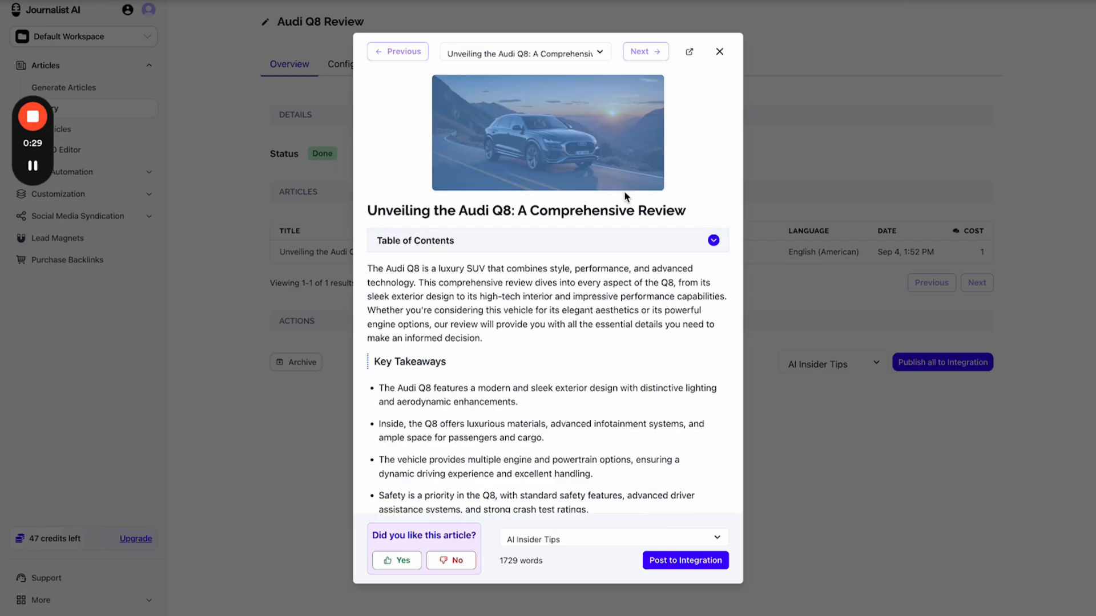
# - Review the Audi Q8 article preview, then switch to the full SEO editor
pyautogui.scroll(-15, 625, 257)
pyautogui.scroll(-10, 625, 257)
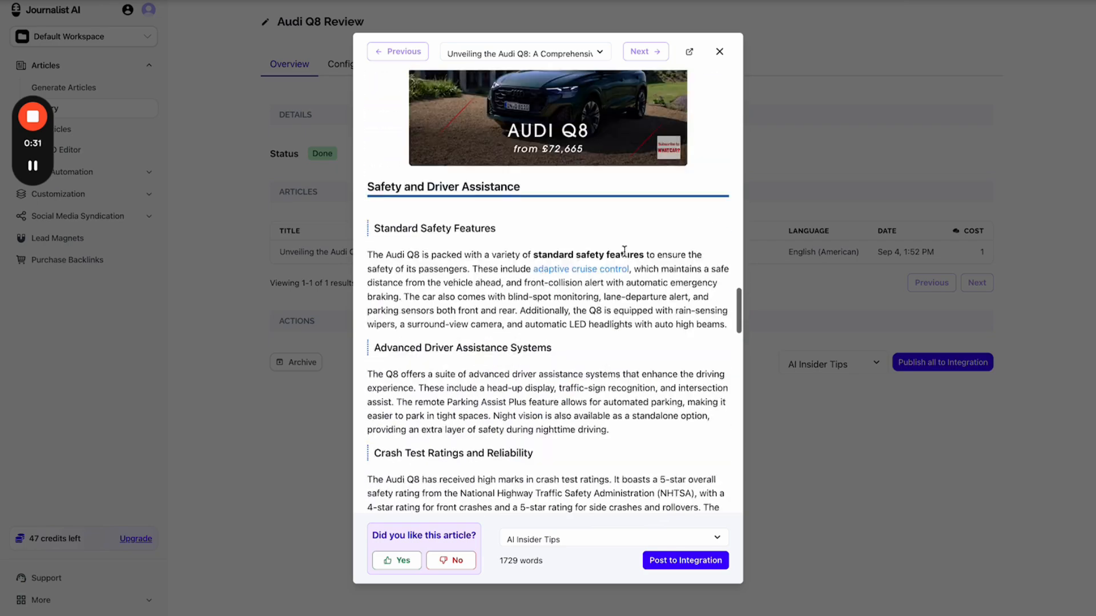
pyautogui.scroll(3, 625, 252)
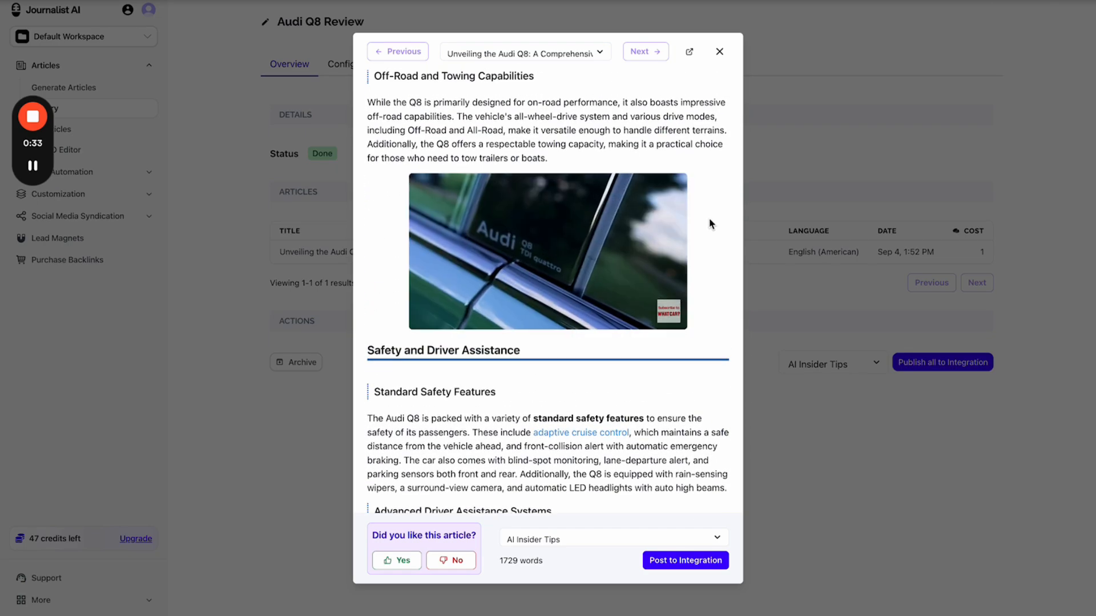
pyautogui.scroll(20, 711, 225)
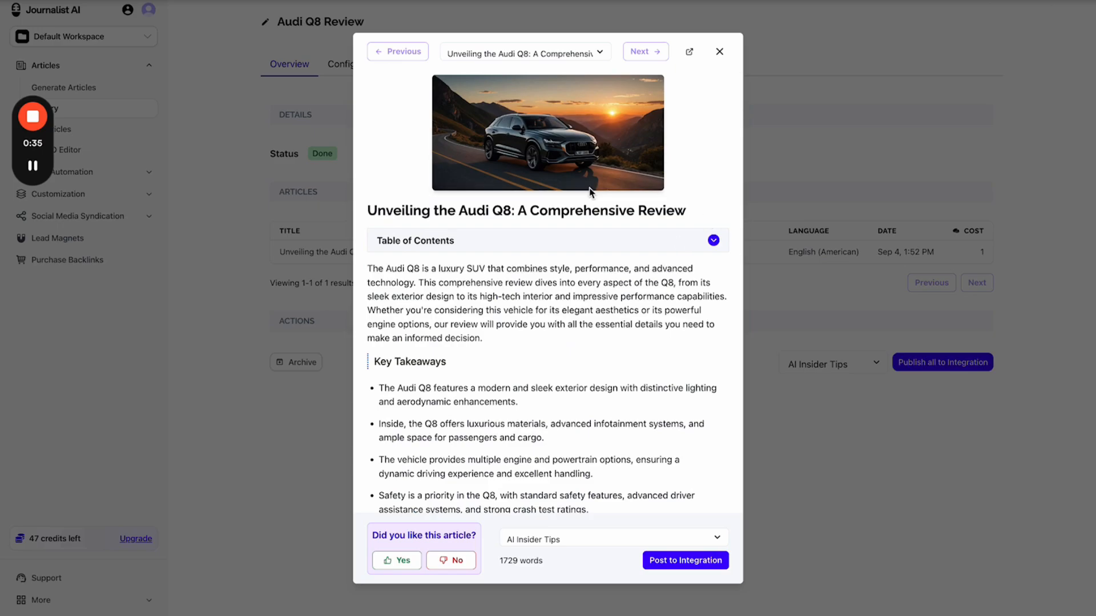
pyautogui.hotkey('ctrl', 'Tab')
# - Replace the blue car image with an AI-generated underwater Audi Q8 using the 'put it under water' prompt
pyautogui.scroll(-2, 499, 368)
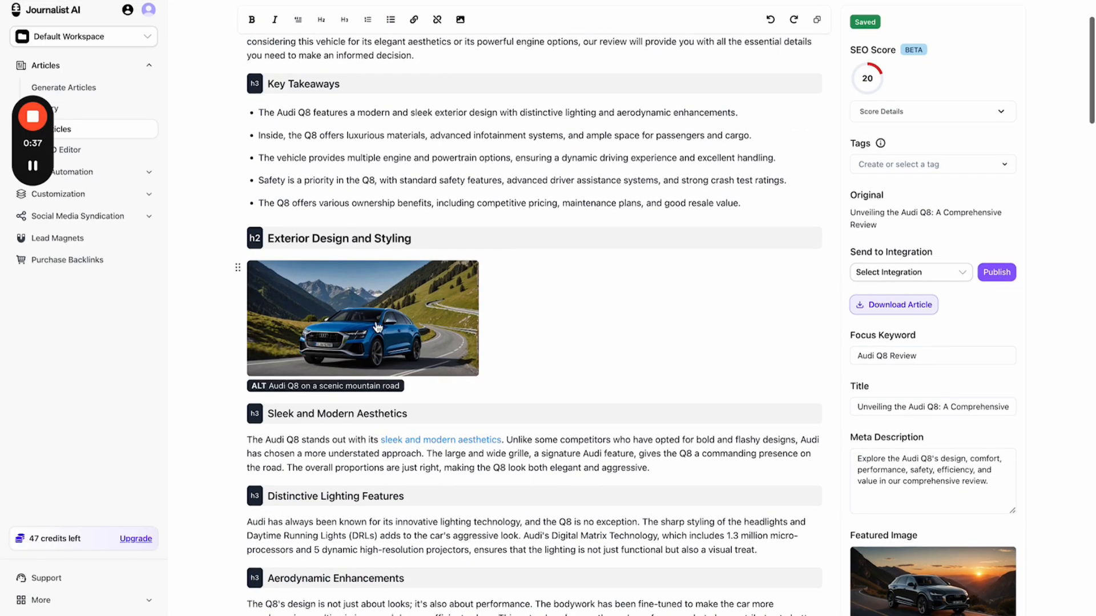
pyautogui.click(379, 328)
pyautogui.click(367, 264)
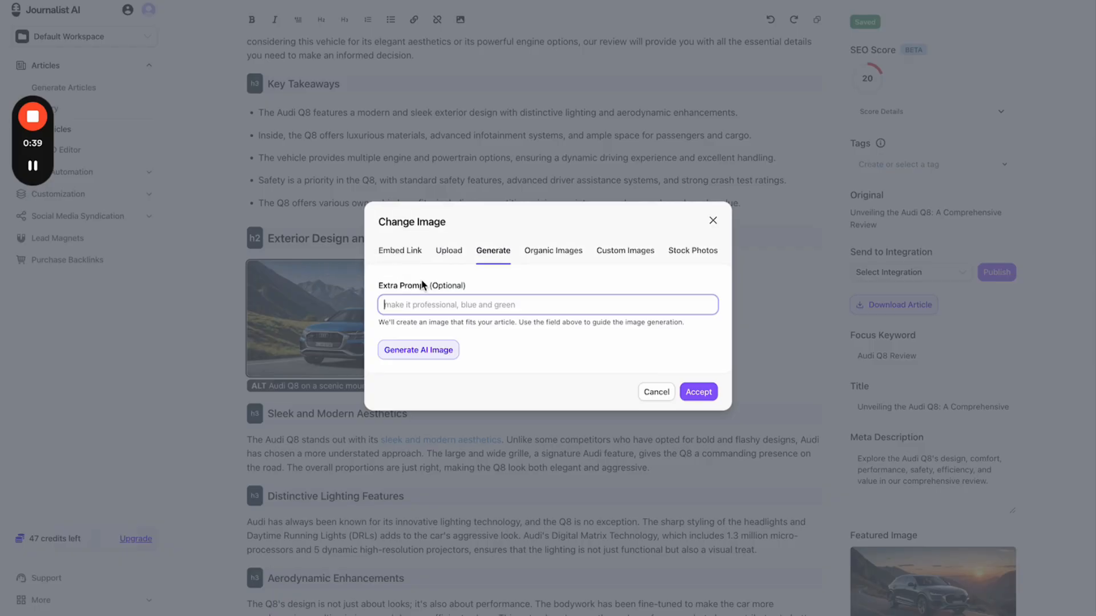
pyautogui.write('put it under water')
pyautogui.click(489, 337)
pyautogui.click(402, 357)
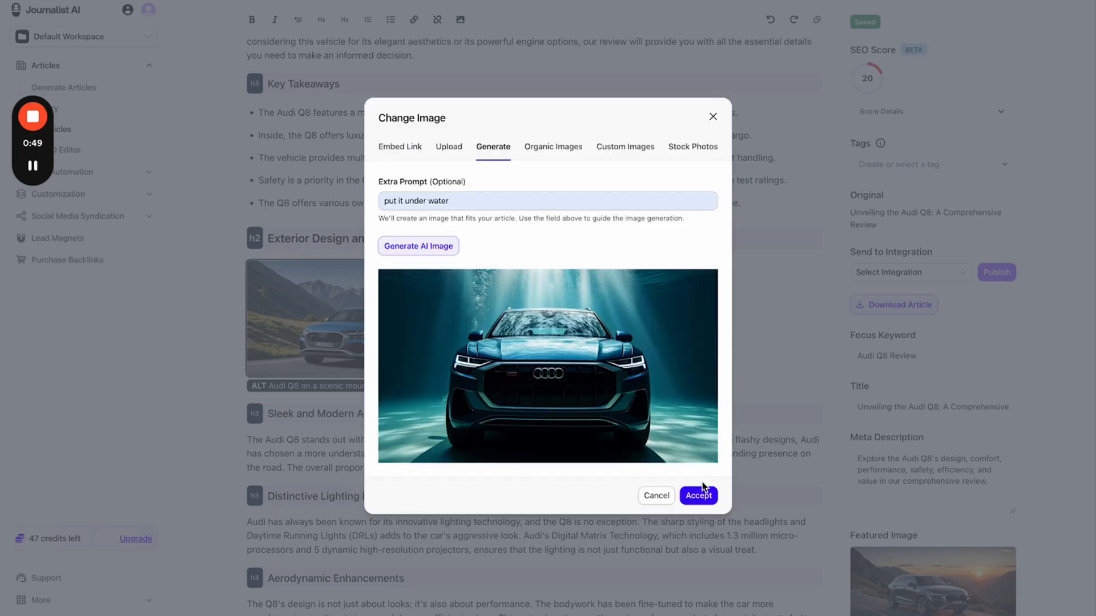
pyautogui.click(698, 495)
pyautogui.scroll(-5, 538, 279)
pyautogui.scroll(3, 538, 279)
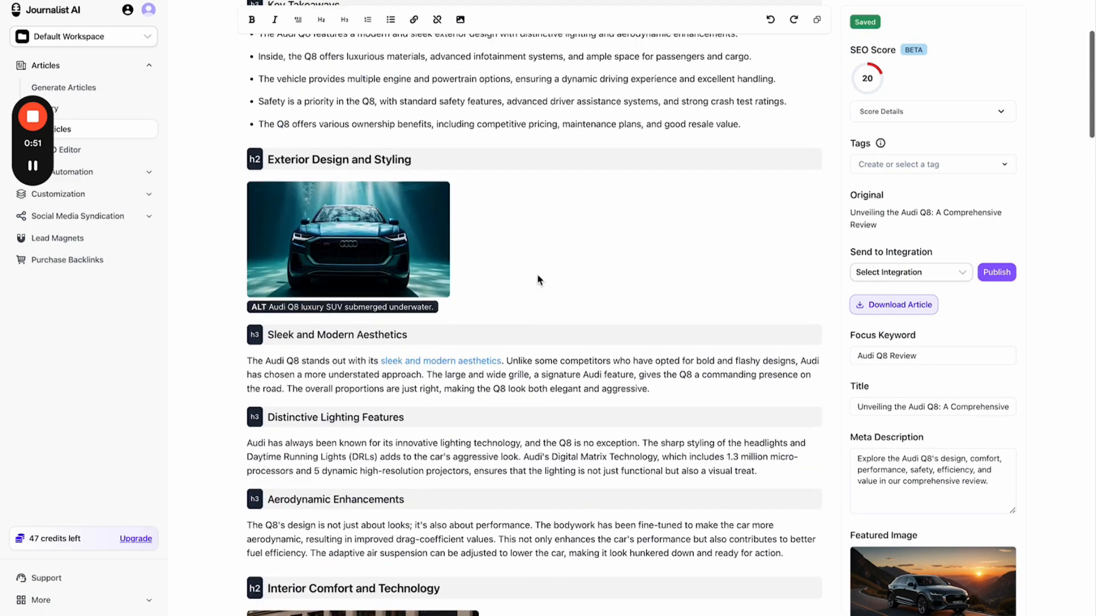
pyautogui.scroll(3, 538, 279)
# - Link comprehensive review, sleek exterior design, impressive performance capabilities and powerful engine options in the intro
pyautogui.tripleClick(427, 153)
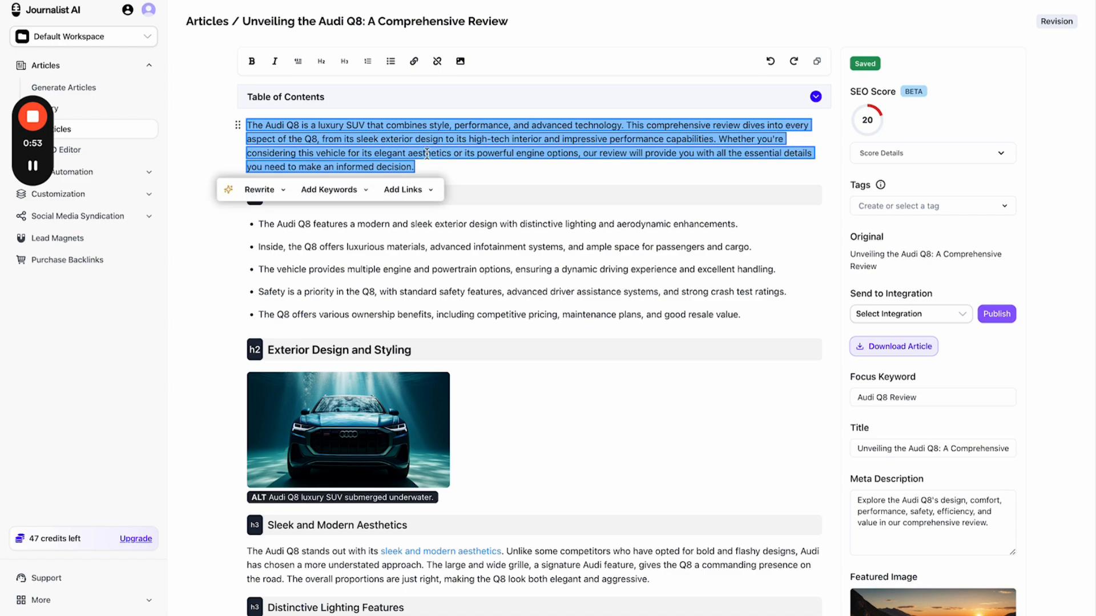
pyautogui.click(413, 190)
pyautogui.click(411, 216)
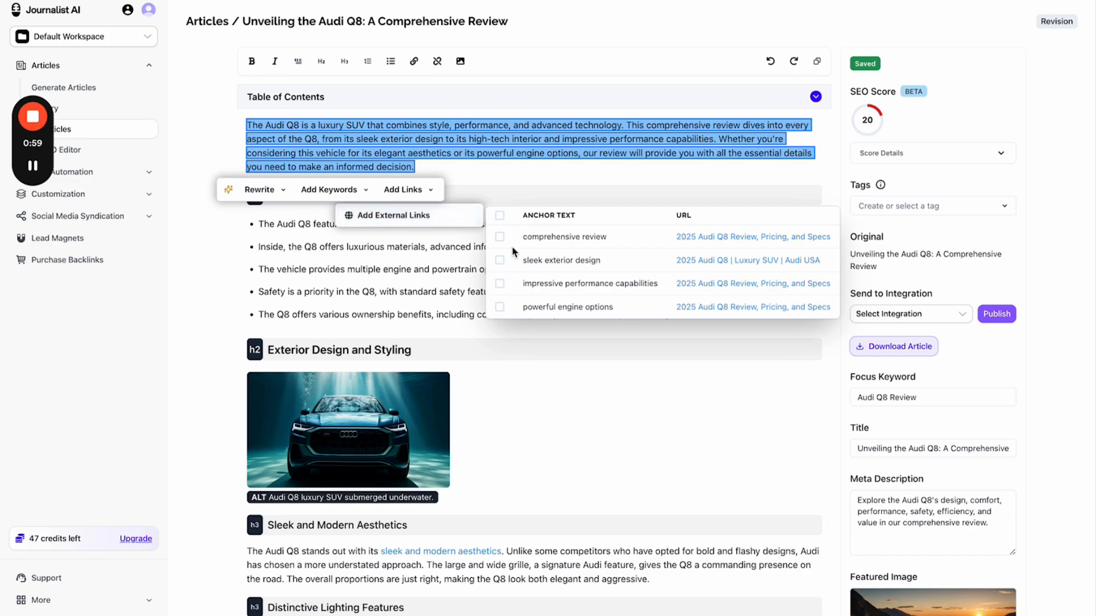
pyautogui.click(500, 237)
pyautogui.click(499, 260)
pyautogui.click(499, 283)
pyautogui.click(499, 307)
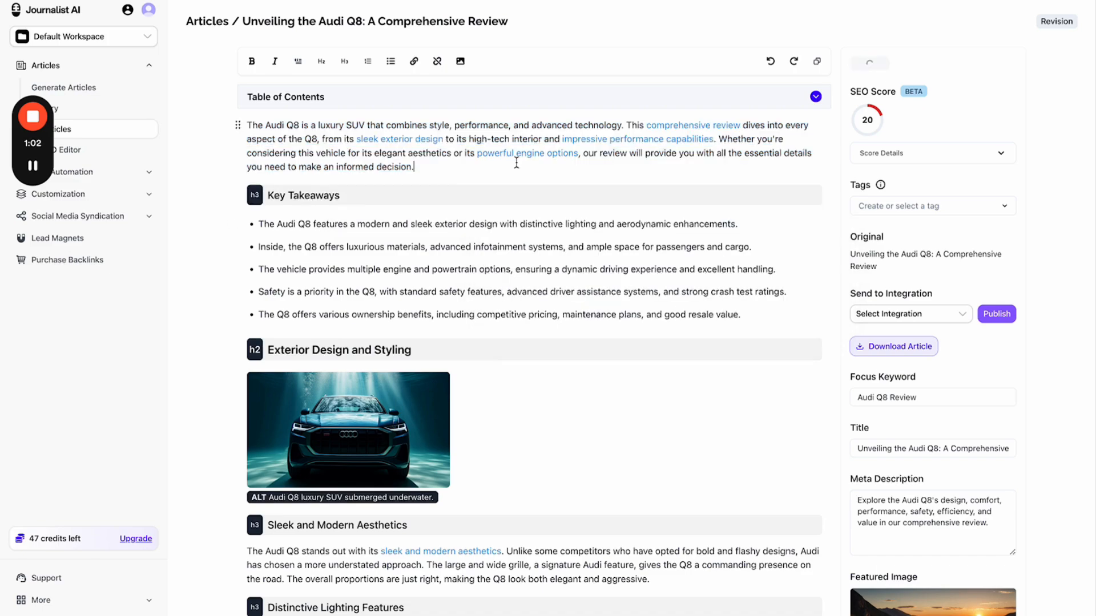
pyautogui.click(517, 163)
pyautogui.click(630, 174)
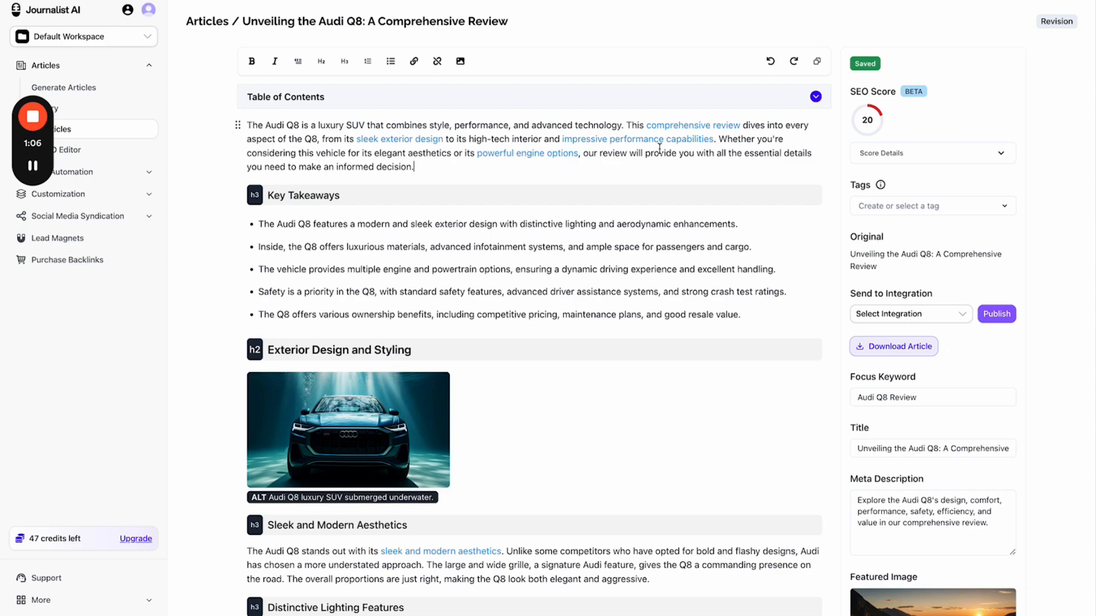
pyautogui.scroll(-12, 526, 162)
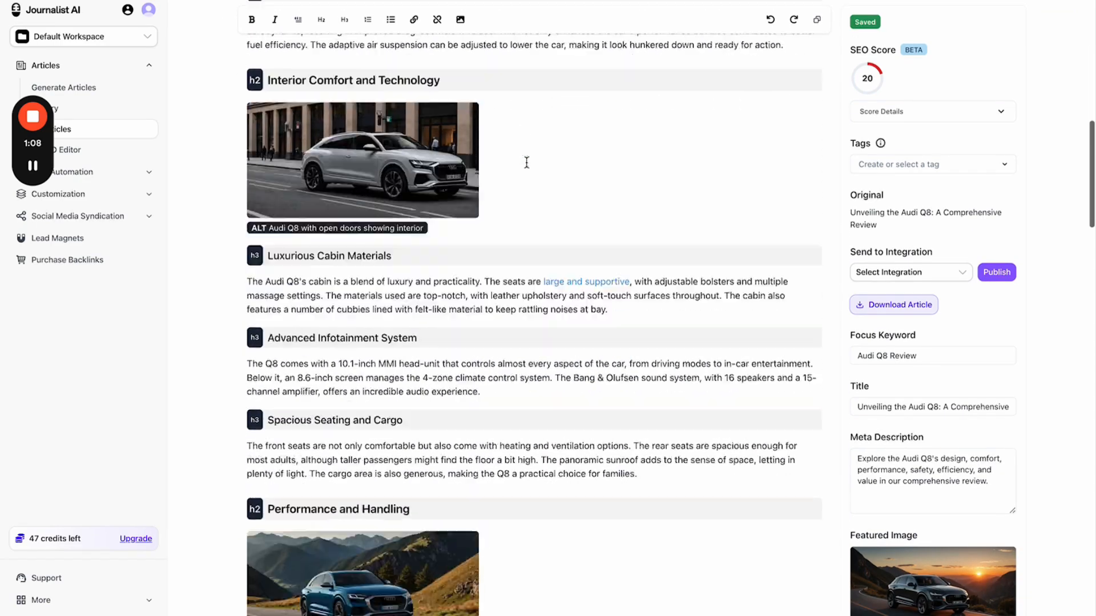
# - Lengthen the Advanced Infotainment System paragraph with the AI Make Longer rewrite
pyautogui.scroll(-3, 526, 163)
pyautogui.tripleClick(465, 228)
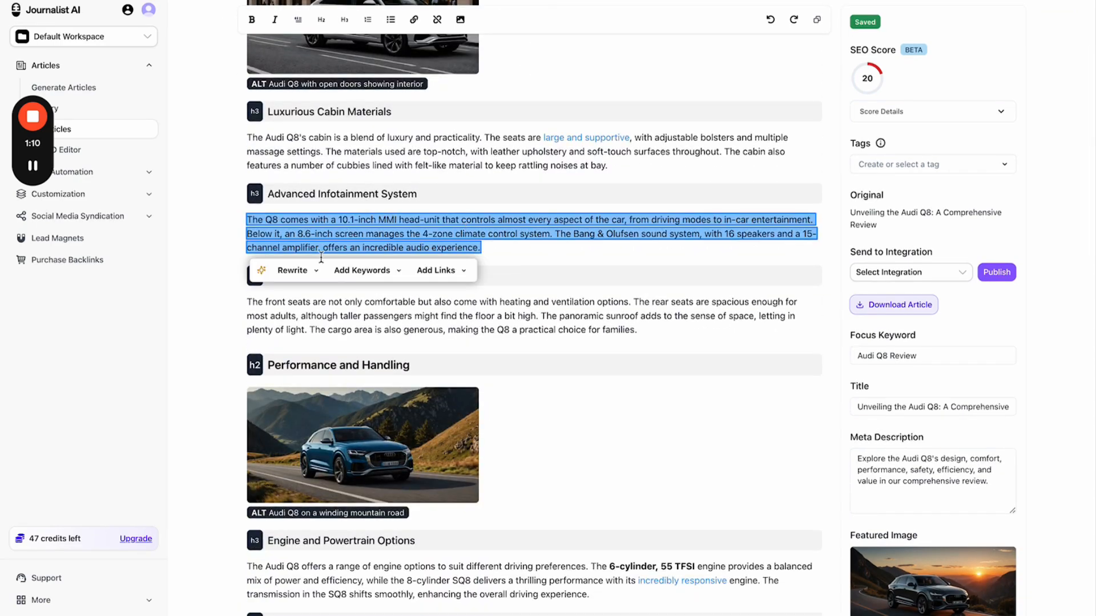
pyautogui.click(292, 270)
pyautogui.click(295, 358)
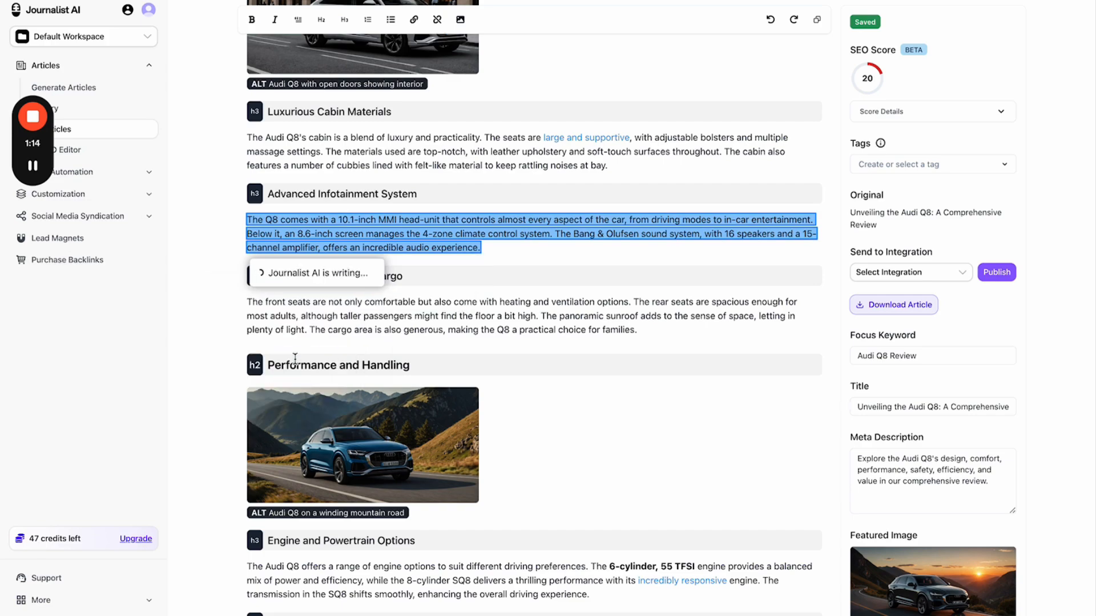
pyautogui.click(484, 388)
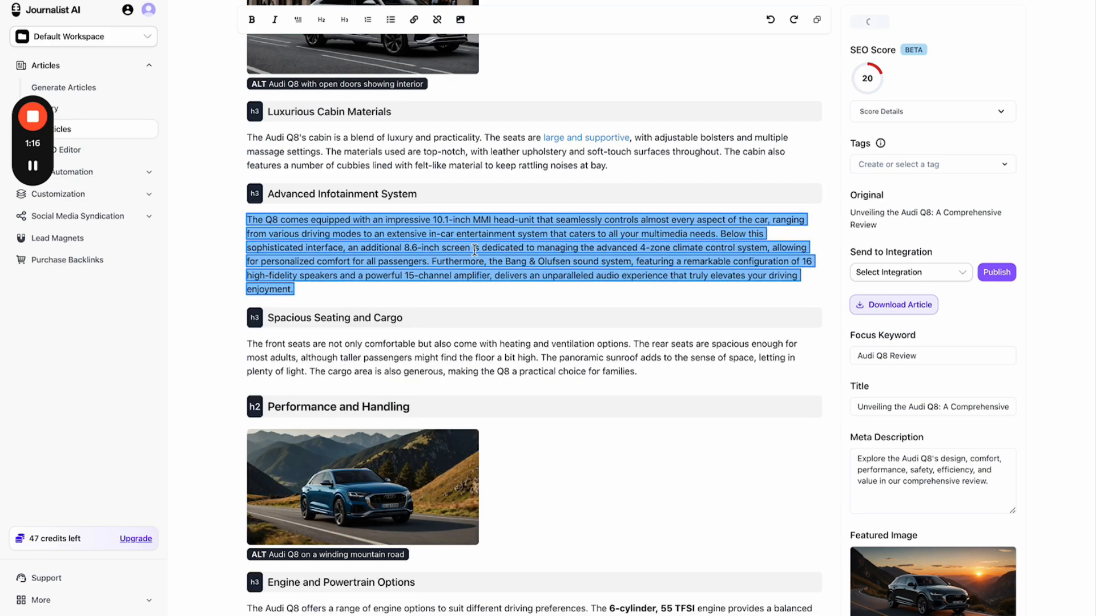
# - Convert the lengthened paragraph into a three-item bulleted list with Make List
pyautogui.click(233, 318)
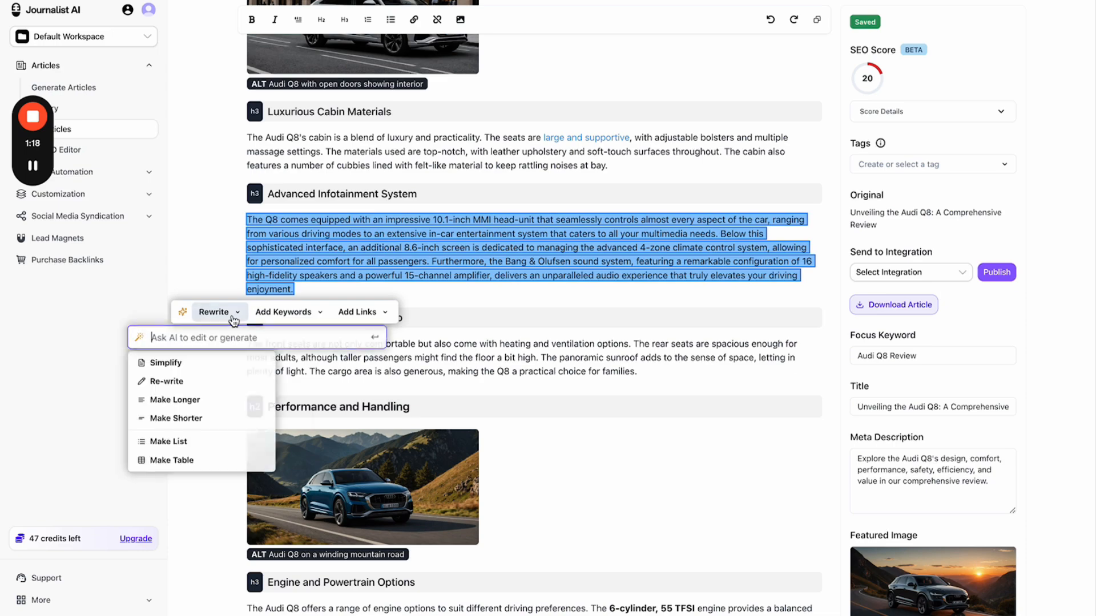
pyautogui.click(213, 445)
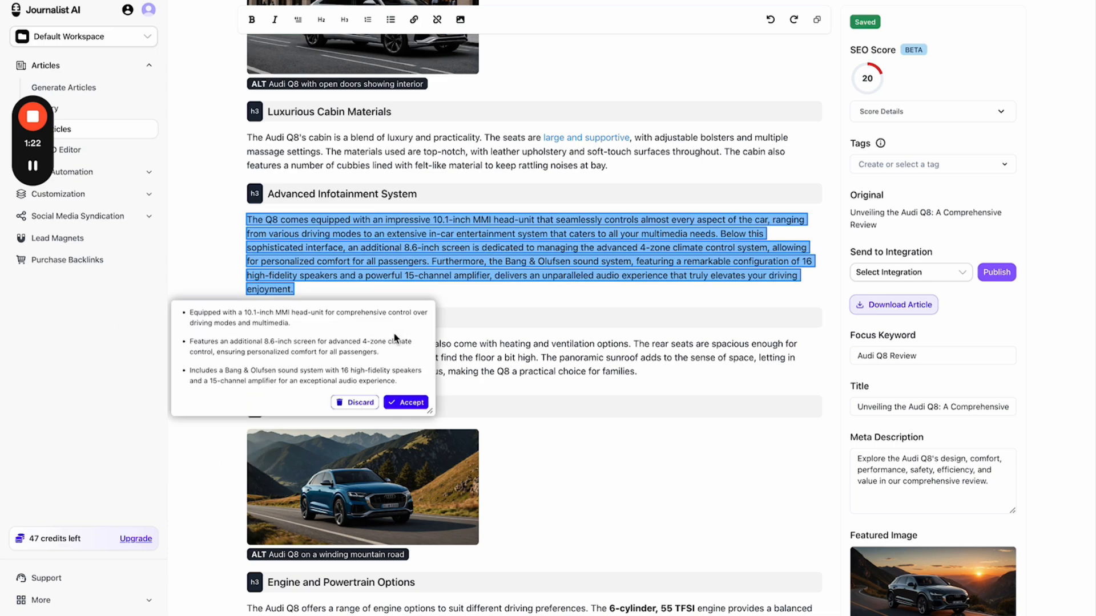
pyautogui.click(406, 403)
# - Try custom AI prompts such as 'make this appeal to women' on Spacious Seating, then discard them
pyautogui.scroll(-2, 519, 282)
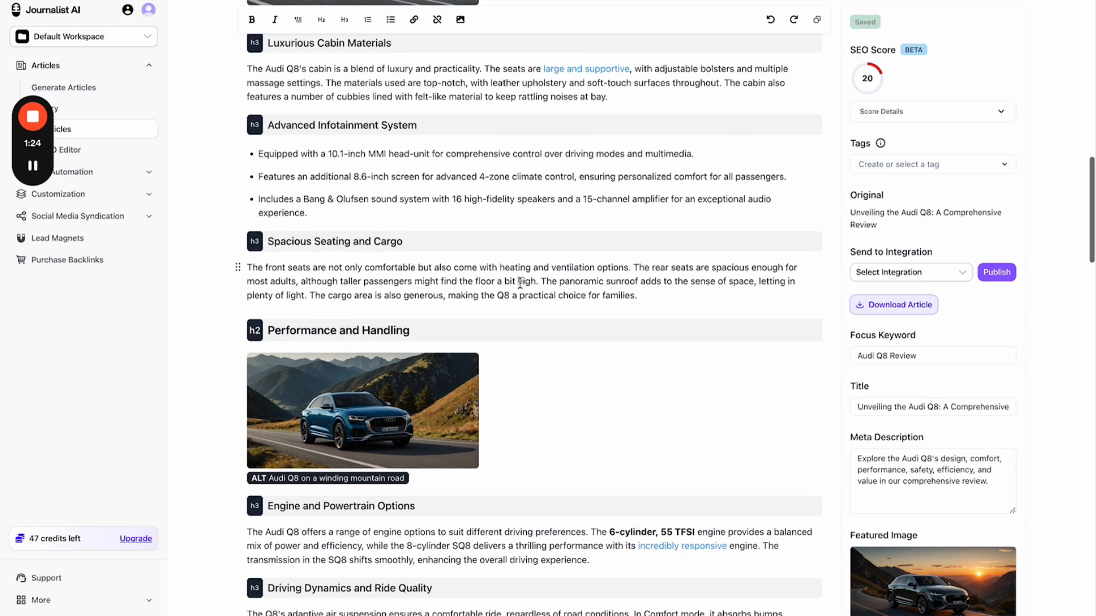
pyautogui.tripleClick(520, 282)
pyautogui.click(371, 317)
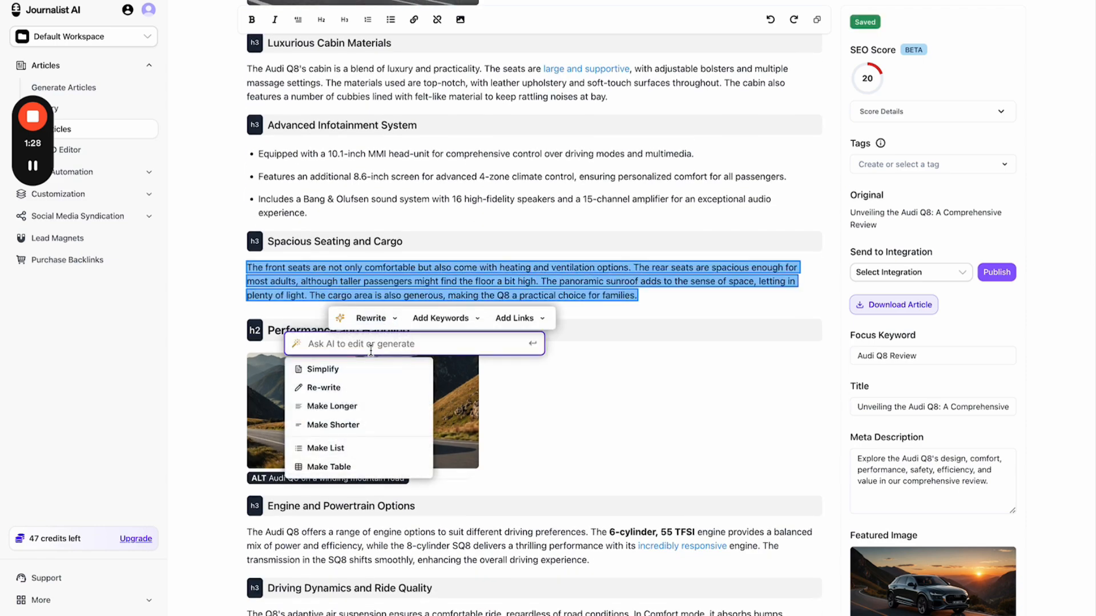
pyautogui.write('write this as a pir')
pyautogui.hotkey('ctrl', 'a')
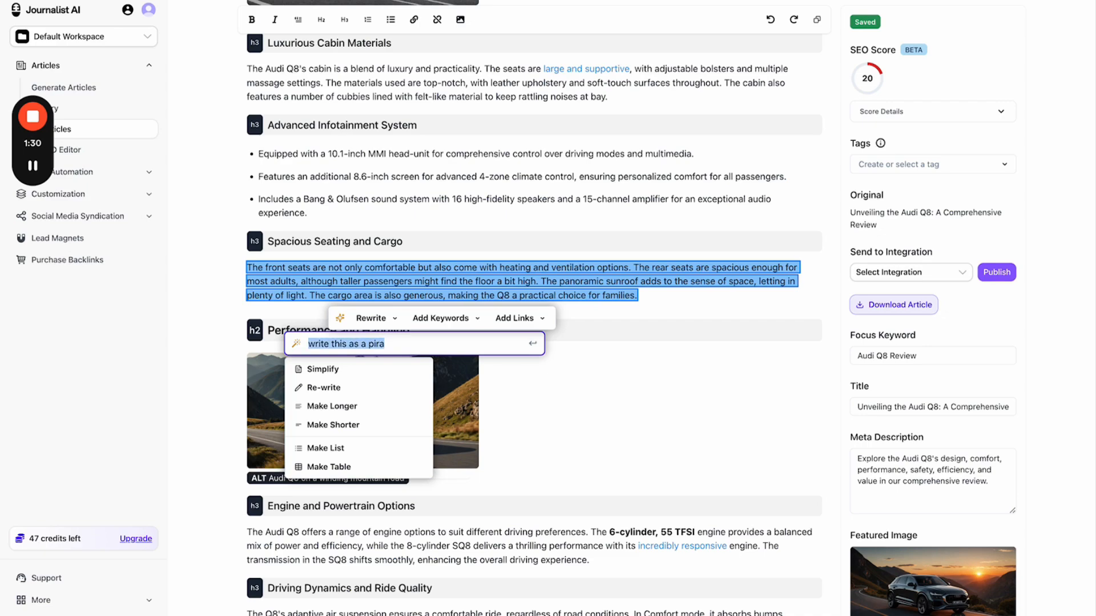
pyautogui.write('make this sound')
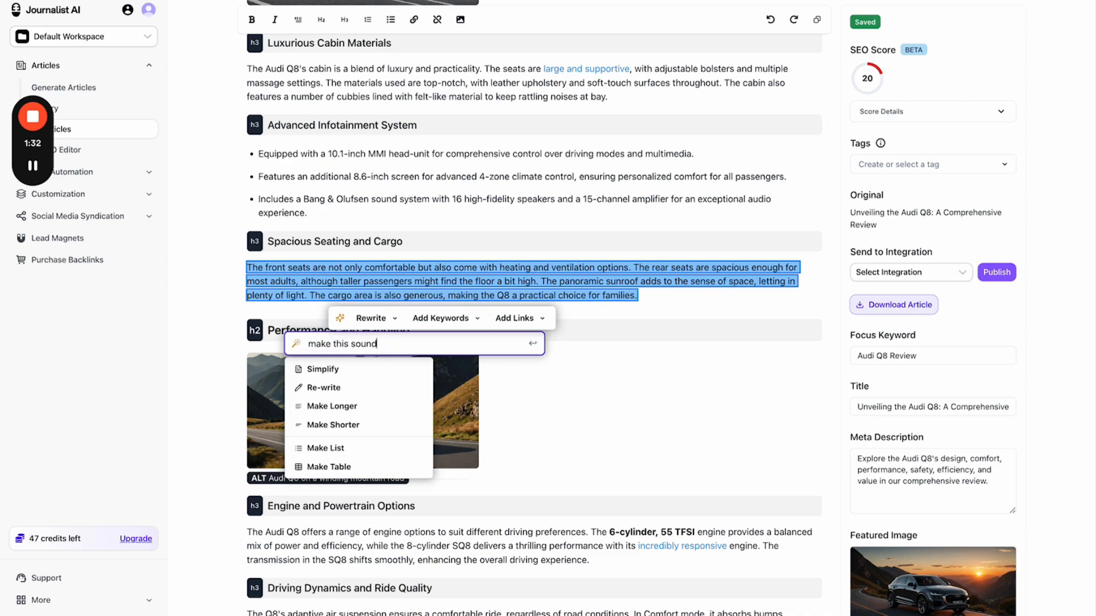
pyautogui.hotkey('ctrl', 'a')
pyautogui.write('make this appeal to women')
pyautogui.hotkey('ctrl', 'a')
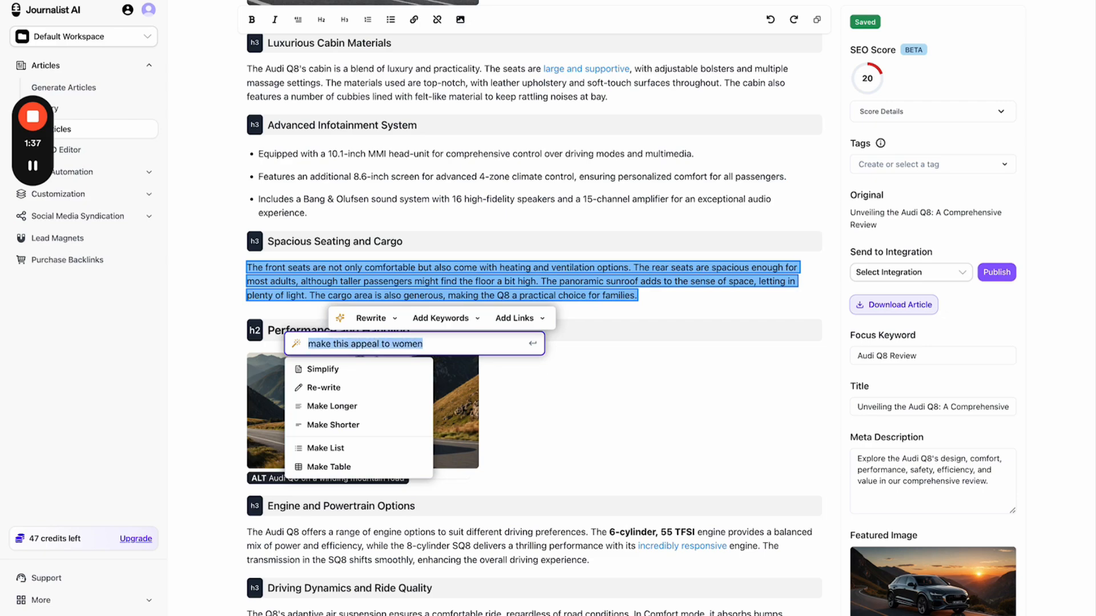
pyautogui.write('any CUSTOM prompt')
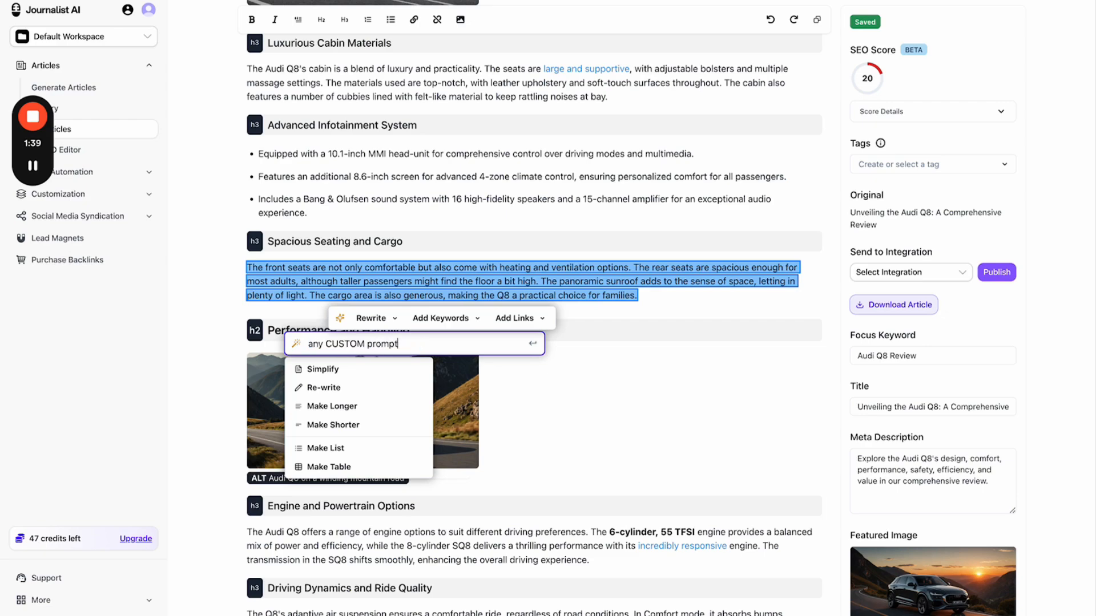
pyautogui.hotkey('ctrl', 'a')
pyautogui.press('BackSpace')
# - Move the winding-road Audi image above the Spacious Seating and Cargo heading
pyautogui.click(434, 219)
pyautogui.moveTo(431, 408); pyautogui.dragTo(319, 229)
pyautogui.moveTo(324, 83); pyautogui.dragTo(523, 401)
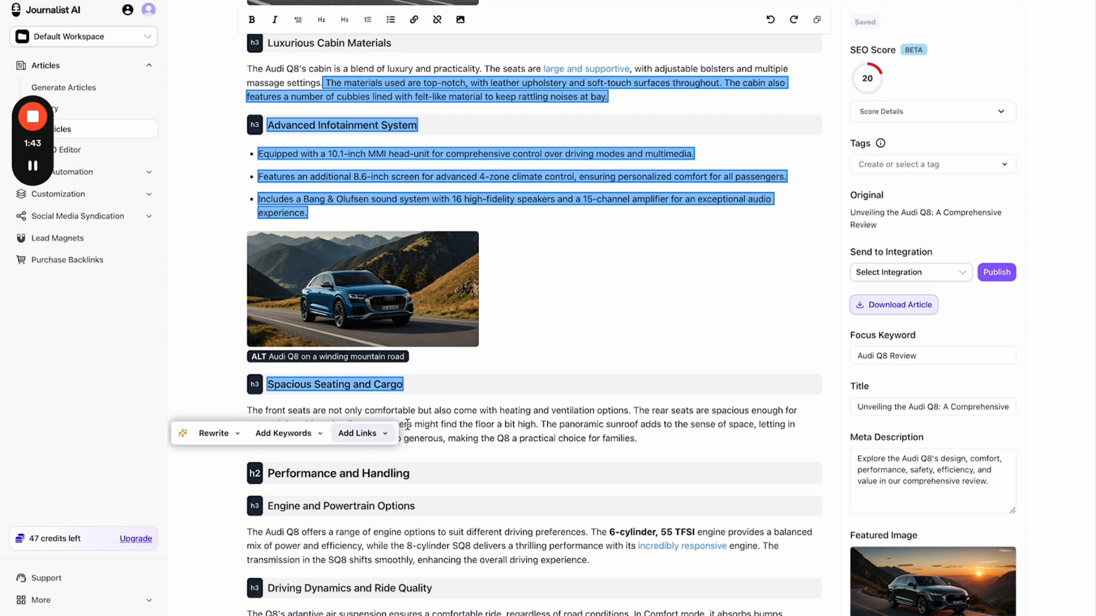
# - Add the keywords 'audi' and 'buy audi' to the Spacious Seating and Cargo paragraph
pyautogui.tripleClick(470, 415)
pyautogui.scroll(-2, 468, 411)
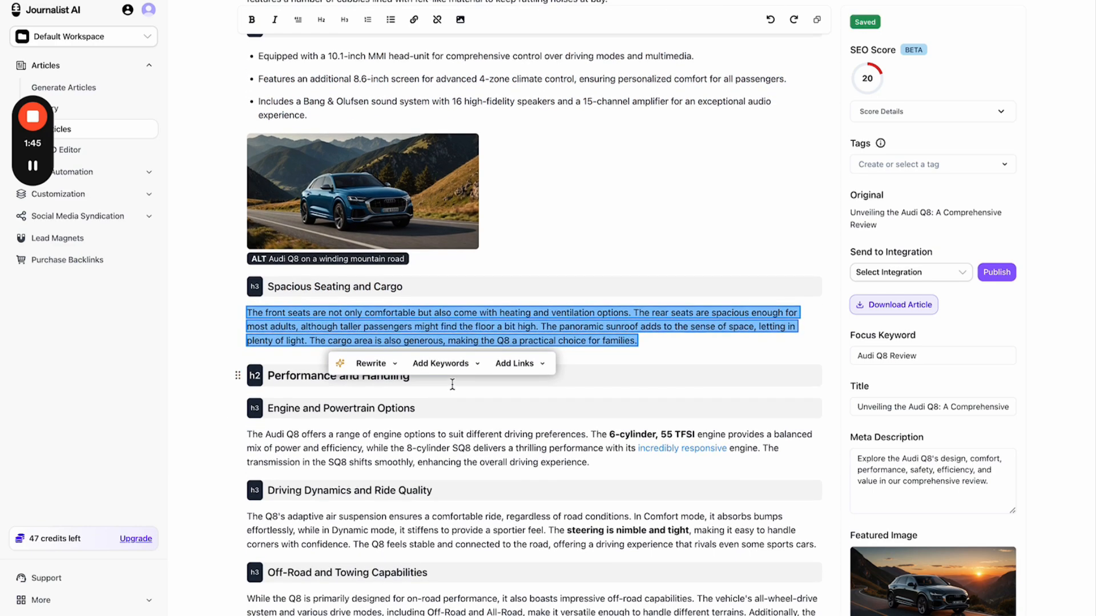
pyautogui.click(453, 348)
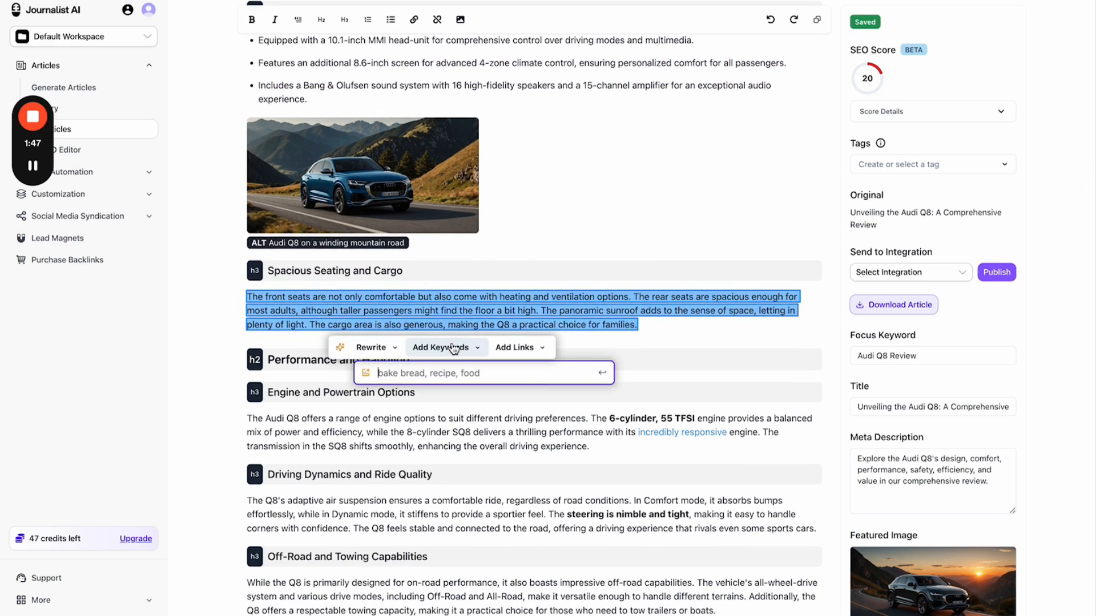
pyautogui.write('audi, buy aud')
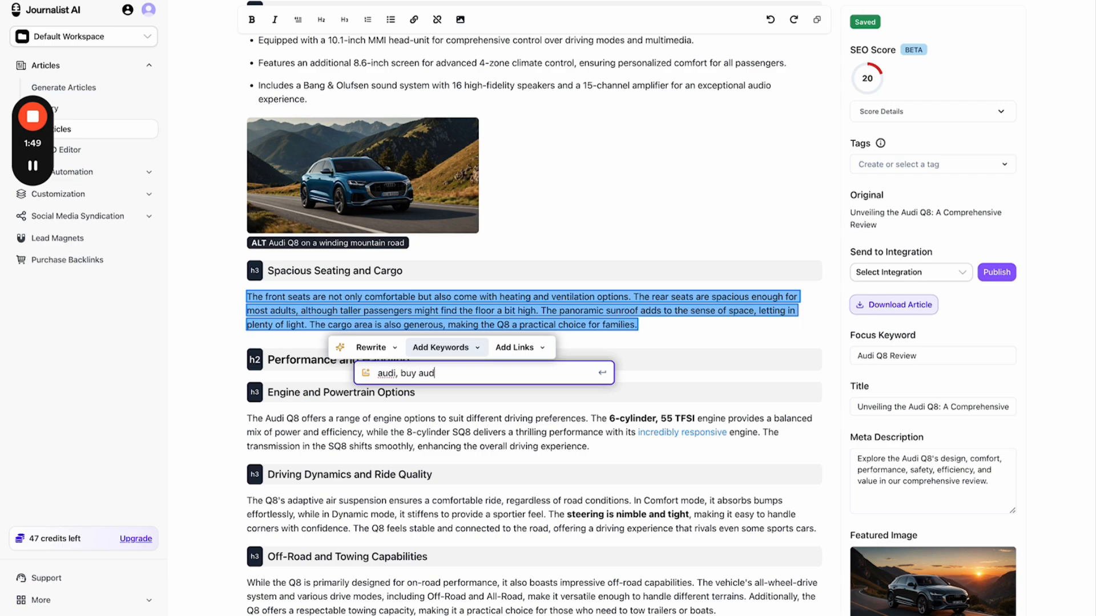
pyautogui.write('i, buy thte')
# - Open the Car Financing lead magnet, circle its preview and underline the sample input in red
pyautogui.click(617, 335)
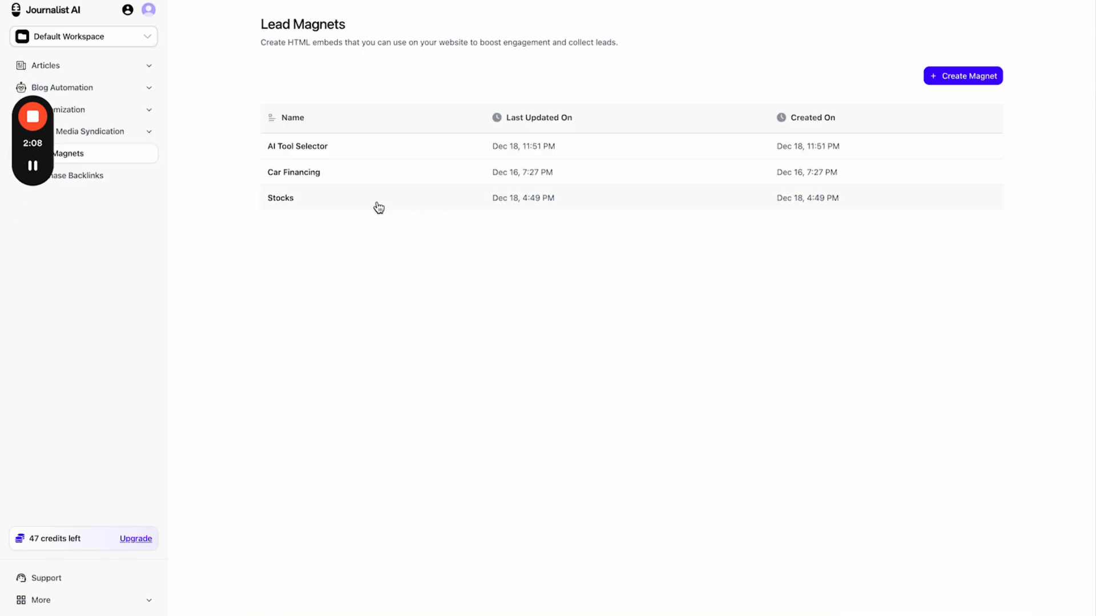
pyautogui.click(406, 173)
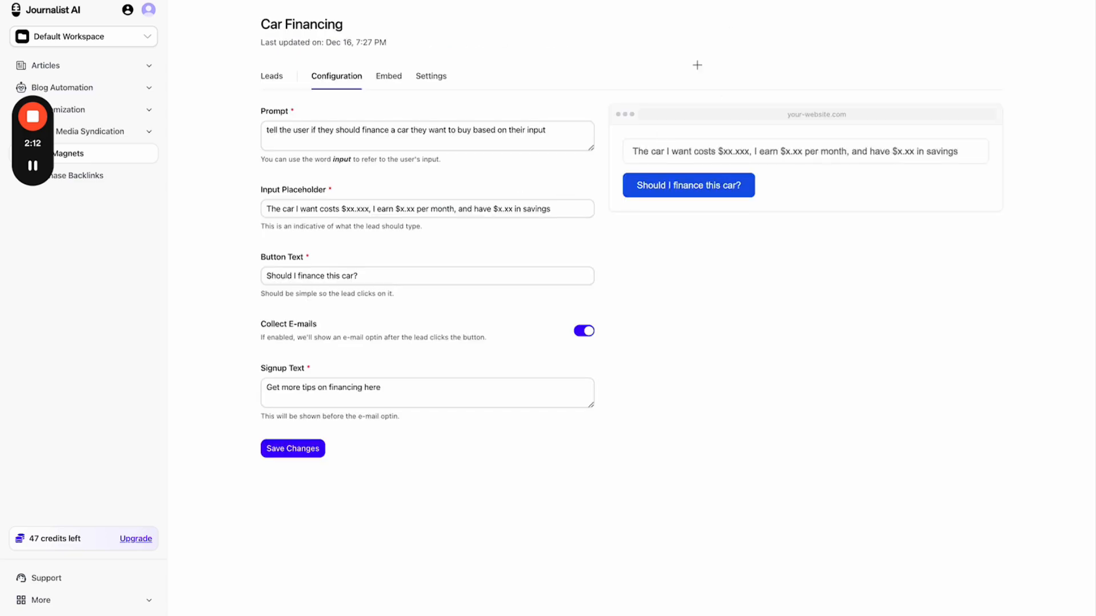
pyautogui.moveTo(688, 75)
pyautogui.mouseDown()
pyautogui.moveTo(579, 127)
pyautogui.moveTo(960, 275)
pyautogui.moveTo(856, 50)
pyautogui.moveTo(674, 75)
pyautogui.mouseUp()
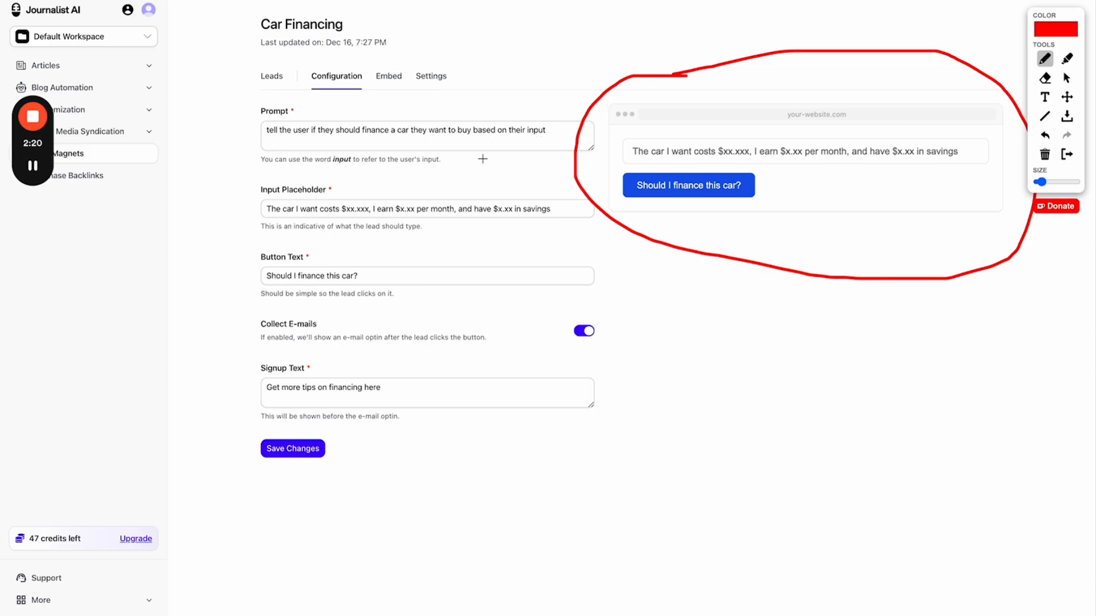
pyautogui.moveTo(628, 163); pyautogui.dragTo(867, 163)
pyautogui.moveTo(881, 163); pyautogui.dragTo(977, 162)
# - Fill the preview with a saved car-cost example and ask 'Should I finance this car?'
pyautogui.click(1065, 155)
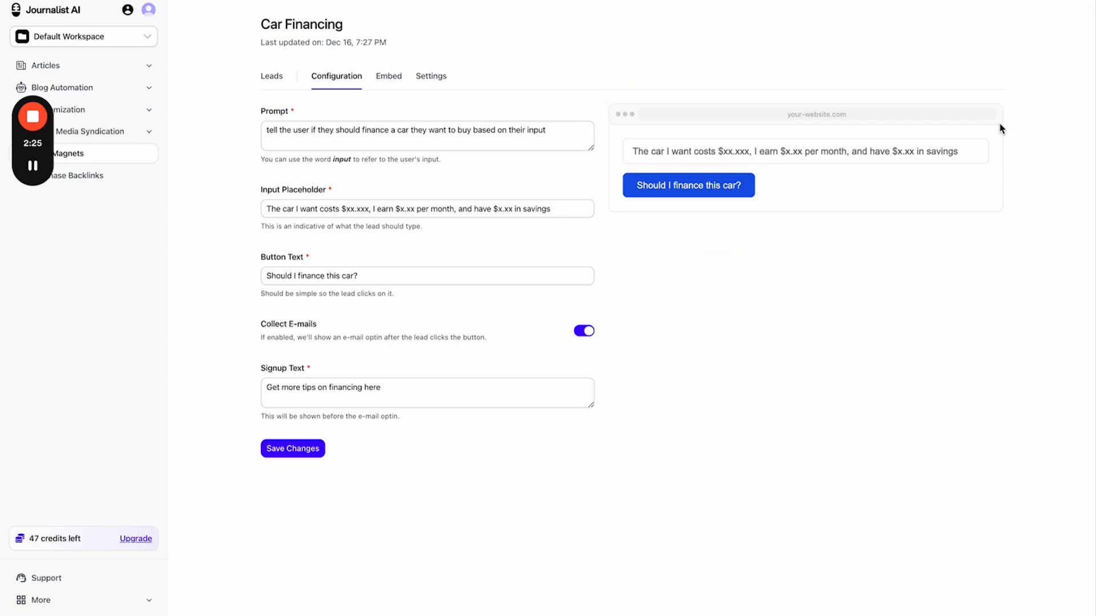
pyautogui.click(739, 144)
pyautogui.click(744, 140)
pyautogui.click(728, 154)
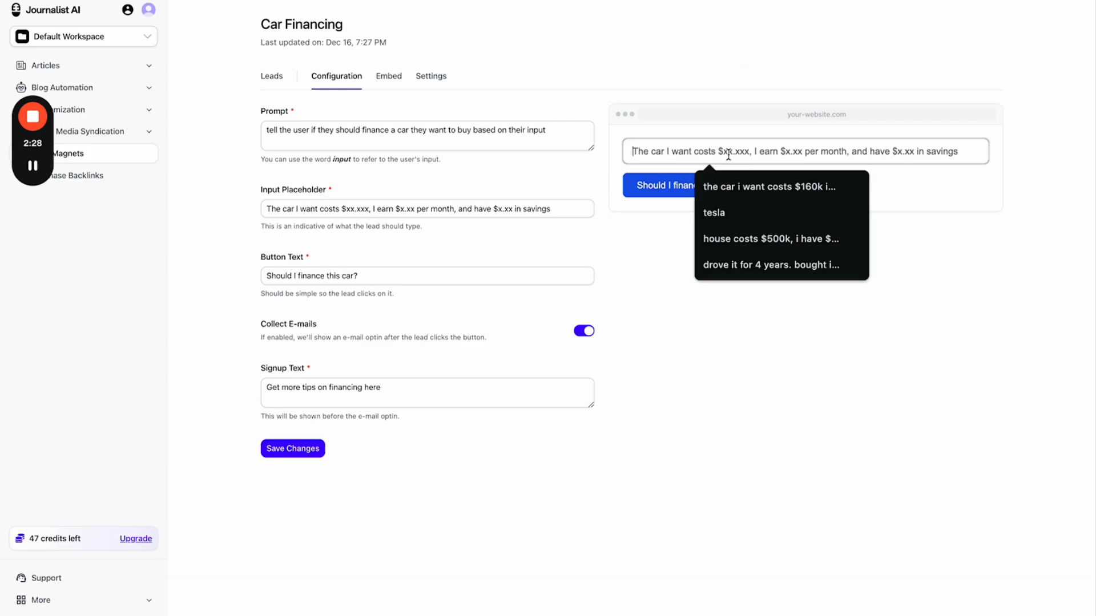
pyautogui.click(734, 186)
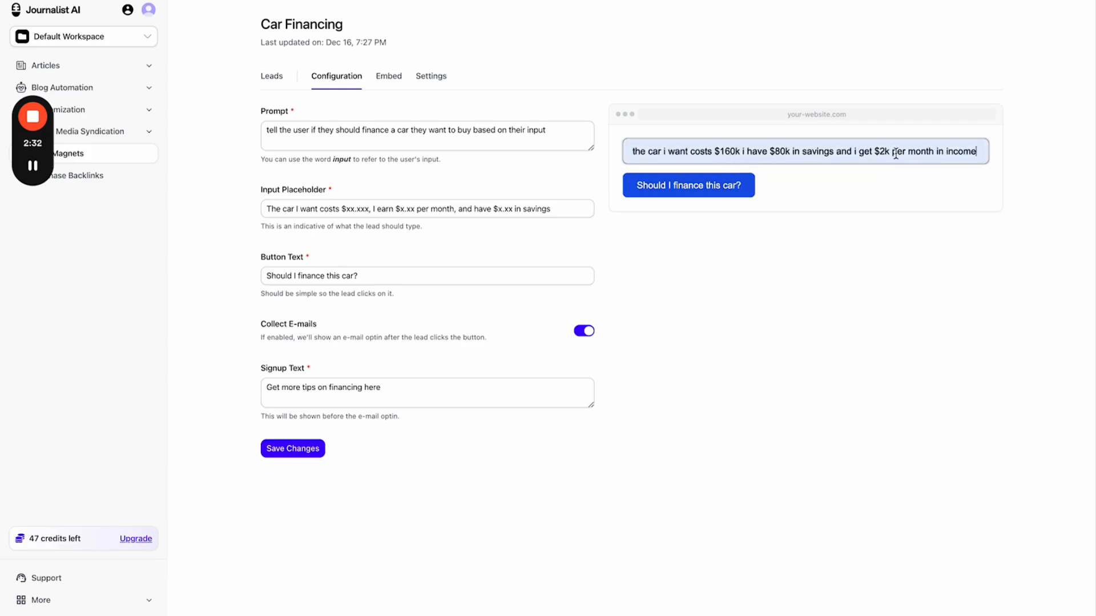
pyautogui.click(732, 192)
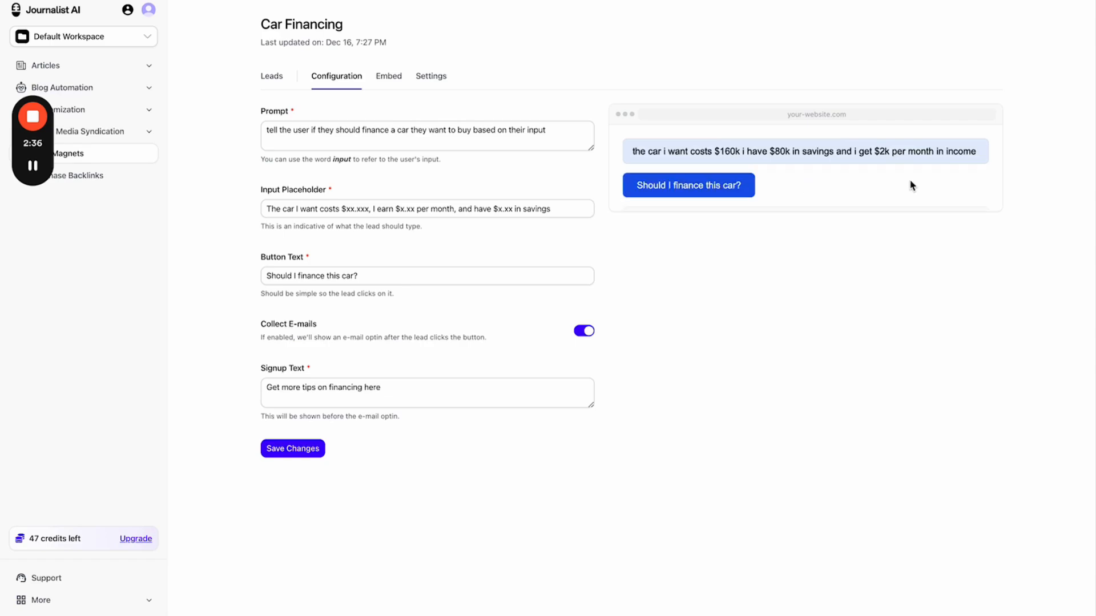
# - Highlight the financing answer and underline the signup prompt in red, then clear the markings
pyautogui.moveTo(658, 324); pyautogui.dragTo(825, 497)
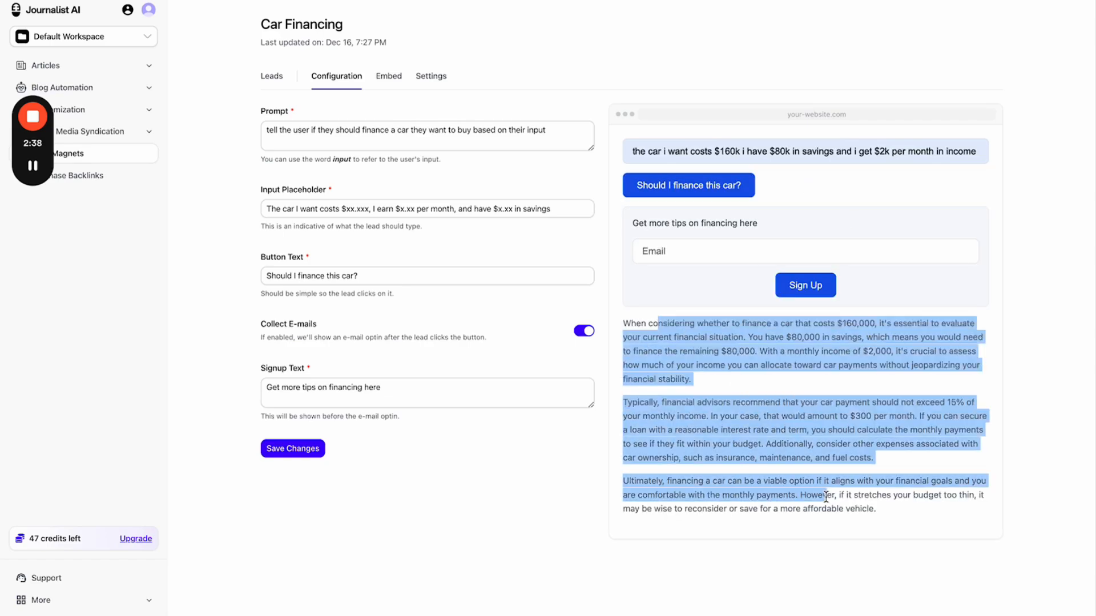
pyautogui.click(824, 231)
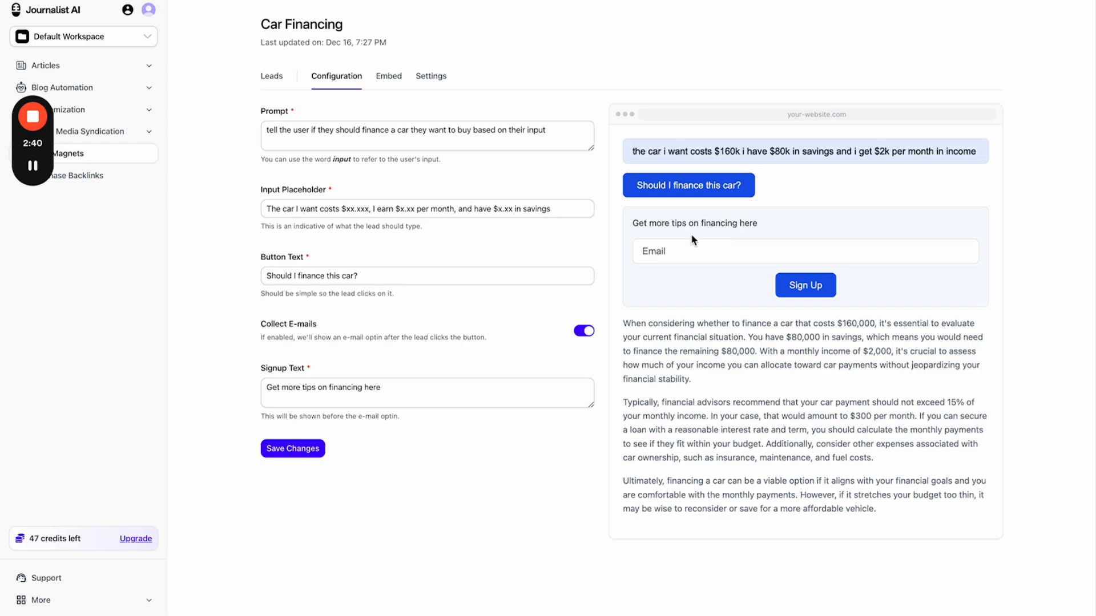
pyautogui.click(810, 0)
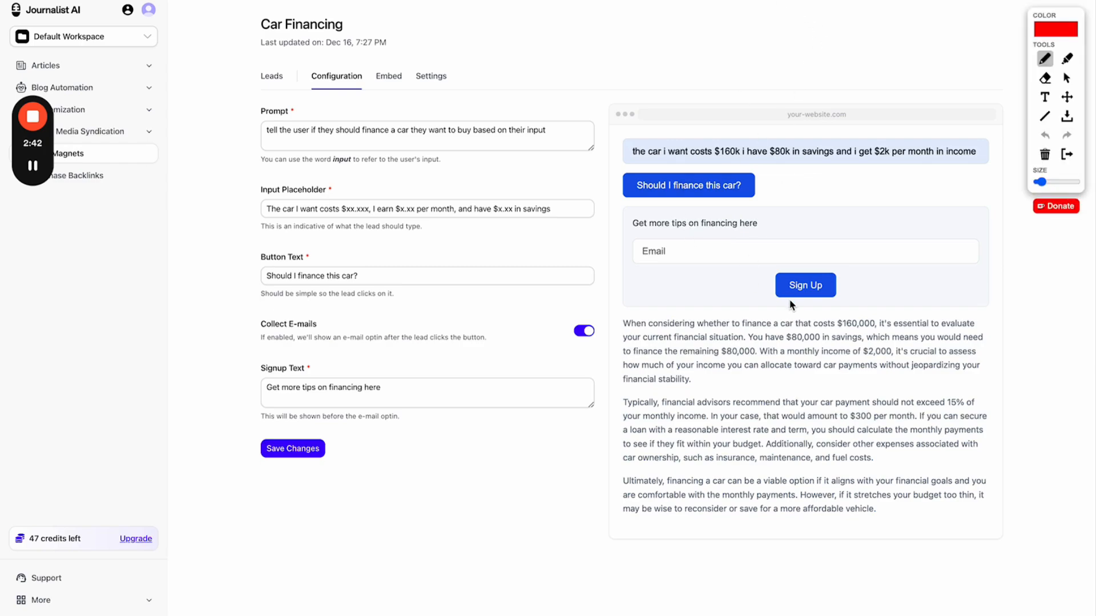
pyautogui.moveTo(637, 232)
pyautogui.mouseDown()
pyautogui.moveTo(773, 233)
pyautogui.moveTo(780, 221)
pyautogui.mouseUp()
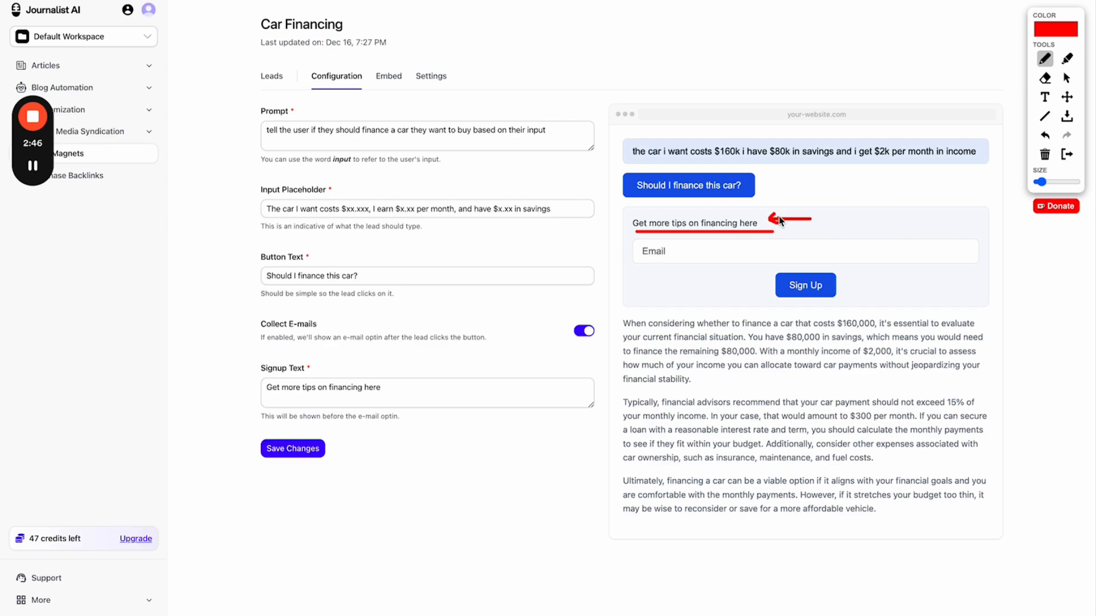
pyautogui.click(1067, 154)
# - Check Car Financing's leads, then copy its embed code from the Embed tab
pyautogui.click(275, 78)
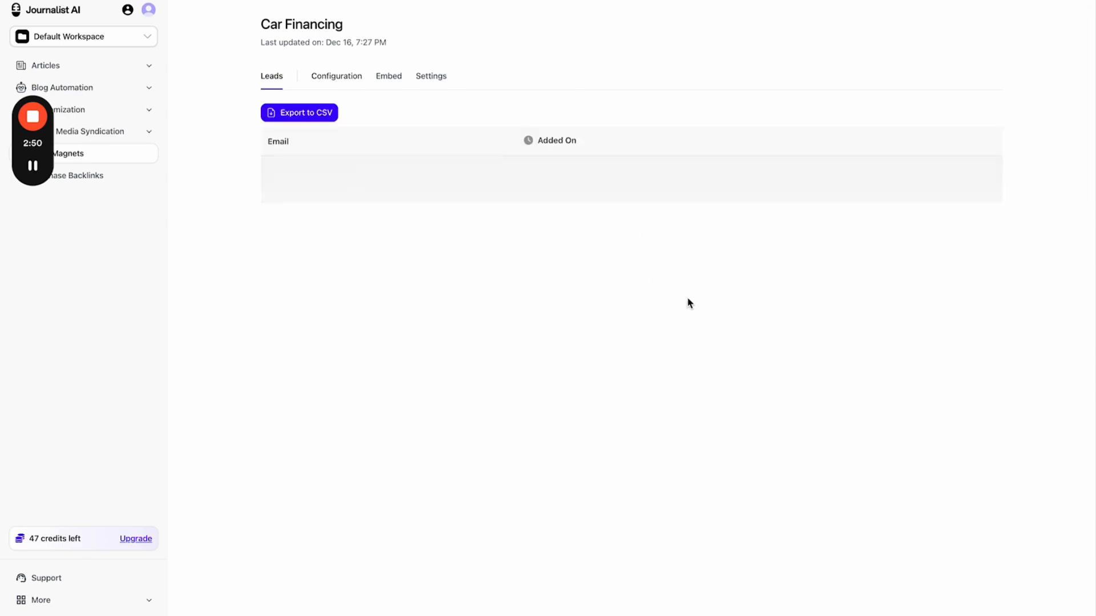
pyautogui.click(335, 78)
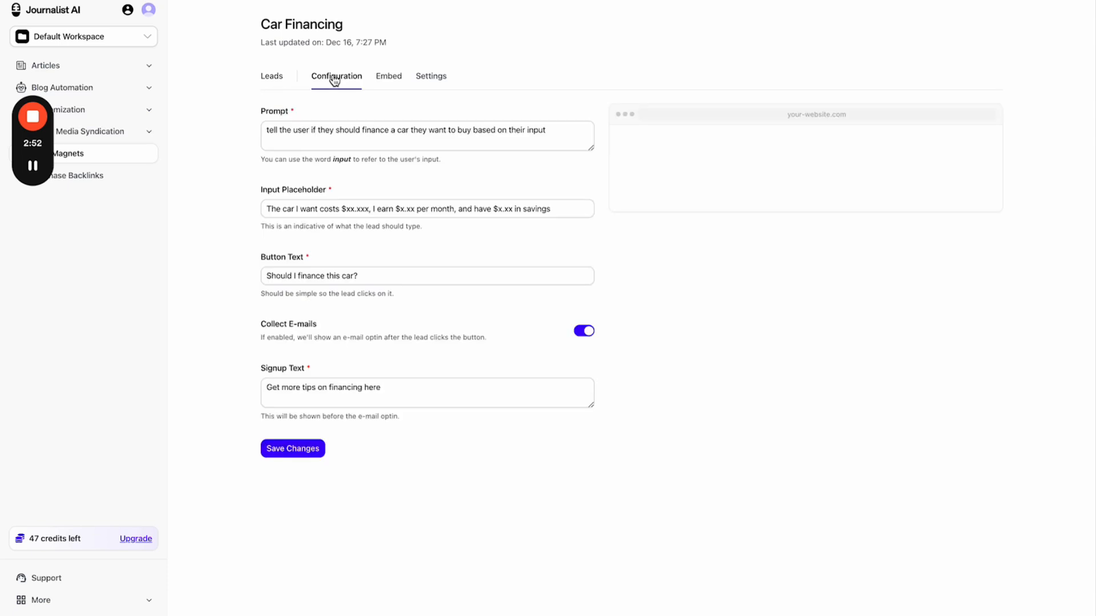
pyautogui.click(385, 79)
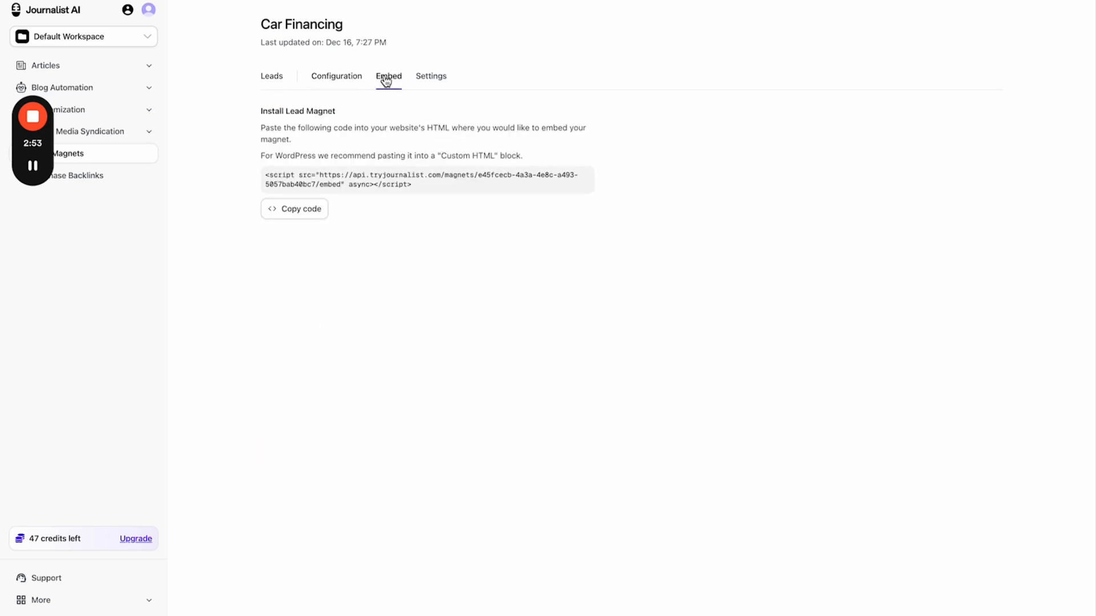
pyautogui.click(318, 207)
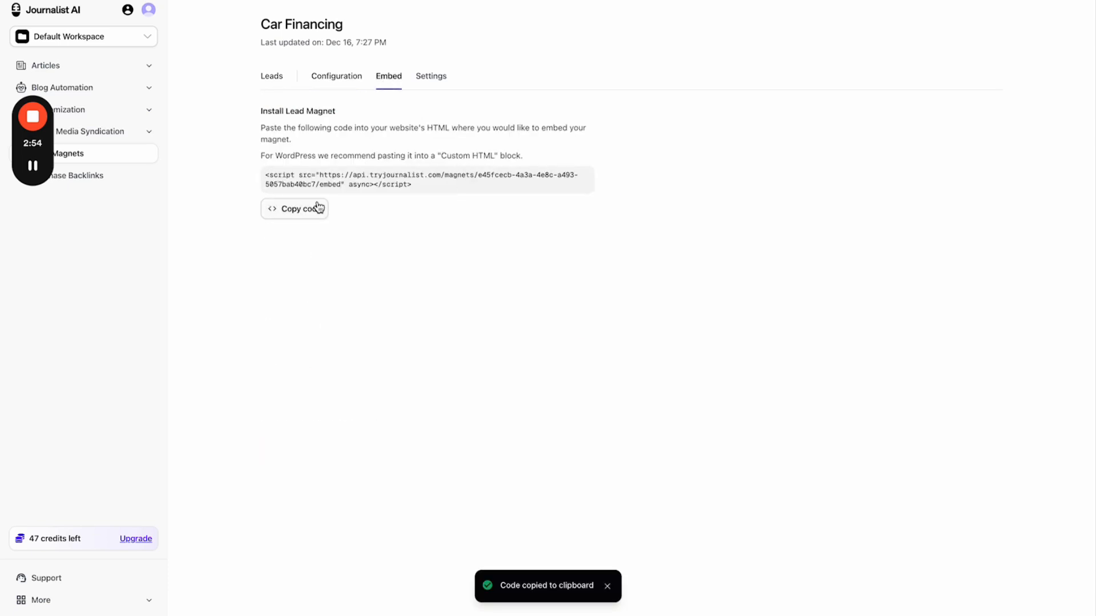
# - Start a new lead magnet, toggle Collect E-mails off and on, then close without creating it
pyautogui.click(139, 163)
pyautogui.click(959, 79)
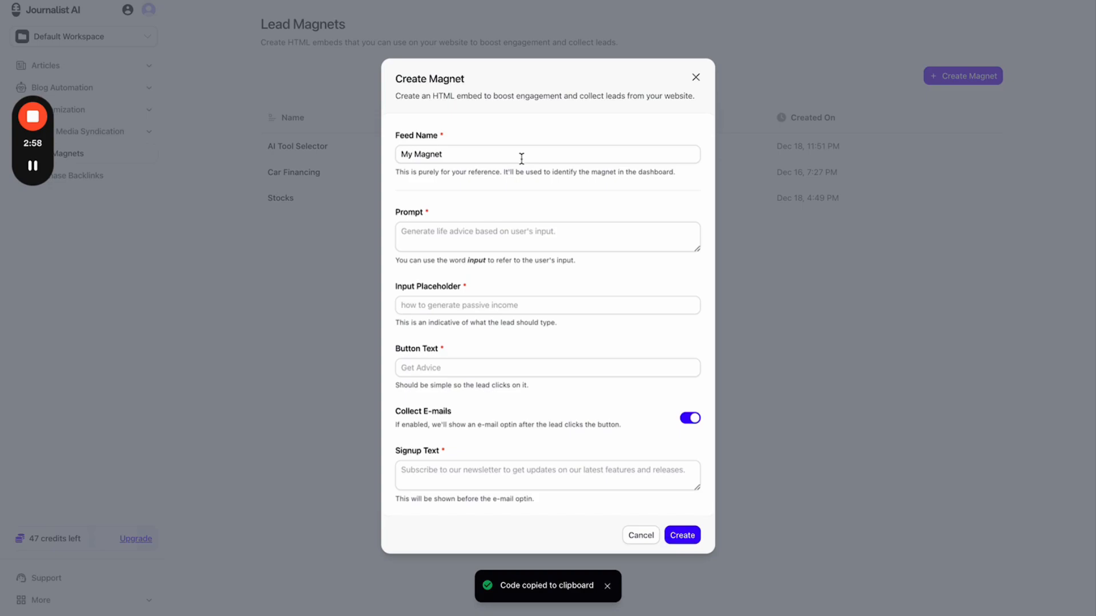
pyautogui.hotkey('ctrl', '+')
pyautogui.scroll(-2, 480, 257)
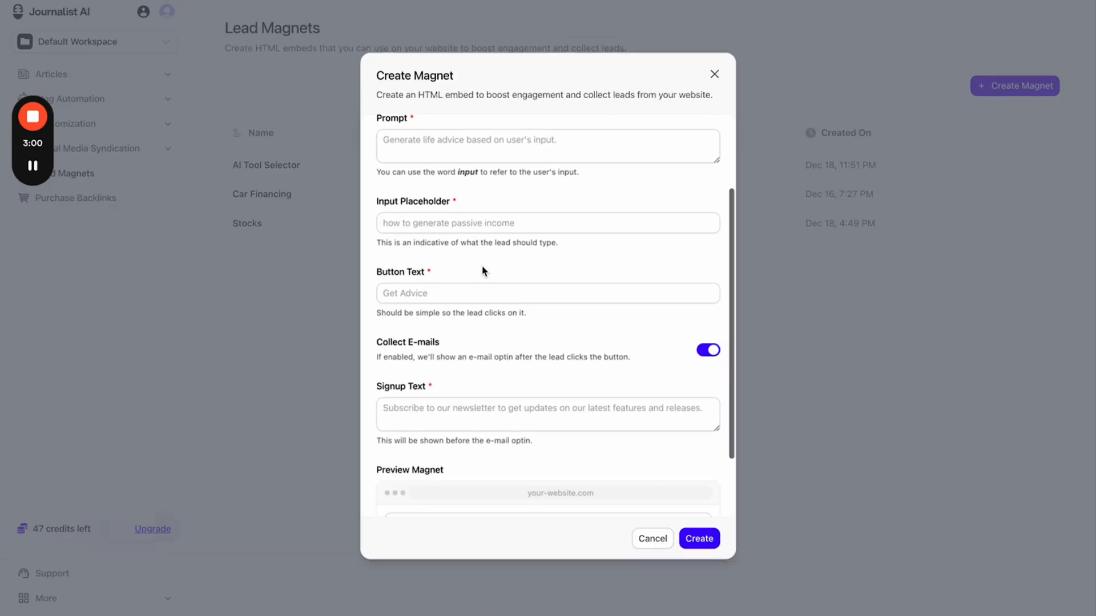
pyautogui.scroll(-2, 487, 285)
pyautogui.click(707, 269)
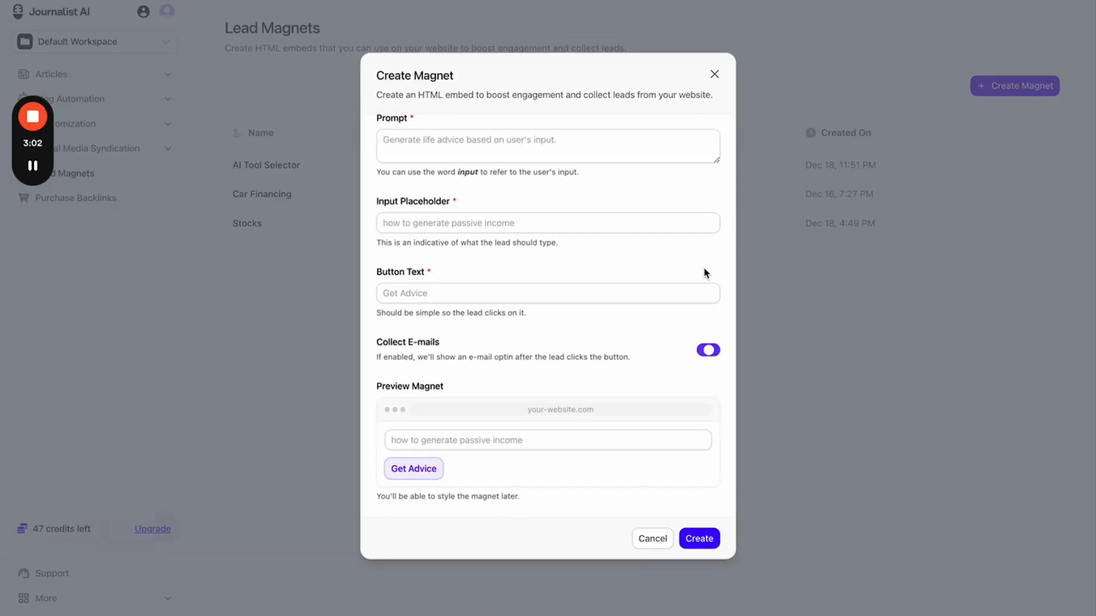
pyautogui.click(708, 350)
pyautogui.click(714, 74)
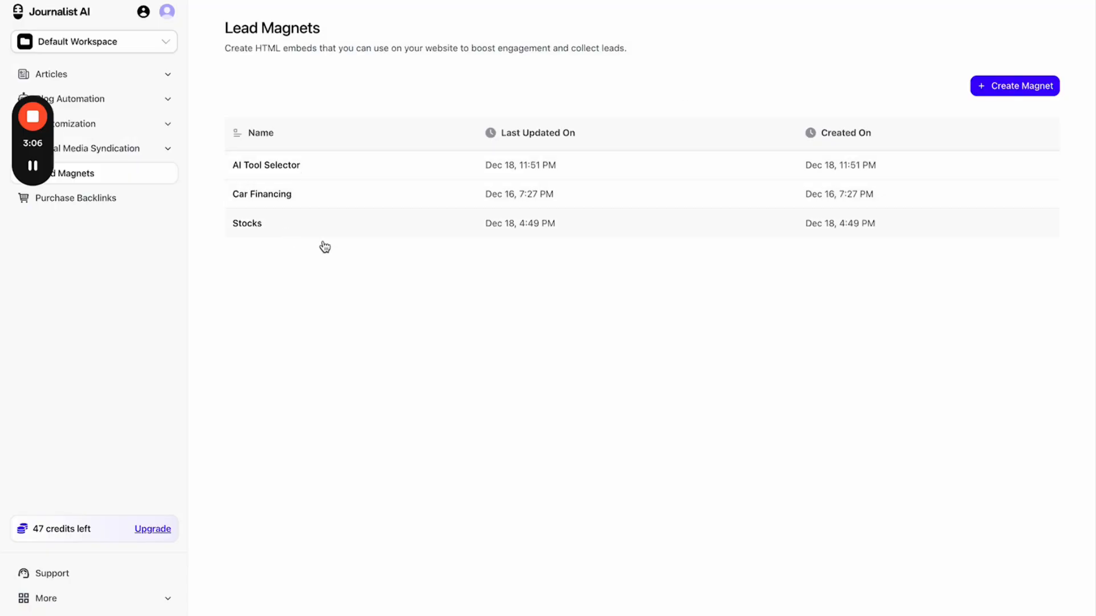
# - Check the Stocks magnet's Leads tab, then return to the Lead Magnets list
pyautogui.click(613, 231)
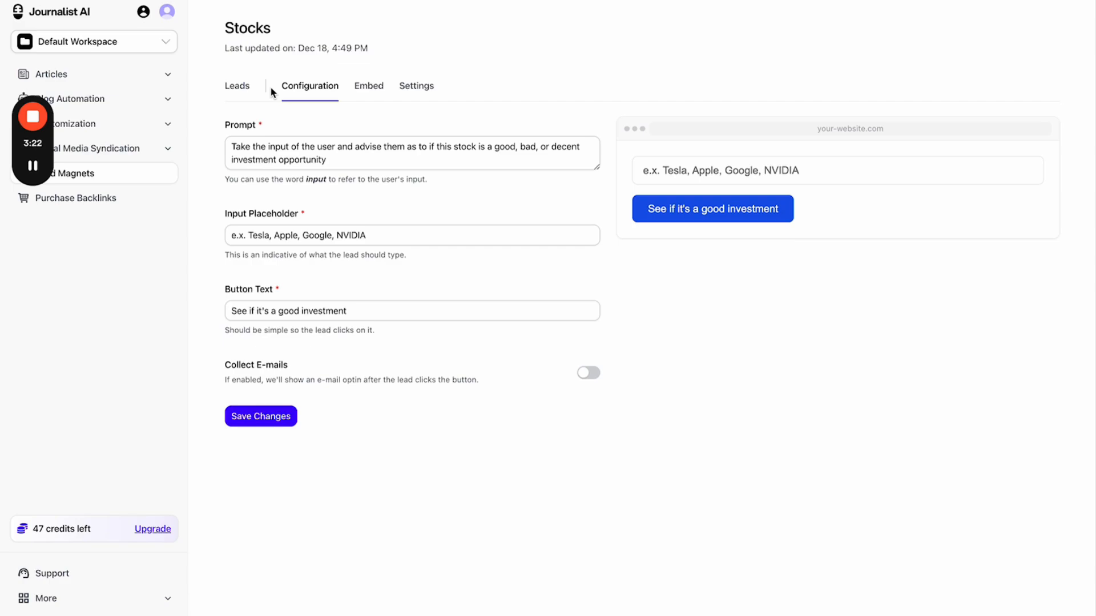
pyautogui.click(236, 93)
pyautogui.click(147, 183)
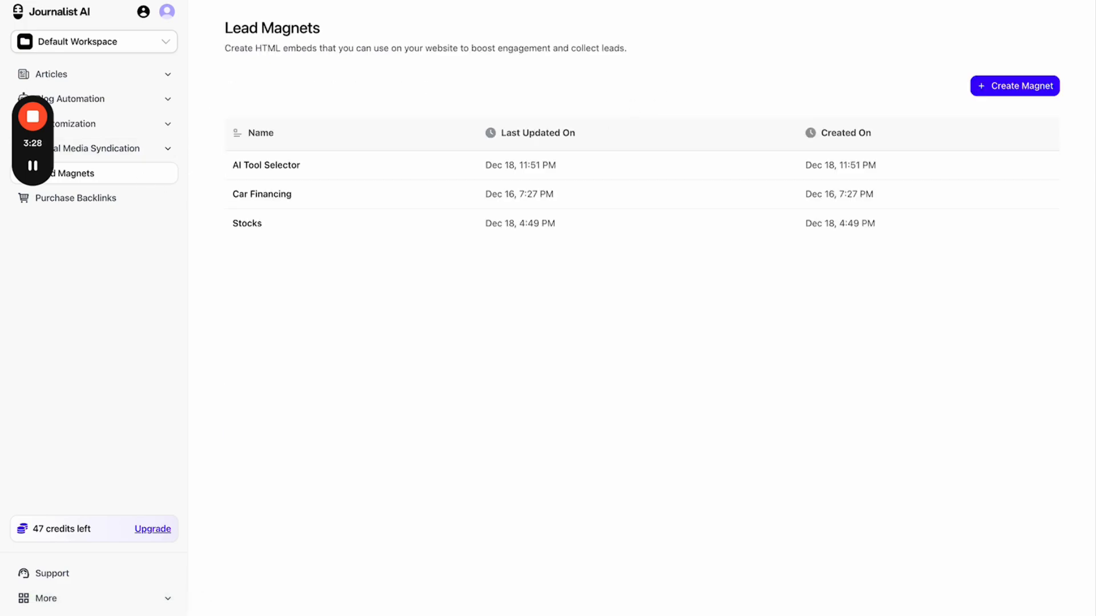
# - Tick the artificial intelligence resources, ai landscape, ai tips and its ai keywords in the AI Keyword Feed
pyautogui.hotkey('ctrl', 'Tab')
pyautogui.scroll(-3, 457, 337)
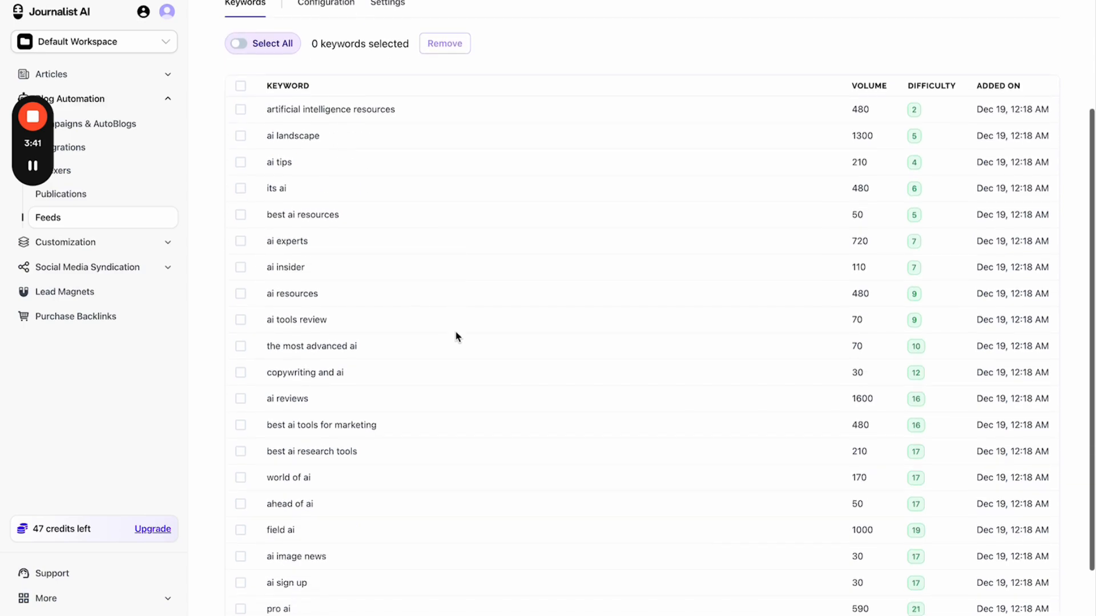
pyautogui.moveTo(253, 106); pyautogui.dragTo(342, 593)
pyautogui.scroll(3, 567, 399)
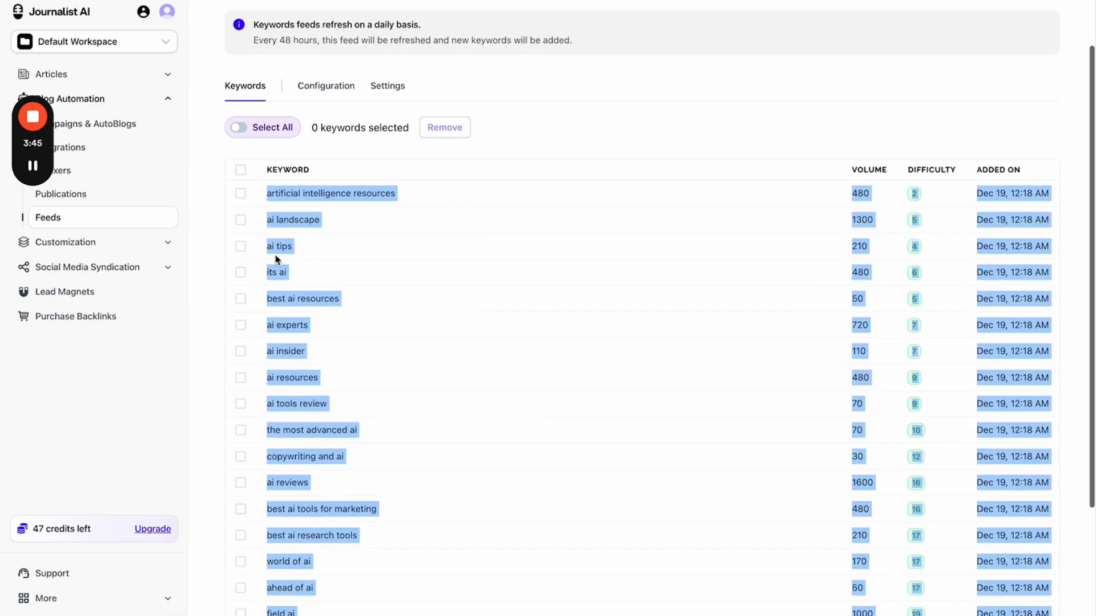
pyautogui.click(240, 193)
pyautogui.click(241, 219)
pyautogui.click(241, 246)
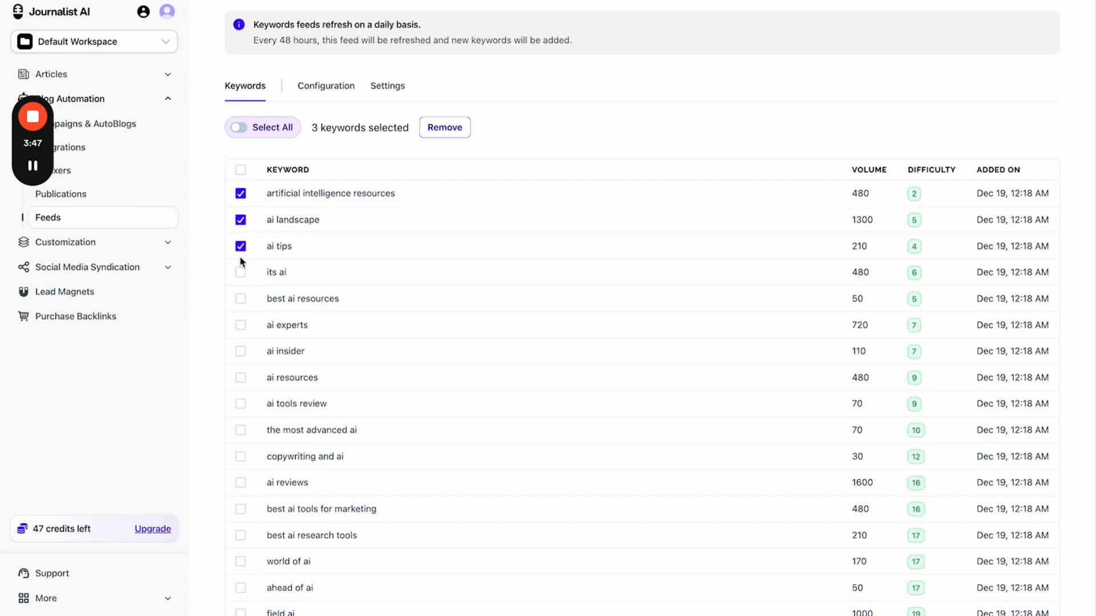
pyautogui.click(240, 272)
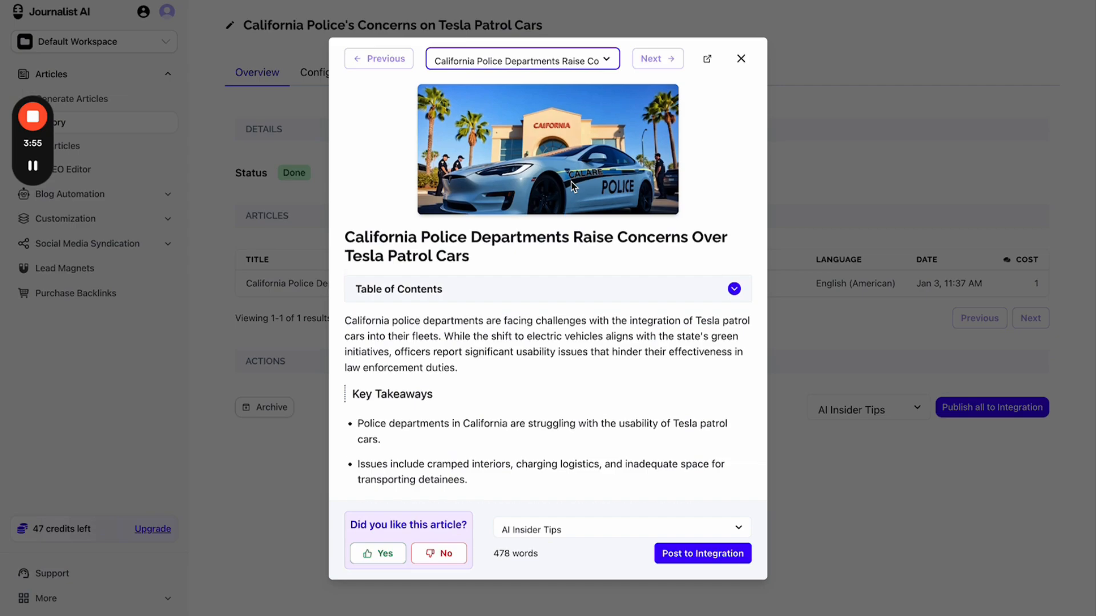
# - Scroll the Tesla patrol cars article preview to Sources and Meta Description, then close it
pyautogui.scroll(-1, 573, 225)
pyautogui.scroll(-15, 573, 224)
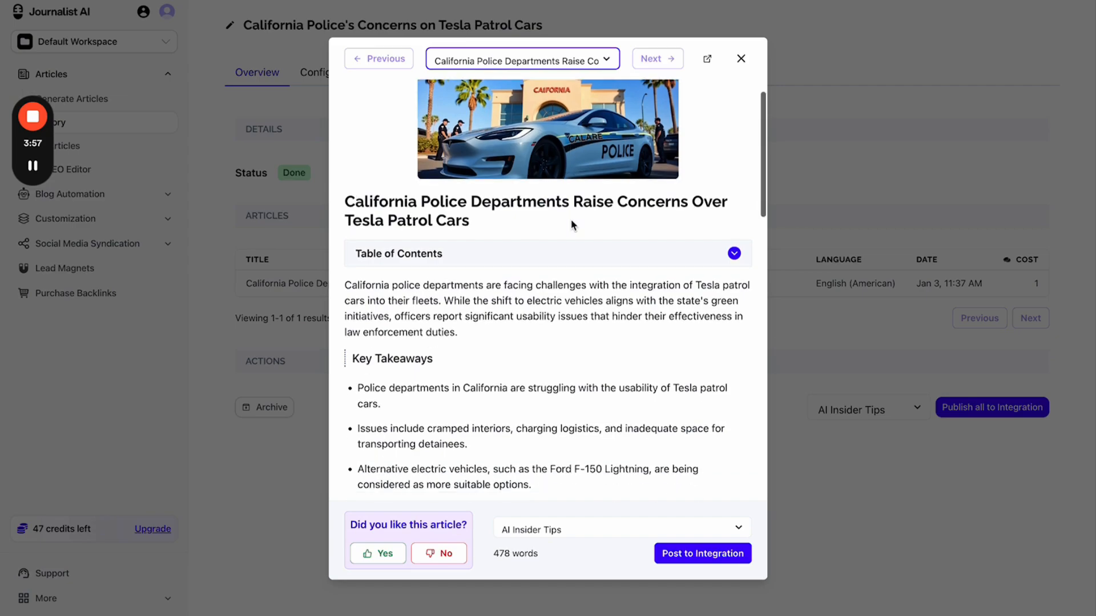
pyautogui.scroll(-2, 412, 281)
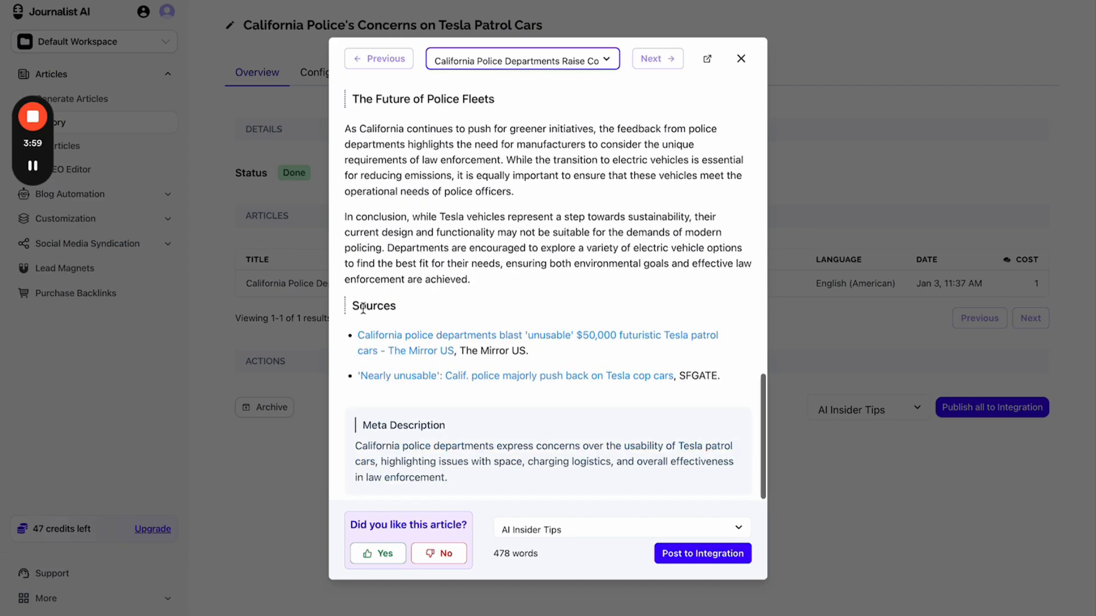
pyautogui.moveTo(412, 281); pyautogui.dragTo(641, 434)
pyautogui.click(658, 421)
pyautogui.scroll(3, 625, 172)
pyautogui.scroll(12, 625, 171)
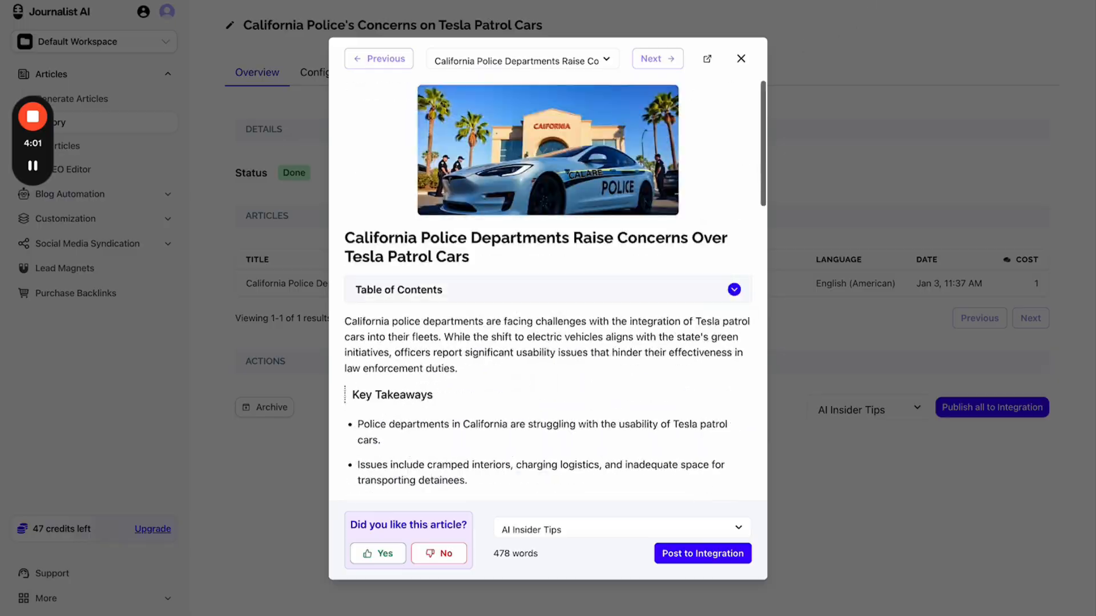
pyautogui.hotkey('ctrl', 'Tab')
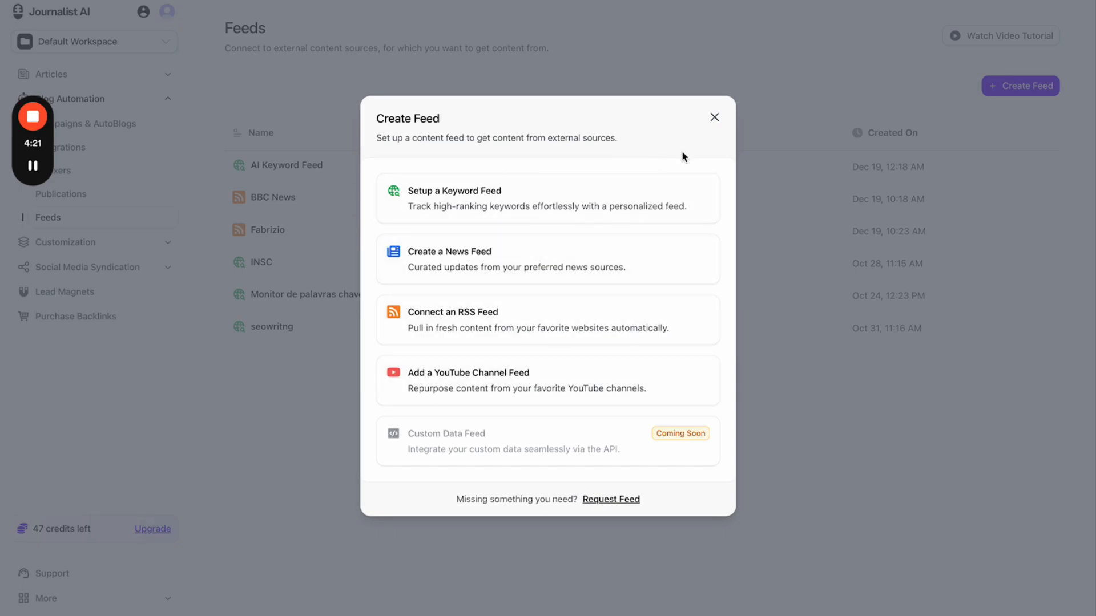
# - Dismiss the Create Feed choices, then look over Indexers, Integrations and the Create Integration options
pyautogui.click(713, 118)
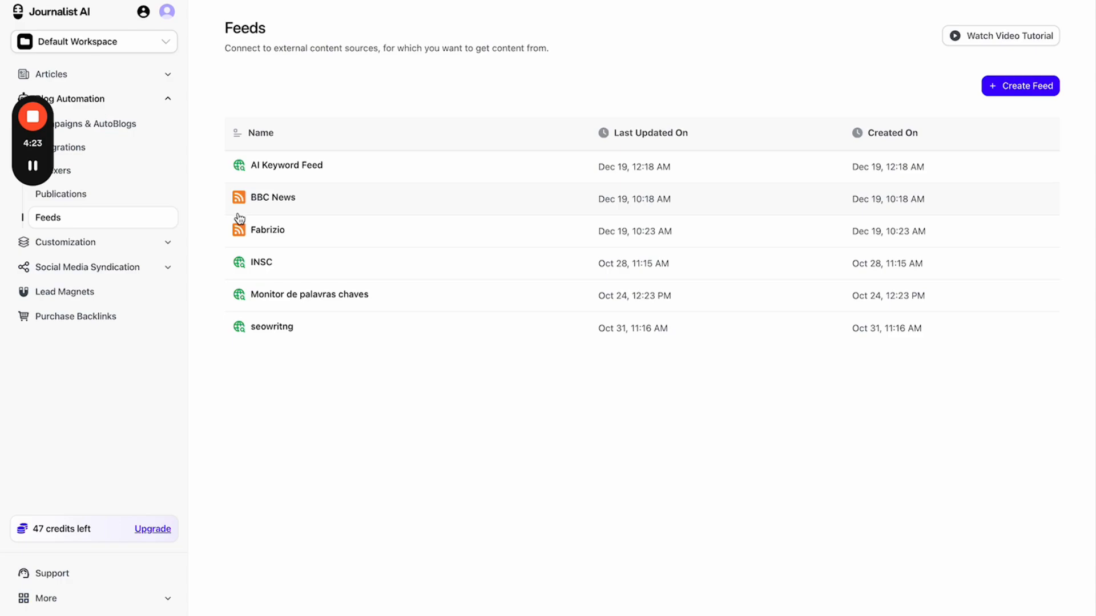
pyautogui.moveTo(425, 481); pyautogui.dragTo(428, 483)
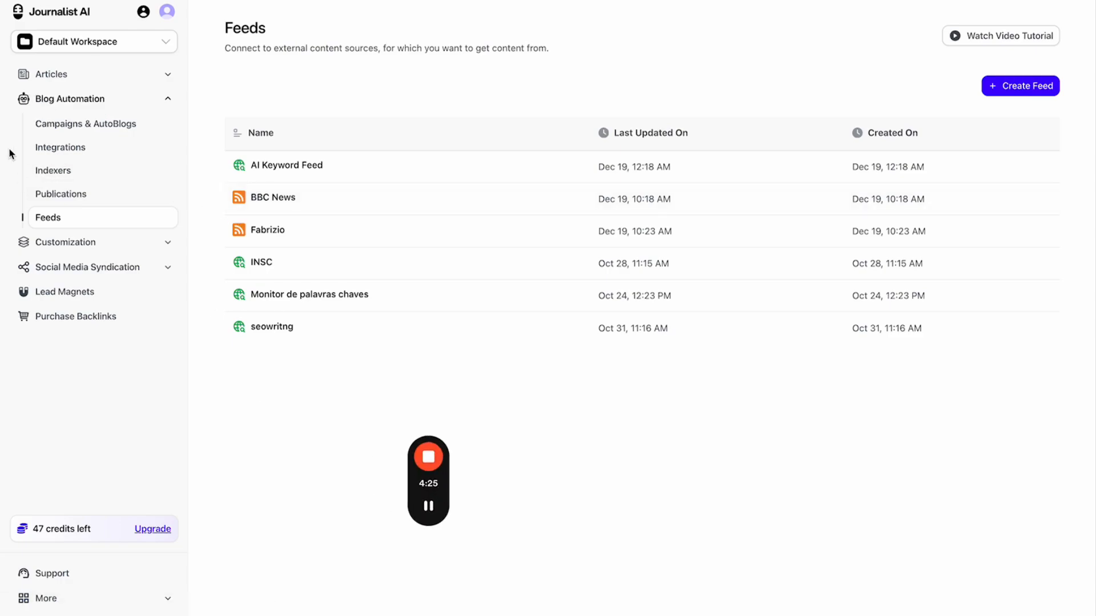
pyautogui.click(48, 164)
pyautogui.click(68, 148)
pyautogui.click(993, 87)
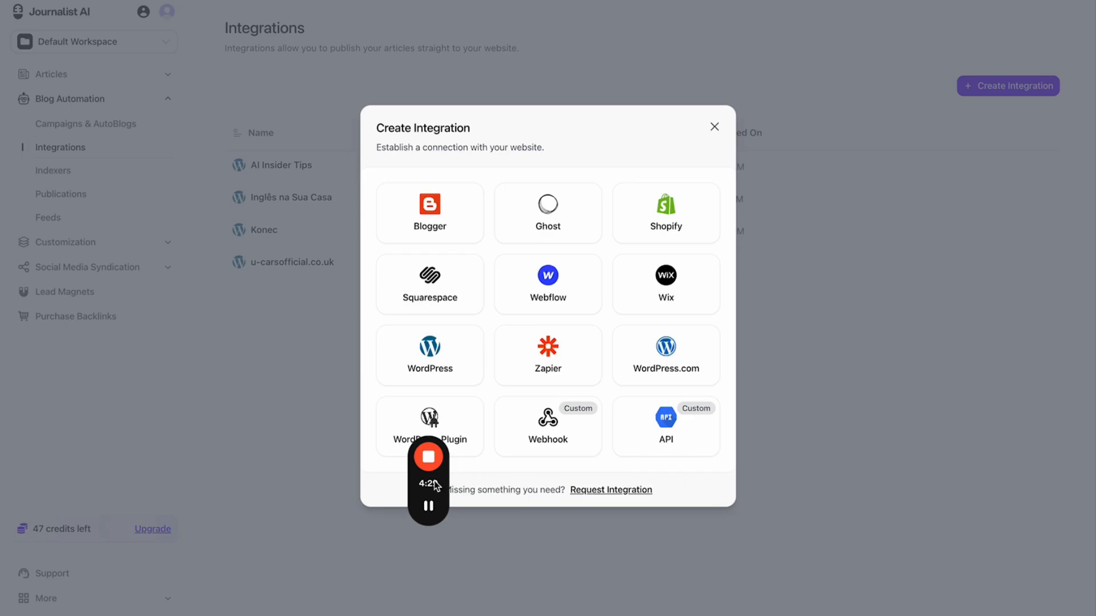
pyautogui.moveTo(428, 482); pyautogui.dragTo(1090, 484)
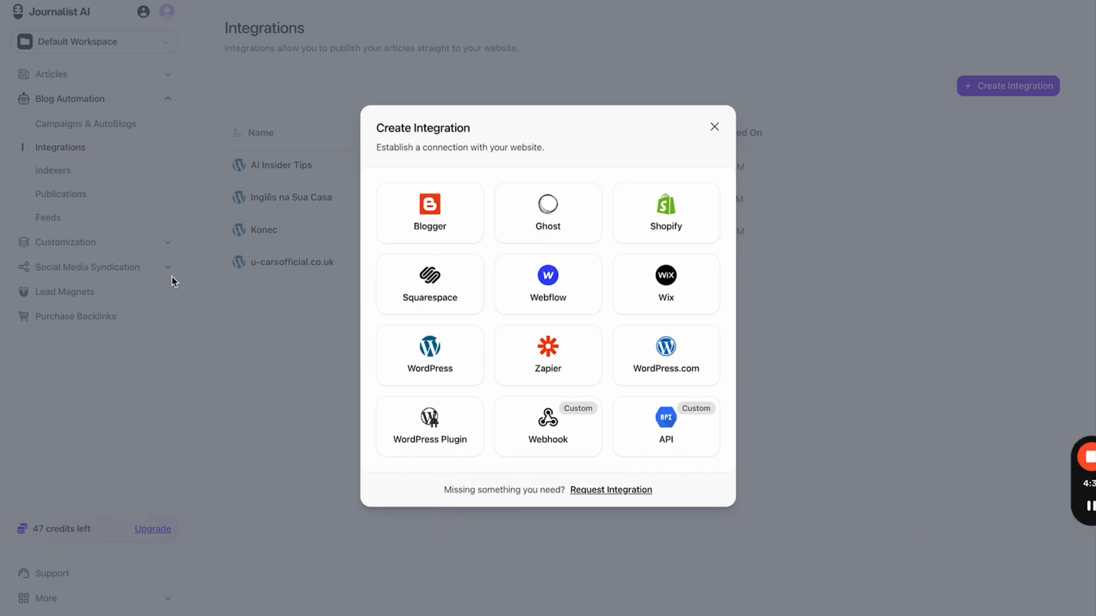
pyautogui.click(714, 128)
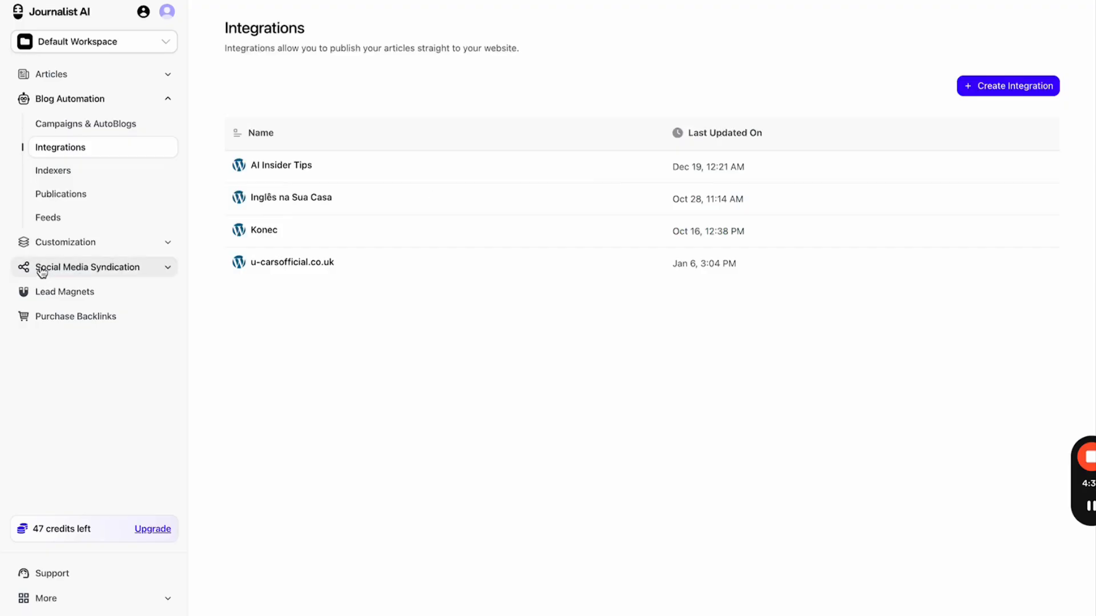
# - Visit Social Media and Purchase Backlinks, then the Campaigns & AutoBlogs list, ending on Generate Articles
pyautogui.click(98, 268)
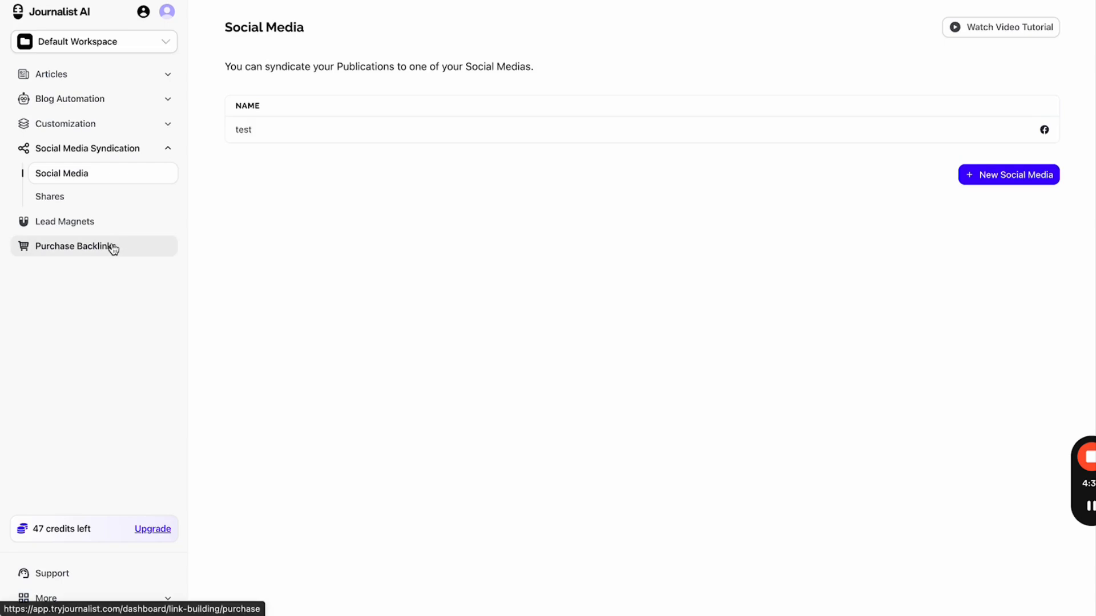
pyautogui.click(112, 247)
pyautogui.click(147, 100)
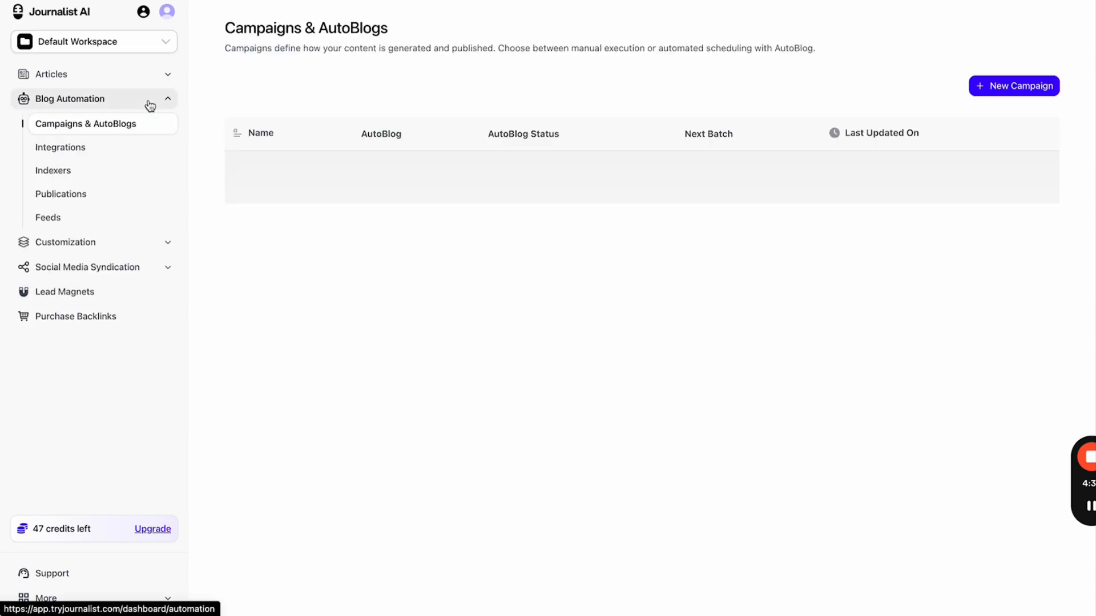
pyautogui.click(142, 75)
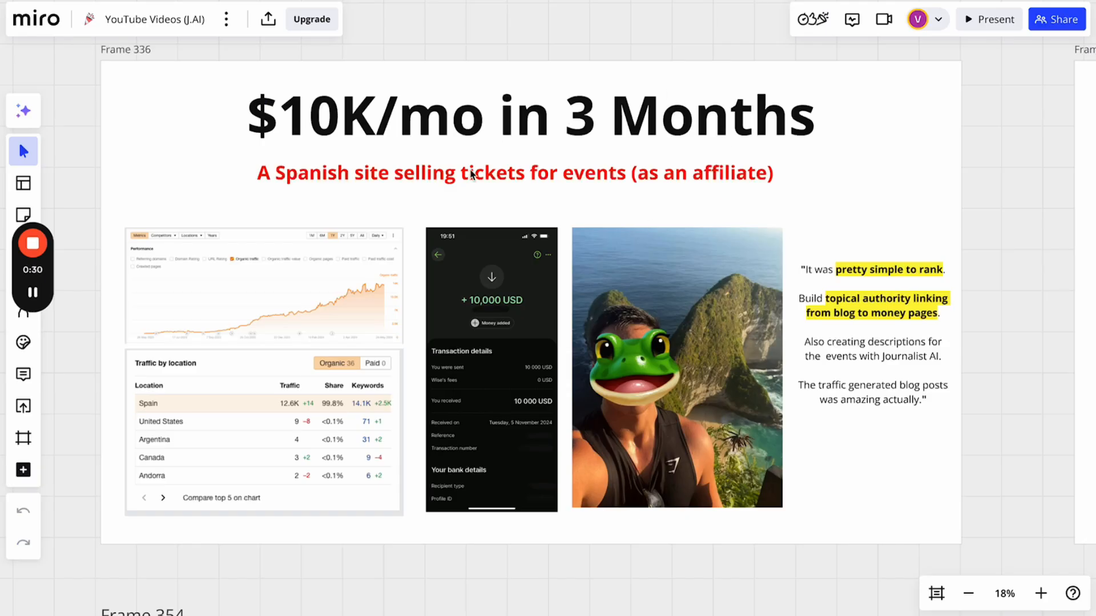
pyautogui.hscroll(10, 583, 170)
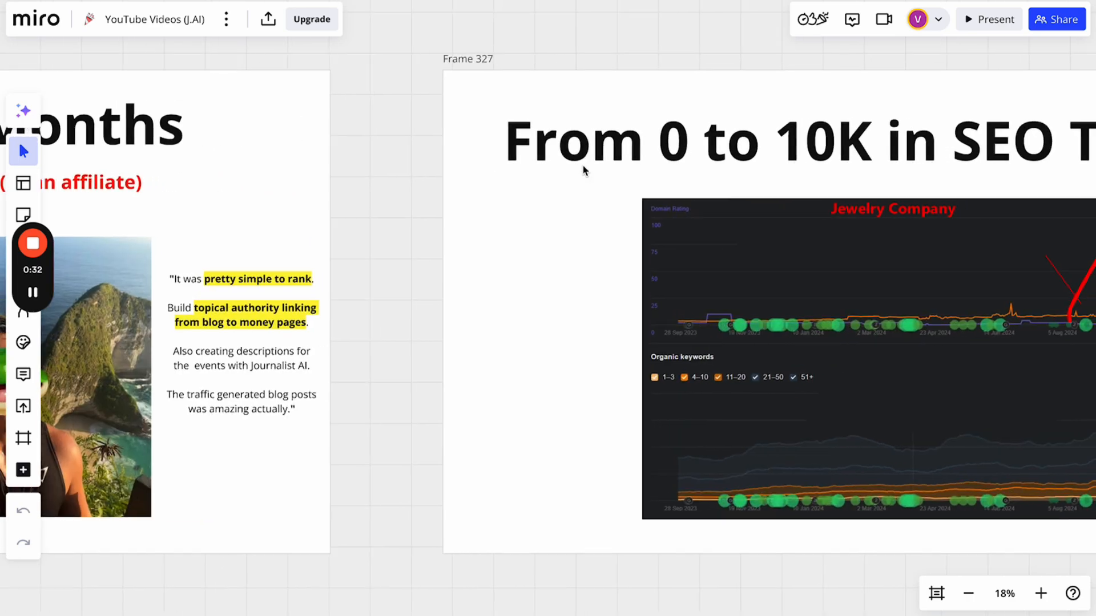
pyautogui.hscroll(10, 583, 169)
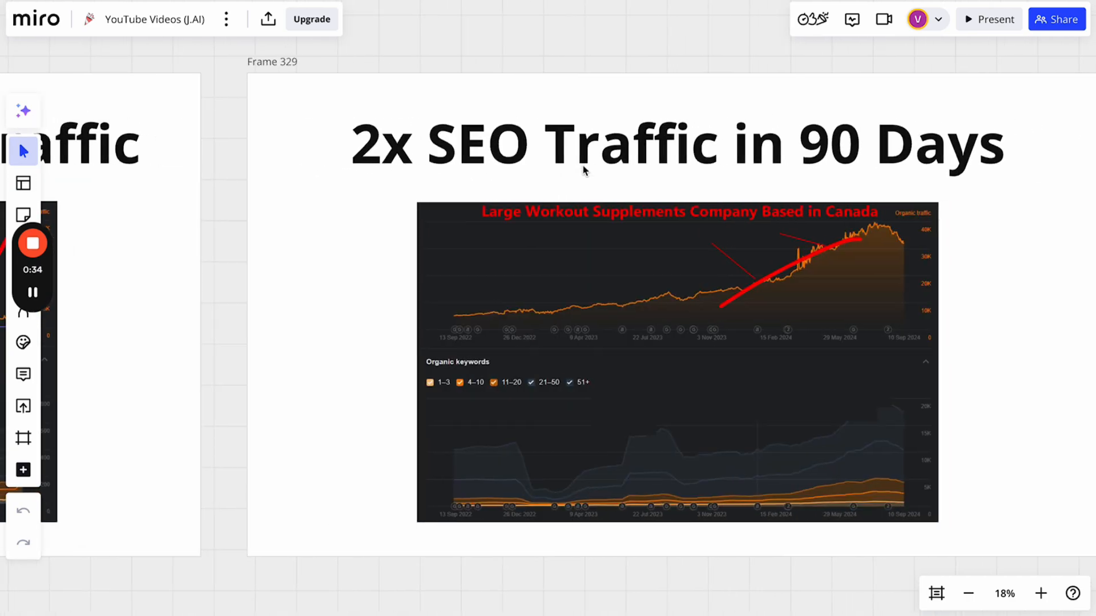
pyautogui.hscroll(10, 583, 169)
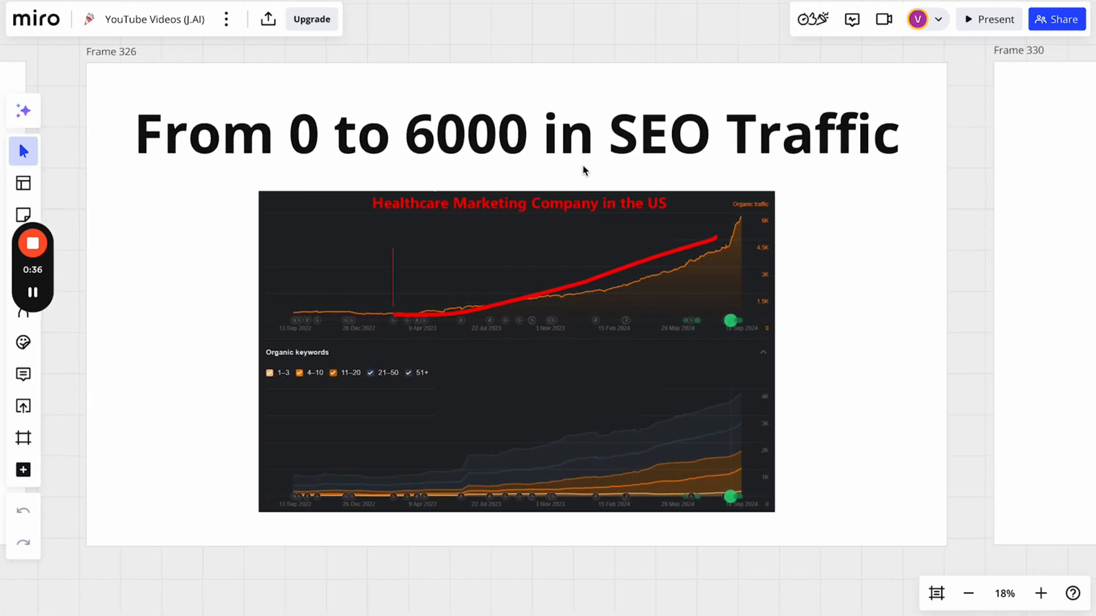
pyautogui.hscroll(10, 583, 170)
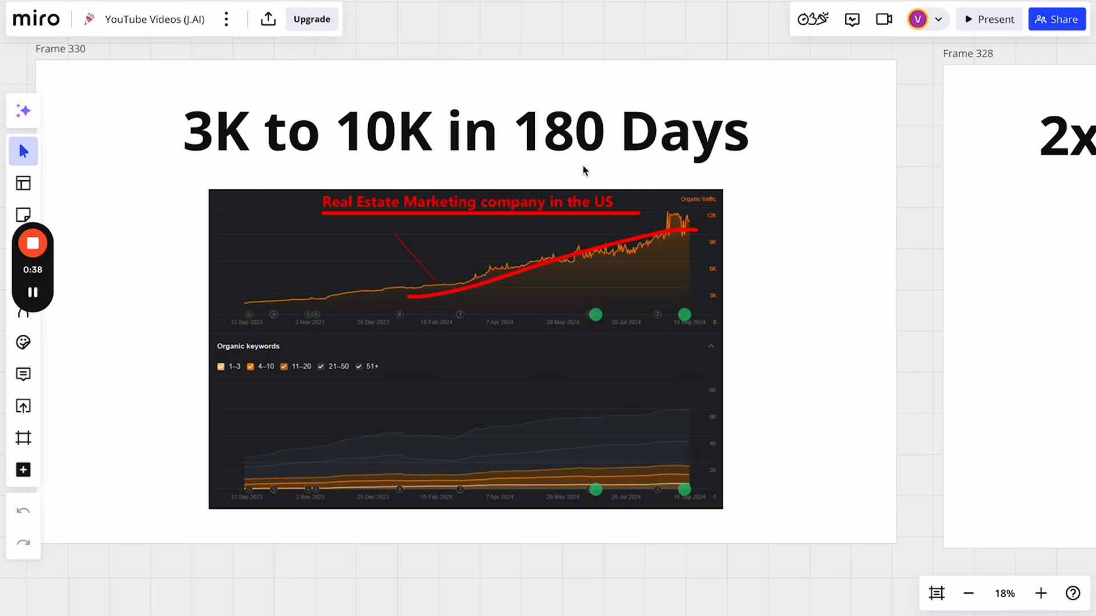
pyautogui.hscroll(10, 583, 169)
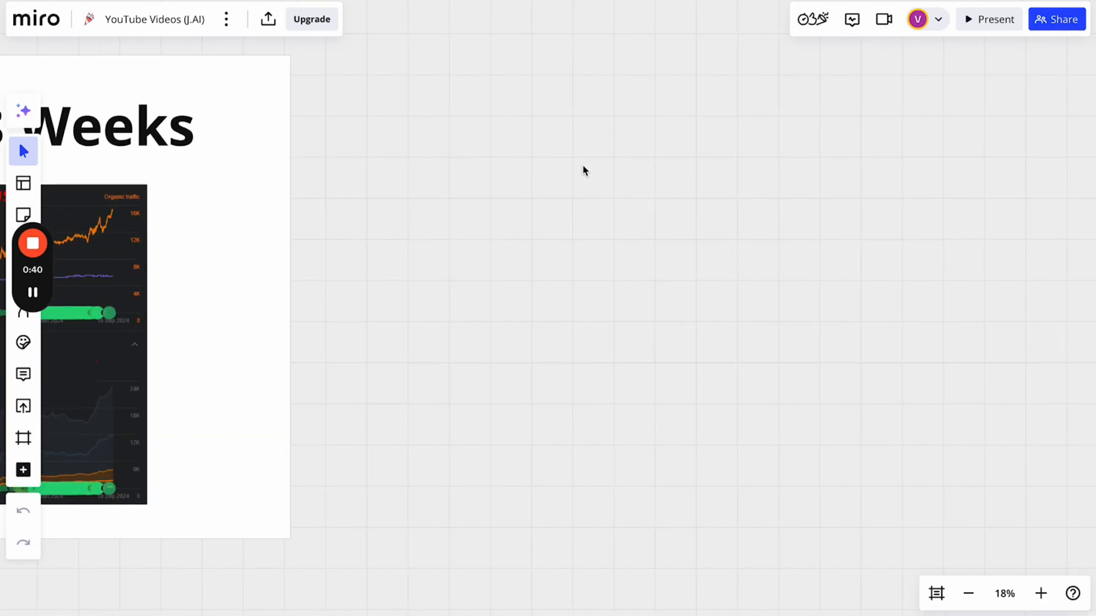
pyautogui.hscroll(5, 583, 169)
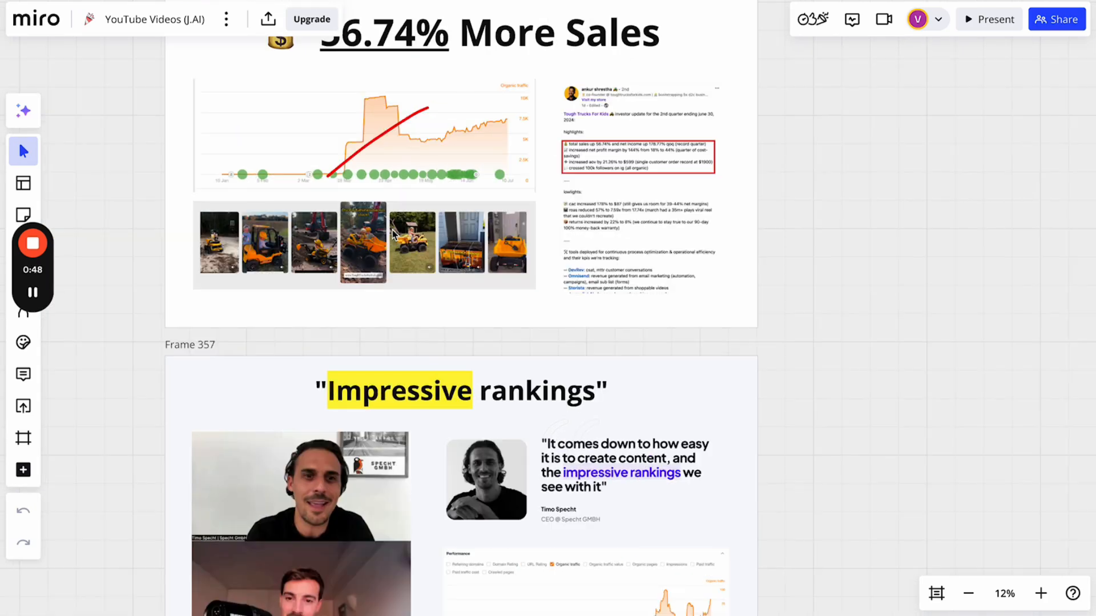
pyautogui.scroll(1, 393, 235)
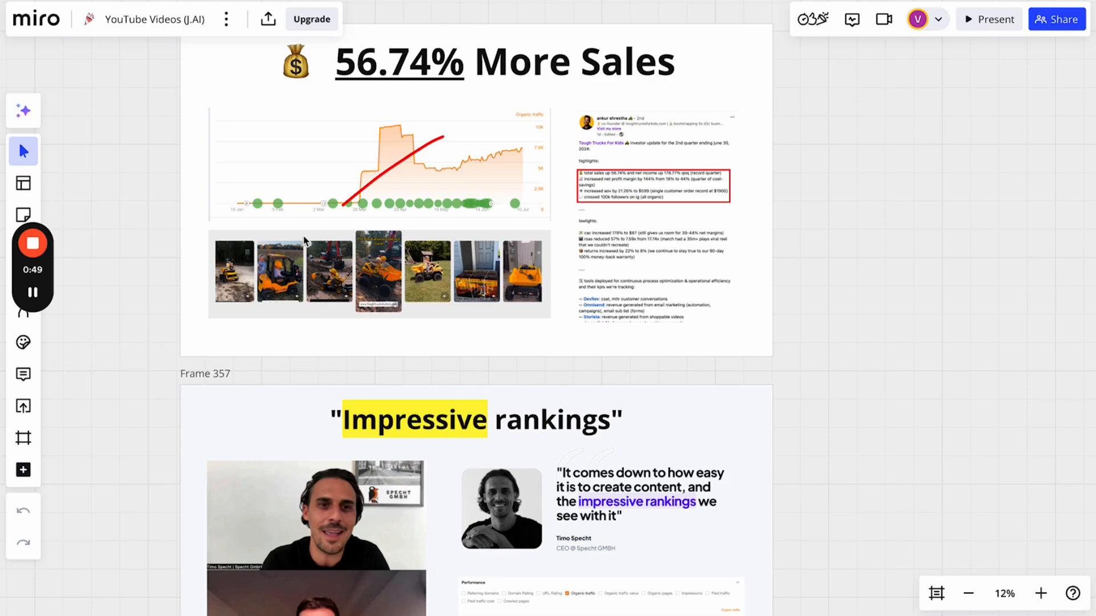
pyautogui.scroll(-5, 463, 368)
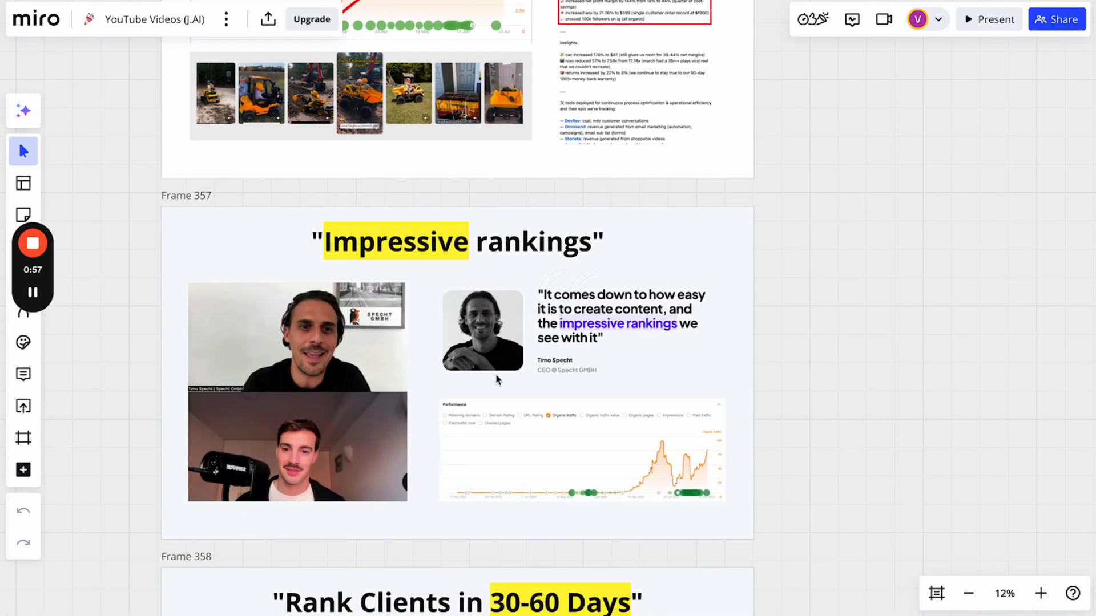
pyautogui.scroll(-10, 496, 380)
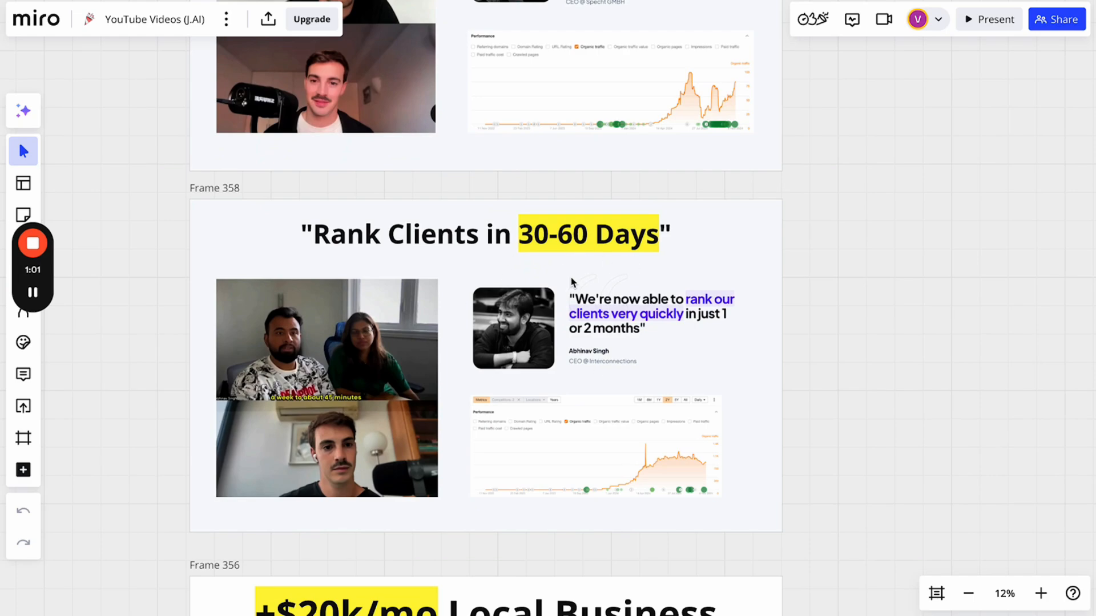
pyautogui.scroll(-8, 572, 282)
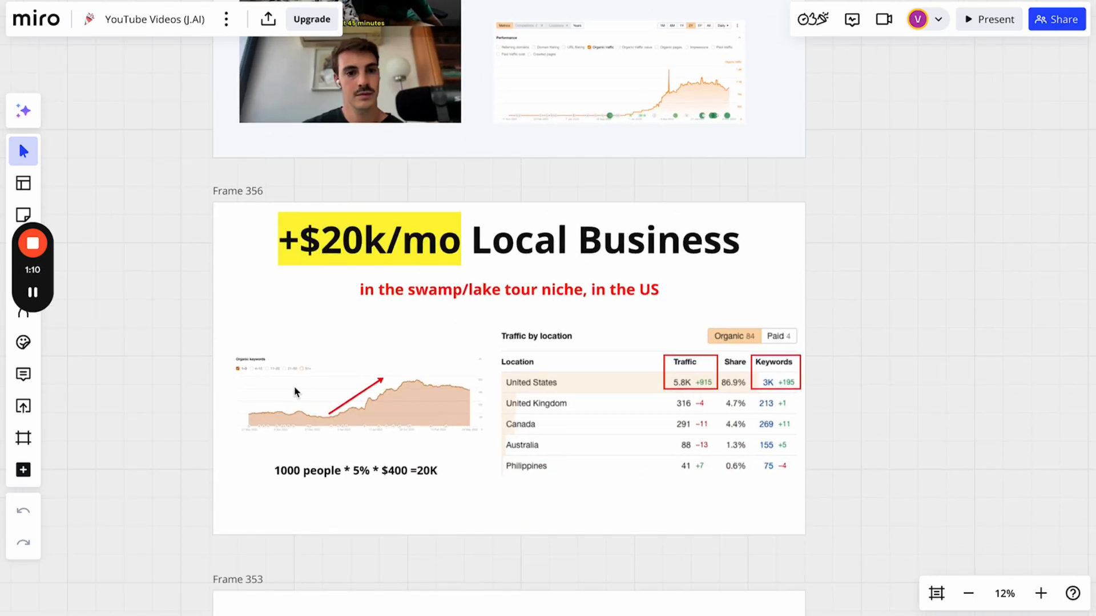
pyautogui.scroll(4, 531, 326)
pyautogui.scroll(10, 530, 327)
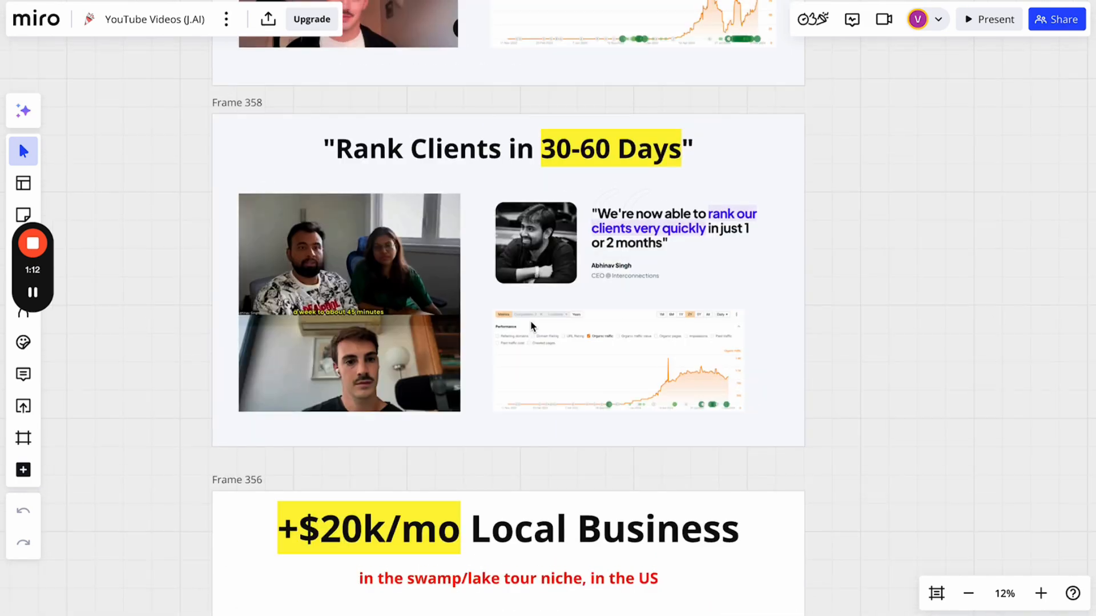
pyautogui.scroll(2, 531, 326)
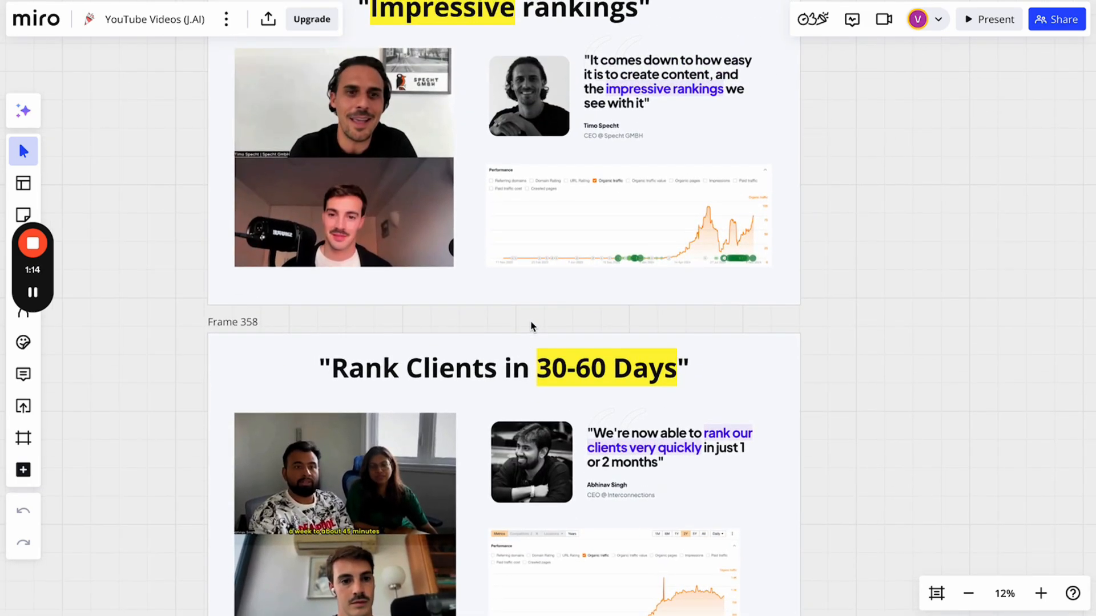
pyautogui.scroll(1, 531, 327)
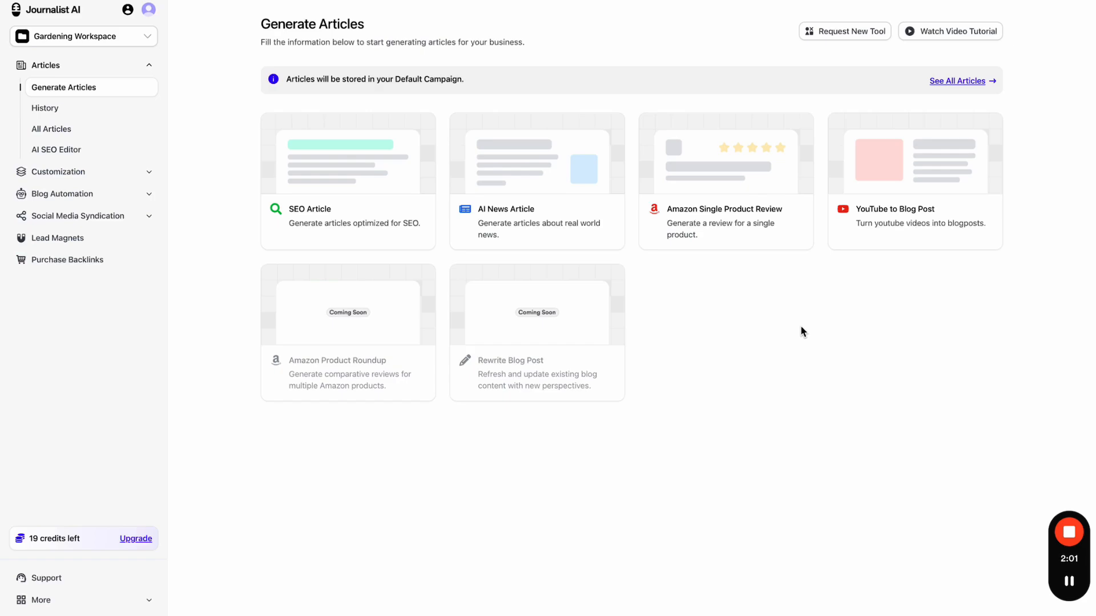
# - Choose the SEO Article card to bring up the Add SEO Keywords dialog
pyautogui.click(337, 168)
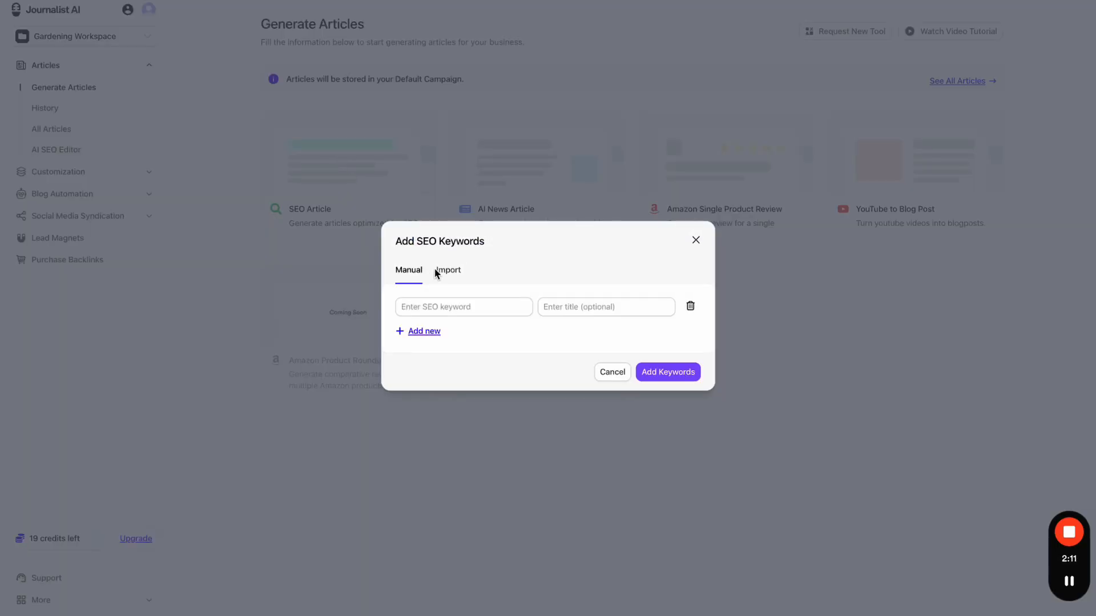
# - Glance at the file import option, return to Manual entry and add a second keyword row
pyautogui.click(458, 272)
pyautogui.click(414, 272)
pyautogui.click(433, 332)
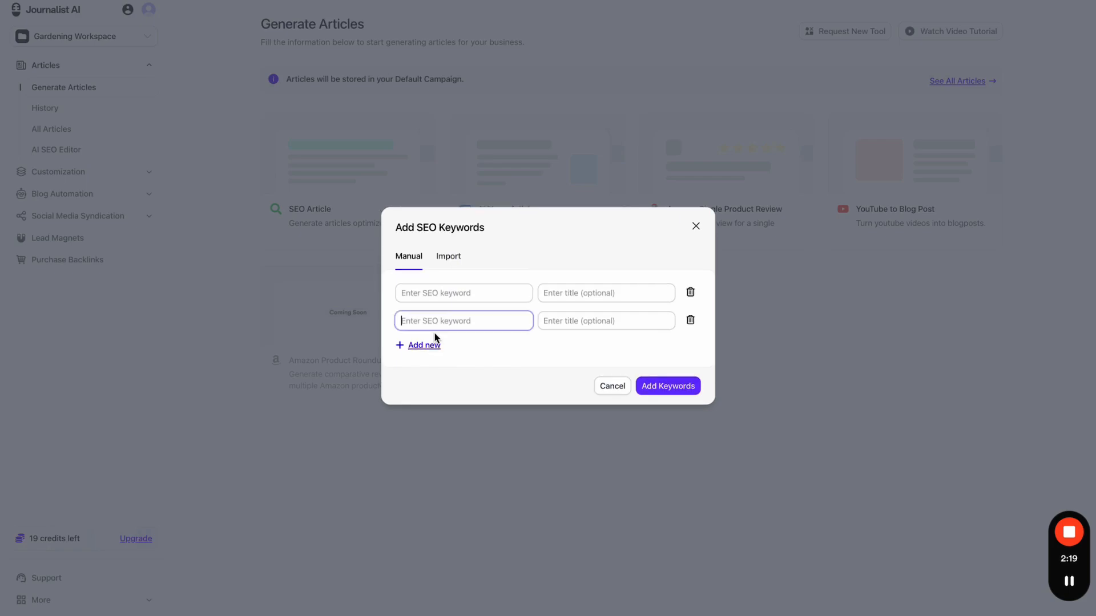
pyautogui.click(503, 265)
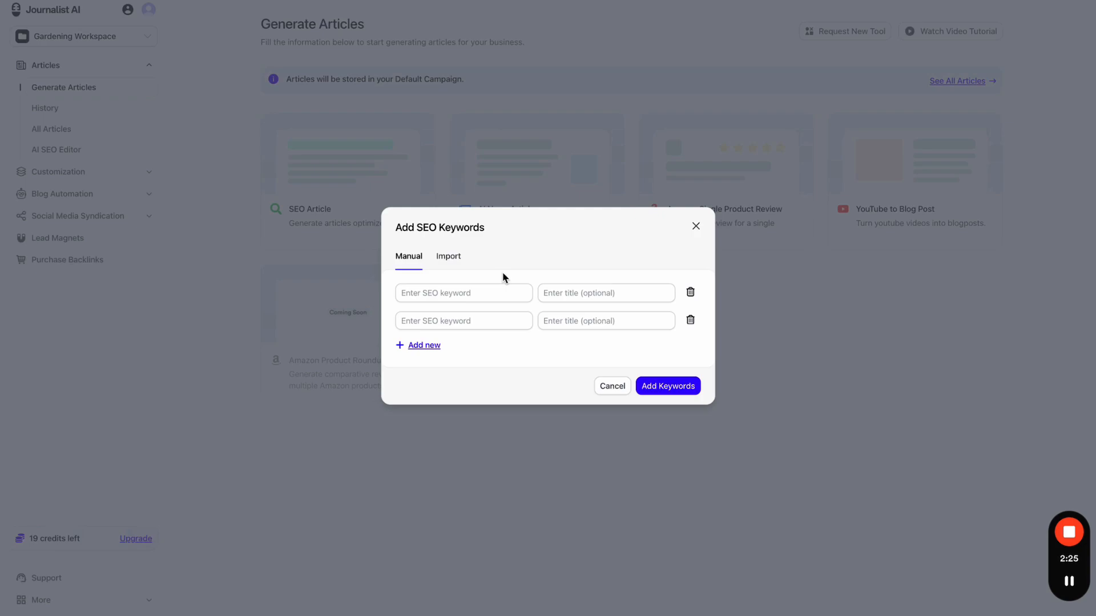
# - Enter 'Gardening for beginners', 'Best tools for beginner gardeners' and 'Best time to plant strawberries', then submit them
pyautogui.click(491, 293)
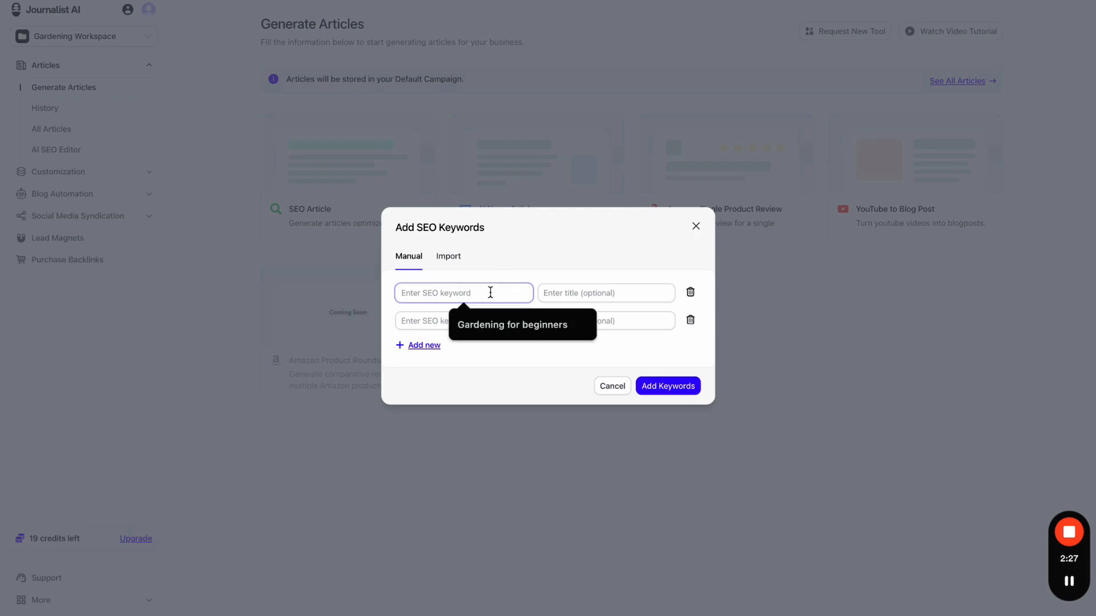
pyautogui.write('Gardening for beginners')
pyautogui.click(482, 320)
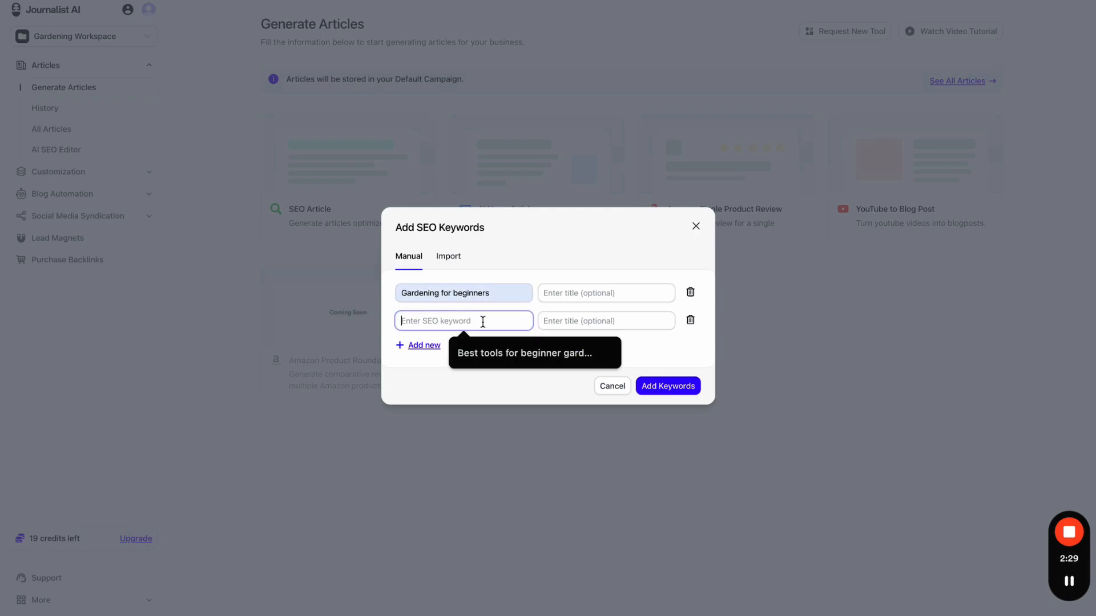
pyautogui.write('Best tools for beginner gardeners')
pyautogui.click(423, 346)
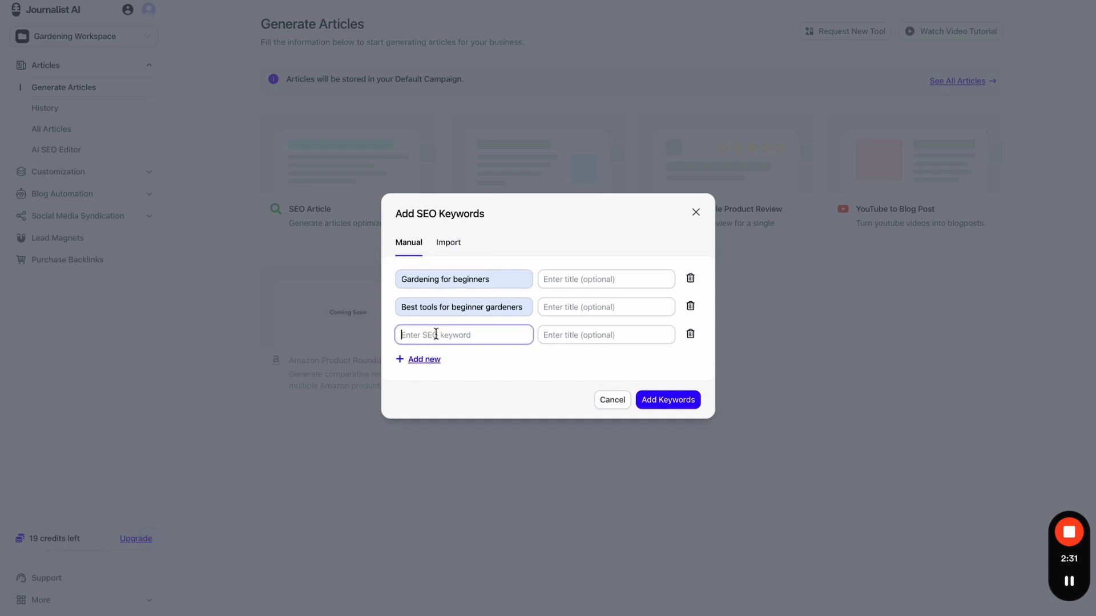
pyautogui.write('Best time to plant strawberries')
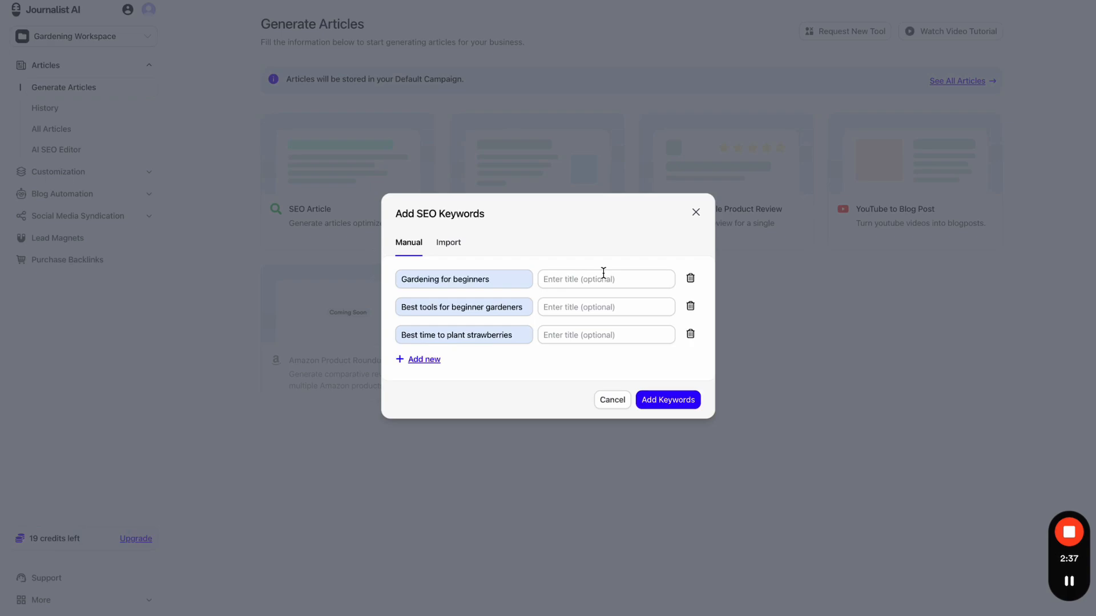
pyautogui.moveTo(523, 279); pyautogui.dragTo(392, 282)
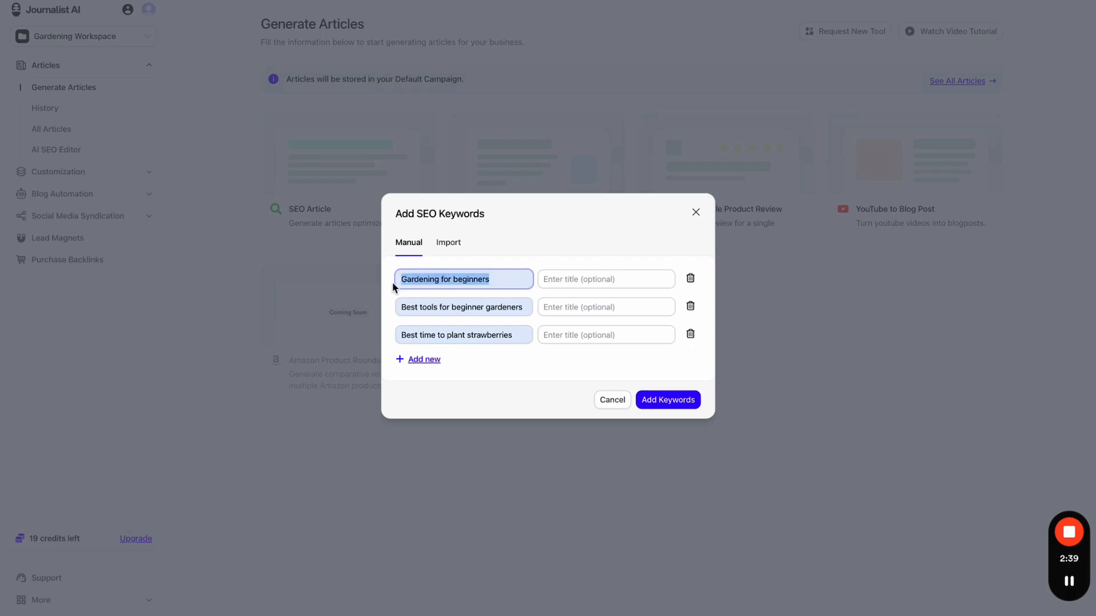
pyautogui.click(549, 262)
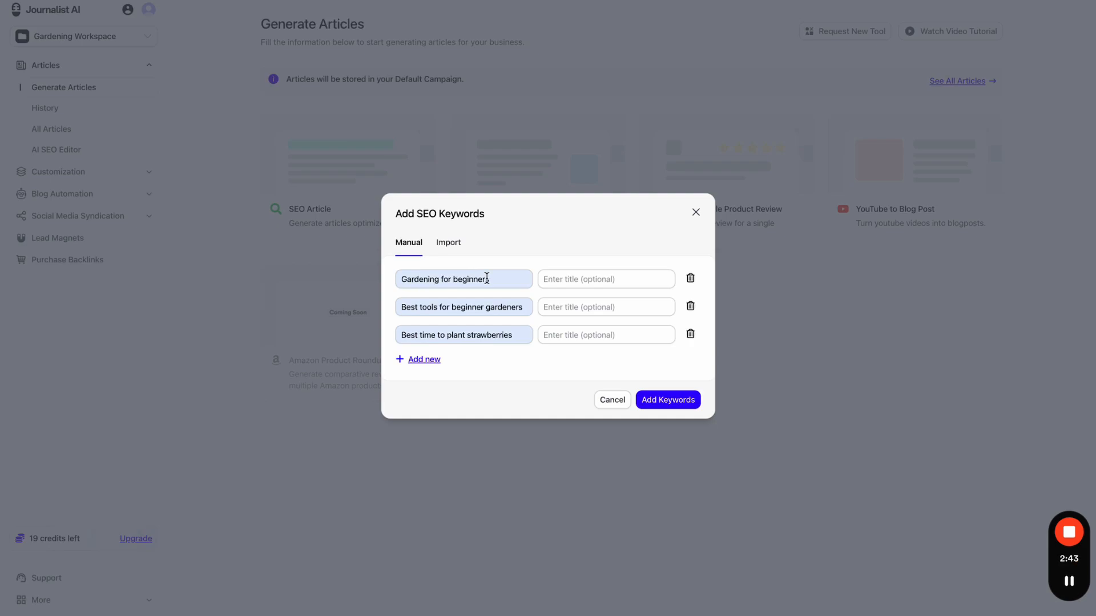
pyautogui.click(656, 399)
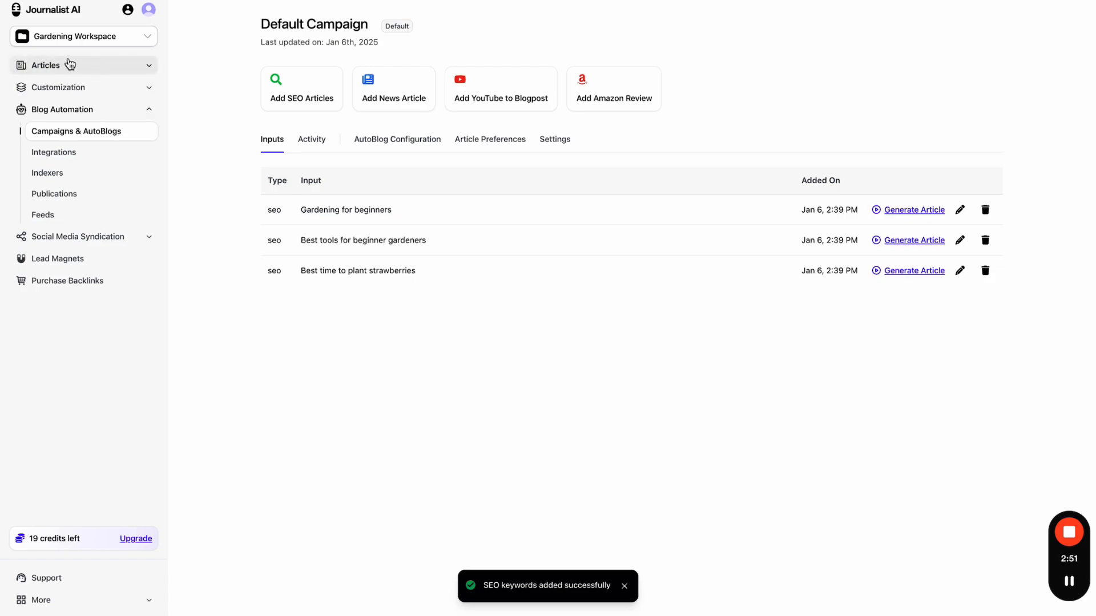
# - Sketch a red underline and arrow from Articles to Campaigns & AutoBlogs, highlight the Default Campaign title, then clear them
pyautogui.click(794, 1)
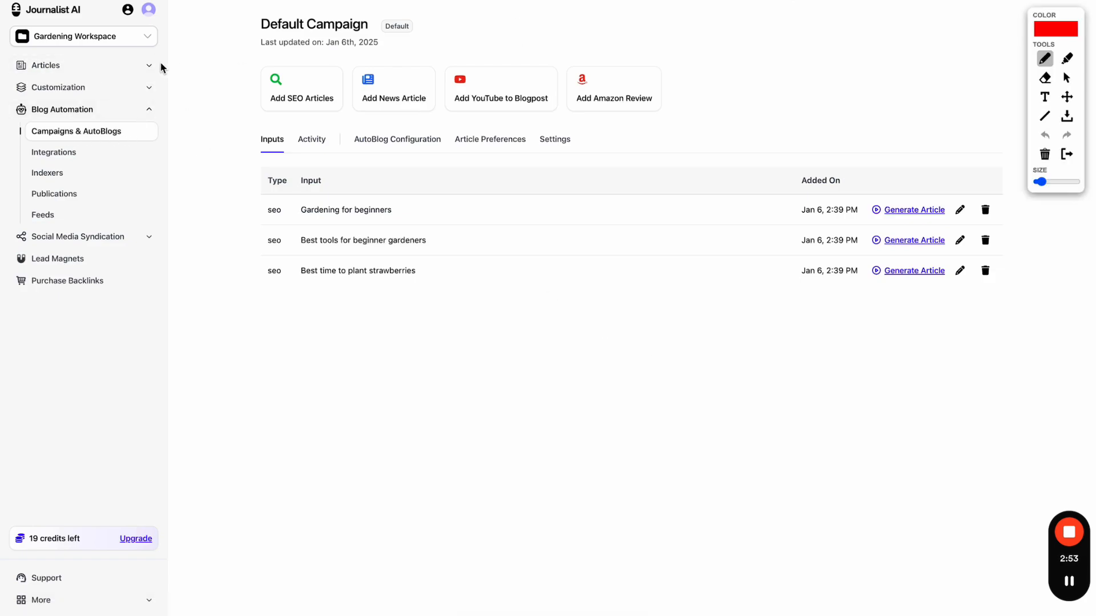
pyautogui.moveTo(37, 70); pyautogui.dragTo(82, 70)
pyautogui.moveTo(35, 76)
pyautogui.mouseDown()
pyautogui.moveTo(7, 138)
pyautogui.moveTo(15, 144)
pyautogui.mouseUp()
pyautogui.click(1069, 158)
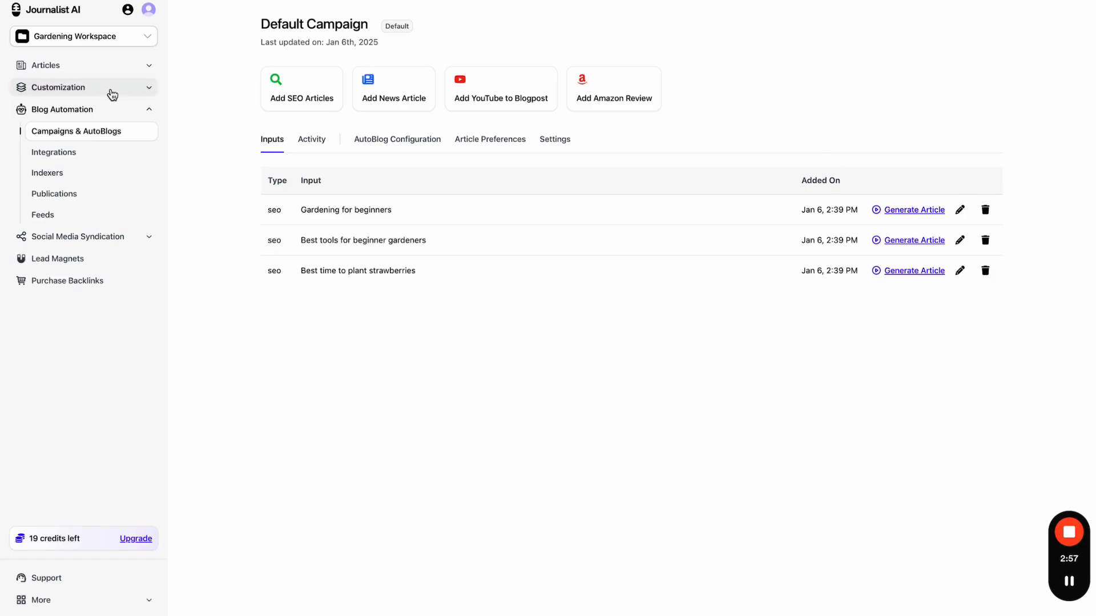
pyautogui.moveTo(262, 26); pyautogui.dragTo(345, 28)
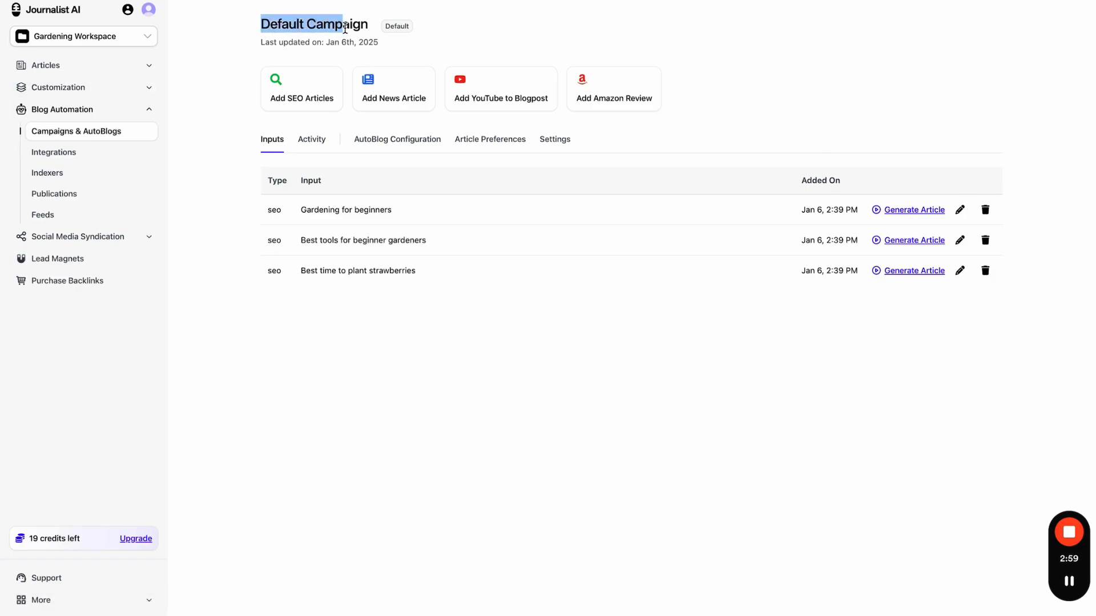
pyautogui.click(216, 112)
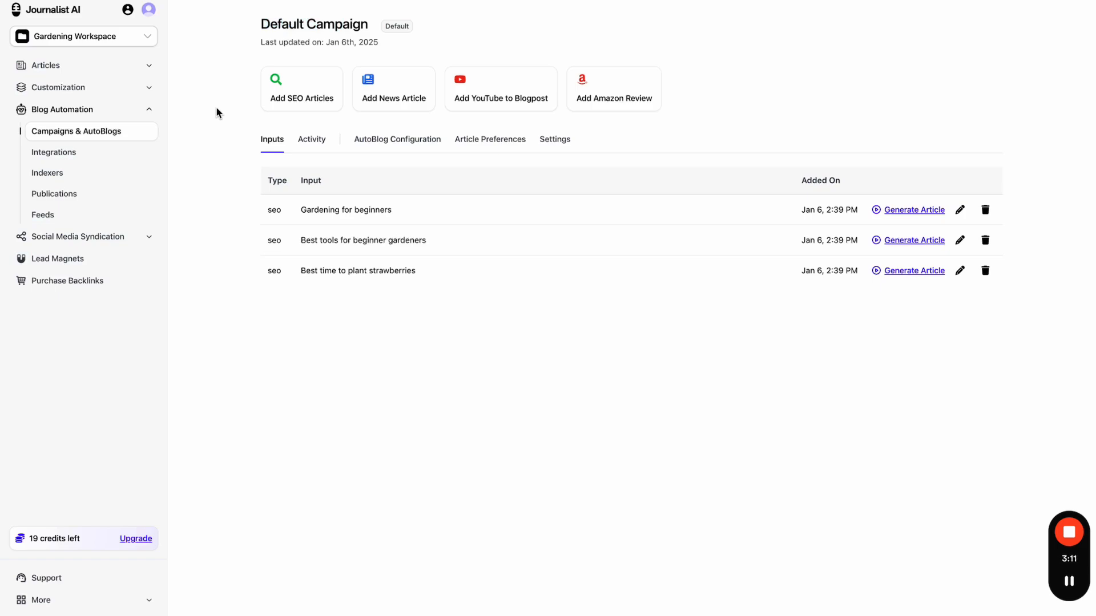
# - Rename the campaign to 'Gardening Campaign' in Settings and save it
pyautogui.click(564, 140)
pyautogui.tripleClick(919, 182)
pyautogui.write('Gardening Campaign')
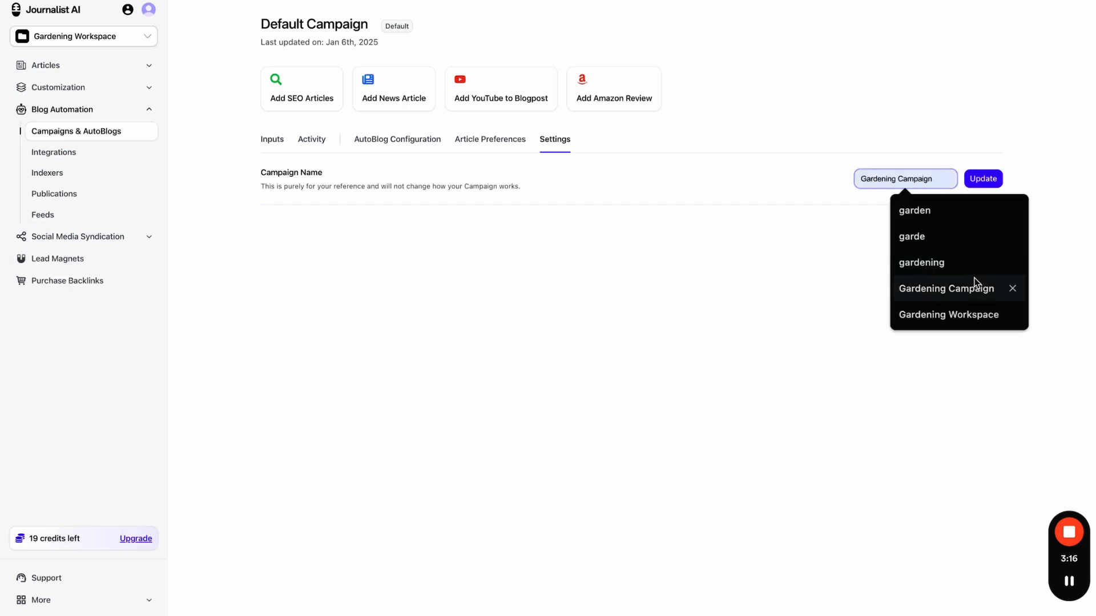
pyautogui.click(975, 282)
pyautogui.click(985, 186)
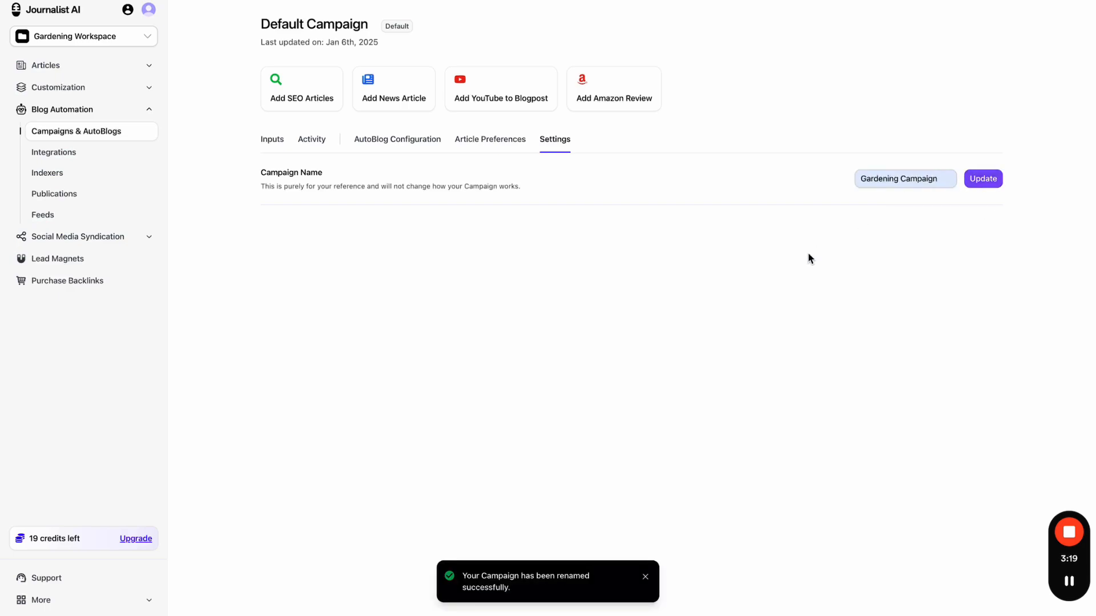
# - Browse the Inputs, Activity and AutoBlog Configuration tabs, ending on the Inputs list
pyautogui.click(282, 150)
pyautogui.click(312, 139)
pyautogui.click(398, 139)
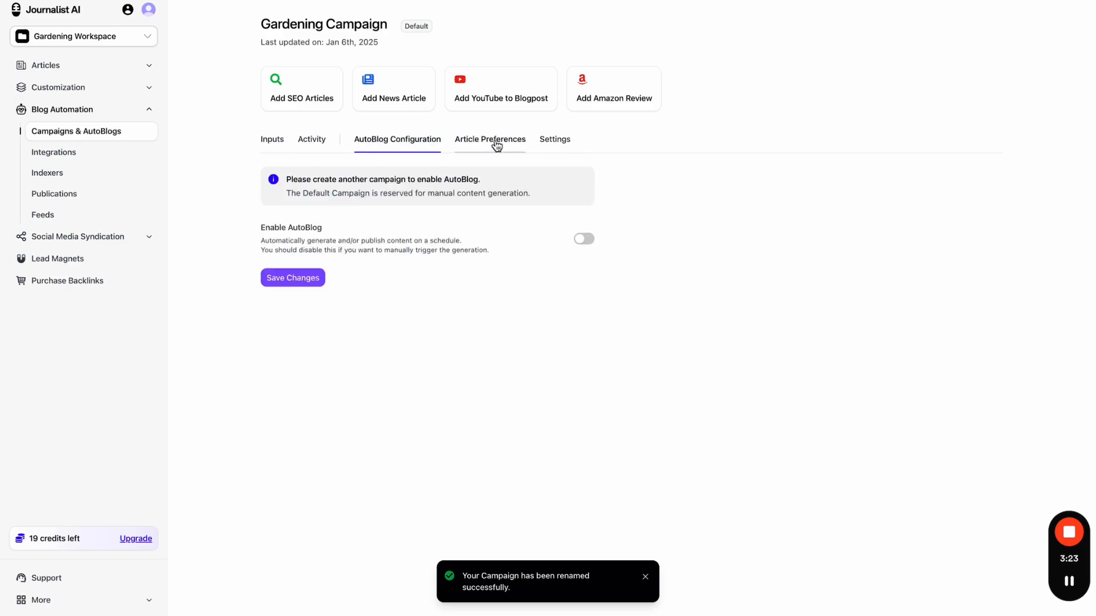
pyautogui.click(490, 139)
pyautogui.click(568, 145)
pyautogui.click(272, 144)
pyautogui.click(310, 143)
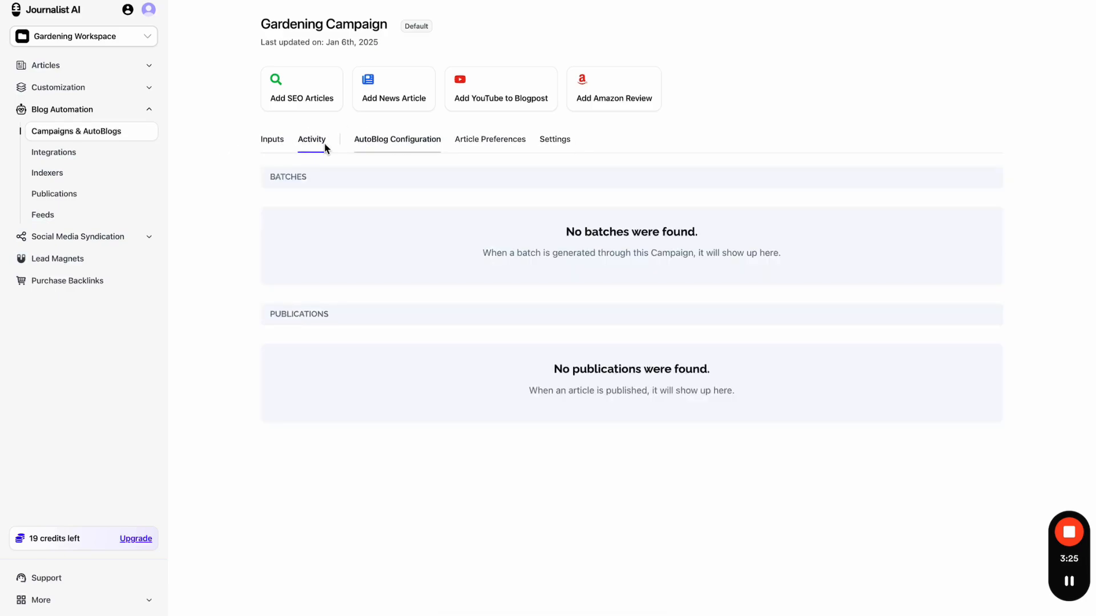
pyautogui.click(282, 148)
pyautogui.hotkey('alt', 'shift', 'd')
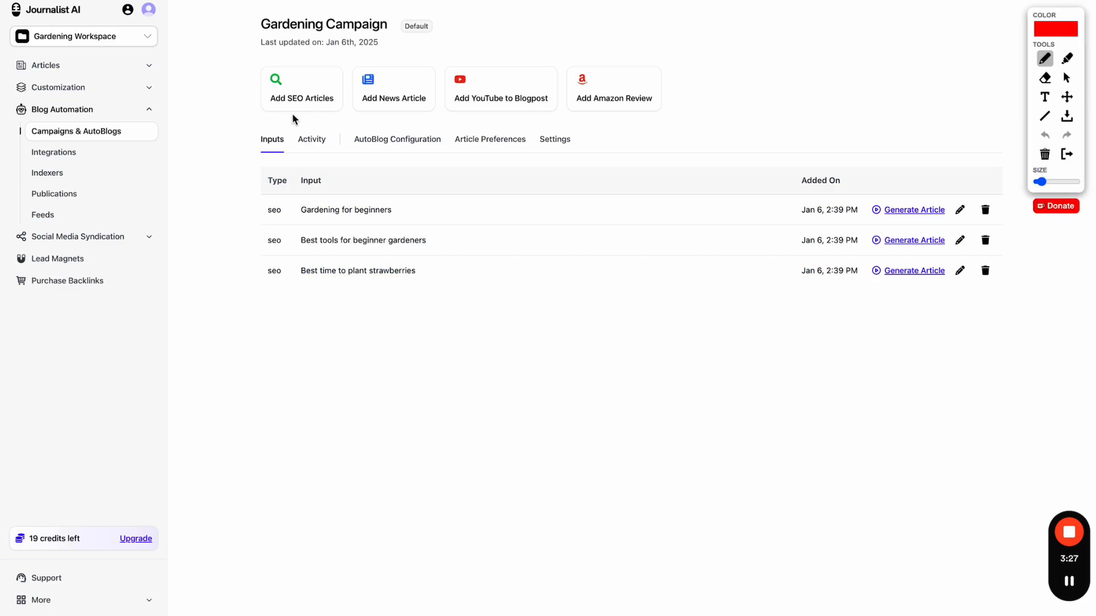
pyautogui.moveTo(257, 112); pyautogui.dragTo(656, 114)
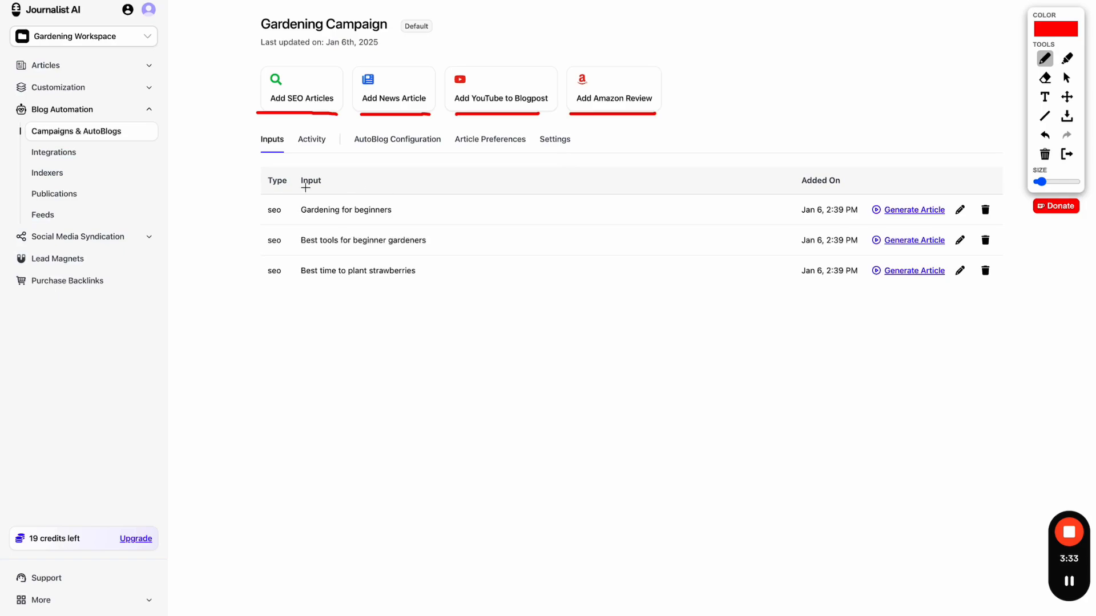
pyautogui.moveTo(263, 196)
pyautogui.mouseDown()
pyautogui.moveTo(252, 223)
pyautogui.moveTo(262, 287)
pyautogui.mouseUp()
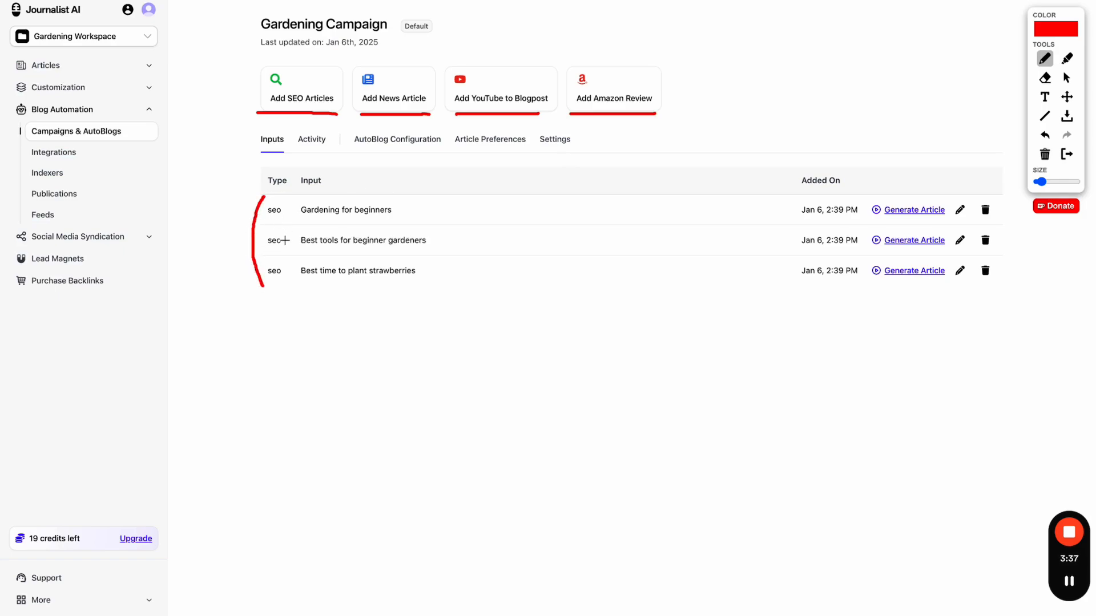
pyautogui.moveTo(279, 63)
pyautogui.mouseDown()
pyautogui.moveTo(258, 64)
pyautogui.moveTo(248, 105)
pyautogui.moveTo(314, 118)
pyautogui.moveTo(335, 74)
pyautogui.moveTo(293, 64)
pyautogui.mouseUp()
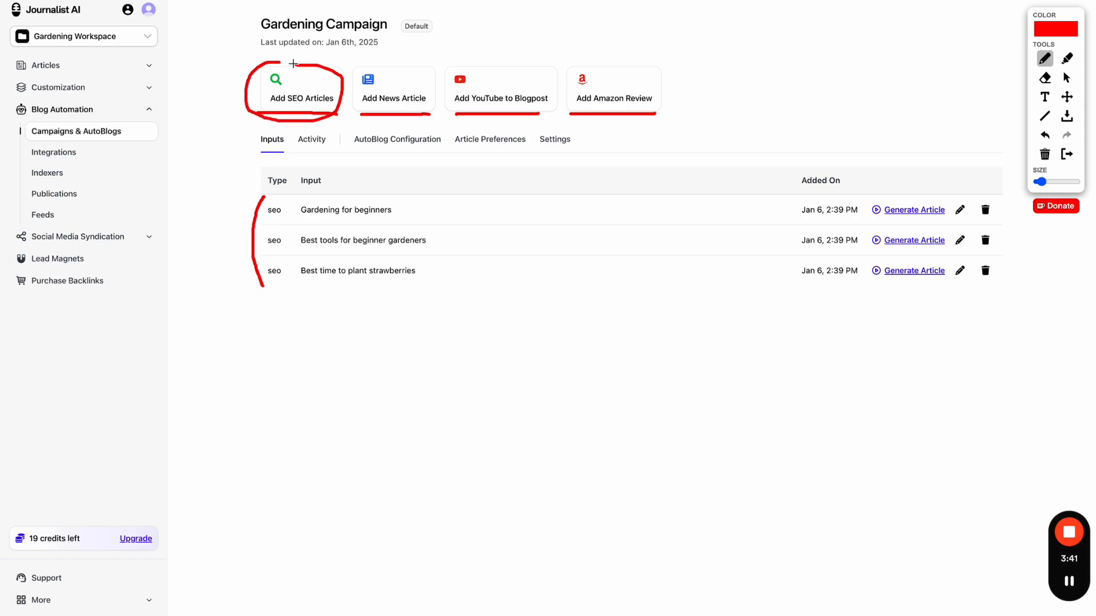
pyautogui.click(1067, 154)
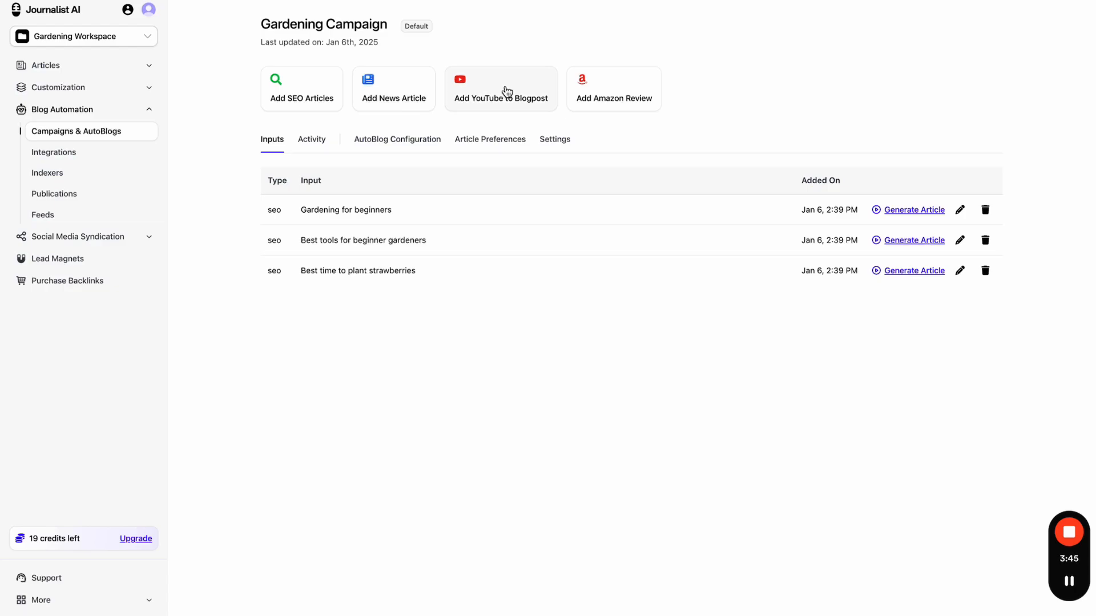
# - Try adding a saved YouTube link as a new input via Add YouTube to Blogpost
pyautogui.click(490, 104)
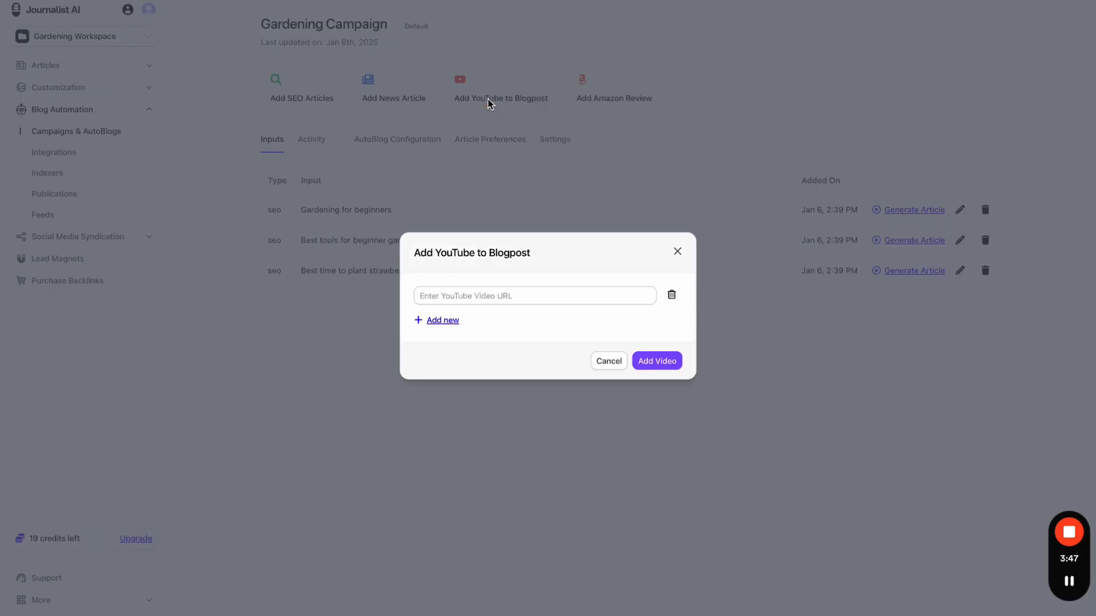
pyautogui.click(477, 293)
pyautogui.click(531, 327)
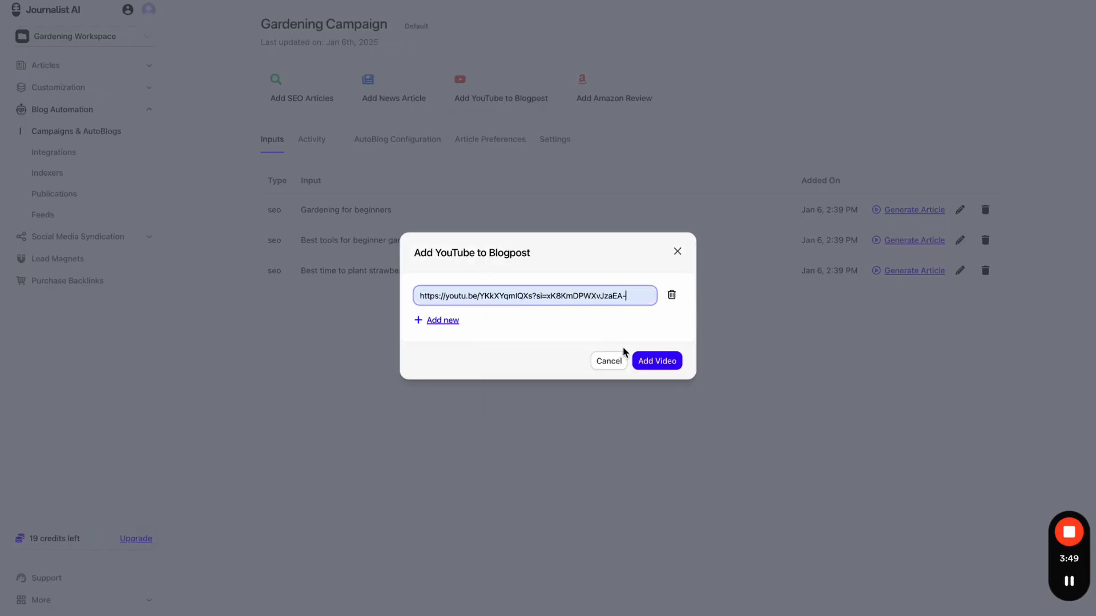
pyautogui.click(661, 363)
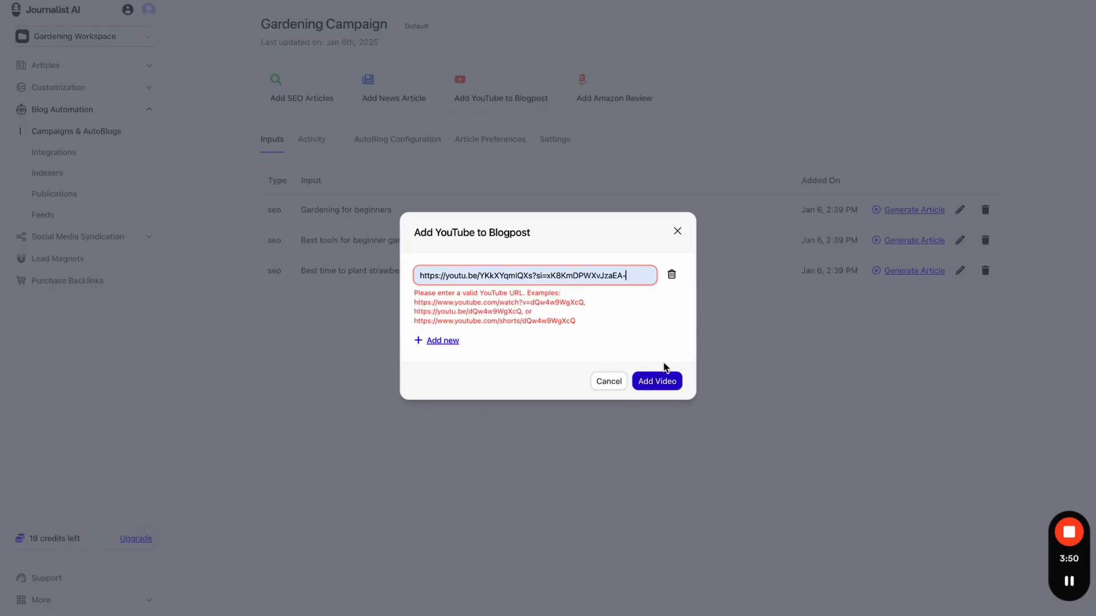
pyautogui.tripleClick(530, 275)
pyautogui.press('super+c')
pyautogui.press('super+t')
pyautogui.press('super+v')
pyautogui.press('Return')
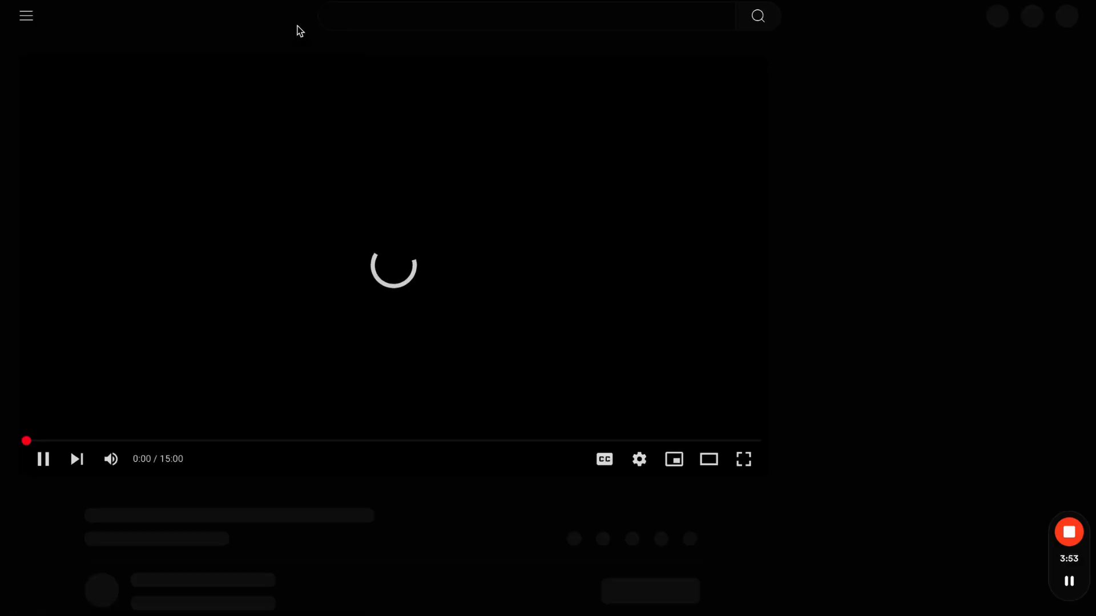
pyautogui.press('space')
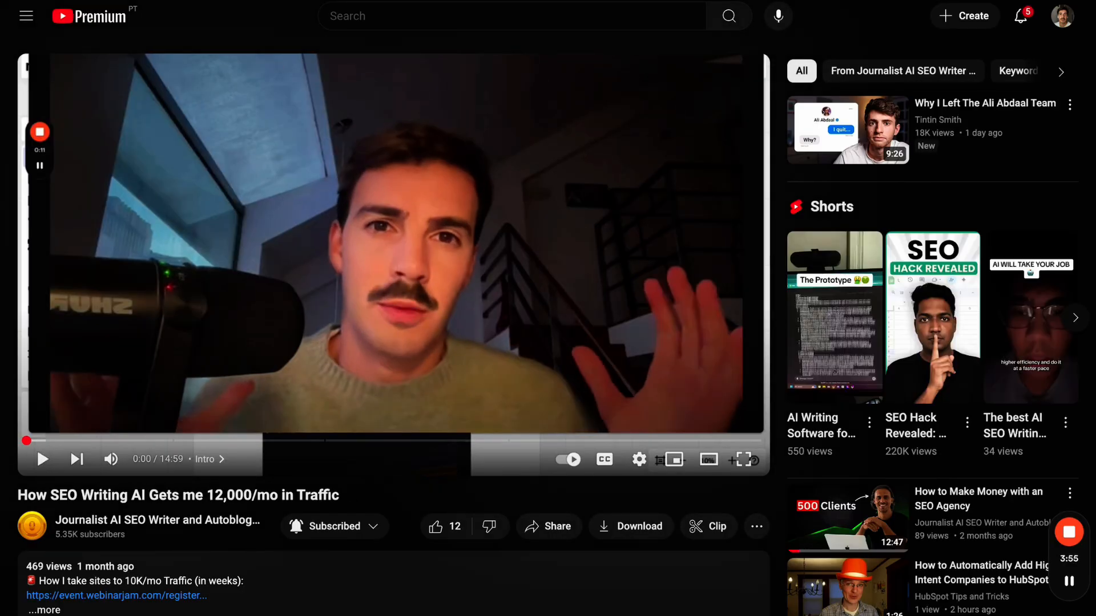
pyautogui.press('super+w')
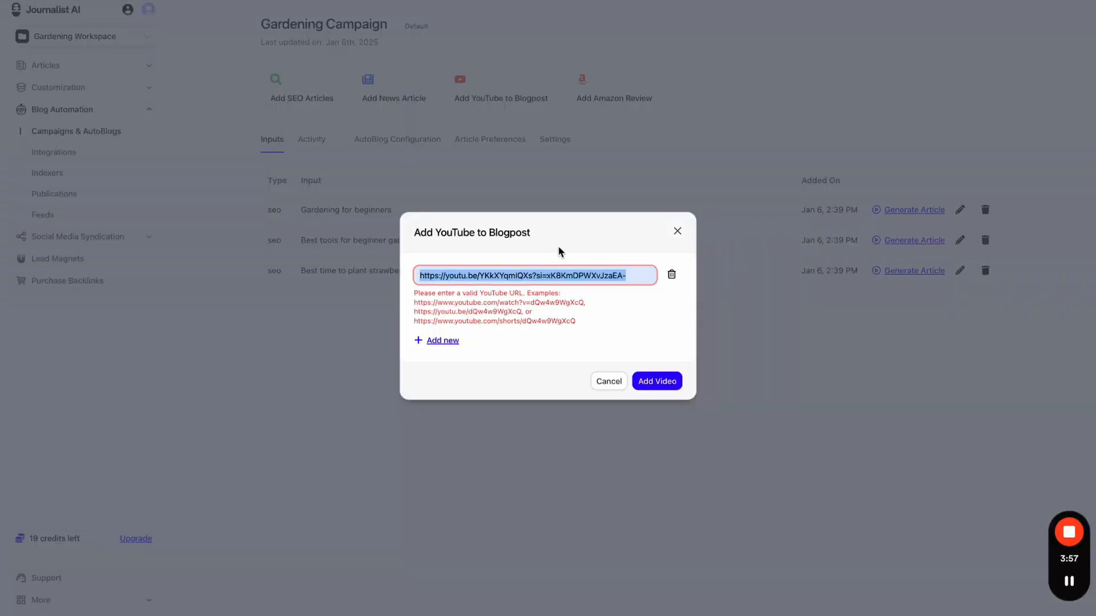
pyautogui.press('super+v')
pyautogui.click(650, 361)
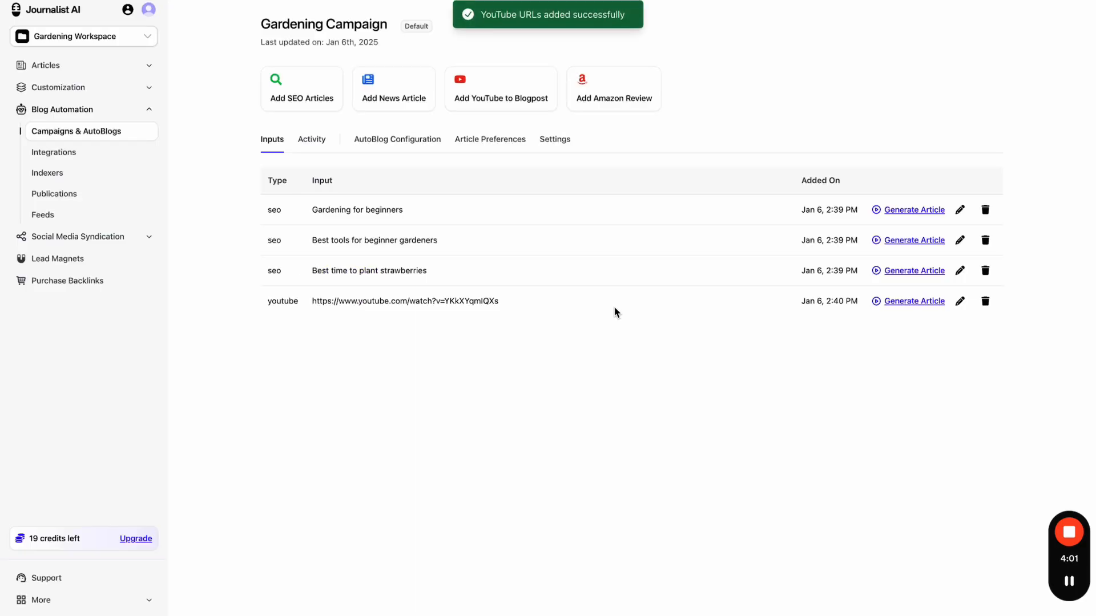
pyautogui.click(788, 0)
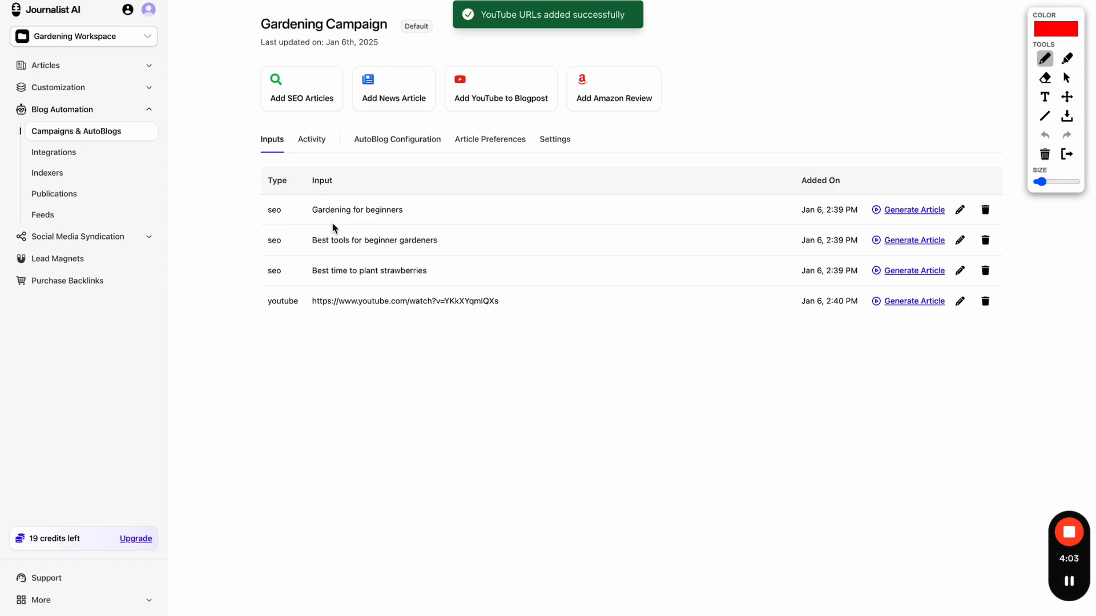
pyautogui.moveTo(268, 307); pyautogui.dragTo(282, 307)
pyautogui.moveTo(270, 189); pyautogui.dragTo(274, 189)
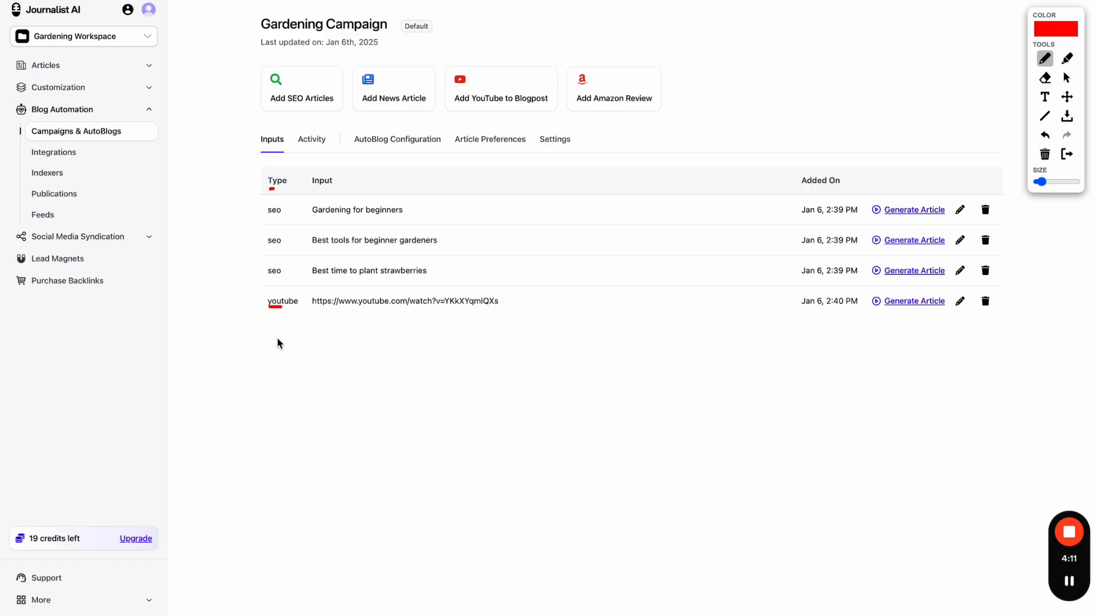
pyautogui.moveTo(265, 201); pyautogui.dragTo(260, 269)
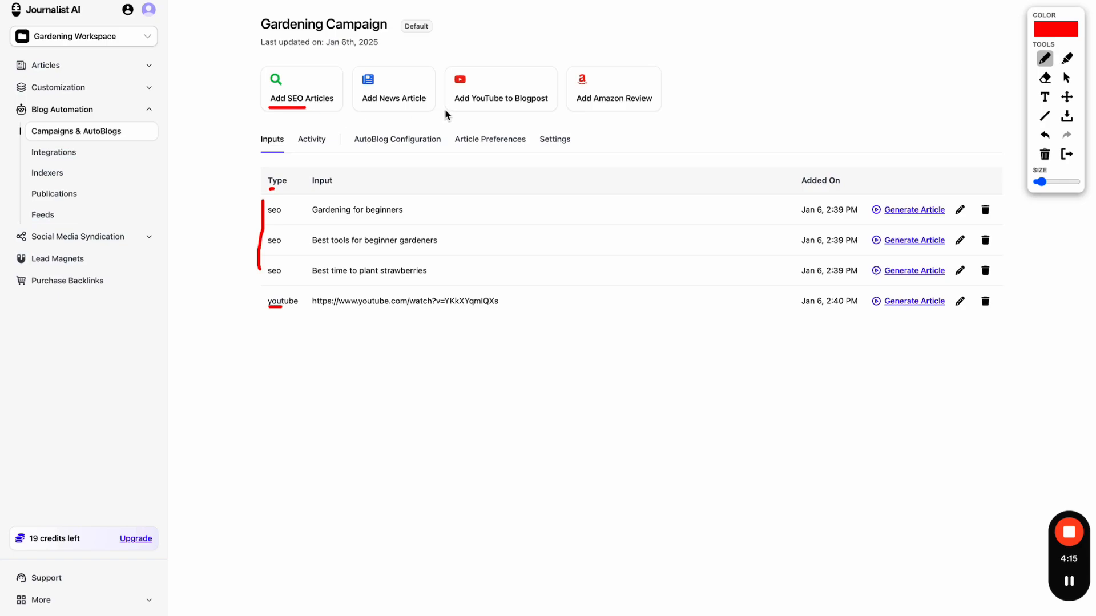
pyautogui.moveTo(444, 109); pyautogui.dragTo(466, 109)
pyautogui.moveTo(228, 310); pyautogui.dragTo(261, 308)
pyautogui.click(1066, 154)
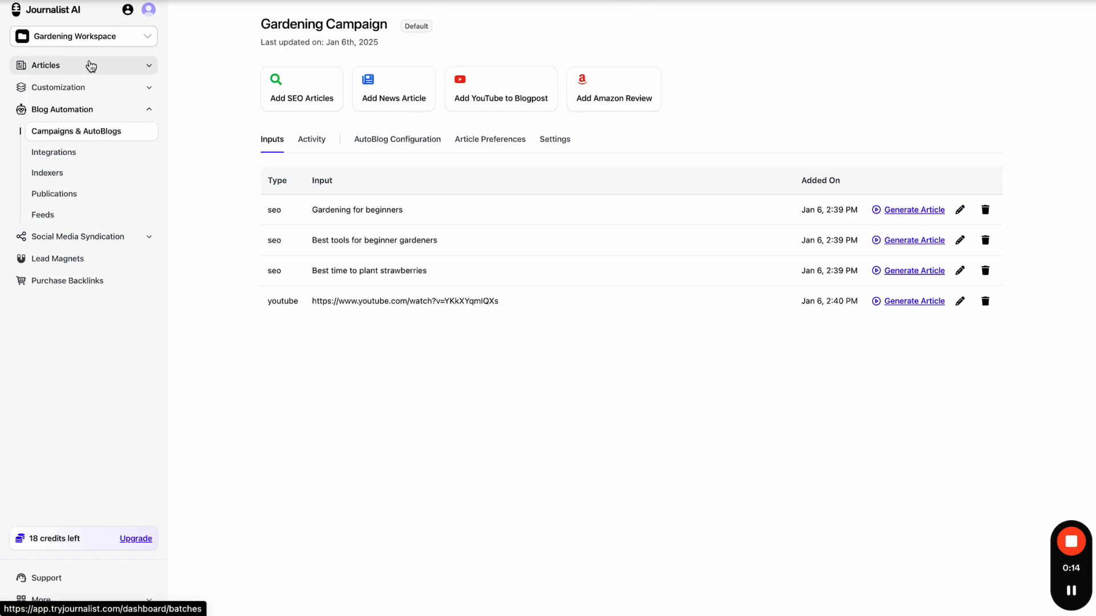
# - Check the Gardening Campaign from the campaigns list
pyautogui.click(92, 80)
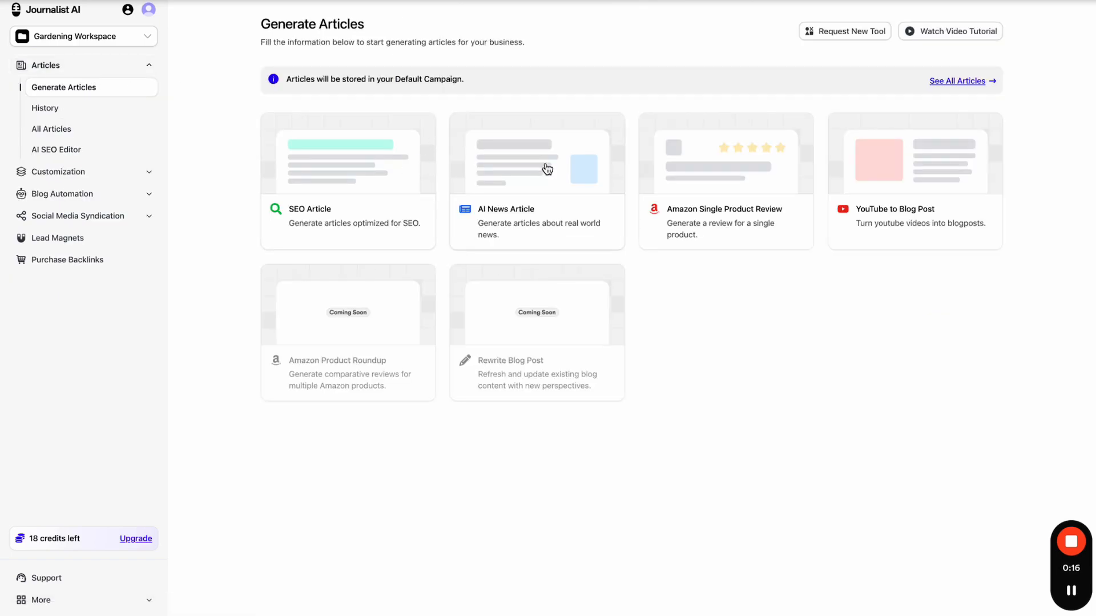
pyautogui.click(90, 193)
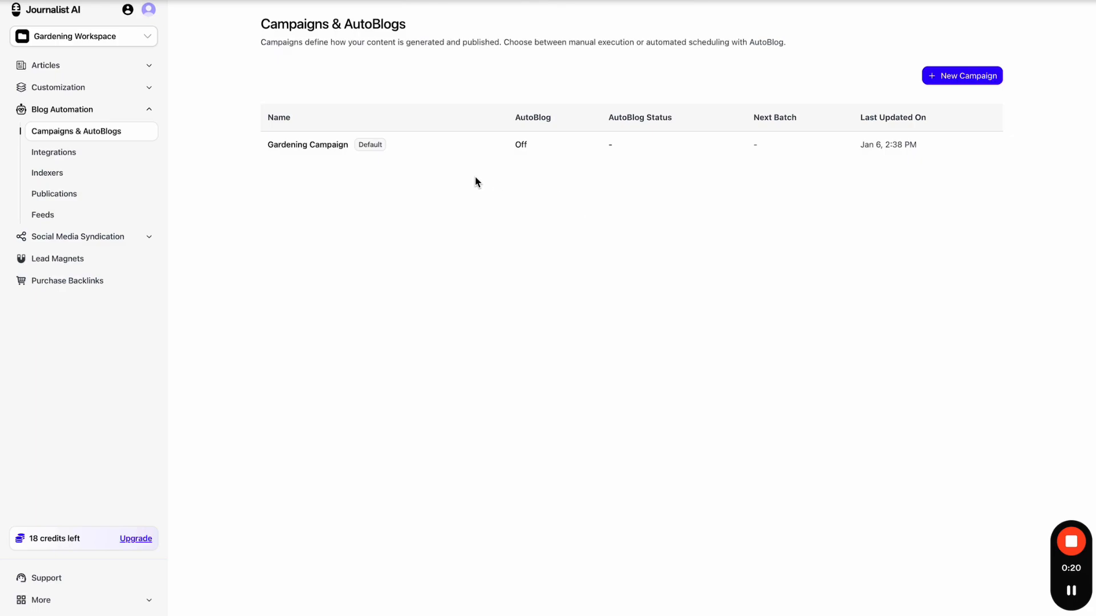
pyautogui.click(451, 150)
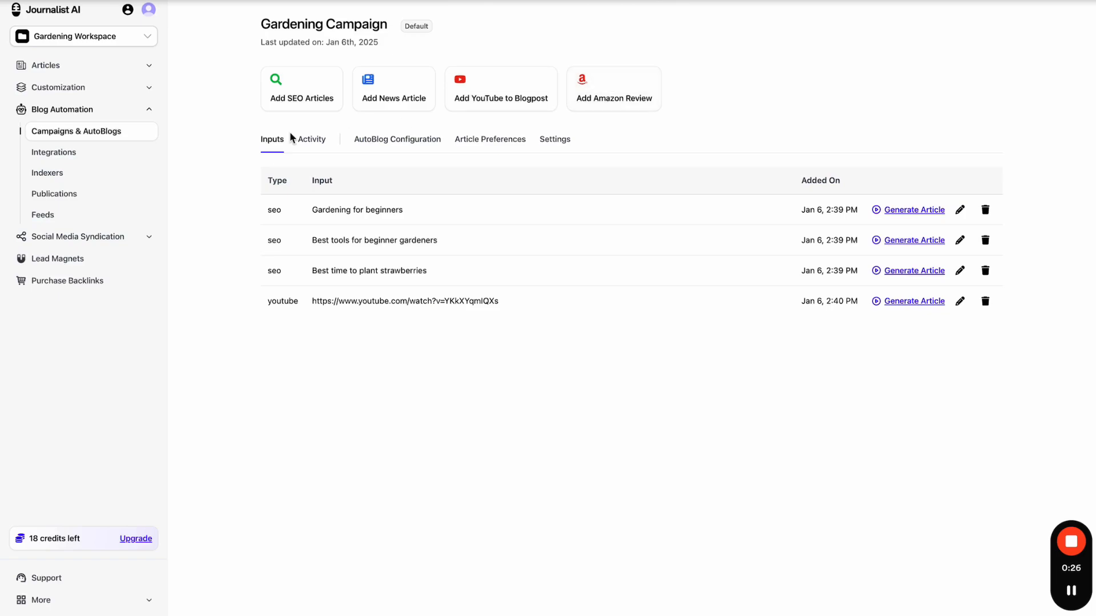
# - Add a saved video link through YouTube to Blog Post and return to Generate Articles
pyautogui.click(118, 66)
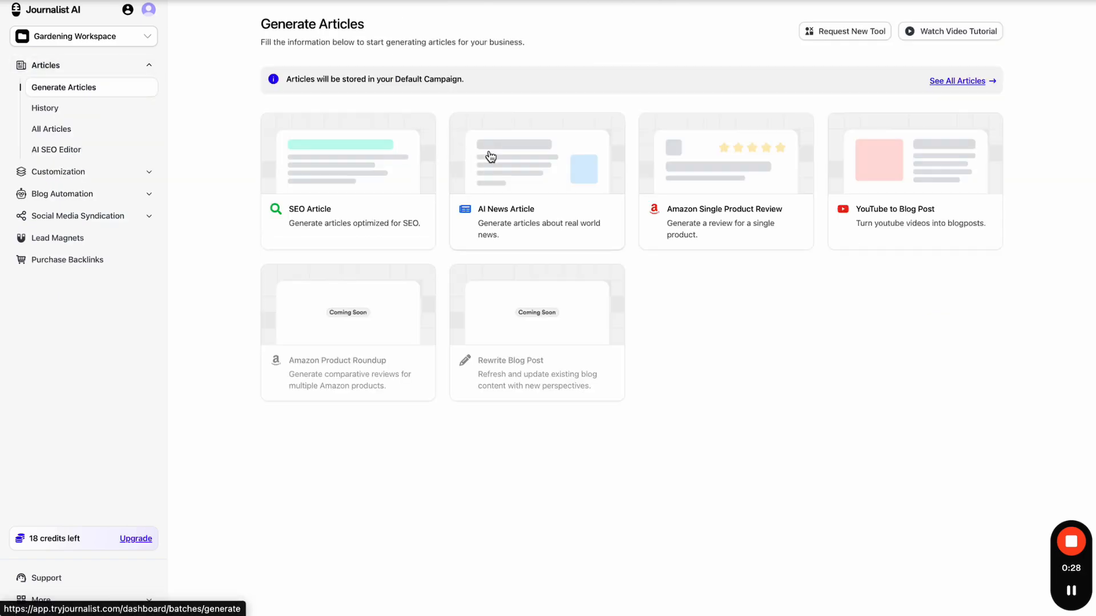
pyautogui.click(840, 193)
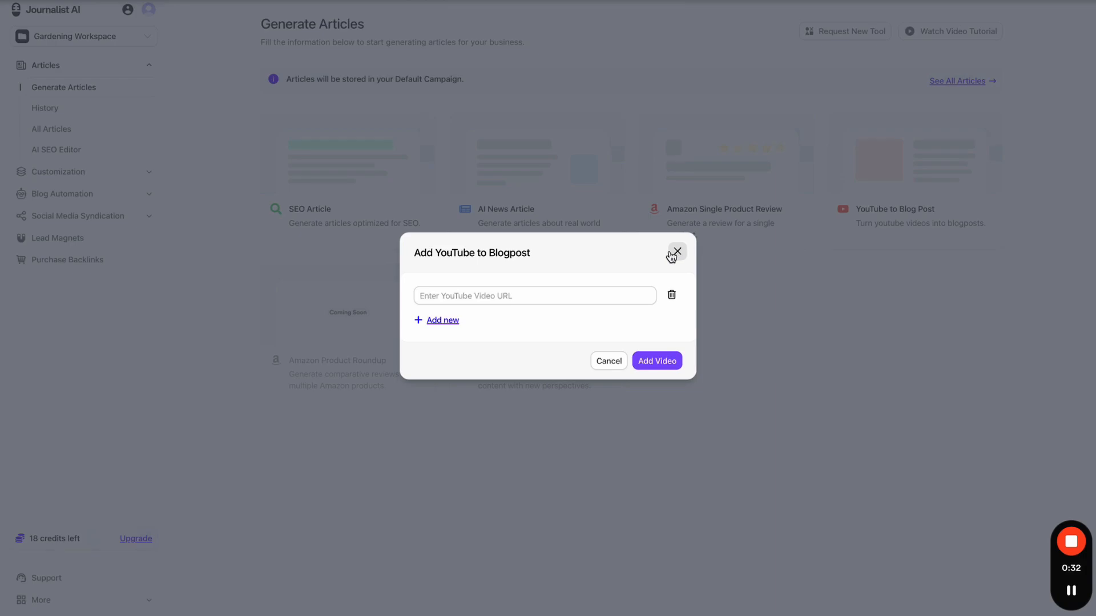
pyautogui.click(594, 289)
pyautogui.click(578, 351)
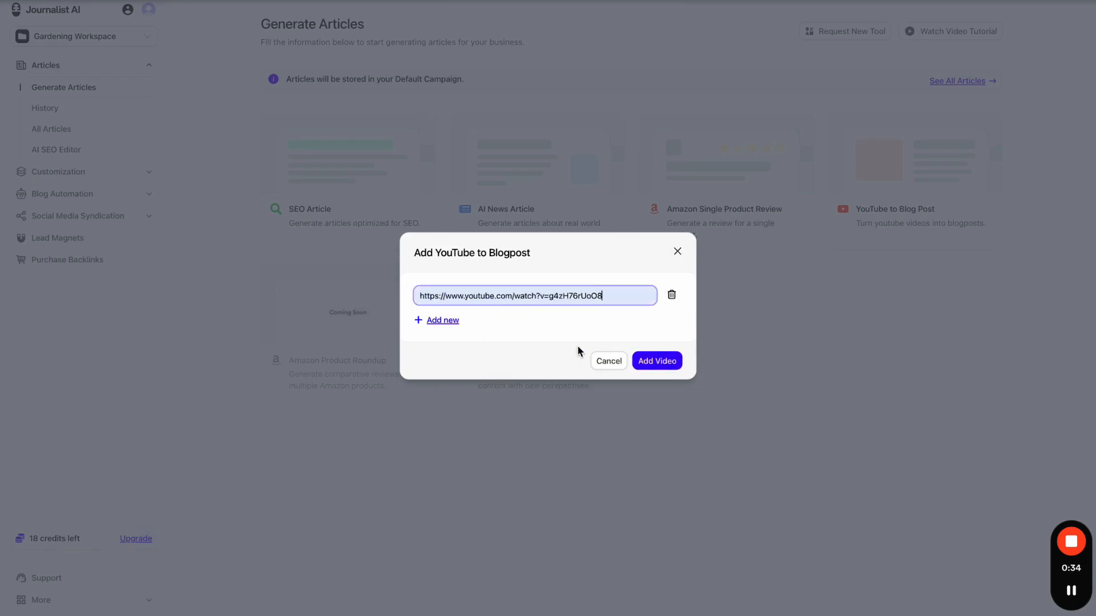
pyautogui.click(649, 365)
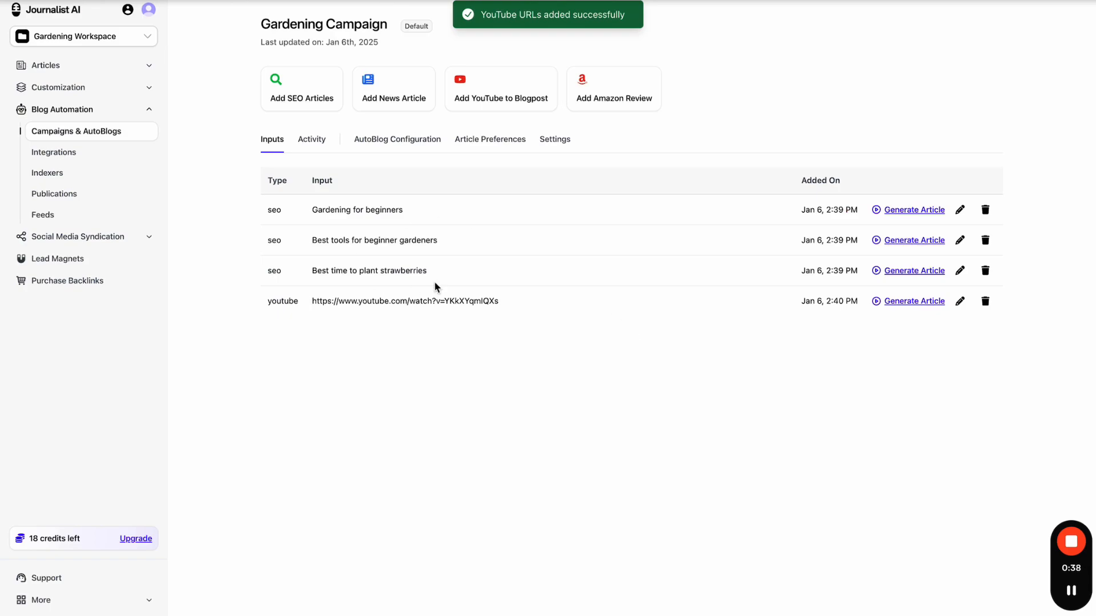
pyautogui.click(102, 73)
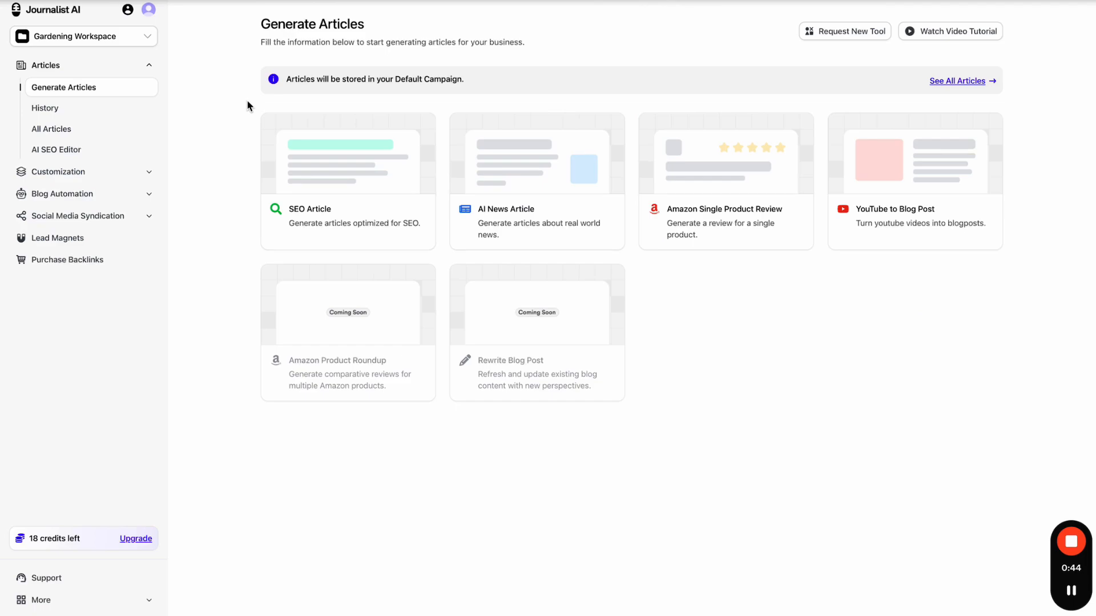
pyautogui.click(128, 175)
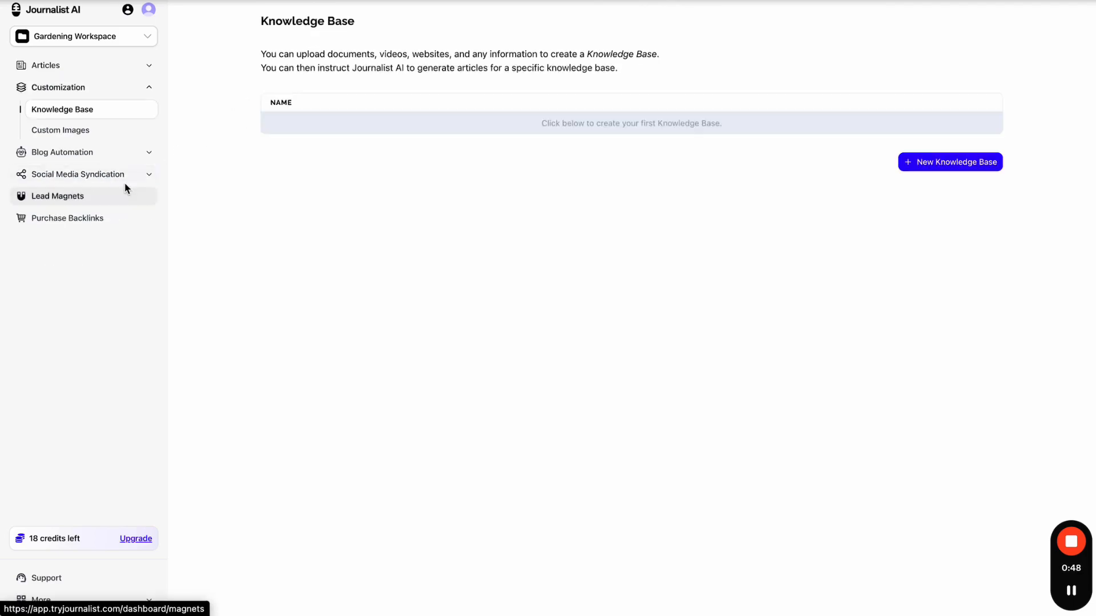
pyautogui.click(124, 154)
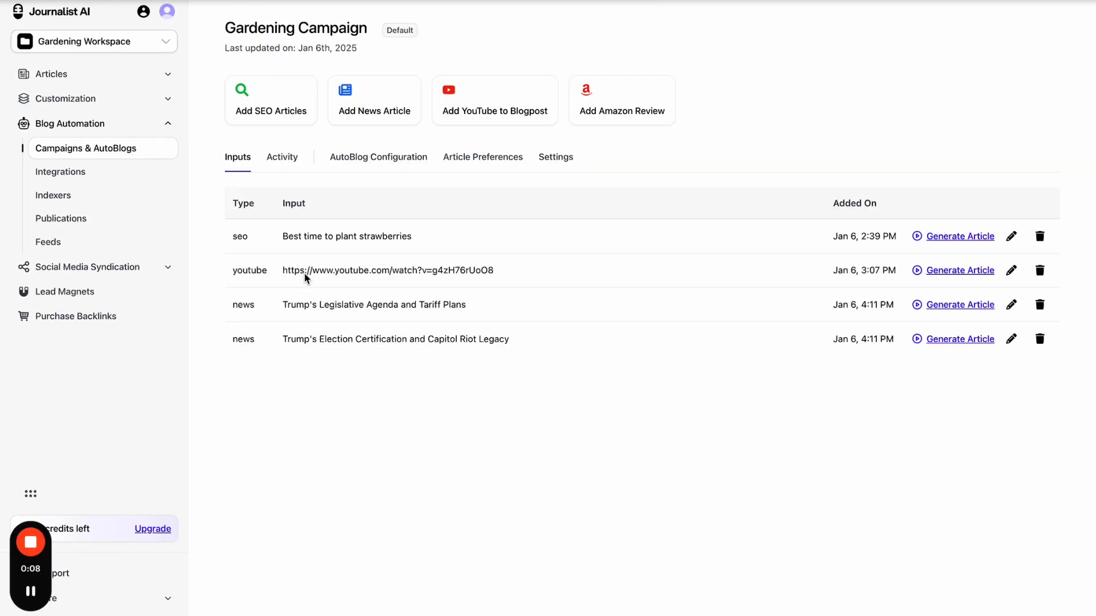
pyautogui.click(133, 83)
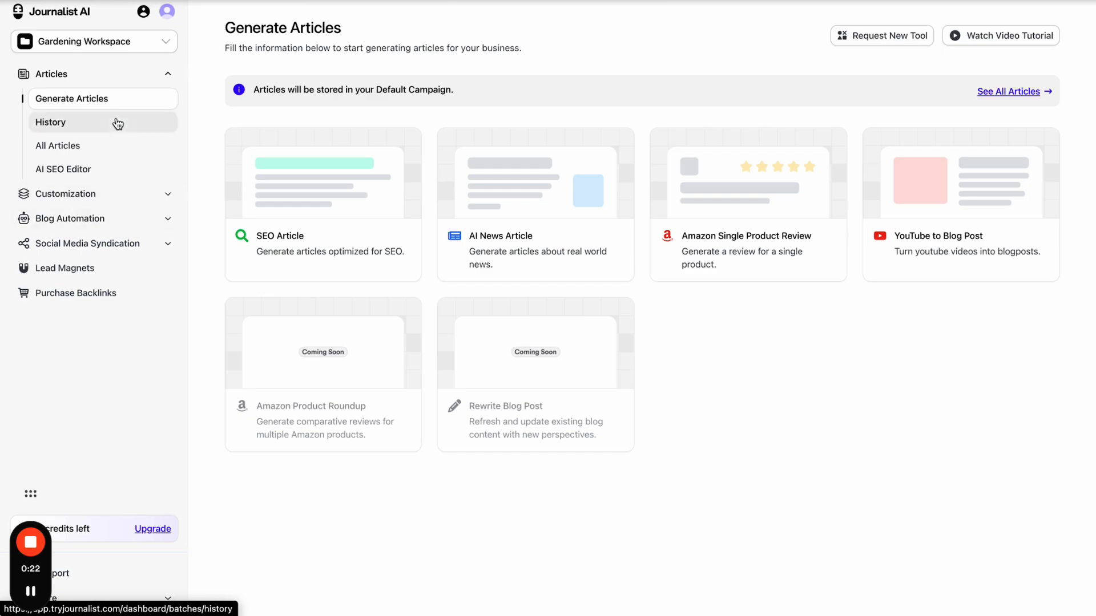
# - Open the campaigns list, start and cancel a New Campaign, then open the test campaign
pyautogui.click(124, 218)
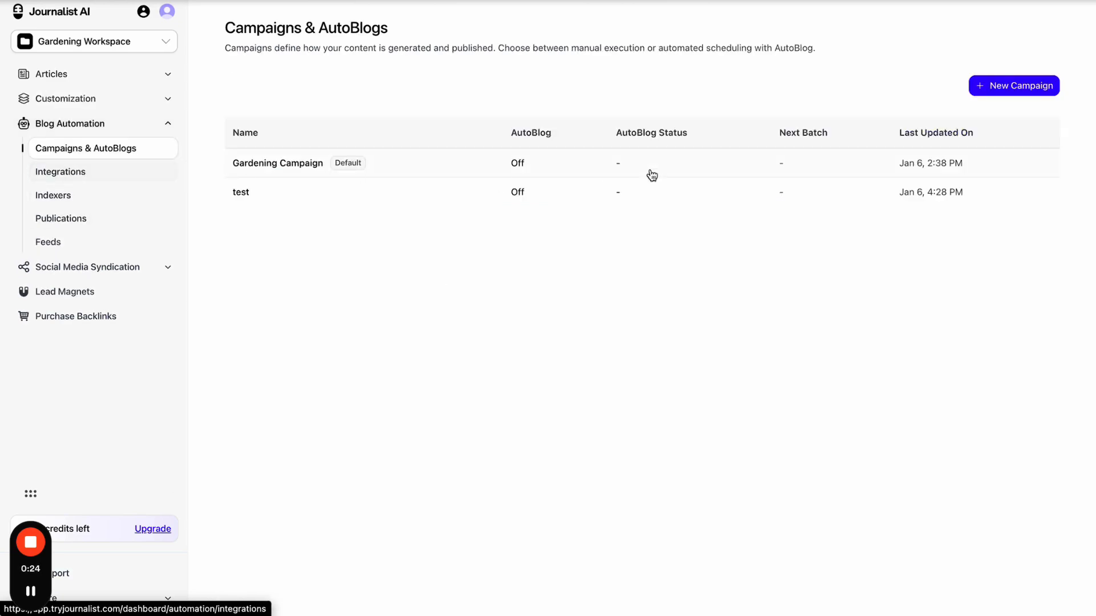
pyautogui.click(980, 90)
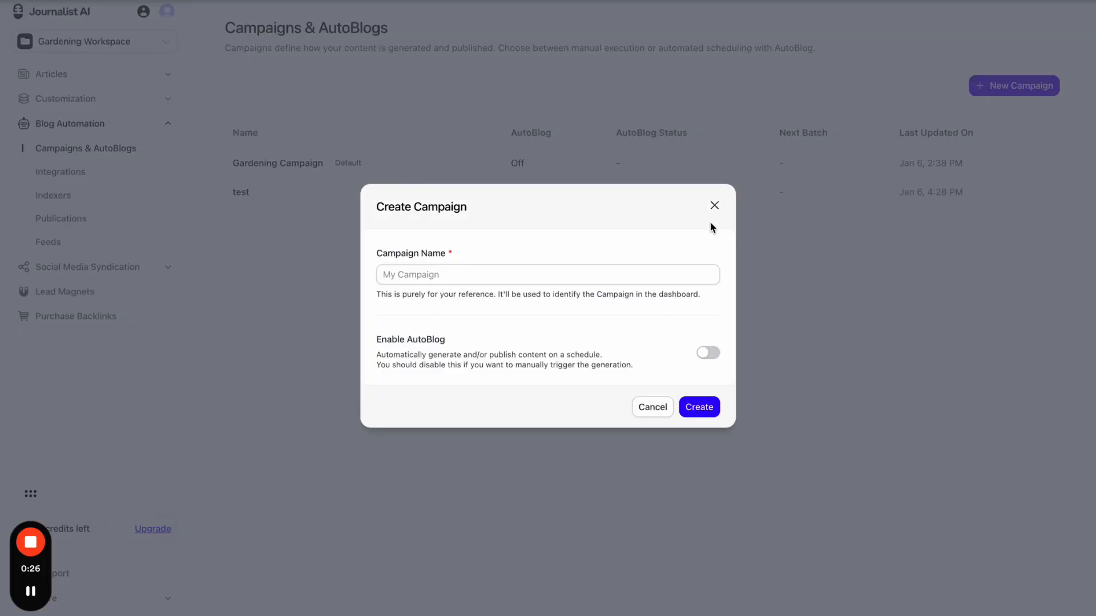
pyautogui.click(714, 205)
pyautogui.click(565, 201)
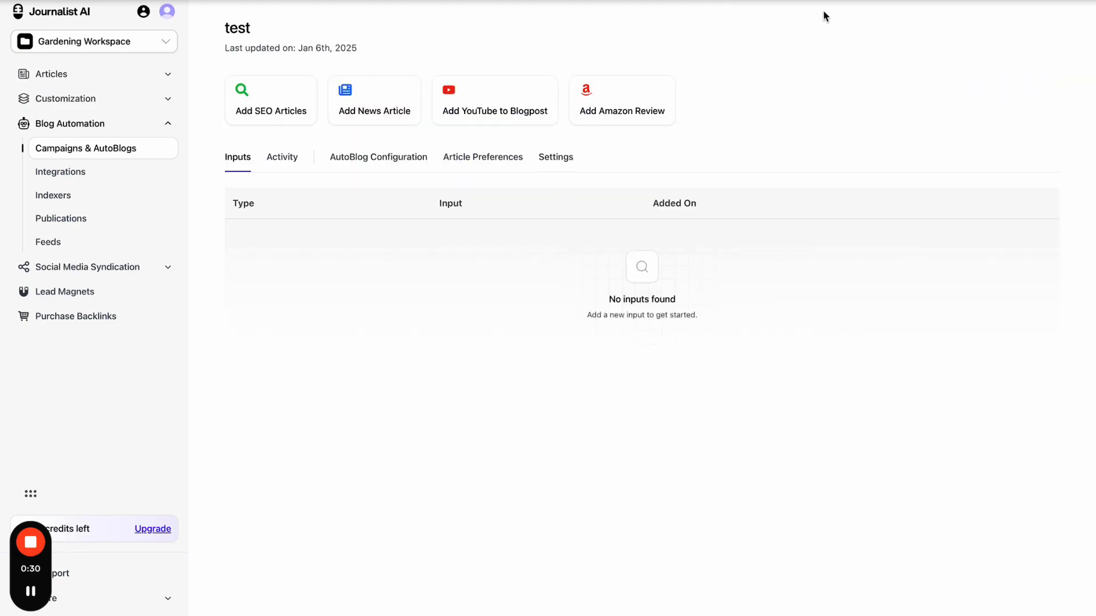
# - Mark the input-adding options, test campaign title and empty inputs table, clear the marks, and show Generate Articles
pyautogui.moveTo(531, 36)
pyautogui.mouseDown()
pyautogui.moveTo(222, 93)
pyautogui.moveTo(377, 139)
pyautogui.moveTo(604, 50)
pyautogui.mouseUp()
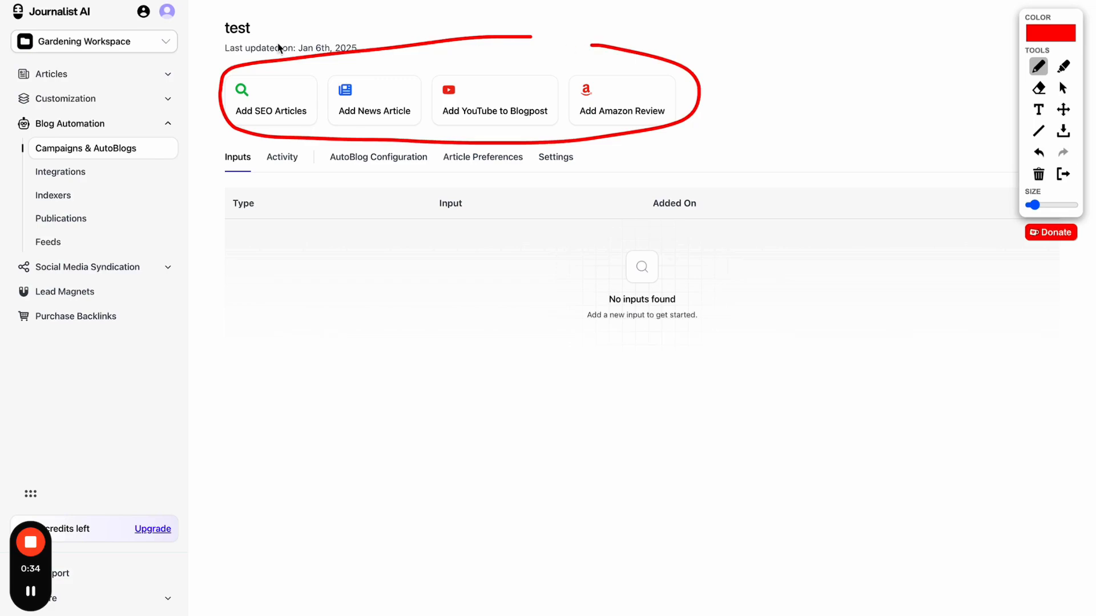
pyautogui.moveTo(218, 33); pyautogui.dragTo(250, 32)
pyautogui.moveTo(306, 241); pyautogui.dragTo(360, 241)
pyautogui.moveTo(296, 338); pyautogui.dragTo(367, 336)
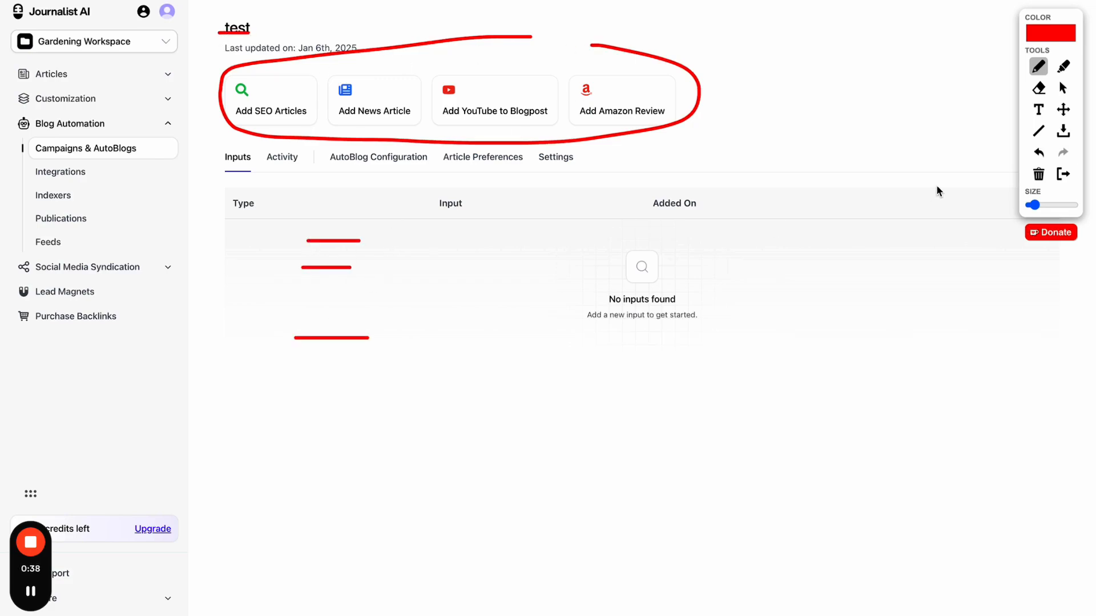
pyautogui.click(1063, 174)
pyautogui.click(87, 83)
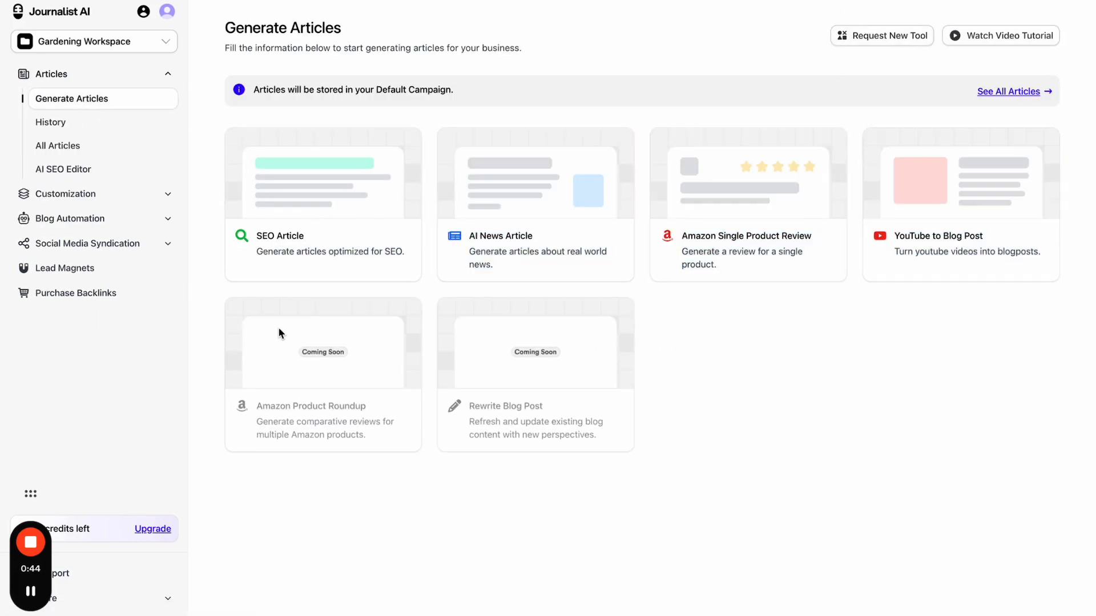
# - Browse Knowledge Base, Generate Articles and the Gardening Campaign, then select the test campaign row
pyautogui.click(104, 198)
pyautogui.click(162, 171)
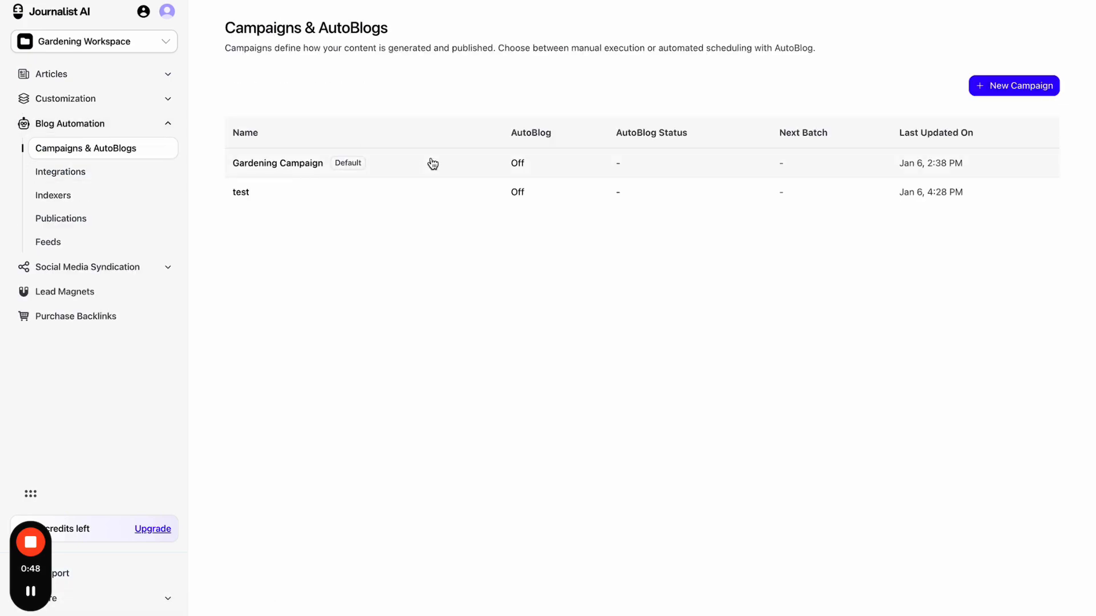
pyautogui.click(92, 76)
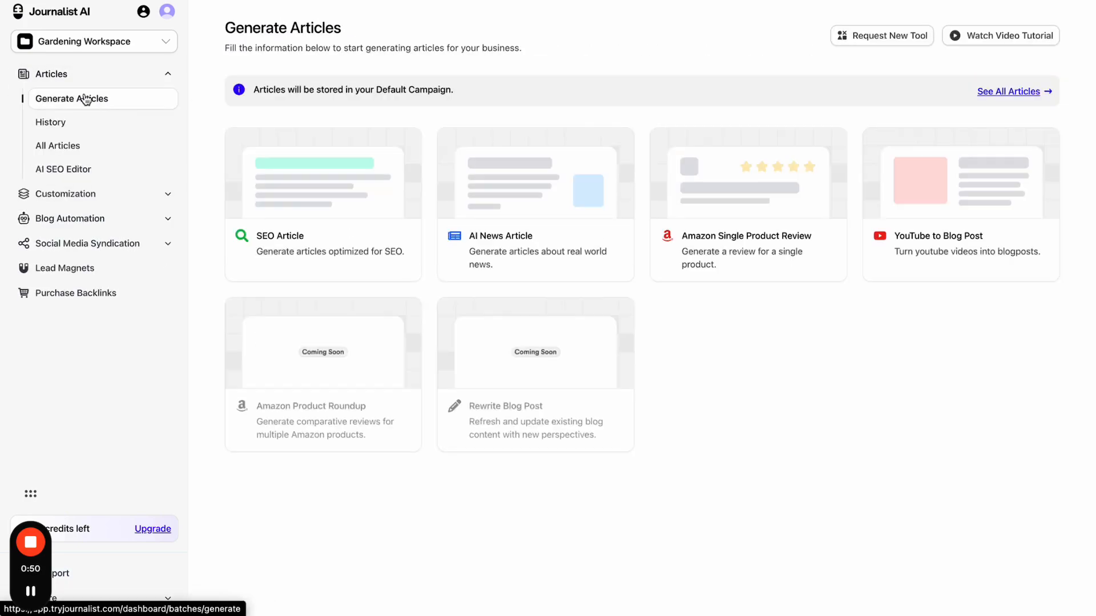
pyautogui.click(111, 218)
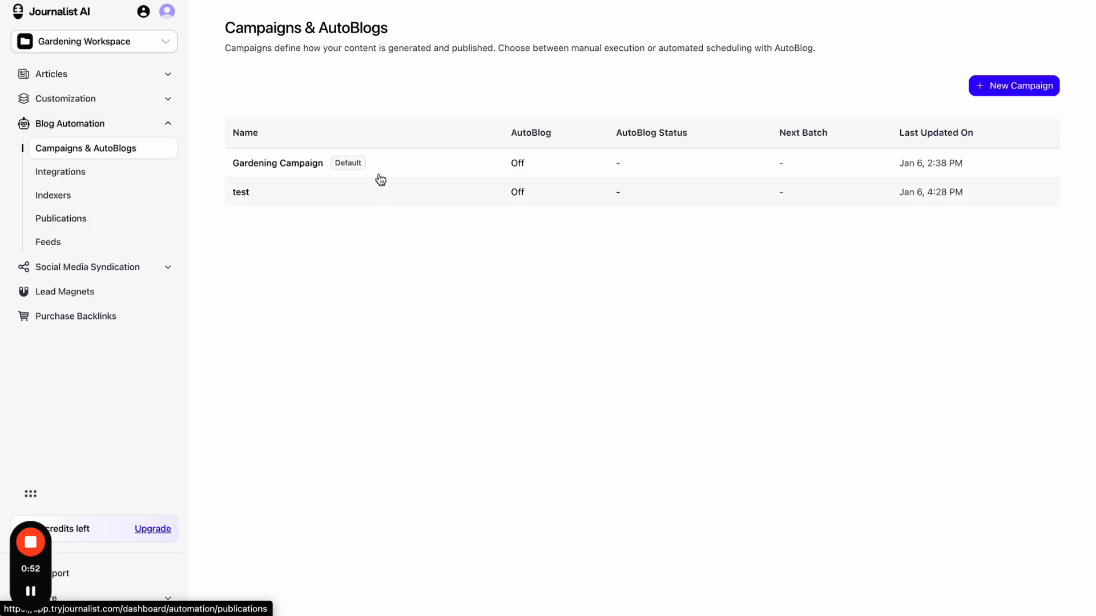
pyautogui.click(463, 169)
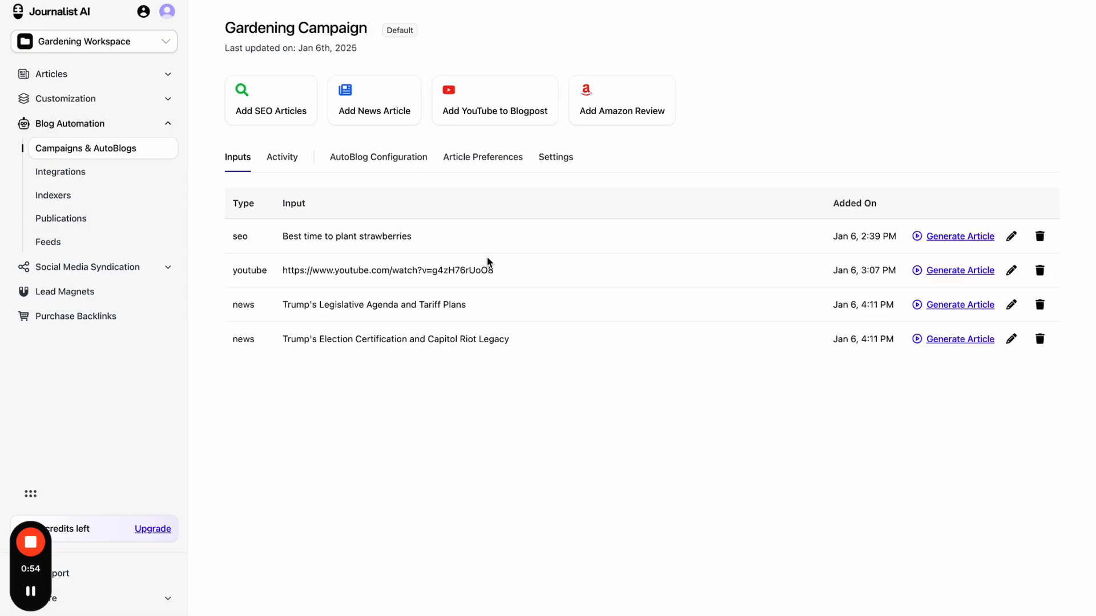
pyautogui.click(139, 152)
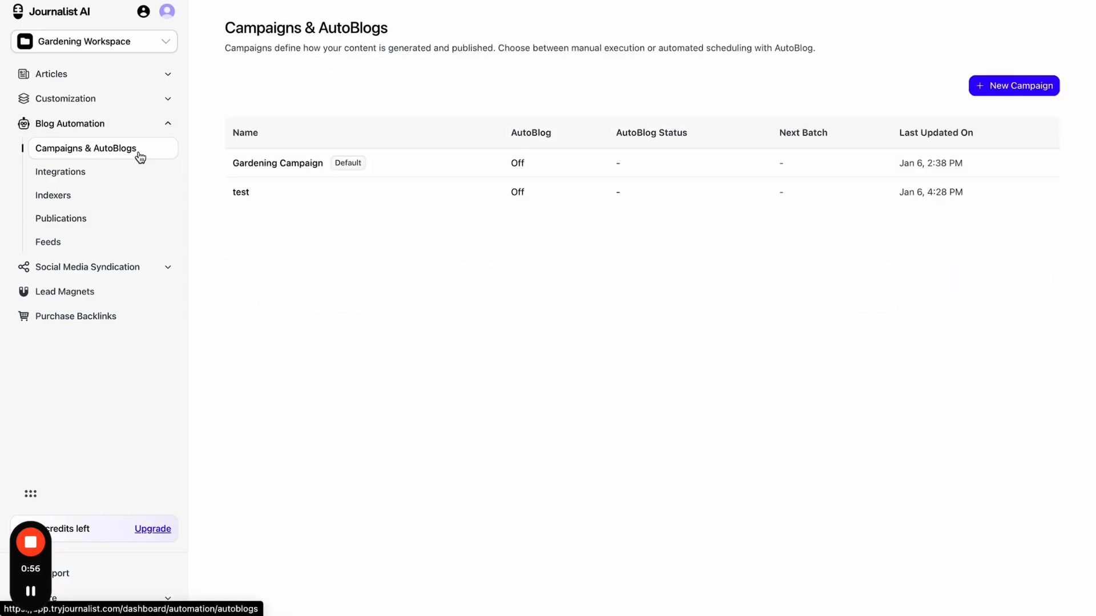
pyautogui.click(443, 204)
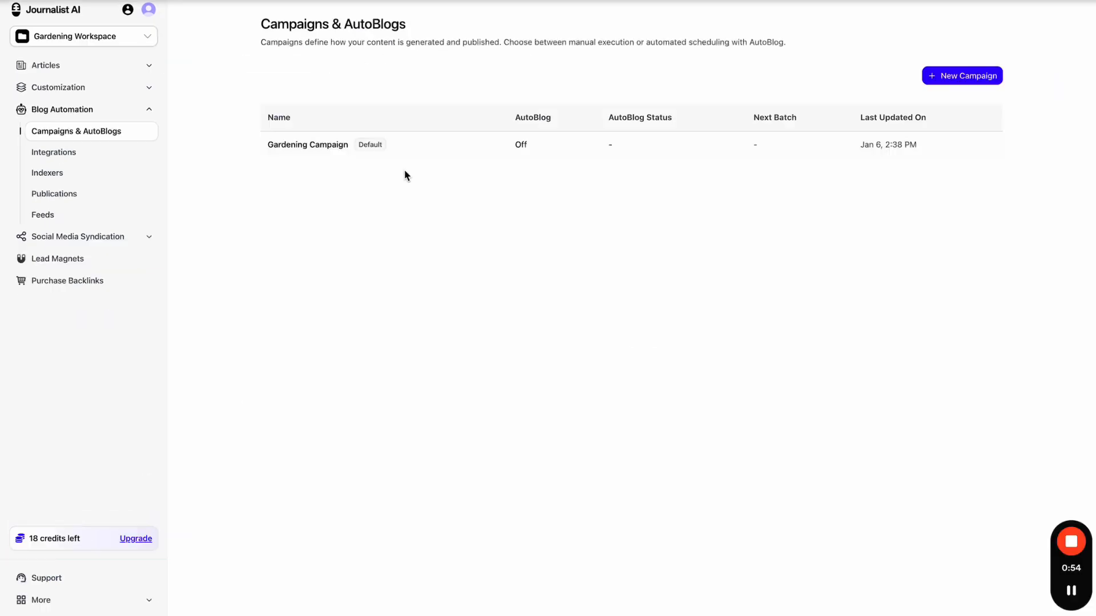
# - Open Gardening Campaign, dismiss the news article form, and review its Activity and AutoBlog Configuration tabs
pyautogui.click(435, 155)
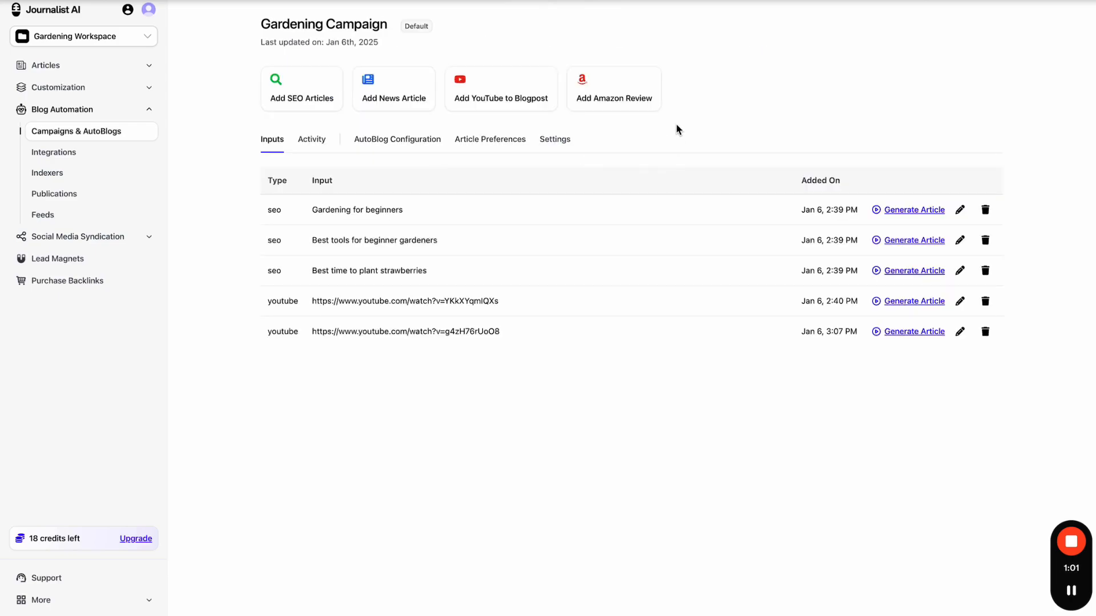
pyautogui.click(406, 102)
pyautogui.click(696, 194)
pyautogui.click(318, 146)
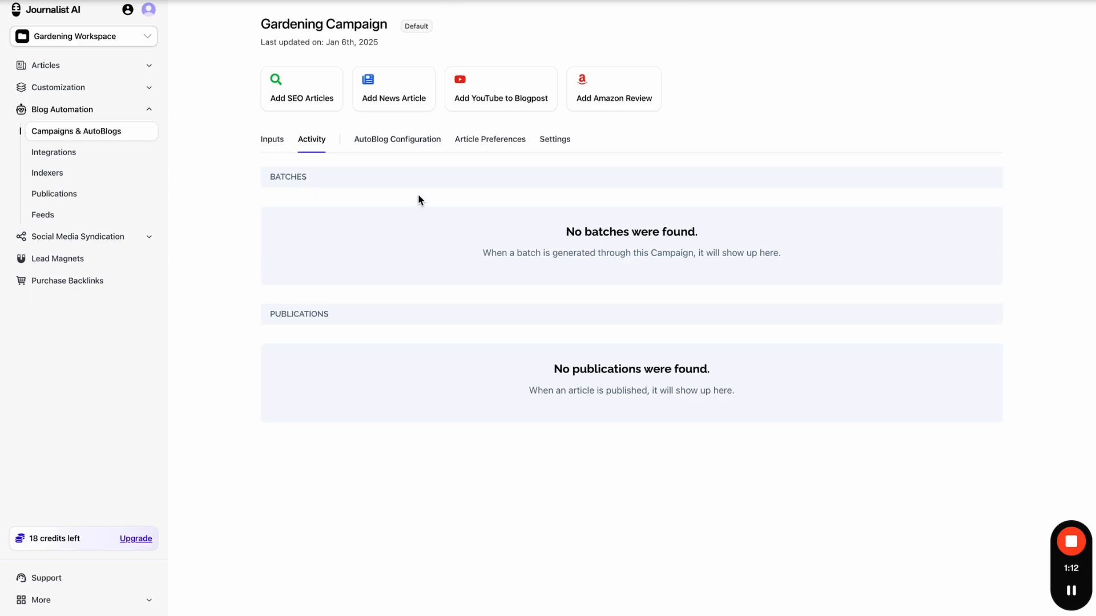
pyautogui.click(401, 148)
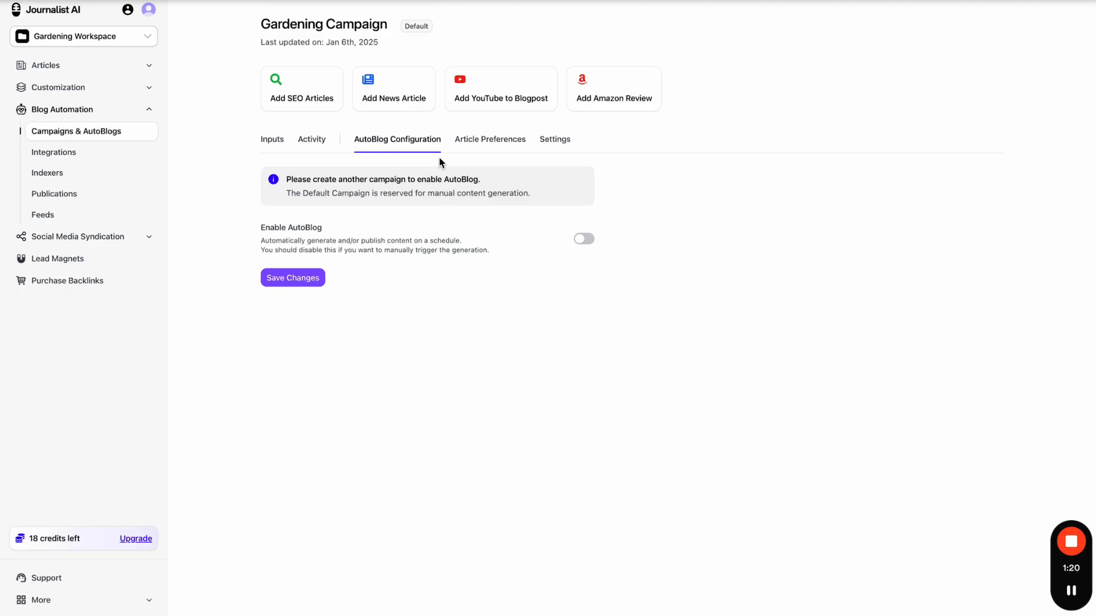
# - Underline the Journalist AI title and sketch an arrow beside Blog Automation in red, then clear them
pyautogui.click(742, 1)
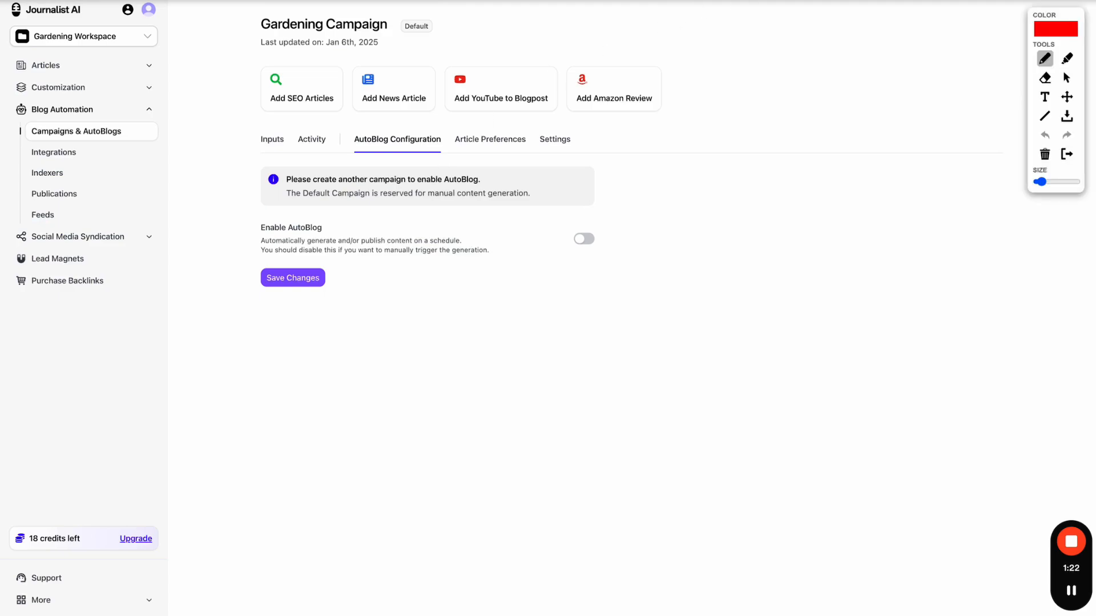
pyautogui.moveTo(17, 17); pyautogui.dragTo(88, 17)
pyautogui.moveTo(162, 72)
pyautogui.mouseDown()
pyautogui.moveTo(167, 106)
pyautogui.moveTo(204, 141)
pyautogui.moveTo(249, 76)
pyautogui.moveTo(246, 95)
pyautogui.mouseUp()
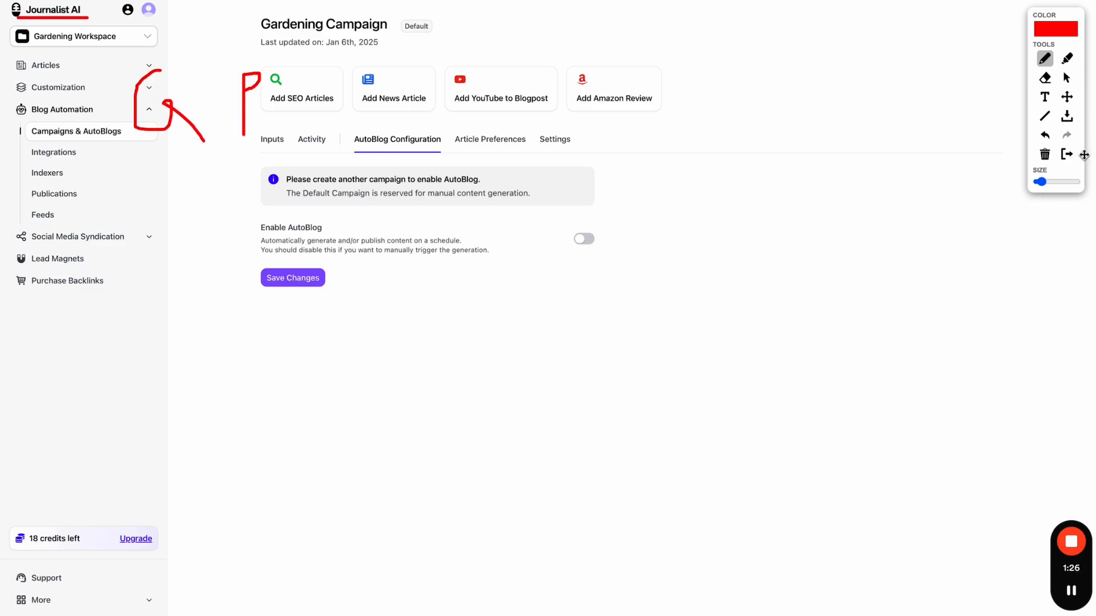
pyautogui.click(1066, 154)
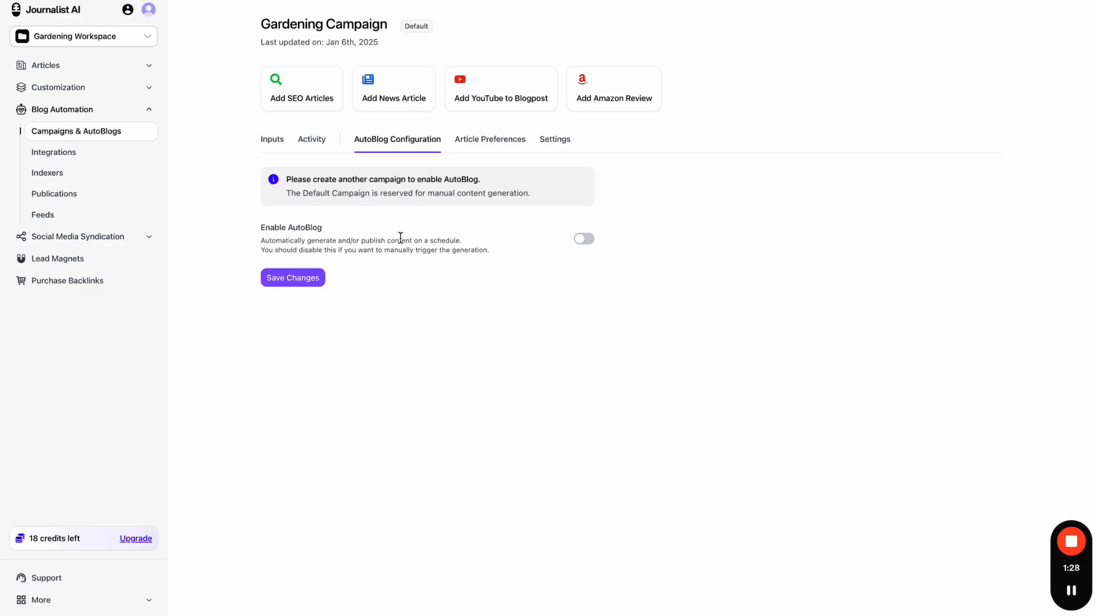
# - On Article Preferences, draw arrows at the SEO, News, Youtube to Blogpost and Amazon sections
pyautogui.click(482, 147)
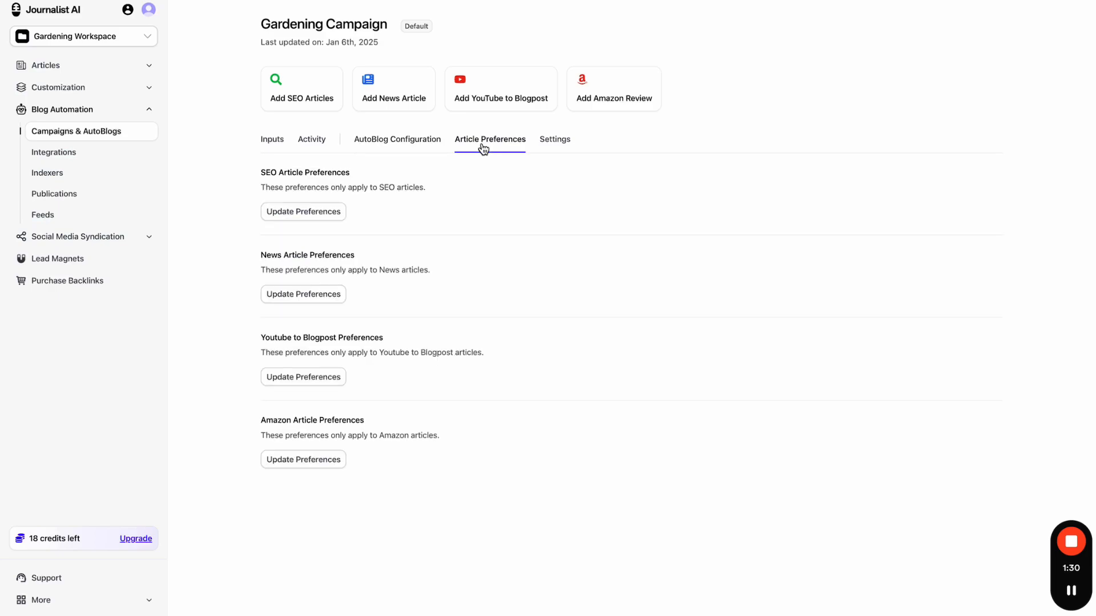
pyautogui.hotkey('alt', 'm')
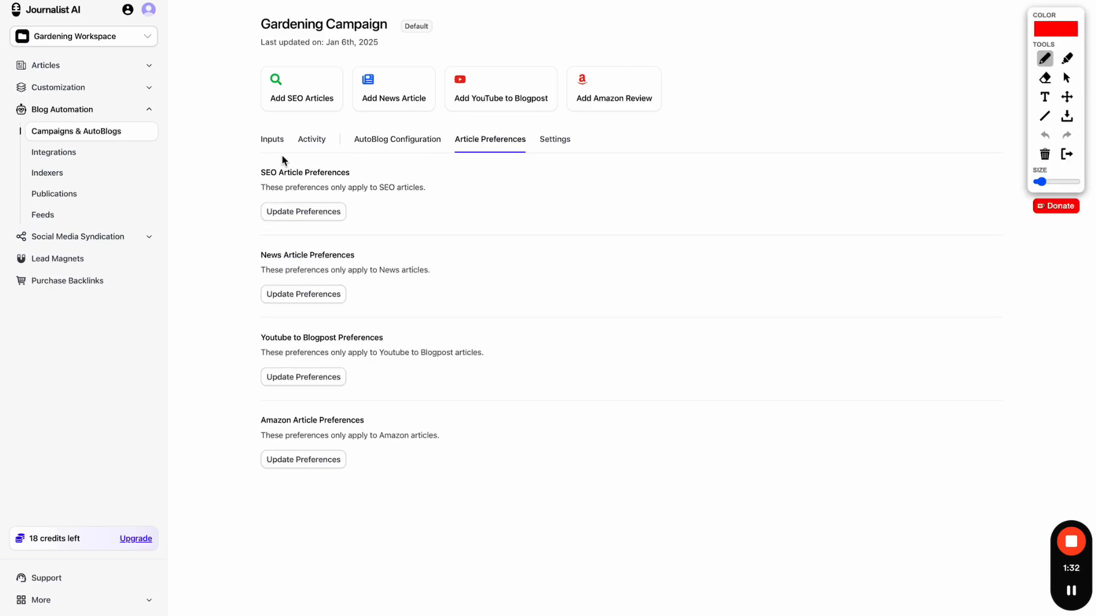
pyautogui.moveTo(212, 186); pyautogui.dragTo(234, 181)
pyautogui.moveTo(208, 279); pyautogui.dragTo(223, 278)
pyautogui.moveTo(197, 363); pyautogui.dragTo(230, 365)
pyautogui.moveTo(207, 451); pyautogui.dragTo(230, 448)
# - Bracket the Amazon review feature and underline YouTube to Blogpost in red, then clear annotations
pyautogui.moveTo(606, 58)
pyautogui.mouseDown()
pyautogui.moveTo(589, 107)
pyautogui.moveTo(612, 110)
pyautogui.mouseUp()
pyautogui.moveTo(460, 113); pyautogui.dragTo(520, 111)
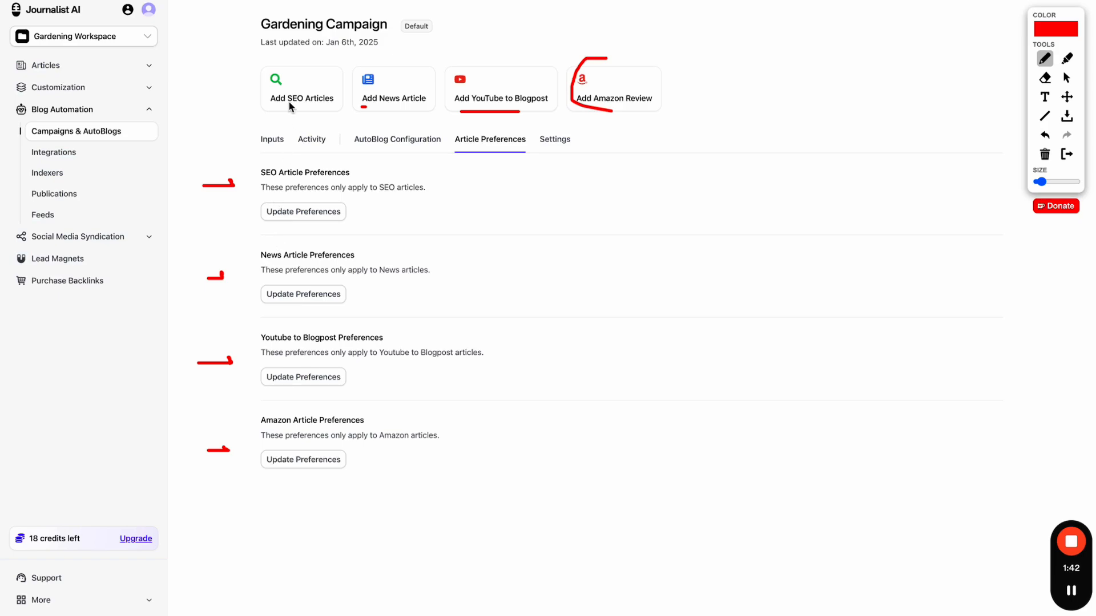
pyautogui.click(1066, 154)
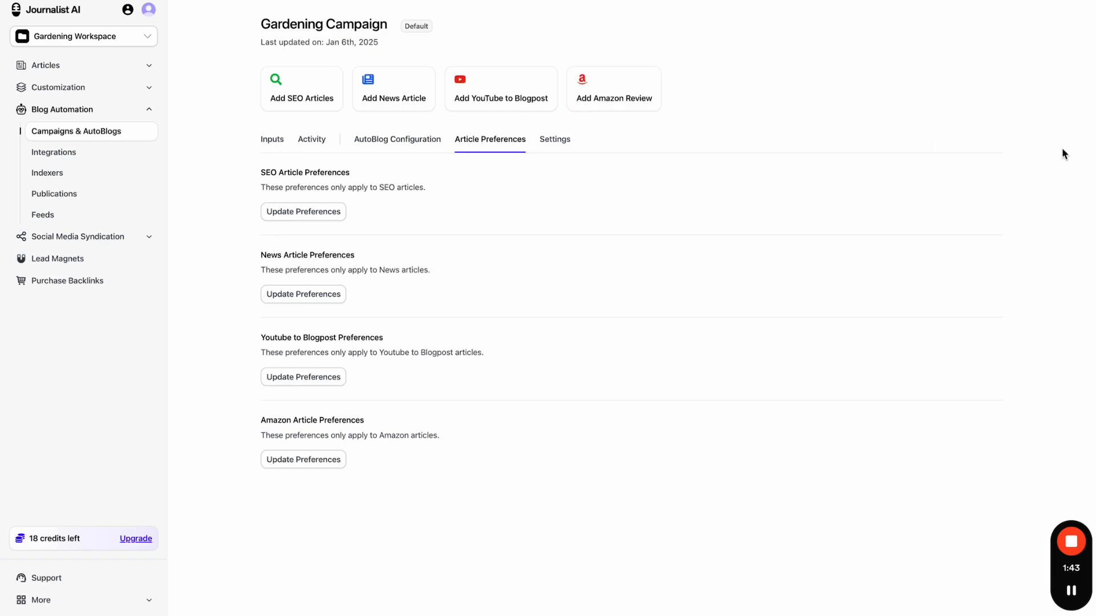
# - Glance at the SEO article preferences, close them, and return to the campaign's Inputs list
pyautogui.click(326, 218)
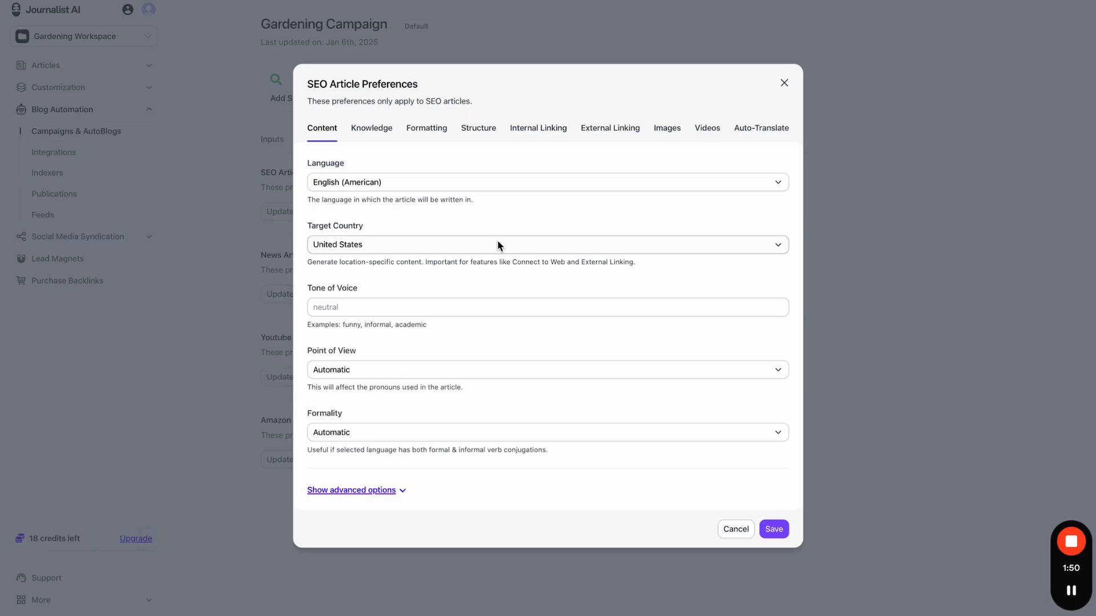
pyautogui.click(784, 83)
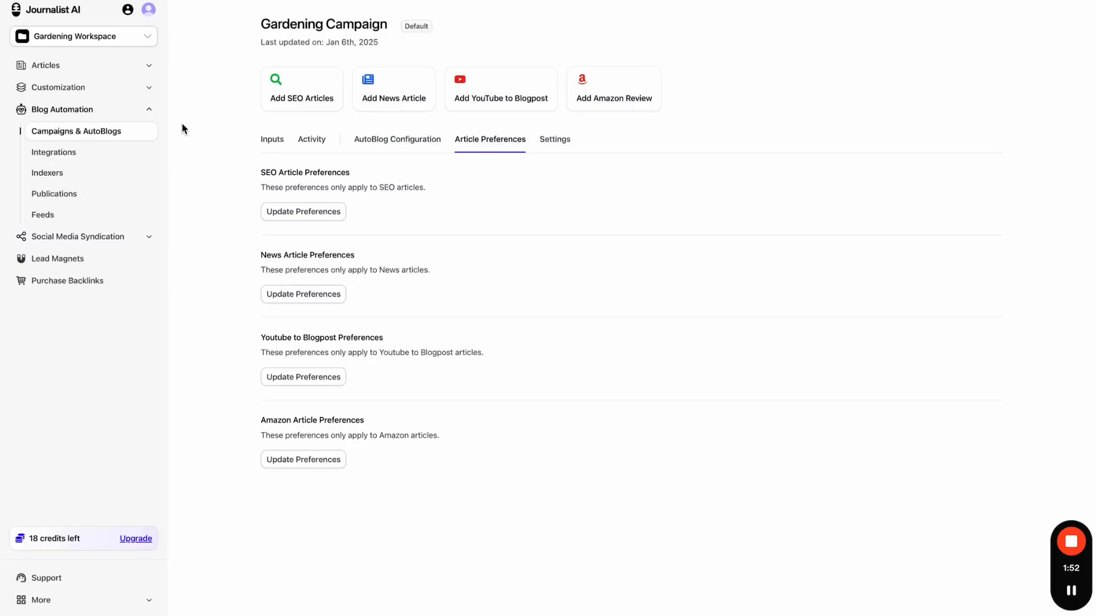
pyautogui.click(271, 141)
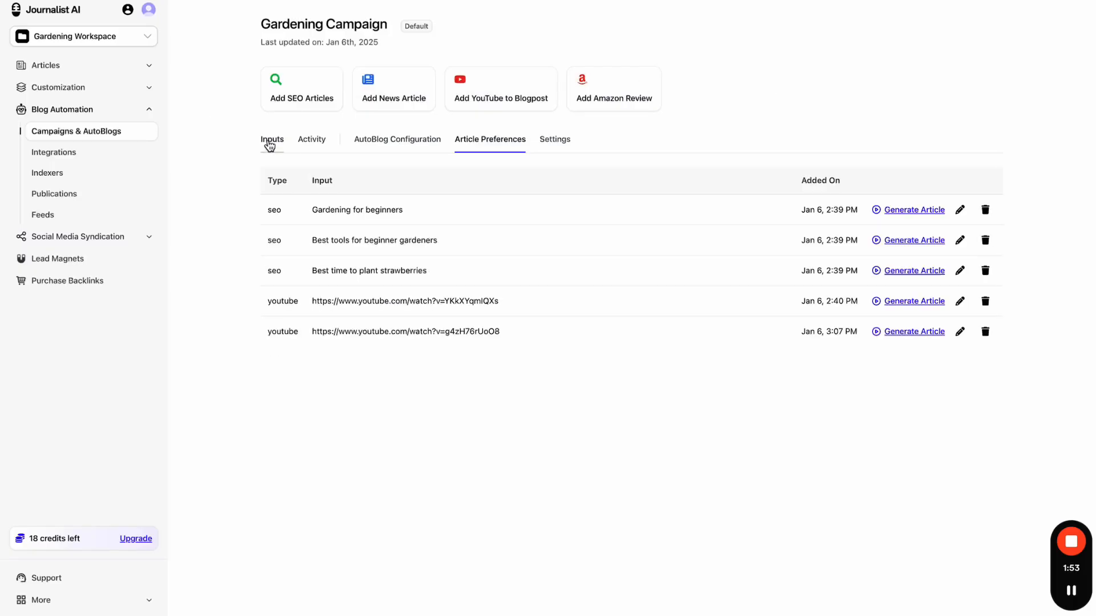
# - Generate an article from 'Gardening for beginners', then reopen Gardening Campaign from Campaigns & AutoBlogs
pyautogui.click(917, 211)
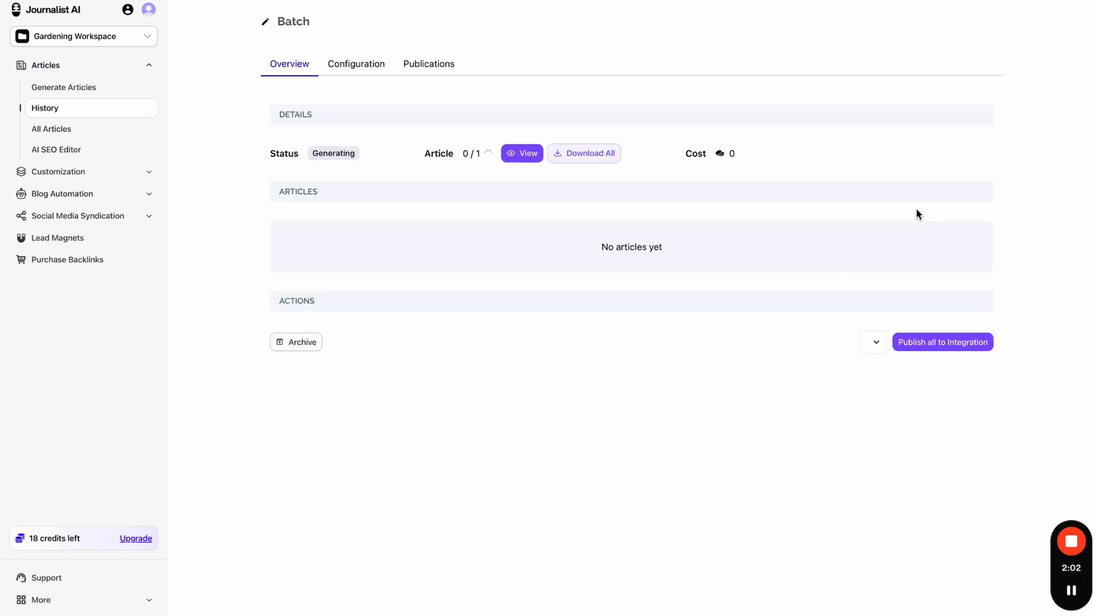
pyautogui.click(106, 172)
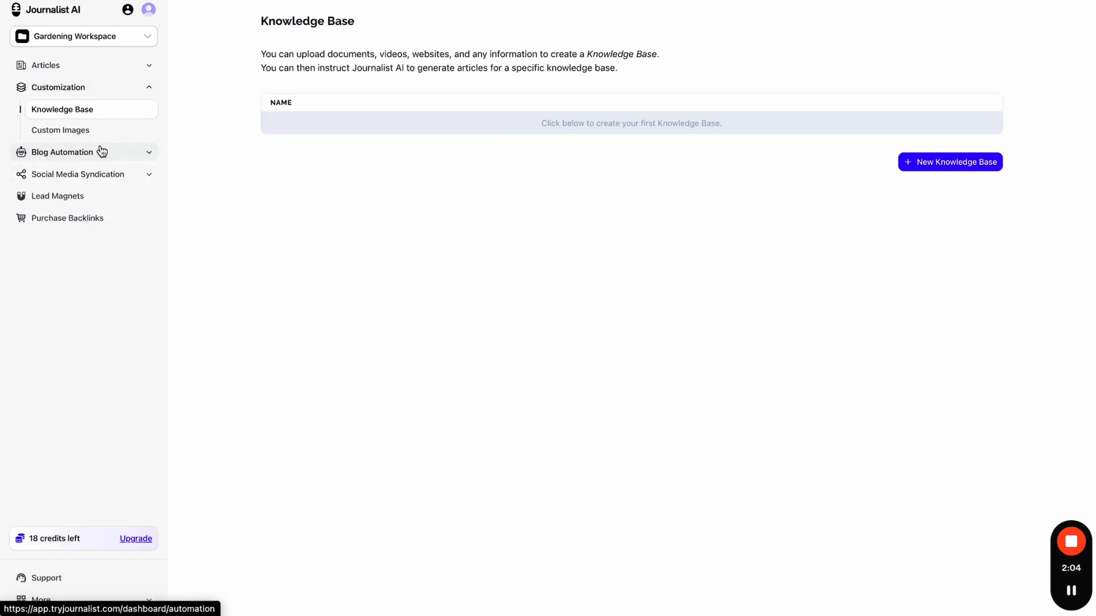
pyautogui.click(102, 151)
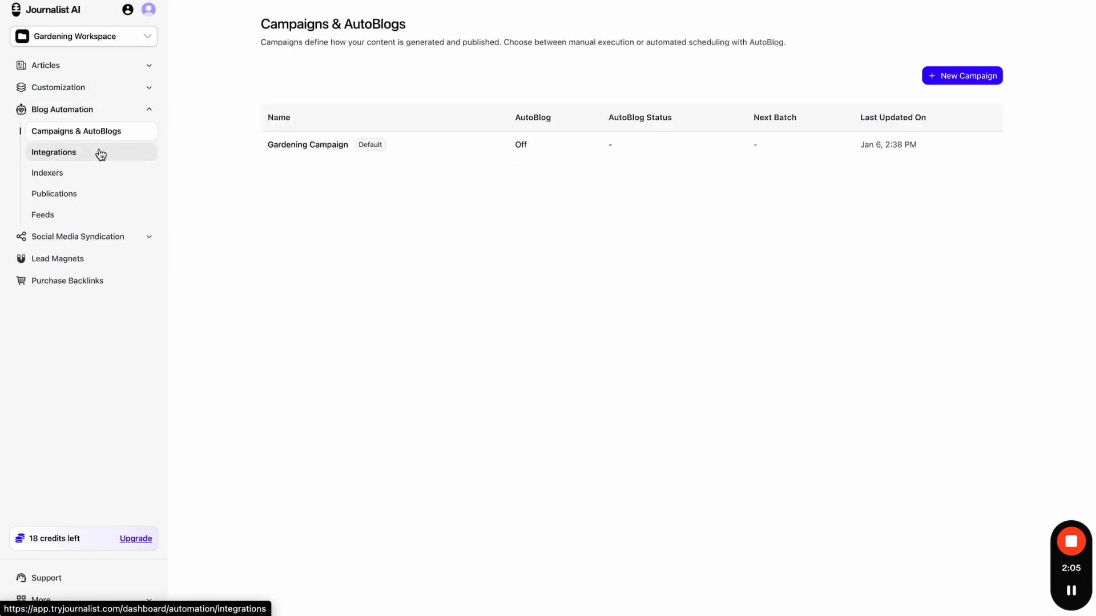
pyautogui.click(441, 156)
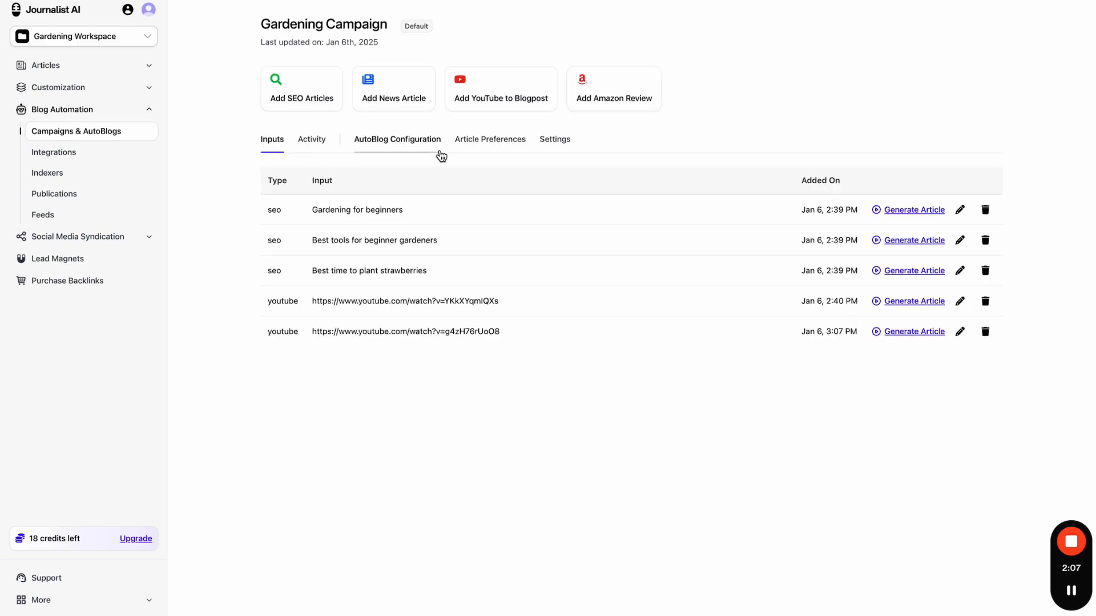
# - In SEO article preferences, set the language to English (British) and target country to United Kingdom
pyautogui.click(562, 149)
pyautogui.click(501, 148)
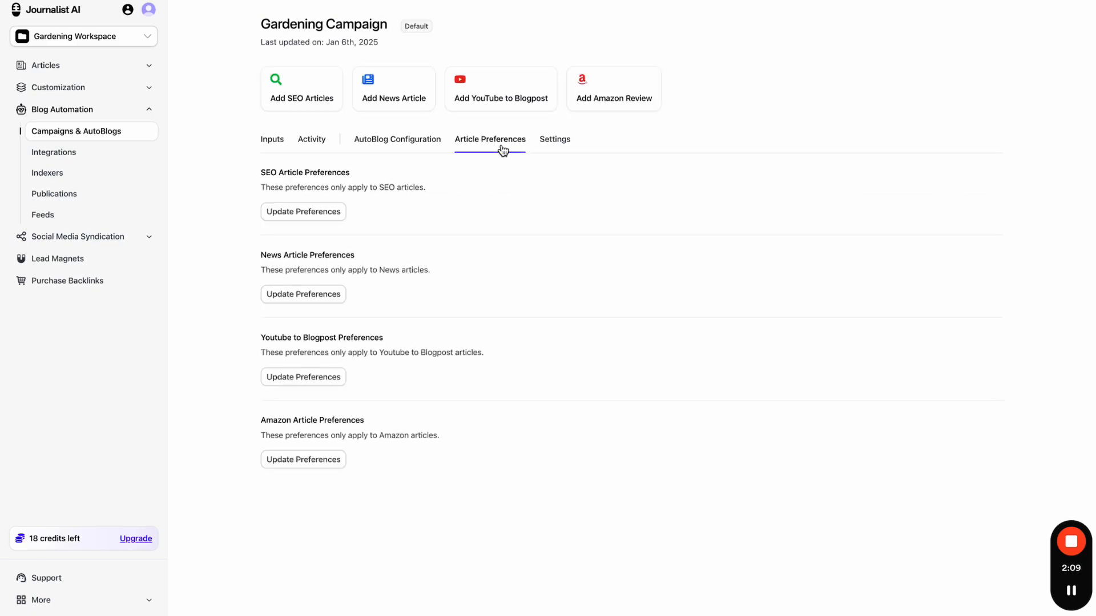
pyautogui.click(303, 212)
pyautogui.click(399, 183)
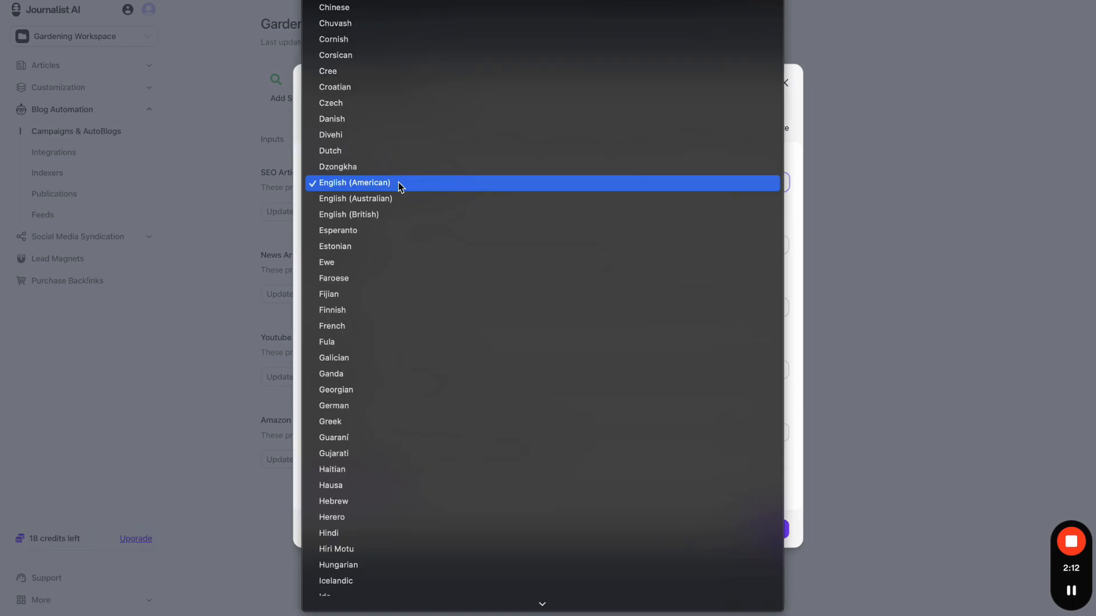
pyautogui.click(393, 216)
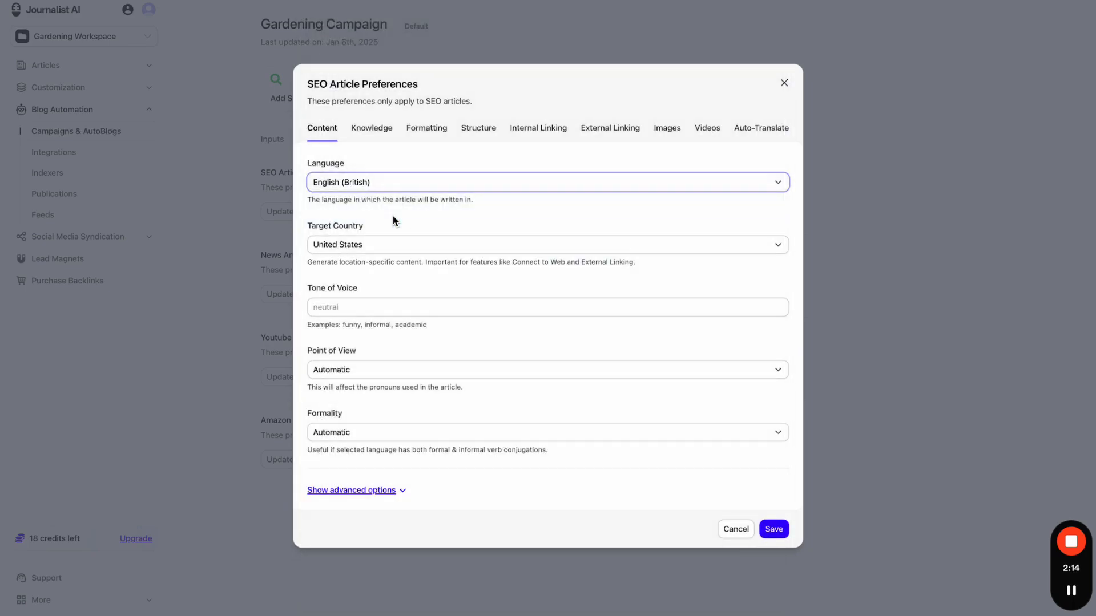
pyautogui.click(395, 236)
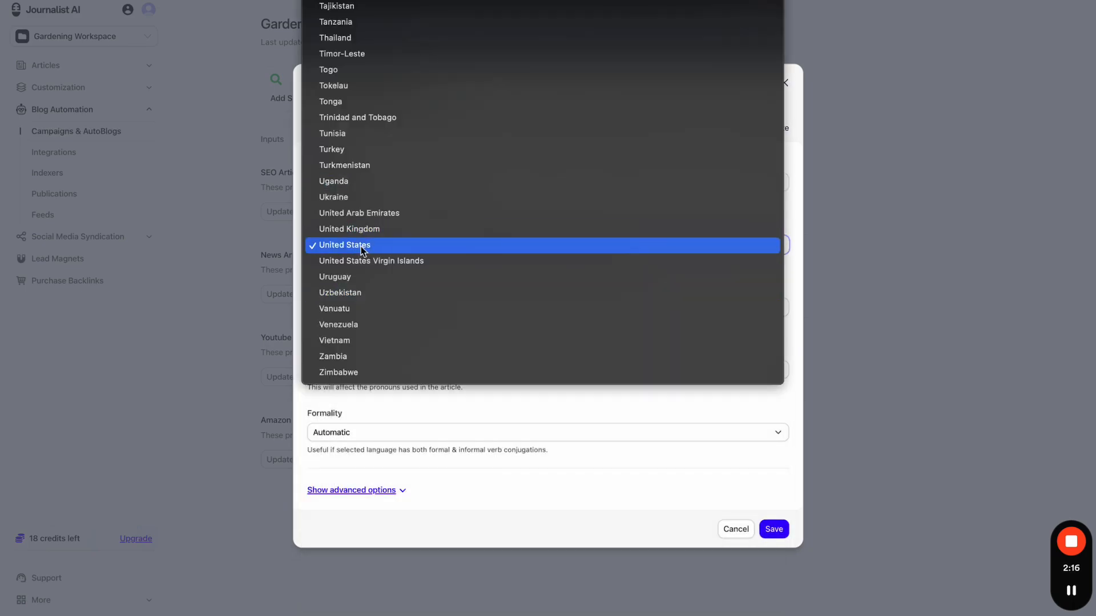
pyautogui.click(389, 229)
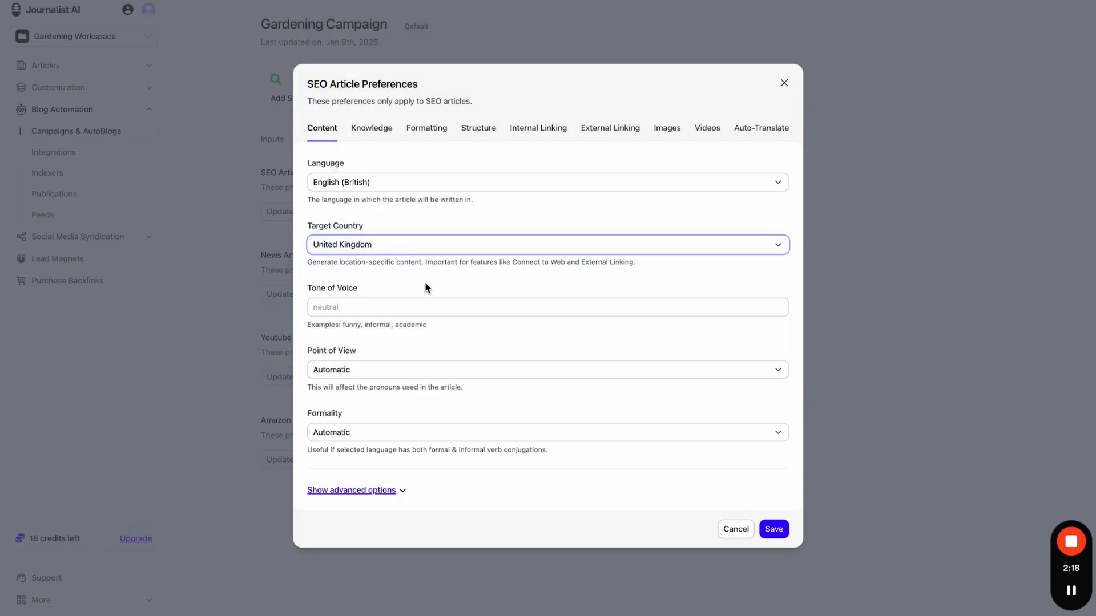
# - Set tone 'funny', First Person Singular point of view, keep Automatic formality, and save
pyautogui.click(404, 303)
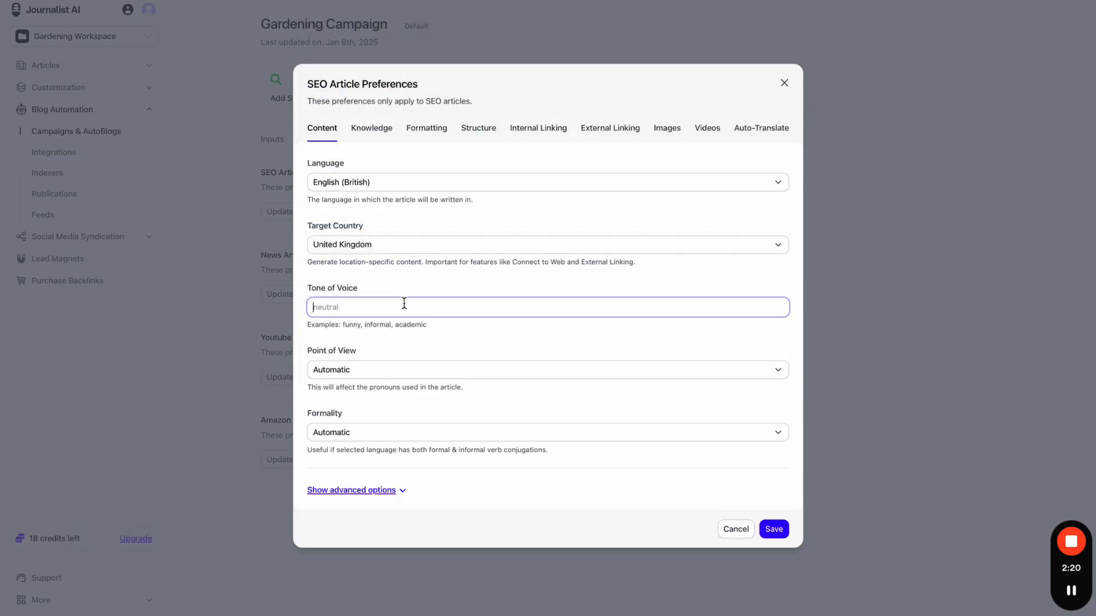
pyautogui.write('funny')
pyautogui.click(417, 322)
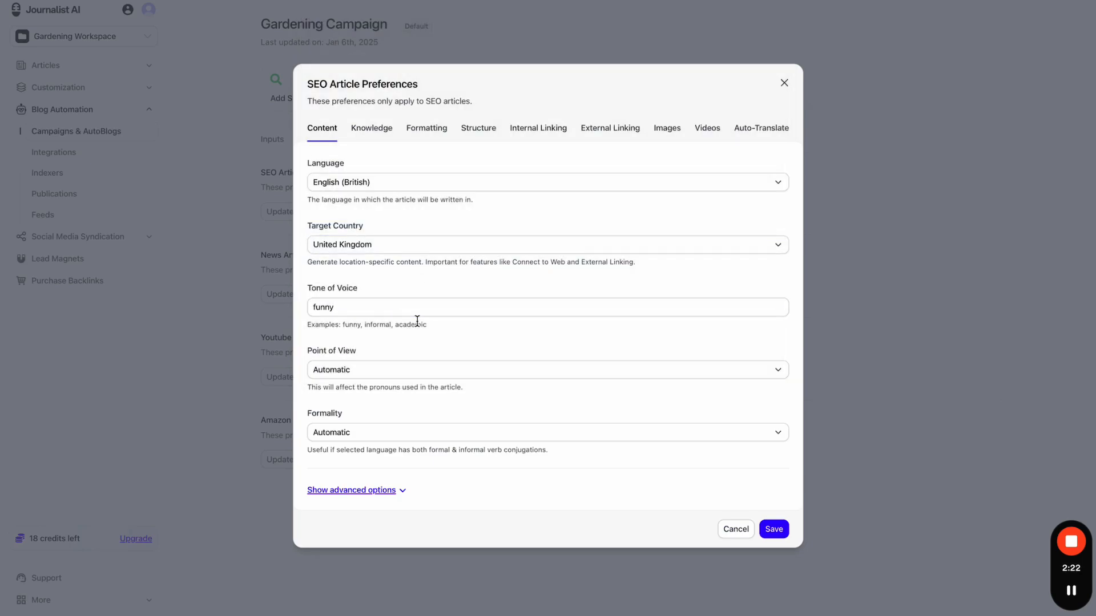
pyautogui.click(402, 366)
pyautogui.click(402, 382)
pyautogui.click(406, 372)
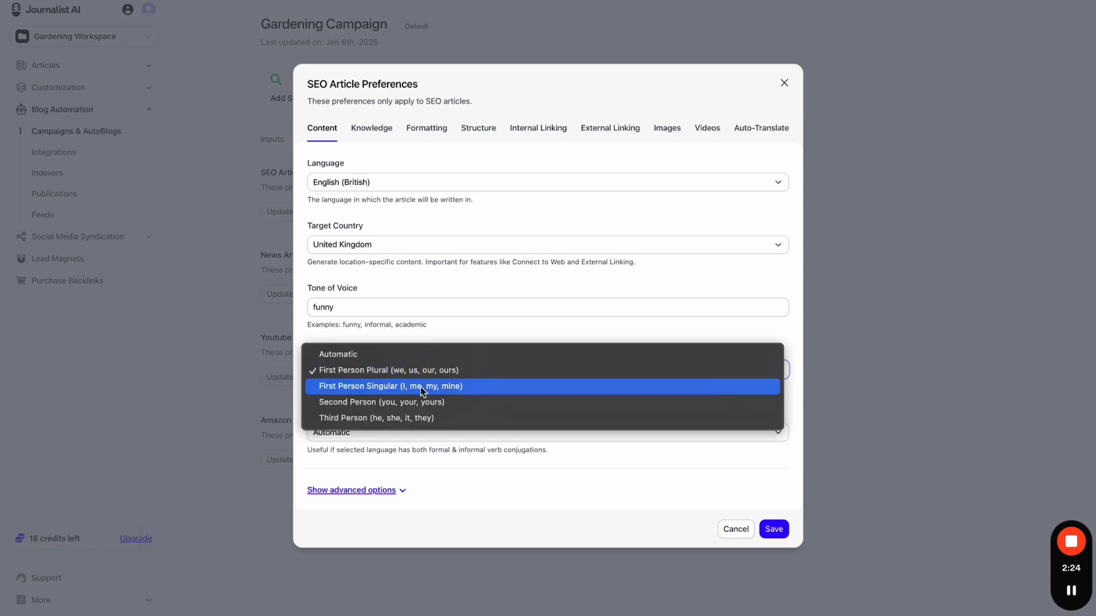
pyautogui.click(423, 391)
pyautogui.click(487, 432)
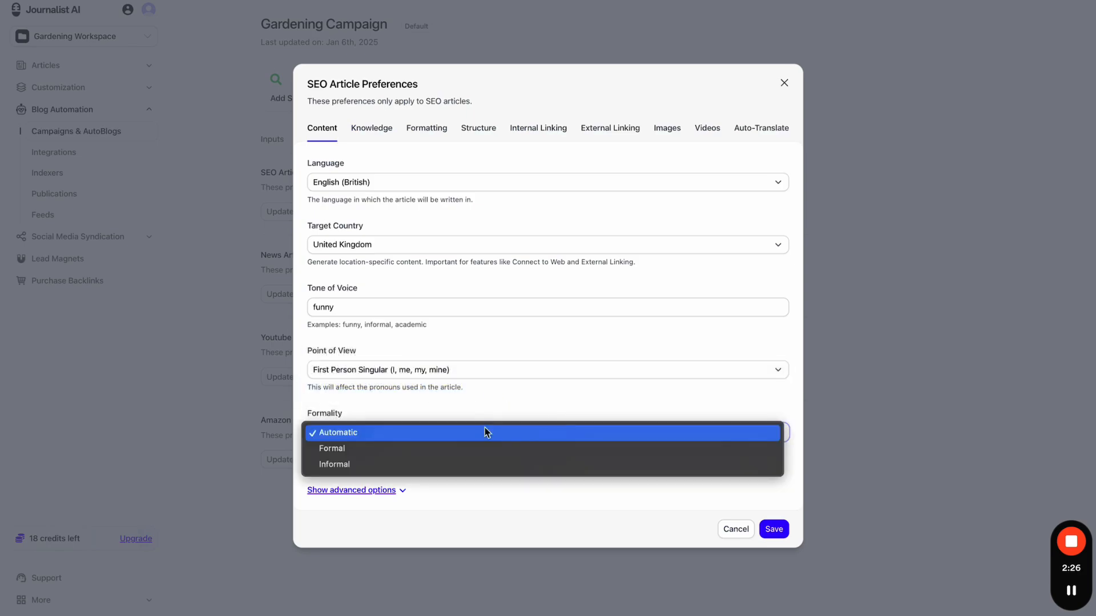
pyautogui.click(487, 432)
pyautogui.click(777, 530)
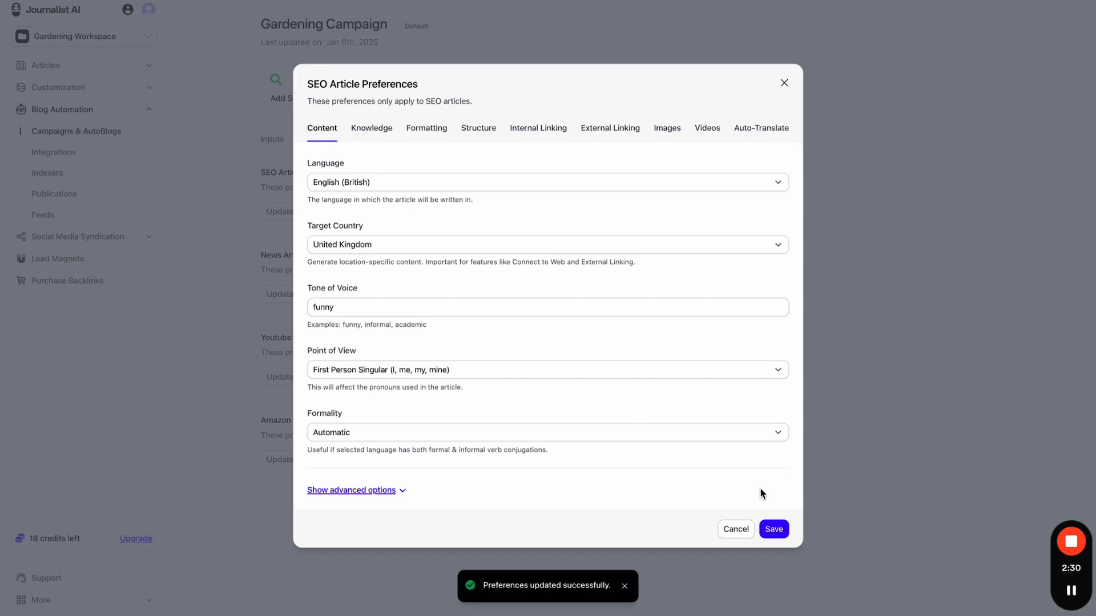
# - Close the preferences dialog and browse the campaign's Inputs and Activity tabs
pyautogui.click(783, 85)
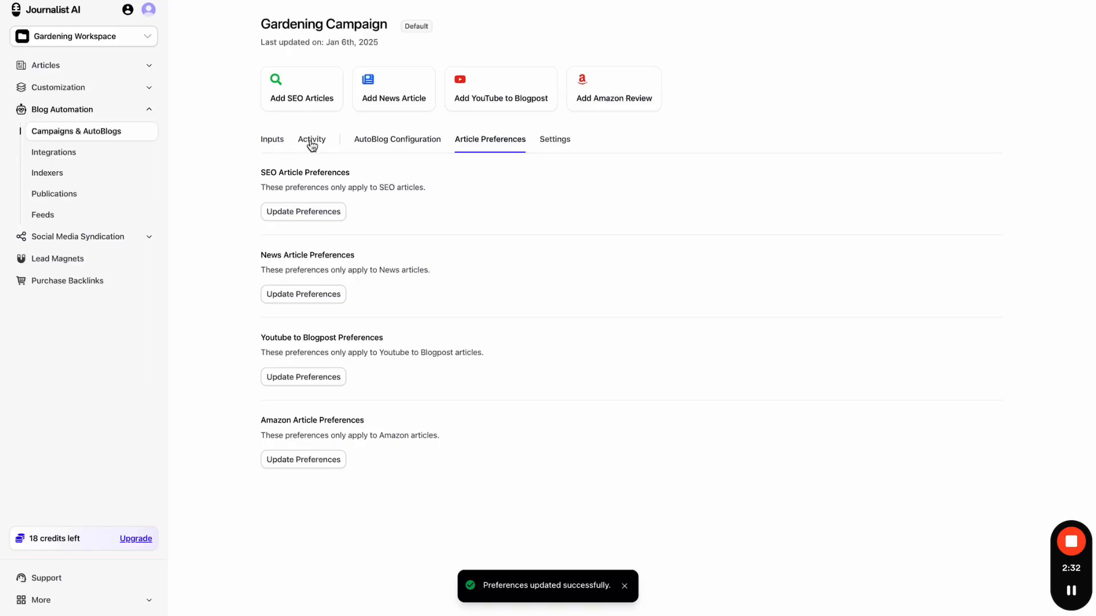
pyautogui.click(269, 143)
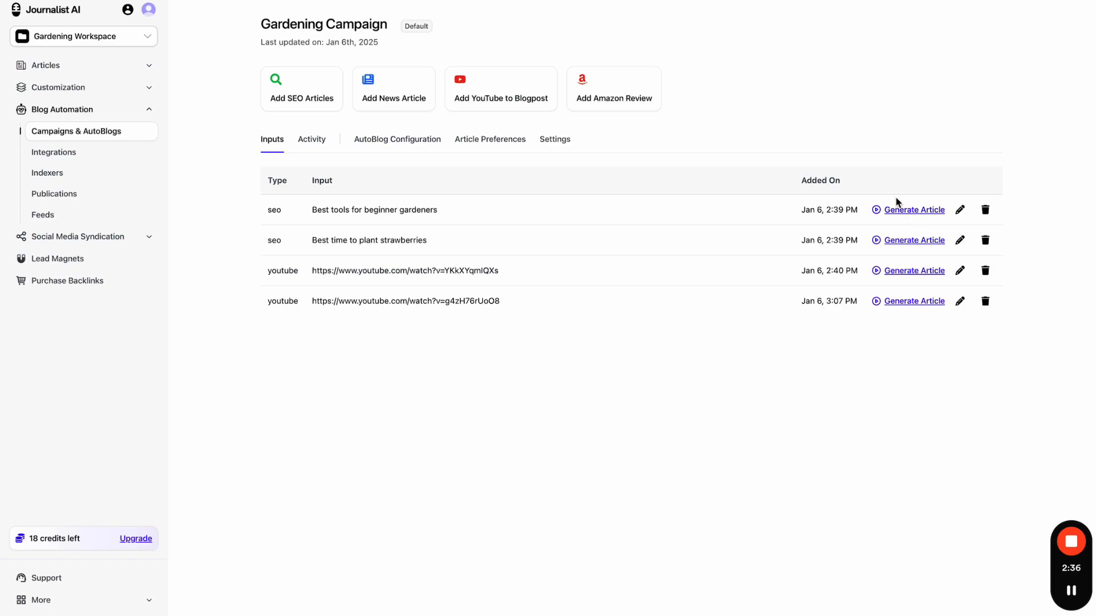
pyautogui.click(320, 141)
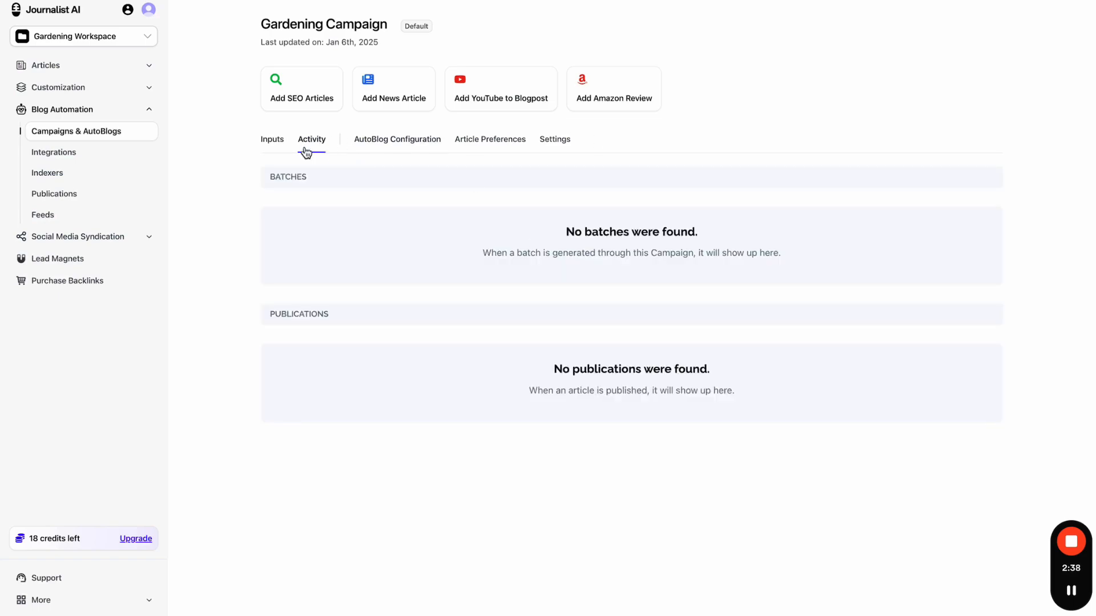
pyautogui.click(270, 146)
# - Visit Knowledge Base and History, then open Gardening Campaign's AutoBlog Configuration
pyautogui.click(85, 88)
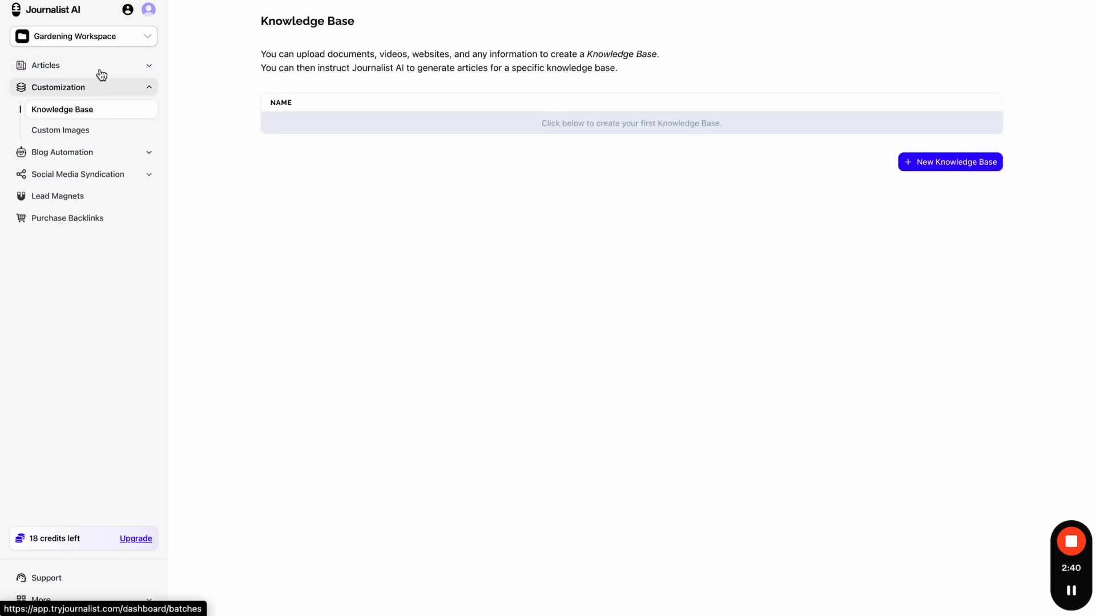
pyautogui.click(101, 73)
pyautogui.click(97, 109)
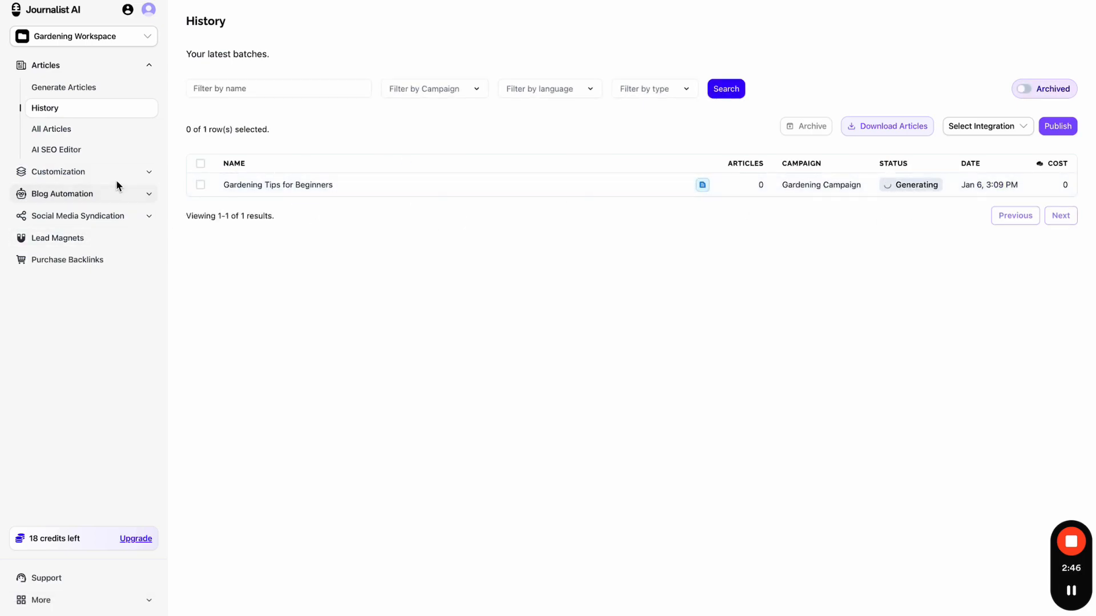
pyautogui.click(103, 196)
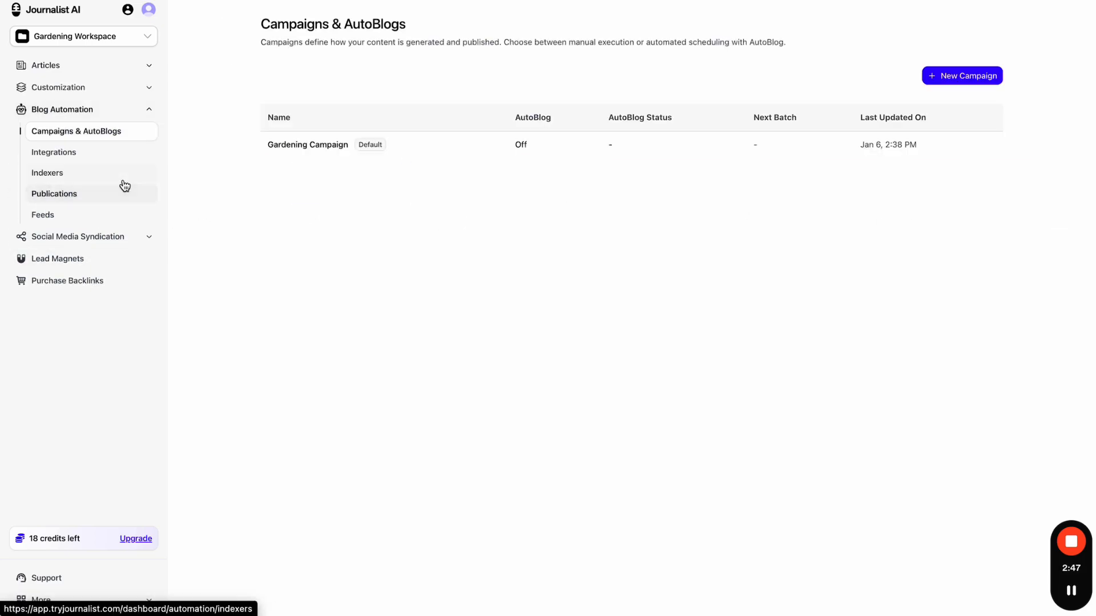
pyautogui.click(316, 156)
pyautogui.click(382, 144)
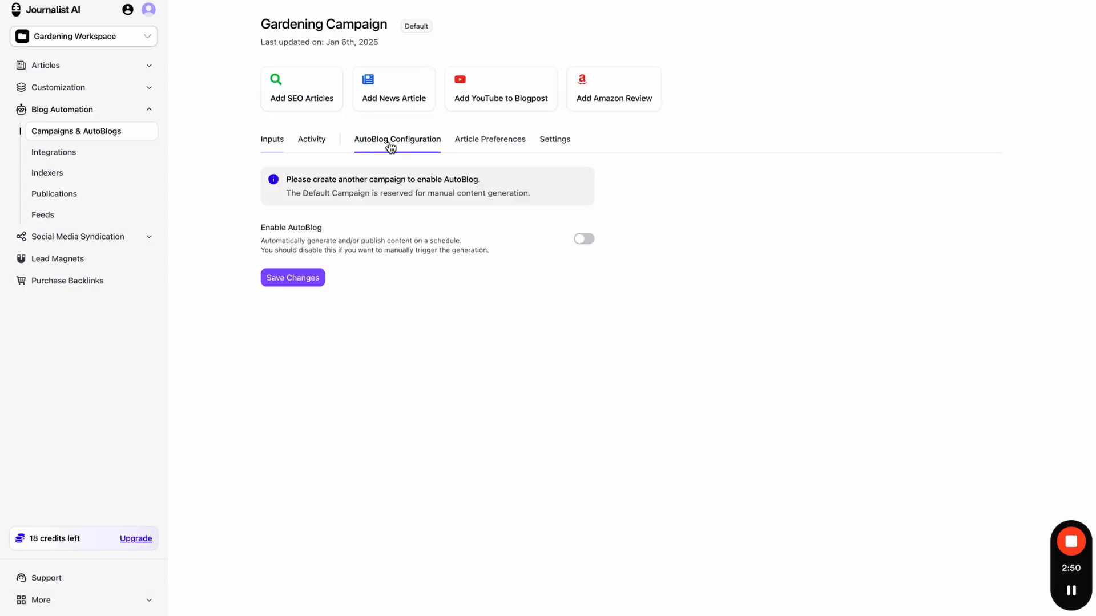
# - Open the SEO preferences and review the Knowledge, Formatting, Structure and Internal Linking tabs
pyautogui.click(494, 143)
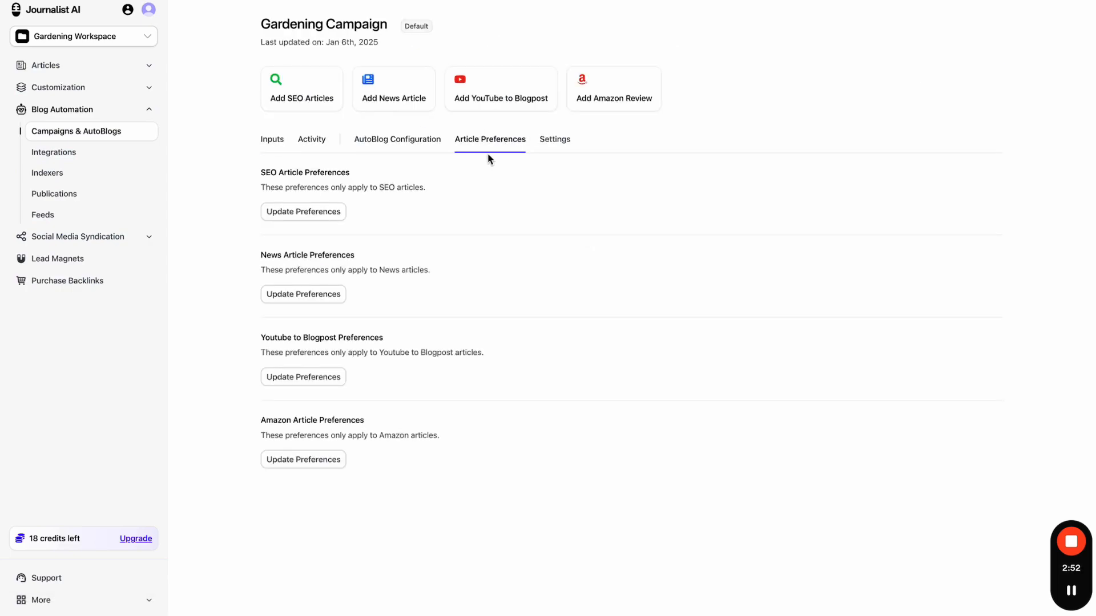
pyautogui.click(318, 211)
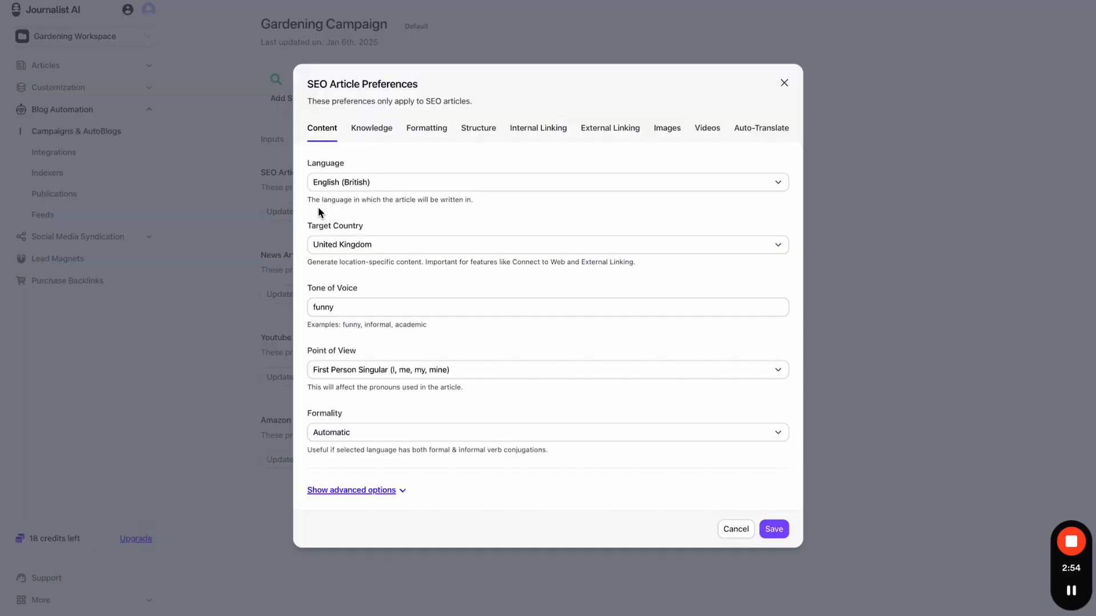
pyautogui.click(374, 129)
pyautogui.click(437, 255)
pyautogui.click(479, 172)
pyautogui.click(542, 188)
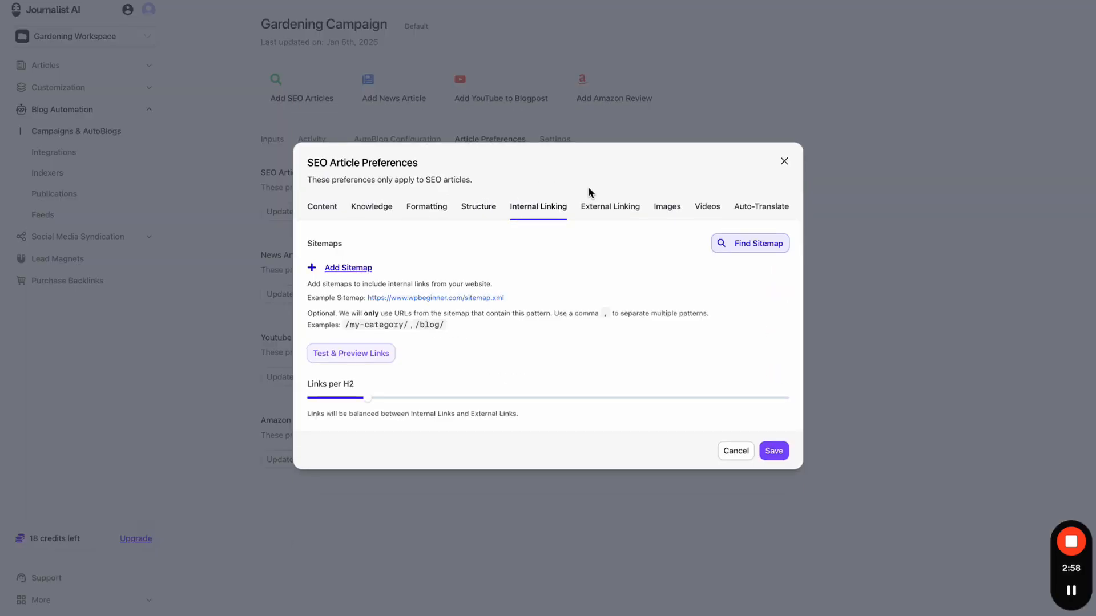
# - Review External Linking, Images, Videos and Auto-Translate tabs, then go back to Content
pyautogui.click(632, 211)
pyautogui.click(662, 209)
pyautogui.click(701, 166)
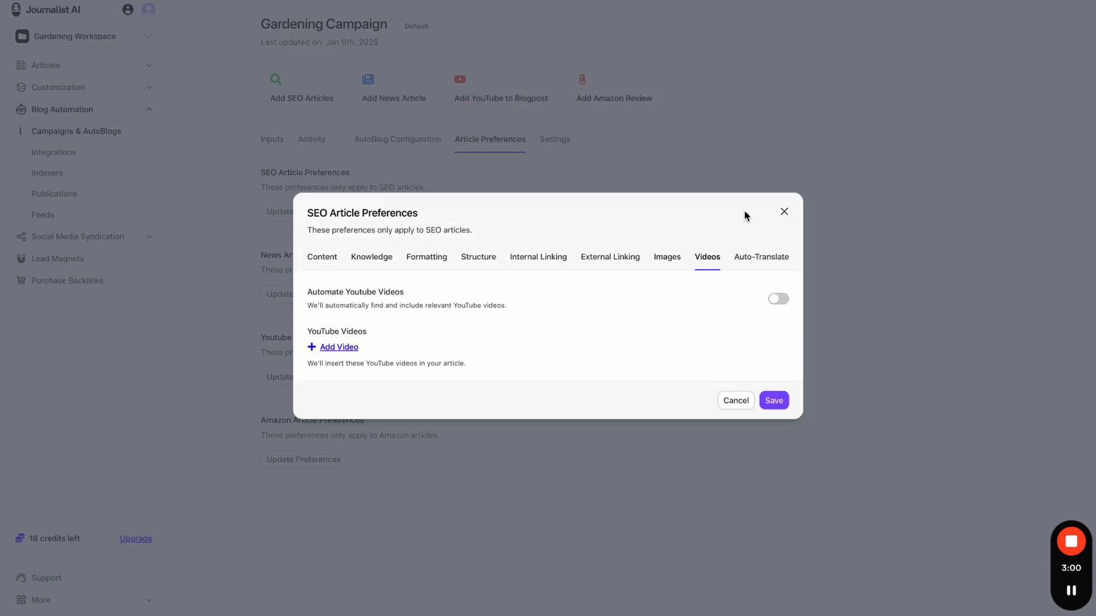
pyautogui.click(754, 250)
pyautogui.click(703, 245)
pyautogui.click(665, 253)
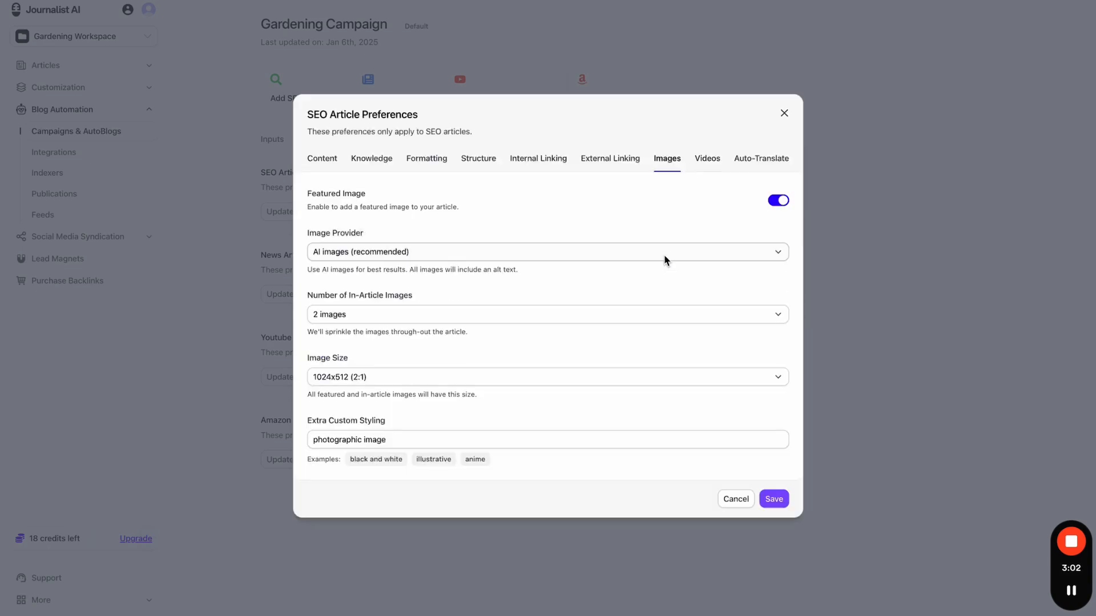
pyautogui.click(313, 160)
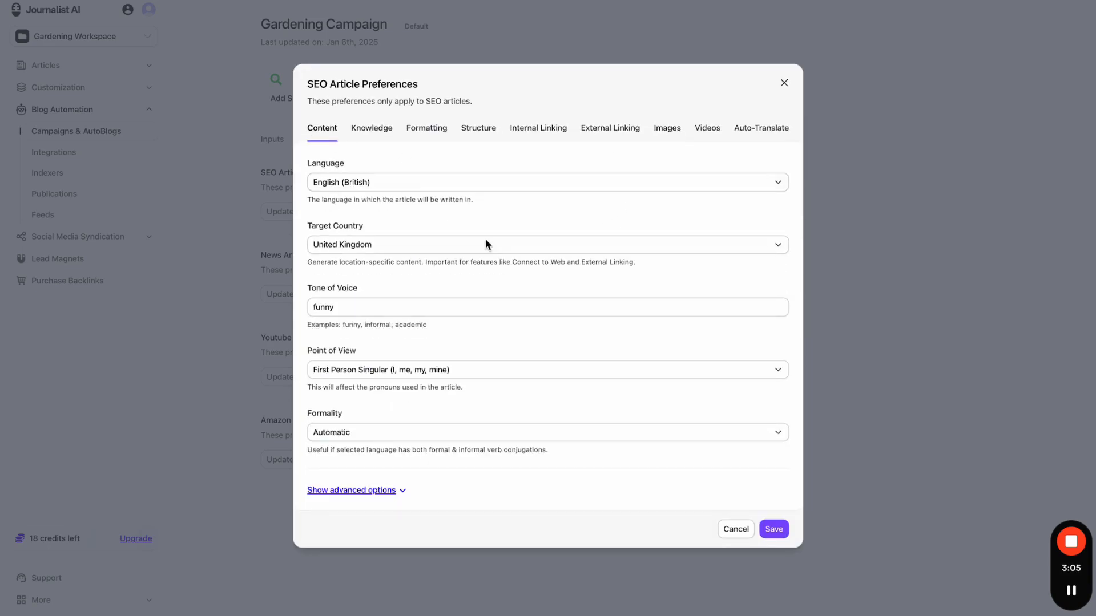
# - Browse the language and target country lists without changing either
pyautogui.click(484, 187)
pyautogui.scroll(-8, 454, 399)
pyautogui.scroll(-15, 450, 425)
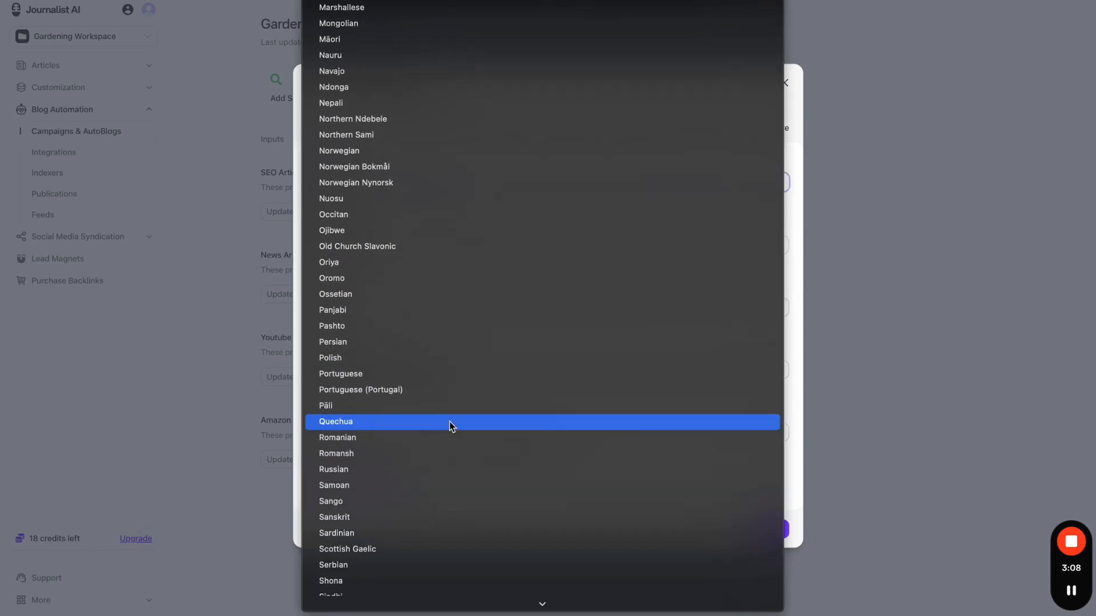
pyautogui.scroll(15, 521, 214)
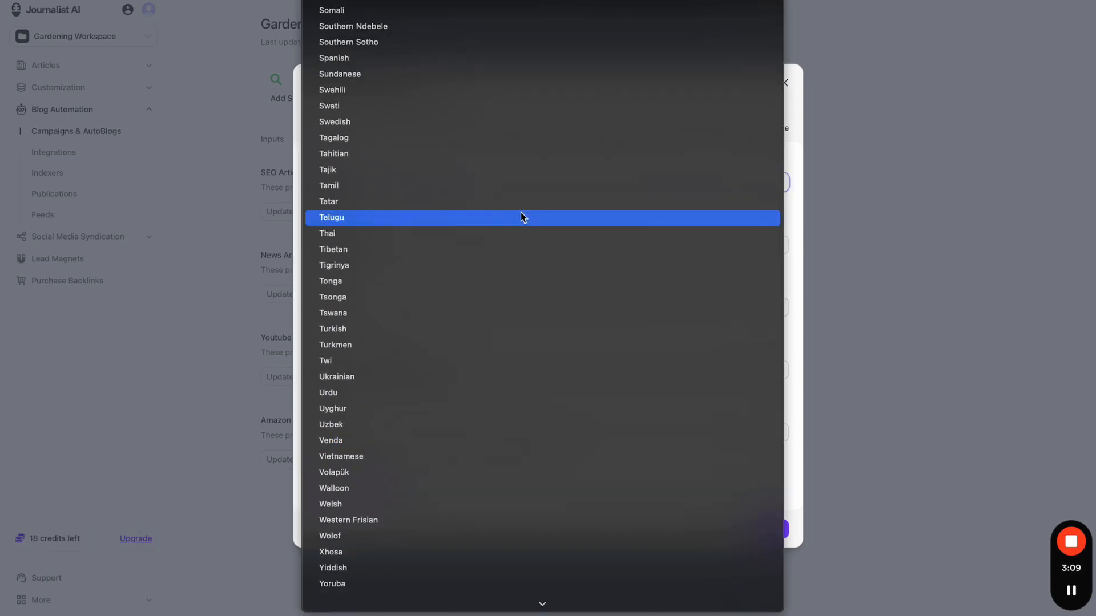
pyautogui.click(804, 225)
pyautogui.click(678, 243)
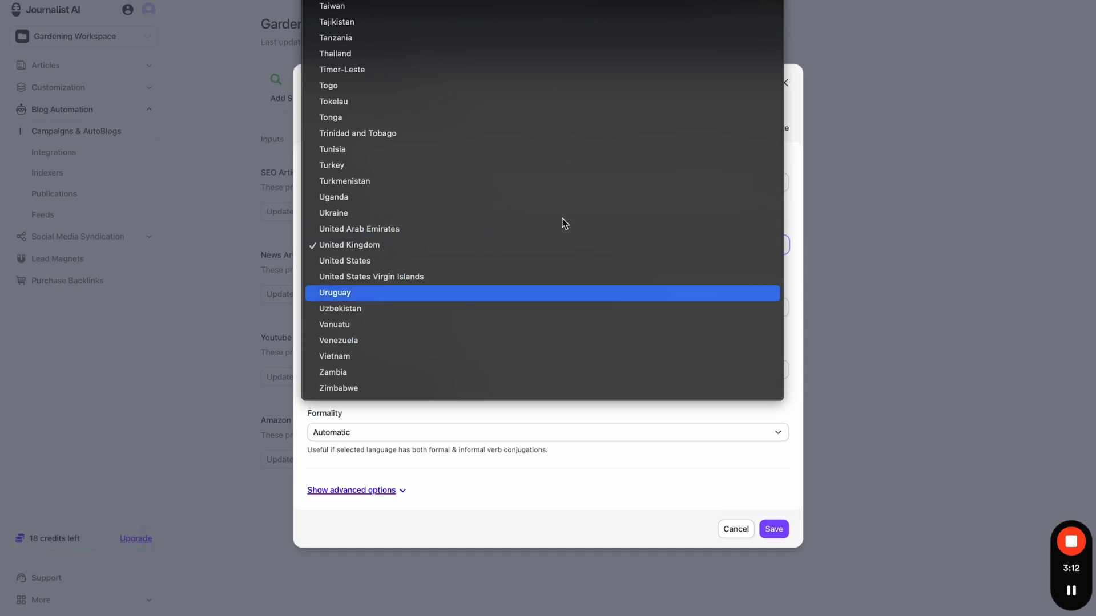
pyautogui.click(580, 432)
# - Change the article language to English (American)
pyautogui.click(416, 188)
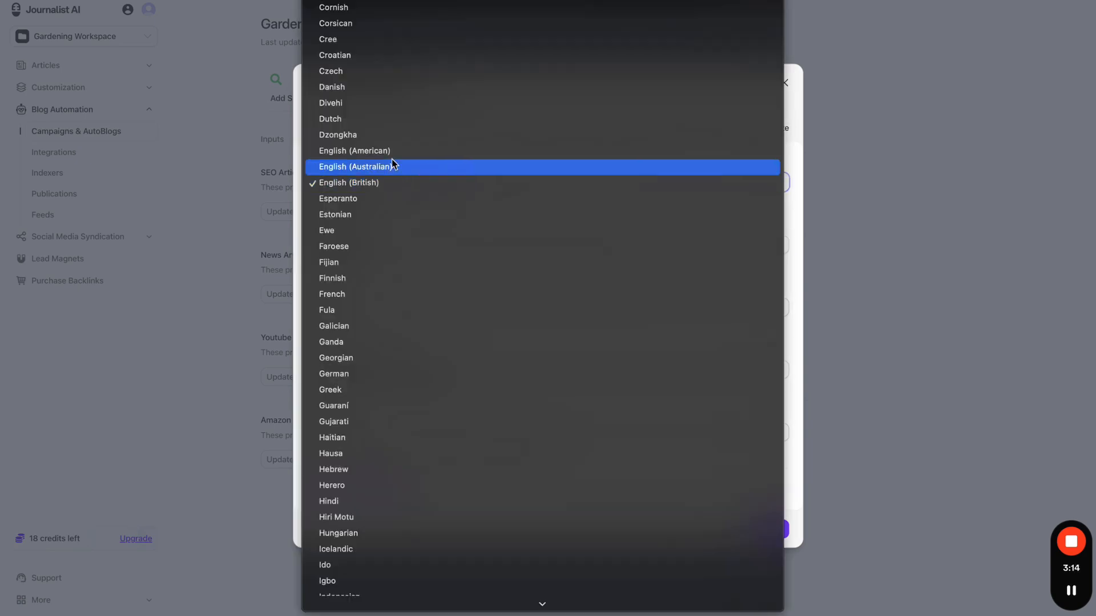
pyautogui.click(384, 152)
pyautogui.click(386, 188)
pyautogui.click(385, 188)
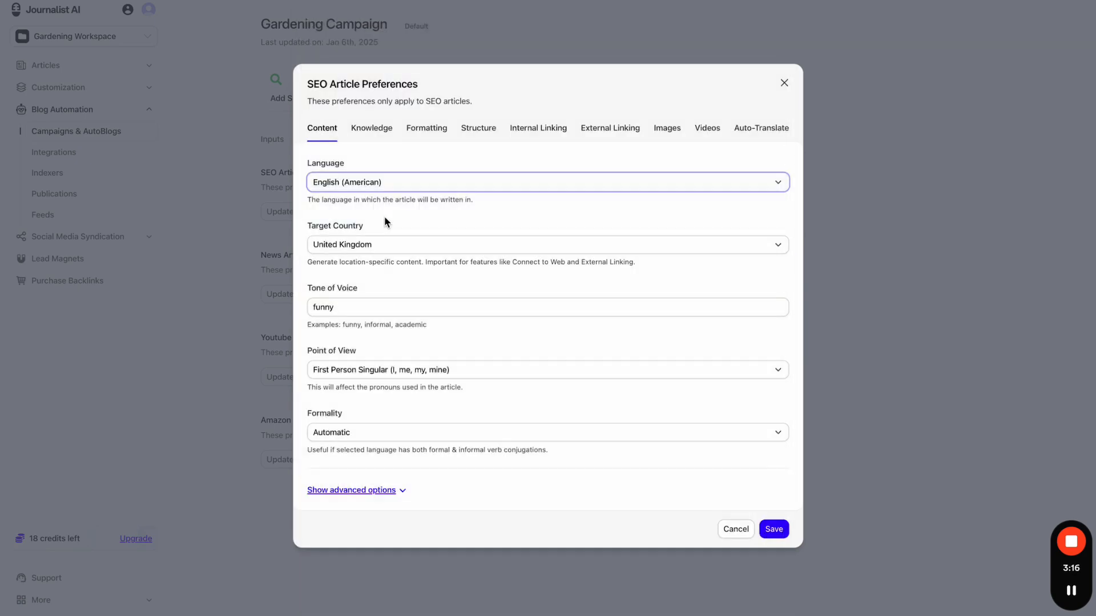
# - Look through the target country list and keep United Kingdom
pyautogui.click(386, 251)
pyautogui.scroll(5, 385, 247)
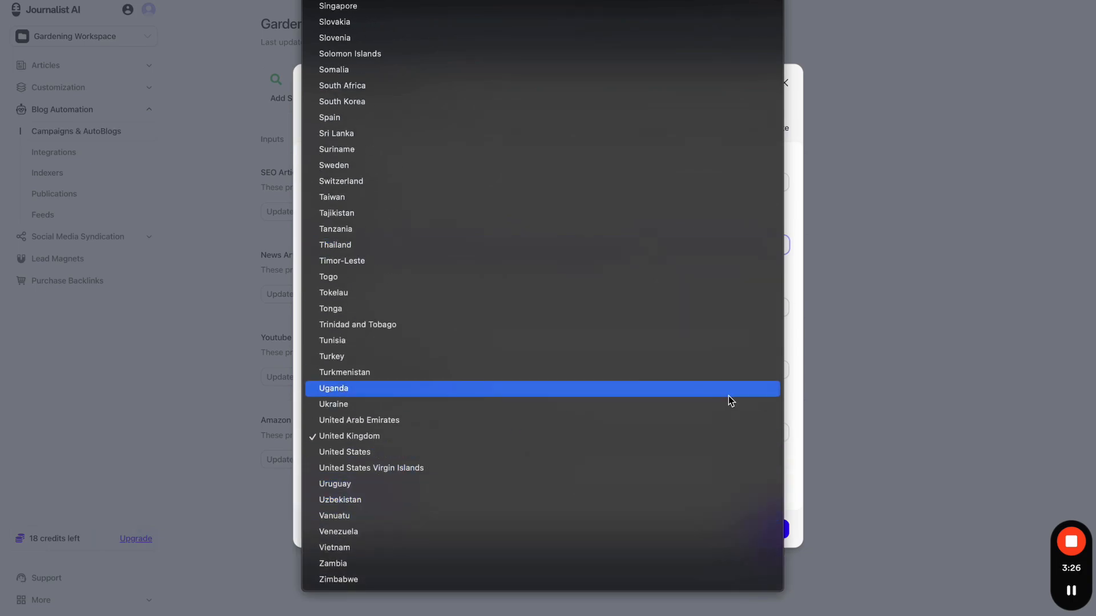
pyautogui.click(792, 386)
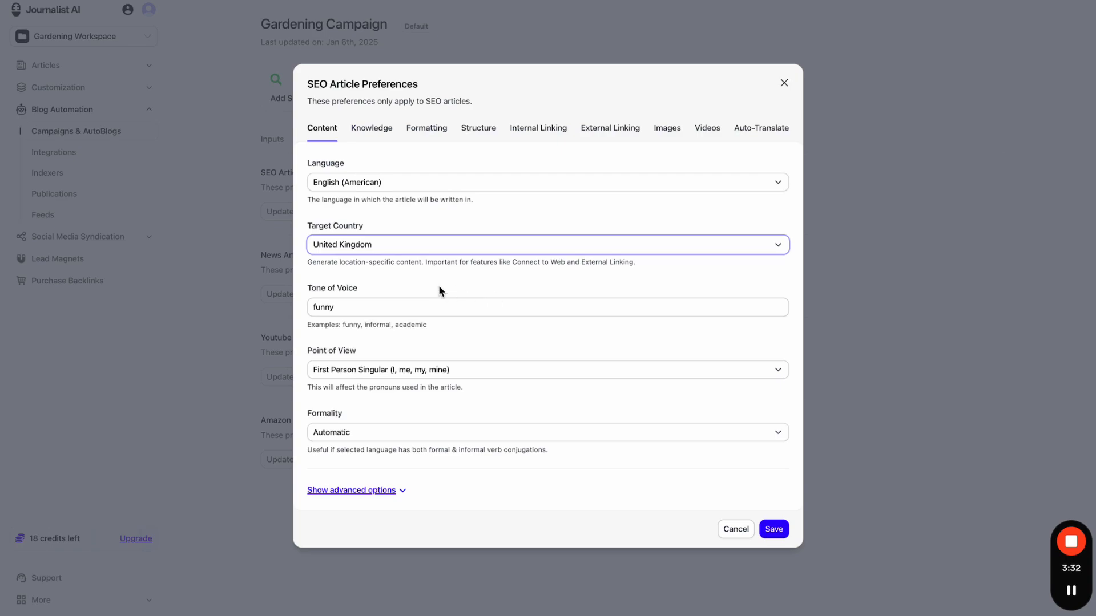
pyautogui.click(409, 250)
pyautogui.click(415, 246)
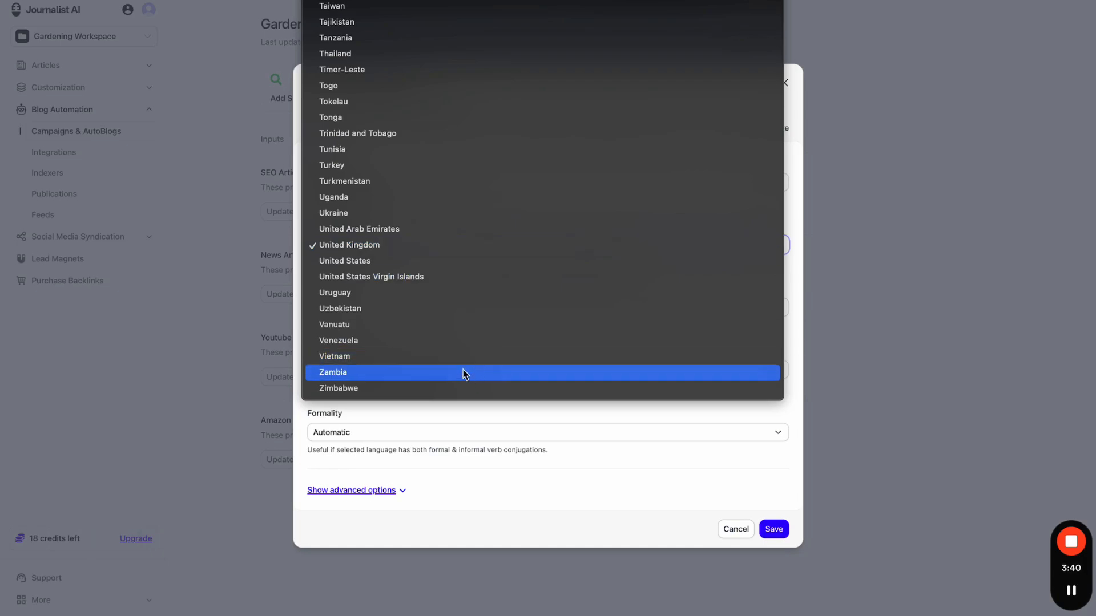
pyautogui.click(482, 422)
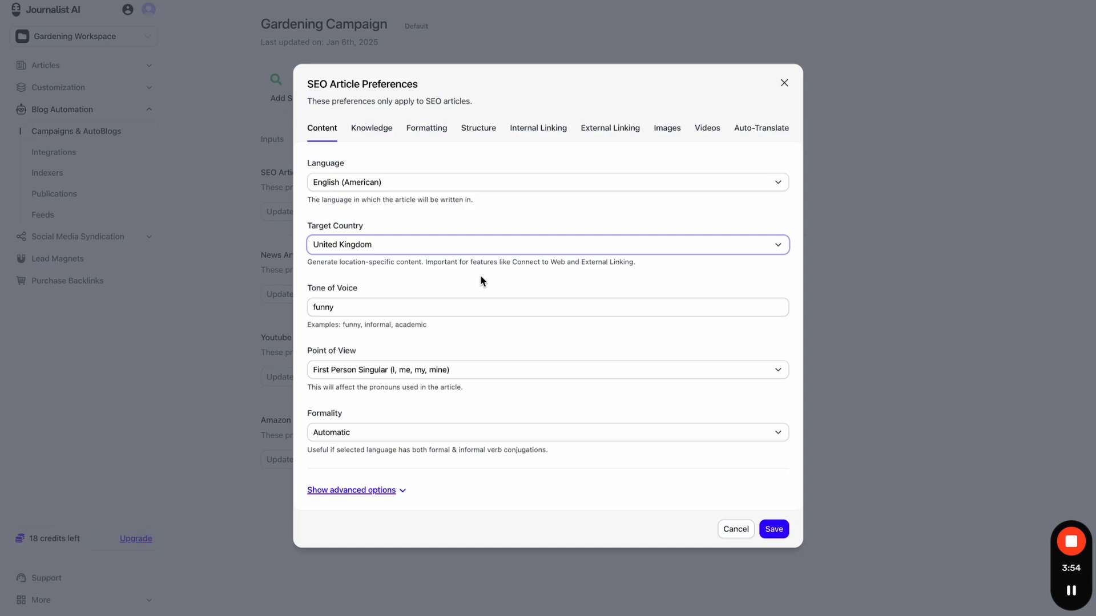
# - Highlight the Target Country label and the 'funny' tone value for emphasis
pyautogui.moveTo(363, 226); pyautogui.dragTo(307, 226)
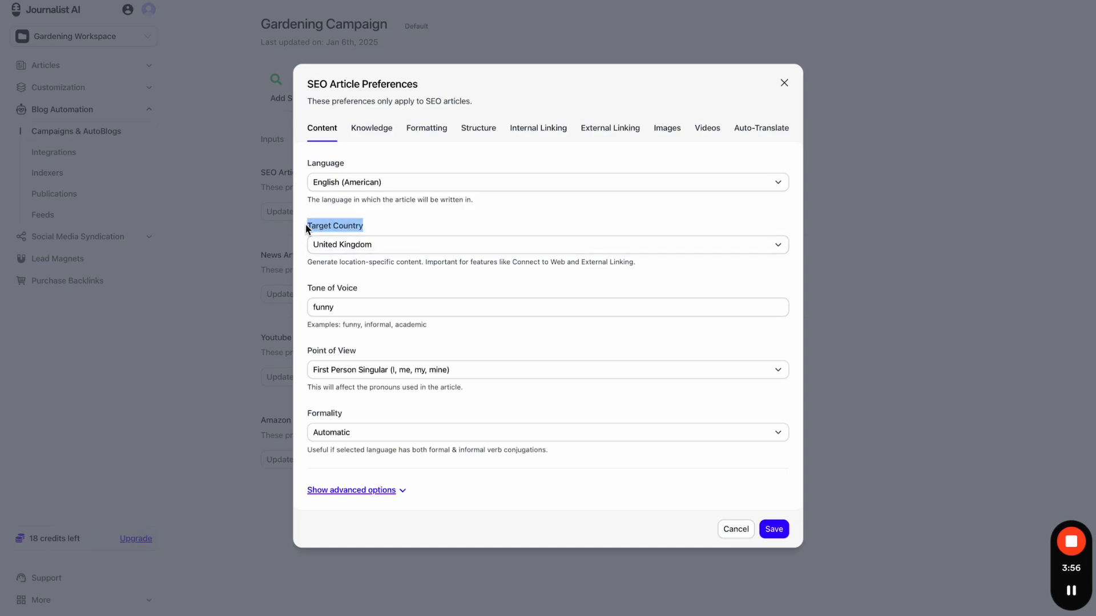
pyautogui.click(412, 218)
pyautogui.tripleClick(399, 306)
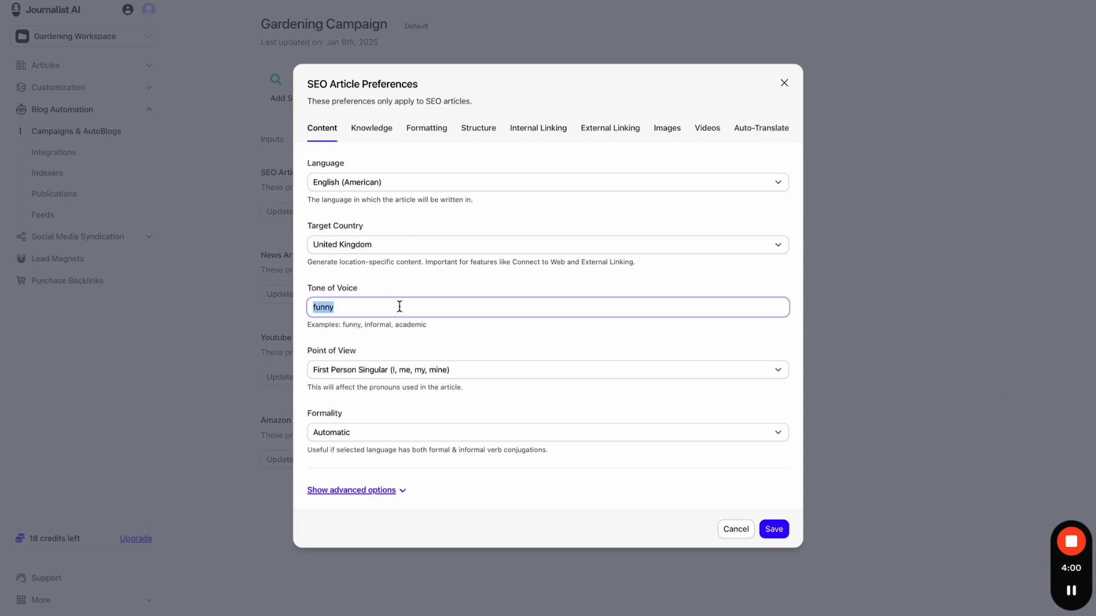
pyautogui.click(412, 297)
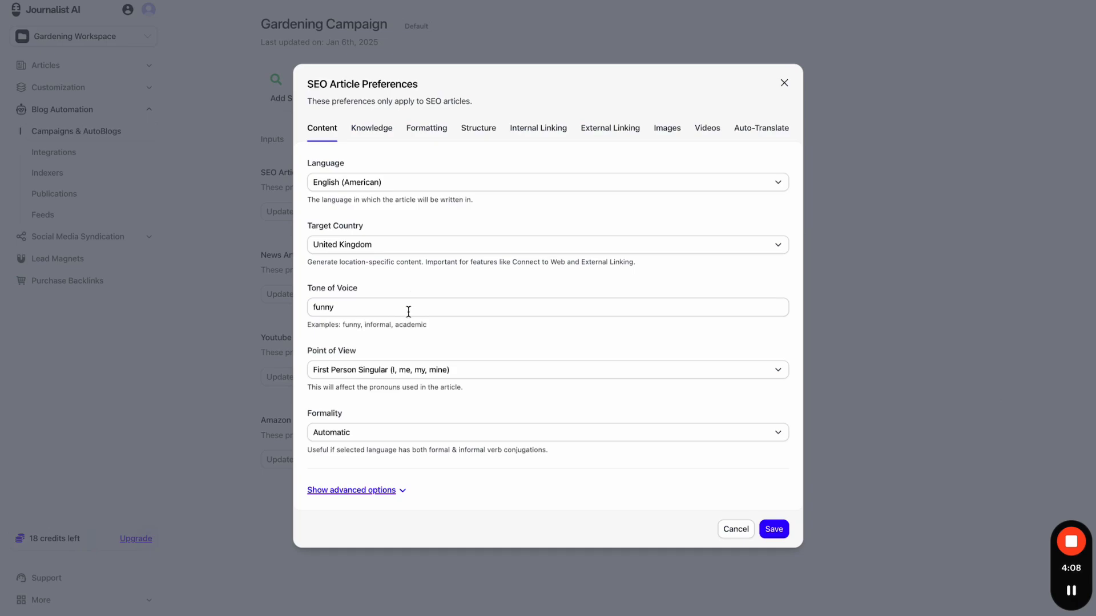
pyautogui.doubleClick(409, 310)
pyautogui.click(432, 283)
# - Check Point of View and Formality (Automatic) unchanged, then reveal the advanced options
pyautogui.click(421, 368)
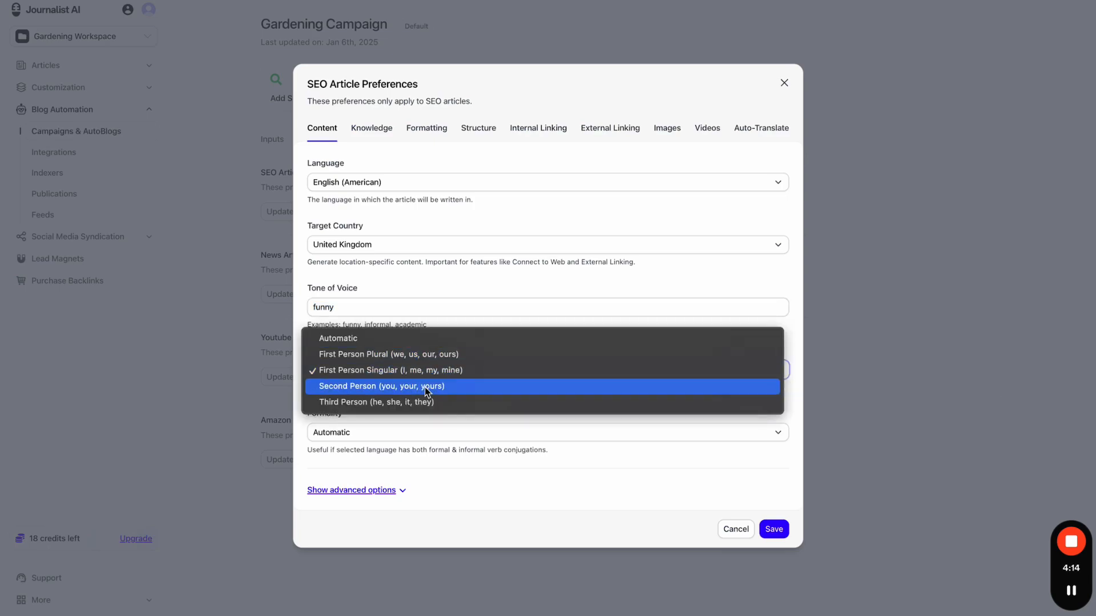
pyautogui.click(453, 309)
pyautogui.click(407, 436)
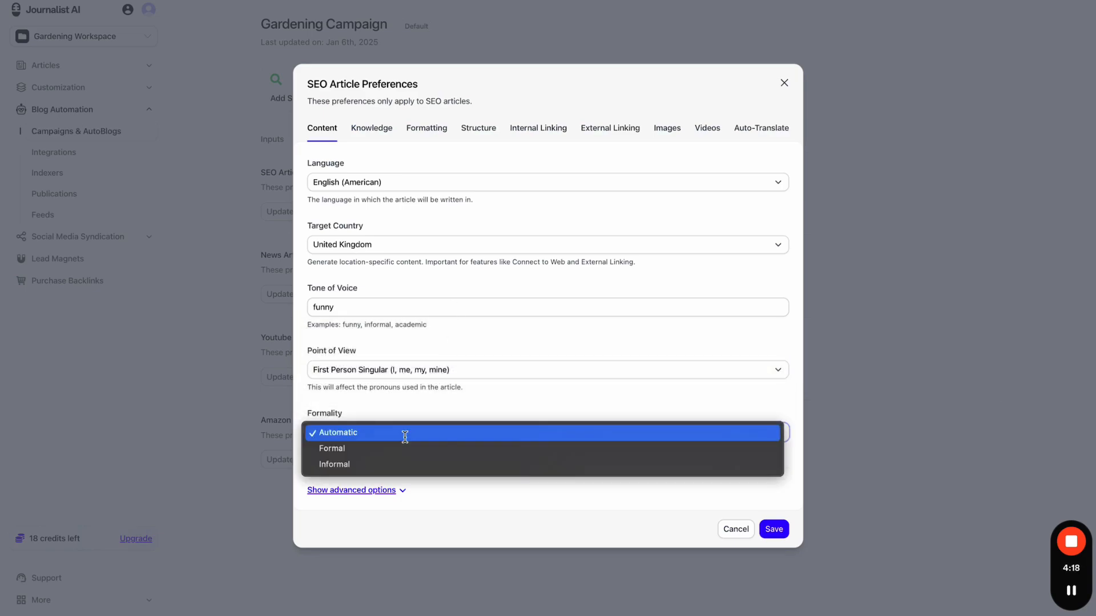
pyautogui.click(432, 404)
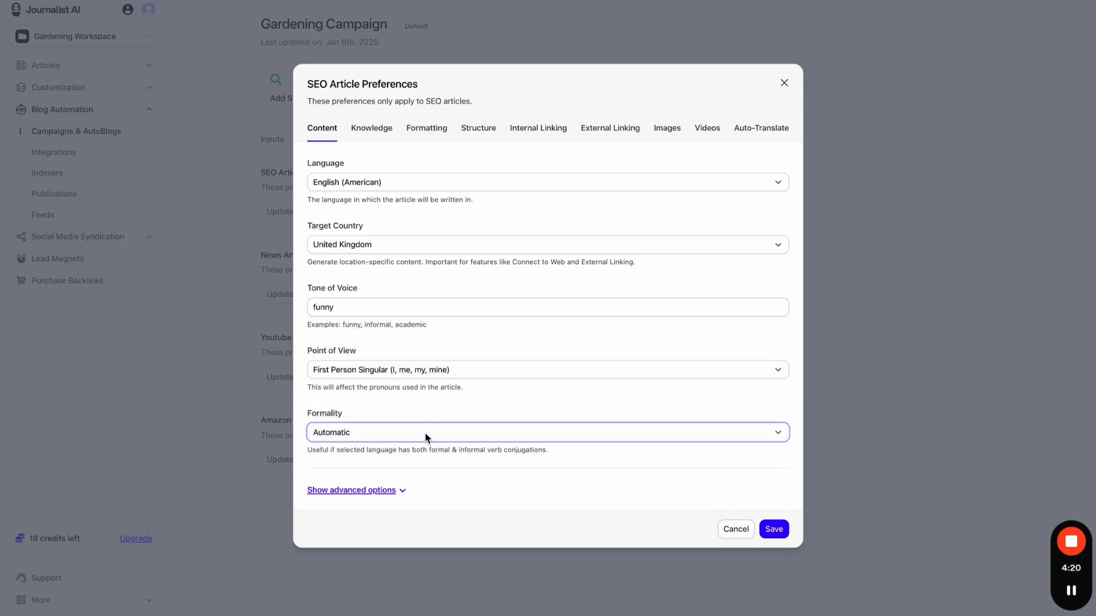
pyautogui.click(403, 492)
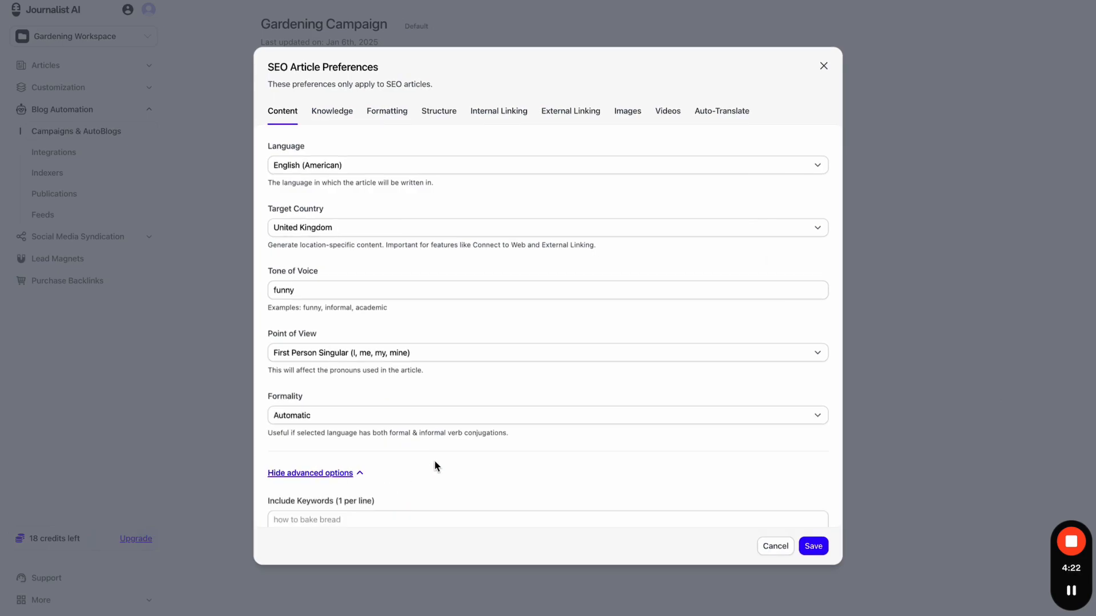
pyautogui.scroll(-2, 435, 464)
pyautogui.scroll(-3, 435, 466)
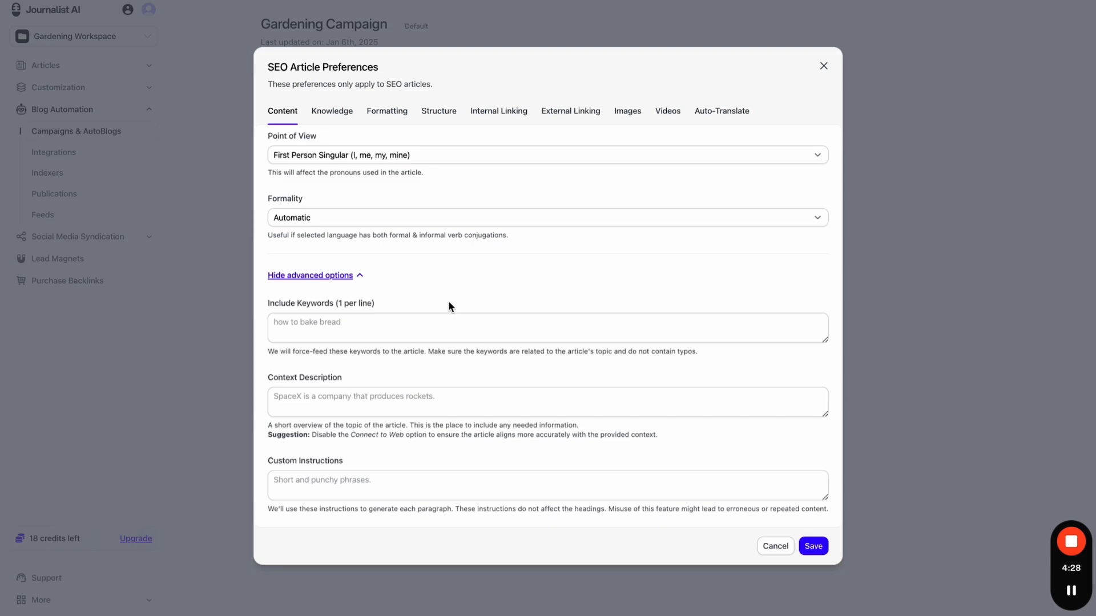
pyautogui.click(443, 320)
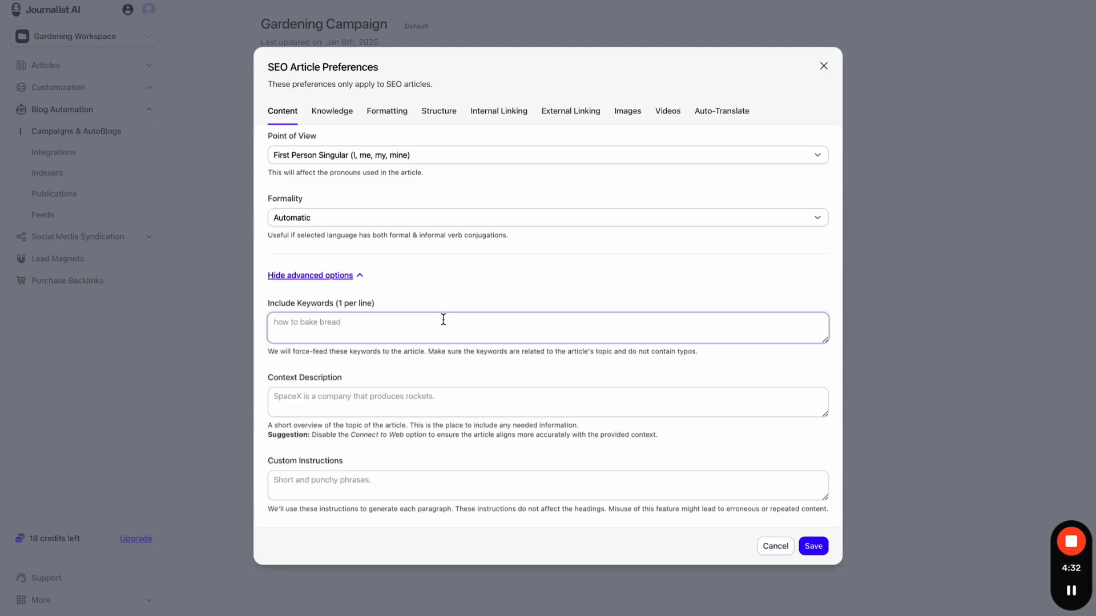
pyautogui.write('gardee')
pyautogui.write('ing or ')
pyautogui.write(' of ')
pyautogui.write('or noobs')
pyautogui.click(499, 298)
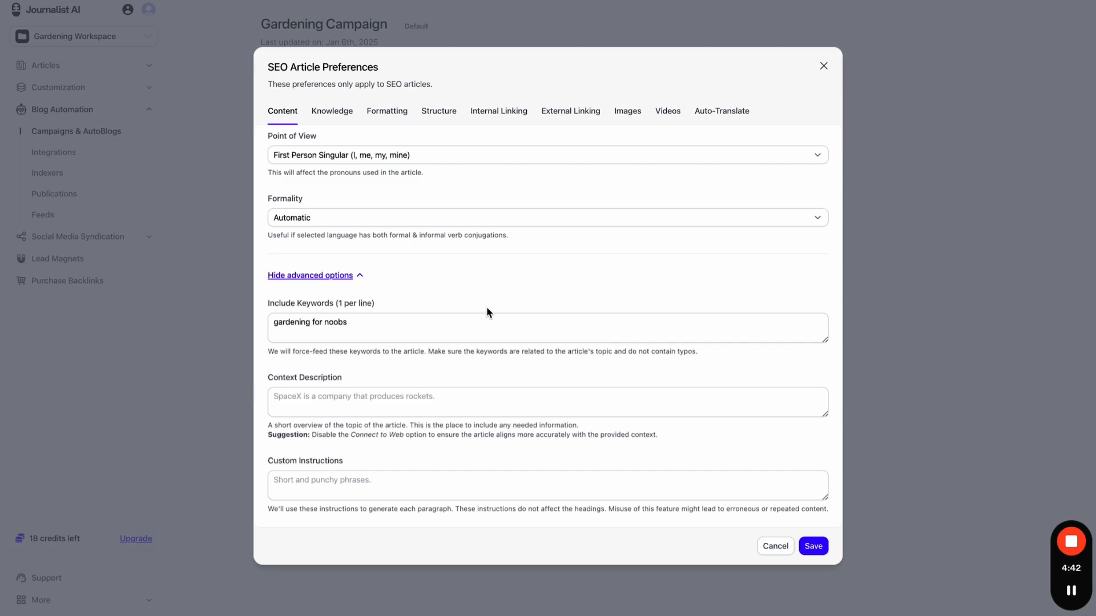
pyautogui.click(464, 326)
pyautogui.write(', ')
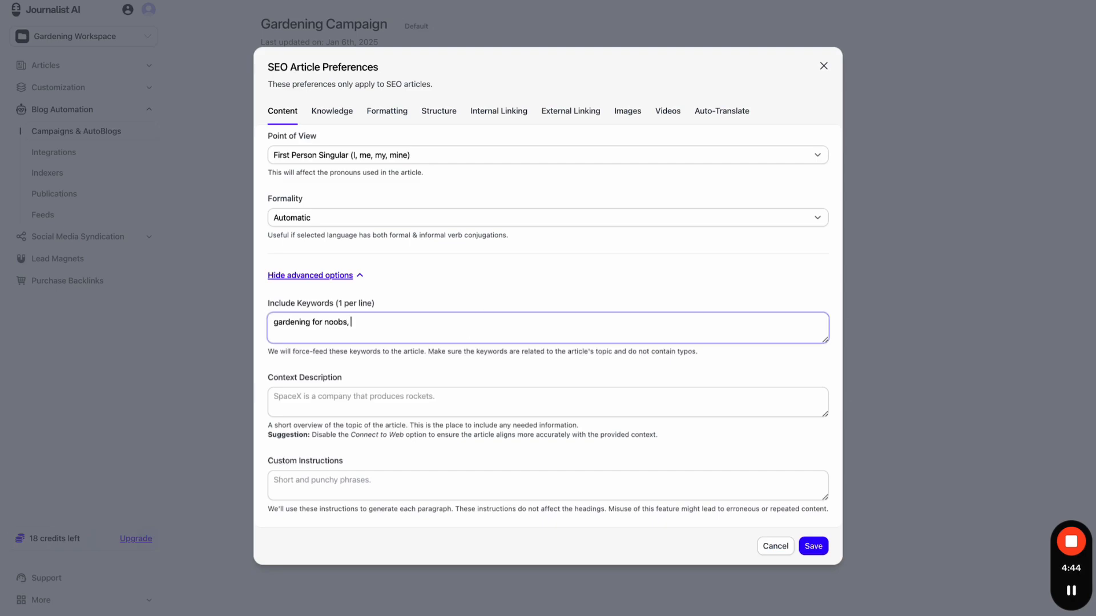
pyautogui.write('gardeinnning kit 30000')
pyautogui.press('BackSpace')
pyautogui.click(510, 304)
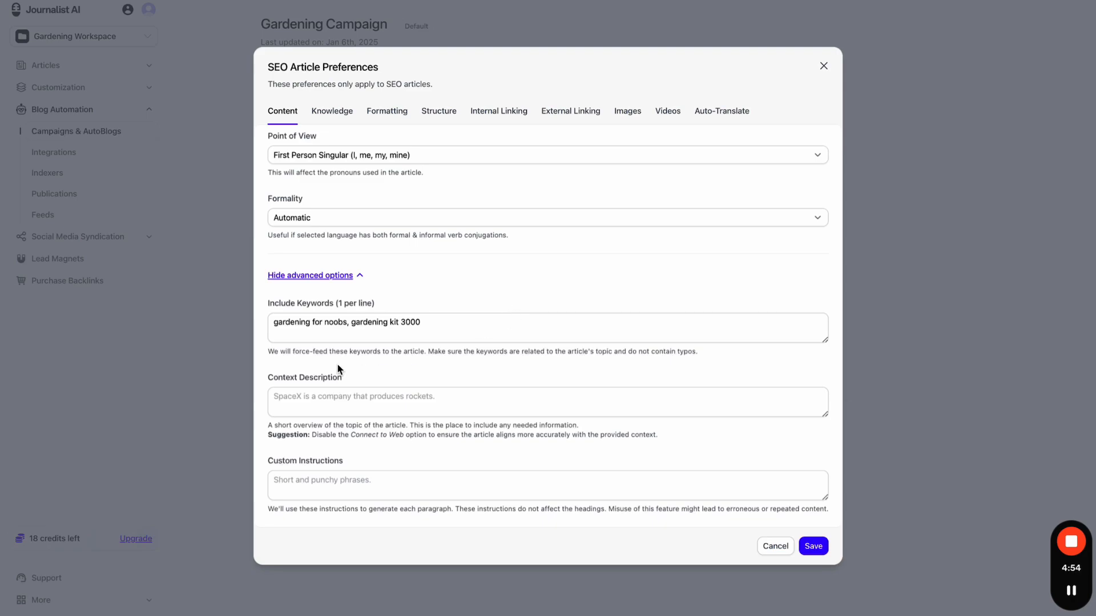
pyautogui.moveTo(301, 351); pyautogui.dragTo(701, 354)
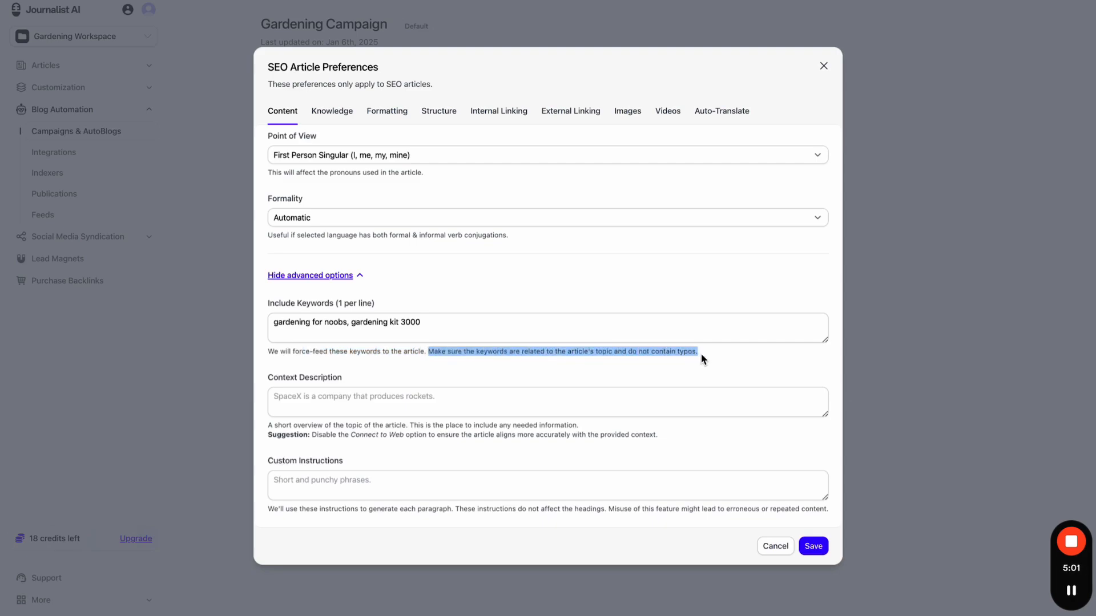
pyautogui.click(673, 334)
pyautogui.hotkey('ctrl', 'a')
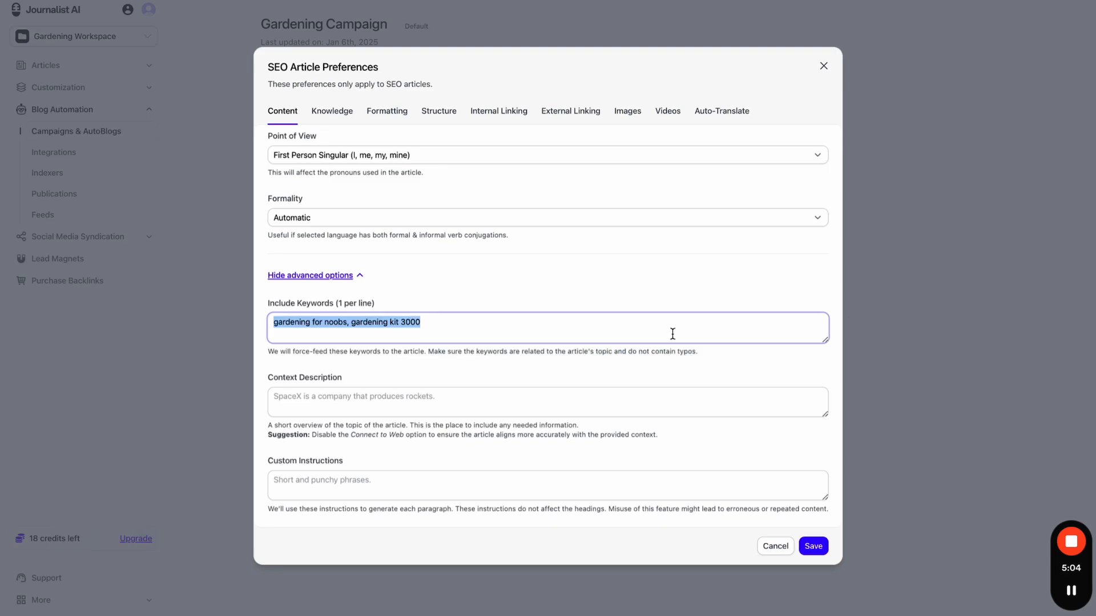
pyautogui.click(482, 311)
pyautogui.click(420, 322)
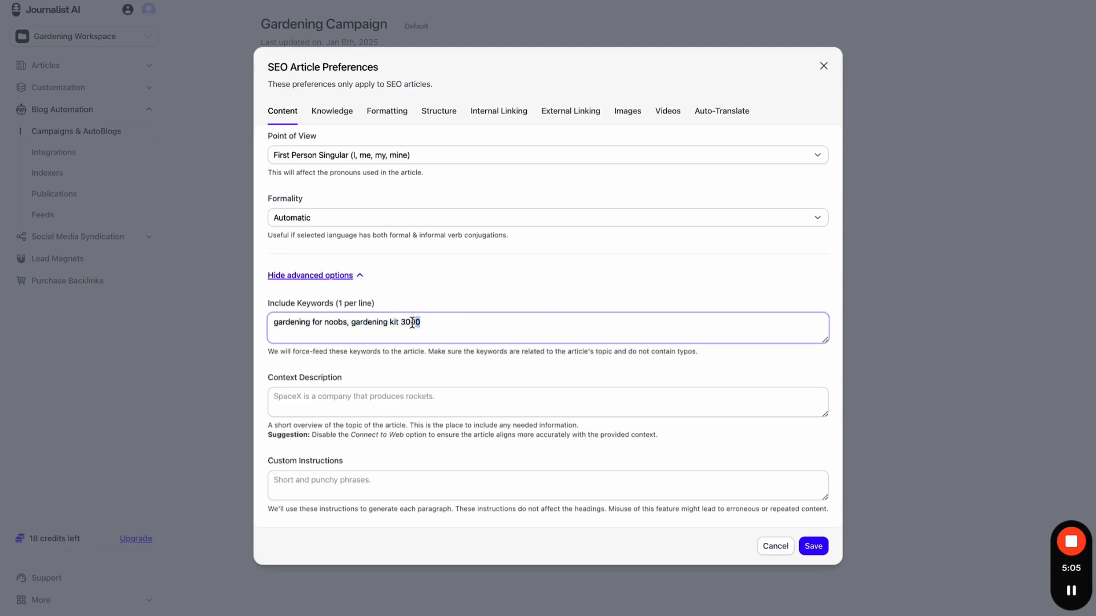
pyautogui.keyDown('shift'); pyautogui.click(351, 324); pyautogui.keyUp('shift')
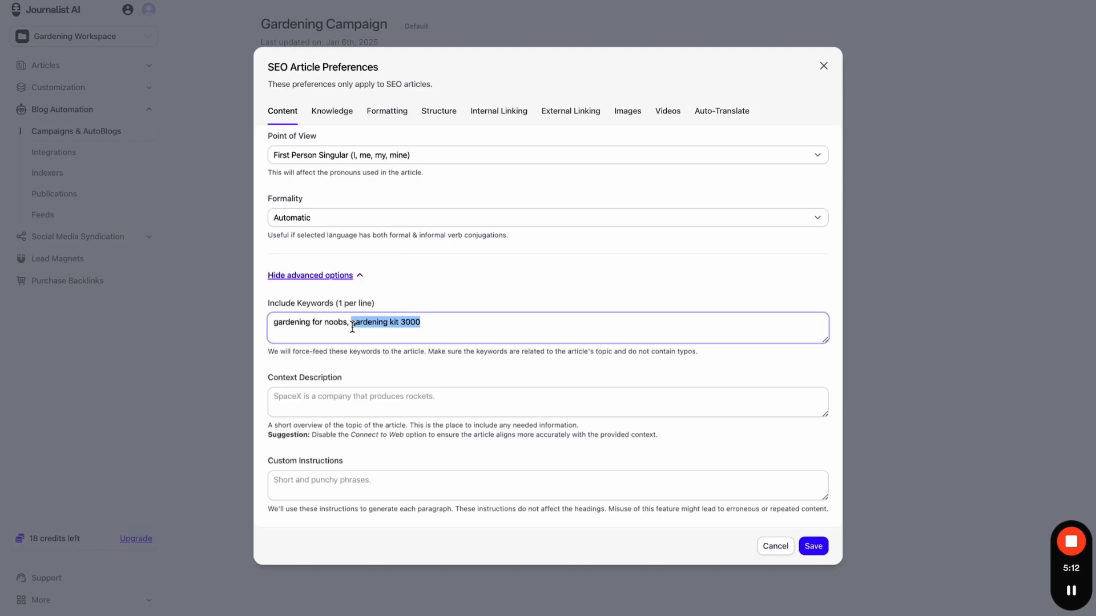
pyautogui.press('super+a')
pyautogui.press('BackSpace')
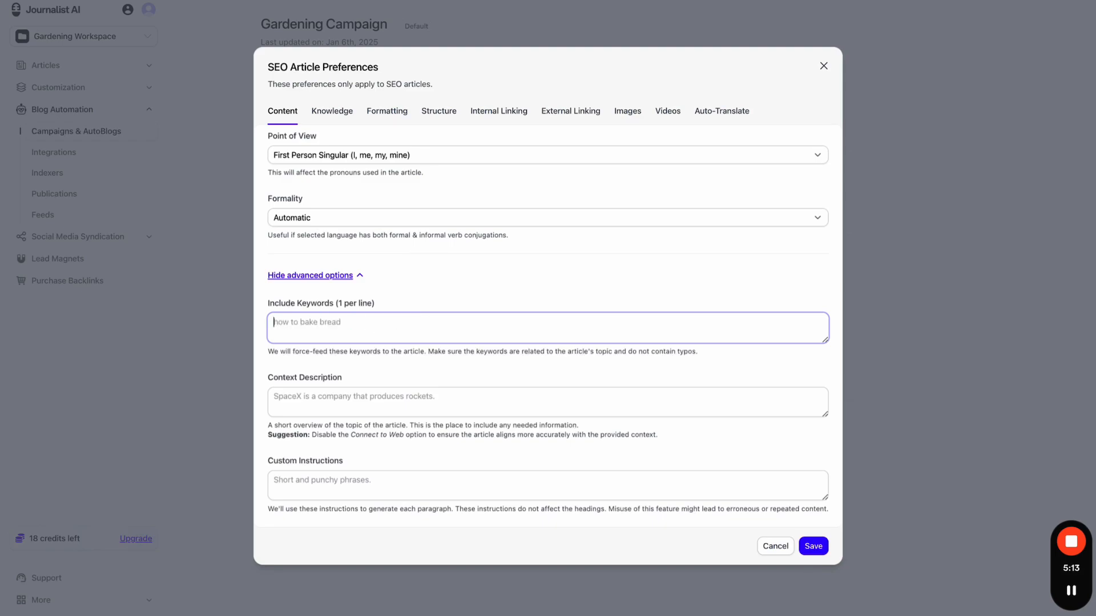
pyautogui.click(374, 358)
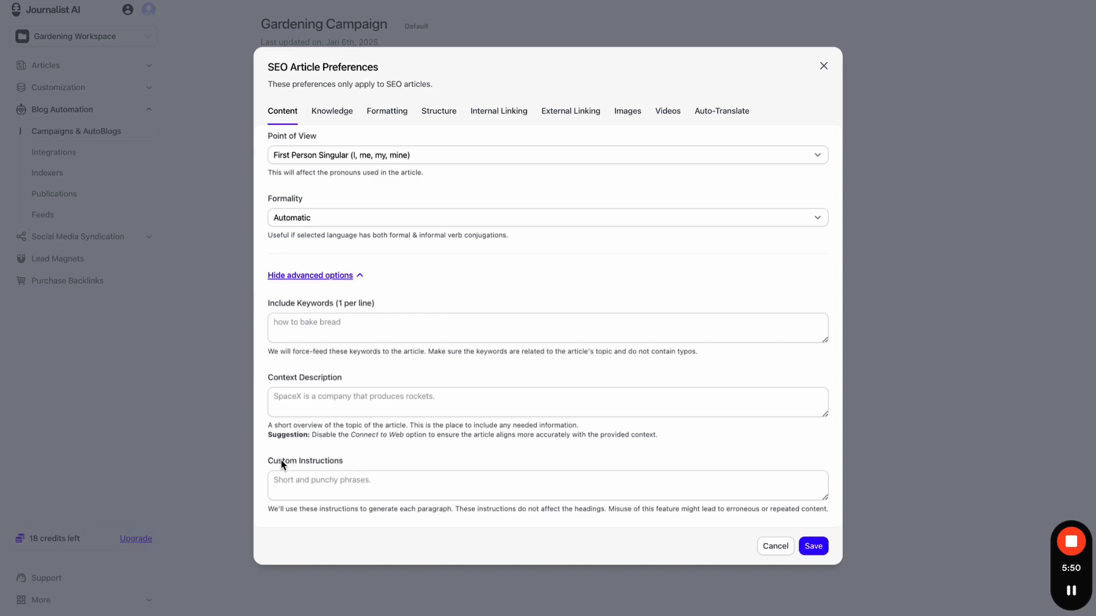
pyautogui.moveTo(280, 461); pyautogui.dragTo(324, 463)
pyautogui.click(323, 515)
# - Turn on the annotation tool and close the SEO preferences dialog with Esc
pyautogui.click(874, 0)
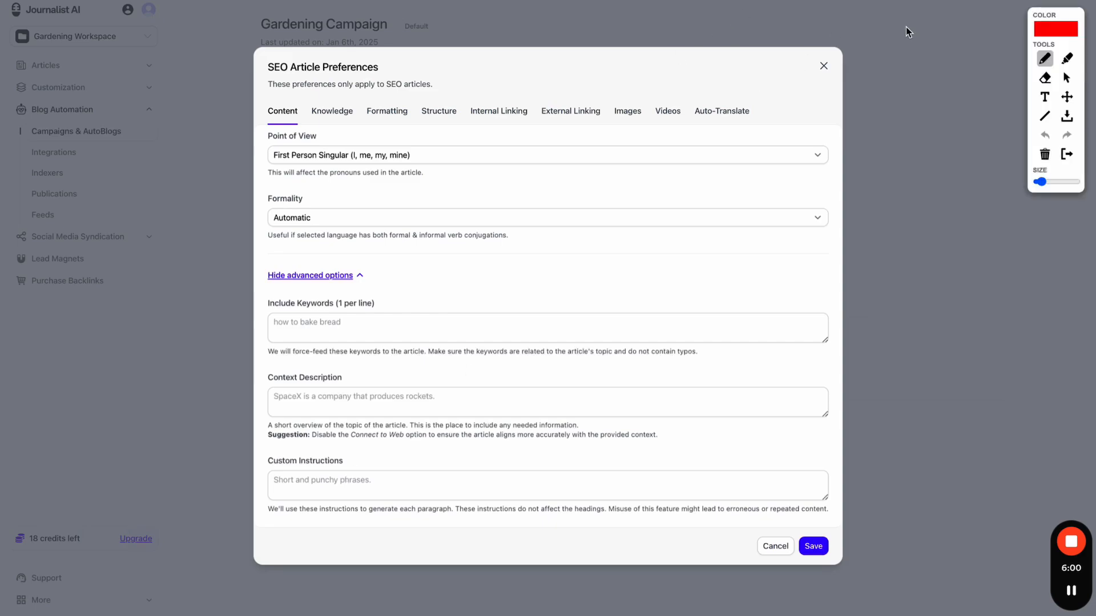
pyautogui.tripleClick(683, 73)
pyautogui.press('Escape')
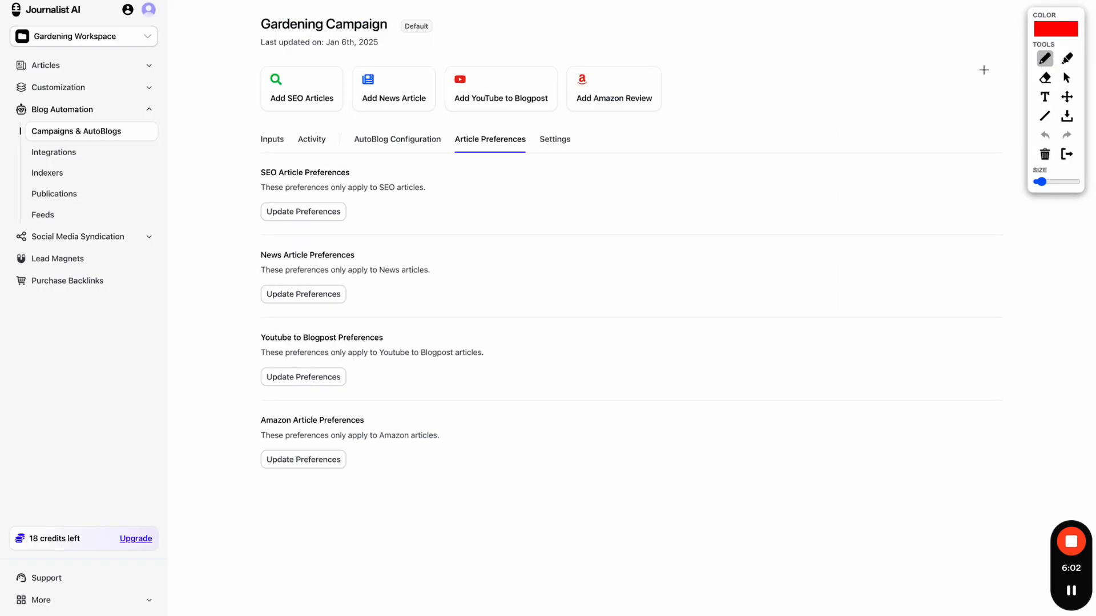
# - Sketch red lines and circles beside the SEO and News preference sections
pyautogui.moveTo(722, 165); pyautogui.dragTo(851, 164)
pyautogui.moveTo(761, 184)
pyautogui.mouseDown()
pyautogui.moveTo(863, 184)
pyautogui.moveTo(851, 189)
pyautogui.mouseUp()
pyautogui.moveTo(787, 199)
pyautogui.mouseDown()
pyautogui.moveTo(874, 199)
pyautogui.moveTo(852, 205)
pyautogui.mouseUp()
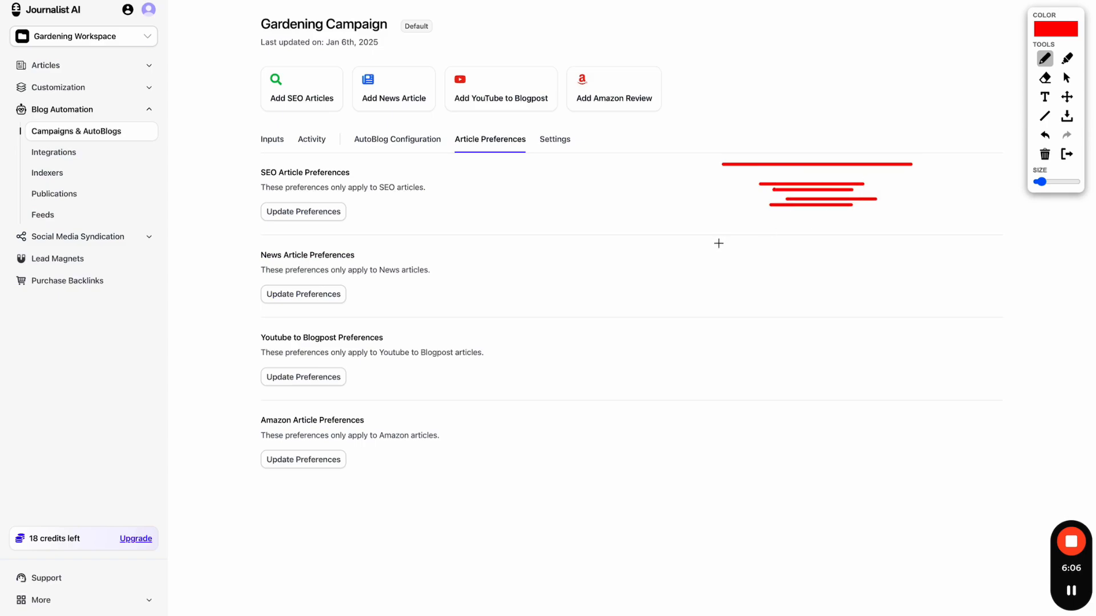
pyautogui.moveTo(718, 242); pyautogui.dragTo(969, 242)
pyautogui.moveTo(776, 274)
pyautogui.mouseDown()
pyautogui.moveTo(896, 280)
pyautogui.moveTo(857, 291)
pyautogui.moveTo(876, 291)
pyautogui.mouseUp()
pyautogui.moveTo(815, 173)
pyautogui.mouseDown()
pyautogui.moveTo(743, 194)
pyautogui.moveTo(857, 197)
pyautogui.moveTo(827, 183)
pyautogui.mouseUp()
pyautogui.moveTo(817, 256)
pyautogui.mouseDown()
pyautogui.moveTo(829, 329)
pyautogui.moveTo(915, 248)
pyautogui.mouseUp()
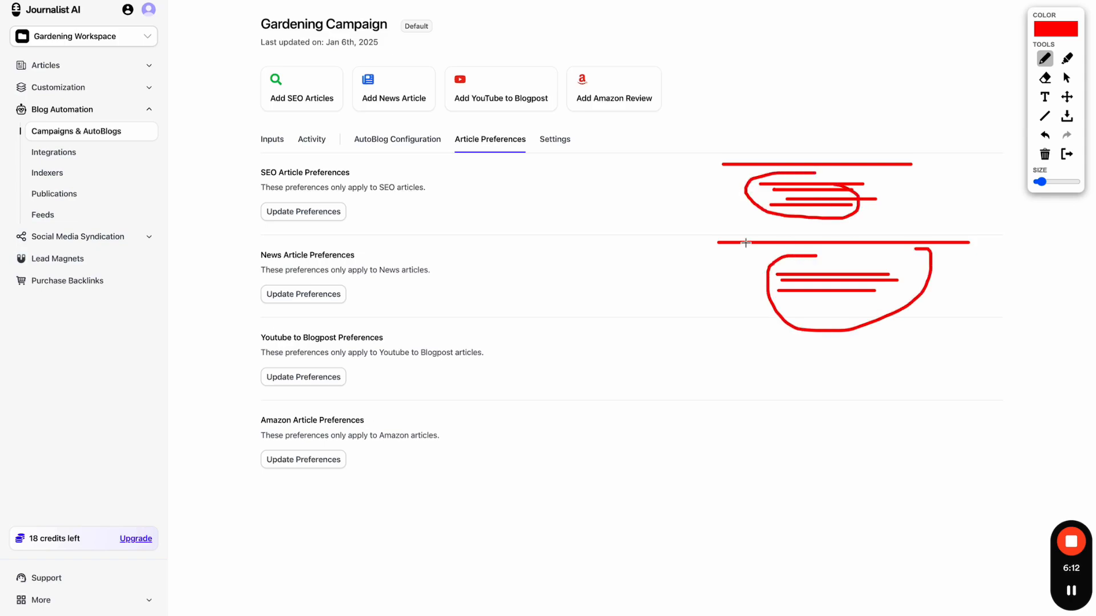
pyautogui.click(699, 240)
pyautogui.click(701, 169)
# - Reopen SEO preferences, expand advanced options, and type a beginner-gardening custom instruction
pyautogui.click(1065, 154)
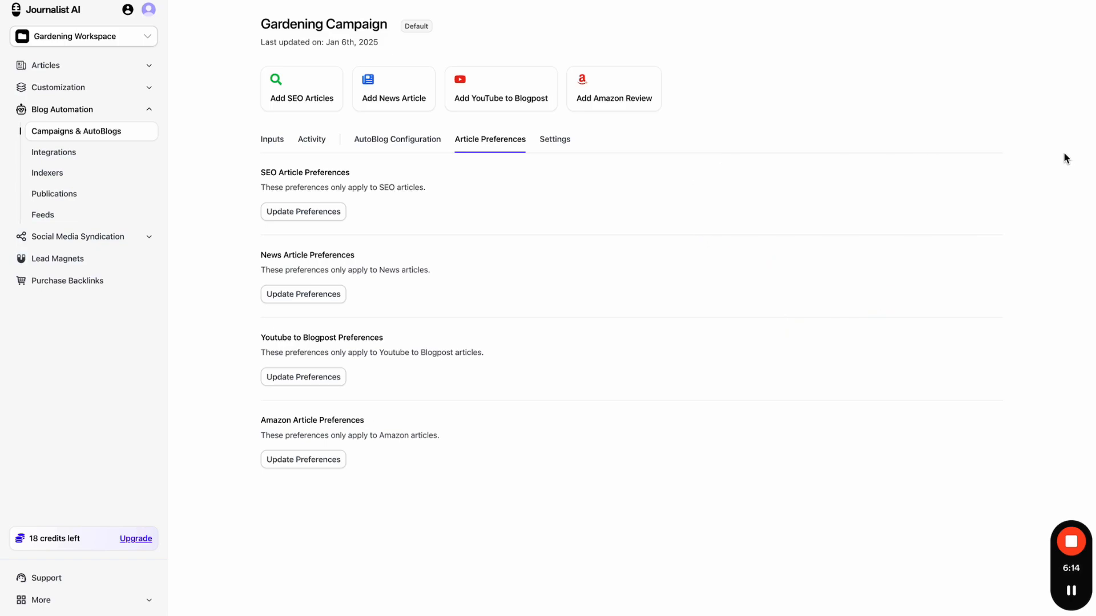
pyautogui.click(323, 213)
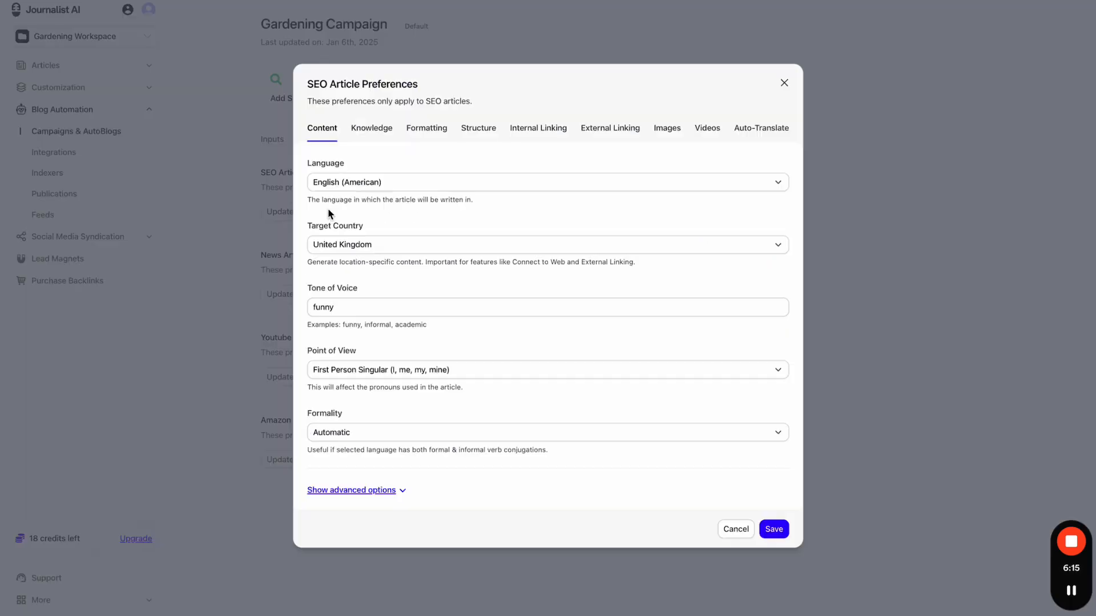
pyautogui.click(370, 491)
pyautogui.scroll(-3, 410, 405)
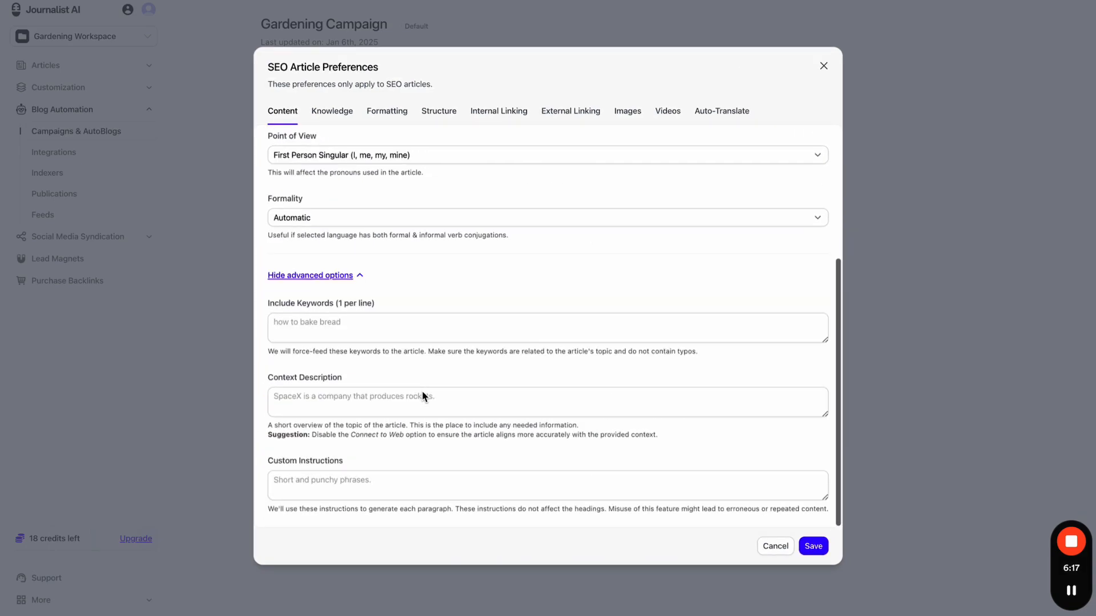
pyautogui.click(393, 478)
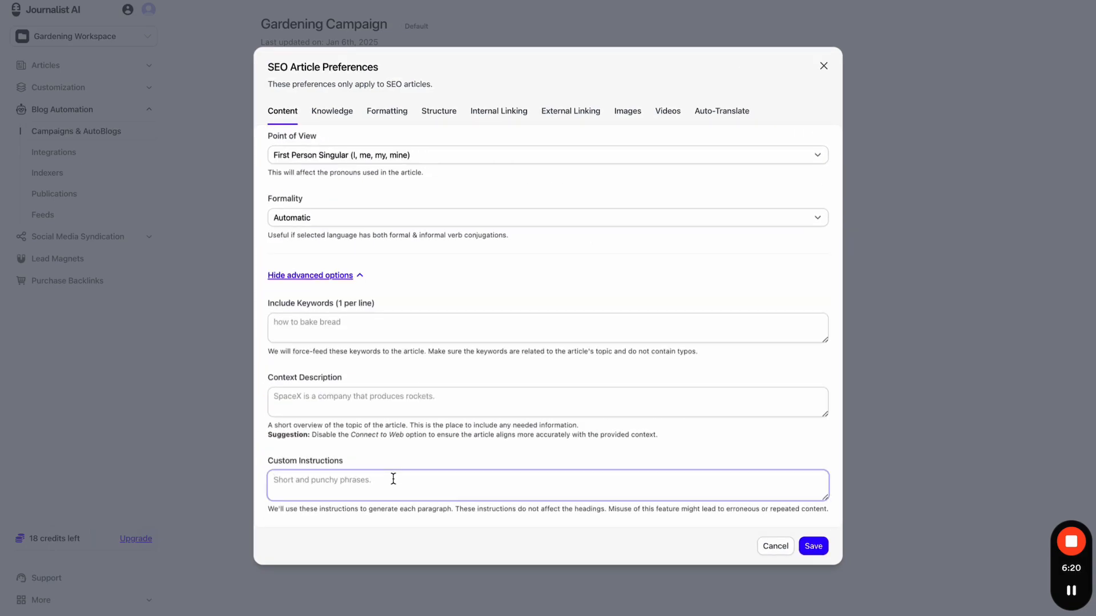
pyautogui.write('this content is geared toward')
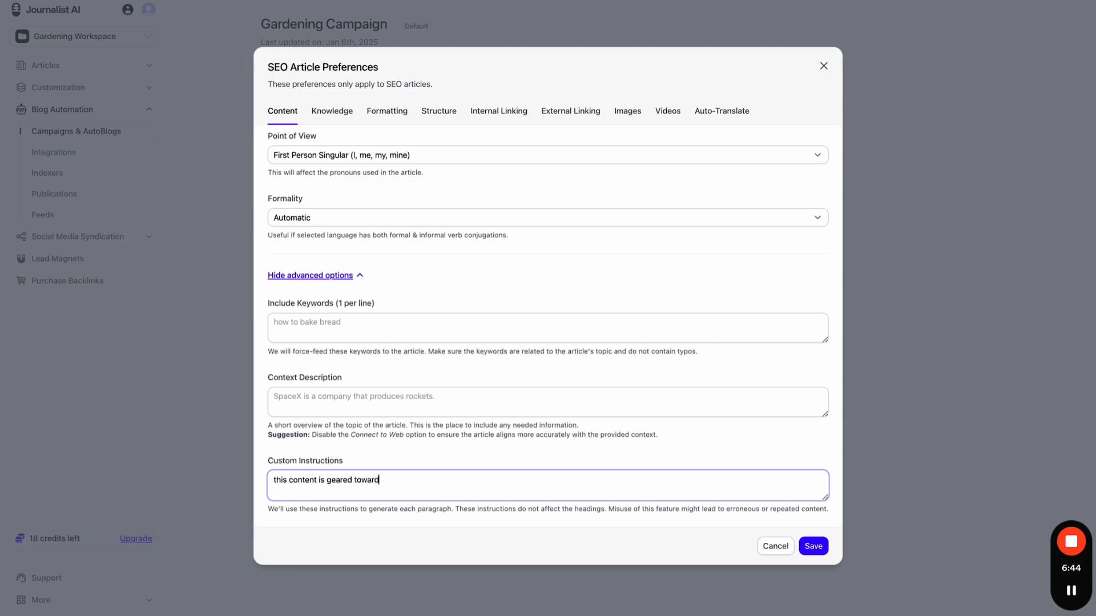
pyautogui.write('s being informative to beginners in ')
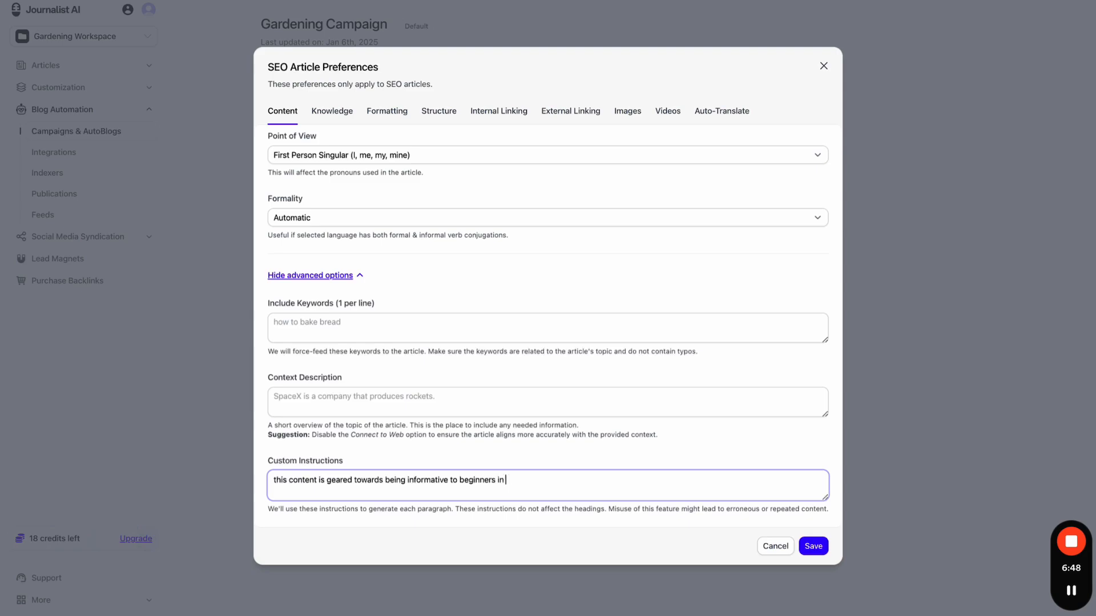
pyautogui.write('the gardening space, make sure you app')
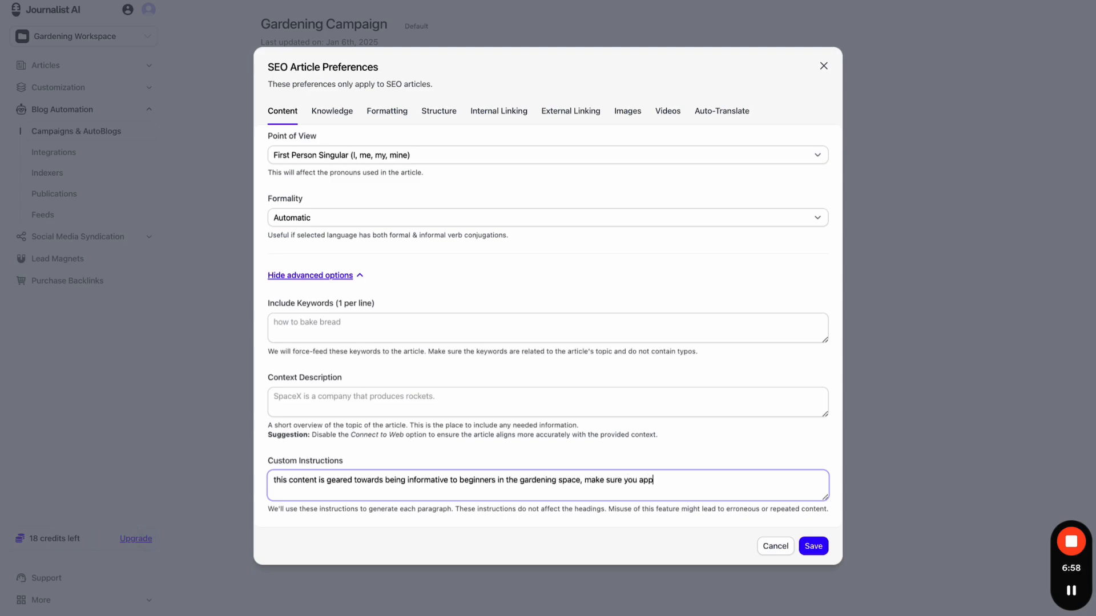
pyautogui.write('eal to women over 40, ......')
# - Replace it with a review-article instruction, then with 'this is a case study article'
pyautogui.hotkey('ctrl', 'a')
pyautogui.press('BackSpace')
pyautogui.write('this is su')
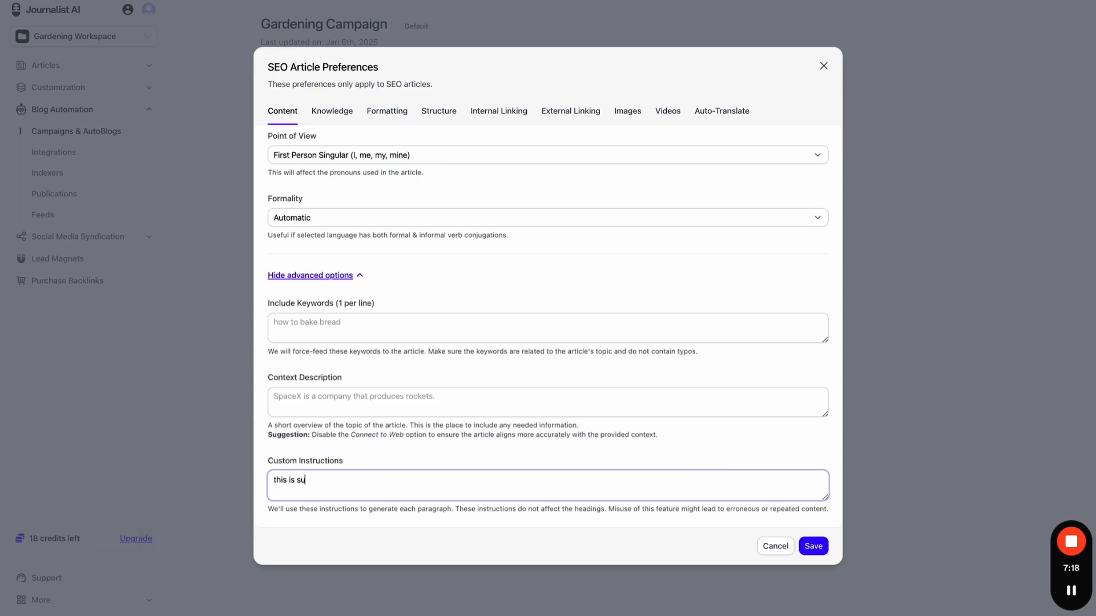
pyautogui.write('op')
pyautogui.press('BackSpace')
pyautogui.press('BackSpace')
pyautogui.write('a review article')
pyautogui.hotkey('ctrl', 'a')
pyautogui.write('this is a case study article')
# - Clear the custom instructions, leaving the field empty, and highlight the per-paragraph helper text
pyautogui.hotkey('ctrl', 'a')
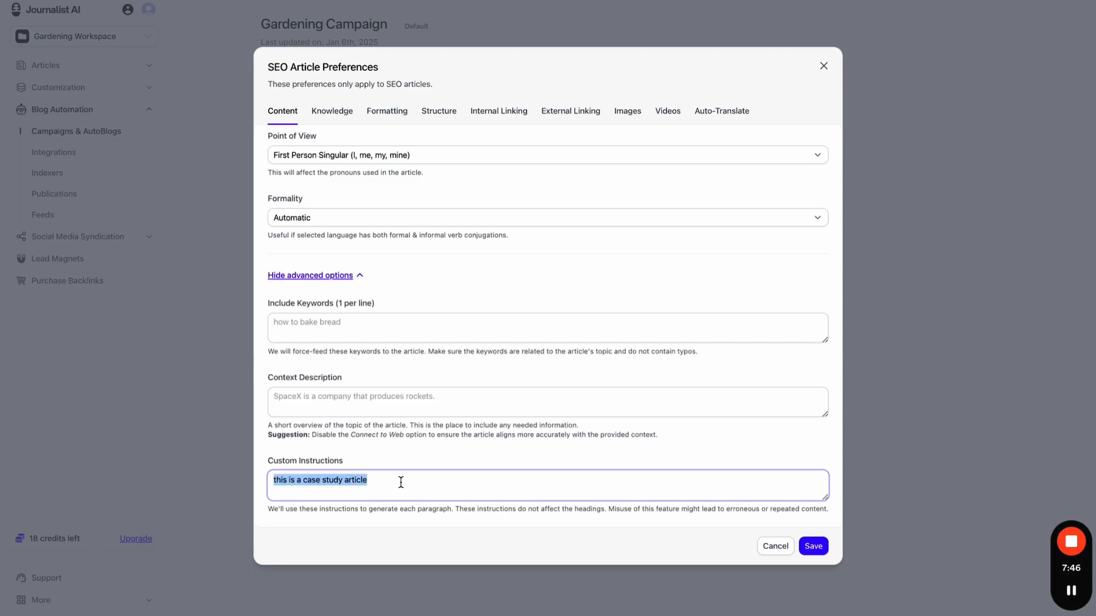
pyautogui.press('BackSpace')
pyautogui.hotkey('ctrl', 'z')
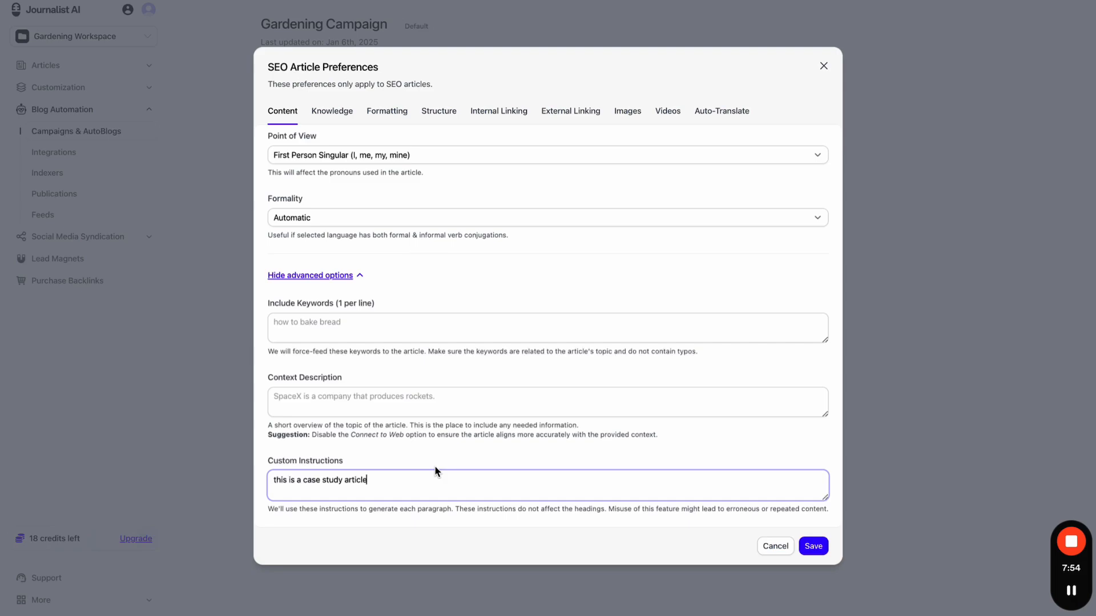
pyautogui.hotkey('ctrl', 'a')
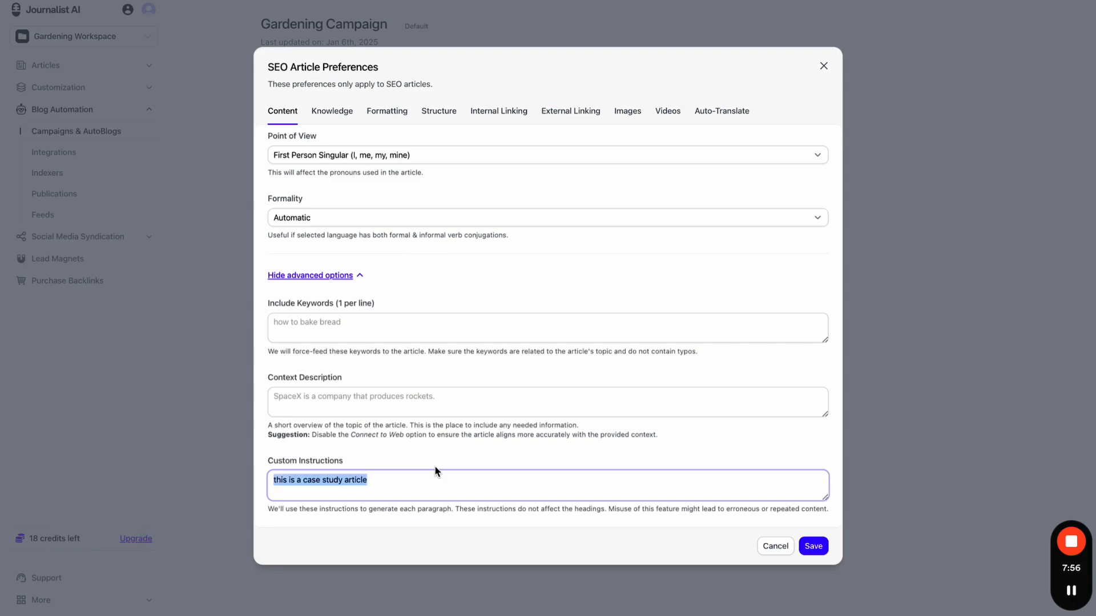
pyautogui.press('BackSpace')
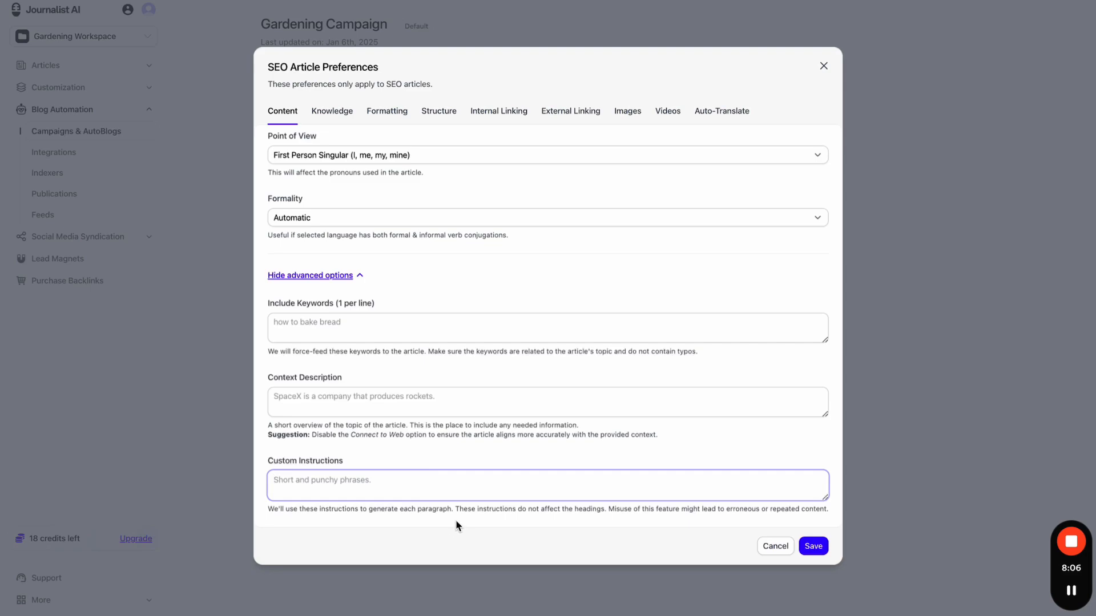
pyautogui.moveTo(451, 509); pyautogui.dragTo(399, 509)
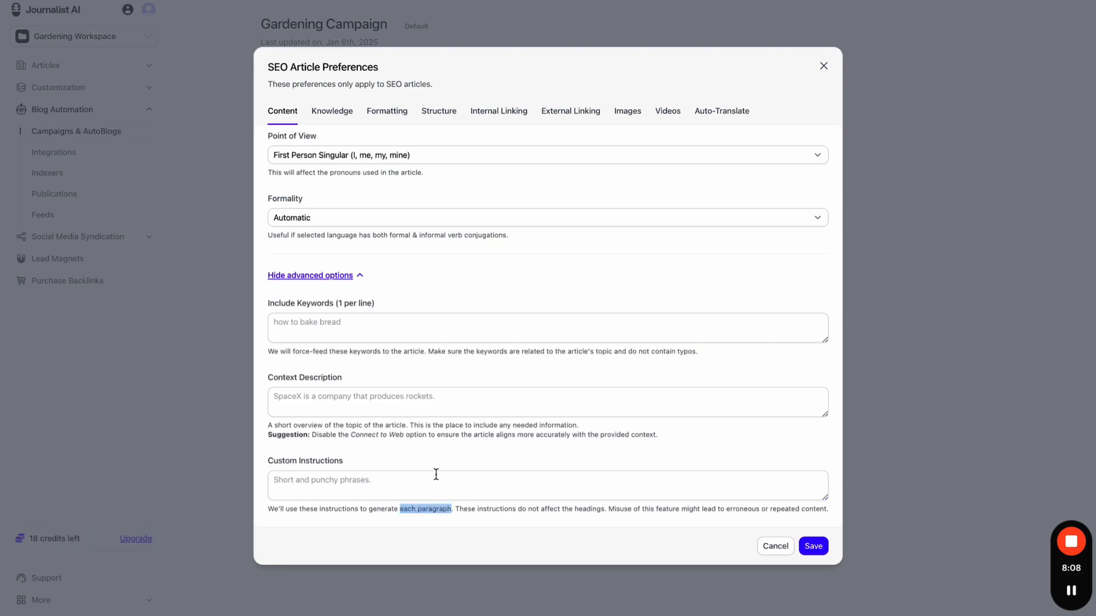
pyautogui.click(462, 456)
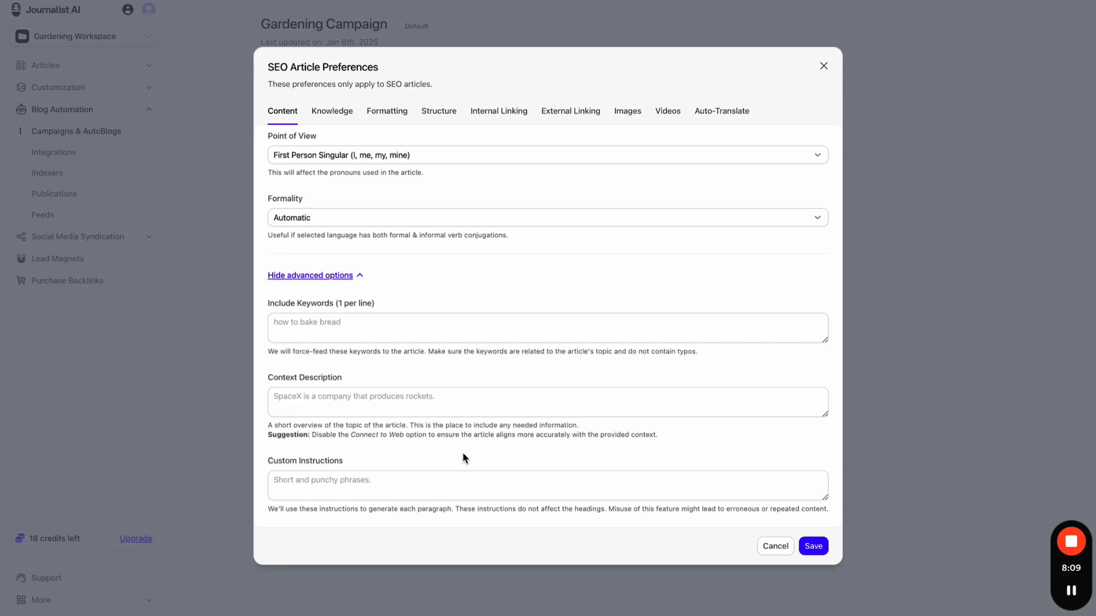
# - On the Knowledge tab, toggle Connect to Web off and on, leaving the knowledge base unselected
pyautogui.click(331, 111)
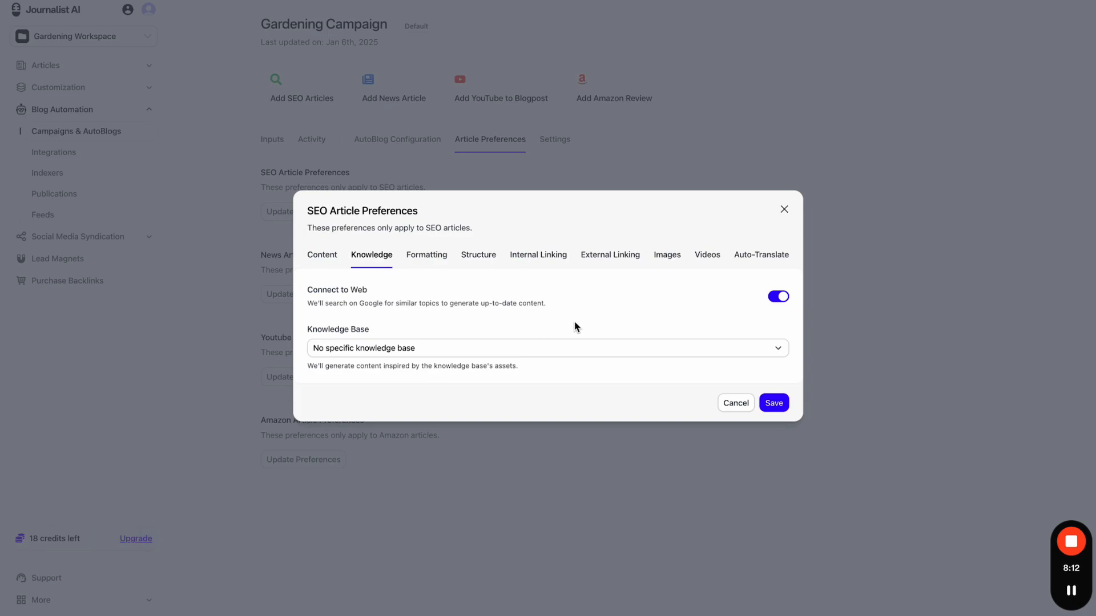
pyautogui.click(781, 301)
pyautogui.click(783, 302)
pyautogui.click(530, 347)
pyautogui.click(537, 340)
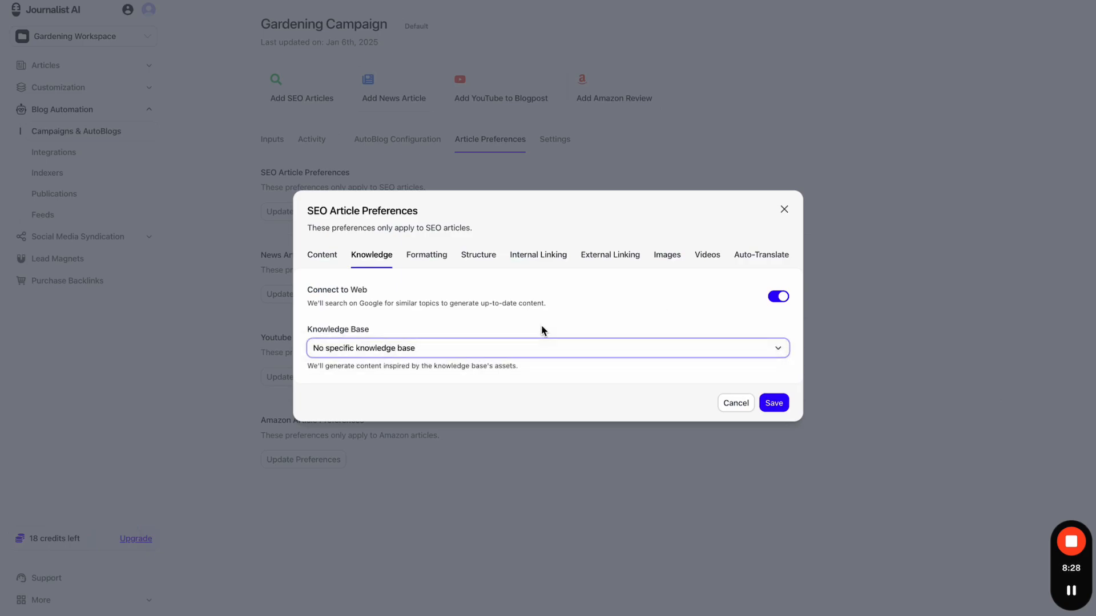
# - Close the SEO dialog, then circle Journalist AI in red with an arrow, undoing stray marks
pyautogui.click(810, 1)
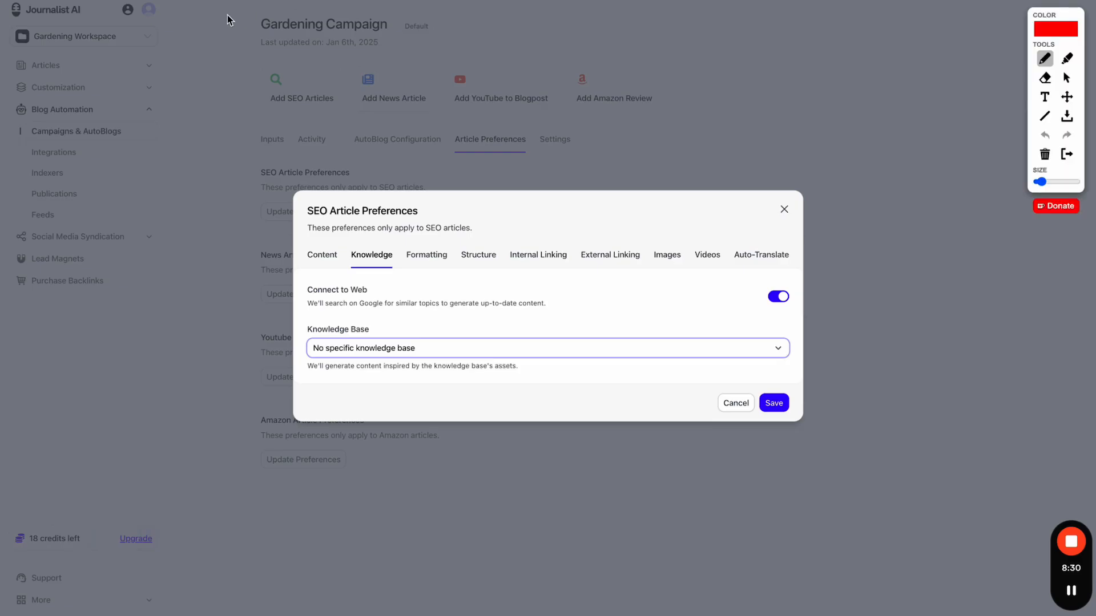
pyautogui.press('Escape')
pyautogui.moveTo(13, 26)
pyautogui.mouseDown()
pyautogui.moveTo(112, 15)
pyautogui.moveTo(24, 2)
pyautogui.moveTo(10, 22)
pyautogui.mouseUp()
pyautogui.moveTo(96, 26)
pyautogui.mouseDown()
pyautogui.moveTo(135, 63)
pyautogui.moveTo(464, 209)
pyautogui.moveTo(563, 195)
pyautogui.mouseUp()
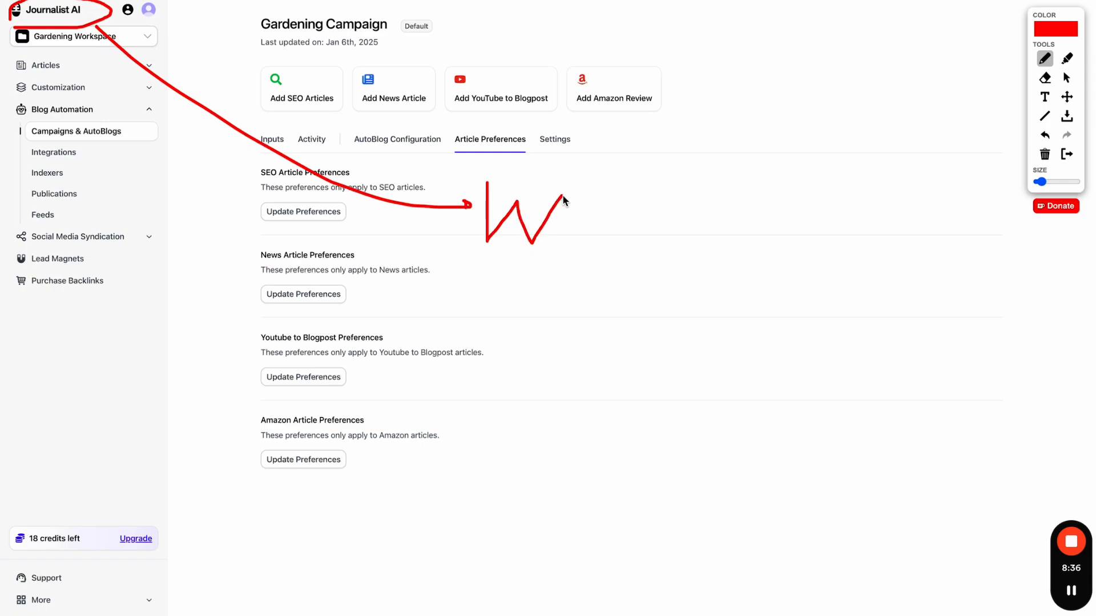
pyautogui.click(571, 169)
pyautogui.click(1045, 136)
pyautogui.click(1045, 136)
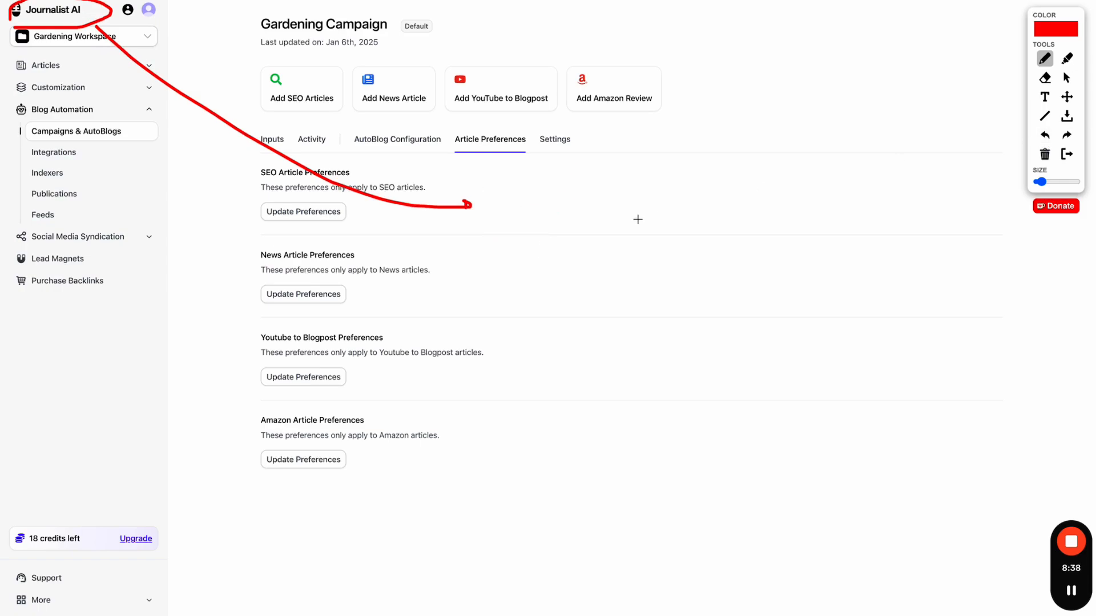
# - Sketch a B with branches labelled Y, W, r/n, T and P
pyautogui.moveTo(491, 228)
pyautogui.mouseDown()
pyautogui.moveTo(503, 201)
pyautogui.moveTo(508, 219)
pyautogui.moveTo(495, 223)
pyautogui.mouseUp()
pyautogui.moveTo(537, 194); pyautogui.dragTo(729, 111)
pyautogui.moveTo(545, 201); pyautogui.dragTo(742, 201)
pyautogui.moveTo(543, 220); pyautogui.dragTo(717, 329)
pyautogui.moveTo(542, 256); pyautogui.dragTo(657, 422)
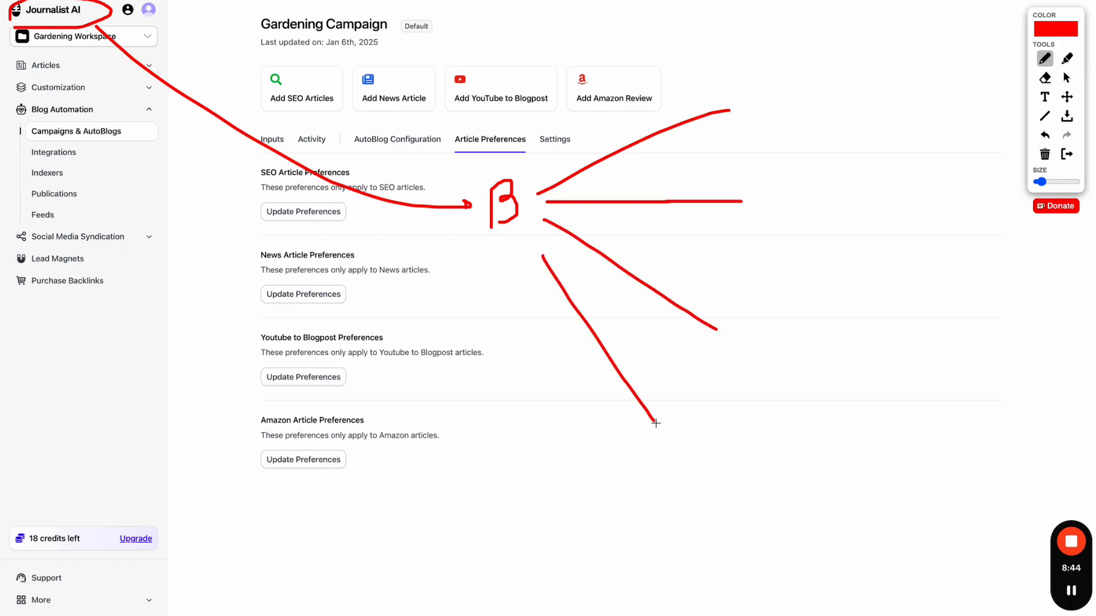
pyautogui.moveTo(758, 85); pyautogui.dragTo(767, 105)
pyautogui.moveTo(766, 177)
pyautogui.mouseDown()
pyautogui.moveTo(798, 206)
pyautogui.moveTo(826, 170)
pyautogui.mouseUp()
pyautogui.moveTo(763, 304)
pyautogui.mouseDown()
pyautogui.moveTo(780, 305)
pyautogui.moveTo(796, 331)
pyautogui.moveTo(828, 328)
pyautogui.mouseUp()
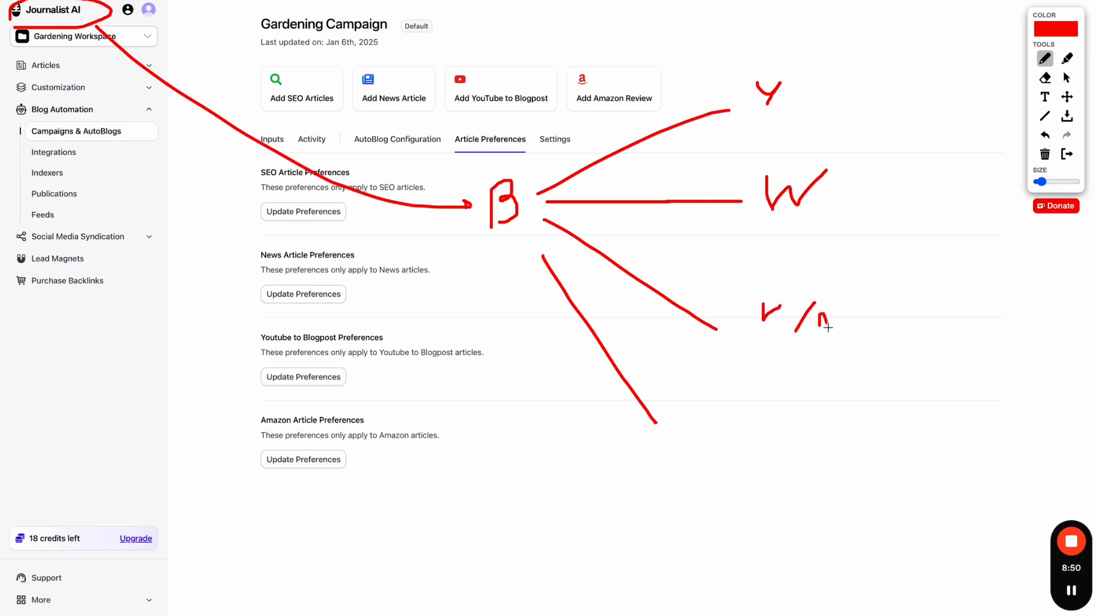
pyautogui.moveTo(680, 408)
pyautogui.mouseDown()
pyautogui.moveTo(742, 408)
pyautogui.moveTo(706, 451)
pyautogui.mouseUp()
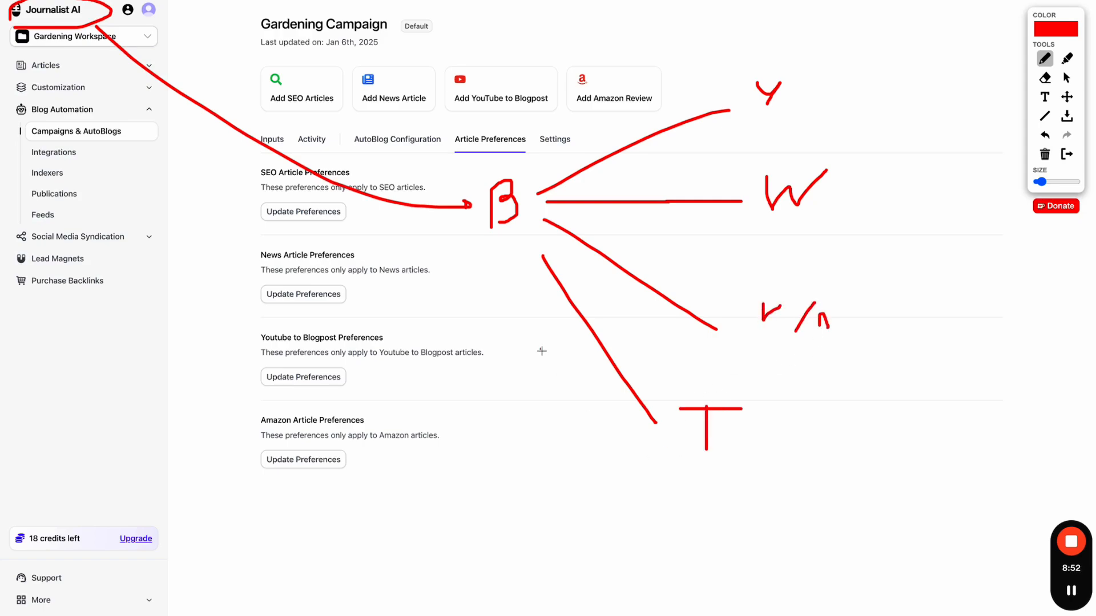
pyautogui.moveTo(540, 349)
pyautogui.mouseDown()
pyautogui.moveTo(736, 565)
pyautogui.moveTo(767, 562)
pyautogui.mouseUp()
pyautogui.moveTo(646, 559); pyautogui.dragTo(706, 606)
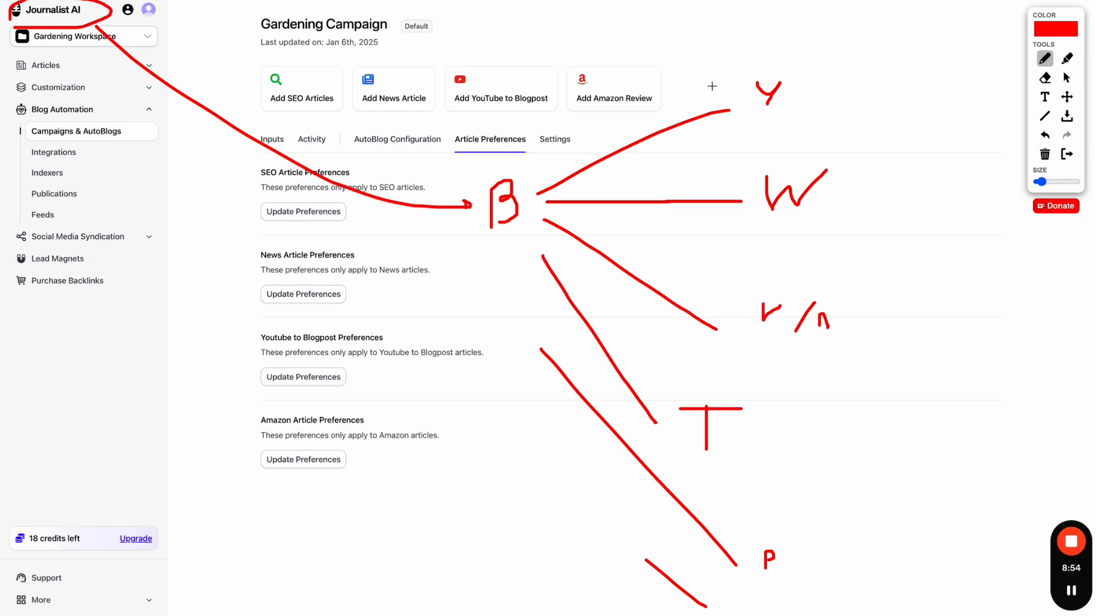
# - Outline the branch labels, link the B to the logo, then clear all annotations
pyautogui.moveTo(718, 61); pyautogui.dragTo(714, 273)
pyautogui.moveTo(707, 310)
pyautogui.mouseDown()
pyautogui.moveTo(754, 601)
pyautogui.moveTo(833, 66)
pyautogui.moveTo(742, 51)
pyautogui.mouseUp()
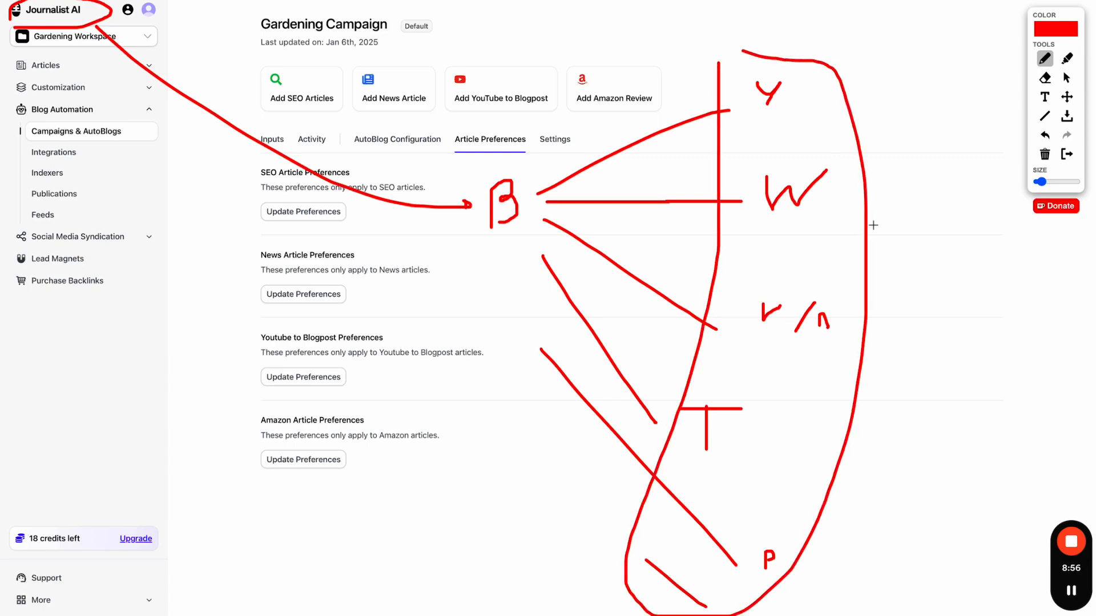
pyautogui.moveTo(893, 297)
pyautogui.mouseDown()
pyautogui.moveTo(893, 232)
pyautogui.moveTo(918, 282)
pyautogui.moveTo(911, 271)
pyautogui.mouseUp()
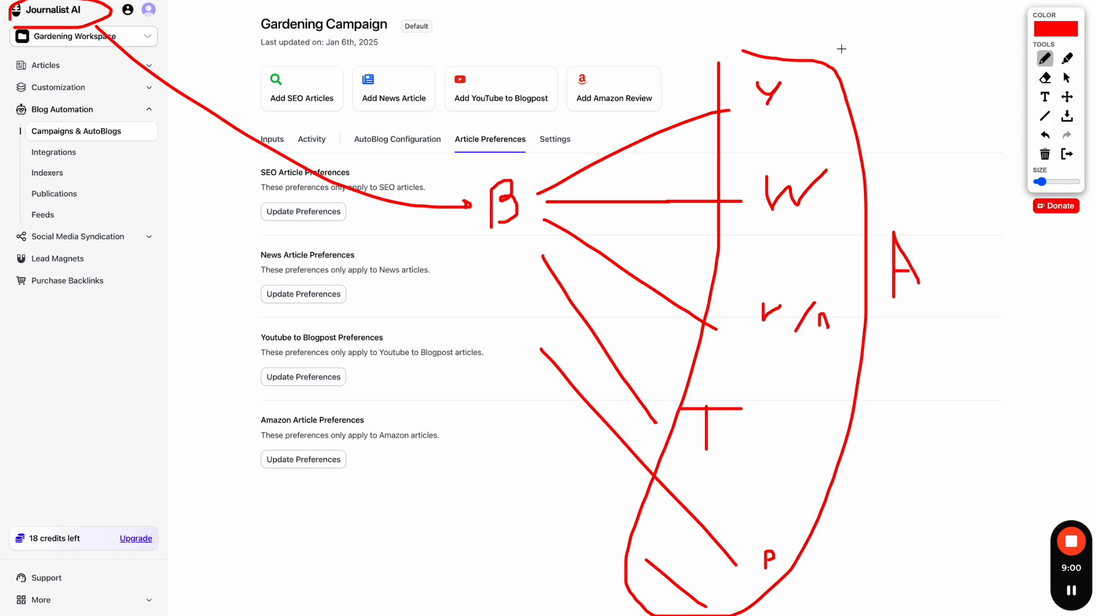
pyautogui.moveTo(843, 48)
pyautogui.mouseDown()
pyautogui.moveTo(776, 28)
pyautogui.moveTo(674, 250)
pyautogui.moveTo(614, 602)
pyautogui.moveTo(837, 350)
pyautogui.moveTo(799, 50)
pyautogui.mouseUp()
pyautogui.moveTo(483, 191); pyautogui.dragTo(70, 29)
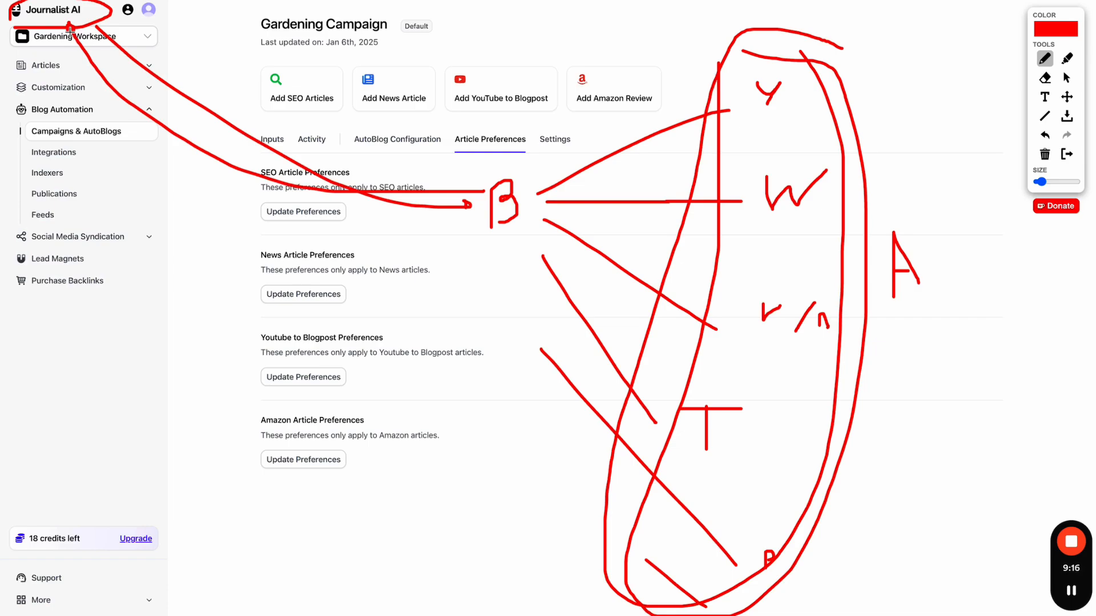
pyautogui.click(1066, 155)
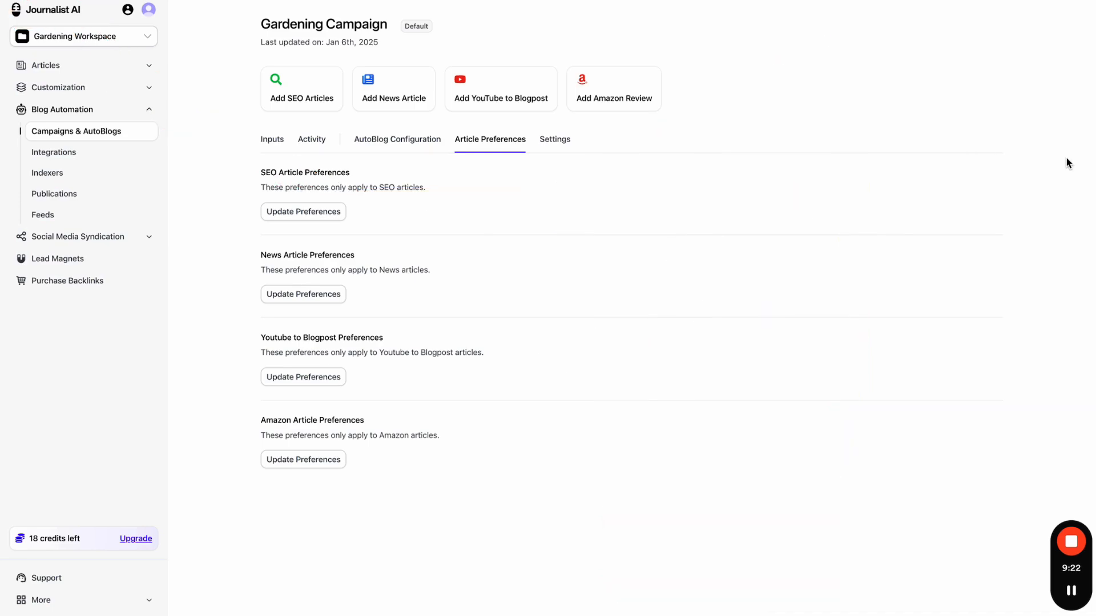
# - Reopen the SEO preferences and review the Knowledge tab's knowledge base choices unchanged
pyautogui.click(288, 211)
pyautogui.click(372, 129)
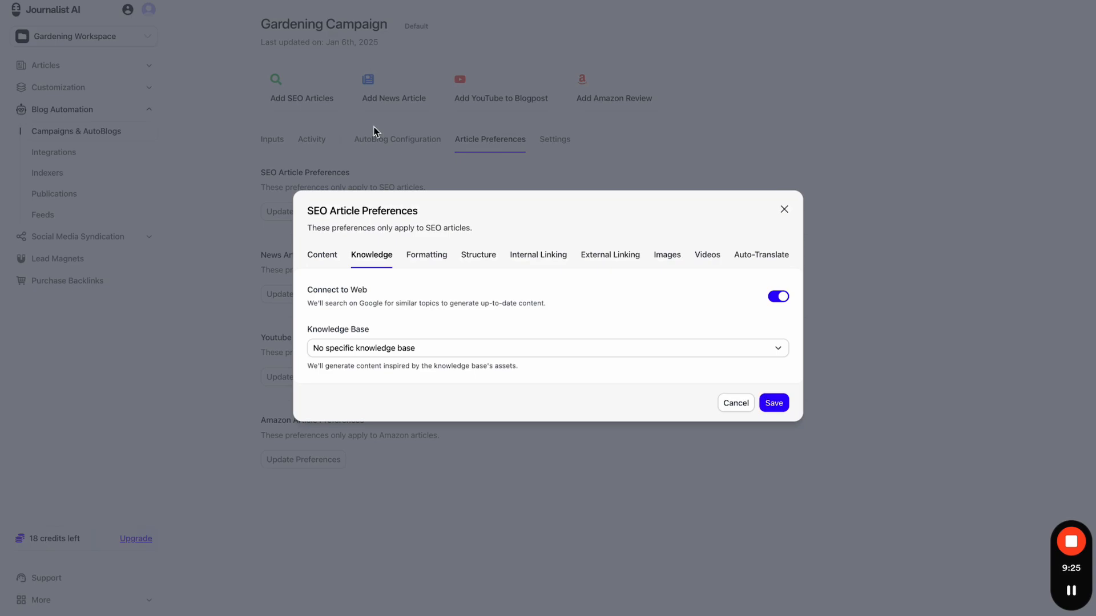
pyautogui.click(398, 354)
pyautogui.click(498, 355)
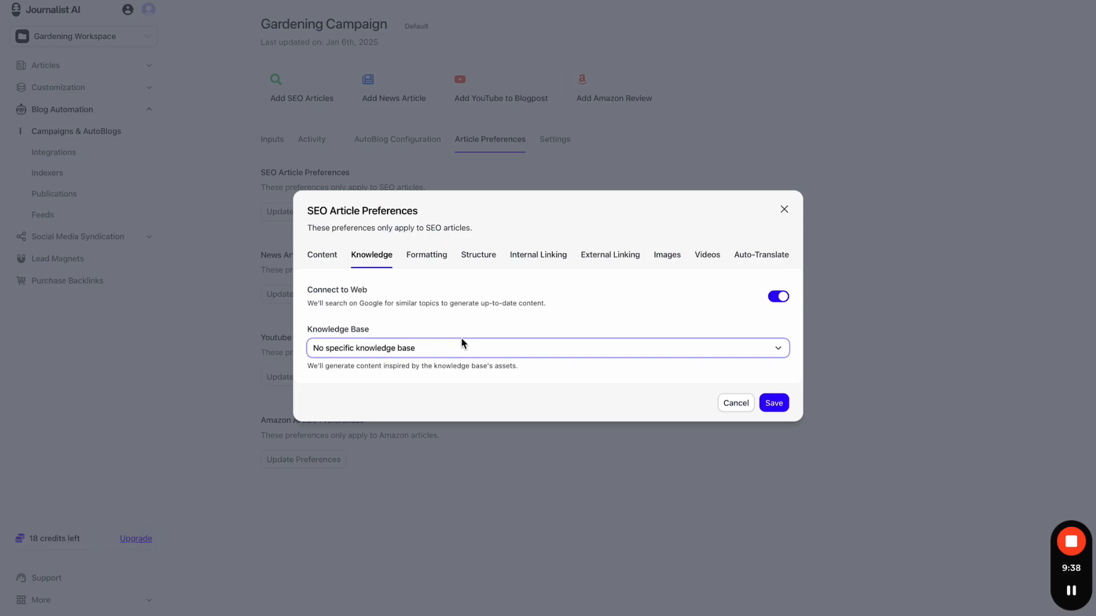
# - Check the Formatting heading letter case options, then view Structure and select the Call-To-Action label
pyautogui.click(431, 255)
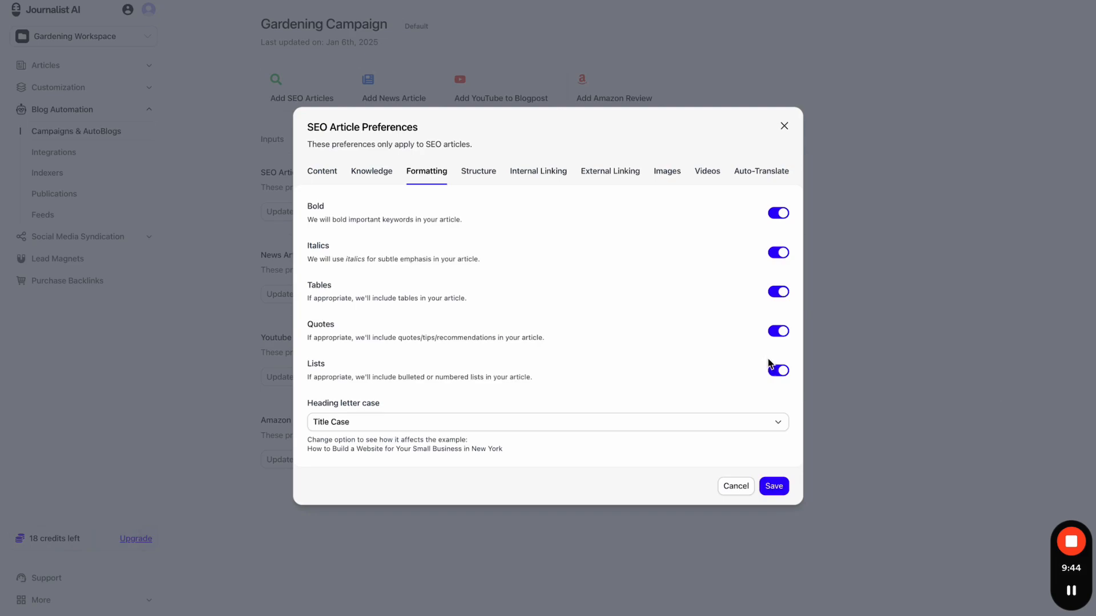
pyautogui.click(599, 420)
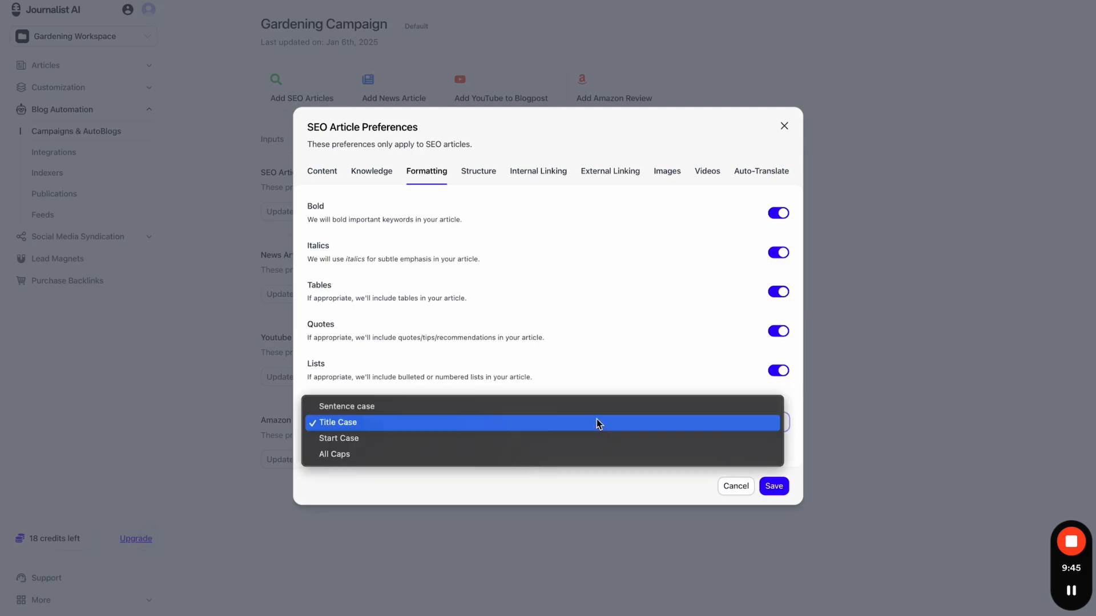
pyautogui.click(599, 384)
pyautogui.click(386, 165)
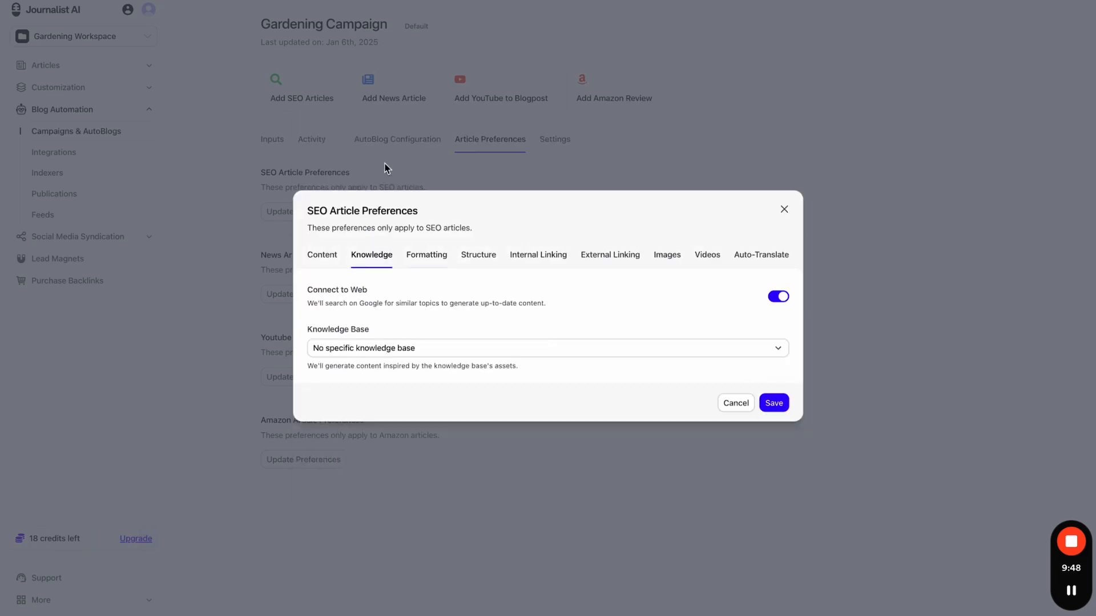
pyautogui.click(423, 257)
pyautogui.click(484, 178)
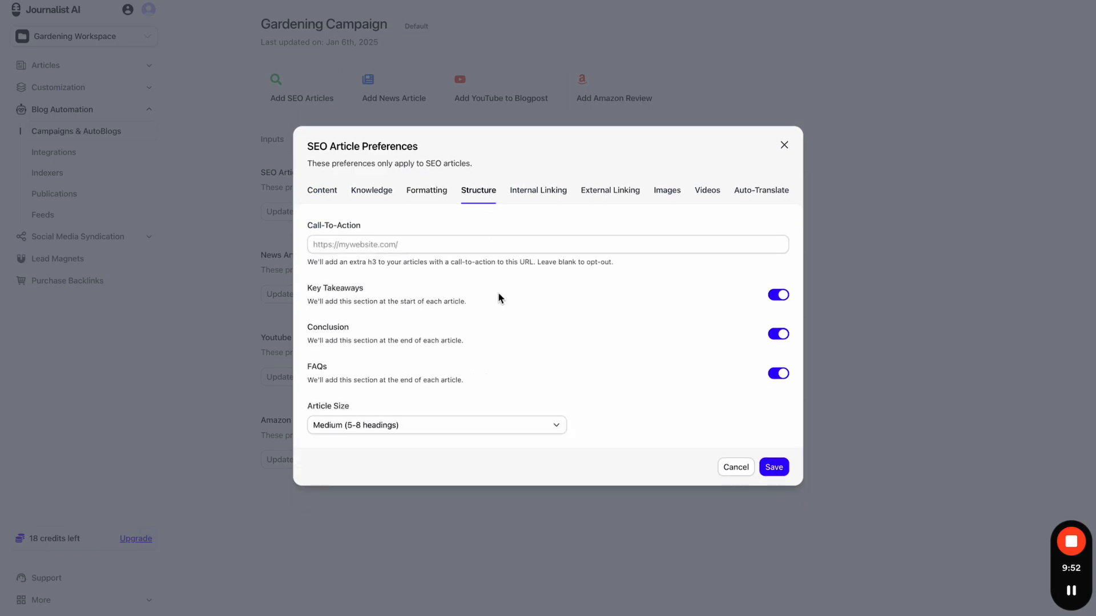
pyautogui.moveTo(308, 226); pyautogui.dragTo(365, 229)
pyautogui.click(415, 229)
pyautogui.click(901, 41)
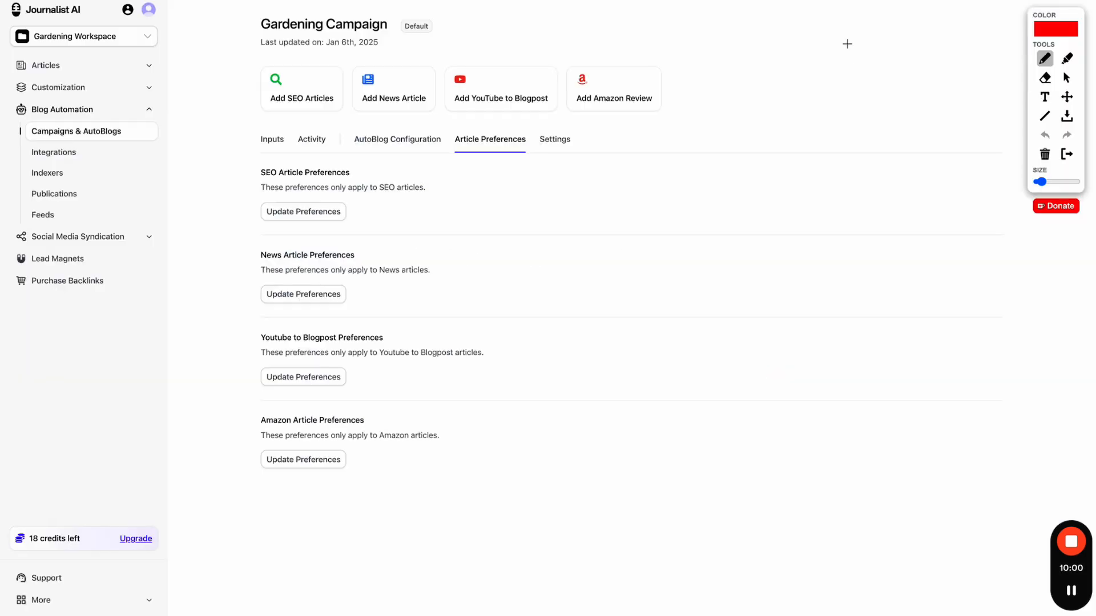
pyautogui.moveTo(820, 94)
pyautogui.mouseDown()
pyautogui.moveTo(820, 248)
pyautogui.moveTo(1009, 324)
pyautogui.moveTo(873, 76)
pyautogui.moveTo(832, 81)
pyautogui.mouseUp()
pyautogui.moveTo(852, 45); pyautogui.dragTo(893, 30)
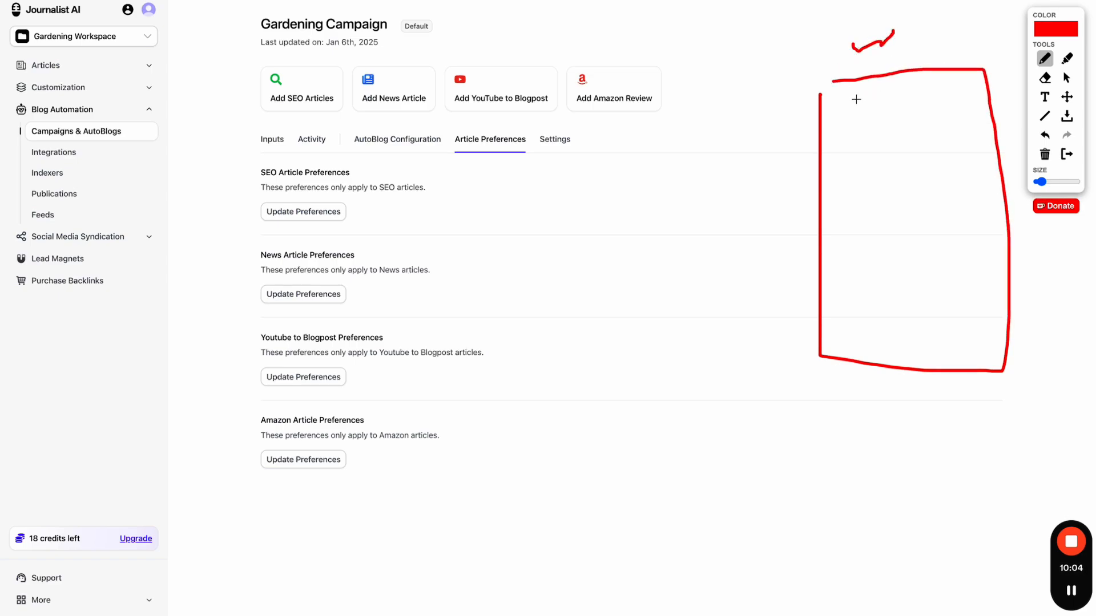
pyautogui.moveTo(831, 235)
pyautogui.mouseDown()
pyautogui.moveTo(898, 249)
pyautogui.moveTo(840, 234)
pyautogui.moveTo(871, 267)
pyautogui.mouseUp()
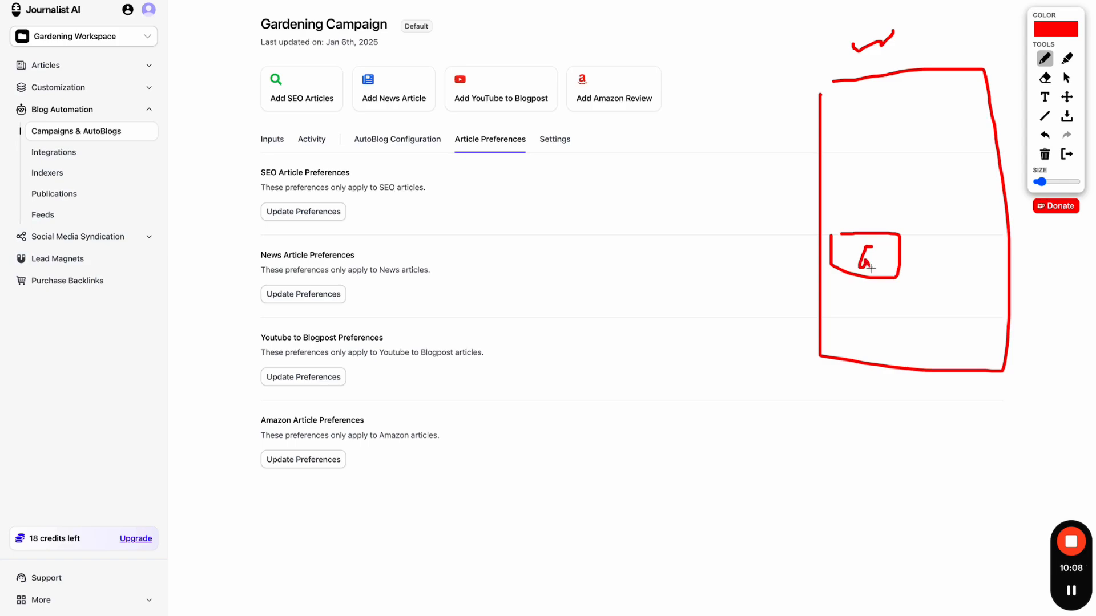
pyautogui.click(876, 265)
pyautogui.moveTo(917, 237)
pyautogui.mouseDown()
pyautogui.moveTo(918, 284)
pyautogui.moveTo(927, 238)
pyautogui.moveTo(940, 267)
pyautogui.moveTo(1013, 242)
pyautogui.moveTo(986, 237)
pyautogui.mouseUp()
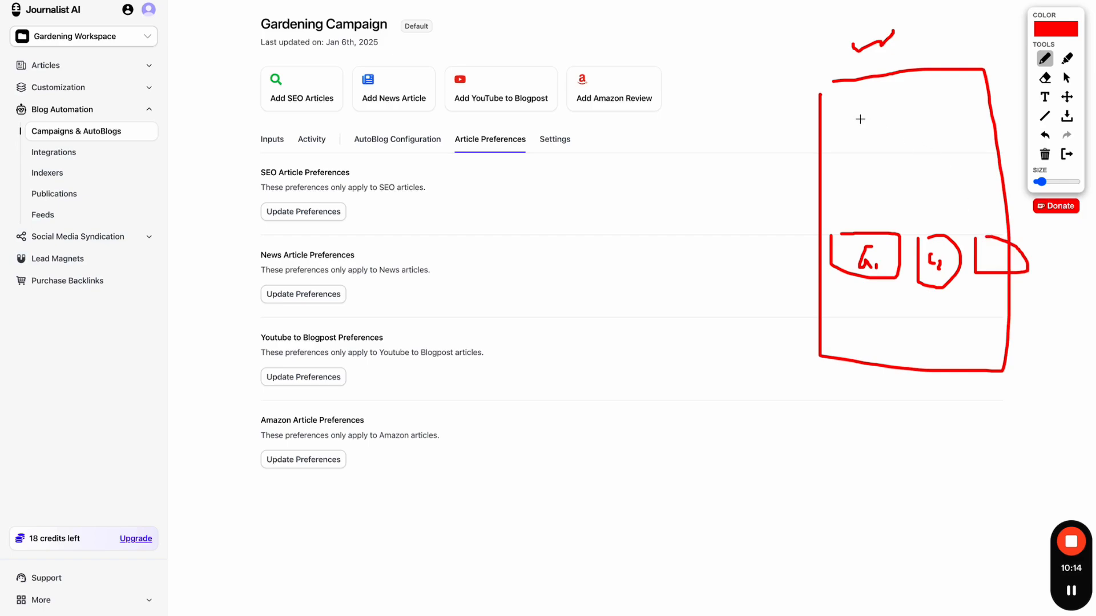
pyautogui.moveTo(836, 96)
pyautogui.mouseDown()
pyautogui.moveTo(837, 130)
pyautogui.moveTo(947, 83)
pyautogui.moveTo(846, 88)
pyautogui.moveTo(909, 117)
pyautogui.mouseUp()
pyautogui.moveTo(871, 170); pyautogui.dragTo(932, 169)
pyautogui.moveTo(868, 185); pyautogui.dragTo(953, 186)
pyautogui.moveTo(868, 311); pyautogui.dragTo(927, 311)
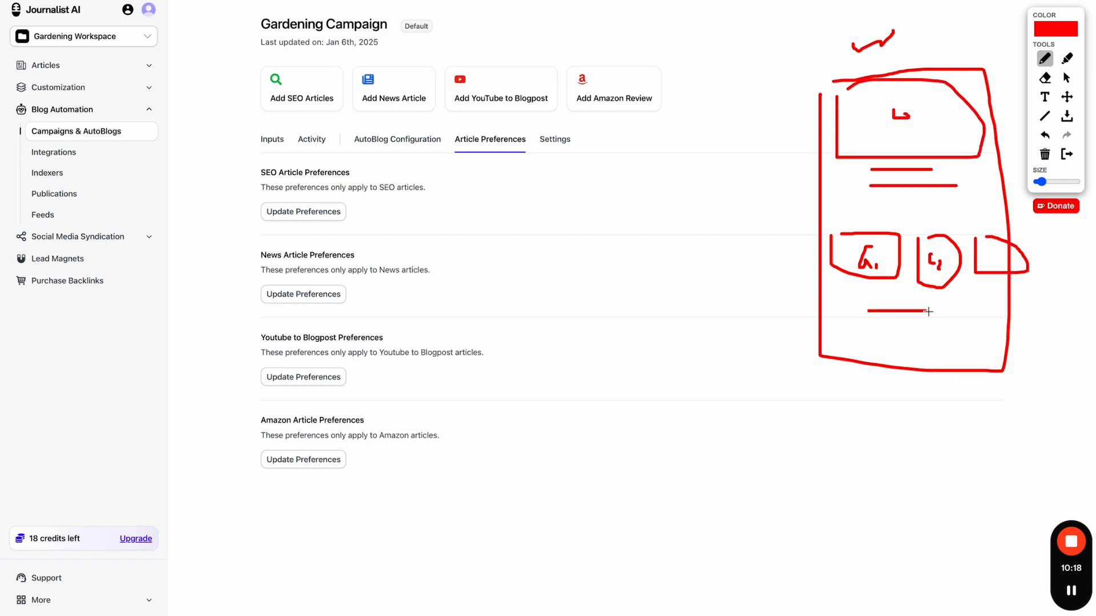
pyautogui.moveTo(620, 358)
pyautogui.mouseDown()
pyautogui.moveTo(692, 548)
pyautogui.moveTo(729, 360)
pyautogui.moveTo(628, 348)
pyautogui.mouseUp()
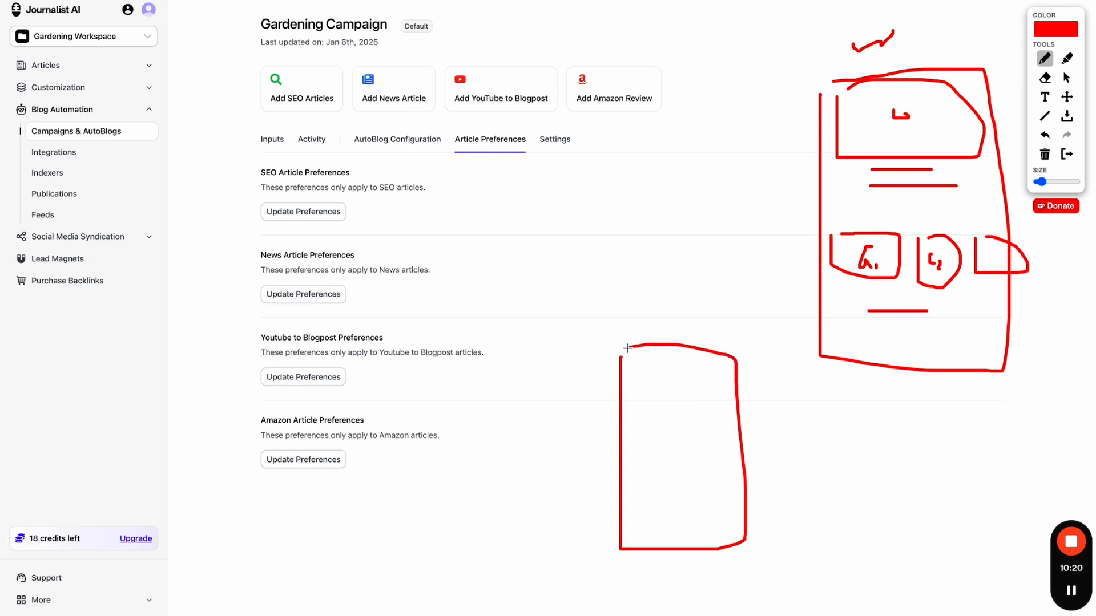
pyautogui.moveTo(631, 506)
pyautogui.mouseDown()
pyautogui.moveTo(729, 507)
pyautogui.moveTo(720, 538)
pyautogui.moveTo(638, 542)
pyautogui.moveTo(631, 507)
pyautogui.mouseUp()
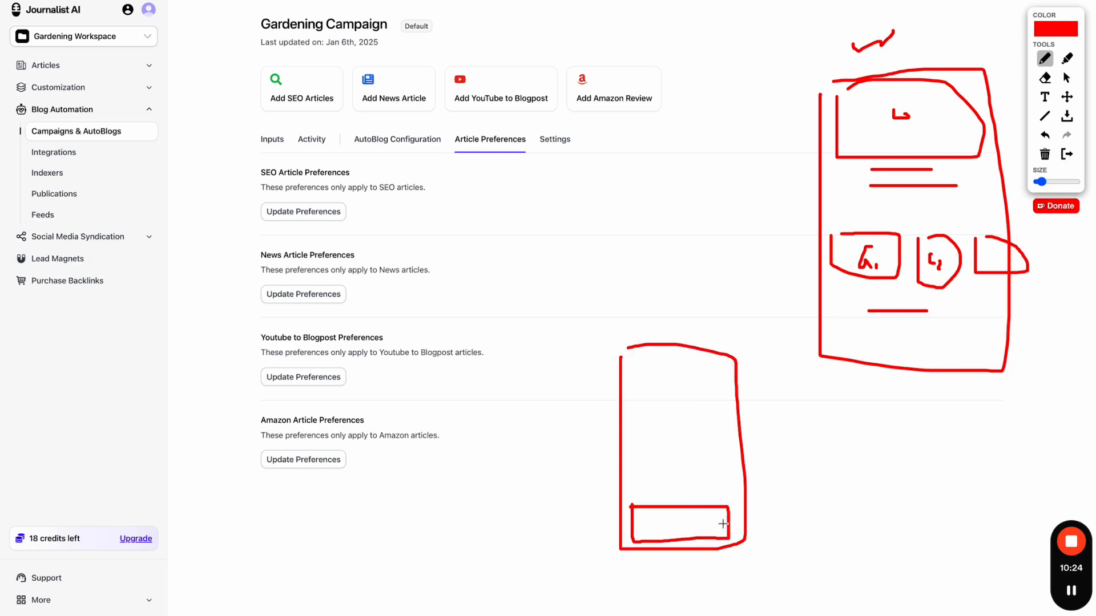
pyautogui.moveTo(722, 522)
pyautogui.mouseDown()
pyautogui.moveTo(865, 406)
pyautogui.moveTo(875, 279)
pyautogui.mouseUp()
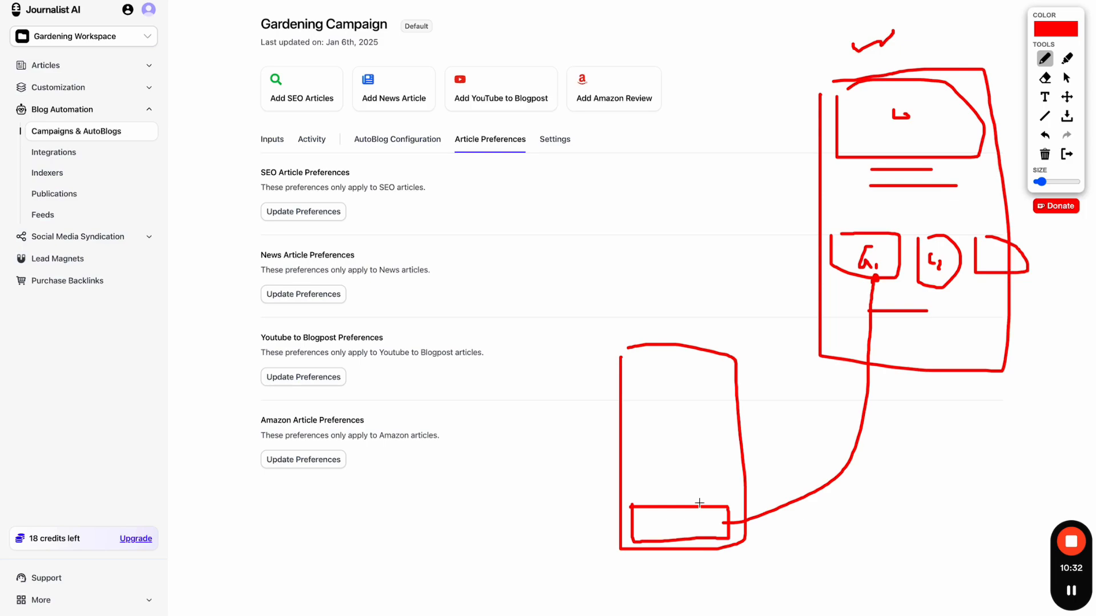
pyautogui.moveTo(700, 498)
pyautogui.mouseDown()
pyautogui.moveTo(622, 517)
pyautogui.moveTo(684, 545)
pyautogui.moveTo(740, 518)
pyautogui.moveTo(697, 502)
pyautogui.mouseUp()
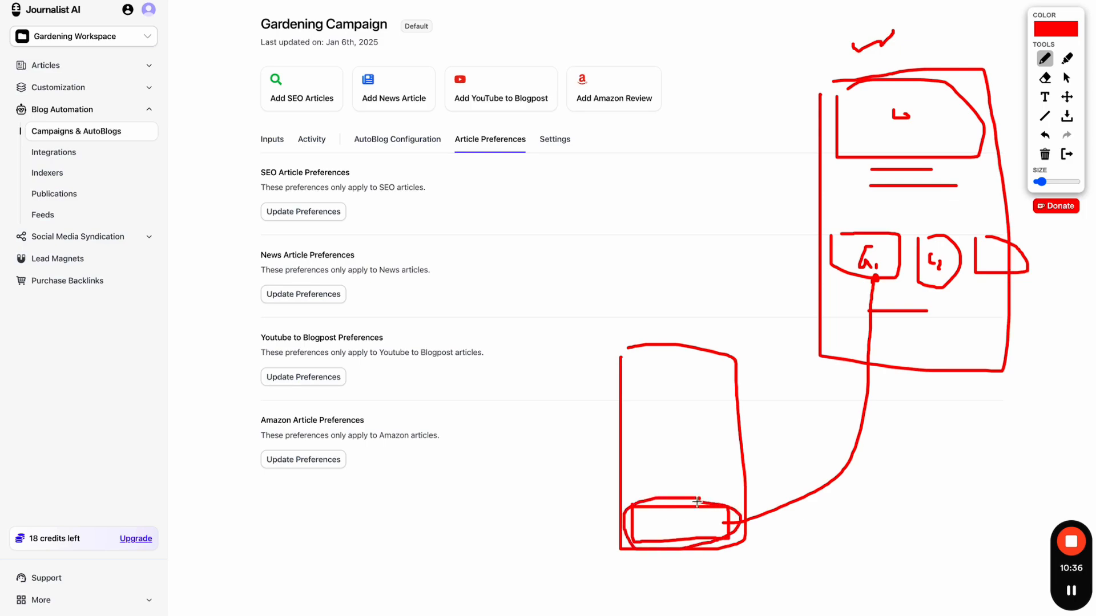
pyautogui.moveTo(696, 329)
pyautogui.mouseDown()
pyautogui.moveTo(548, 479)
pyautogui.moveTo(791, 520)
pyautogui.moveTo(721, 327)
pyautogui.moveTo(675, 331)
pyautogui.mouseUp()
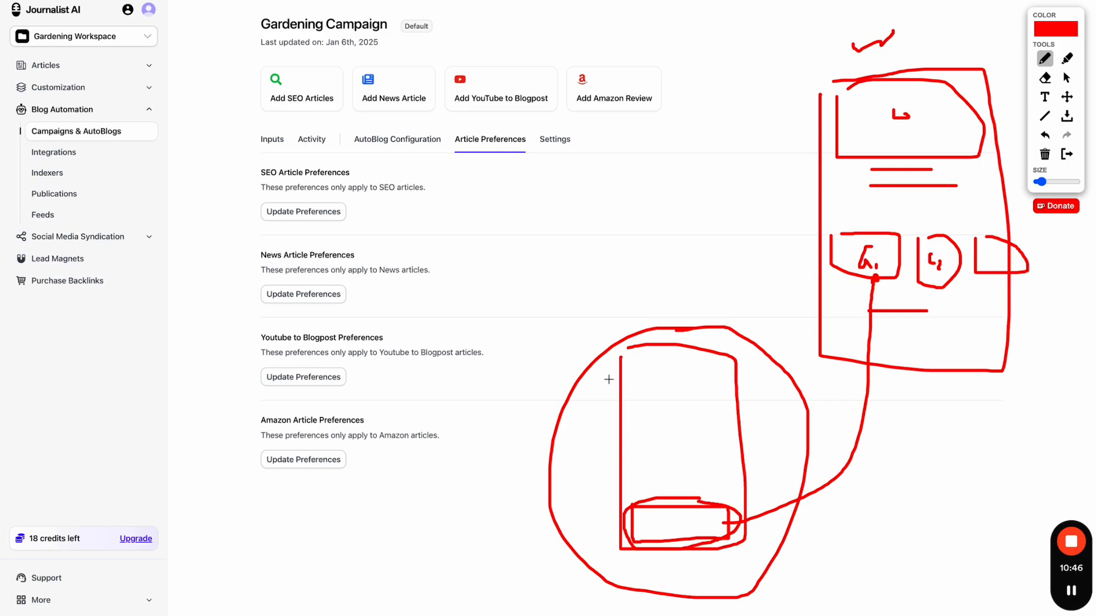
pyautogui.moveTo(610, 349); pyautogui.dragTo(602, 562)
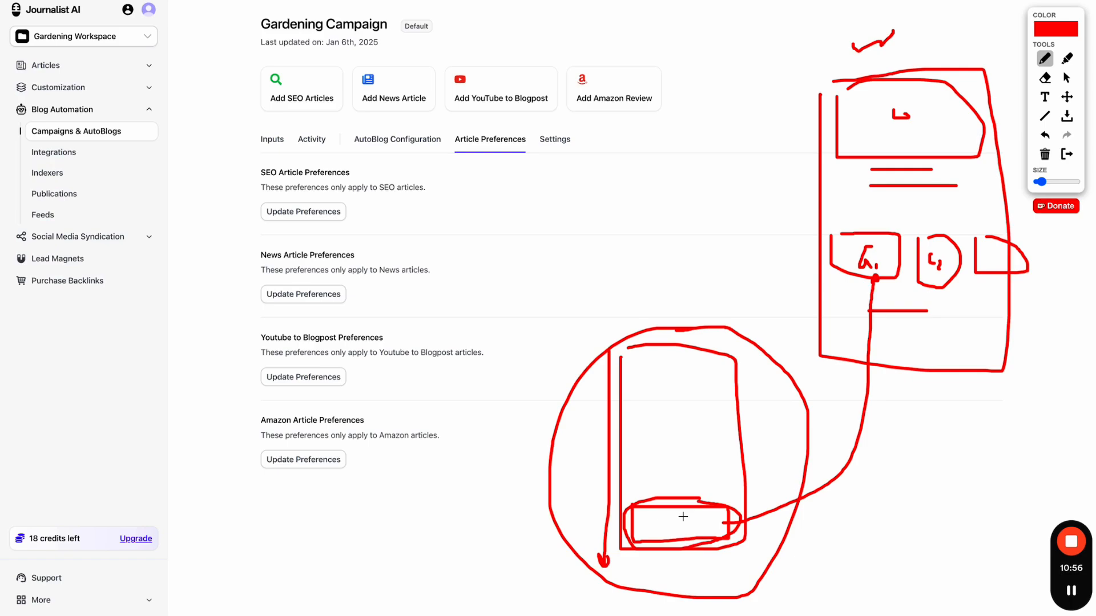
pyautogui.click(1067, 154)
pyautogui.click(311, 211)
pyautogui.click(472, 142)
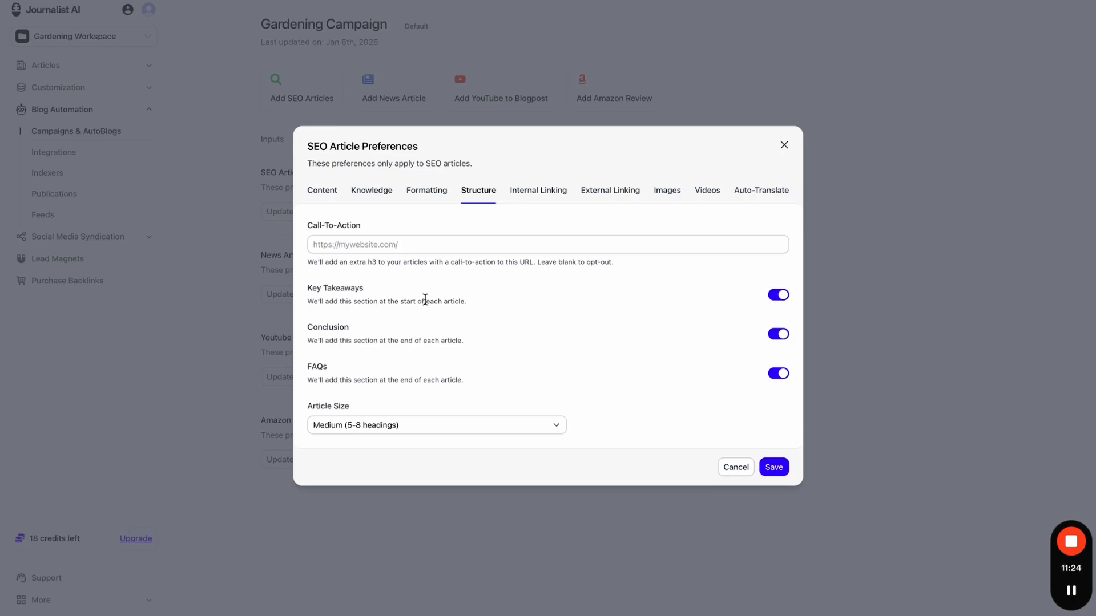
# - Highlight the Call-To-Action label, then check Article Size, leaving it at Medium (5-8 headings)
pyautogui.moveTo(310, 228); pyautogui.dragTo(382, 228)
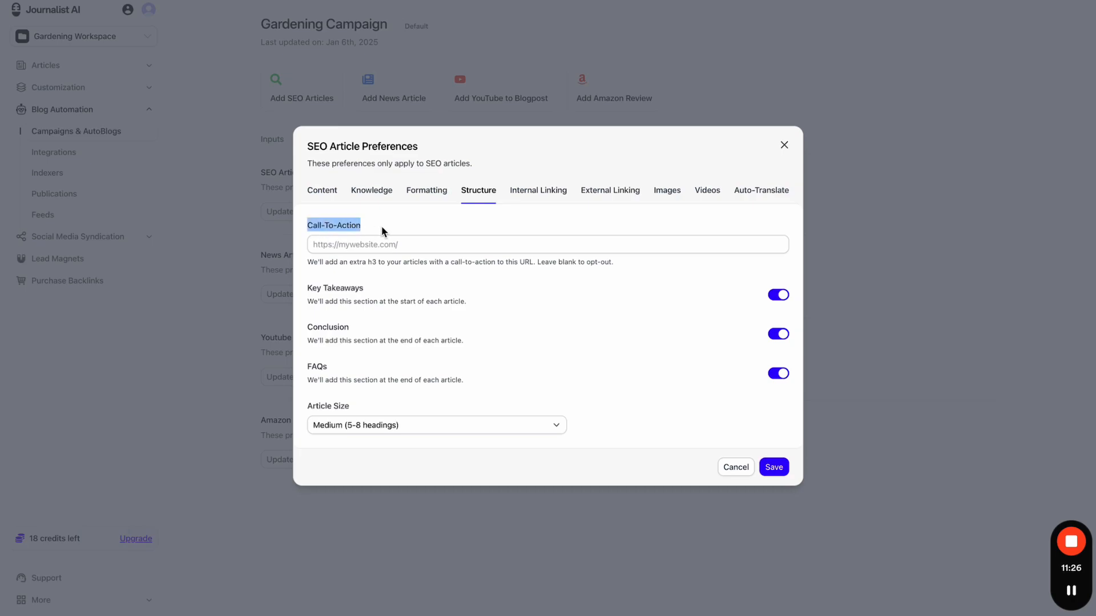
pyautogui.click(383, 229)
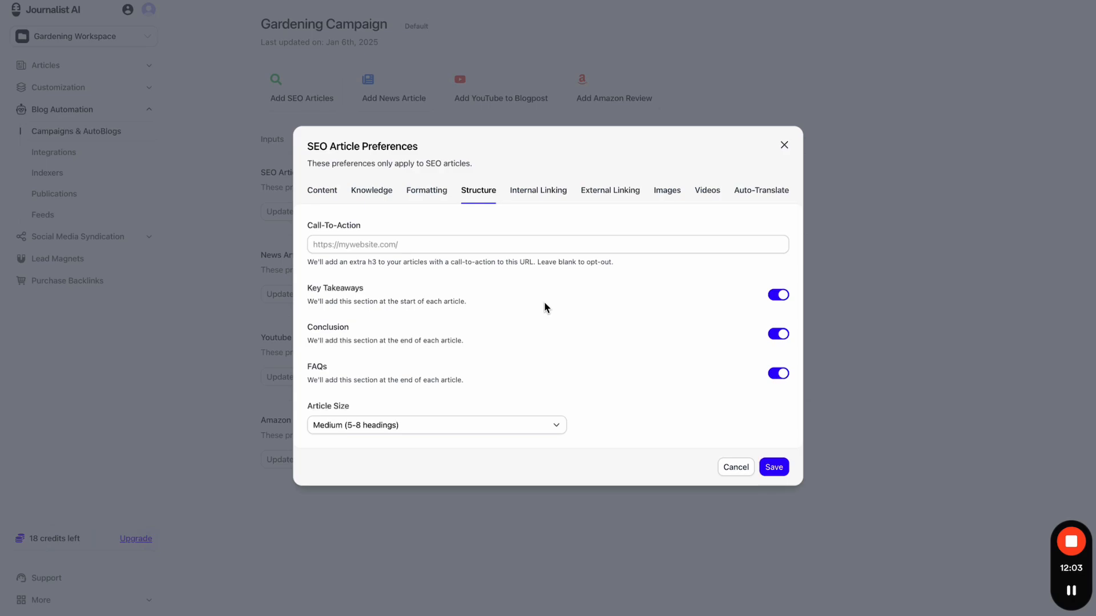
pyautogui.click(439, 425)
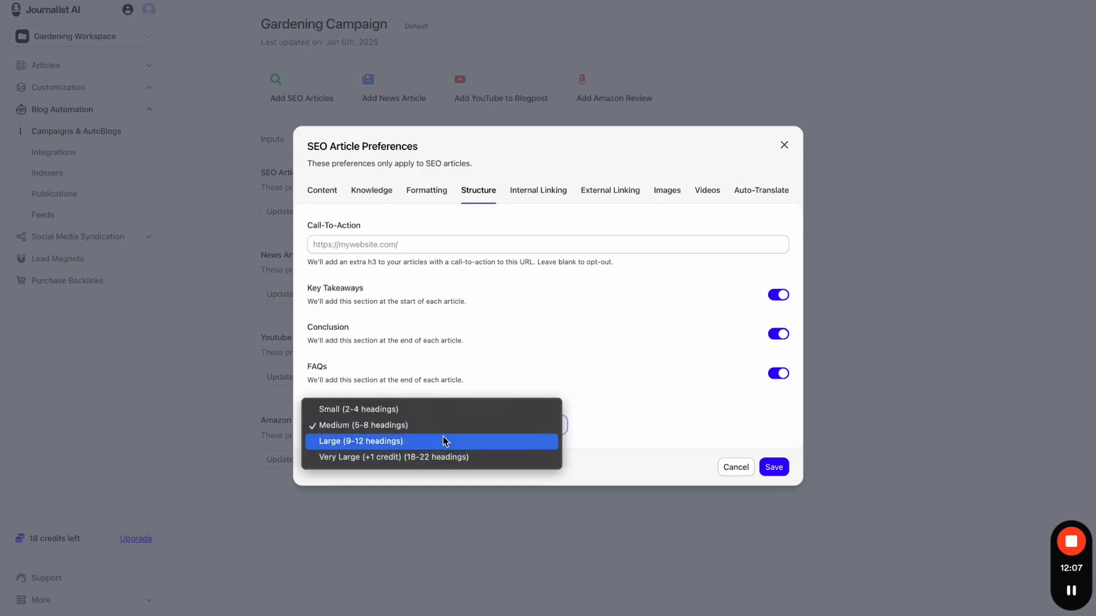
pyautogui.click(498, 356)
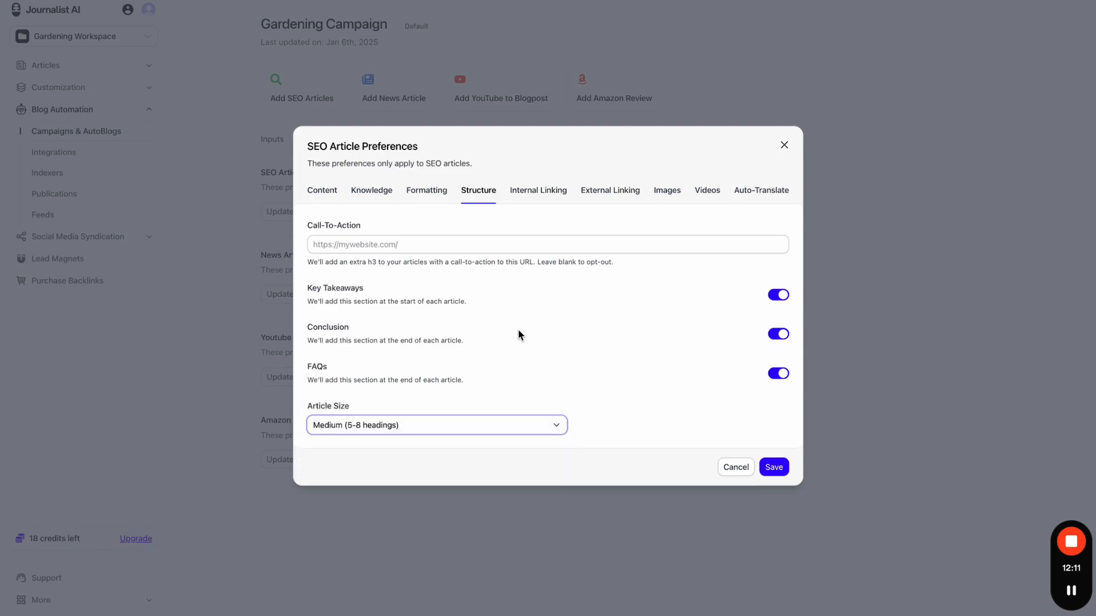
# - Look at the Internal and External Linking tabs, ending on Internal Linking
pyautogui.click(562, 193)
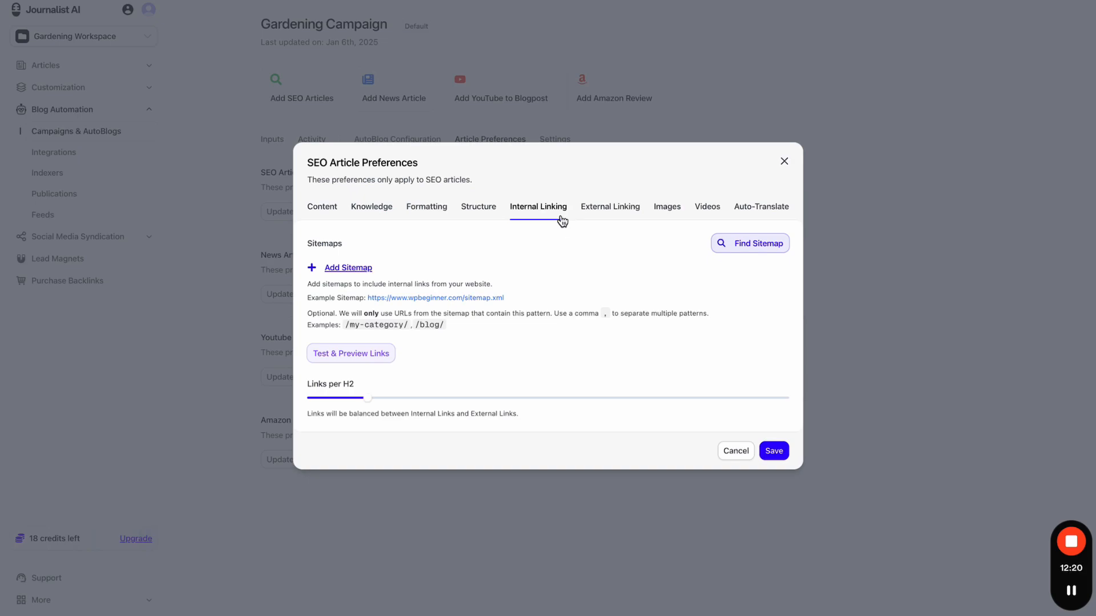
pyautogui.click(585, 211)
pyautogui.click(545, 206)
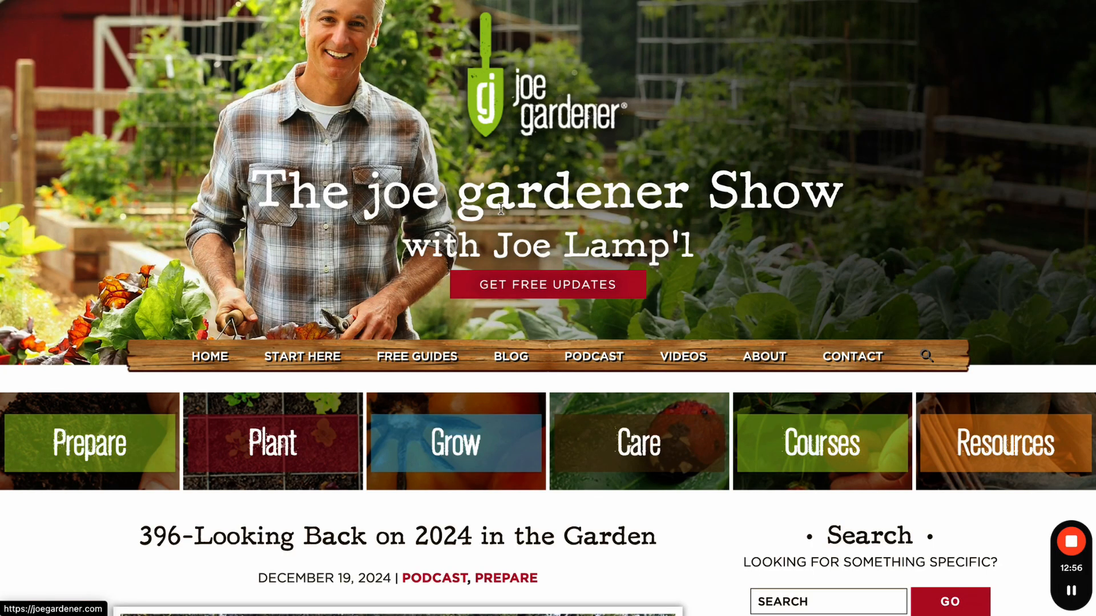
# - Browse the open joe gardener articles and dismiss the subscribe popup
pyautogui.scroll(-10, 501, 214)
pyautogui.scroll(-15, 501, 214)
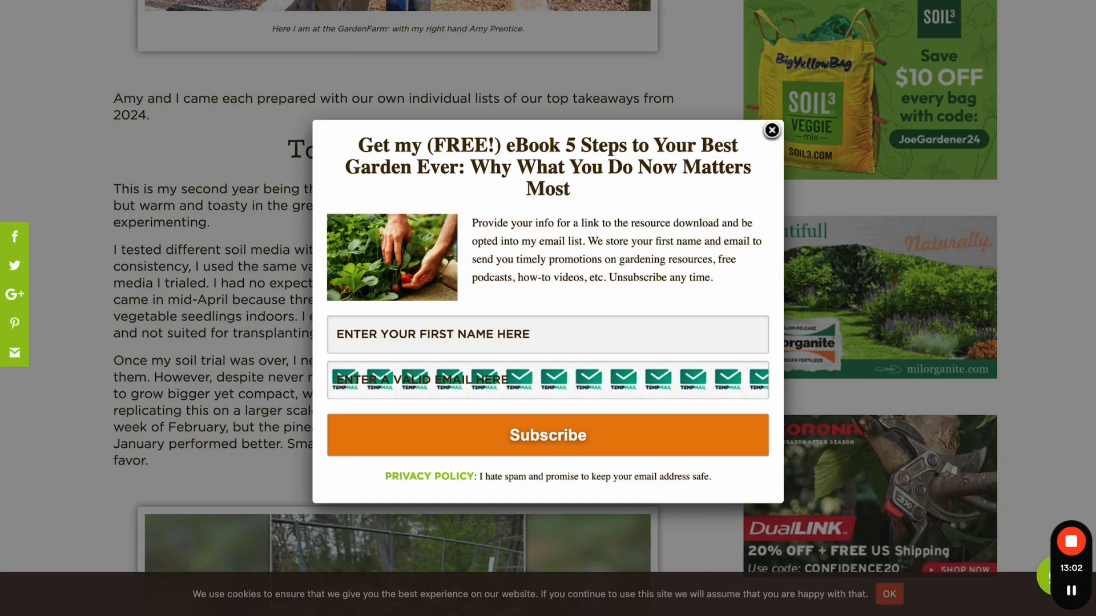
pyautogui.hotkey('ctrl', 'Tab')
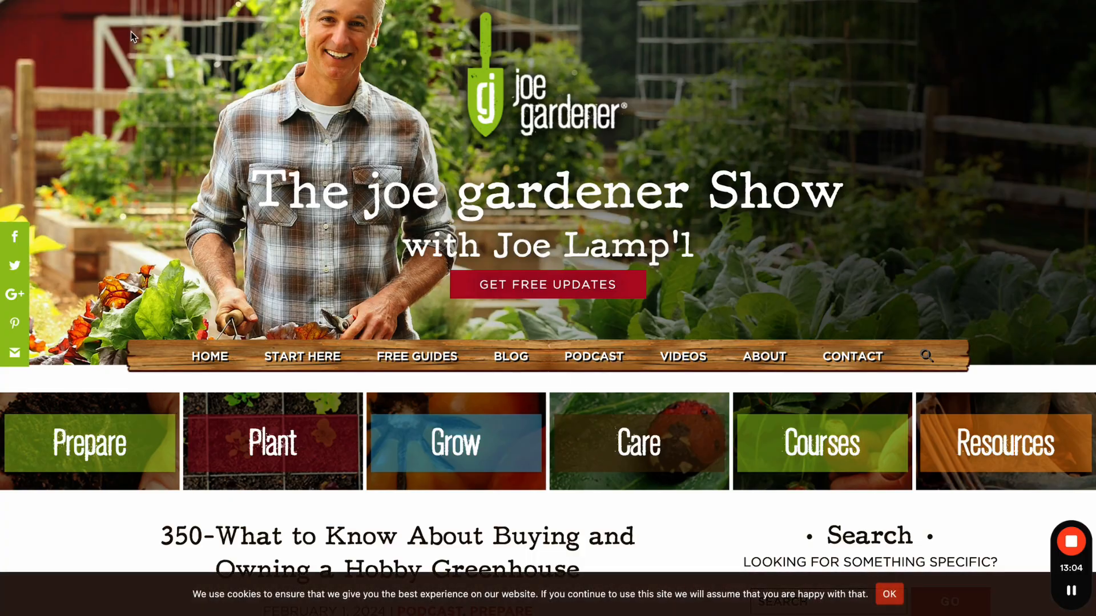
pyautogui.scroll(-15, 449, 323)
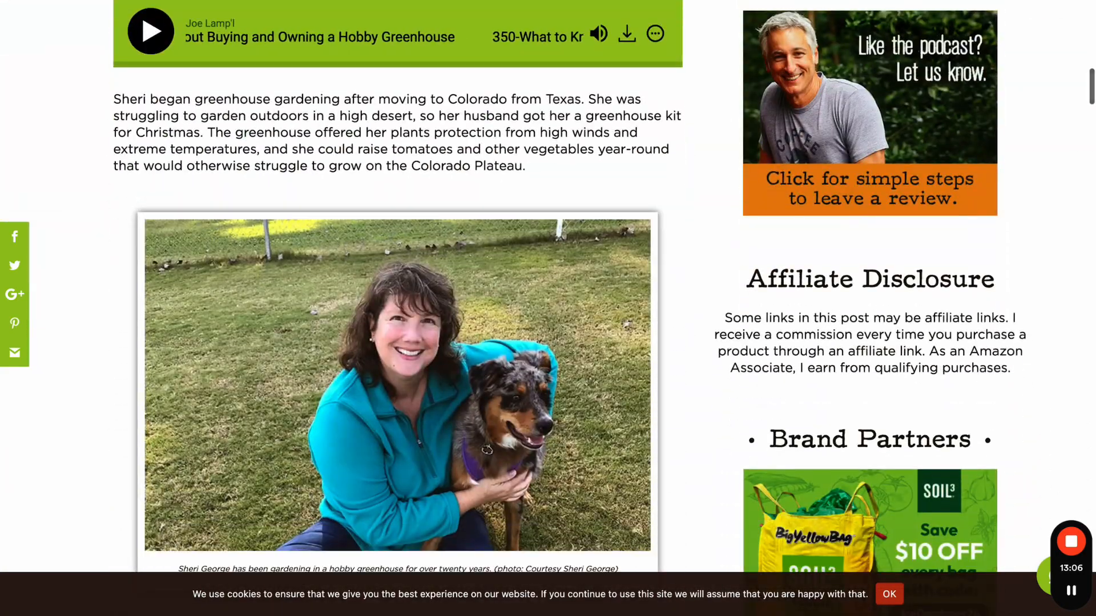
pyautogui.hotkey('ctrl', 'shift', 'Tab')
pyautogui.click(771, 131)
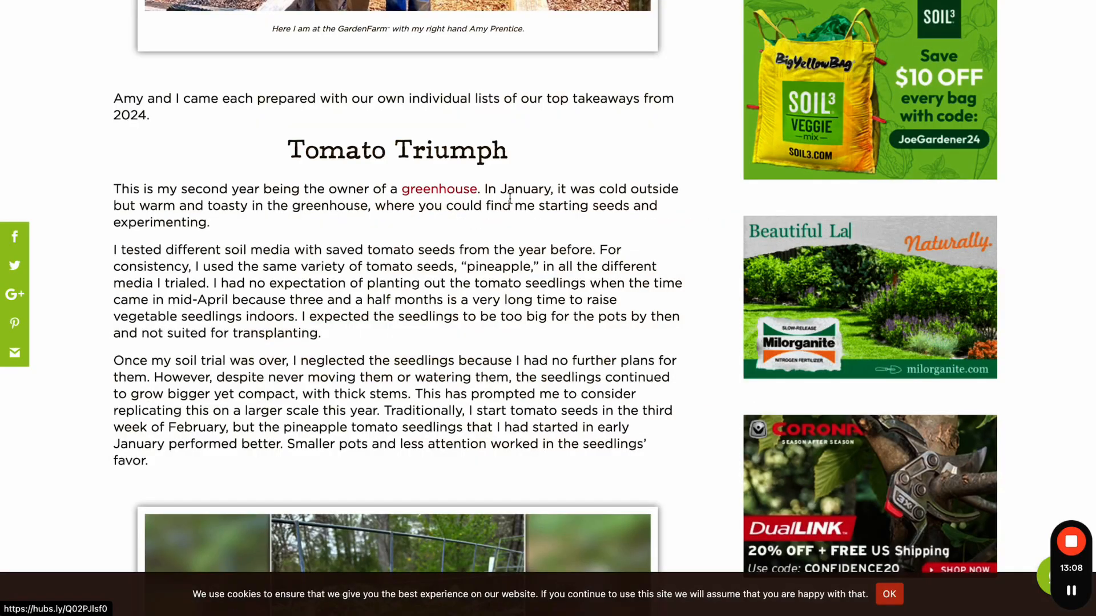
pyautogui.scroll(-8, 510, 198)
pyautogui.scroll(-7, 509, 198)
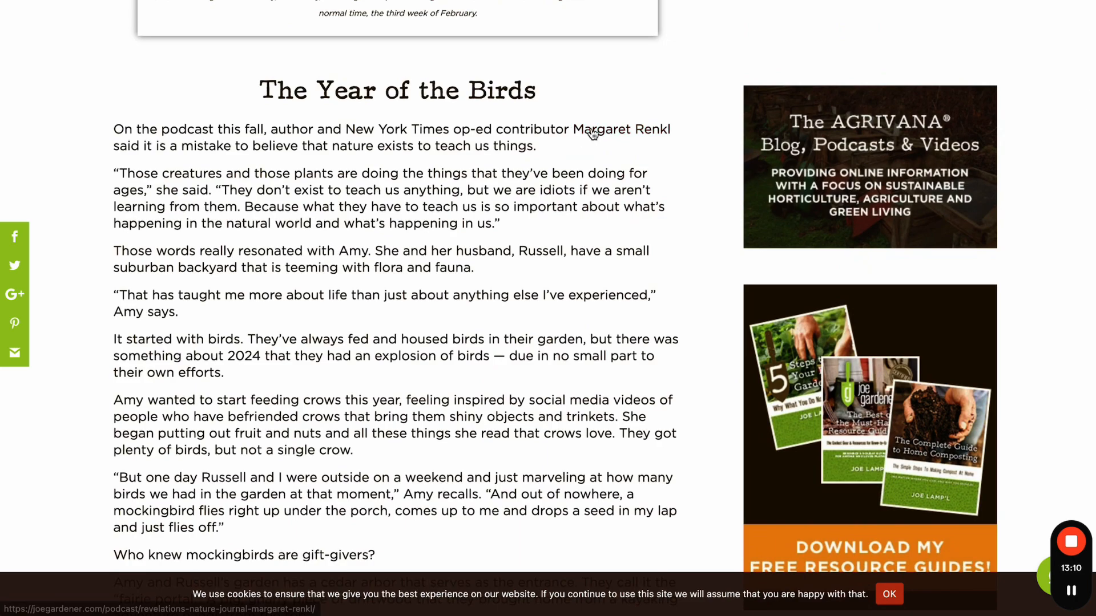
# - Open the Margaret Renkl link in a new tab and keep reading the article
pyautogui.click(622, 130)
pyautogui.hotkey('ctrl', 'Tab')
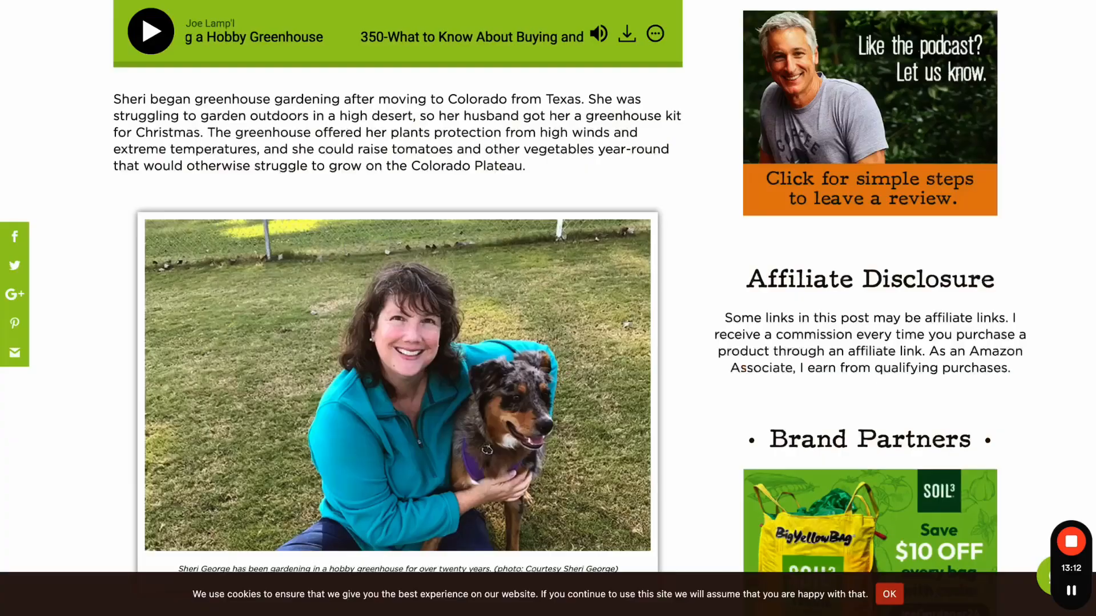
pyautogui.hotkey('ctrl', 'shift', 'Tab')
pyautogui.scroll(-20, 502, 95)
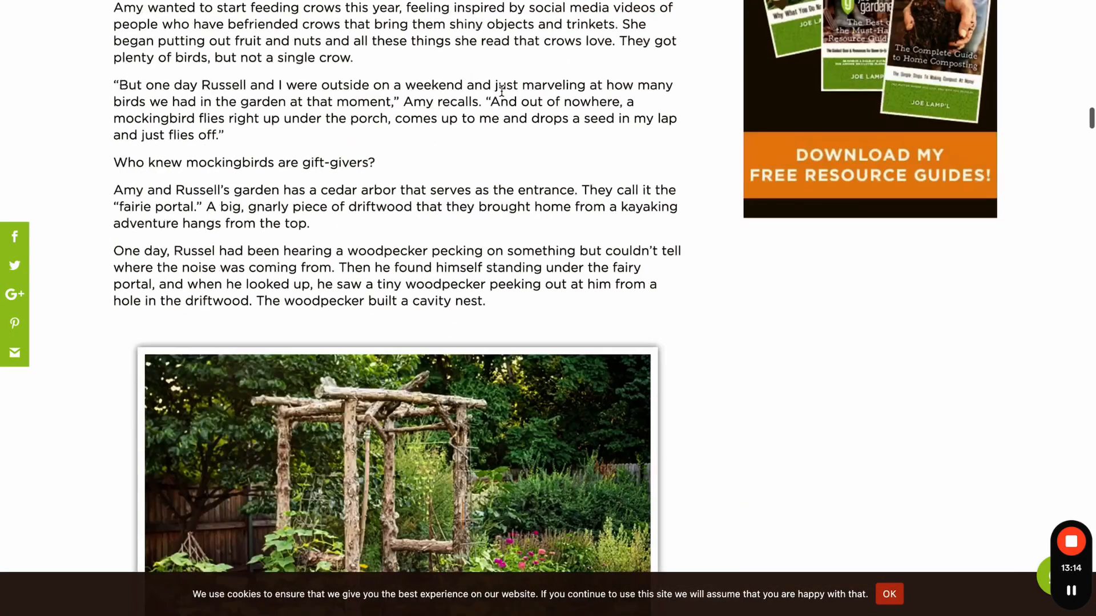
pyautogui.scroll(-15, 503, 95)
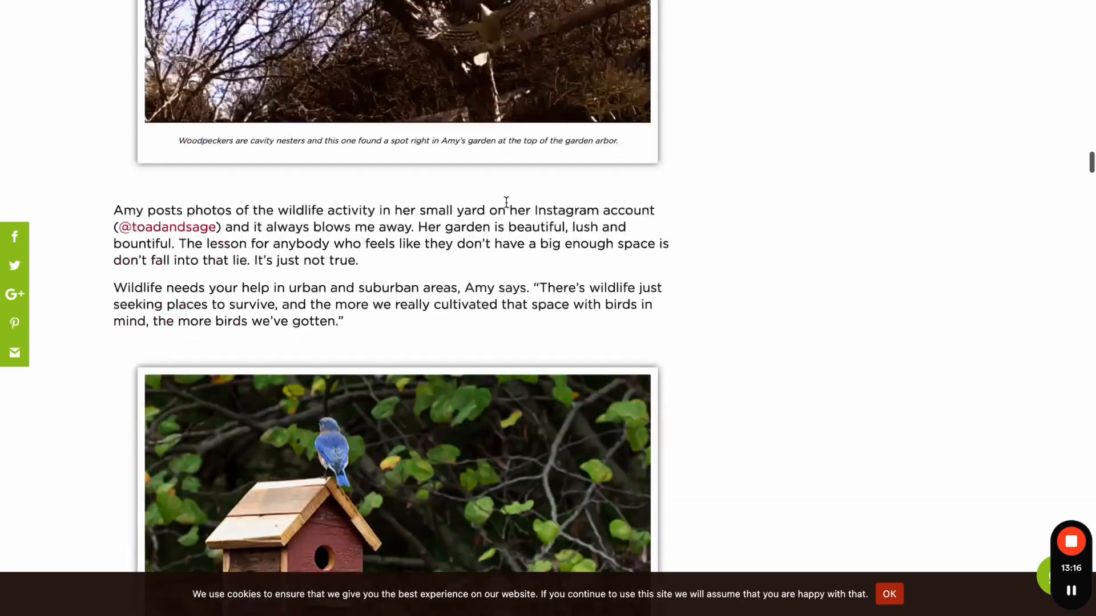
pyautogui.scroll(-20, 506, 202)
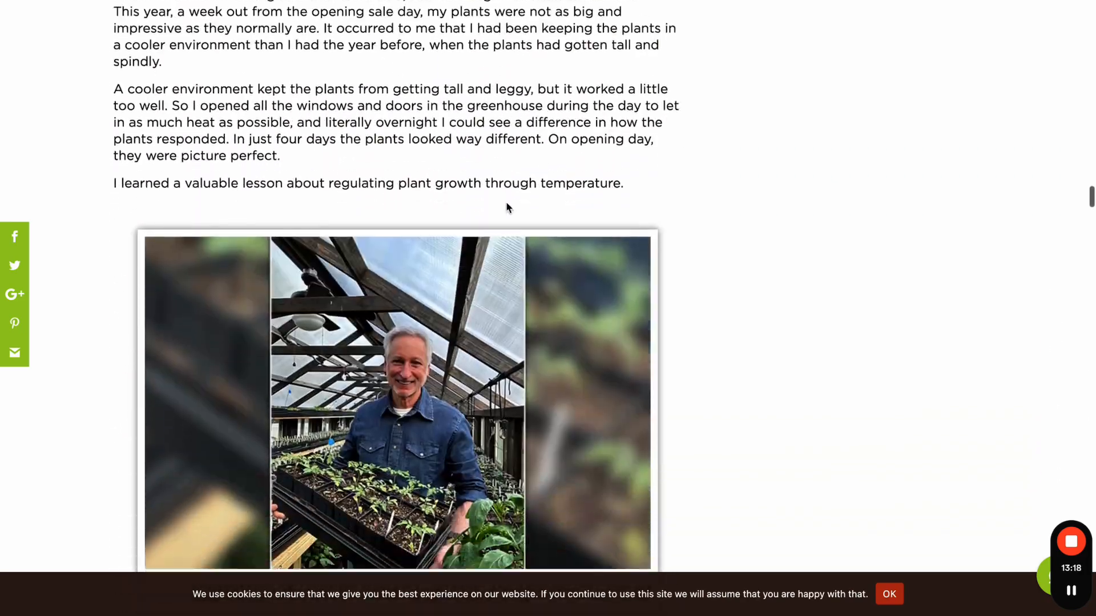
pyautogui.scroll(-20, 508, 206)
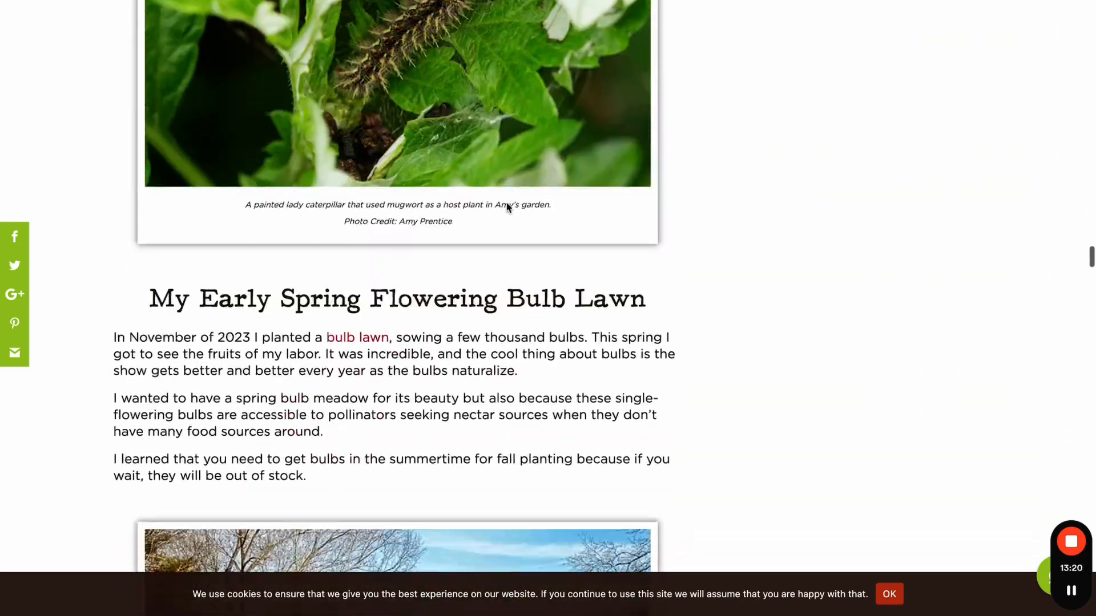
pyautogui.scroll(-9, 507, 208)
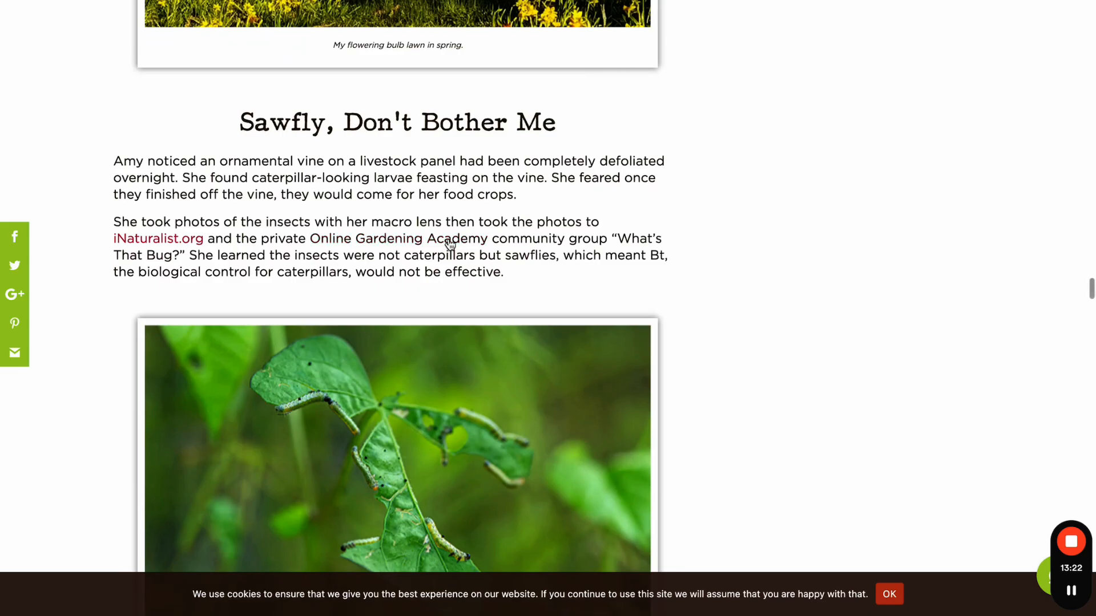
# - Open the Online Gardening Academy and iNaturalist.org links, then return to the Sawfly article
pyautogui.click(449, 243)
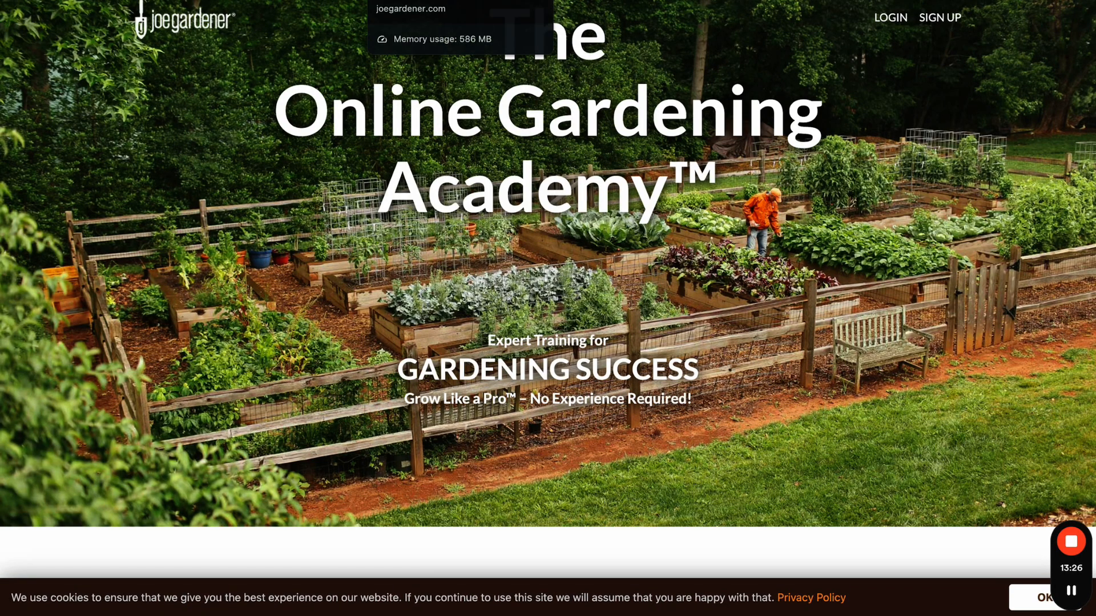
pyautogui.click(434, 1)
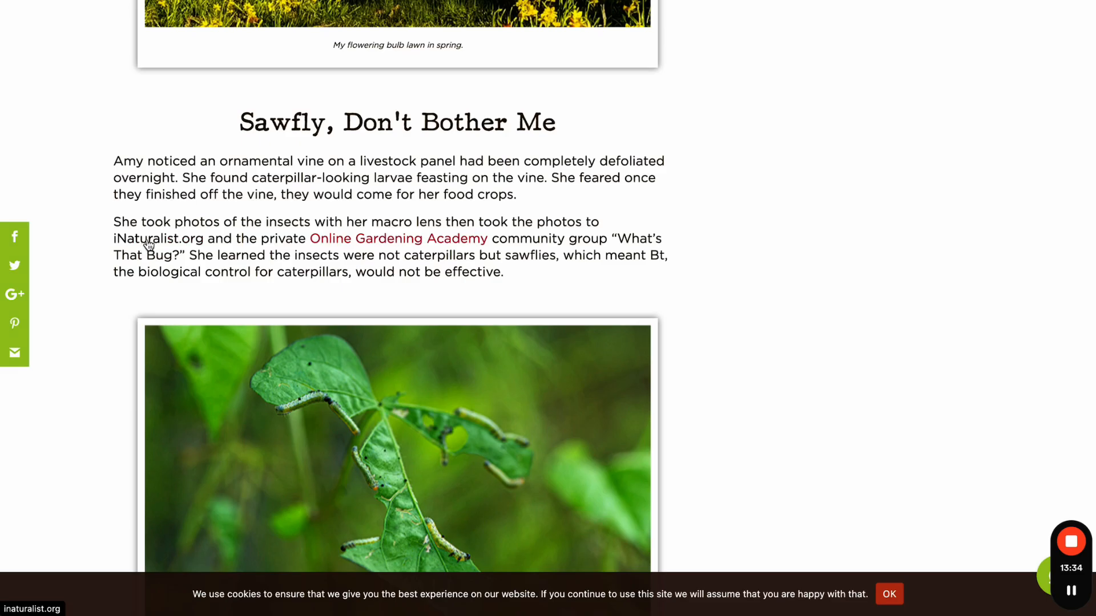
pyautogui.click(684, 1)
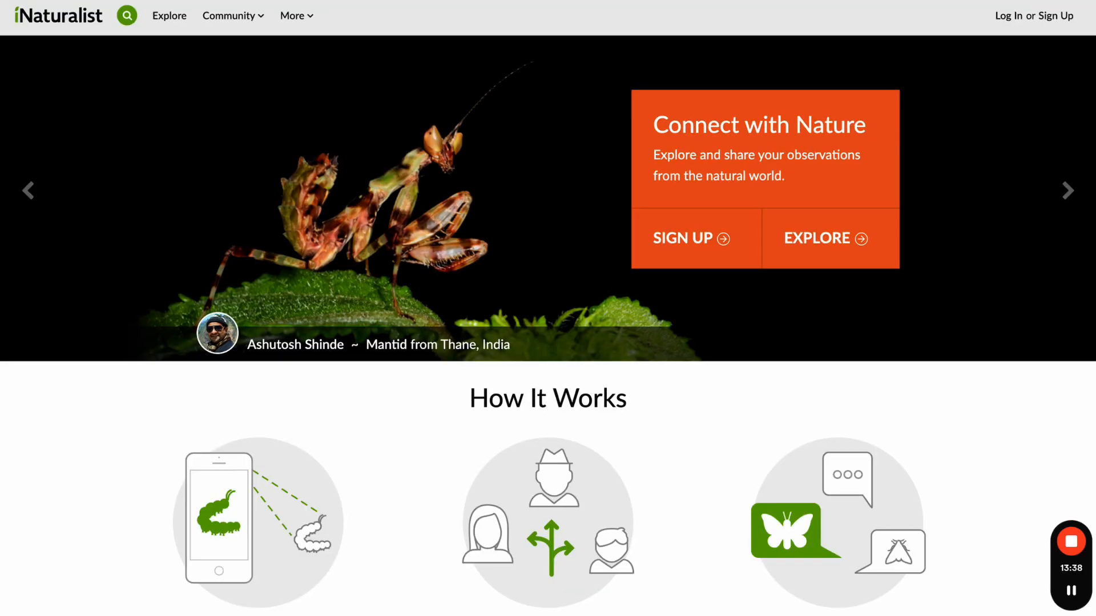
pyautogui.hotkey('ctrl', 'shift', 'Tab')
pyautogui.hotkey('ctrl', 'shift', 'Tab')
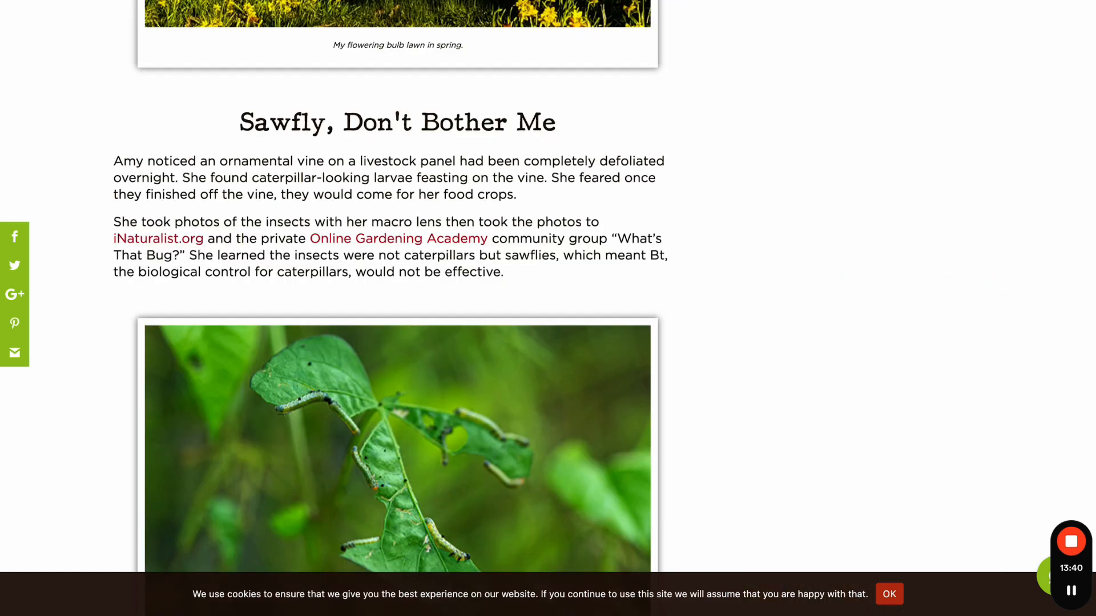
pyautogui.hotkey('ctrl', 'shift', 'Tab')
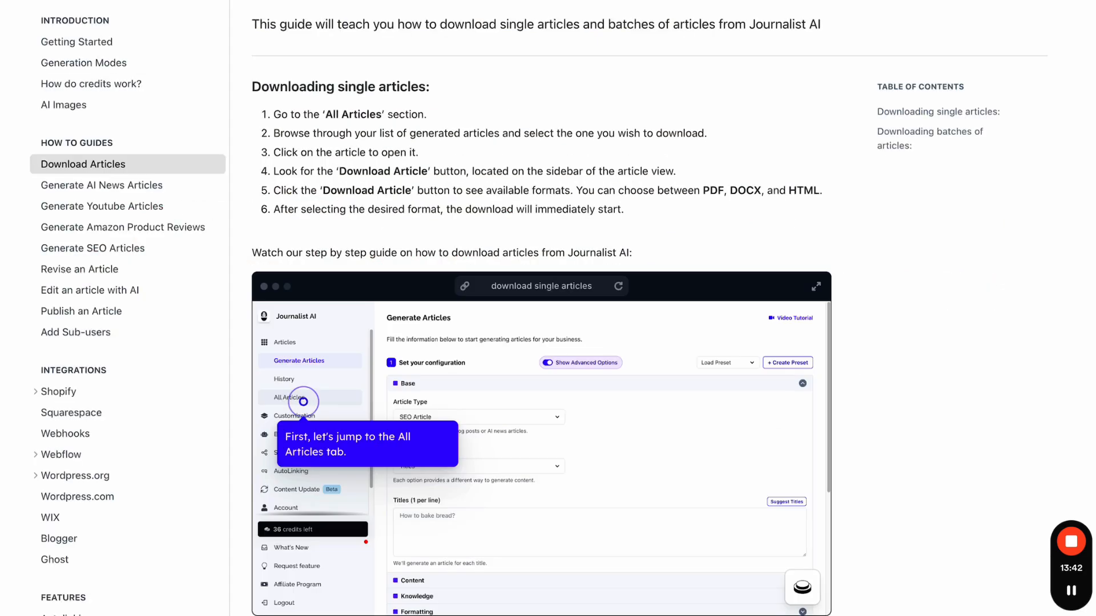
pyautogui.hotkey('ctrl', 'shift', 'Tab')
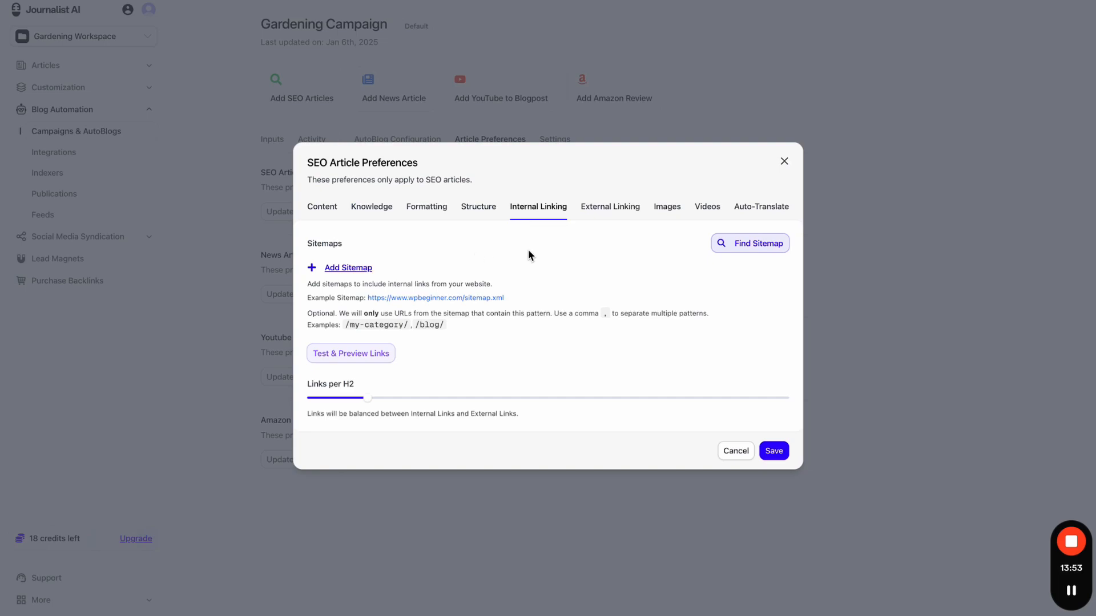
pyautogui.click(343, 268)
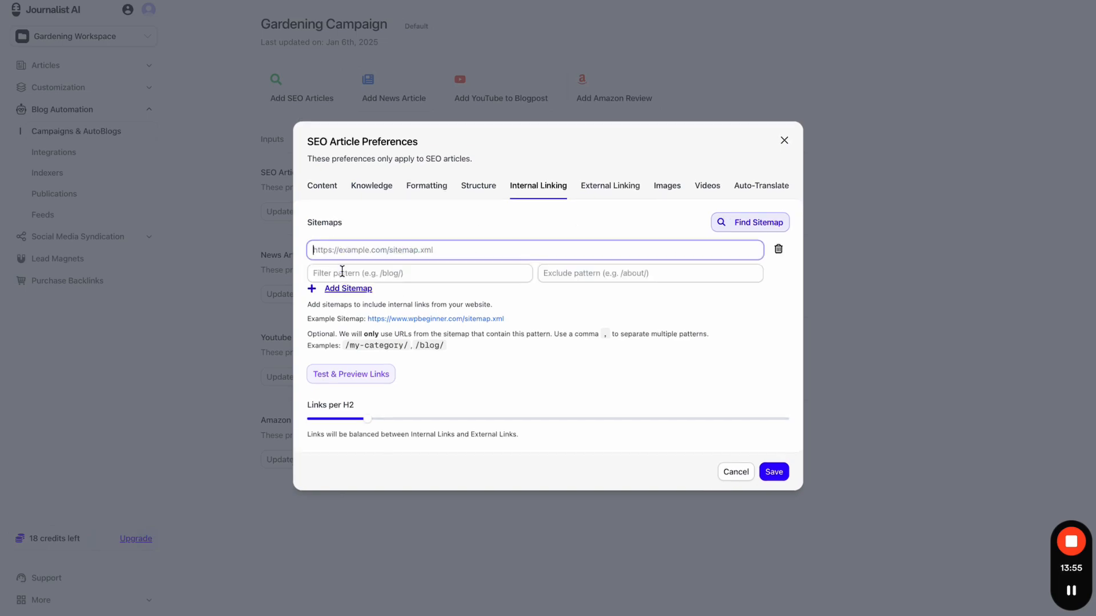
pyautogui.click(778, 247)
pyautogui.click(748, 245)
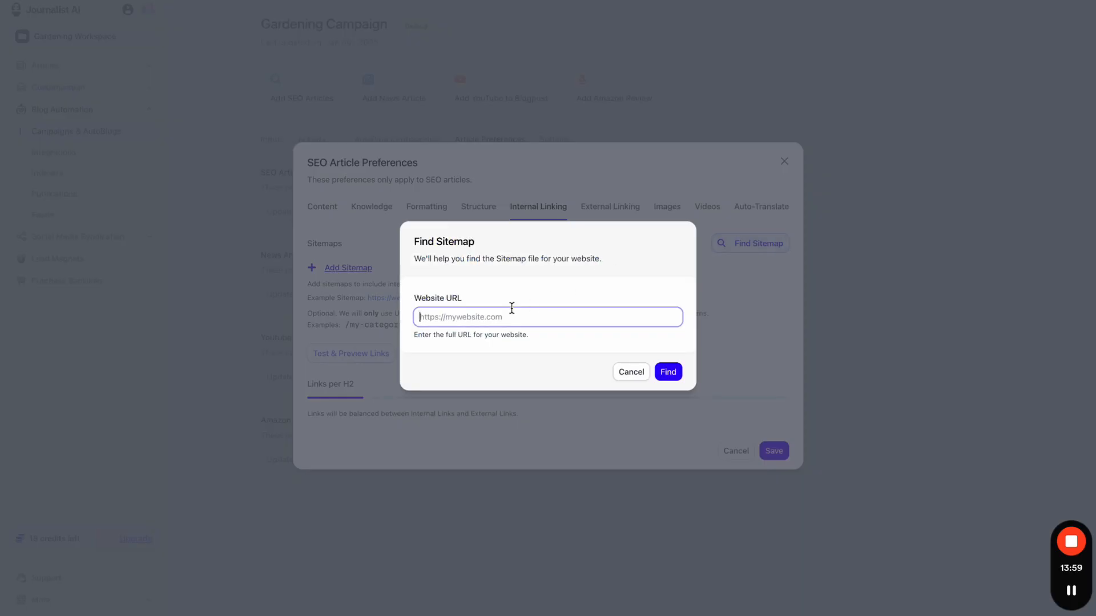
pyautogui.write('https')
pyautogui.click(550, 349)
pyautogui.click(663, 372)
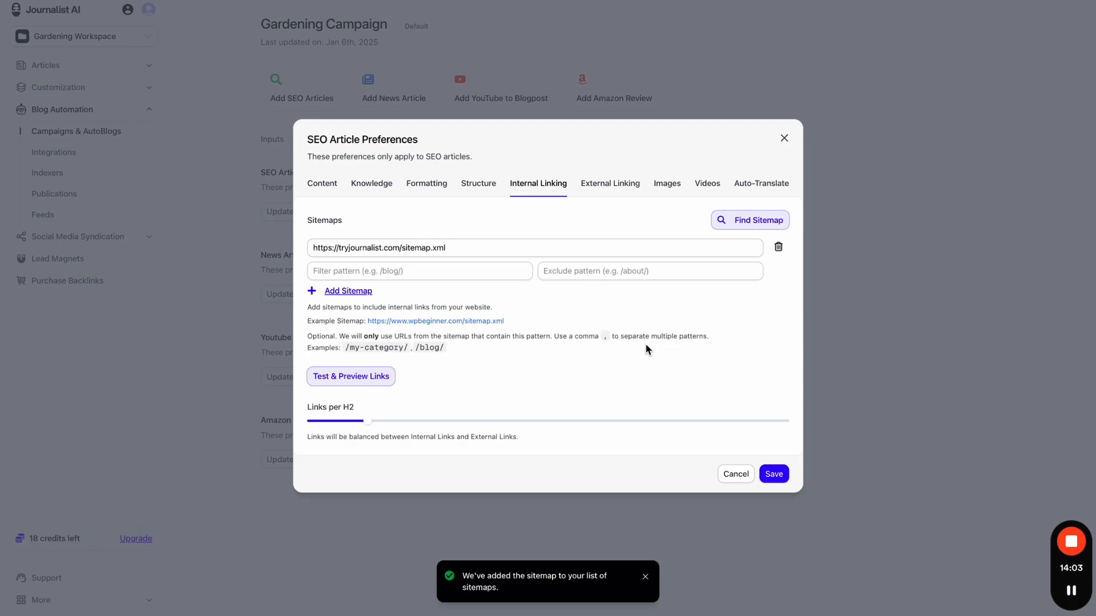
pyautogui.click(361, 377)
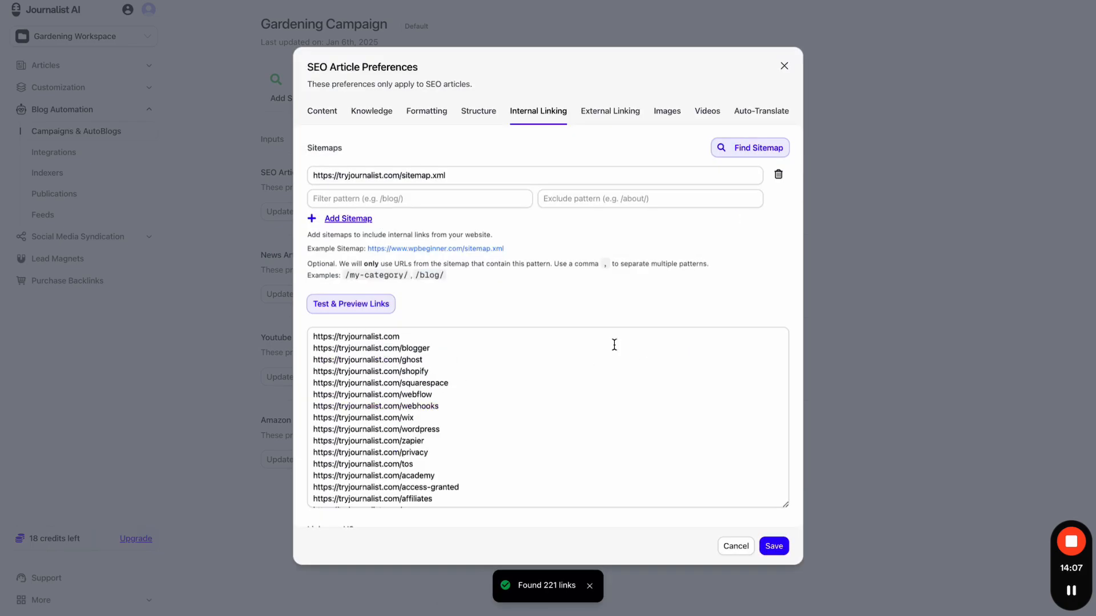
pyautogui.scroll(-1, 614, 345)
pyautogui.scroll(-10, 614, 345)
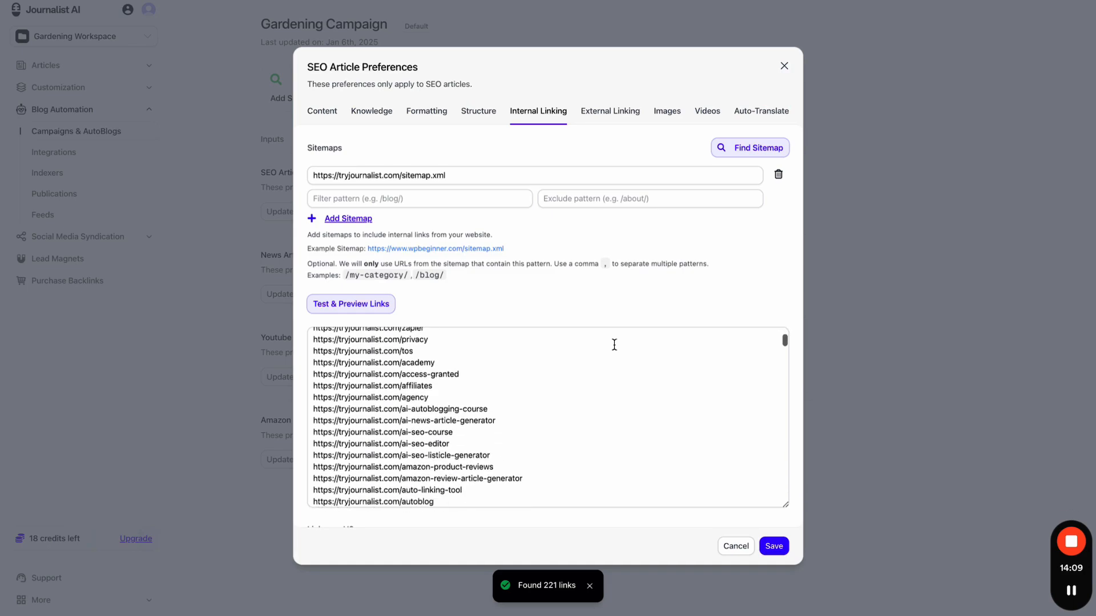
pyautogui.scroll(-2, 614, 345)
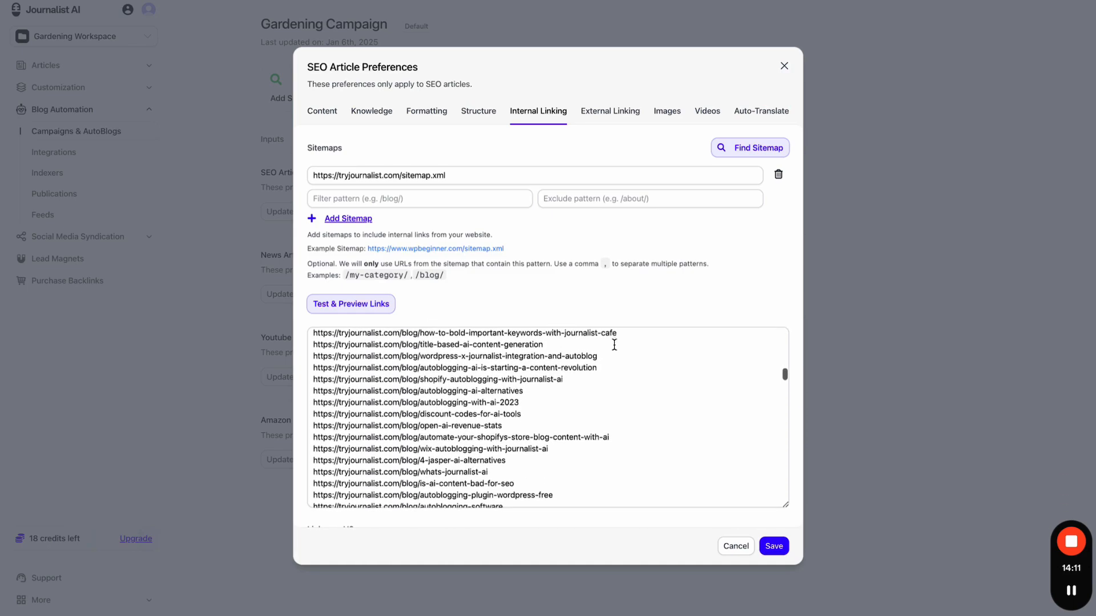
pyautogui.moveTo(410, 347); pyautogui.dragTo(513, 421)
pyautogui.scroll(-1, 514, 421)
pyautogui.scroll(-15, 513, 420)
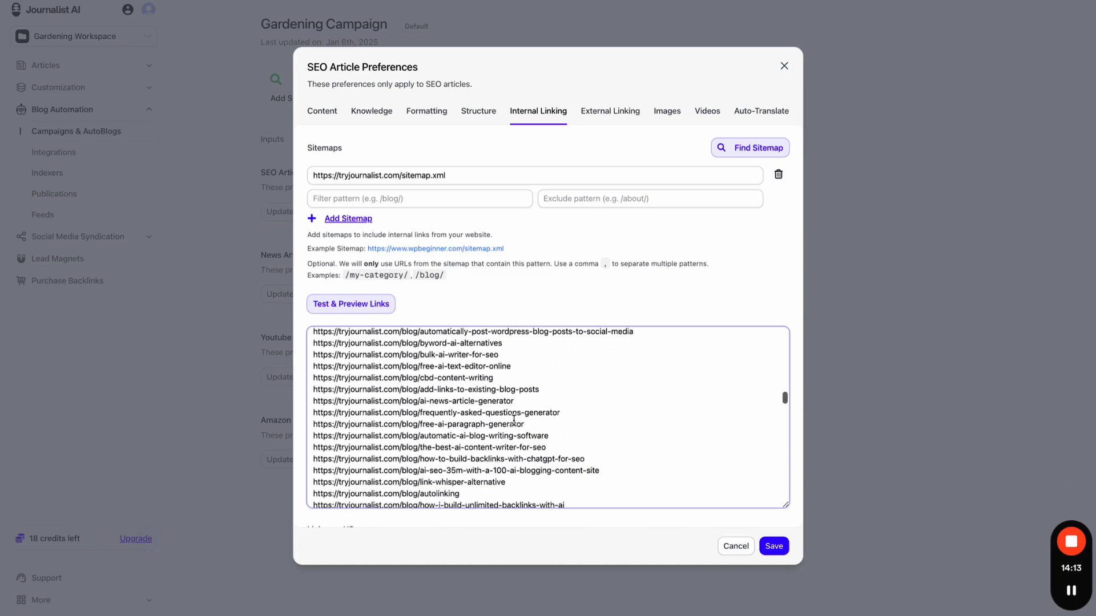
pyautogui.scroll(-5, 518, 362)
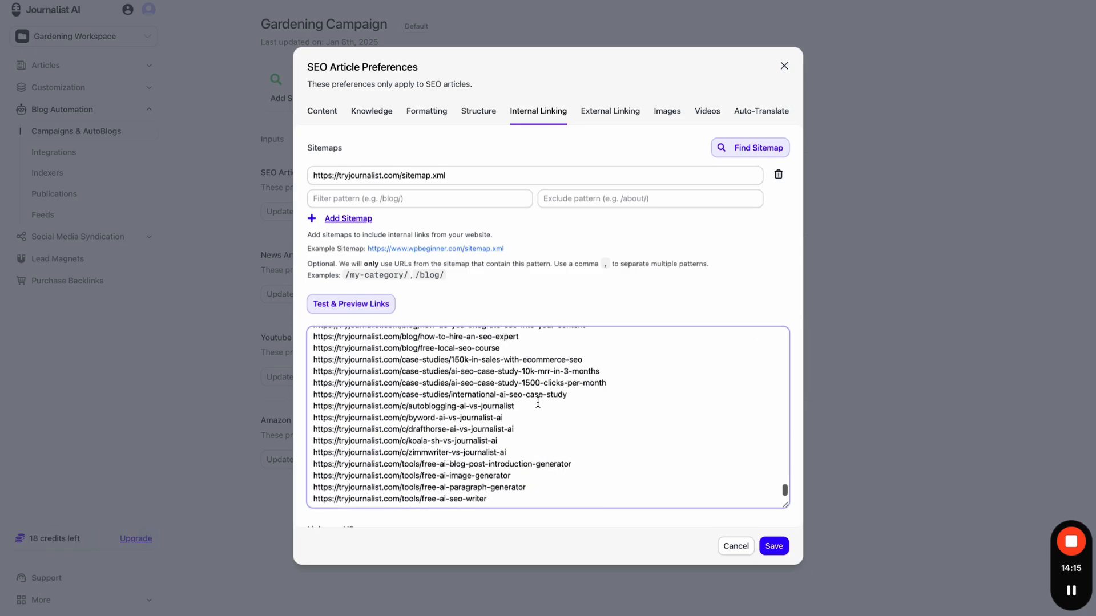
pyautogui.scroll(20, 538, 402)
pyautogui.moveTo(537, 401); pyautogui.dragTo(362, 278)
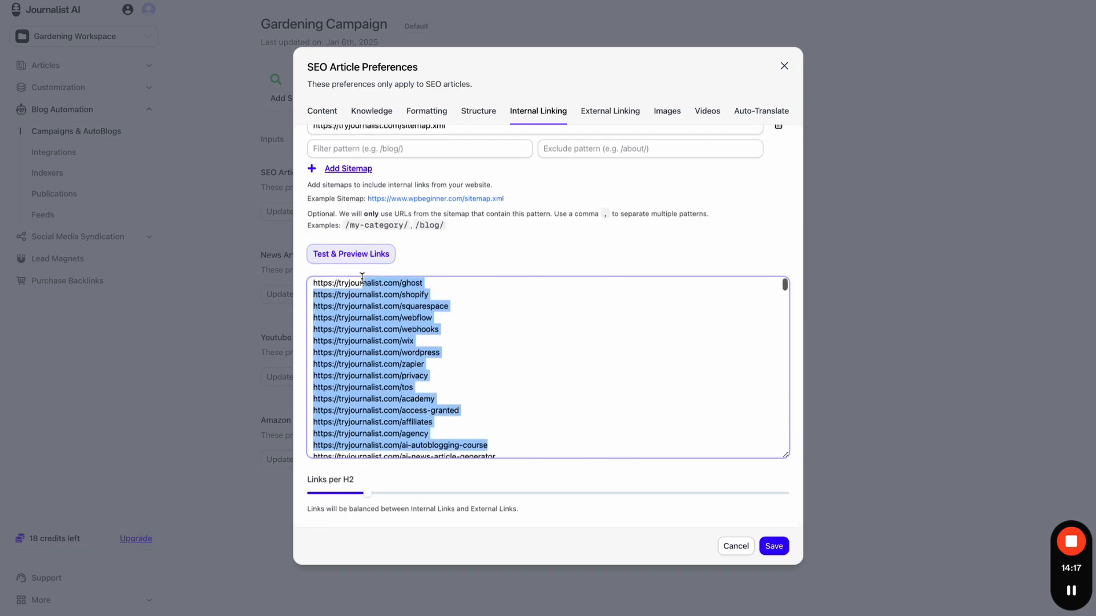
pyautogui.scroll(2, 415, 332)
pyautogui.click(465, 385)
pyautogui.scroll(2, 465, 385)
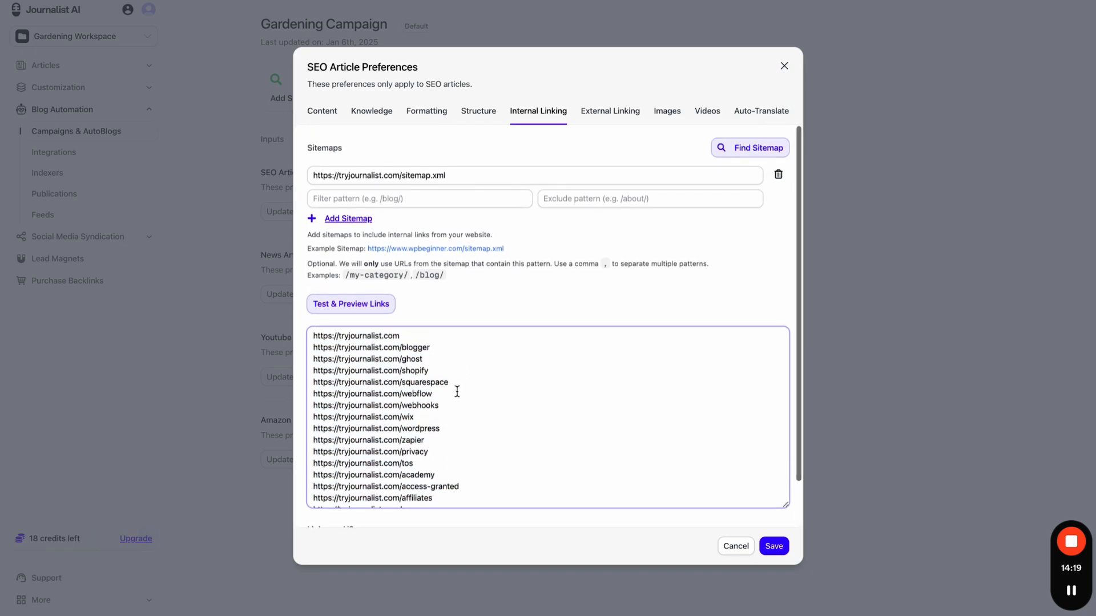
pyautogui.scroll(-2, 455, 391)
pyautogui.moveTo(413, 437); pyautogui.dragTo(317, 437)
pyautogui.click(530, 406)
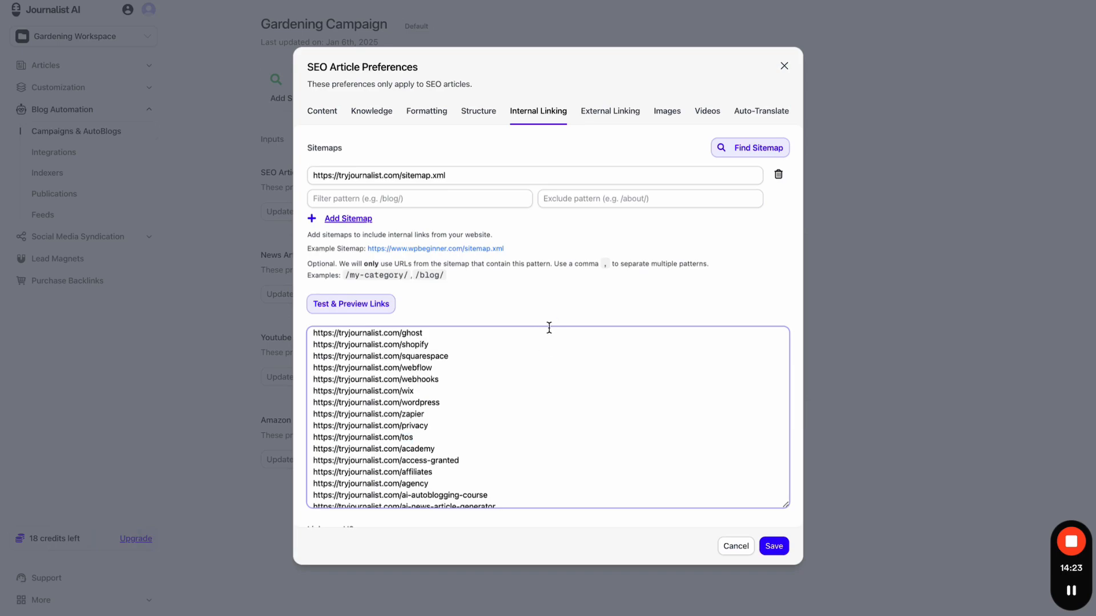
pyautogui.scroll(-15, 549, 328)
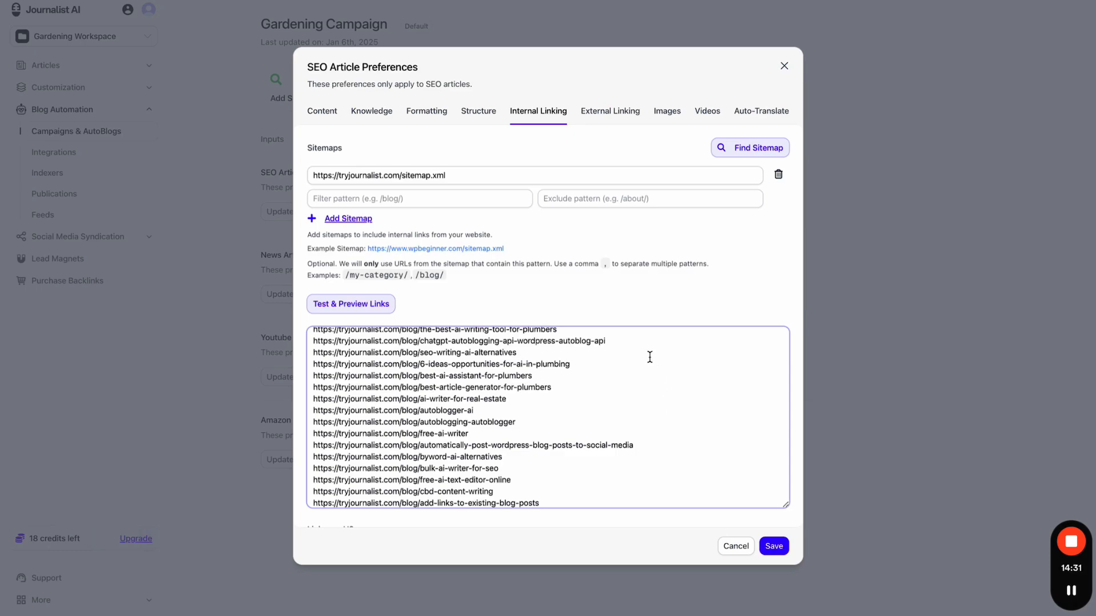
pyautogui.scroll(2, 650, 357)
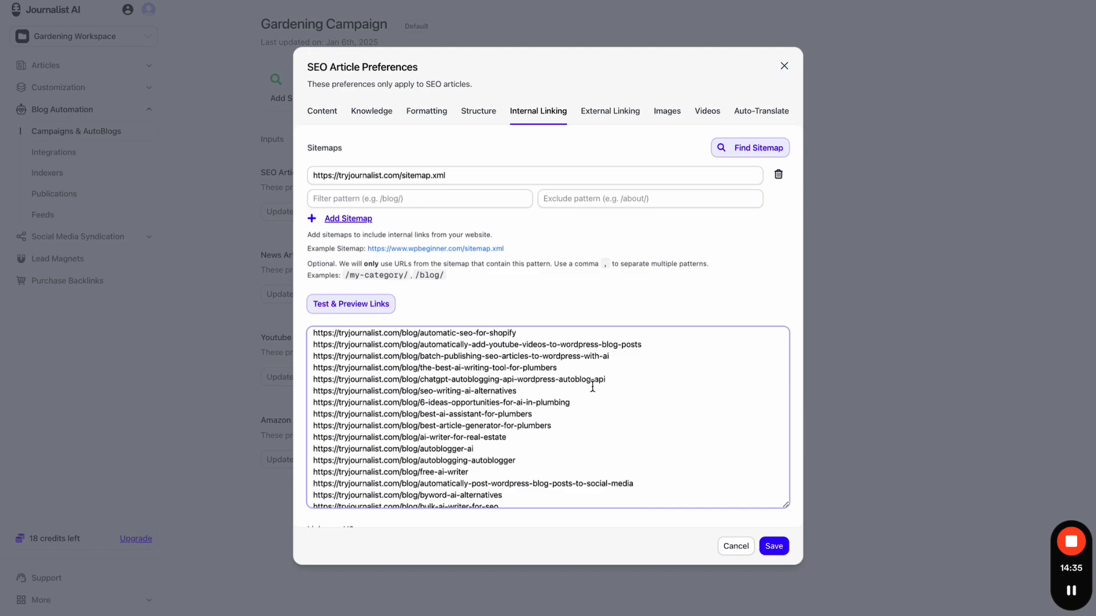
pyautogui.moveTo(570, 371); pyautogui.dragTo(312, 372)
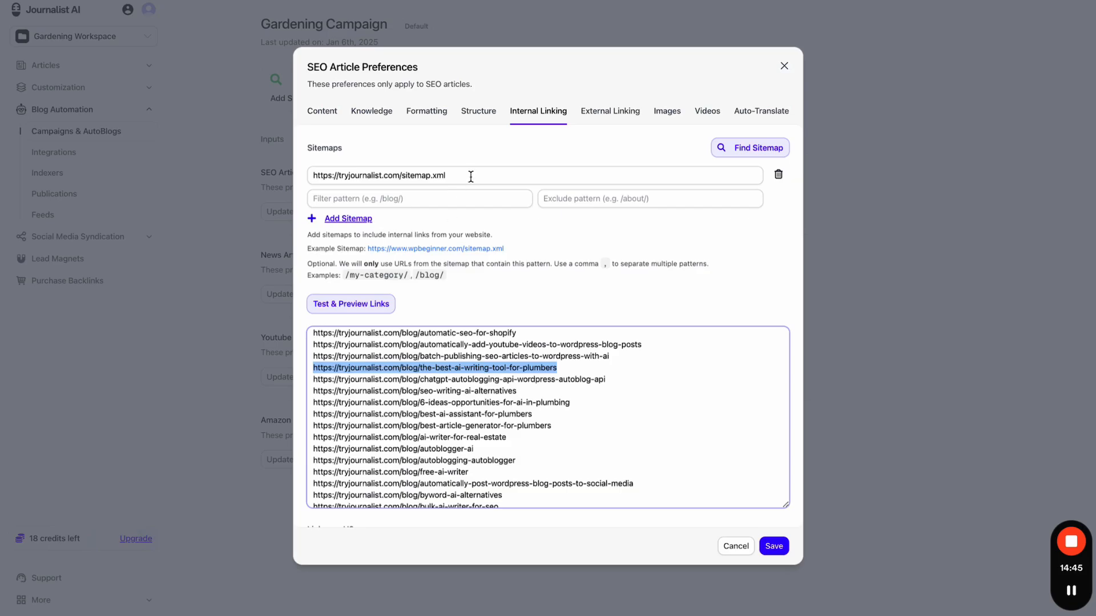
pyautogui.hotkey('ctrl', 'Tab')
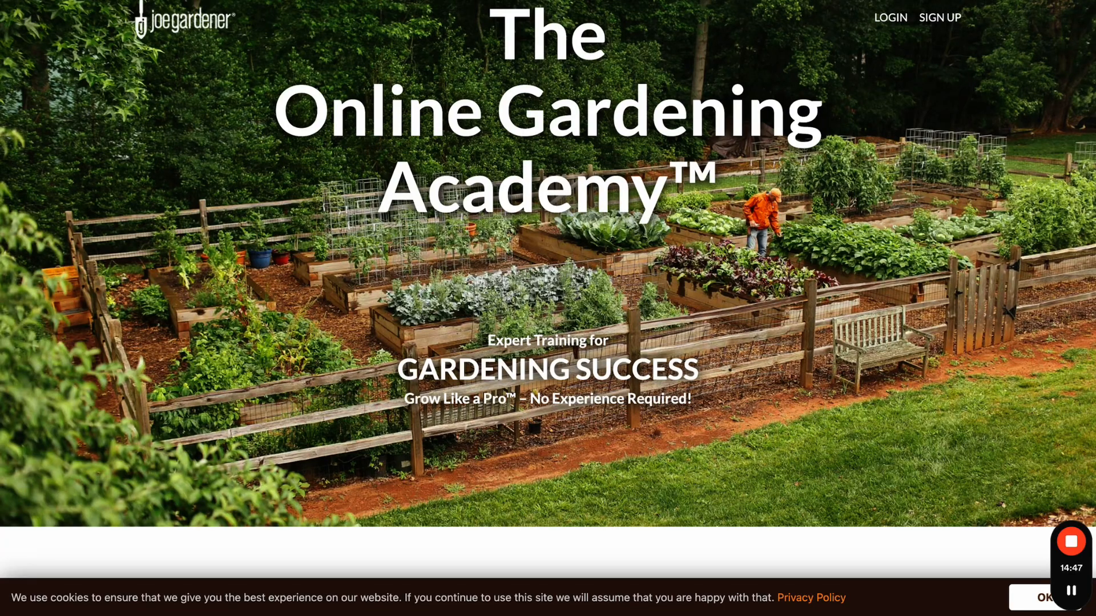
pyautogui.hotkey('ctrl', 'Tab')
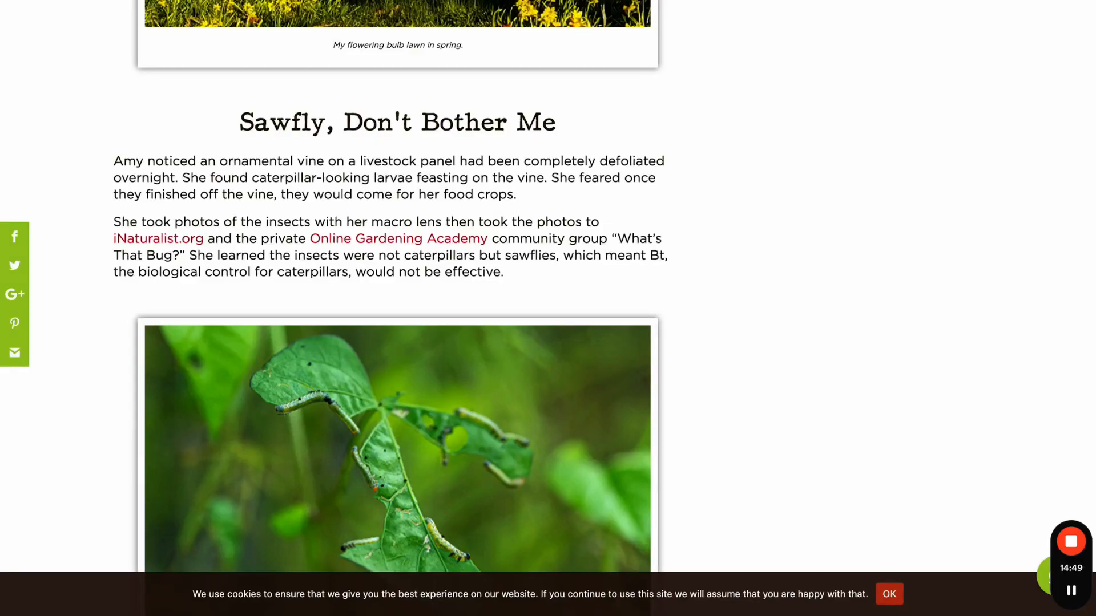
pyautogui.hotkey('ctrl', 'Tab')
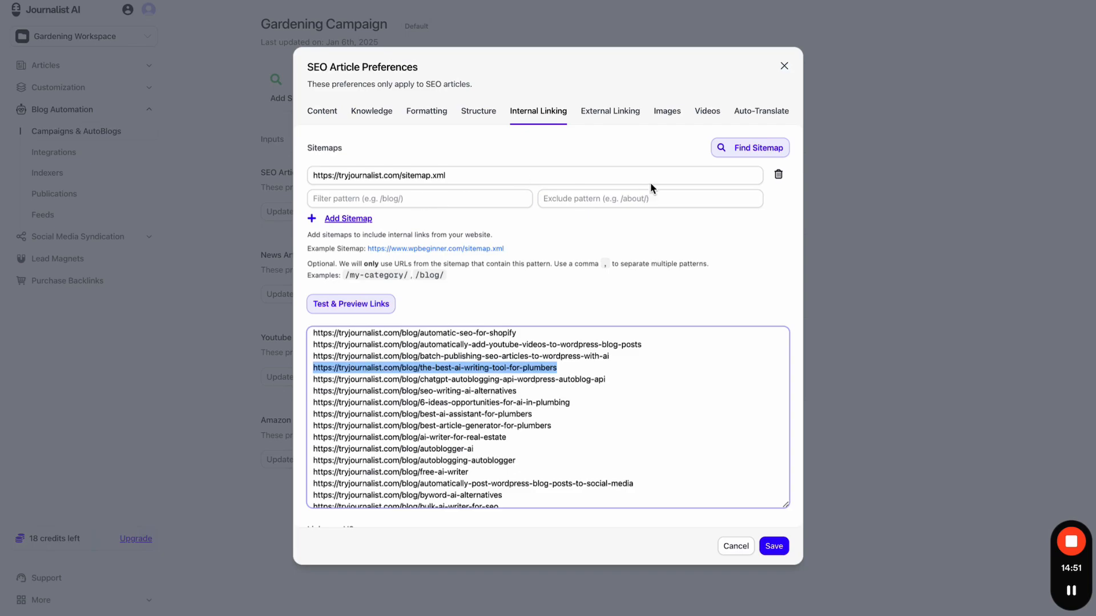
pyautogui.click(778, 174)
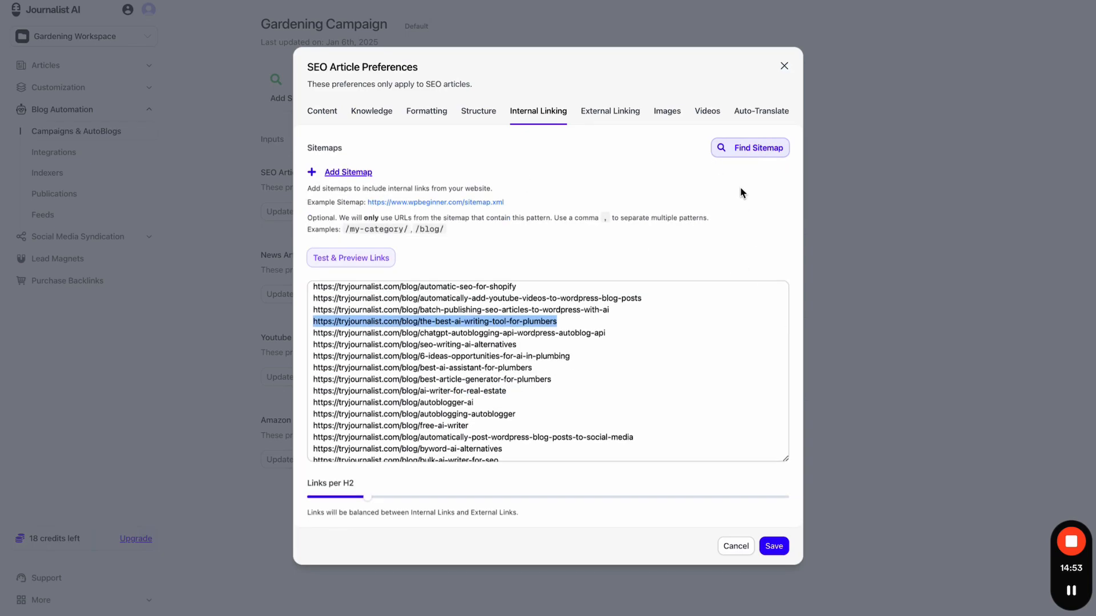
pyautogui.click(770, 149)
pyautogui.write('https://joegardener.com/')
pyautogui.click(672, 373)
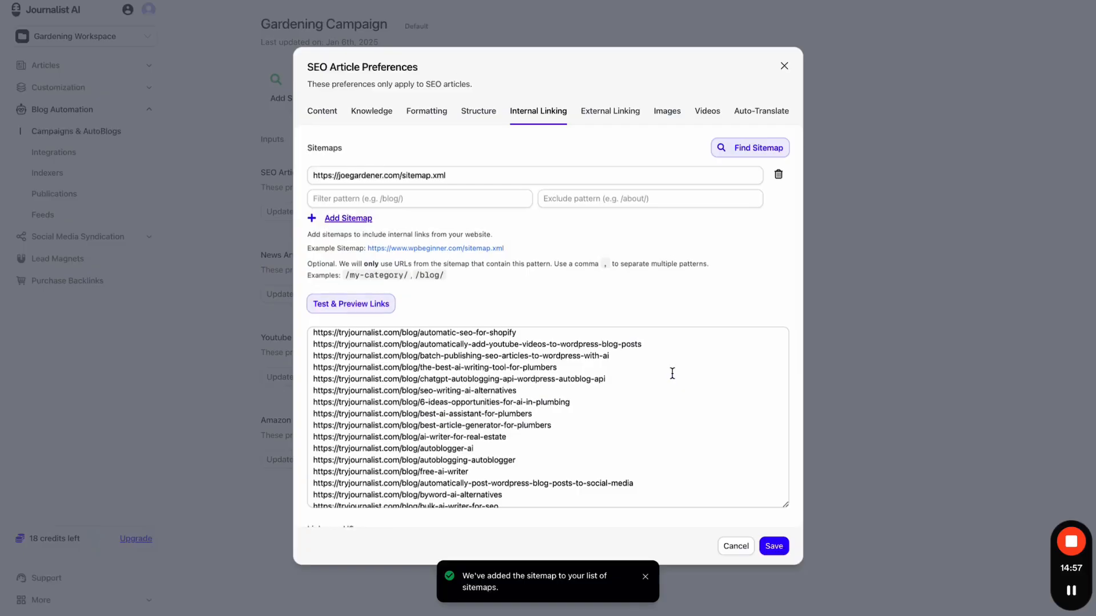
# - Preview the joegardener.com sitemap links and compare them with the open joegardener article
pyautogui.click(392, 302)
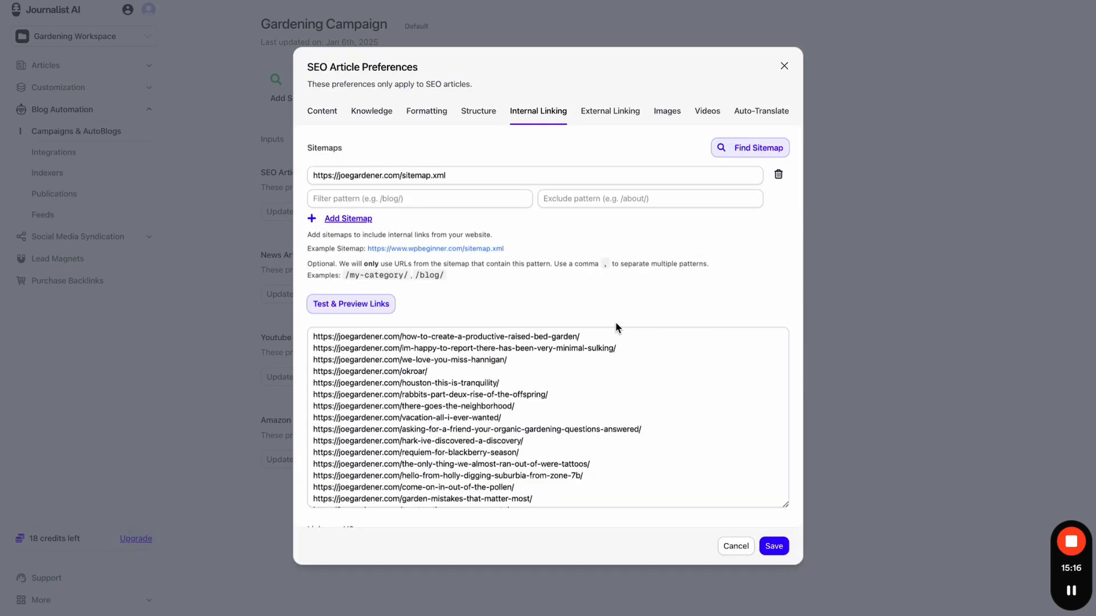
pyautogui.scroll(-5, 614, 361)
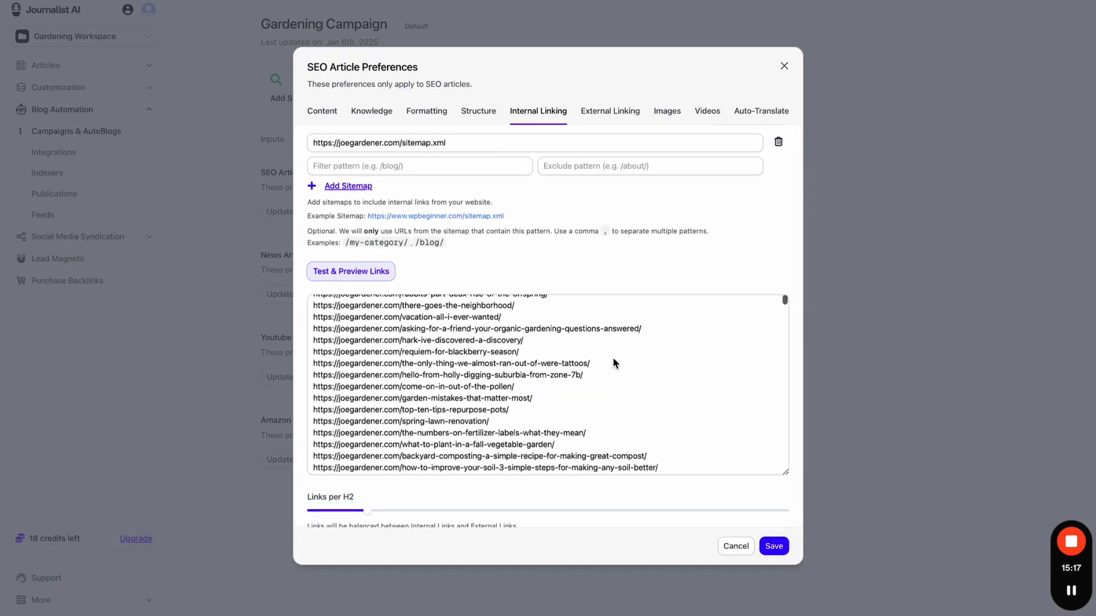
pyautogui.scroll(-10, 614, 362)
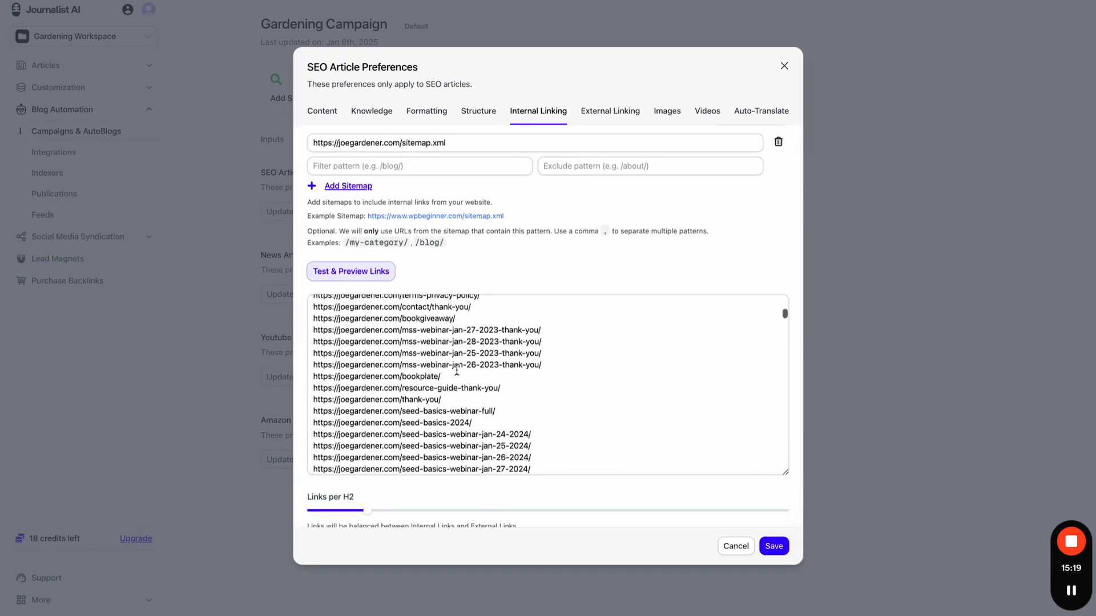
pyautogui.scroll(-10, 456, 369)
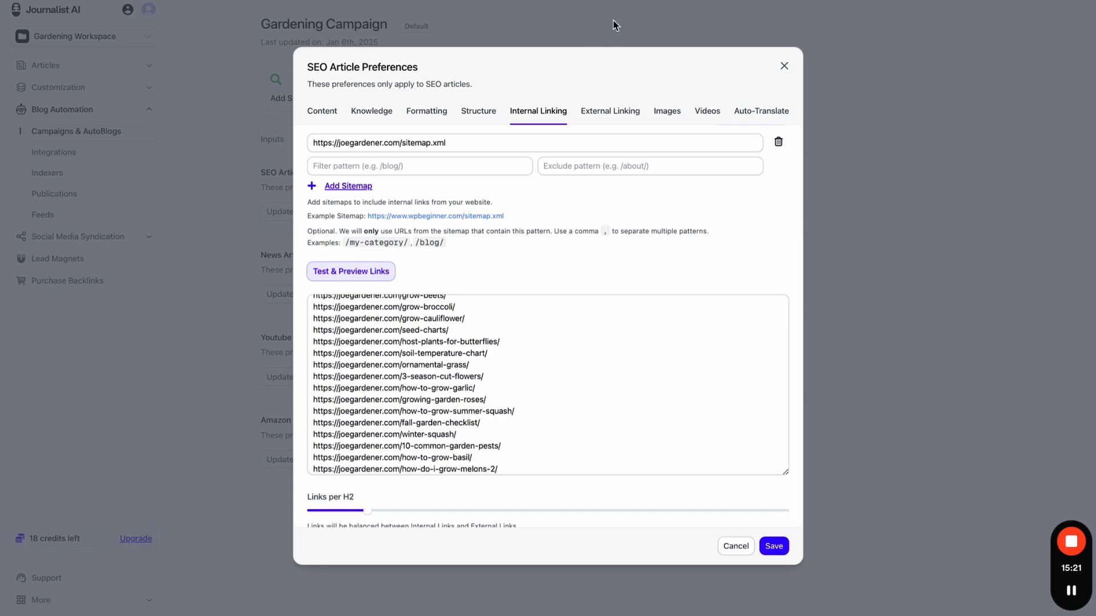
pyautogui.hotkey('ctrl', 'Tab')
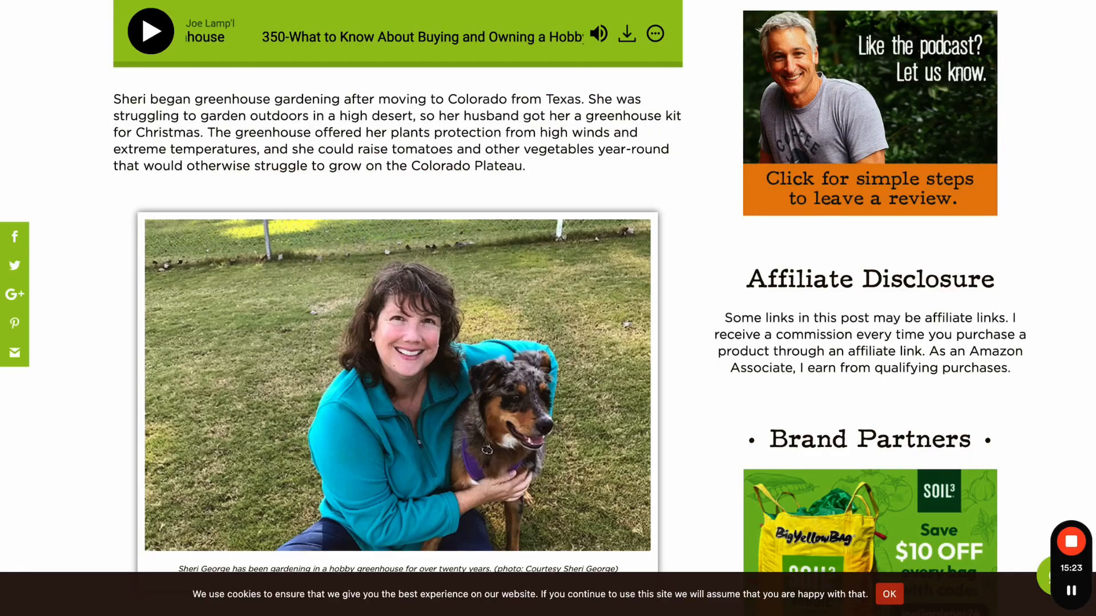
pyautogui.scroll(15, 195, 20)
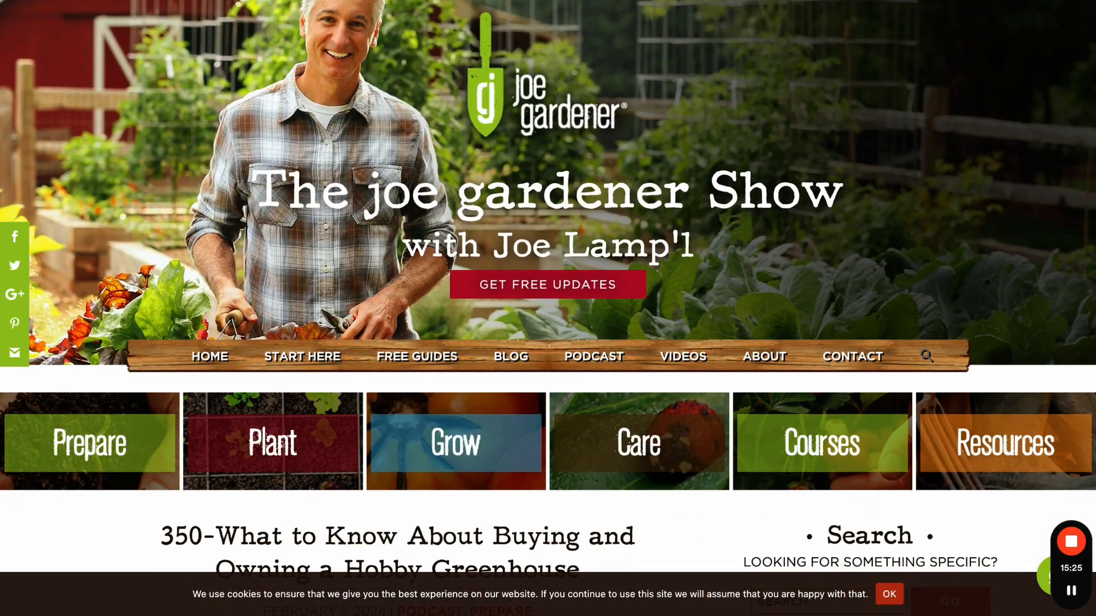
pyautogui.hotkey('ctrl', 'Tab')
pyautogui.hotkey('ctrl', 'Tab')
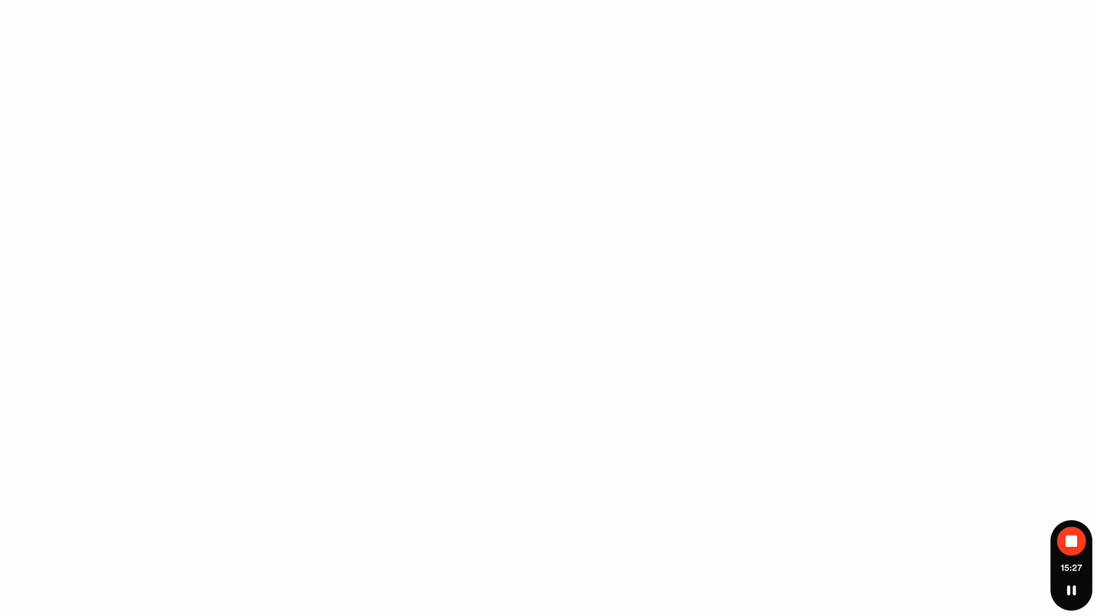
pyautogui.click(599, 166)
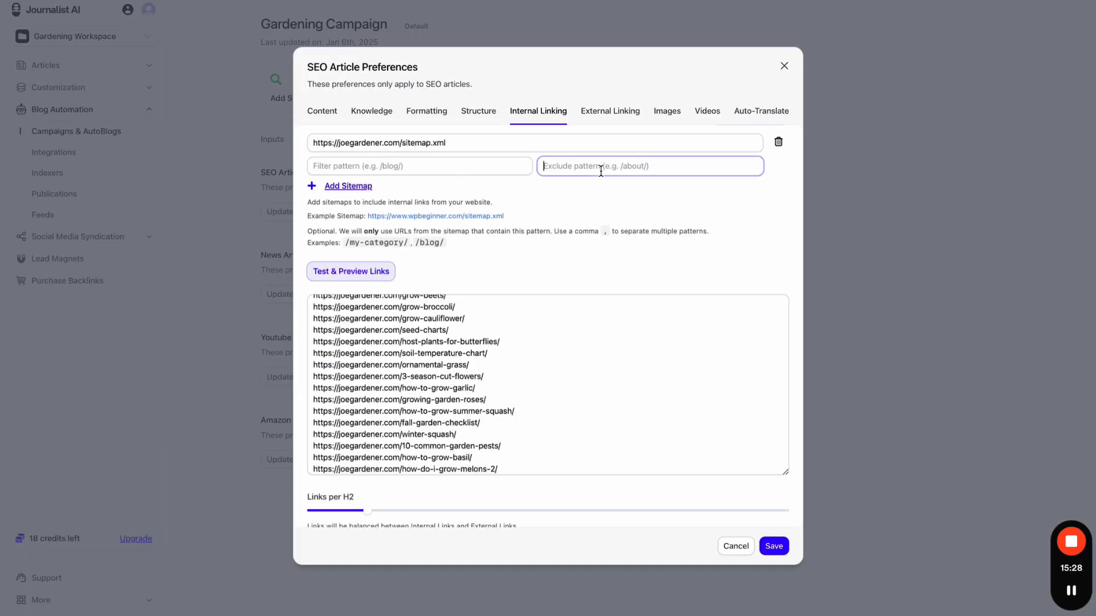
# - Set the filter pattern to /podcast and find the podcast URLs in the link preview
pyautogui.click(406, 166)
pyautogui.write('/podcast')
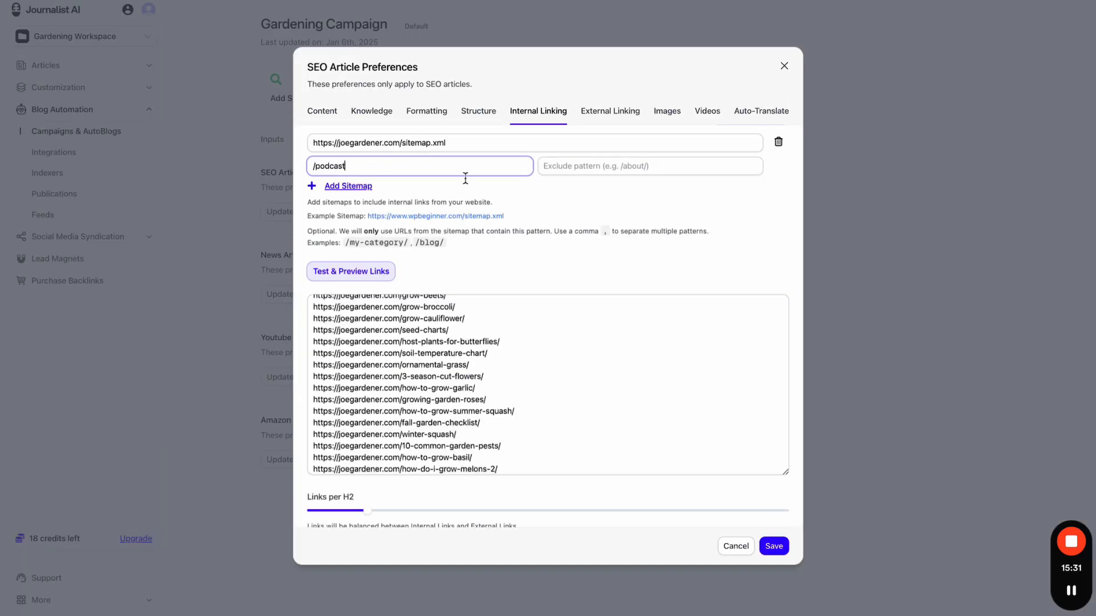
pyautogui.click(574, 191)
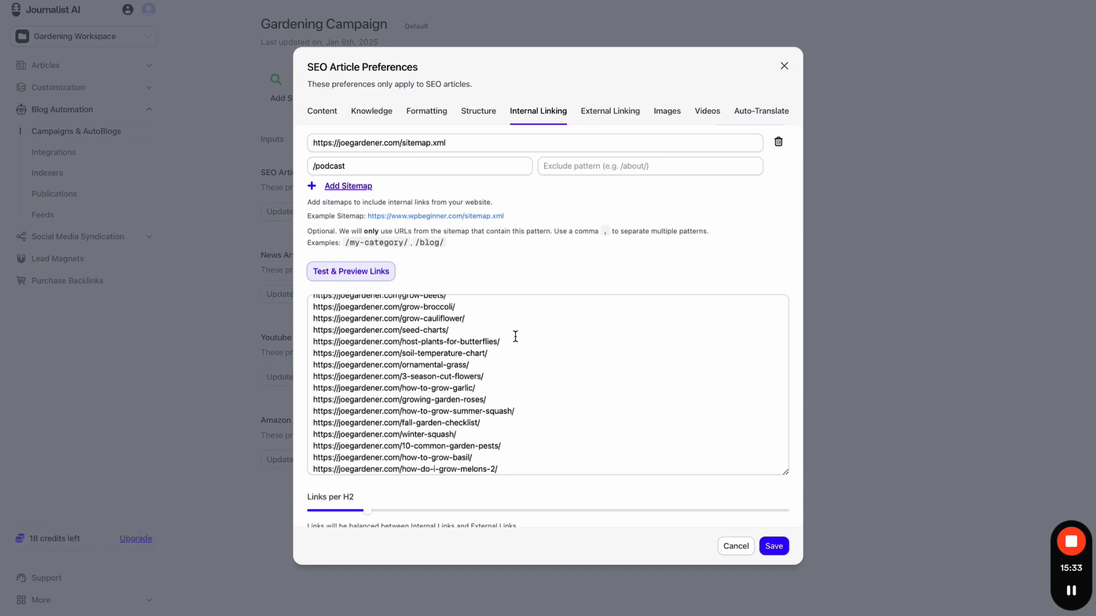
pyautogui.hotkey('ctrl', 'f')
pyautogui.write('podcast')
pyautogui.scroll(-15, 499, 367)
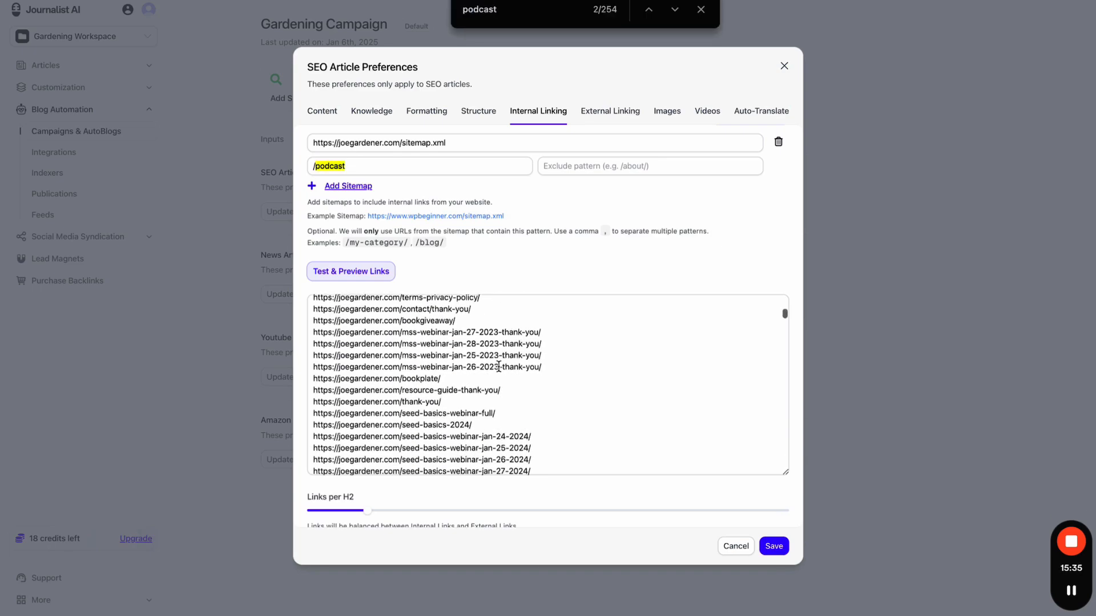
pyautogui.press('Return')
pyautogui.press('Return')
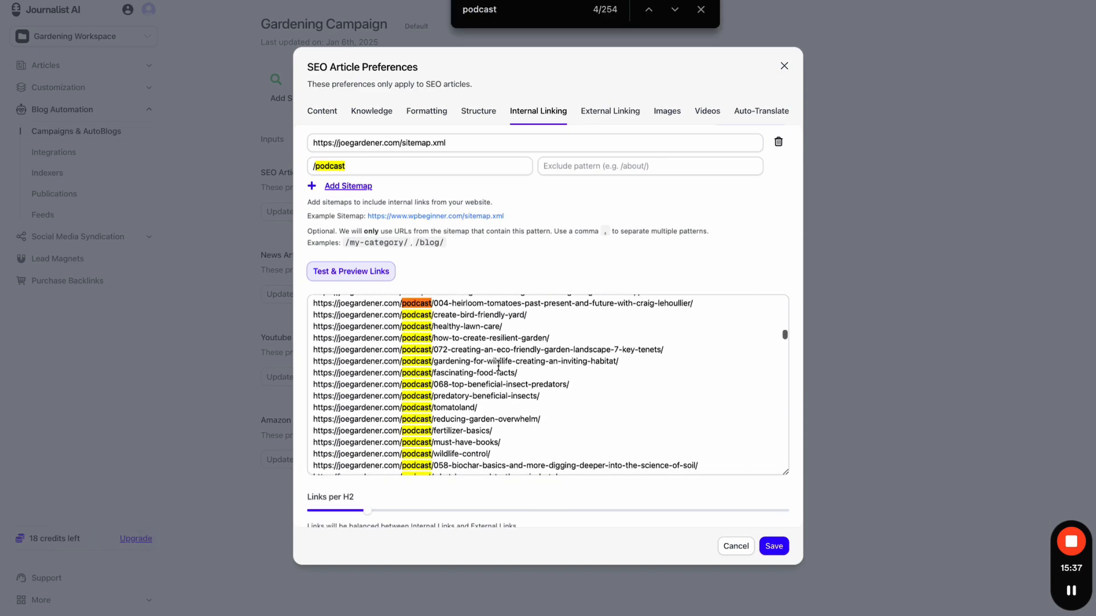
pyautogui.moveTo(313, 303); pyautogui.dragTo(565, 416)
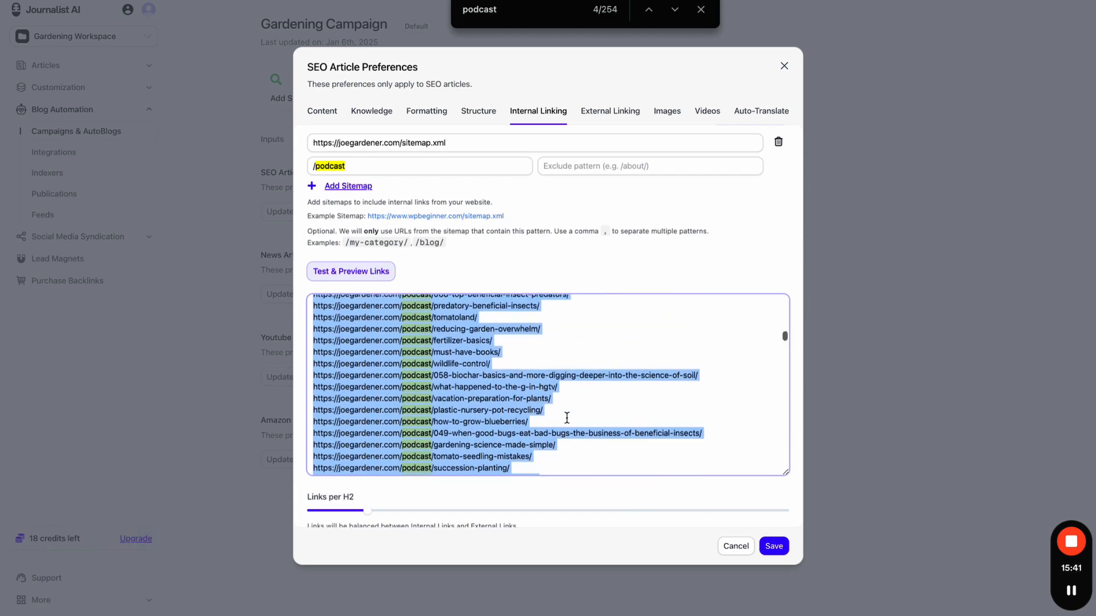
# - Try blog as the filter pattern, then clear the field entirely
pyautogui.tripleClick(378, 166)
pyautogui.write('blog')
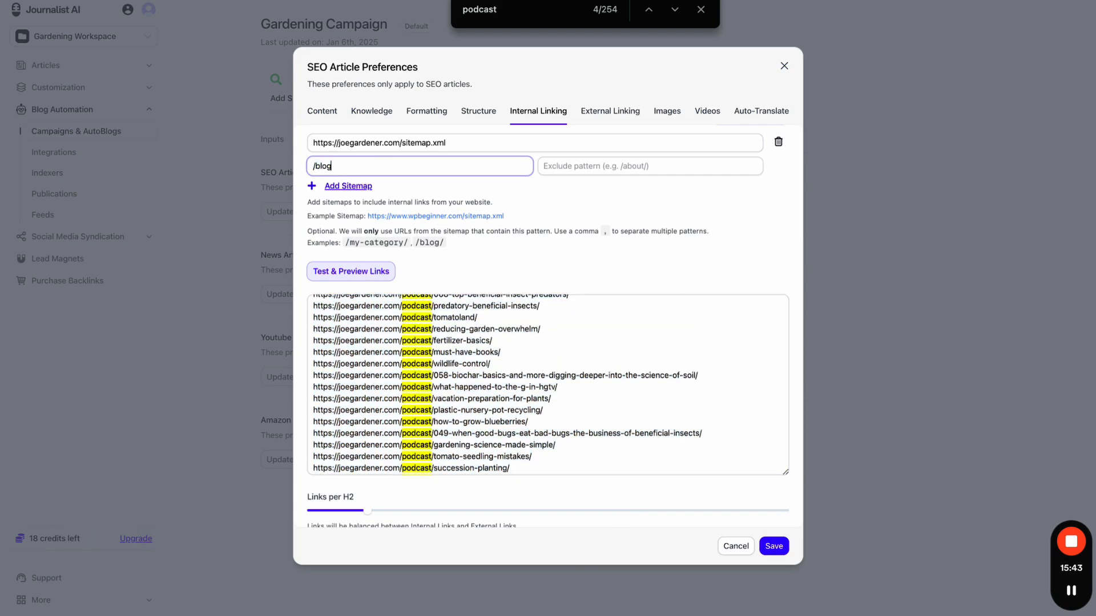
pyautogui.press('super+a')
pyautogui.press('BackSpace')
# - Close the podcast search and scroll back up through the internal linking settings
pyautogui.click(706, 261)
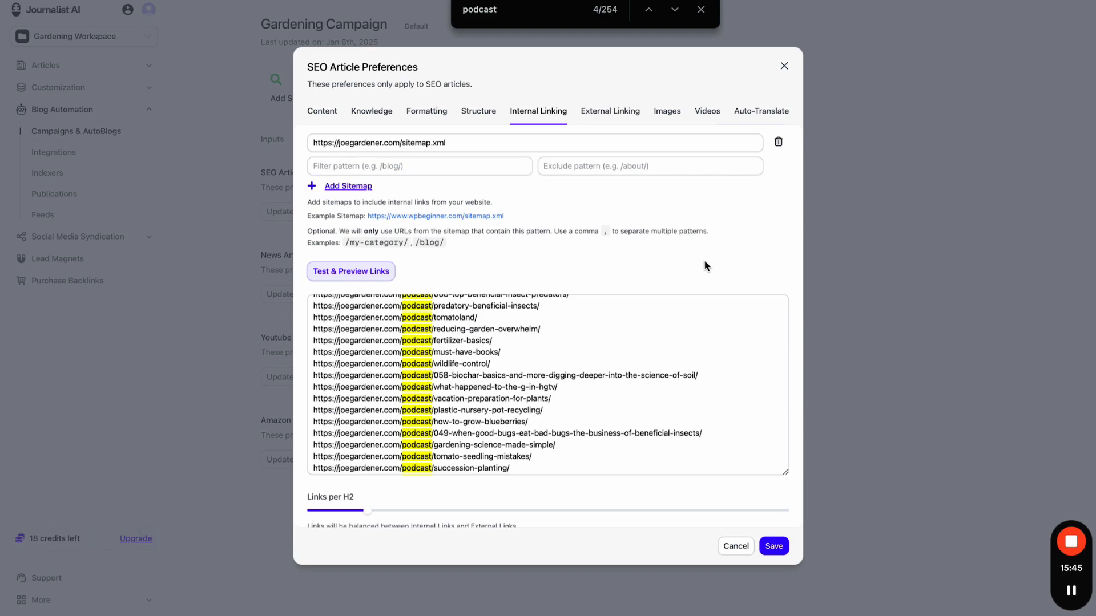
pyautogui.scroll(5, 495, 373)
pyautogui.scroll(2, 495, 373)
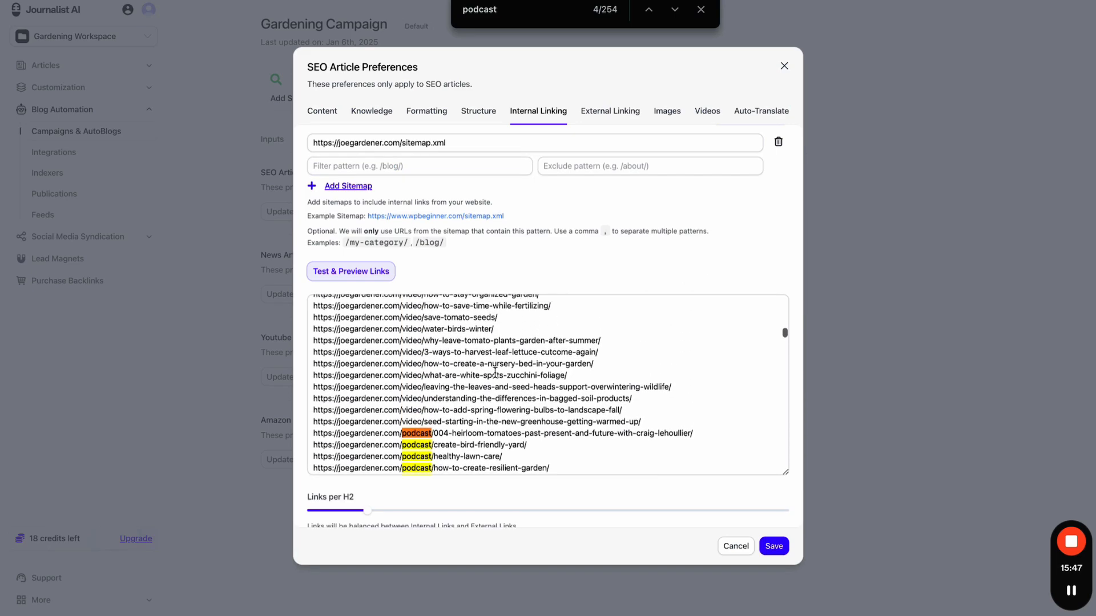
pyautogui.scroll(1, 495, 374)
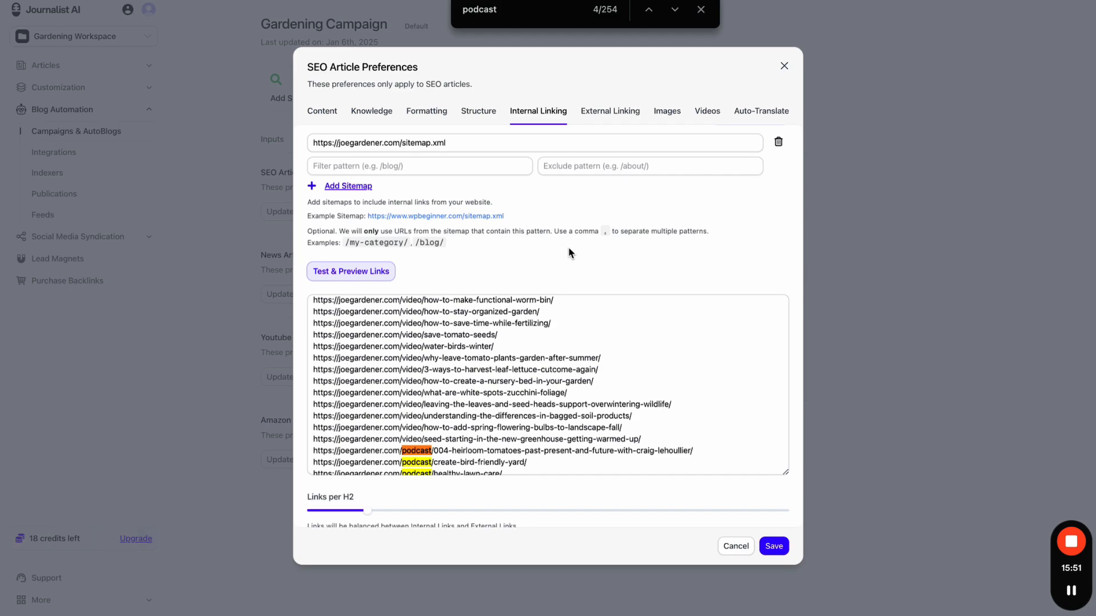
pyautogui.click(701, 10)
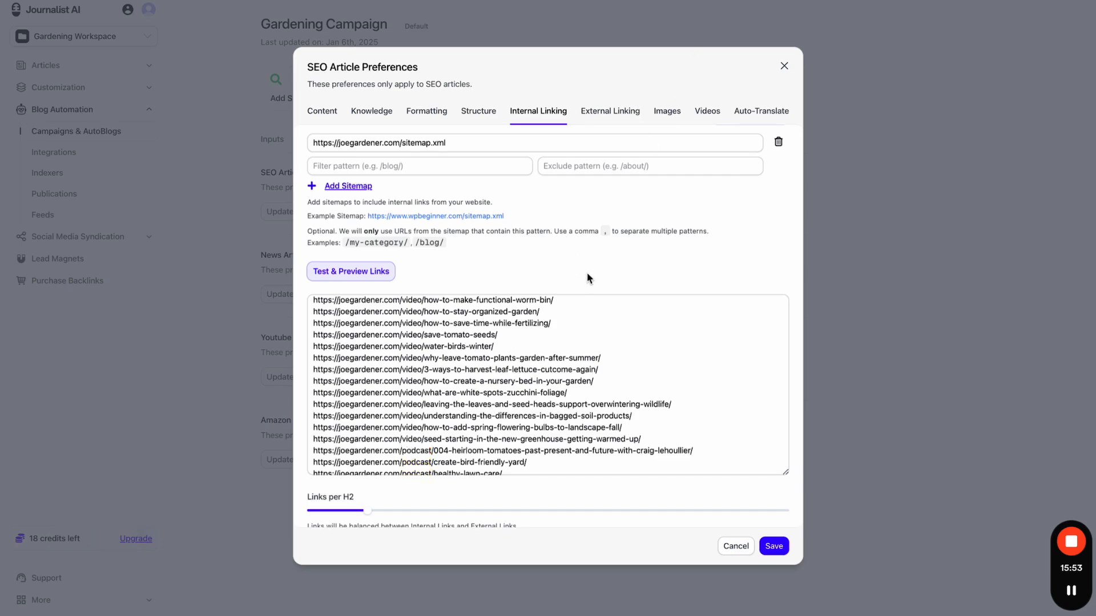
pyautogui.scroll(5, 560, 368)
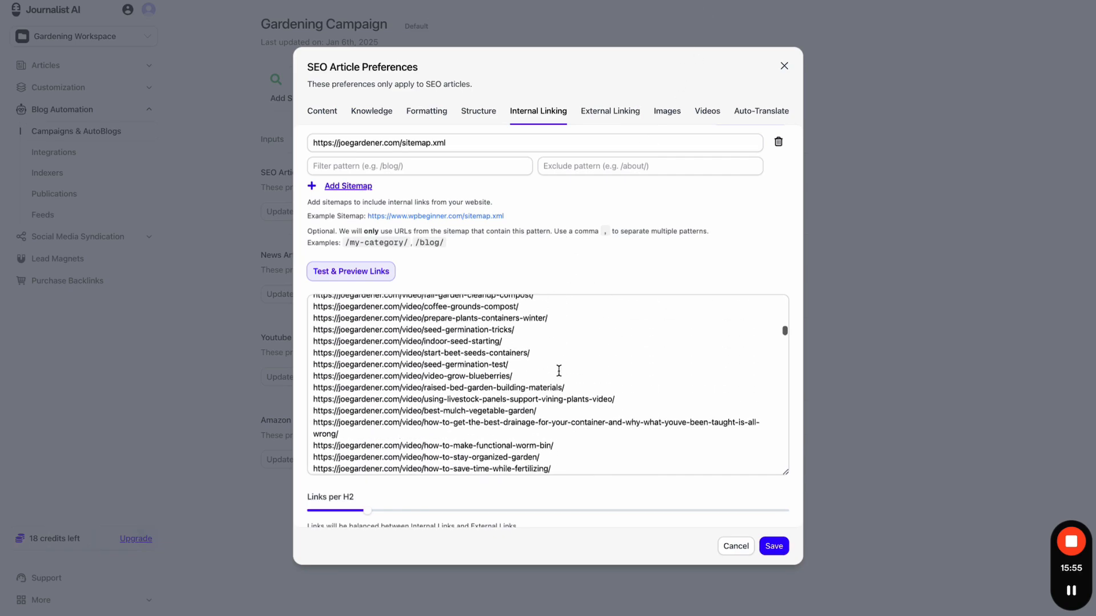
pyautogui.scroll(5, 558, 371)
pyautogui.scroll(-1, 599, 273)
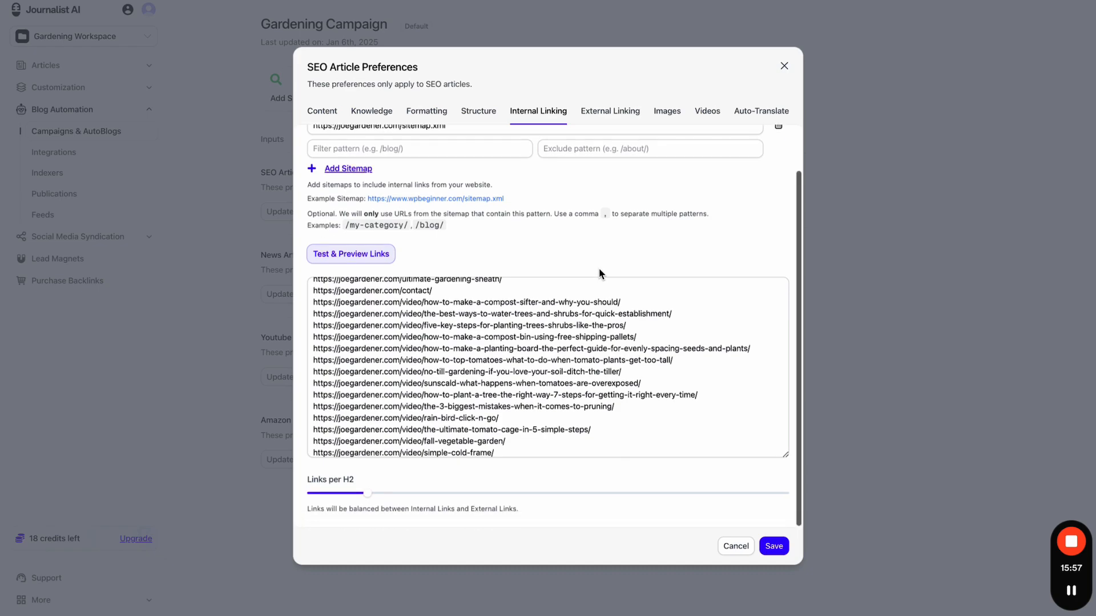
# - Raise Links per H2 to its maximum and flip to External Linking and back
pyautogui.moveTo(368, 494); pyautogui.dragTo(791, 498)
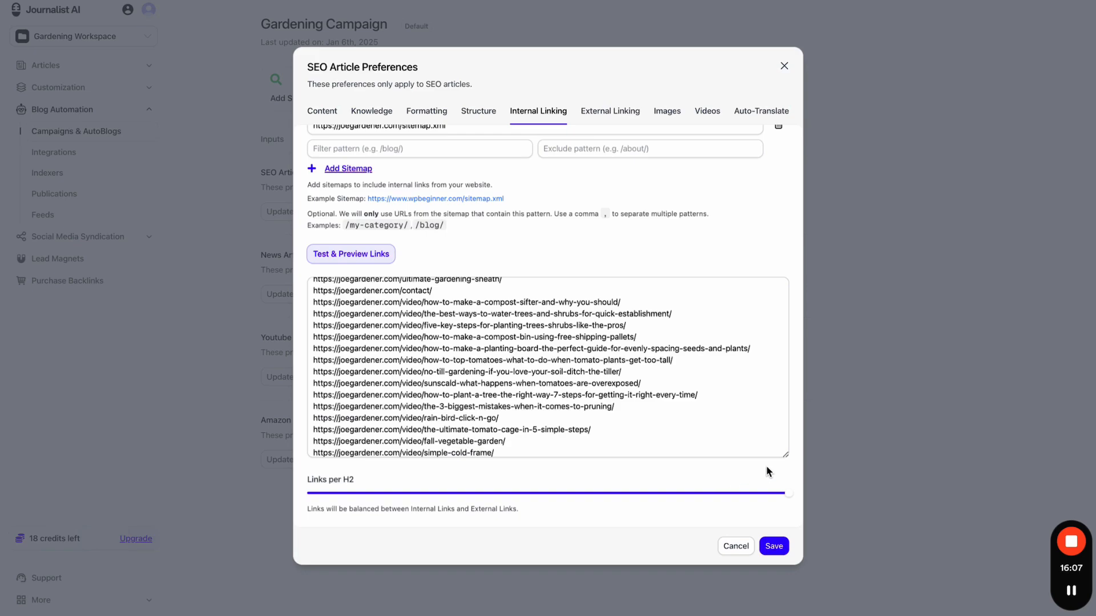
pyautogui.scroll(-5, 657, 371)
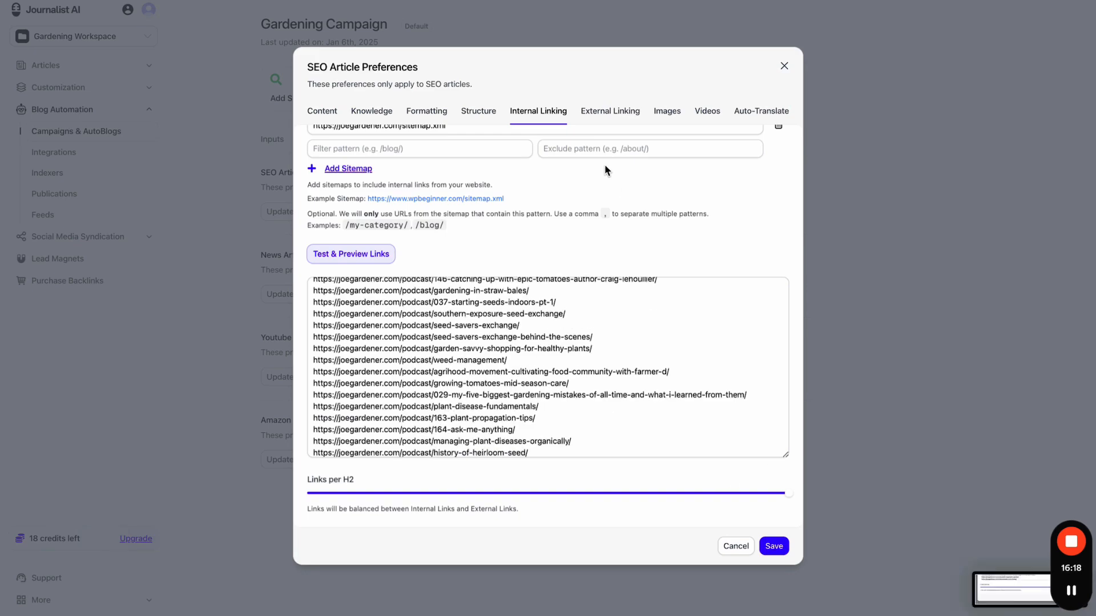
pyautogui.click(593, 114)
pyautogui.click(548, 199)
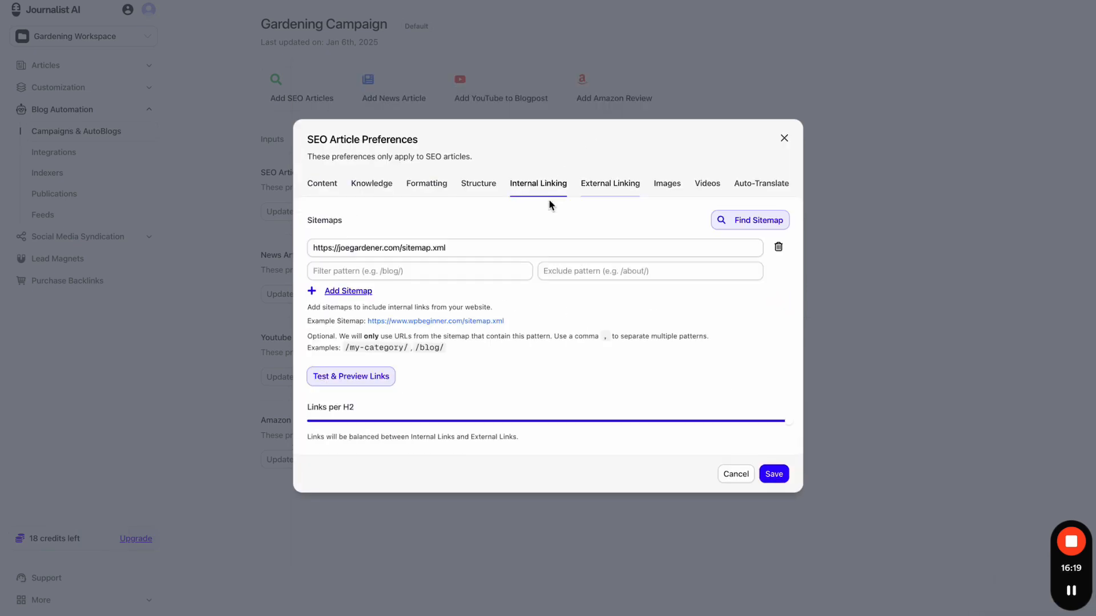
# - In External Linking, switch Automatic External Links off and then back on
pyautogui.click(601, 183)
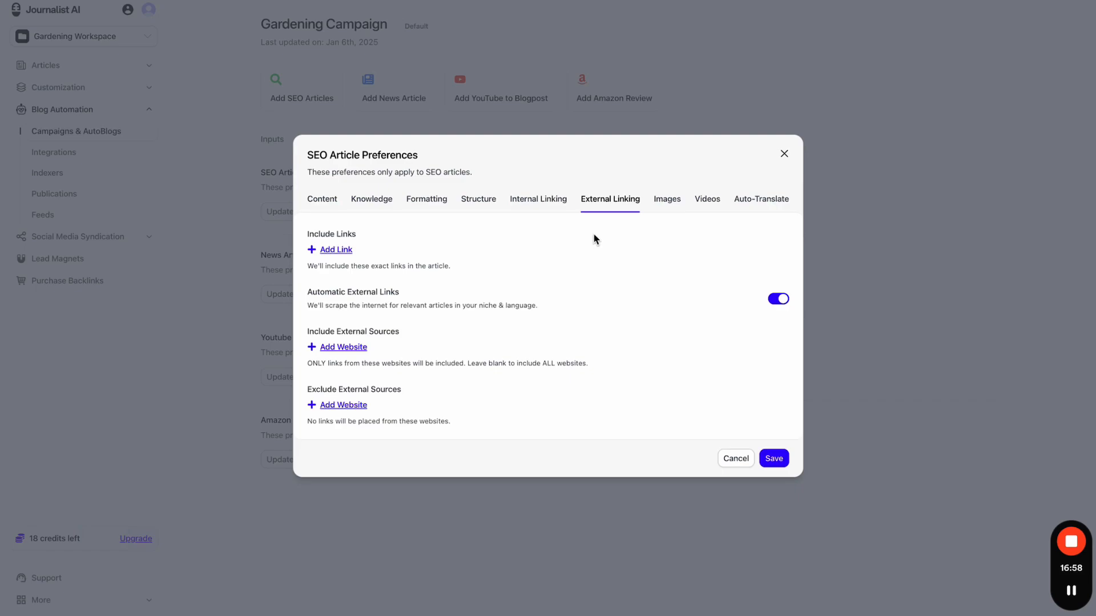
pyautogui.click(776, 299)
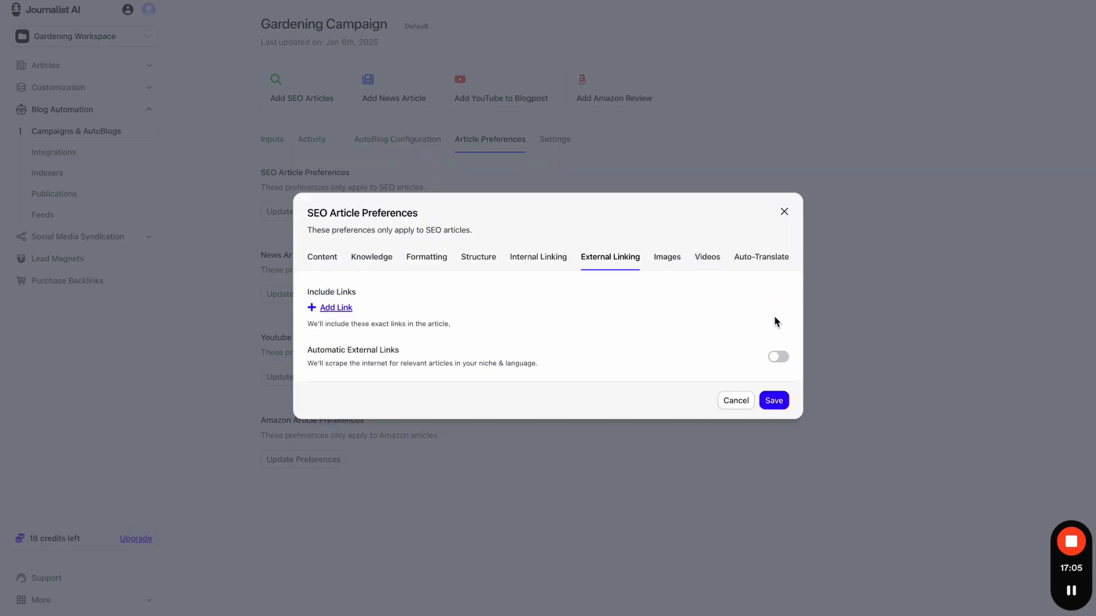
pyautogui.click(775, 357)
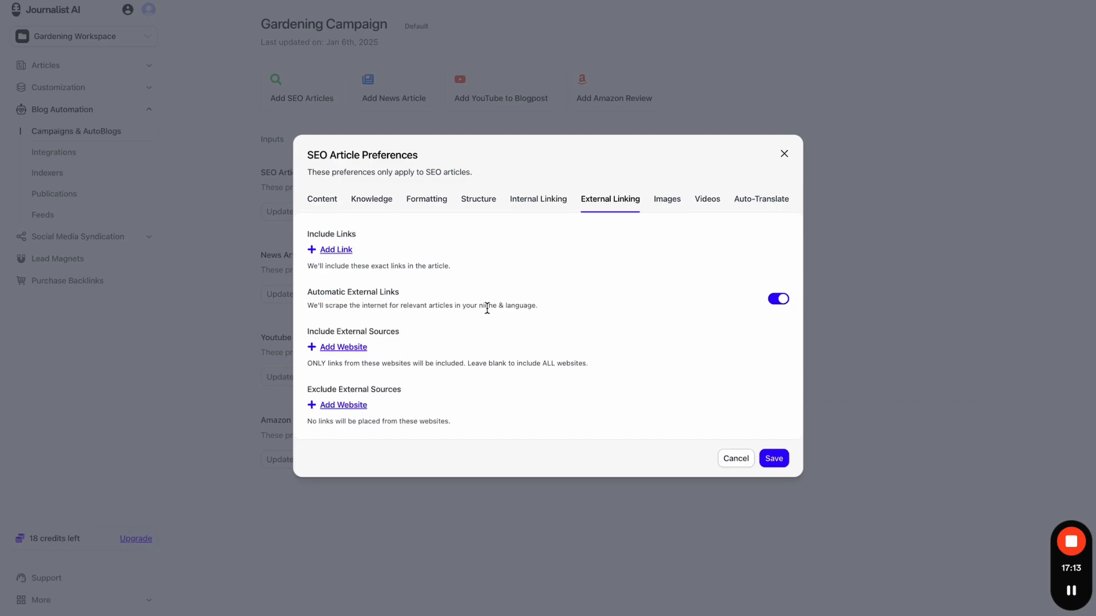
# - Turn Automatic External Links off, add four Include Links rows, then delete them all
pyautogui.click(775, 299)
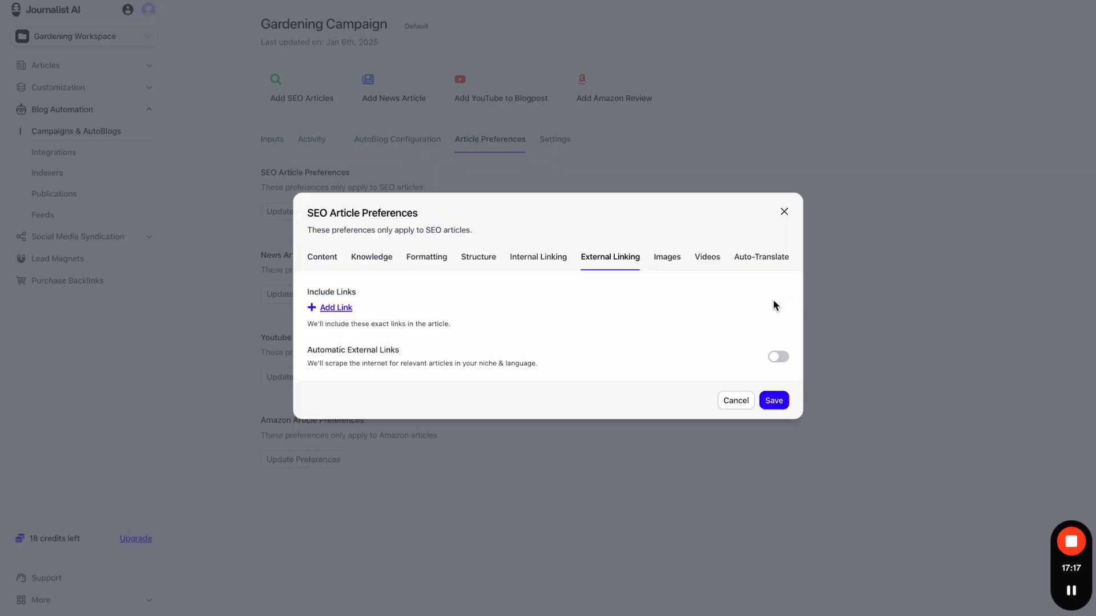
pyautogui.click(336, 308)
pyautogui.click(336, 321)
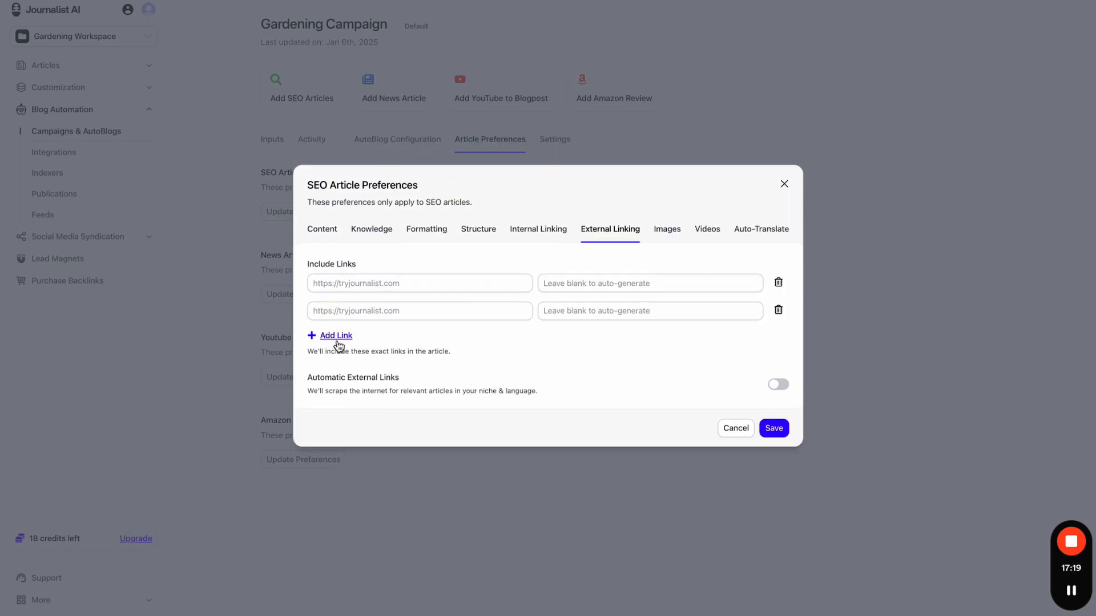
pyautogui.click(336, 337)
pyautogui.click(337, 350)
pyautogui.click(779, 256)
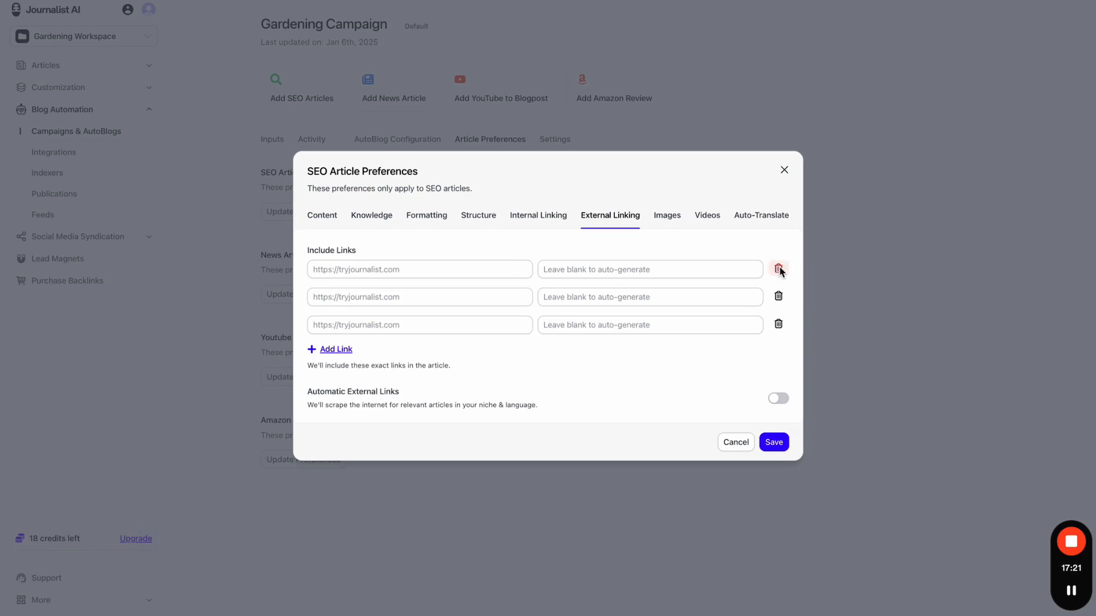
pyautogui.click(778, 269)
pyautogui.click(779, 284)
pyautogui.click(779, 296)
# - Turn Automatic External Links back on, add four excluded website rows, then remove them
pyautogui.click(779, 356)
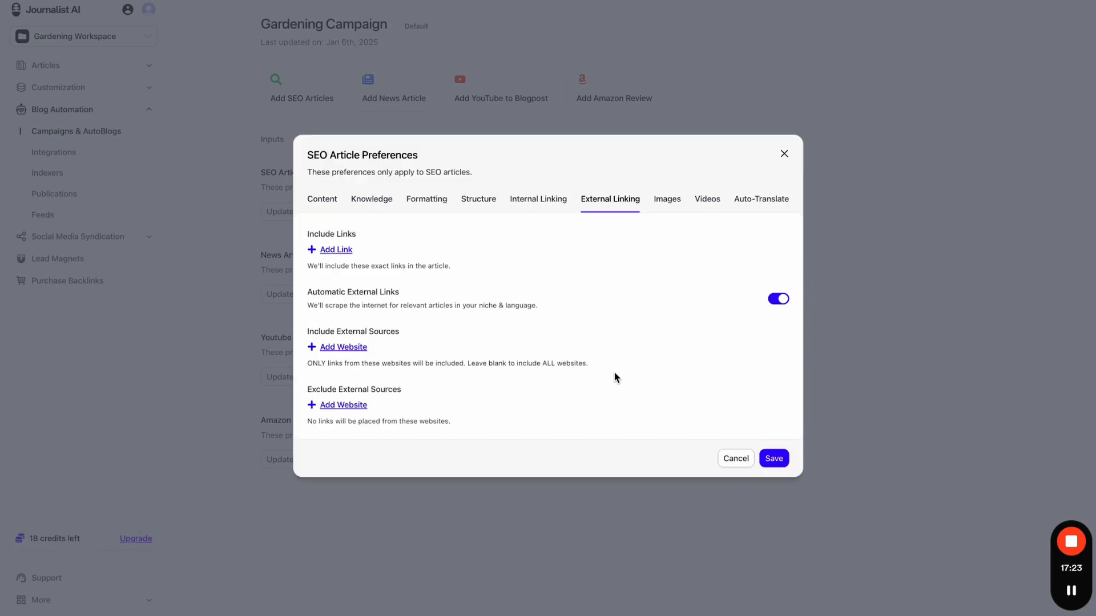
pyautogui.click(351, 405)
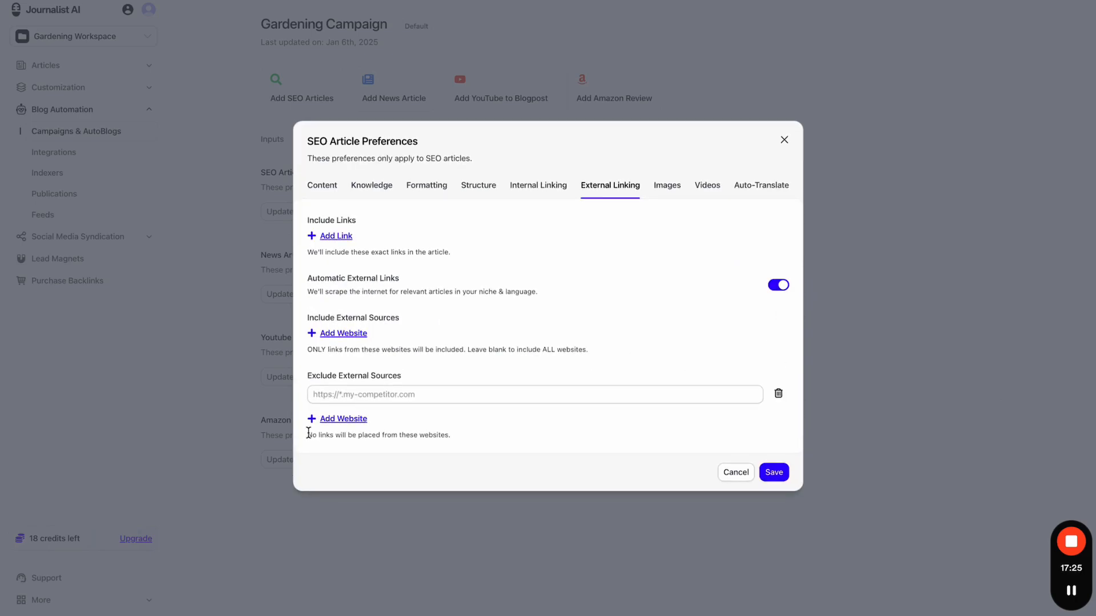
pyautogui.click(342, 420)
pyautogui.click(344, 433)
pyautogui.click(346, 447)
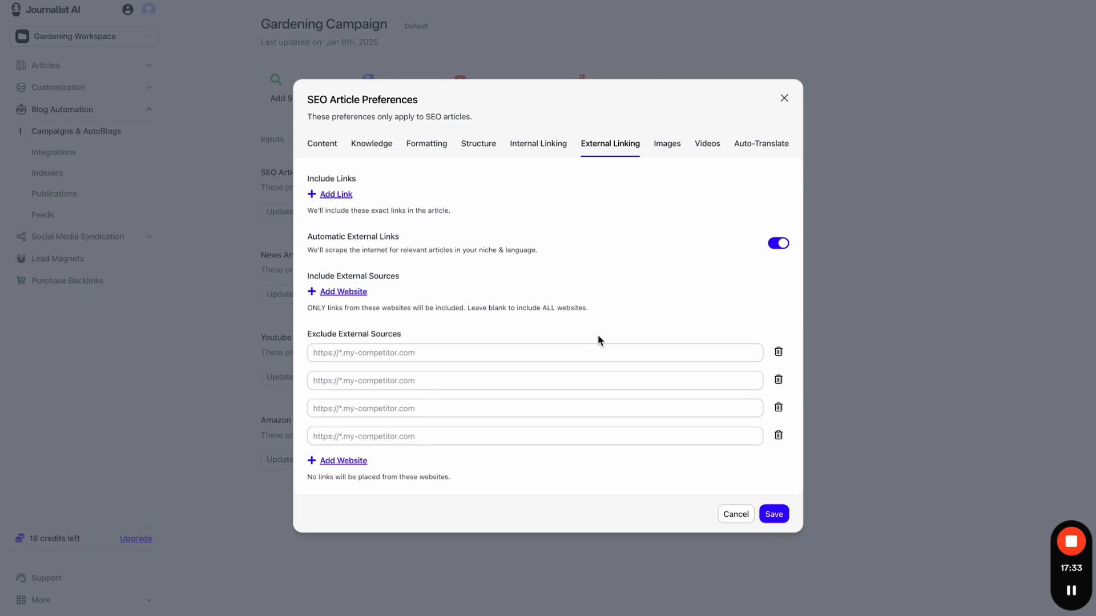
pyautogui.click(778, 351)
pyautogui.click(778, 365)
pyautogui.click(780, 379)
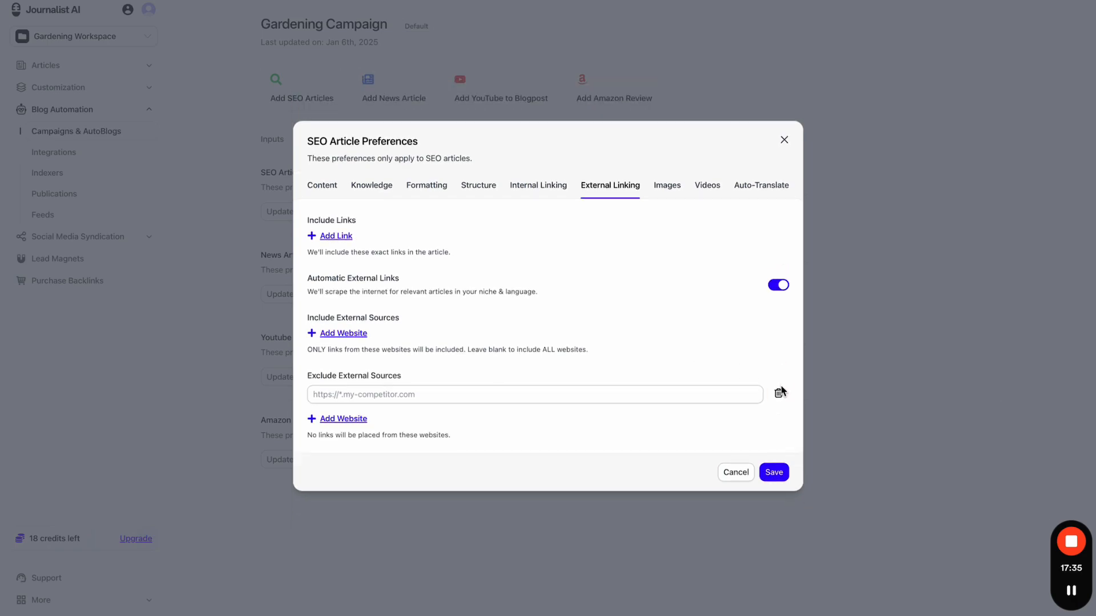
pyautogui.click(780, 393)
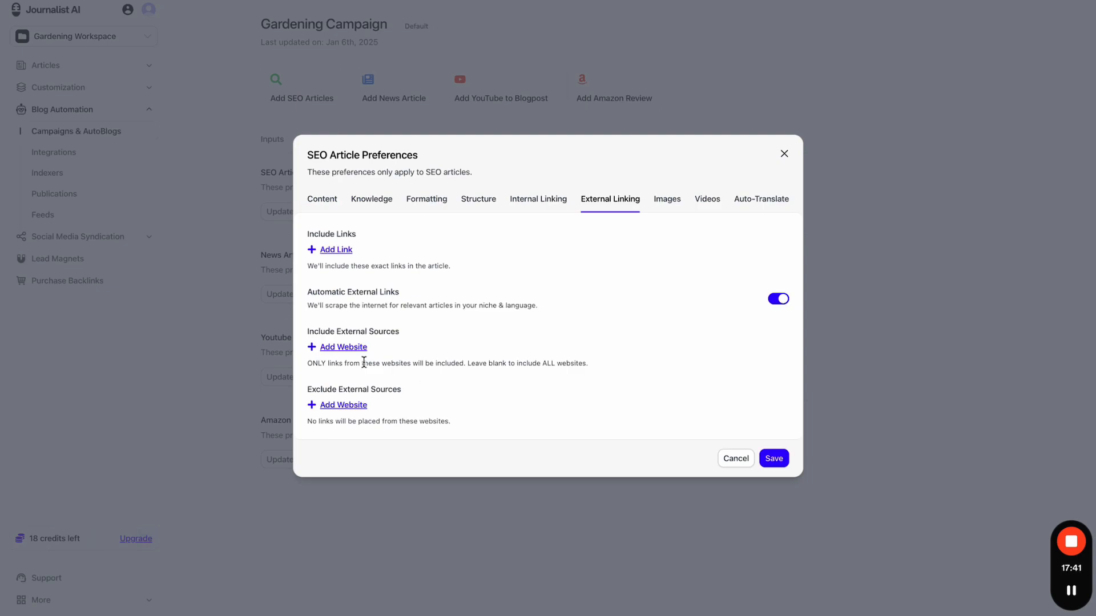
pyautogui.click(336, 349)
pyautogui.click(339, 360)
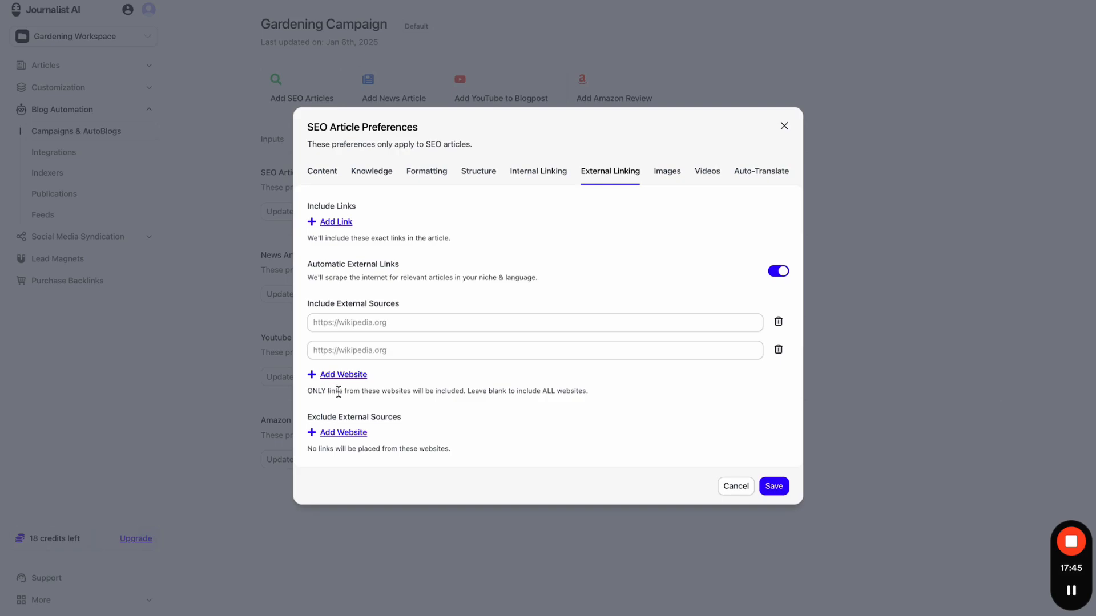
pyautogui.moveTo(360, 391); pyautogui.dragTo(602, 396)
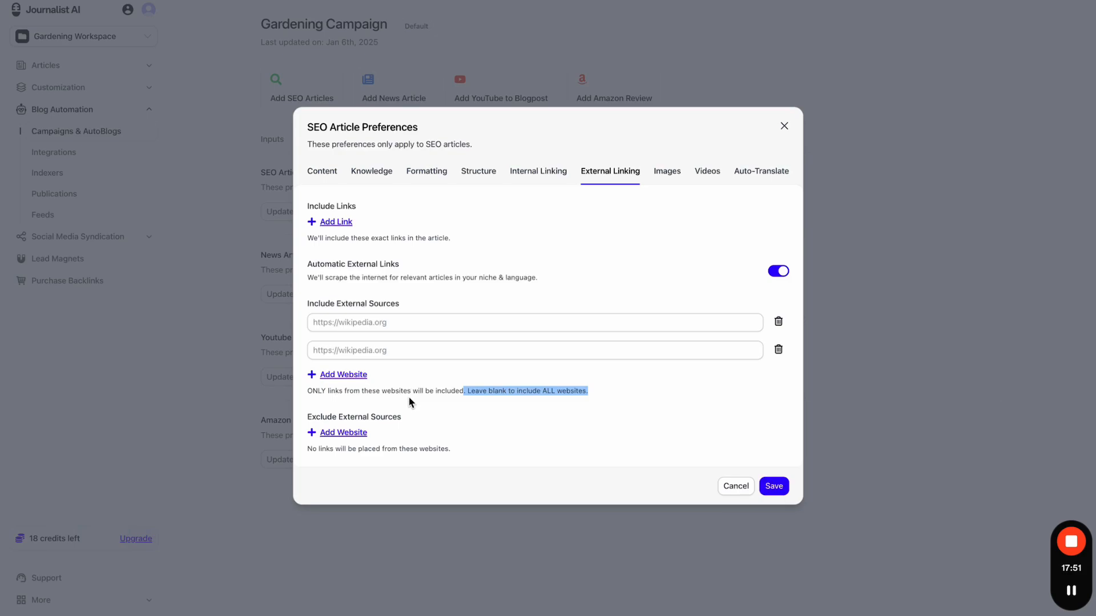
pyautogui.click(403, 327)
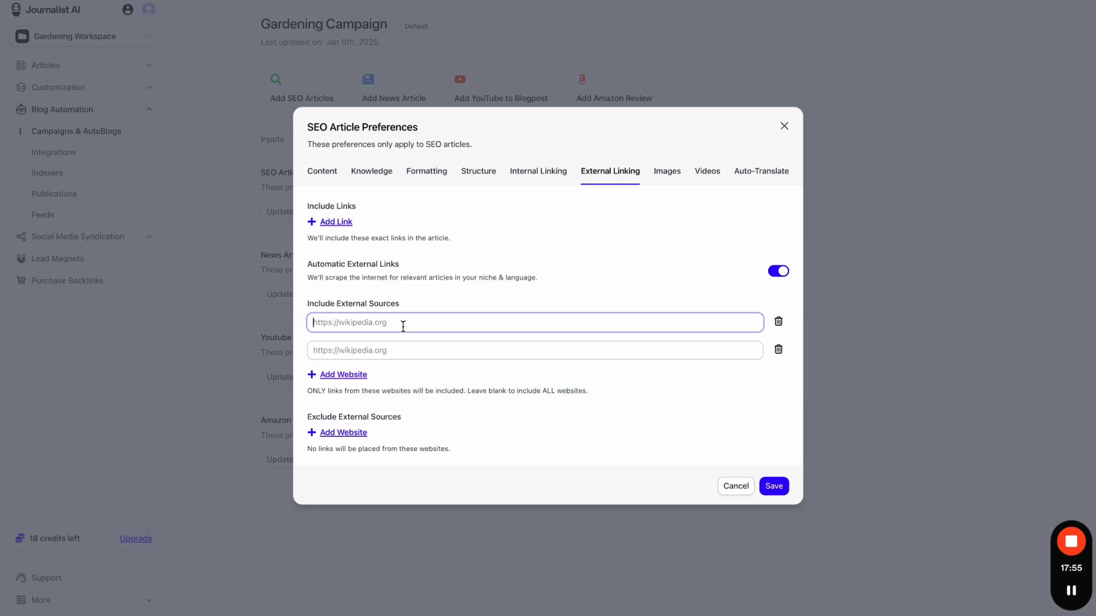
pyautogui.write('t')
pyautogui.press('BackSpace')
pyautogui.write('tryjournalits.com')
pyautogui.write('blog')
pyautogui.press('BackSpace')
pyautogui.press('BackSpace')
pyautogui.press('BackSpace')
pyautogui.press('BackSpace')
pyautogui.press('BackSpace')
pyautogui.write('m')
pyautogui.hotkey('ctrl', 'a')
pyautogui.press('BackSpace')
pyautogui.click(570, 293)
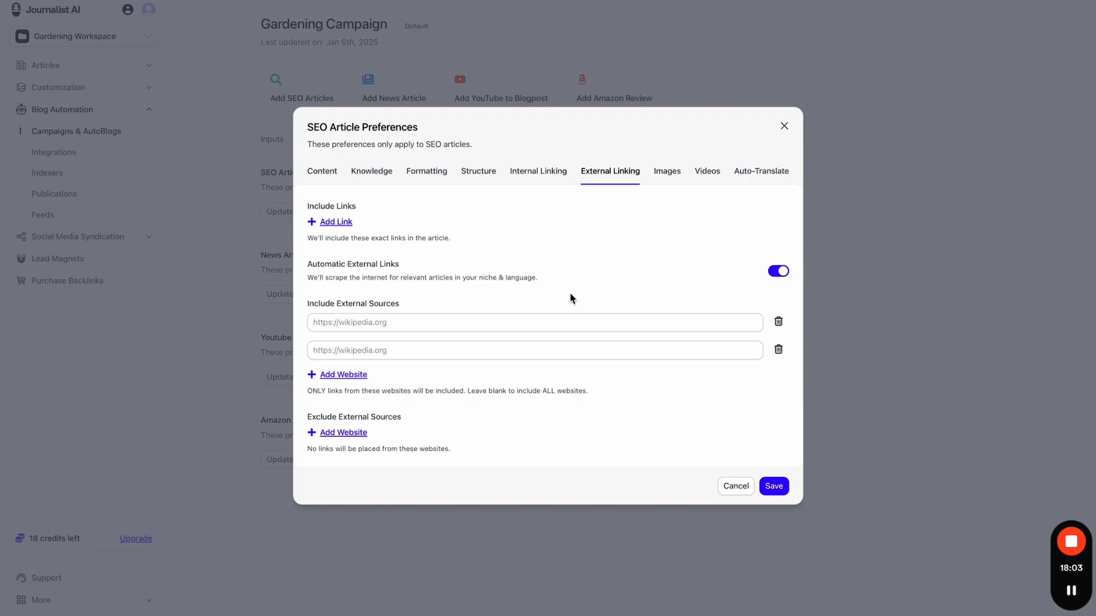
pyautogui.click(777, 321)
pyautogui.click(778, 330)
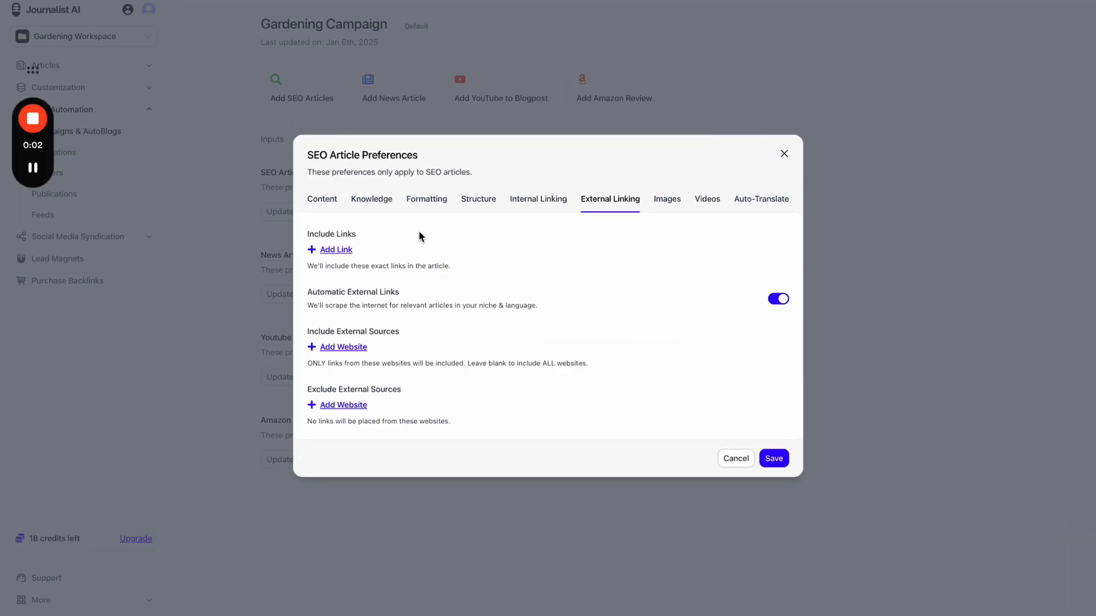
# - Add an Include Links row holding the pasted tryjournalist.com blog address
pyautogui.click(338, 251)
pyautogui.write('https://tryjournalist.com/blog')
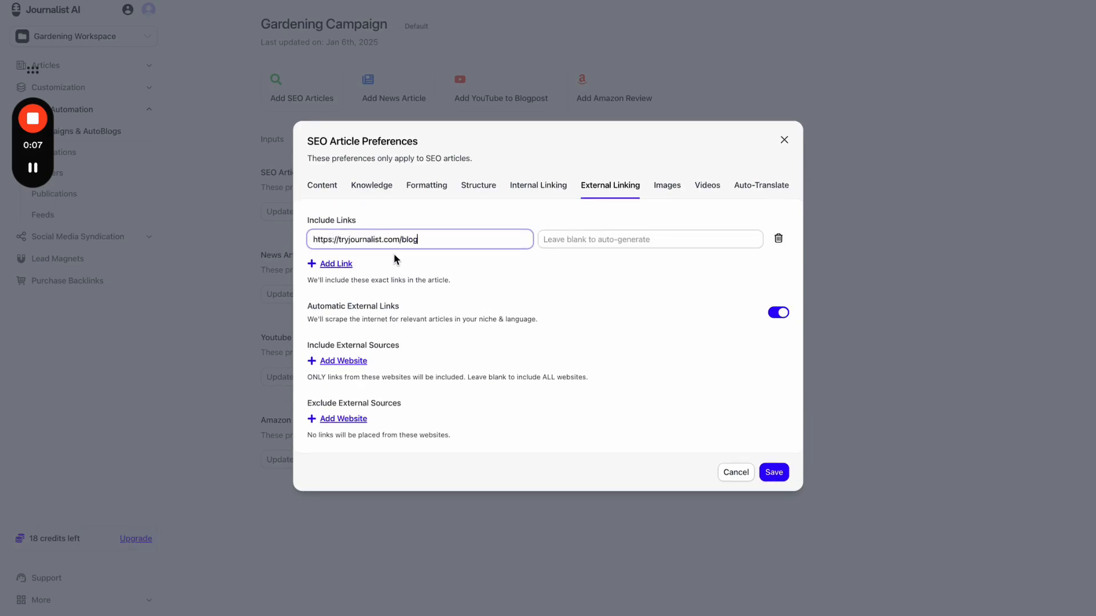
pyautogui.moveTo(445, 239); pyautogui.dragTo(303, 245)
pyautogui.click(421, 241)
pyautogui.moveTo(448, 239); pyautogui.dragTo(303, 249)
pyautogui.hotkey('ctrl', 'c')
pyautogui.click(435, 243)
pyautogui.moveTo(450, 242); pyautogui.dragTo(297, 240)
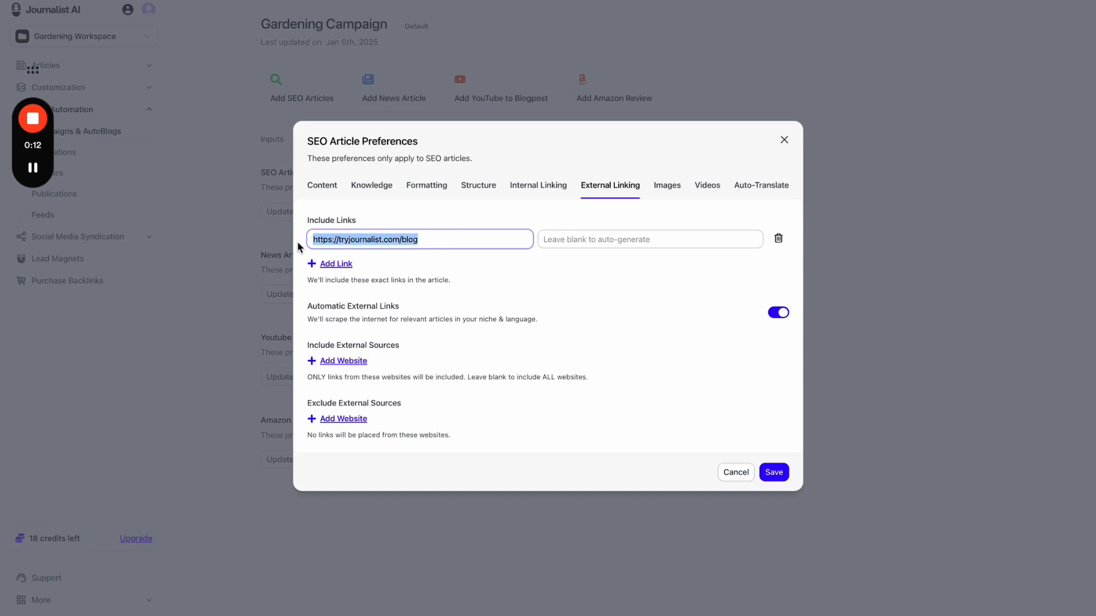
# - Add two more link rows with edited versions of the blog address
pyautogui.click(331, 265)
pyautogui.hotkey('ctrl', 'v')
pyautogui.press('BackSpace')
pyautogui.press('BackSpace')
pyautogui.press('BackSpace')
pyautogui.press('BackSpace')
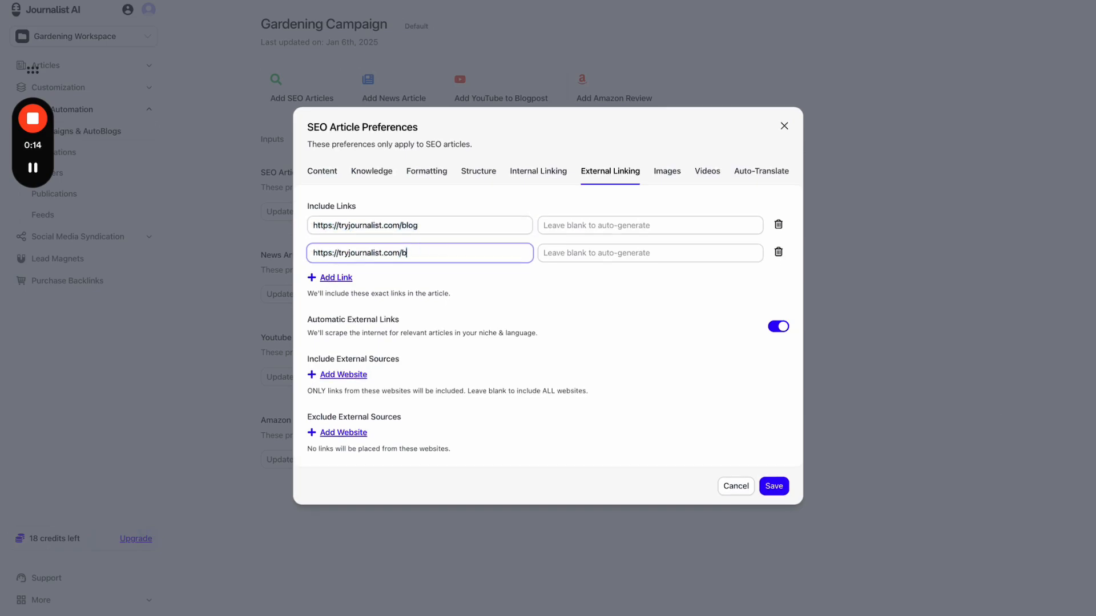
pyautogui.click(424, 267)
pyautogui.click(348, 278)
pyautogui.hotkey('ctrl', 'v')
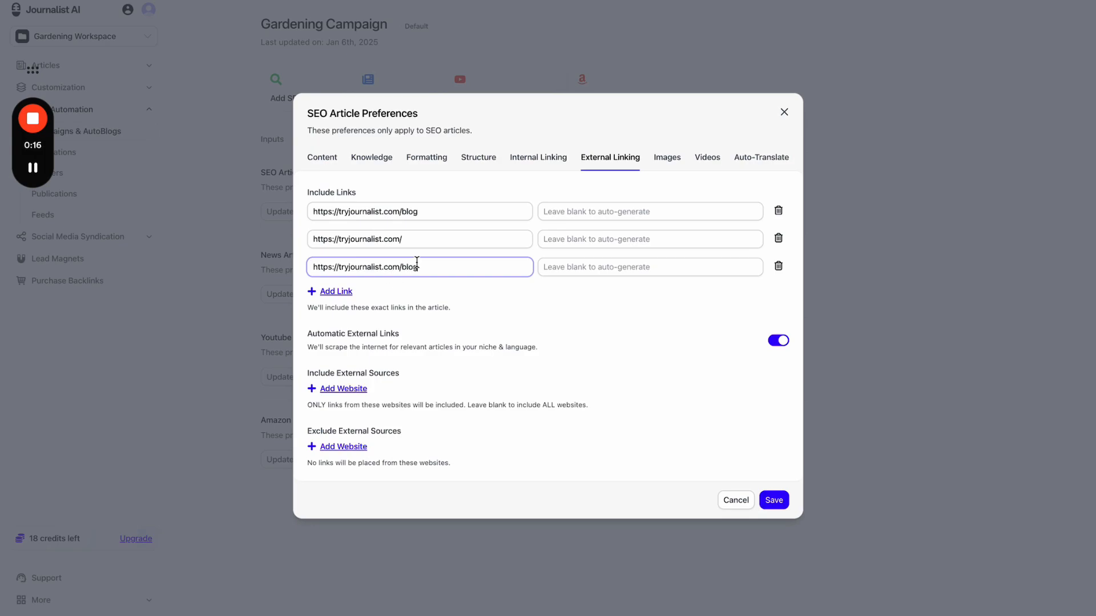
pyautogui.write('dfsdfsdfsdf')
pyautogui.moveTo(497, 269); pyautogui.dragTo(307, 270)
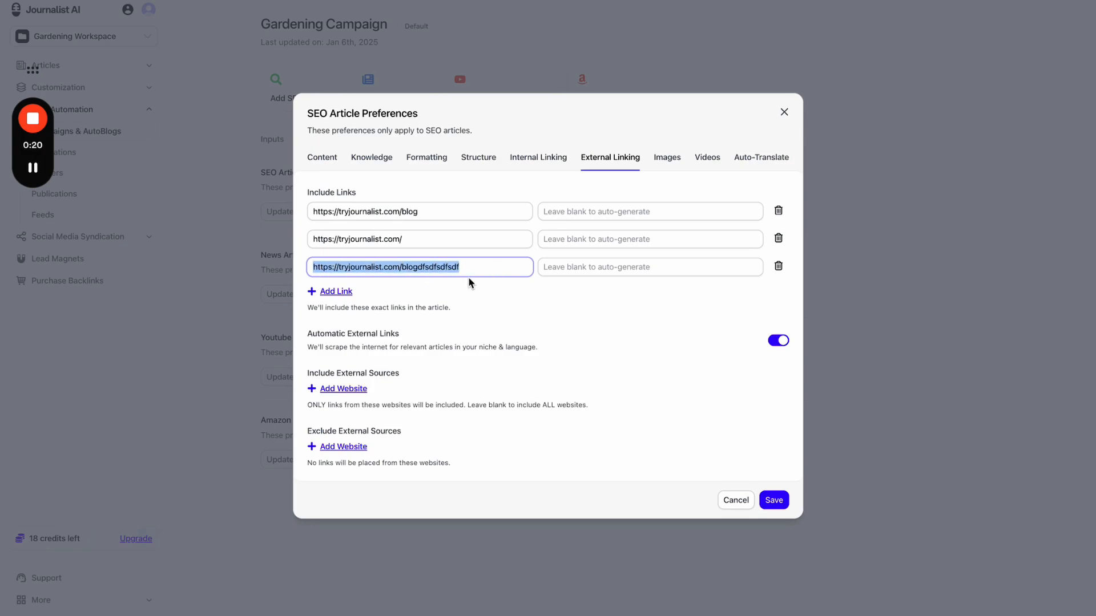
pyautogui.click(778, 211)
pyautogui.click(778, 227)
pyautogui.click(777, 236)
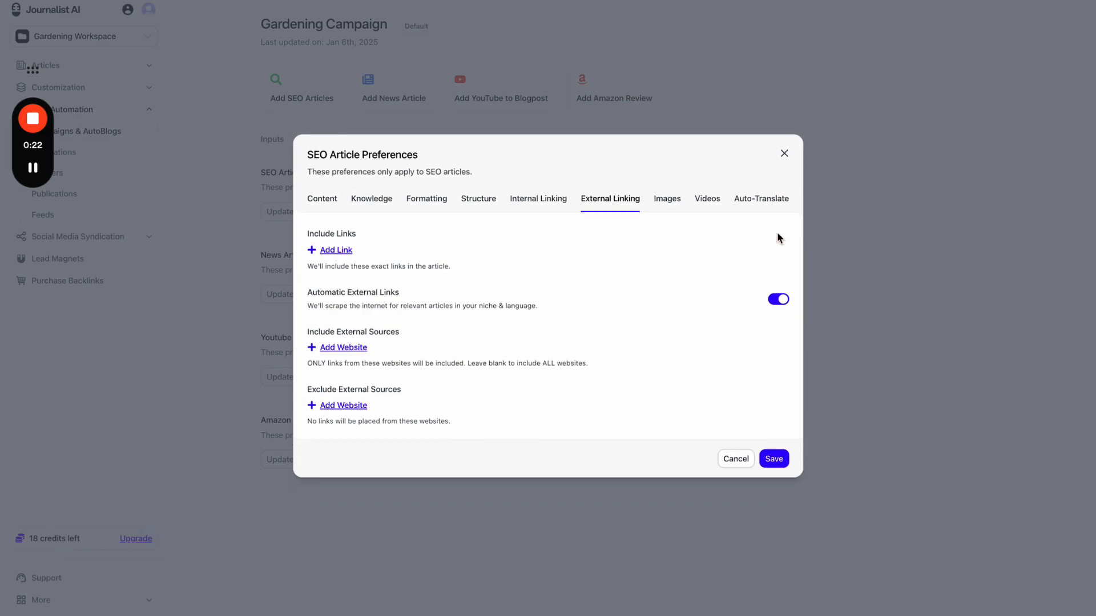
pyautogui.moveTo(314, 333); pyautogui.dragTo(423, 335)
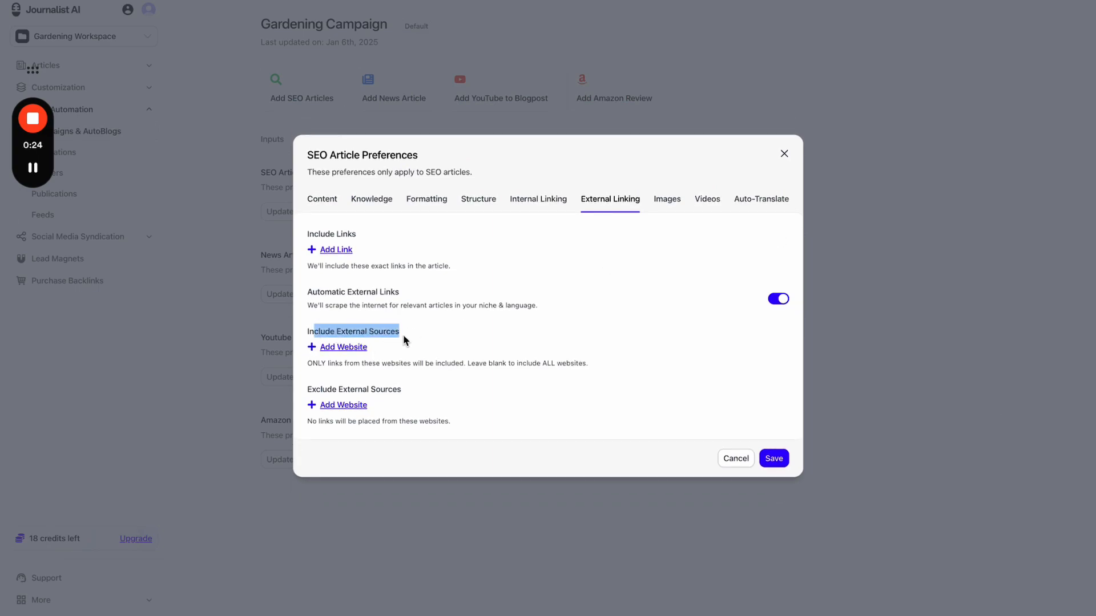
pyautogui.click(383, 339)
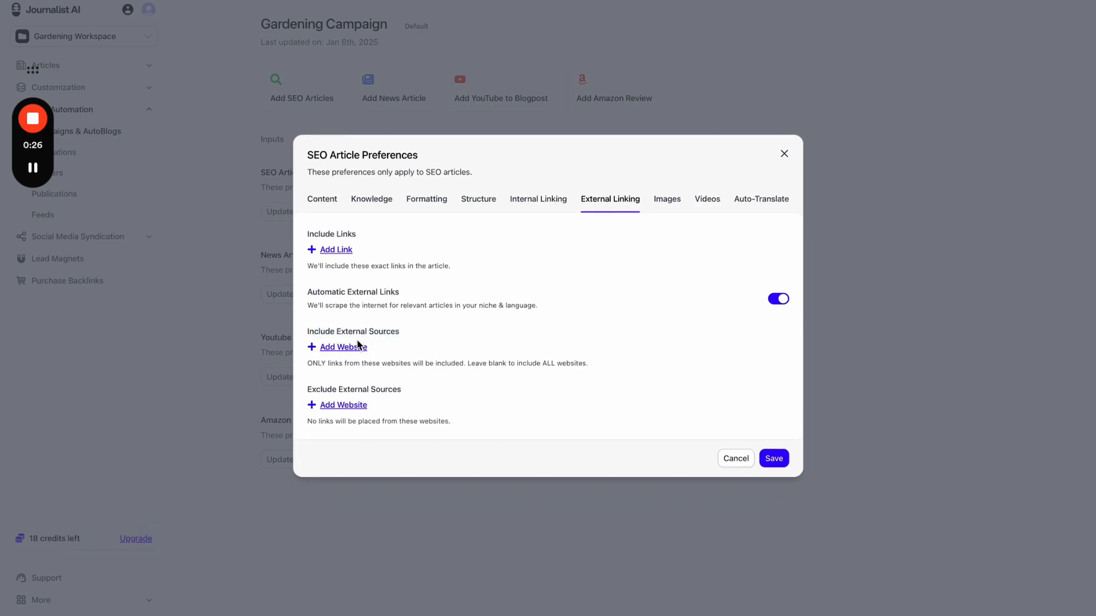
pyautogui.click(356, 347)
pyautogui.click(355, 343)
pyautogui.hotkey('ctrl', 'v')
pyautogui.press('BackSpace')
pyautogui.press('BackSpace')
pyautogui.press('BackSpace')
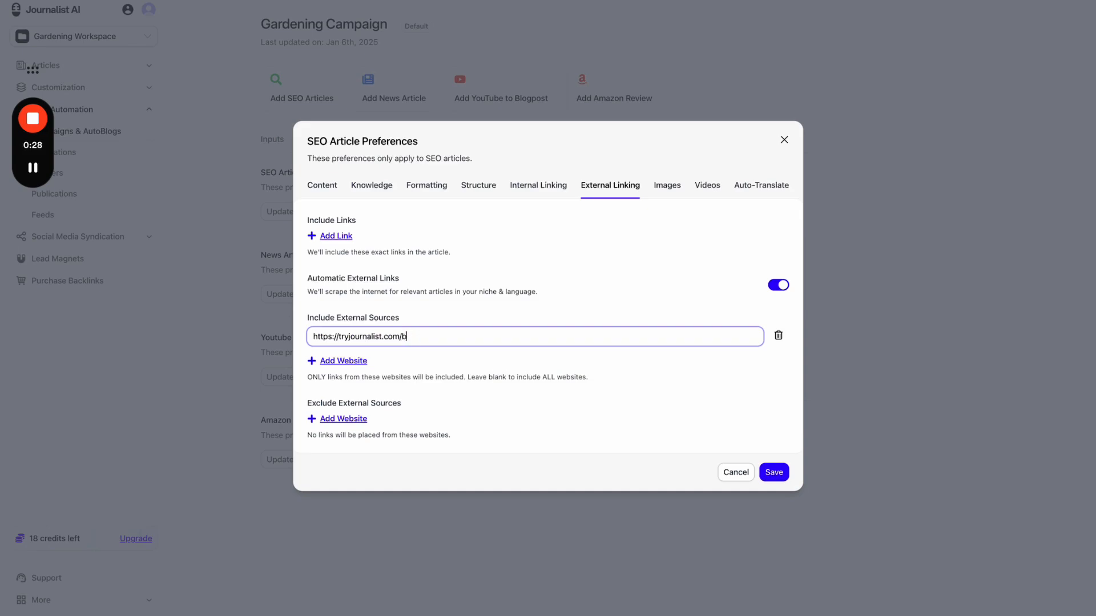
pyautogui.press('BackSpace')
pyautogui.click(478, 324)
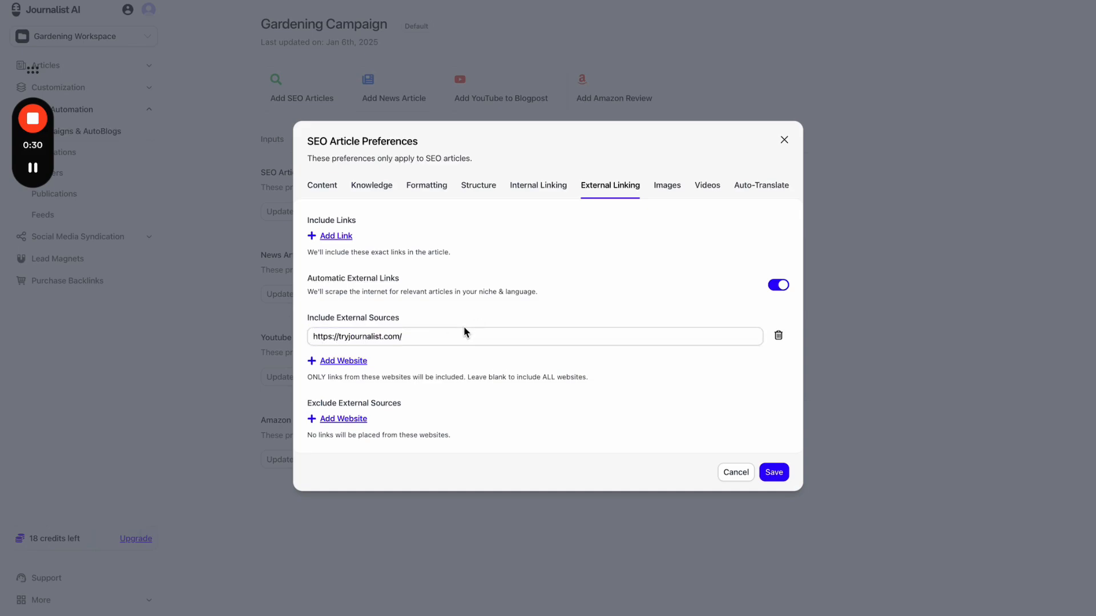
pyautogui.moveTo(453, 337); pyautogui.dragTo(311, 340)
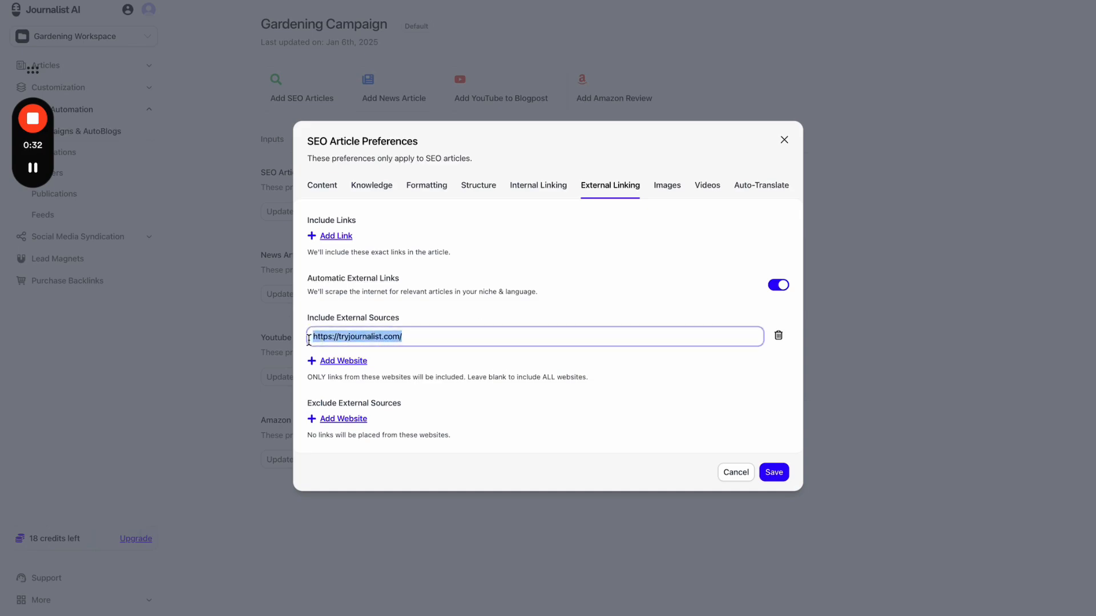
pyautogui.click(438, 341)
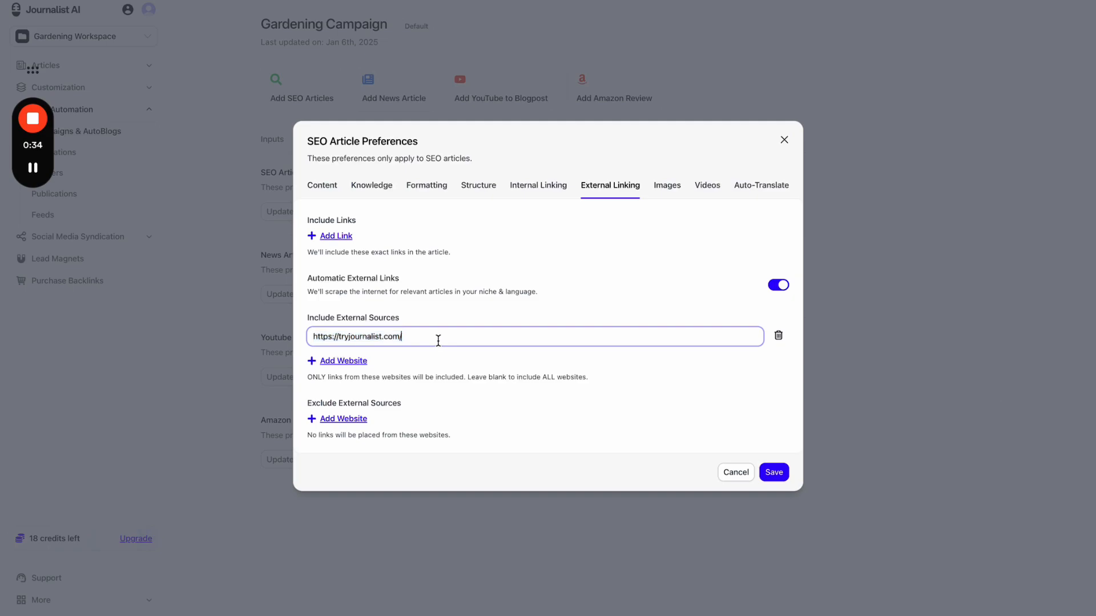
pyautogui.write('blog/asd')
pyautogui.press('BackSpace')
pyautogui.press('BackSpace')
pyautogui.press('BackSpace')
pyautogui.press('BackSpace')
pyautogui.press('BackSpace')
pyautogui.press('BackSpace')
pyautogui.press('BackSpace')
pyautogui.click(494, 320)
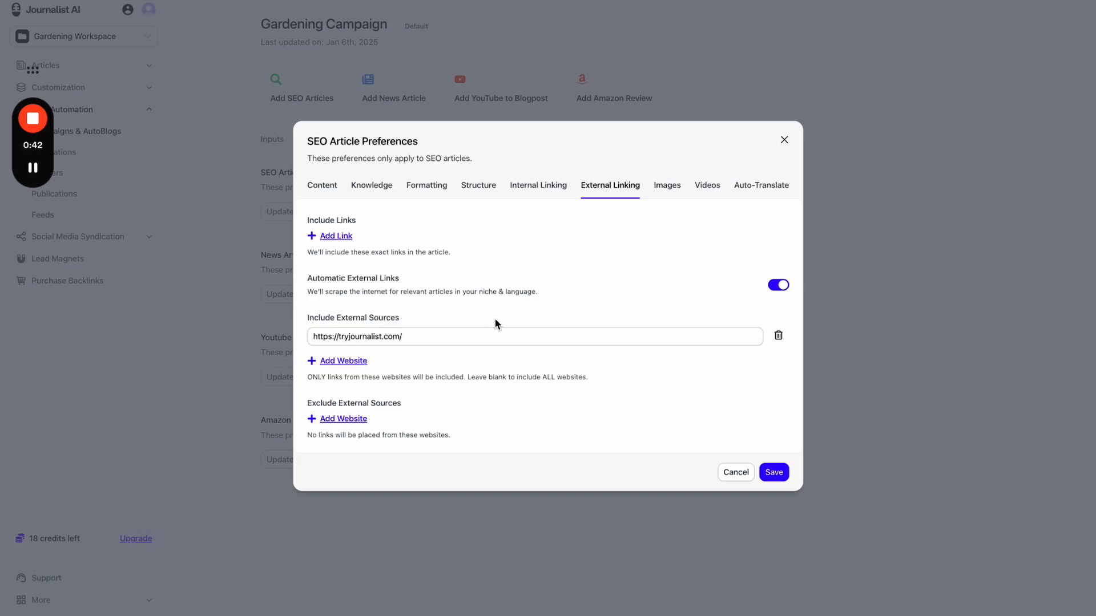
pyautogui.moveTo(465, 337); pyautogui.dragTo(296, 342)
pyautogui.doubleClick(351, 337)
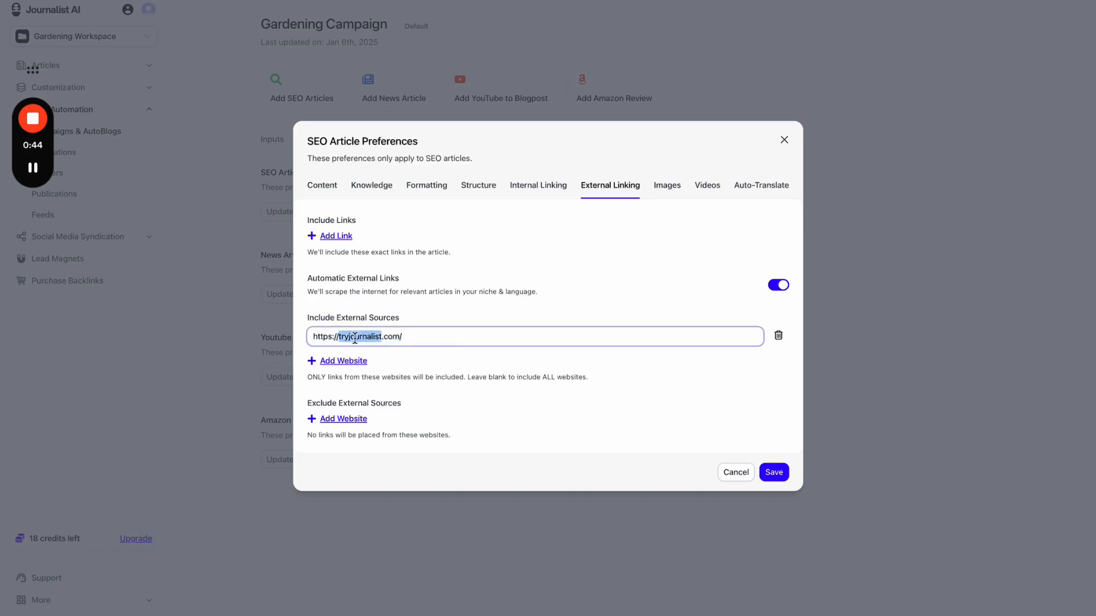
pyautogui.write('wikipedia')
pyautogui.click(496, 324)
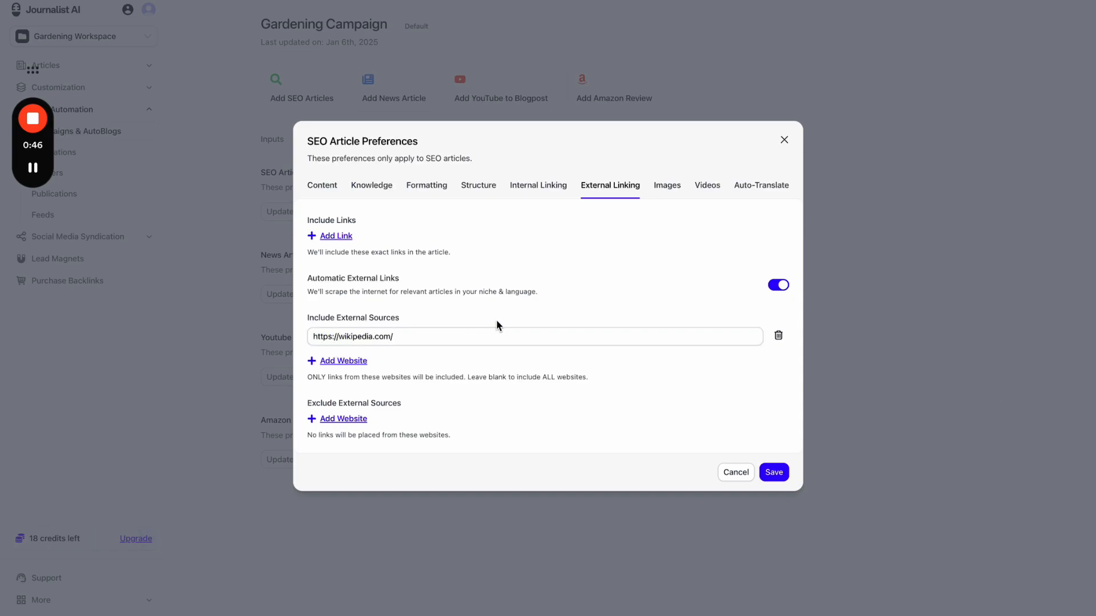
# - Append 'gardening' to the end of the wikipedia.com source URL, fixing the typos
pyautogui.click(460, 336)
pyautogui.write('gardening')
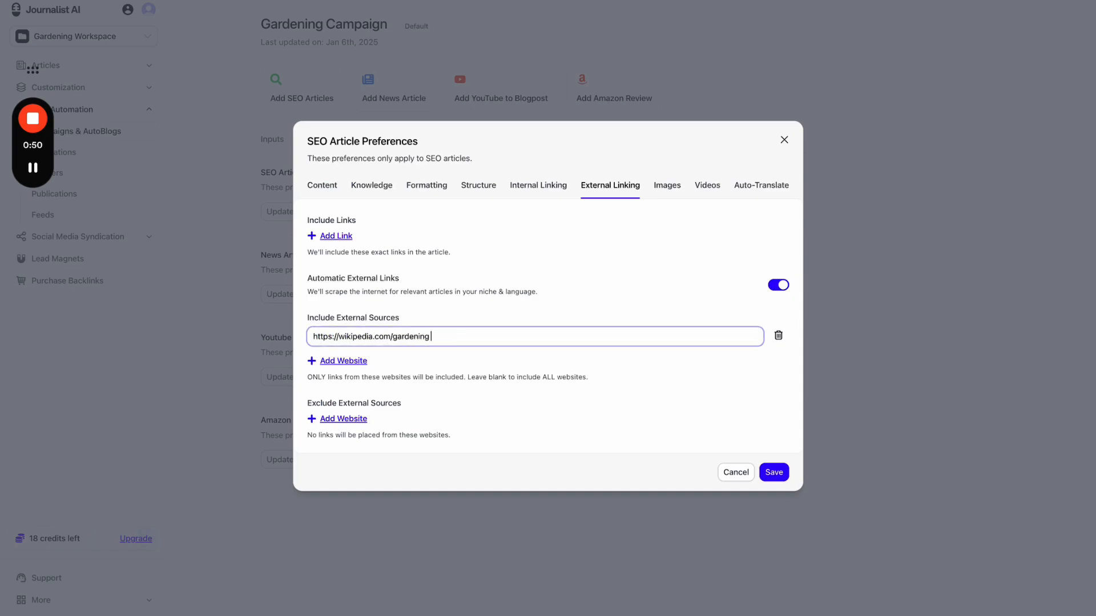
pyautogui.press('BackSpace')
pyautogui.press('BackSpace')
pyautogui.press('BackSpace')
pyautogui.press('BackSpace')
pyautogui.press('BackSpace')
pyautogui.press('BackSpace')
pyautogui.press('BackSpace')
pyautogui.press('BackSpace')
pyautogui.press('BackSpace')
pyautogui.moveTo(408, 342); pyautogui.dragTo(312, 342)
pyautogui.click(309, 342)
pyautogui.hotkey('ctrl', 'a')
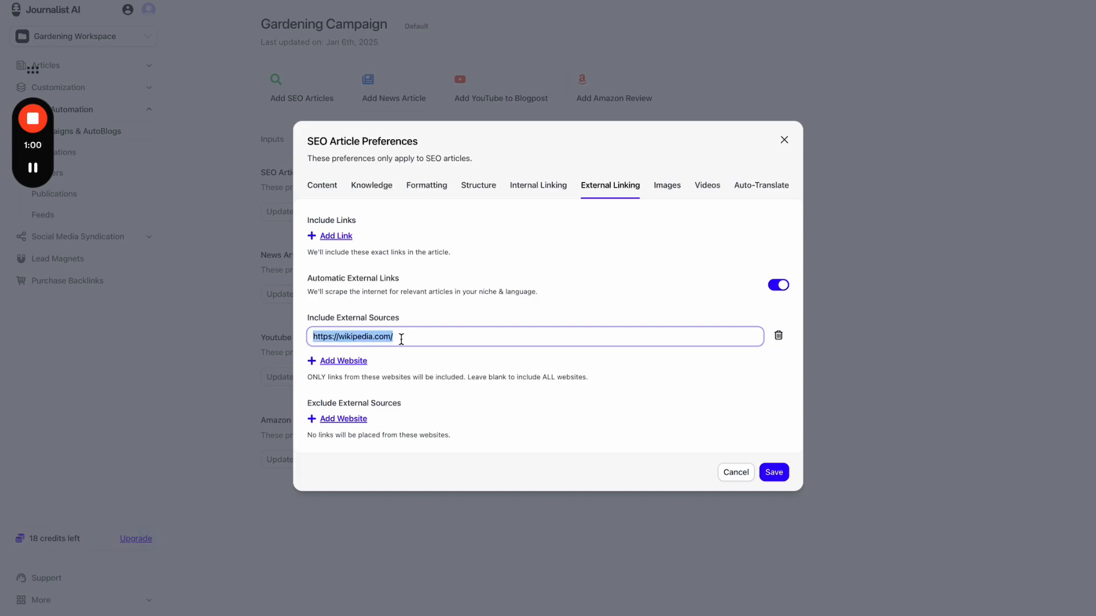
pyautogui.click(417, 338)
pyautogui.write('gardening')
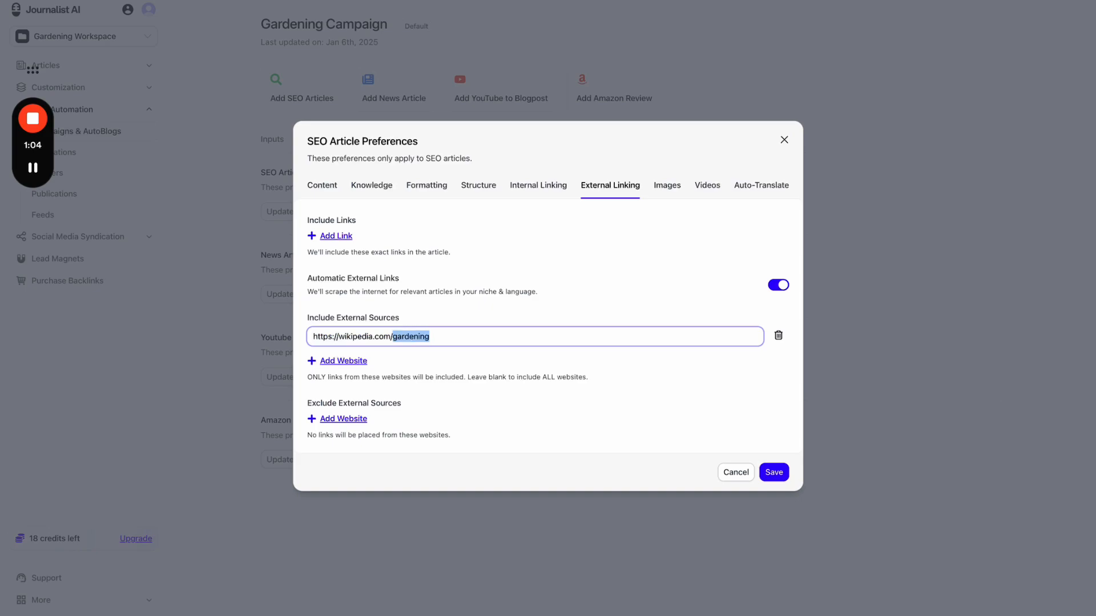
pyautogui.write('h')
pyautogui.press('BackSpace')
pyautogui.write('garding tips')
pyautogui.keyDown('shift'); pyautogui.click(403, 340); pyautogui.keyUp('shift')
pyautogui.press('BackSpace')
pyautogui.press('BackSpace')
pyautogui.press('BackSpace')
pyautogui.write('gardening')
pyautogui.click(446, 322)
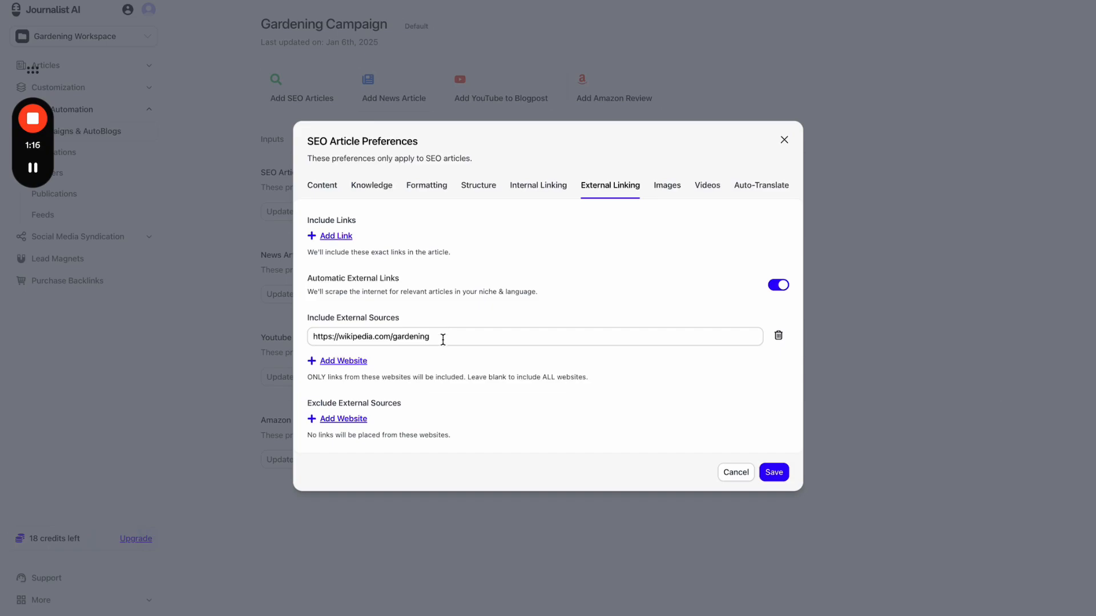
# - Strip 'gardening' back off the URL and delete the wikipedia.com external source row
pyautogui.doubleClick(421, 340)
pyautogui.press('BackSpace')
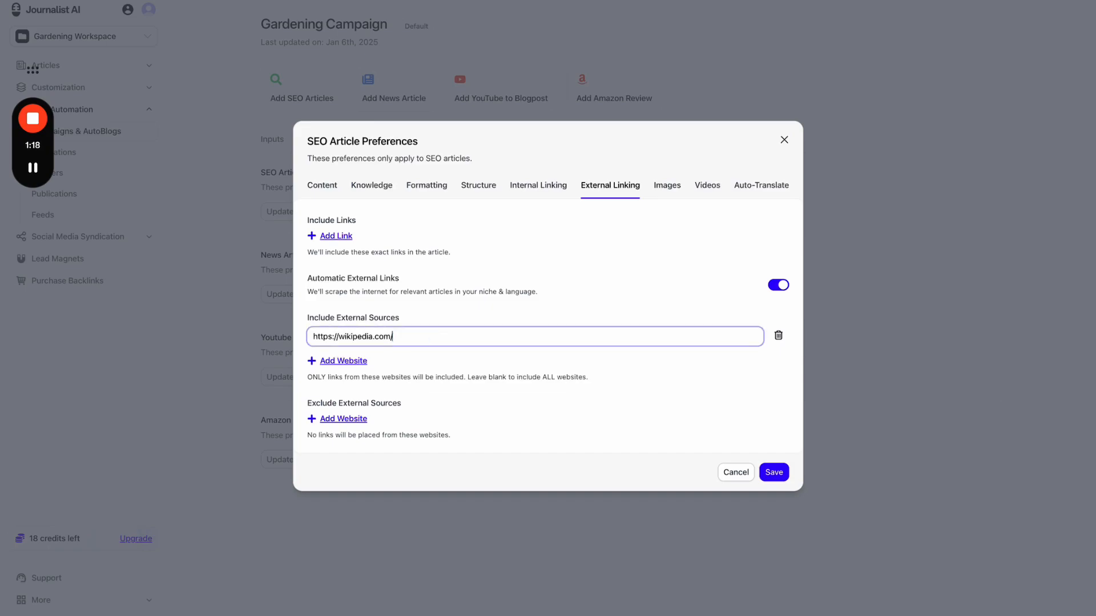
pyautogui.click(457, 316)
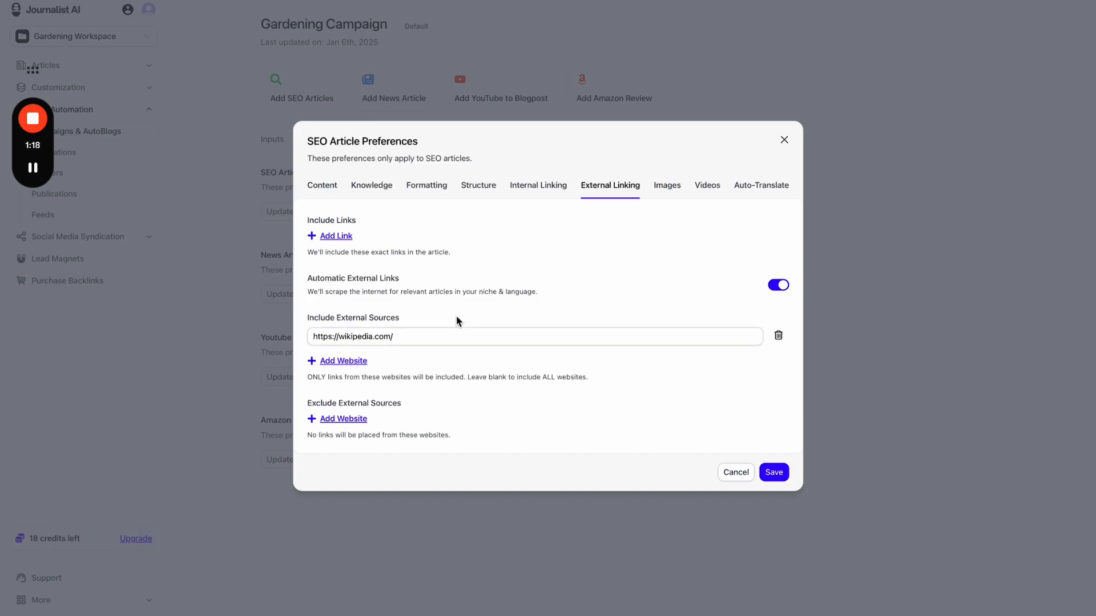
pyautogui.click(432, 342)
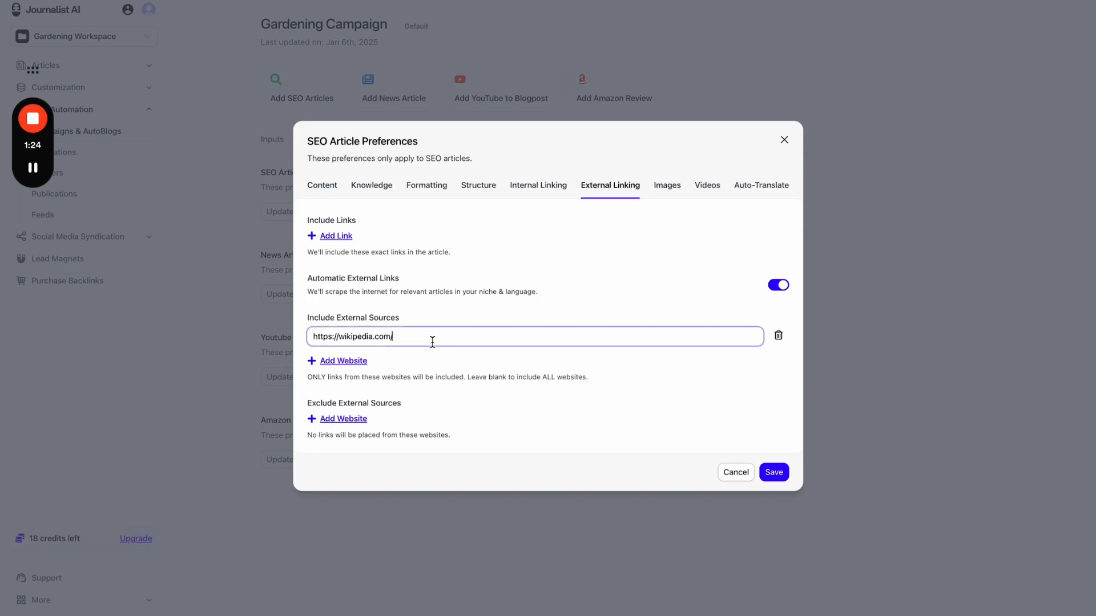
pyautogui.tripleClick(333, 335)
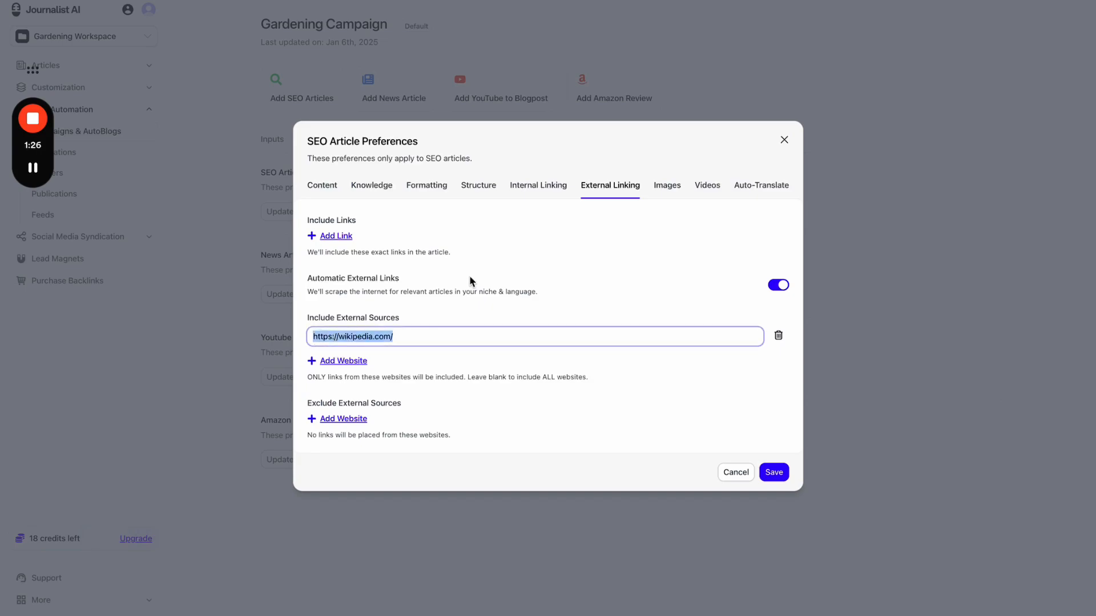
pyautogui.click(777, 337)
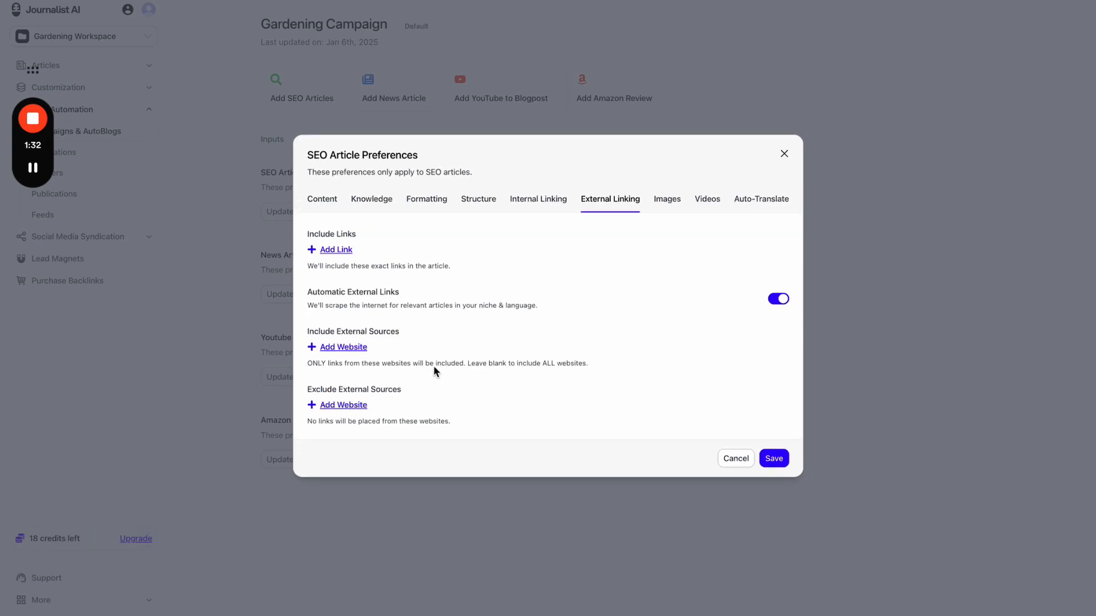
# - On the Images settings, switch Featured Image off and back on
pyautogui.click(658, 207)
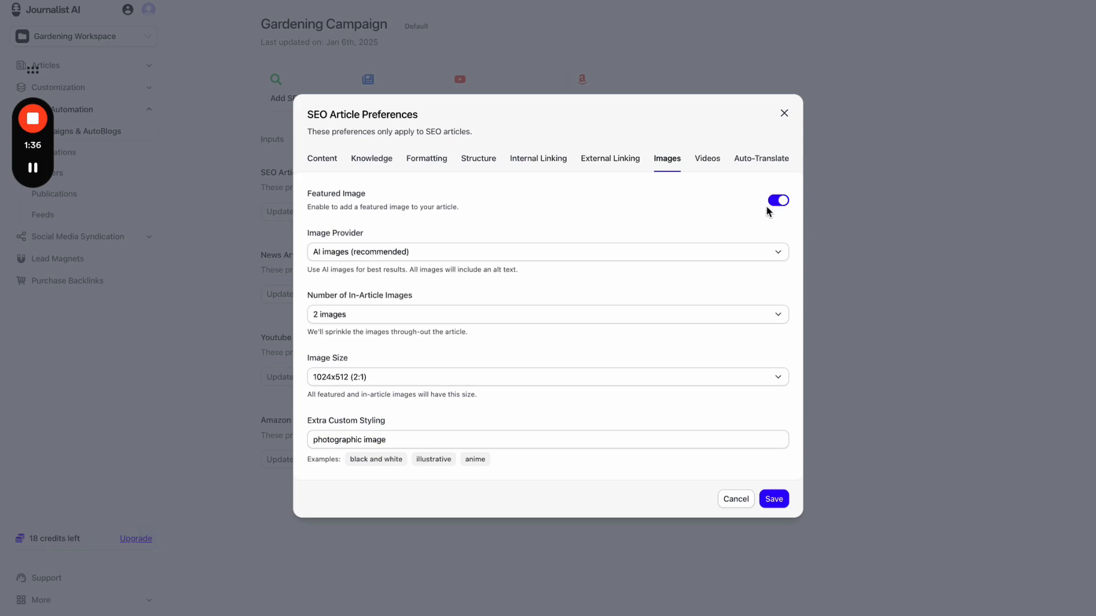
pyautogui.click(780, 203)
pyautogui.click(780, 202)
# - Set the image provider to Stock Photos, then Custom Images, leaving Filter by Folder at -
pyautogui.click(568, 252)
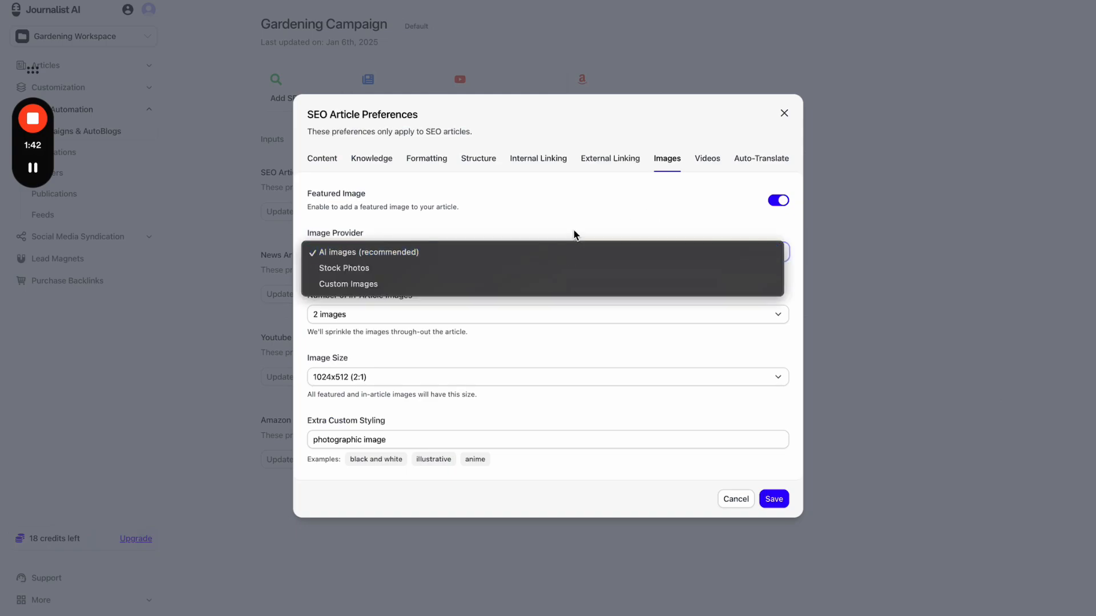
pyautogui.click(384, 266)
pyautogui.click(387, 286)
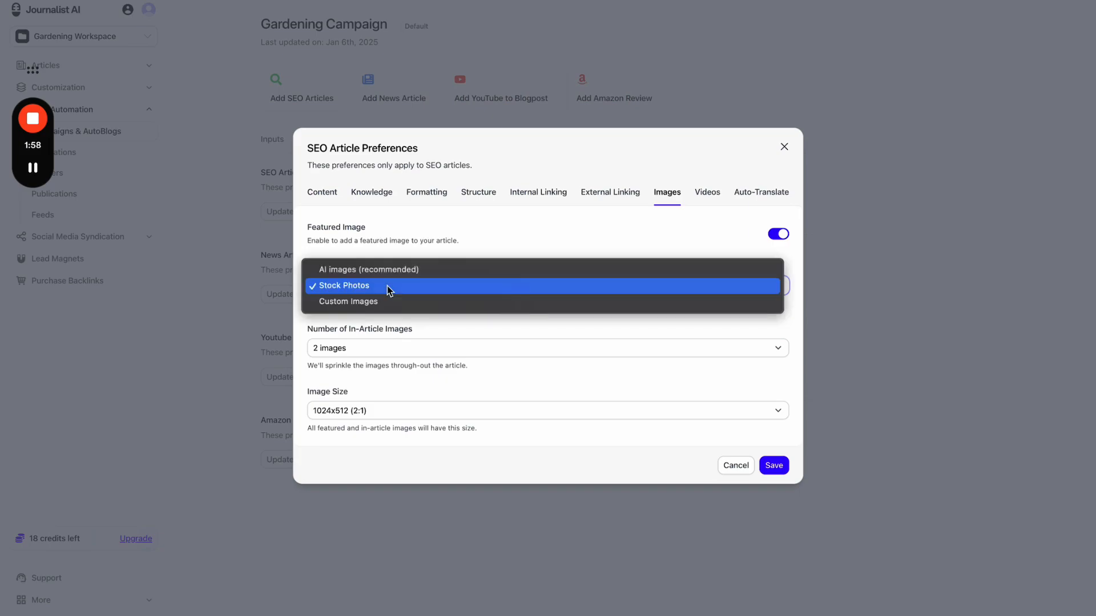
pyautogui.click(384, 302)
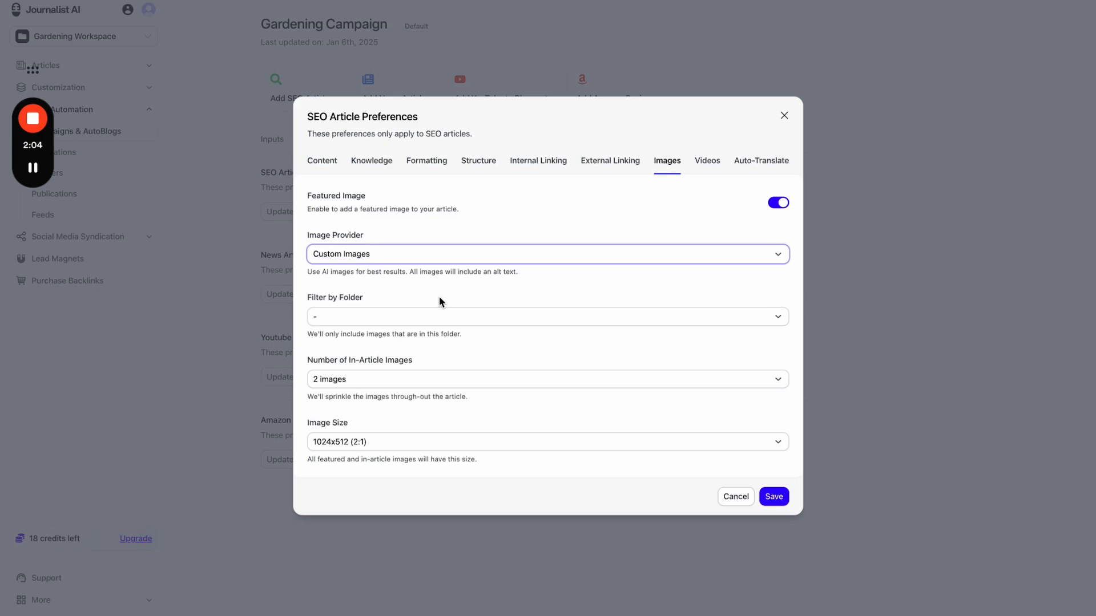
pyautogui.click(430, 315)
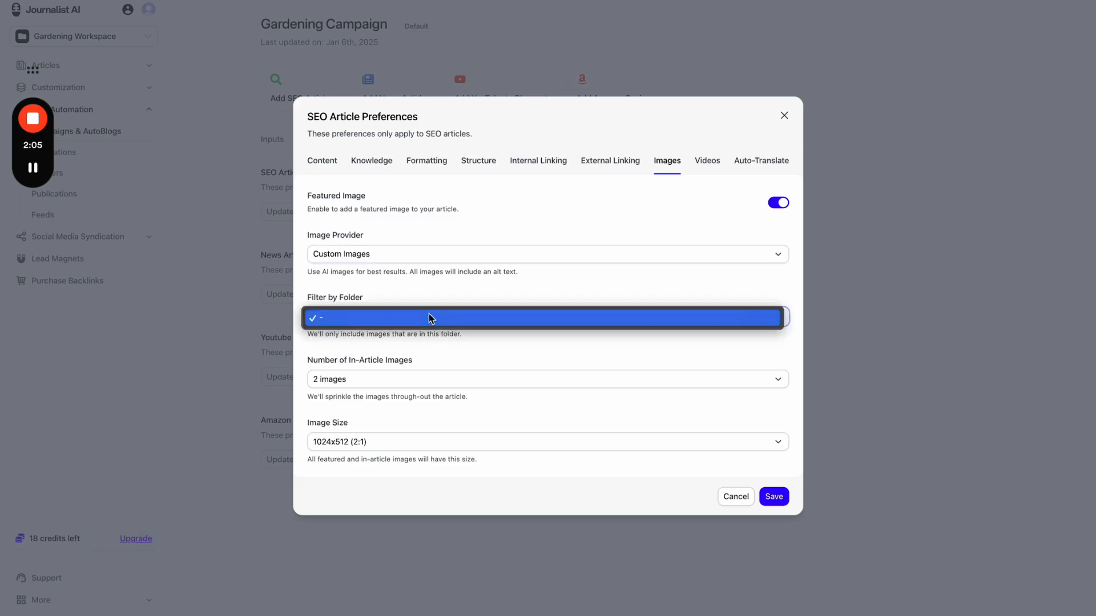
pyautogui.click(451, 283)
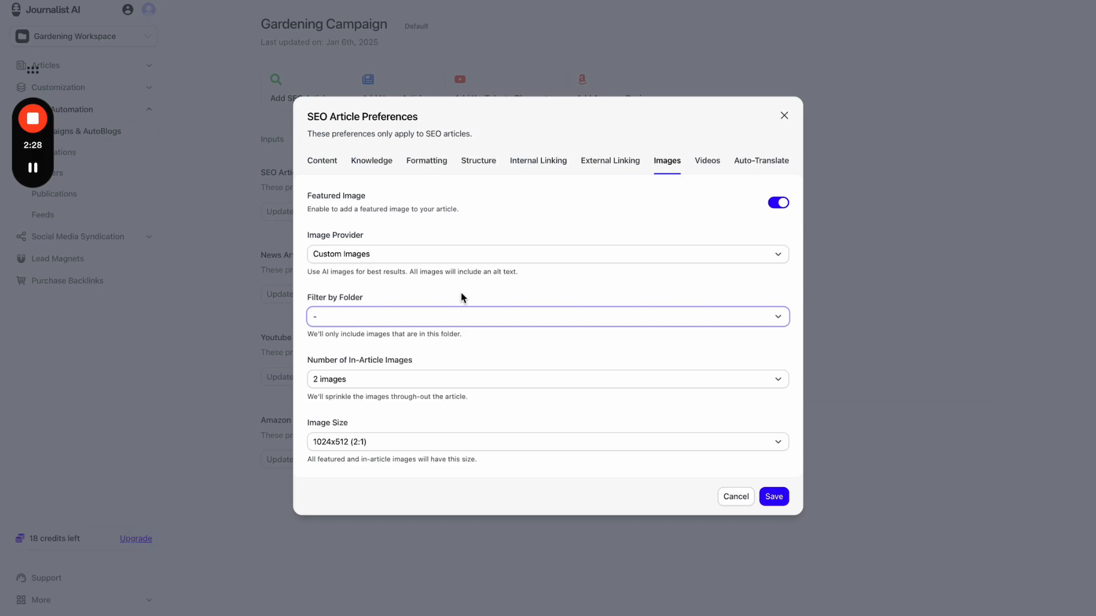
# - Use AI images with 4 in-article images, keeping the 1024x512 (2:1) size
pyautogui.click(375, 254)
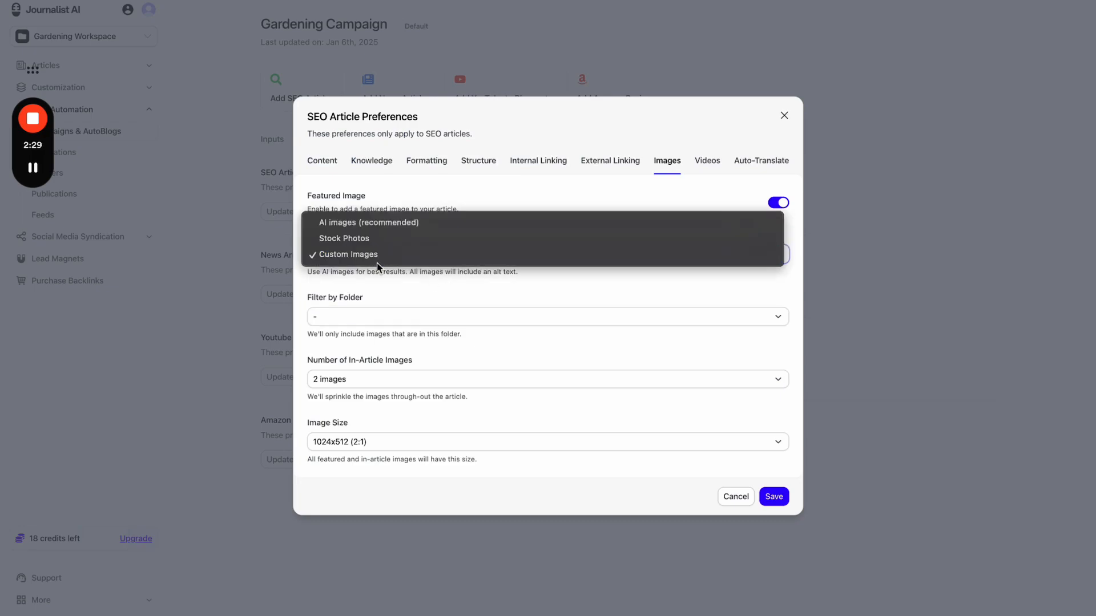
pyautogui.click(407, 225)
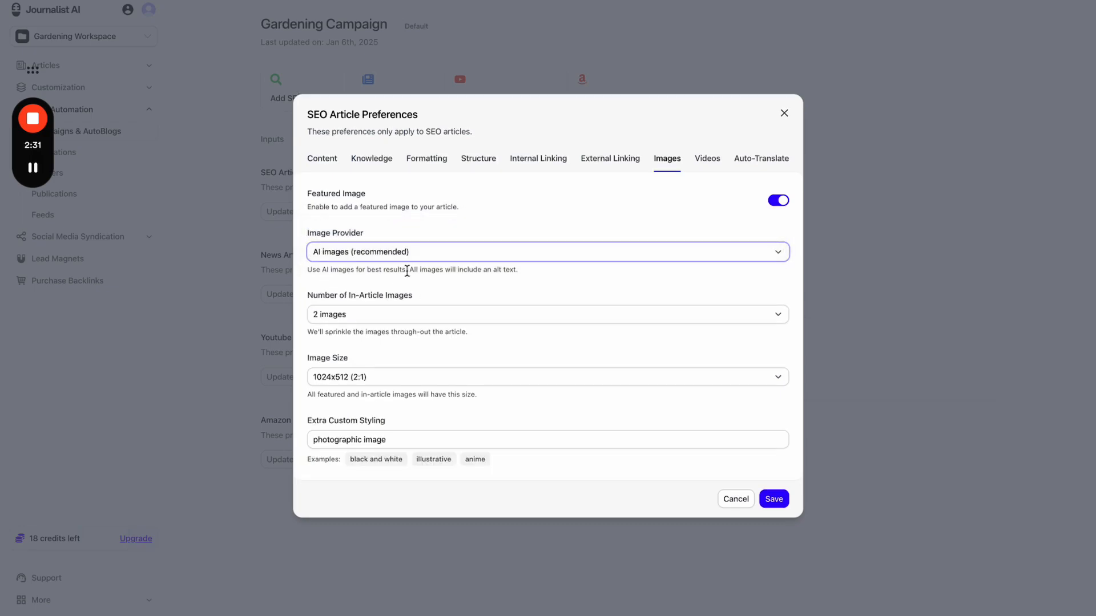
pyautogui.click(405, 323)
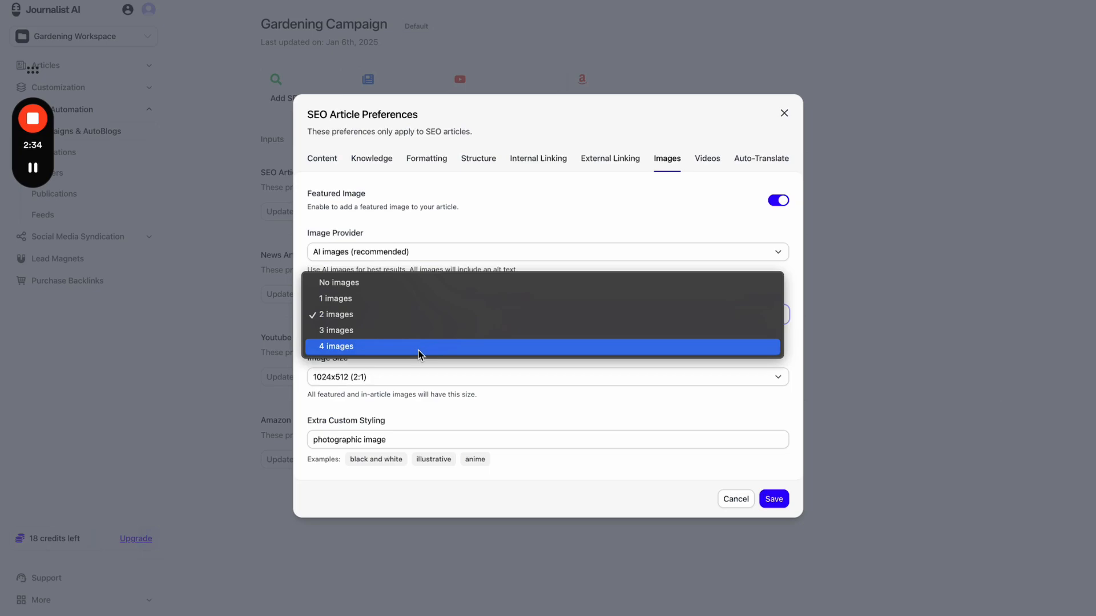
pyautogui.click(421, 349)
pyautogui.click(403, 320)
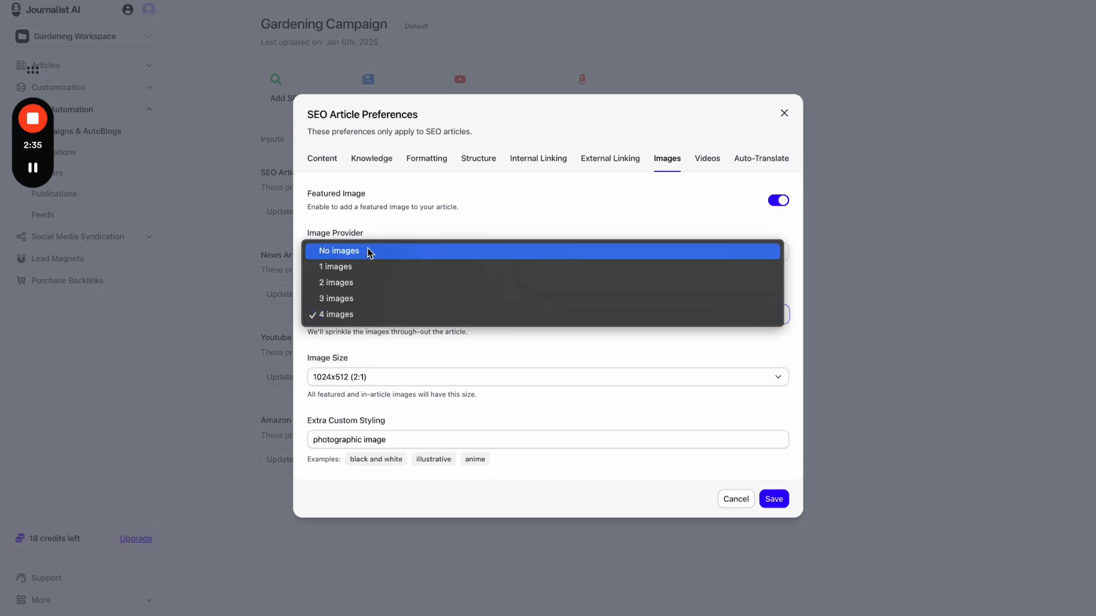
pyautogui.click(389, 371)
pyautogui.click(397, 378)
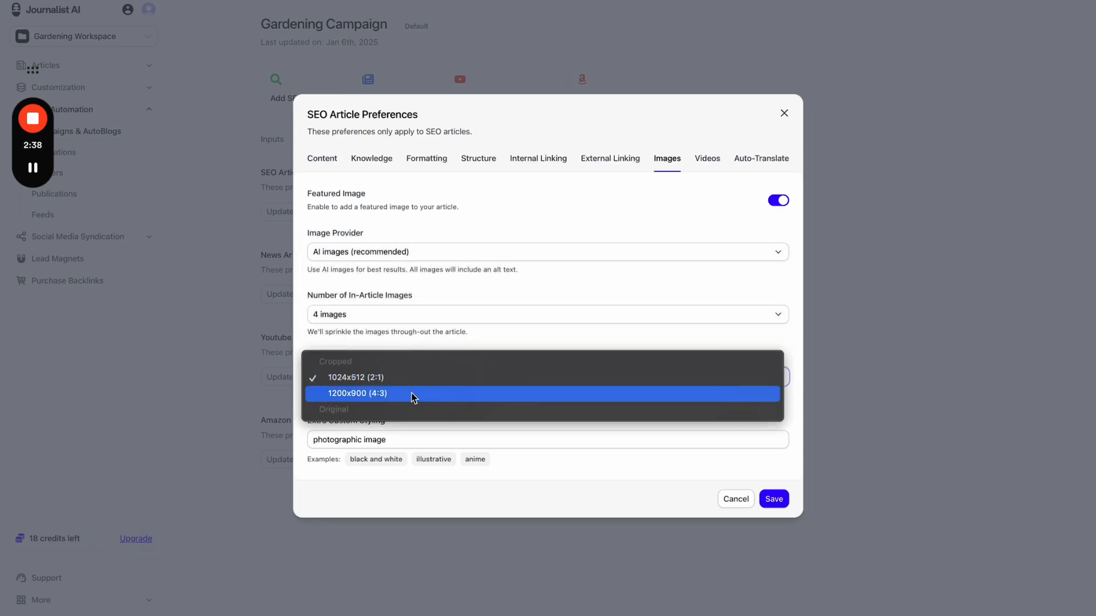
pyautogui.click(414, 379)
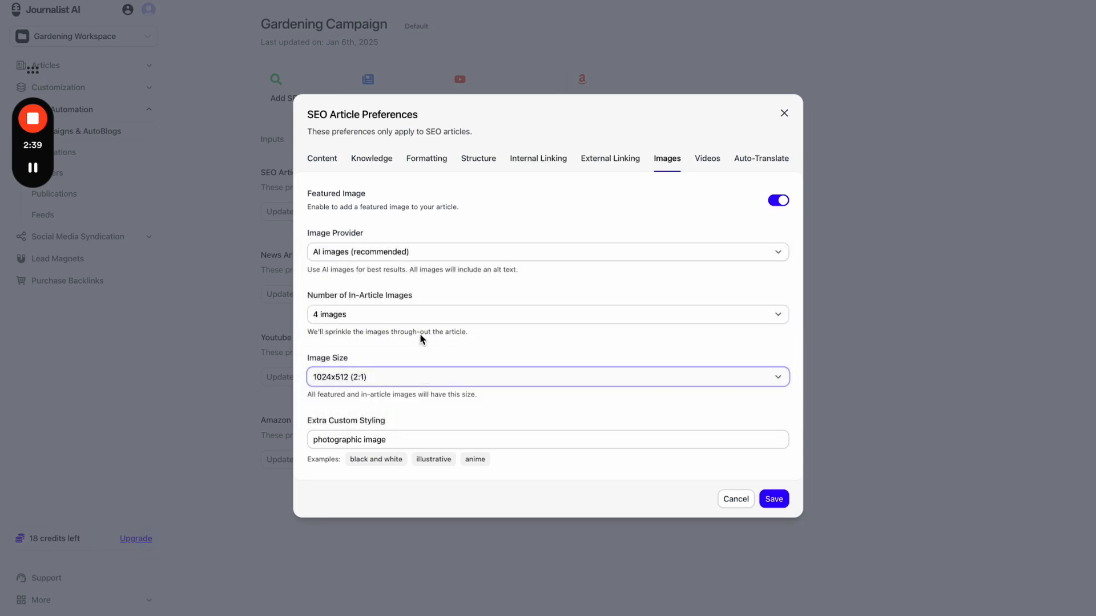
# - Replace the Extra Custom Styling text with 'realistic' and move on to the Videos settings
pyautogui.tripleClick(408, 436)
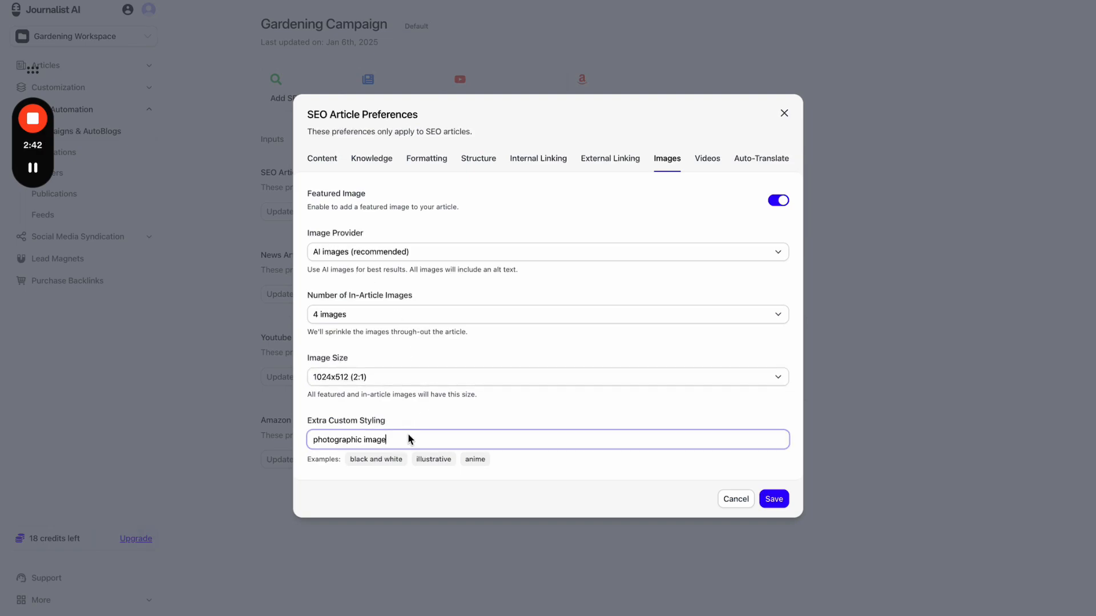
pyautogui.write('simpsons')
pyautogui.hotkey('ctrl', 'a')
pyautogui.press('BackSpace')
pyautogui.click(436, 419)
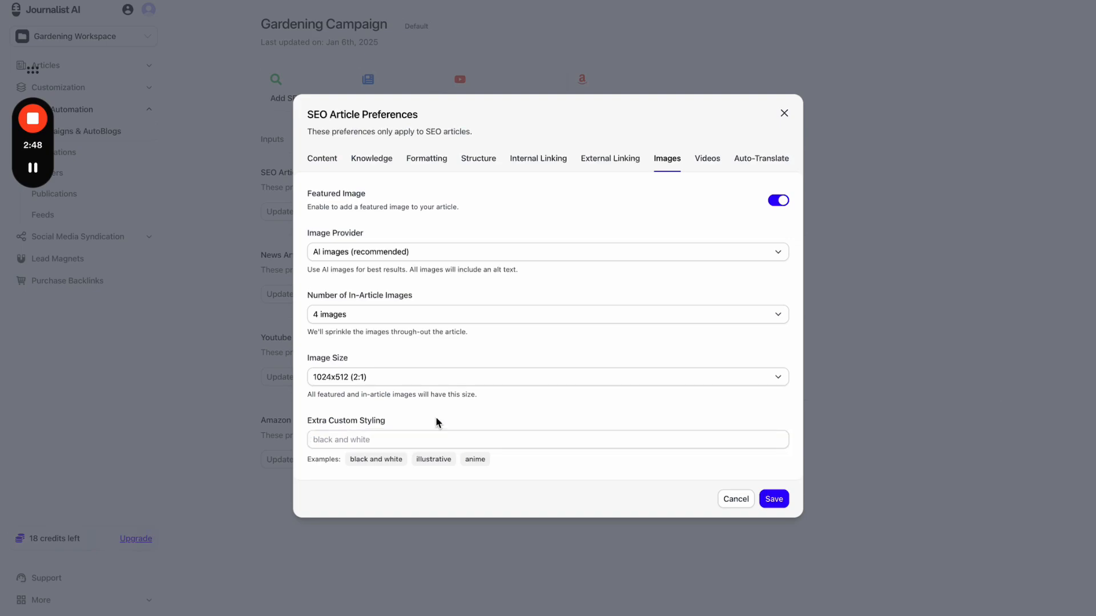
pyautogui.click(422, 437)
pyautogui.write('rea')
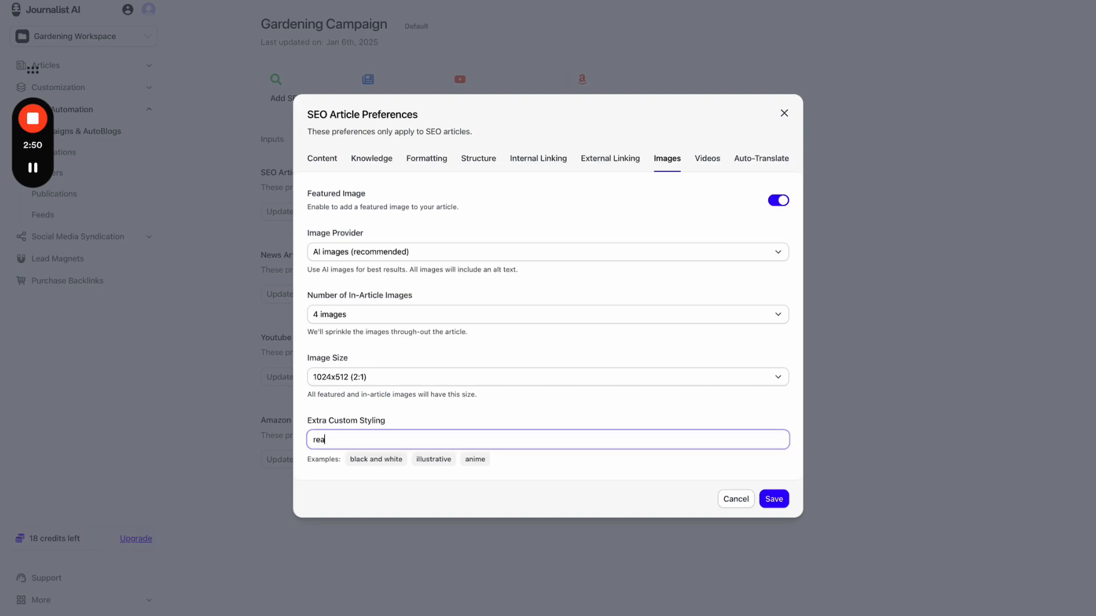
pyautogui.write('listic')
pyautogui.click(527, 425)
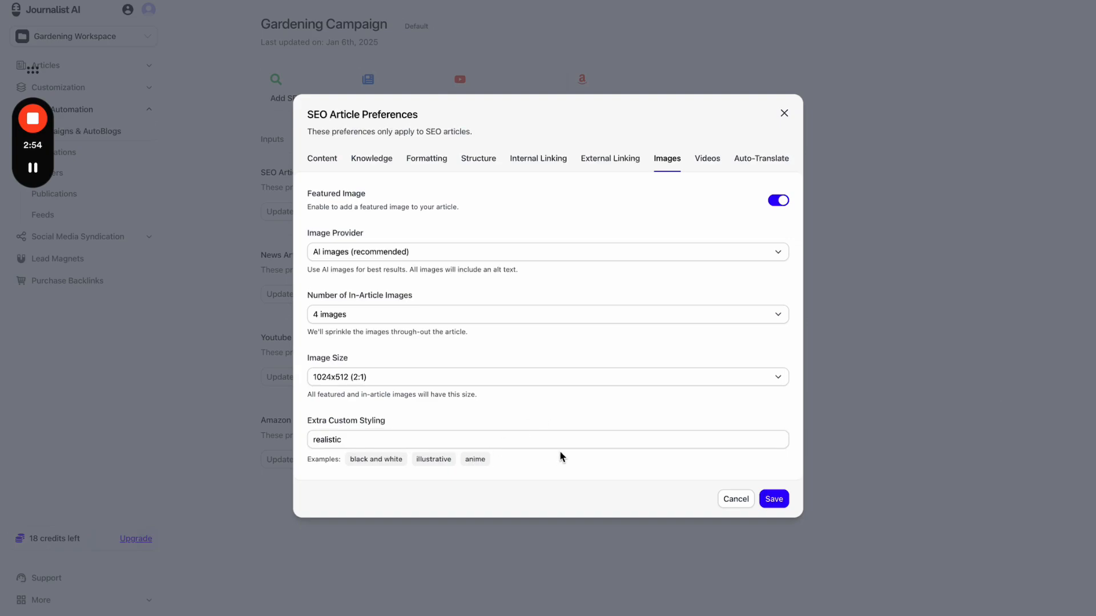
pyautogui.click(709, 163)
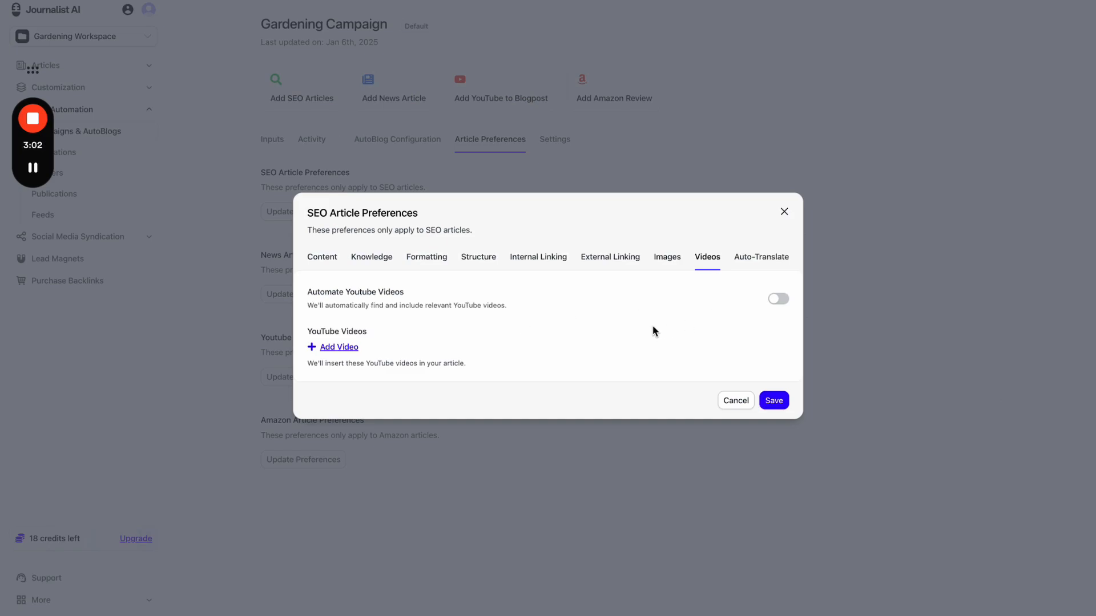
# - Toggle automatic YouTube videos on and off, then add five YouTube video link slots
pyautogui.click(779, 300)
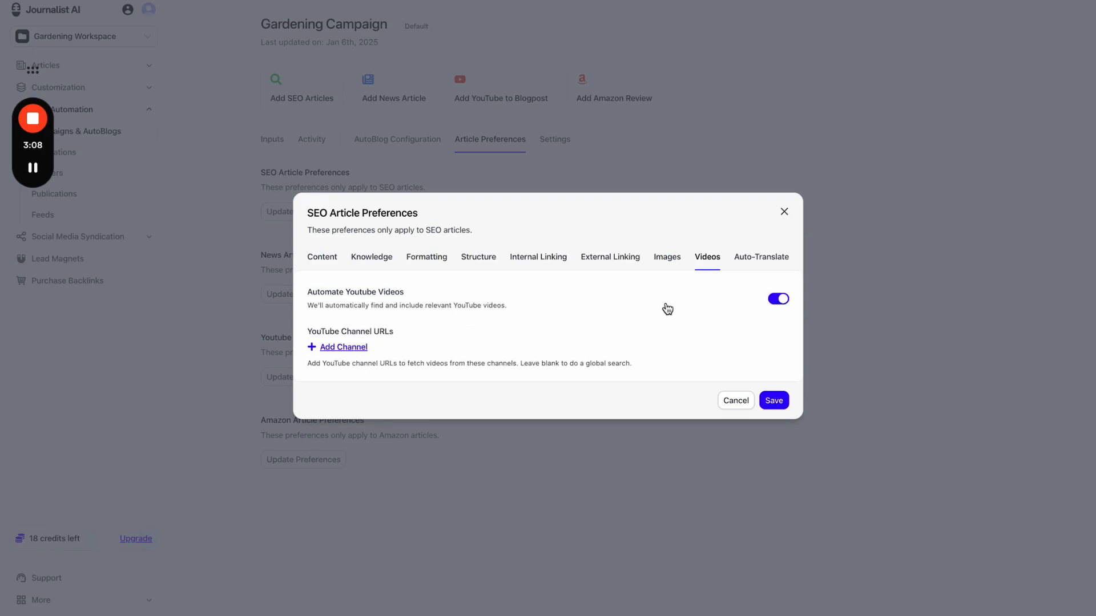
pyautogui.click(779, 300)
pyautogui.click(340, 346)
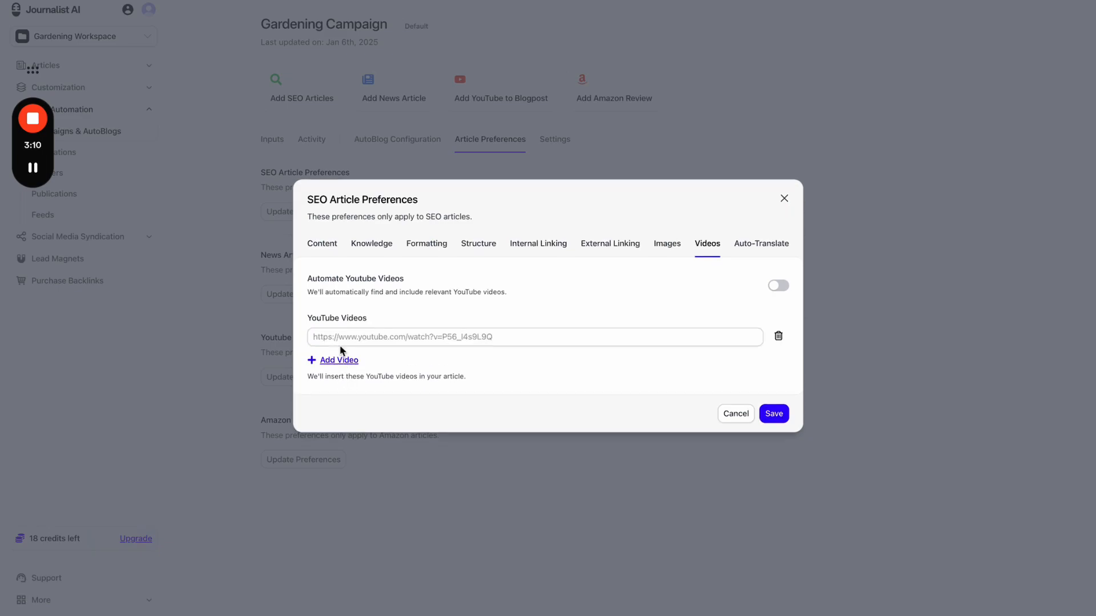
pyautogui.click(340, 361)
pyautogui.click(341, 375)
pyautogui.click(341, 388)
pyautogui.click(341, 402)
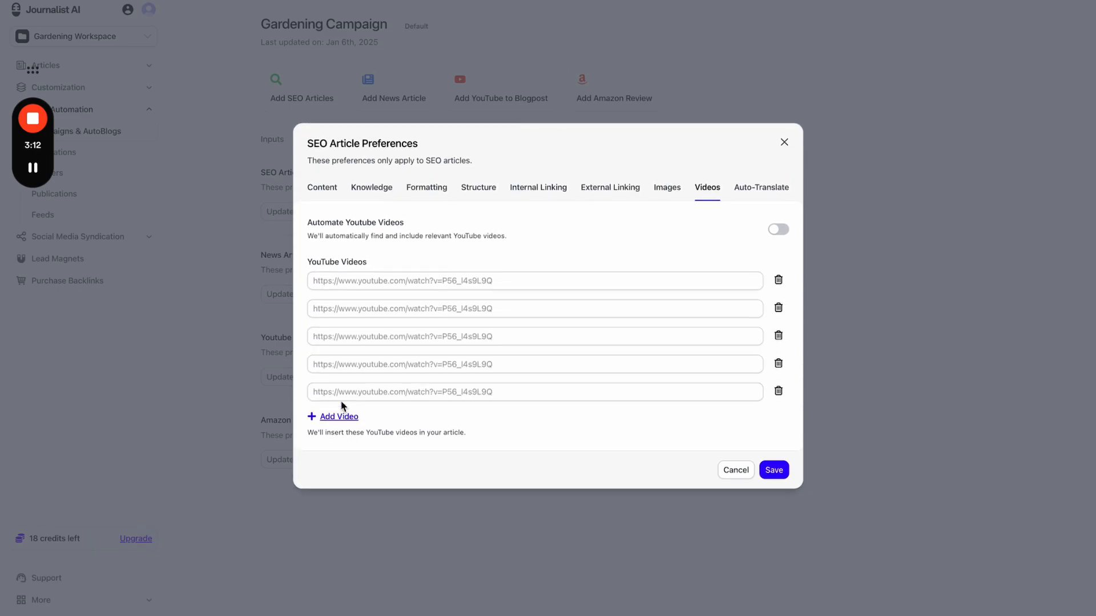
# - Remove three empty video slots, turn automatic YouTube videos on, and add one channel URL field
pyautogui.click(779, 307)
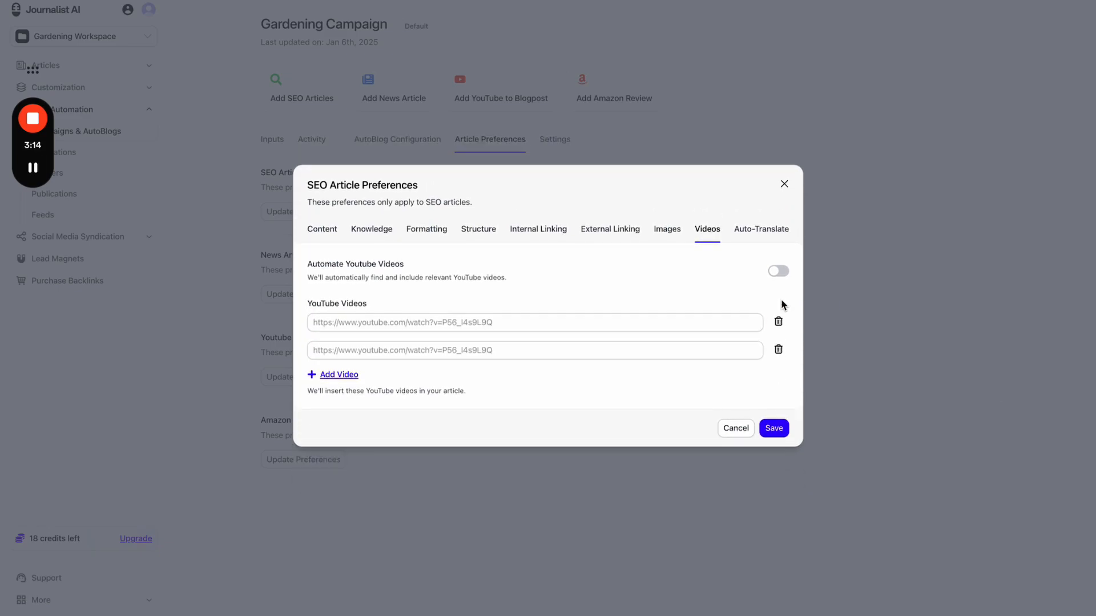
pyautogui.click(779, 321)
pyautogui.click(780, 335)
pyautogui.click(774, 302)
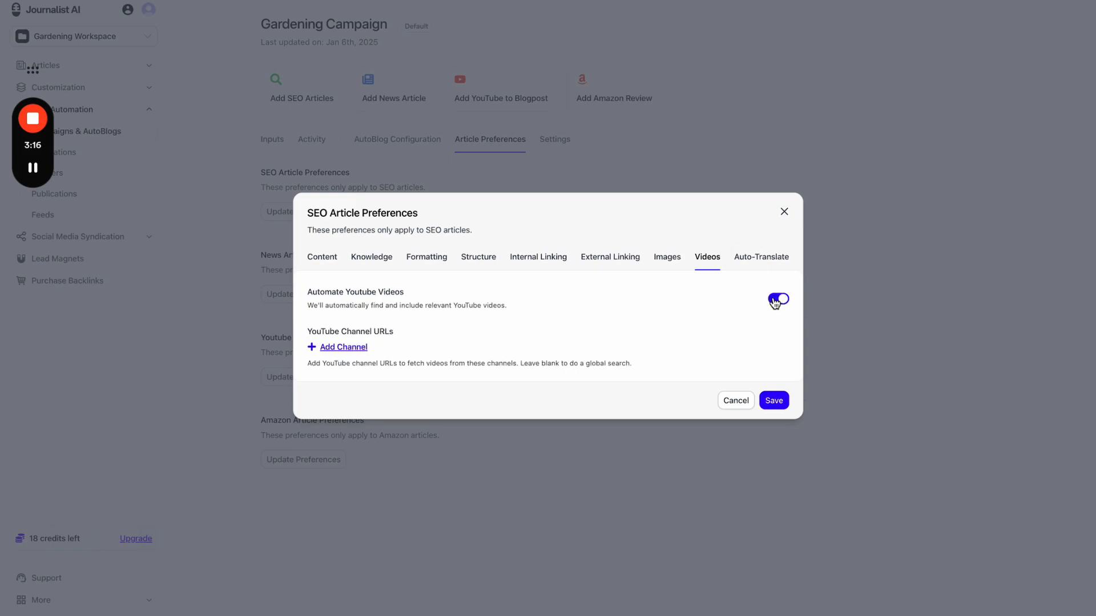
pyautogui.click(346, 350)
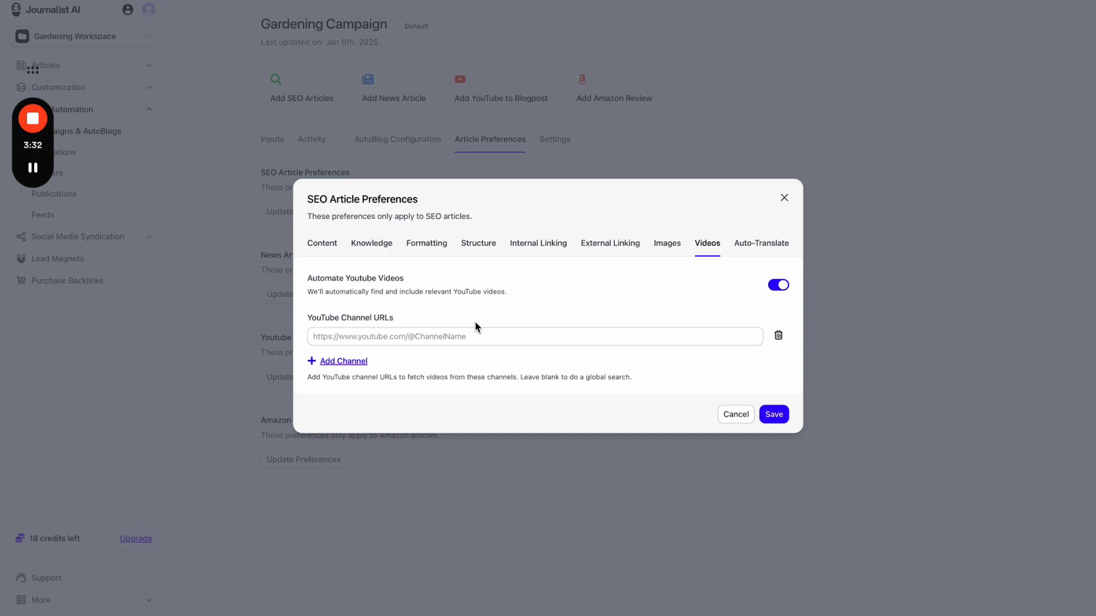
# - Add three empty YouTube channel URL fields, then delete all of them
pyautogui.click(358, 362)
pyautogui.click(355, 378)
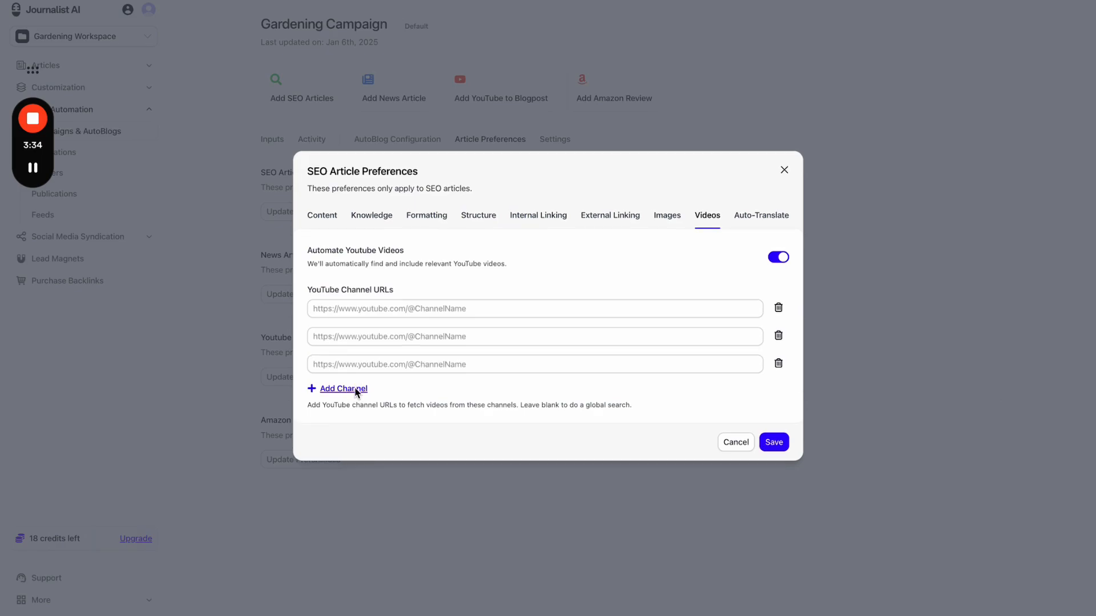
pyautogui.click(355, 391)
pyautogui.click(778, 295)
pyautogui.click(778, 308)
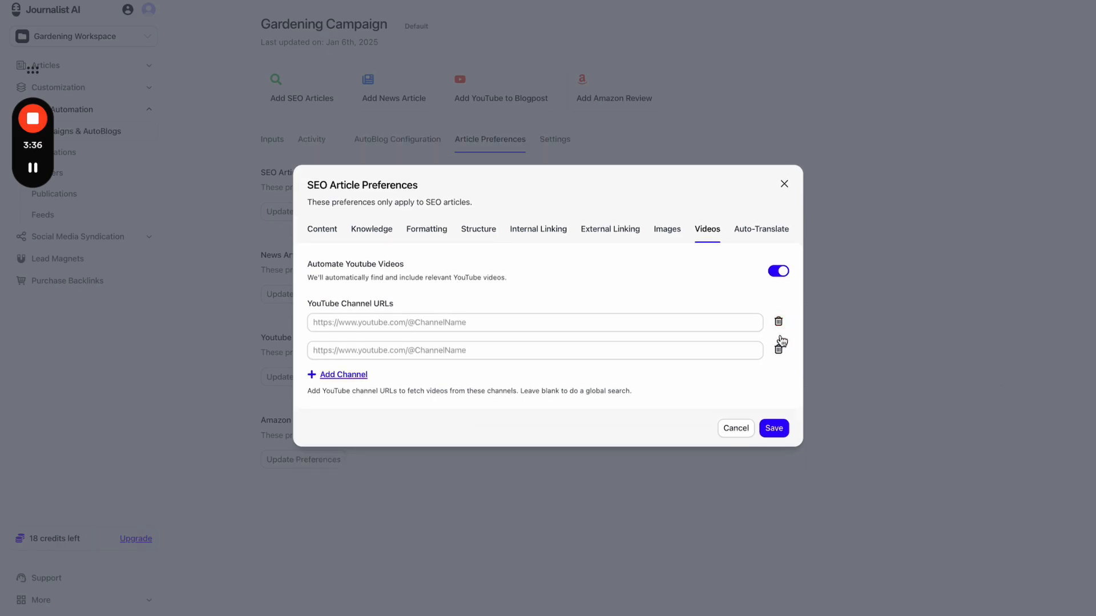
pyautogui.click(779, 346)
pyautogui.click(779, 334)
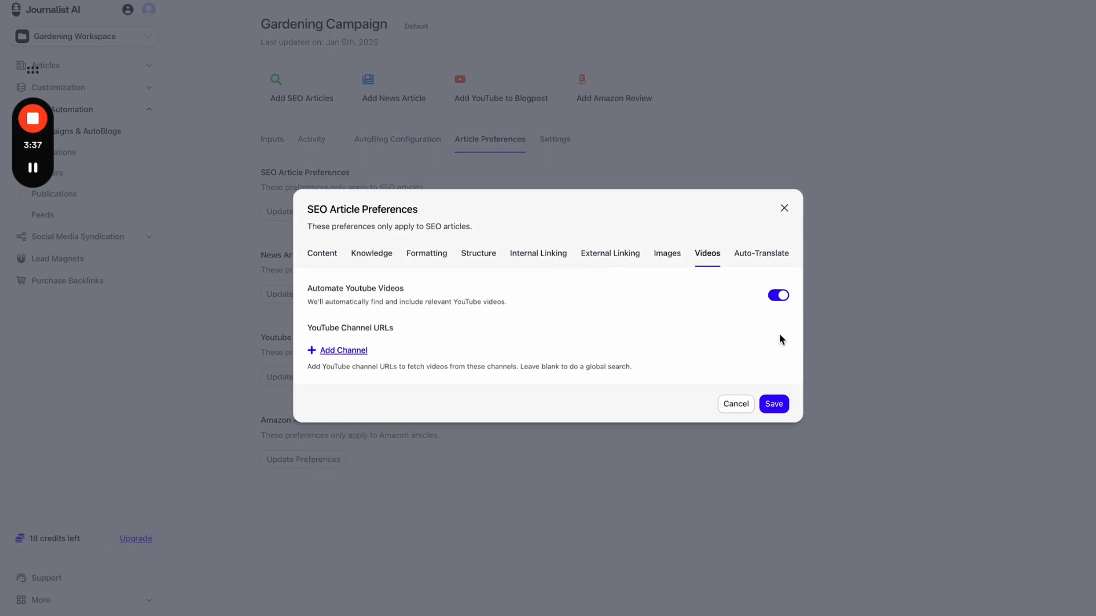
# - Turn YouTube video automation off, add and delete three video URL rows, then turn it back on
pyautogui.click(780, 299)
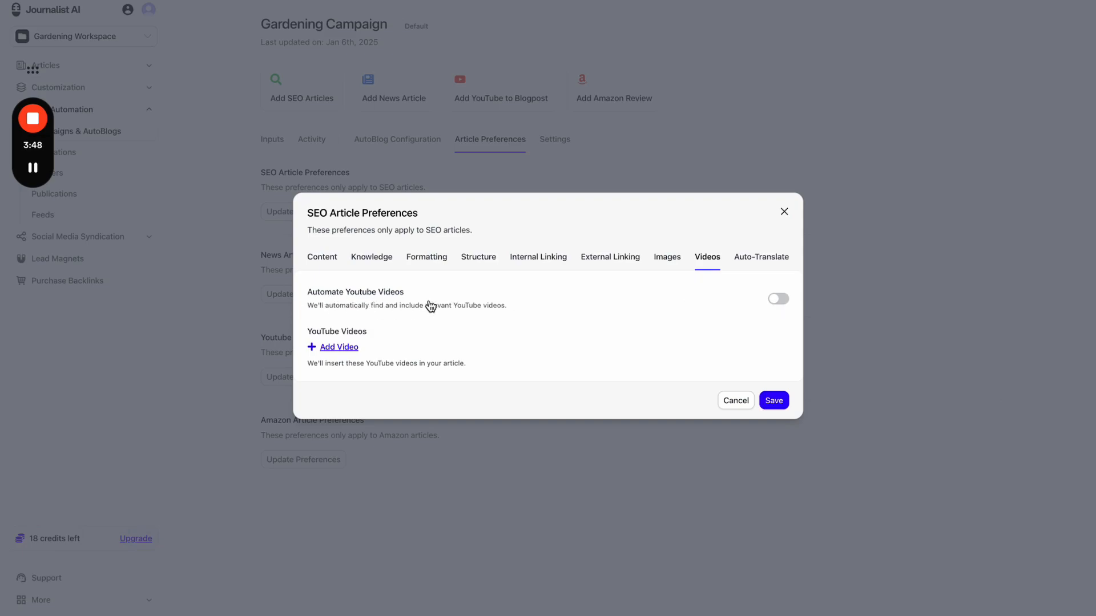
pyautogui.click(348, 346)
pyautogui.click(339, 361)
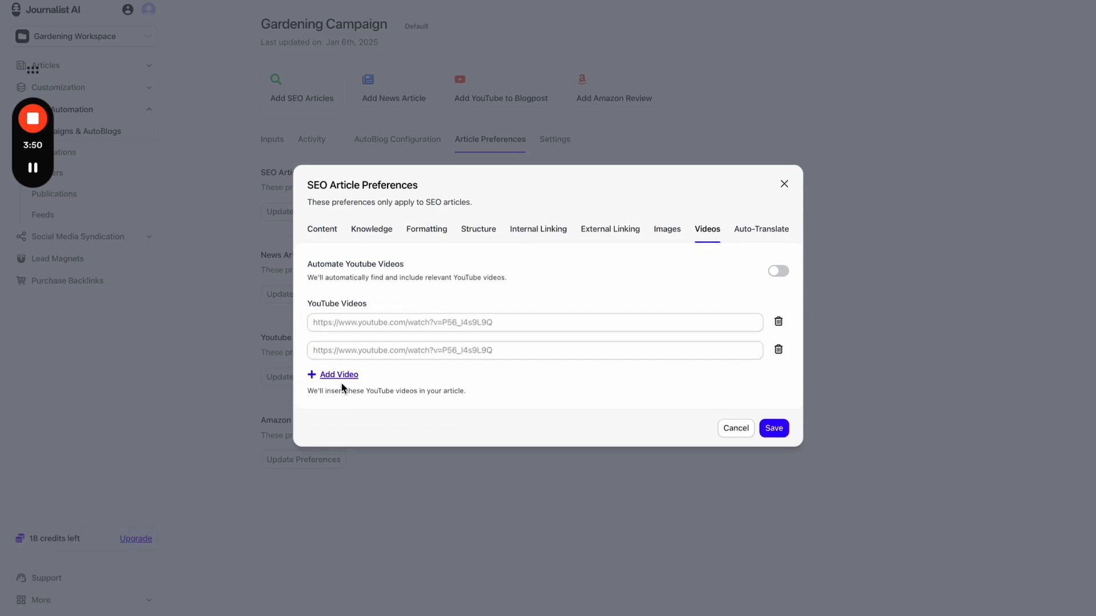
pyautogui.click(339, 375)
pyautogui.click(777, 309)
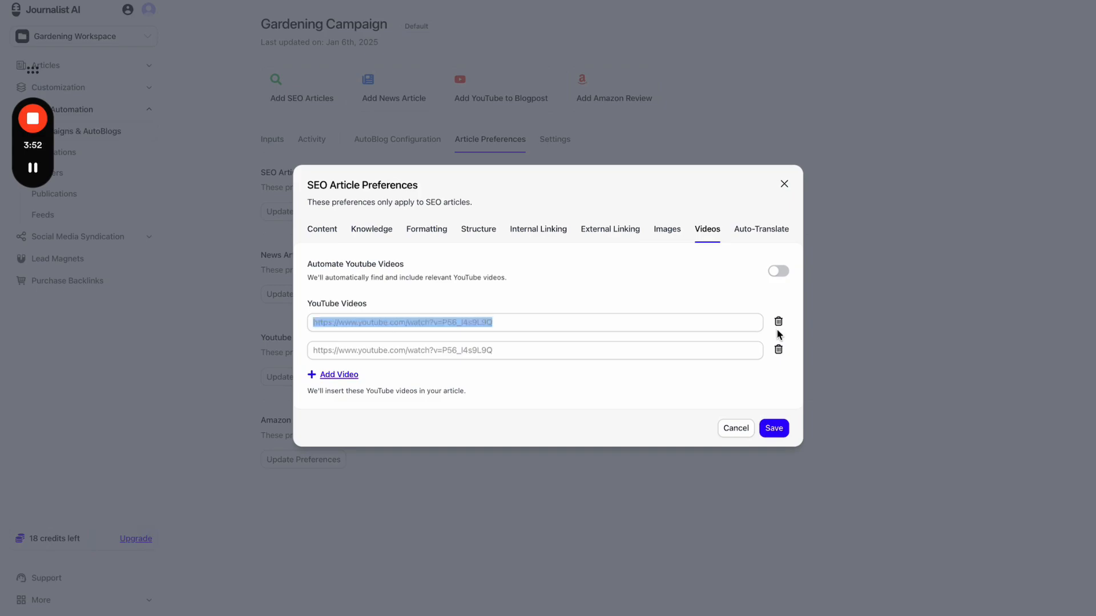
pyautogui.click(778, 350)
pyautogui.click(778, 337)
pyautogui.click(782, 304)
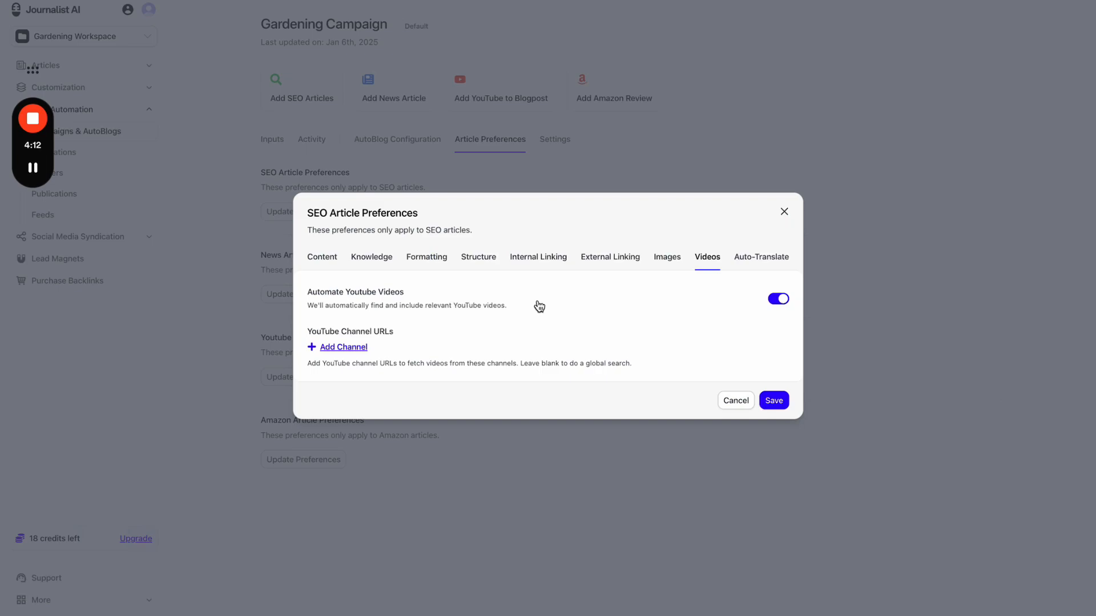
# - Add five empty channel URL fields, then remove them all, leaving the list empty
pyautogui.click(343, 348)
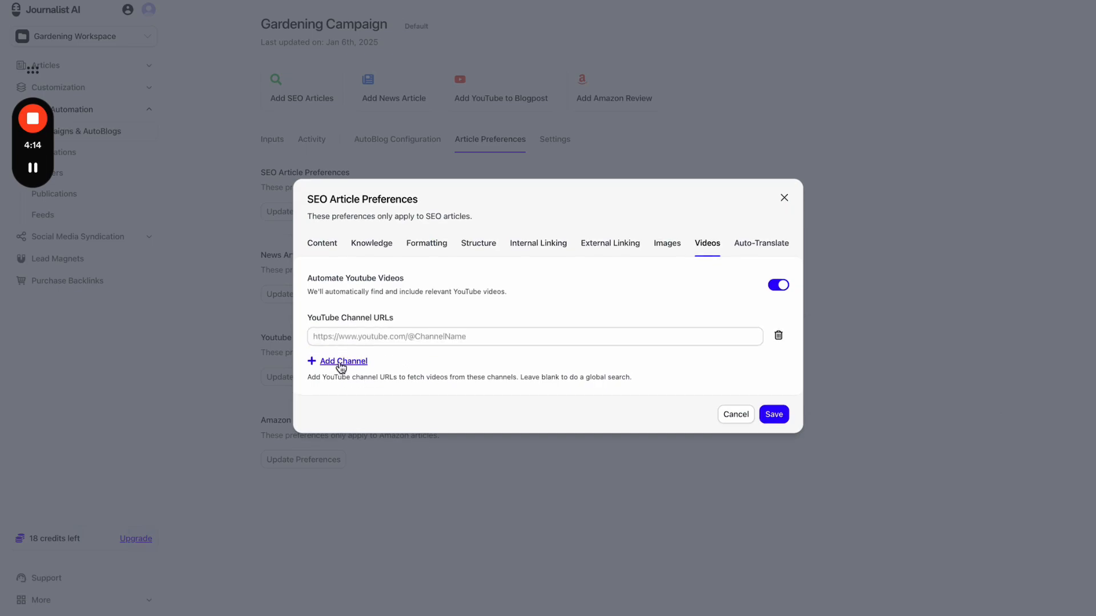
pyautogui.click(341, 361)
pyautogui.click(341, 374)
pyautogui.click(341, 387)
pyautogui.click(342, 402)
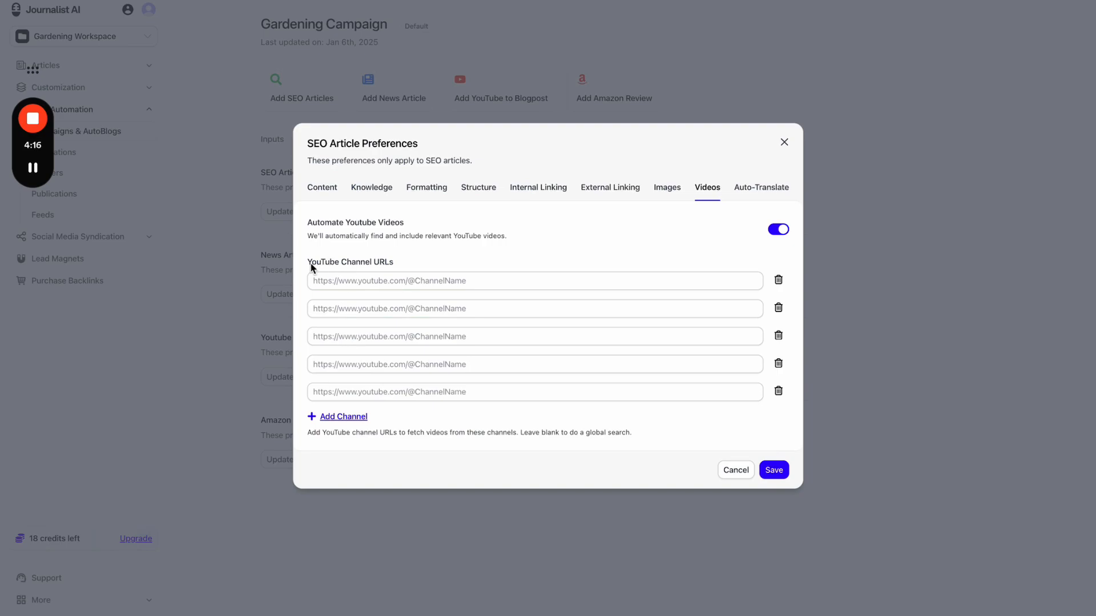
pyautogui.moveTo(312, 268); pyautogui.dragTo(394, 269)
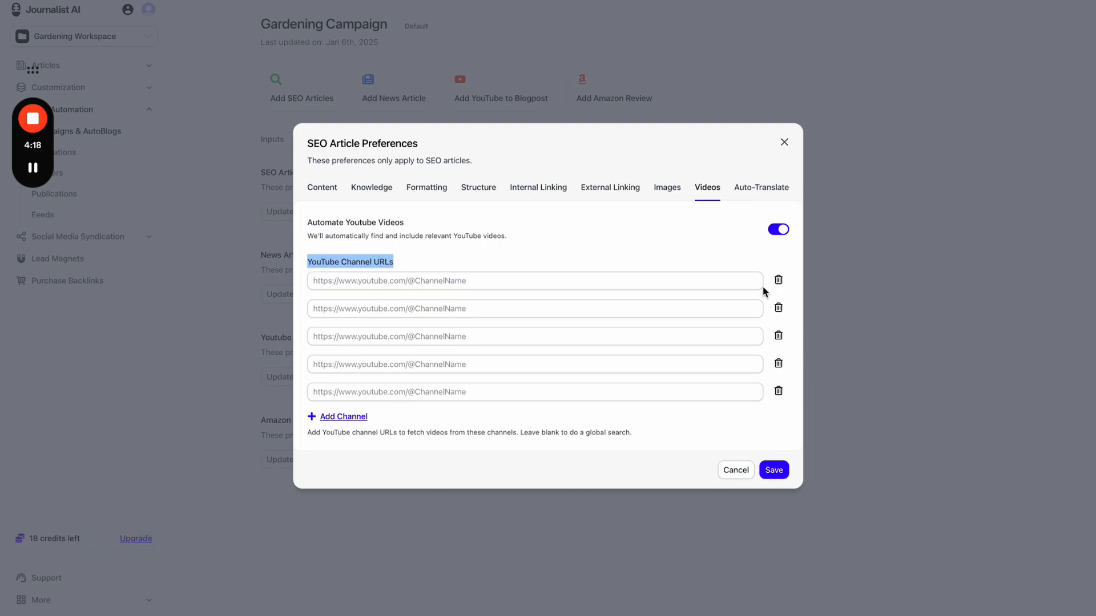
pyautogui.click(778, 280)
pyautogui.click(778, 298)
pyautogui.click(777, 315)
pyautogui.click(778, 332)
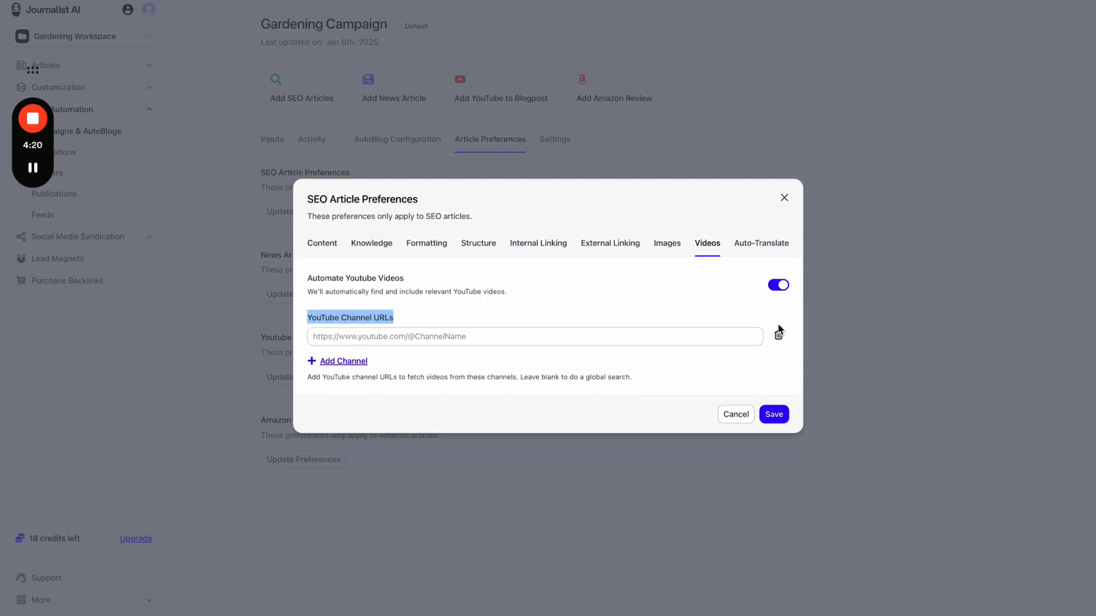
pyautogui.click(778, 332)
pyautogui.click(485, 321)
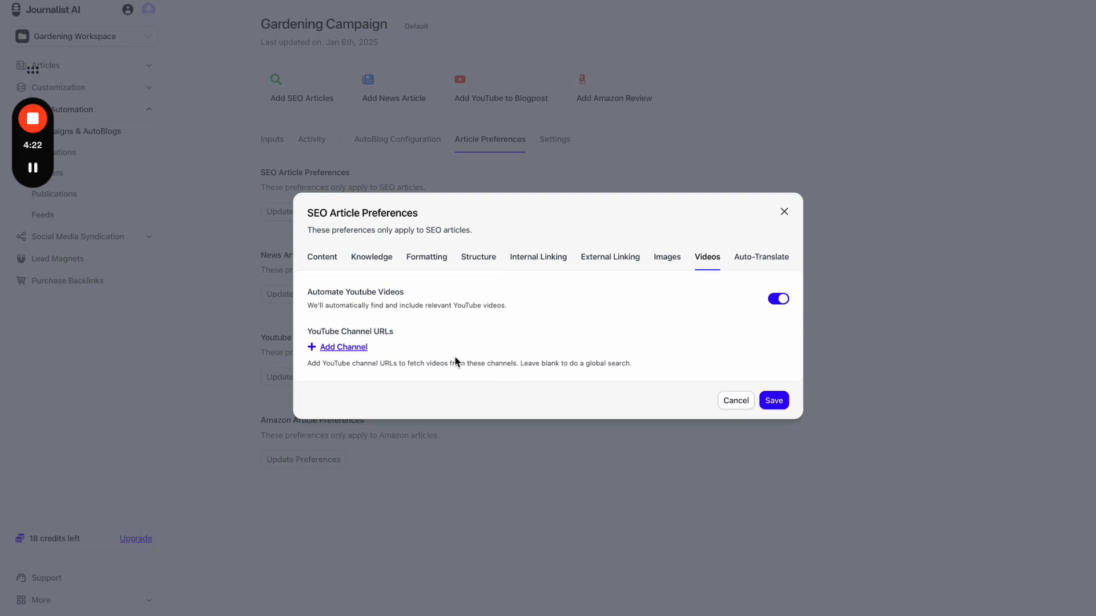
# - In Auto-Translate, add Afar, Armenian, Portuguese, Spanish and French as secondary languages
pyautogui.click(768, 261)
pyautogui.click(657, 295)
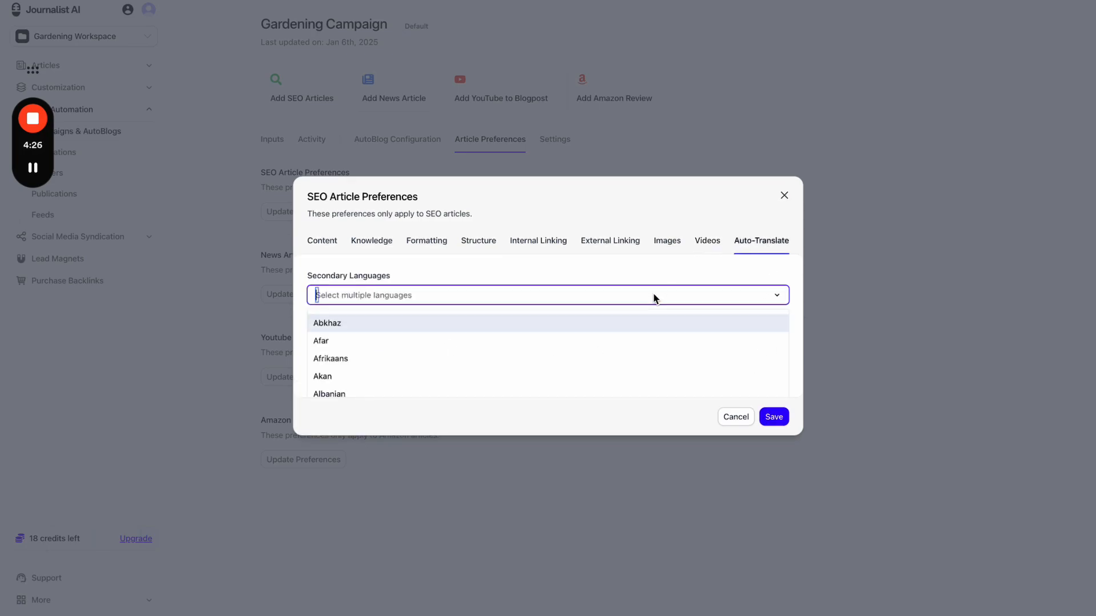
pyautogui.click(440, 320)
pyautogui.click(455, 303)
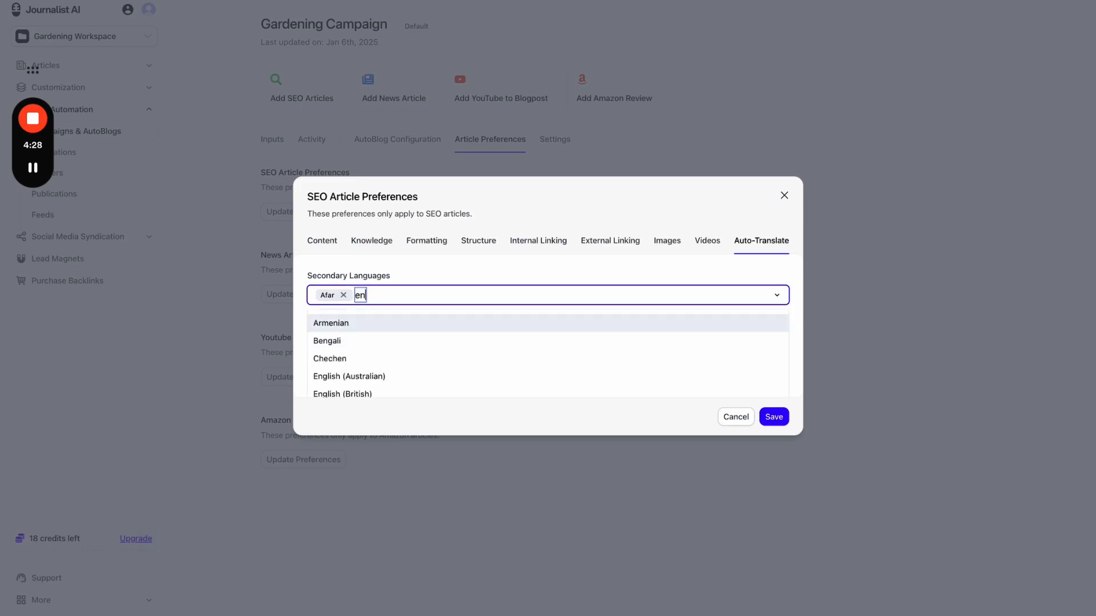
pyautogui.click(423, 321)
pyautogui.write('port')
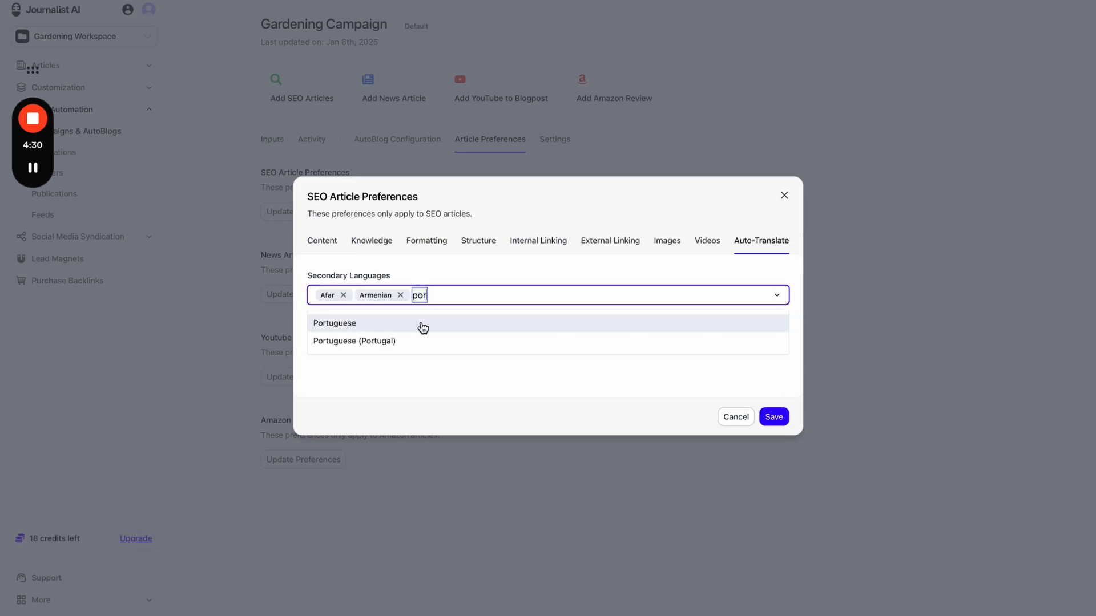
pyautogui.click(421, 321)
pyautogui.write('spani')
pyautogui.click(424, 323)
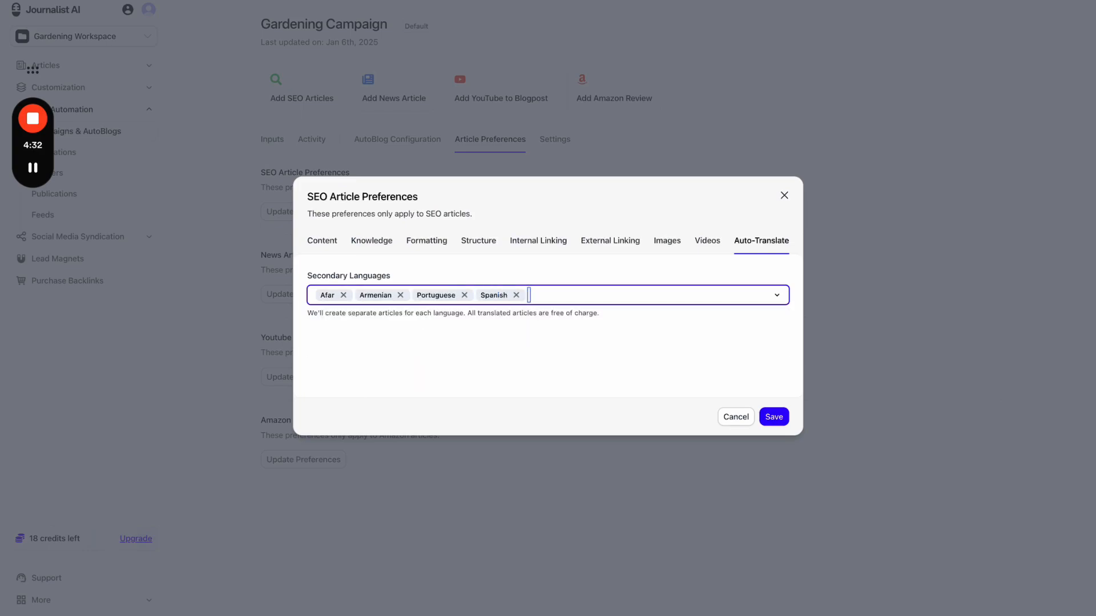
pyautogui.write('fren')
pyautogui.click(434, 324)
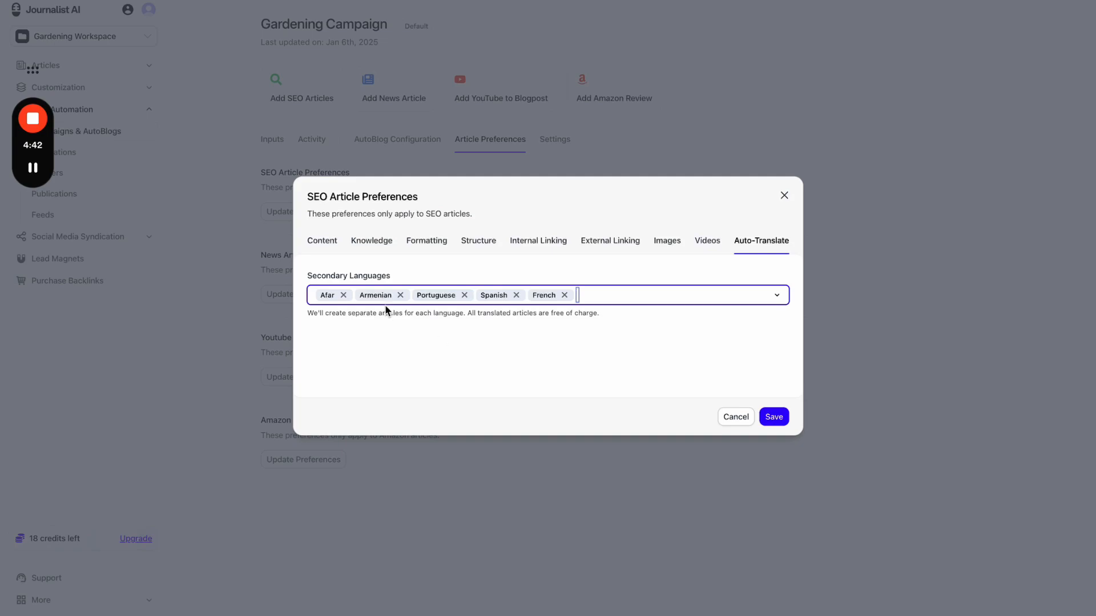
# - Remove Afar, Armenian and Spanish from the secondary languages, keeping Portuguese
pyautogui.click(343, 295)
pyautogui.click(361, 295)
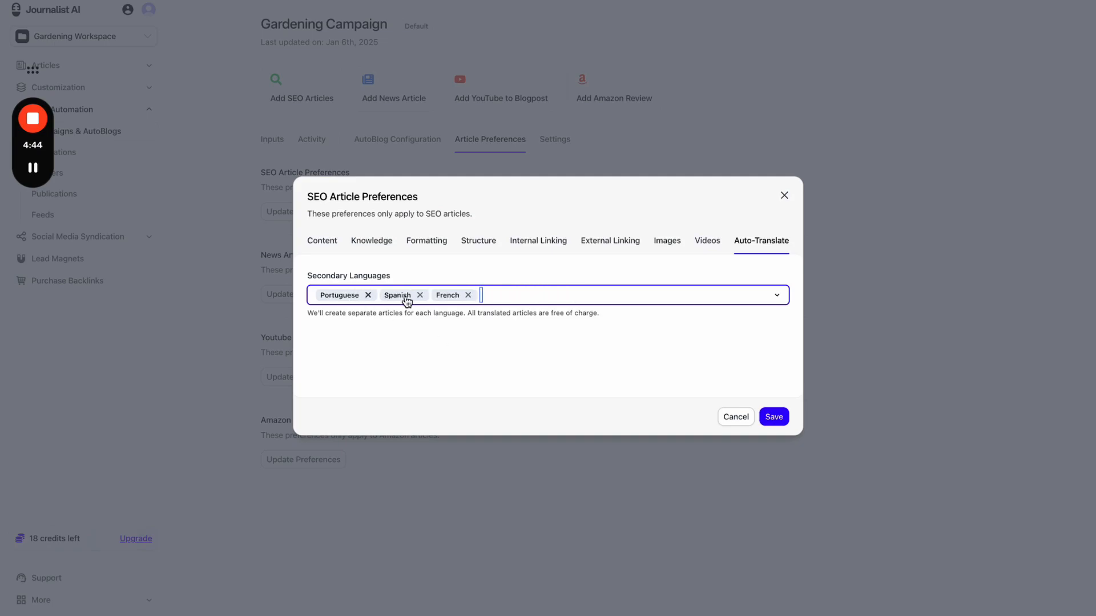
pyautogui.click(422, 296)
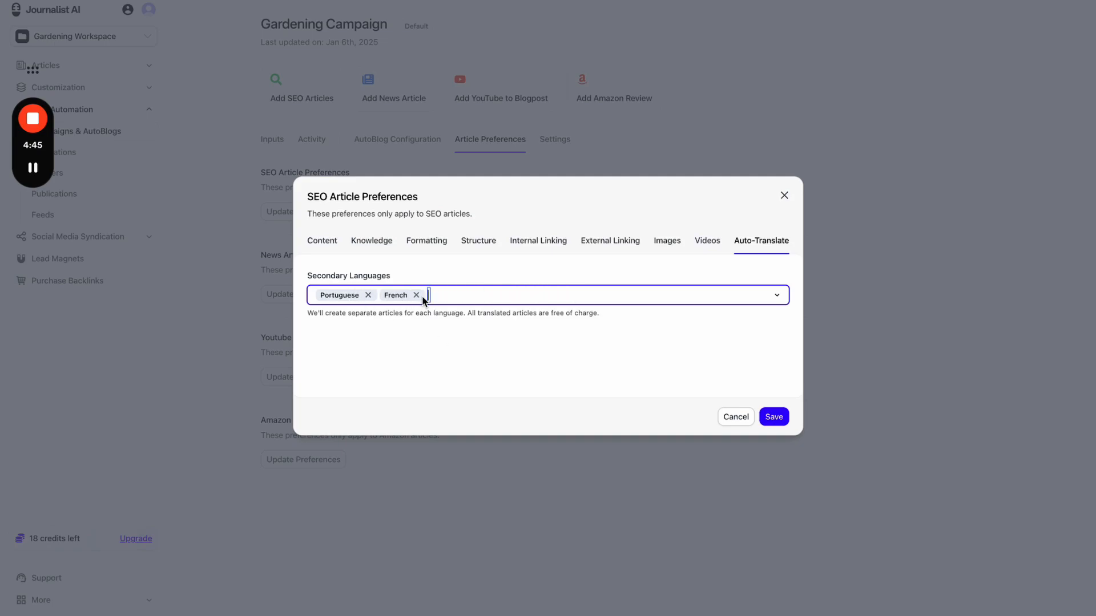
pyautogui.click(418, 325)
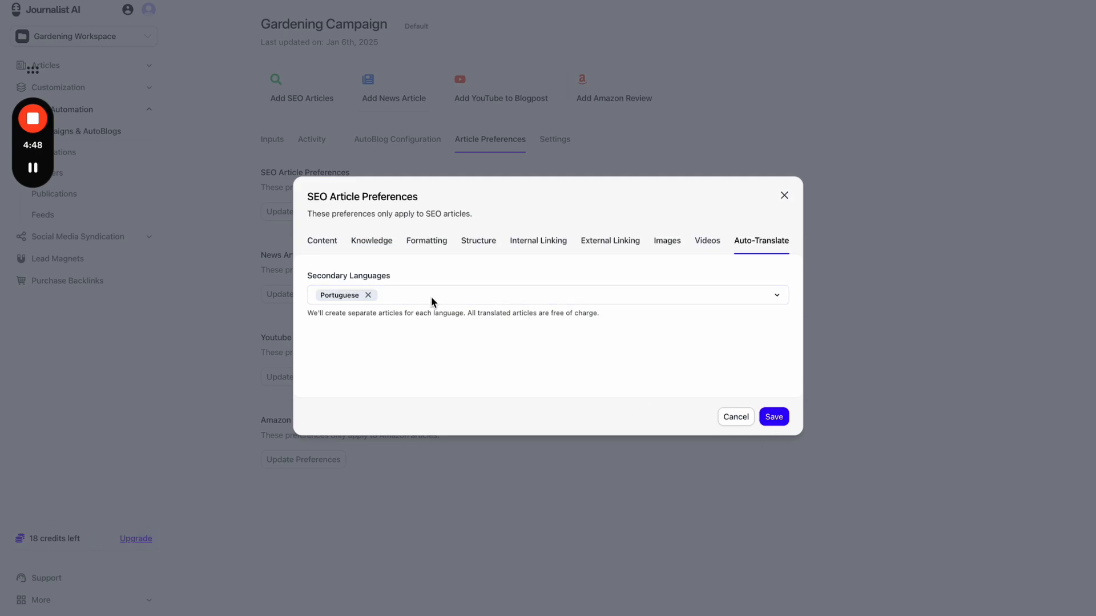
pyautogui.moveTo(311, 279); pyautogui.dragTo(428, 279)
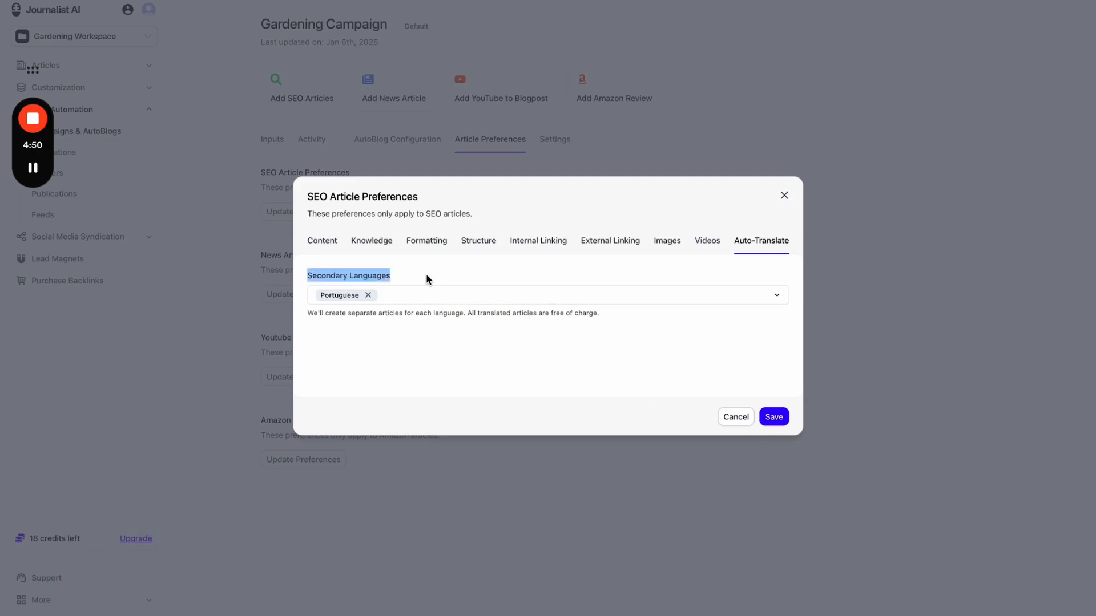
# - Review the note that translated articles are free, then save the SEO article preferences
pyautogui.click(328, 243)
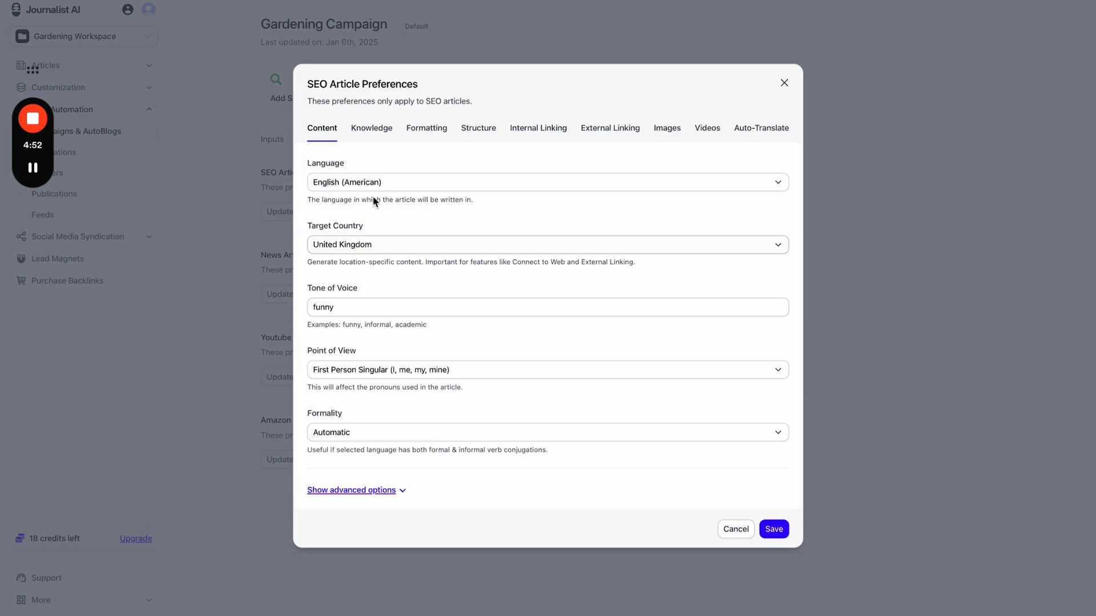
pyautogui.click(756, 140)
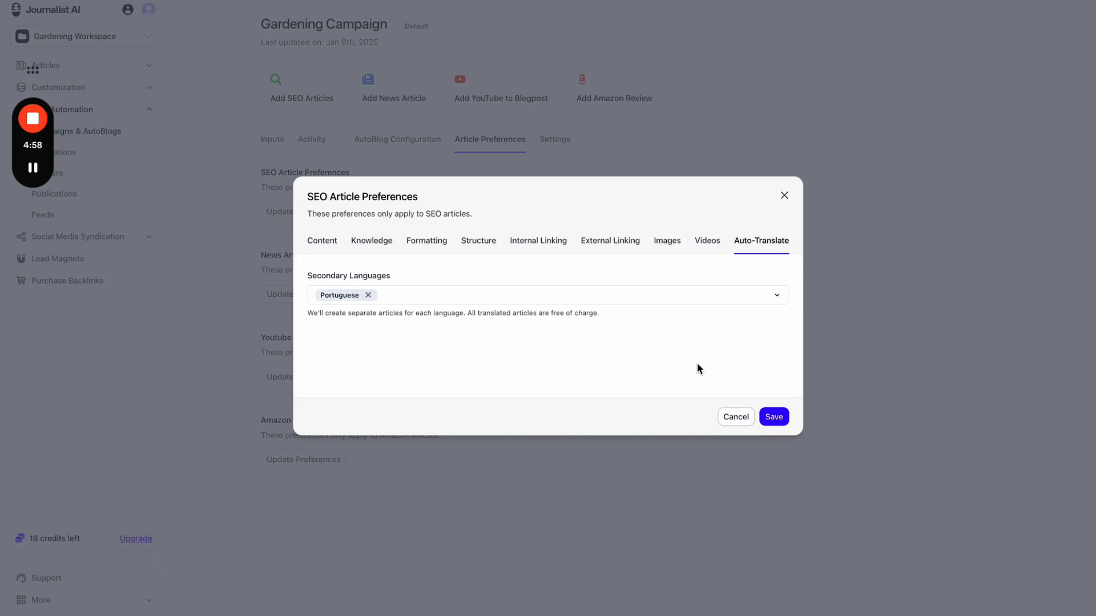
pyautogui.moveTo(598, 313); pyautogui.dragTo(657, 313)
pyautogui.click(575, 314)
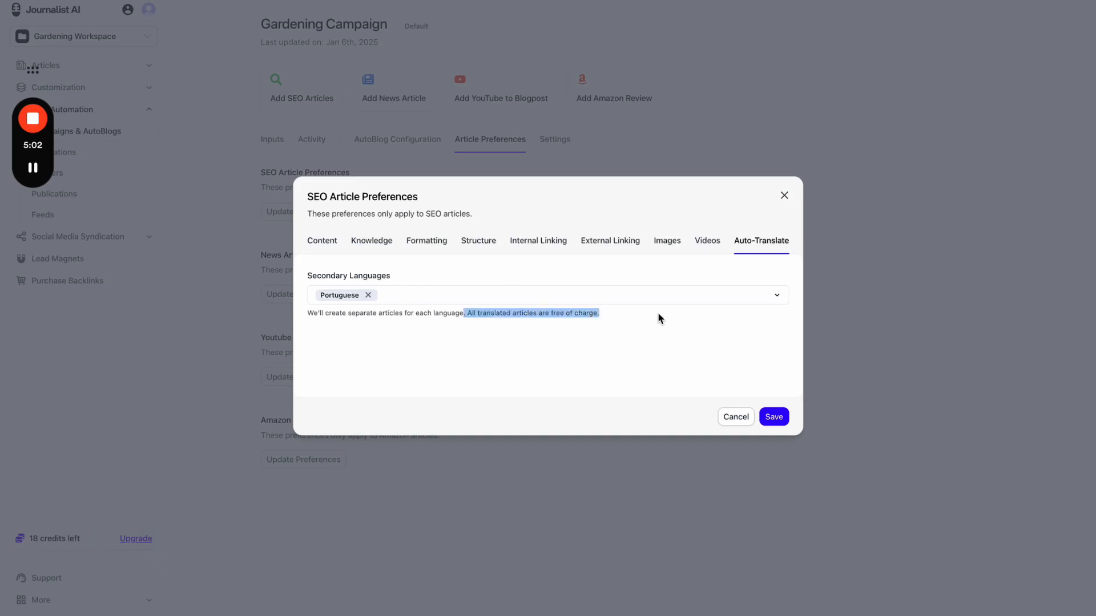
pyautogui.click(659, 320)
pyautogui.click(770, 417)
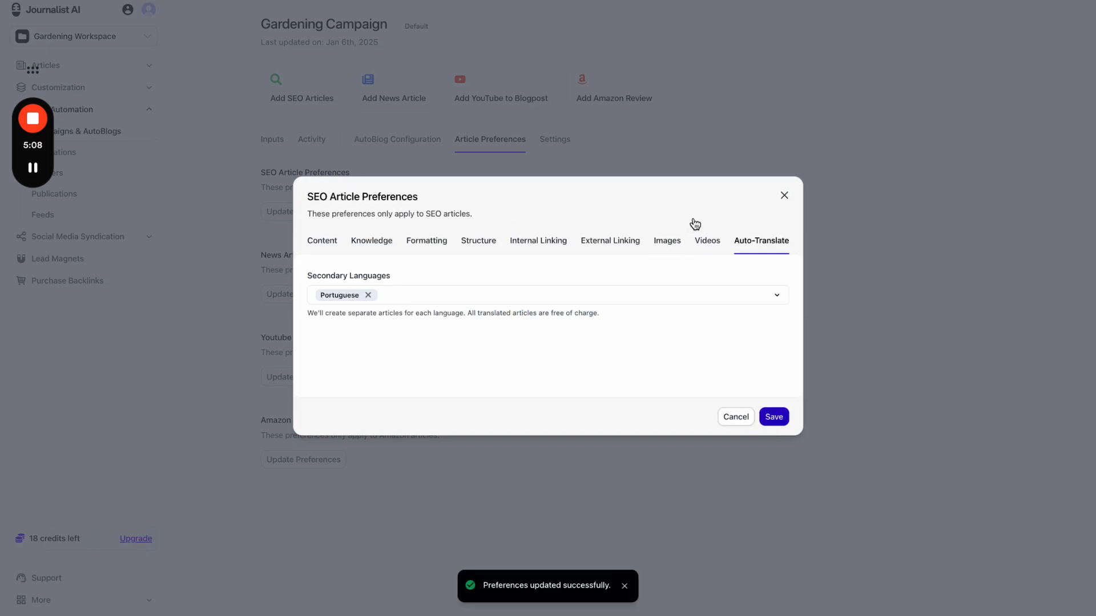
# - Close the SEO preferences and generate an article from the campaign's first input
pyautogui.click(784, 196)
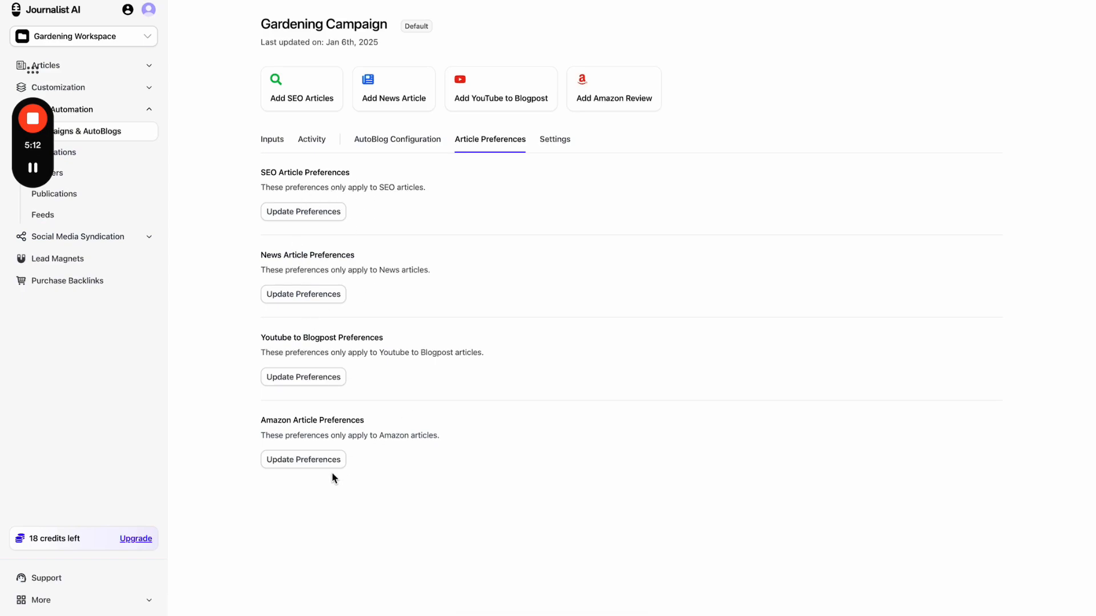
pyautogui.click(273, 143)
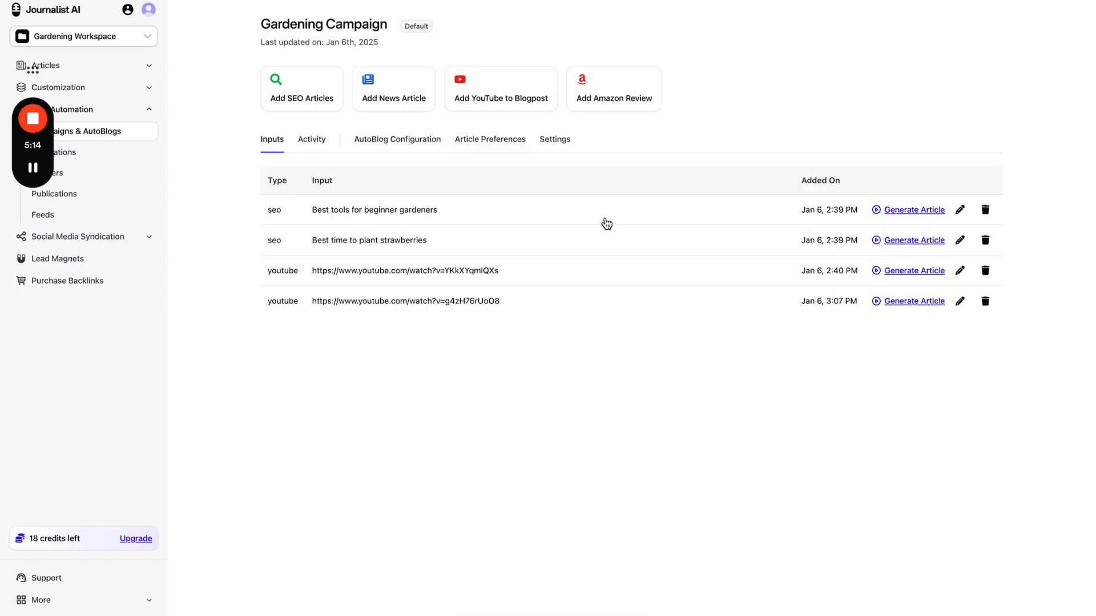
pyautogui.click(924, 212)
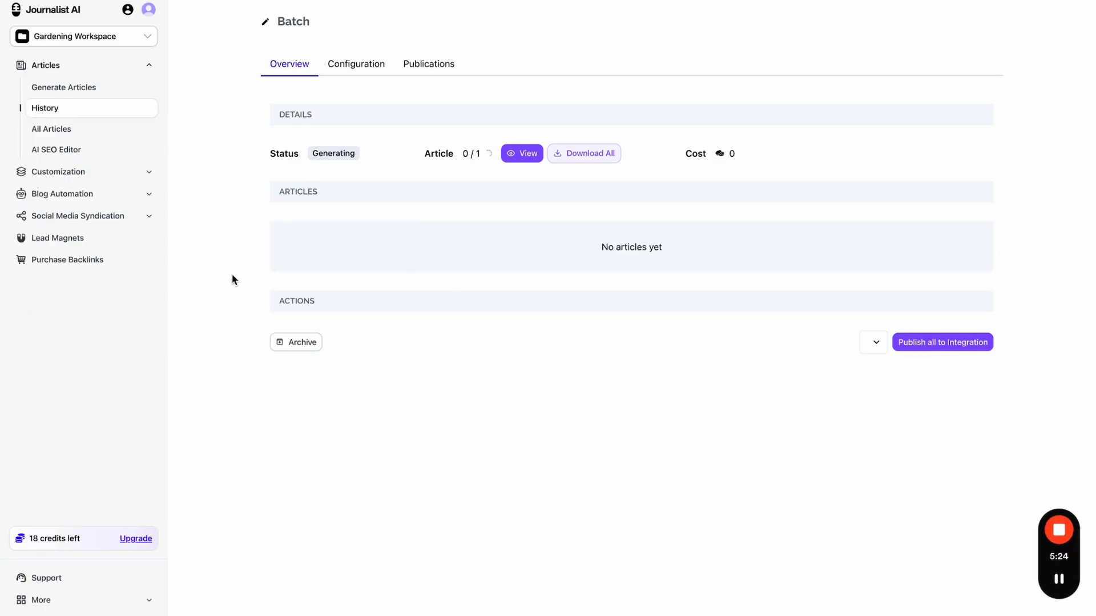
# - Reopen the Gardening Campaign's SEO article preferences and review the Internal and External Linking settings
pyautogui.click(113, 193)
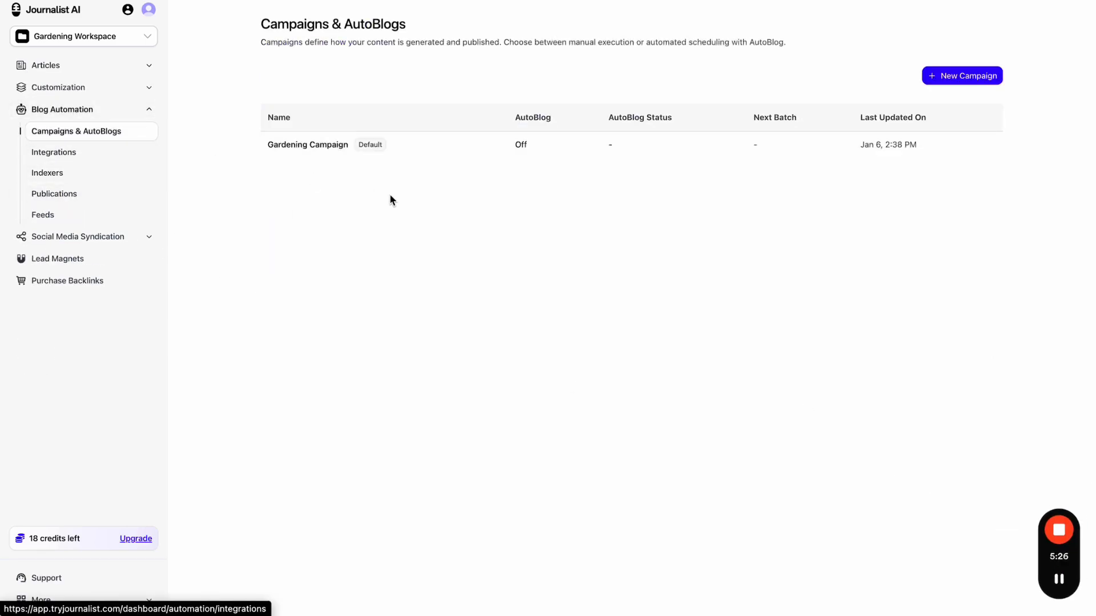
pyautogui.click(468, 154)
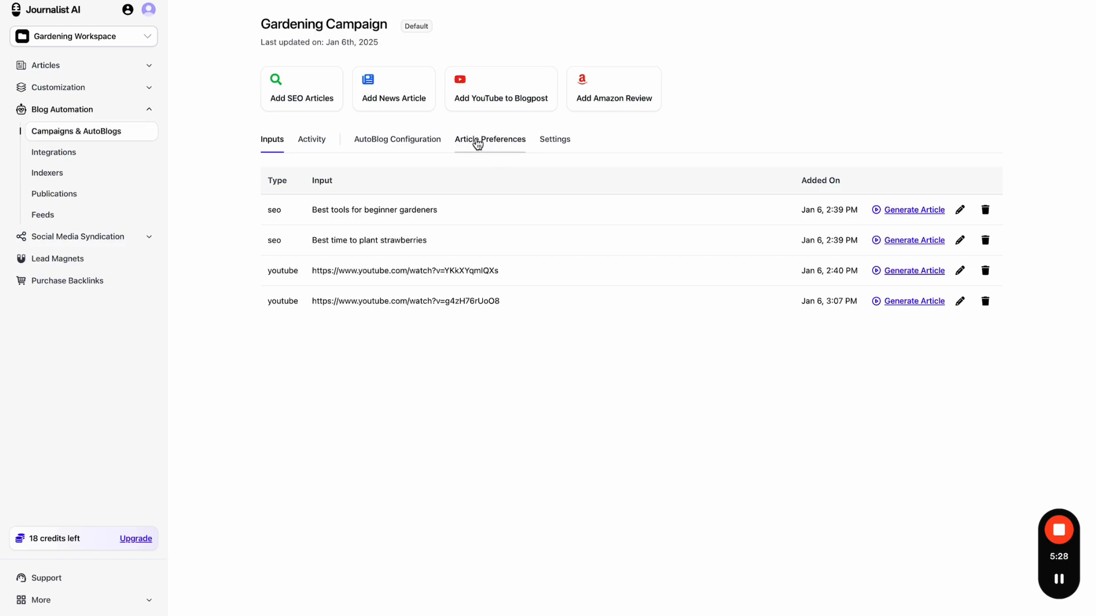
pyautogui.click(480, 143)
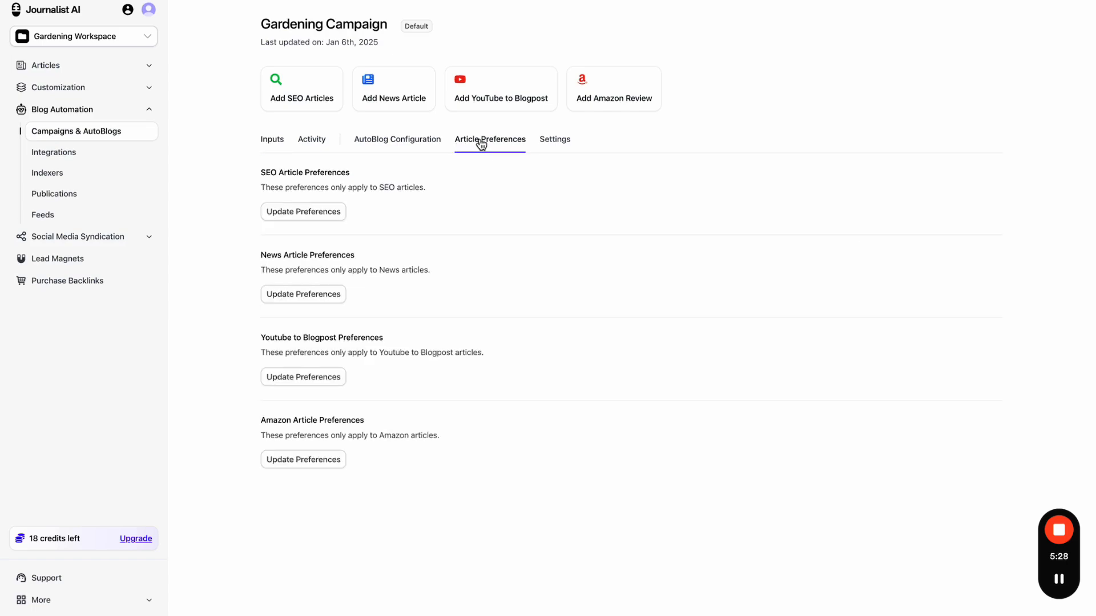
pyautogui.click(325, 218)
pyautogui.click(523, 132)
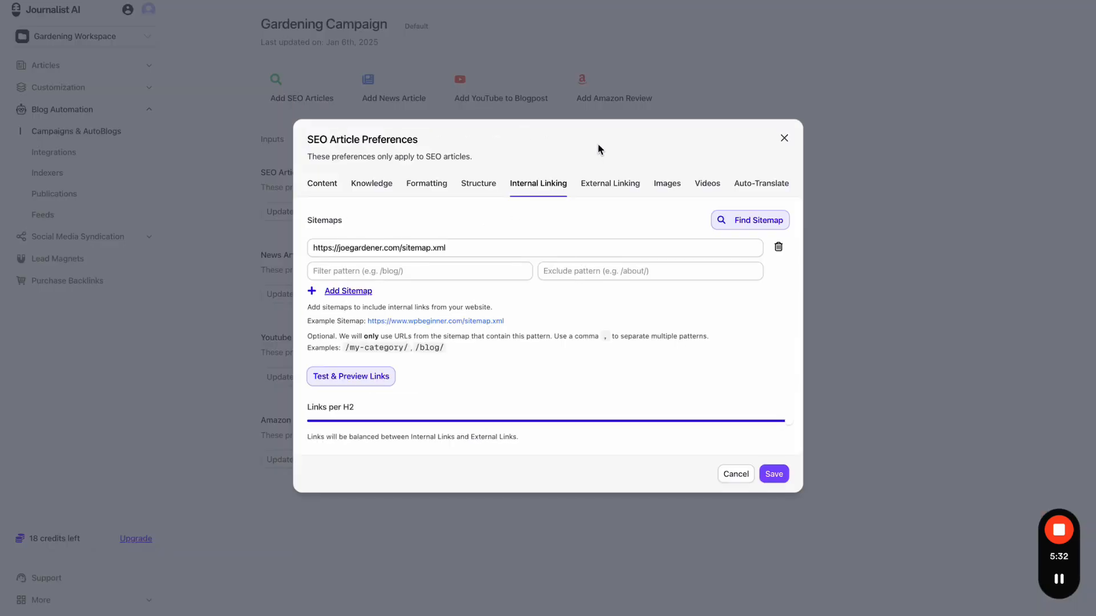
pyautogui.click(608, 181)
pyautogui.click(783, 154)
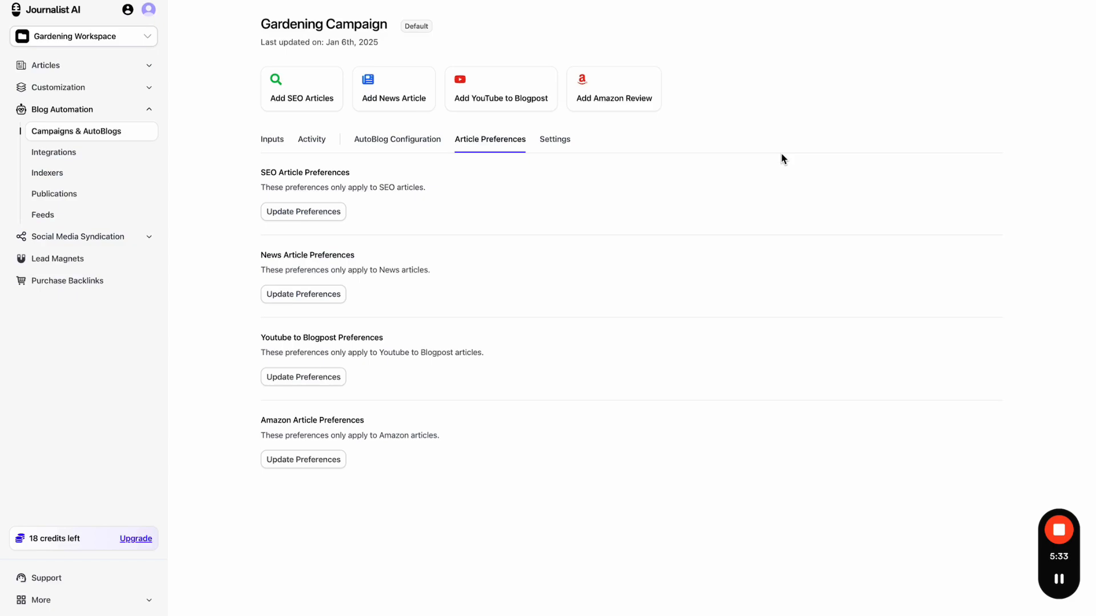
# - Check the SEO image settings once more, then view the campaign's batches and publications
pyautogui.click(272, 139)
pyautogui.click(468, 142)
pyautogui.click(333, 213)
pyautogui.click(664, 139)
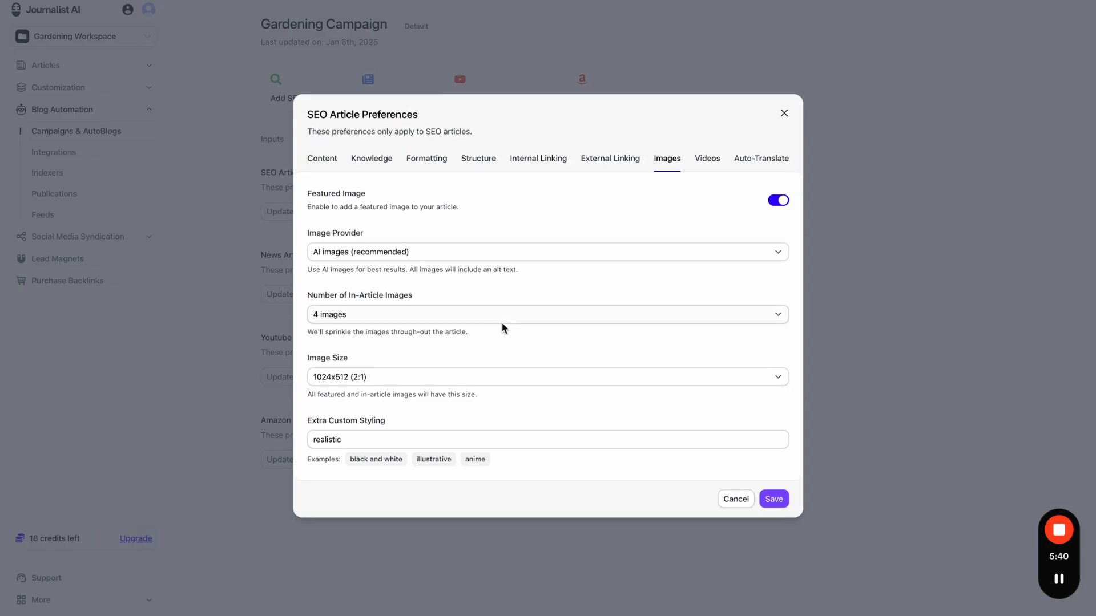
pyautogui.click(784, 113)
pyautogui.click(304, 142)
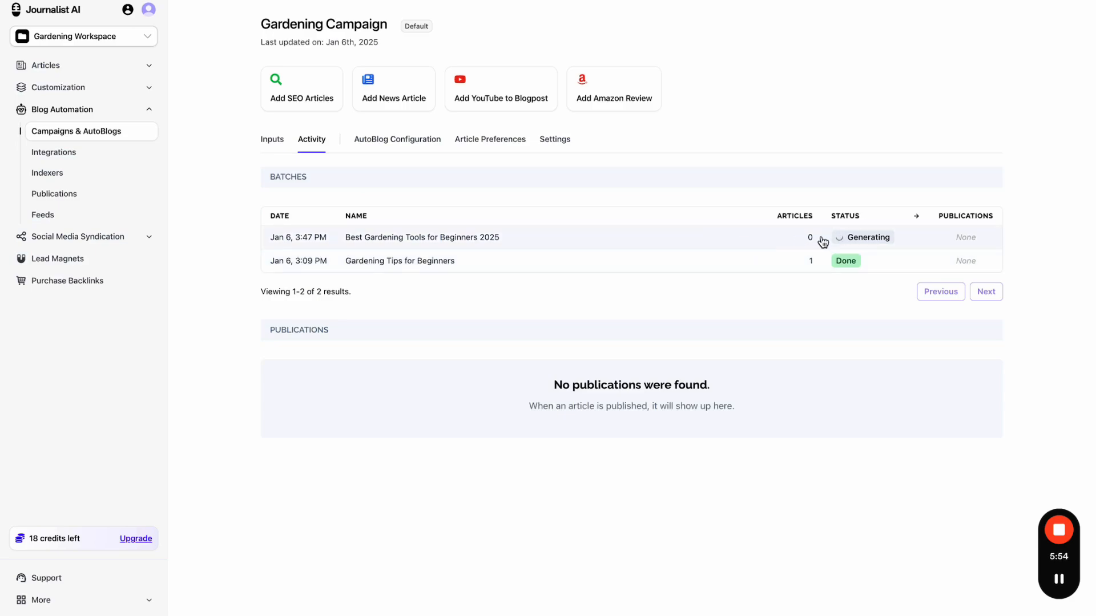
# - Open the Gardening Tips for Beginners batch, preview its article, and toggle the table of contents
pyautogui.click(534, 265)
pyautogui.click(489, 156)
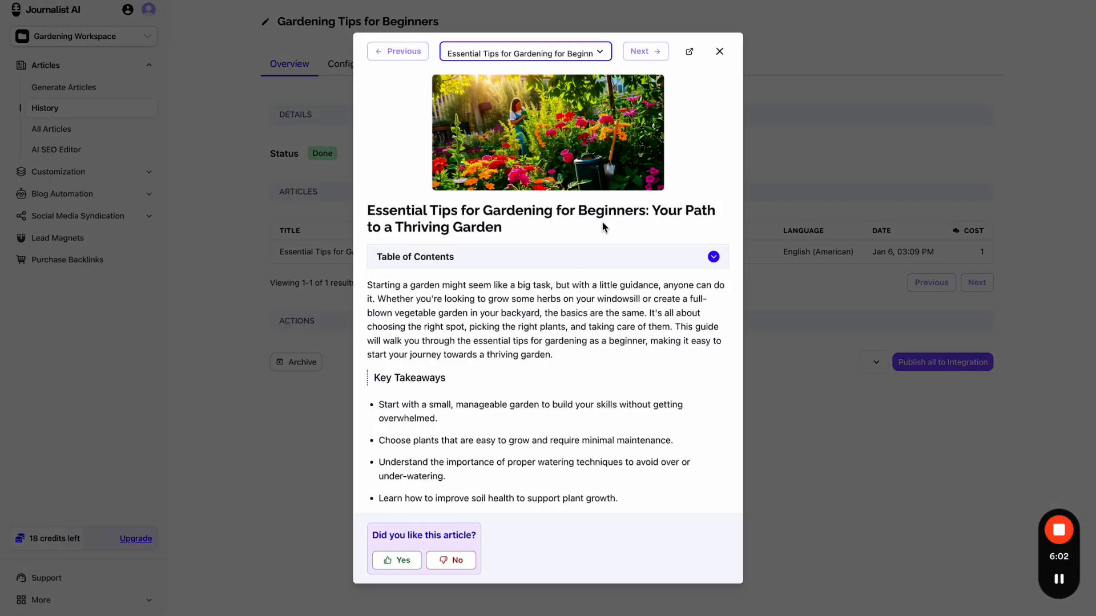
pyautogui.click(552, 255)
pyautogui.click(549, 256)
# - Scroll through the 'Essential Tips for Gardening for Beginners' preview, then close it
pyautogui.scroll(-2, 551, 251)
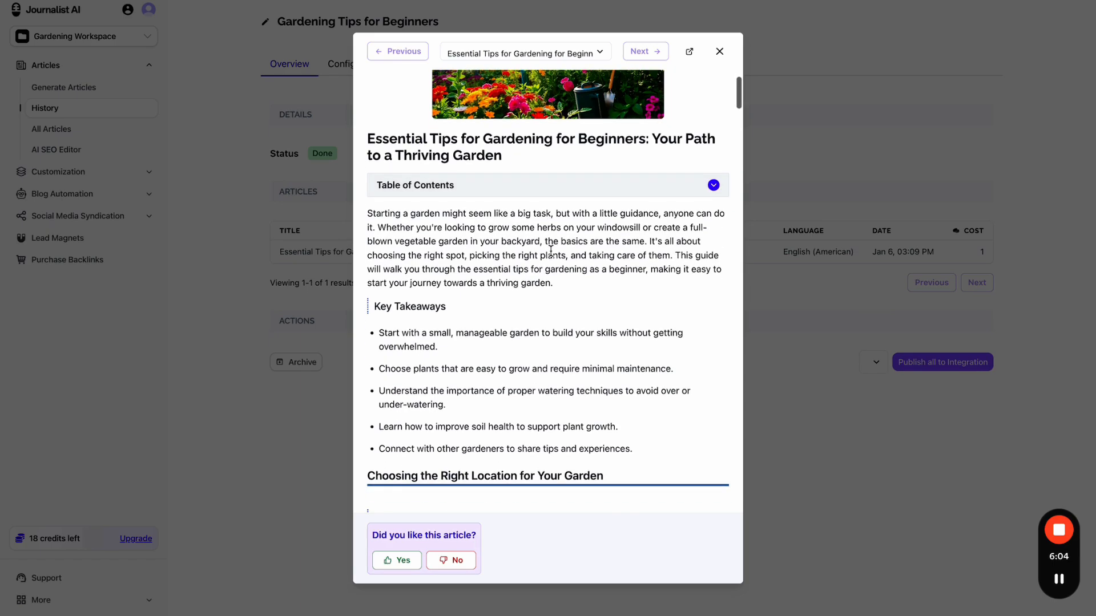
pyautogui.scroll(-12, 551, 251)
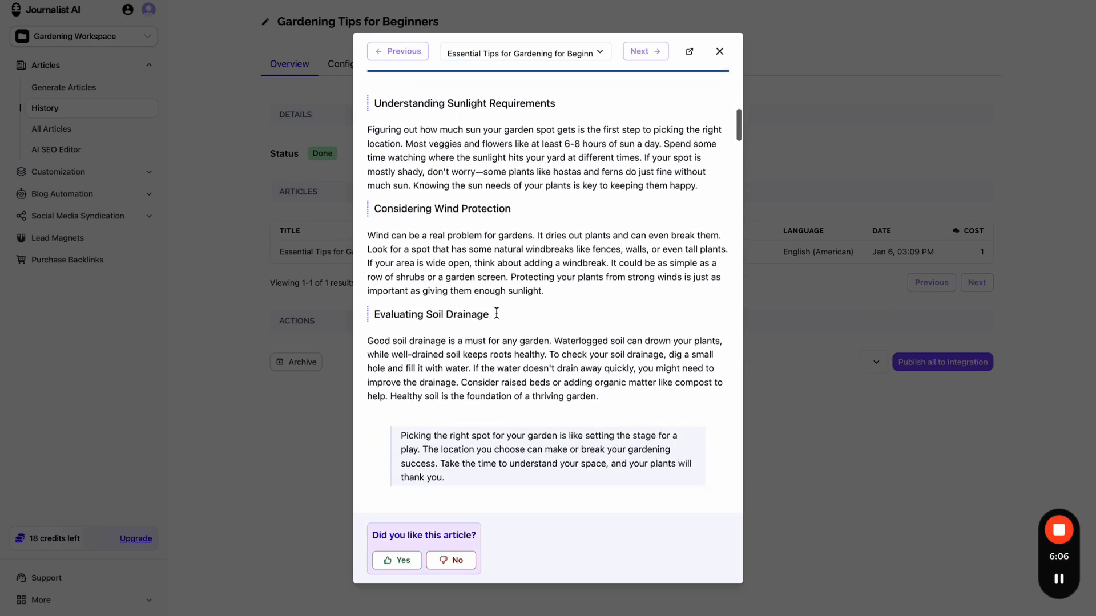
pyautogui.scroll(-12, 497, 312)
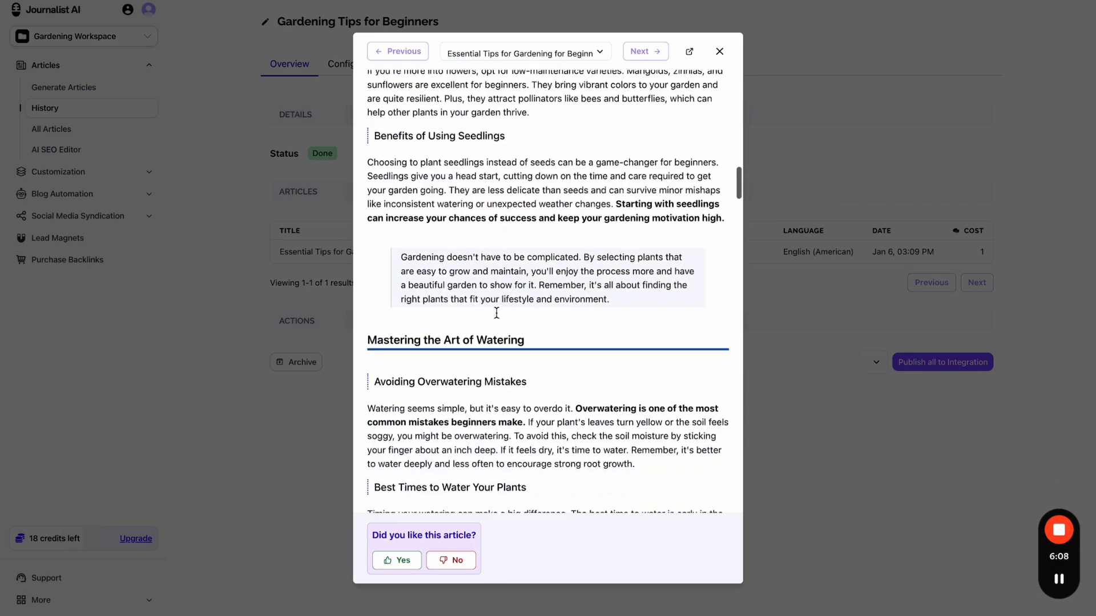
pyautogui.scroll(-10, 497, 313)
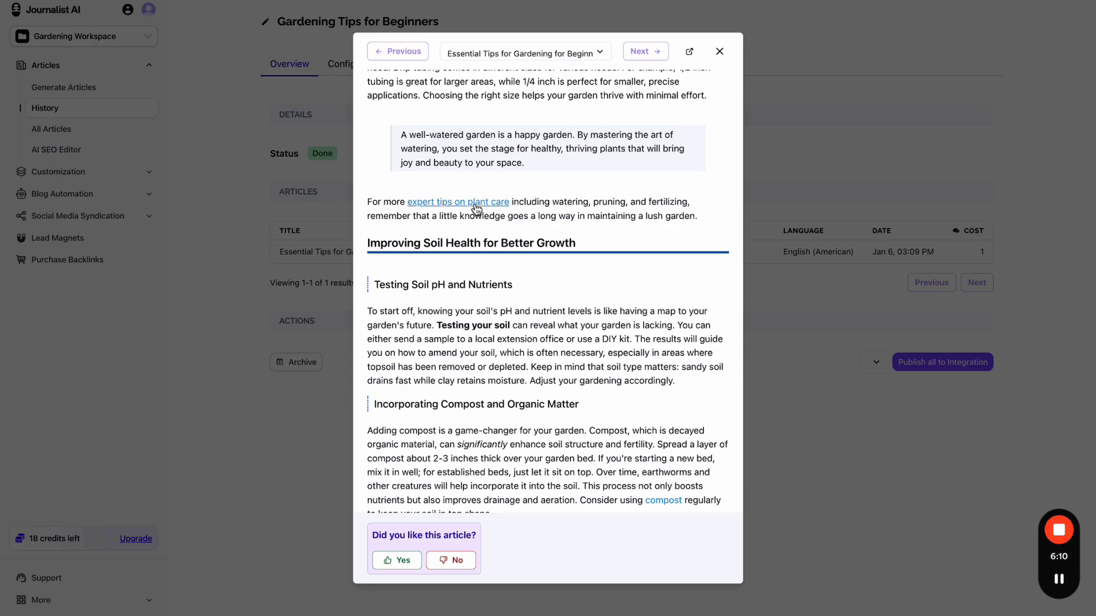
pyautogui.scroll(-10, 477, 211)
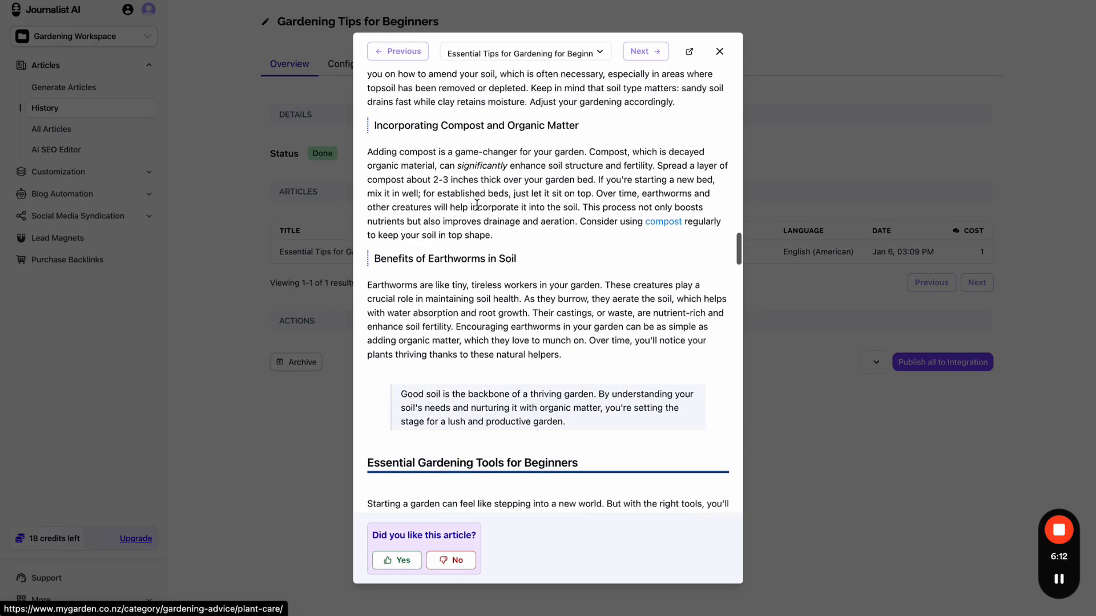
pyautogui.scroll(-20, 665, 221)
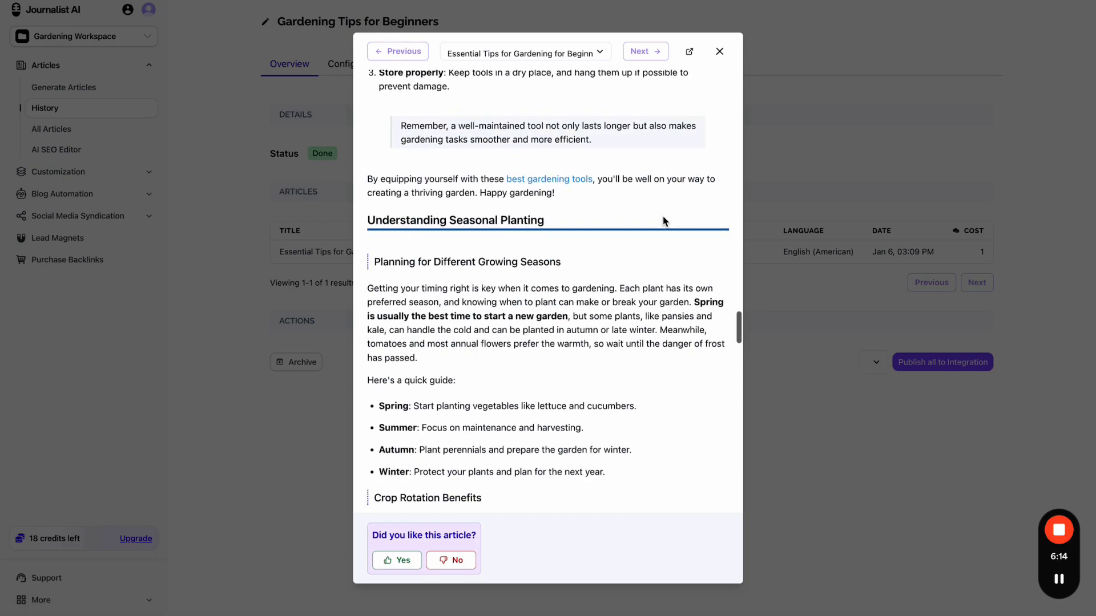
pyautogui.scroll(-10, 664, 221)
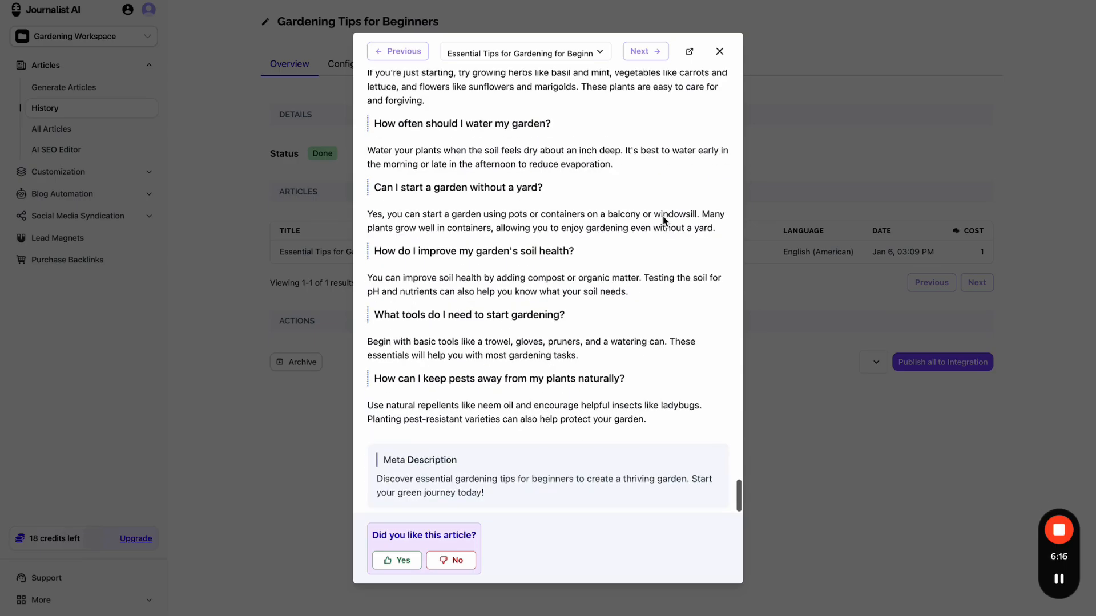
pyautogui.scroll(20, 664, 222)
pyautogui.scroll(15, 664, 223)
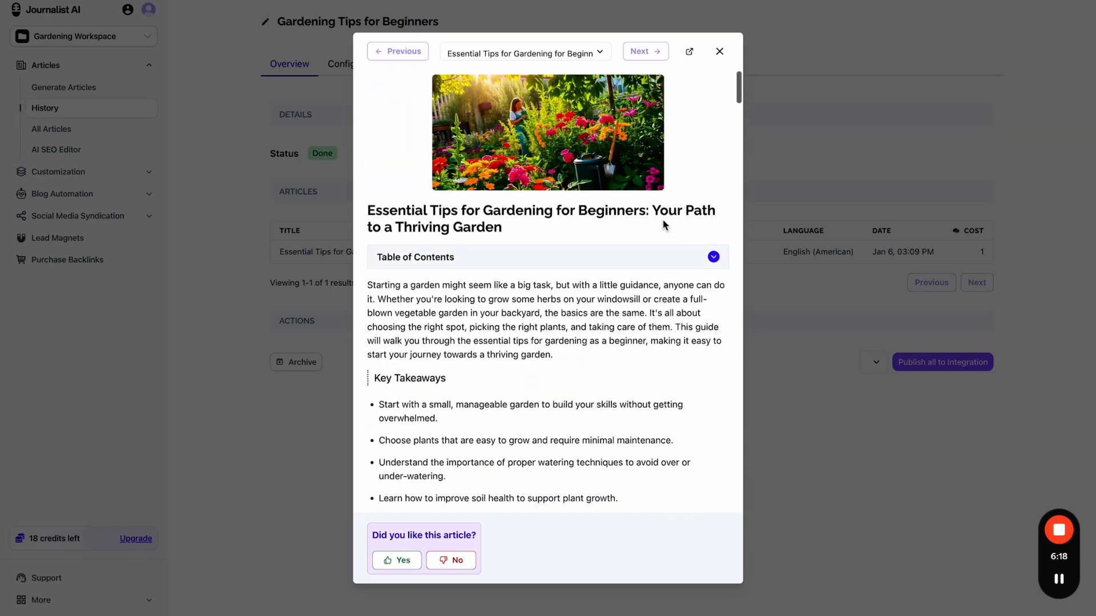
pyautogui.click(720, 52)
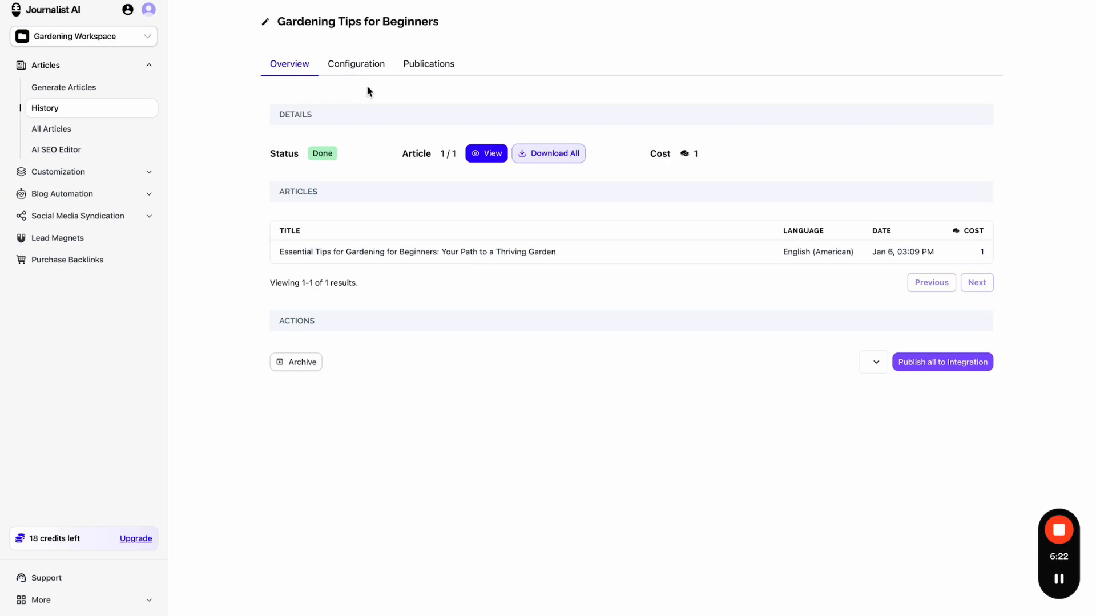
# - Show the batch's article preferences from its Configuration tab and scroll through them
pyautogui.click(357, 65)
pyautogui.click(312, 112)
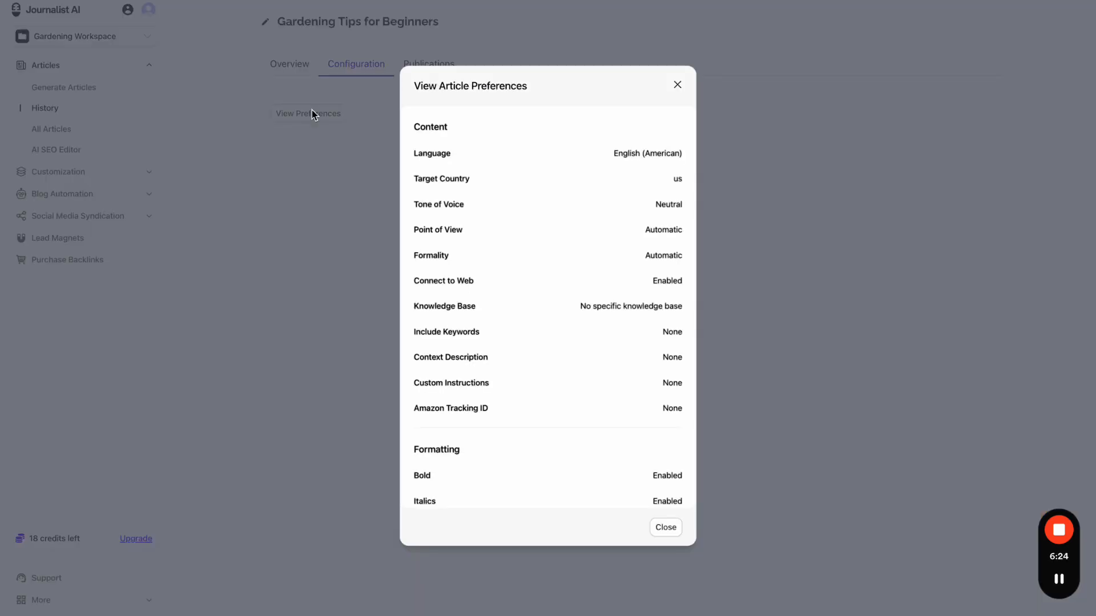
pyautogui.scroll(-5, 652, 226)
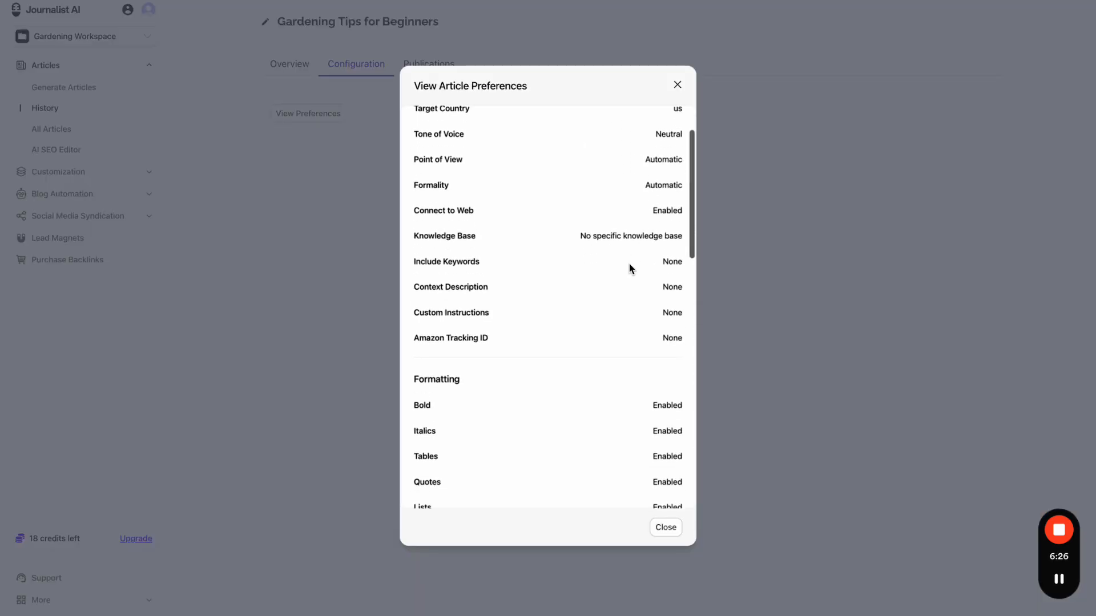
pyautogui.scroll(-5, 627, 284)
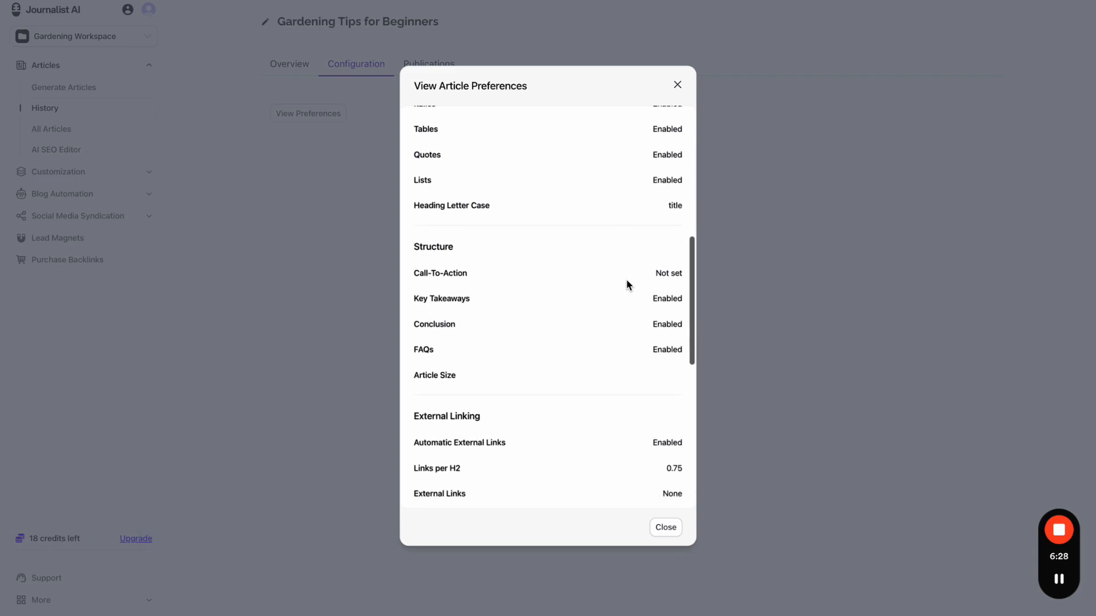
pyautogui.scroll(-5, 489, 337)
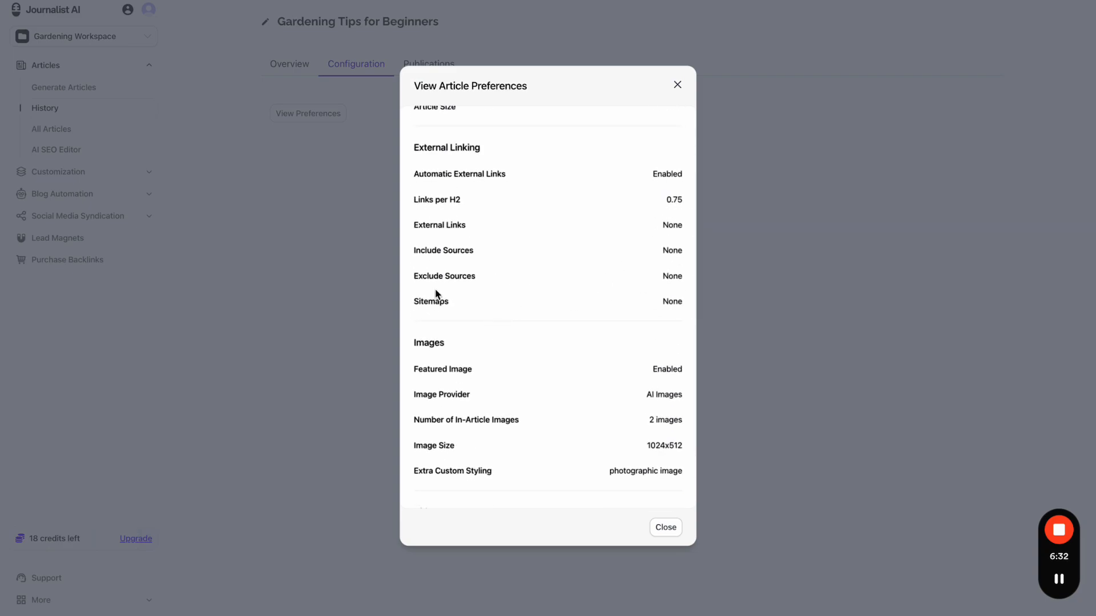
pyautogui.scroll(-1, 519, 309)
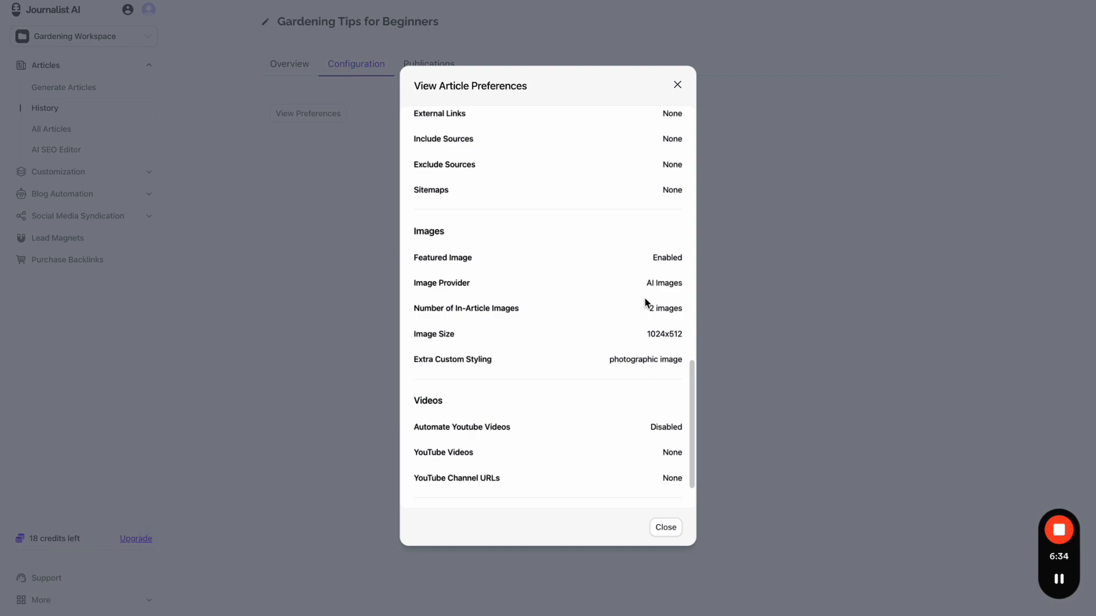
# - Highlight the photographic image styling and Disabled YouTube videos values, then close the preferences
pyautogui.moveTo(641, 308); pyautogui.dragTo(685, 314)
pyautogui.scroll(-1, 684, 313)
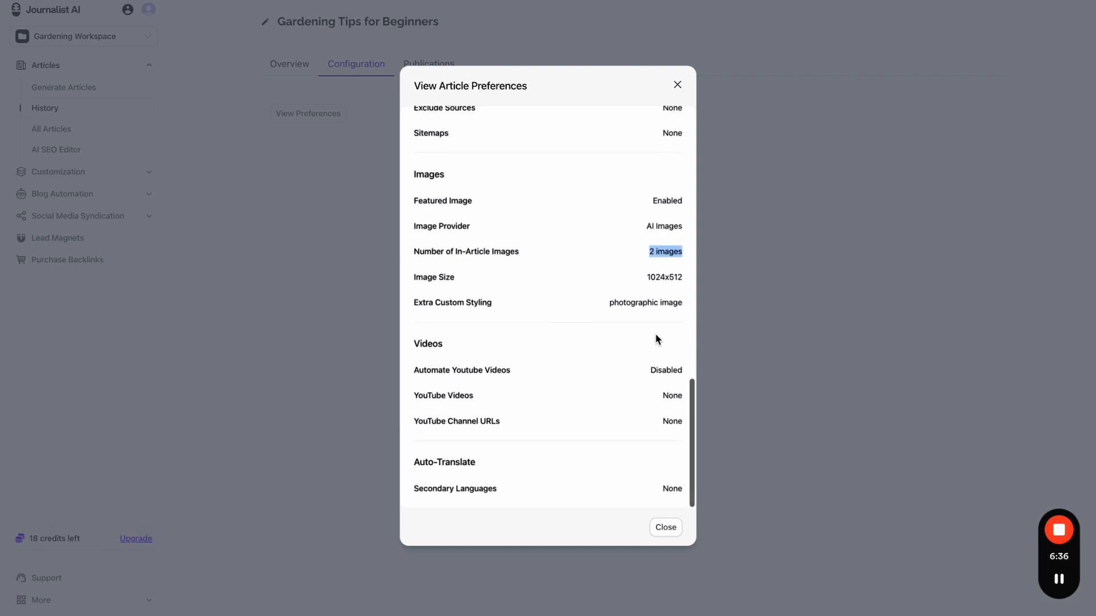
pyautogui.moveTo(607, 304); pyautogui.dragTo(684, 310)
pyautogui.moveTo(631, 379); pyautogui.dragTo(693, 380)
pyautogui.click(657, 496)
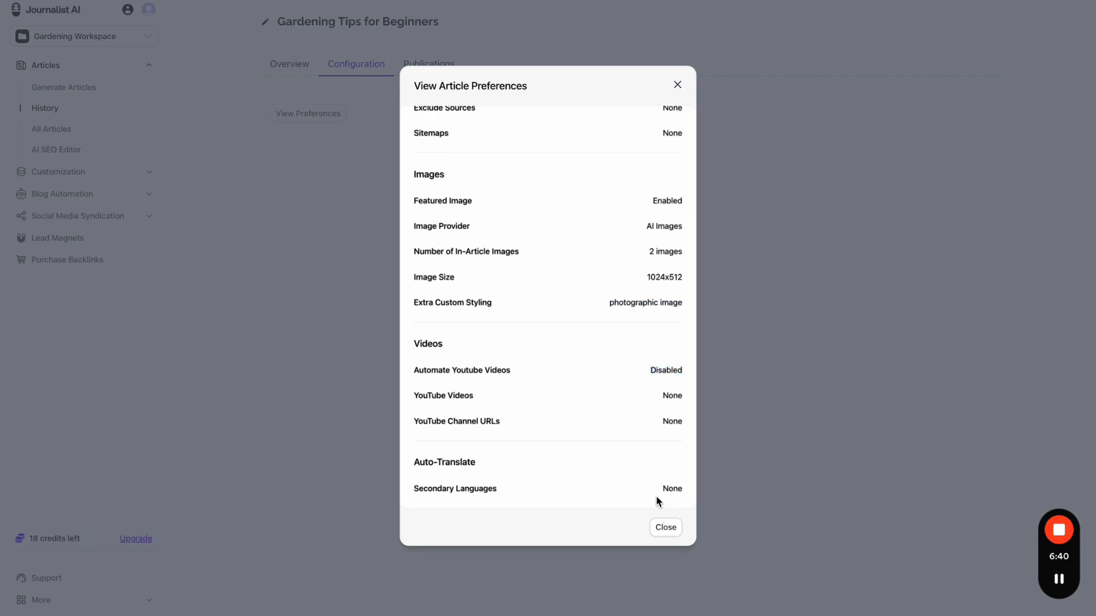
pyautogui.scroll(10, 649, 285)
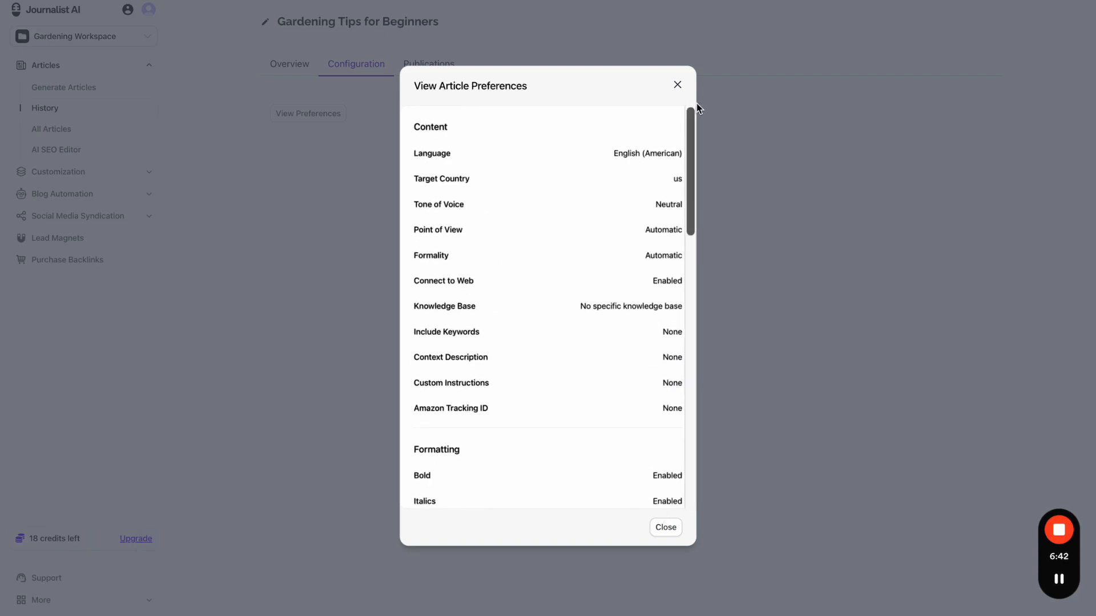
pyautogui.click(682, 89)
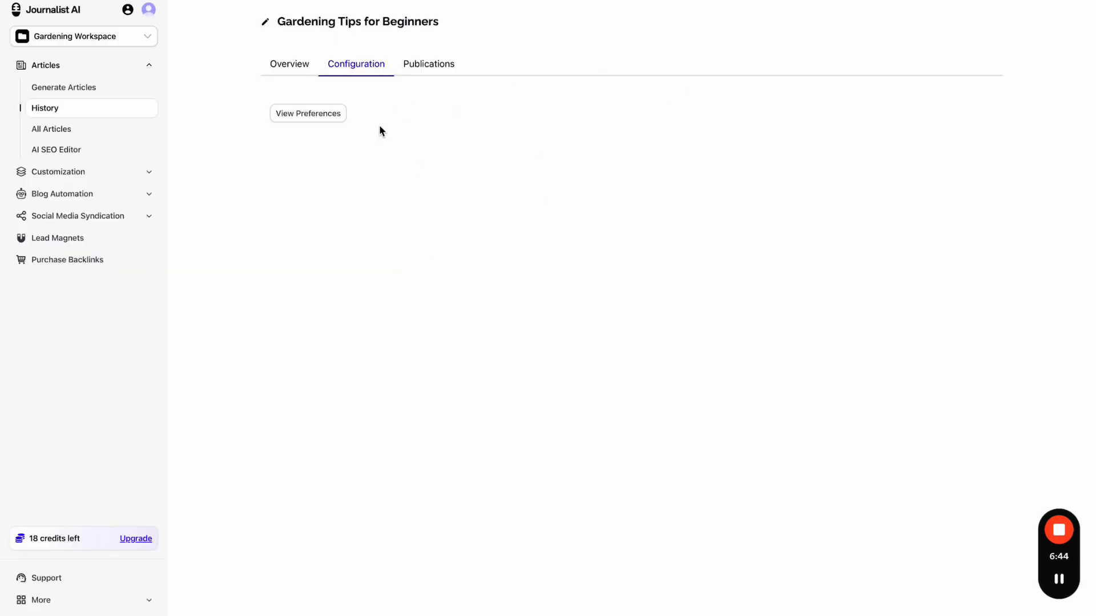
# - Go to the Gardening Campaign's Best Gardening Tools for Beginners 2025 batch Configuration
pyautogui.click(123, 194)
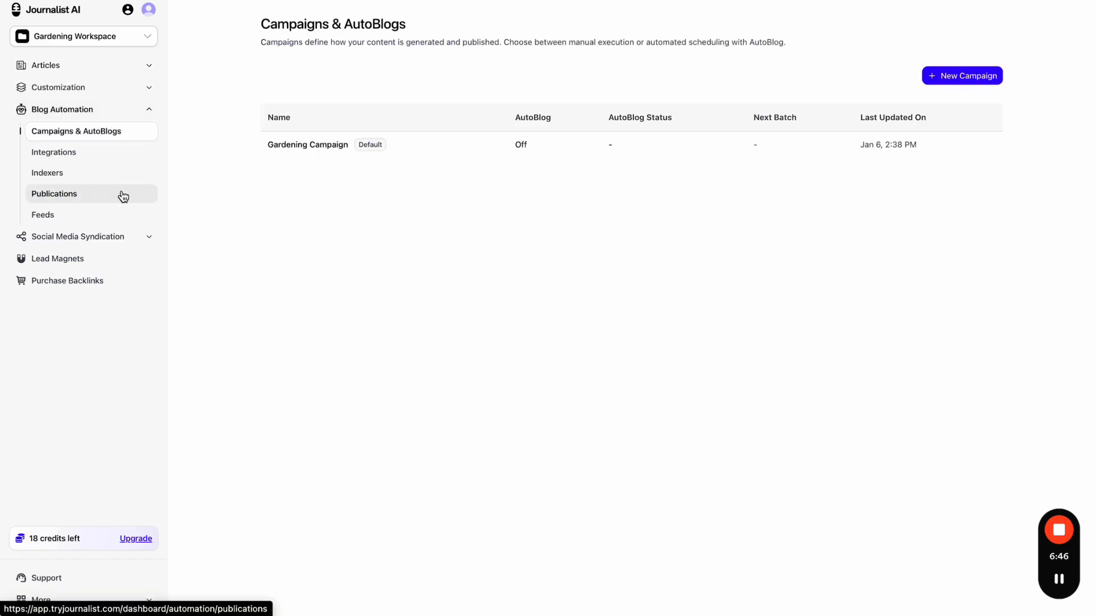
pyautogui.click(356, 153)
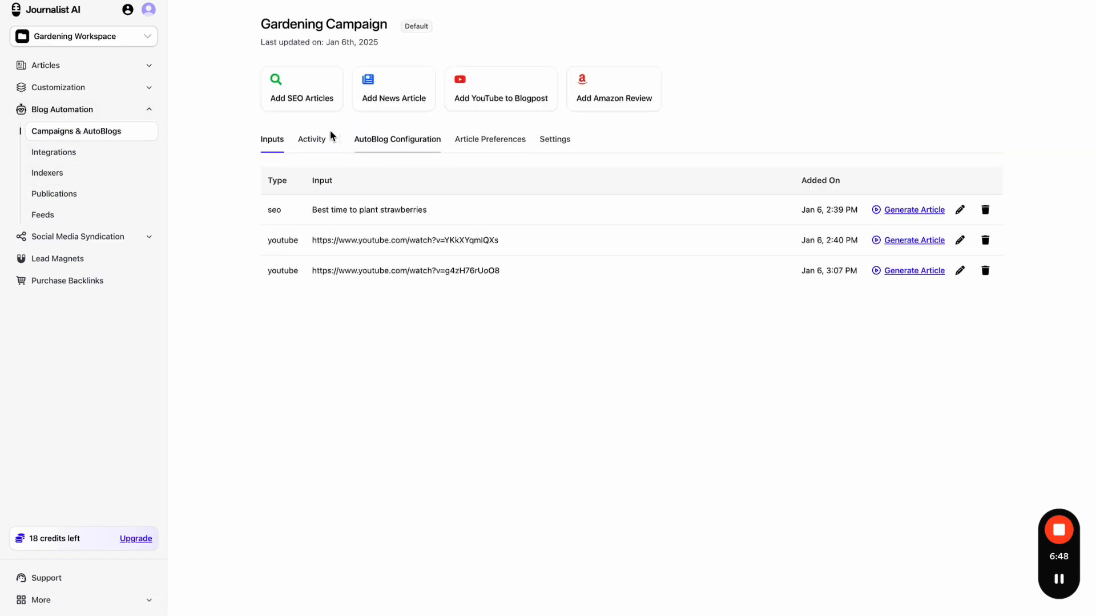
pyautogui.click(318, 138)
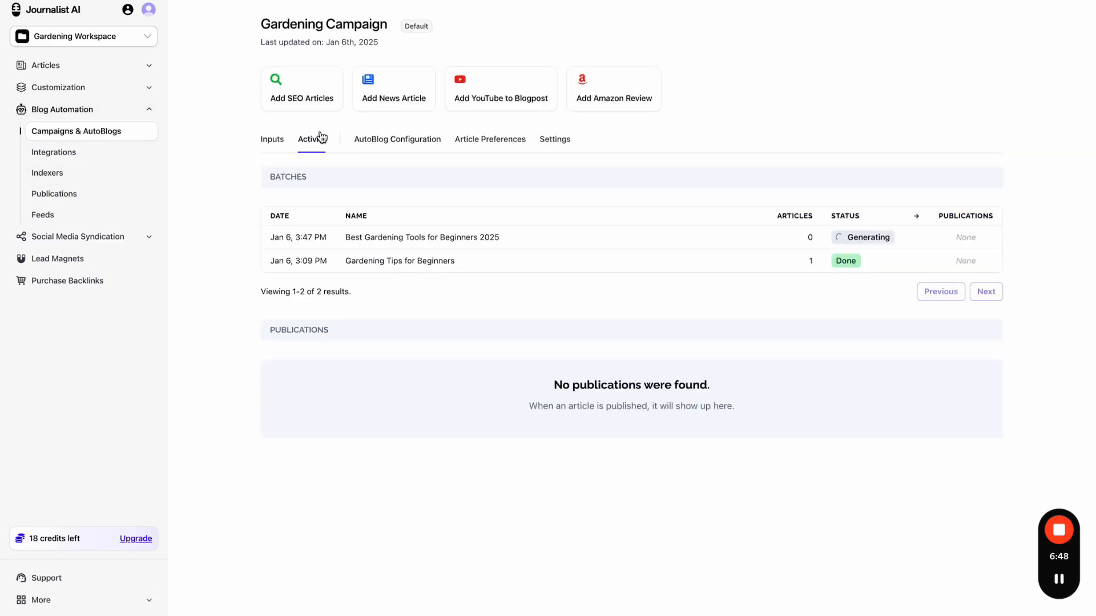
pyautogui.click(572, 237)
pyautogui.click(364, 73)
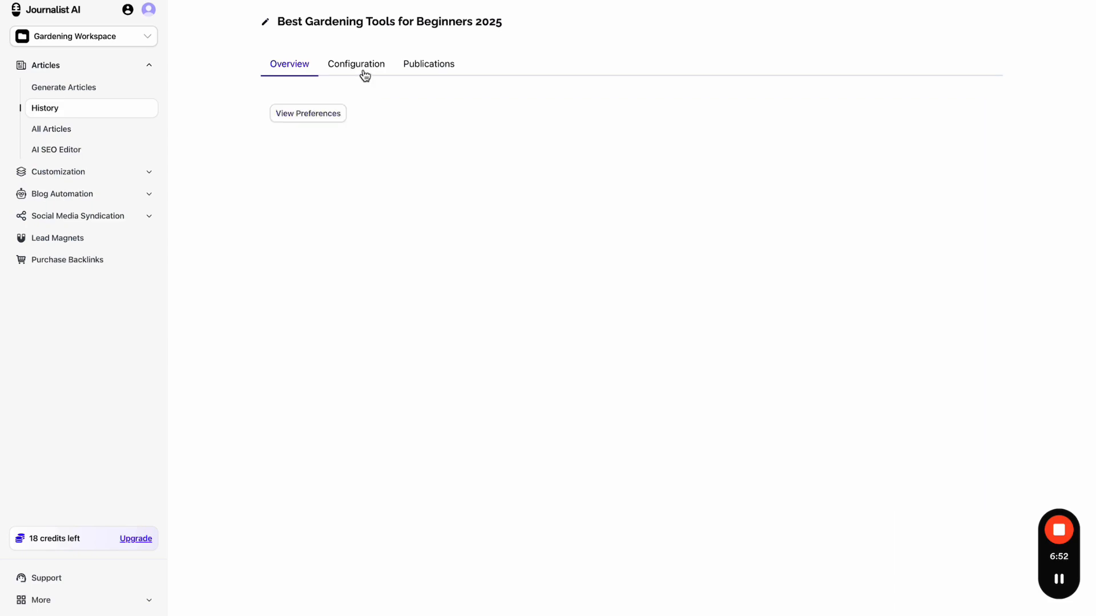
# - Show that batch's article preferences and scroll through the settings
pyautogui.click(325, 113)
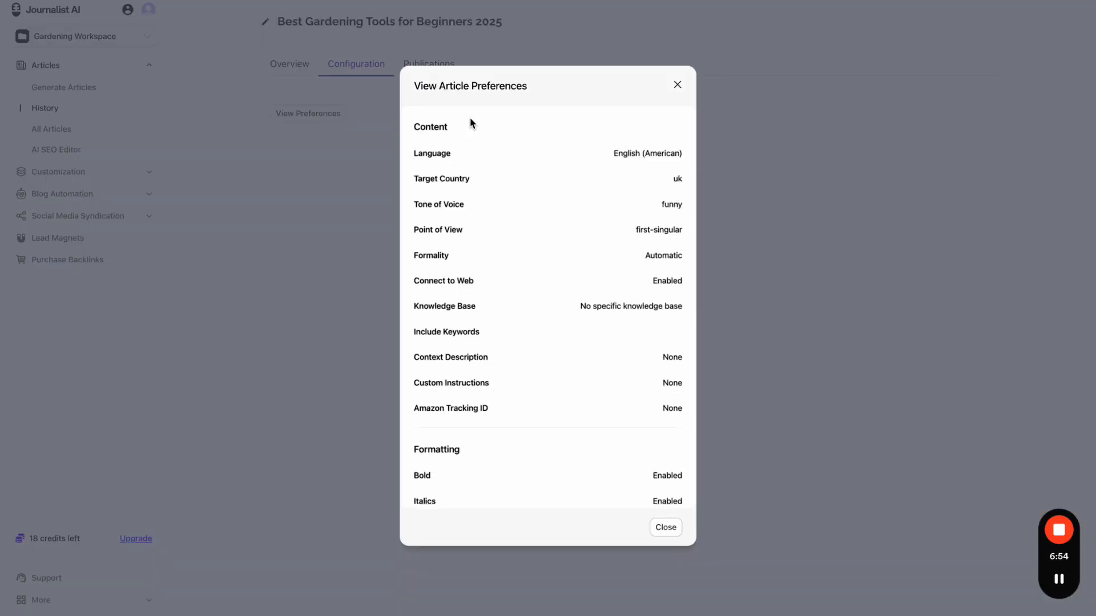
pyautogui.scroll(-1, 569, 216)
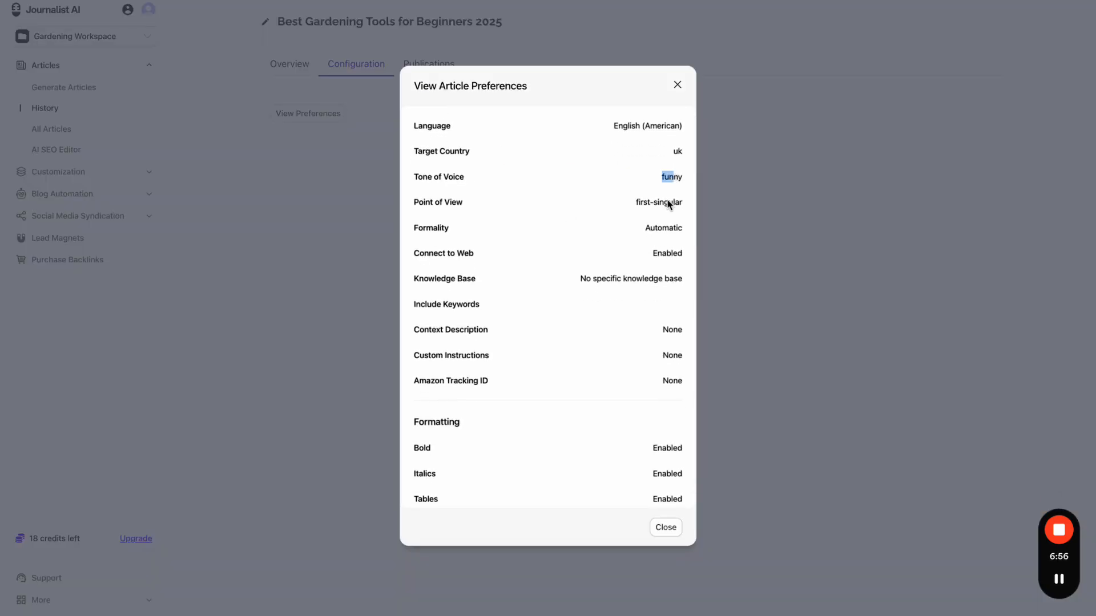
pyautogui.scroll(-4, 640, 254)
pyautogui.scroll(-3, 640, 257)
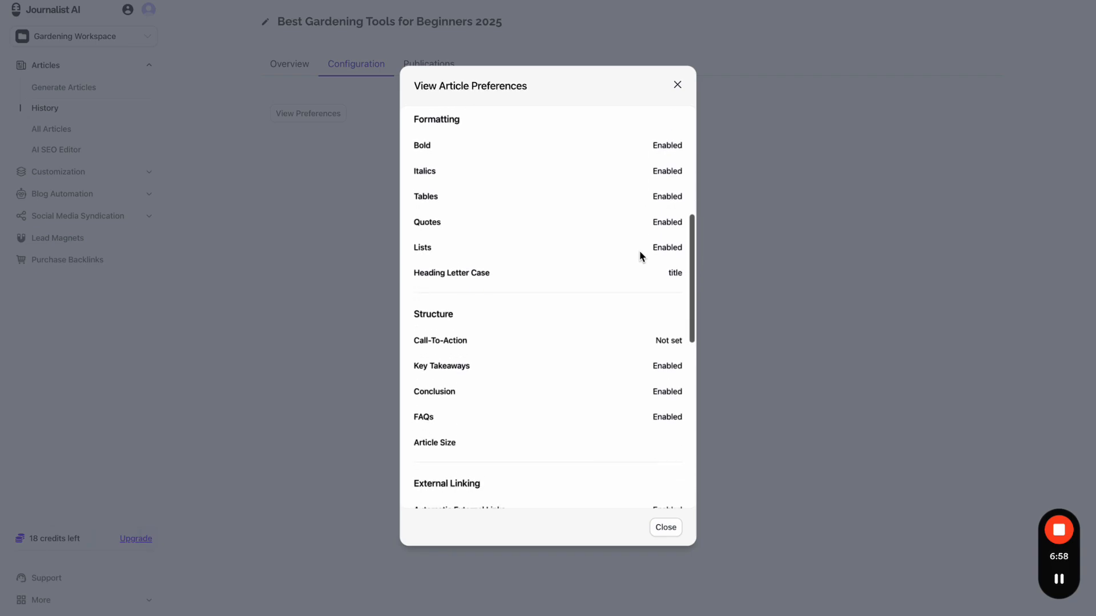
pyautogui.scroll(-4, 674, 308)
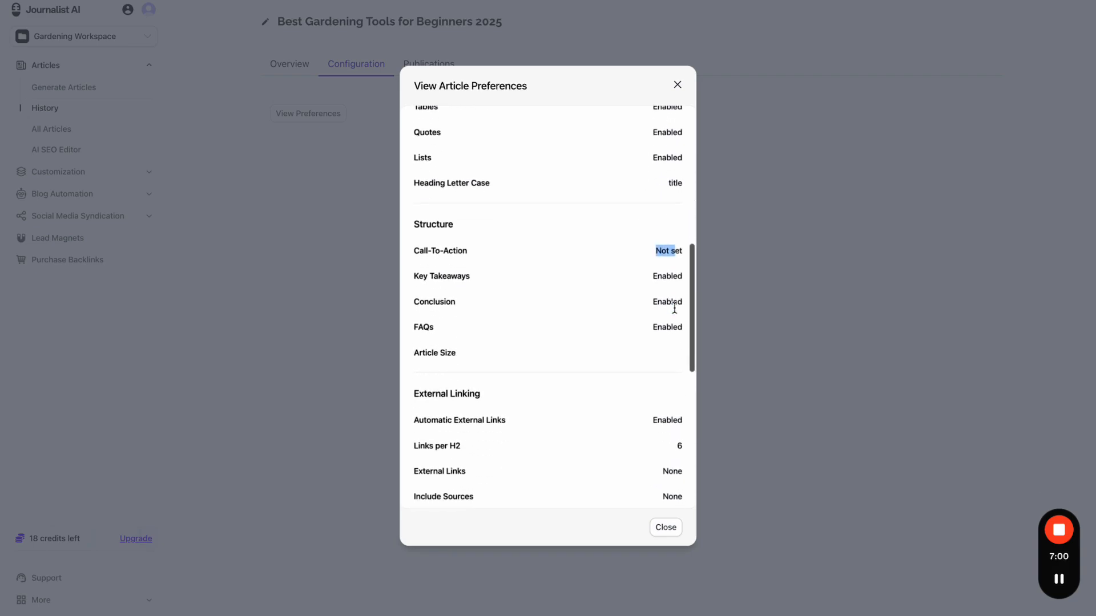
pyautogui.moveTo(653, 275); pyautogui.dragTo(686, 277)
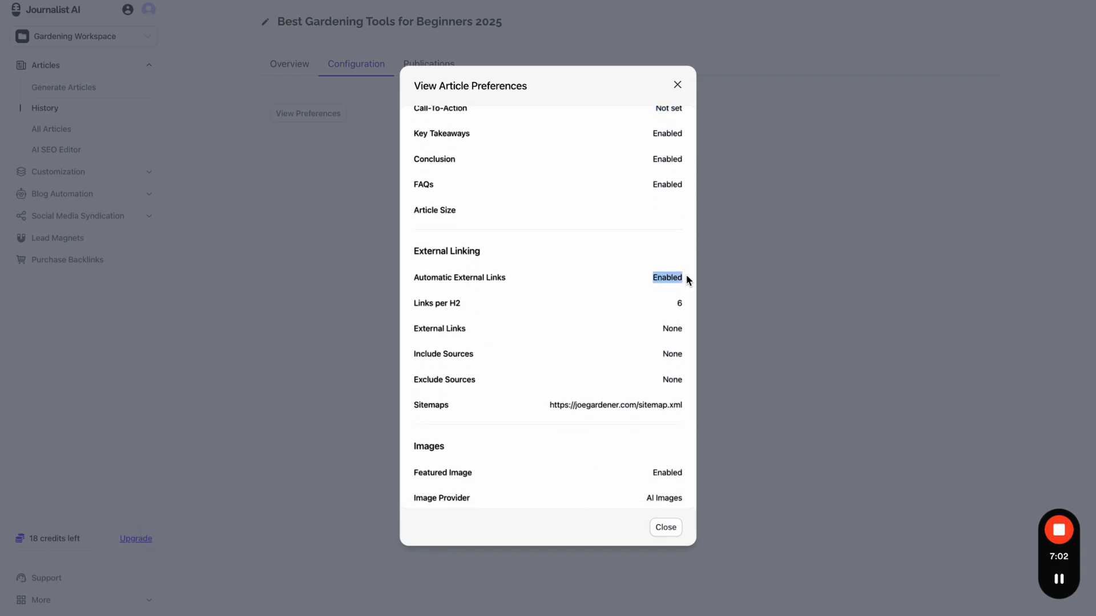
pyautogui.scroll(-1, 594, 346)
# - Highlight the Enabled value and later settings, then close the preferences view
pyautogui.click(552, 349)
pyautogui.moveTo(551, 348); pyautogui.dragTo(684, 372)
pyautogui.scroll(-2, 675, 365)
pyautogui.scroll(-1, 684, 372)
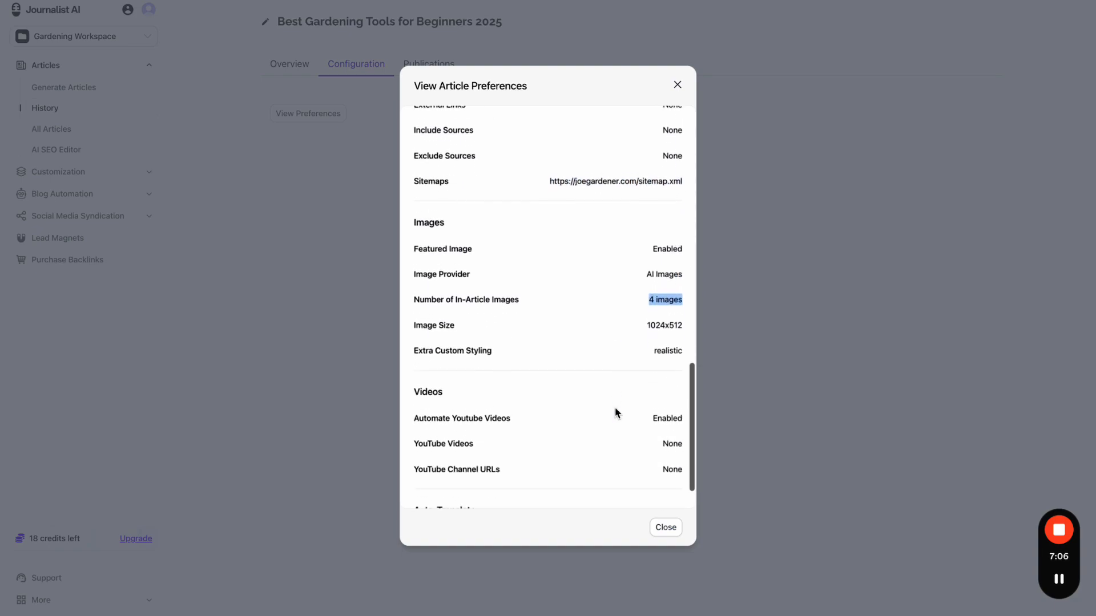
pyautogui.moveTo(644, 416); pyautogui.dragTo(679, 411)
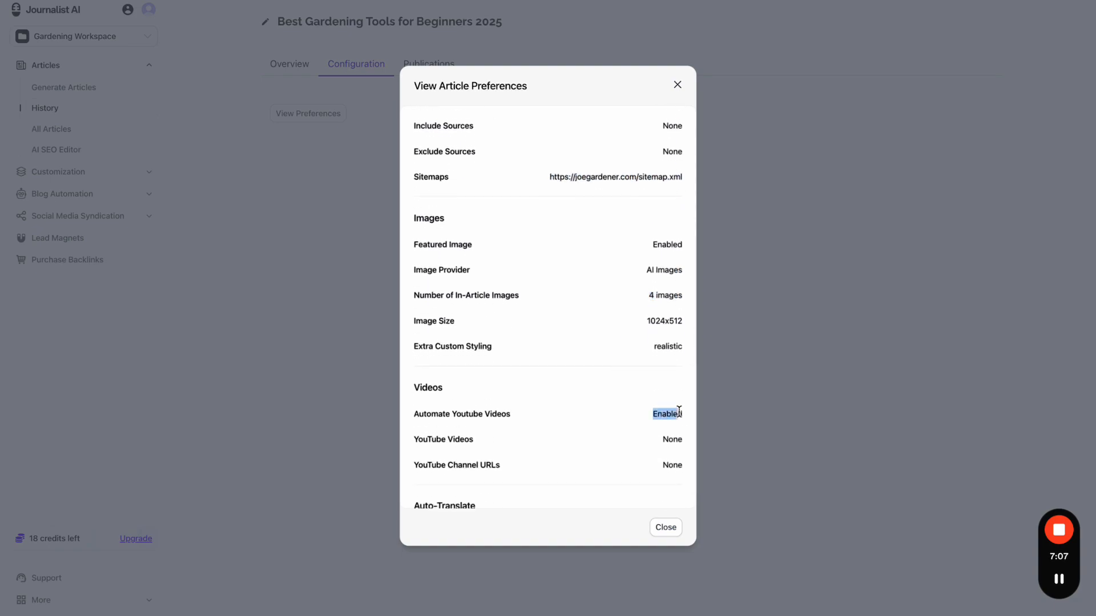
pyautogui.click(666, 528)
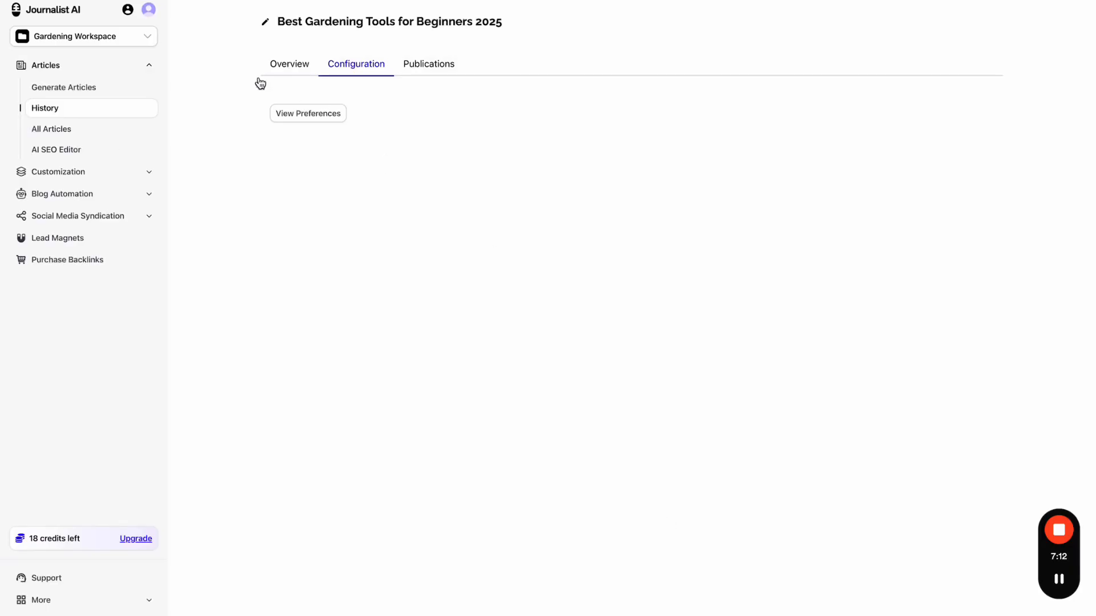
# - Open the Gardening Campaign from Campaigns & AutoBlogs and view its configuration and article preferences
pyautogui.click(105, 171)
pyautogui.click(129, 159)
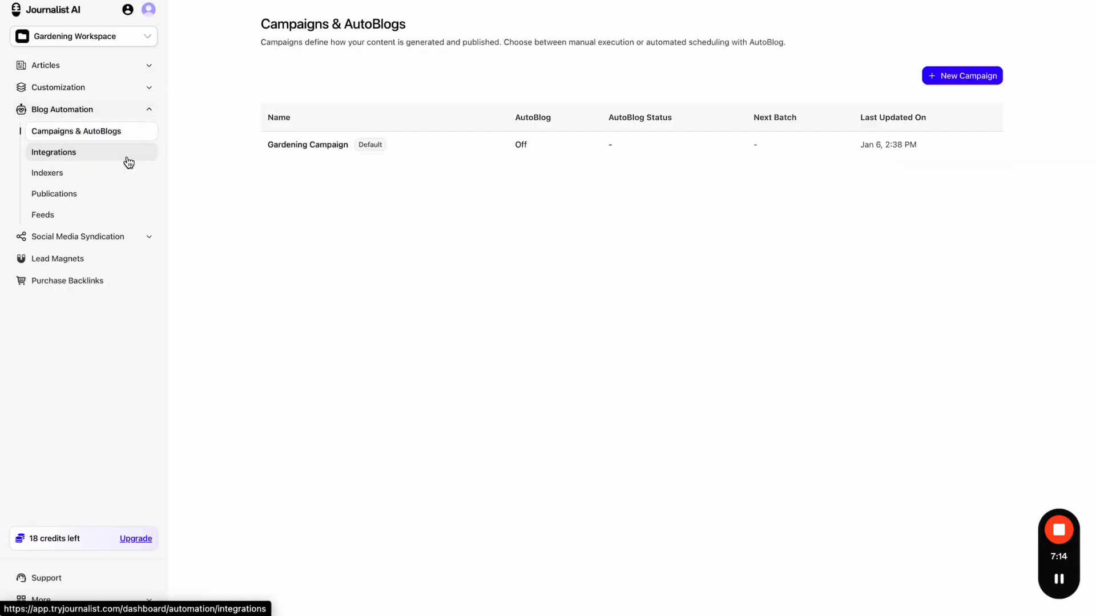
pyautogui.click(443, 158)
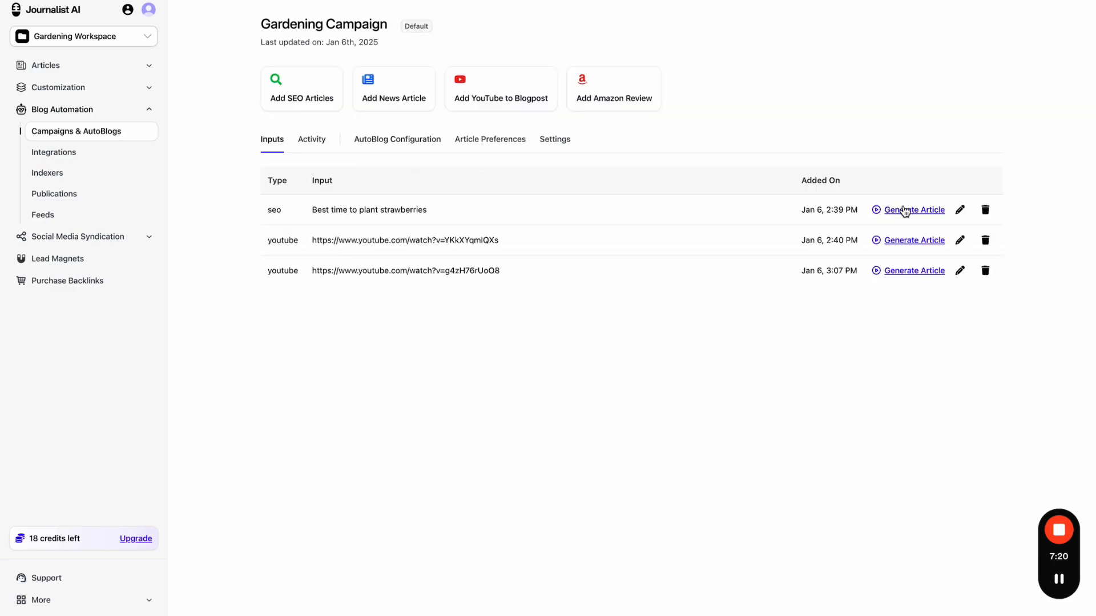
pyautogui.click(430, 144)
pyautogui.click(479, 144)
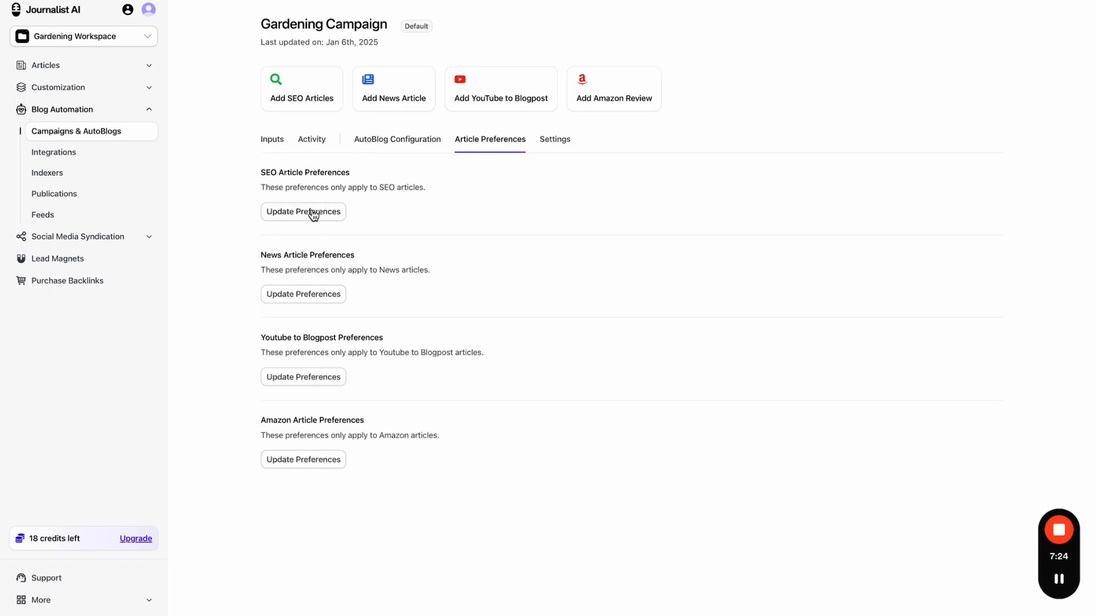
pyautogui.moveTo(257, 174); pyautogui.dragTo(313, 173)
# - Switch between the campaign's Inputs and batches tabs to check generation status
pyautogui.click(272, 143)
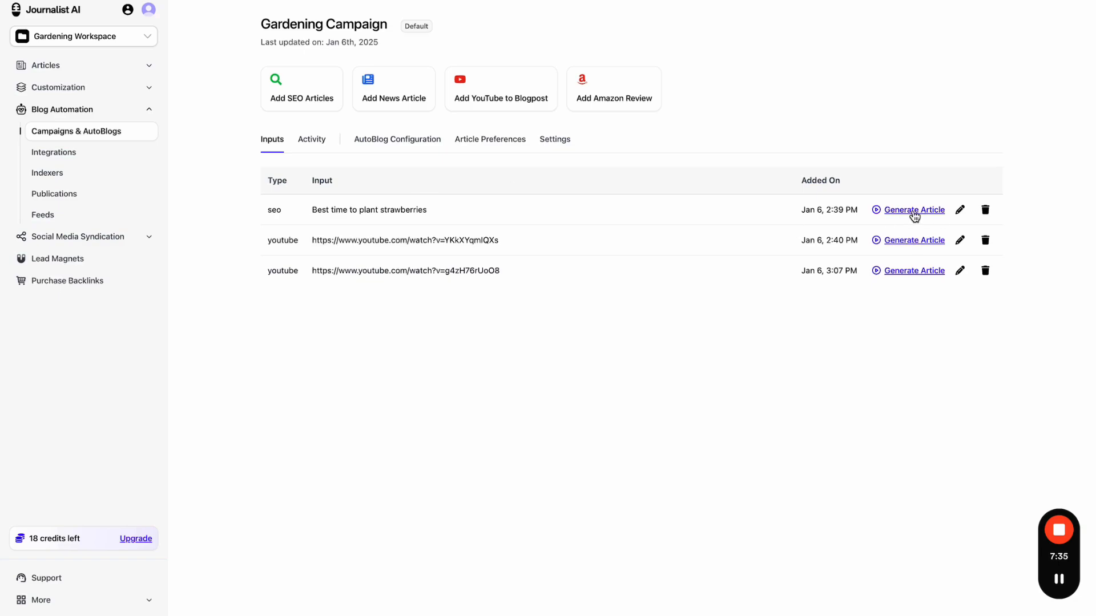
pyautogui.click(312, 140)
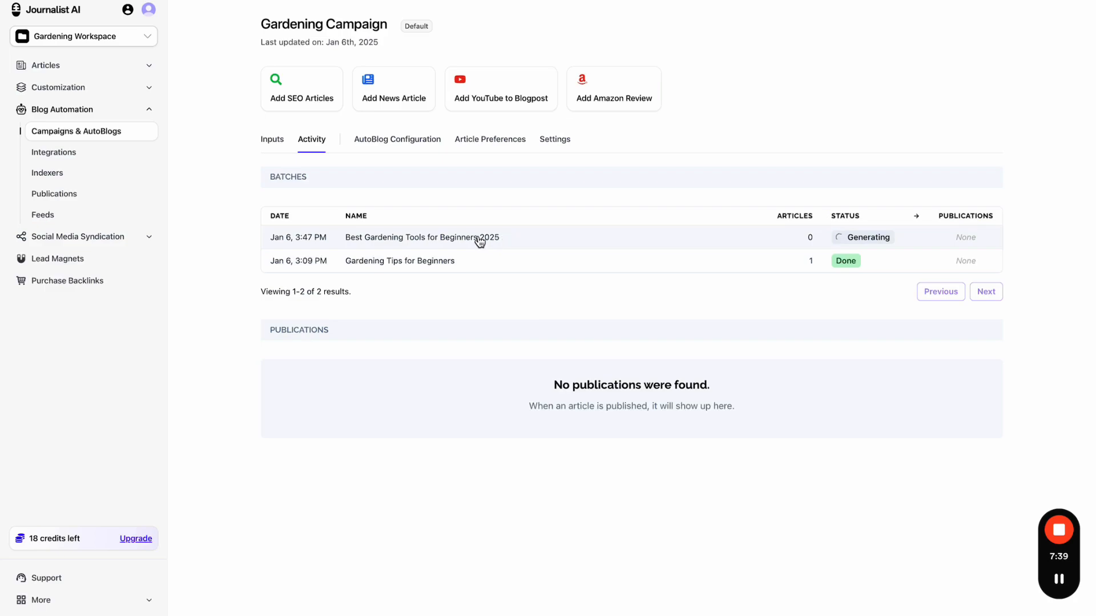
pyautogui.click(272, 139)
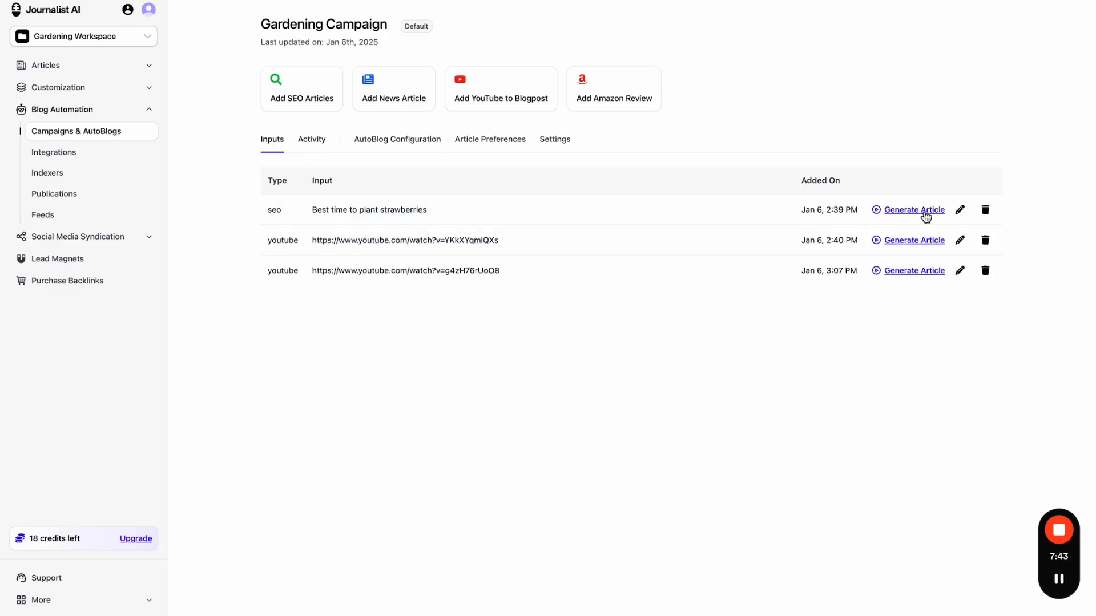
pyautogui.click(320, 153)
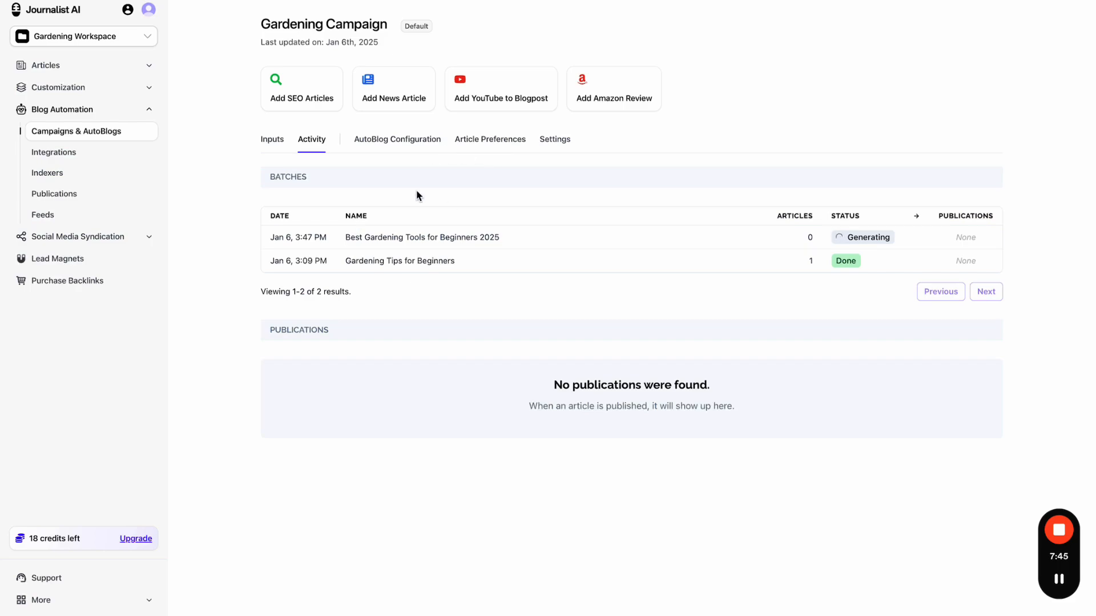
pyautogui.click(266, 146)
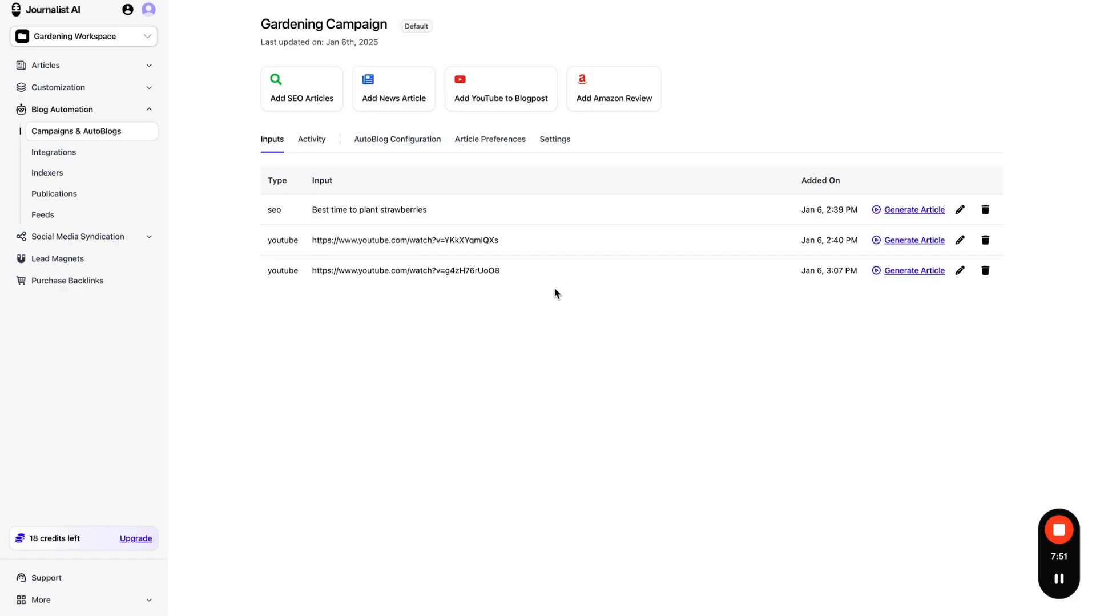
pyautogui.doubleClick(283, 240)
# - Review the YouTube to Blogpost formatting, image, auto-translate and language settings, then cancel unchanged
pyautogui.click(468, 147)
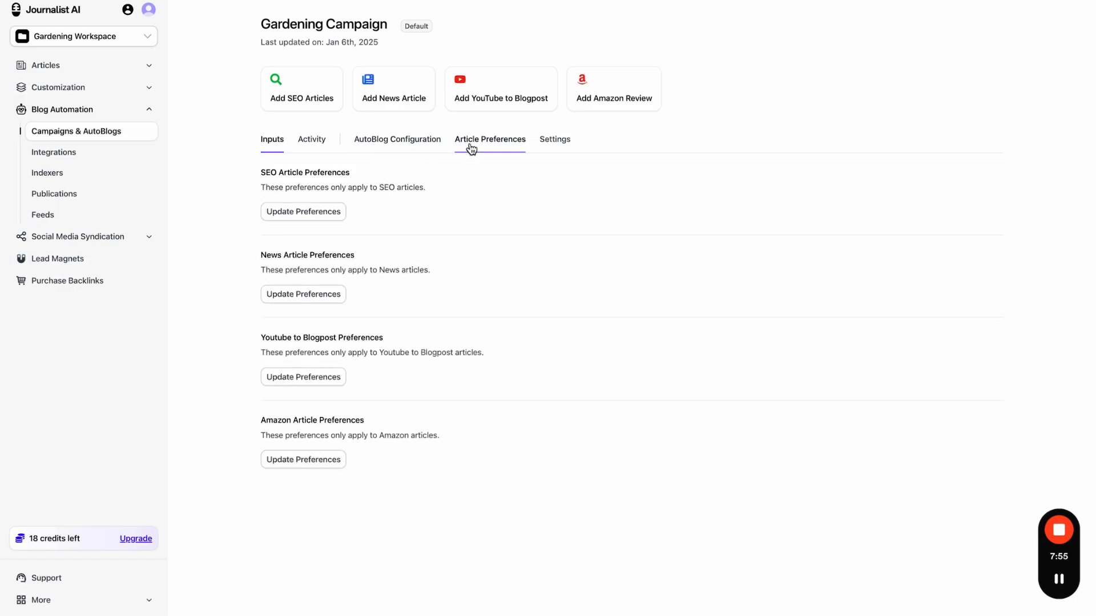
pyautogui.click(313, 381)
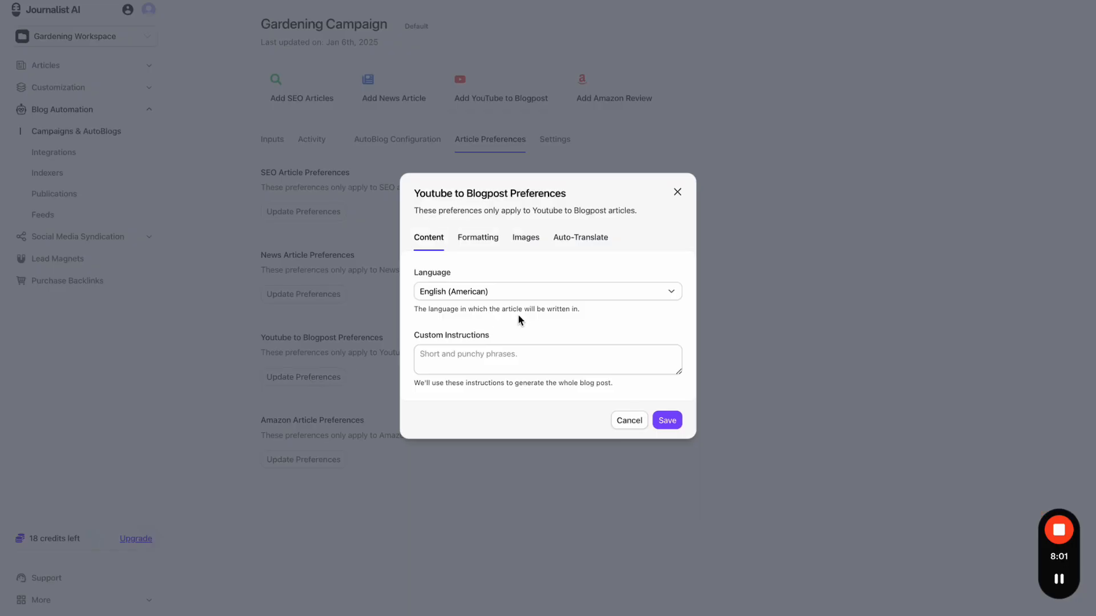
pyautogui.click(480, 238)
pyautogui.click(529, 267)
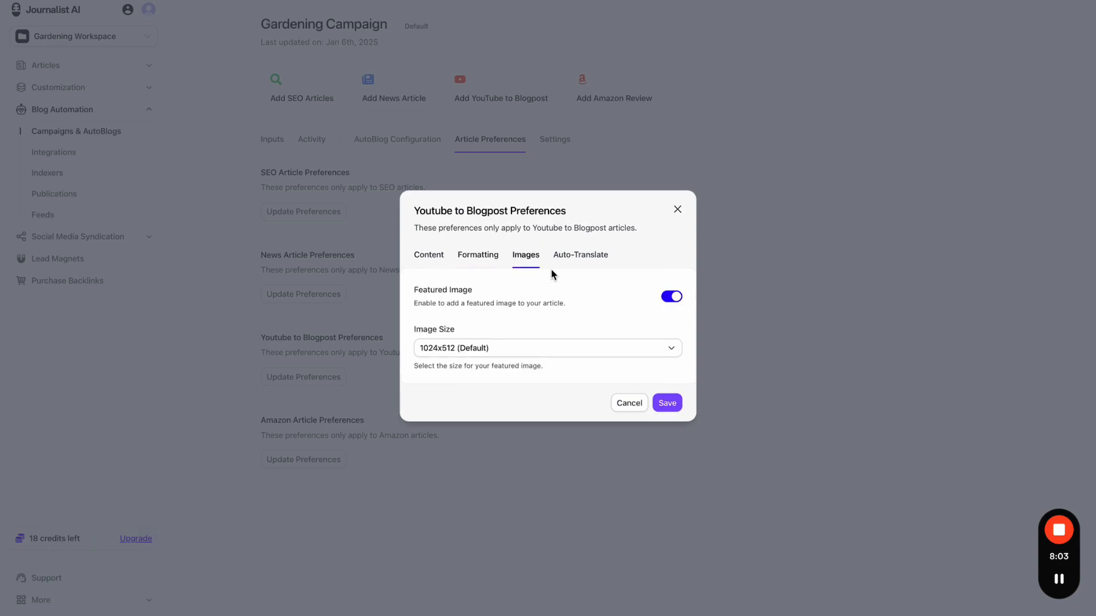
pyautogui.click(552, 264)
pyautogui.click(444, 252)
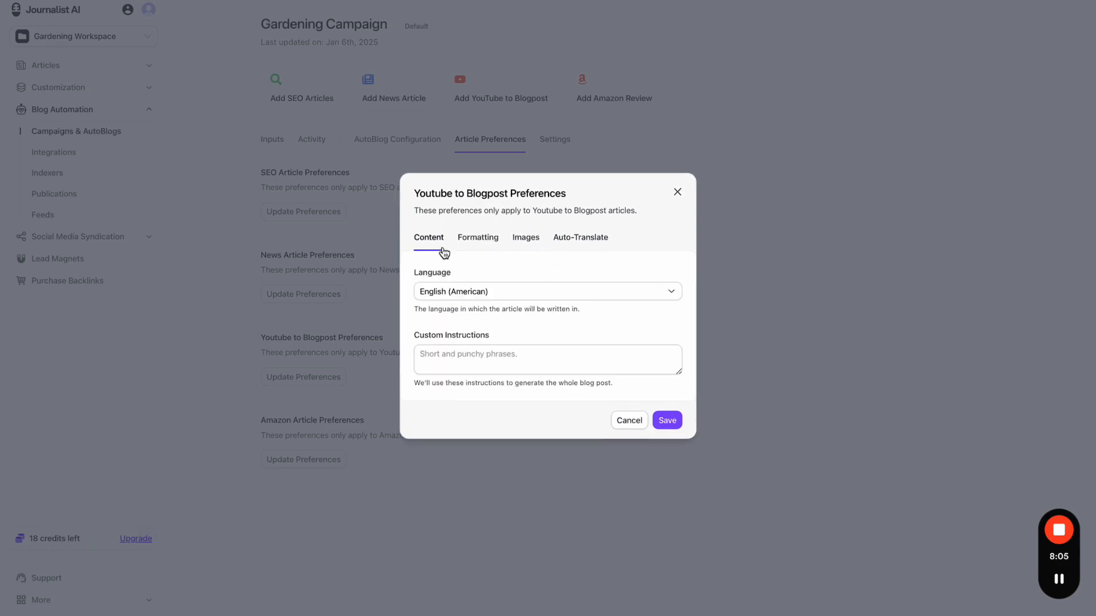
pyautogui.click(460, 296)
pyautogui.click(407, 321)
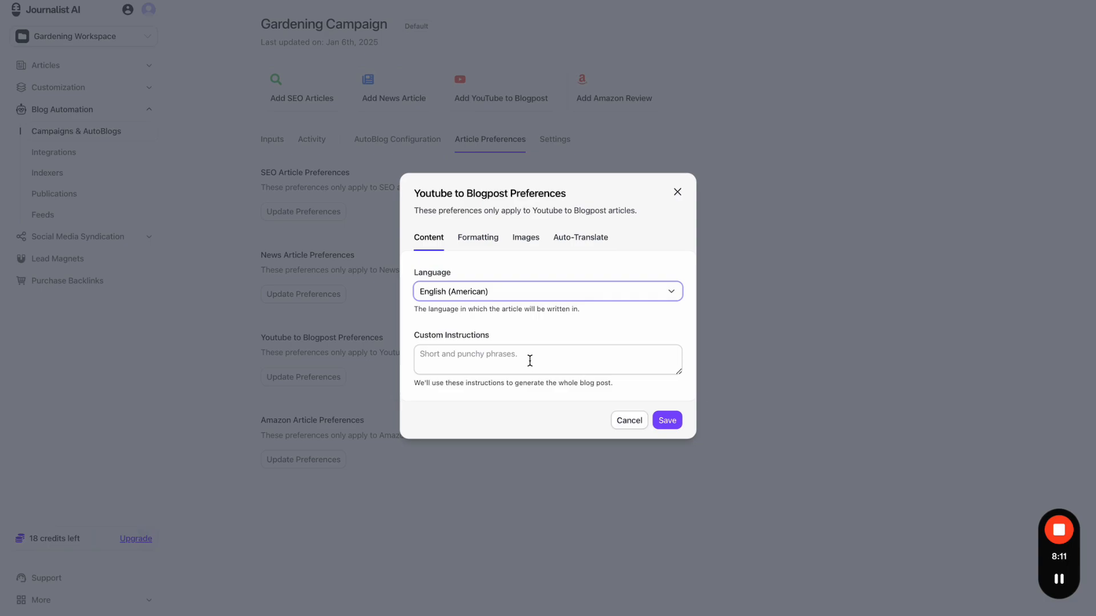
pyautogui.click(677, 192)
pyautogui.click(264, 146)
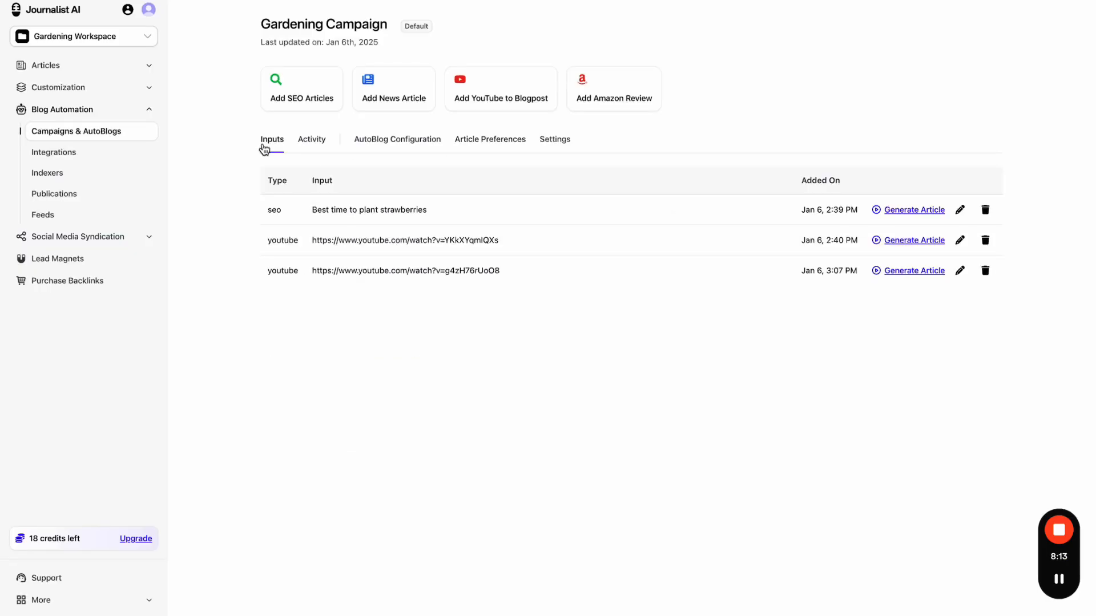
# - Open the first input's YouTube video link and mute the video
pyautogui.tripleClick(390, 240)
pyautogui.rightClick(390, 240)
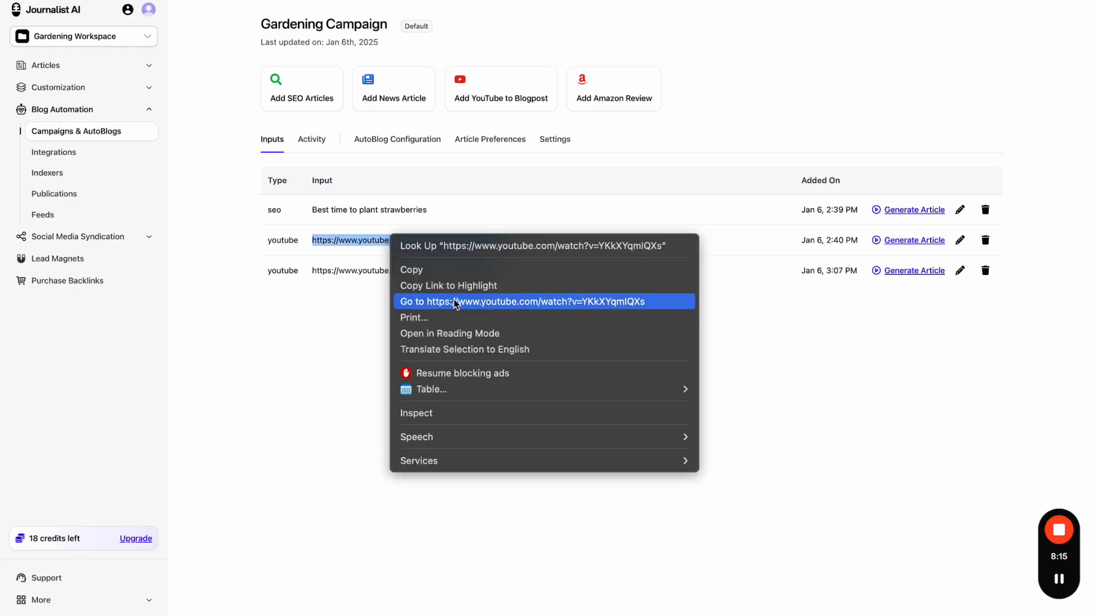
pyautogui.click(456, 303)
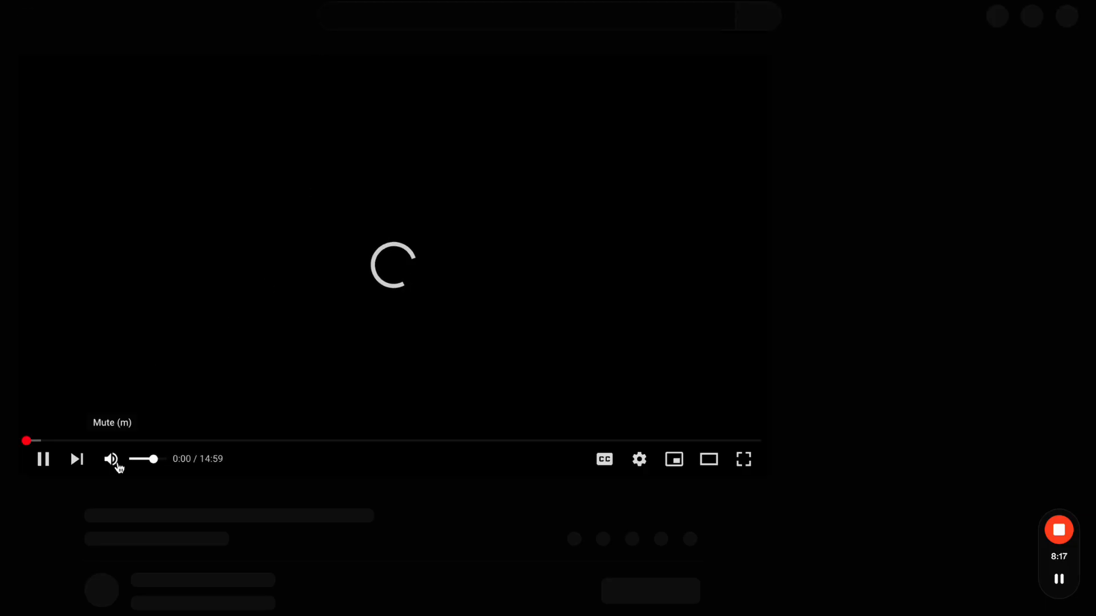
pyautogui.click(120, 460)
# - Skim the video up to about 12:20, pause it, and return to Journalist AI
pyautogui.click(106, 440)
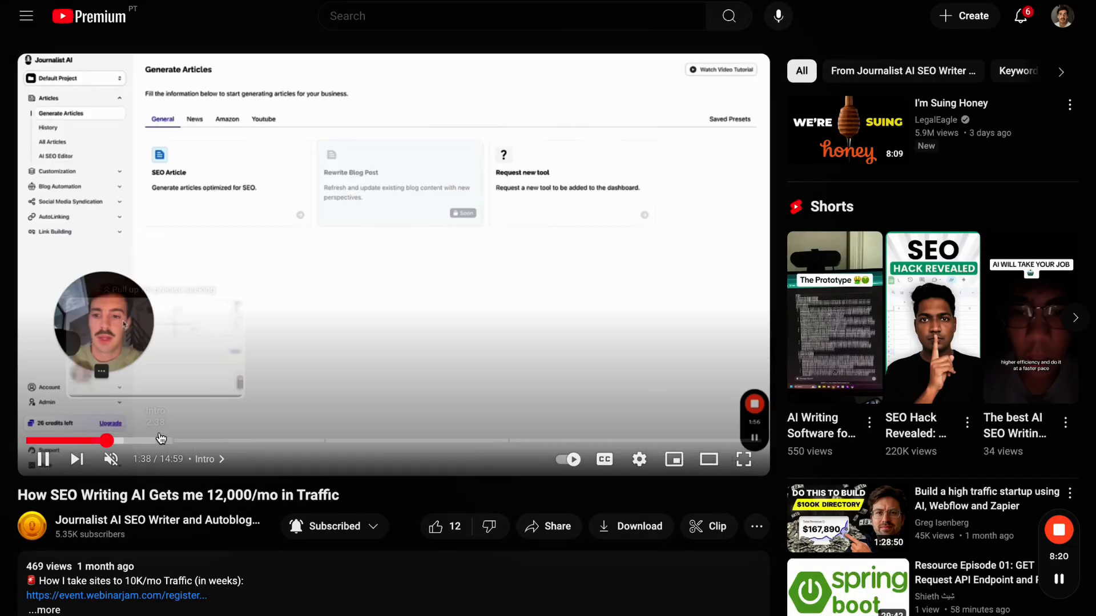
pyautogui.click(161, 440)
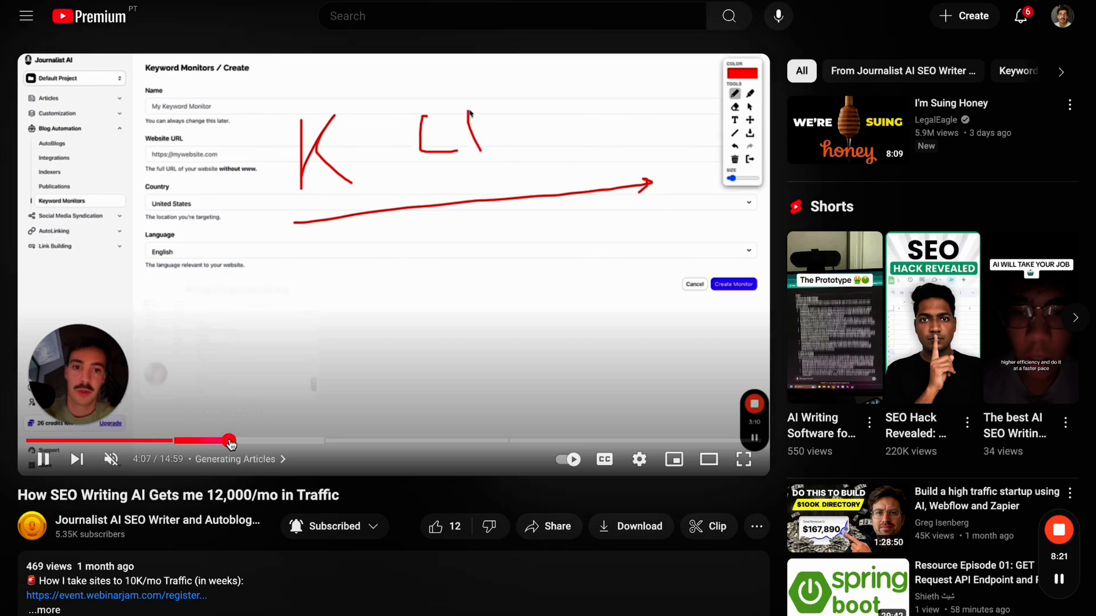
pyautogui.click(229, 441)
pyautogui.click(281, 440)
pyautogui.click(334, 441)
pyautogui.click(392, 441)
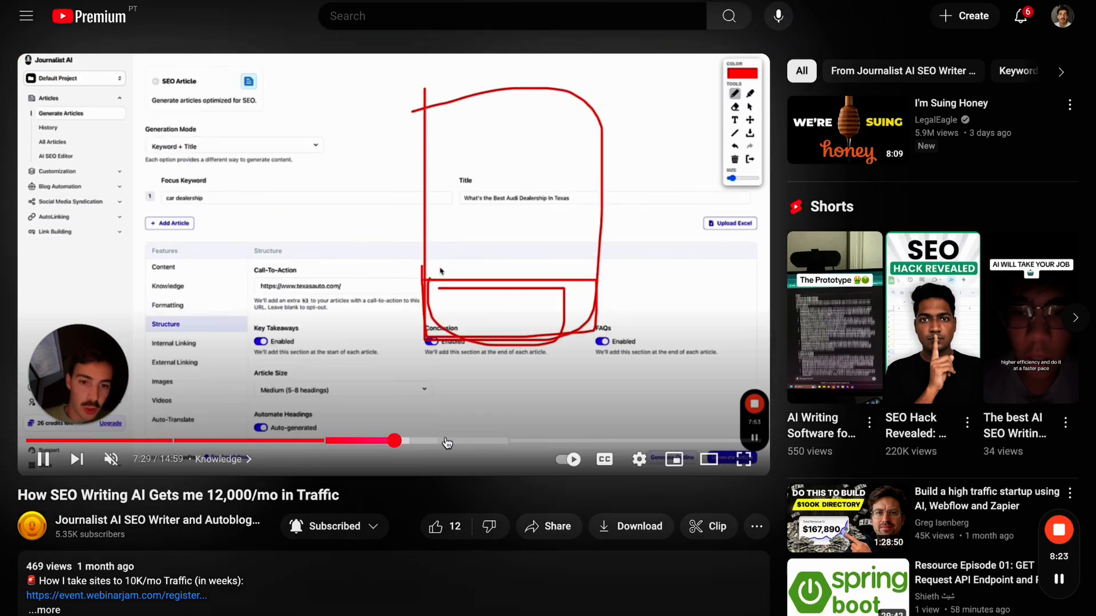
pyautogui.click(450, 441)
pyautogui.click(510, 441)
pyautogui.click(541, 441)
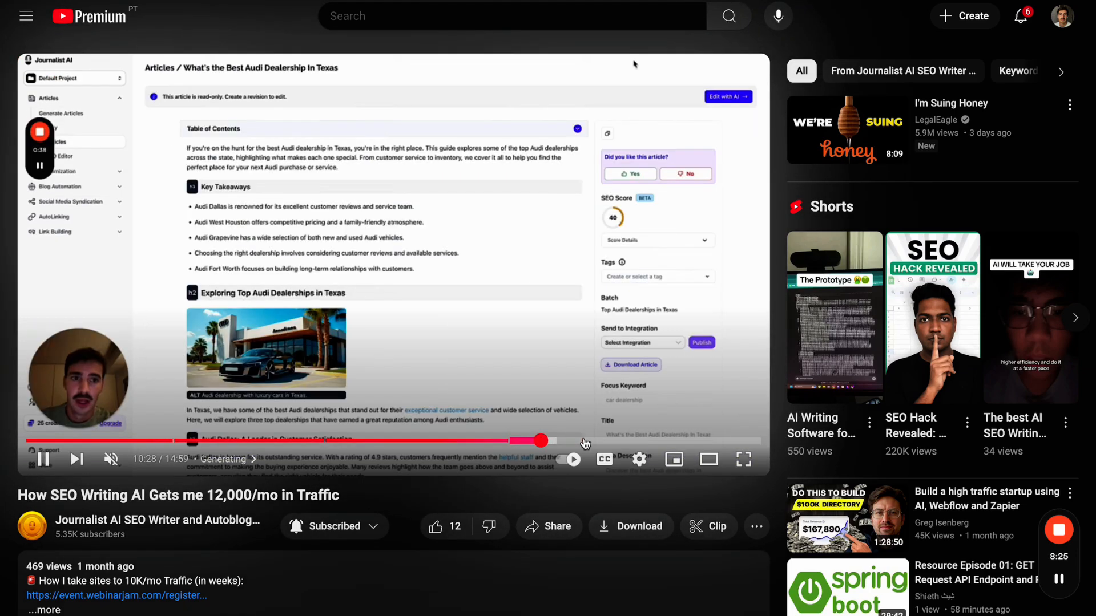
pyautogui.click(584, 441)
pyautogui.click(631, 442)
pyautogui.click(340, 300)
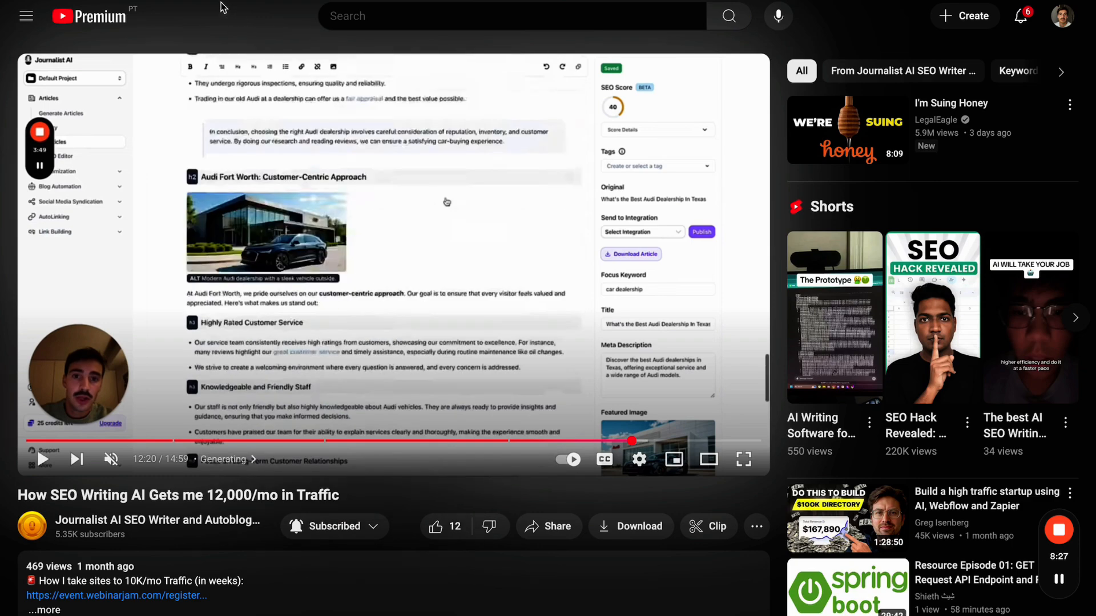
pyautogui.moveTo(311, 496); pyautogui.dragTo(224, 495)
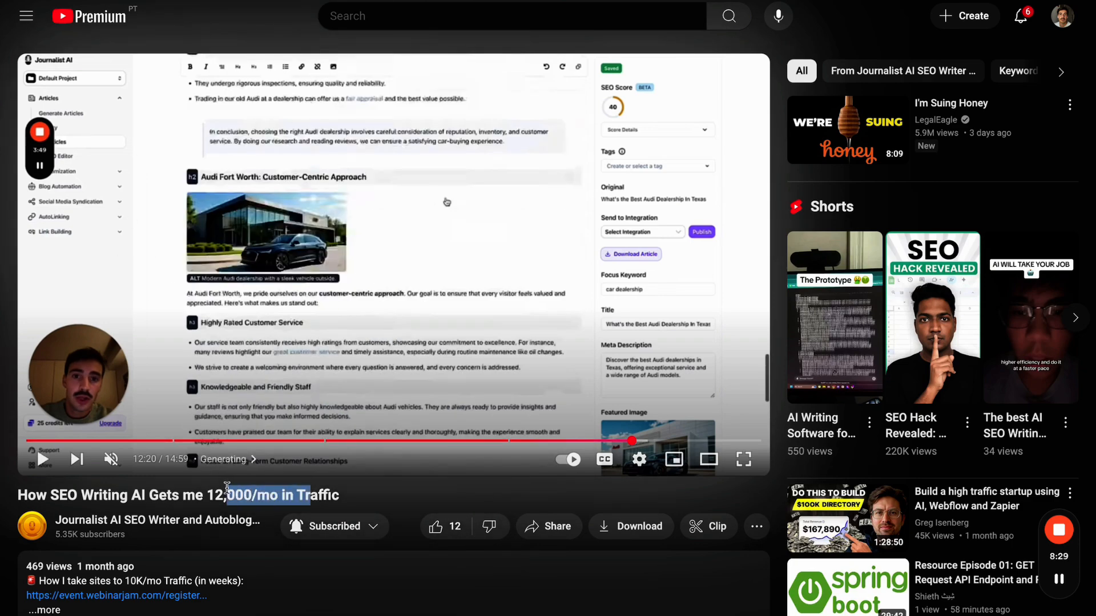
pyautogui.click(188, 1)
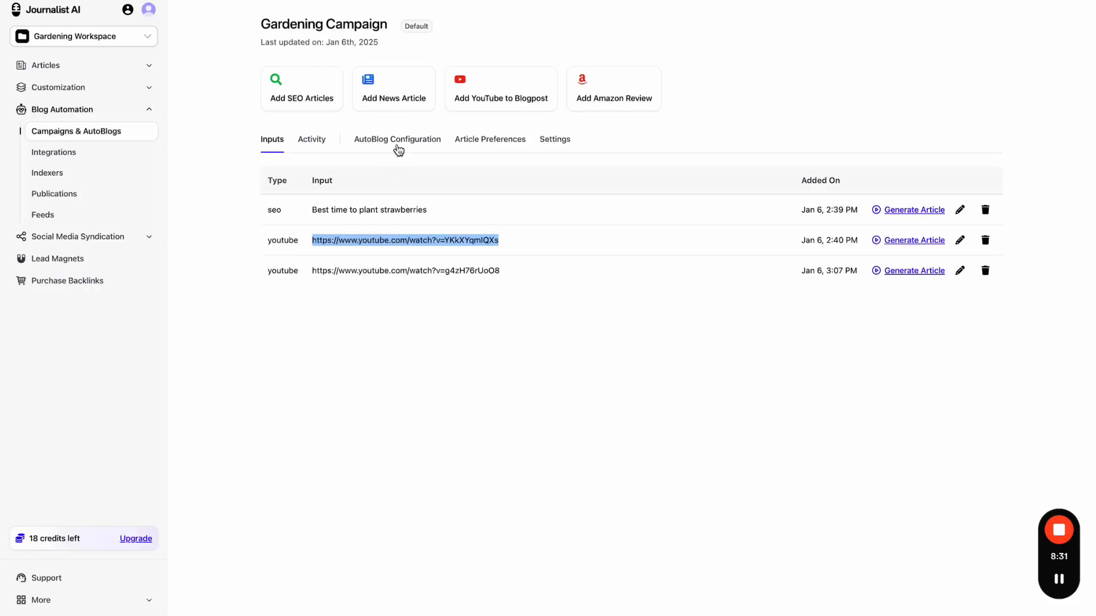
# - Type 'this is a case study art' into the YouTube to Blogpost Custom Instructions field
pyautogui.click(483, 142)
pyautogui.click(299, 374)
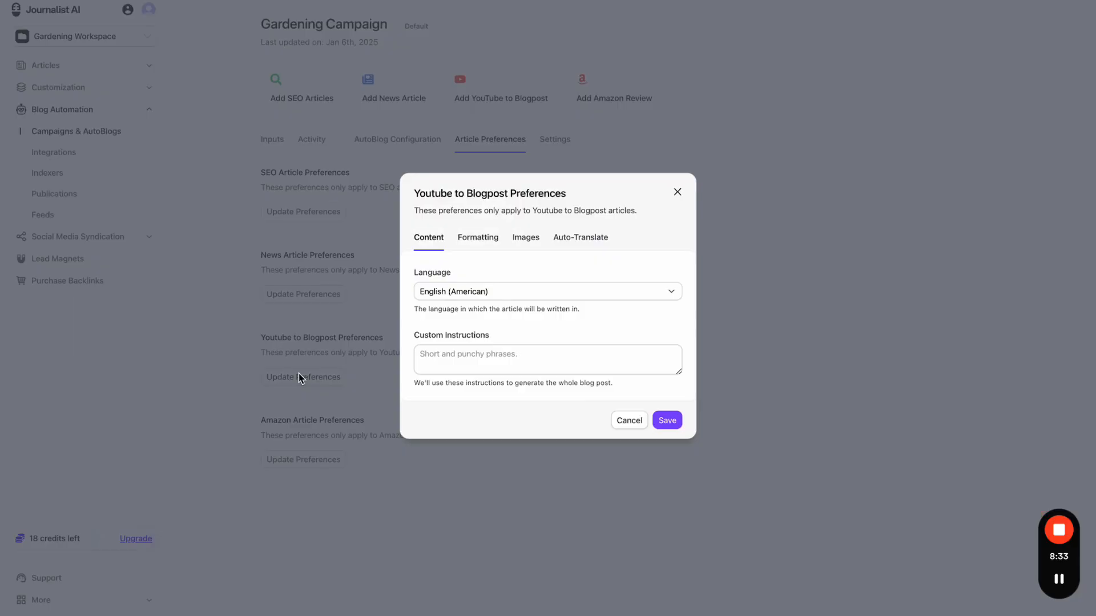
pyautogui.click(457, 363)
pyautogui.write('this is ')
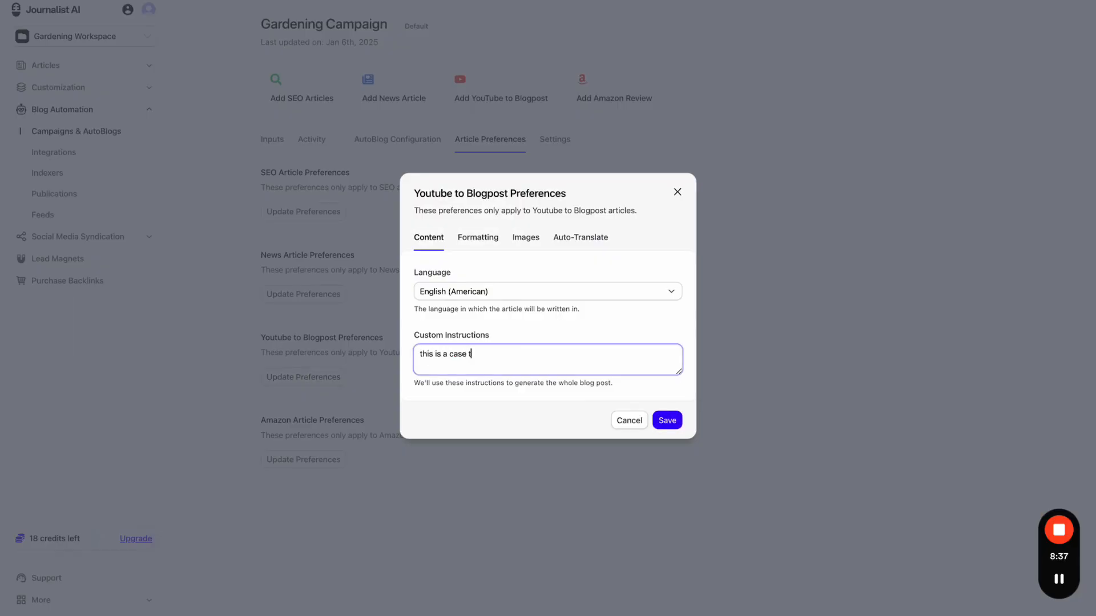
pyautogui.write('a case study article')
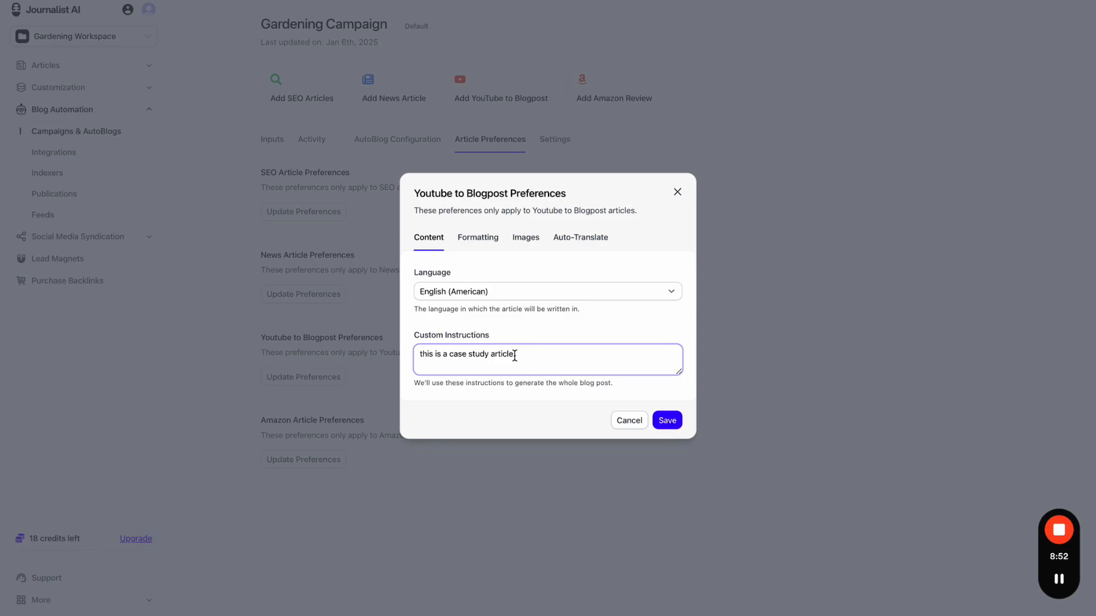
# - Keep Title Case headings and the default 1024x512 featured image size in the preferences
pyautogui.click(478, 238)
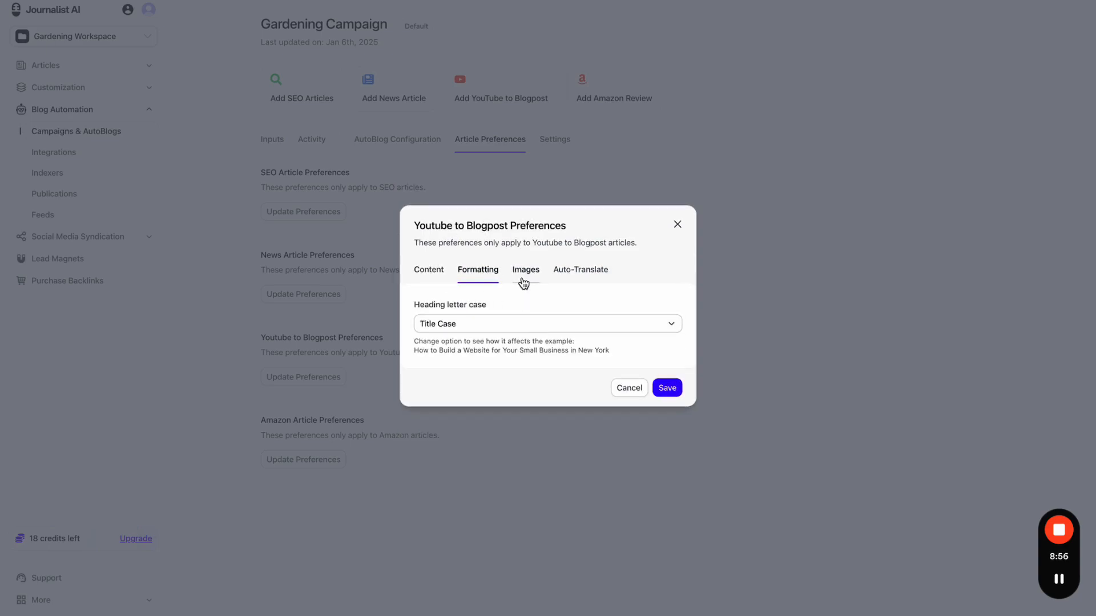
pyautogui.click(476, 323)
pyautogui.click(492, 370)
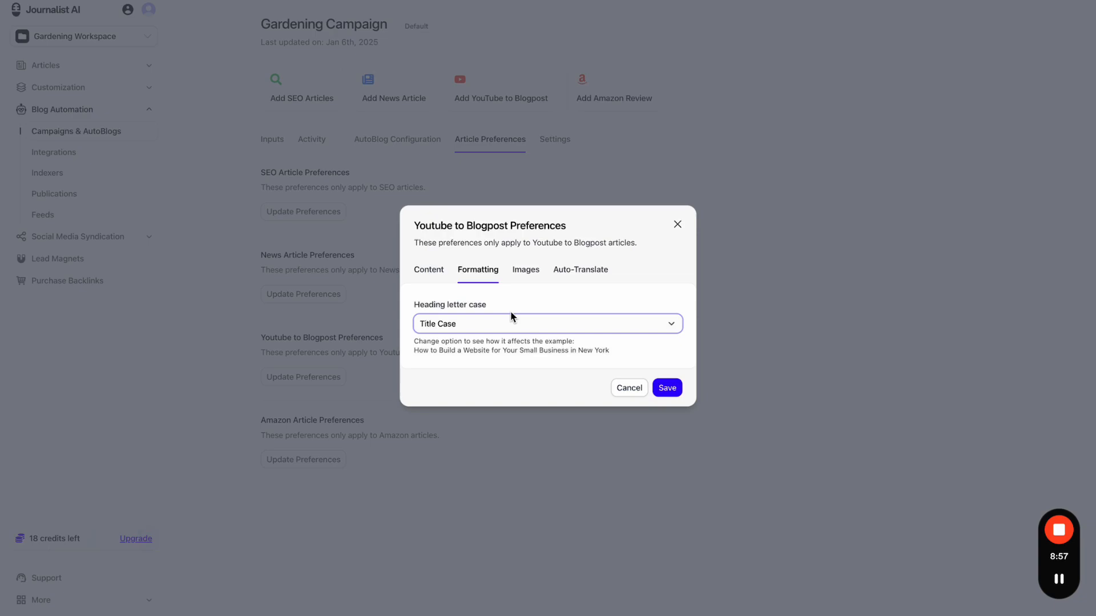
pyautogui.click(526, 272)
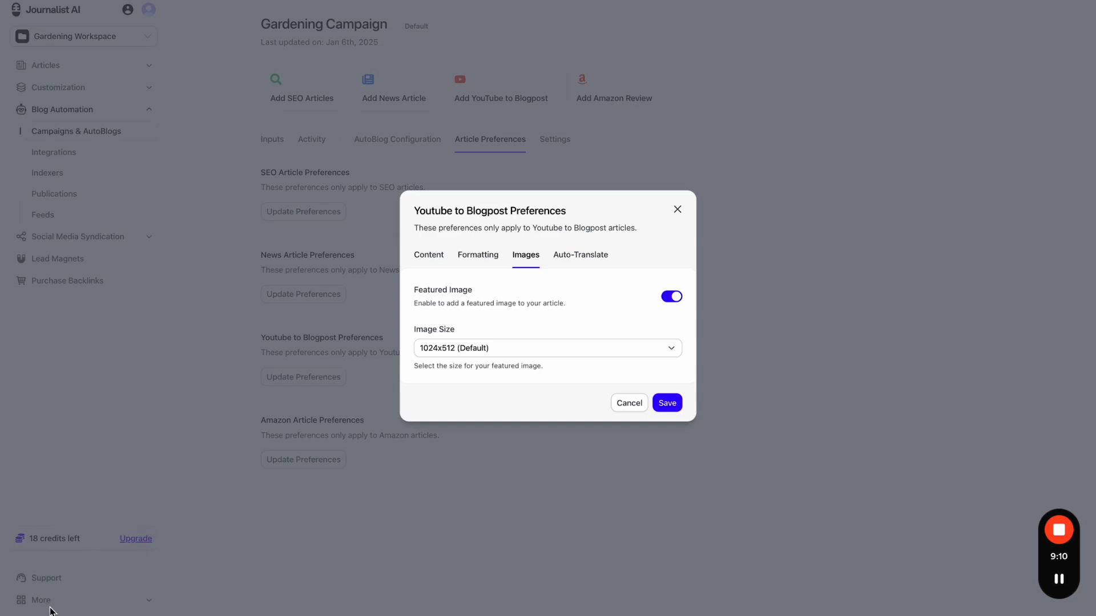
pyautogui.click(534, 348)
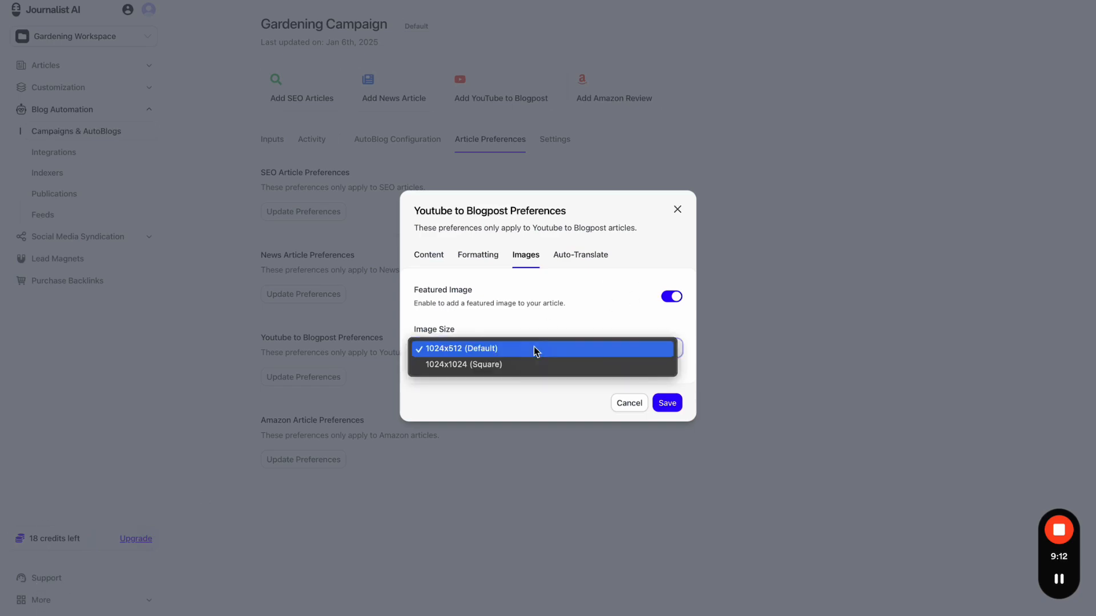
pyautogui.click(543, 318)
# - Remove Portuguese from the auto-translate secondary languages, save the preferences and close the dialog
pyautogui.click(568, 258)
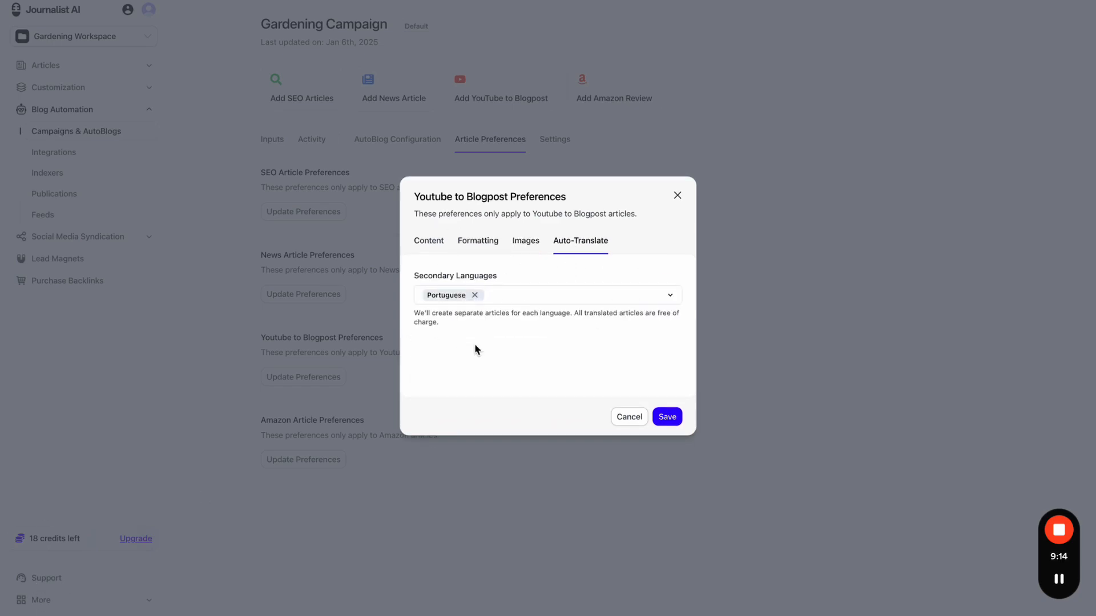
pyautogui.click(474, 295)
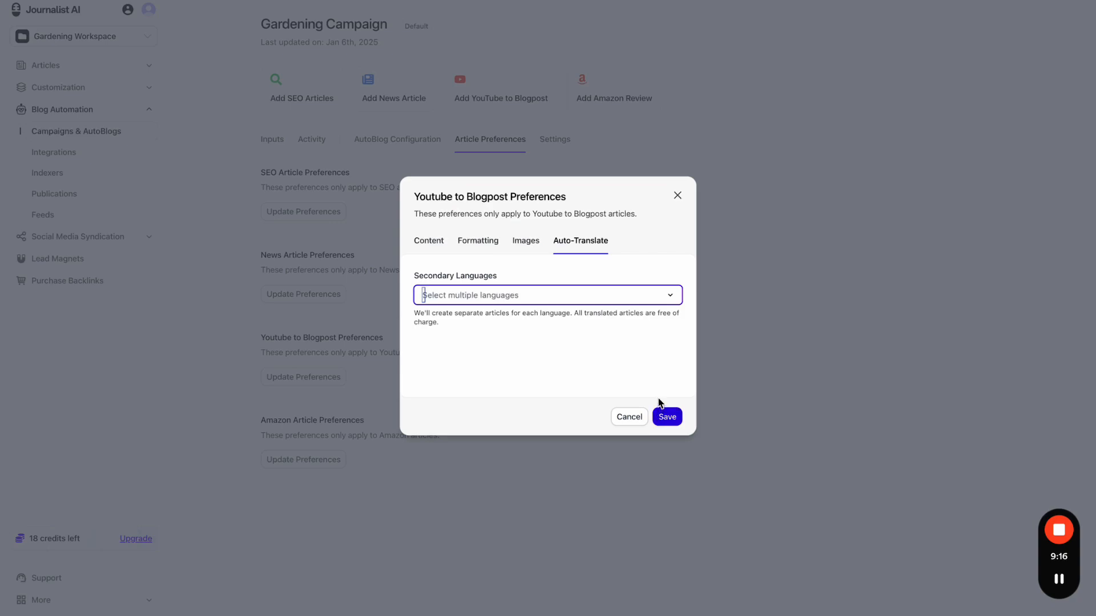
pyautogui.click(664, 419)
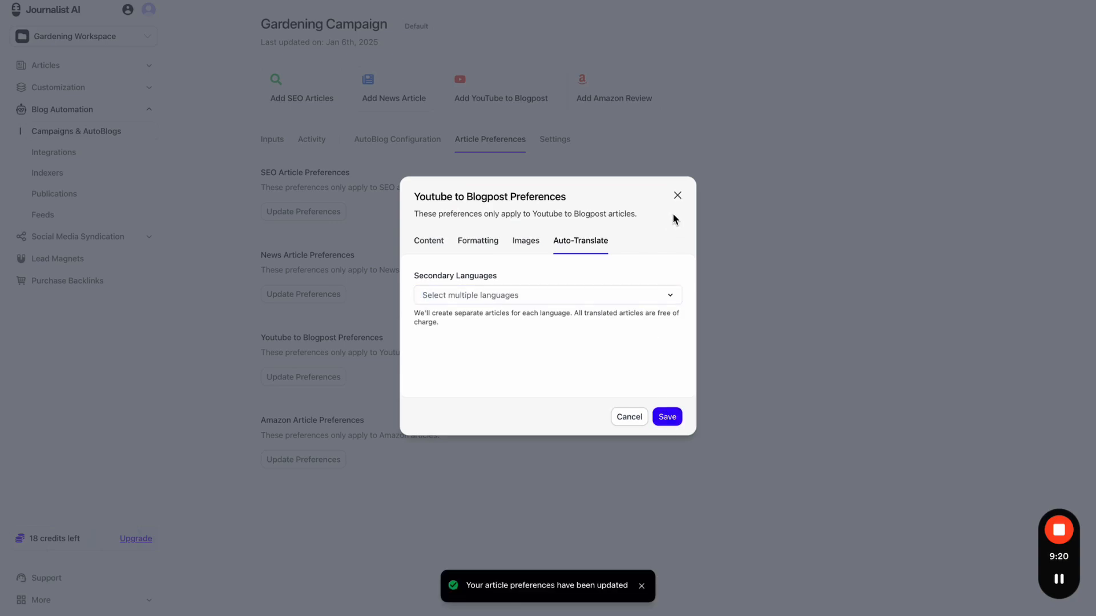
pyautogui.click(677, 197)
# - Generate an article from the second YouTube input, then open the Best Gardening Tools for Beginners 2025 batch from History
pyautogui.click(280, 139)
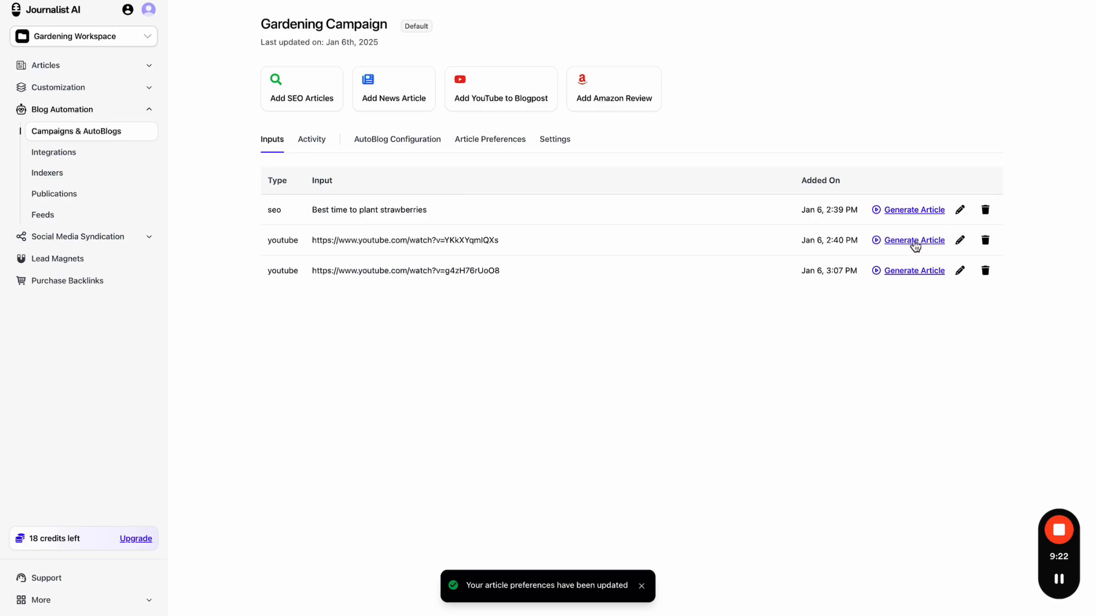
pyautogui.click(896, 241)
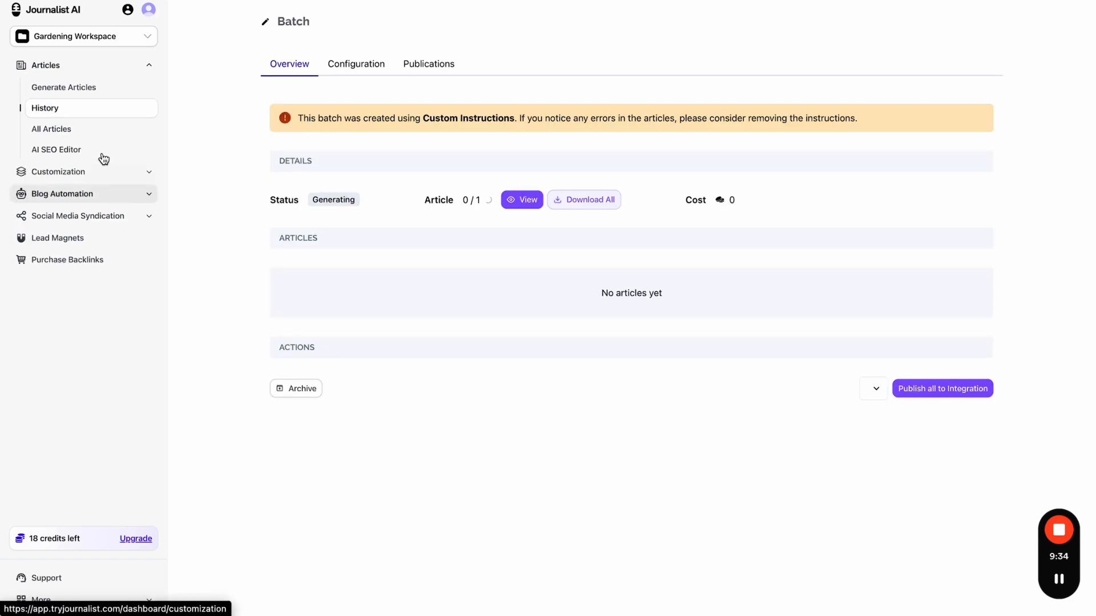
pyautogui.click(71, 113)
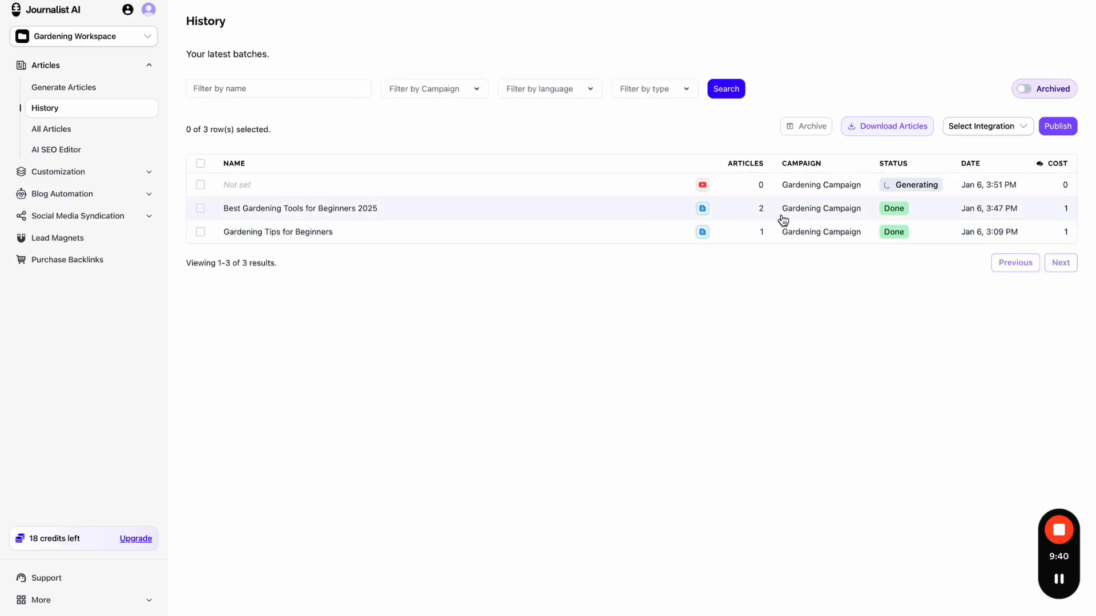
pyautogui.click(762, 211)
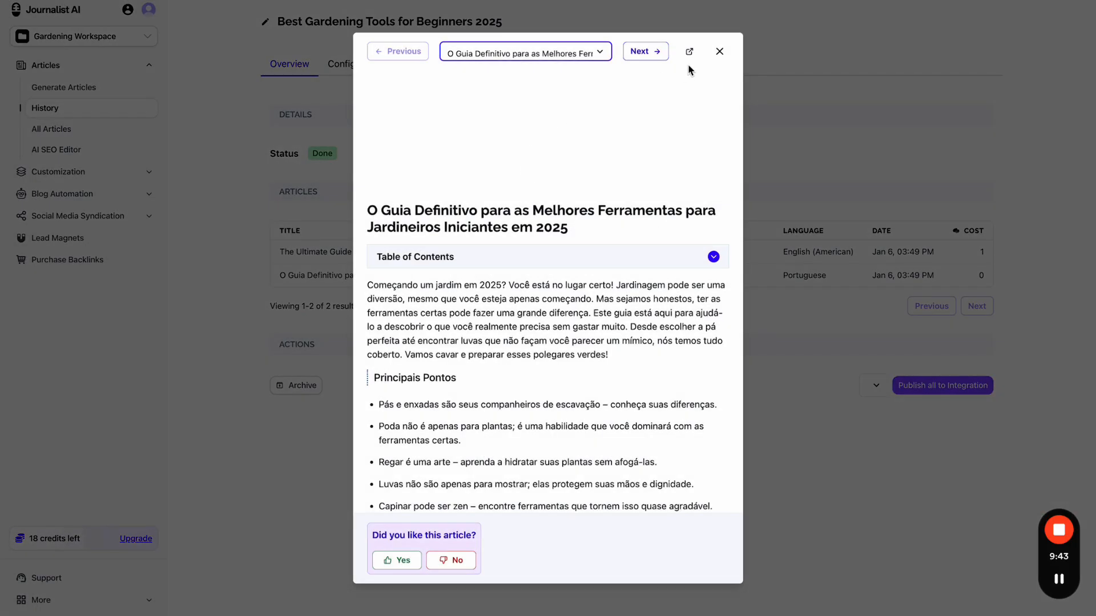
# - Preview the batch's articles, switching to the English version and scrolling through it
pyautogui.click(719, 50)
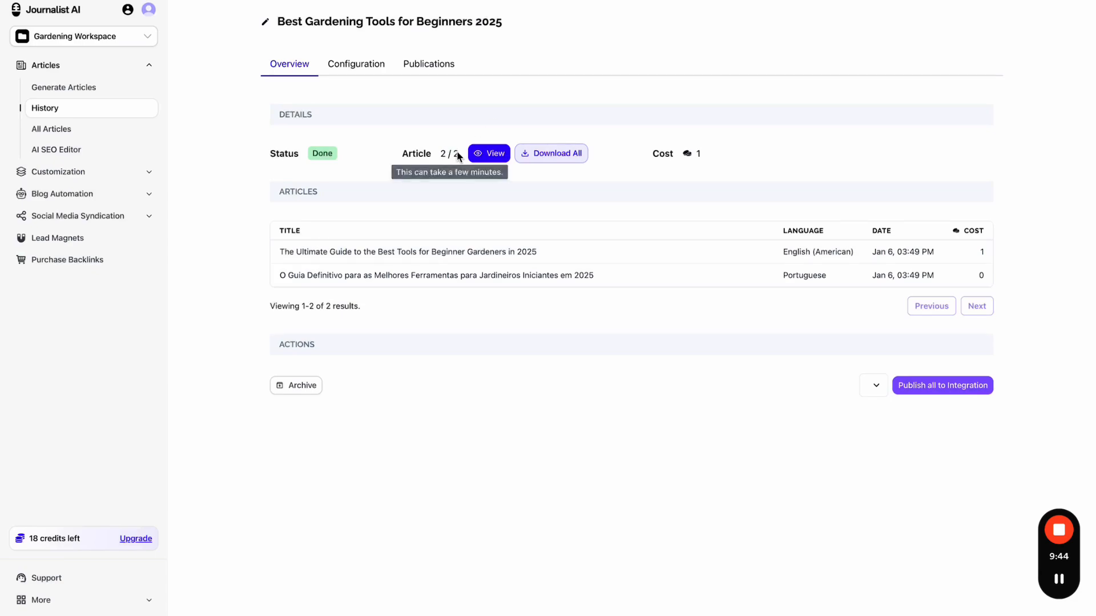
pyautogui.click(489, 153)
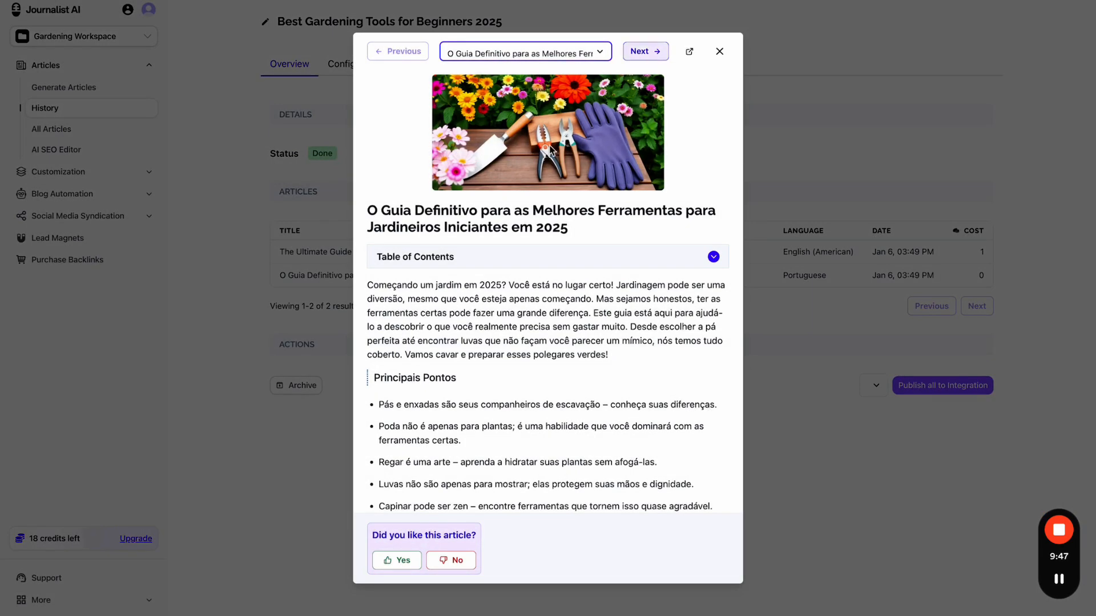
pyautogui.click(646, 52)
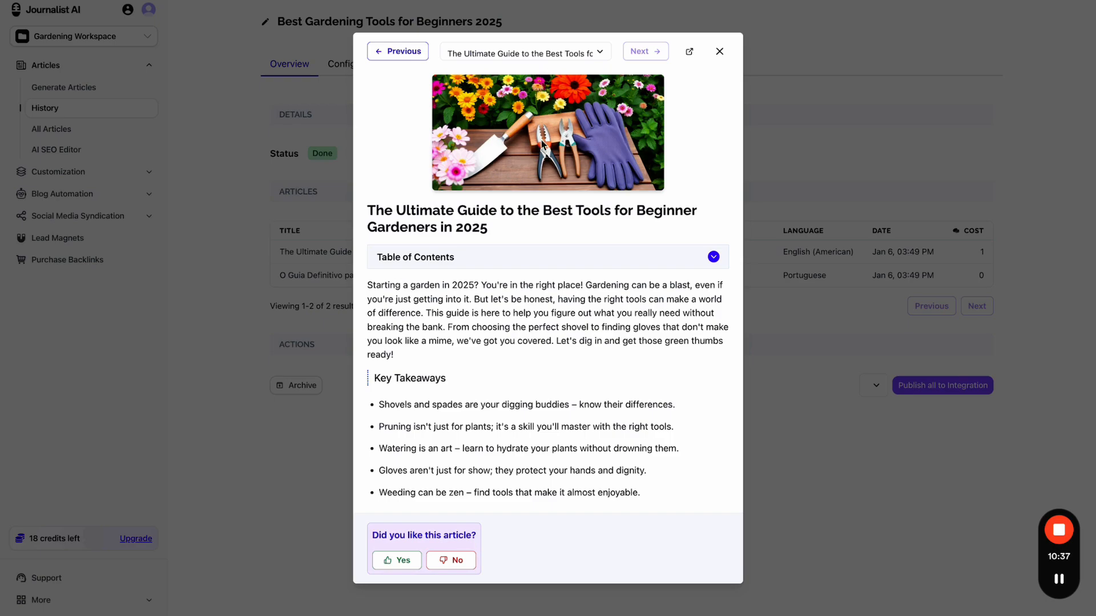
pyautogui.scroll(-1, 548, 222)
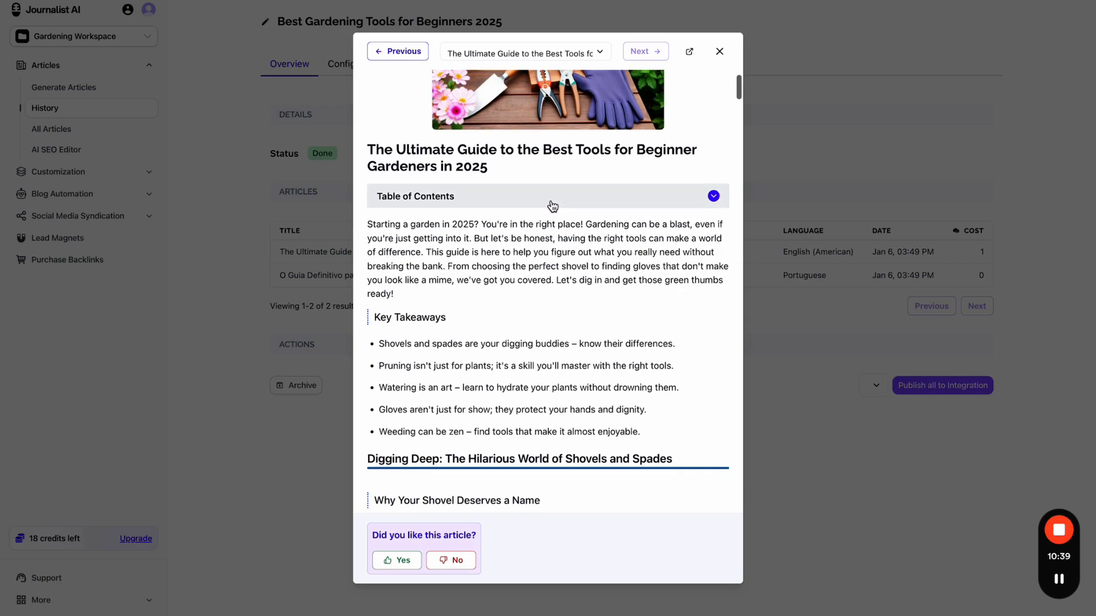
pyautogui.click(552, 206)
pyautogui.click(550, 205)
pyautogui.scroll(-8, 545, 257)
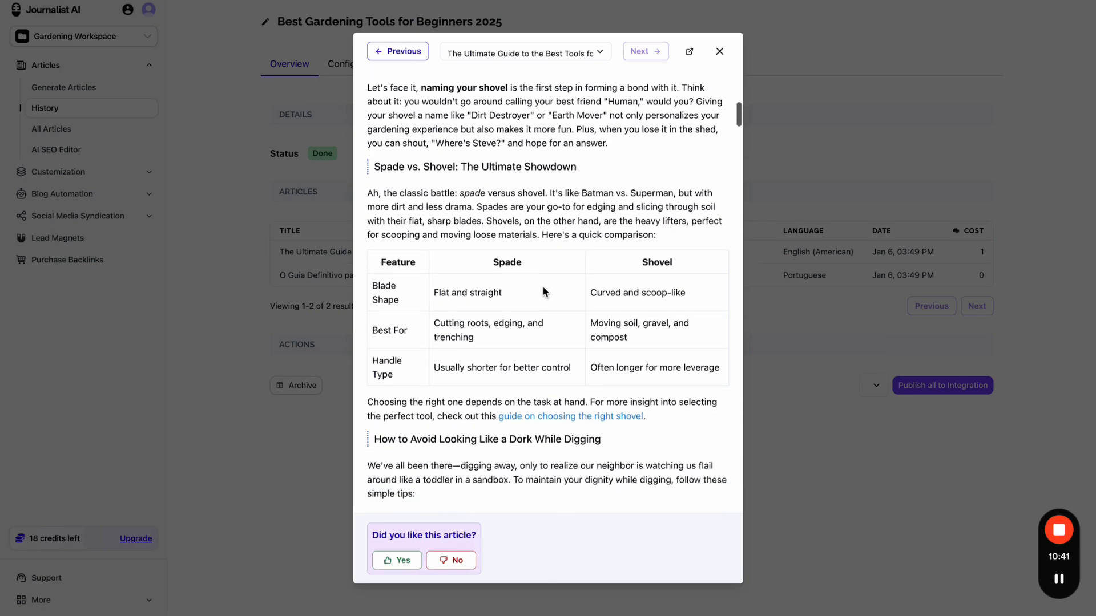
pyautogui.scroll(-9, 594, 320)
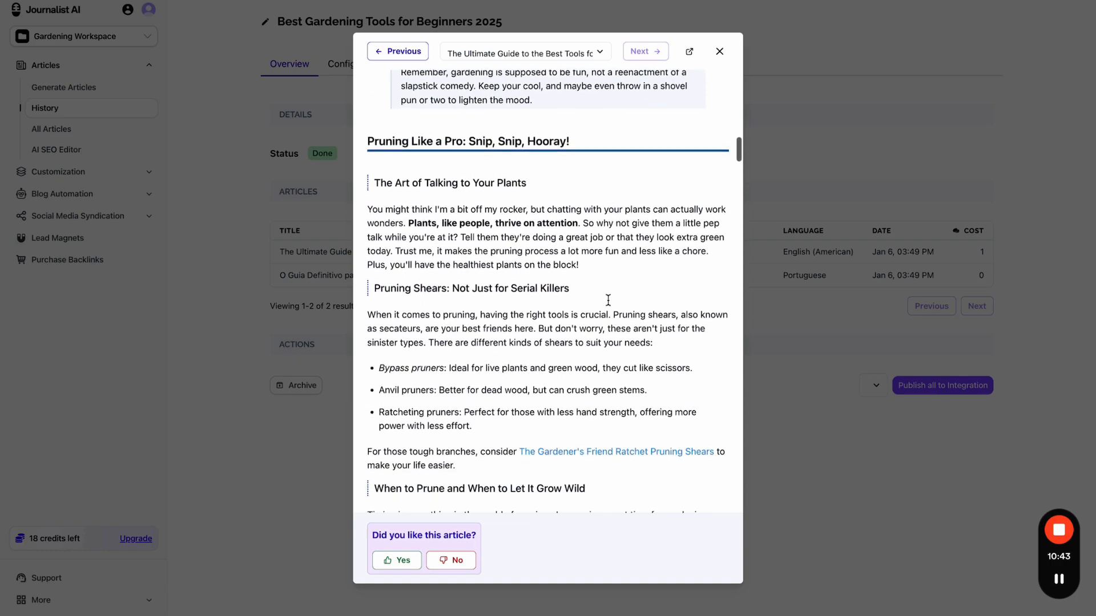
pyautogui.click(718, 51)
# - Review the batch's article preferences under Configuration, selecting the sitemap URL, then close them
pyautogui.click(357, 64)
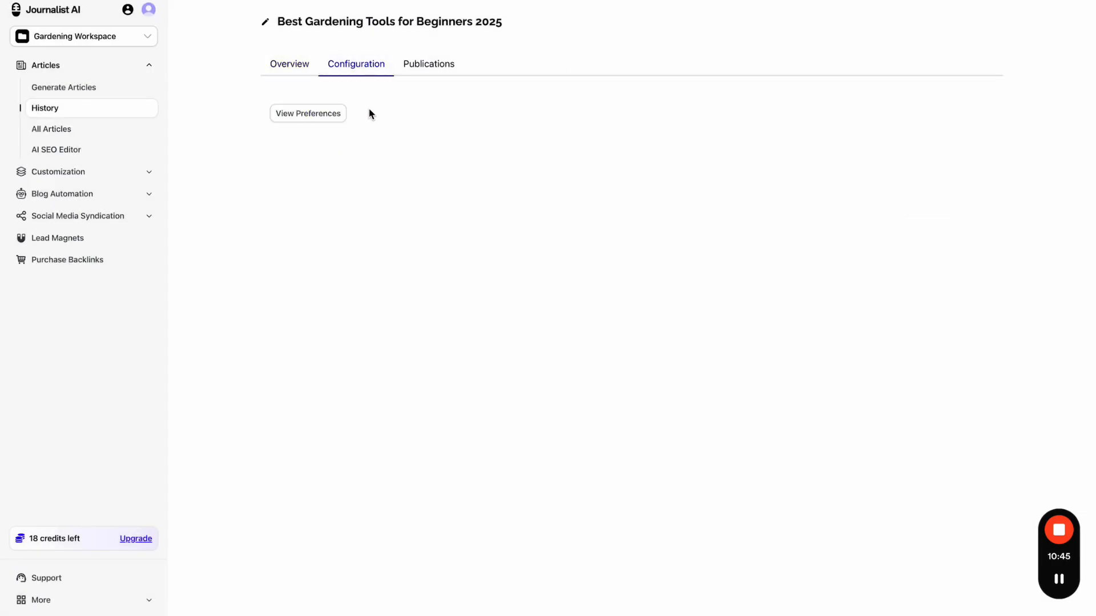
pyautogui.click(312, 113)
pyautogui.scroll(-3, 655, 246)
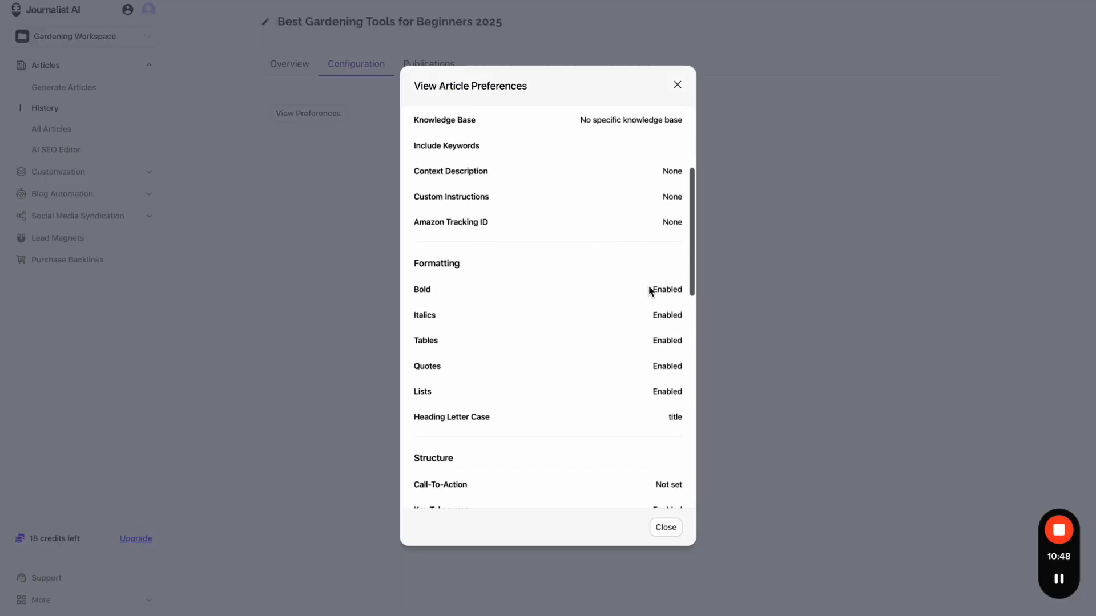
pyautogui.scroll(-6, 641, 331)
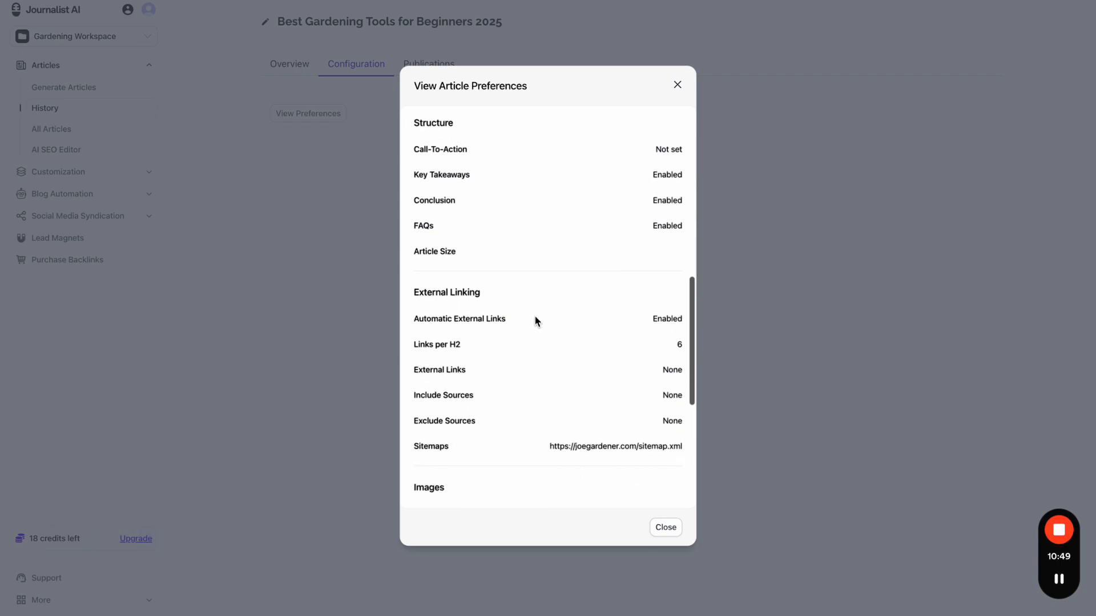
pyautogui.doubleClick(684, 321)
pyautogui.moveTo(415, 318); pyautogui.dragTo(674, 318)
pyautogui.scroll(-1, 670, 317)
pyautogui.moveTo(419, 377); pyautogui.dragTo(678, 378)
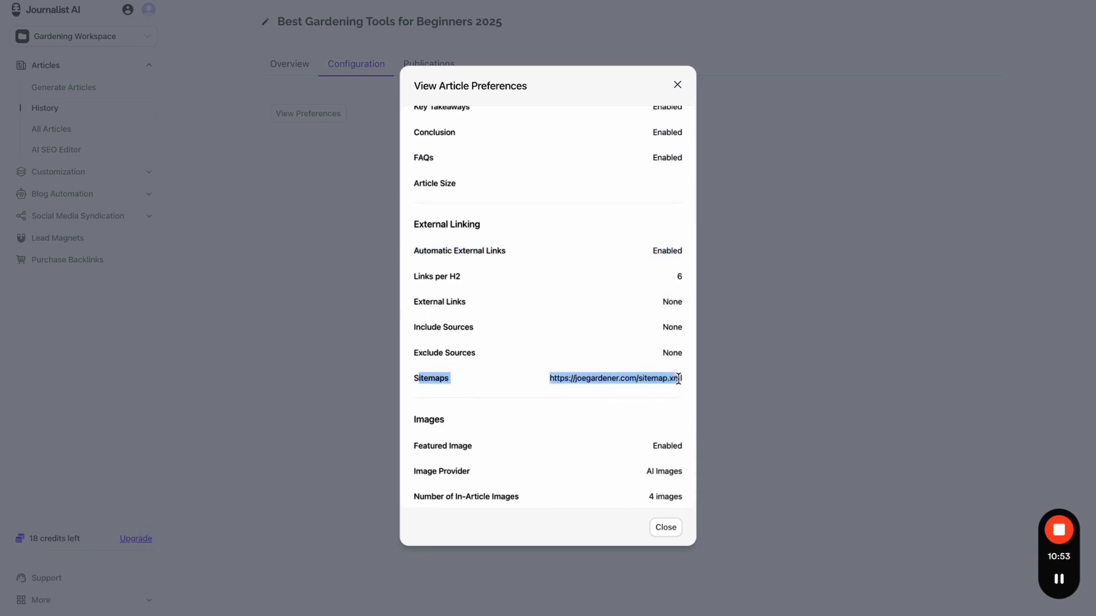
pyautogui.tripleClick(669, 378)
pyautogui.click(767, 335)
# - Reopen the English article preview, play the embedded Garden Safety video and review the title
pyautogui.click(290, 64)
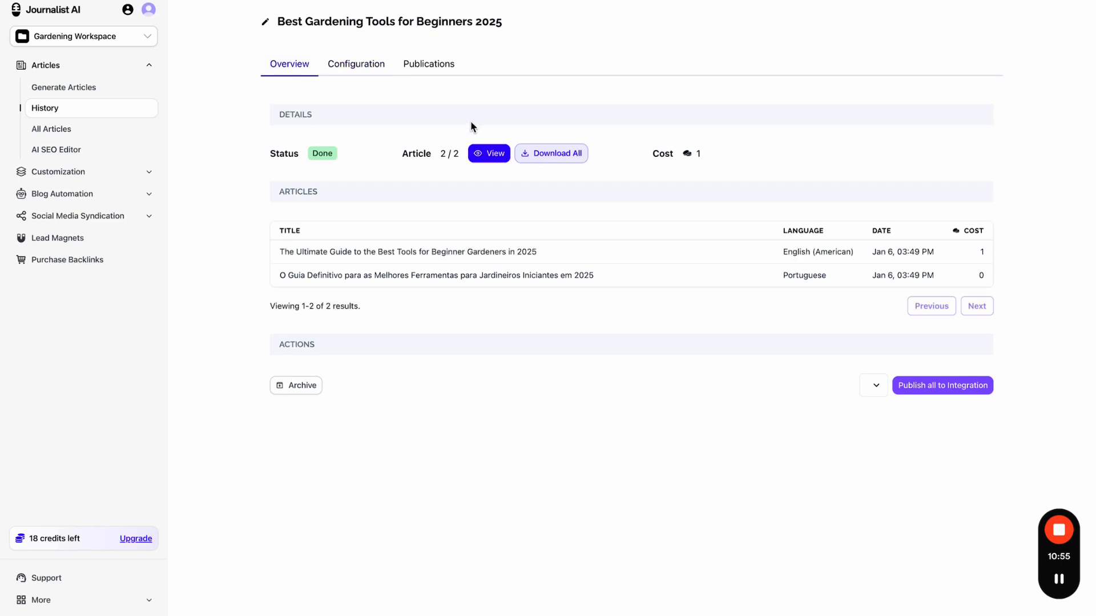
pyautogui.click(485, 152)
pyautogui.scroll(-20, 559, 160)
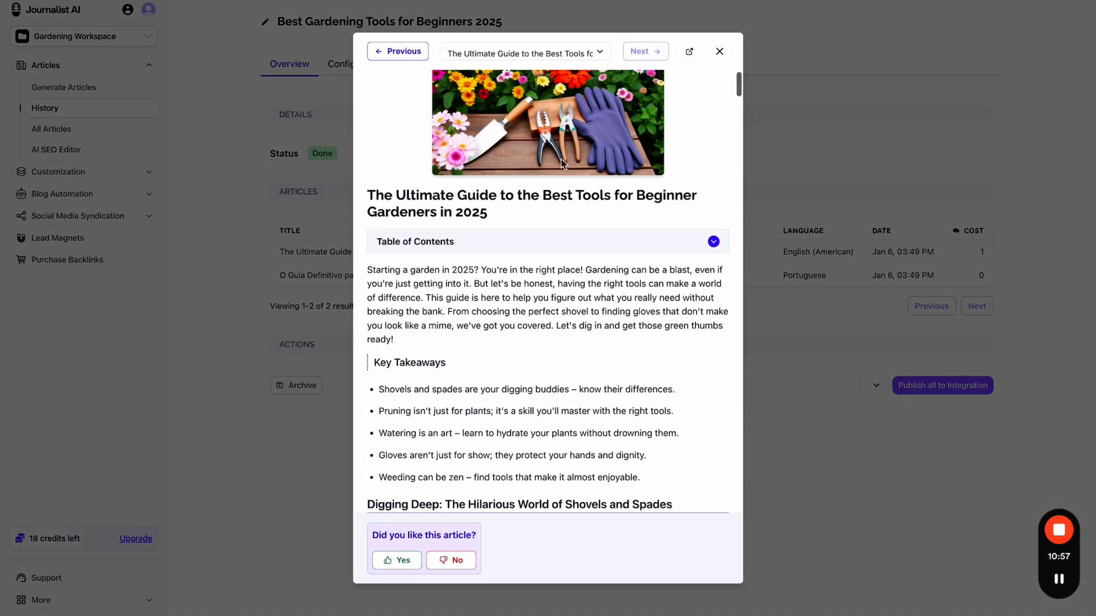
pyautogui.scroll(-15, 562, 164)
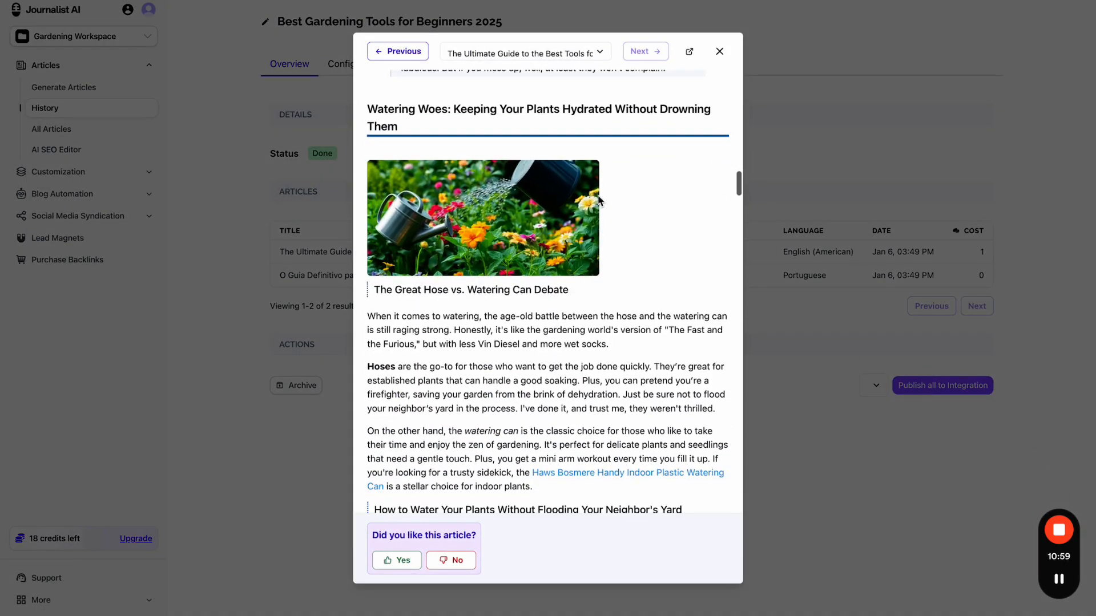
pyautogui.scroll(-20, 548, 252)
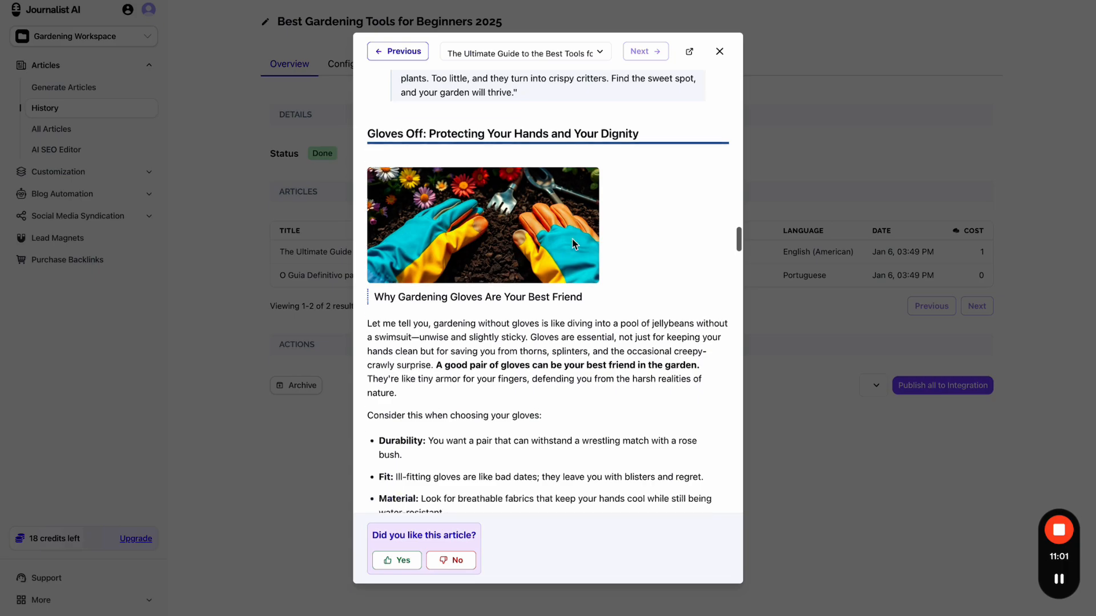
pyautogui.scroll(-20, 572, 243)
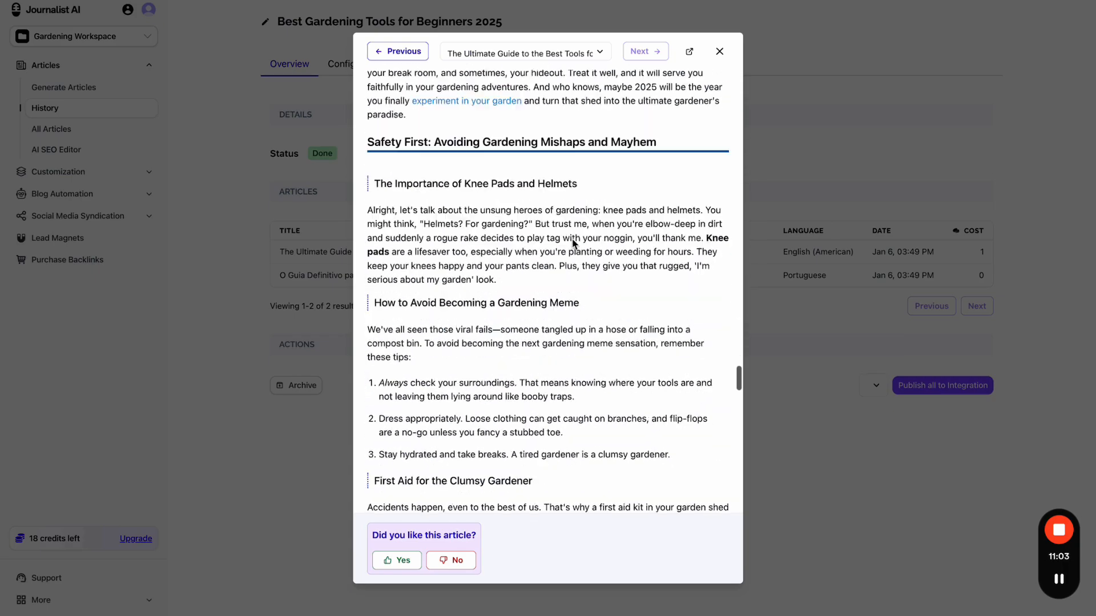
pyautogui.scroll(2, 567, 258)
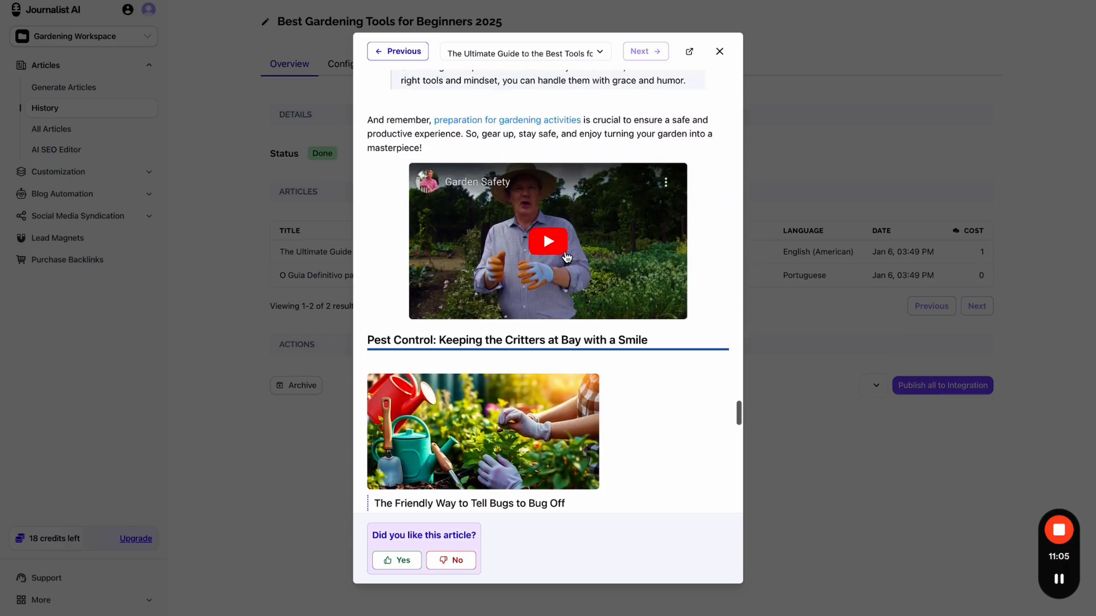
pyautogui.click(547, 264)
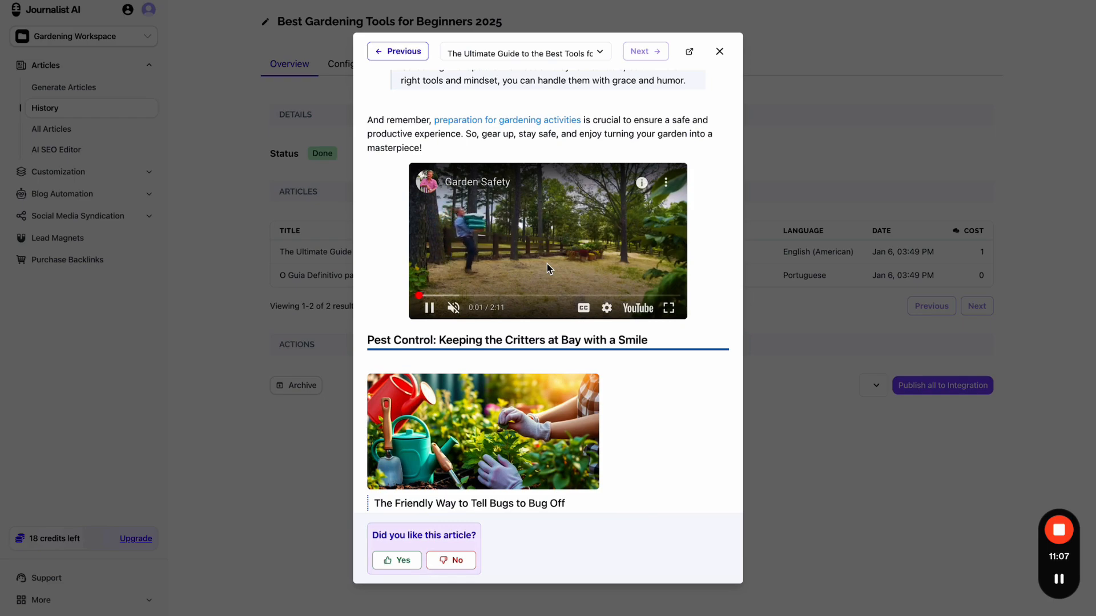
pyautogui.scroll(20, 547, 264)
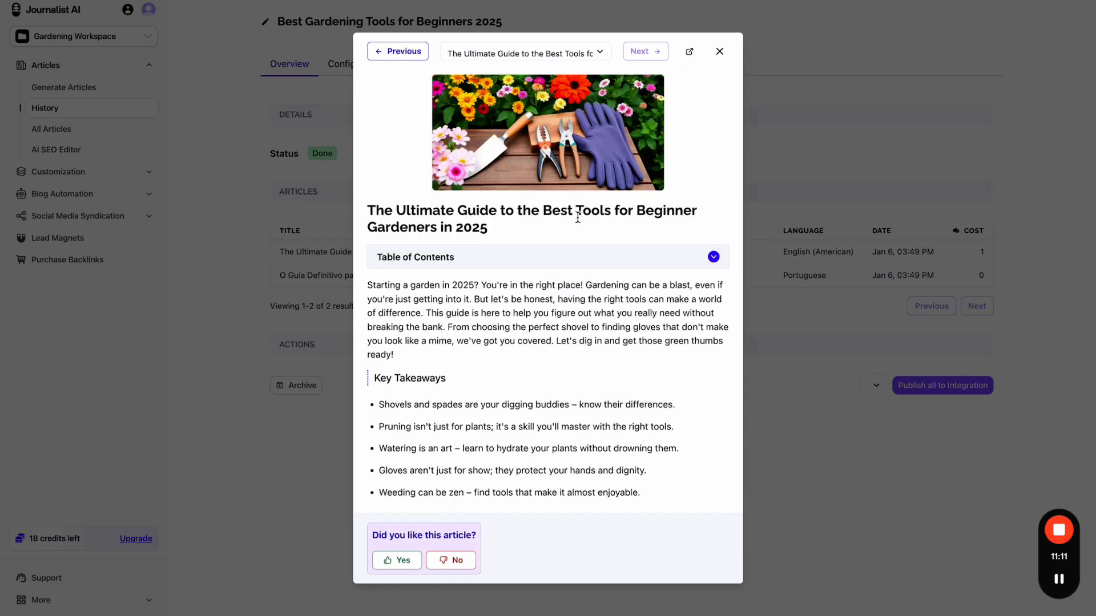
pyautogui.moveTo(578, 218); pyautogui.dragTo(474, 222)
pyautogui.click(521, 242)
pyautogui.scroll(-20, 521, 242)
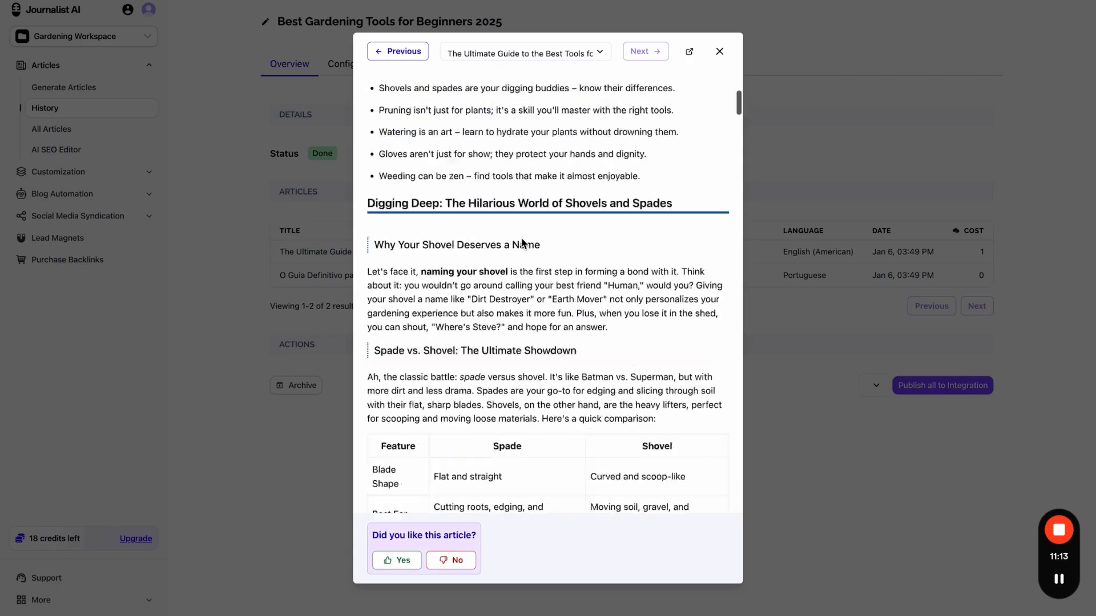
pyautogui.scroll(-20, 522, 242)
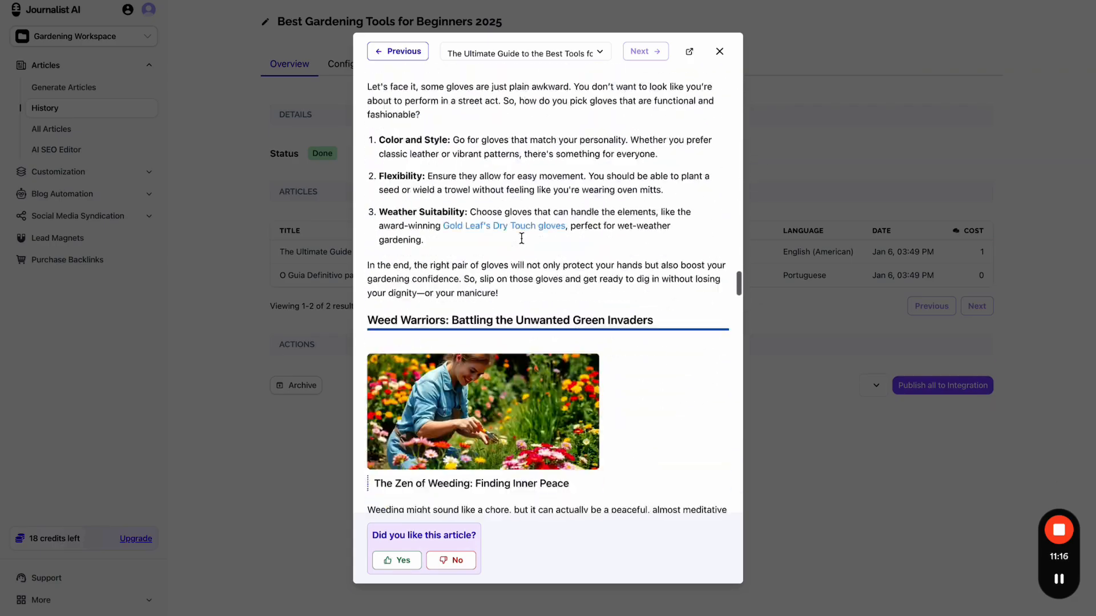
pyautogui.scroll(1, 521, 239)
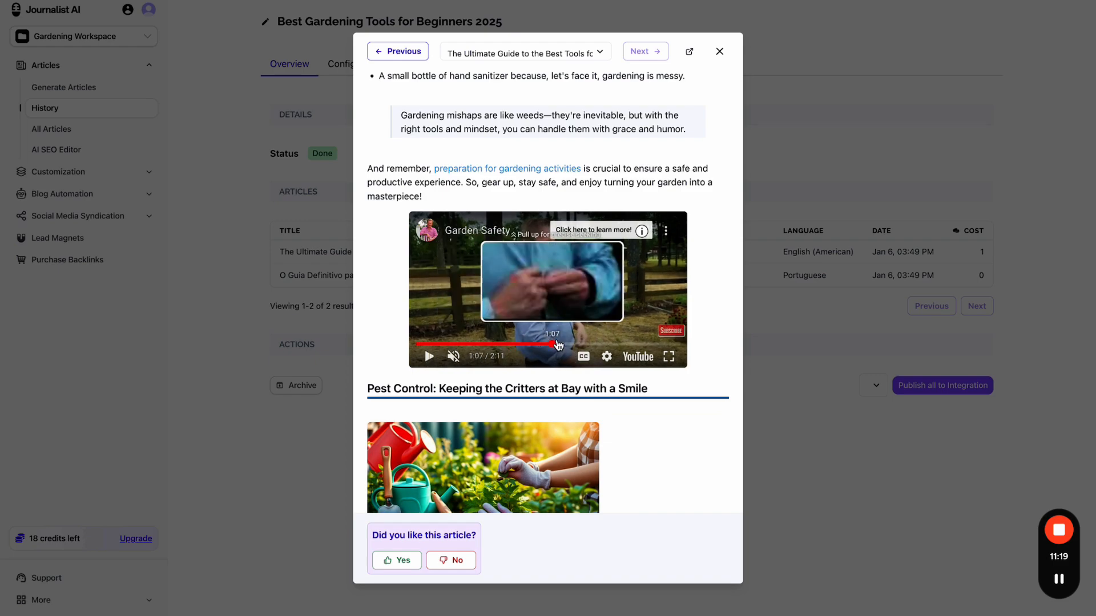
# - Skip the video past one minute, scroll down to select the meta description, then close the preview
pyautogui.click(570, 344)
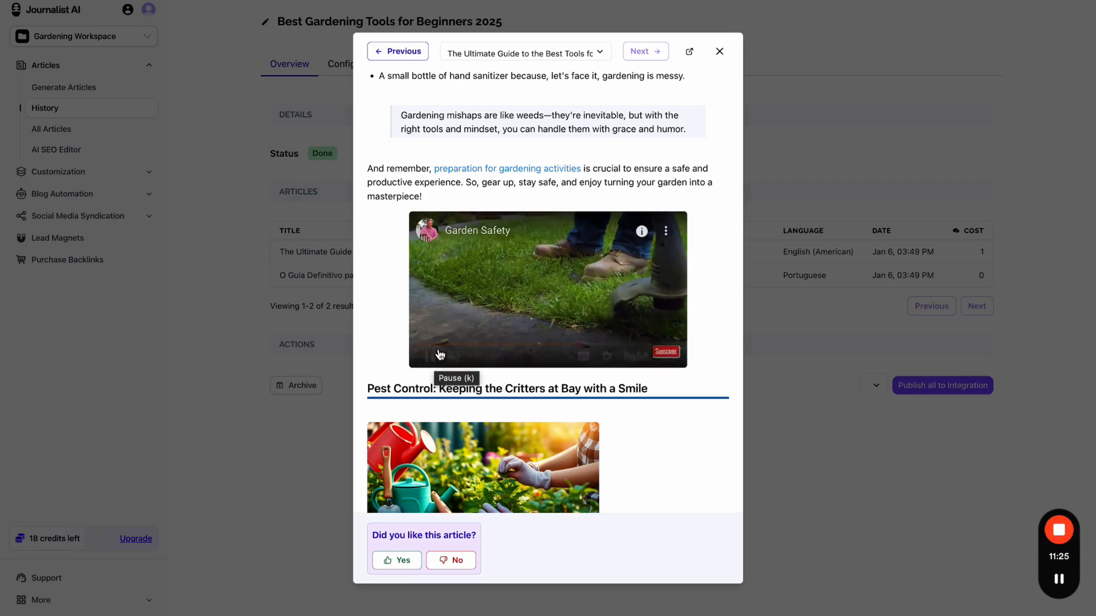
pyautogui.scroll(-8, 442, 354)
pyautogui.scroll(-20, 445, 350)
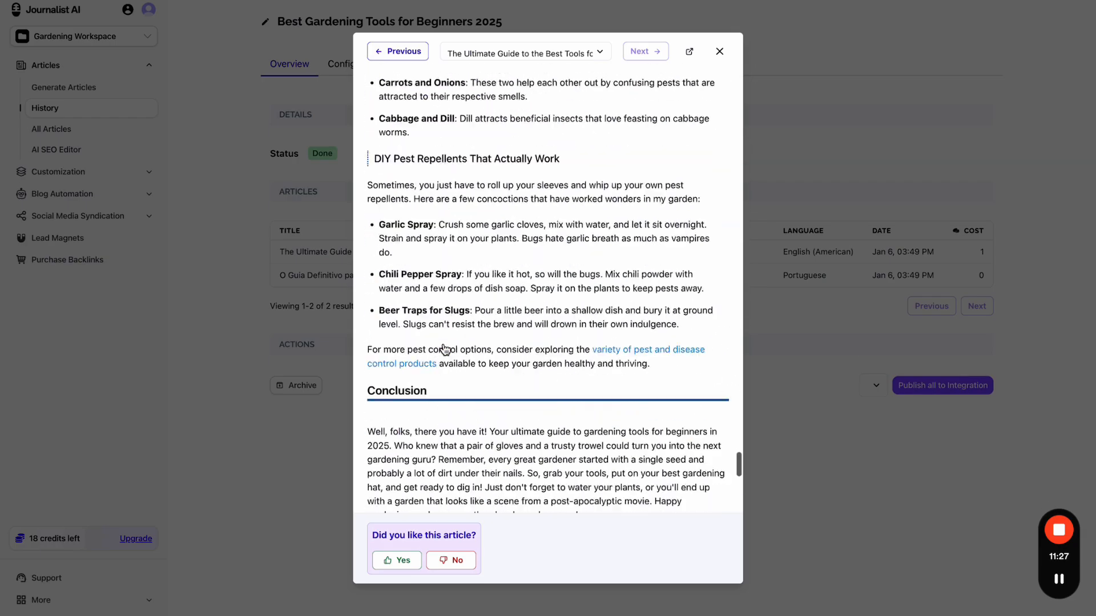
pyautogui.scroll(4, 434, 183)
pyautogui.scroll(-4, 489, 279)
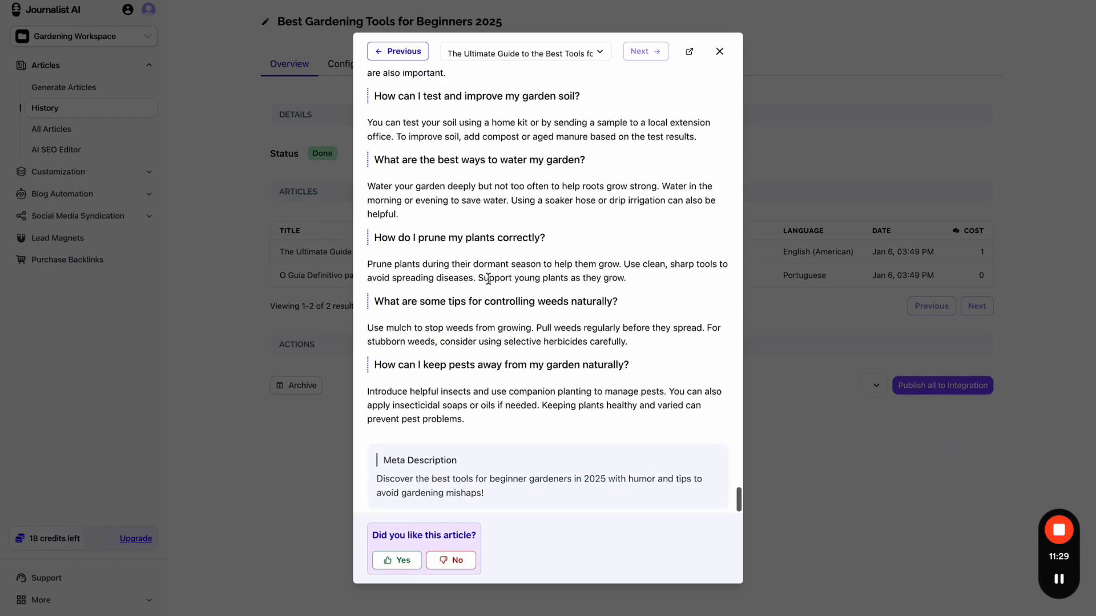
pyautogui.scroll(4, 489, 280)
pyautogui.scroll(-4, 489, 280)
pyautogui.moveTo(387, 466); pyautogui.dragTo(568, 499)
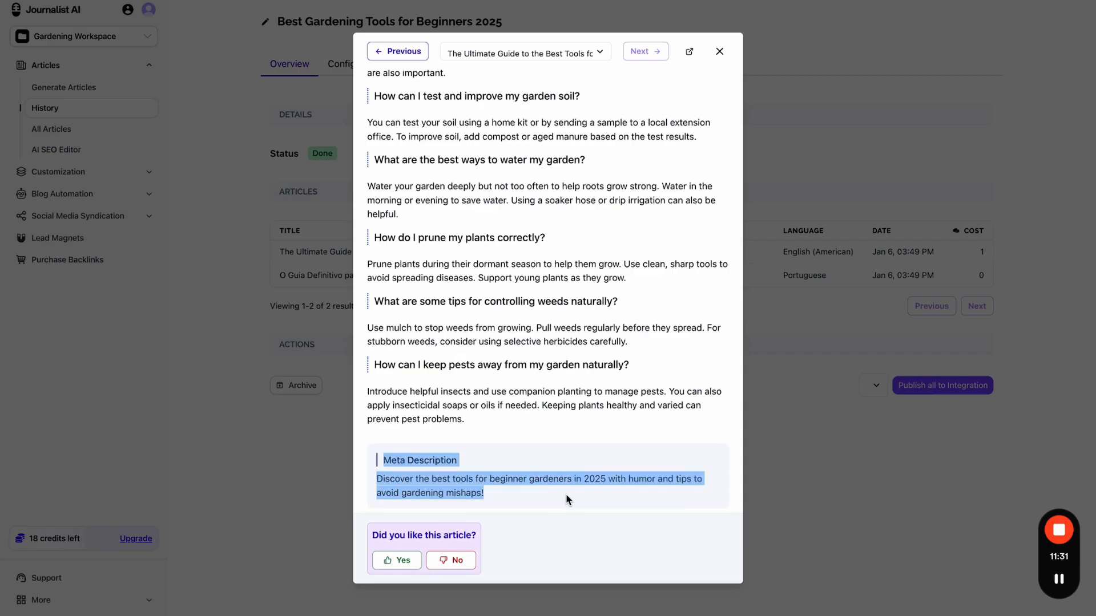
pyautogui.scroll(20, 568, 400)
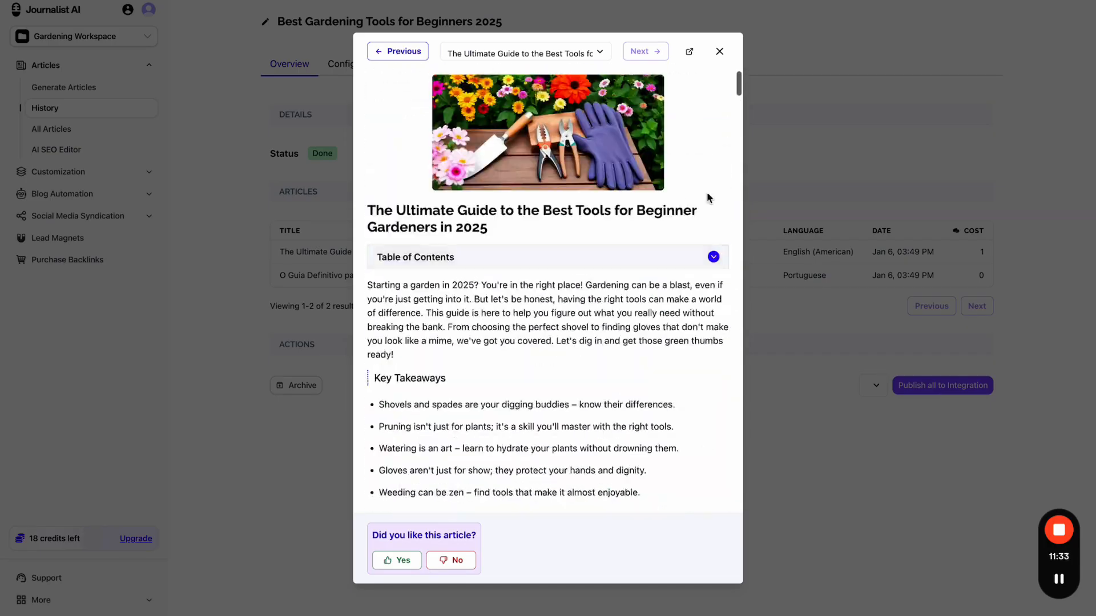
pyautogui.click(779, 178)
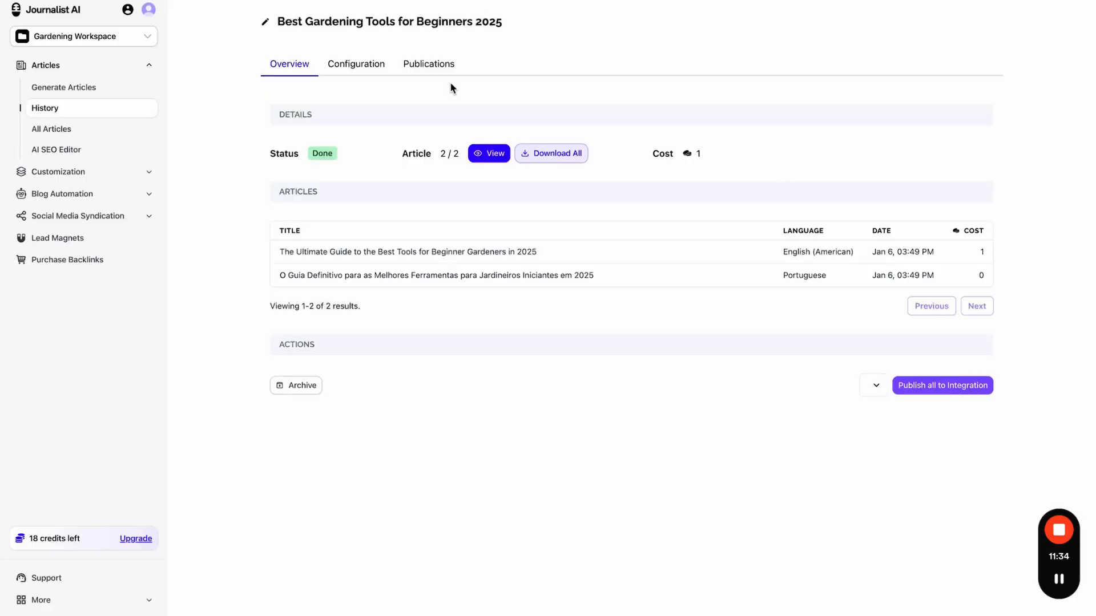
# - Open the Gardening Campaign from Campaigns & AutoBlogs and view its batch activity
pyautogui.click(114, 194)
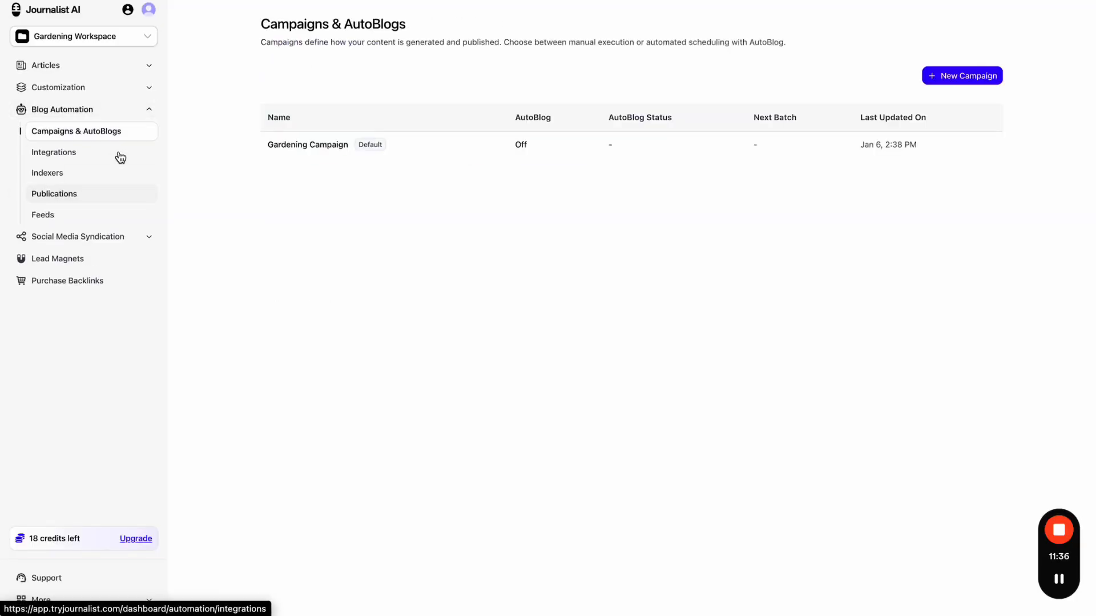
pyautogui.click(327, 152)
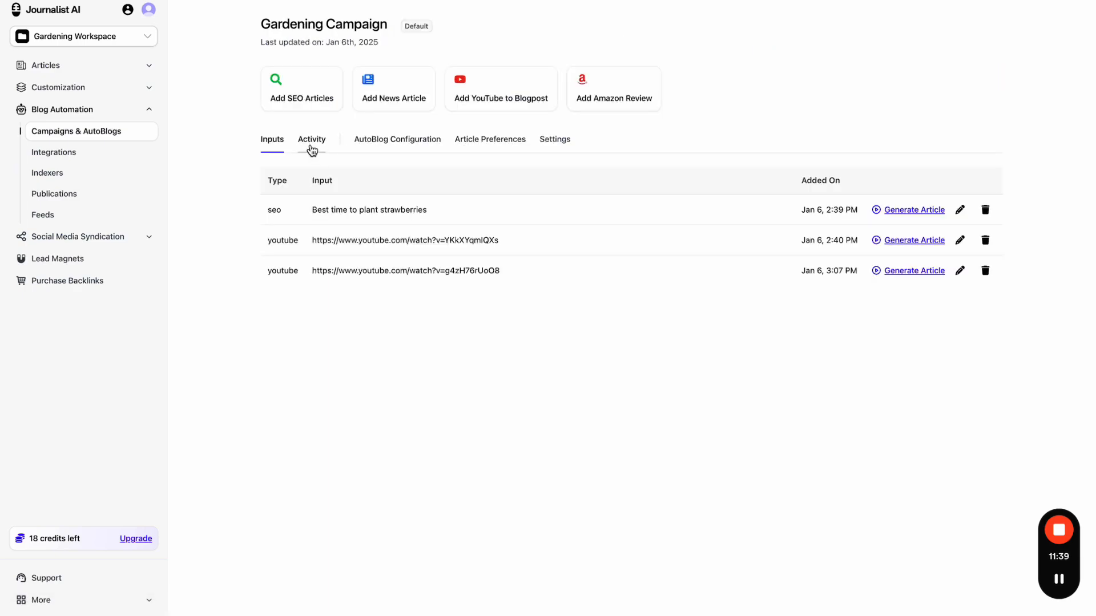
pyautogui.click(315, 143)
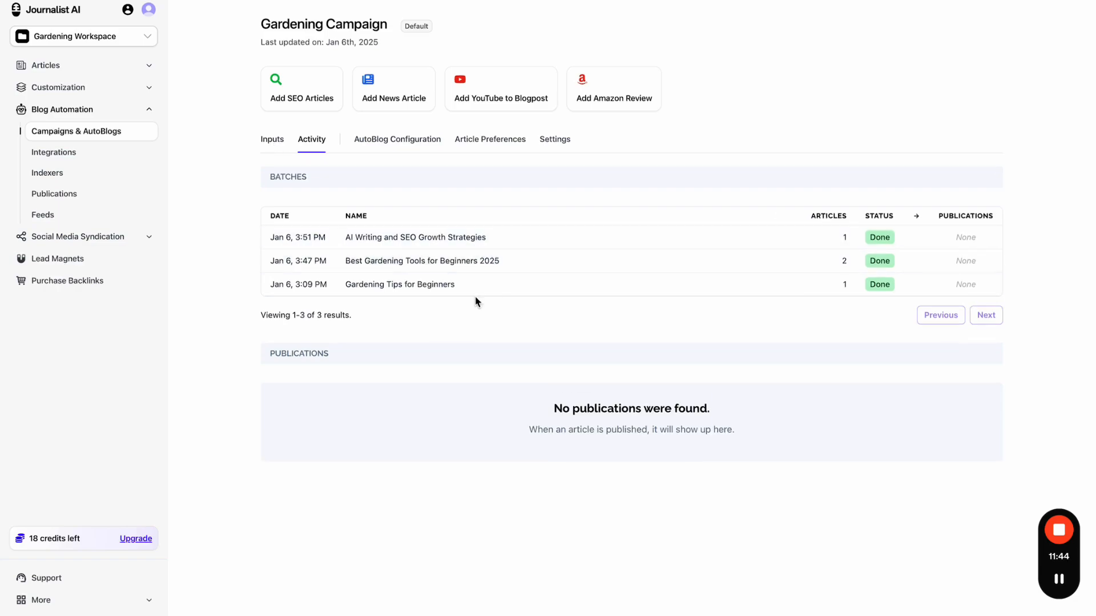
pyautogui.click(276, 140)
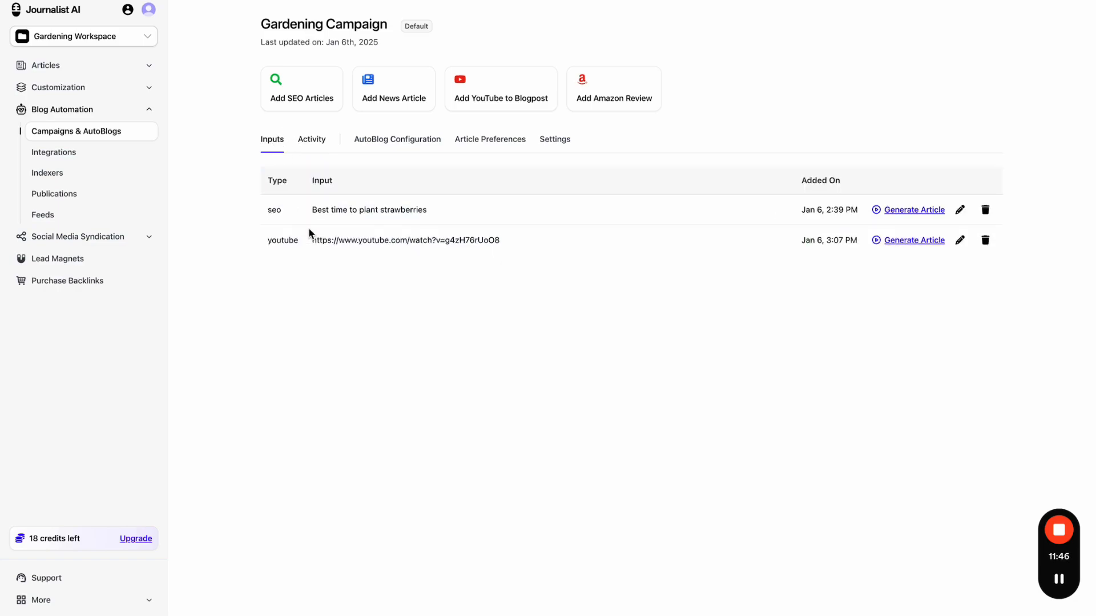
pyautogui.click(318, 146)
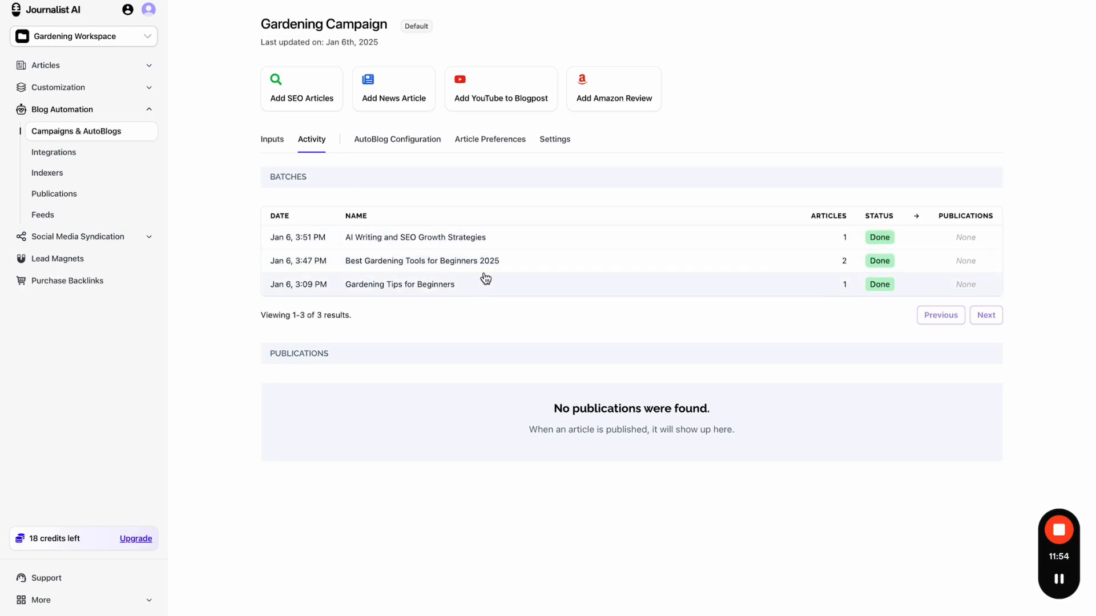
# - Open the AI Writing and SEO Growth Strategies batch and preview its generated article
pyautogui.click(472, 237)
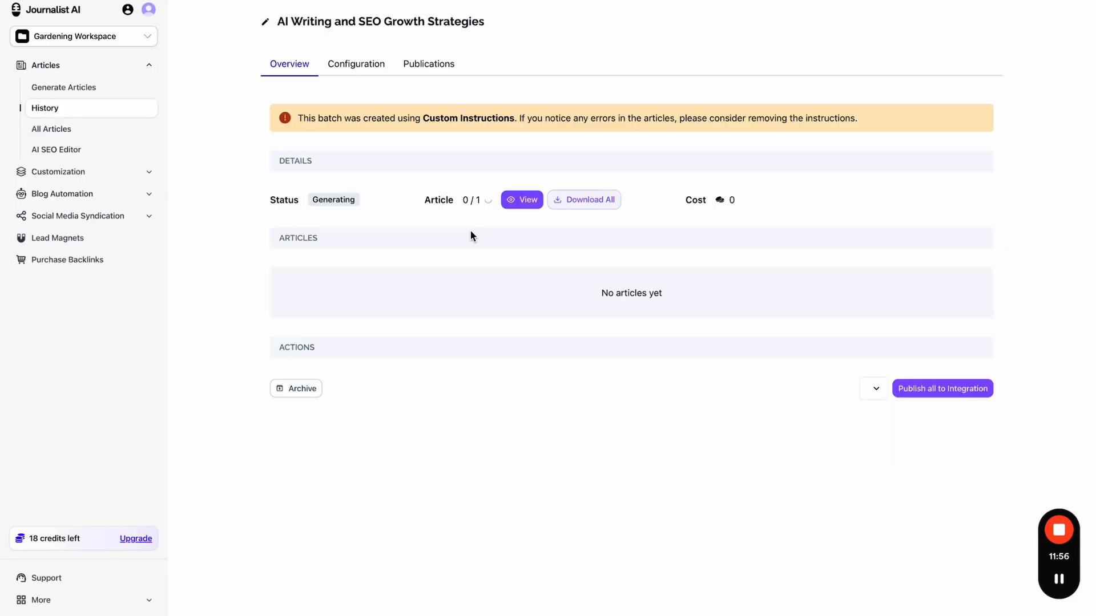
pyautogui.click(539, 201)
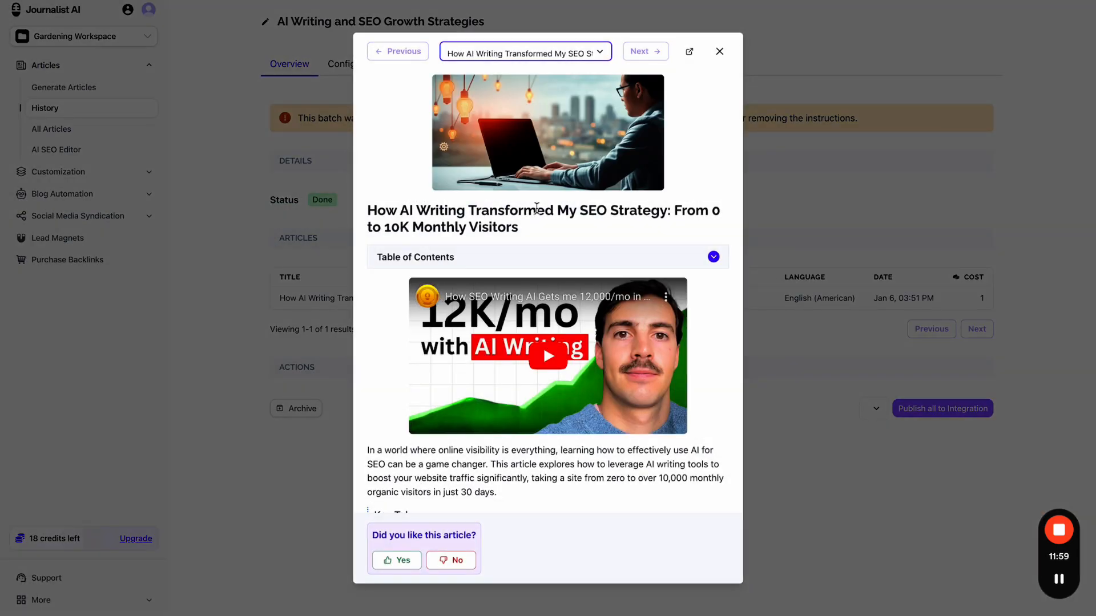
pyautogui.scroll(-1, 562, 251)
pyautogui.scroll(1, 577, 274)
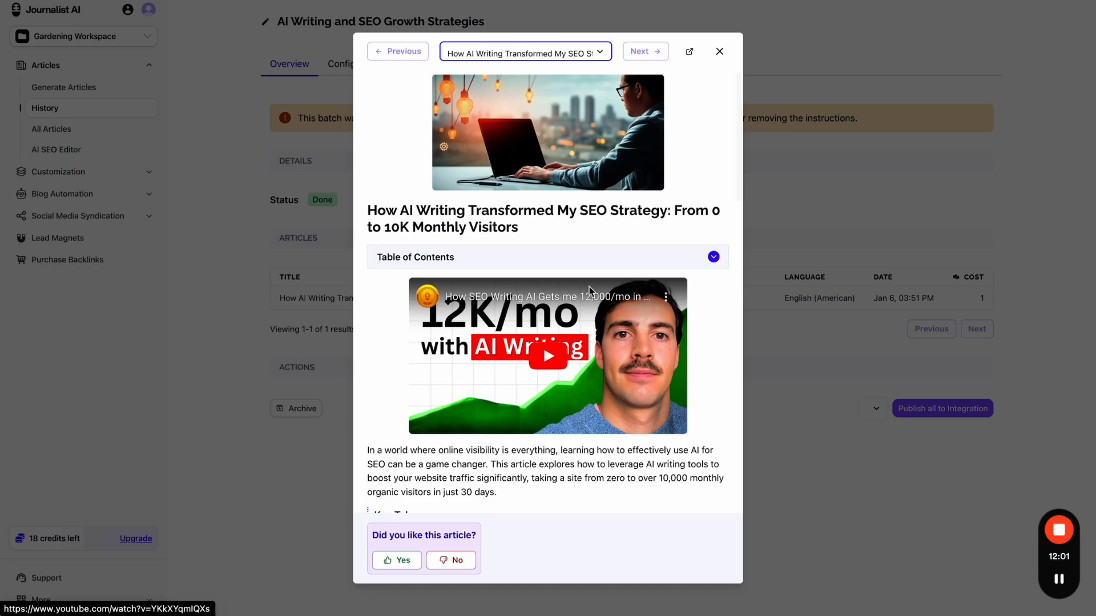
pyautogui.scroll(-15, 539, 365)
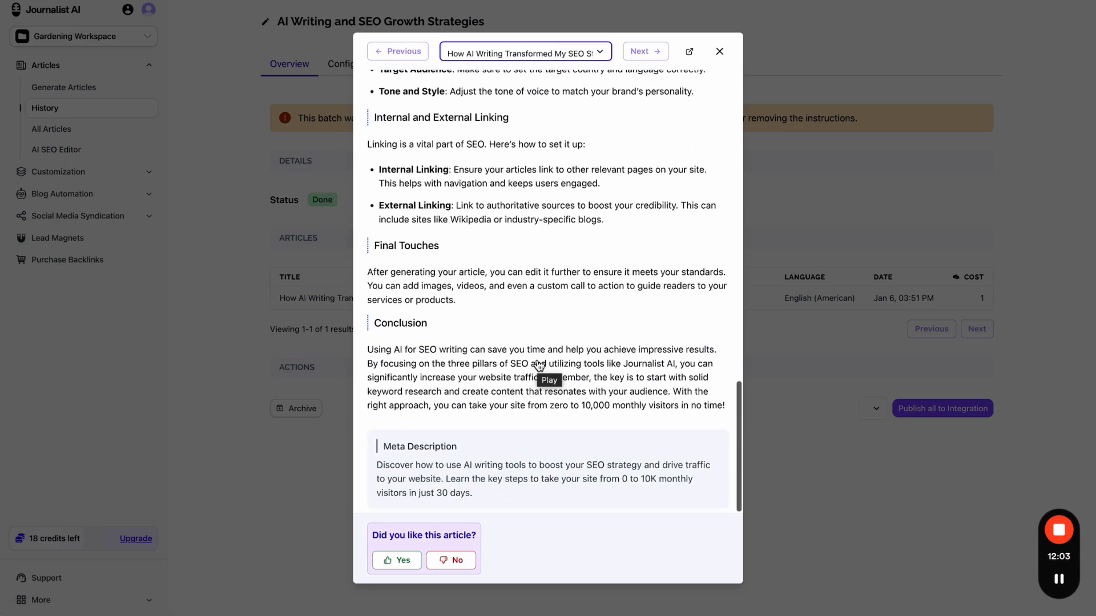
pyautogui.scroll(15, 539, 365)
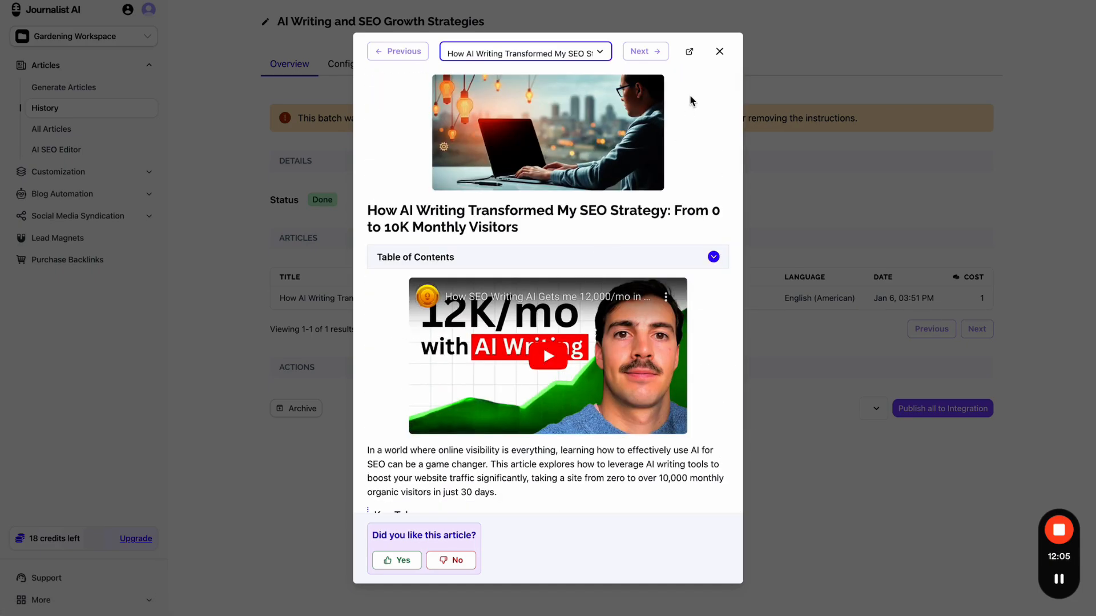
pyautogui.click(719, 52)
# - Check the batch's article preferences, highlighting the case study Custom Instructions setting
pyautogui.click(354, 63)
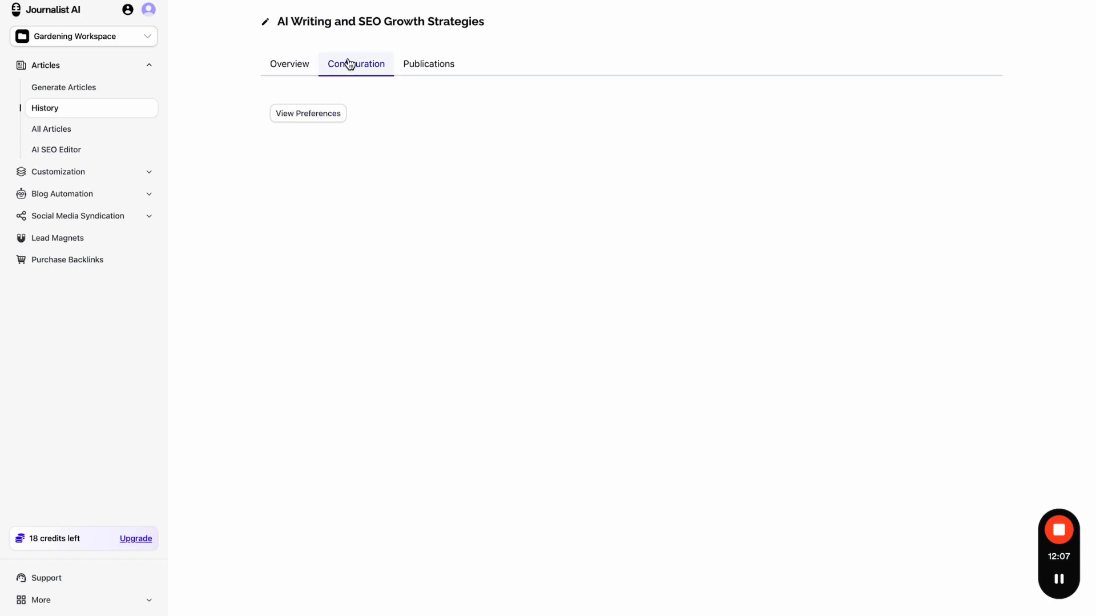
pyautogui.click(318, 116)
pyautogui.scroll(-10, 571, 440)
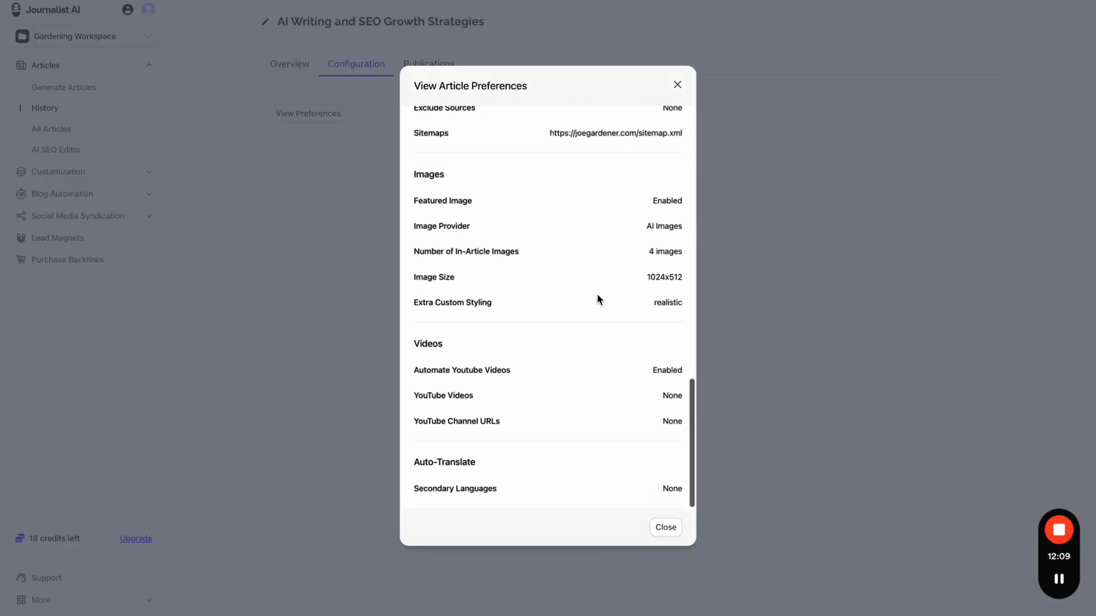
pyautogui.scroll(10, 597, 299)
pyautogui.scroll(-2, 614, 351)
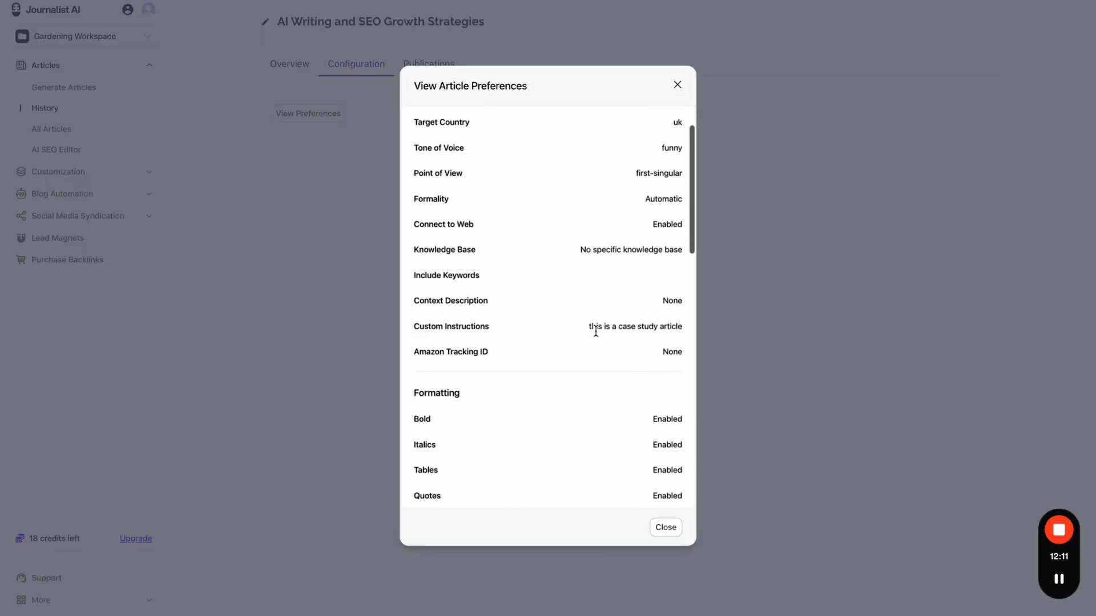
pyautogui.moveTo(589, 329); pyautogui.dragTo(693, 334)
pyautogui.moveTo(425, 328); pyautogui.dragTo(577, 326)
pyautogui.click(291, 78)
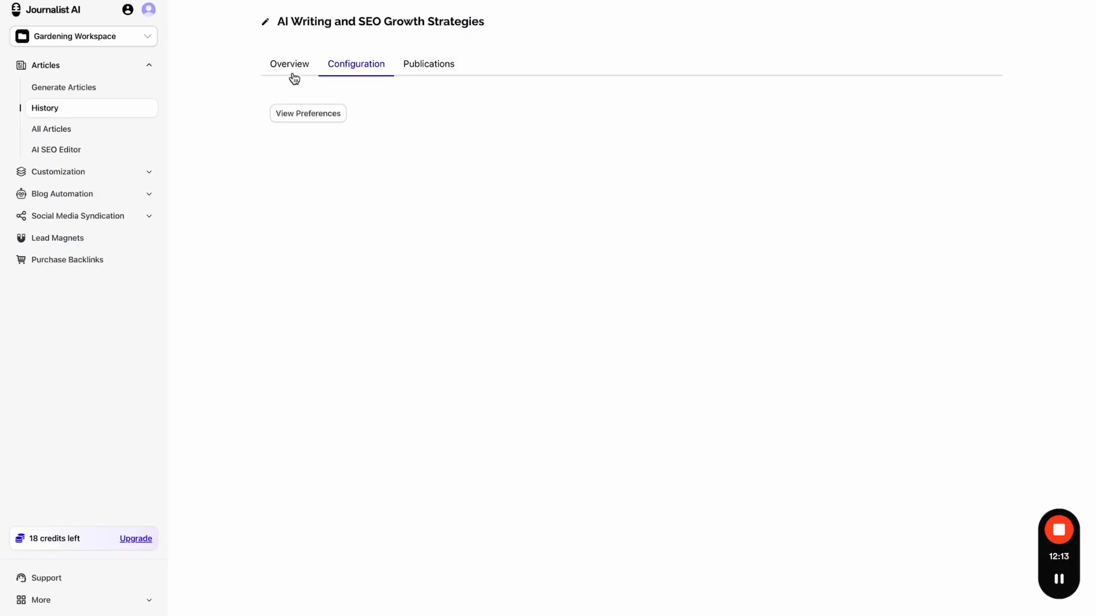
# - Preview the article again, playing the embedded SEO video and expanding the table of contents
pyautogui.click(284, 68)
pyautogui.click(478, 200)
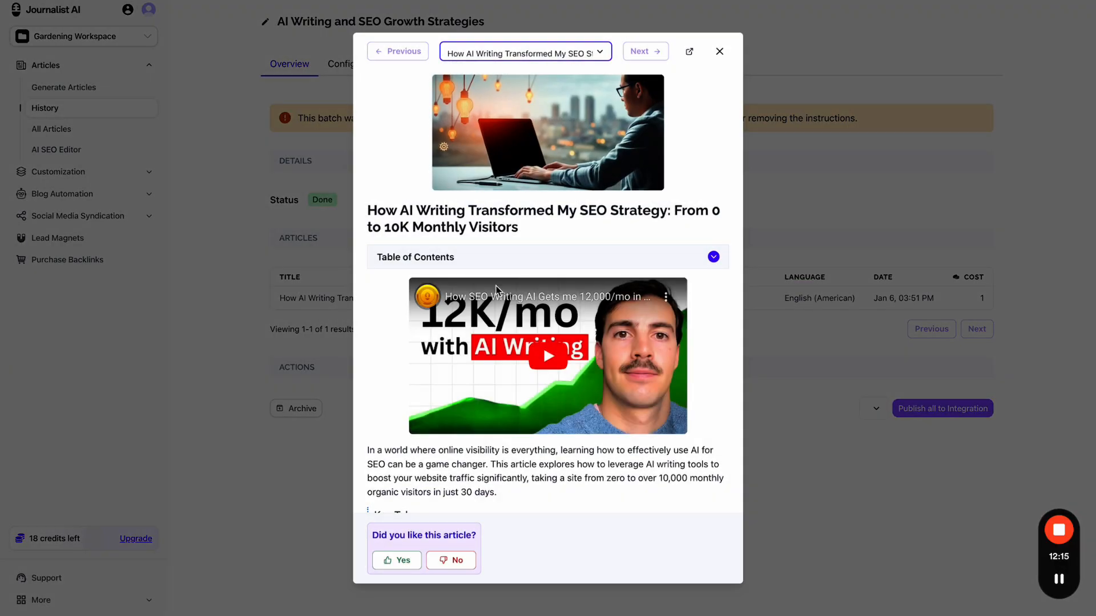
pyautogui.scroll(-10, 496, 288)
pyautogui.scroll(-8, 496, 289)
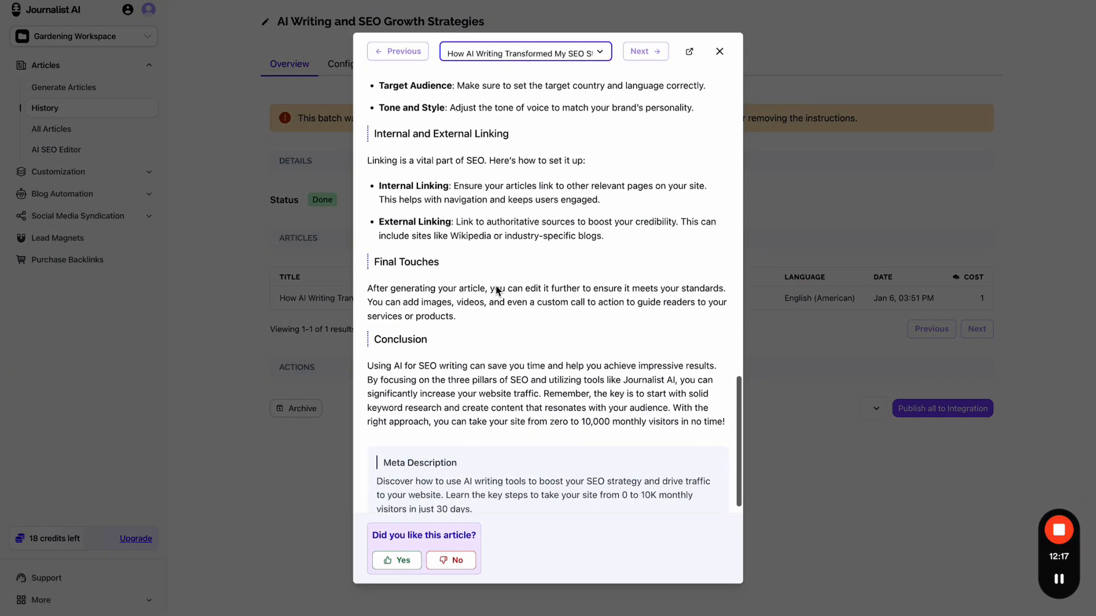
pyautogui.scroll(15, 496, 289)
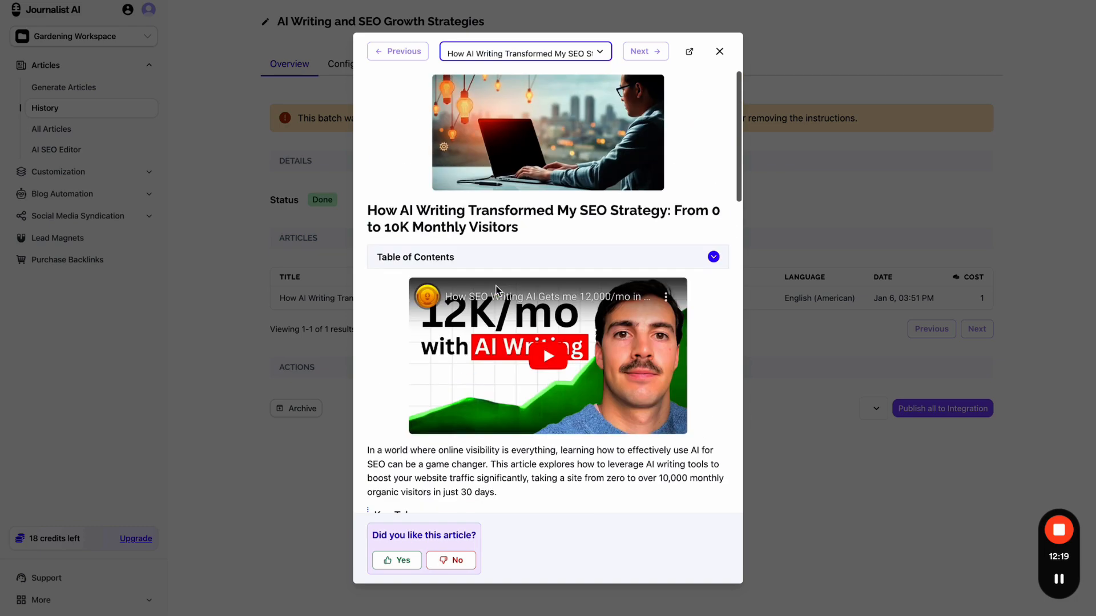
pyautogui.click(453, 411)
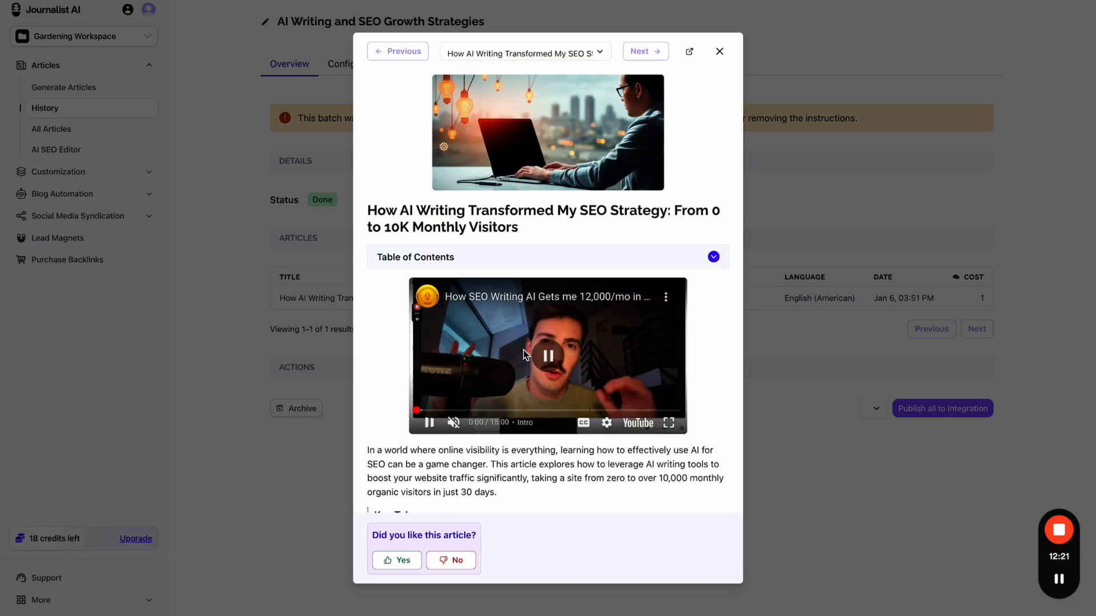
pyautogui.click(601, 258)
pyautogui.click(719, 53)
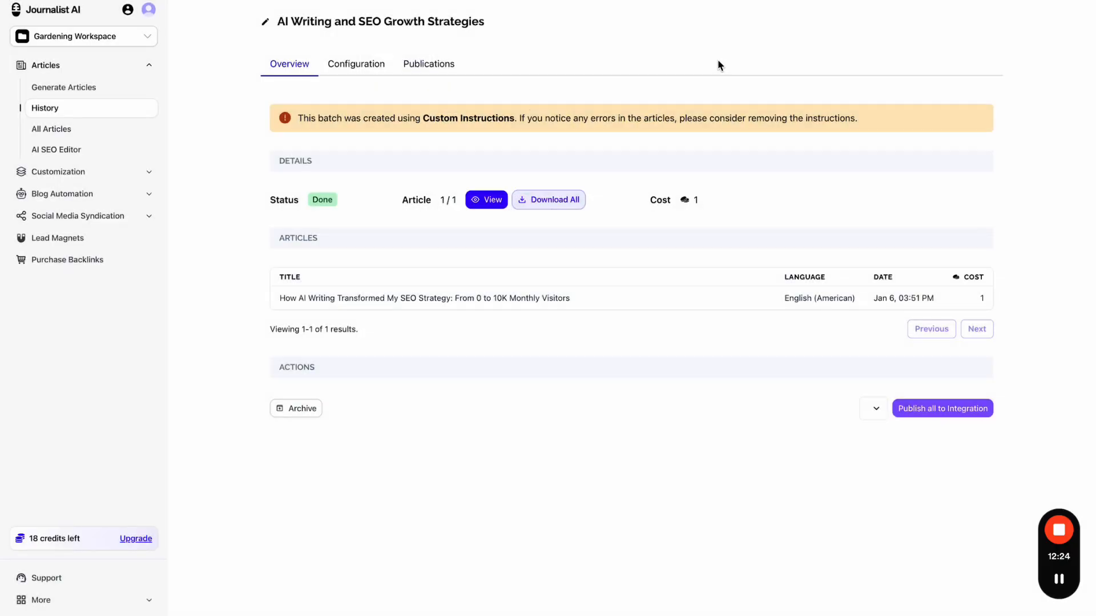
# - Reopen the Gardening Campaign, check its Activity, and return to its two remaining inputs
pyautogui.click(109, 193)
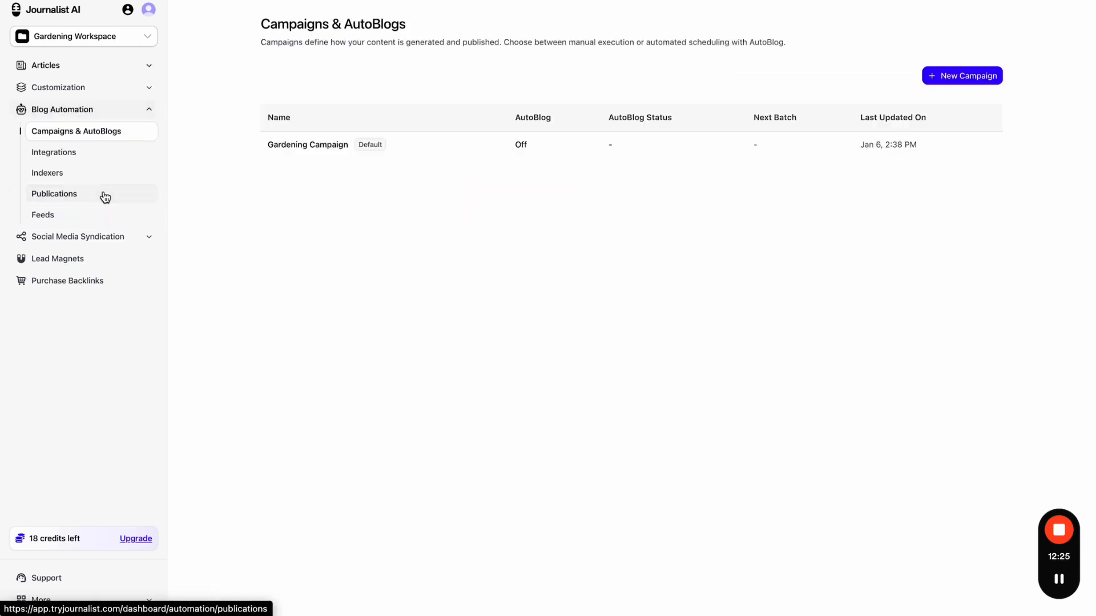
pyautogui.click(481, 153)
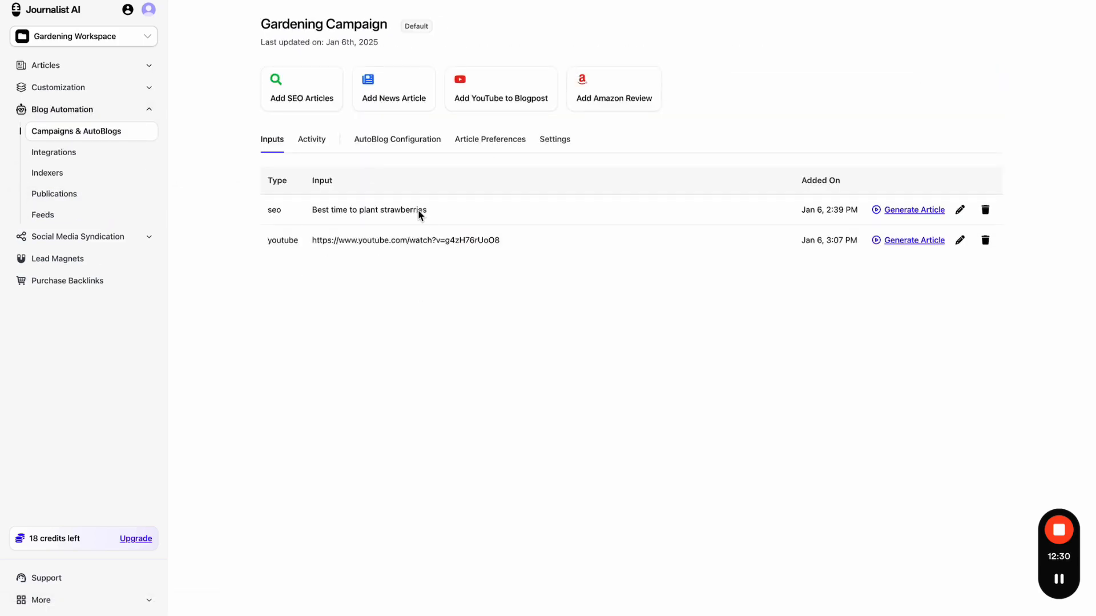
pyautogui.click(317, 153)
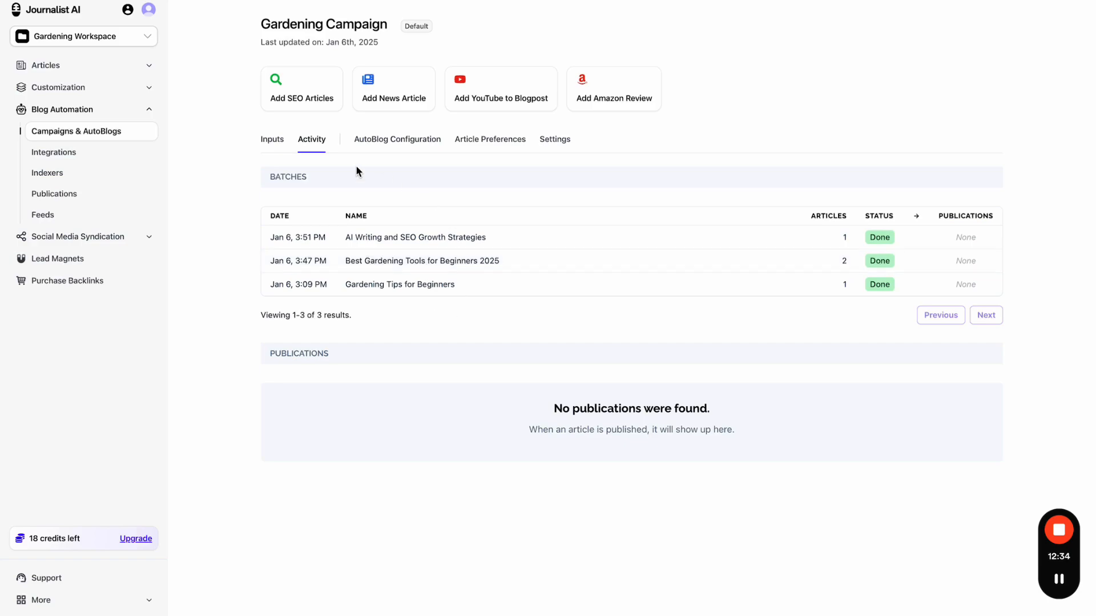
pyautogui.click(276, 152)
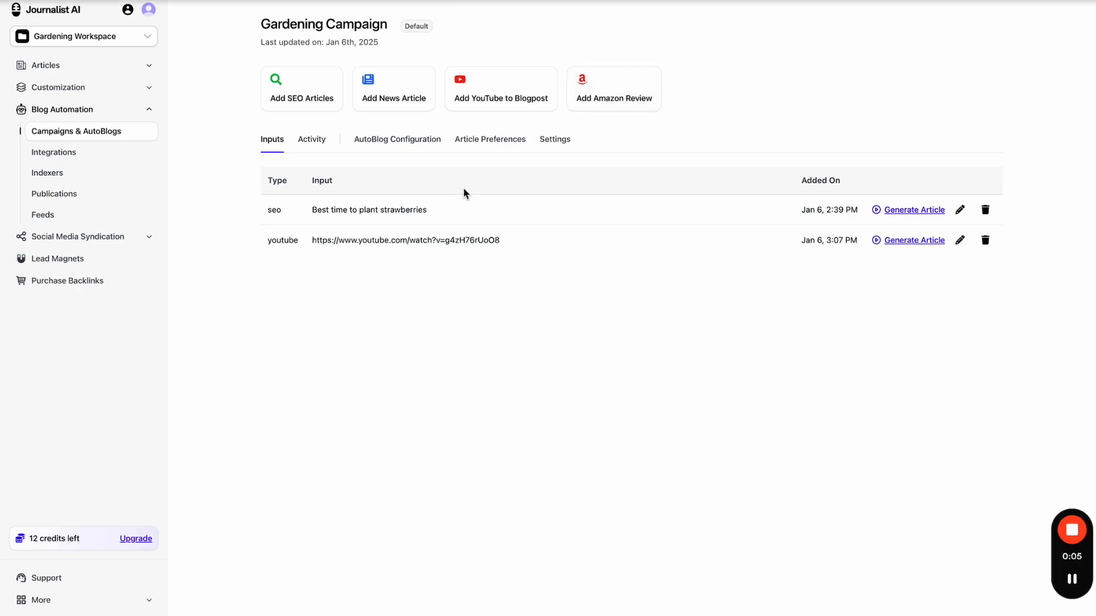
# - Reopen the Gardening Campaign from Campaigns & AutoBlogs and open the Add News Article form
pyautogui.click(411, 96)
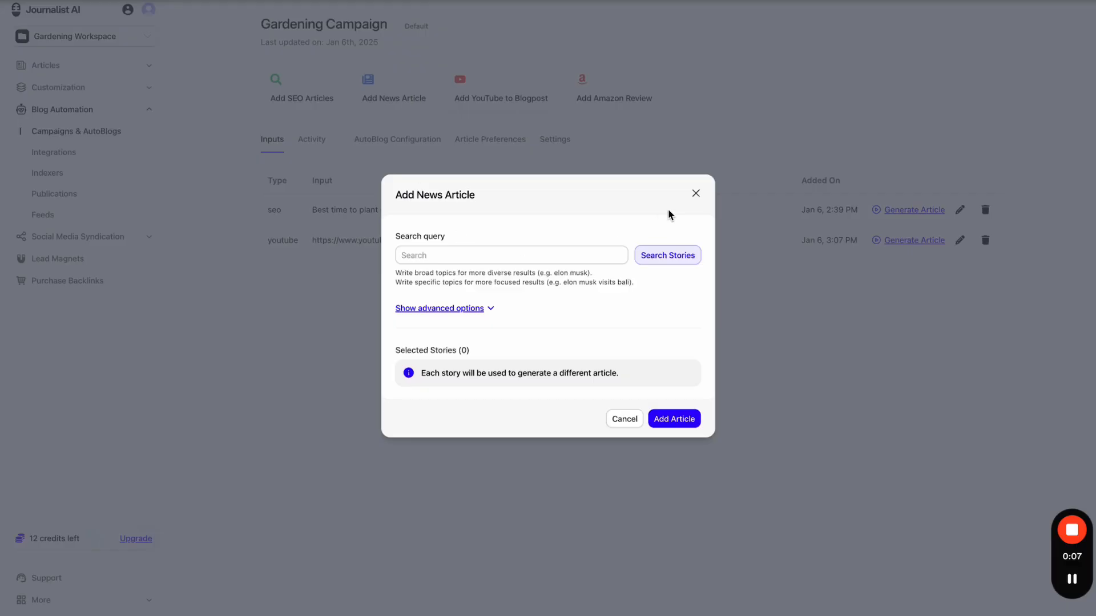
pyautogui.click(696, 193)
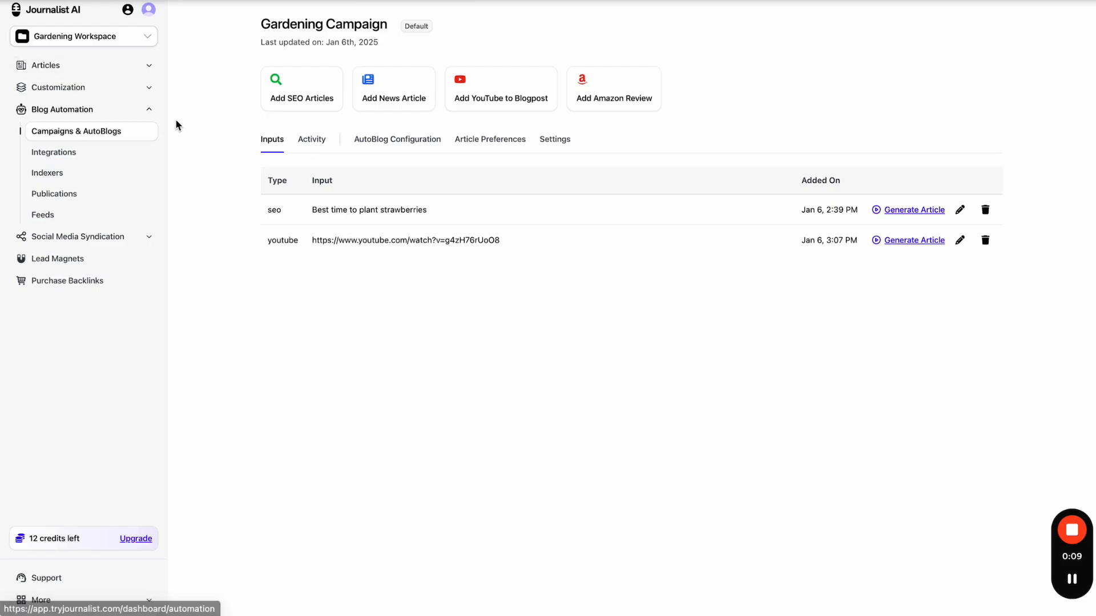
pyautogui.click(523, 174)
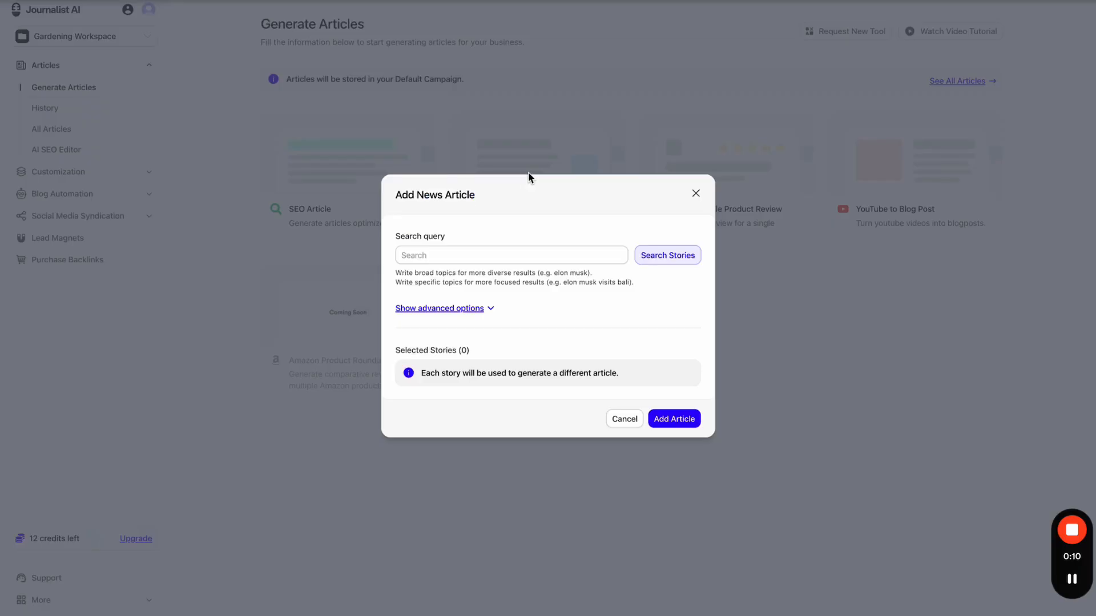
pyautogui.click(697, 195)
pyautogui.click(102, 194)
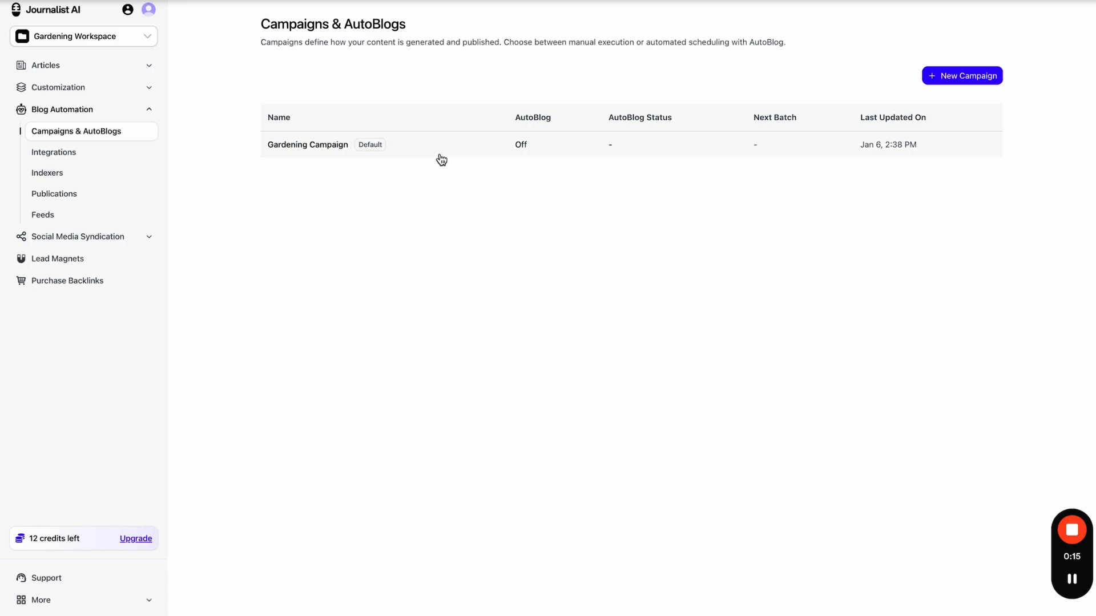
pyautogui.click(440, 155)
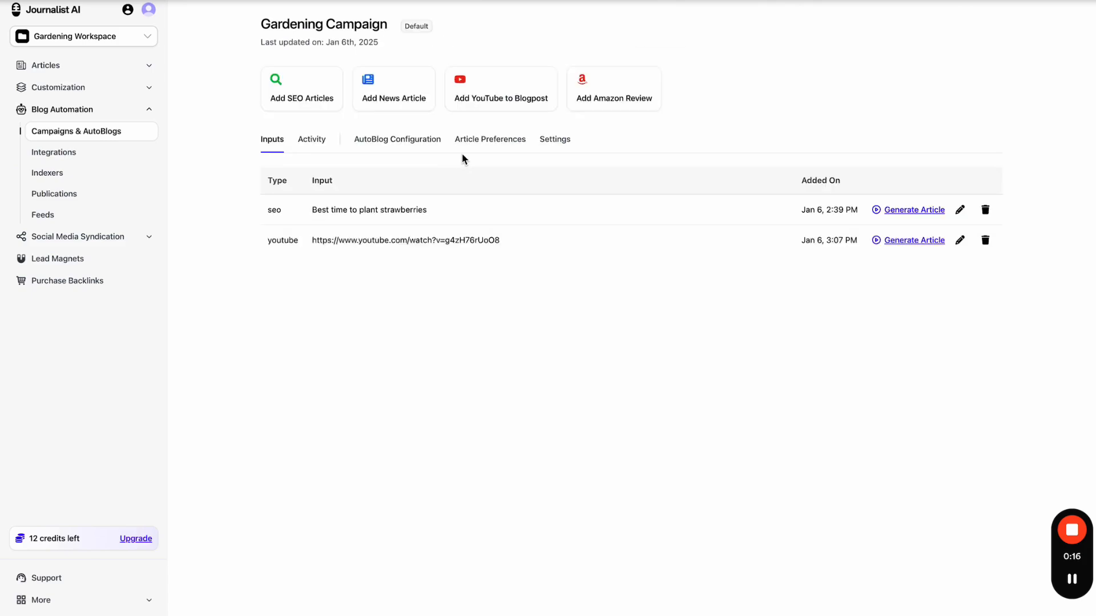
pyautogui.click(390, 100)
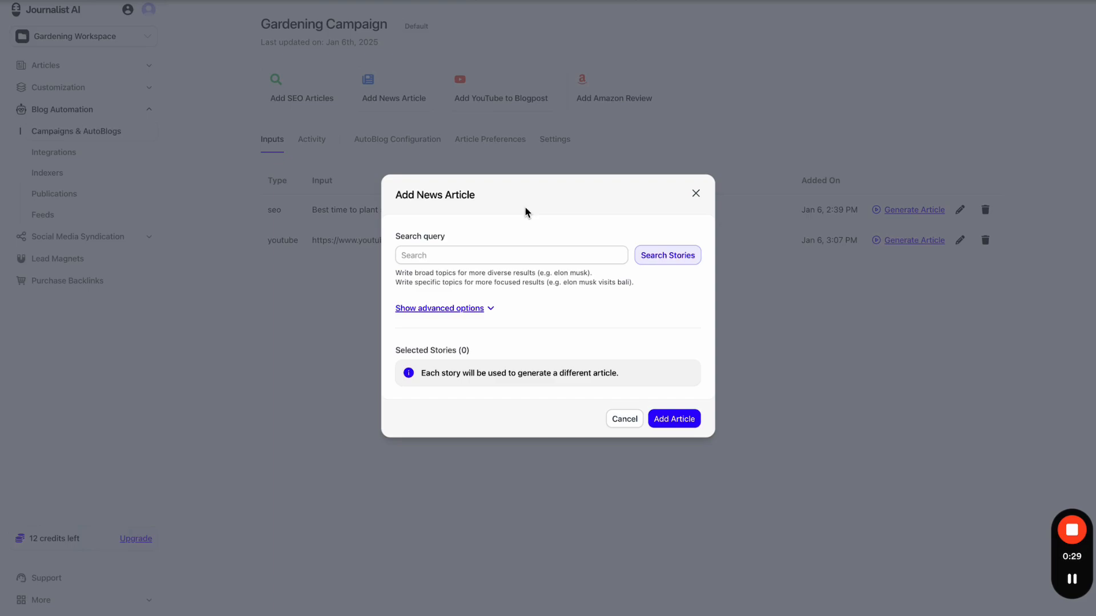
# - Search news stories with the query 'do' and read the broad and specific topic search tips
pyautogui.click(454, 249)
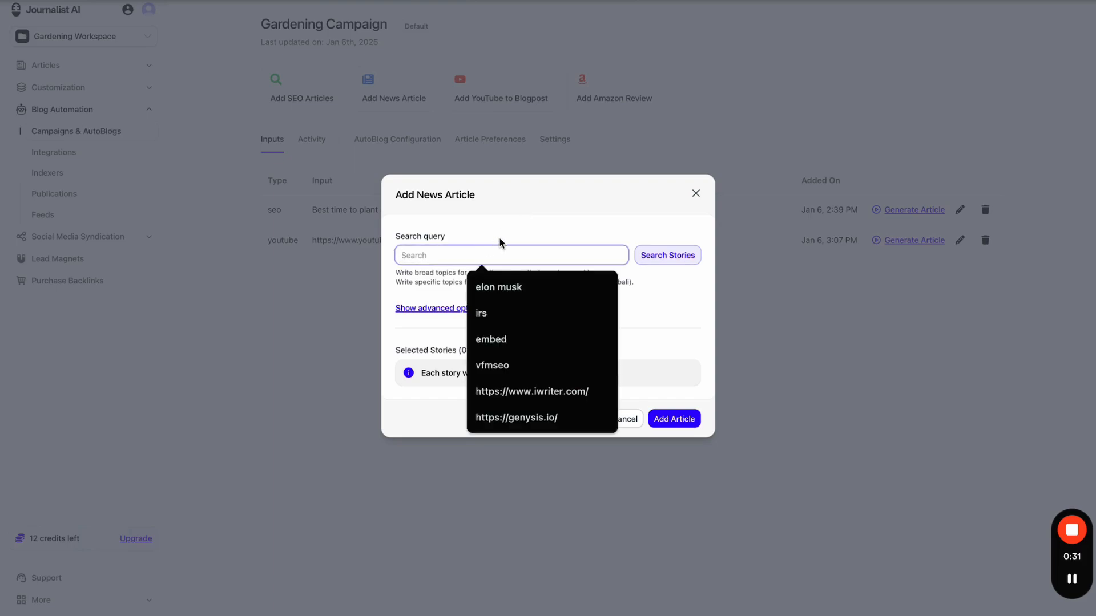
pyautogui.write('donald trump')
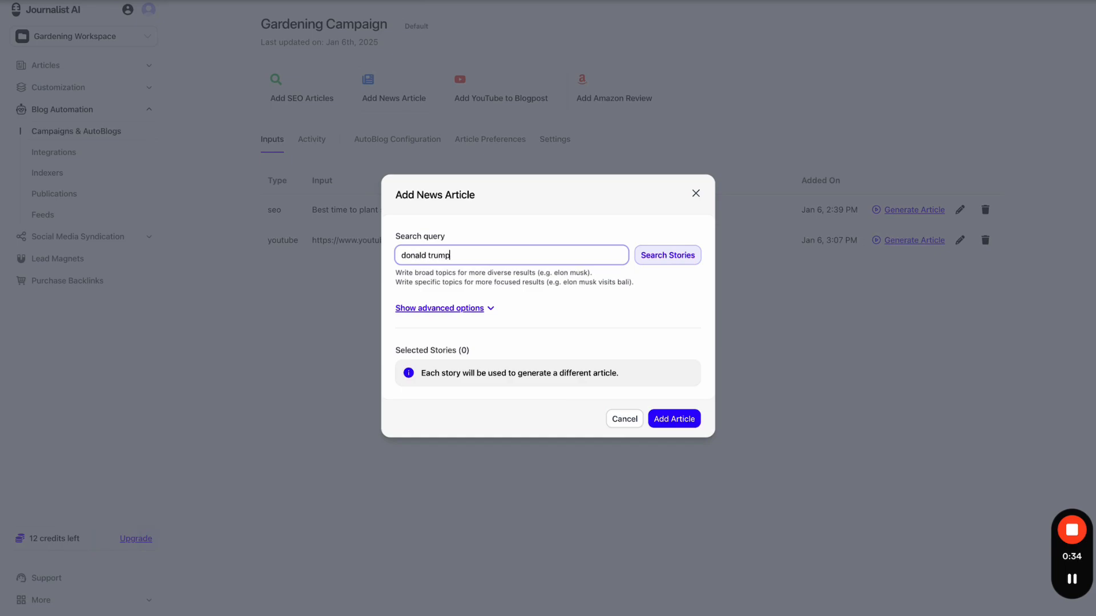
pyautogui.click(619, 212)
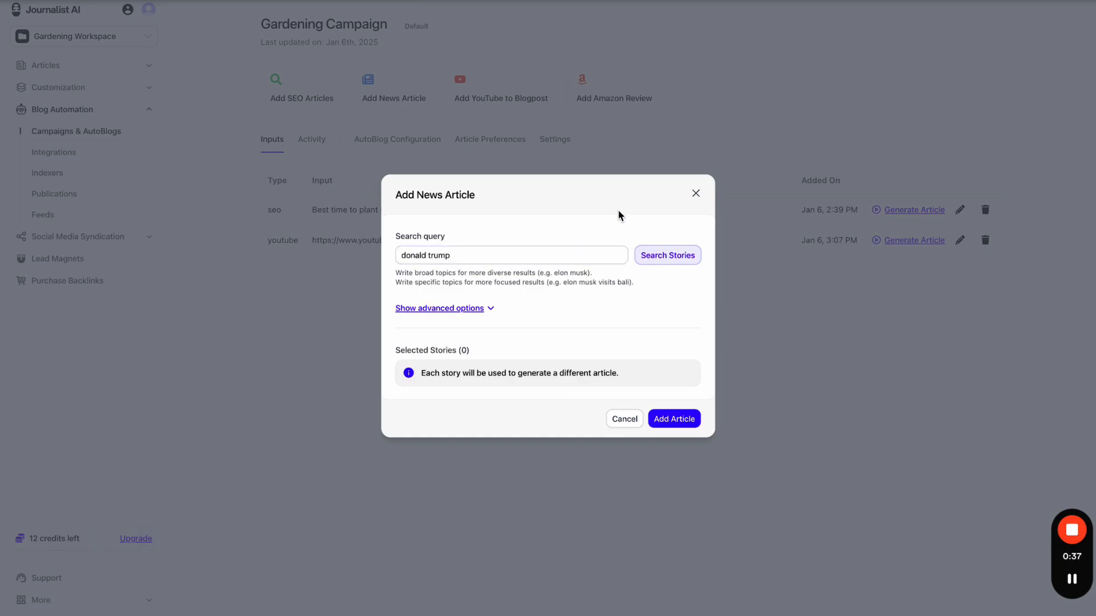
pyautogui.click(651, 257)
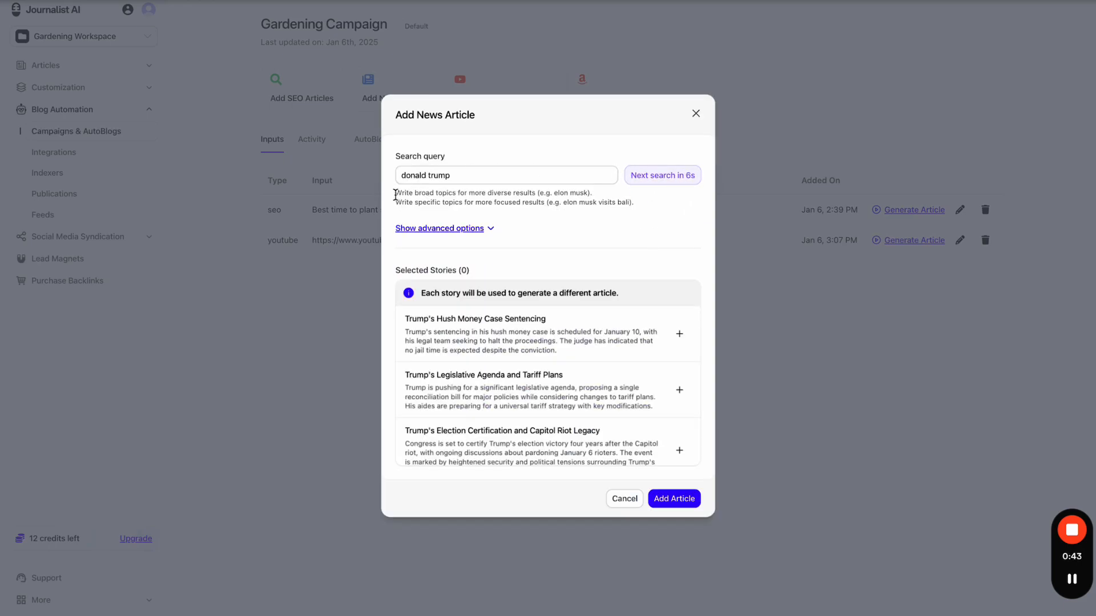
pyautogui.moveTo(400, 198)
pyautogui.mouseDown()
pyautogui.moveTo(652, 196)
pyautogui.moveTo(398, 206)
pyautogui.mouseUp()
pyautogui.click(648, 201)
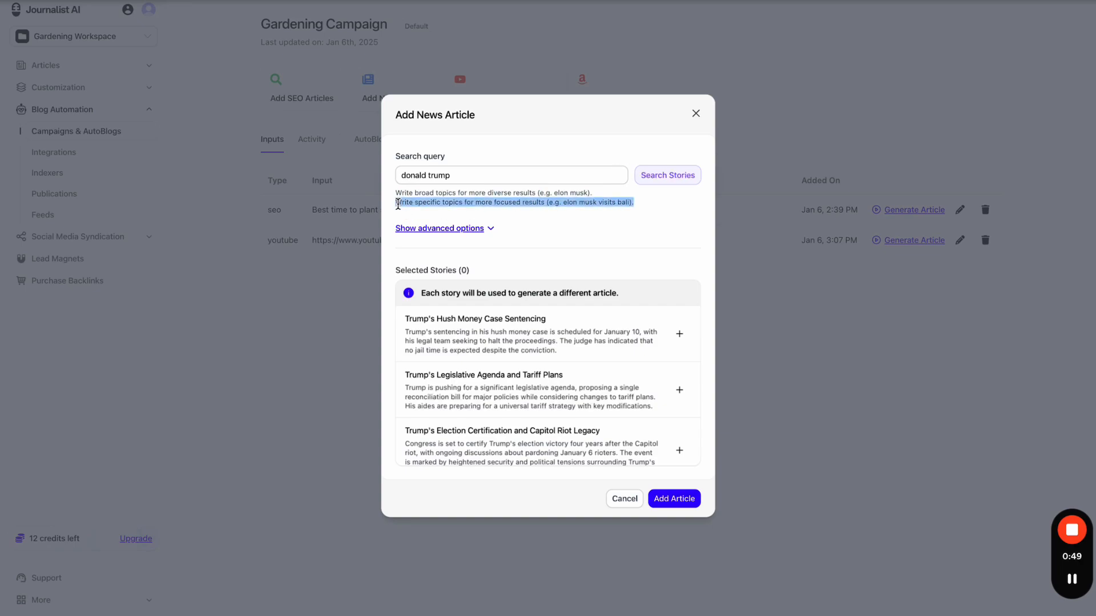
pyautogui.click(398, 204)
pyautogui.moveTo(553, 203); pyautogui.dragTo(645, 203)
pyautogui.click(644, 236)
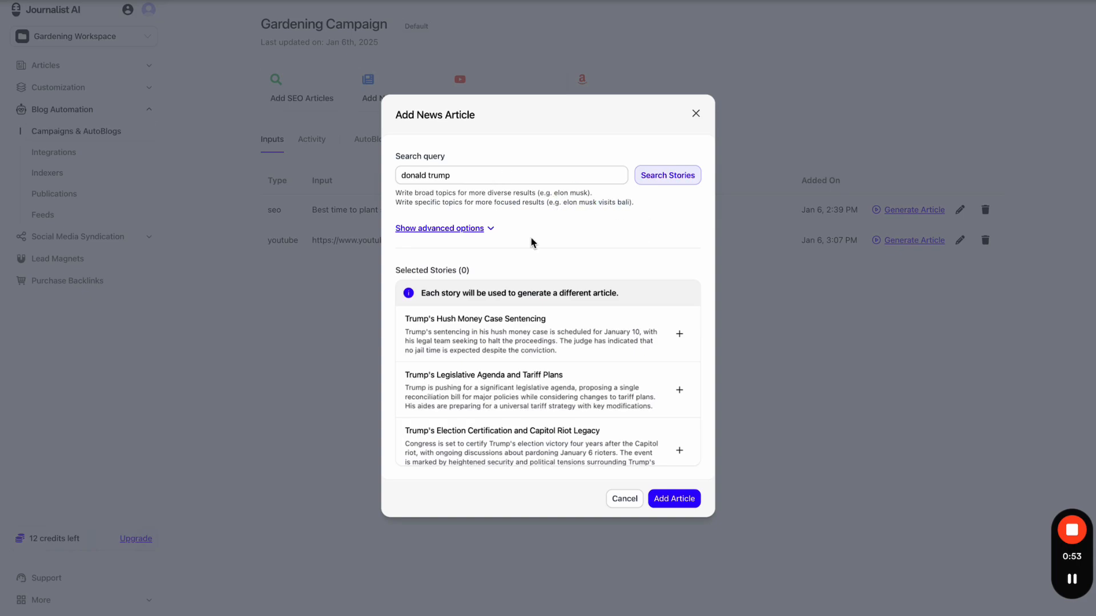
pyautogui.scroll(-3, 532, 366)
pyautogui.scroll(3, 533, 367)
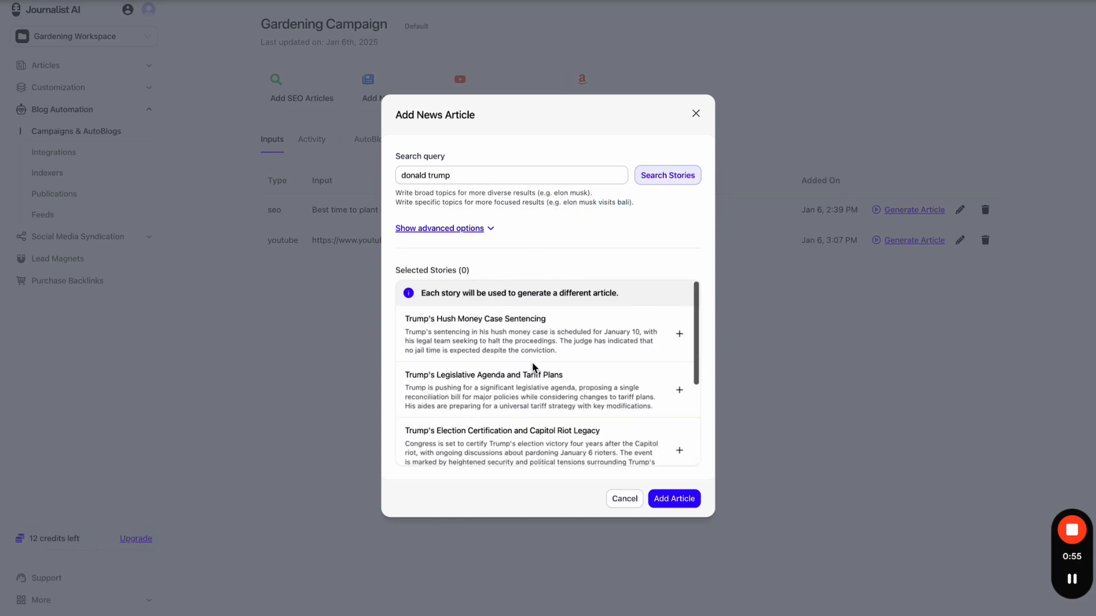
# - Select the hush money sentencing story, change the query to 'don', and select the election certification story
pyautogui.click(678, 334)
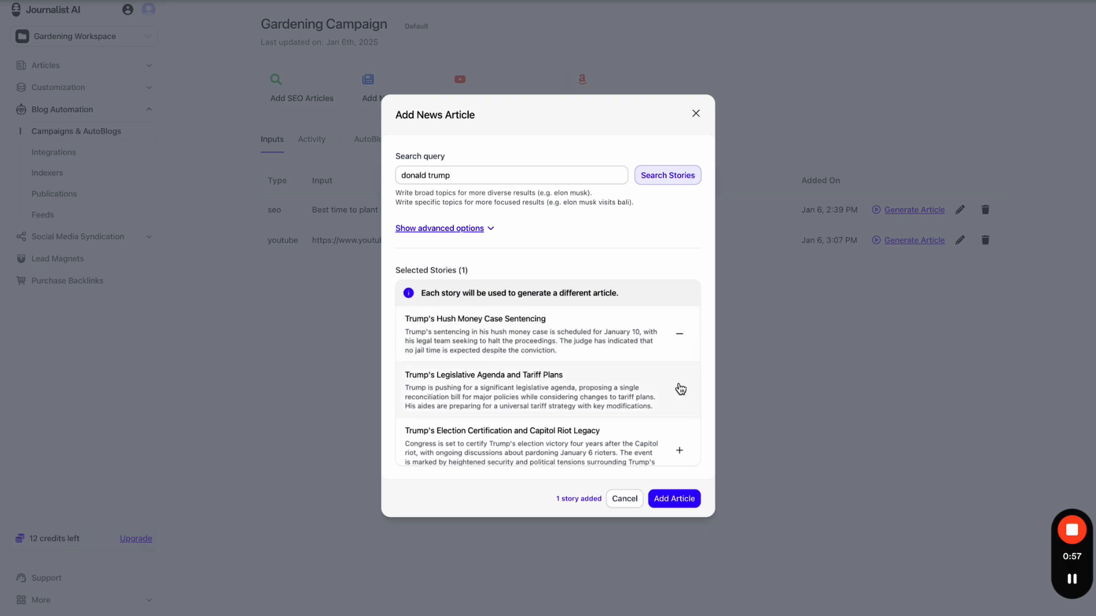
pyautogui.hotkey('ctrl', '+')
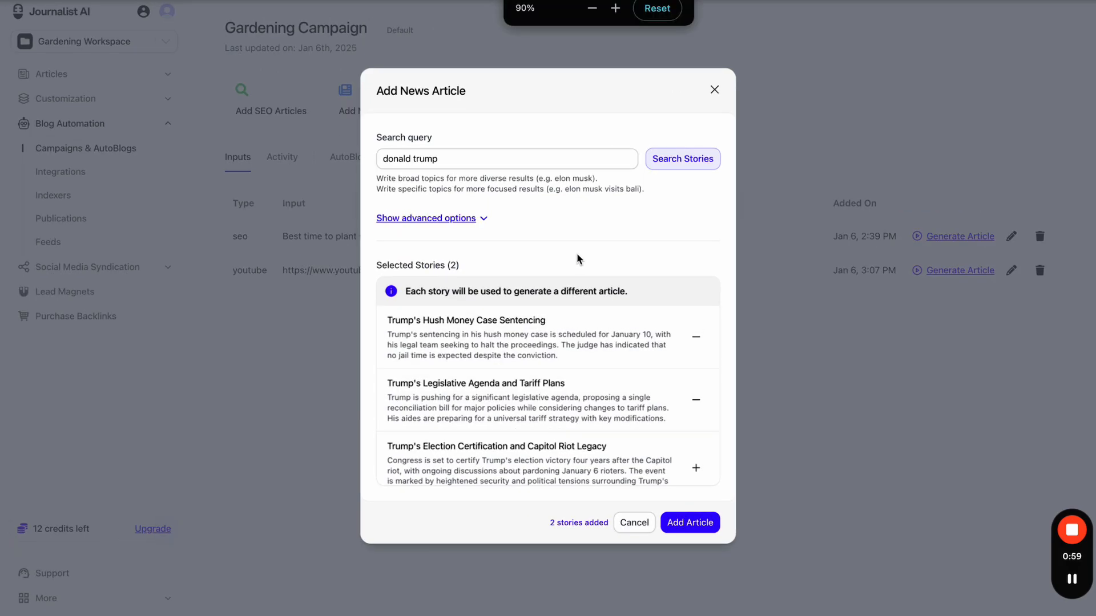
pyautogui.click(505, 165)
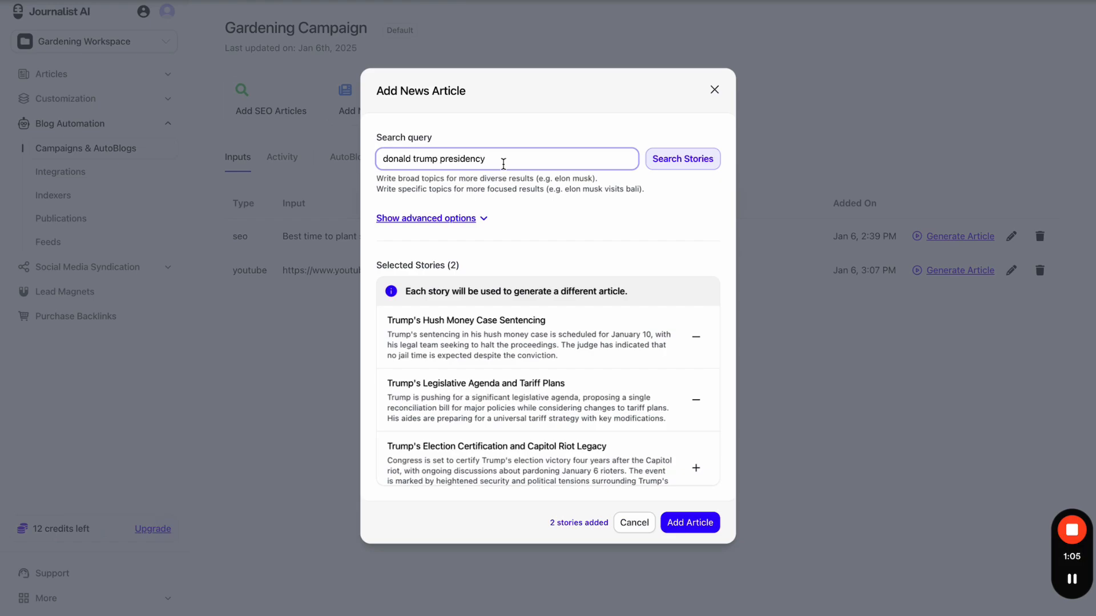
pyautogui.hotkey('ctrl', 'a')
pyautogui.write('elon')
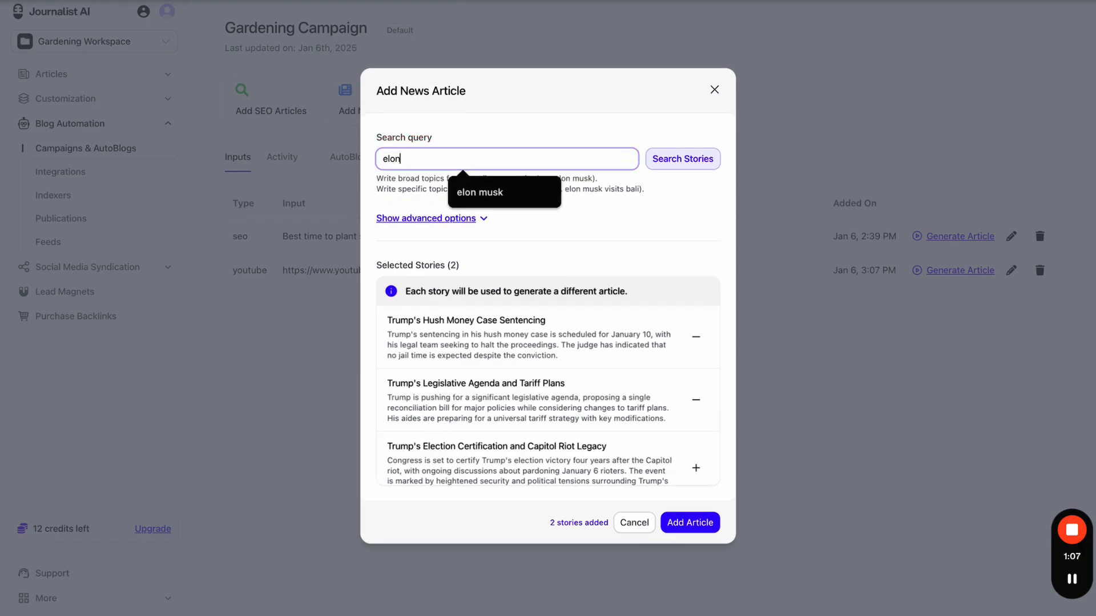
pyautogui.write(' musk te')
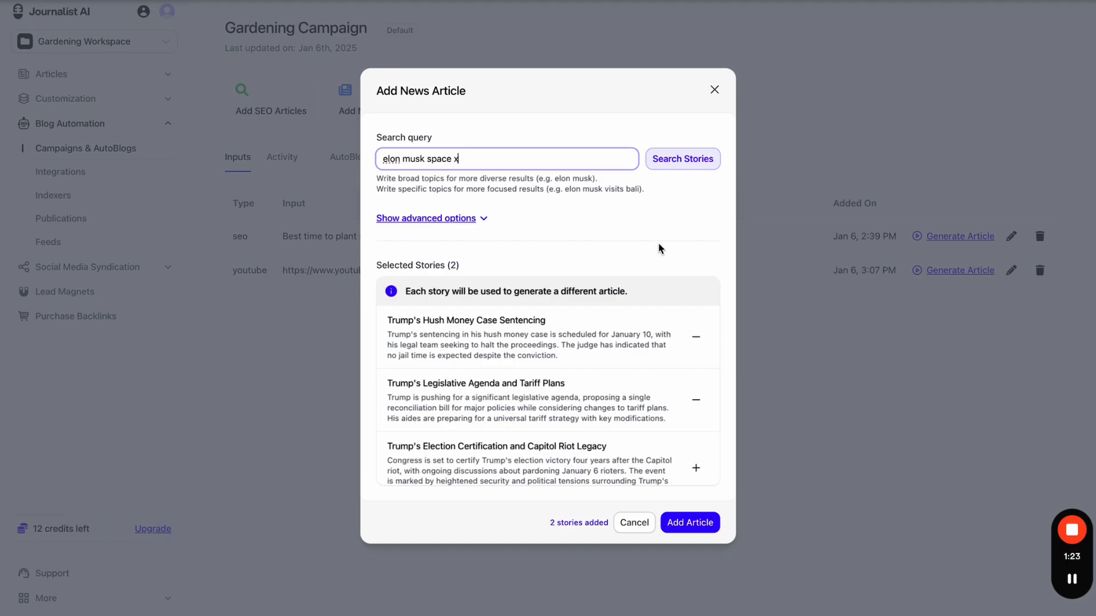
pyautogui.hotkey('ctrl', 'a')
pyautogui.write('don')
pyautogui.scroll(-3, 693, 320)
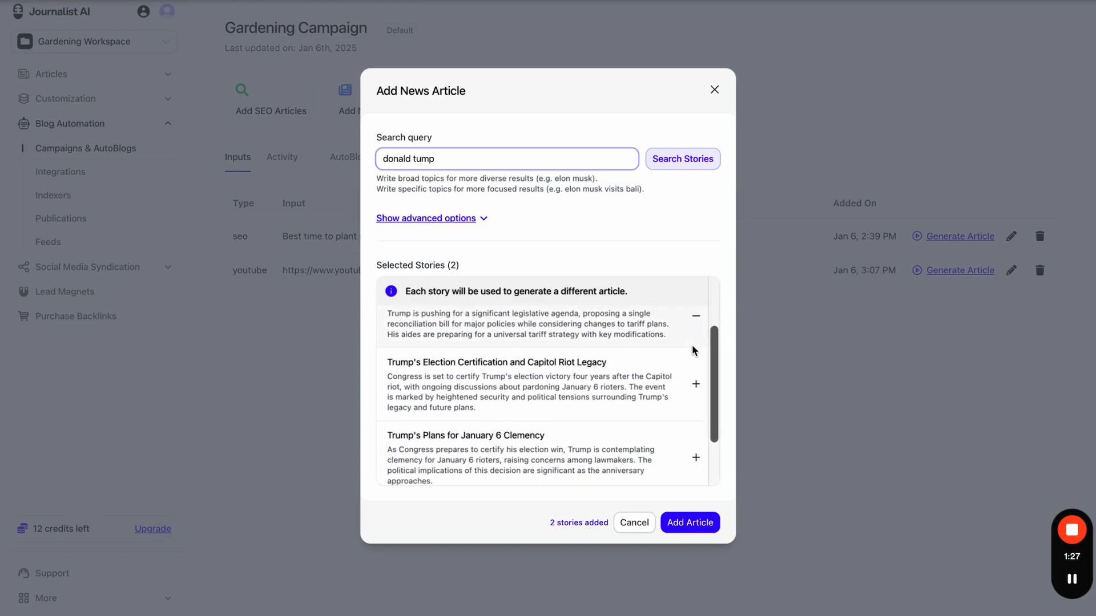
pyautogui.click(694, 382)
pyautogui.scroll(2, 693, 381)
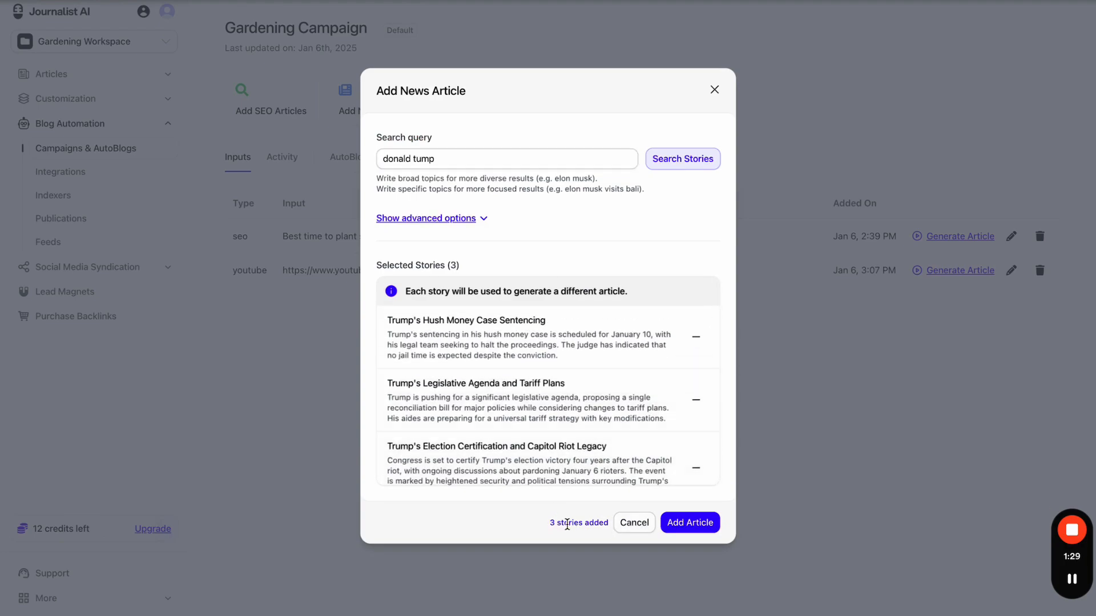
pyautogui.scroll(-2, 634, 414)
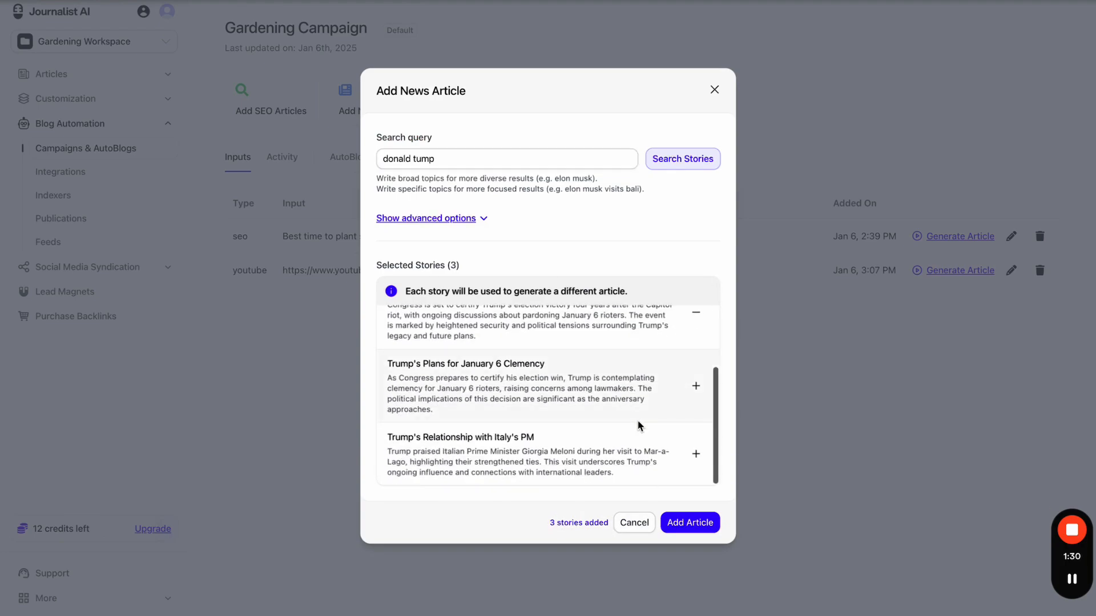
# - Add the three selected news stories to the campaign and review the new news input rows
pyautogui.click(695, 528)
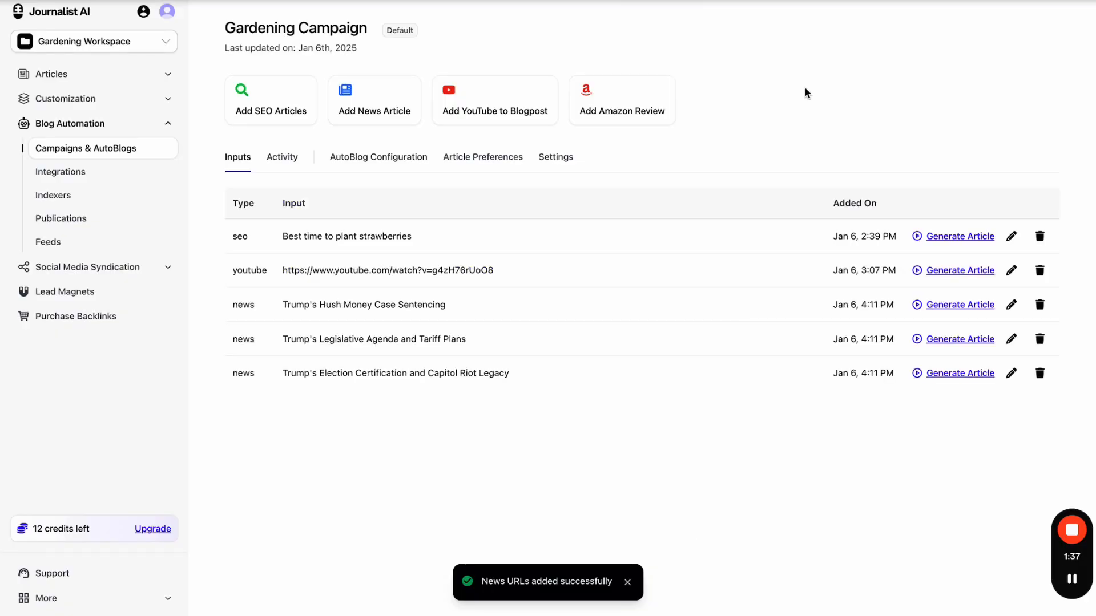
pyautogui.moveTo(229, 211); pyautogui.dragTo(261, 212)
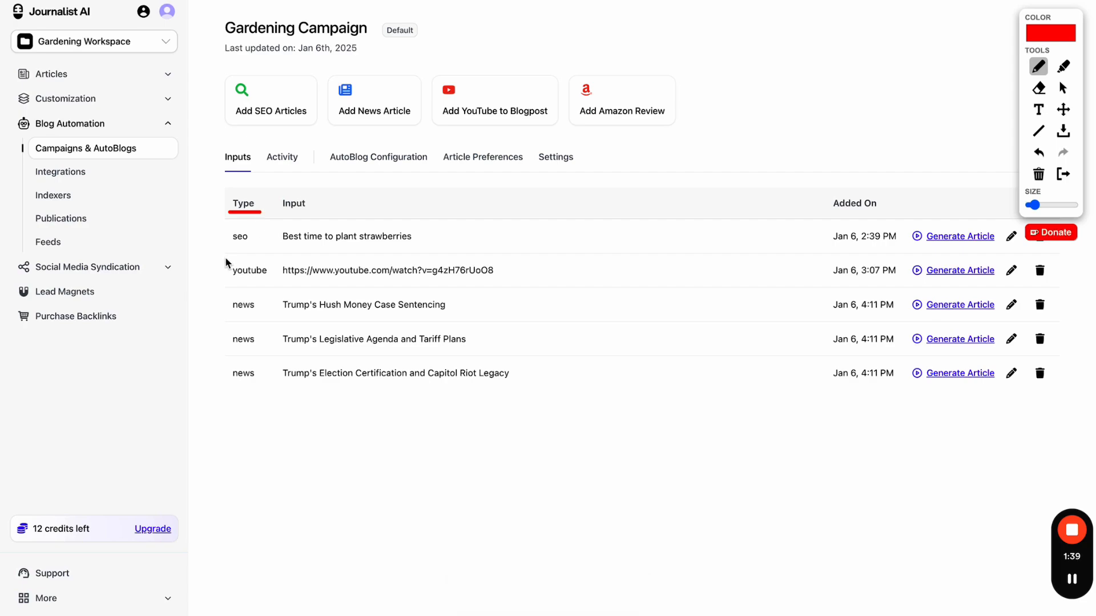
pyautogui.moveTo(225, 290); pyautogui.dragTo(232, 391)
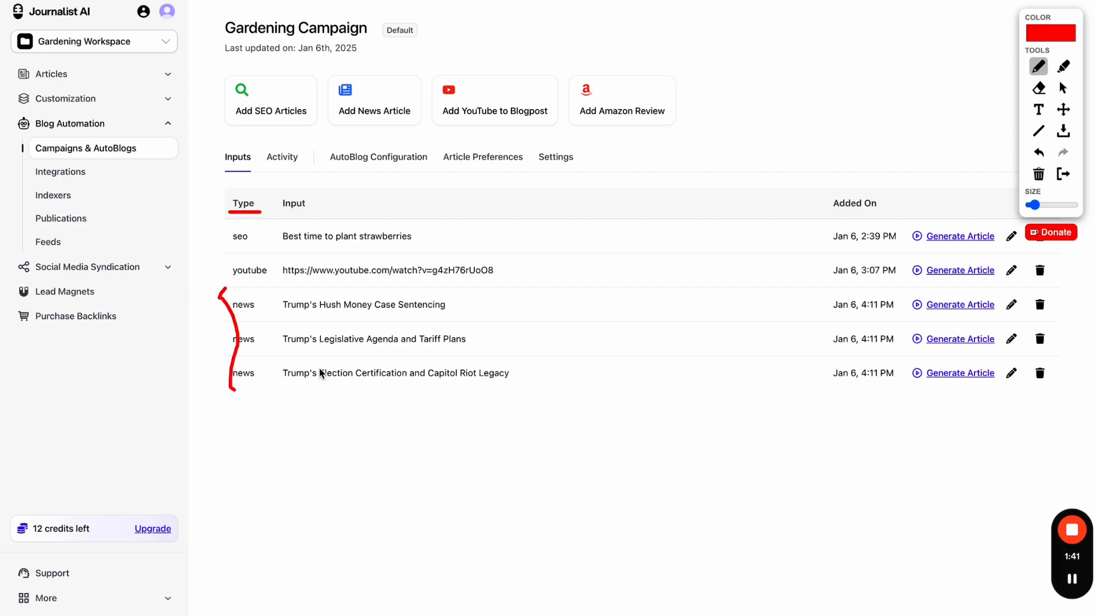
pyautogui.click(1062, 174)
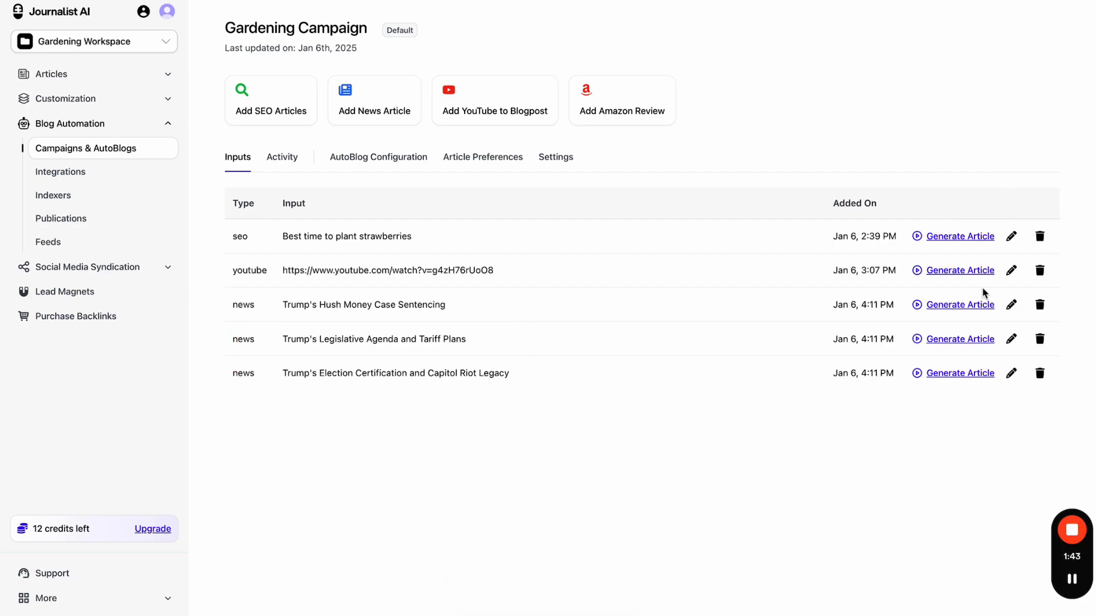
# - Open the News Article Preferences and keep English (American) as the article language
pyautogui.click(508, 163)
pyautogui.click(285, 334)
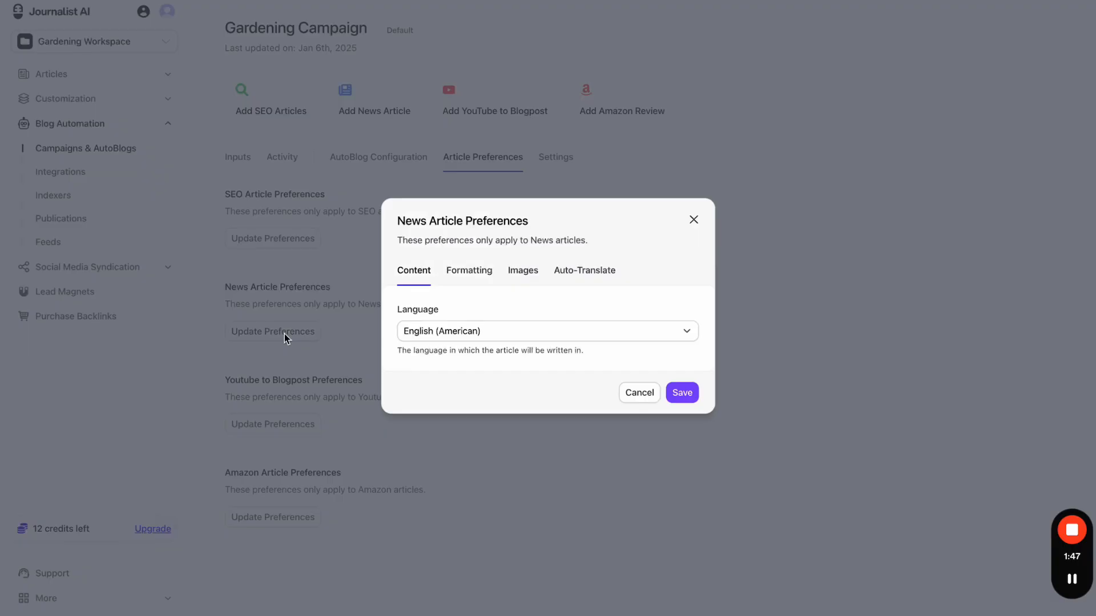
pyautogui.click(471, 337)
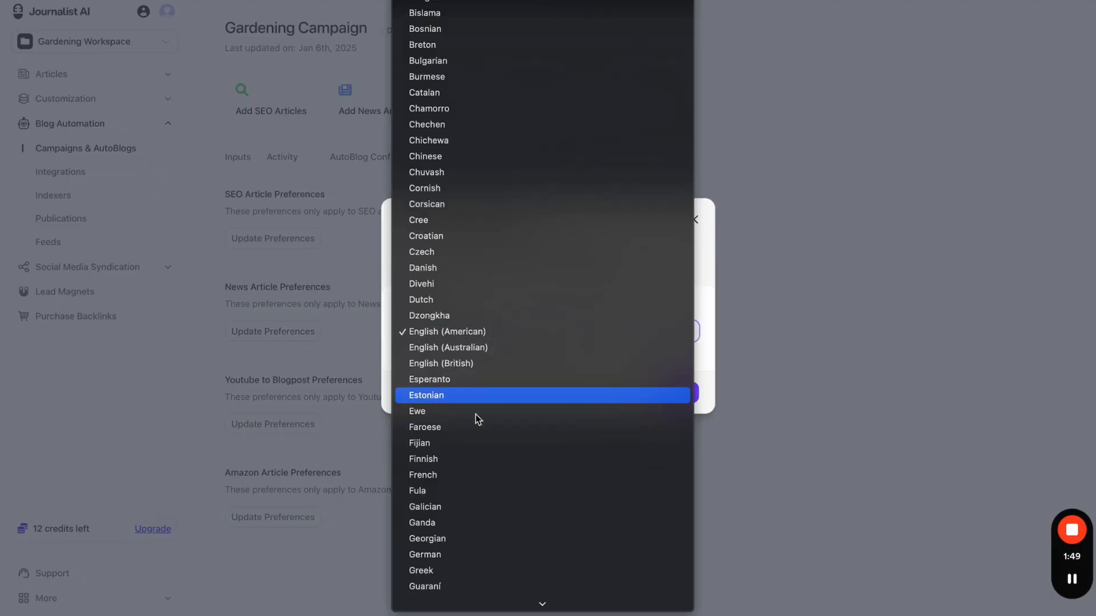
pyautogui.click(451, 331)
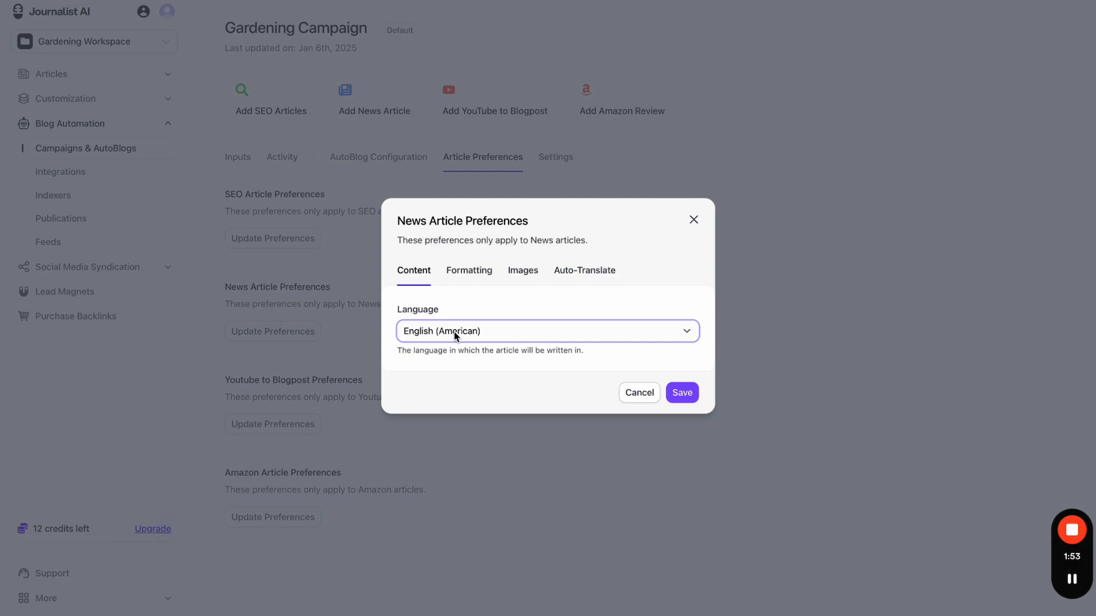
pyautogui.click(457, 336)
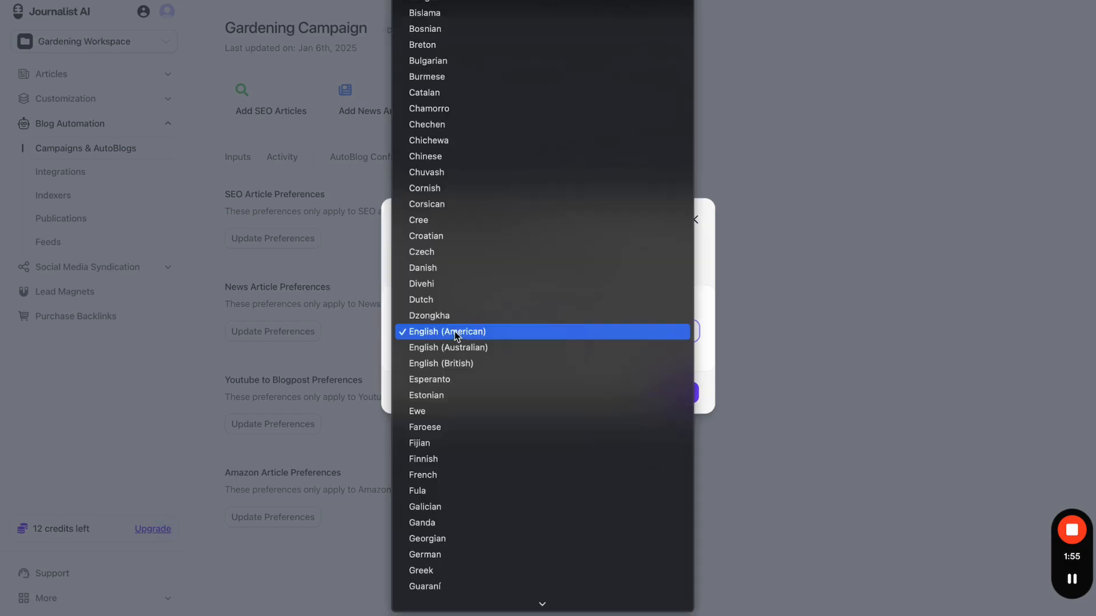
pyautogui.click(393, 333)
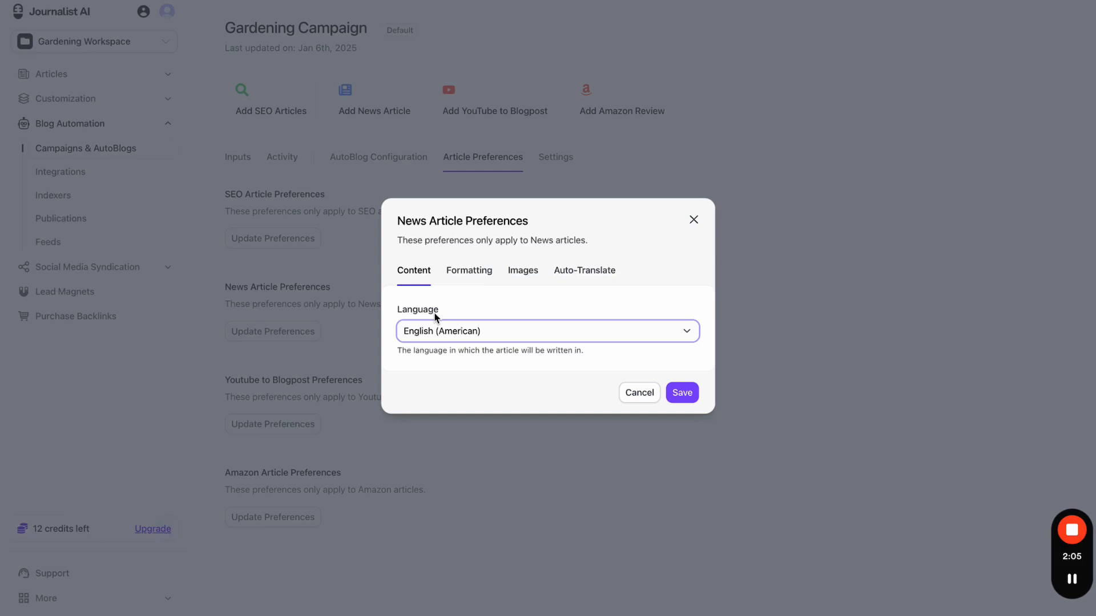
# - Review formatting and image preferences, keeping Title Case headings and the default 1024x512 image size
pyautogui.click(476, 280)
pyautogui.click(467, 327)
pyautogui.click(466, 328)
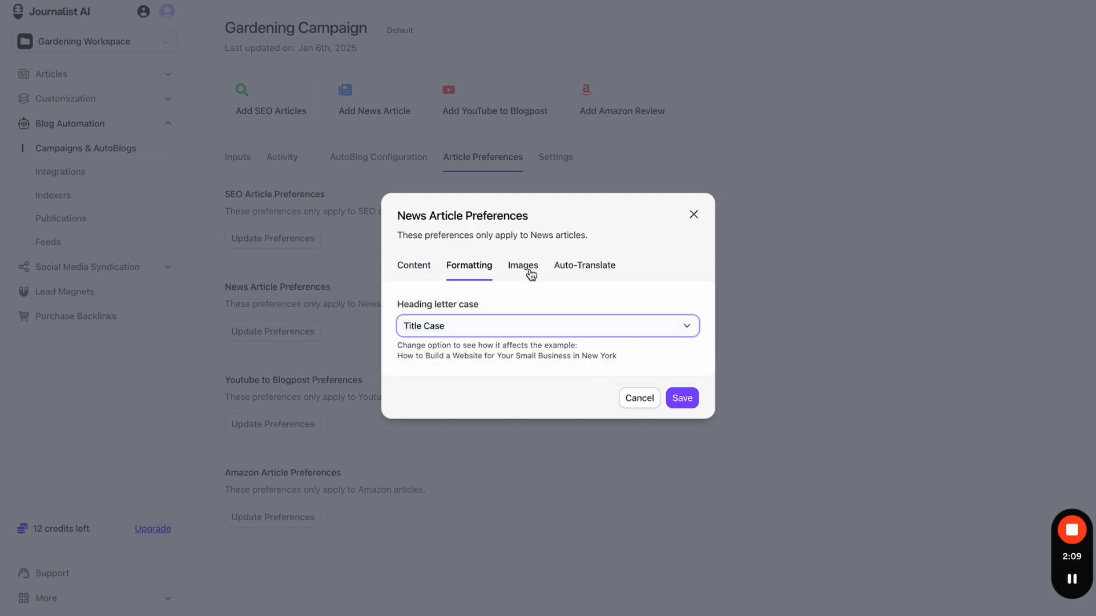
pyautogui.click(529, 272)
pyautogui.click(588, 357)
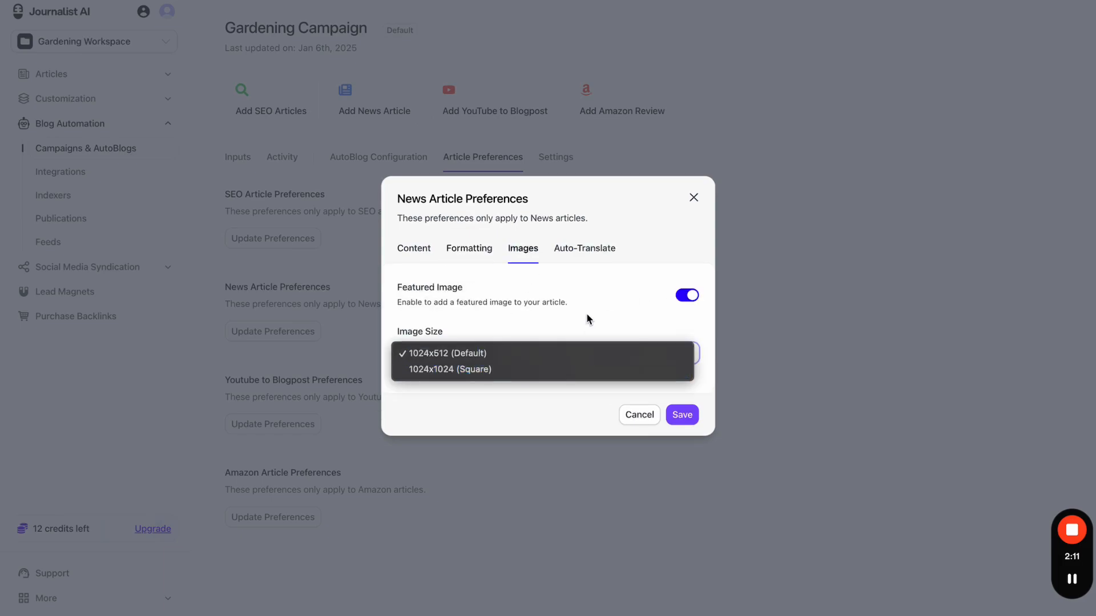
pyautogui.click(587, 318)
pyautogui.click(587, 246)
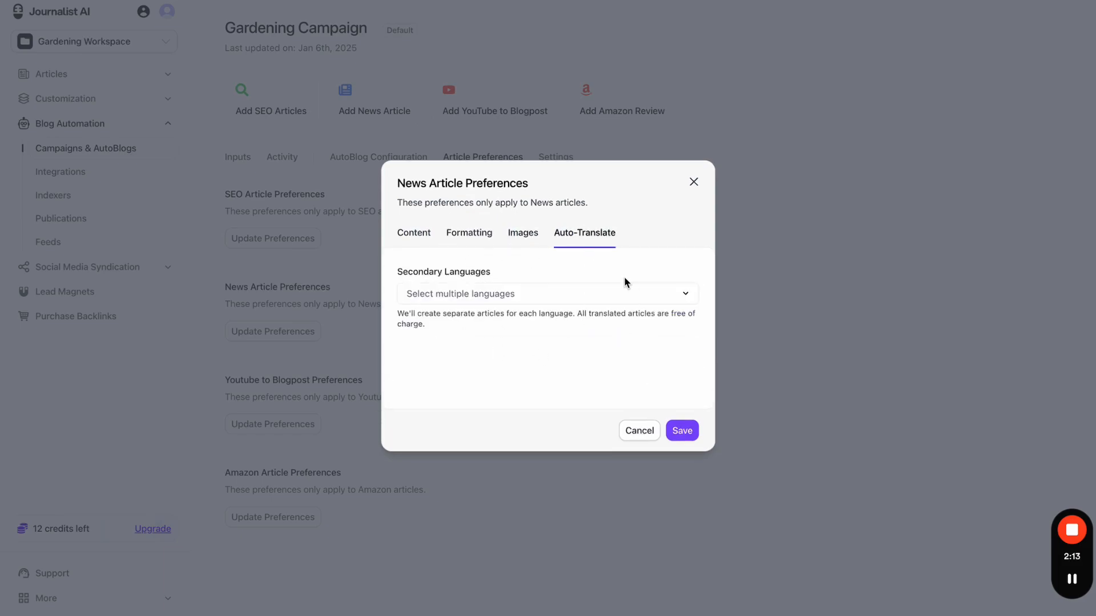
# - Recheck the language, formatting and image settings, then close the dialog unchanged
pyautogui.click(410, 244)
pyautogui.click(486, 266)
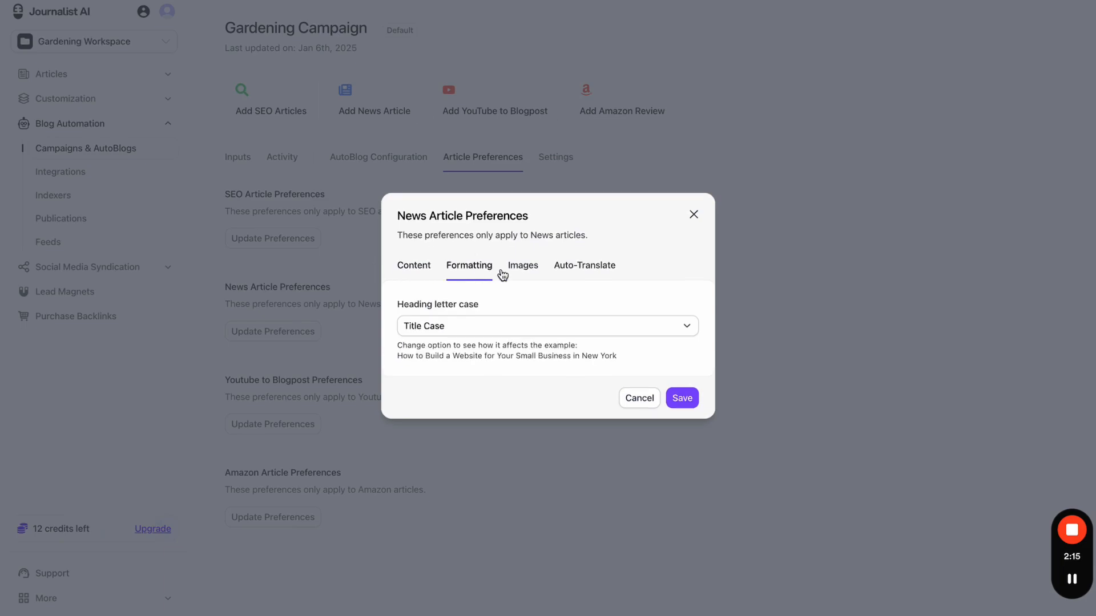
pyautogui.click(510, 273)
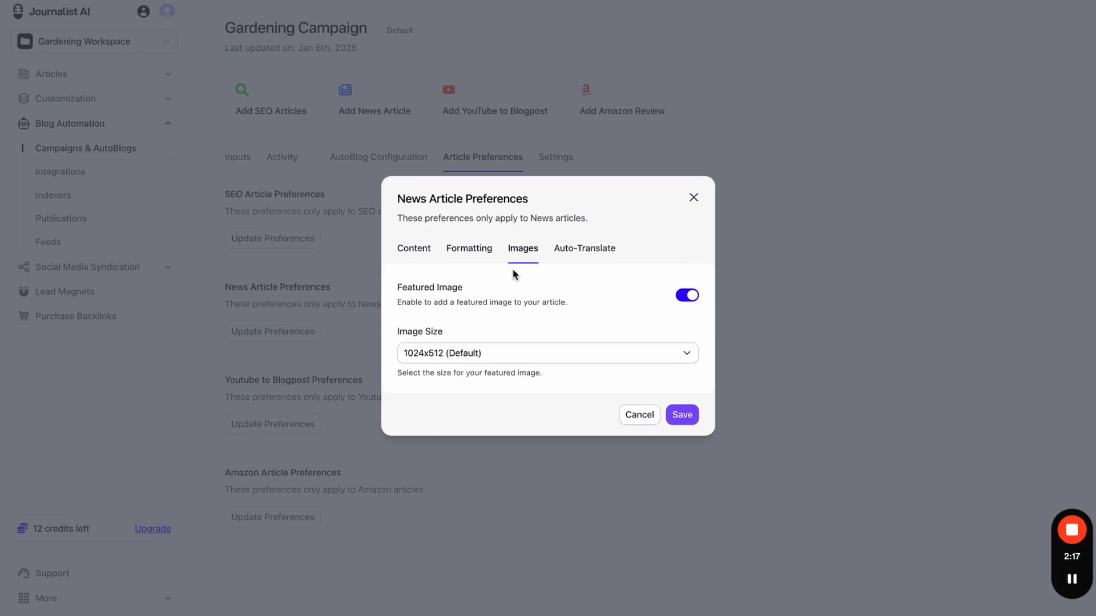
pyautogui.click(416, 259)
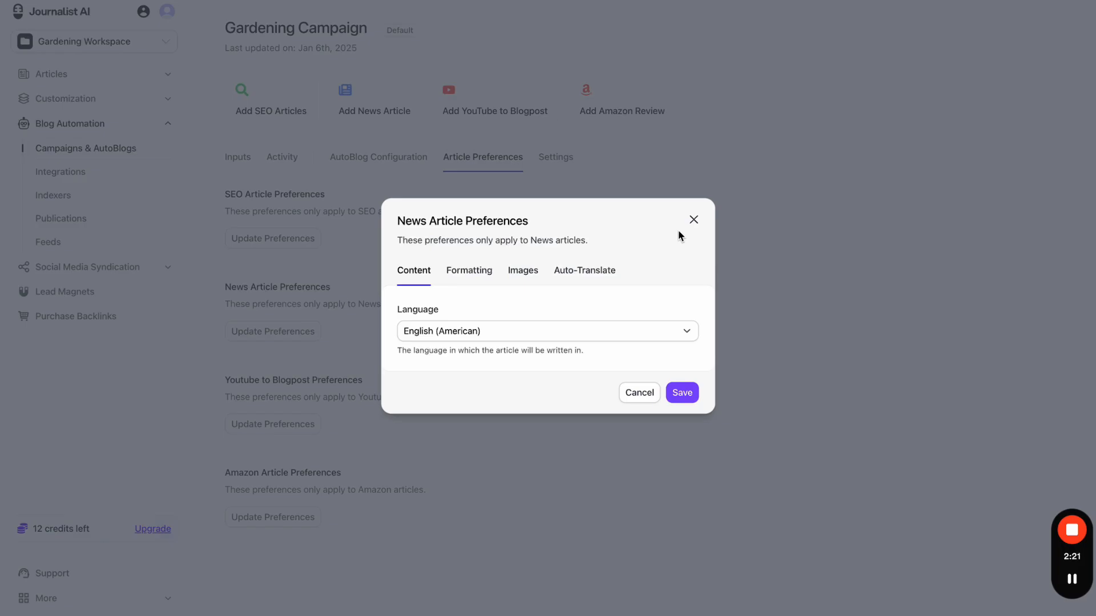
pyautogui.click(693, 221)
# - Generate an article from the Trump's Hush Money Case Sentencing input and draw red loops atop the batch page
pyautogui.click(237, 158)
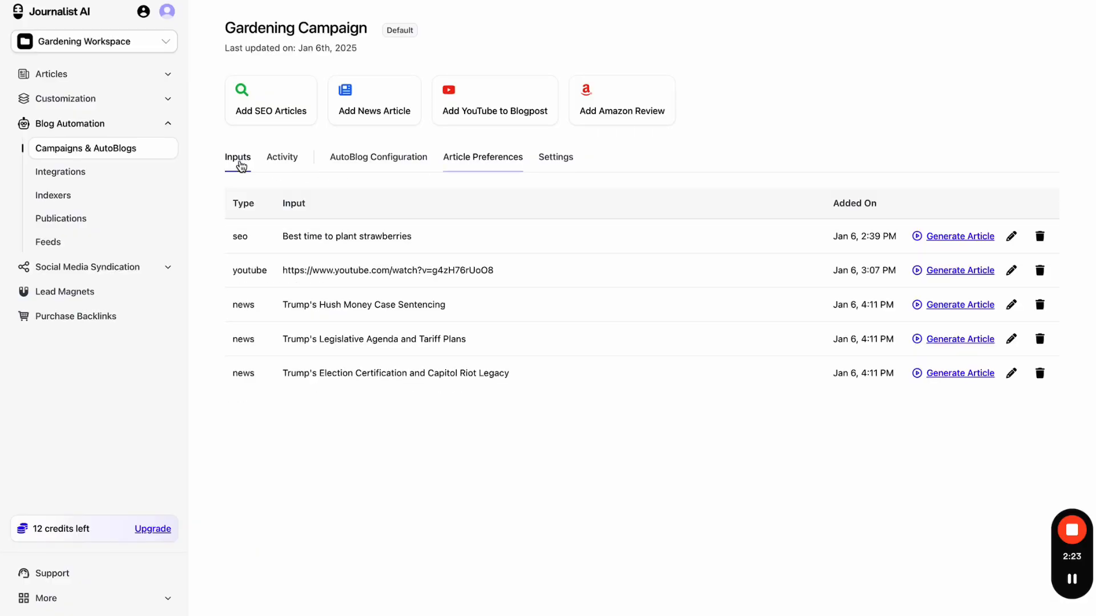
pyautogui.click(943, 306)
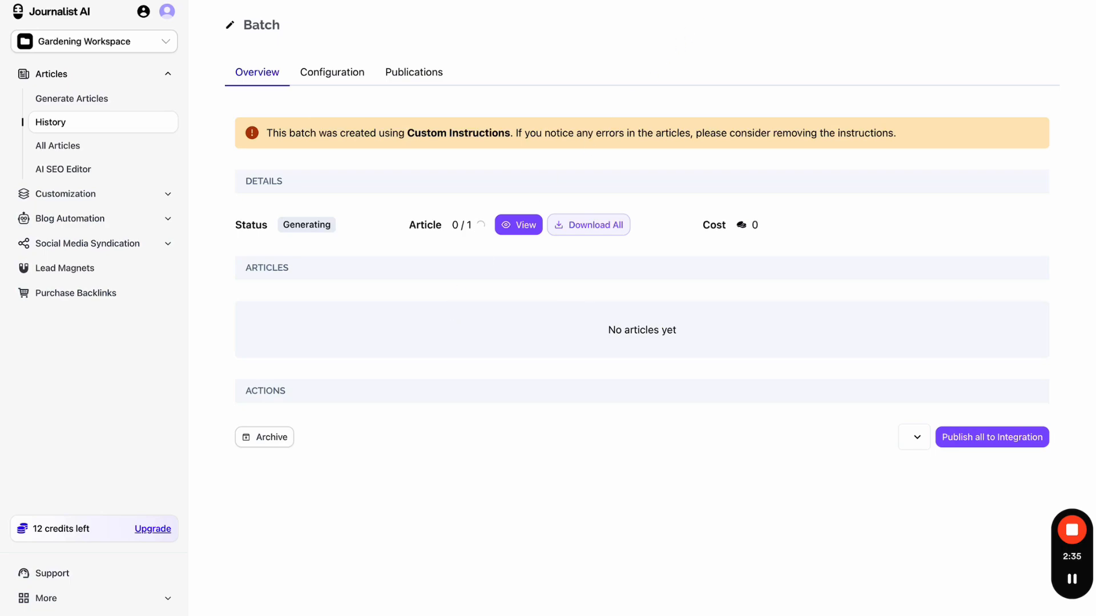
pyautogui.click(725, 1)
pyautogui.moveTo(525, 36)
pyautogui.mouseDown()
pyautogui.moveTo(516, 73)
pyautogui.moveTo(547, 36)
pyautogui.moveTo(524, 41)
pyautogui.mouseUp()
pyautogui.moveTo(628, 41)
pyautogui.mouseDown()
pyautogui.moveTo(639, 51)
pyautogui.moveTo(708, 47)
pyautogui.mouseUp()
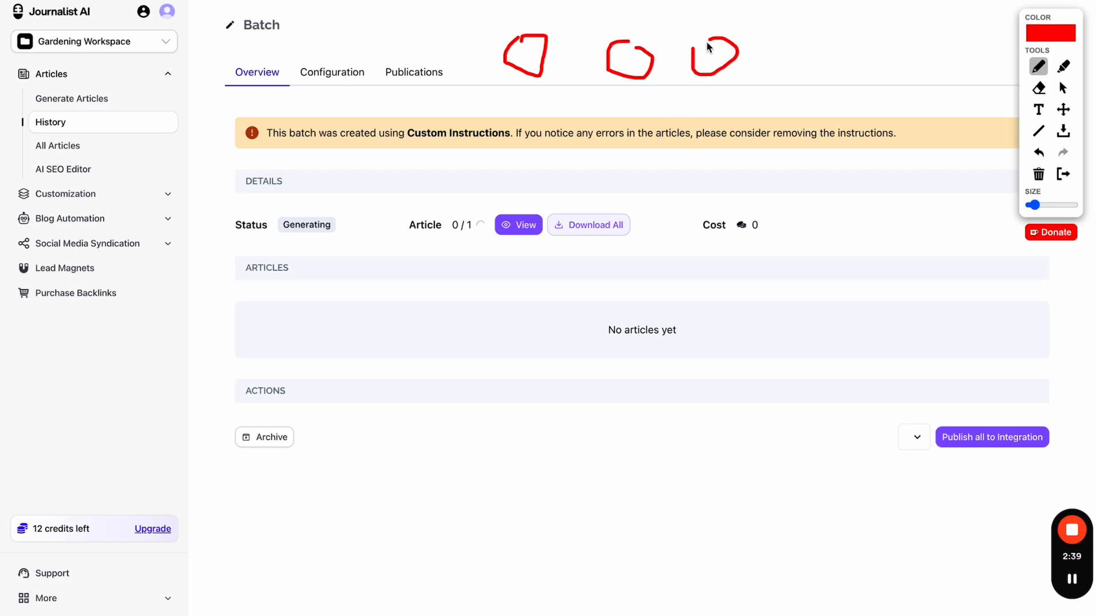
pyautogui.moveTo(777, 43); pyautogui.dragTo(856, 38)
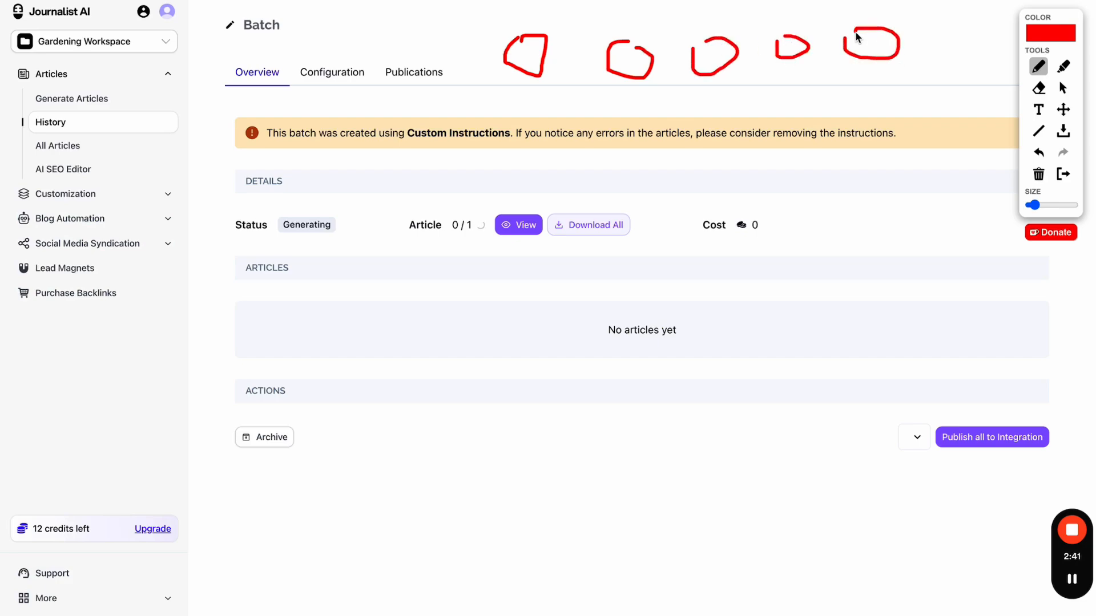
# - Circle the loops and draw red lines pointing down to the empty articles area
pyautogui.moveTo(511, 18)
pyautogui.mouseDown()
pyautogui.moveTo(834, 130)
pyautogui.moveTo(604, 8)
pyautogui.mouseUp()
pyautogui.moveTo(537, 107); pyautogui.dragTo(647, 281)
pyautogui.moveTo(814, 135); pyautogui.dragTo(721, 288)
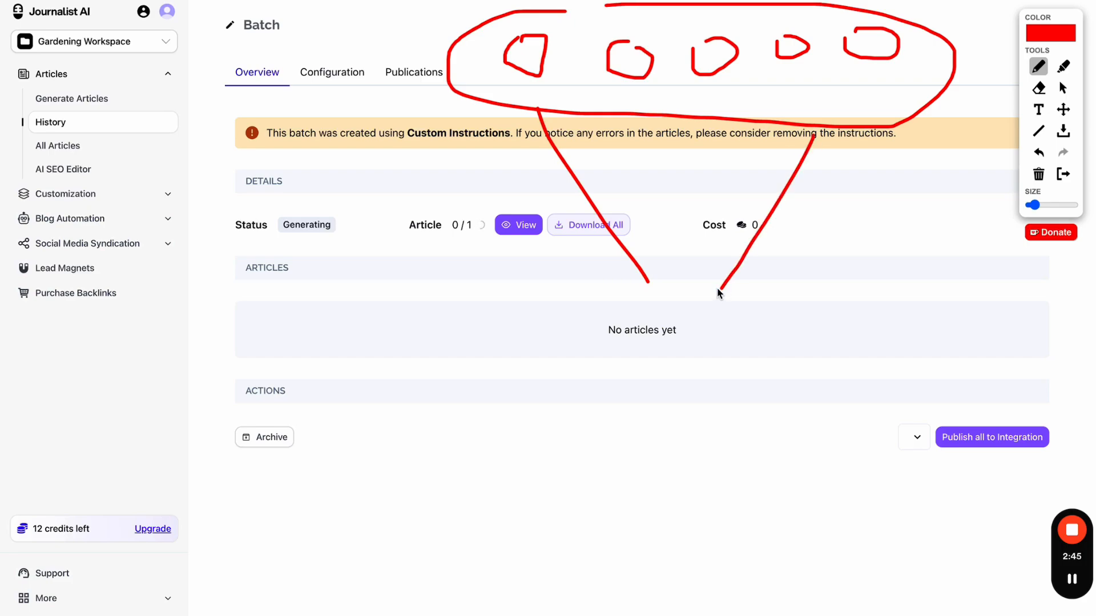
pyautogui.moveTo(694, 145); pyautogui.dragTo(693, 244)
pyautogui.moveTo(630, 309)
pyautogui.mouseDown()
pyautogui.moveTo(784, 545)
pyautogui.moveTo(589, 384)
pyautogui.moveTo(643, 314)
pyautogui.mouseUp()
# - Add red dots and a curve around the articles area, then clear all annotations
pyautogui.click(864, 84)
pyautogui.click(748, 85)
pyautogui.click(695, 85)
pyautogui.click(595, 84)
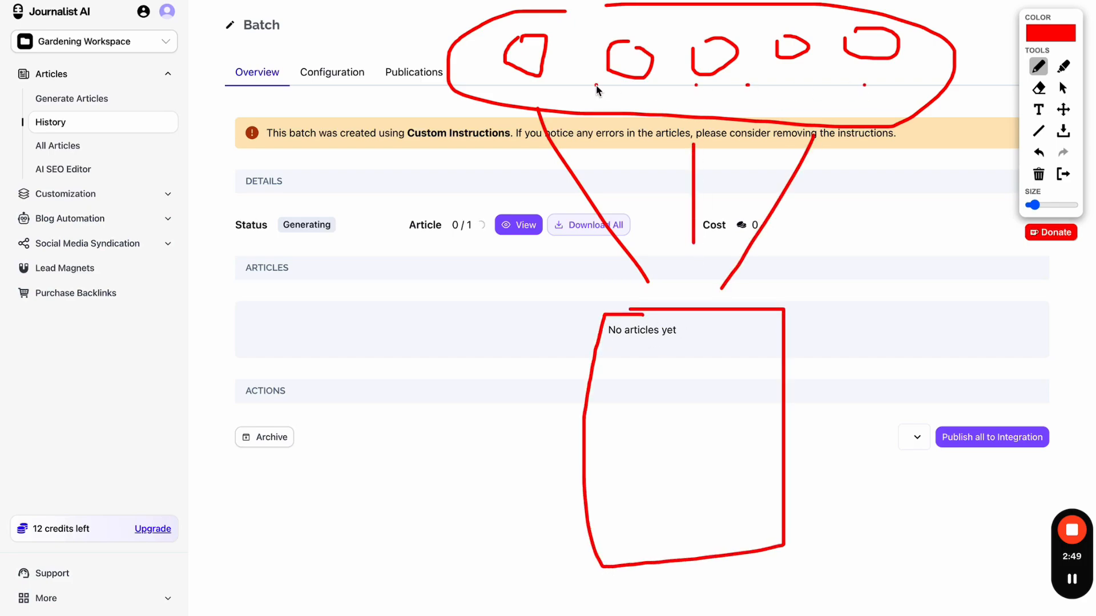
pyautogui.click(471, 85)
pyautogui.moveTo(685, 295)
pyautogui.mouseDown()
pyautogui.moveTo(695, 615)
pyautogui.moveTo(699, 279)
pyautogui.moveTo(644, 279)
pyautogui.mouseUp()
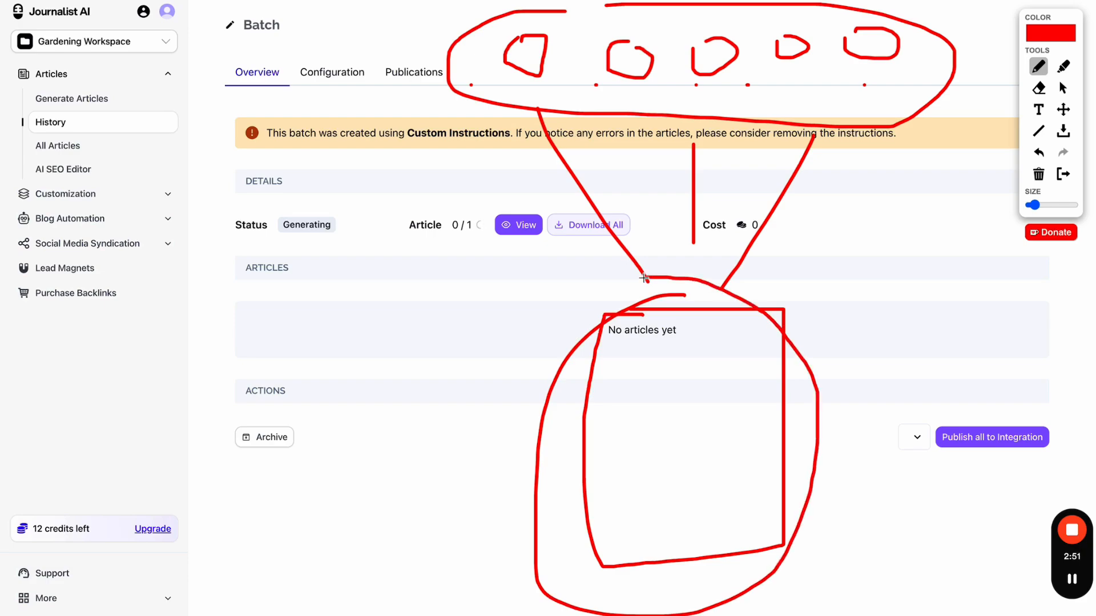
pyautogui.click(1062, 173)
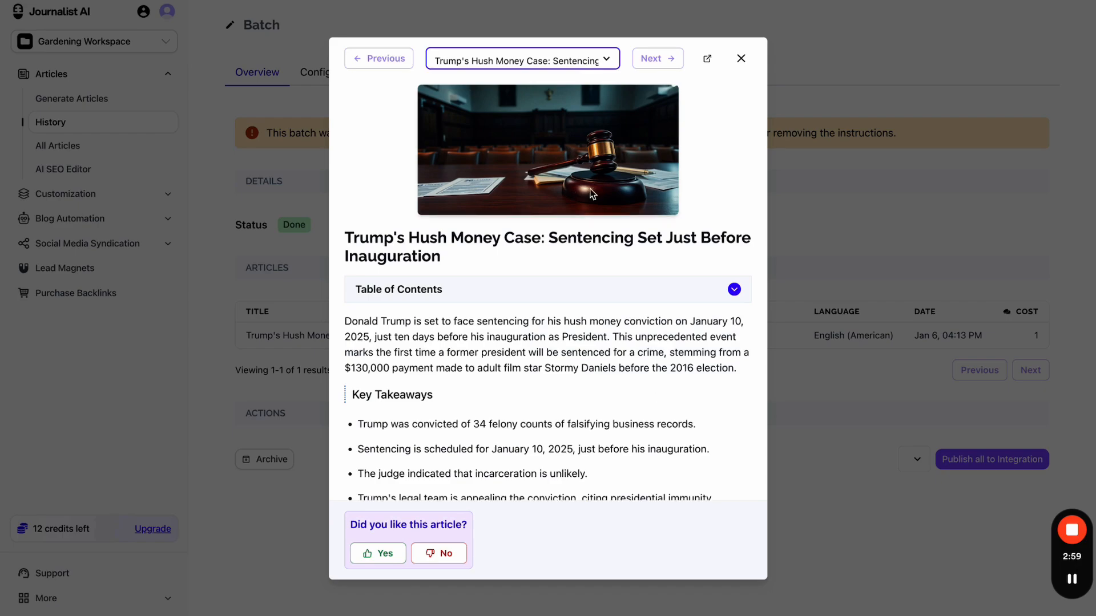
# - Scroll through the Trump's Hush Money Case article preview and its sources section
pyautogui.scroll(-10, 555, 288)
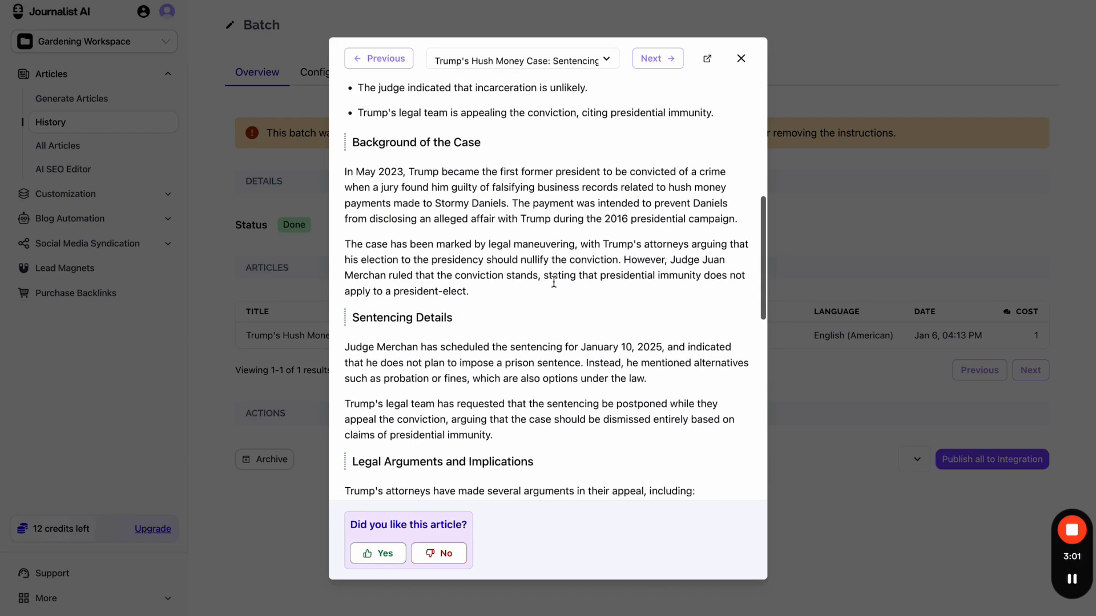
pyautogui.scroll(-6, 556, 288)
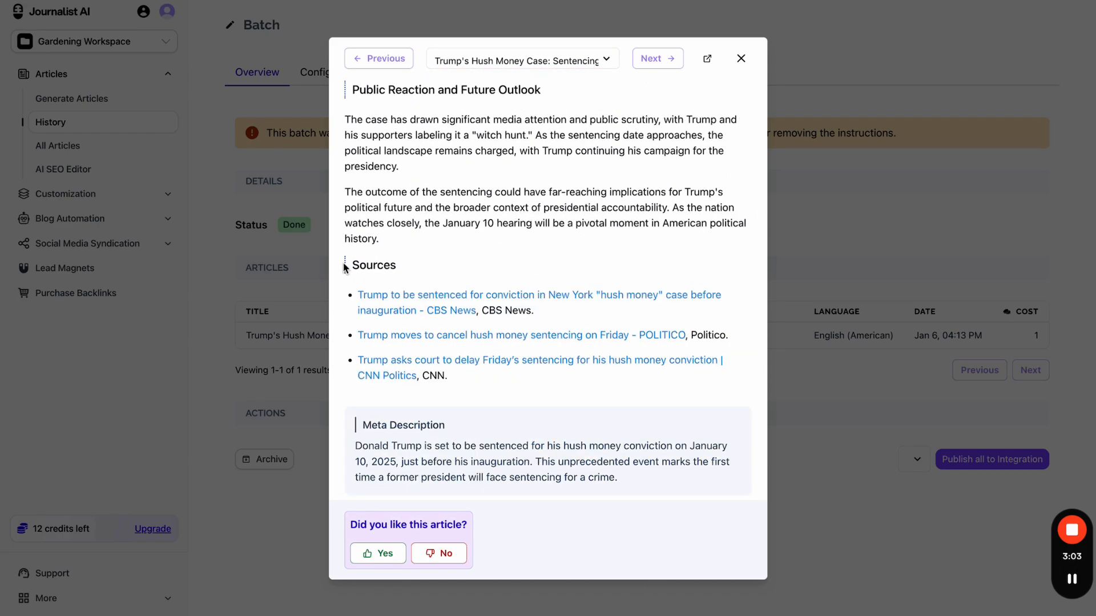
pyautogui.moveTo(345, 269); pyautogui.dragTo(508, 399)
pyautogui.click(526, 399)
pyautogui.scroll(15, 536, 258)
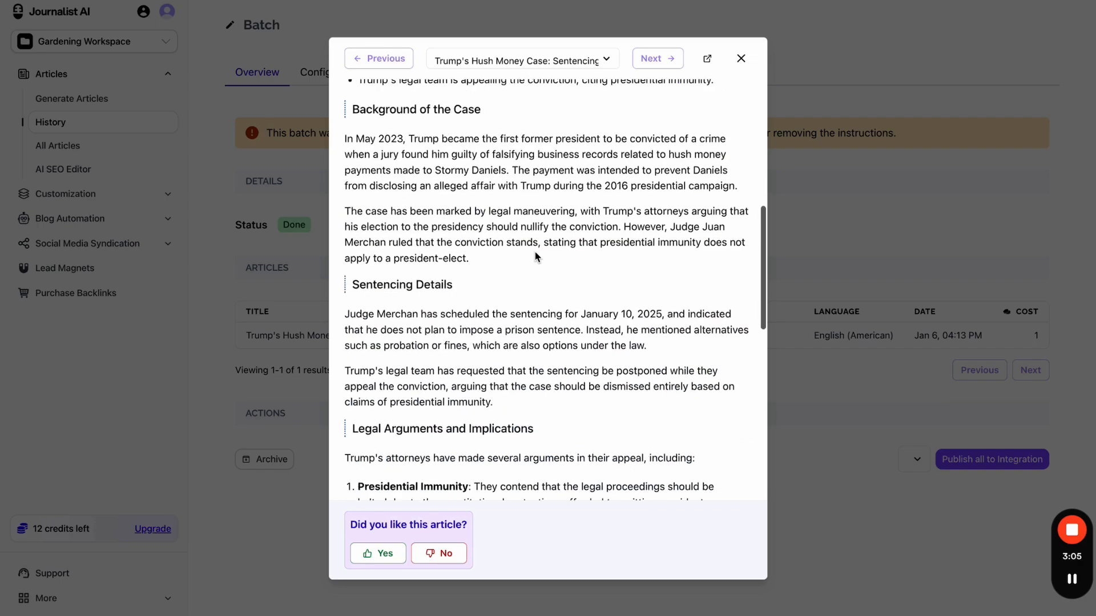
pyautogui.scroll(1, 537, 257)
pyautogui.scroll(-15, 536, 257)
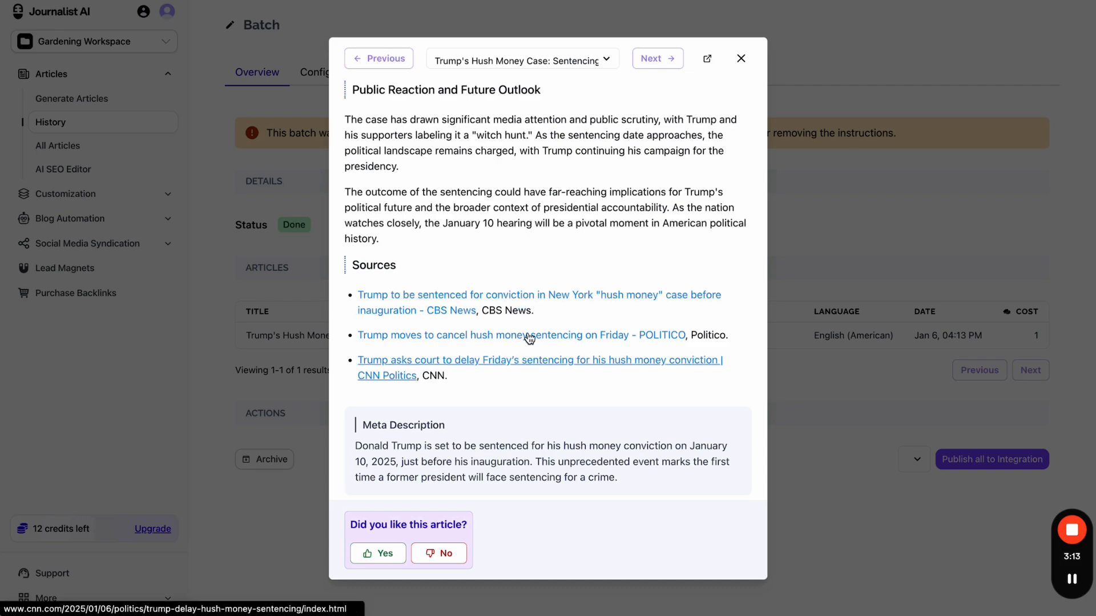
# - Check the cited source tab, return to the preview, and close it
pyautogui.hotkey('ctrl', 'Tab')
pyautogui.hotkey('ctrl', 'Tab')
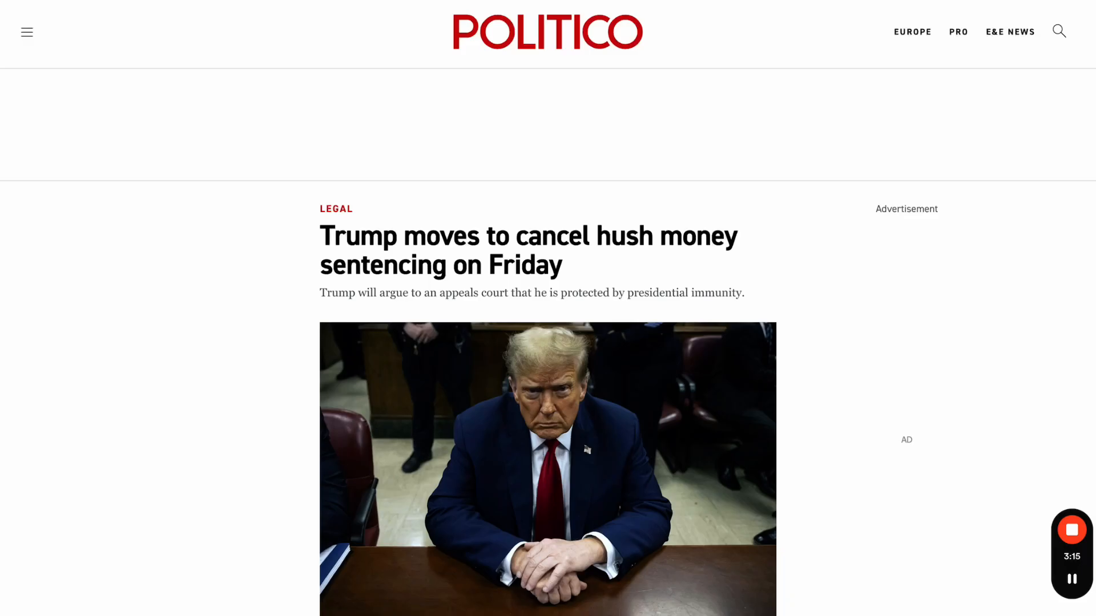
pyautogui.hotkey('ctrl', 'Tab')
pyautogui.hotkey('ctrl', 'Tab')
pyautogui.hotkey('ctrl', 'Tab')
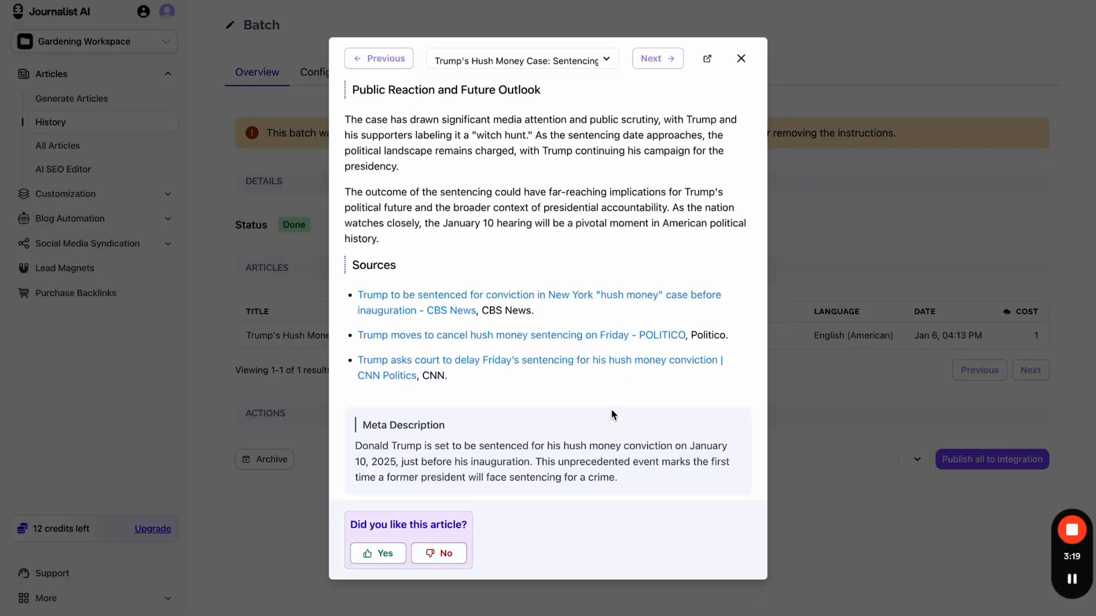
pyautogui.scroll(20, 611, 415)
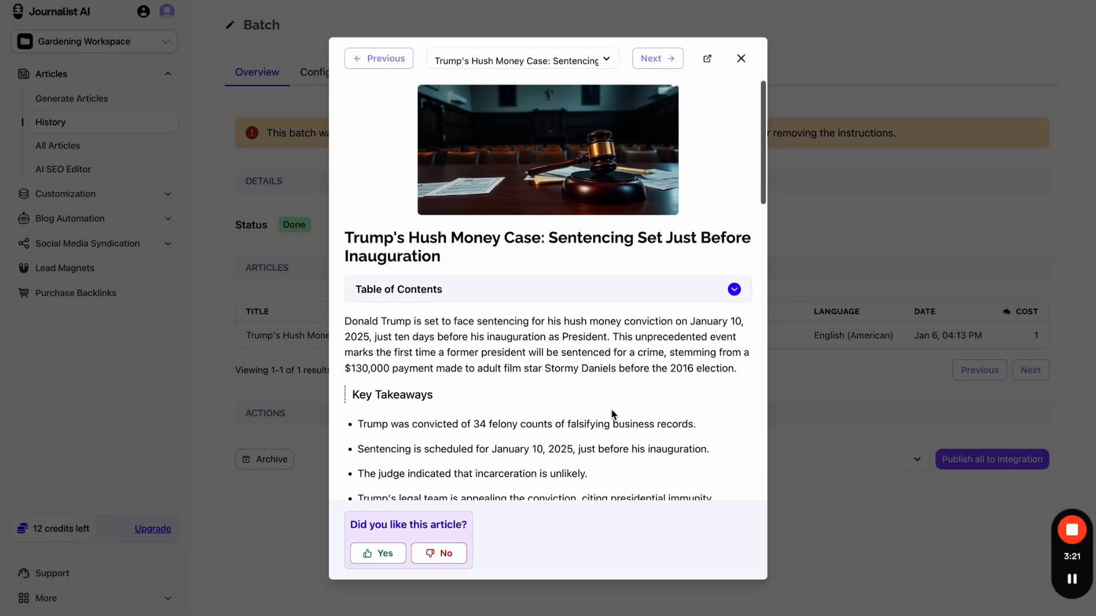
pyautogui.scroll(-20, 611, 415)
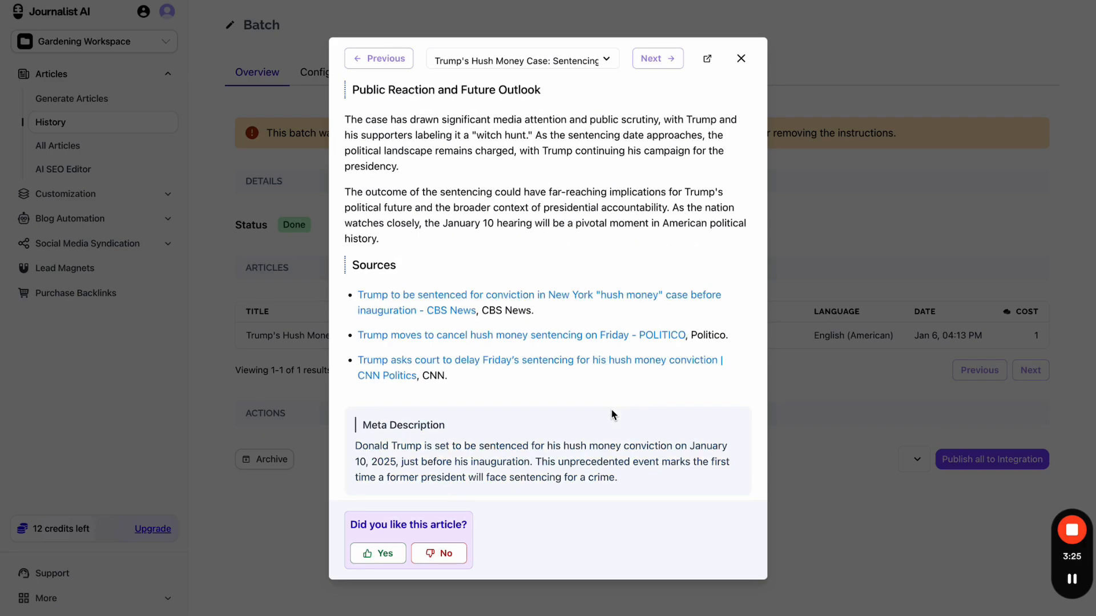
pyautogui.scroll(20, 611, 415)
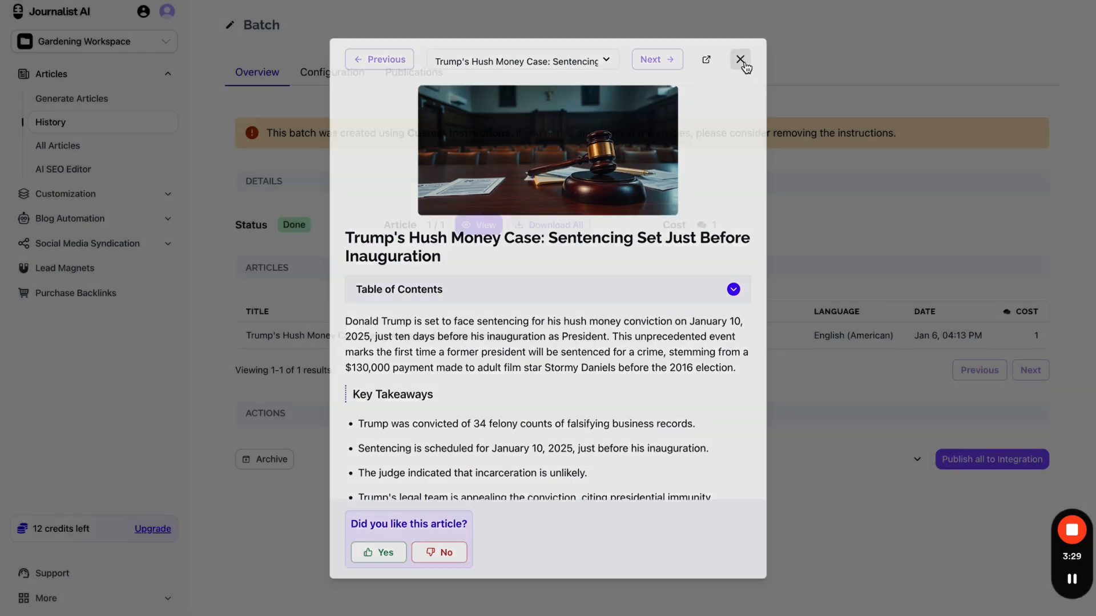
pyautogui.click(741, 58)
# - Open the Gardening Campaign's Add Amazon Review dialog, then open a new browser tab
pyautogui.click(106, 195)
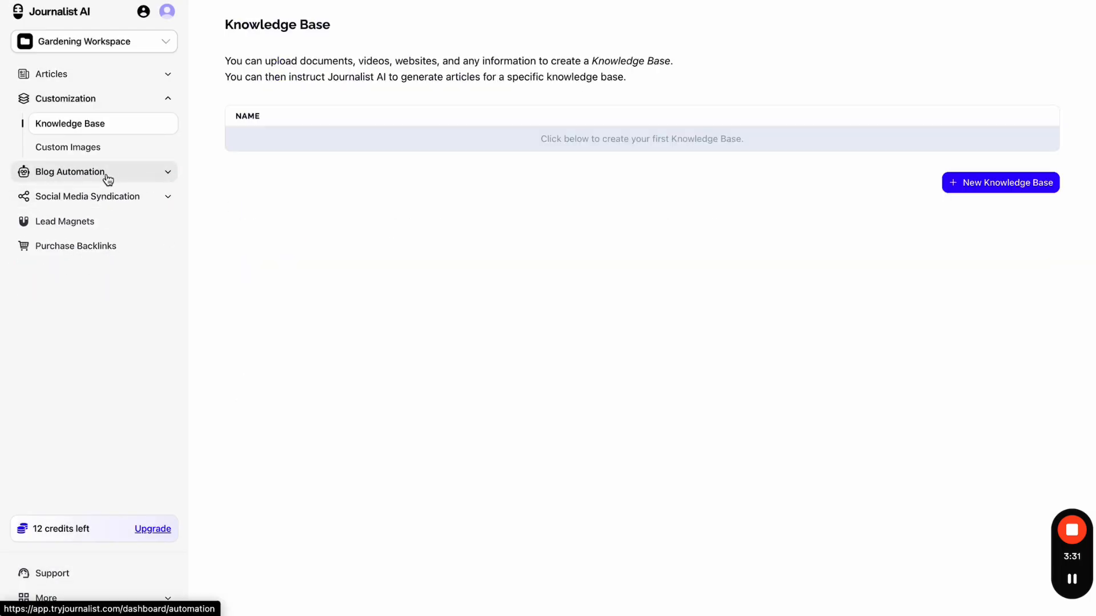
pyautogui.click(108, 174)
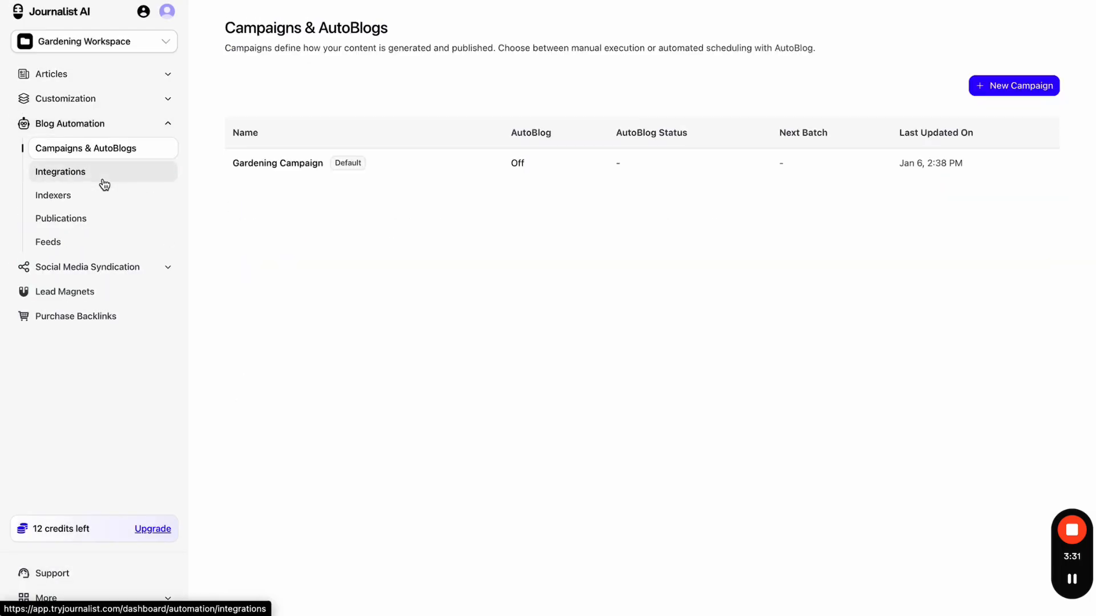
pyautogui.click(430, 170)
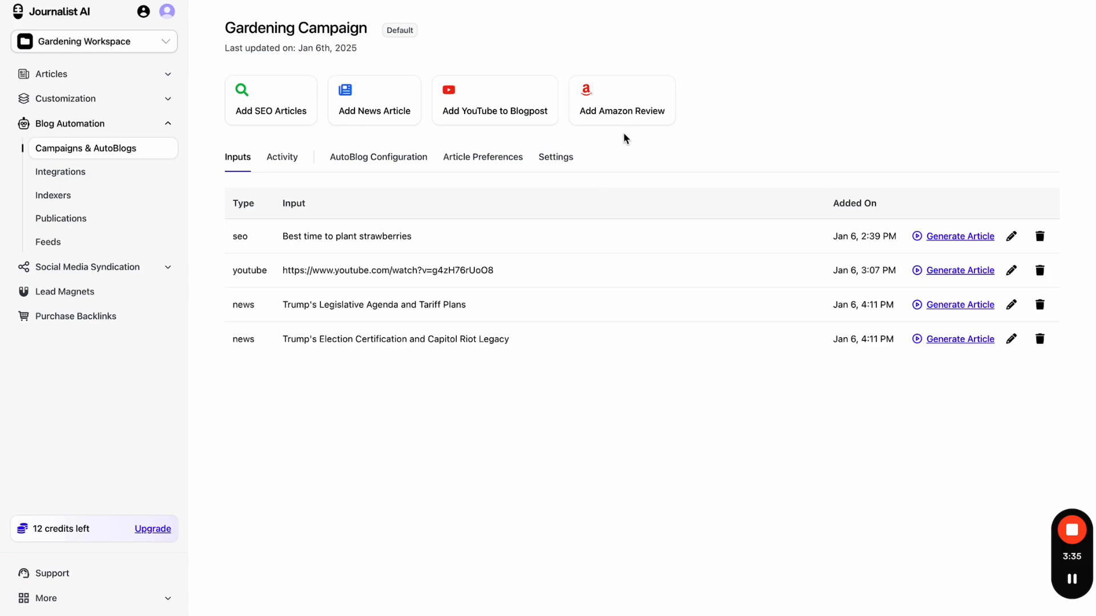
pyautogui.click(633, 121)
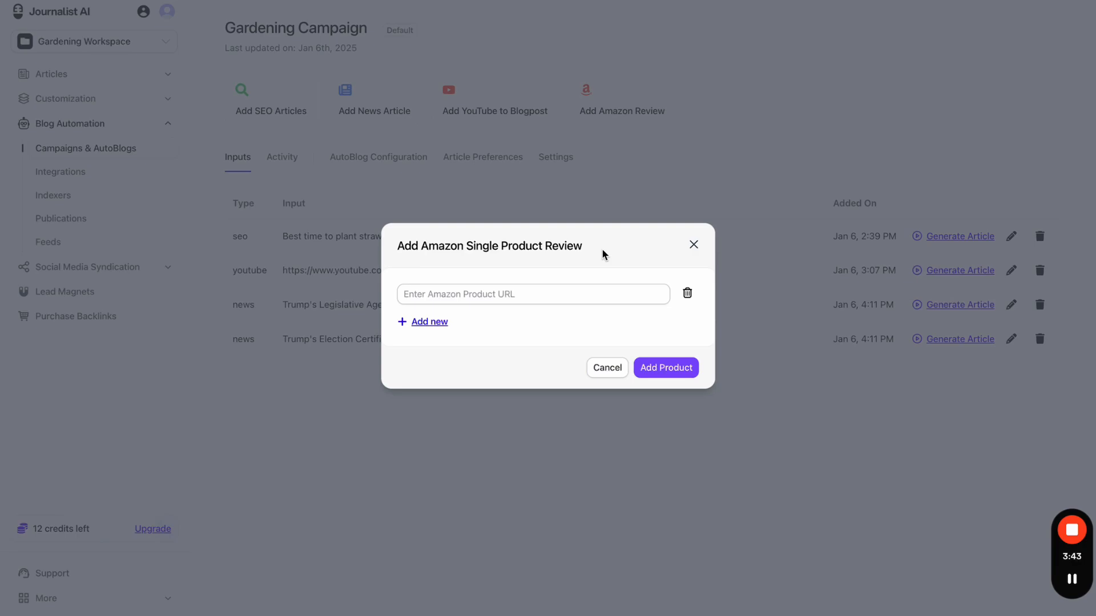
pyautogui.press('super+t')
# - Search Google for amazon, go to Amazon.com, and search it for gardening
pyautogui.write('amazon')
pyautogui.press('Return')
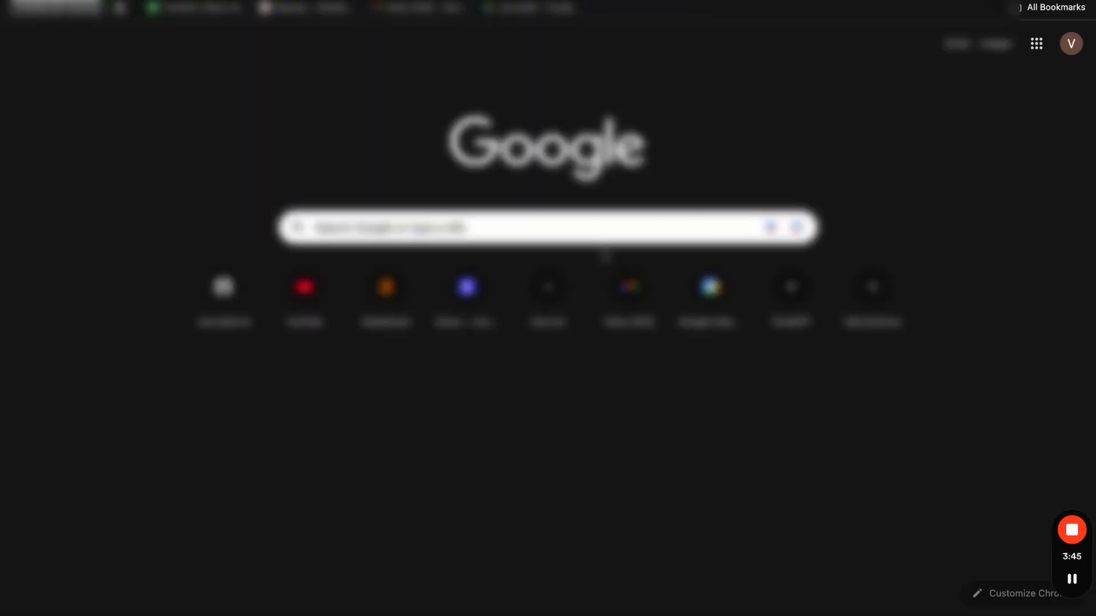
pyautogui.click(252, 164)
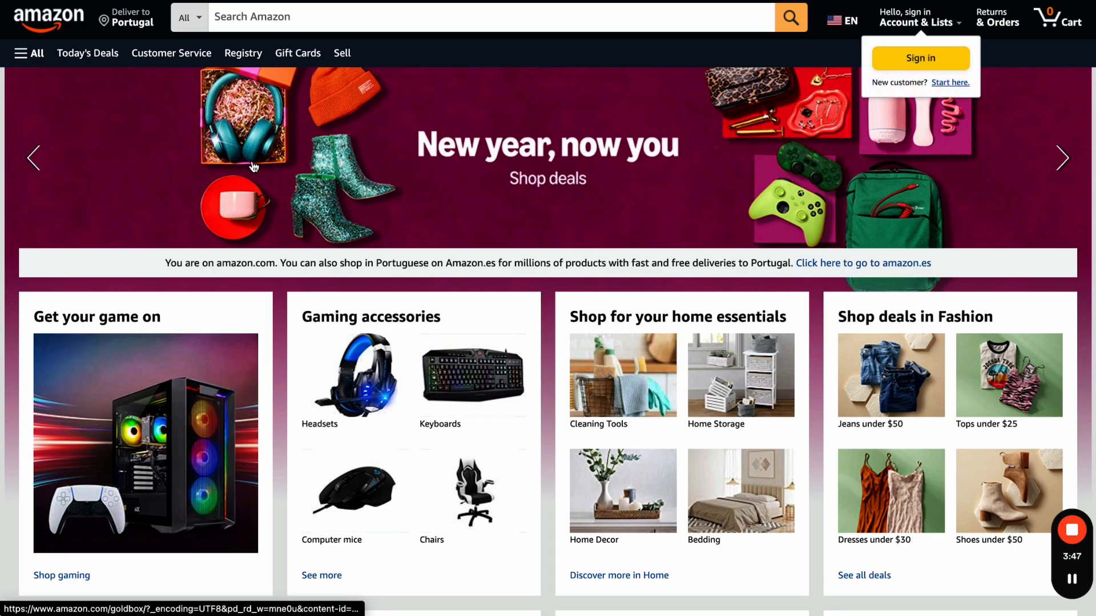
pyautogui.click(346, 11)
pyautogui.write('gardening')
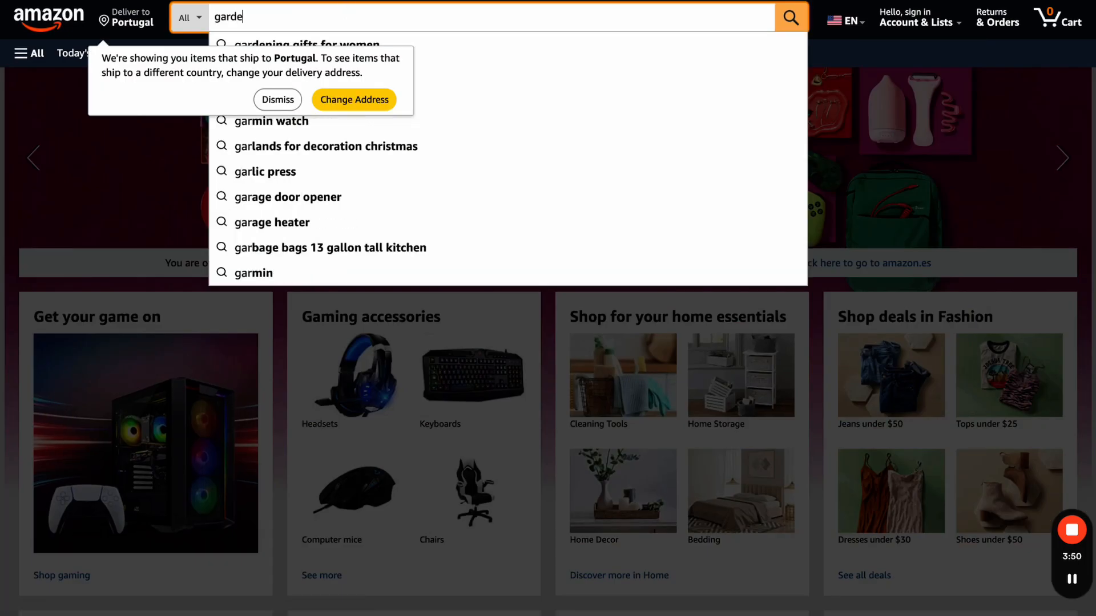
pyautogui.press('Return')
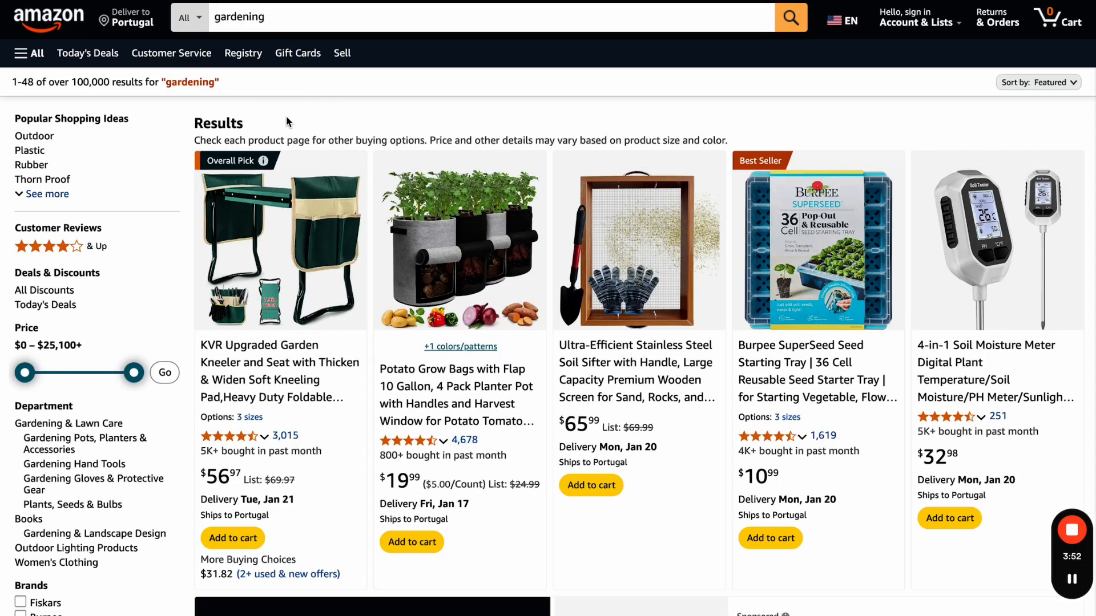
# - Dismiss the delivery-address notice and open the Nacome Solar Garden turtle statue listing
pyautogui.scroll(-1, 380, 105)
pyautogui.click(283, 47)
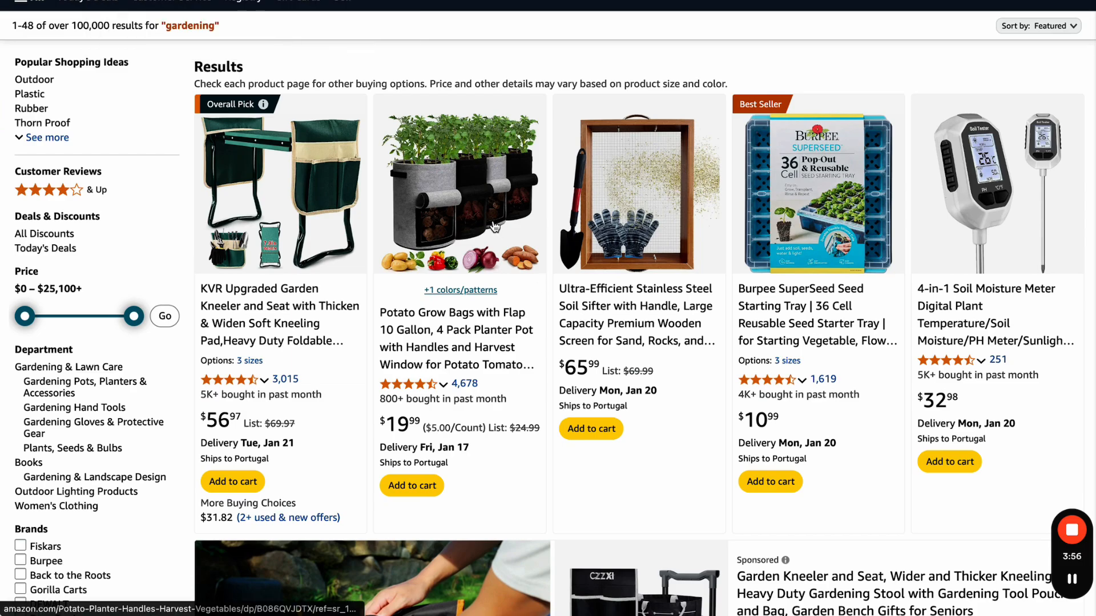
pyautogui.scroll(-10, 496, 229)
pyautogui.scroll(3, 494, 226)
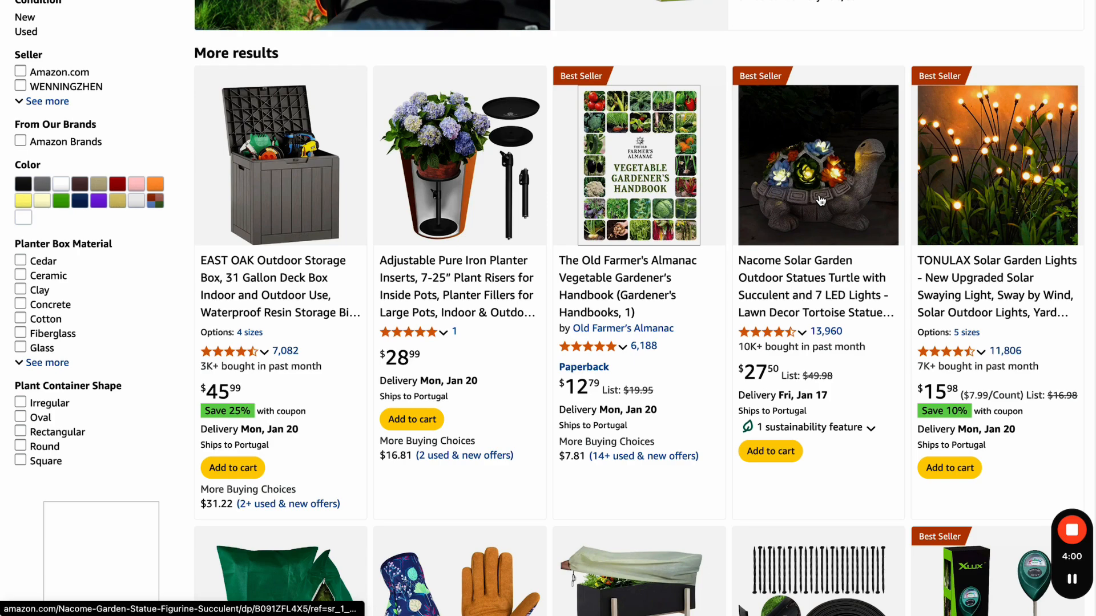
pyautogui.click(820, 199)
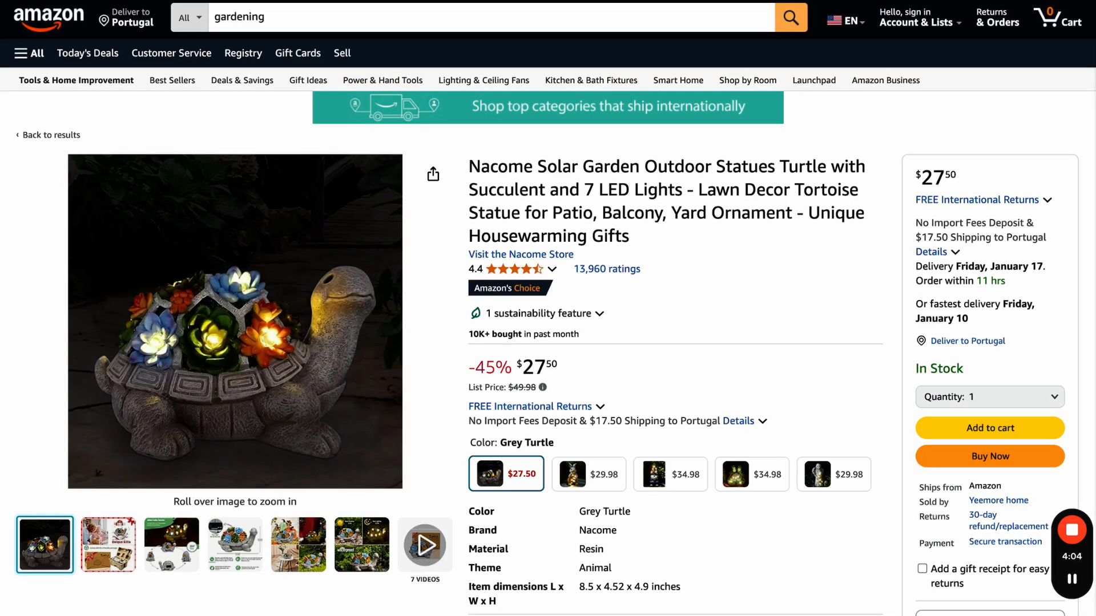
# - Paste the Nacome turtle statue's Amazon URL into the review dialog and submit it
pyautogui.hotkey('ctrl', 'Tab')
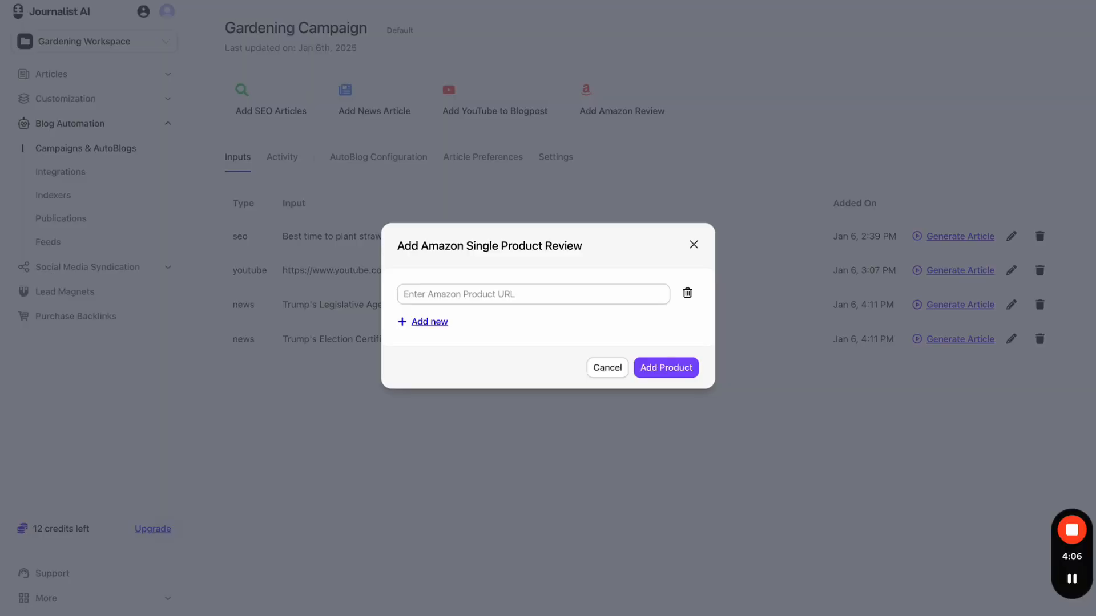
pyautogui.click(512, 293)
pyautogui.write('https://www.amazon.com/Nacome-Garden-Statue-Figurine-Succulent/dp/B091ZFL4X5/')
pyautogui.click(443, 325)
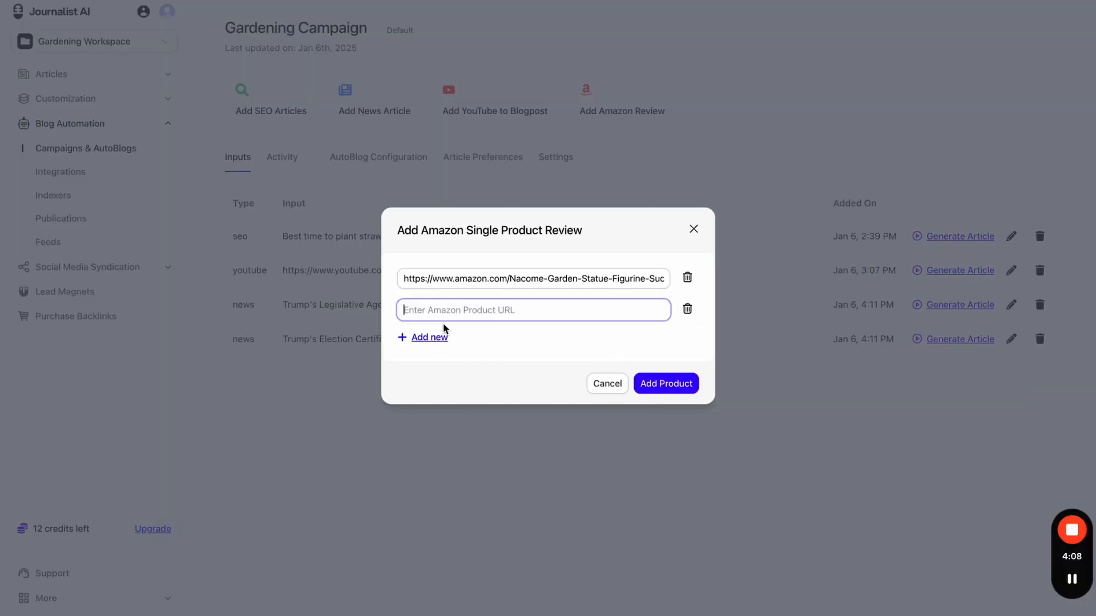
pyautogui.click(686, 309)
pyautogui.click(671, 368)
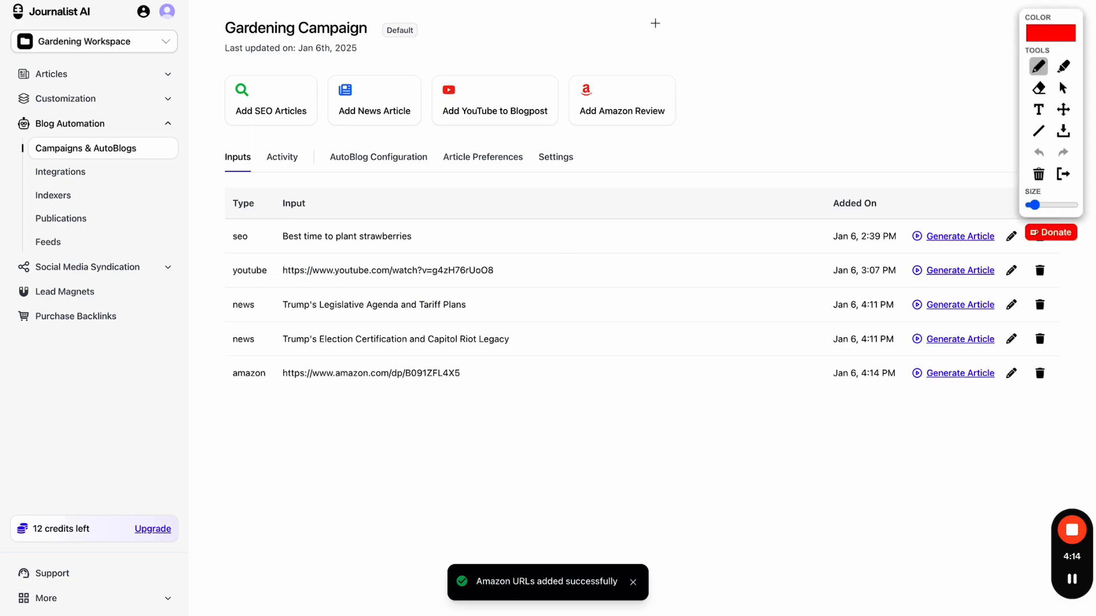
# - Underline the new amazon input row, then clear the annotations
pyautogui.moveTo(226, 211); pyautogui.dragTo(255, 211)
pyautogui.moveTo(226, 387); pyautogui.dragTo(490, 388)
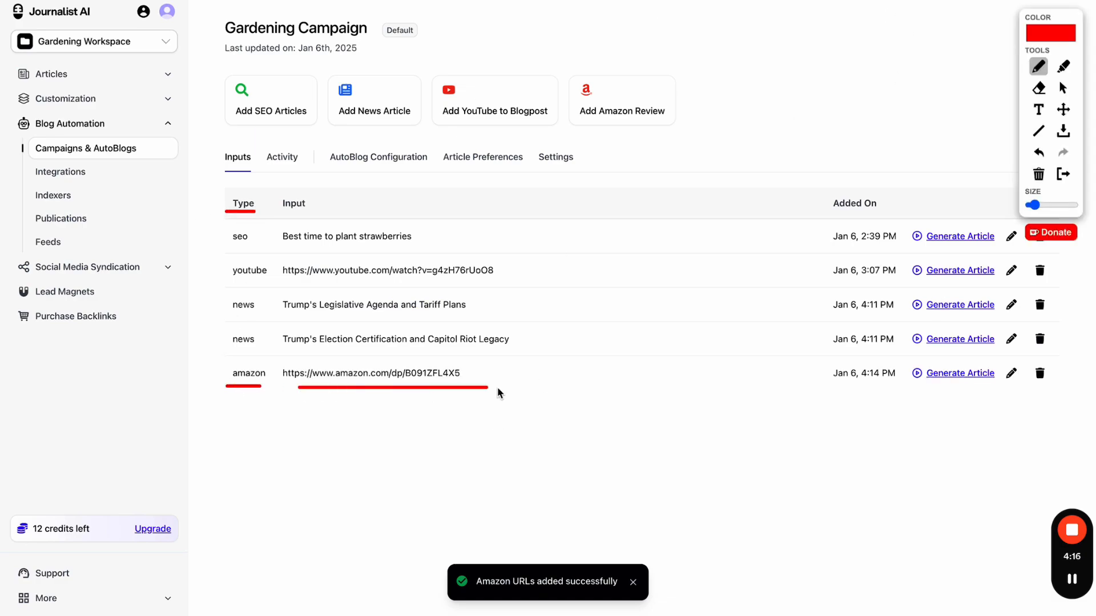
pyautogui.click(1063, 174)
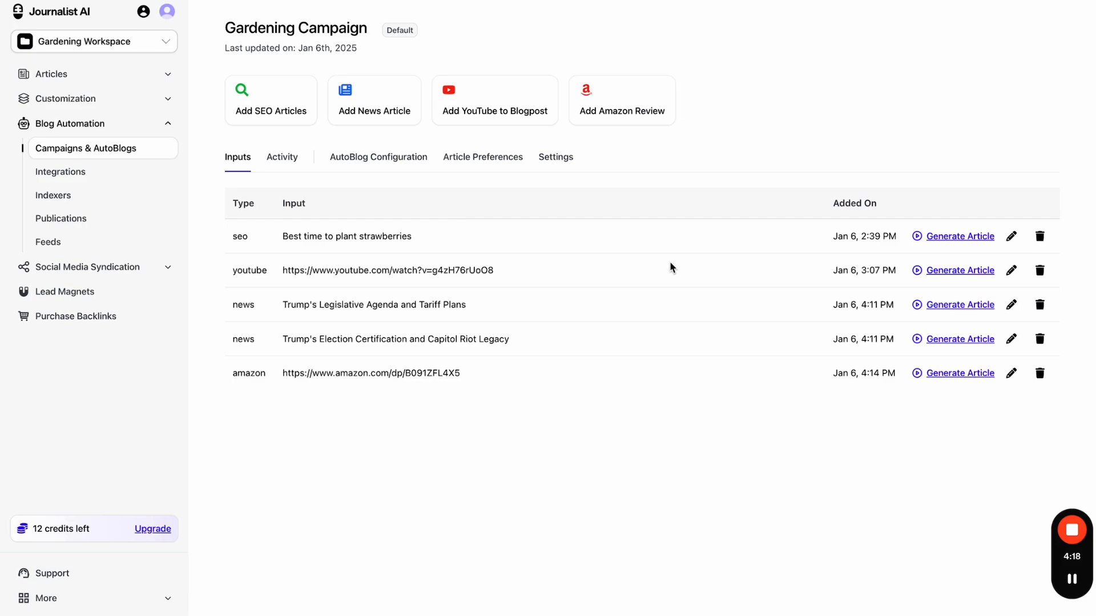
pyautogui.click(483, 163)
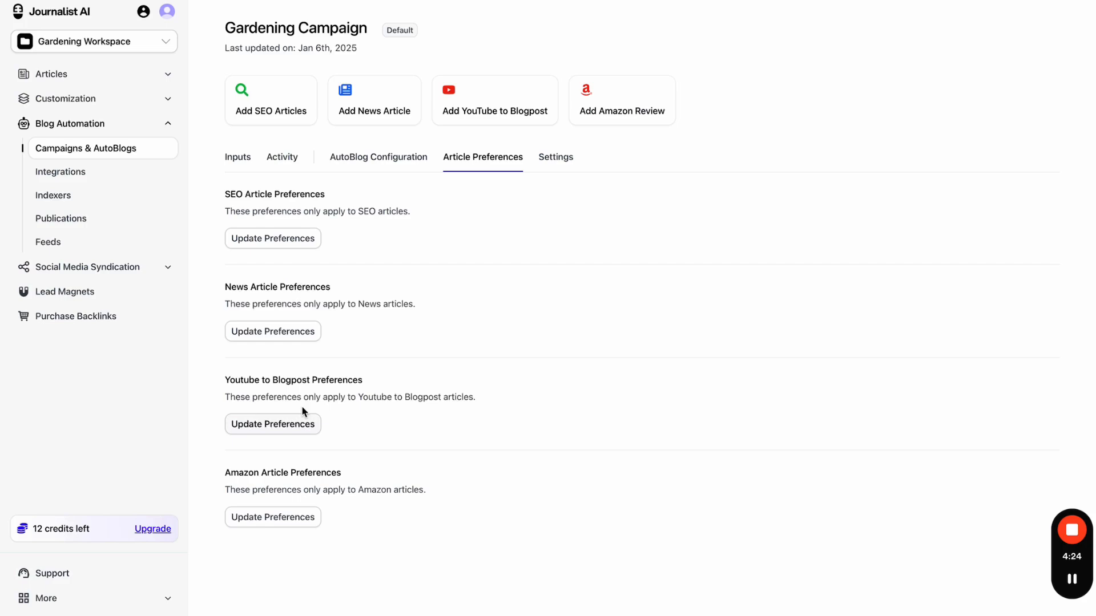
pyautogui.click(314, 242)
pyautogui.scroll(-1, 524, 369)
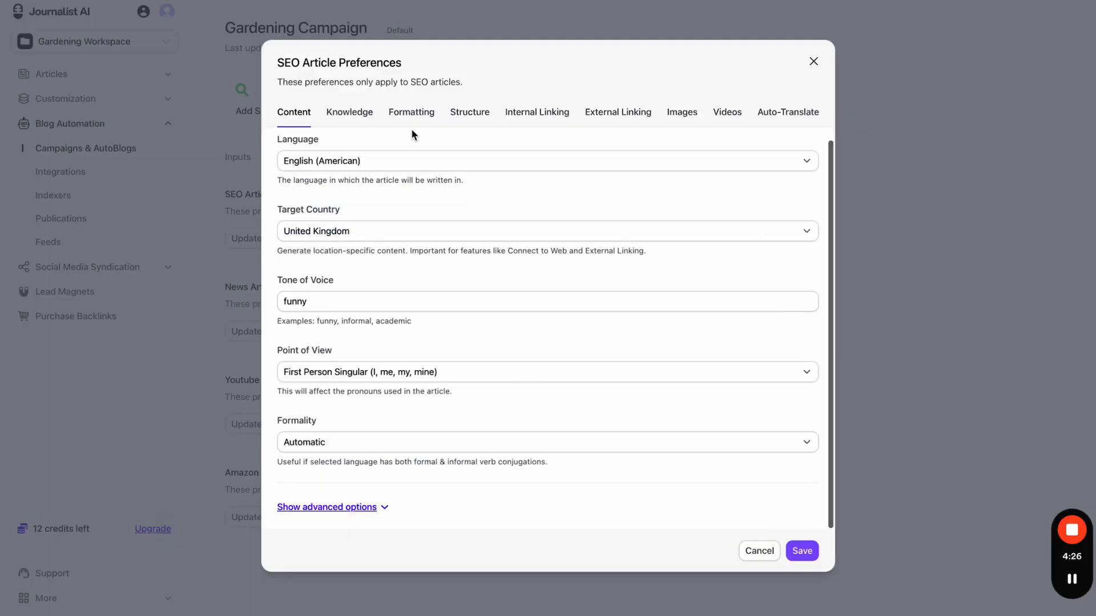
pyautogui.click(350, 112)
pyautogui.click(425, 251)
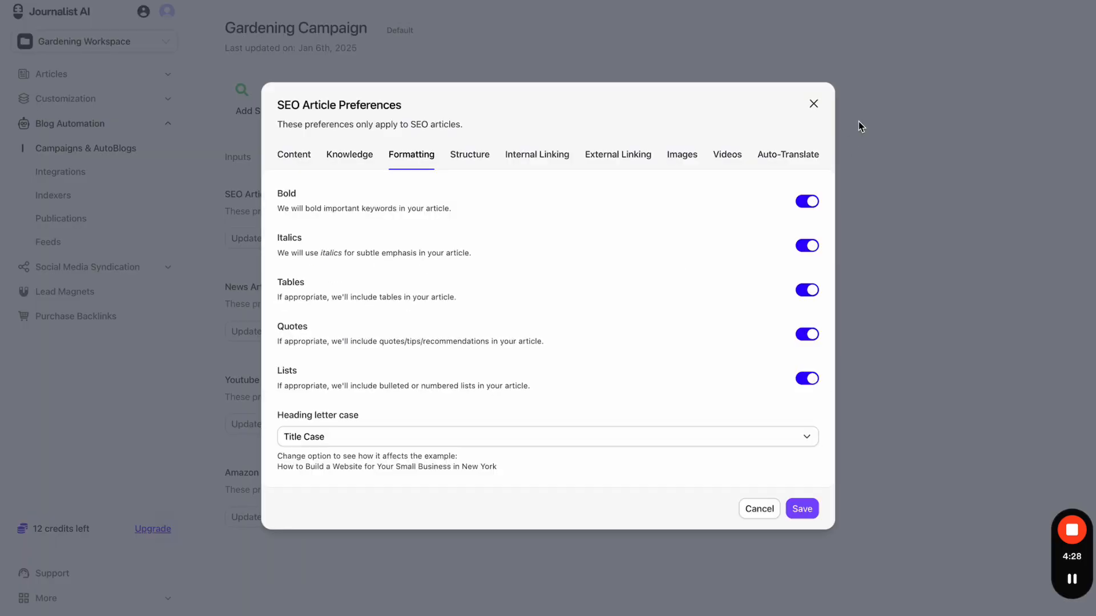
pyautogui.click(818, 110)
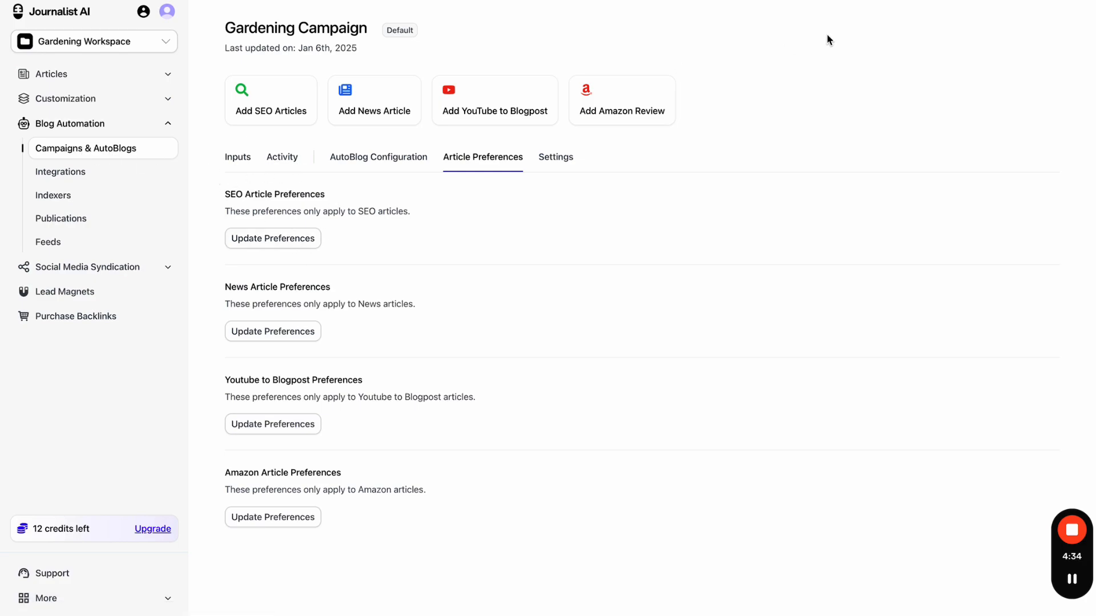
pyautogui.click(780, 1)
pyautogui.moveTo(237, 184)
pyautogui.mouseDown()
pyautogui.moveTo(209, 237)
pyautogui.moveTo(380, 241)
pyautogui.moveTo(290, 173)
pyautogui.moveTo(247, 173)
pyautogui.mouseUp()
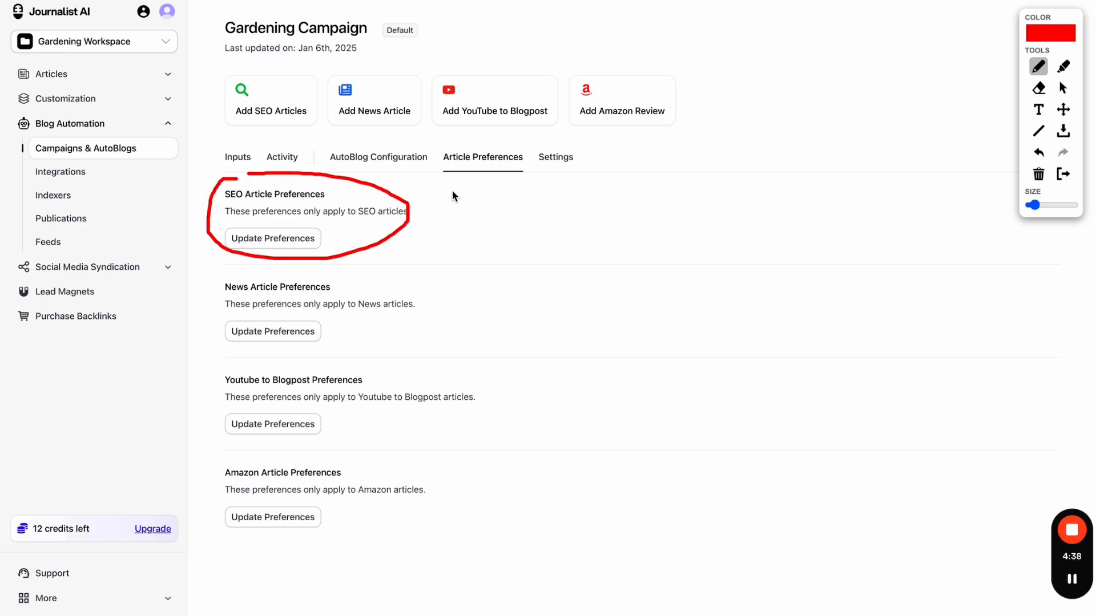
pyautogui.moveTo(452, 190)
pyautogui.mouseDown()
pyautogui.moveTo(436, 201)
pyautogui.moveTo(518, 206)
pyautogui.moveTo(513, 228)
pyautogui.moveTo(529, 221)
pyautogui.moveTo(516, 224)
pyautogui.mouseUp()
pyautogui.click(1063, 175)
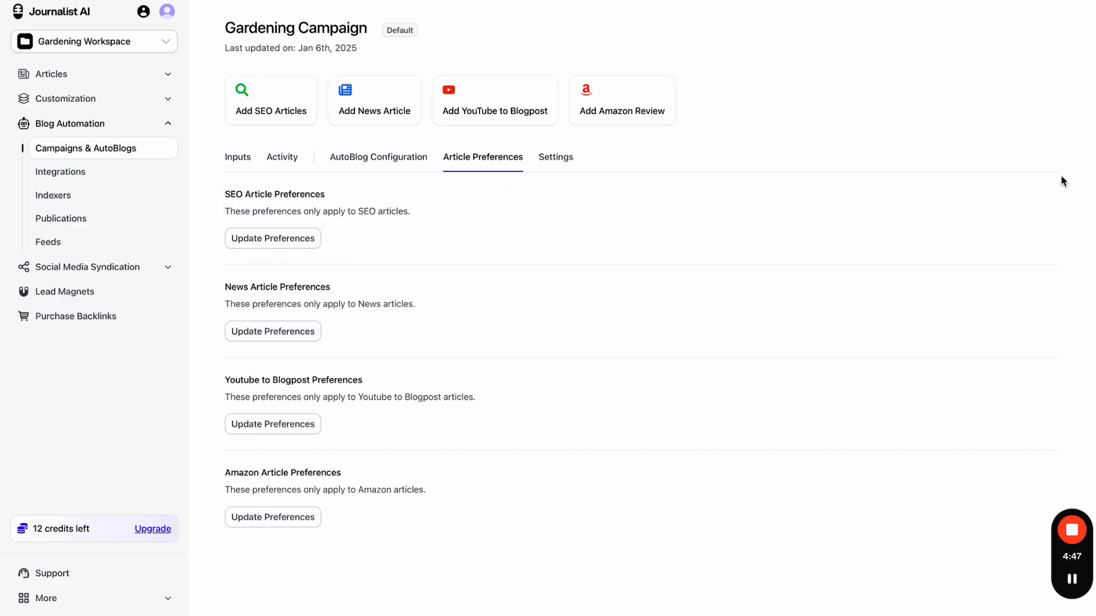
pyautogui.click(65, 151)
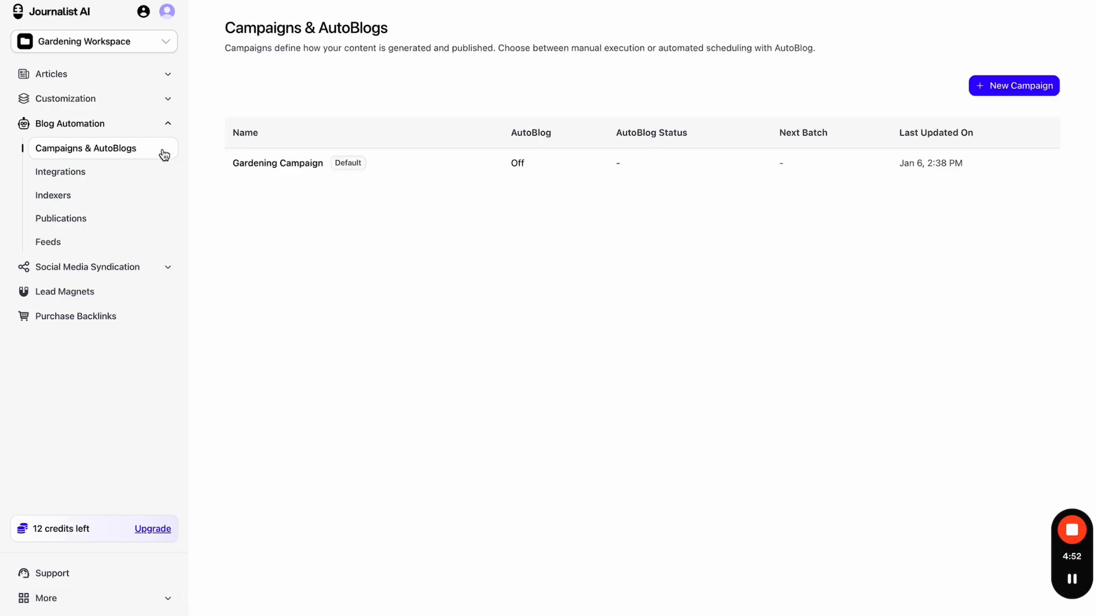
pyautogui.click(318, 169)
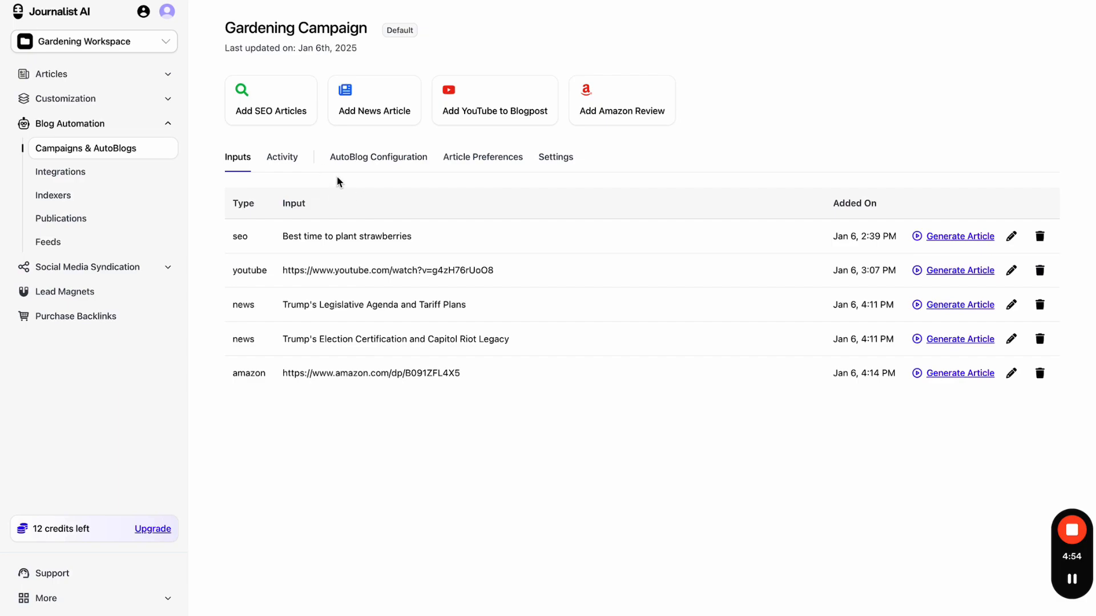
pyautogui.click(473, 162)
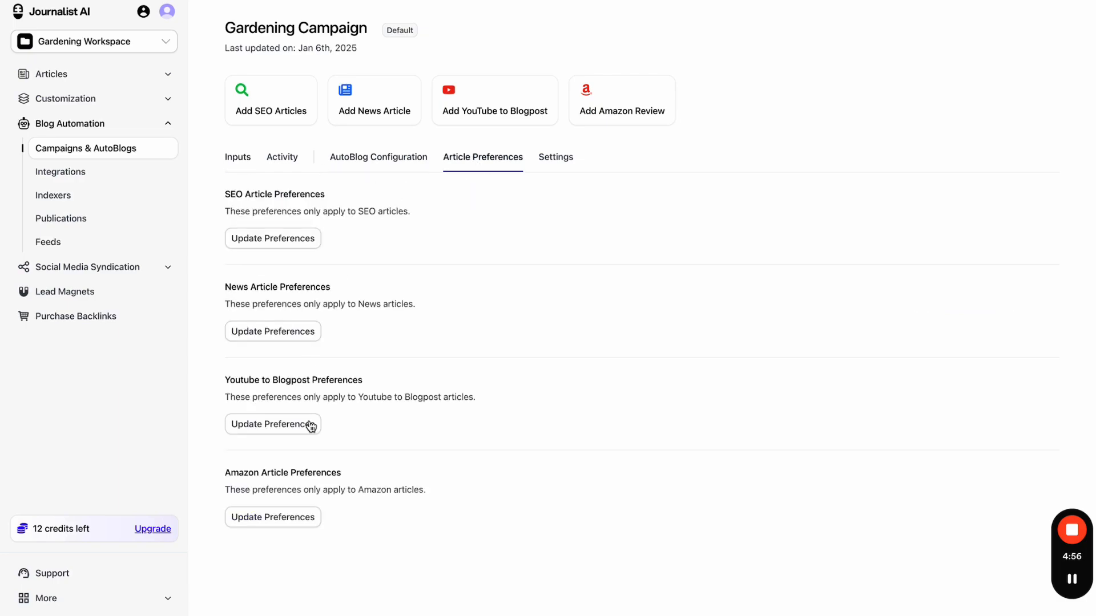
pyautogui.click(282, 516)
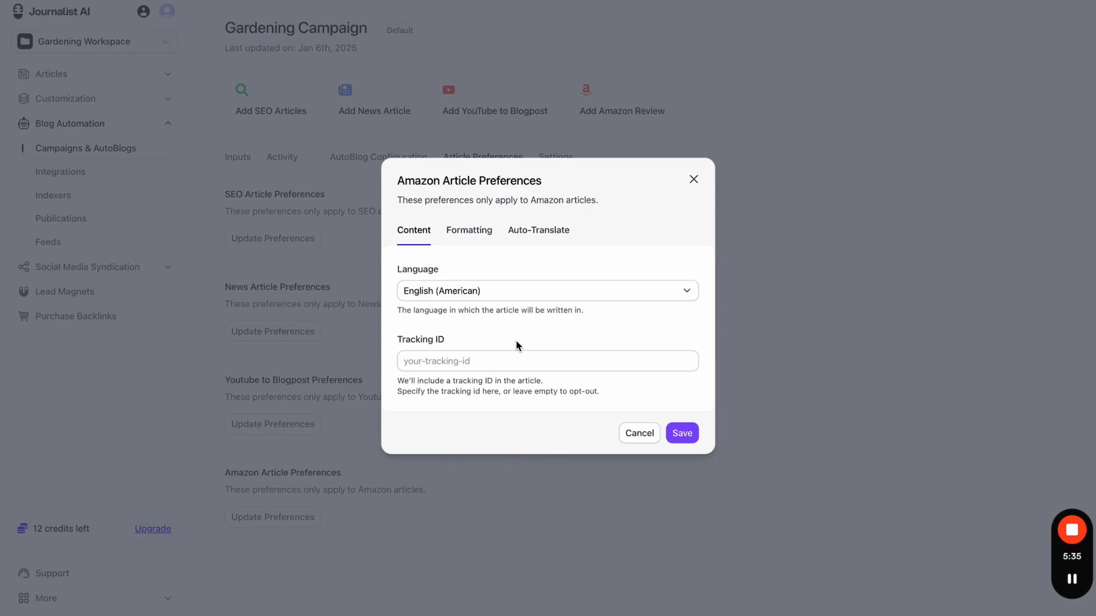
pyautogui.click(463, 233)
pyautogui.press('Right')
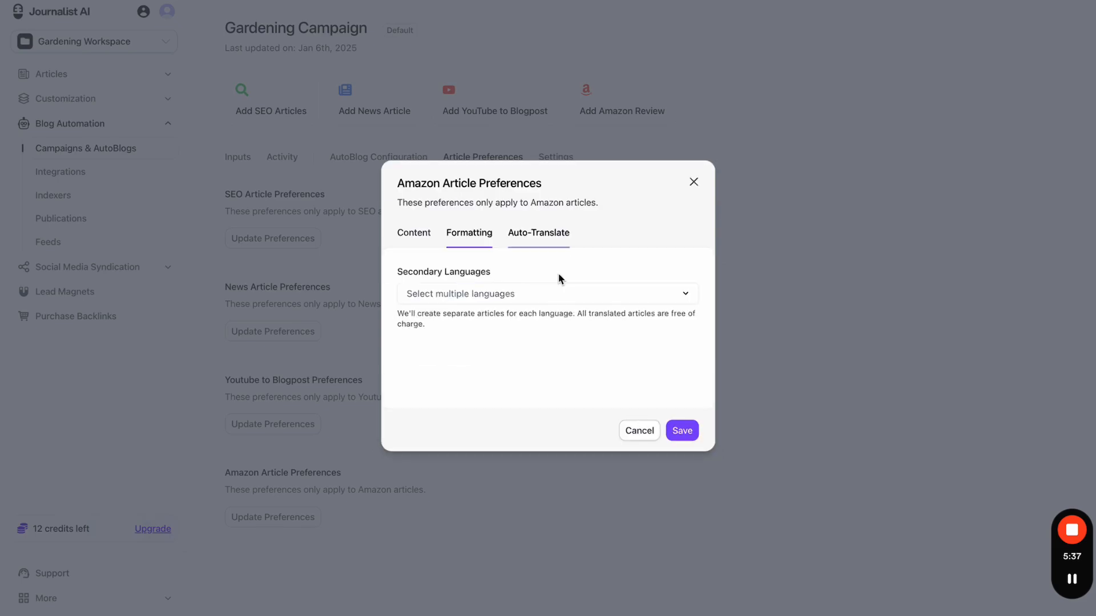
pyautogui.click(637, 432)
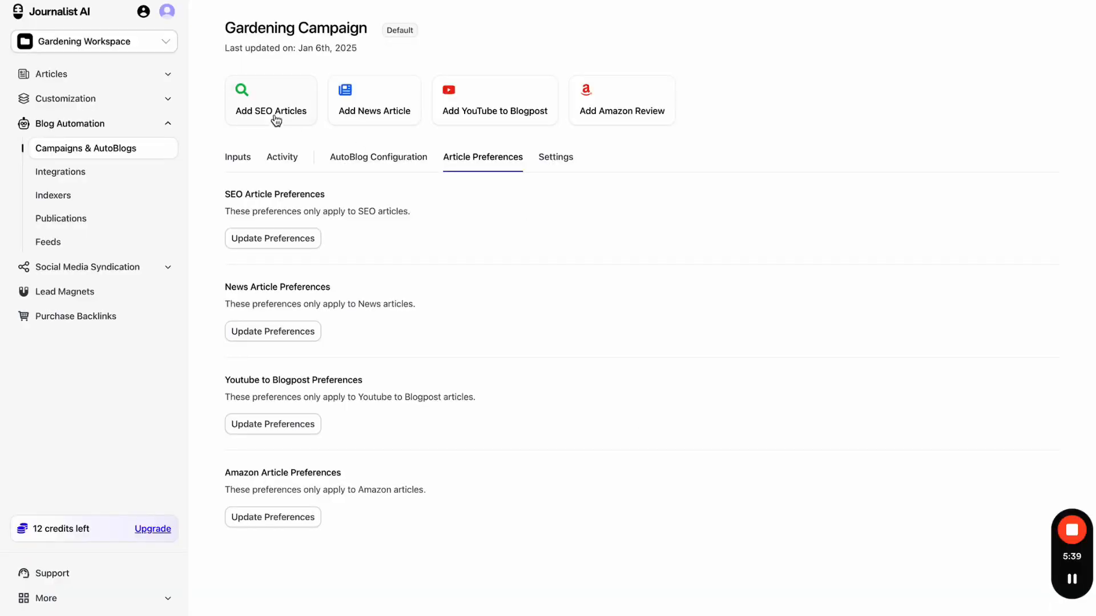
pyautogui.click(239, 162)
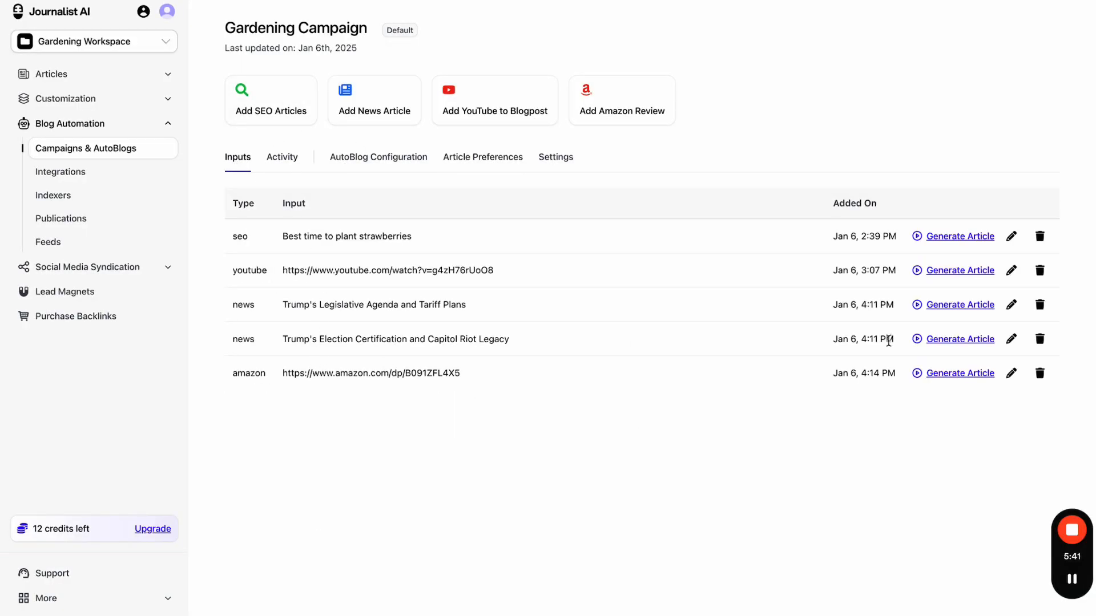
# - Generate an article from the amazon input and peek at its linked Amazon page
pyautogui.click(931, 373)
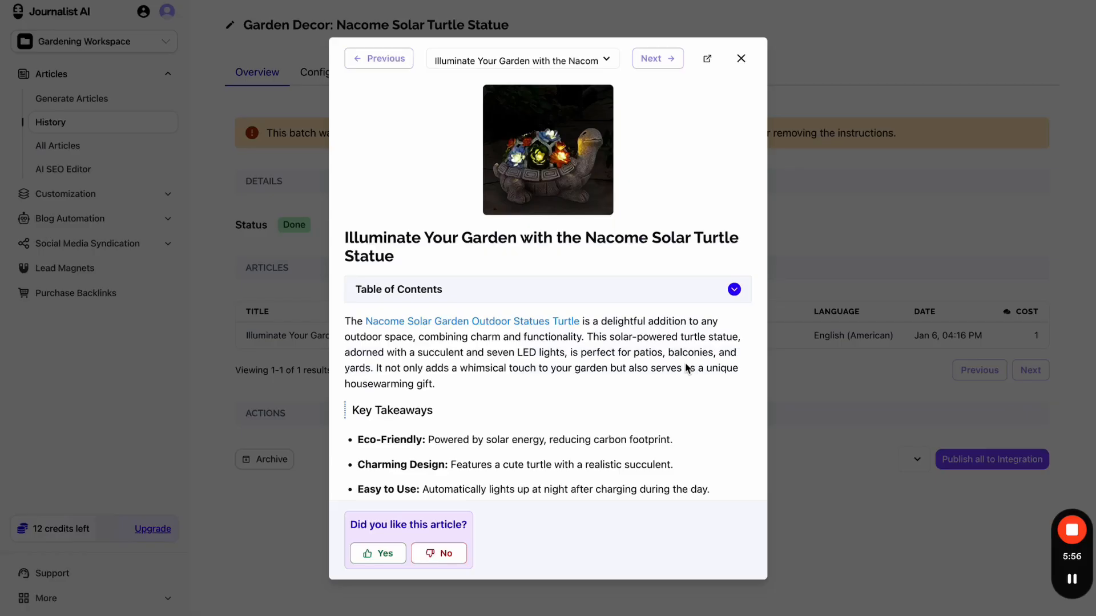
pyautogui.click(583, 161)
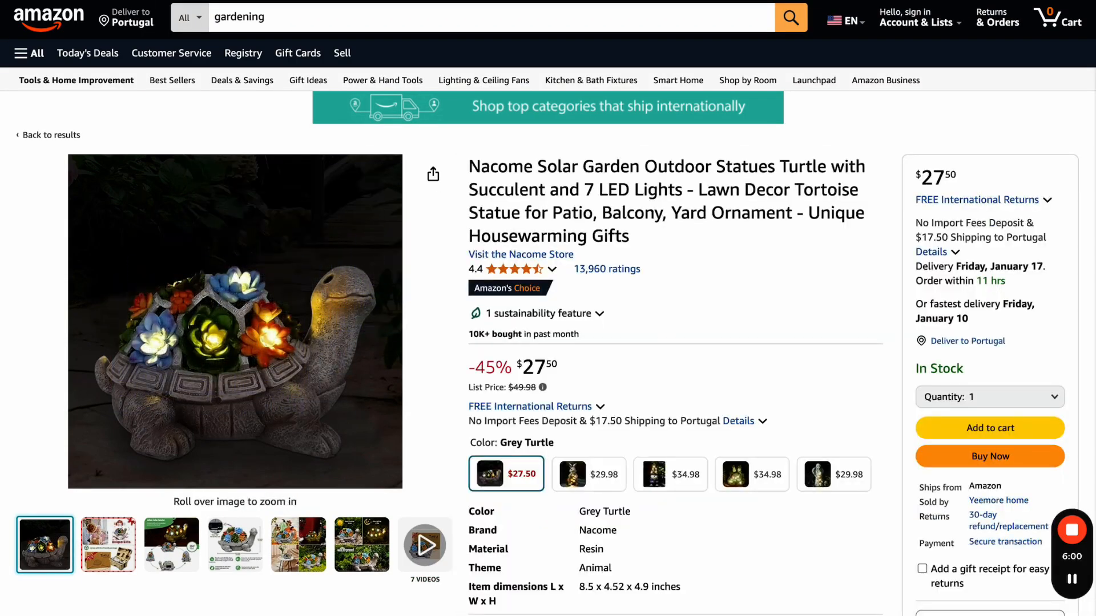
pyautogui.hotkey('ctrl', 'shift', 'Tab')
# - Scroll the article preview, toggle its table of contents, and follow the product link
pyautogui.scroll(-1, 667, 213)
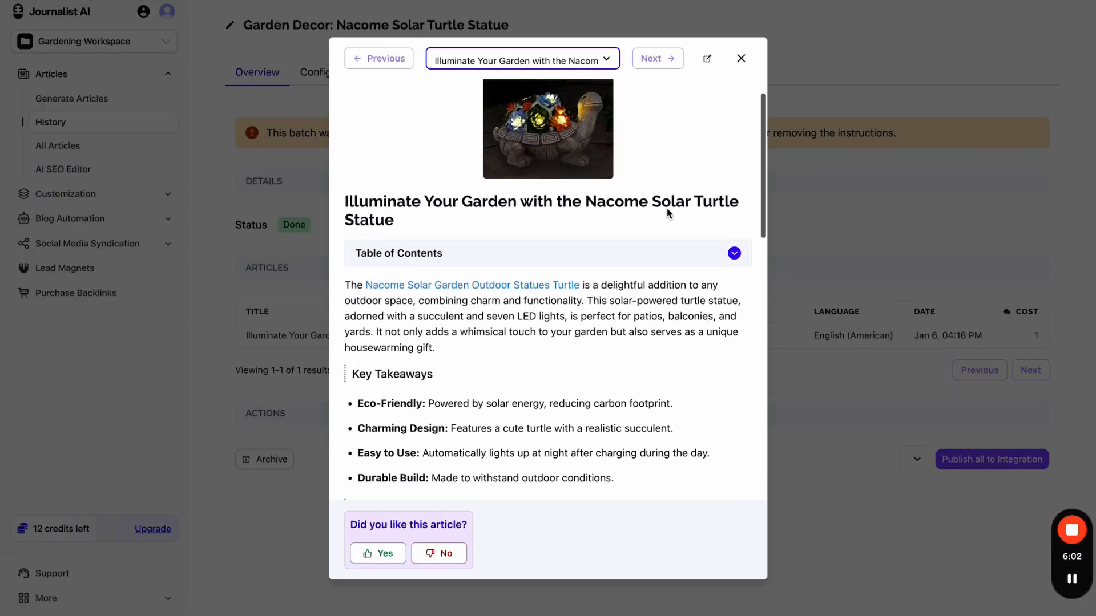
pyautogui.click(539, 231)
pyautogui.click(532, 242)
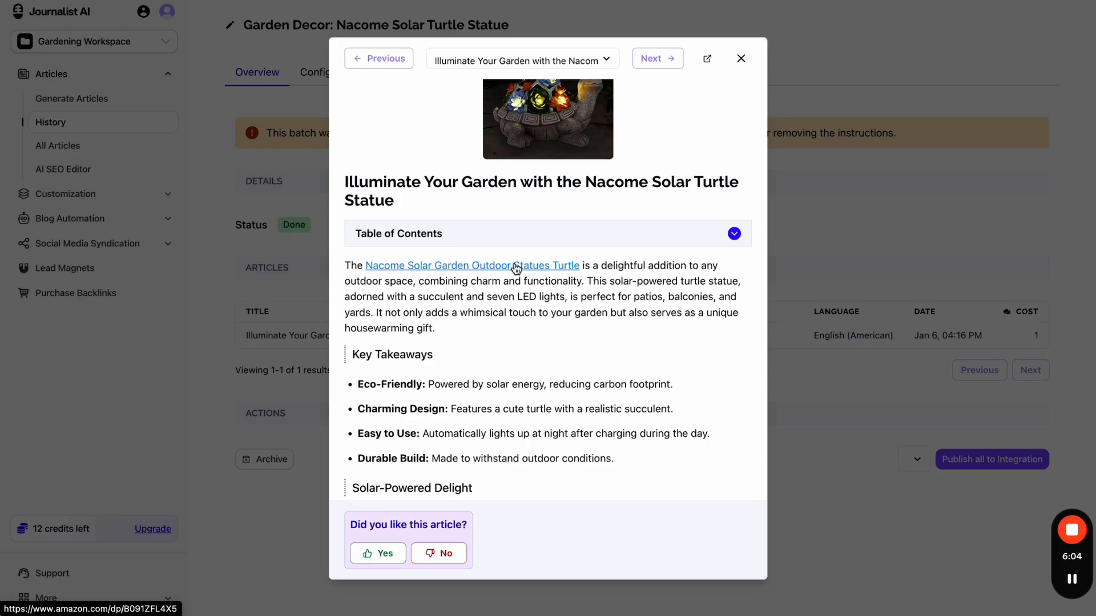
pyautogui.click(516, 266)
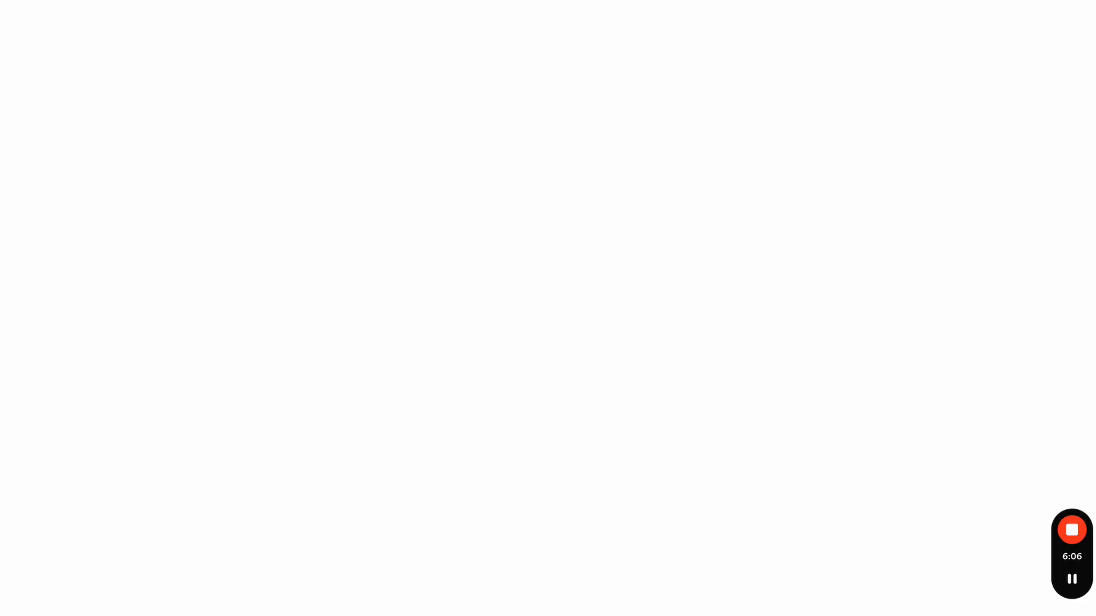
pyautogui.hotkey('ctrl', 'shift', 'Tab')
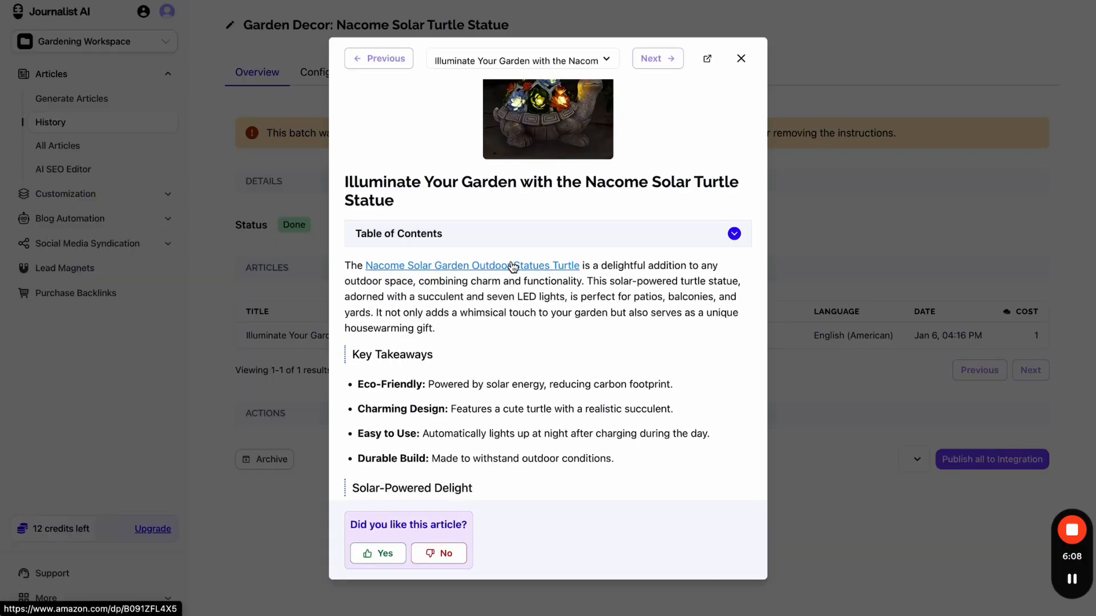
pyautogui.scroll(-6, 512, 267)
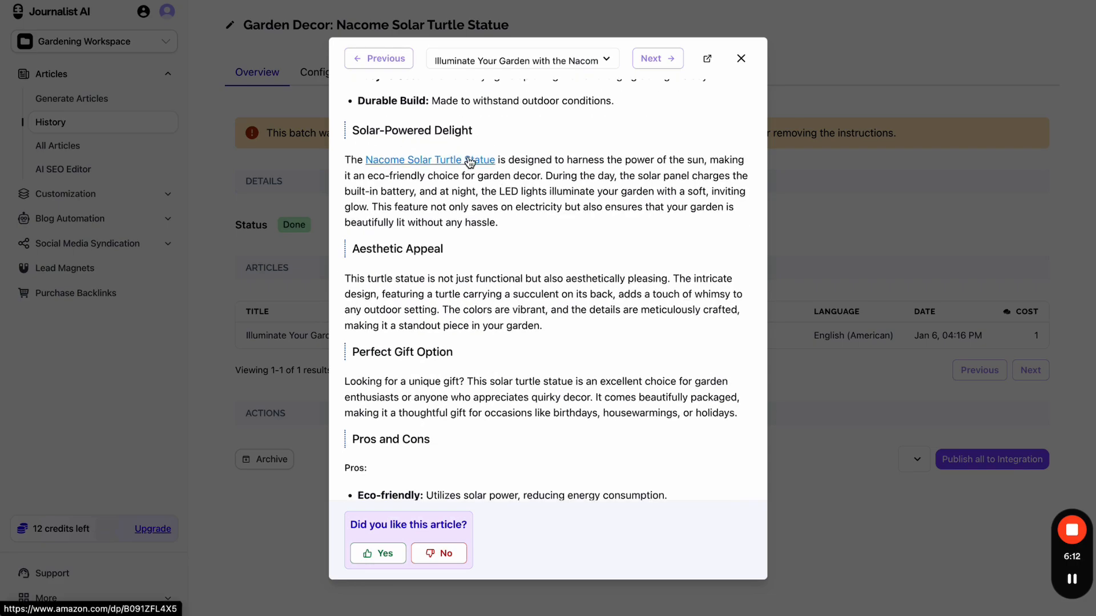
pyautogui.scroll(-6, 514, 228)
pyautogui.scroll(12, 515, 227)
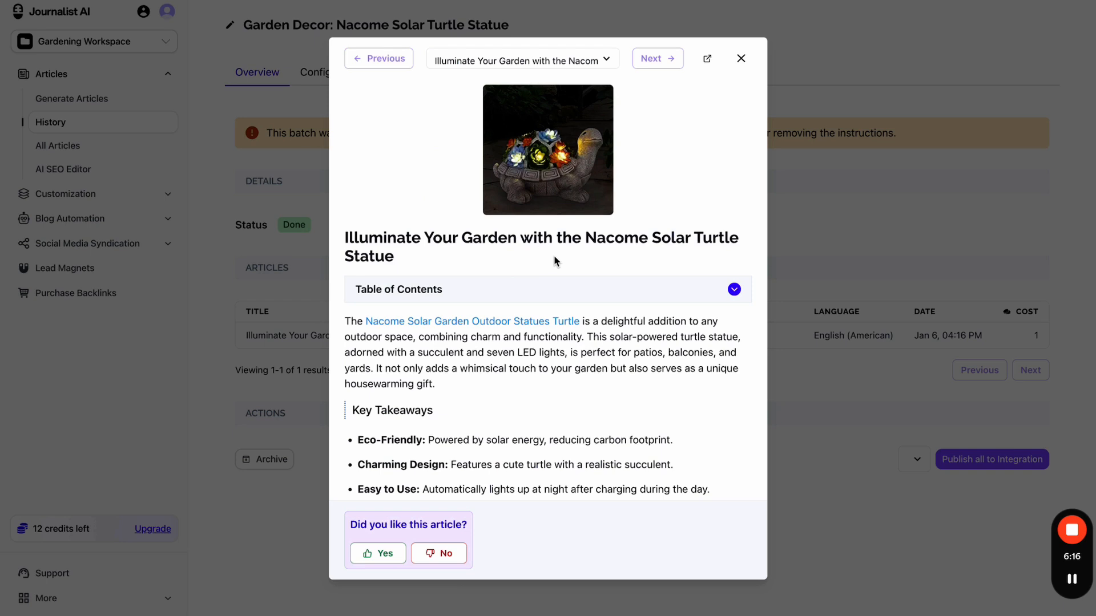
# - Compare the Amazon product page against the generated turtle statue article
pyautogui.hotkey('ctrl', 'Tab')
pyautogui.scroll(-20, 374, 297)
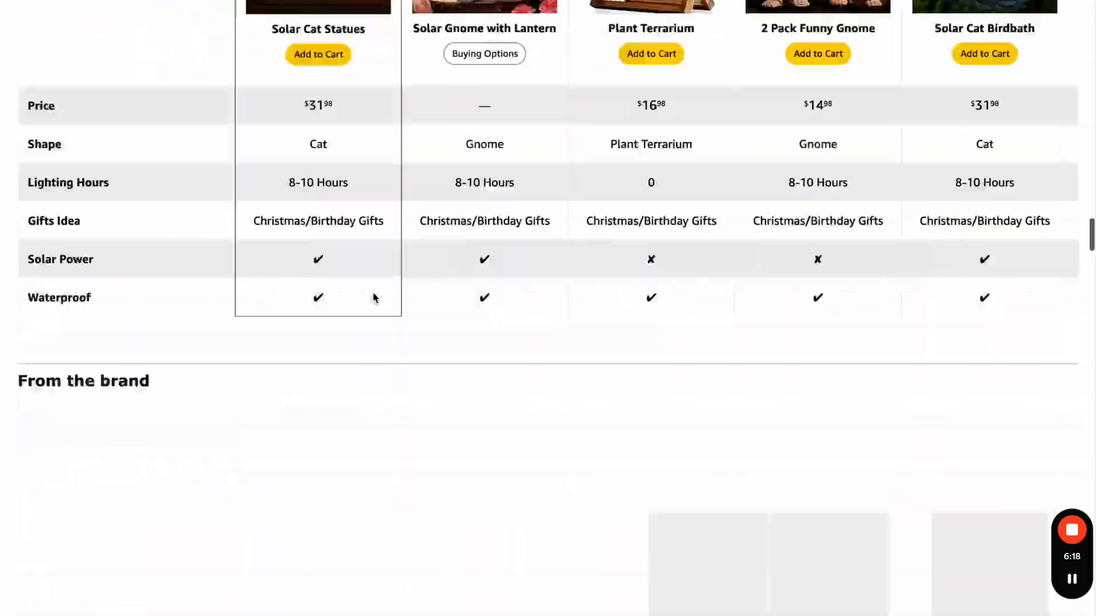
pyautogui.scroll(20, 374, 296)
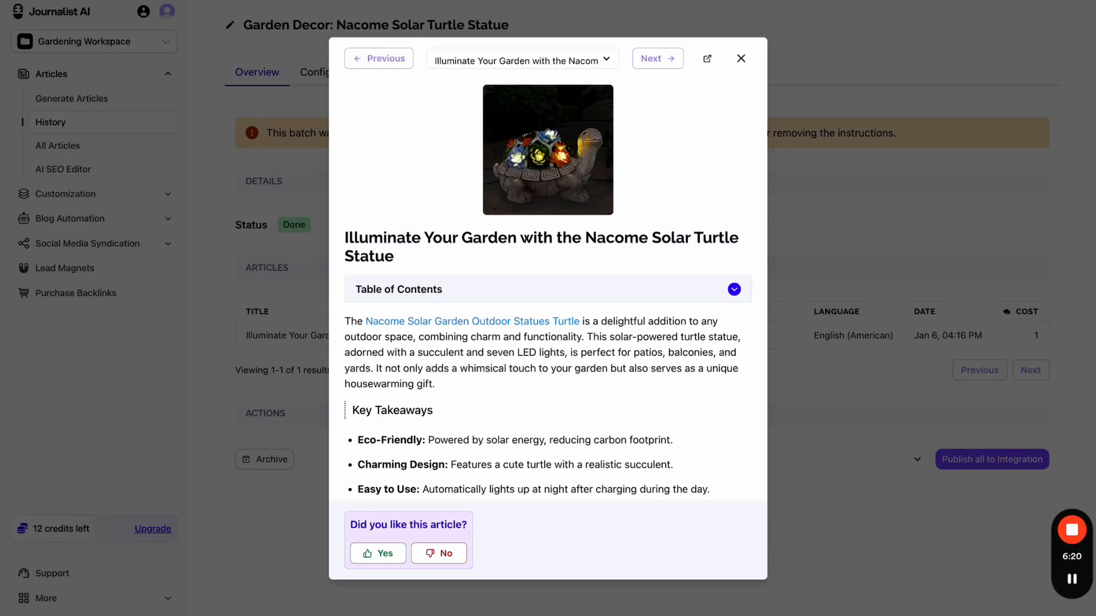
pyautogui.hotkey('ctrl', 'shift', 'Tab')
pyautogui.scroll(-12, 512, 352)
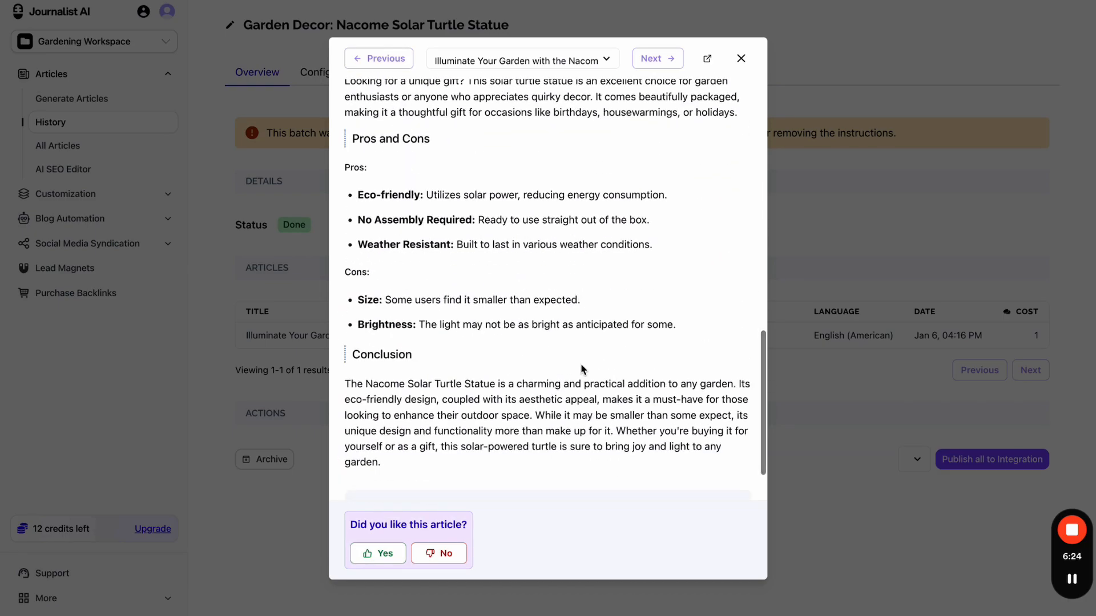
pyautogui.scroll(12, 581, 368)
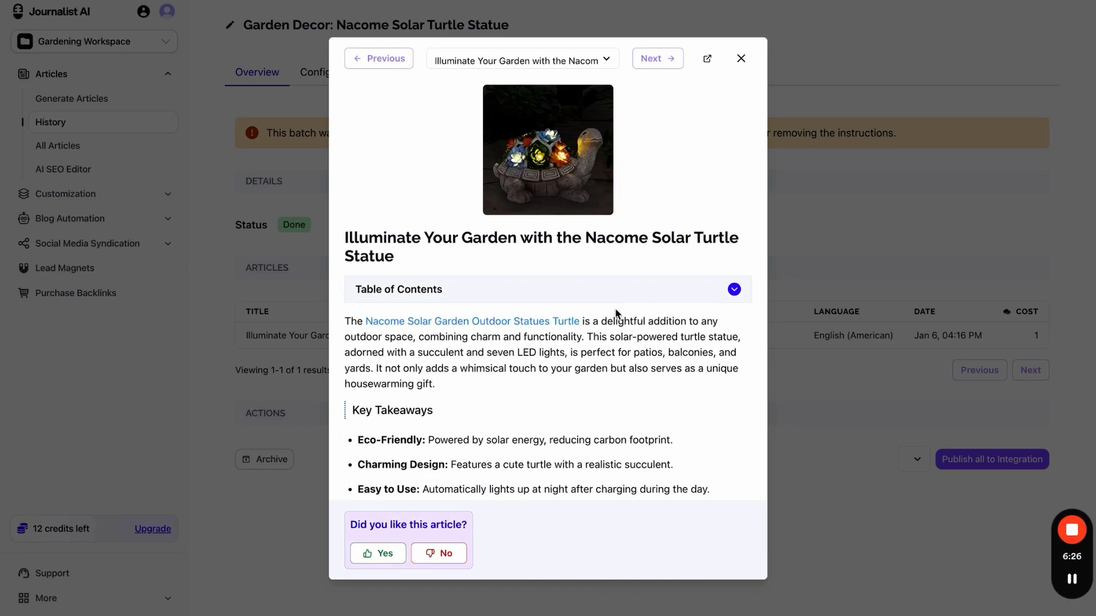
# - Close the preview, reopen the Gardening Campaign, and briefly mark spots above its action cards
pyautogui.click(741, 58)
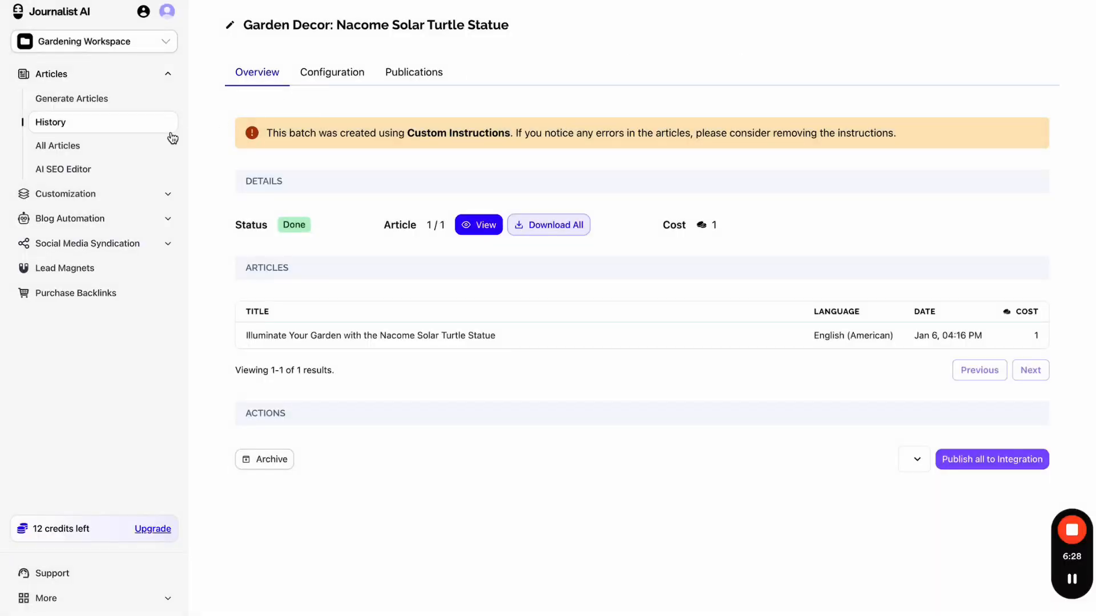
pyautogui.click(106, 216)
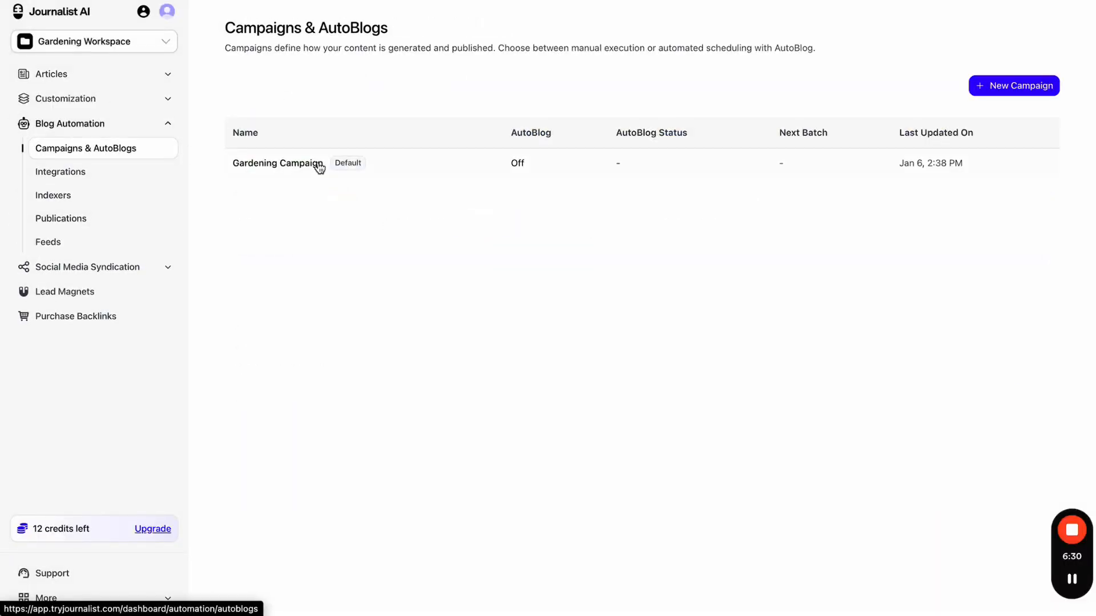
pyautogui.click(413, 176)
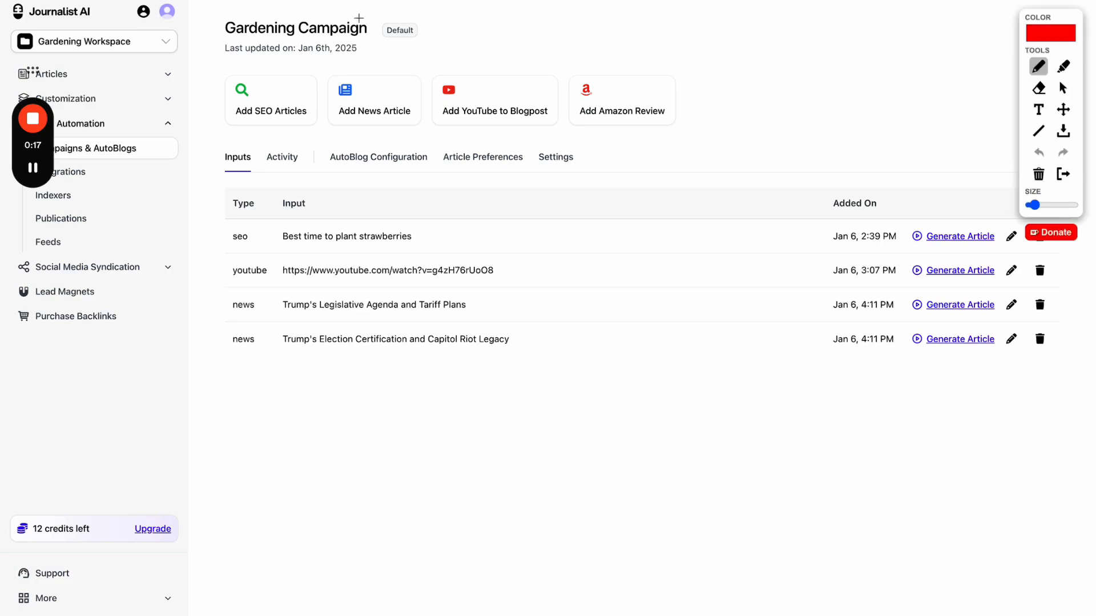
pyautogui.click(295, 87)
pyautogui.click(373, 82)
pyautogui.click(482, 81)
pyautogui.click(1062, 174)
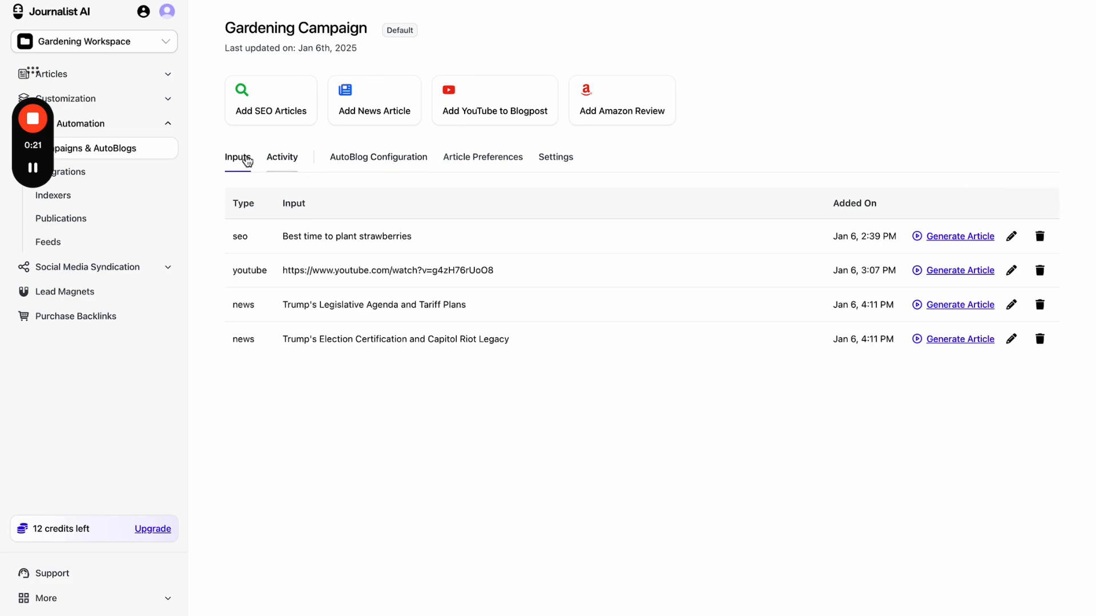
# - Look through the Activity, Article Preferences, Settings and AutoBlog Configuration tabs
pyautogui.click(273, 165)
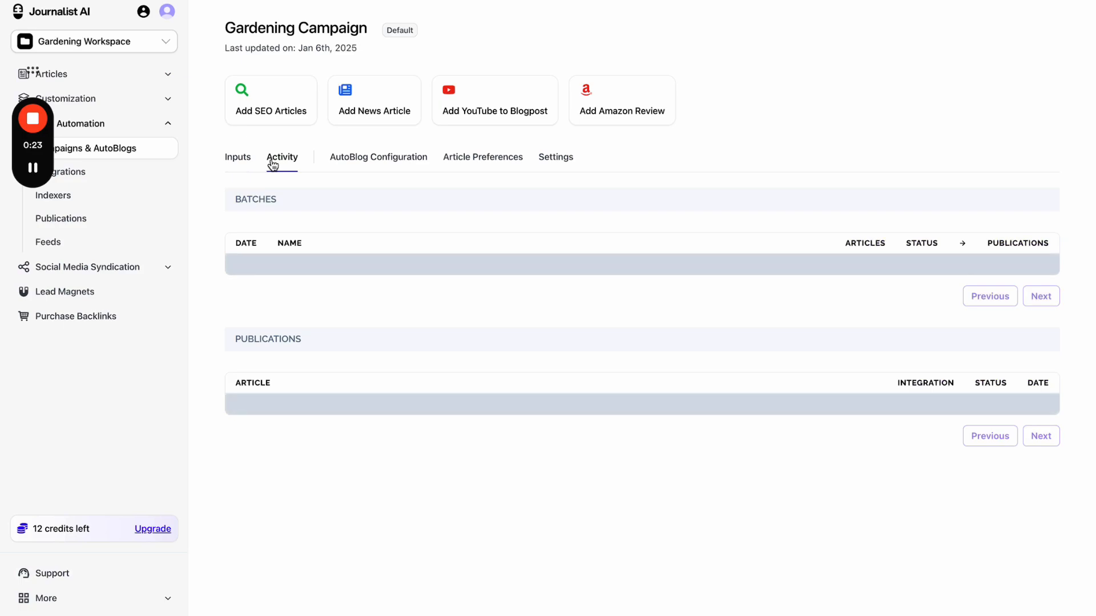
pyautogui.click(461, 164)
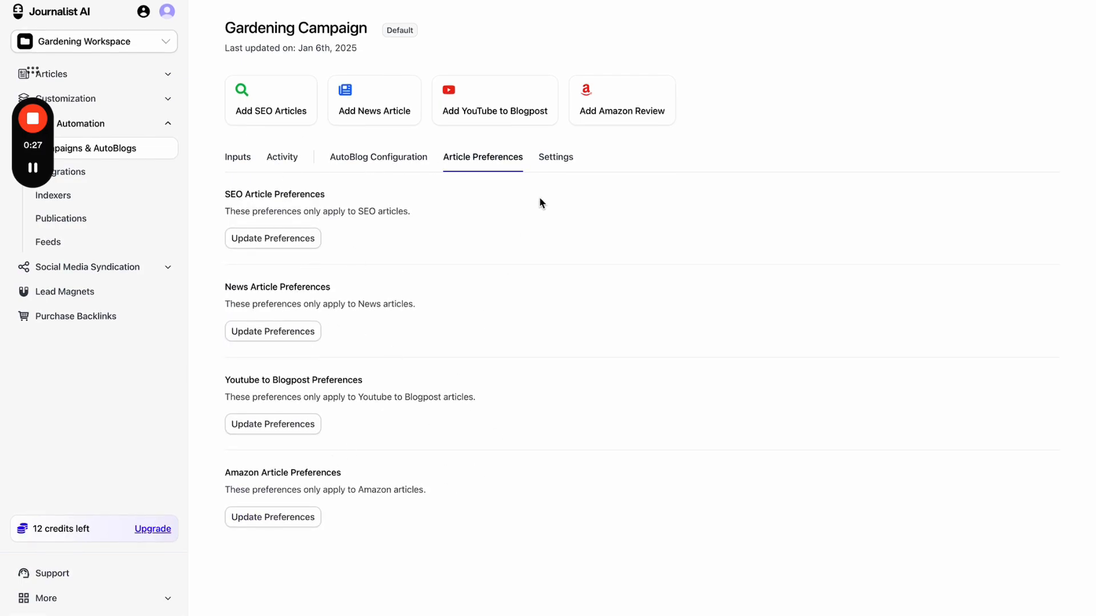
pyautogui.click(557, 163)
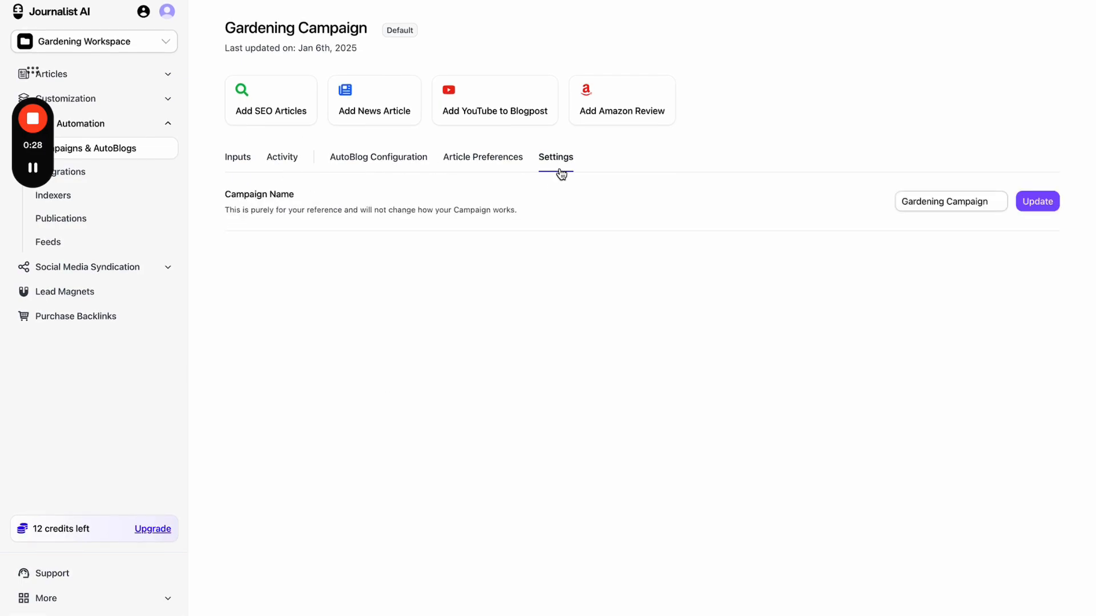
pyautogui.click(402, 163)
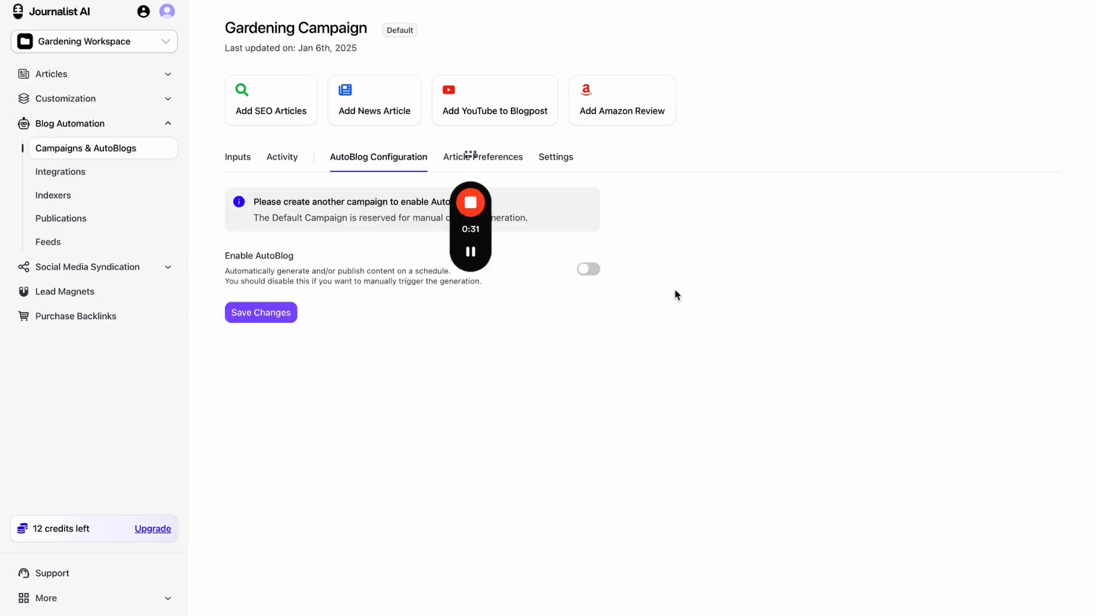
pyautogui.doubleClick(399, 31)
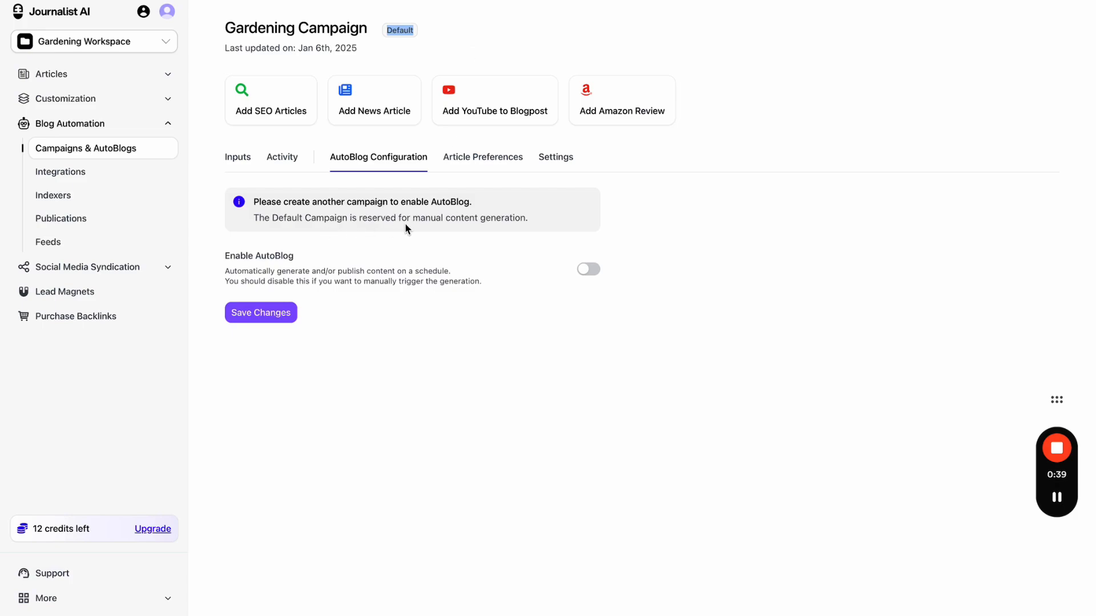
# - Draft a campaign named 'My new campagigng' with AutoBlog enabled, then discard it
pyautogui.click(95, 157)
pyautogui.click(973, 86)
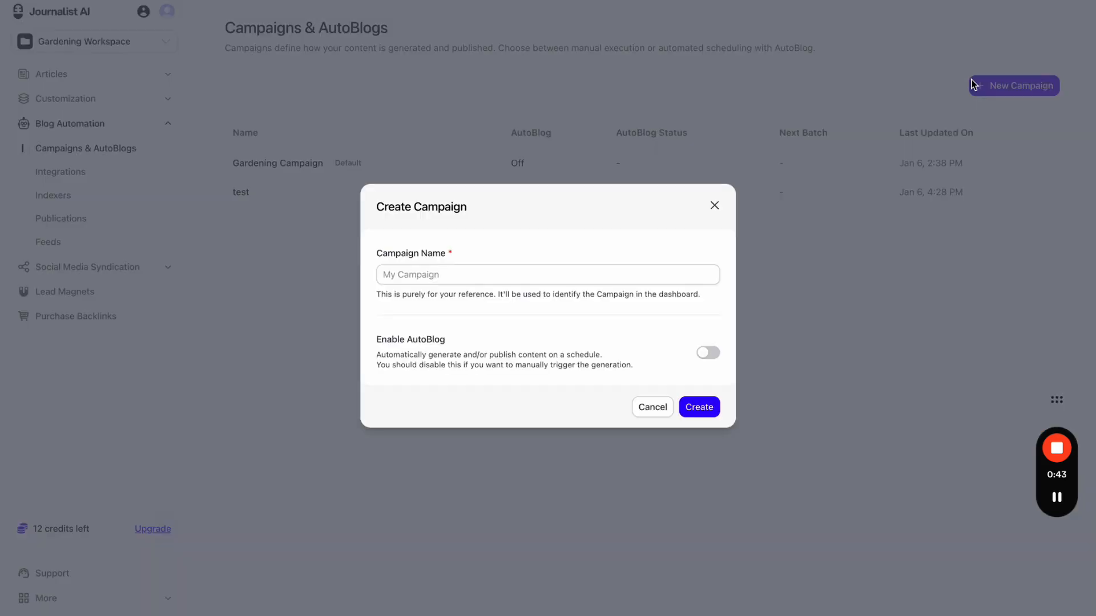
pyautogui.click(530, 275)
pyautogui.write('M')
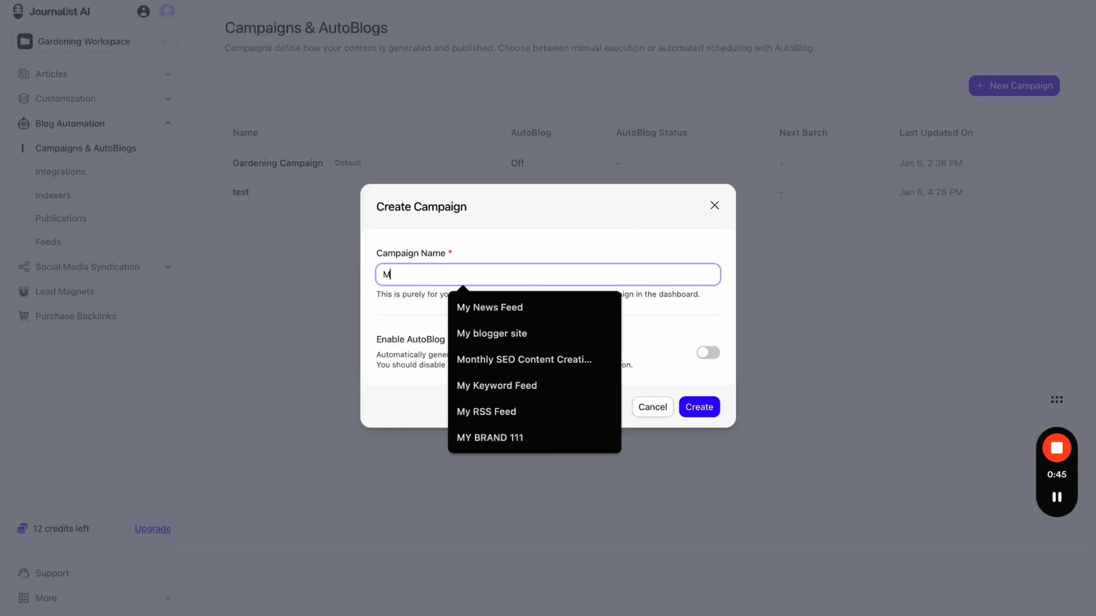
pyautogui.press('BackSpace')
pyautogui.write('My new ca')
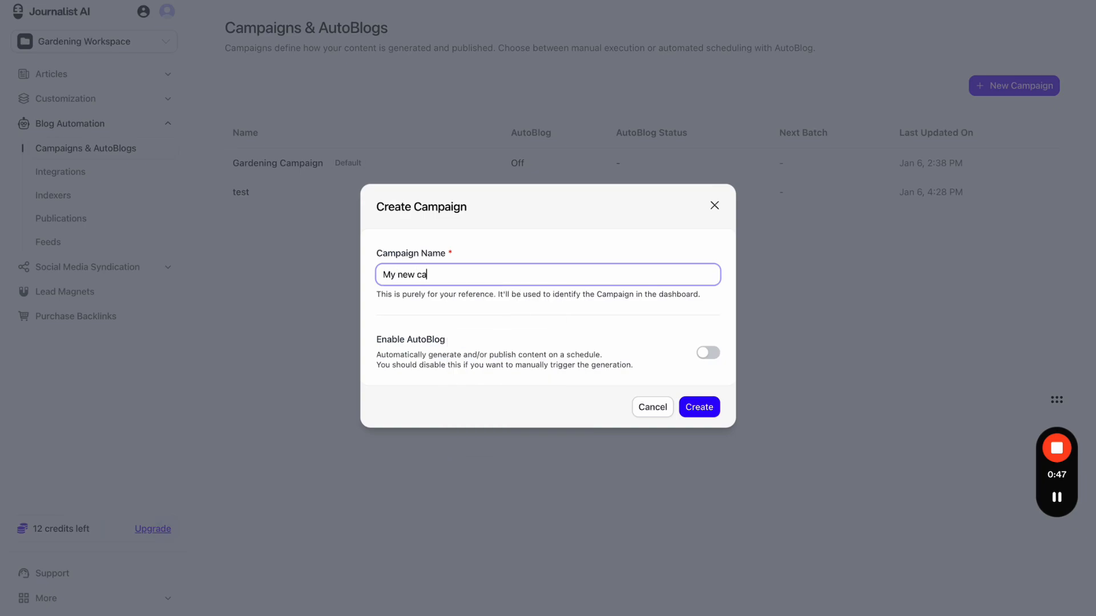
pyautogui.write('mpagigng')
pyautogui.click(708, 353)
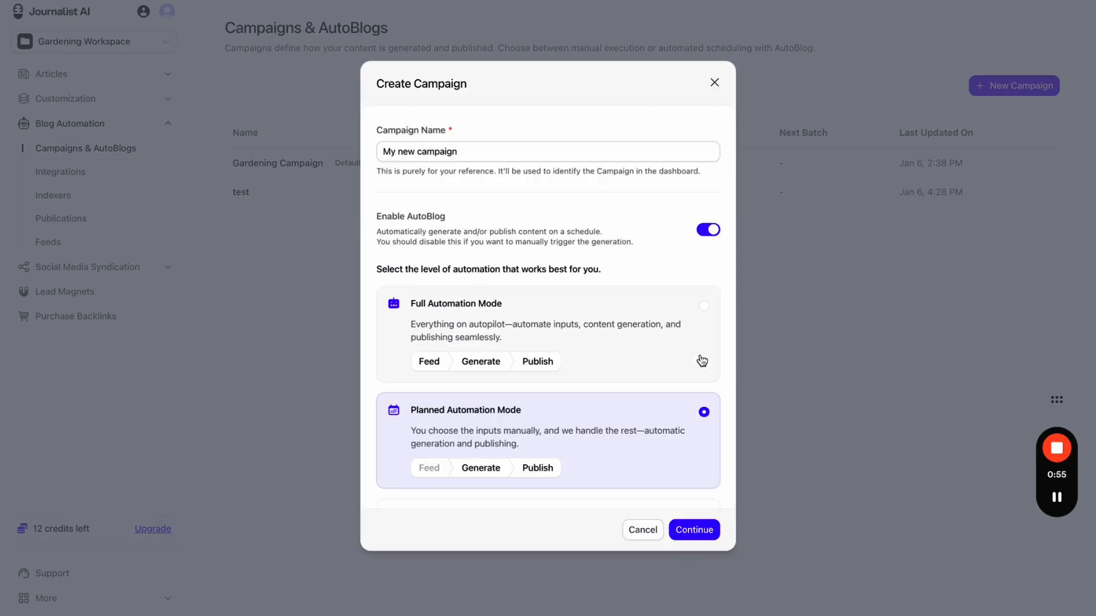
pyautogui.scroll(-2, 645, 381)
pyautogui.scroll(2, 645, 381)
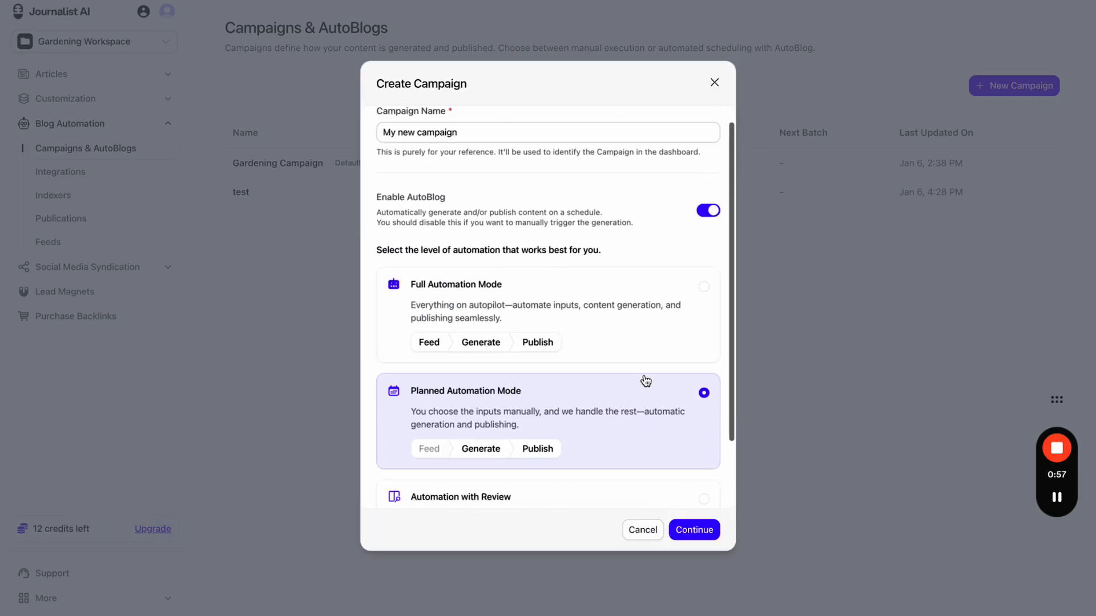
pyautogui.scroll(-1, 648, 286)
pyautogui.scroll(-1, 649, 255)
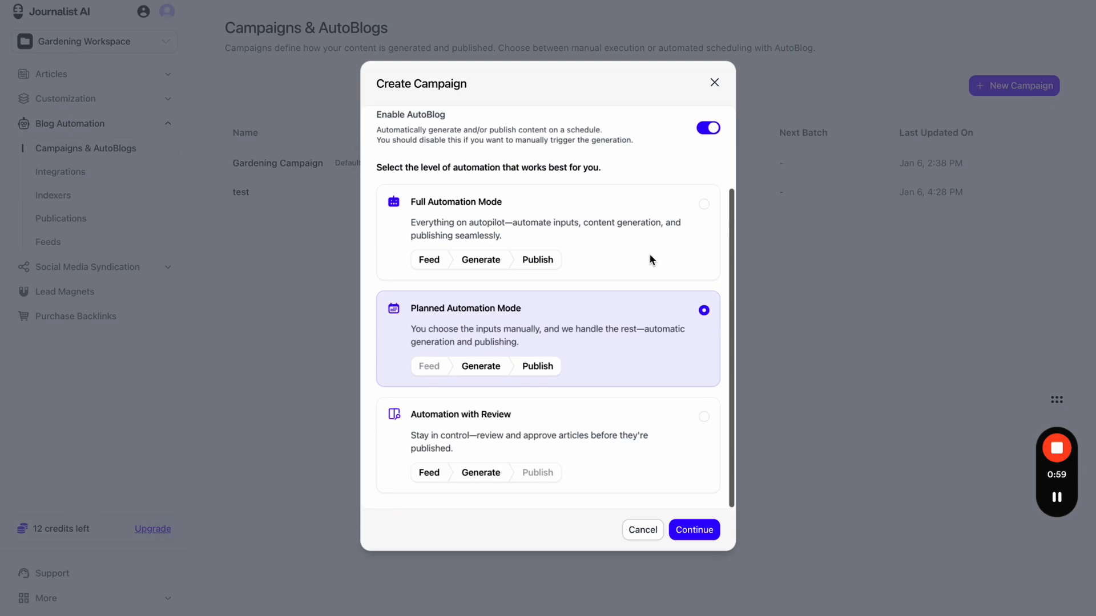
pyautogui.click(714, 84)
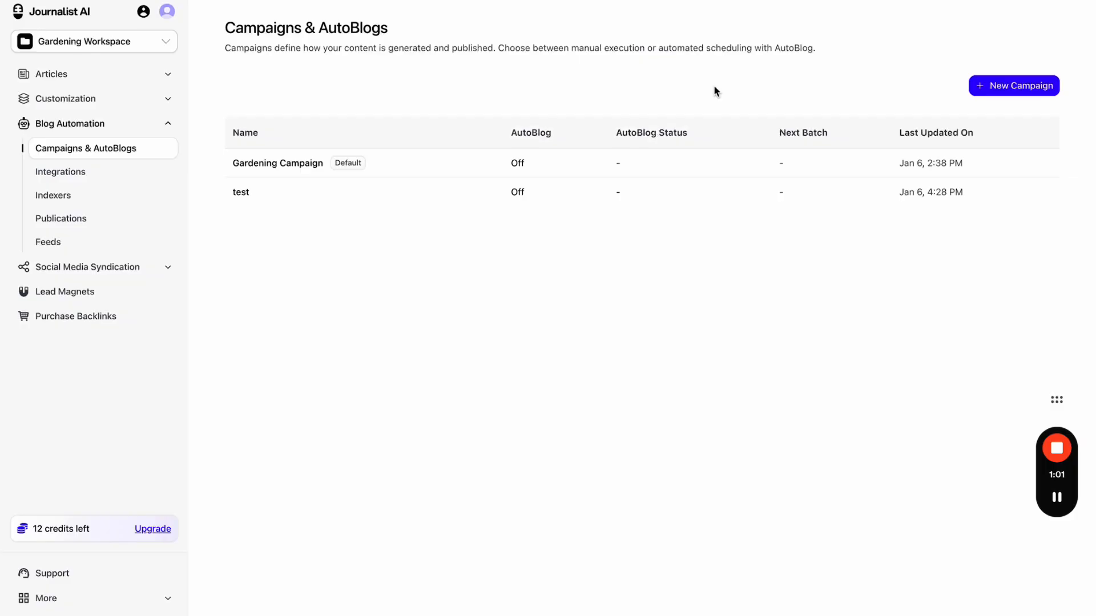
# - Recheck the Gardening Campaign's AutoBlog configuration and return to the campaigns list
pyautogui.click(401, 165)
pyautogui.click(384, 163)
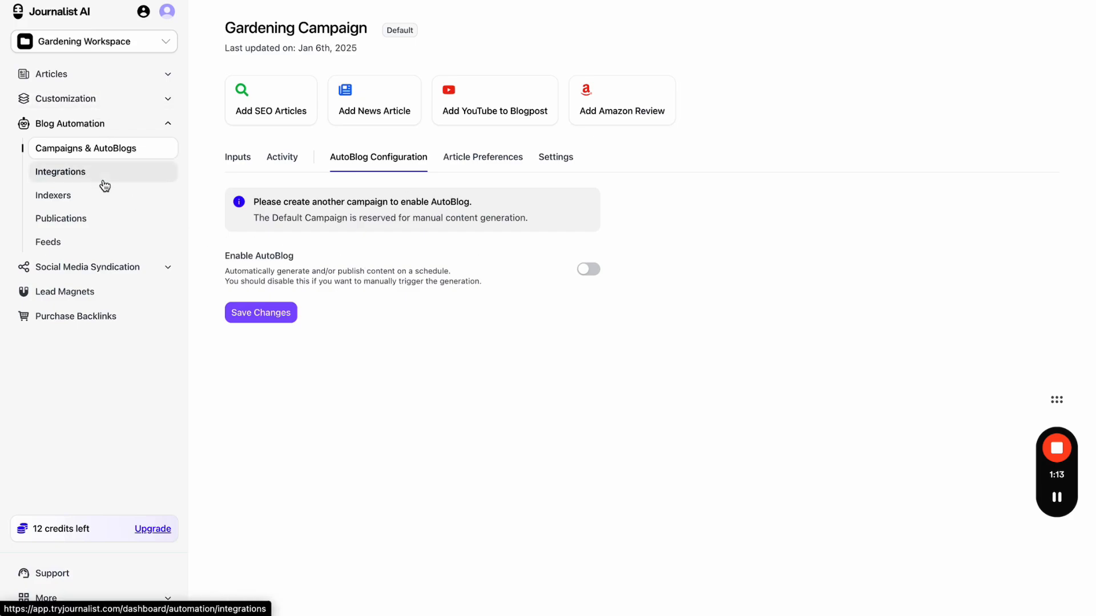
pyautogui.click(110, 152)
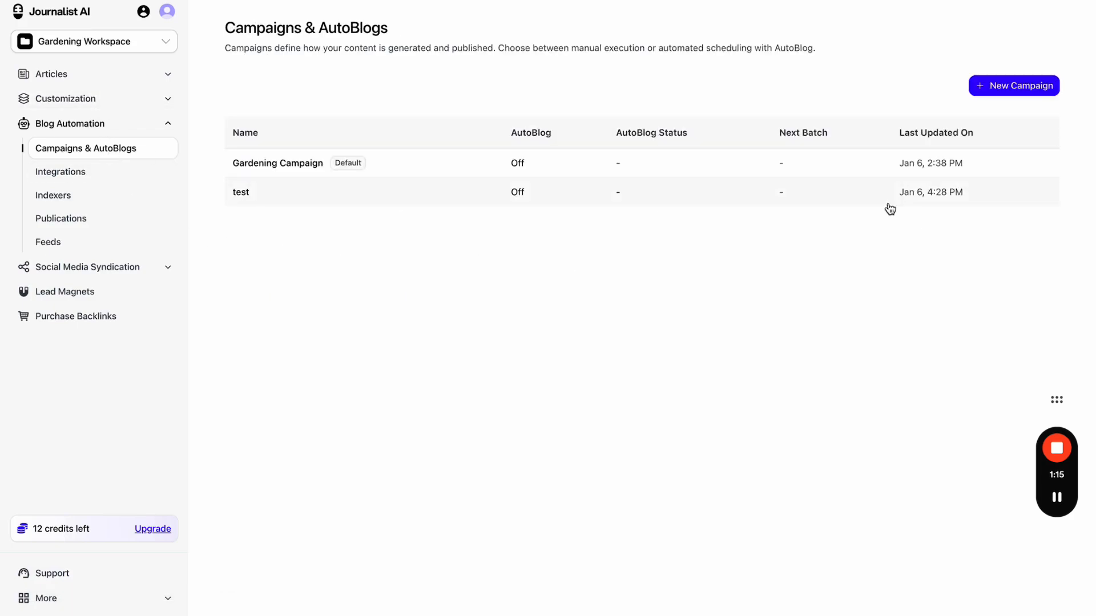
# - Start another campaign, enable AutoBlog to view its automation modes, and close without creating
pyautogui.click(1007, 88)
pyautogui.click(712, 353)
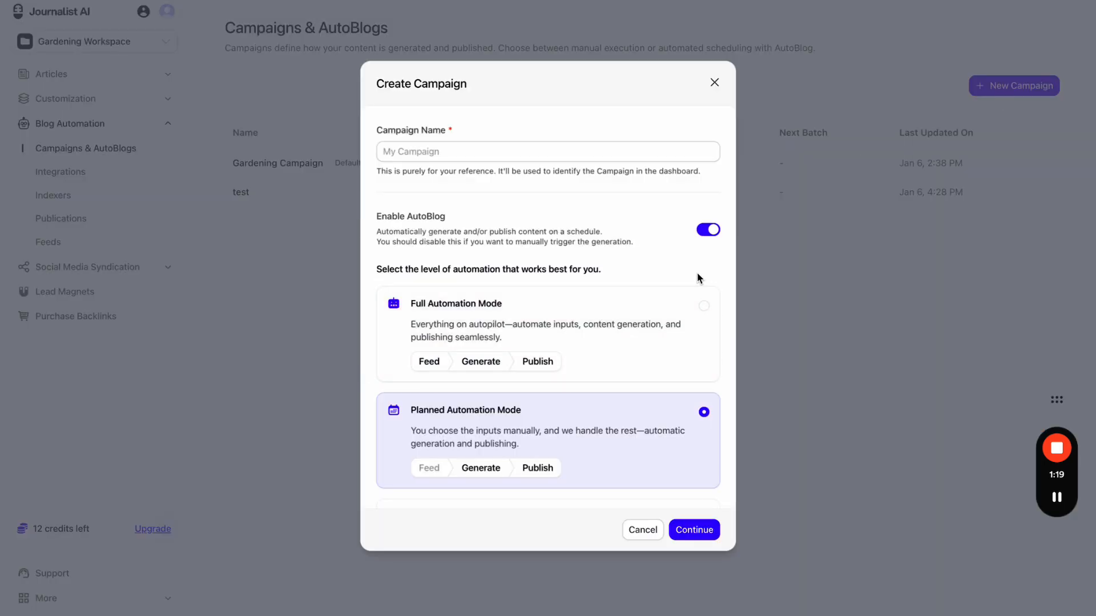
pyautogui.scroll(-3, 698, 277)
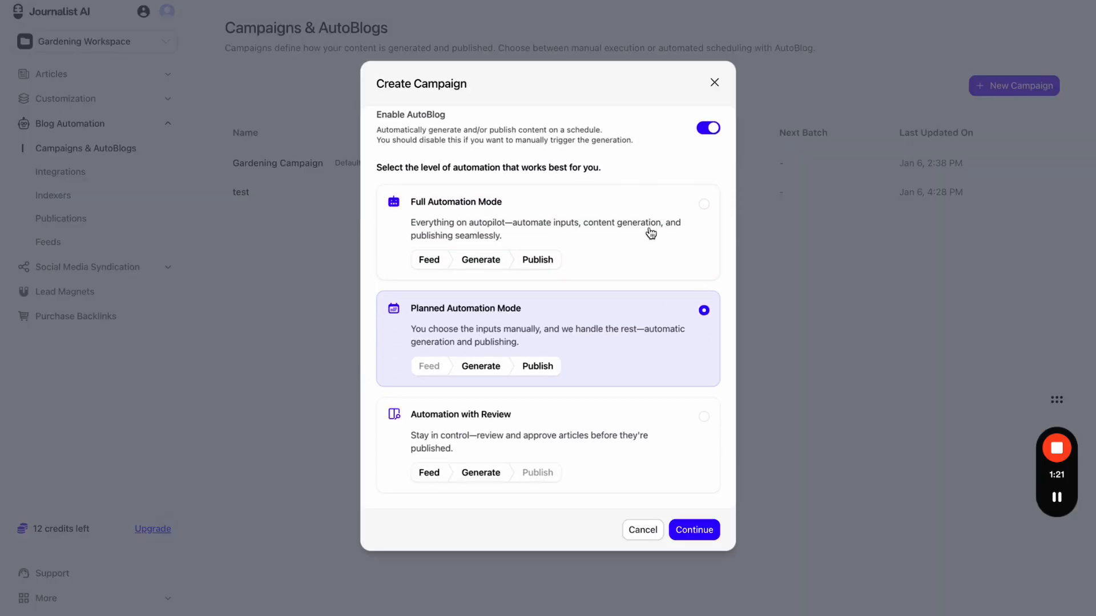
pyautogui.click(714, 83)
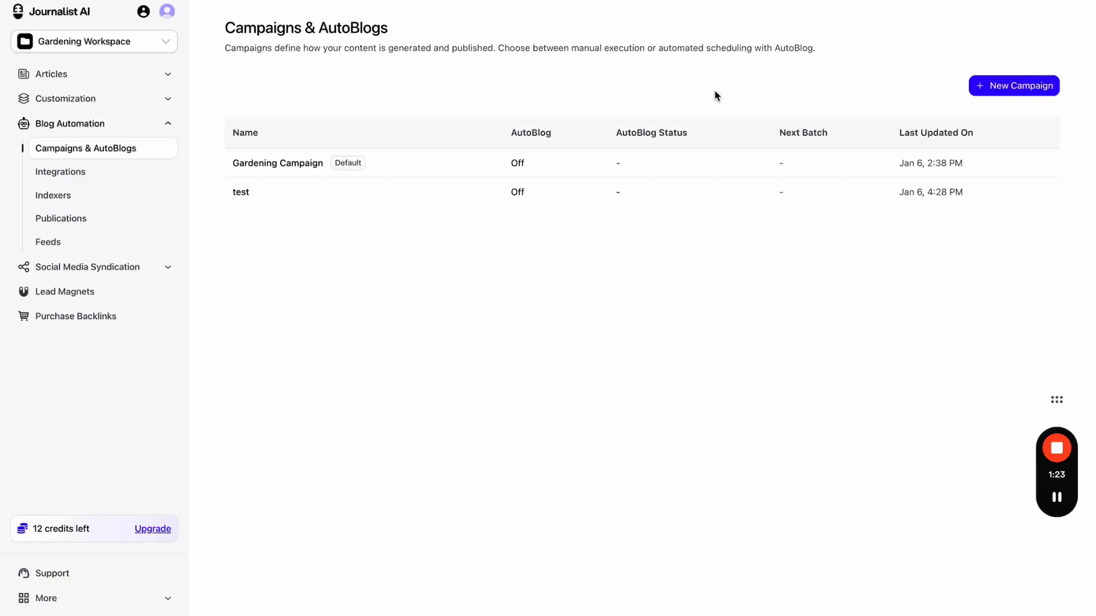
# - Open Articles > History and check the language filter without choosing one
pyautogui.click(131, 82)
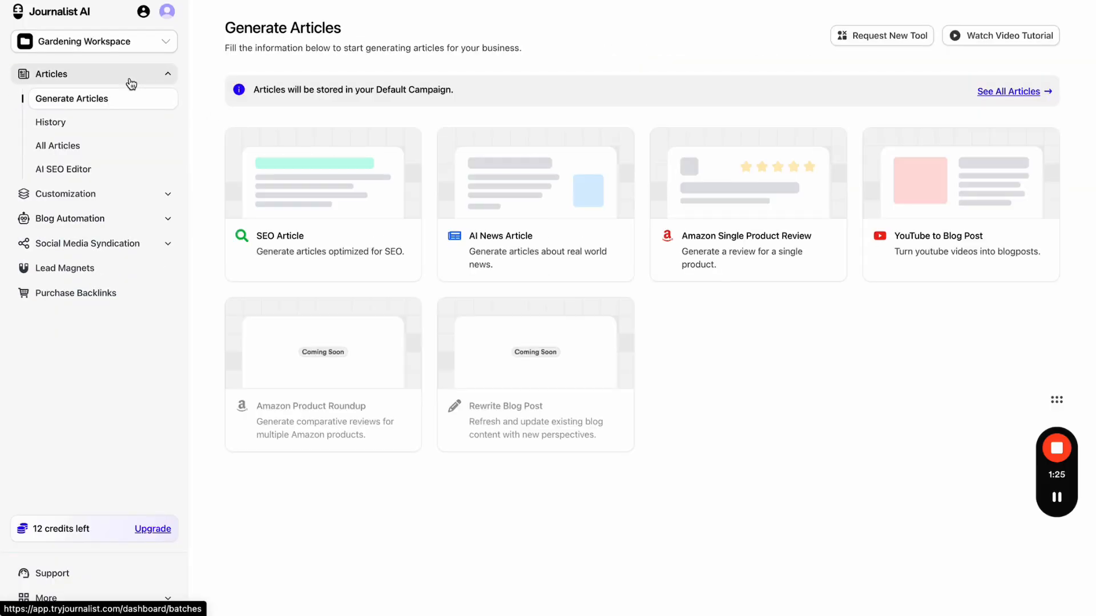
pyautogui.click(107, 122)
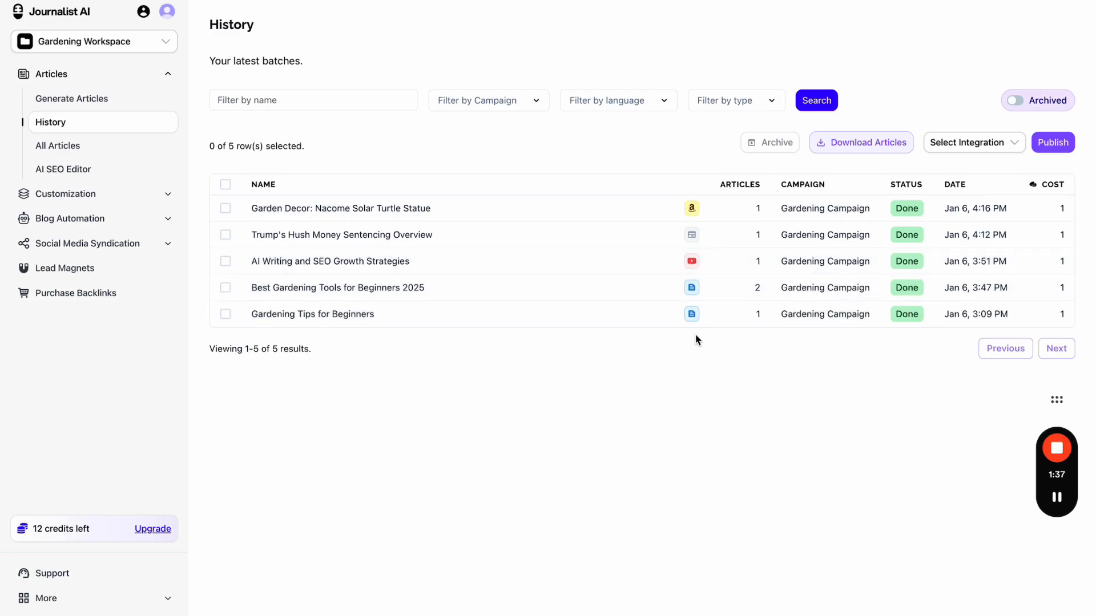
pyautogui.click(633, 104)
pyautogui.click(656, 81)
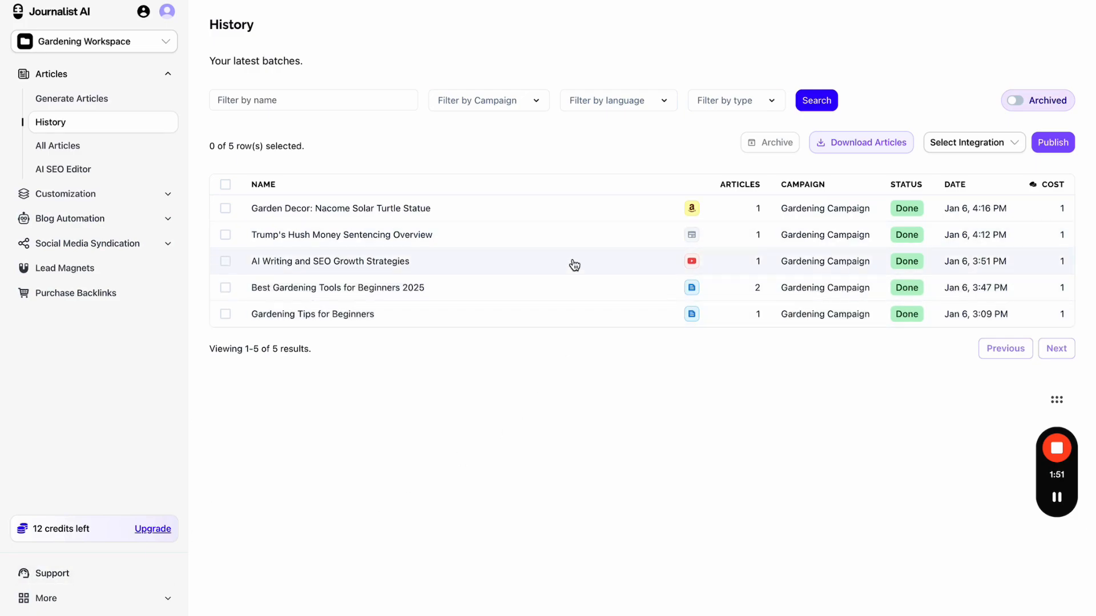
# - Open the Best Gardening Tools for Beginners 2025 batch and check its download formats, cost and publications
pyautogui.click(543, 287)
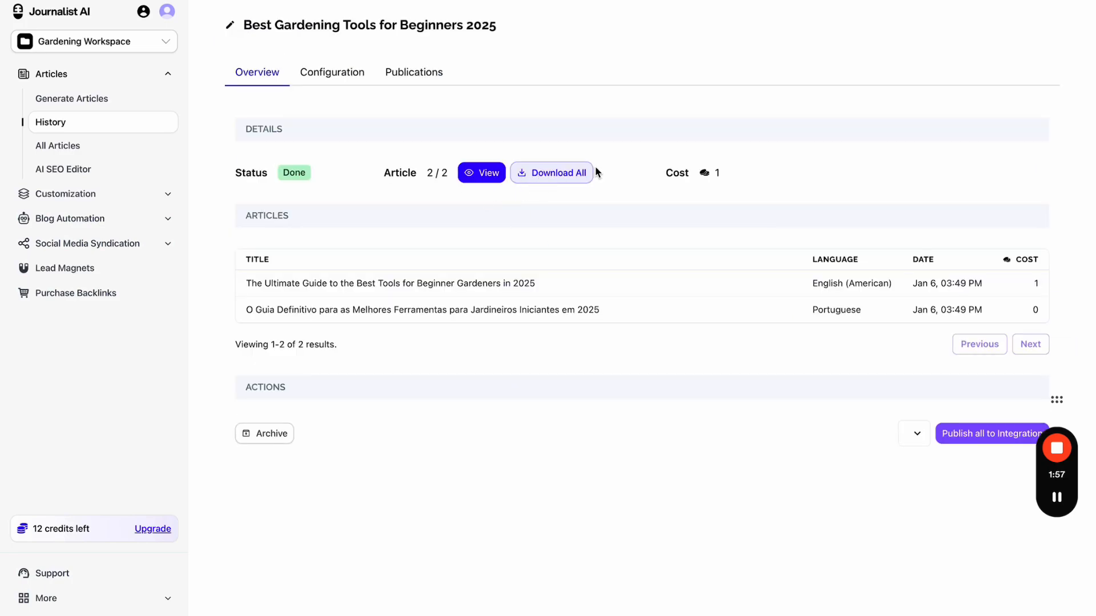
pyautogui.click(569, 180)
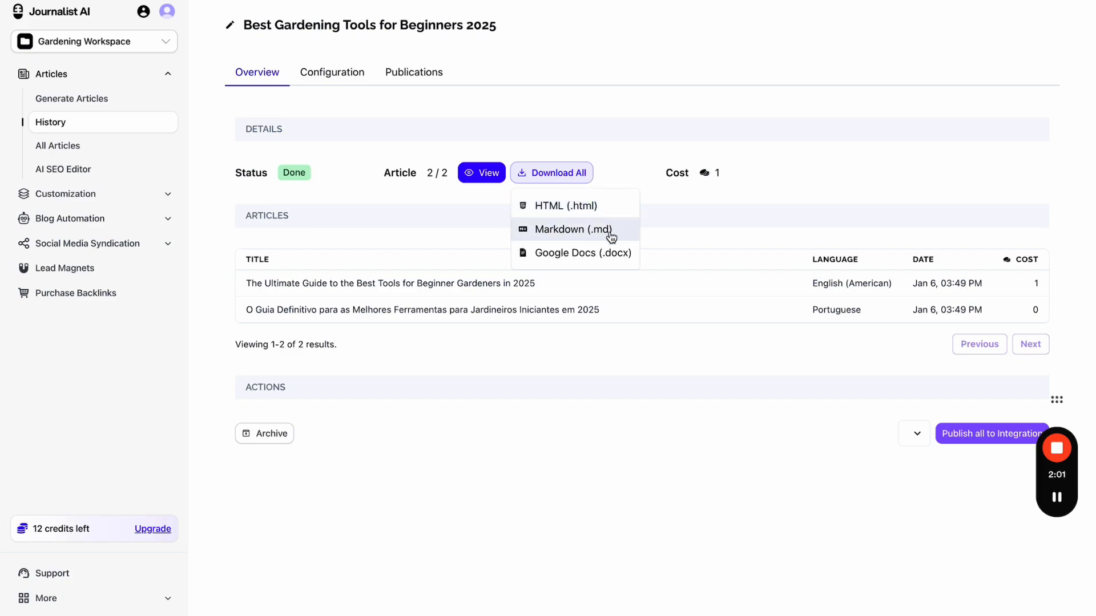
pyautogui.click(693, 207)
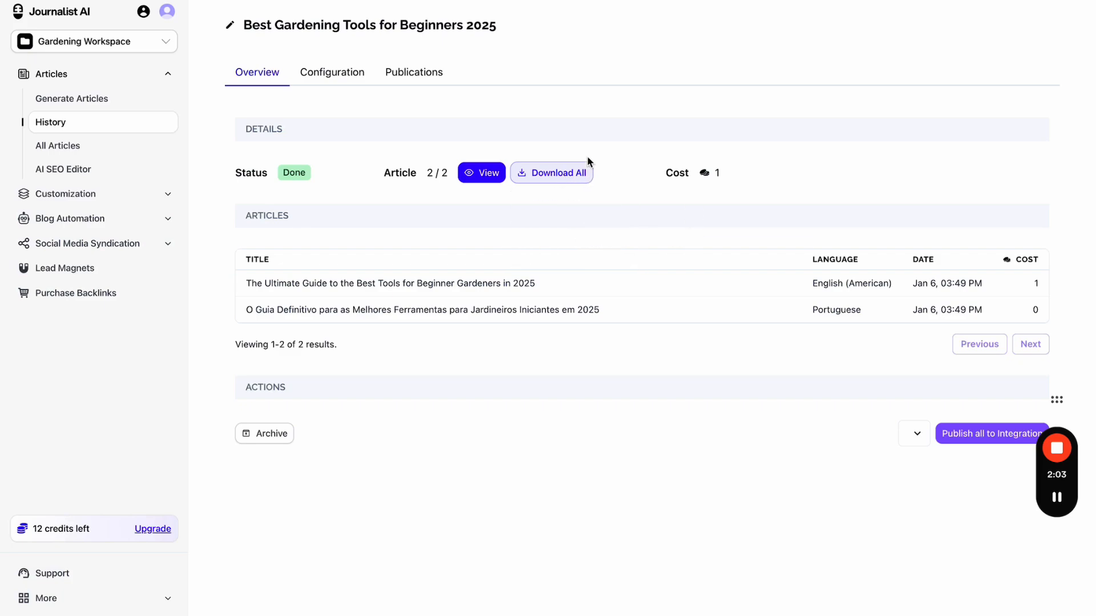
pyautogui.doubleClick(721, 177)
pyautogui.click(411, 80)
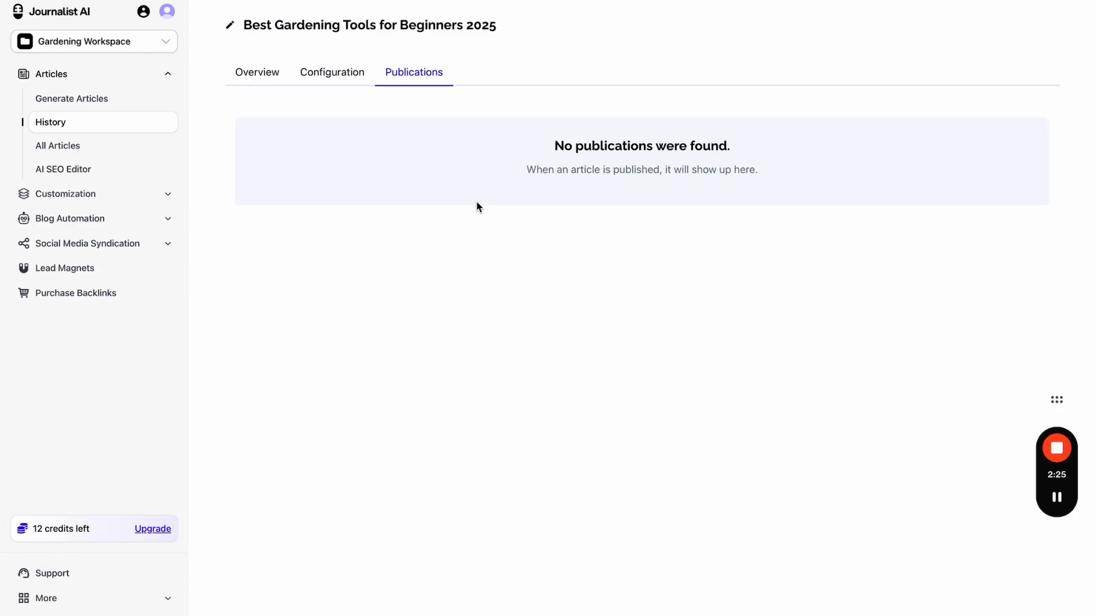
pyautogui.click(268, 80)
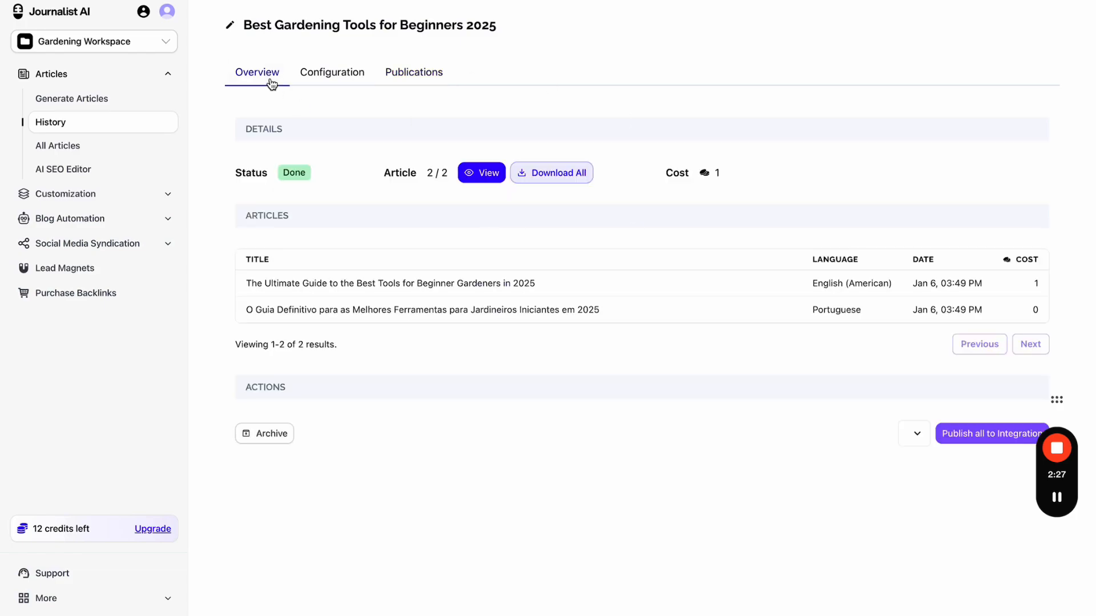
# - Glance at the articles list and AI SEO Editor page, then preview the batch's English article
pyautogui.click(101, 149)
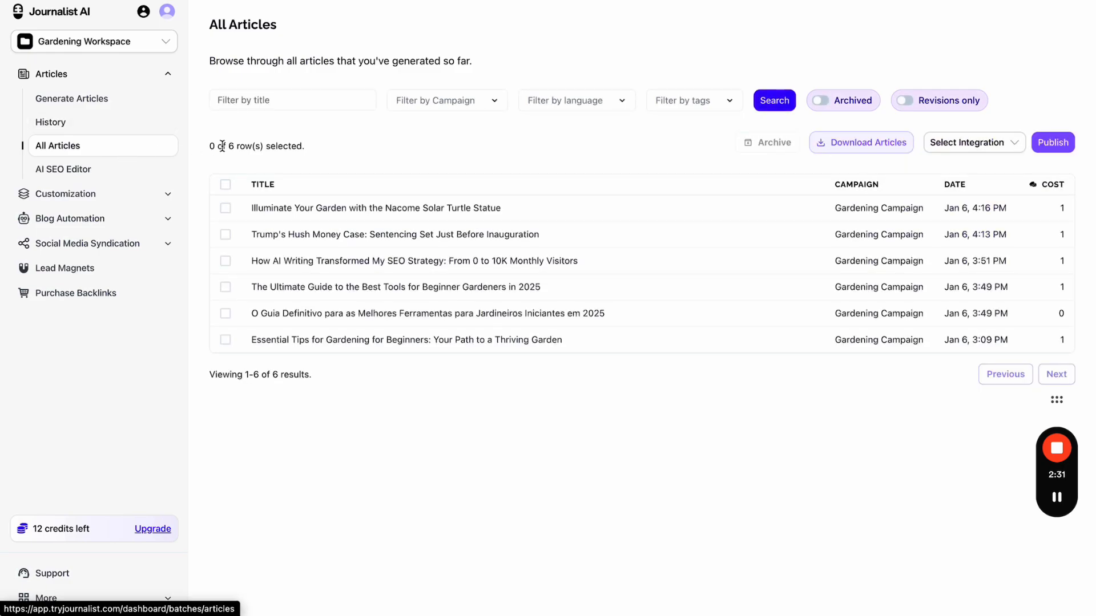
pyautogui.click(82, 181)
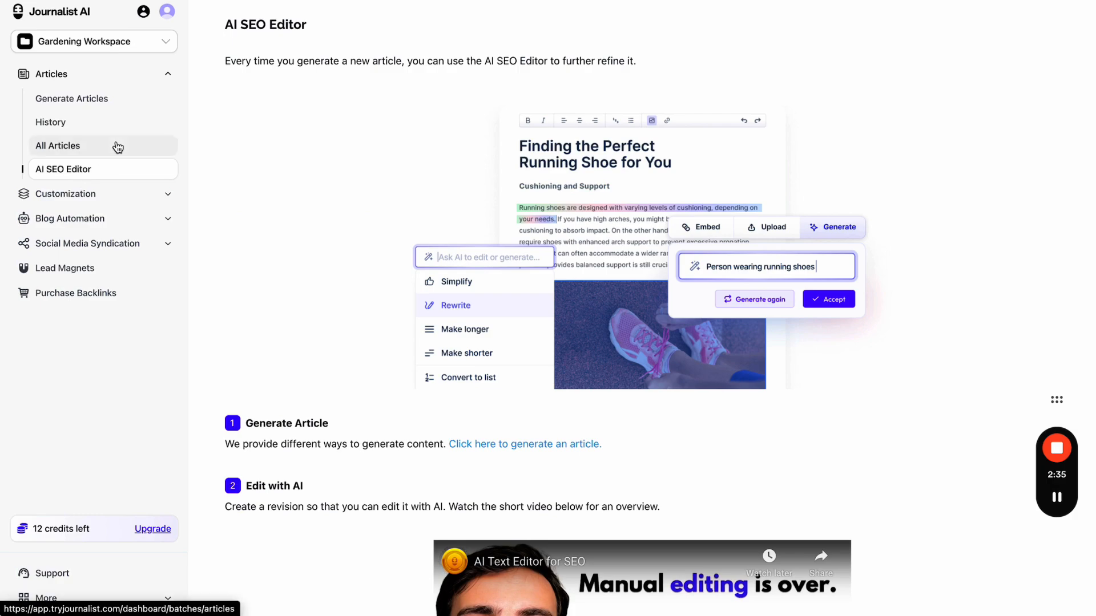
pyautogui.click(89, 121)
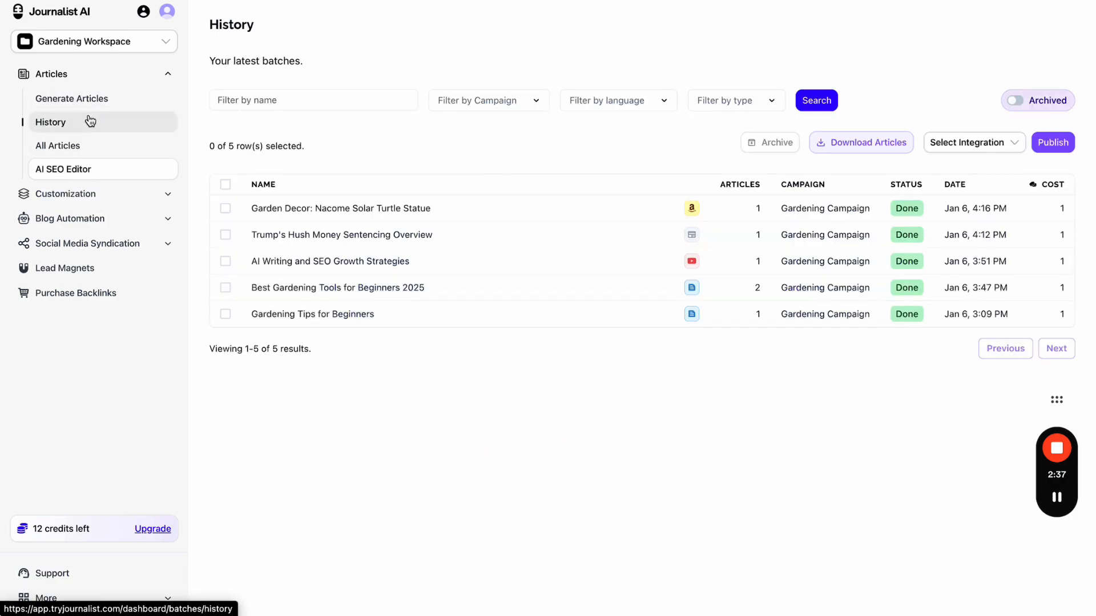
pyautogui.click(416, 284)
pyautogui.click(477, 173)
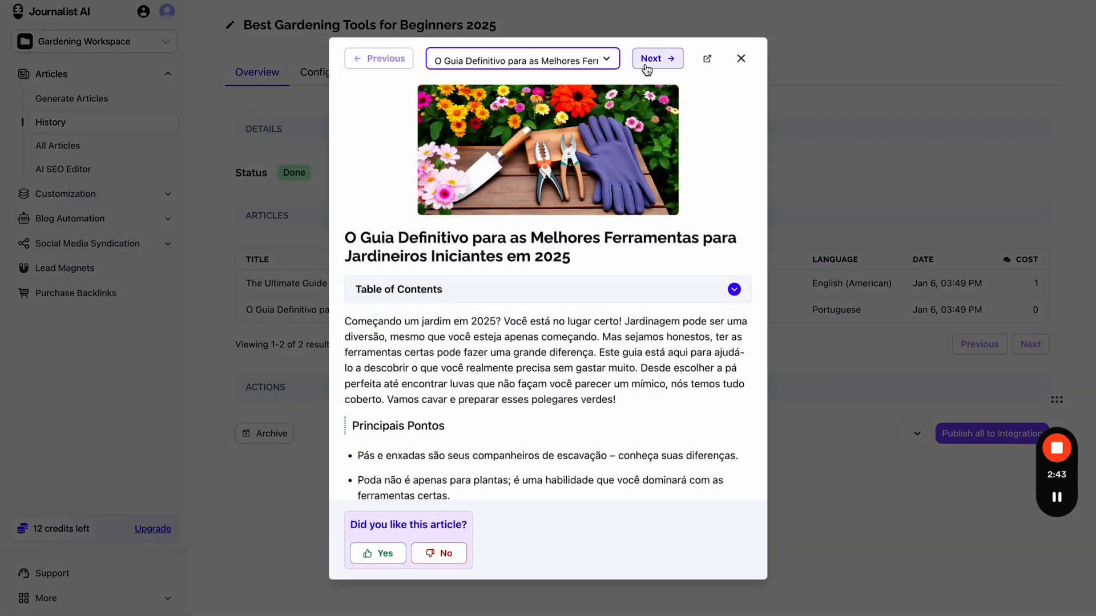
pyautogui.click(646, 64)
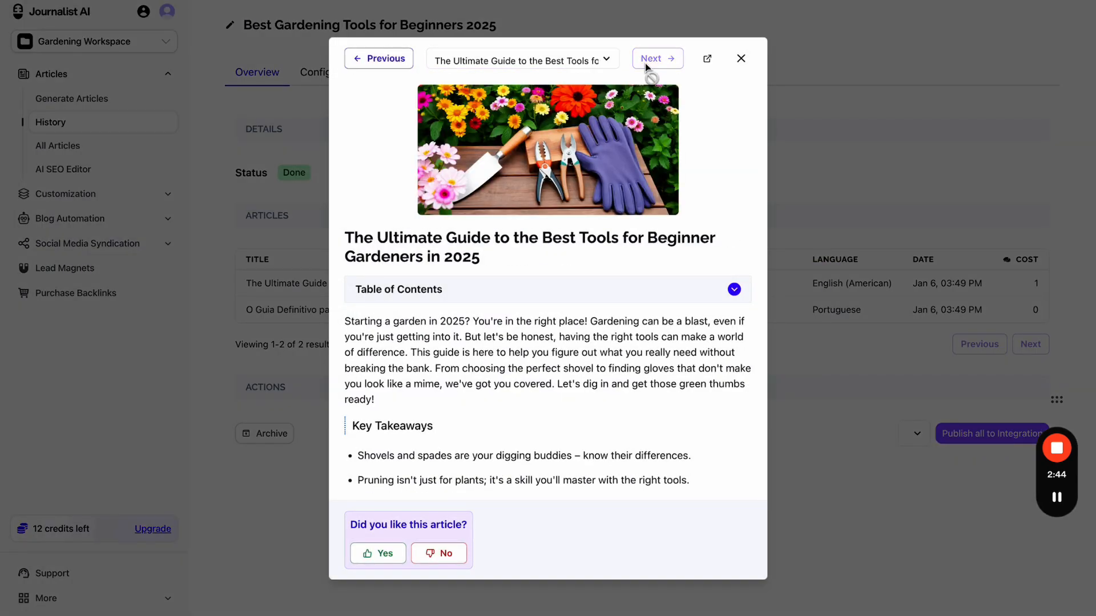
# - Bring up The Ultimate Guide article on its own page, skim it, and create an Edit with AI revision
pyautogui.click(708, 63)
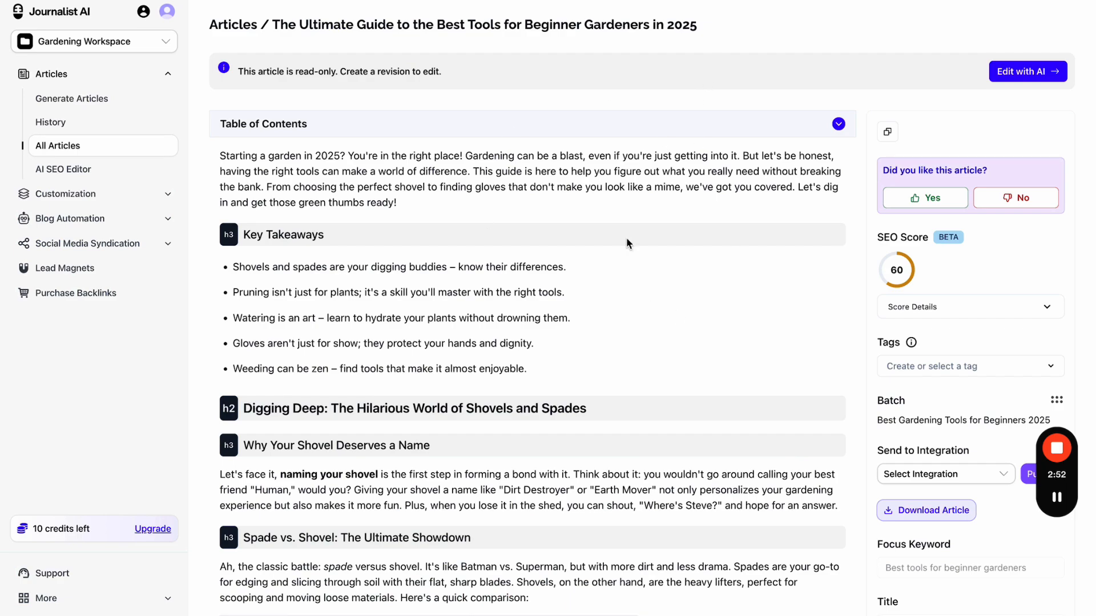
pyautogui.scroll(-3, 696, 388)
pyautogui.scroll(-3, 696, 382)
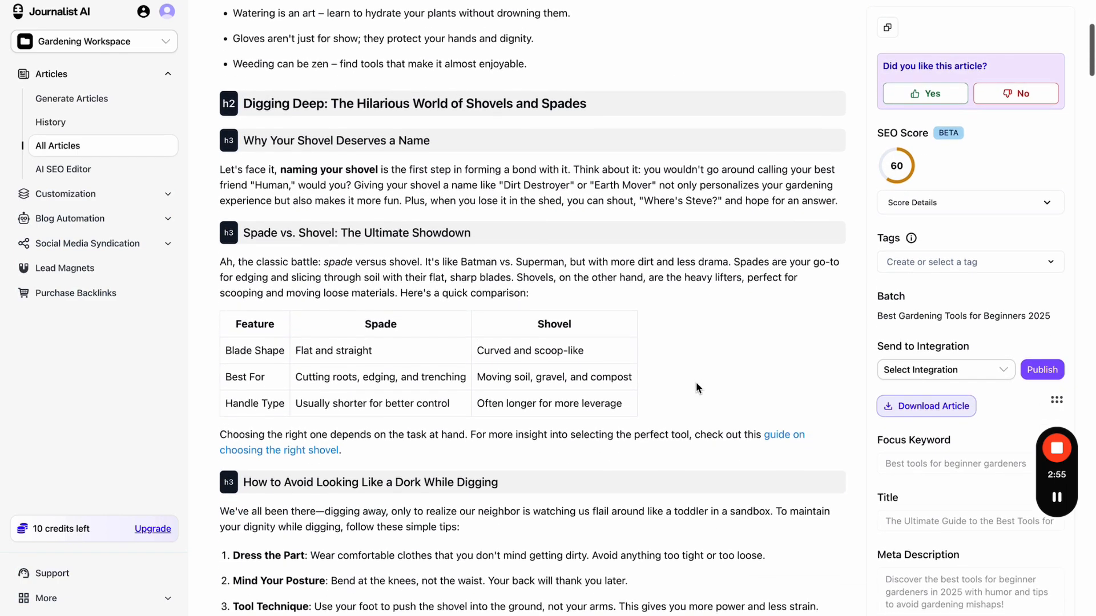
pyautogui.scroll(6, 696, 382)
pyautogui.click(1011, 73)
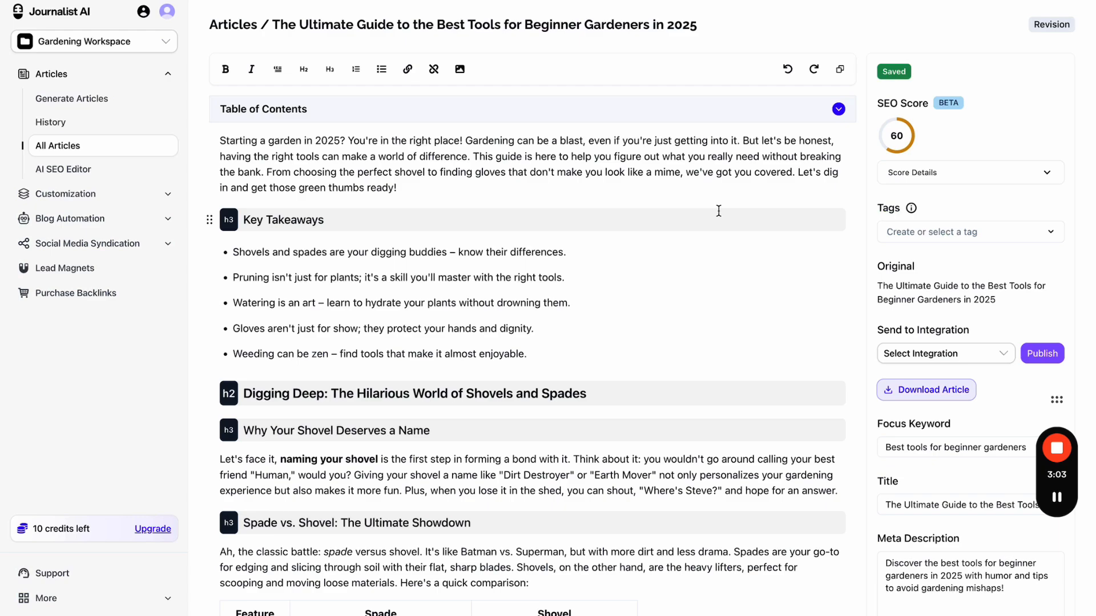
# - Accept all three external link suggestions for the intro: right tools, choosing the perfect shovel, gloves phrase
pyautogui.tripleClick(415, 145)
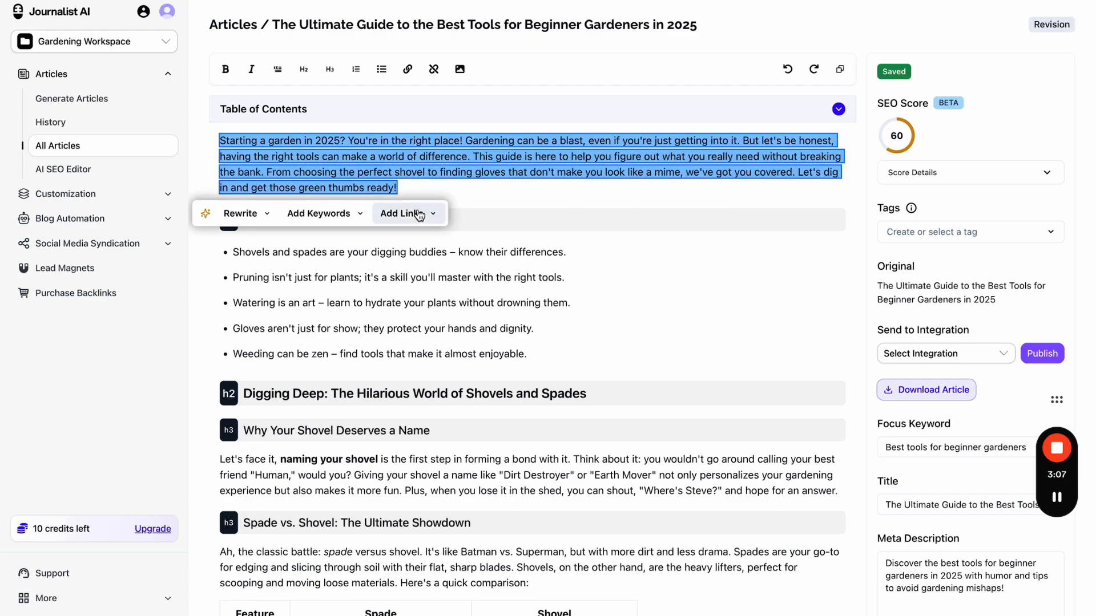
pyautogui.click(416, 214)
pyautogui.click(428, 242)
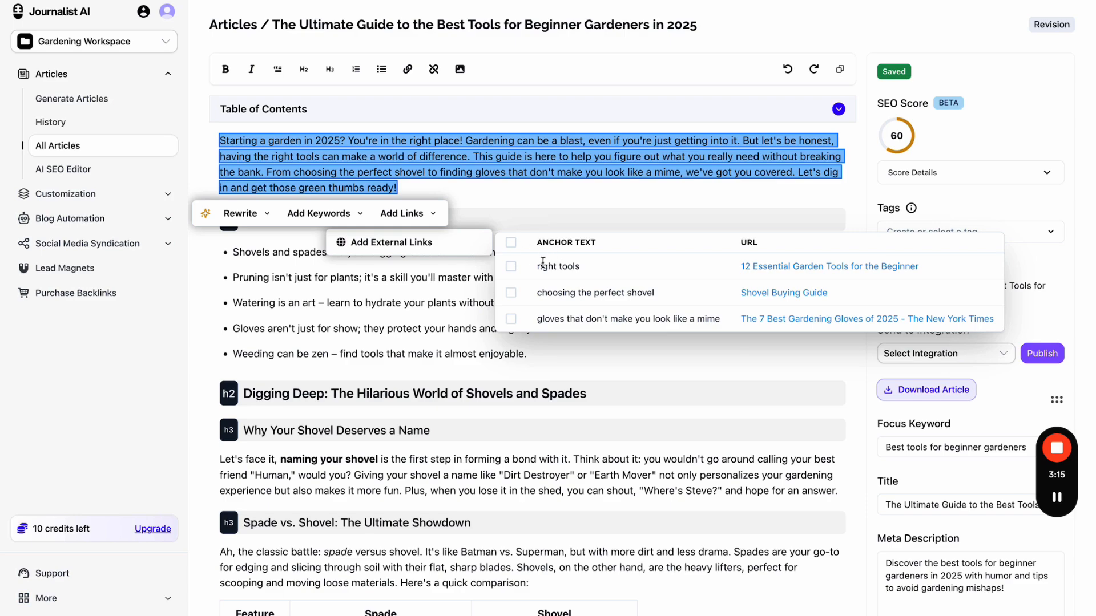
pyautogui.click(511, 266)
pyautogui.click(512, 294)
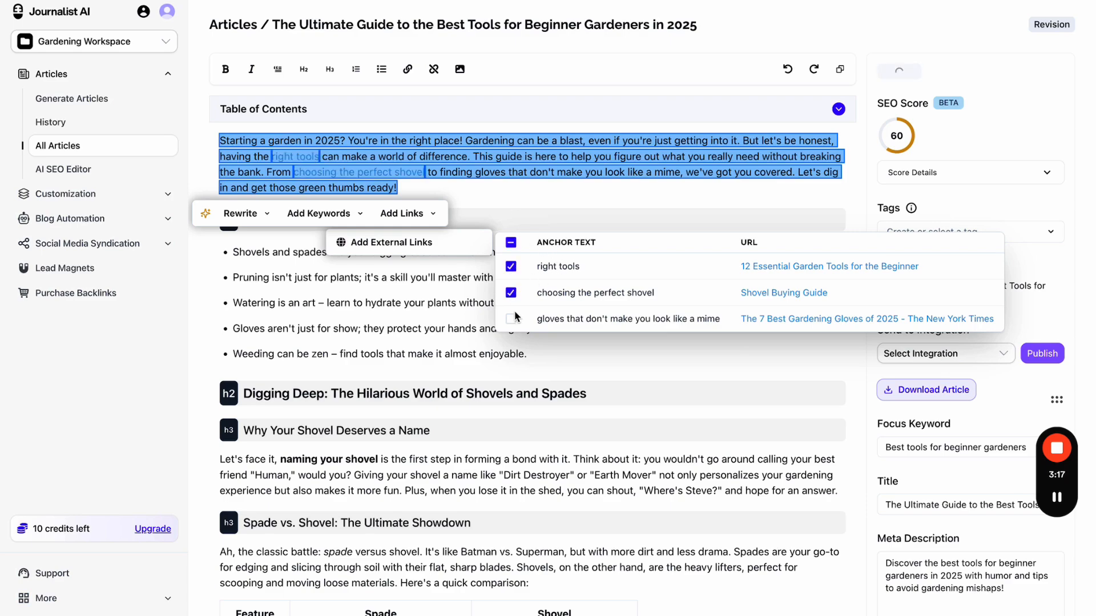
pyautogui.click(512, 319)
pyautogui.click(568, 196)
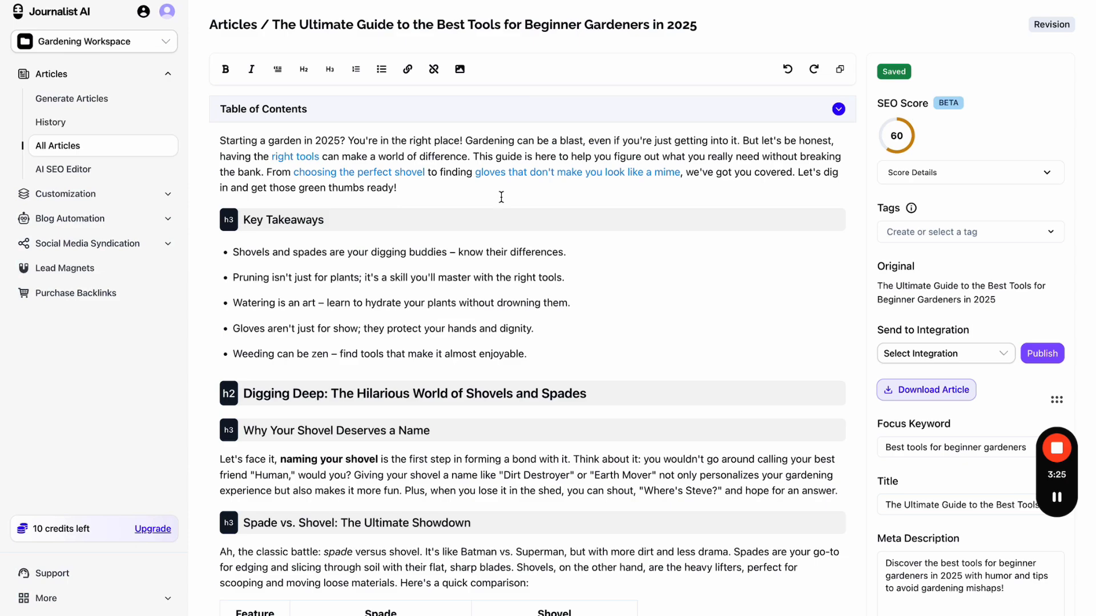
# - Work the keyword 'gardening tools 2025' into the shovel-naming paragraph, accept the rewrite, and dismiss the grey continuation
pyautogui.scroll(-4, 501, 197)
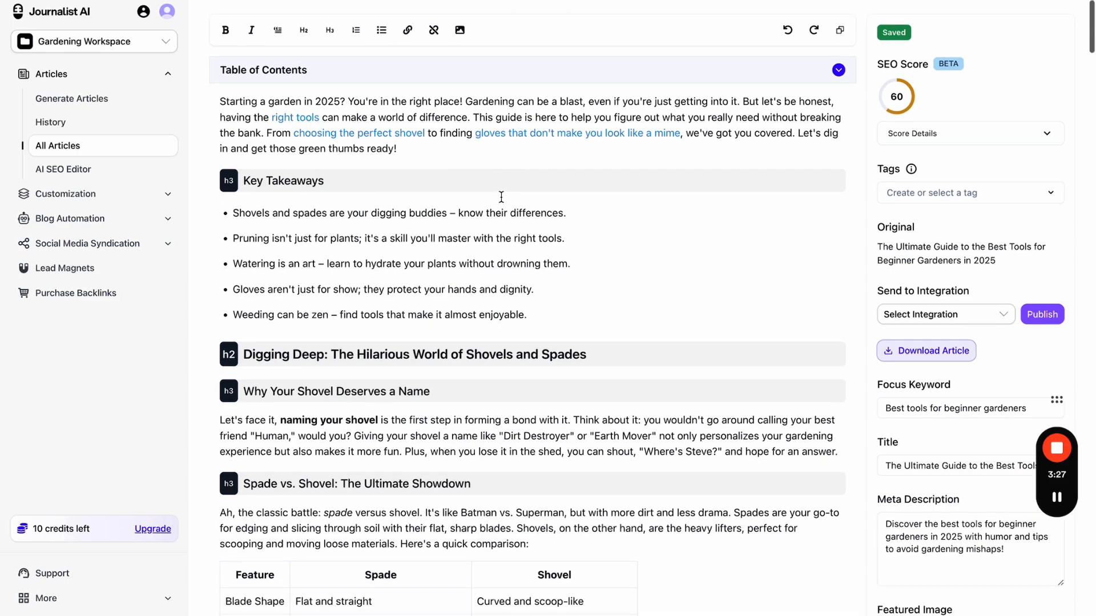
pyautogui.tripleClick(494, 234)
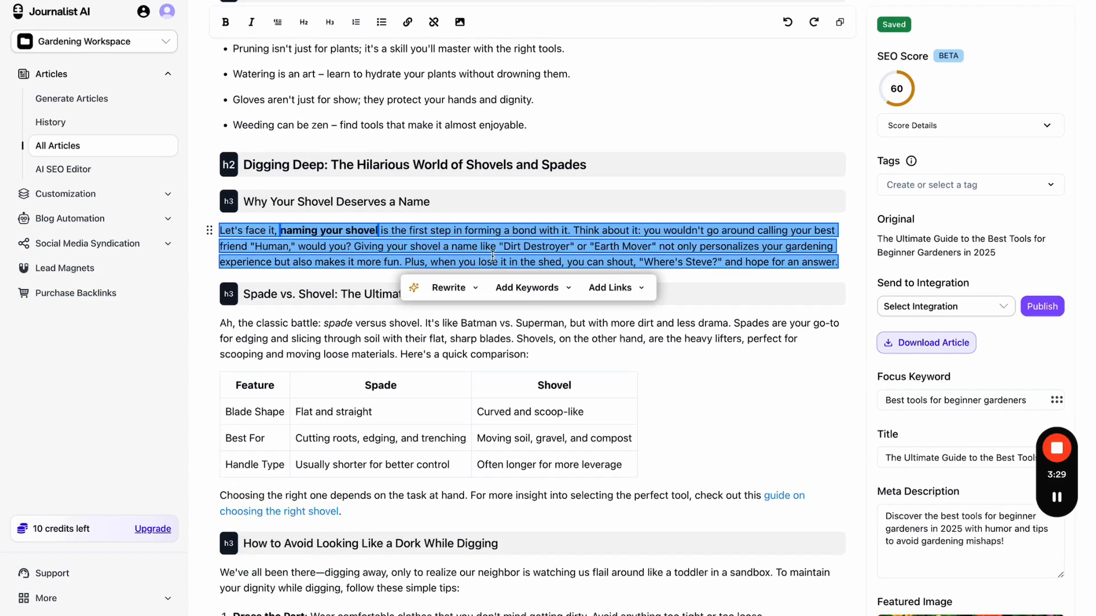
pyautogui.click(498, 289)
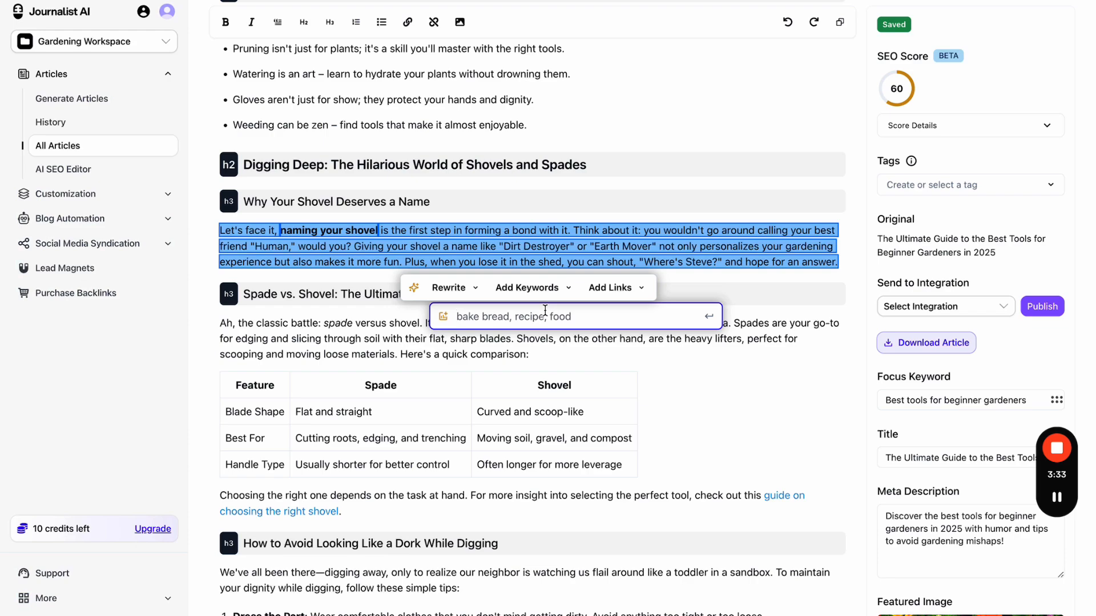
pyautogui.write('gardening ')
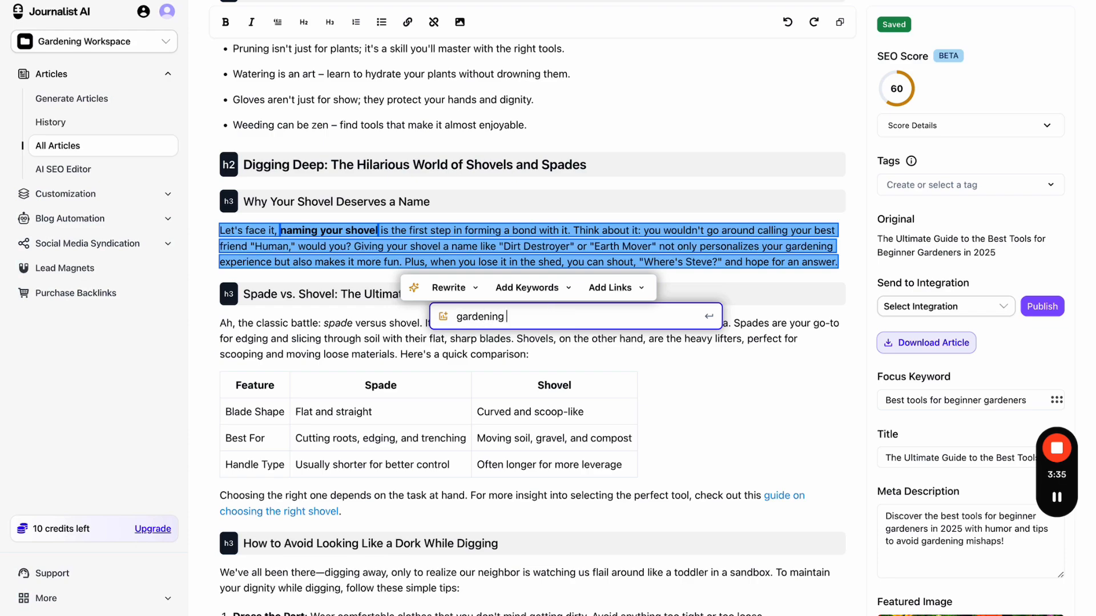
pyautogui.write('tools 2025')
pyautogui.press('Return')
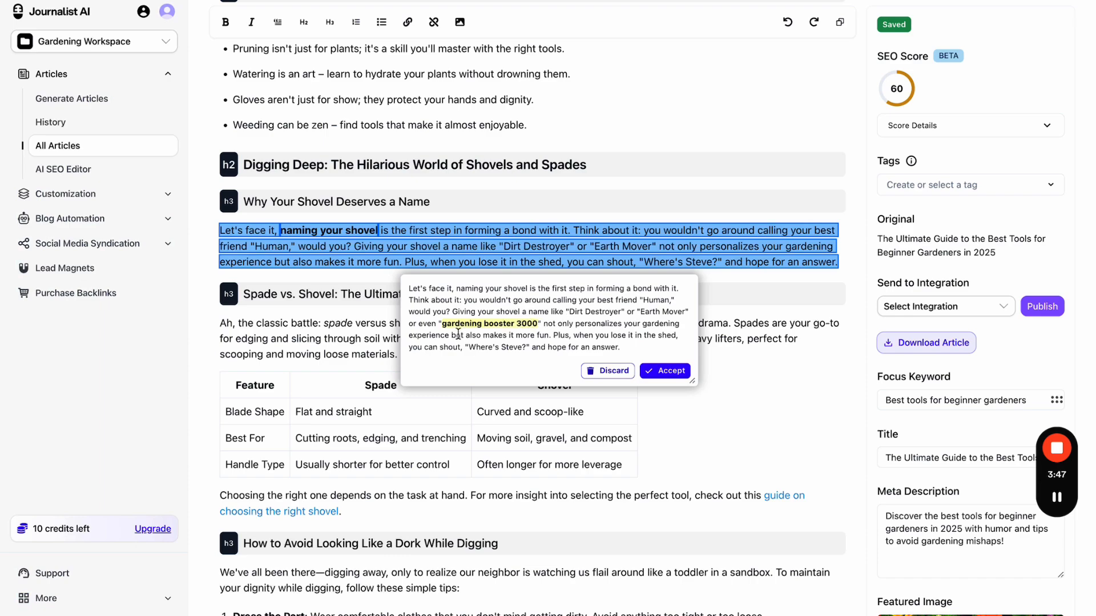
pyautogui.moveTo(442, 324); pyautogui.dragTo(536, 329)
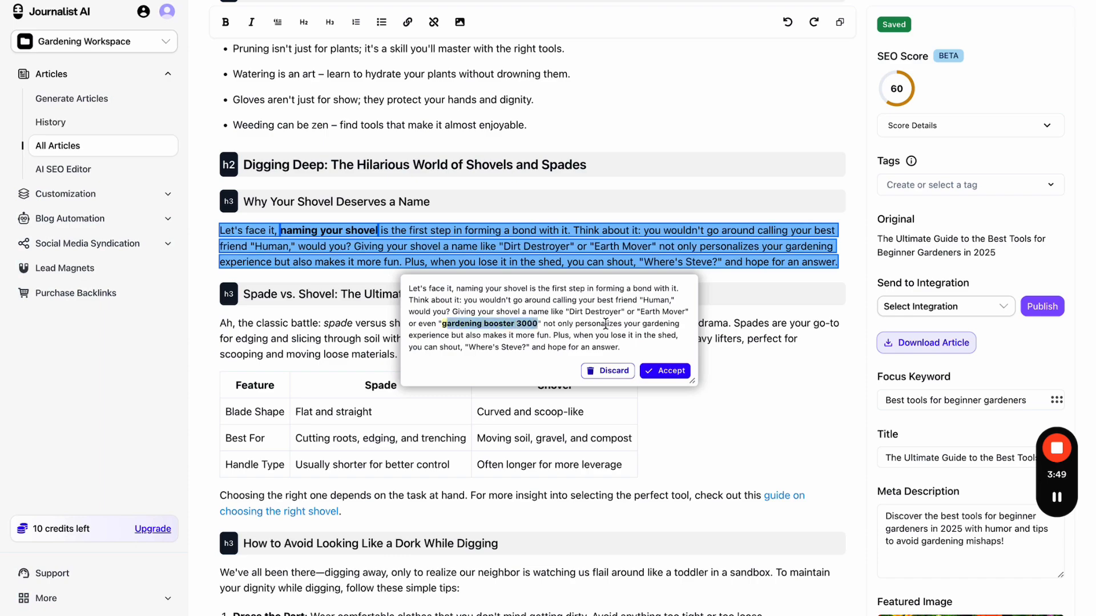
pyautogui.click(652, 371)
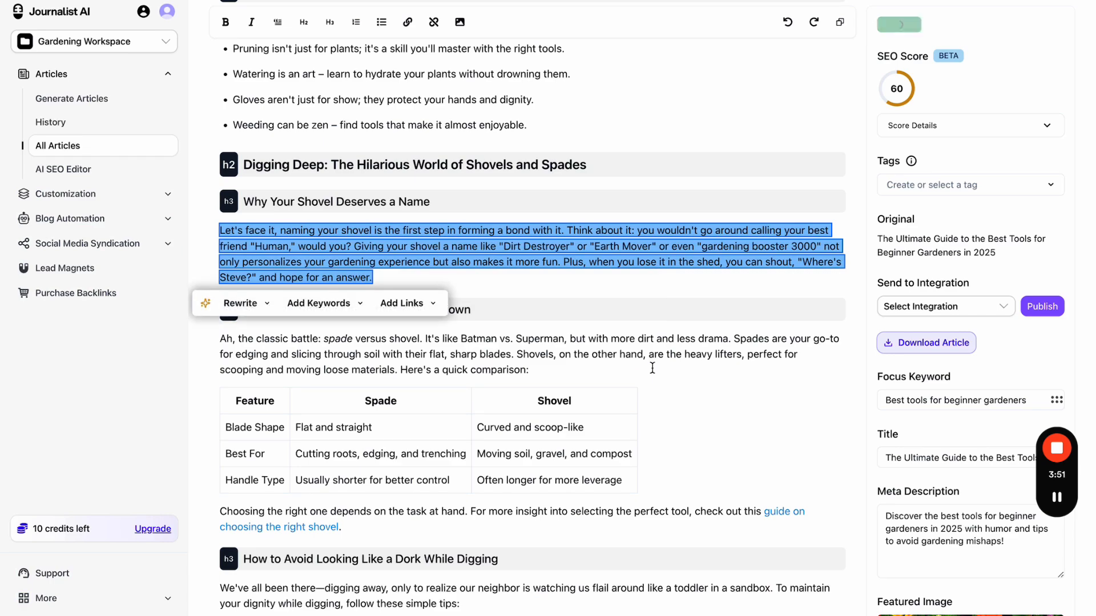
pyautogui.click(663, 283)
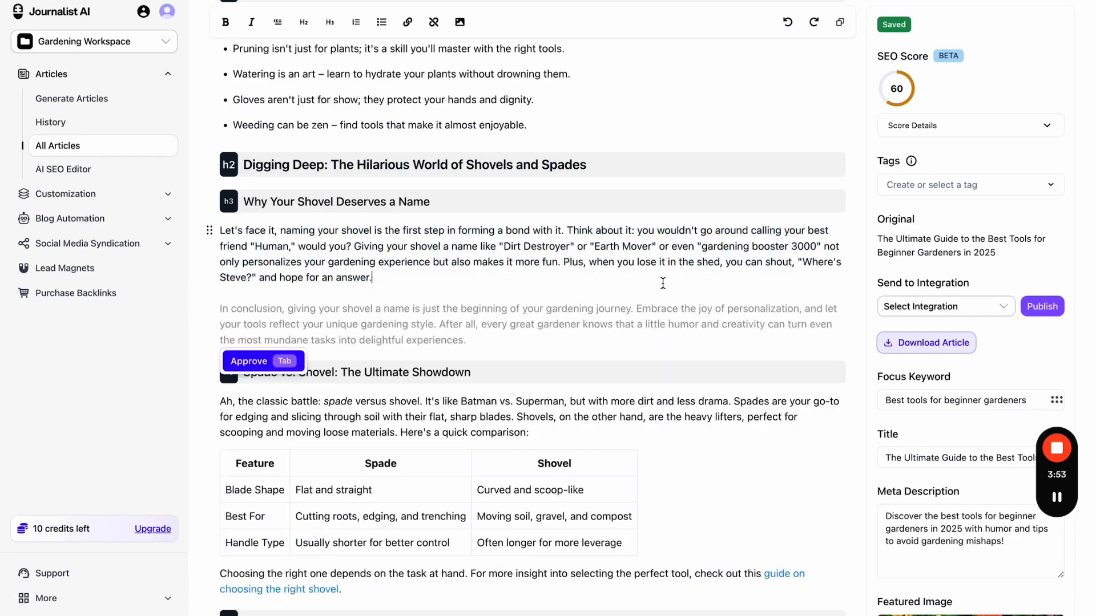
pyautogui.scroll(-1, 663, 284)
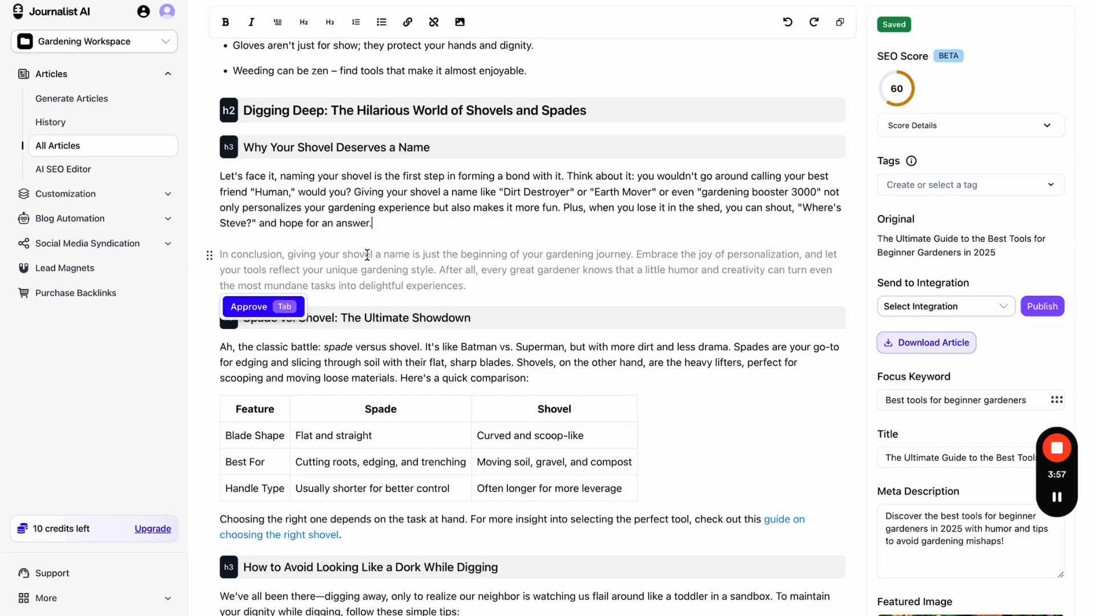
pyautogui.click(625, 377)
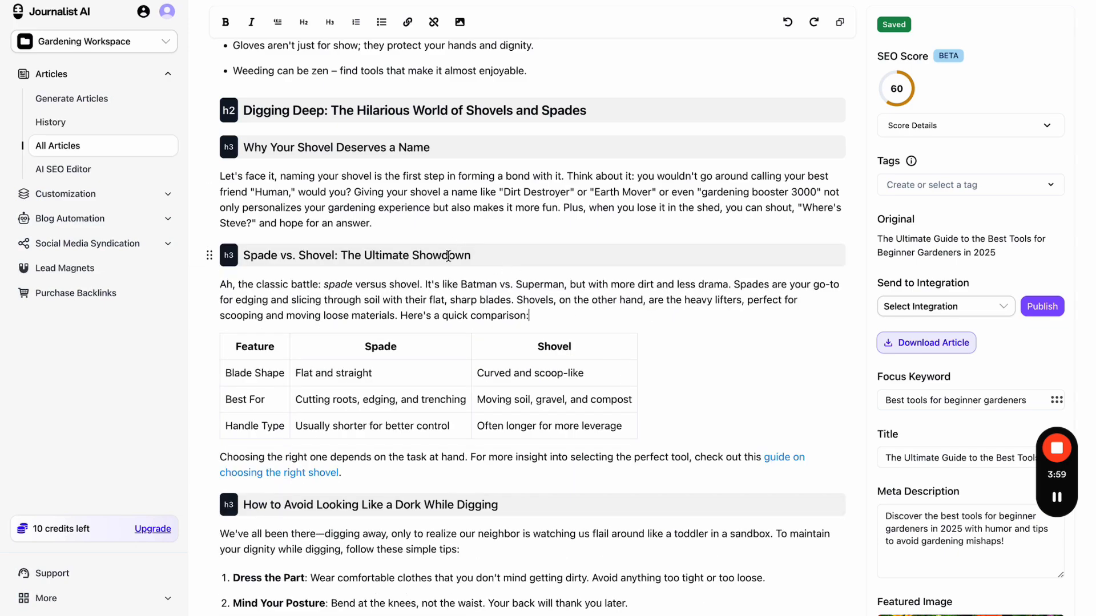
# - Ask AI to rewrite the shovel-naming paragraph 'write this as a pirate', then discard the result
pyautogui.doubleClick(446, 299)
pyautogui.scroll(-3, 403, 303)
pyautogui.scroll(3, 375, 163)
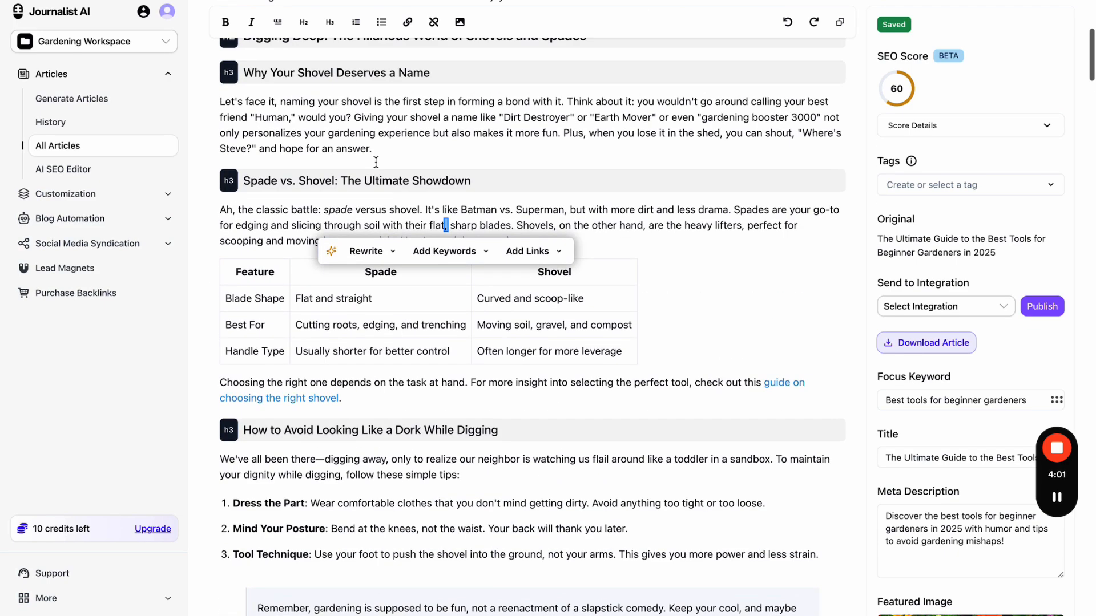
pyautogui.tripleClick(383, 135)
pyautogui.click(269, 180)
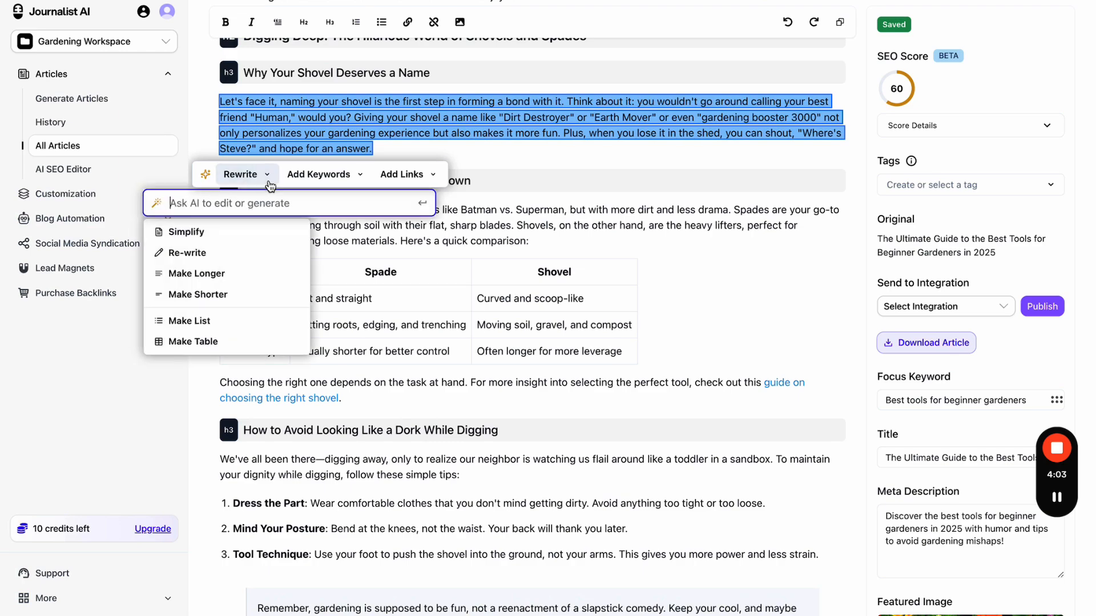
pyautogui.write('write this a')
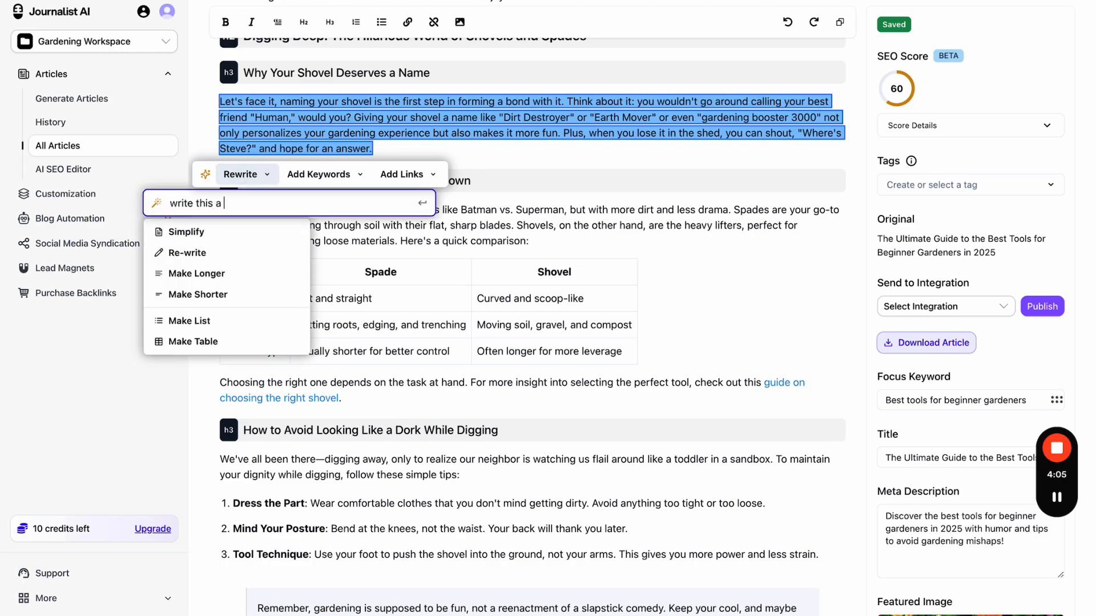
pyautogui.write('s a pirate')
pyautogui.press('Return')
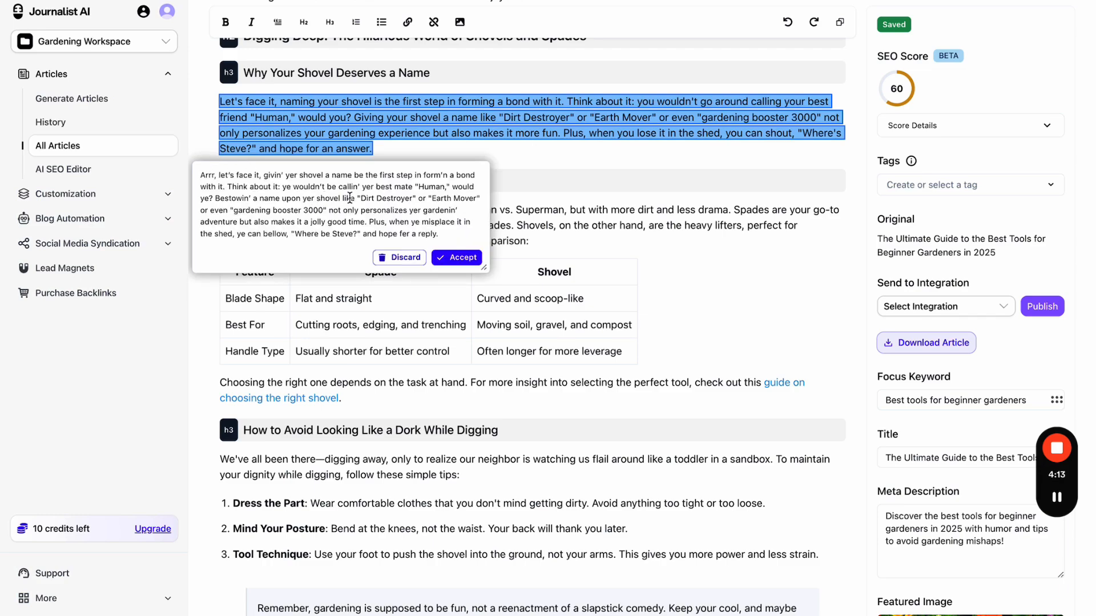
pyautogui.click(400, 258)
# - Draft other rewrite requests: tailored to beginners, 'write this for women', and more comprehensive
pyautogui.click(255, 179)
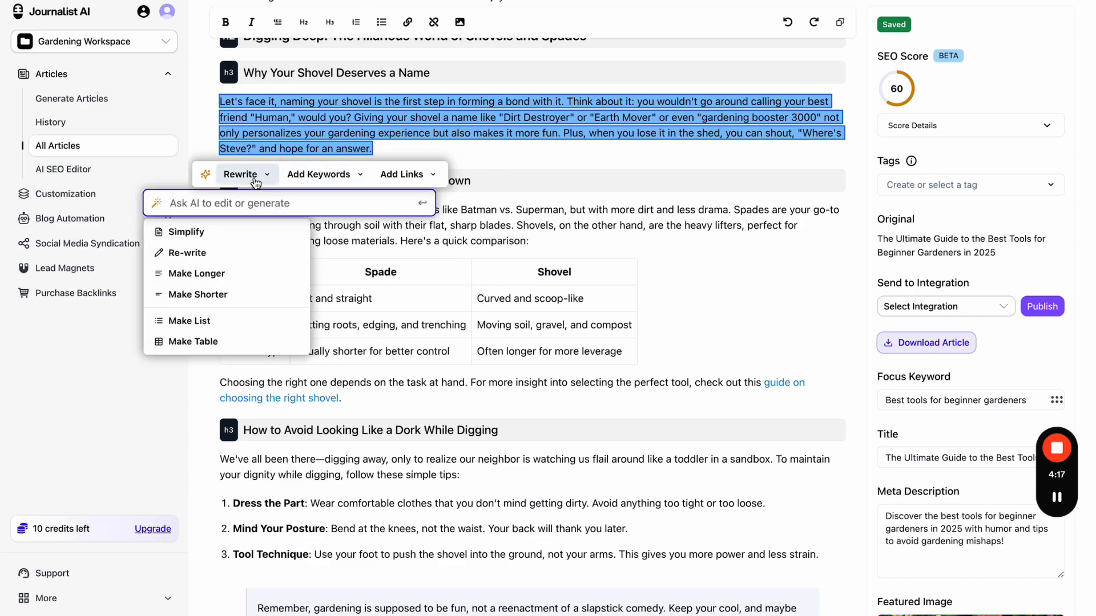
pyautogui.write('write this more ')
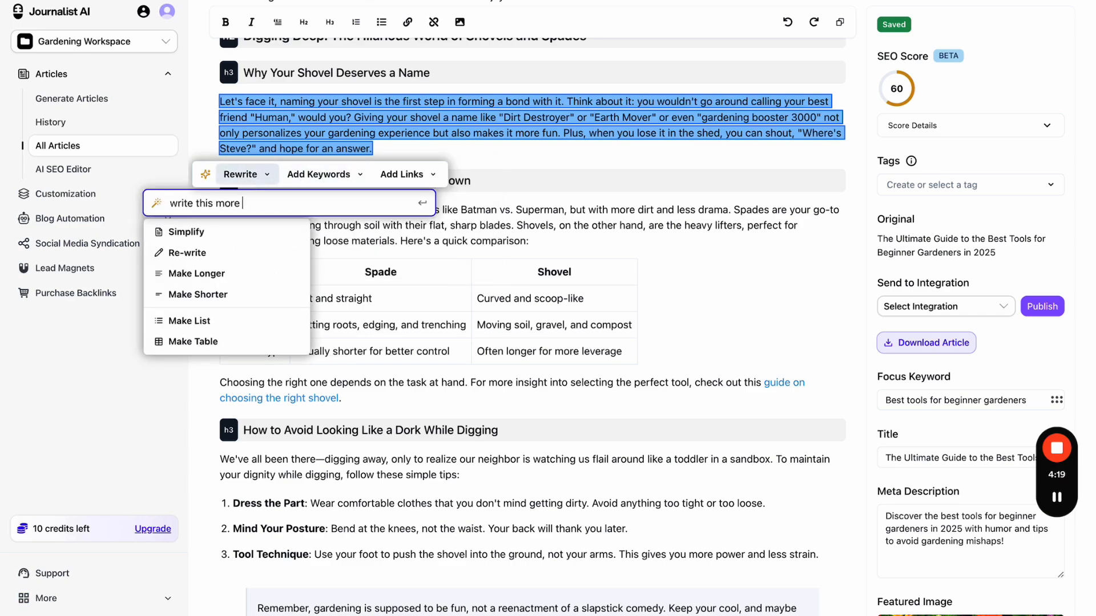
pyautogui.write('railailored to beginners')
pyautogui.hotkey('ctrl', 'a')
pyautogui.write('write this for women')
pyautogui.hotkey('ctrl', 'a')
pyautogui.write('wrtis')
pyautogui.press('BackSpace')
pyautogui.press('BackSpace')
pyautogui.write('t morecompre')
pyautogui.press('BackSpace')
pyautogui.press('BackSpace')
pyautogui.press('BackSpace')
# - Try 'make it funnier' and a rhyme-with-orange request, then clear the rewrite box
pyautogui.hotkey('ctrl', 'a')
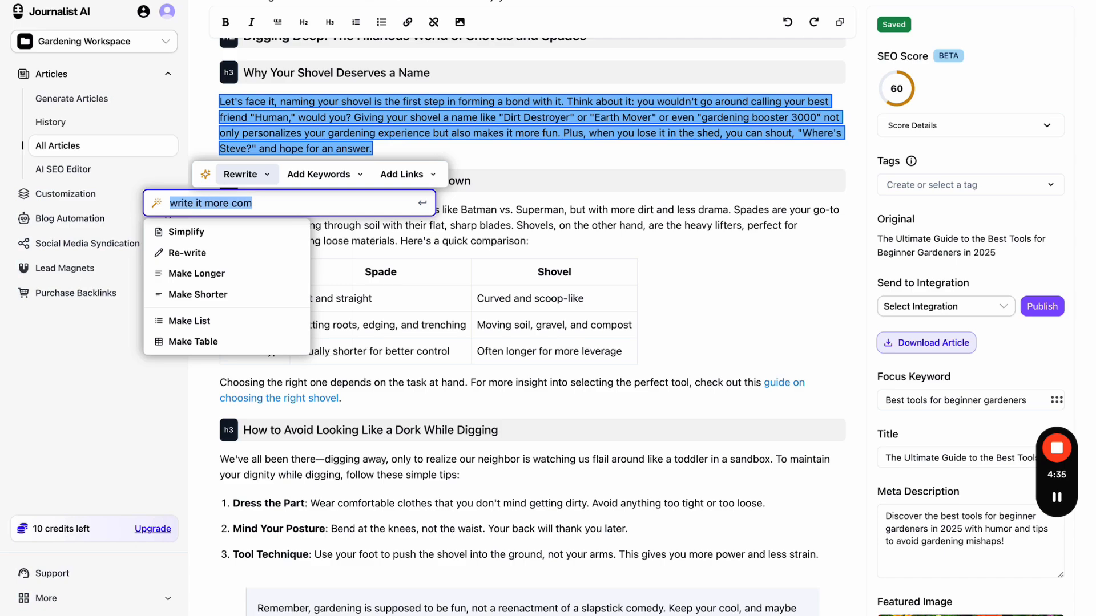
pyautogui.write('make it funnier')
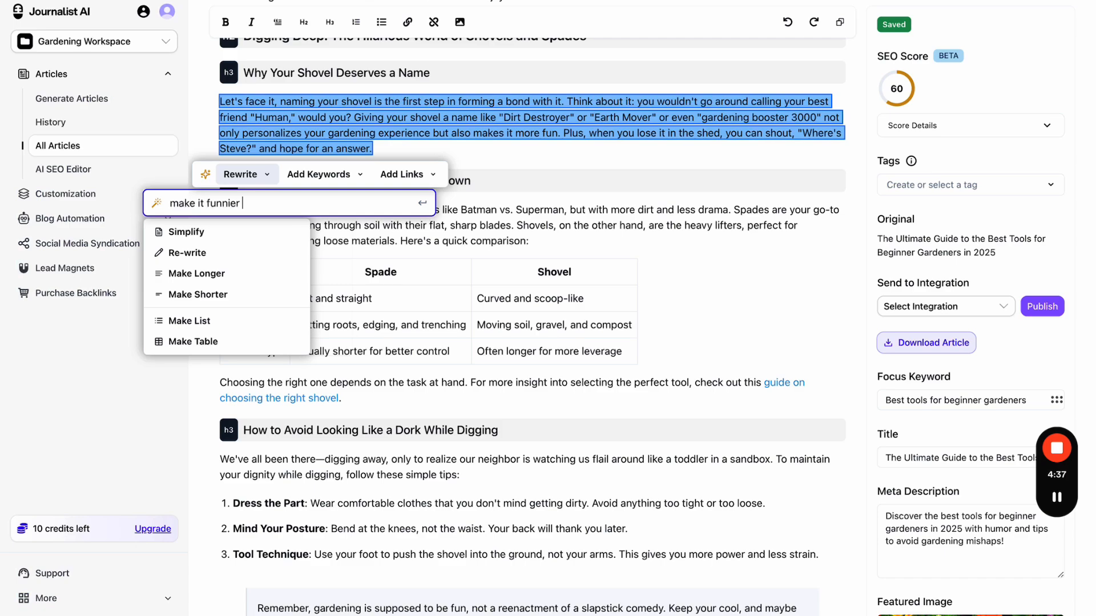
pyautogui.hotkey('ctrl', 'a')
pyautogui.write('rime every words with')
pyautogui.press('BackSpace')
pyautogui.press('BackSpace')
pyautogui.press('BackSpace')
pyautogui.press('BackSpace')
pyautogui.press('BackSpace')
pyautogui.press('BackSpace')
pyautogui.write('with or')
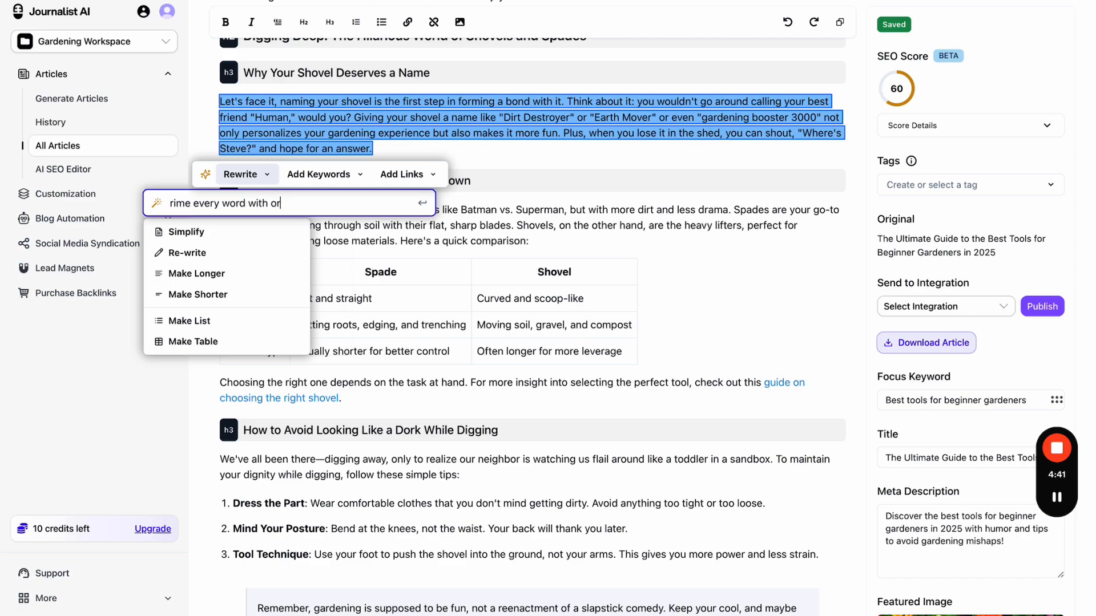
pyautogui.write('gange')
pyautogui.hotkey('ctrl', 'a')
pyautogui.press('BackSpace')
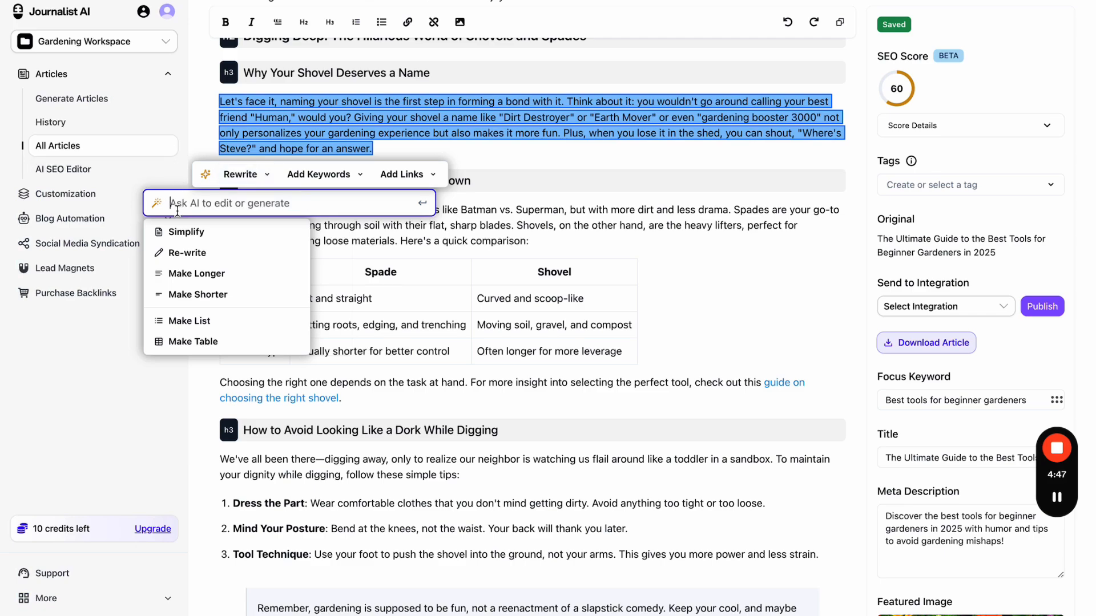
# - Reselect the whole shovel-naming paragraph and bring up its AI rewrite options
pyautogui.moveTo(450, 134); pyautogui.dragTo(421, 118)
pyautogui.moveTo(486, 381); pyautogui.dragTo(311, 149)
pyautogui.tripleClick(552, 143)
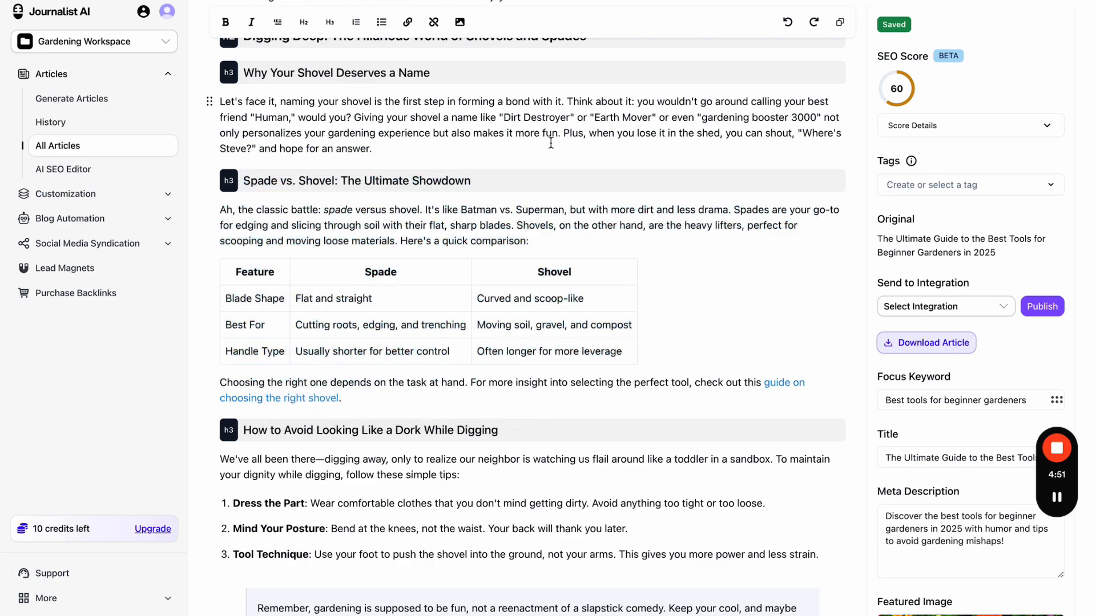
pyautogui.click(240, 179)
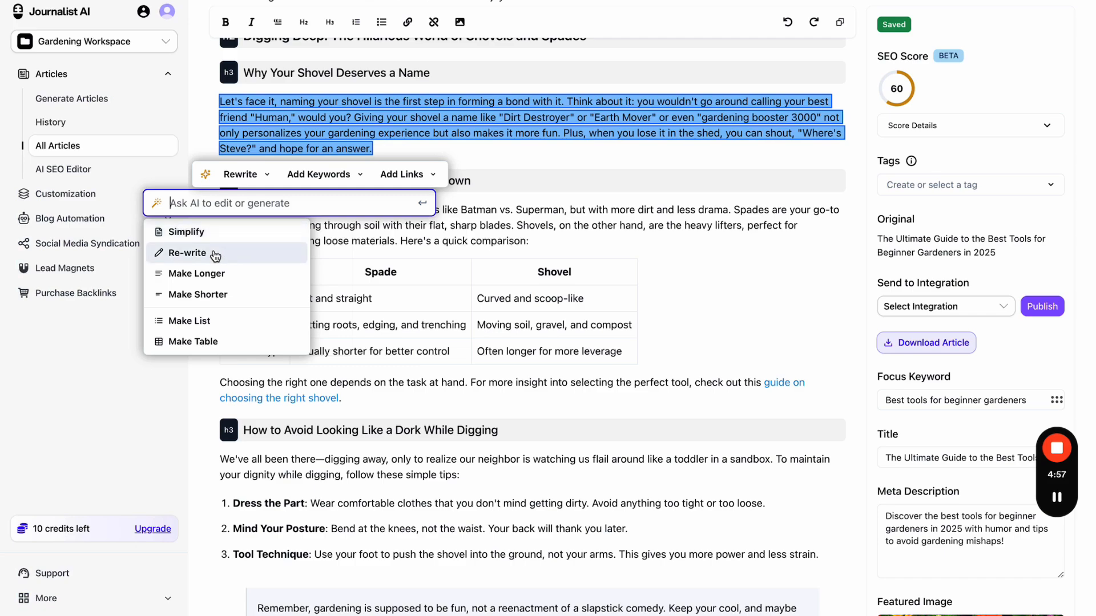
pyautogui.click(220, 275)
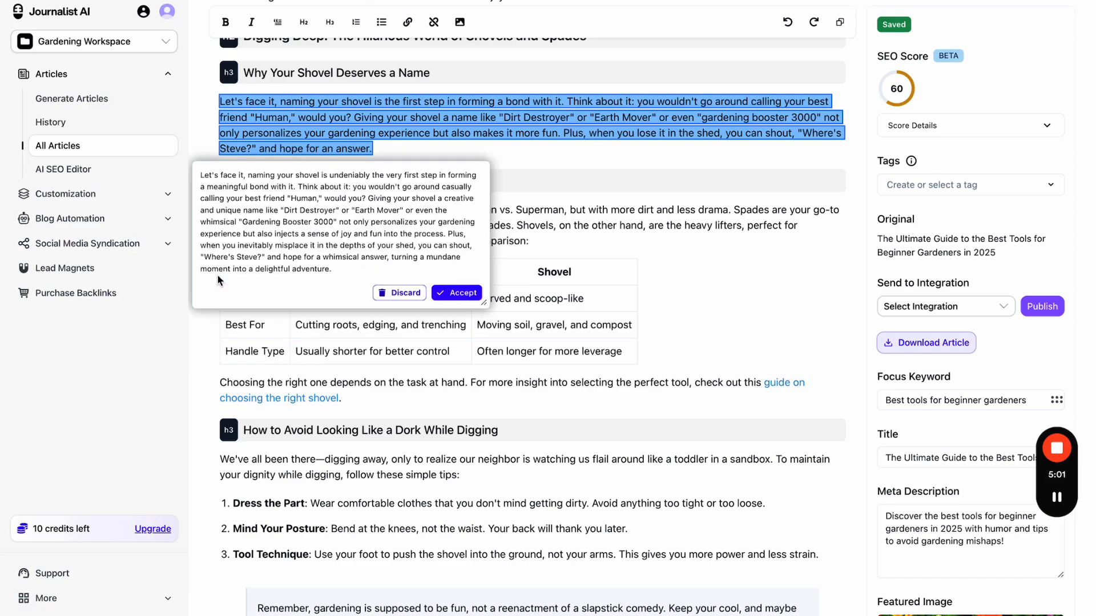
pyautogui.click(449, 294)
pyautogui.click(365, 190)
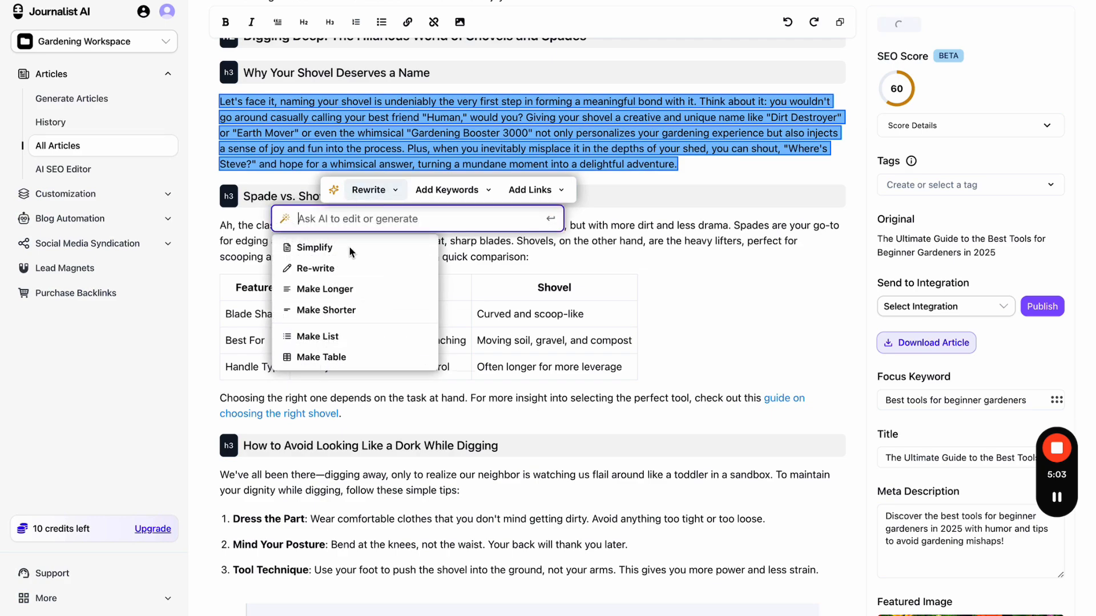
pyautogui.click(343, 333)
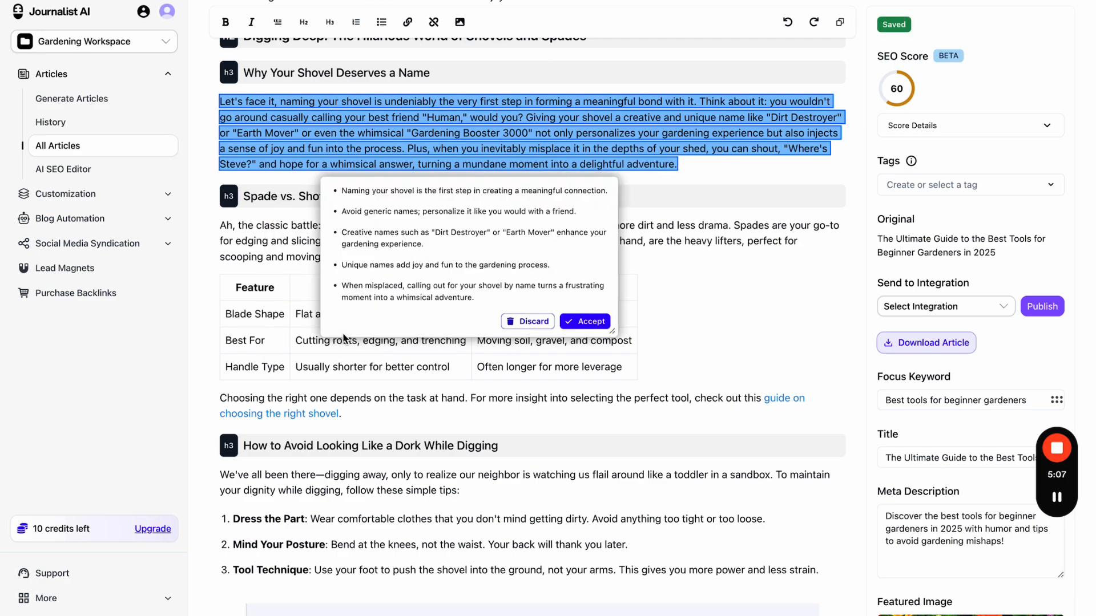
pyautogui.click(592, 321)
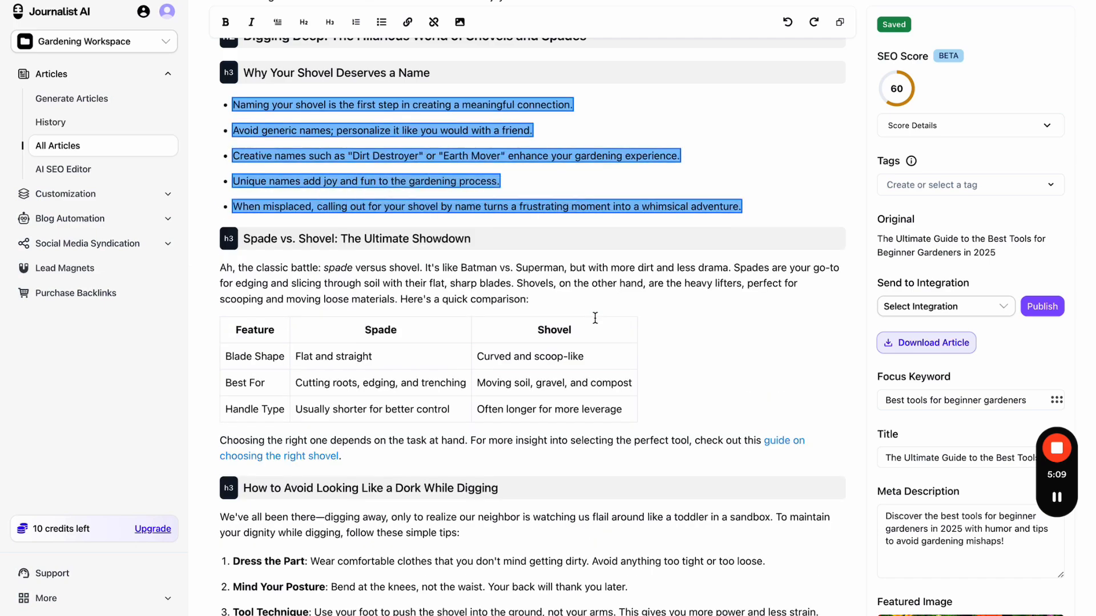
pyautogui.click(578, 166)
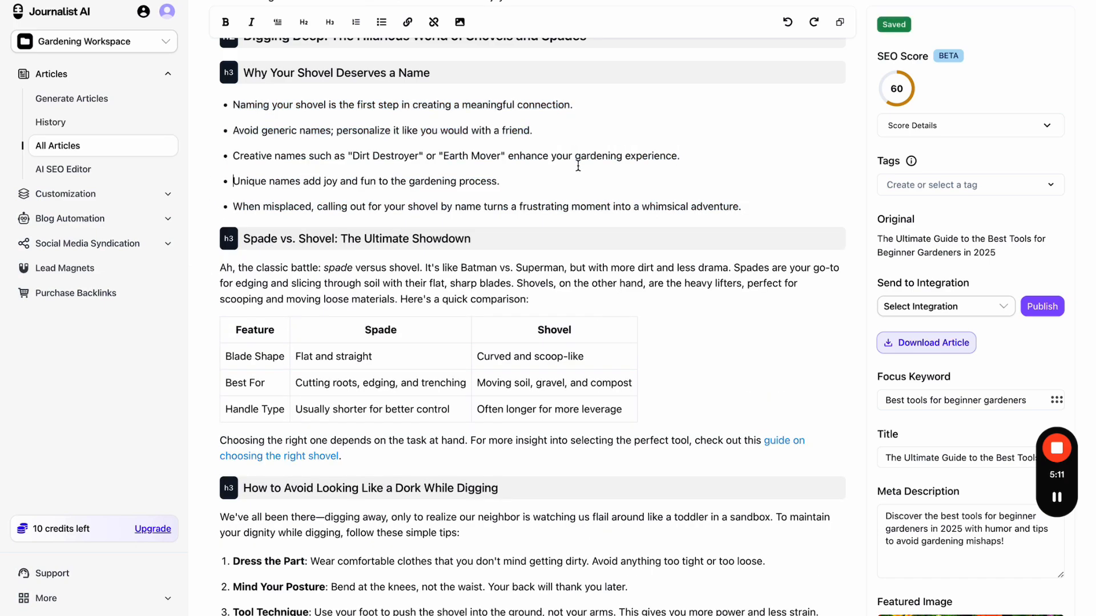
pyautogui.scroll(6, 578, 166)
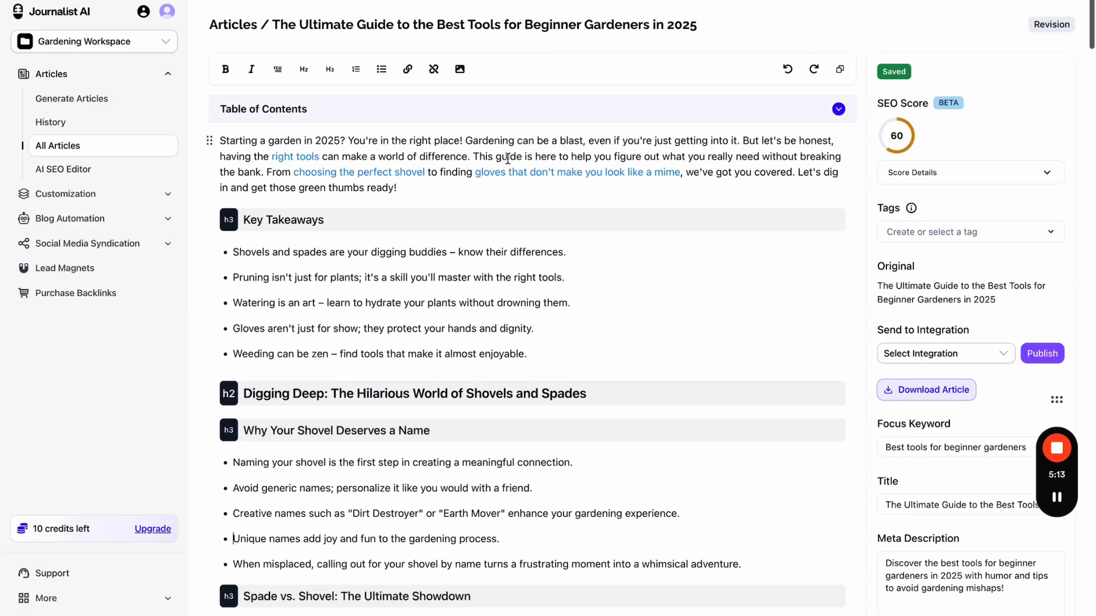
pyautogui.tripleClick(507, 157)
pyautogui.click(239, 210)
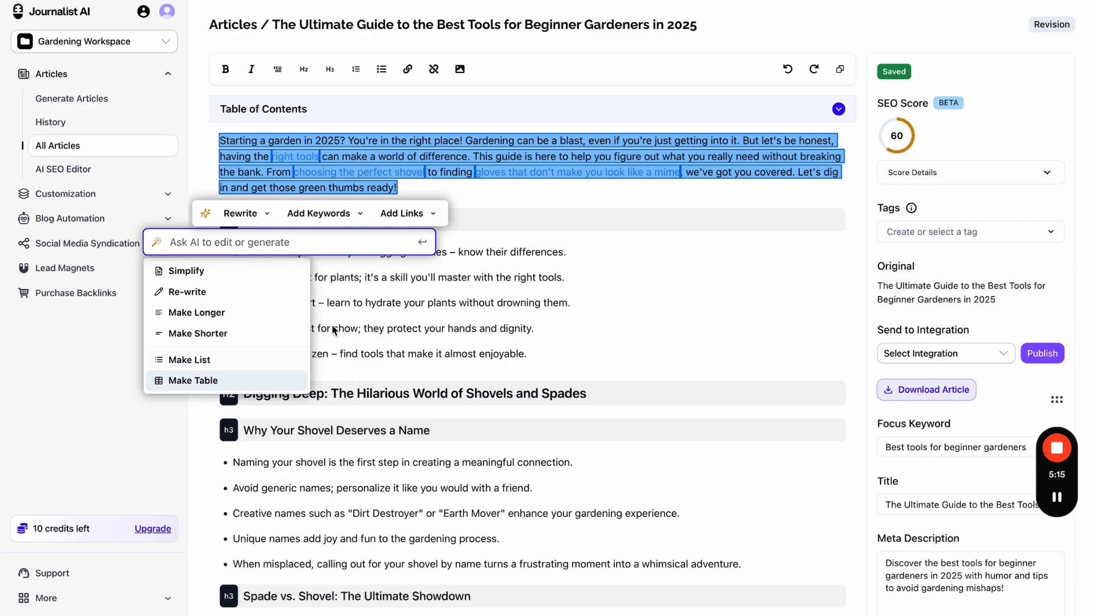
pyautogui.click(516, 255)
pyautogui.scroll(-10, 517, 255)
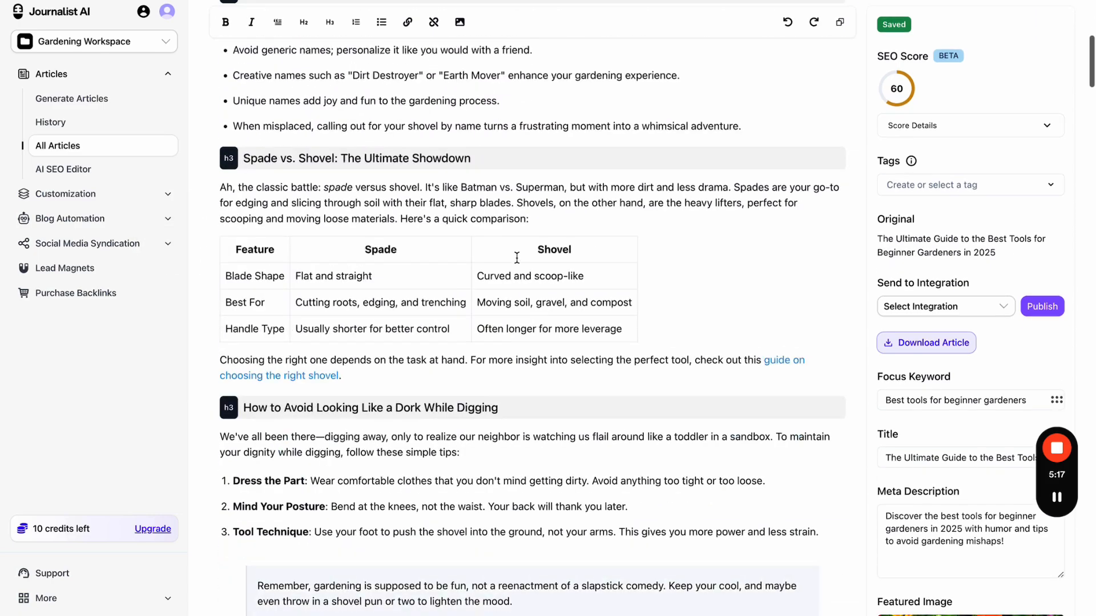
pyautogui.scroll(-10, 516, 257)
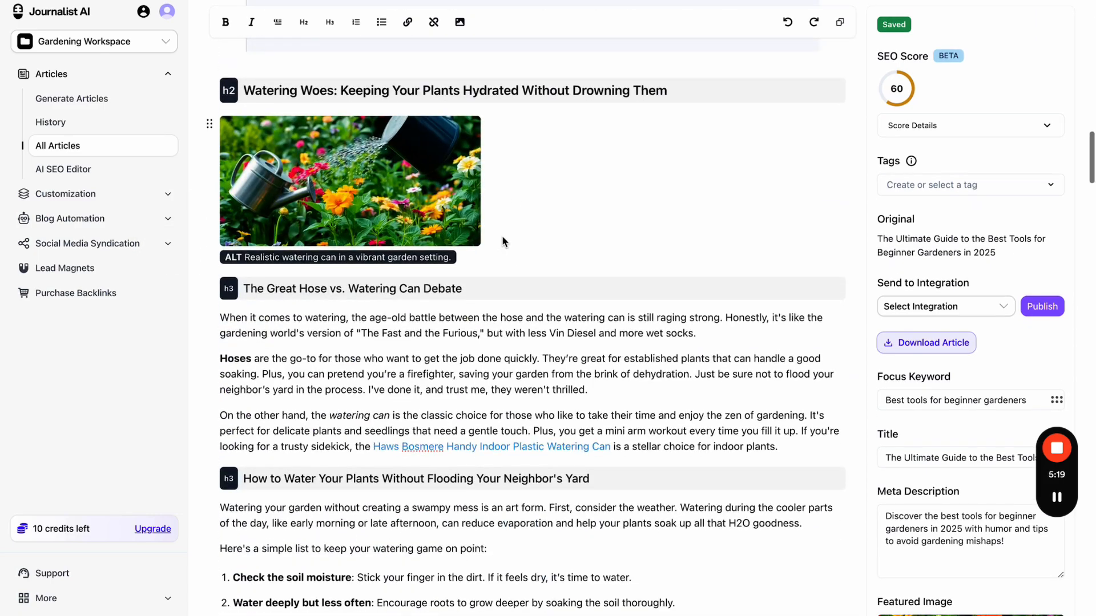
# - Generate a replacement for the watering can image with prompt 'put this under water', then discard it
pyautogui.click(457, 224)
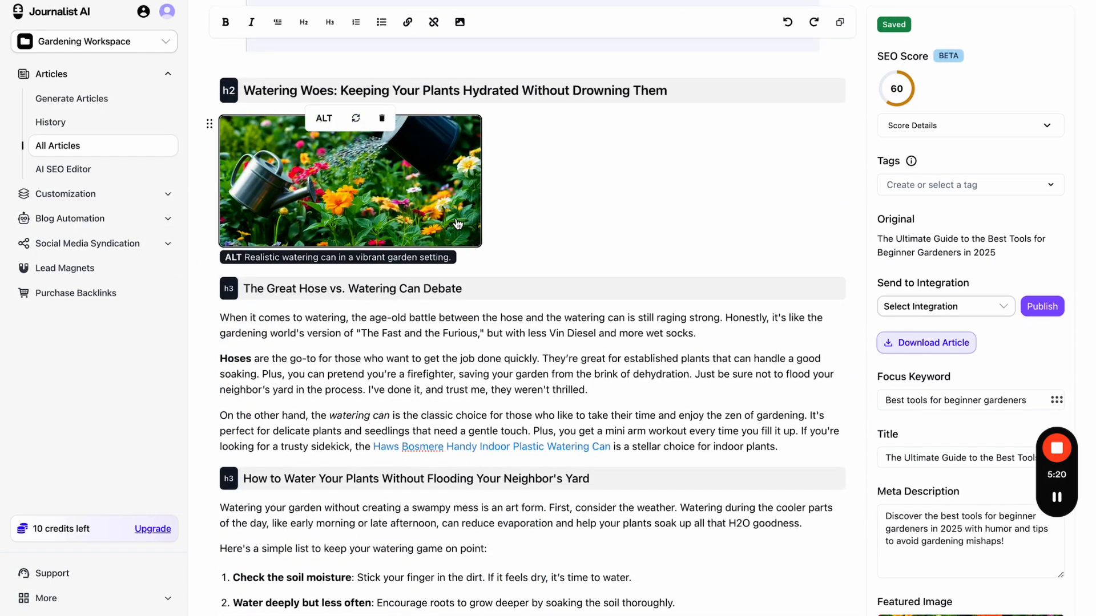
pyautogui.click(356, 119)
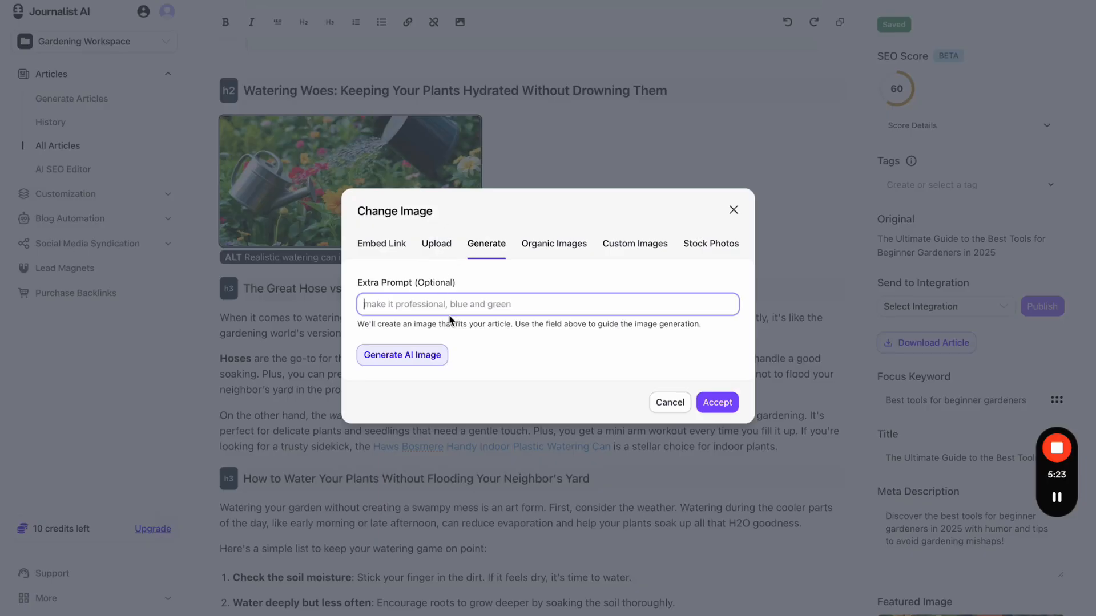
pyautogui.write('put this')
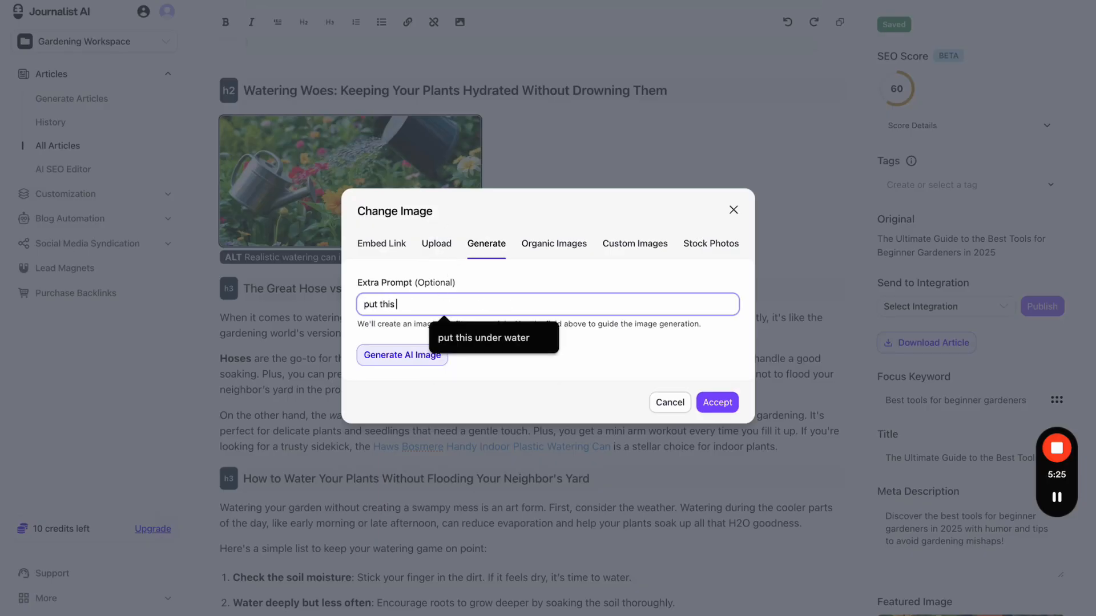
pyautogui.press('Down')
pyautogui.press('Return')
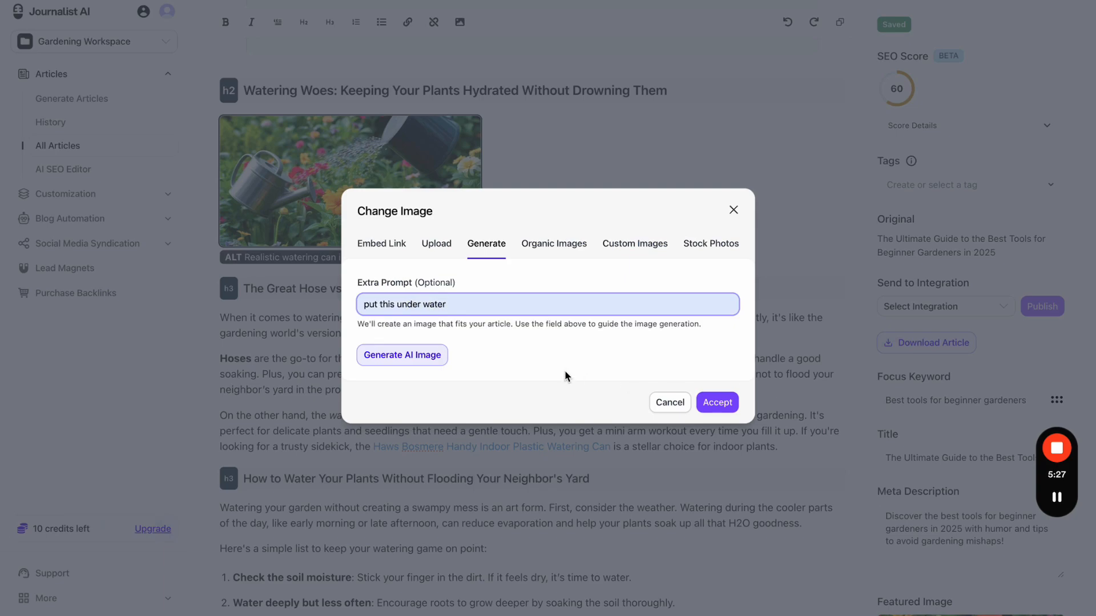
pyautogui.click(412, 355)
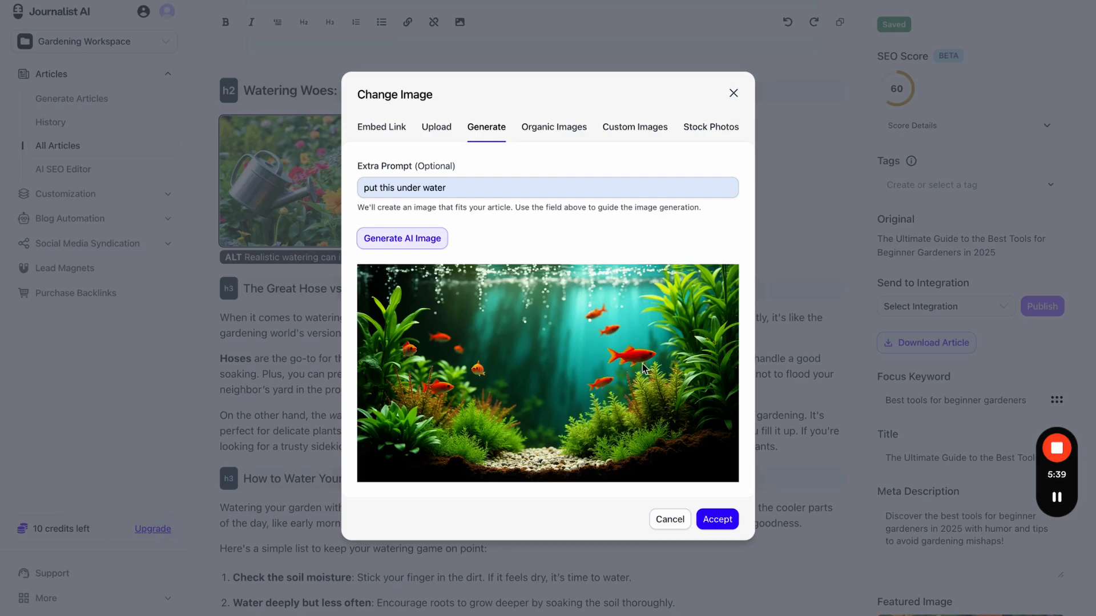
pyautogui.click(665, 518)
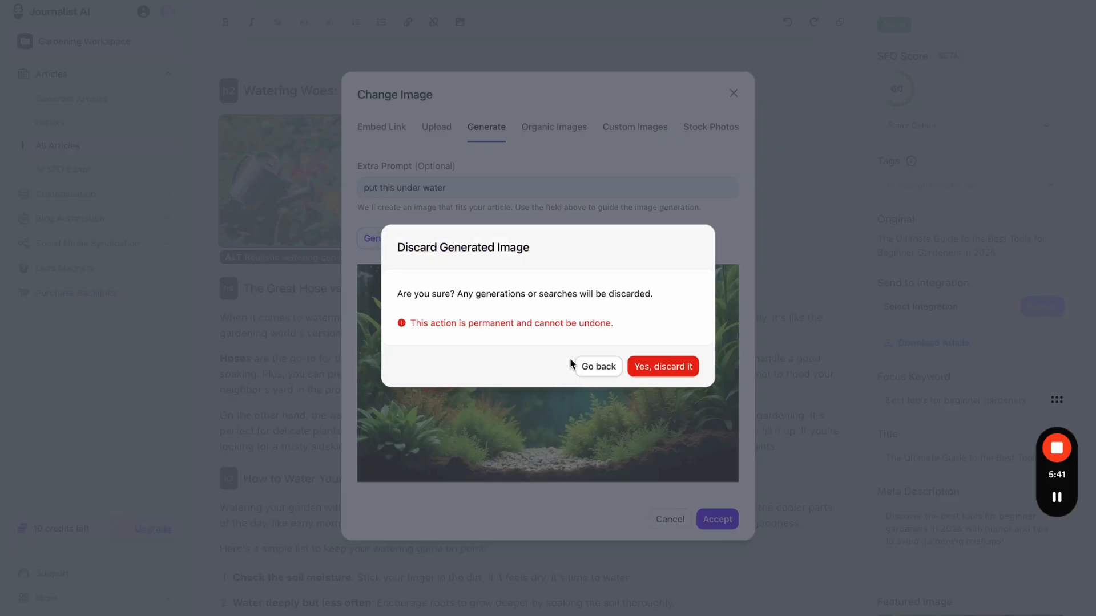
pyautogui.click(662, 368)
# - Regenerate the image with extra prompt 'add a dog' and accept it into the article
pyautogui.moveTo(366, 161)
pyautogui.click(351, 124)
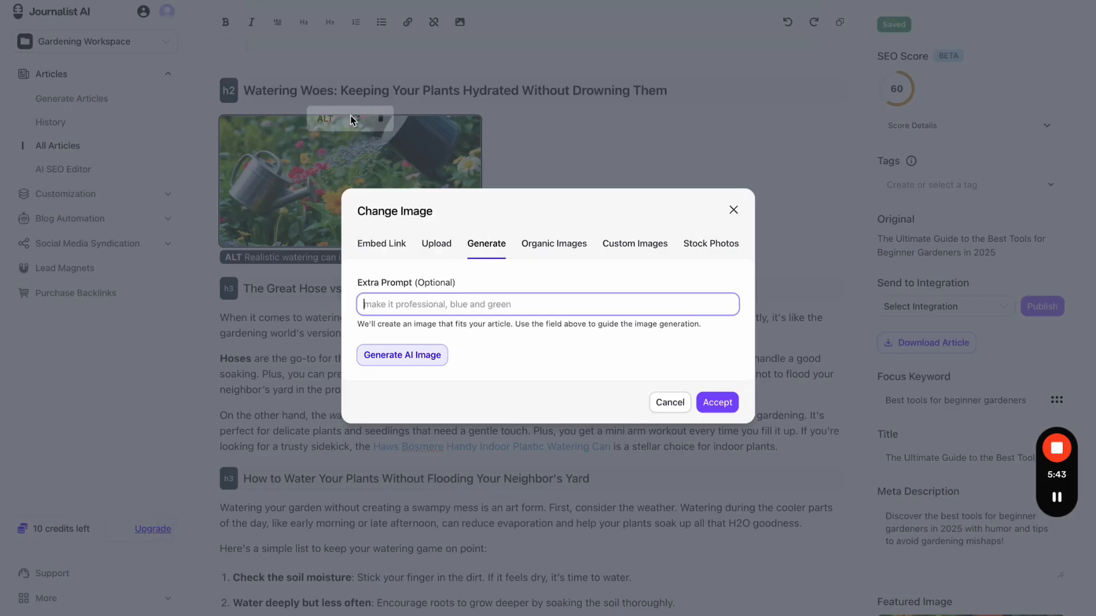
pyautogui.write('add a dog')
pyautogui.click(448, 339)
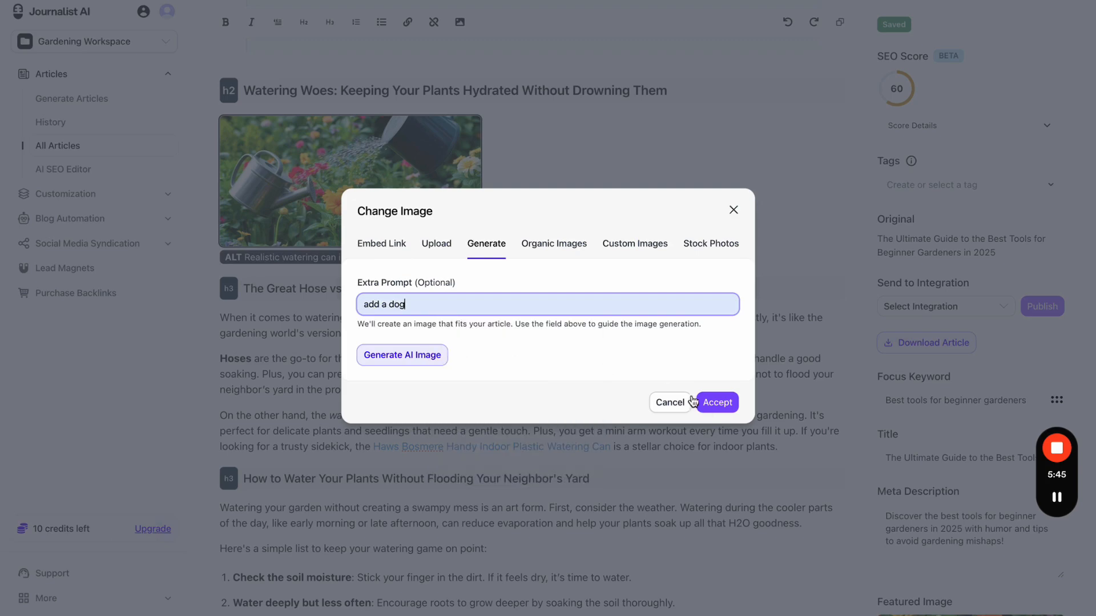
pyautogui.click(384, 350)
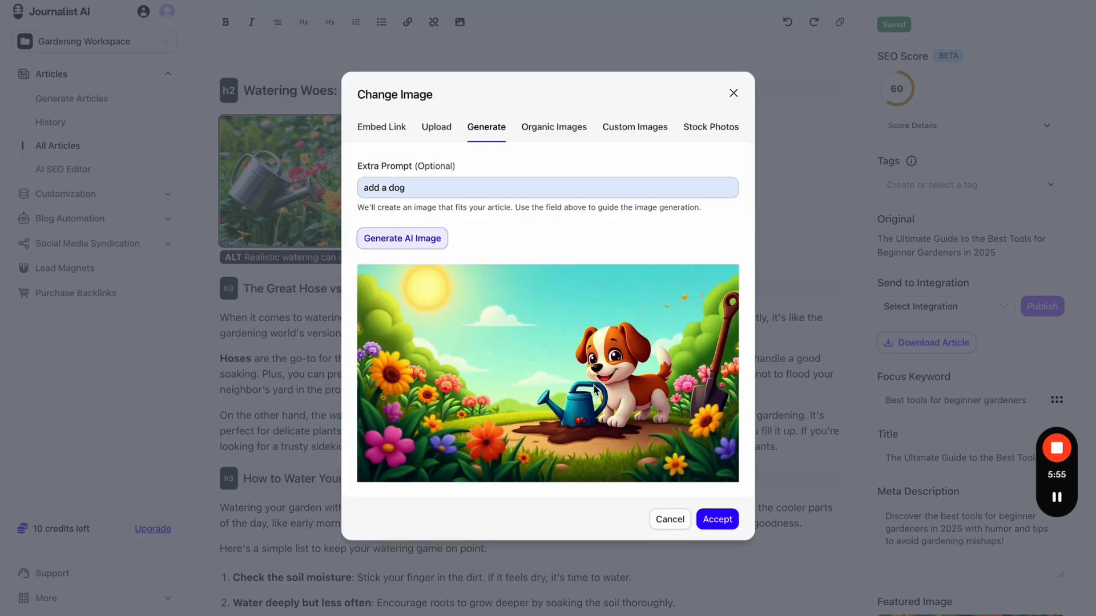
pyautogui.click(713, 519)
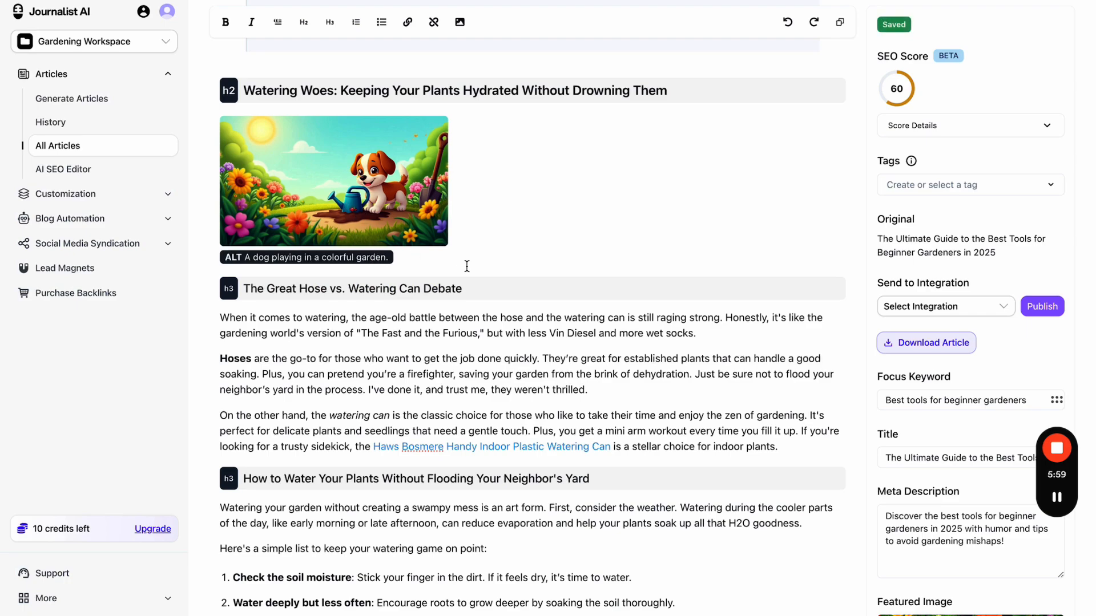
pyautogui.scroll(-15, 416, 187)
# - Regenerate the gardening gloves image with extra prompt 'add a worm' and accept it
pyautogui.click(417, 188)
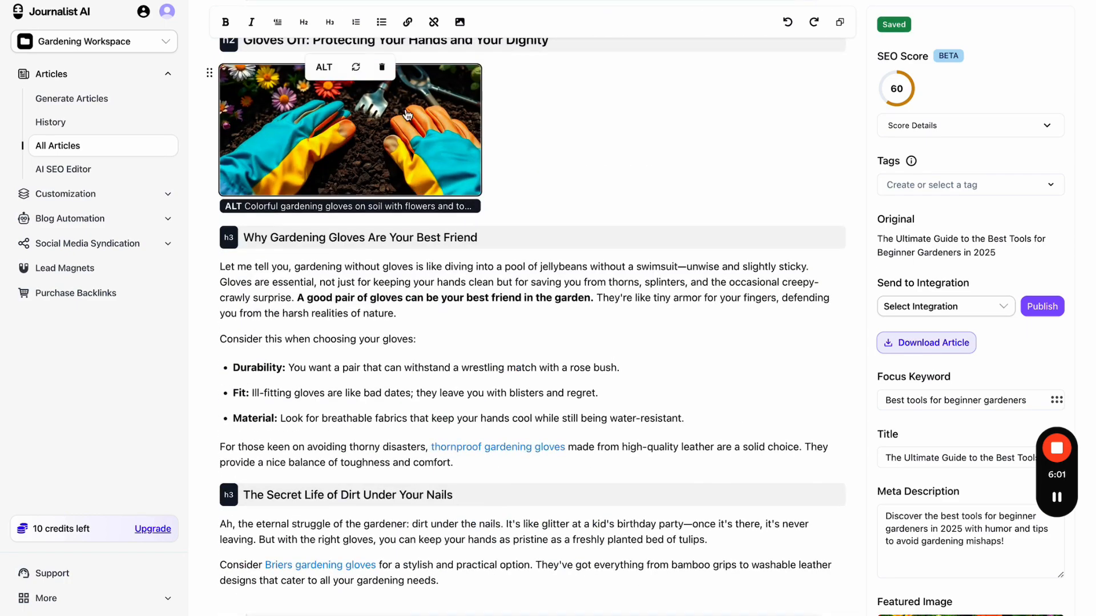
pyautogui.scroll(1, 382, 110)
pyautogui.click(356, 114)
pyautogui.write('add a worm')
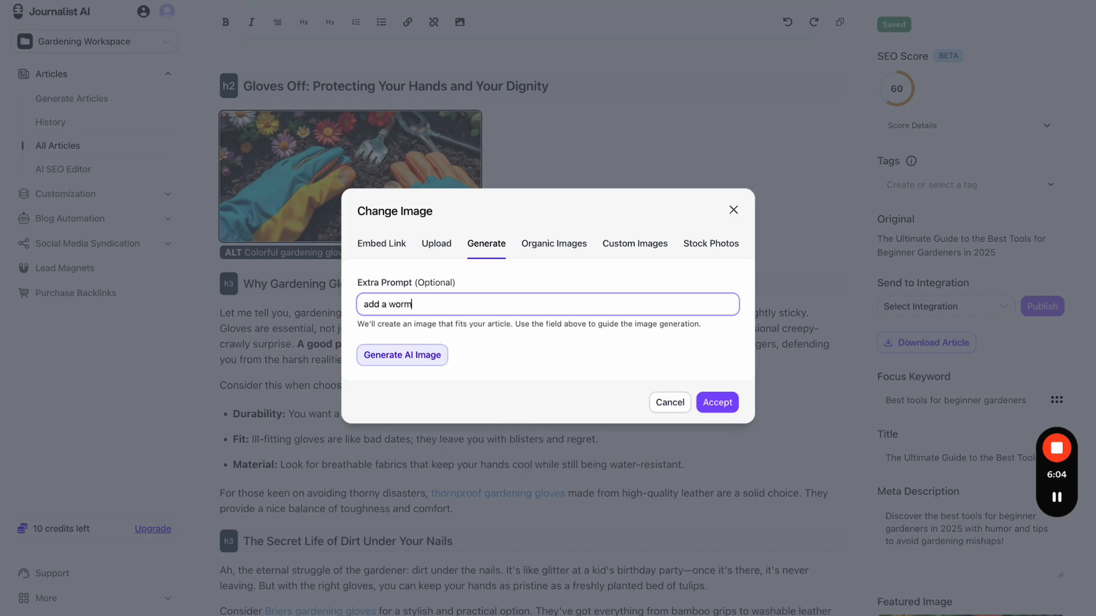
pyautogui.click(402, 359)
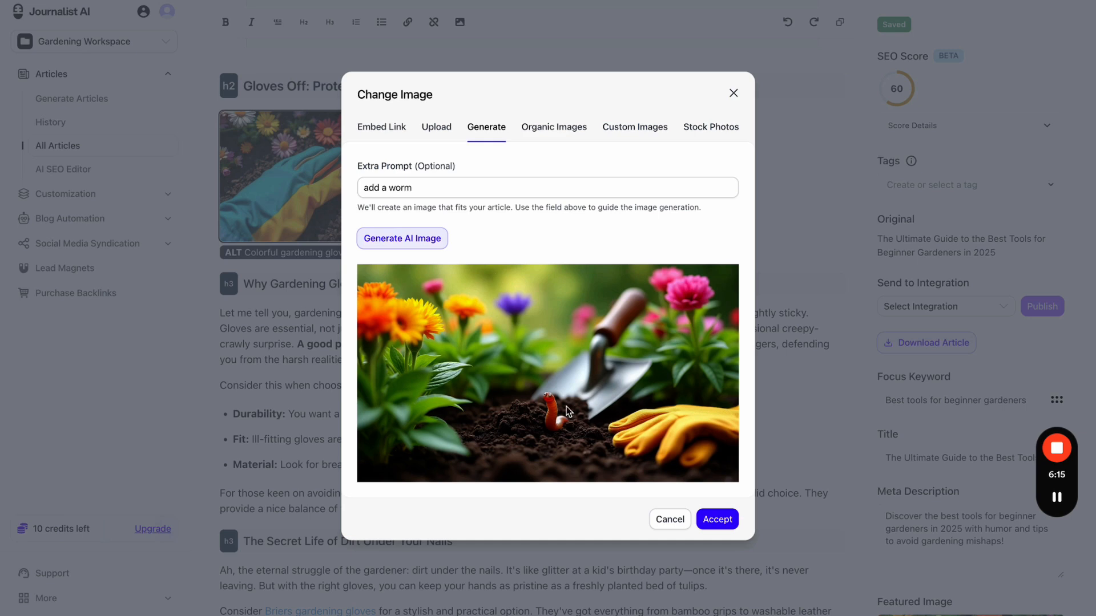
pyautogui.click(717, 520)
pyautogui.scroll(-20, 524, 306)
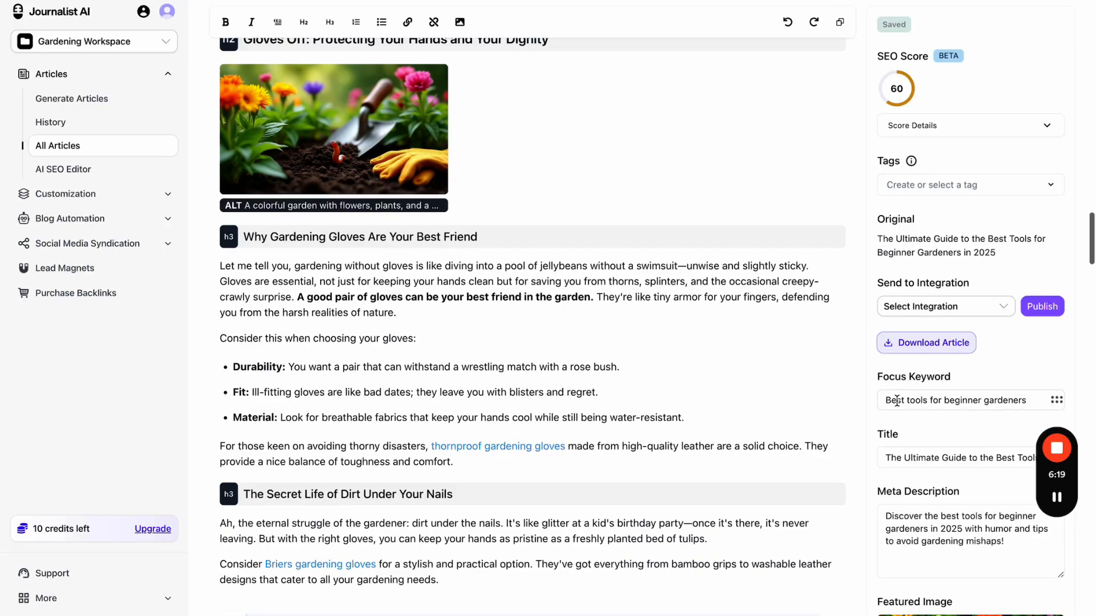
pyautogui.scroll(-3, 955, 447)
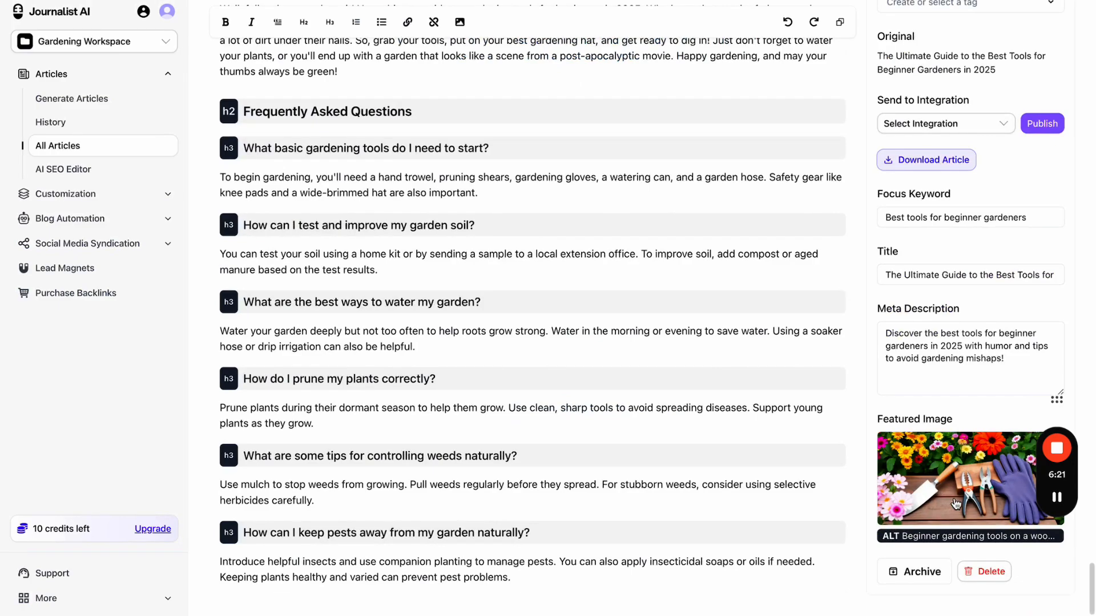
pyautogui.click(988, 434)
pyautogui.click(733, 210)
pyautogui.scroll(20, 474, 213)
pyautogui.scroll(-12, 472, 214)
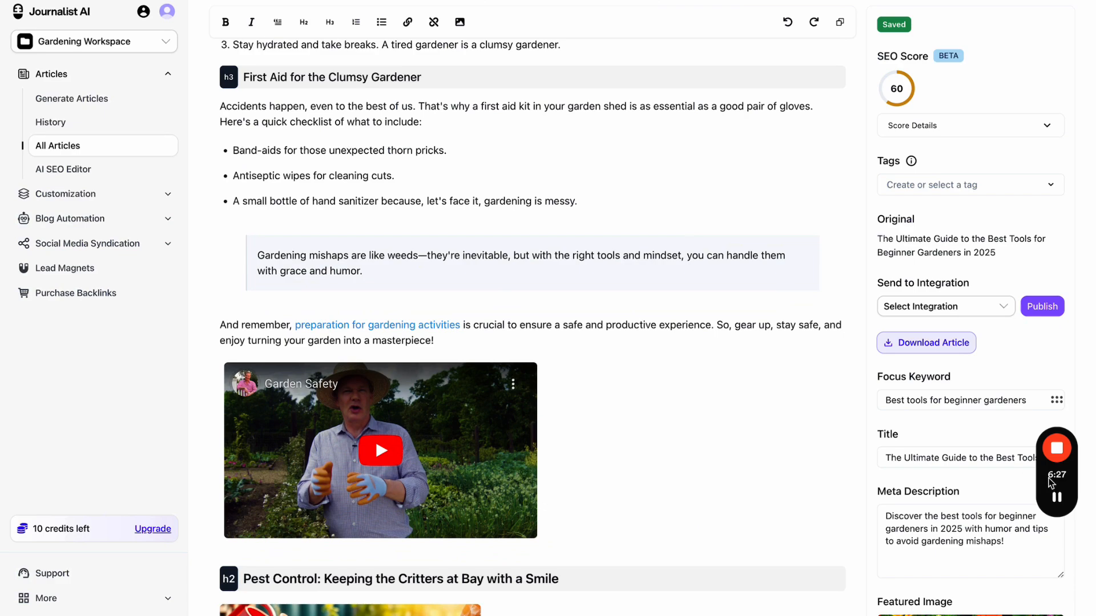
pyautogui.moveTo(1050, 478); pyautogui.dragTo(23, 545)
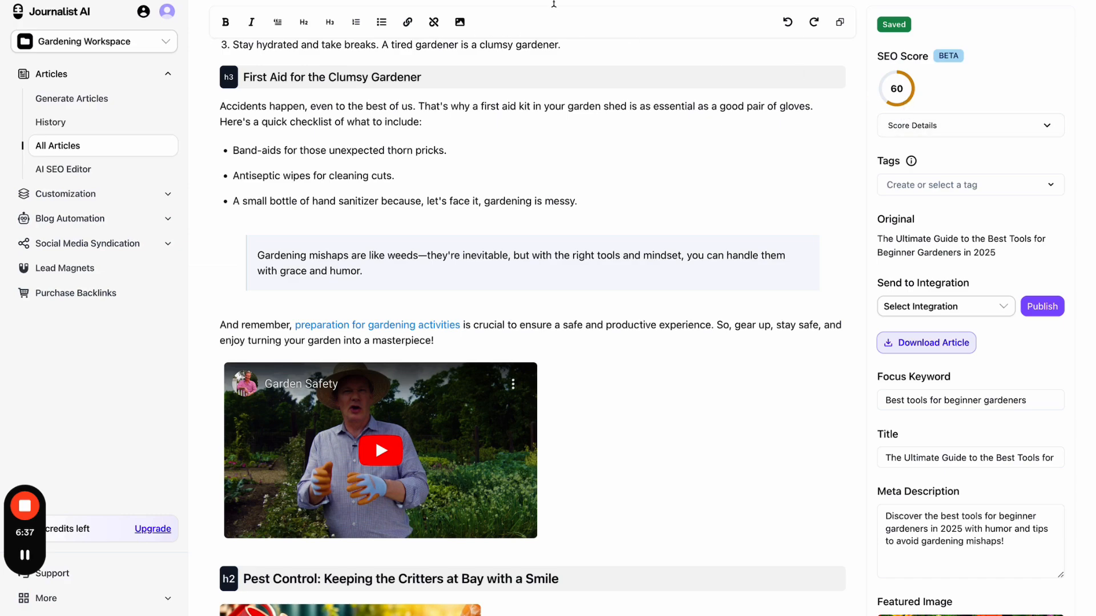
pyautogui.click(472, 0)
pyautogui.click(472, 156)
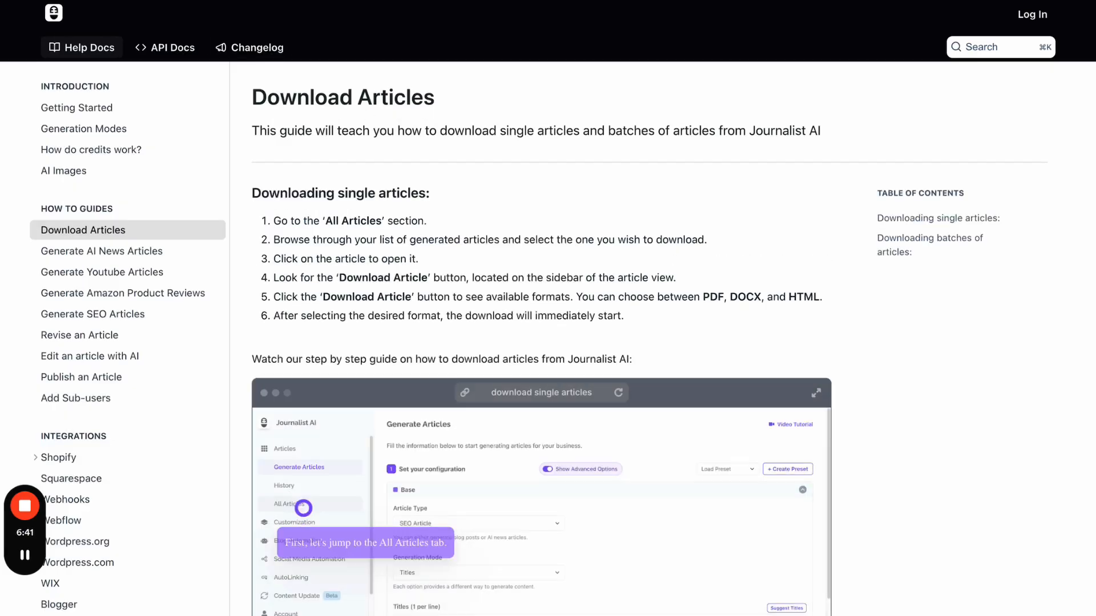
pyautogui.click(365, 1)
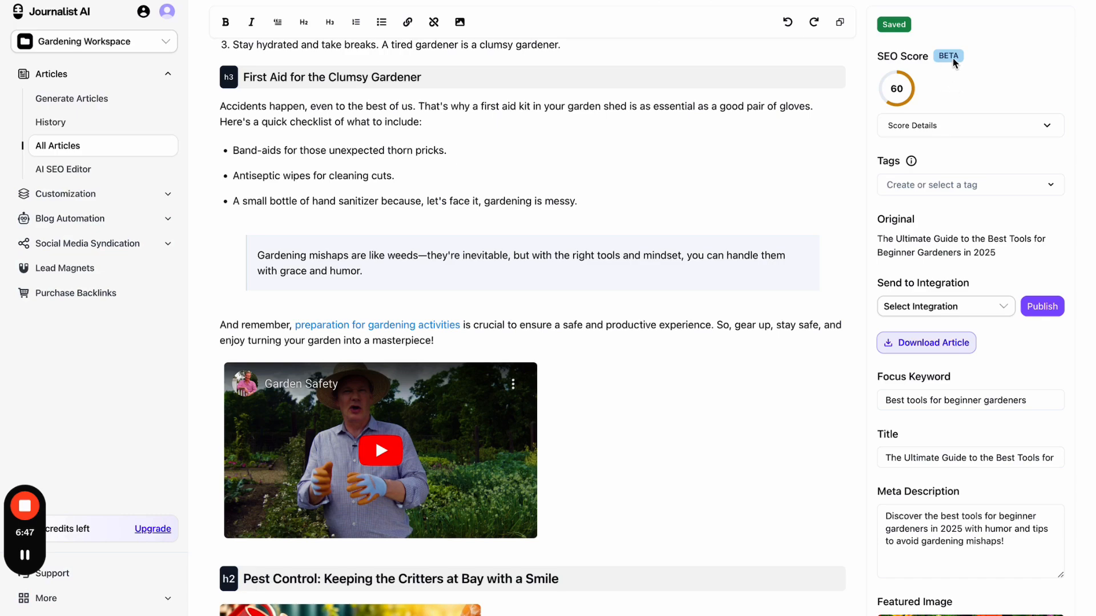
pyautogui.scroll(-1, 966, 122)
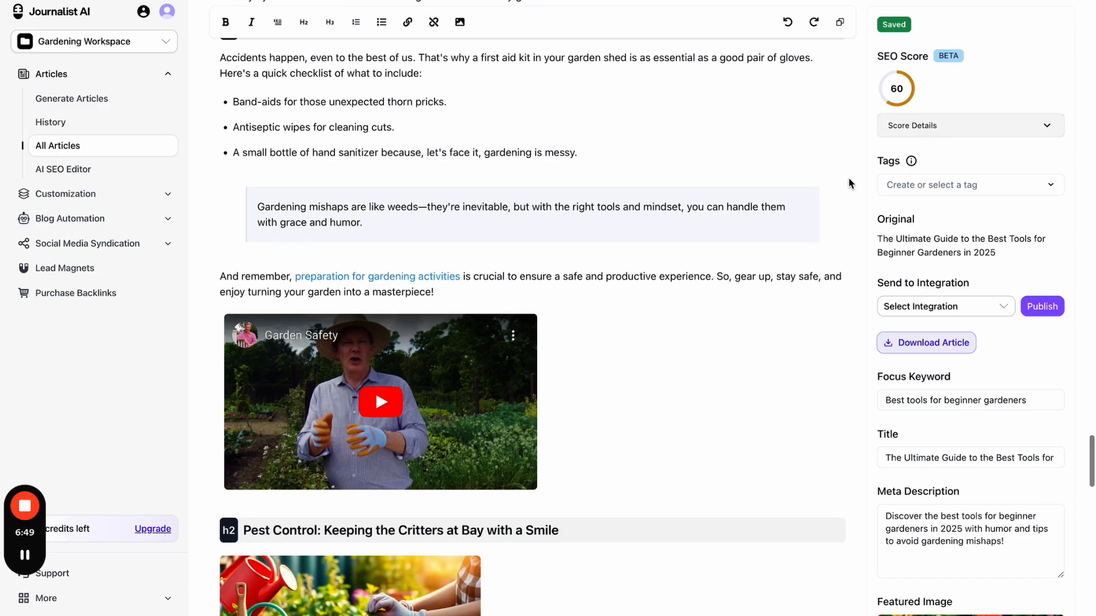
pyautogui.scroll(-2, 925, 259)
pyautogui.tripleClick(908, 381)
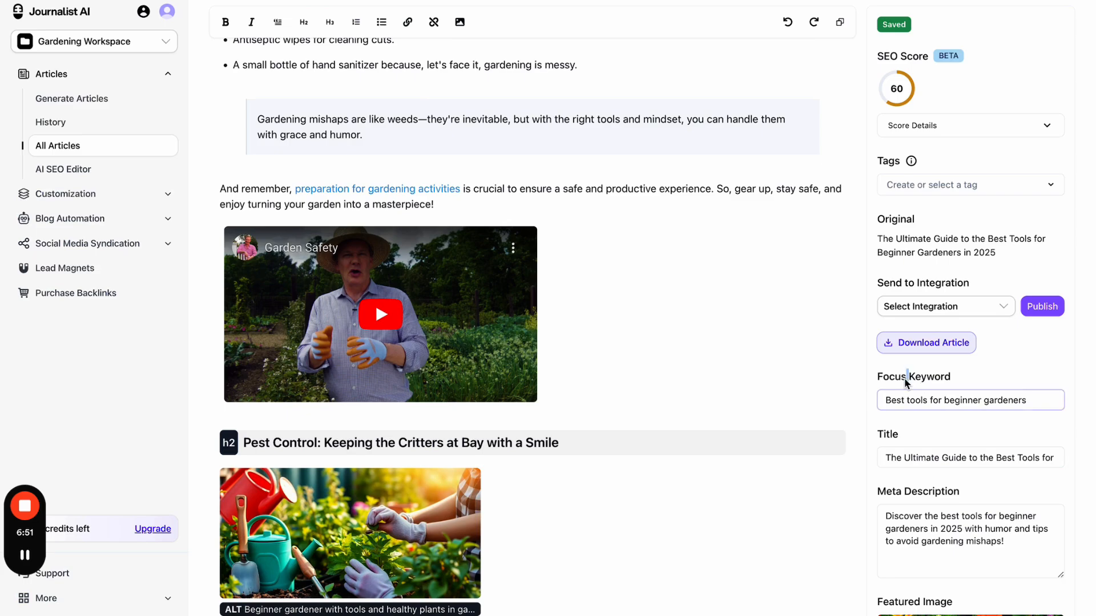
pyautogui.scroll(-15, 902, 480)
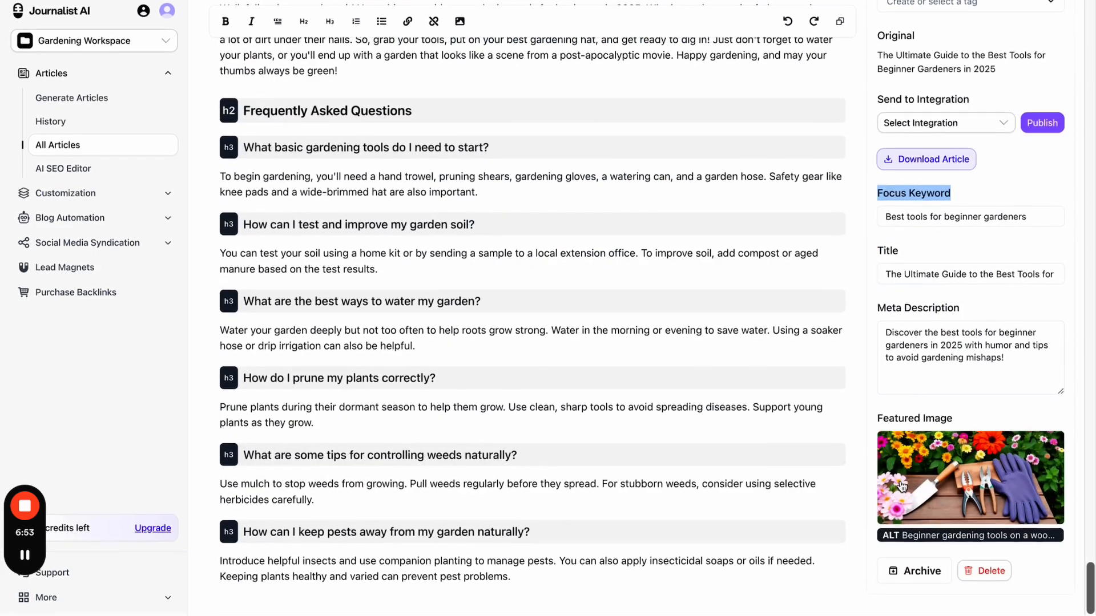
pyautogui.scroll(4, 994, 269)
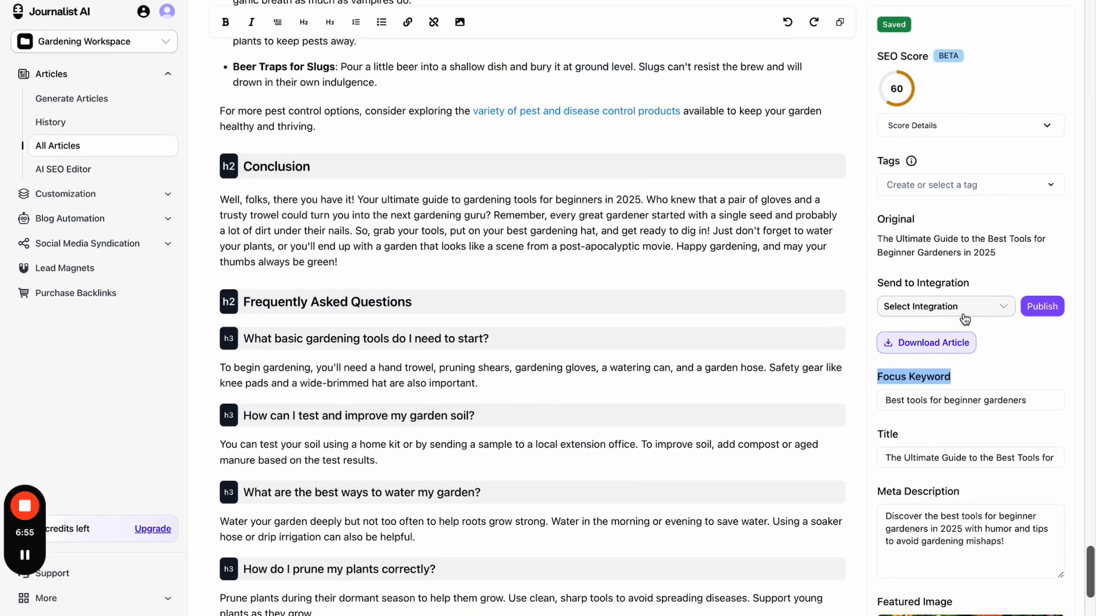
pyautogui.click(963, 308)
pyautogui.click(1000, 290)
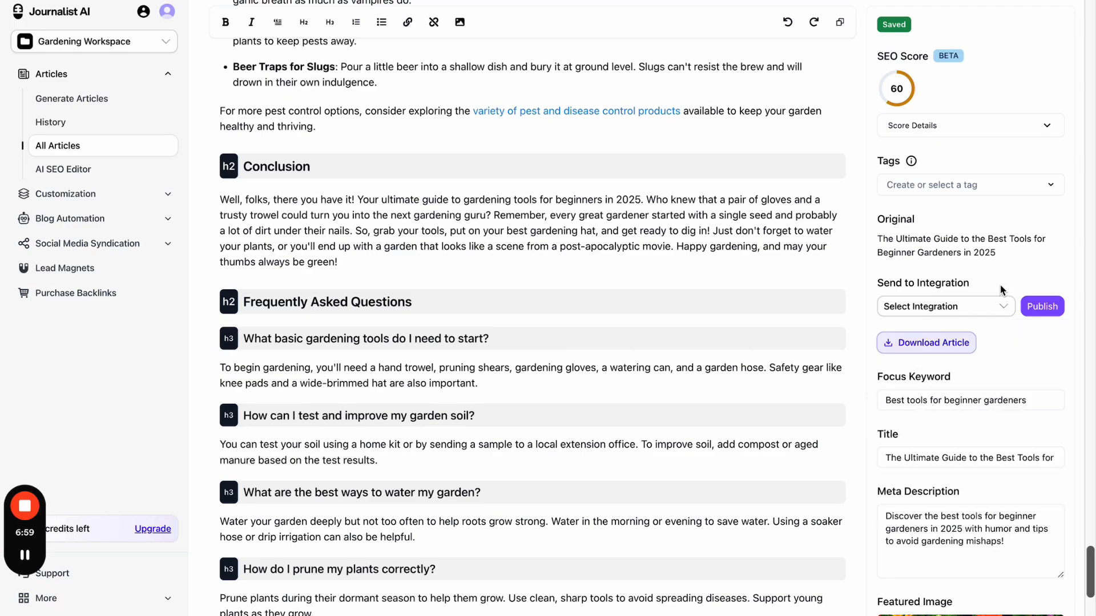
pyautogui.scroll(10, 692, 262)
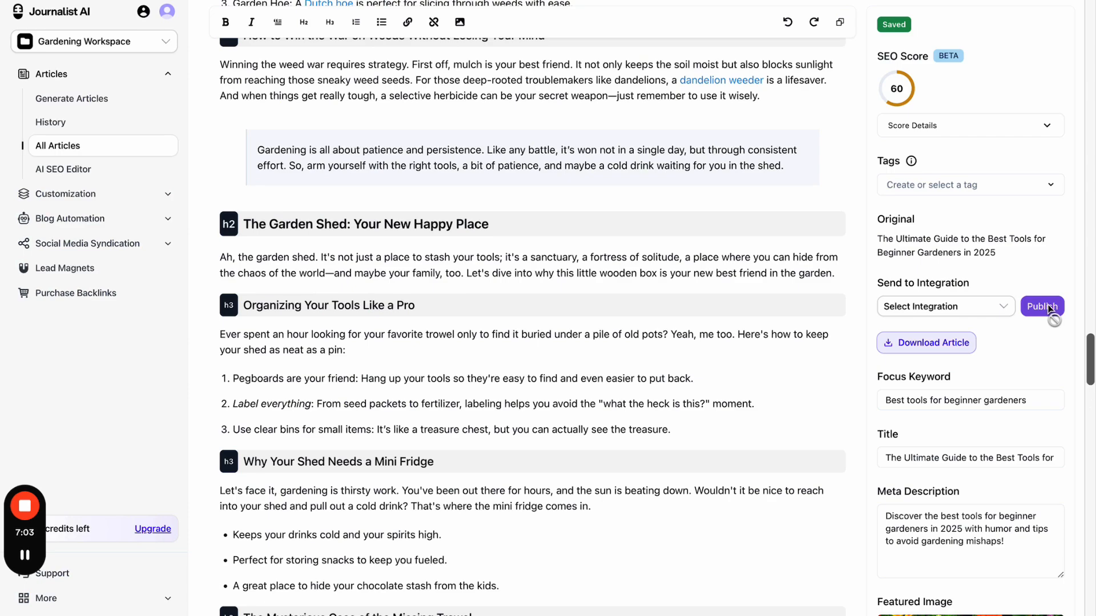
pyautogui.moveTo(920, 284); pyautogui.dragTo(974, 283)
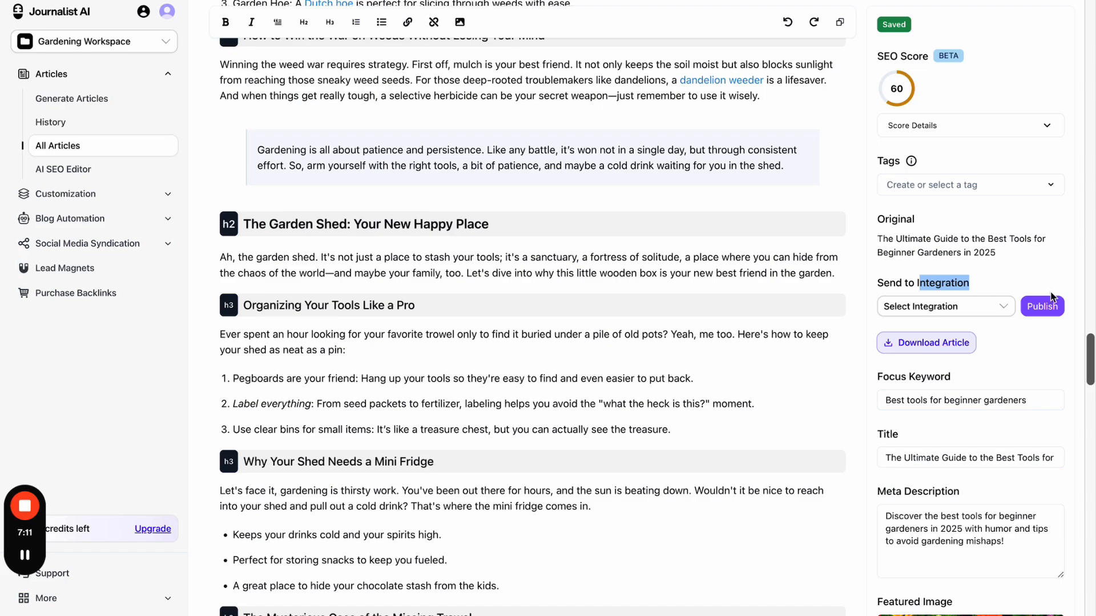
pyautogui.scroll(15, 1051, 296)
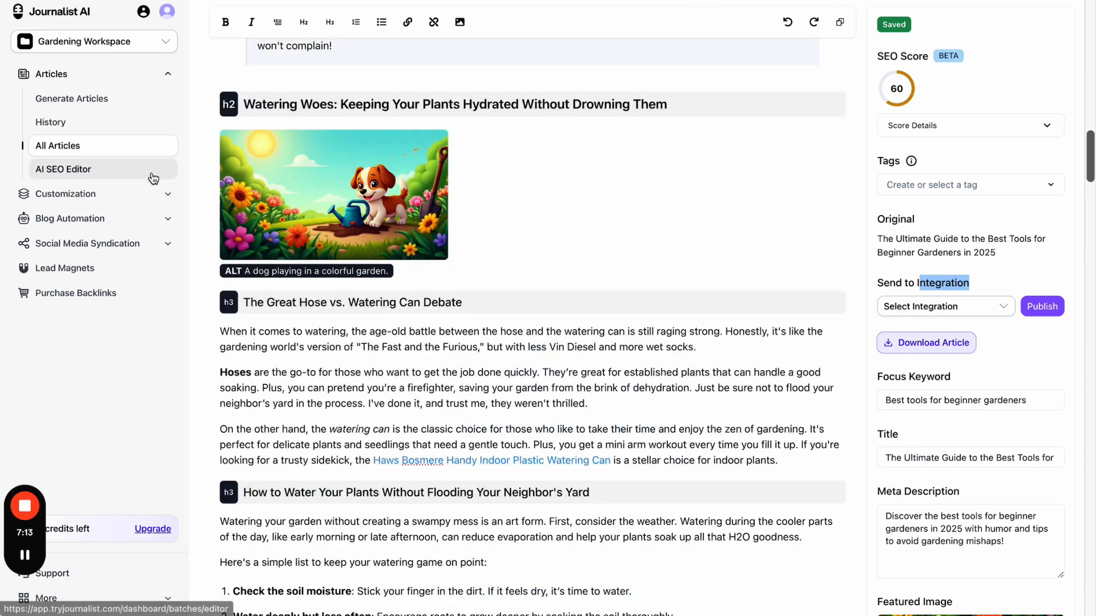
# - Reach the Gardening Campaign's SEO article preferences and expand the advanced content options
pyautogui.click(114, 194)
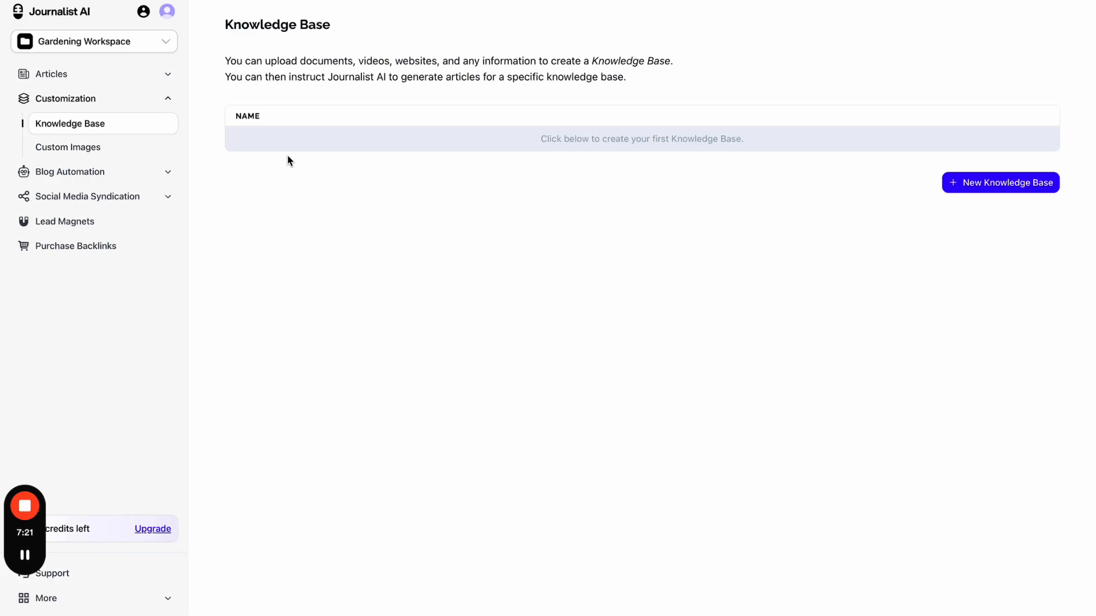
pyautogui.click(124, 175)
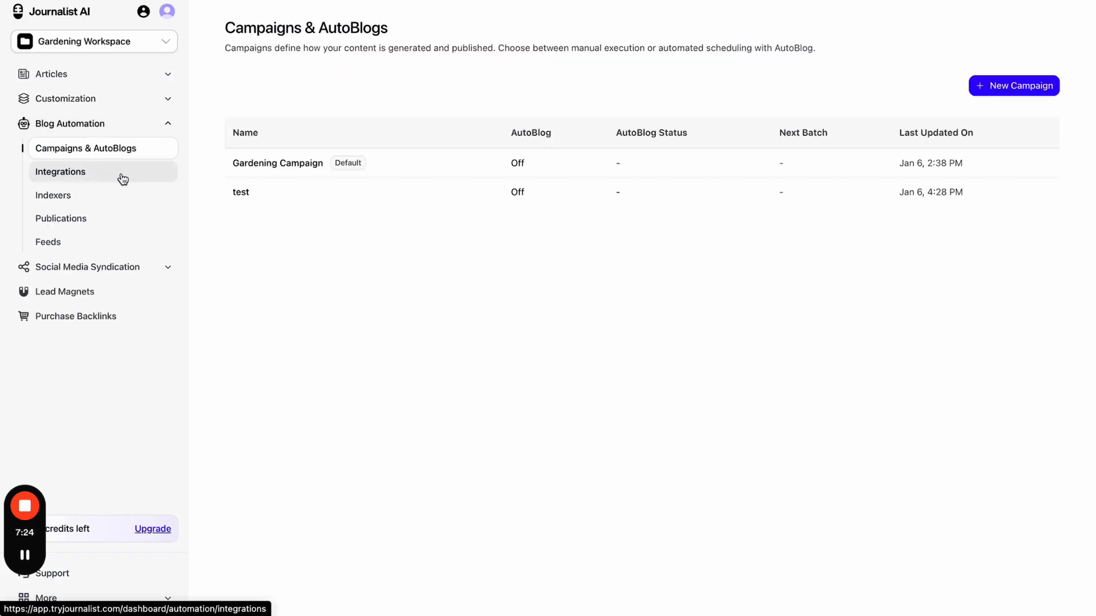
pyautogui.click(461, 172)
pyautogui.click(466, 156)
pyautogui.click(292, 242)
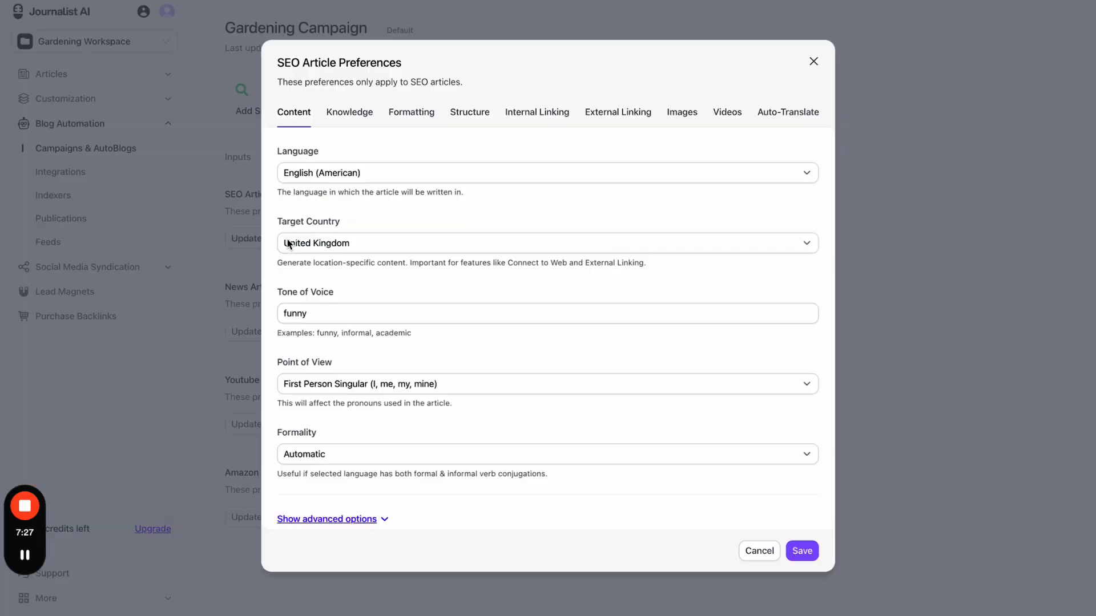
pyautogui.scroll(-1, 372, 296)
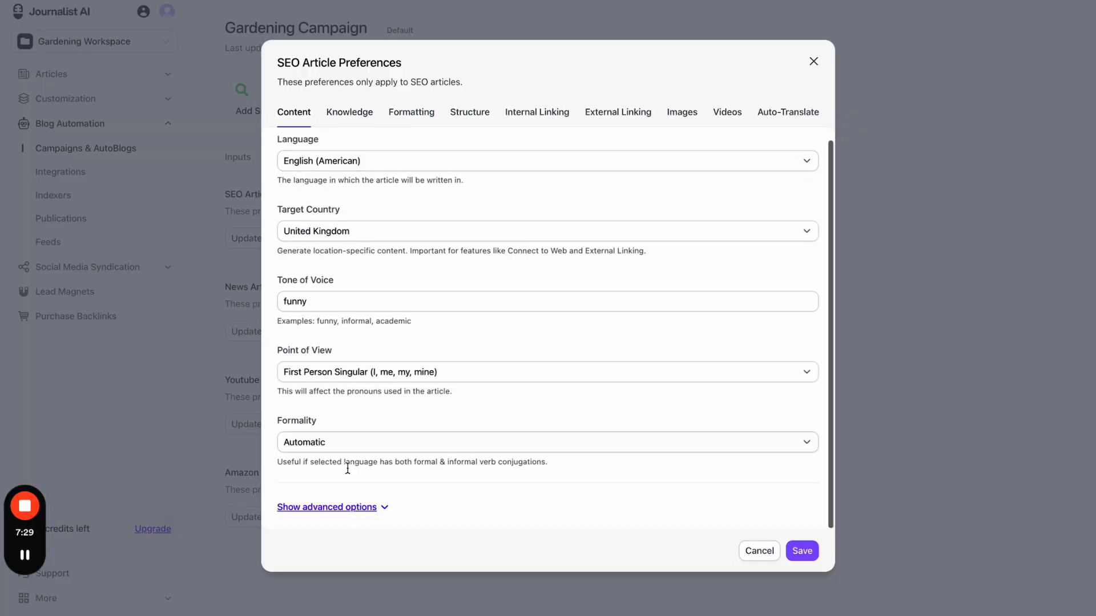
pyautogui.click(345, 508)
pyautogui.scroll(-5, 345, 514)
# - Check the Knowledge tab's Knowledge Base choices, close preferences unchanged, and go to Knowledge Base
pyautogui.click(336, 112)
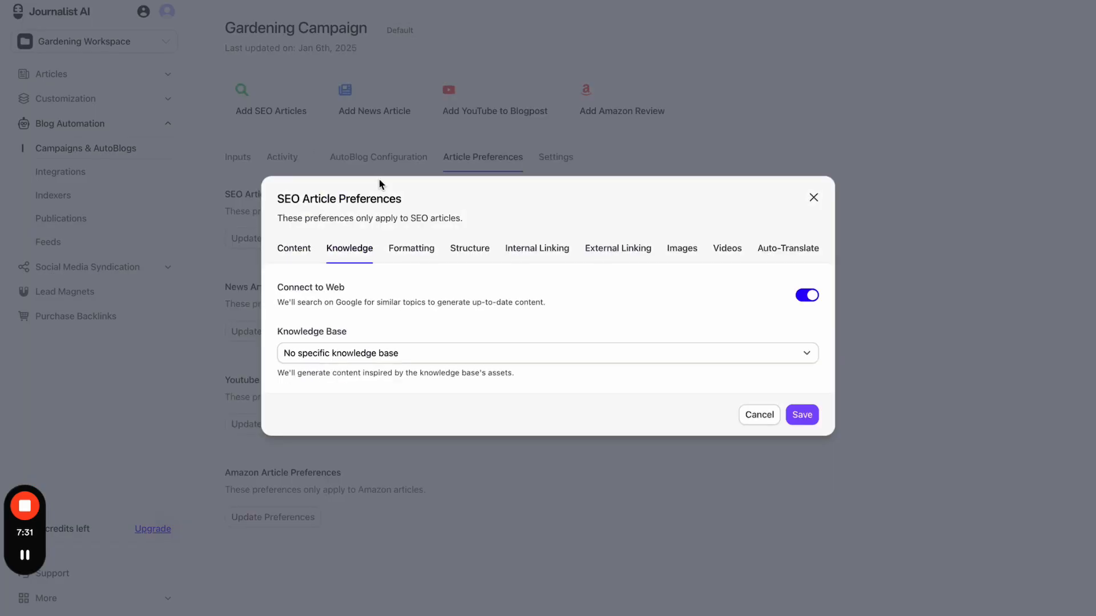
pyautogui.click(335, 343)
pyautogui.click(332, 344)
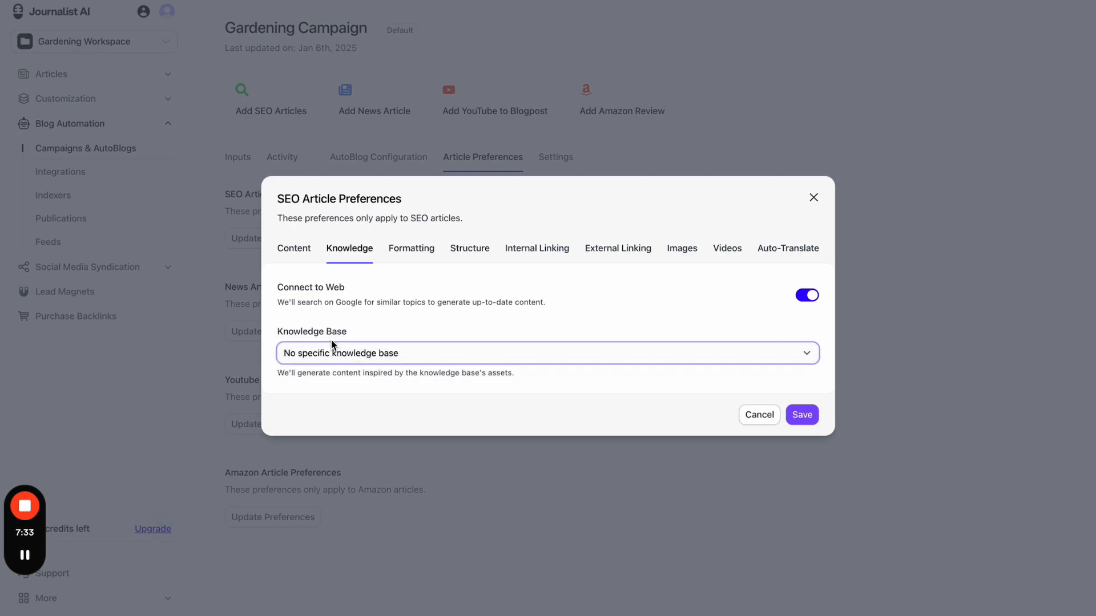
pyautogui.click(814, 200)
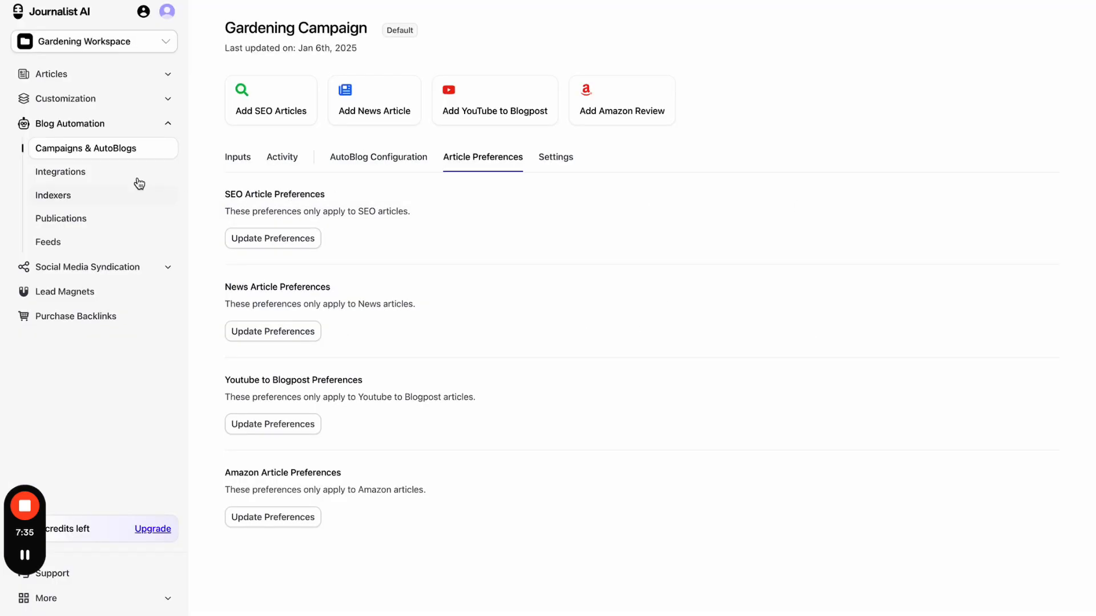
pyautogui.click(91, 102)
# - Create a non-default knowledge base named 'My Gardening KB' and view its details
pyautogui.click(991, 184)
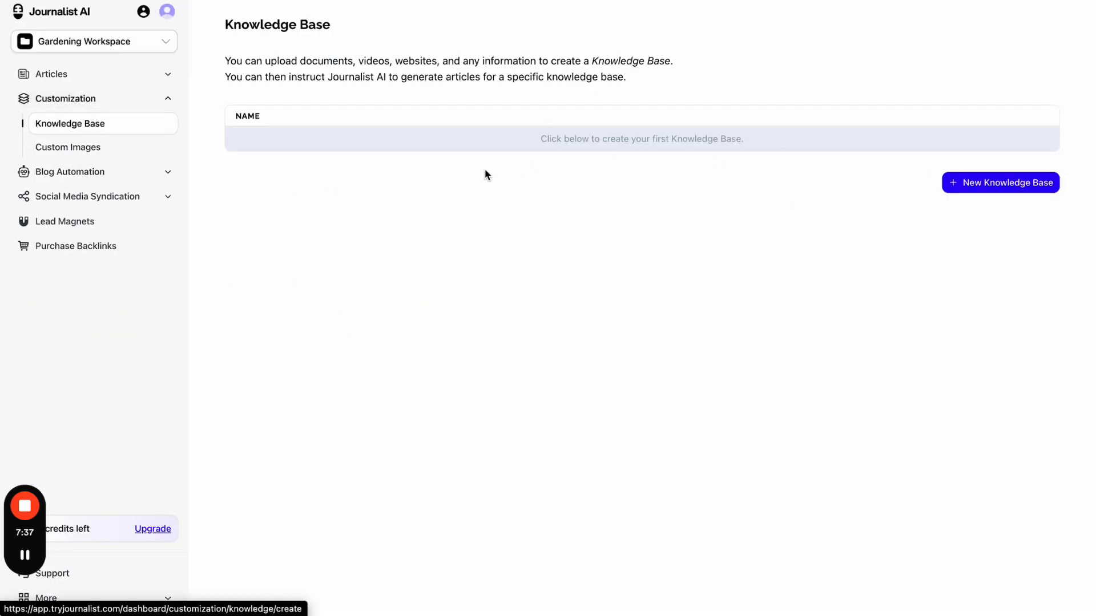
pyautogui.click(331, 89)
pyautogui.write('My Gardening KB')
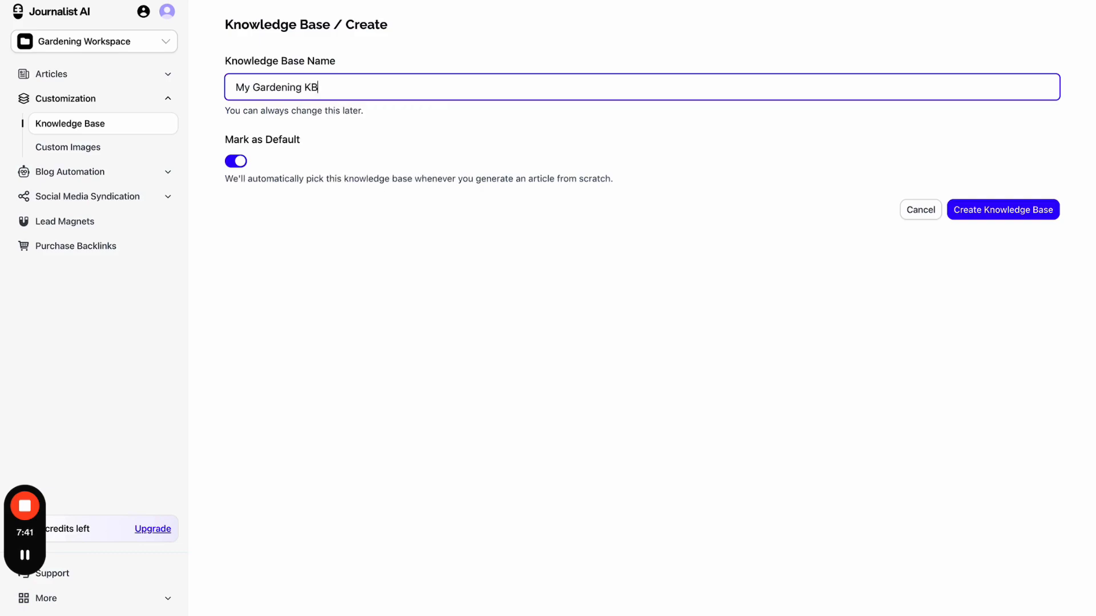
pyautogui.click(243, 162)
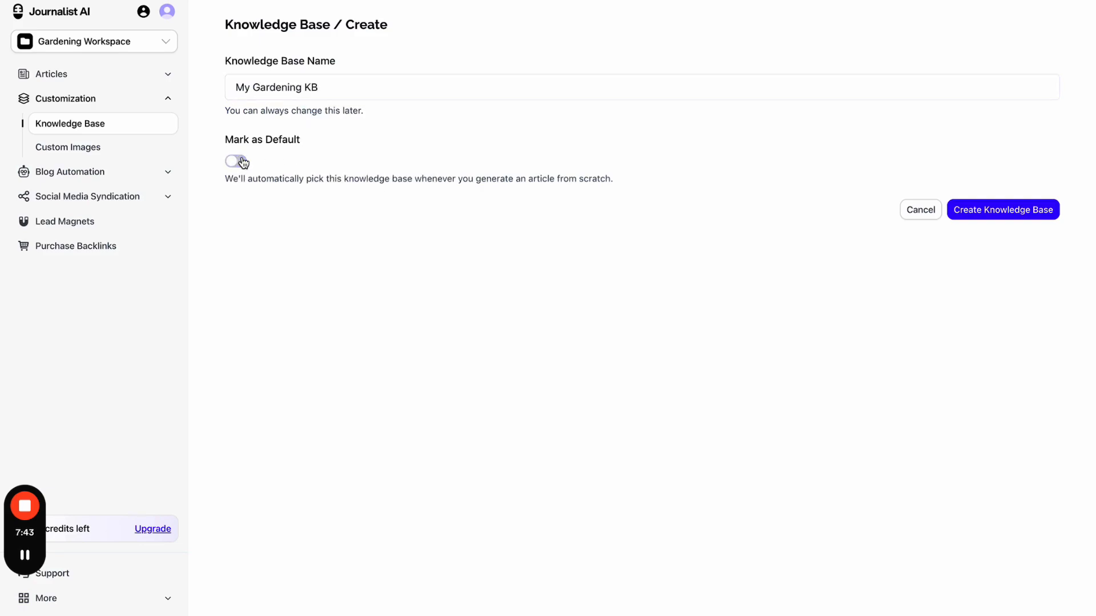
pyautogui.click(981, 213)
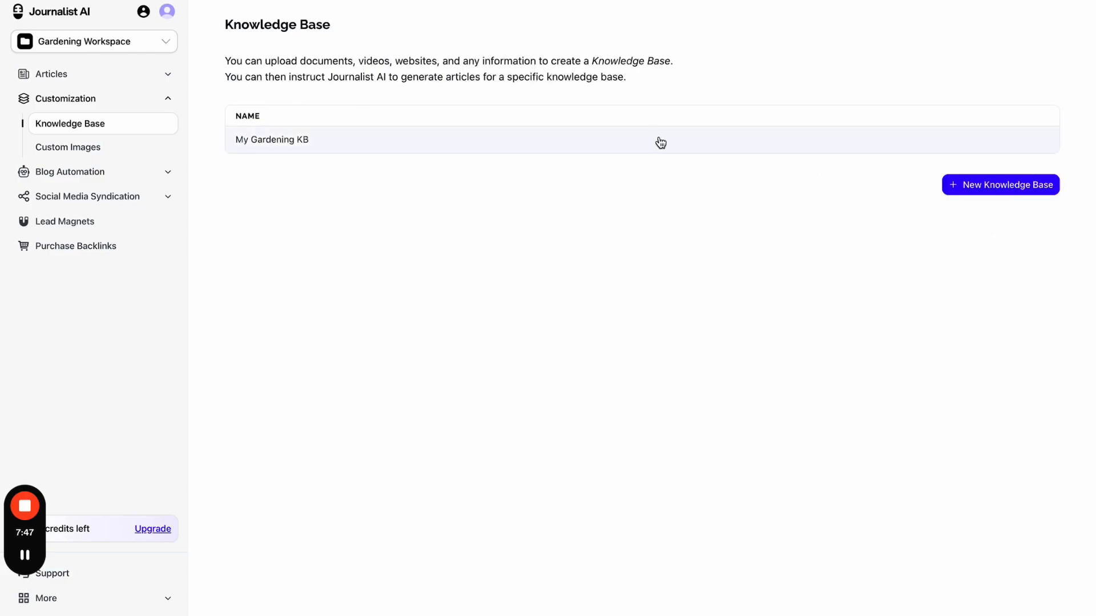
pyautogui.click(658, 142)
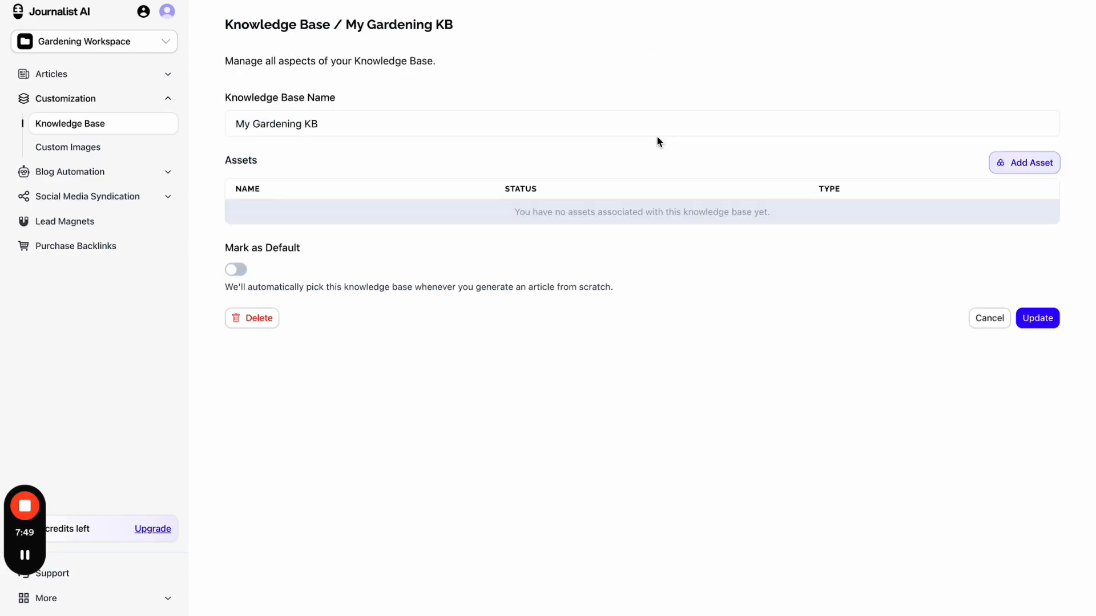
# - Start adding an asset, look over the asset types, then cancel it
pyautogui.click(1033, 167)
pyautogui.click(936, 155)
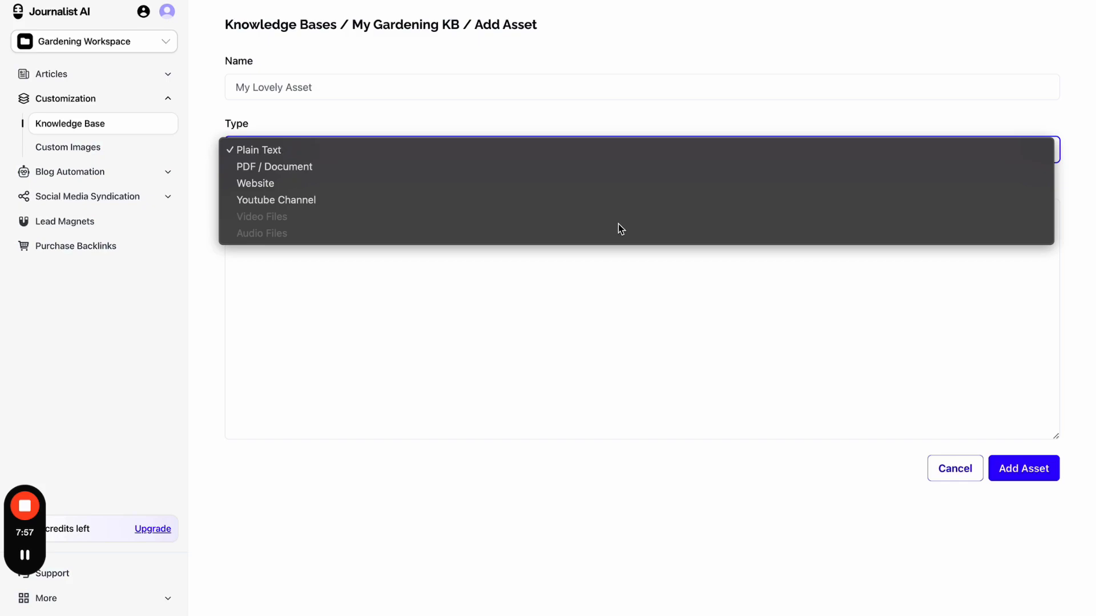
pyautogui.click(598, 278)
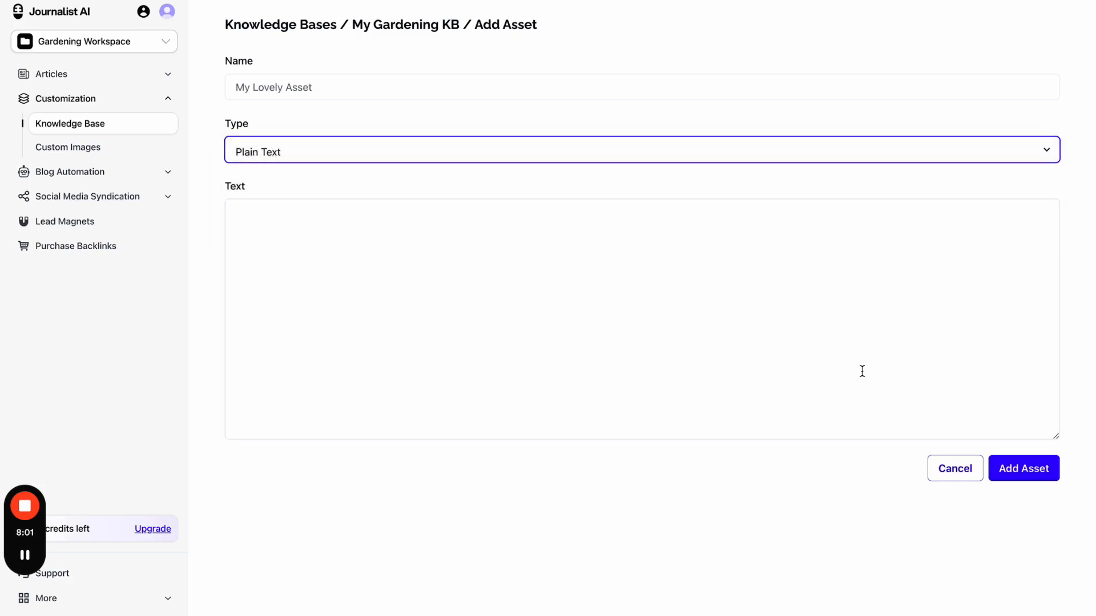
pyautogui.click(941, 473)
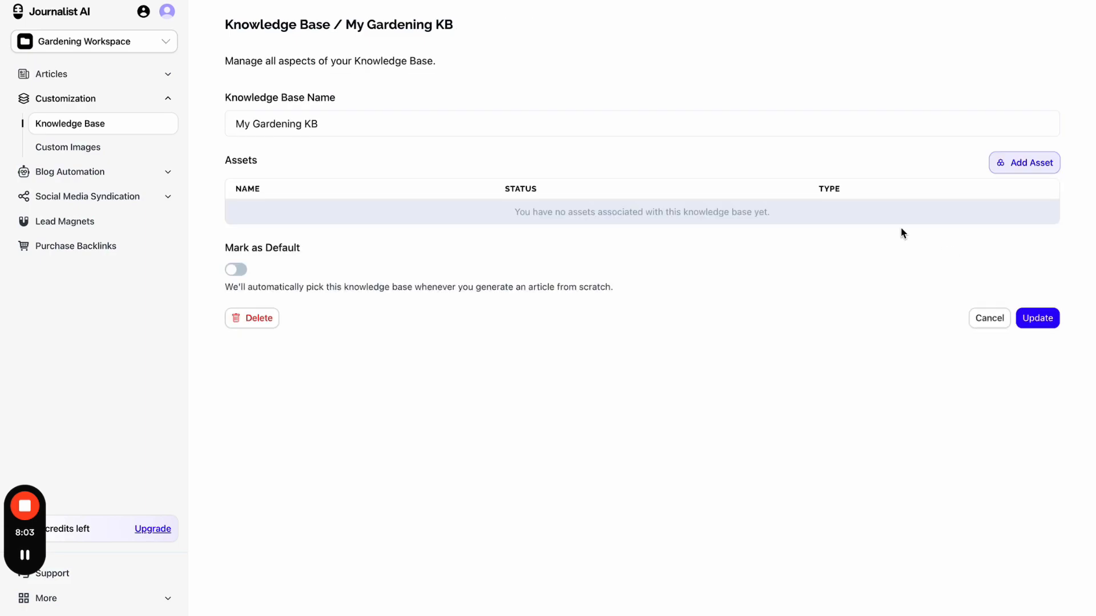
pyautogui.click(1030, 166)
pyautogui.click(824, 152)
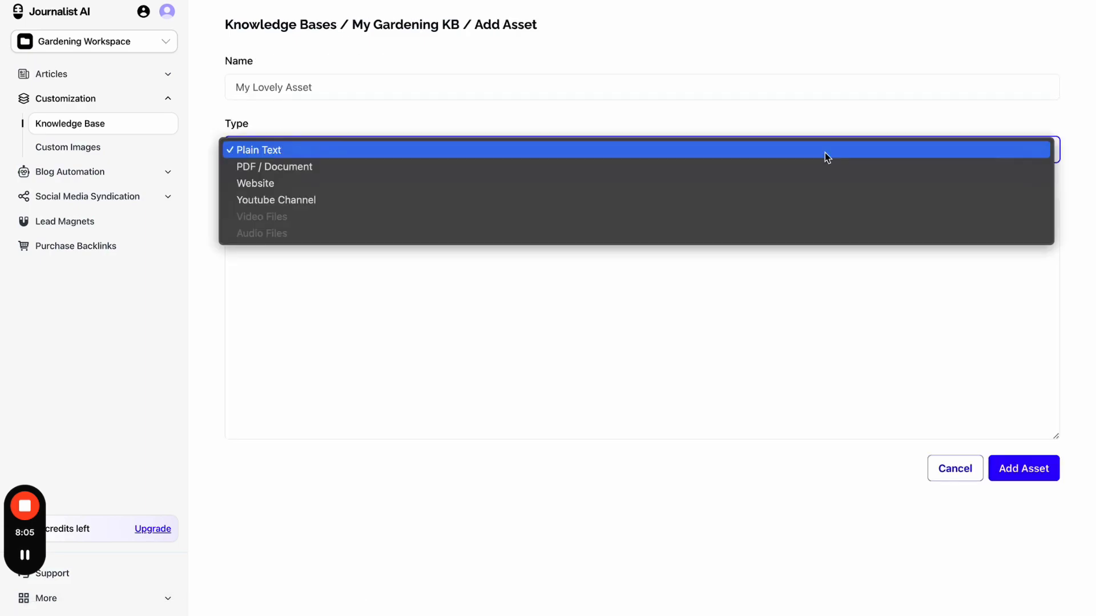
pyautogui.click(813, 166)
pyautogui.click(748, 153)
pyautogui.click(736, 168)
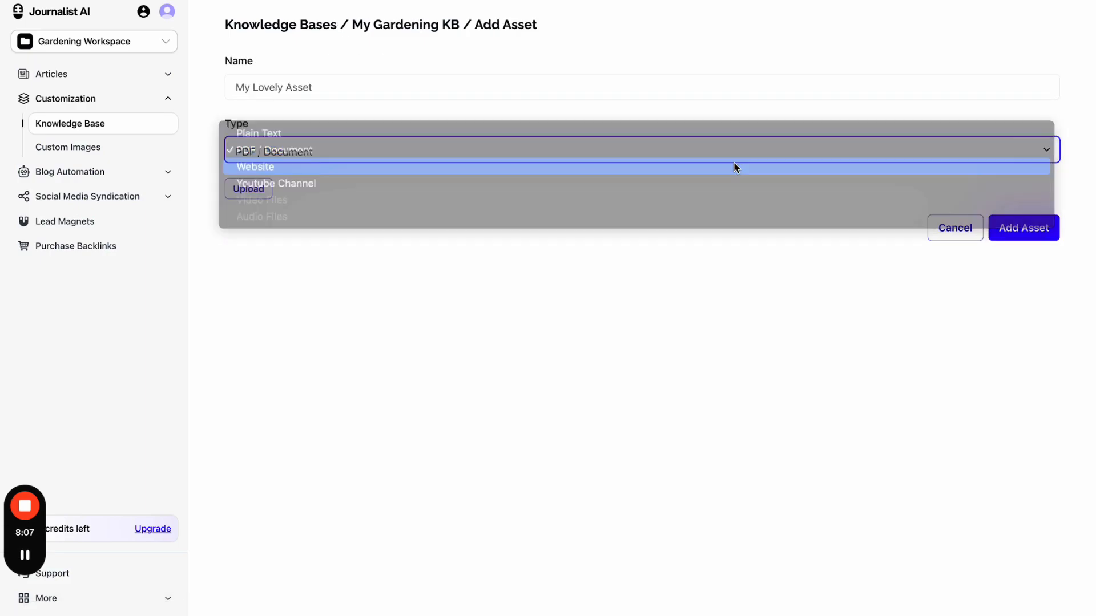
pyautogui.click(518, 245)
pyautogui.click(408, 279)
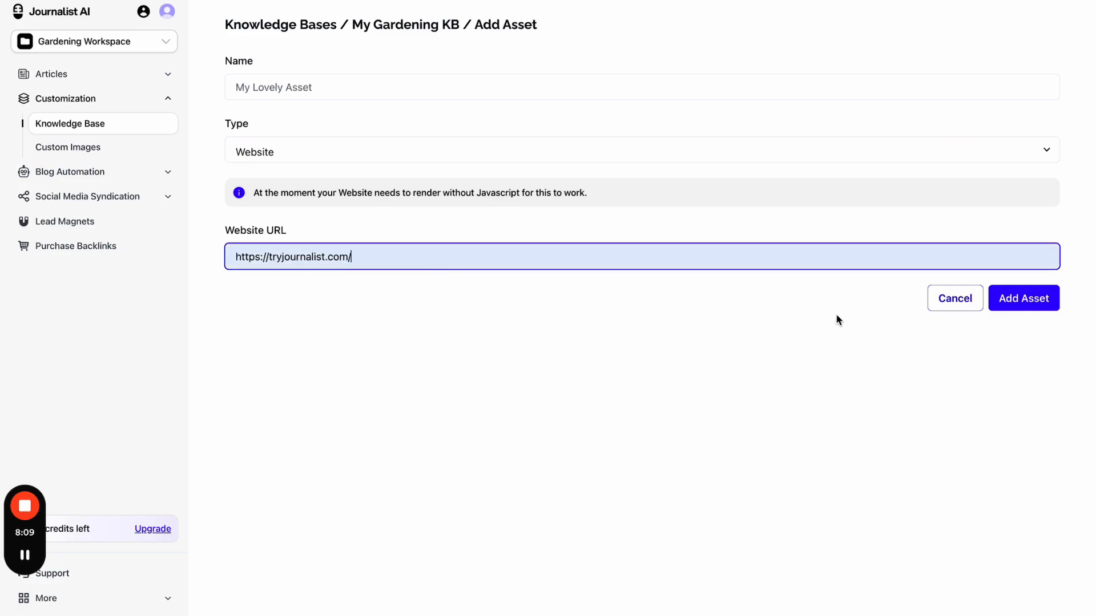
pyautogui.click(1025, 304)
pyautogui.click(441, 87)
pyautogui.write('My site')
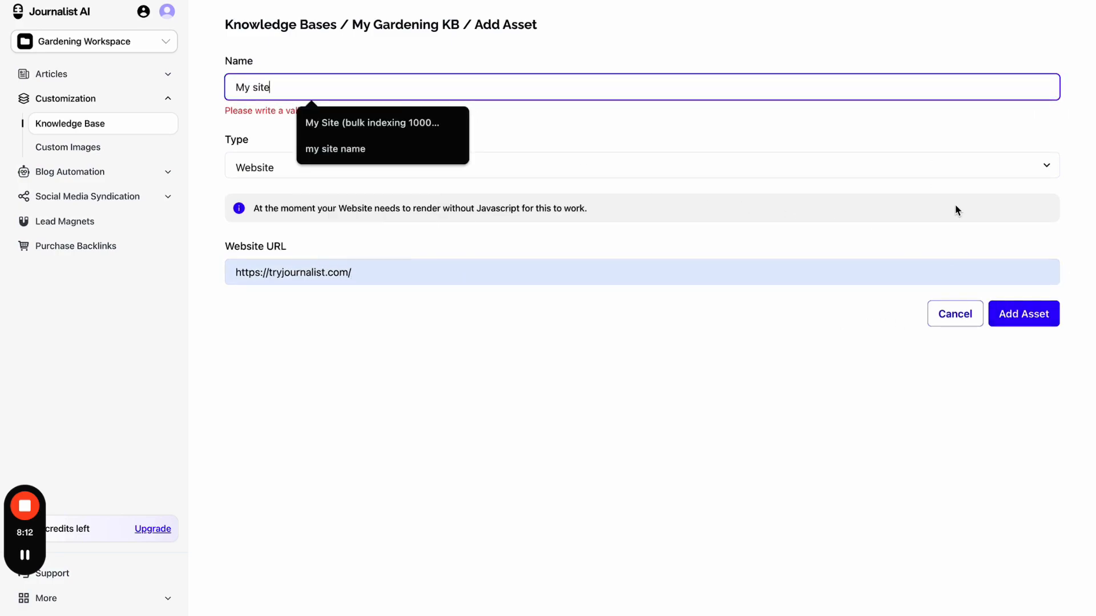
pyautogui.click(1015, 333)
pyautogui.click(1020, 324)
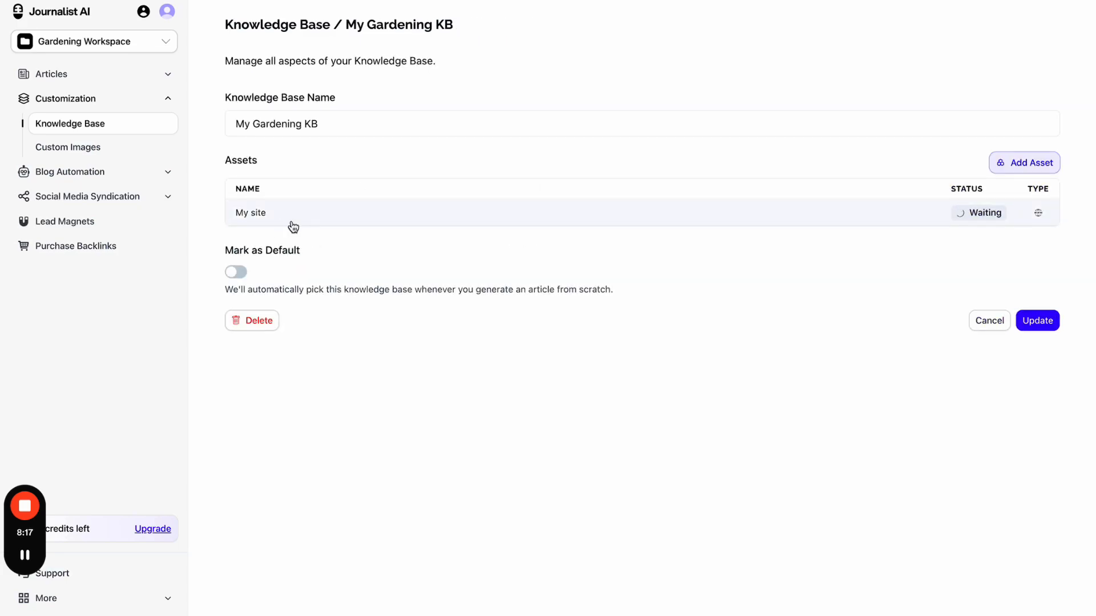
# - Add a Youtube Channel asset 'my yt channel' with the Journalist AI channel URL copied from YouTube
pyautogui.click(1033, 163)
pyautogui.click(299, 159)
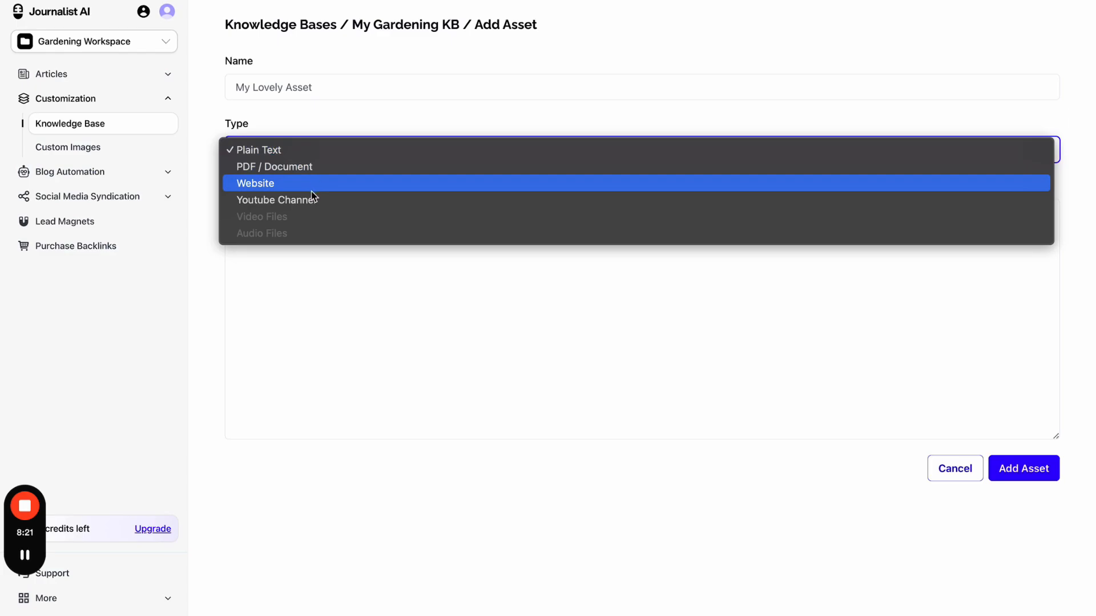
pyautogui.click(314, 200)
pyautogui.click(365, 1)
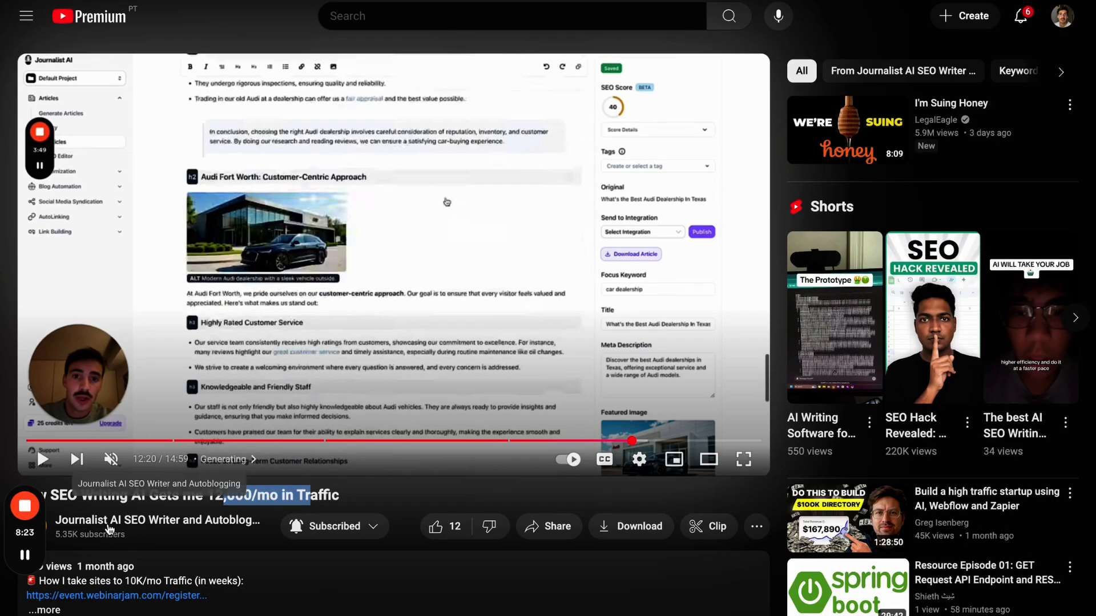
pyautogui.click(109, 522)
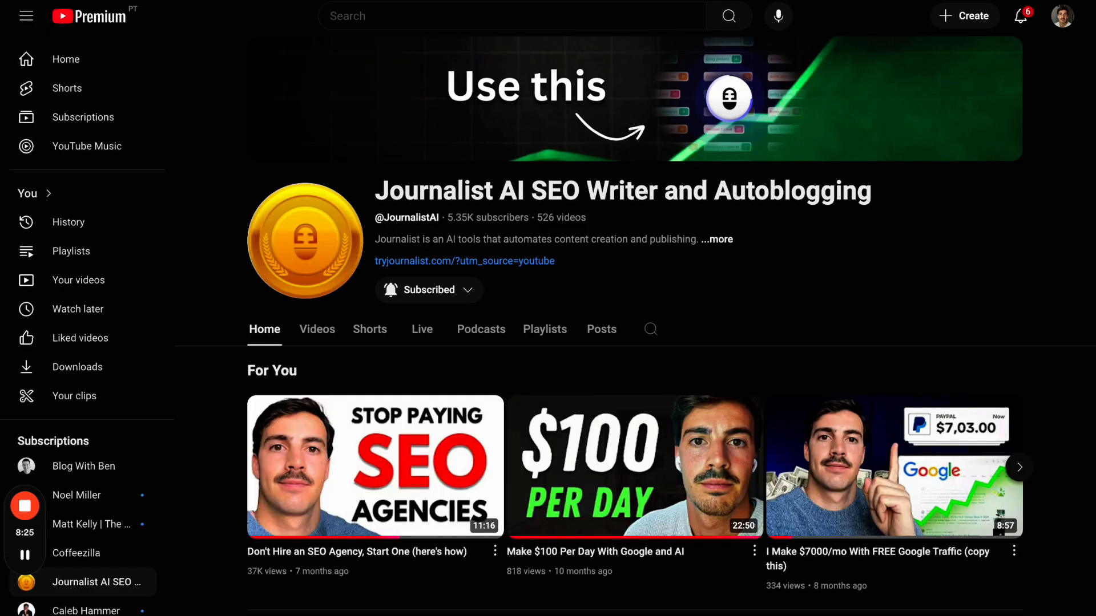
pyautogui.hotkey('ctrl', 'shift', 'Tab')
pyautogui.hotkey('ctrl', 'shift', 'Tab')
pyautogui.click(438, 211)
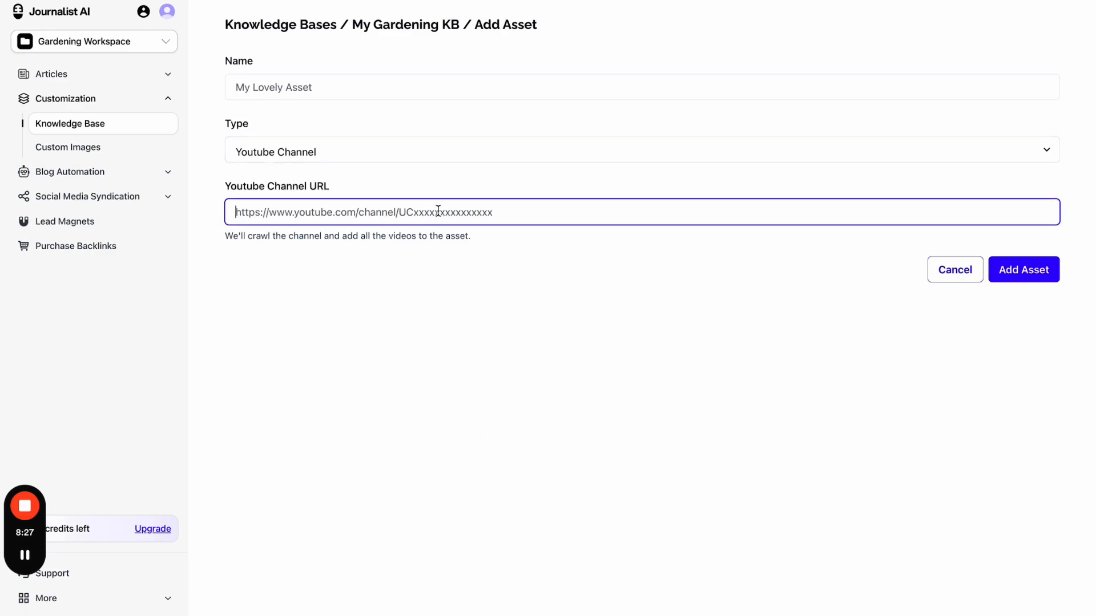
pyautogui.write('https://www.youtube.com/@JournalistAI')
pyautogui.click(1027, 274)
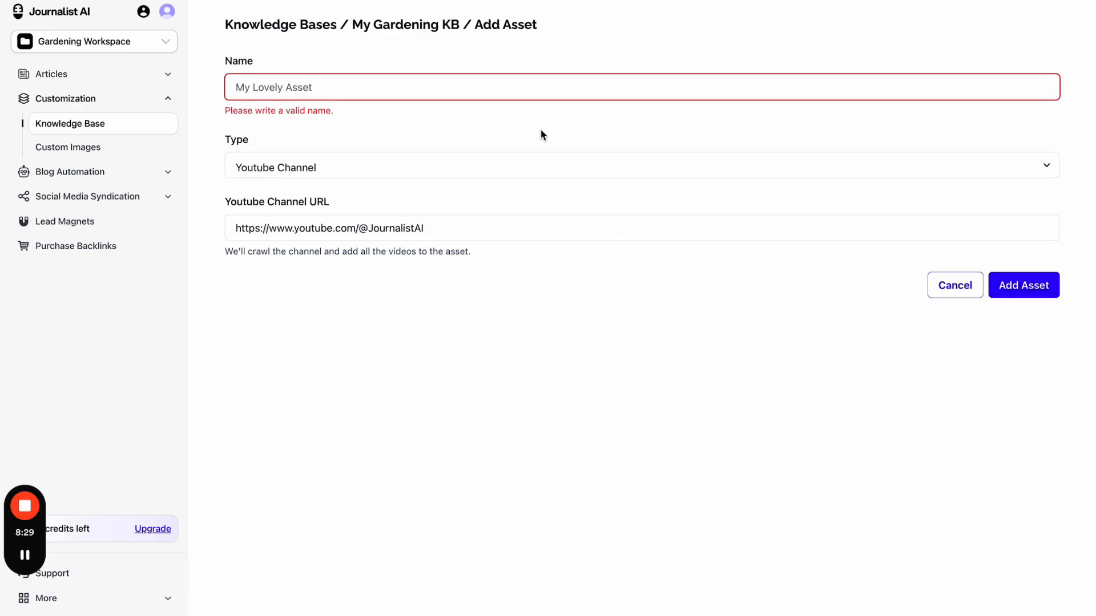
pyautogui.click(502, 88)
pyautogui.write('my yt chann')
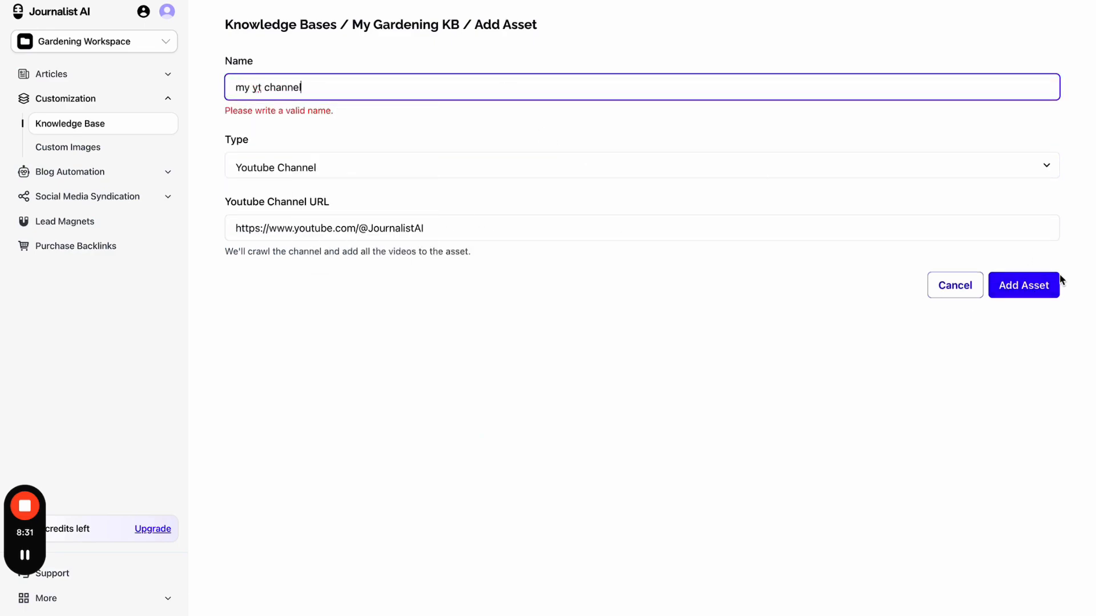
pyautogui.write('el')
pyautogui.click(1056, 296)
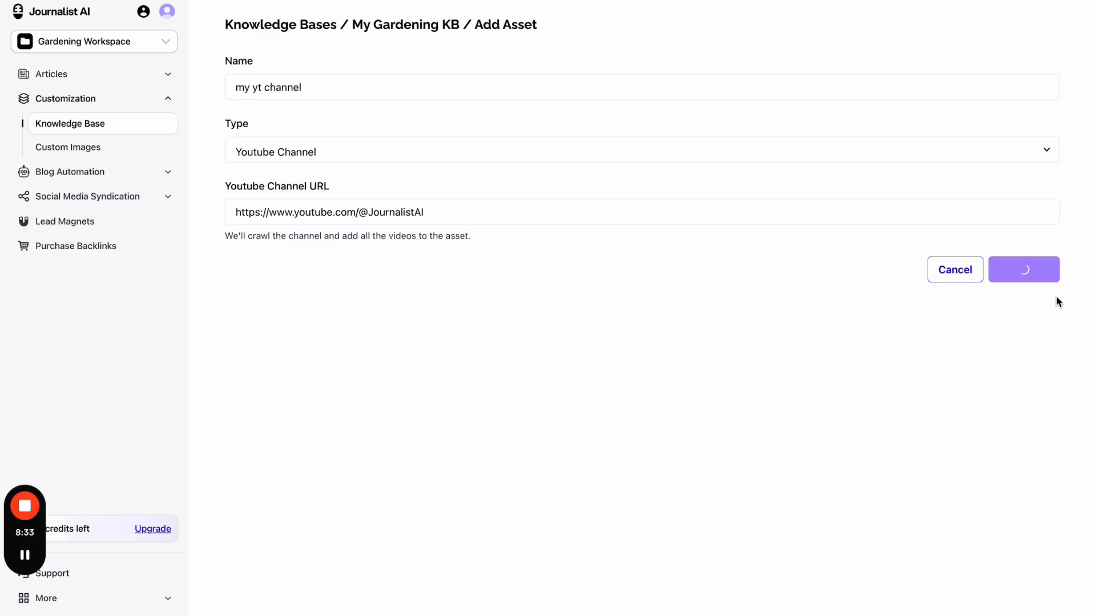
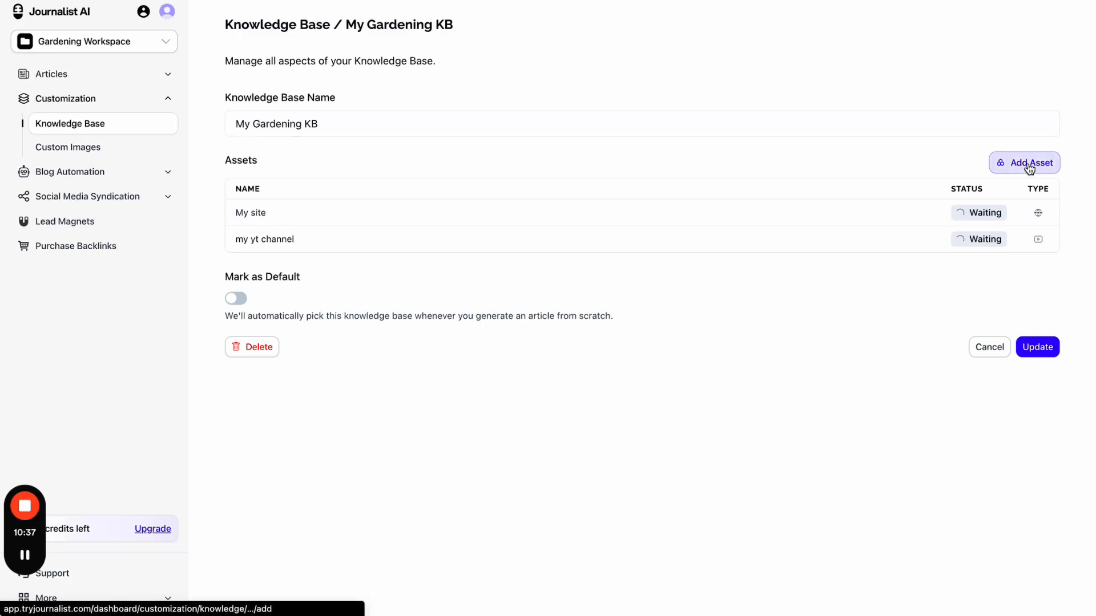
# - Start a new asset, type sample text 'my brand is called XYZ…' in the Text box, then clear it
pyautogui.click(1030, 164)
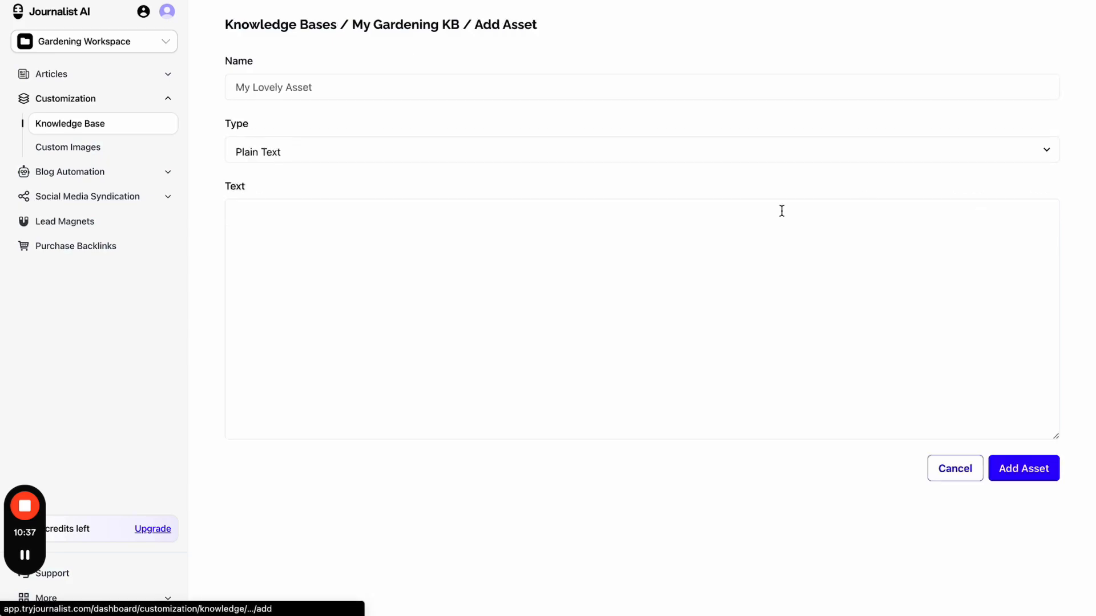
pyautogui.click(405, 221)
pyautogui.write('fhase ef')
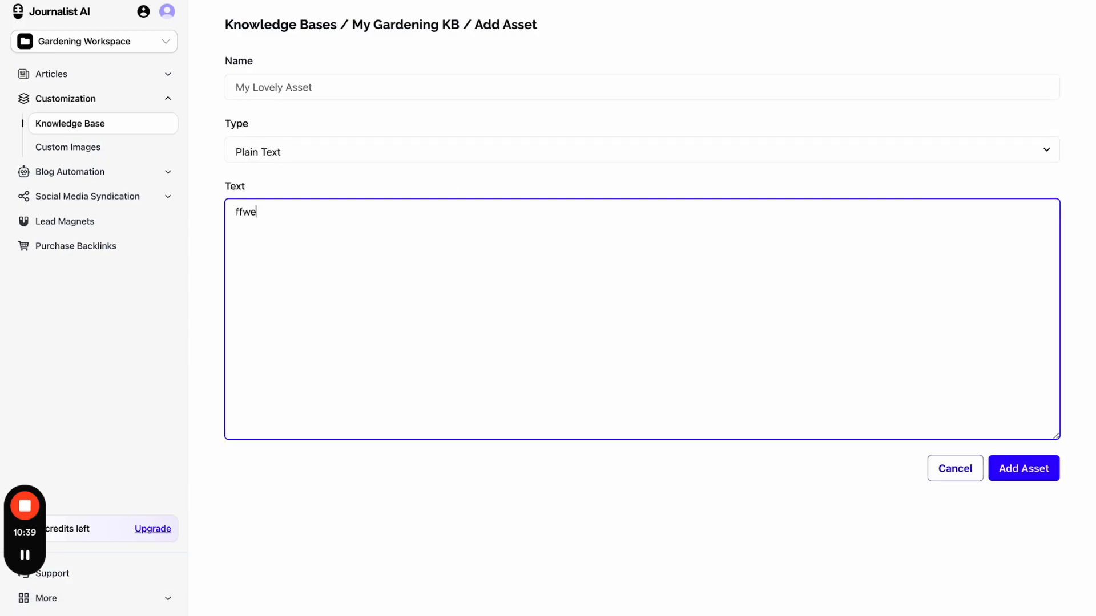
pyautogui.press('super+BackSpace')
pyautogui.write('my brand is called ')
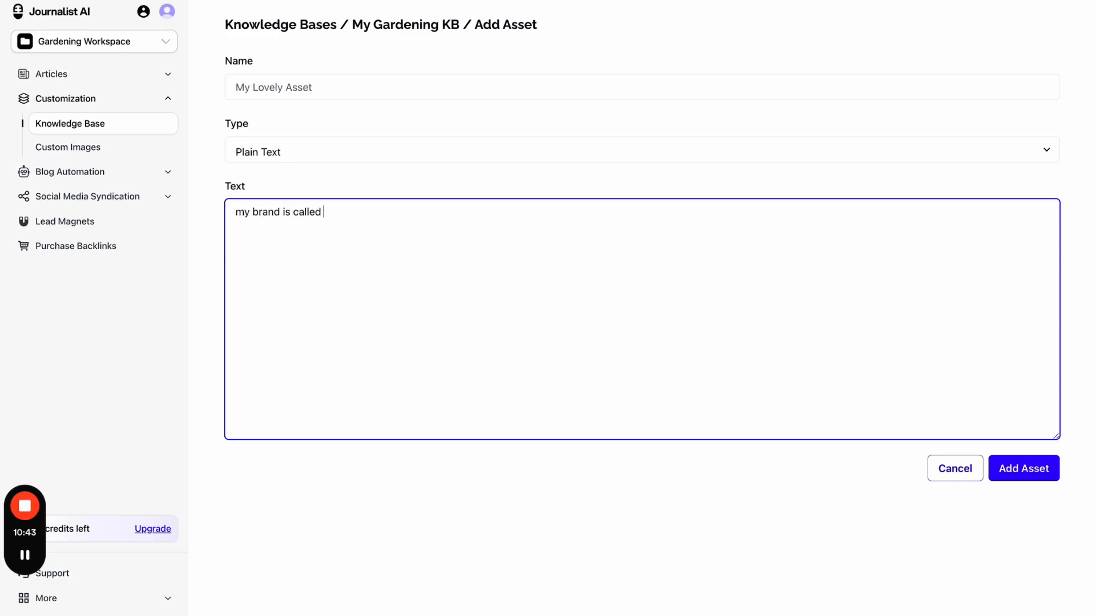
pyautogui.write("XYZ, we've beenin buiness d")
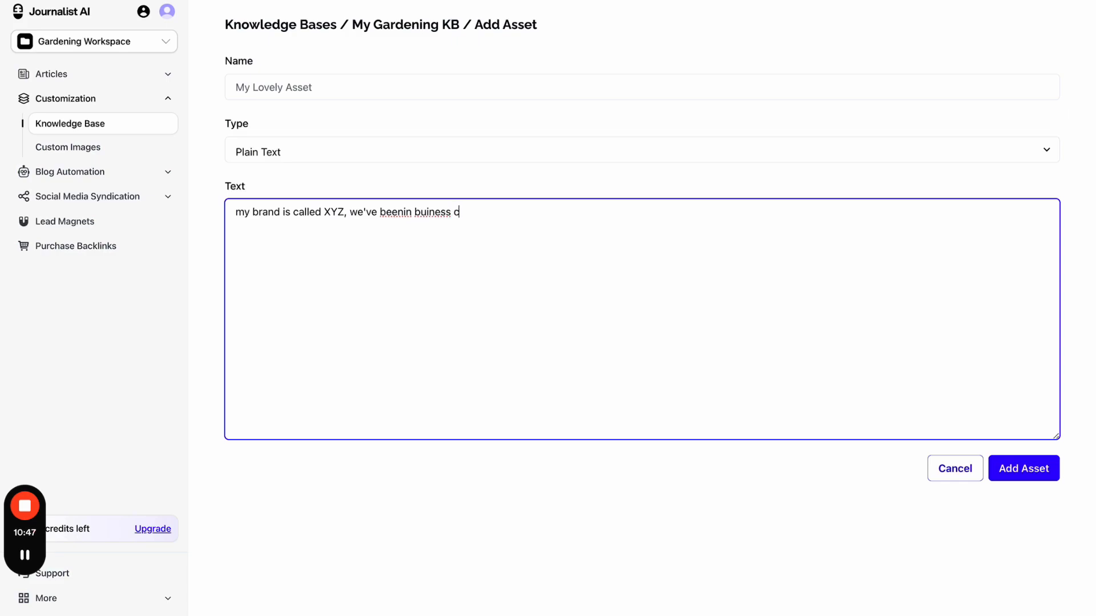
pyautogui.press('BackSpace')
pyautogui.write('since 1900, we serve xyz')
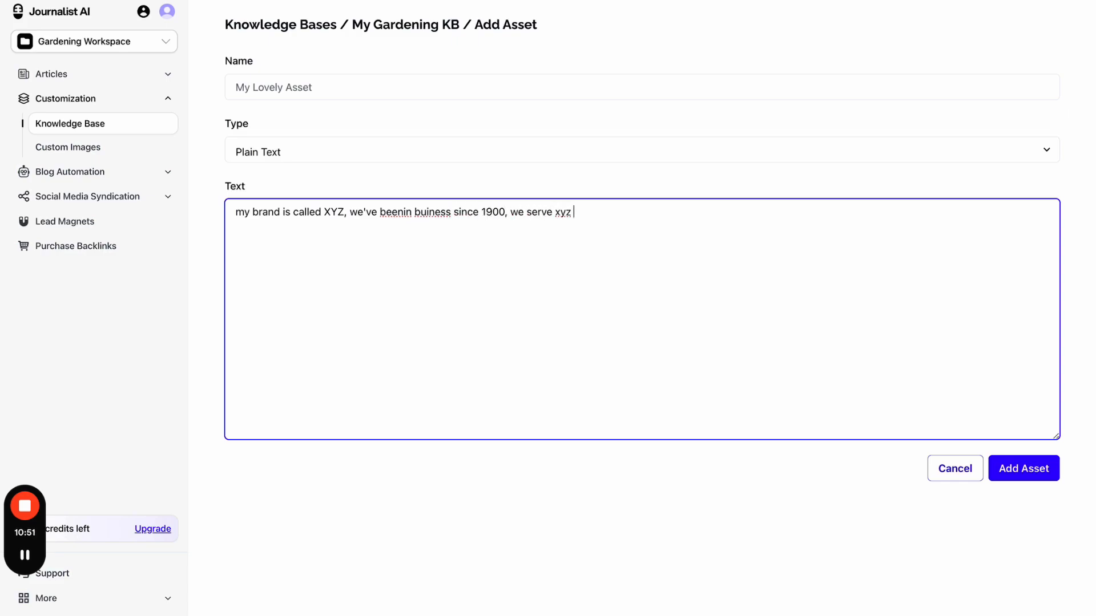
pyautogui.write('type of cusomts')
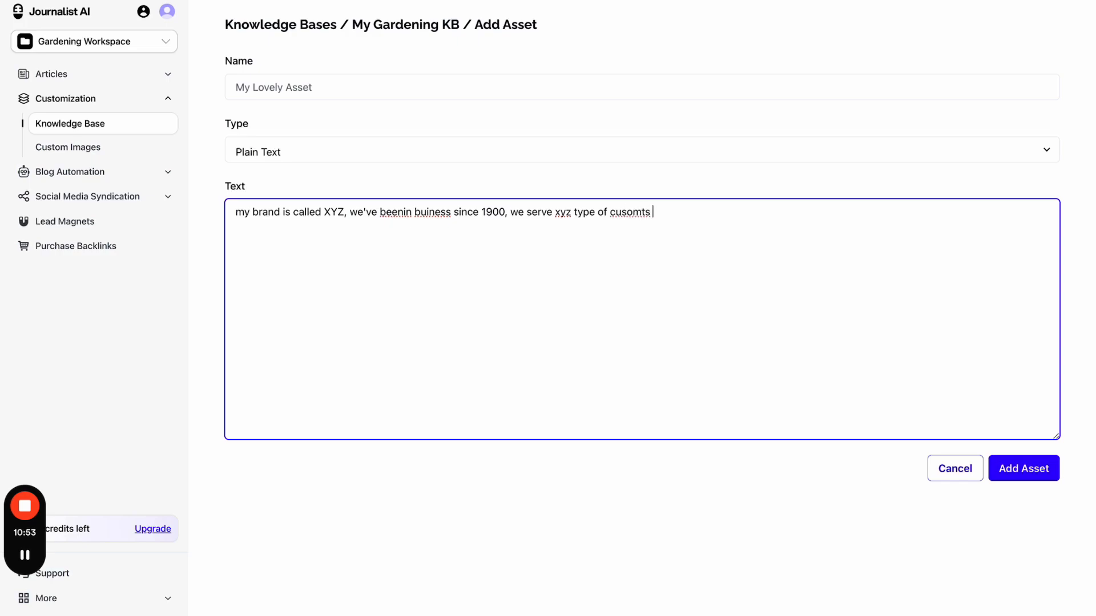
pyautogui.hotkey('ctrl', 'a')
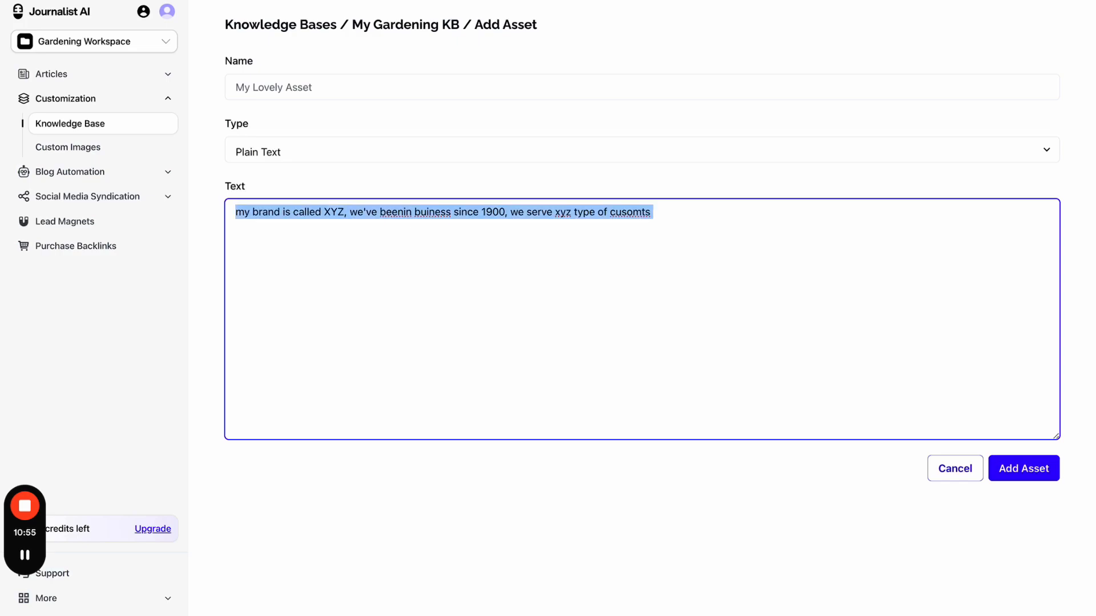
pyautogui.press('BackSpace')
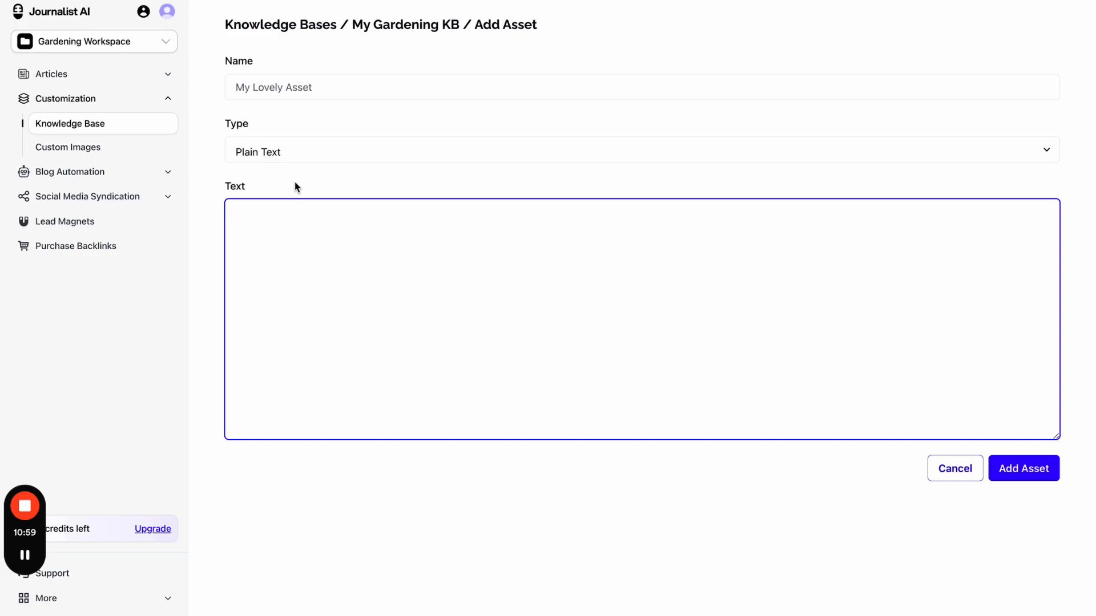
# - Try the PDF / Document and Youtube Channel asset types, then go to Custom Images
pyautogui.click(363, 164)
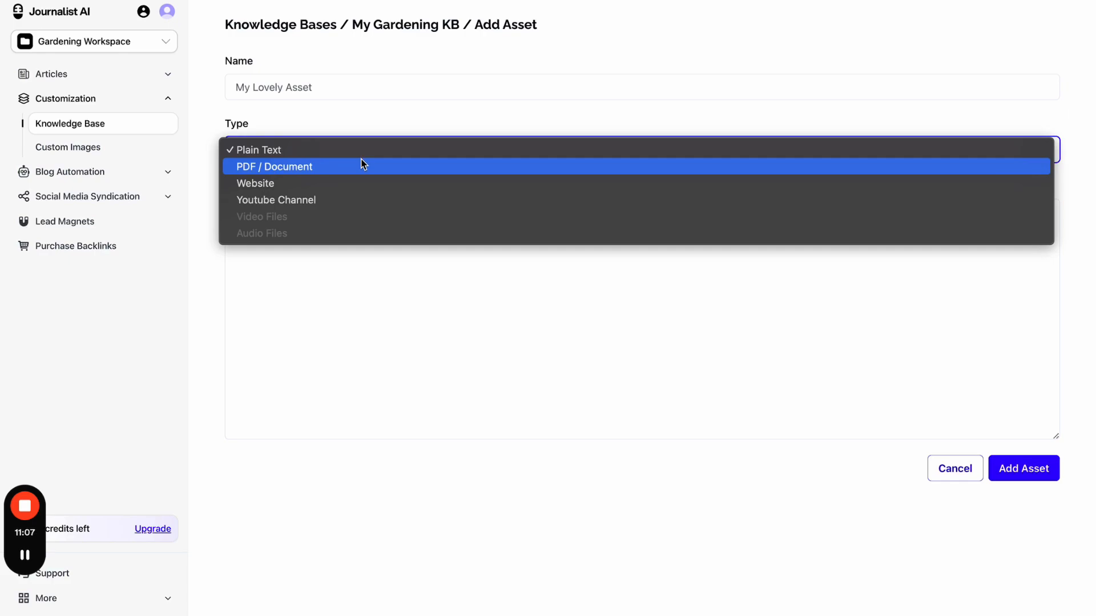
pyautogui.click(363, 166)
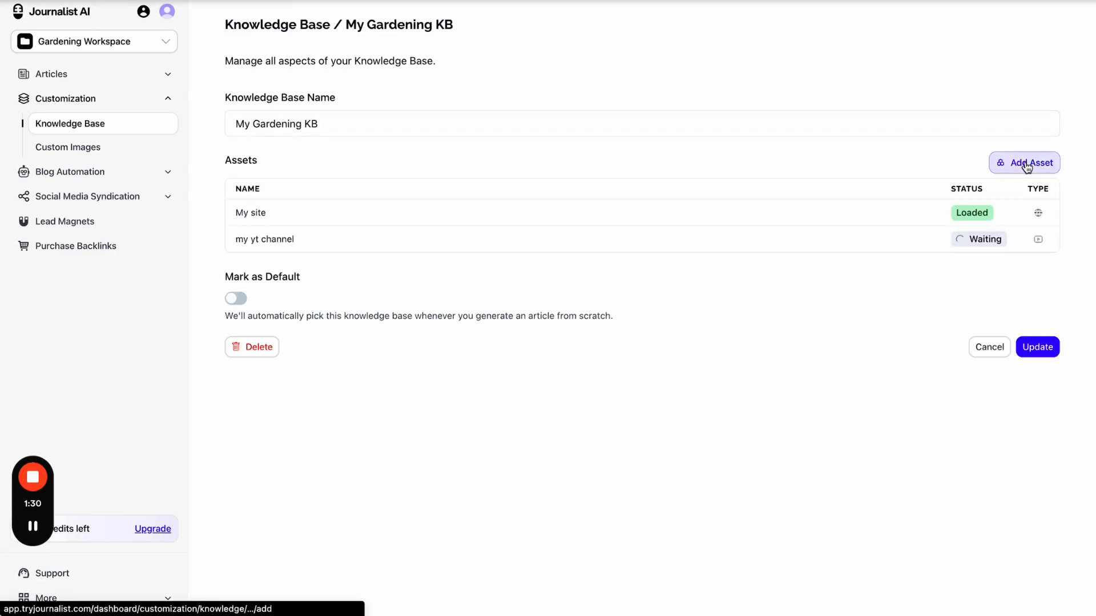
pyautogui.click(1028, 164)
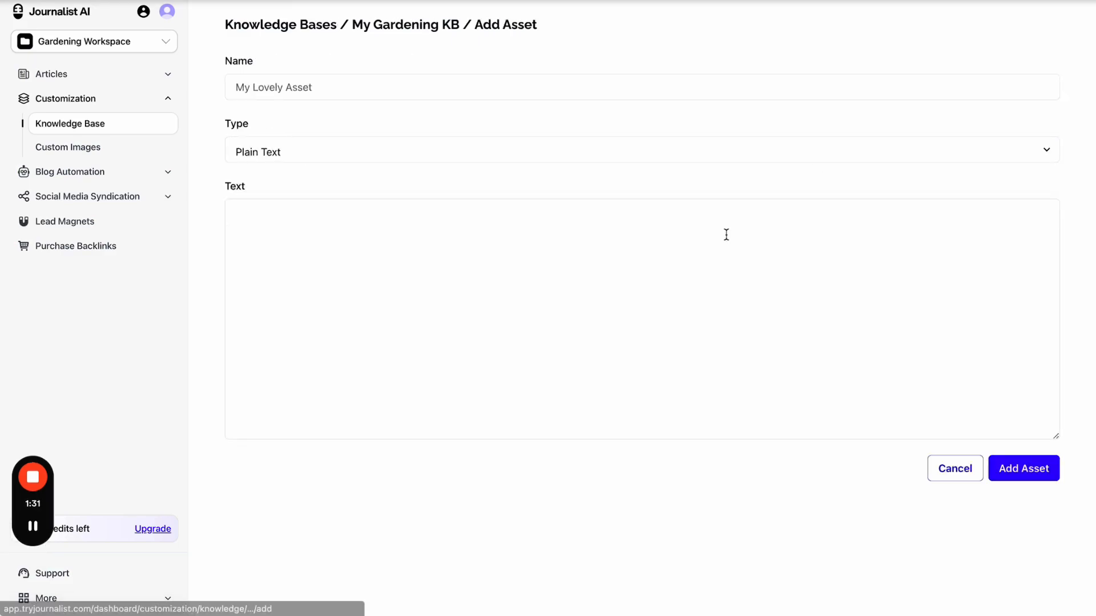
pyautogui.click(511, 158)
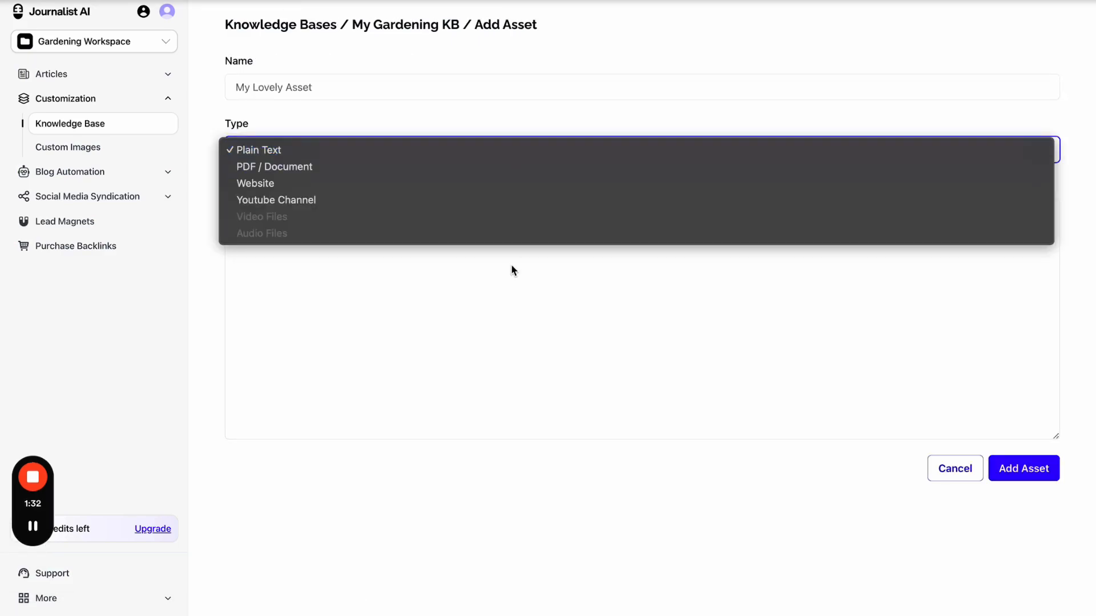
pyautogui.click(531, 197)
pyautogui.click(422, 150)
pyautogui.click(376, 121)
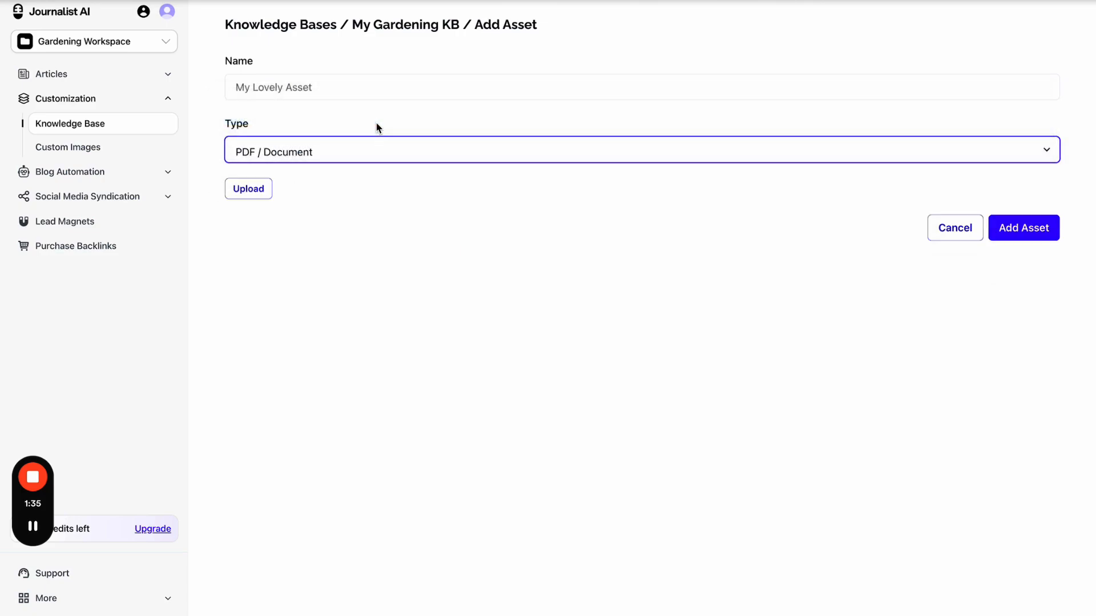
pyautogui.click(99, 148)
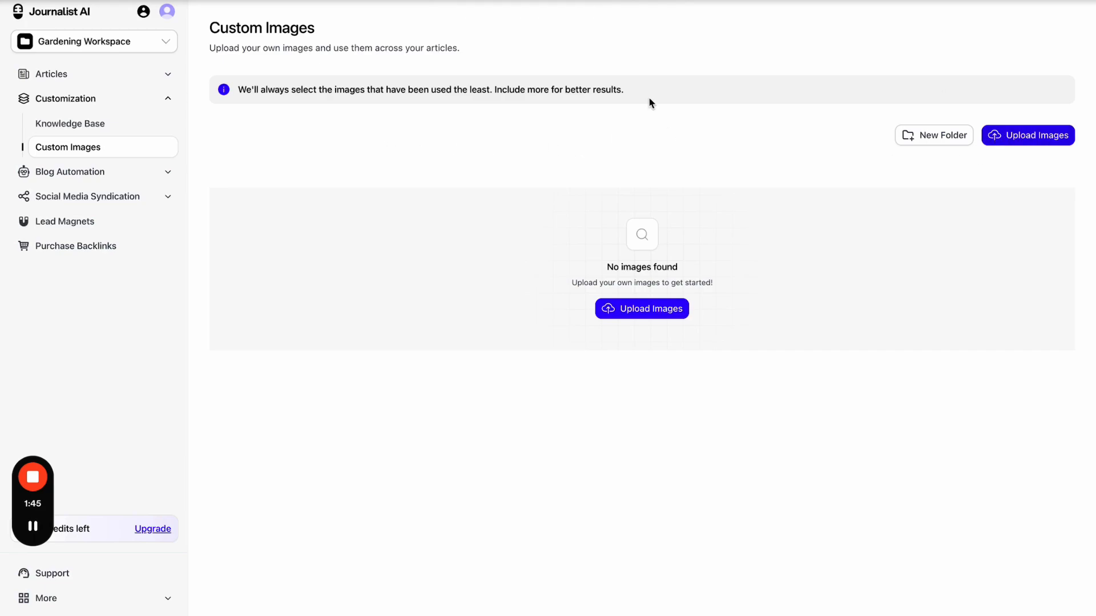
# - Create image folders named Grass and Client A
pyautogui.click(942, 137)
pyautogui.press('capslock')
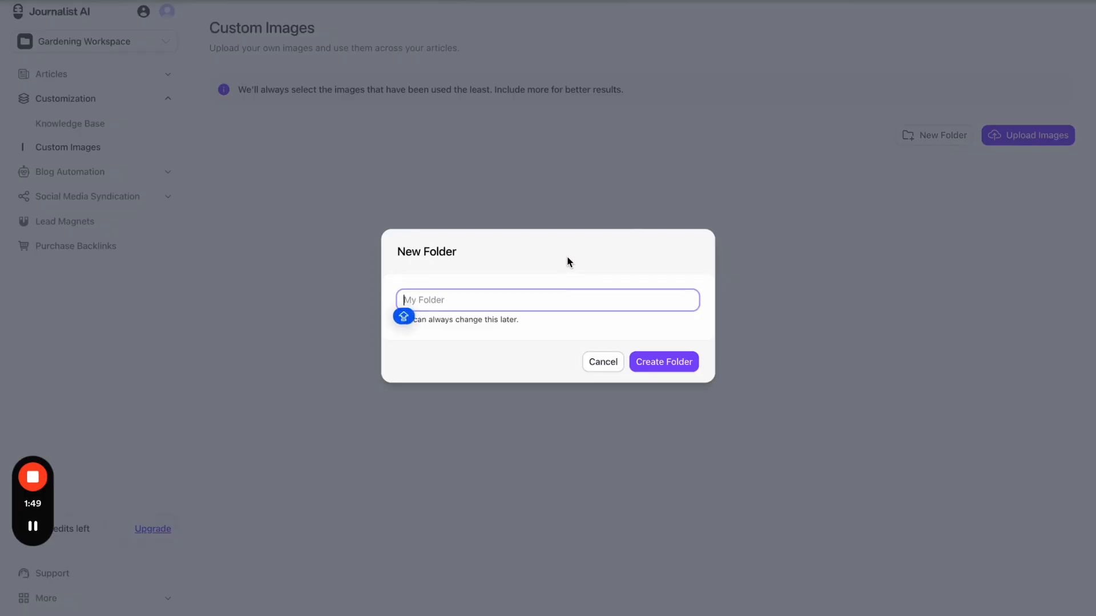
pyautogui.write('GR')
pyautogui.click(685, 369)
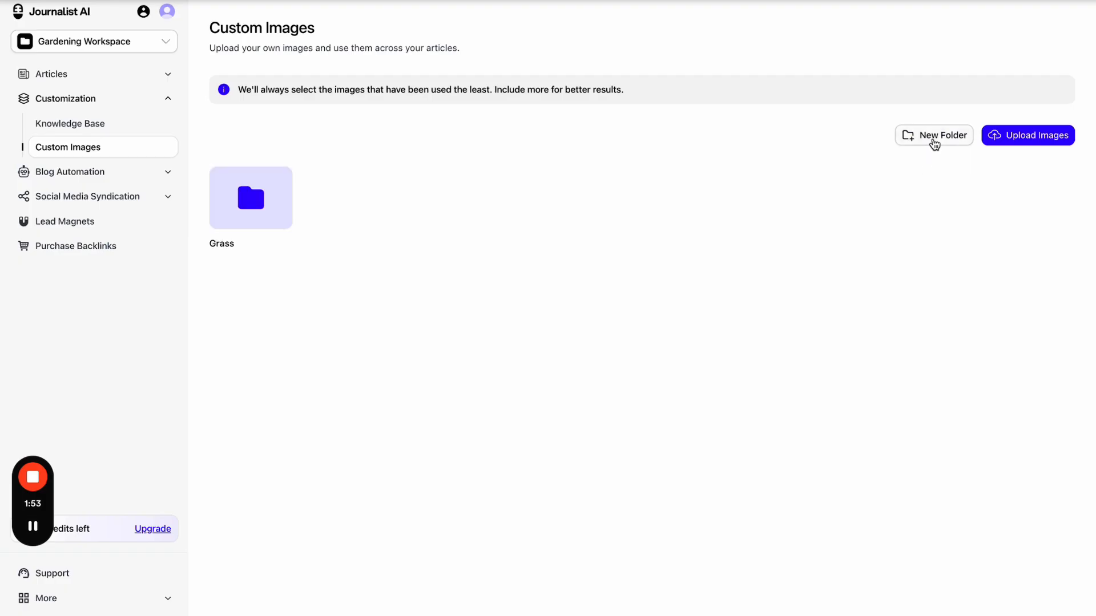
pyautogui.click(932, 140)
pyautogui.write('Client A')
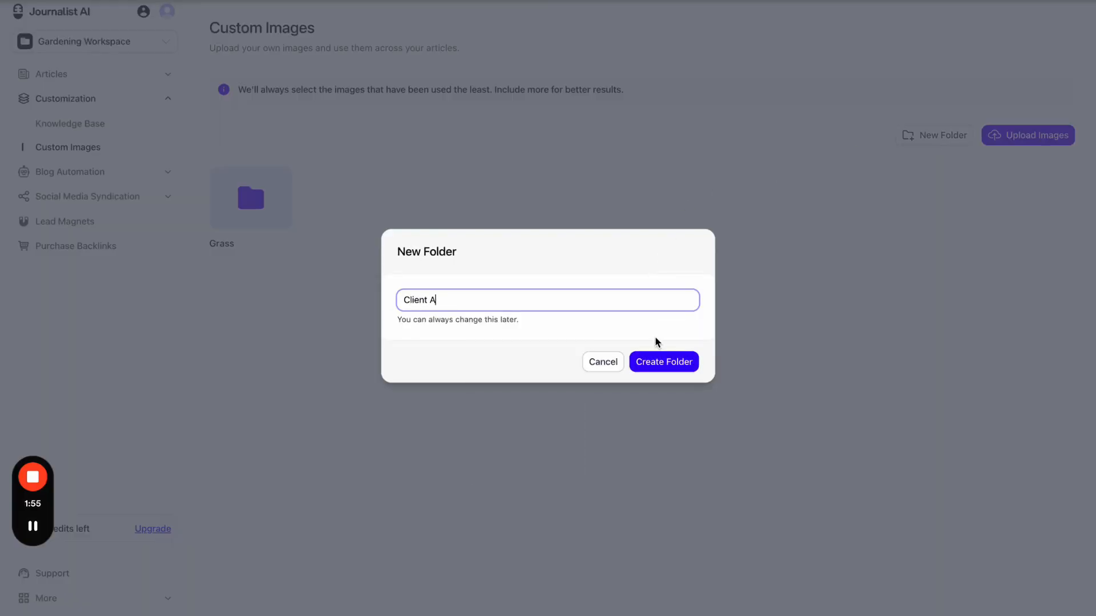
pyautogui.click(656, 357)
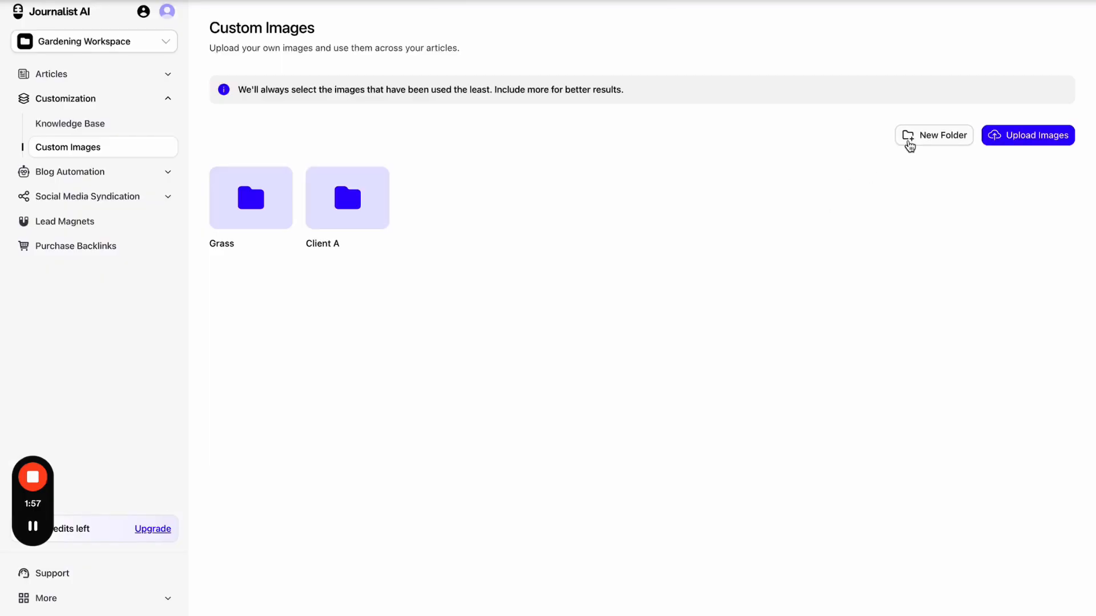
# - Create two more folders, Client B and DOGS
pyautogui.click(913, 140)
pyautogui.write('cliE')
pyautogui.press('BackSpace')
pyautogui.press('BackSpace')
pyautogui.press('BackSpace')
pyautogui.press('BackSpace')
pyautogui.write('Client')
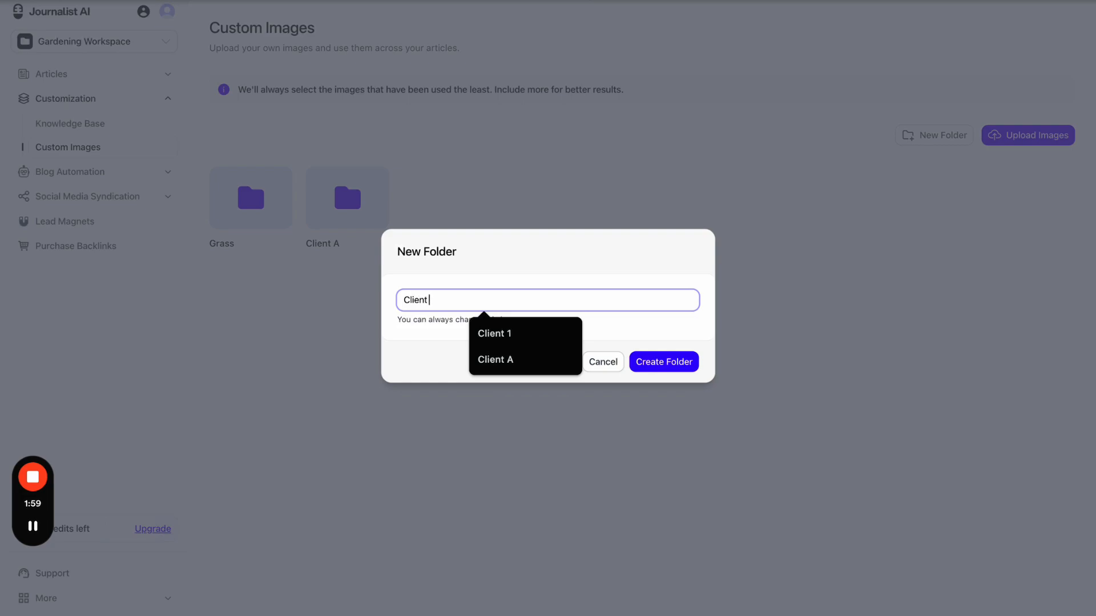
pyautogui.write(' B')
pyautogui.click(672, 370)
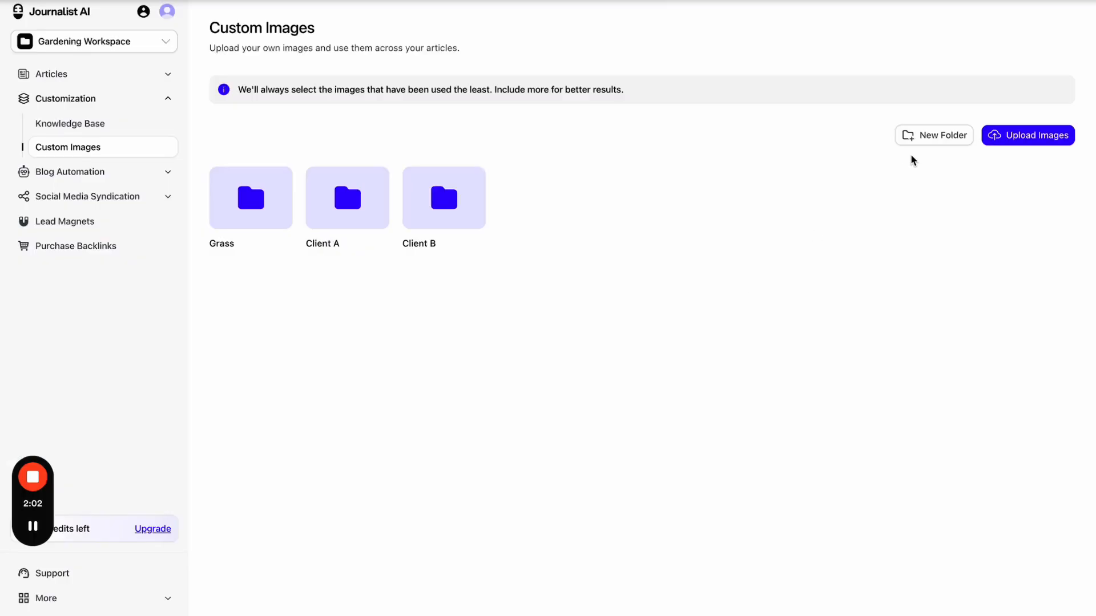
pyautogui.click(925, 139)
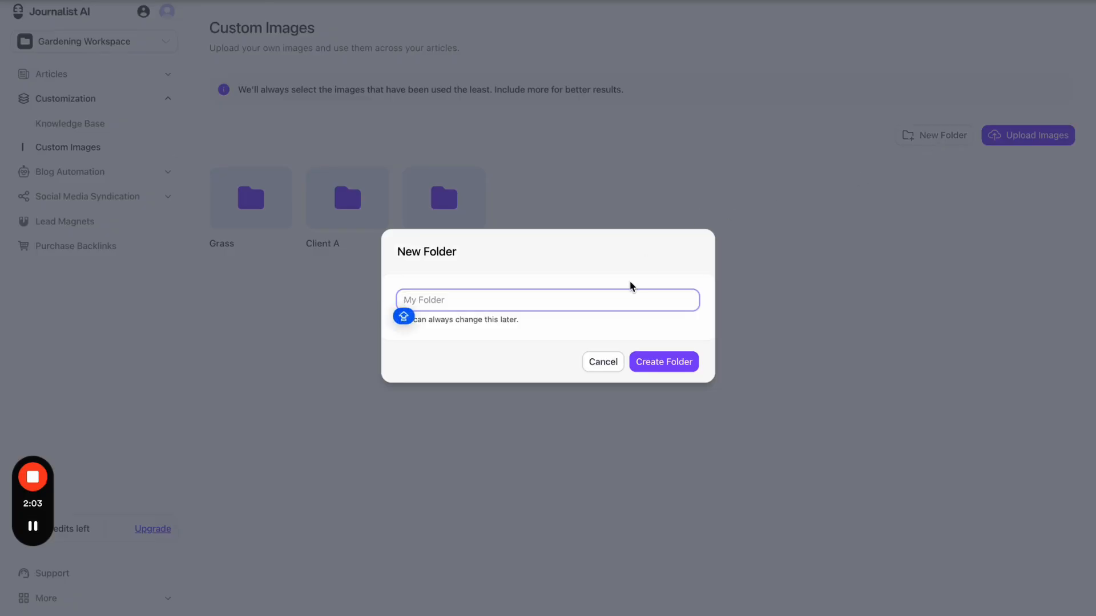
pyautogui.write('DOGS')
pyautogui.click(673, 362)
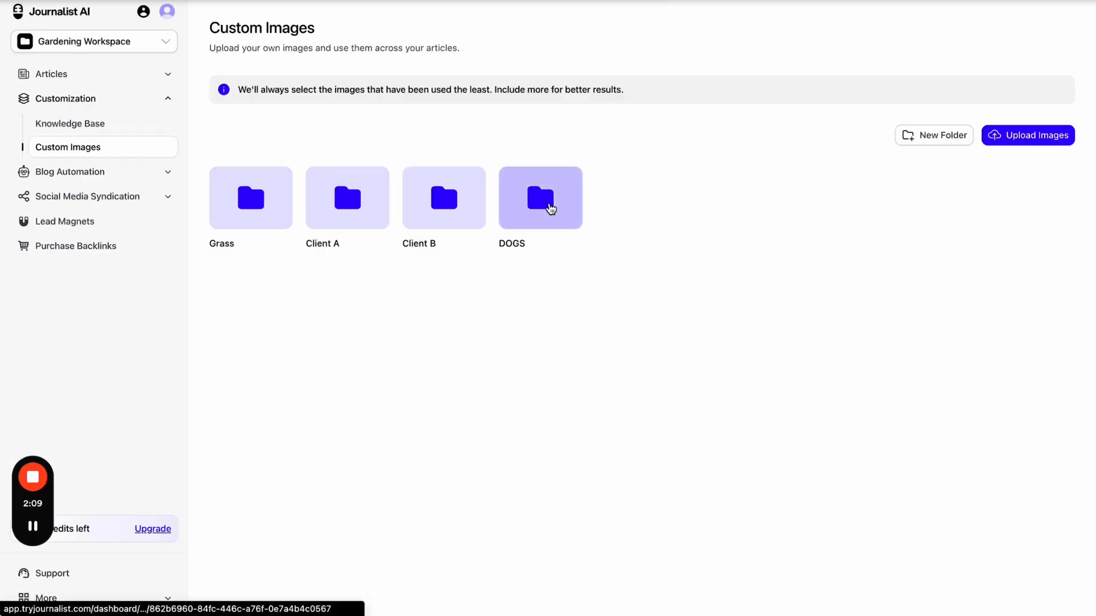
# - Open the empty DOGS folder, view the upload options, then return to My Images
pyautogui.click(550, 207)
pyautogui.click(929, 177)
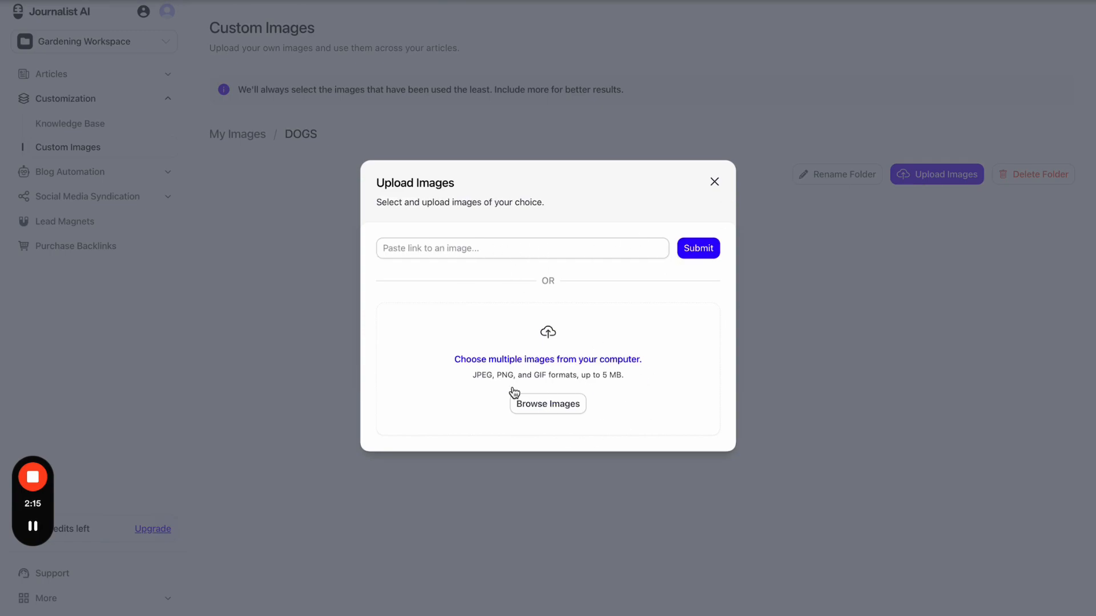
pyautogui.click(714, 184)
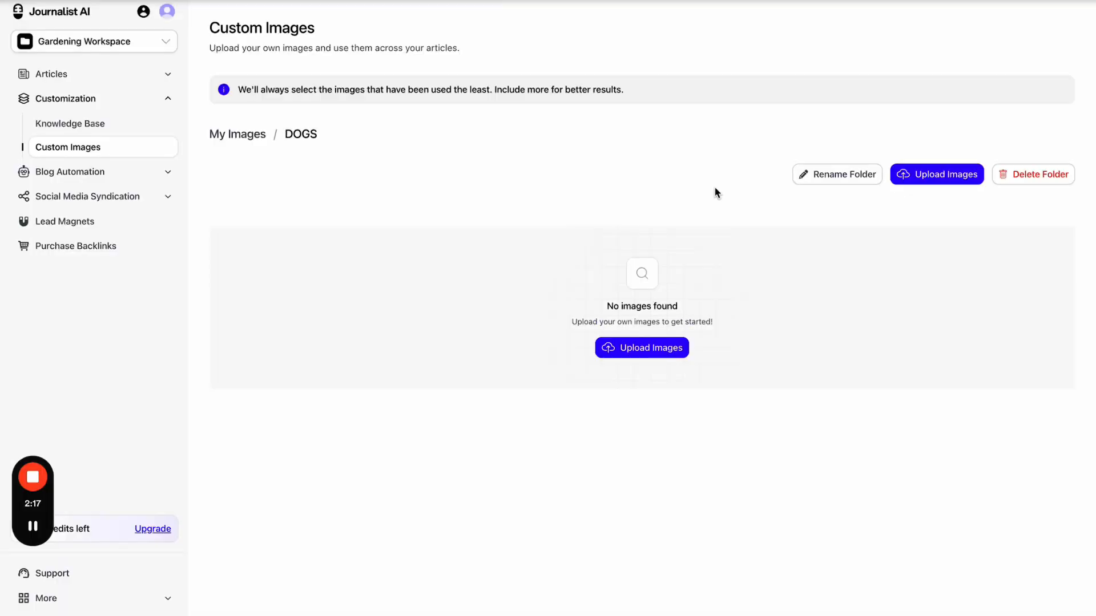
pyautogui.click(251, 134)
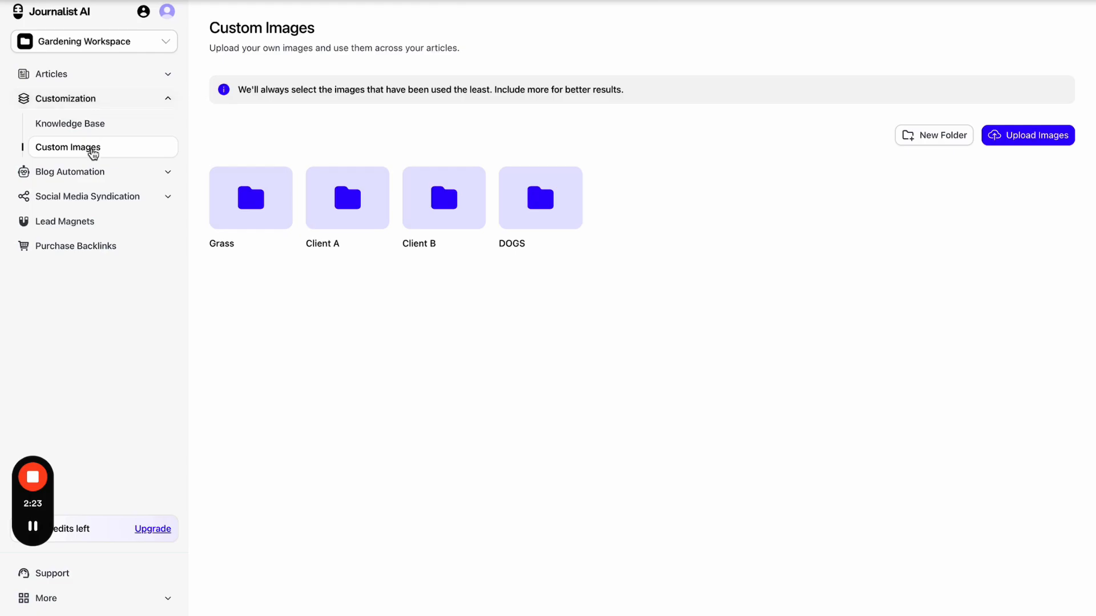
# - Start an SEO article, cancel the keywords prompt, and visit the knowledge base settings
pyautogui.click(103, 83)
pyautogui.click(343, 244)
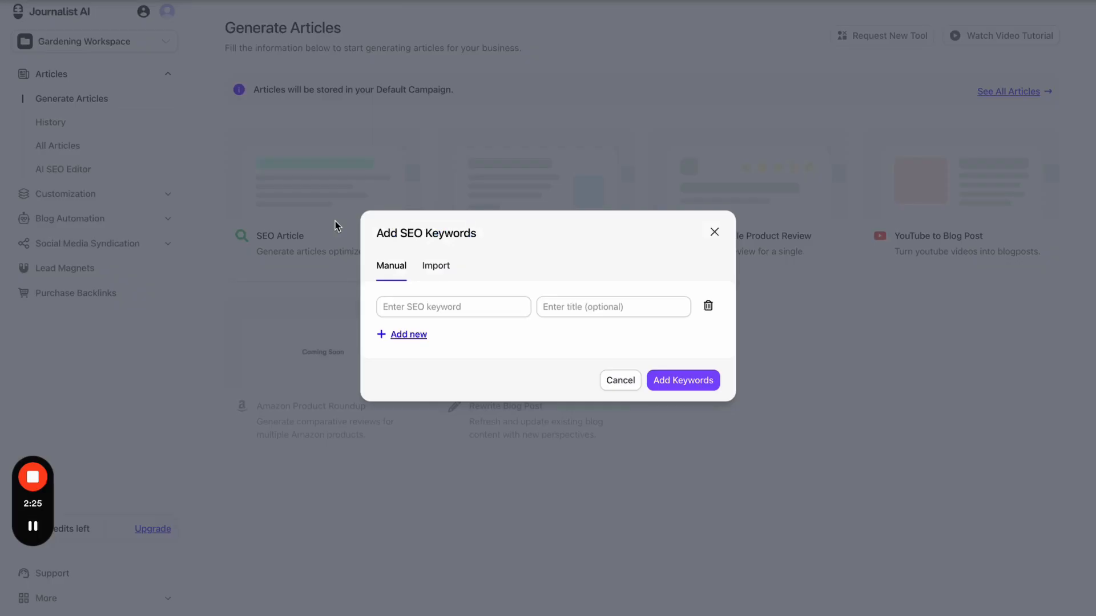
pyautogui.click(606, 380)
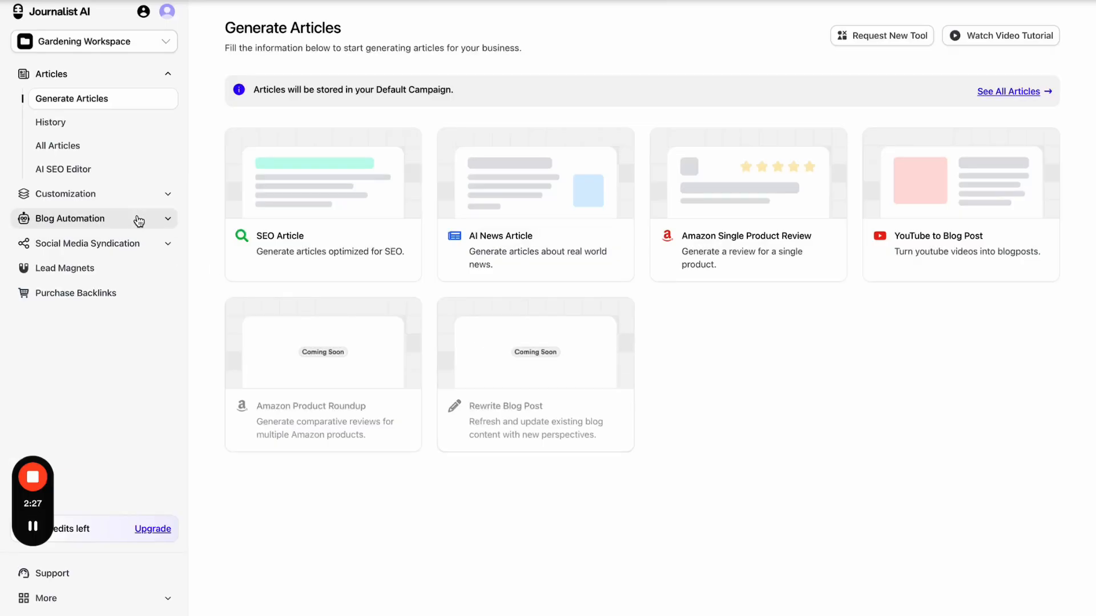
pyautogui.click(137, 197)
# - Open the Gardening Campaign's SEO article preferences
pyautogui.click(85, 174)
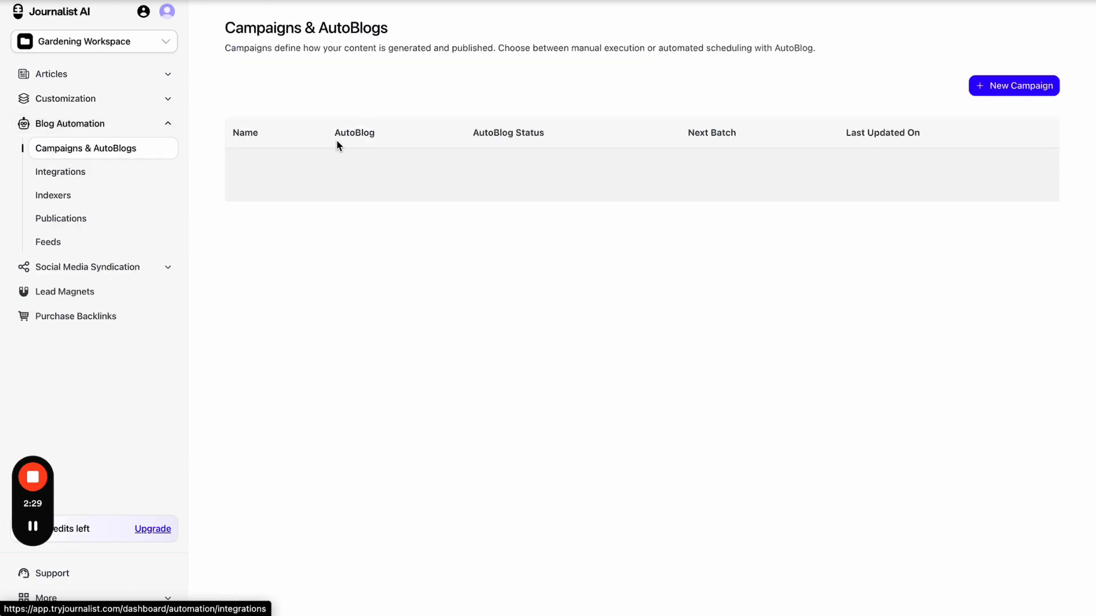
pyautogui.click(397, 174)
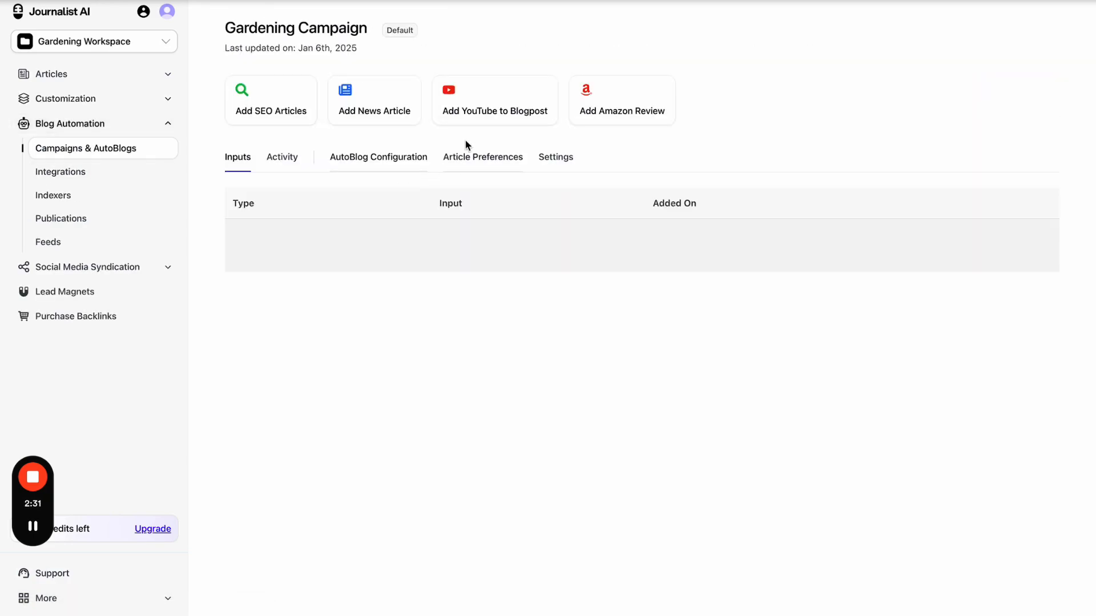
pyautogui.click(477, 162)
pyautogui.click(272, 238)
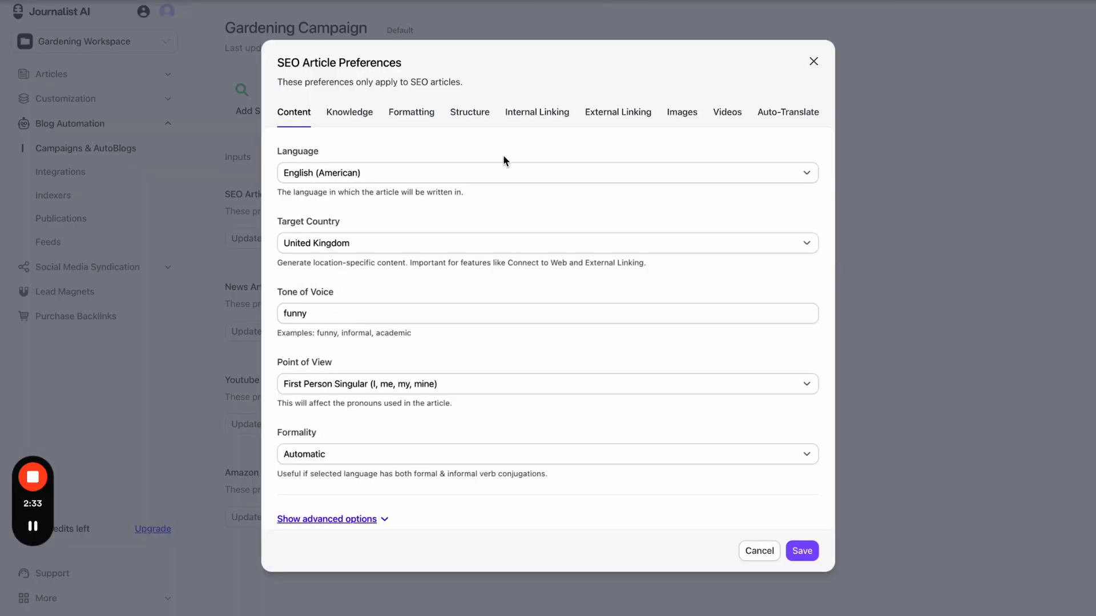
# - Set SEO article images to Custom Images filtered to the Client A folder, then close preferences
pyautogui.click(691, 113)
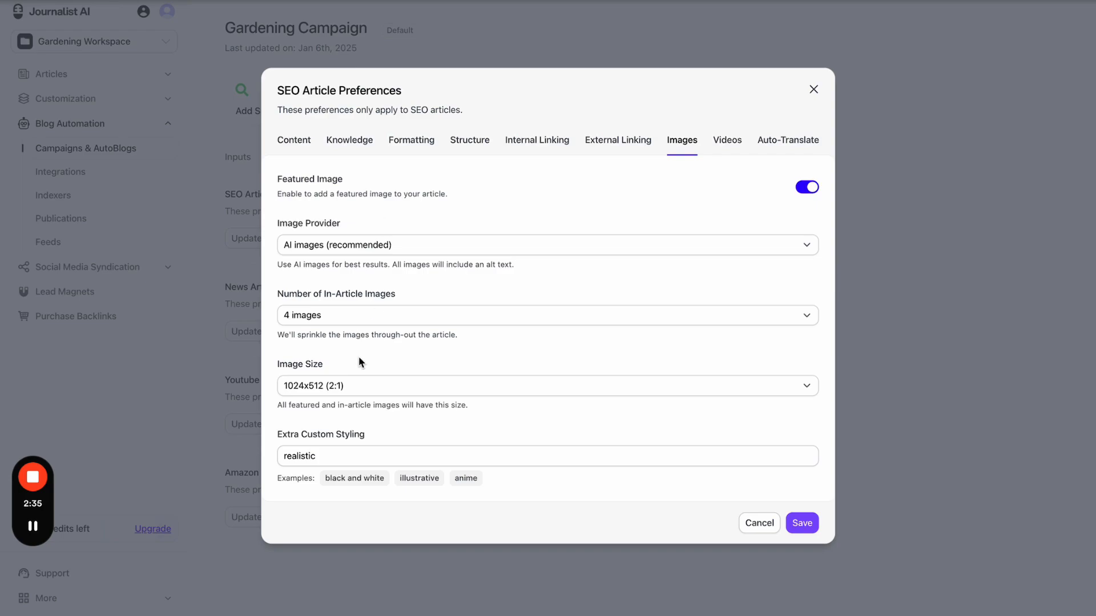
pyautogui.click(379, 245)
pyautogui.click(355, 277)
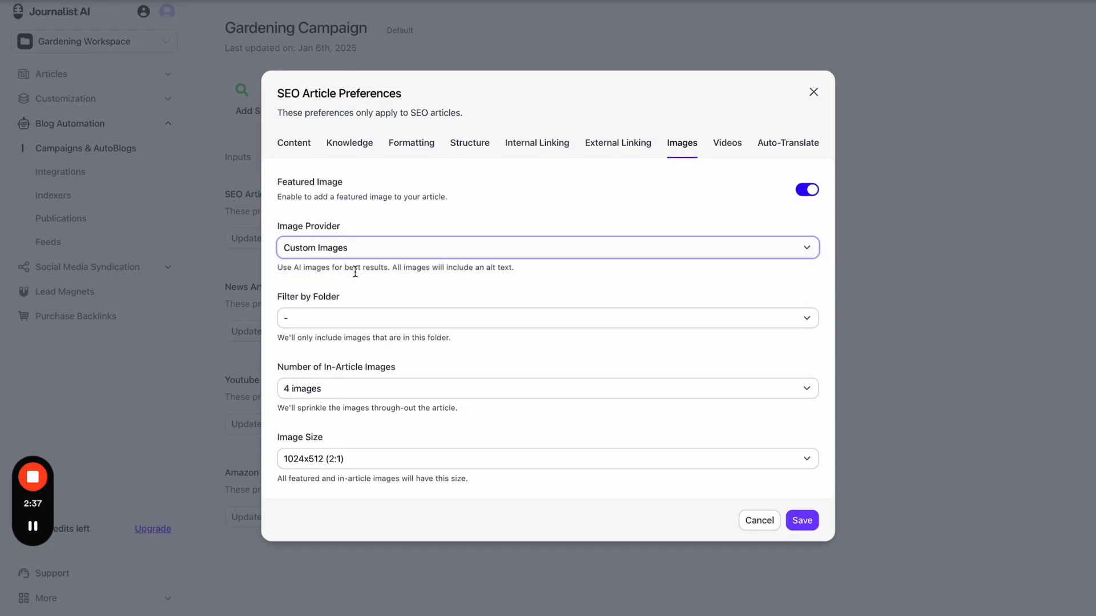
pyautogui.click(357, 317)
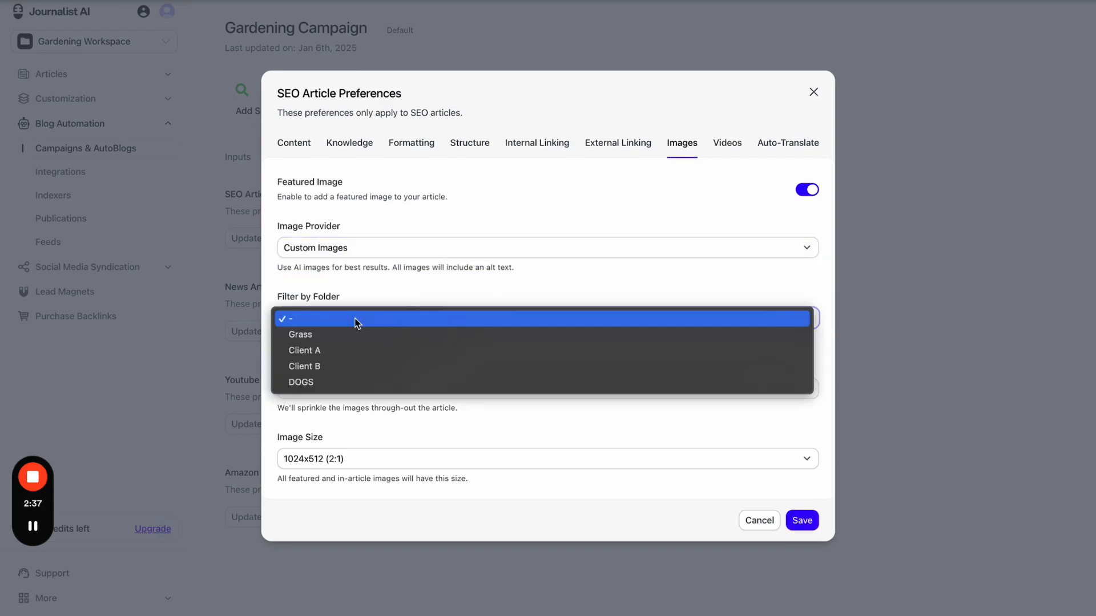
pyautogui.click(360, 350)
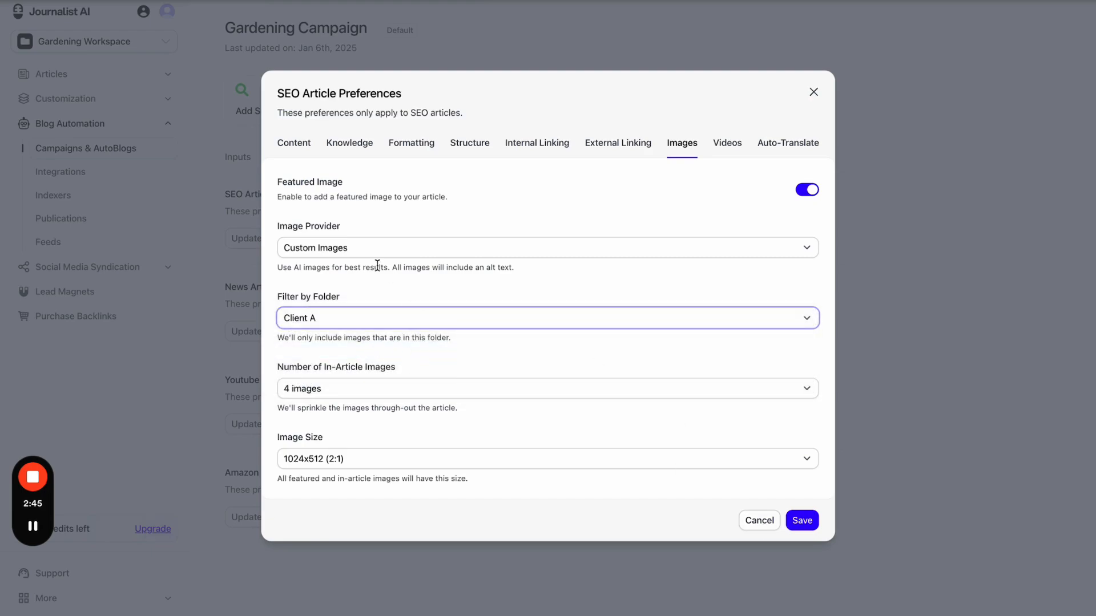
pyautogui.click(814, 94)
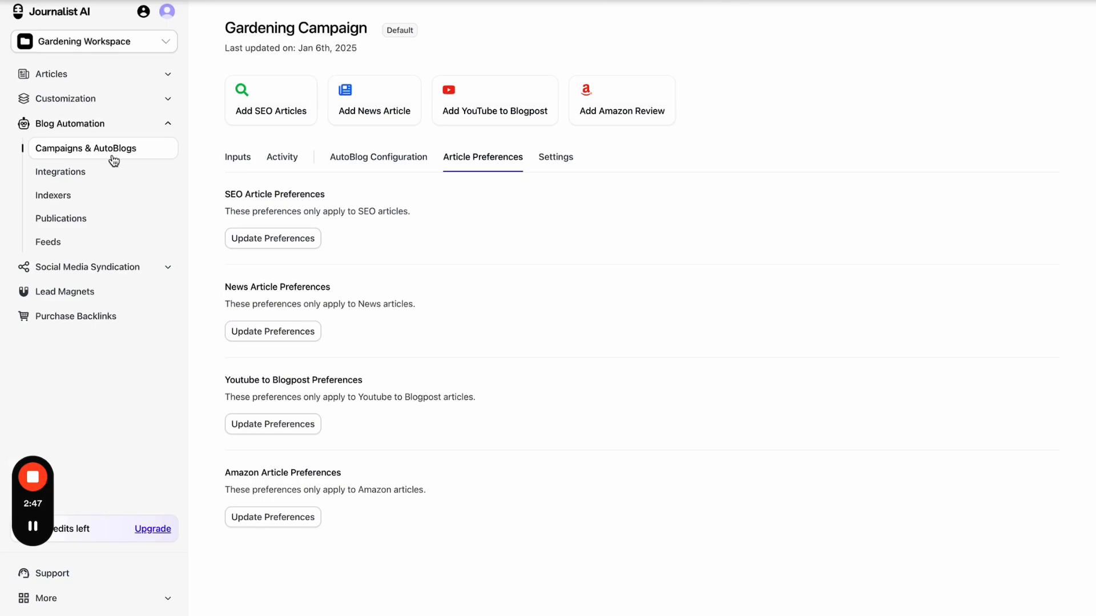
pyautogui.click(86, 100)
pyautogui.click(89, 146)
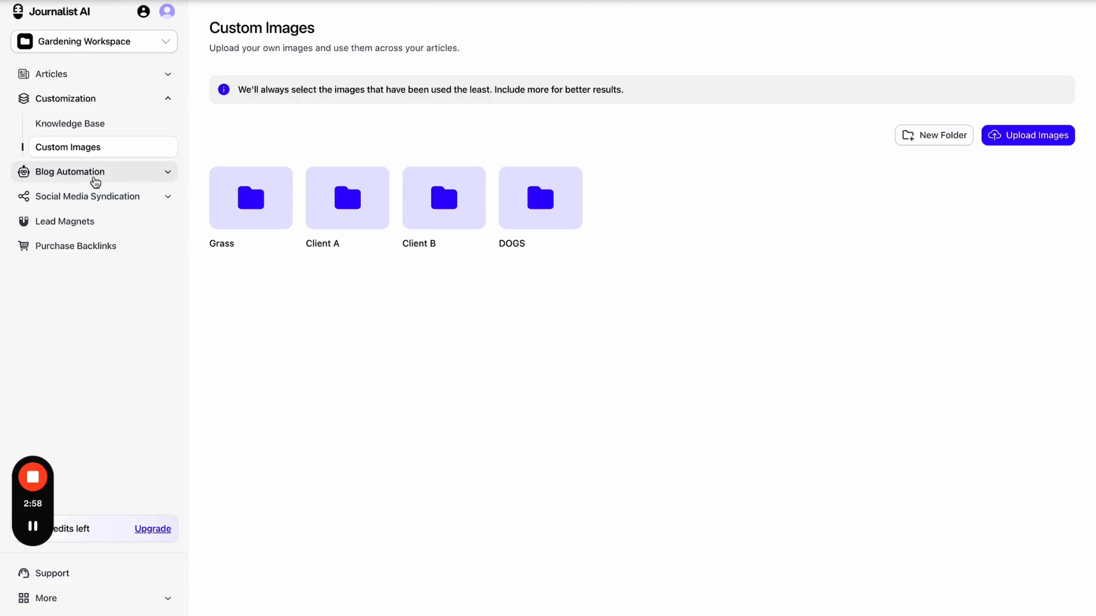
# - Go via Campaigns & AutoBlogs to Integrations and open the Create Integration chooser
pyautogui.click(94, 177)
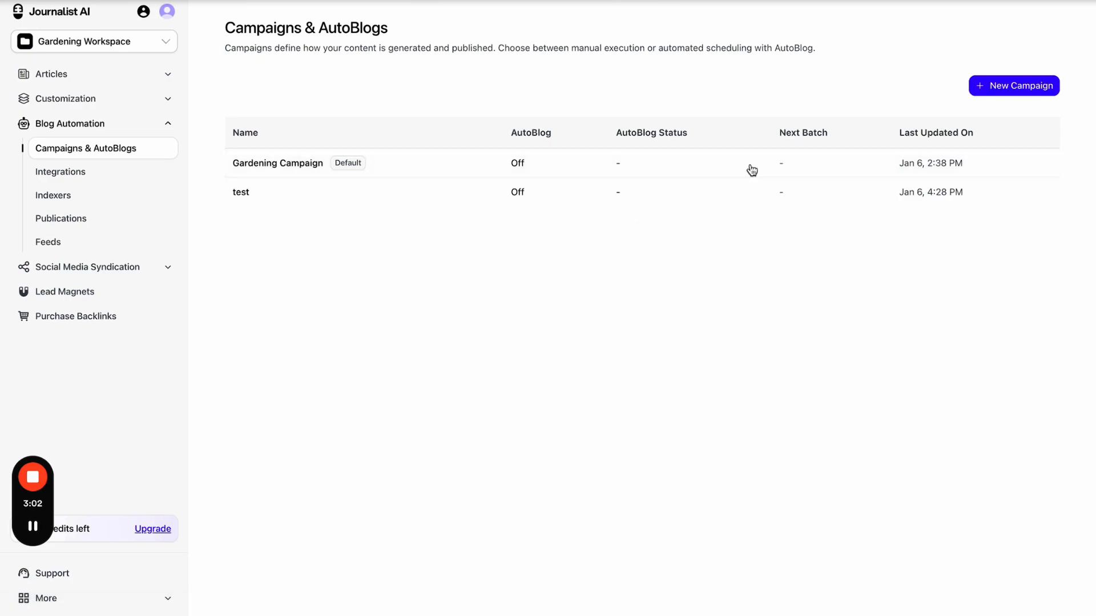
pyautogui.click(121, 178)
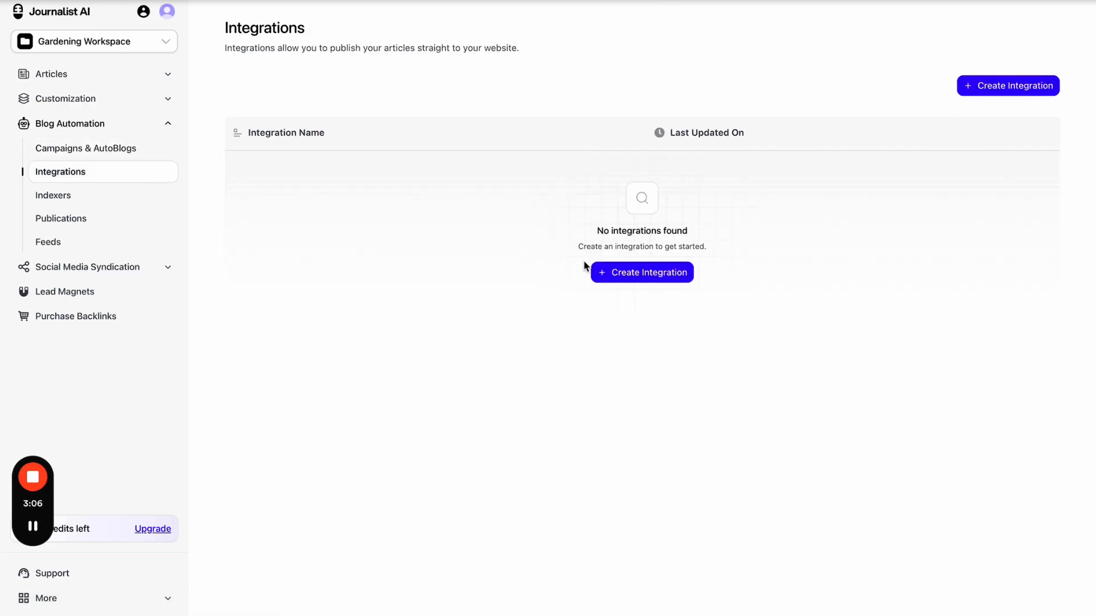
pyautogui.click(607, 273)
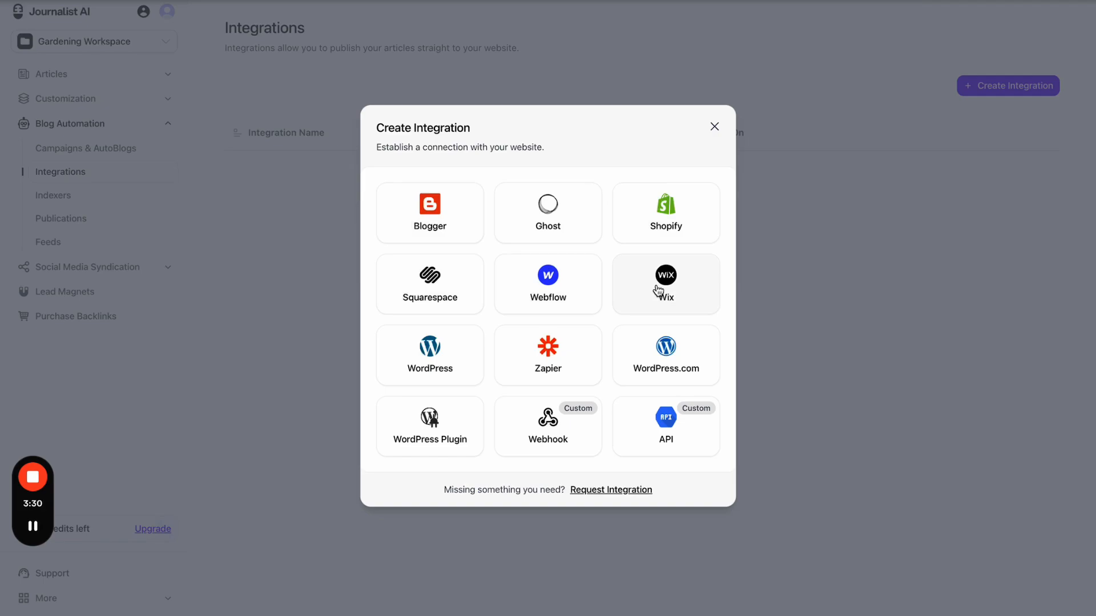
# - Open and cancel the Webflow, Ghost and WordPress integration forms
pyautogui.click(550, 274)
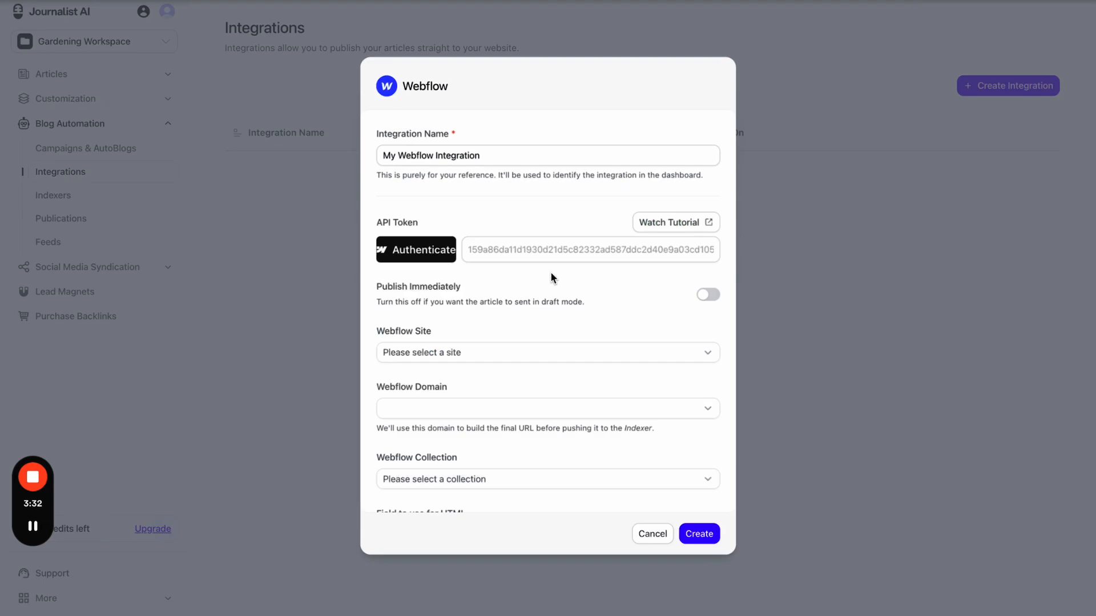
pyautogui.scroll(-5, 528, 440)
pyautogui.scroll(5, 528, 440)
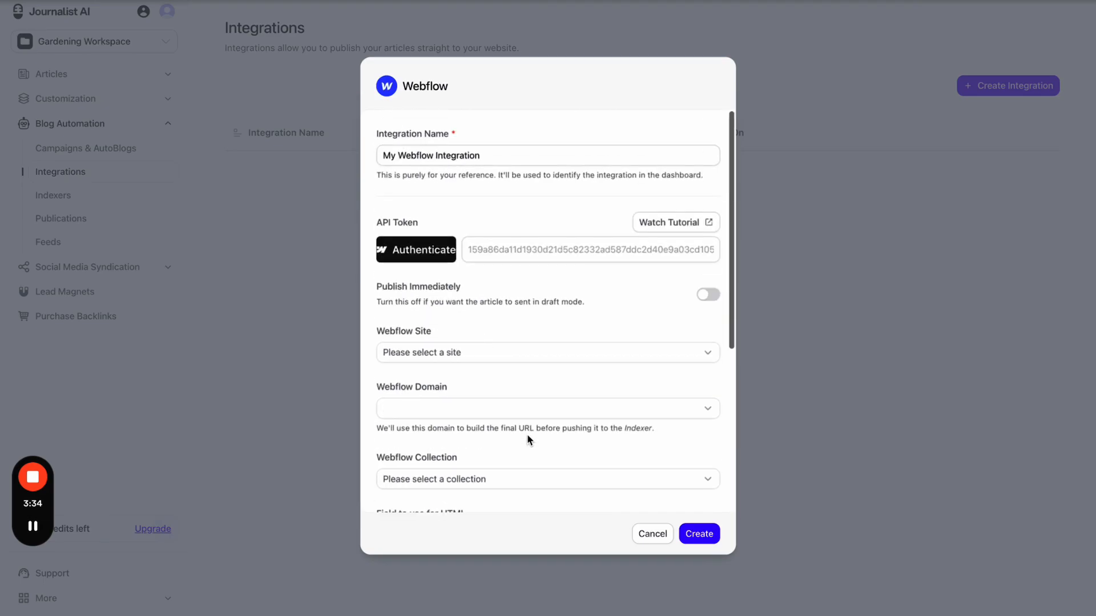
pyautogui.click(650, 534)
pyautogui.click(547, 223)
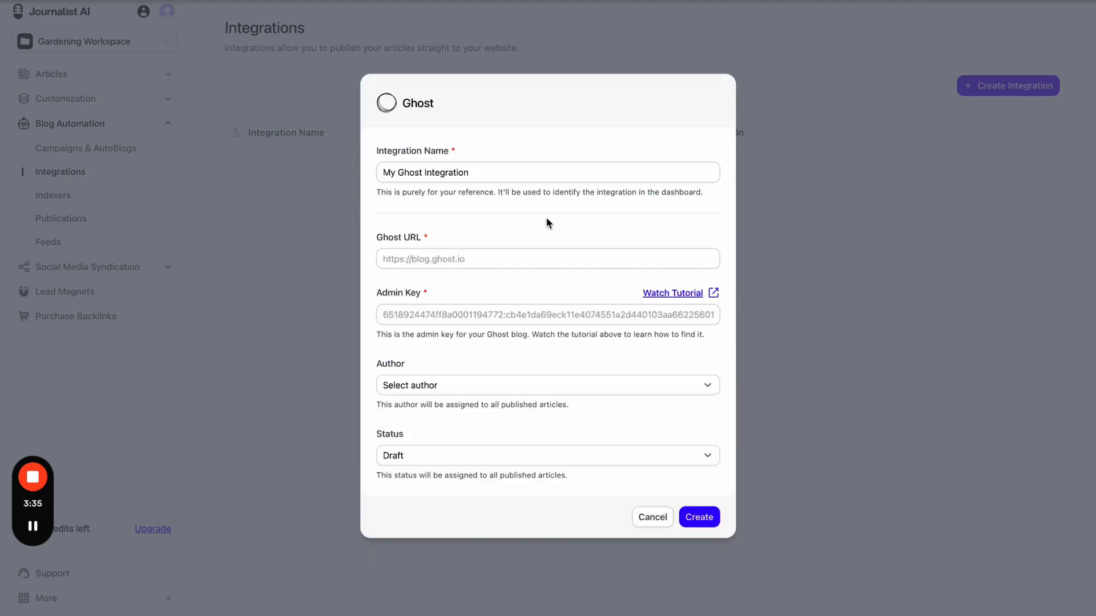
pyautogui.click(664, 516)
pyautogui.click(447, 372)
pyautogui.scroll(-1, 563, 340)
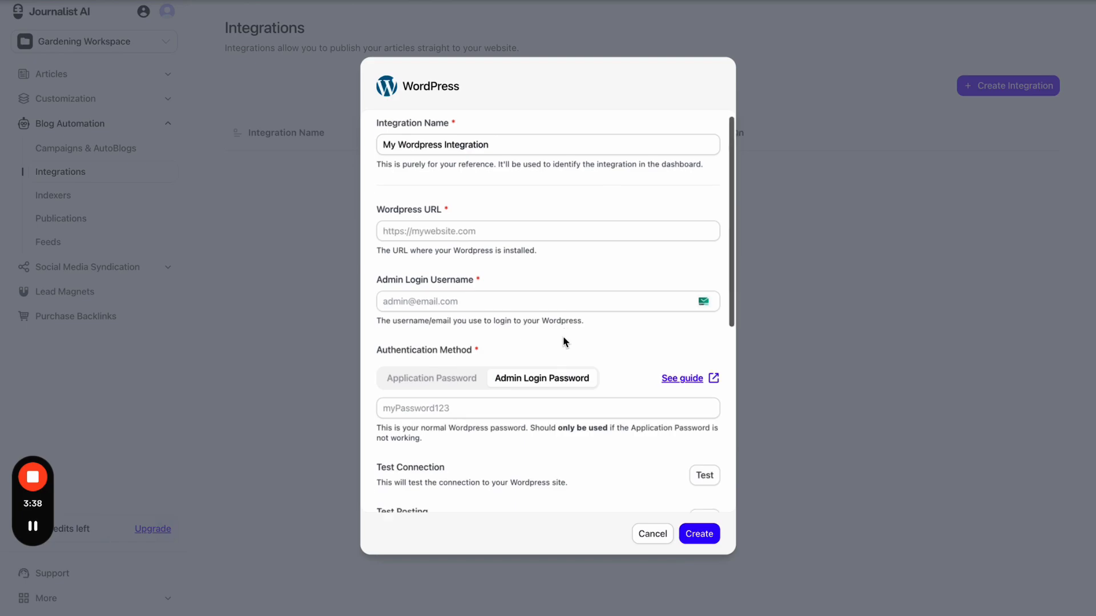
pyautogui.scroll(-5, 562, 341)
pyautogui.scroll(6, 591, 409)
pyautogui.click(652, 533)
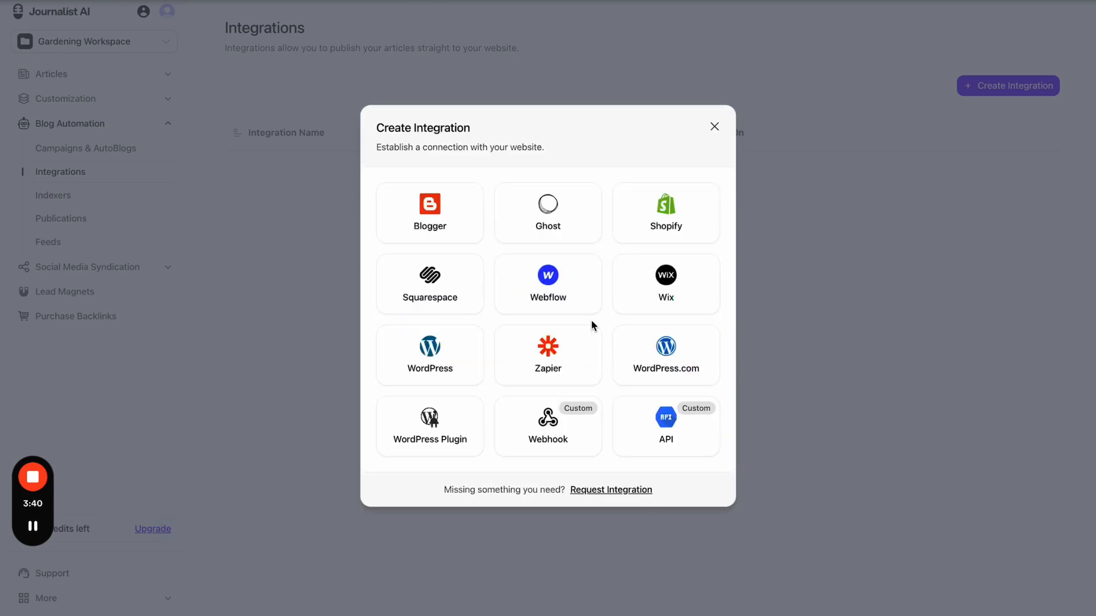
# - Recheck Webflow, open and cancel the WordPress.com form, and glance at the help page
pyautogui.click(564, 300)
pyautogui.scroll(-5, 588, 342)
pyautogui.scroll(5, 588, 341)
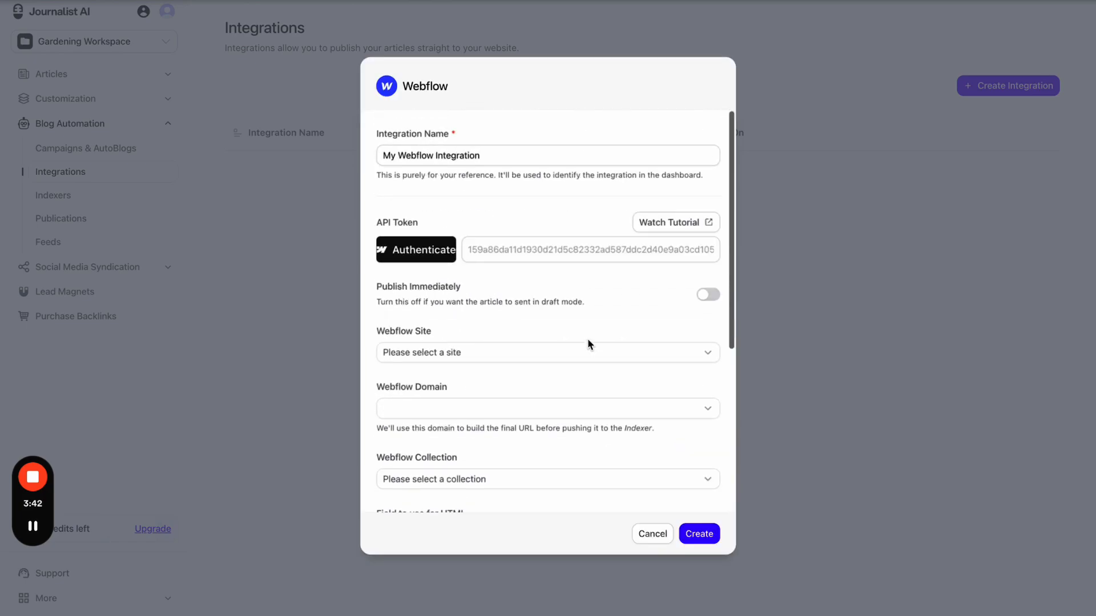
pyautogui.click(664, 537)
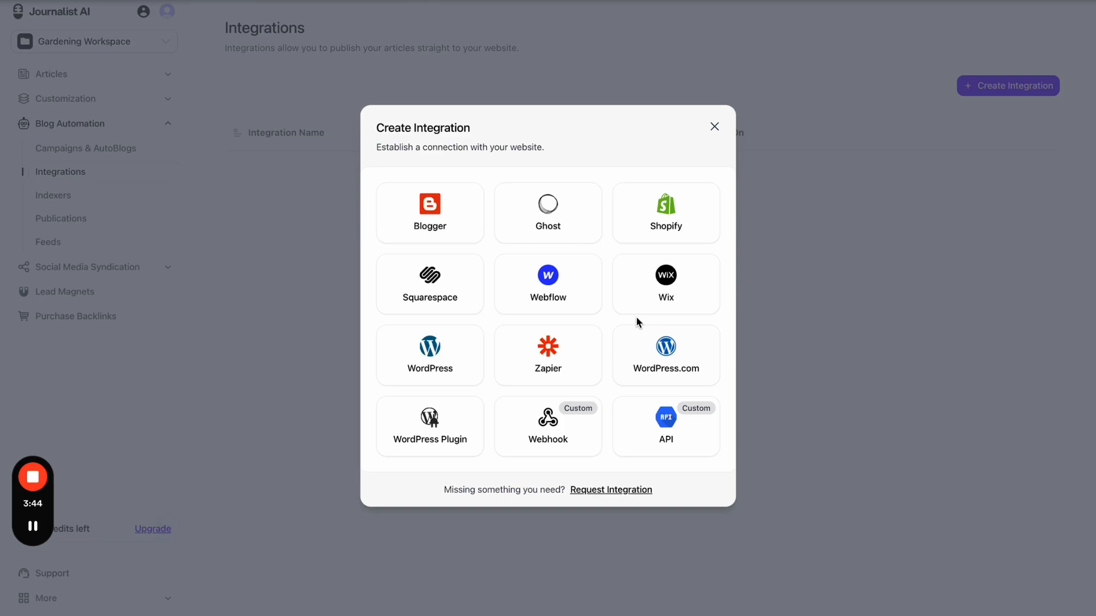
pyautogui.click(673, 368)
pyautogui.click(642, 426)
pyautogui.click(217, 1)
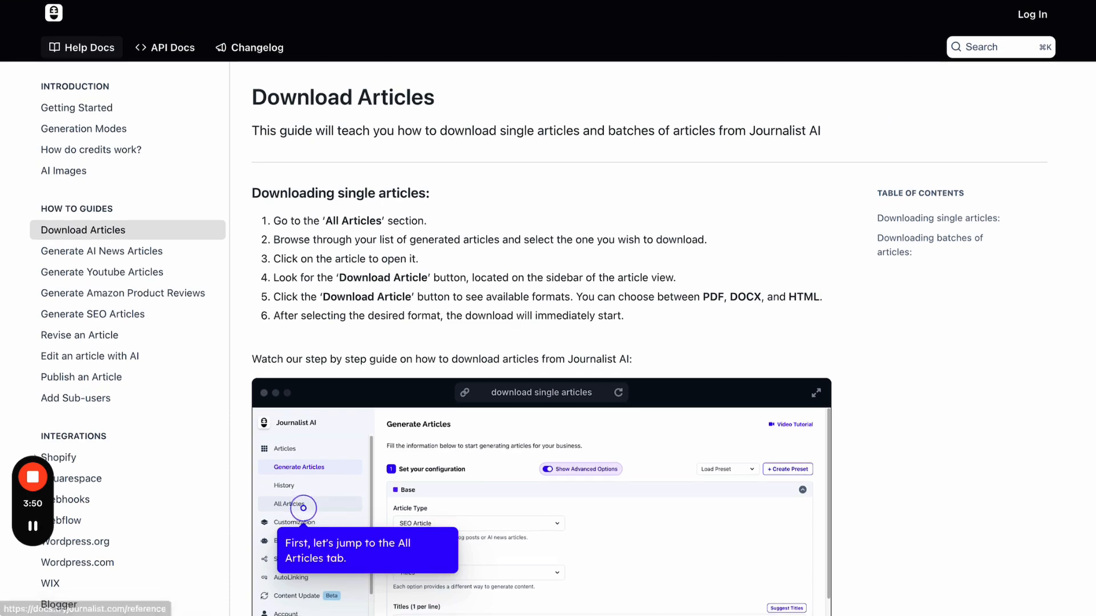
pyautogui.click(182, 2)
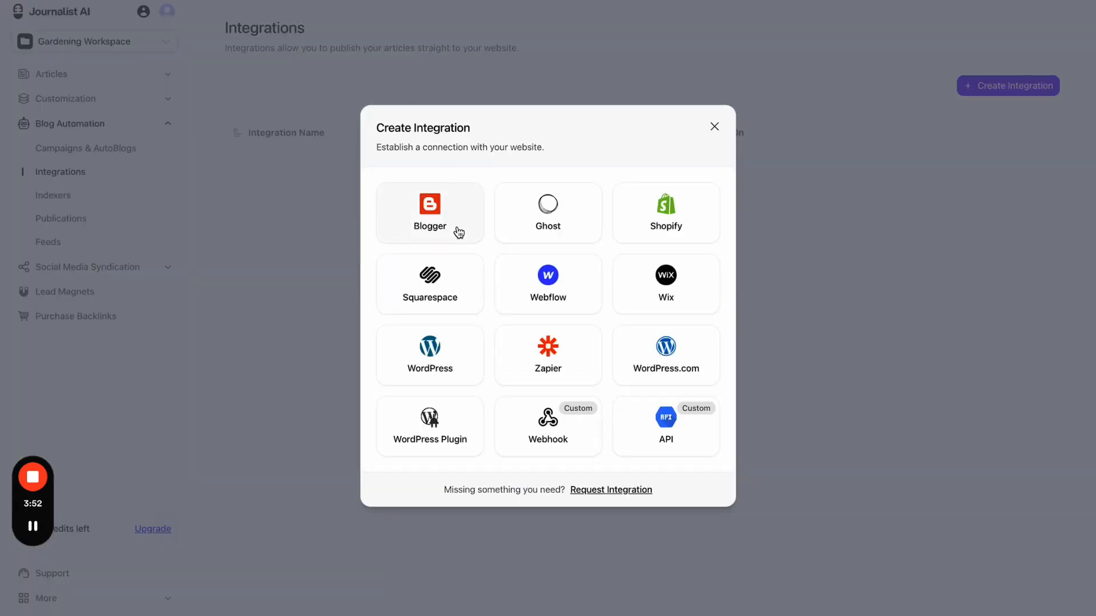
# - View the Squarespace notice, then open and cancel the Blogger and Webflow forms
pyautogui.click(470, 311)
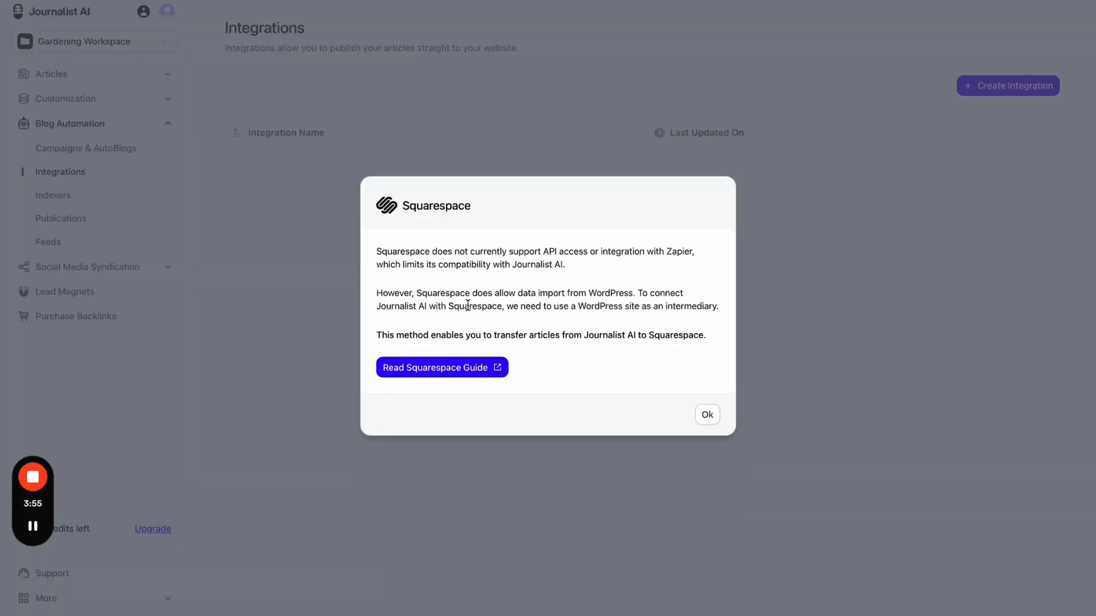
pyautogui.click(709, 419)
pyautogui.click(628, 280)
pyautogui.click(437, 211)
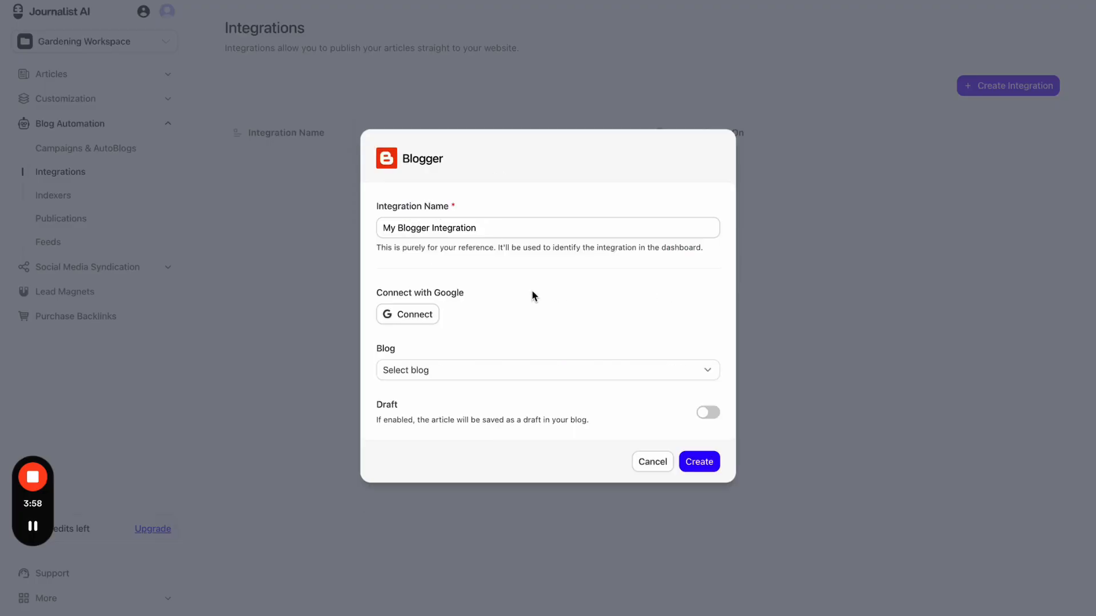
pyautogui.click(656, 461)
pyautogui.click(565, 279)
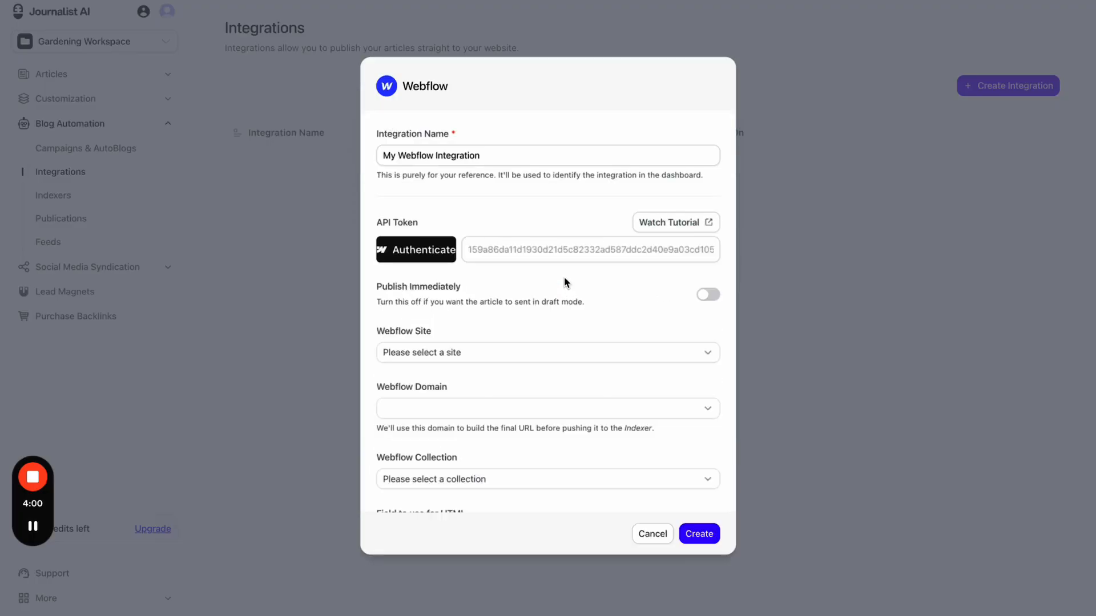
pyautogui.scroll(-5, 395, 184)
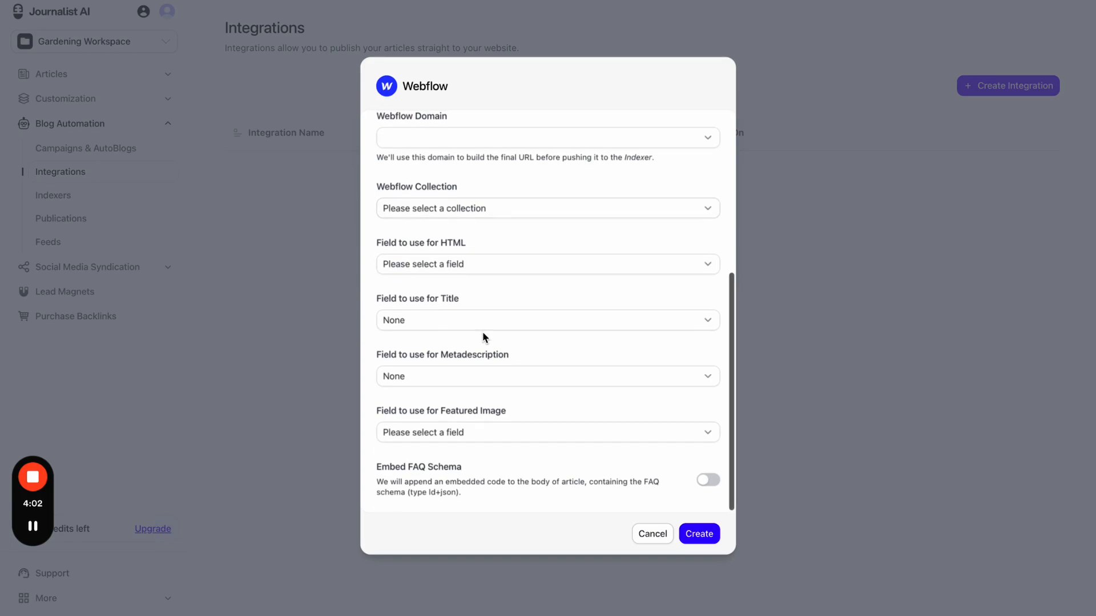
pyautogui.scroll(5, 483, 337)
pyautogui.click(656, 536)
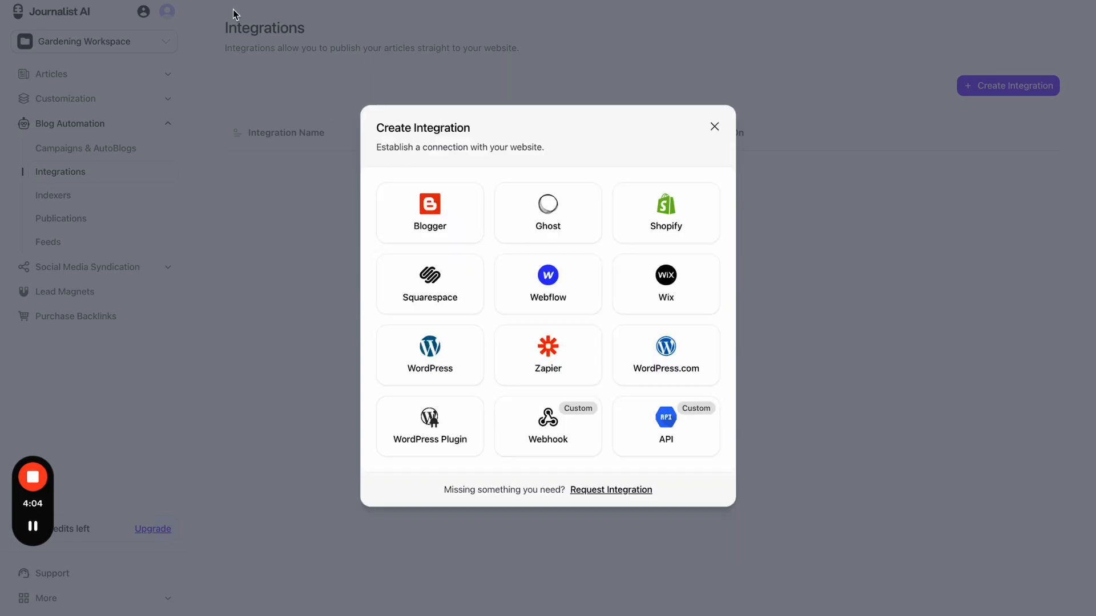
# - Check the help page again, open and cancel the Wix form, and close the chooser
pyautogui.hotkey('ctrl', 'Tab')
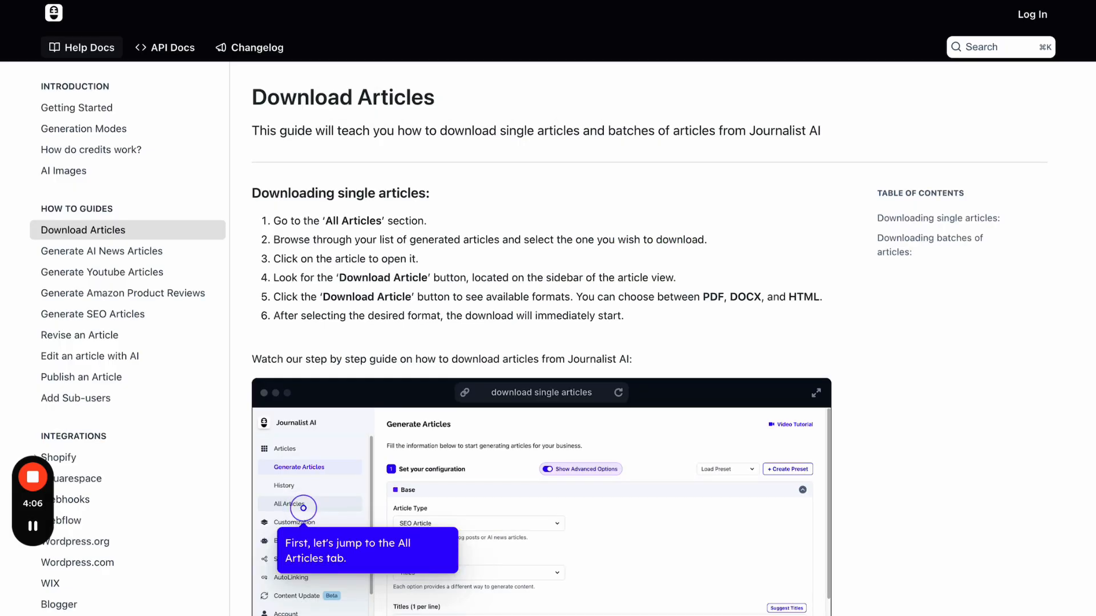
pyautogui.hotkey('ctrl', 'shift', 'Tab')
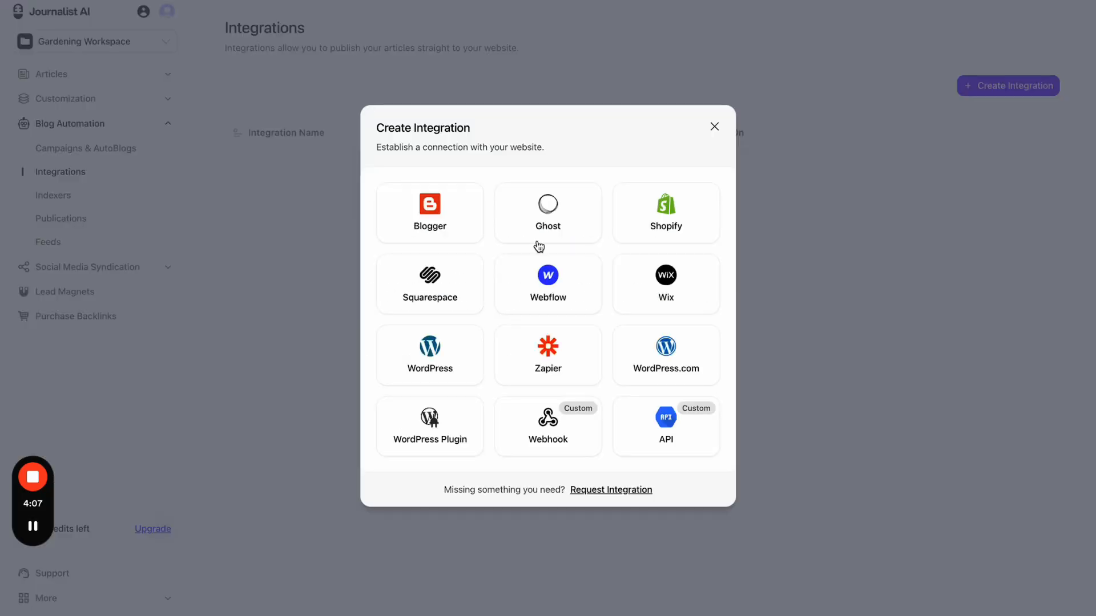
pyautogui.click(641, 288)
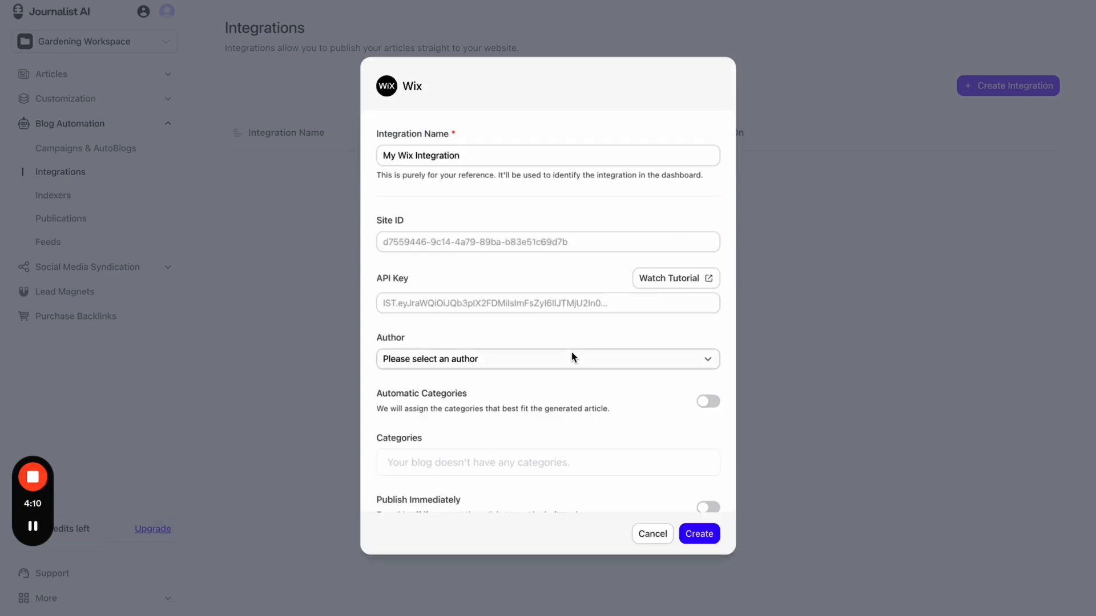
pyautogui.click(649, 535)
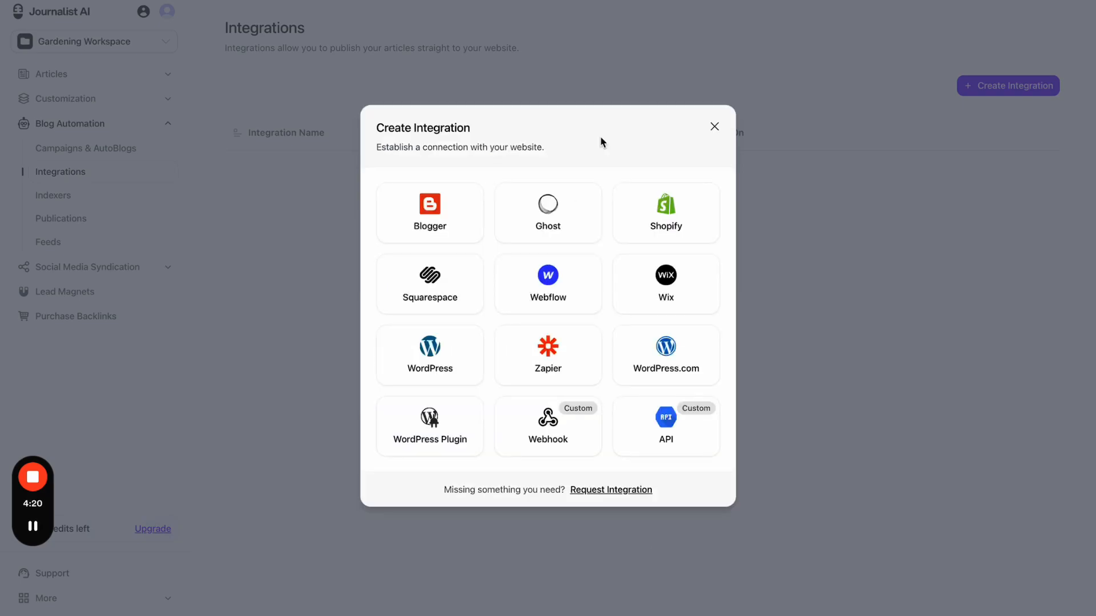
pyautogui.click(715, 126)
# - Open the Trump's Hush Money Case sentencing article from batch history on its own page
pyautogui.click(117, 122)
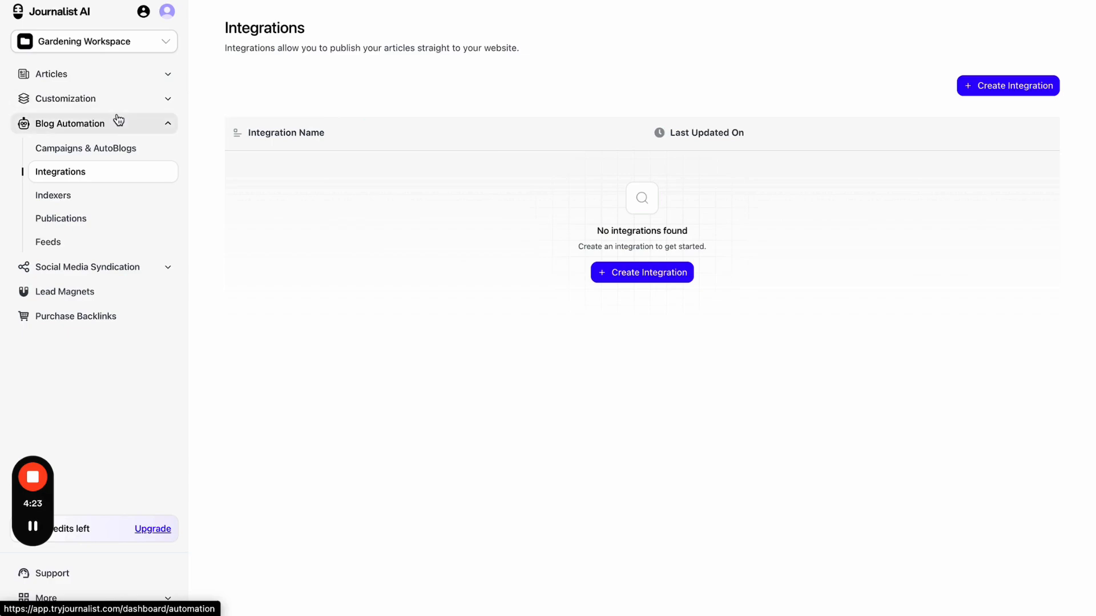
pyautogui.click(114, 129)
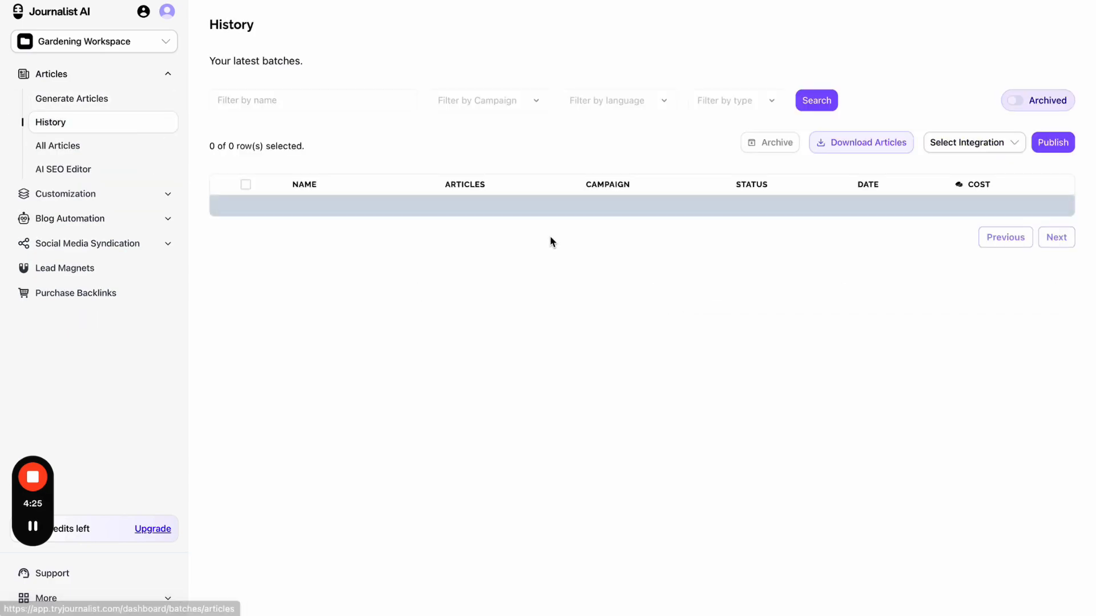
pyautogui.click(463, 226)
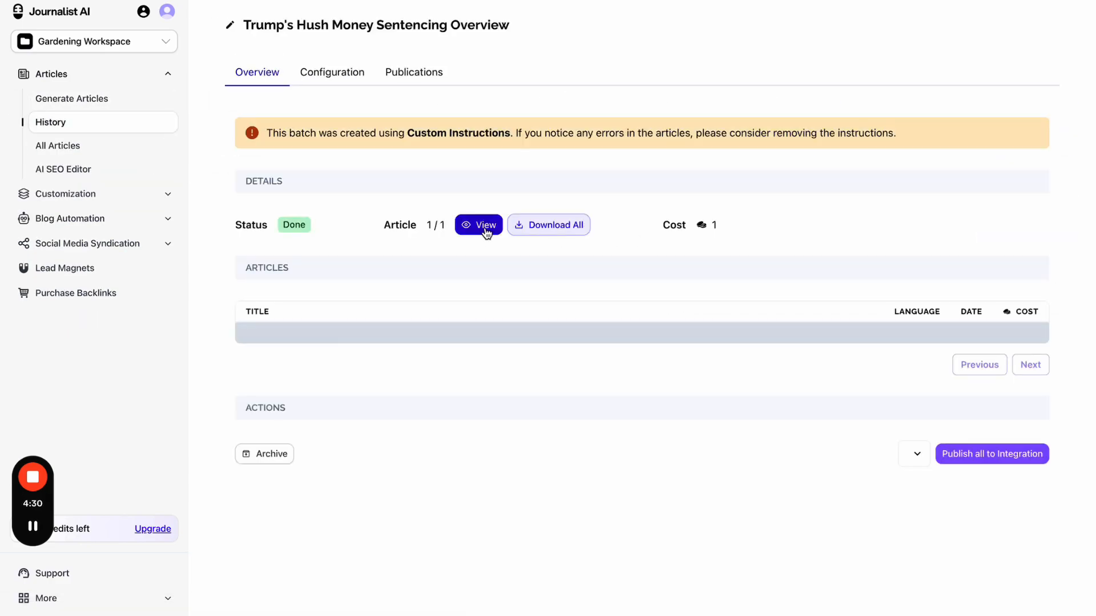
pyautogui.click(485, 229)
pyautogui.scroll(-15, 507, 355)
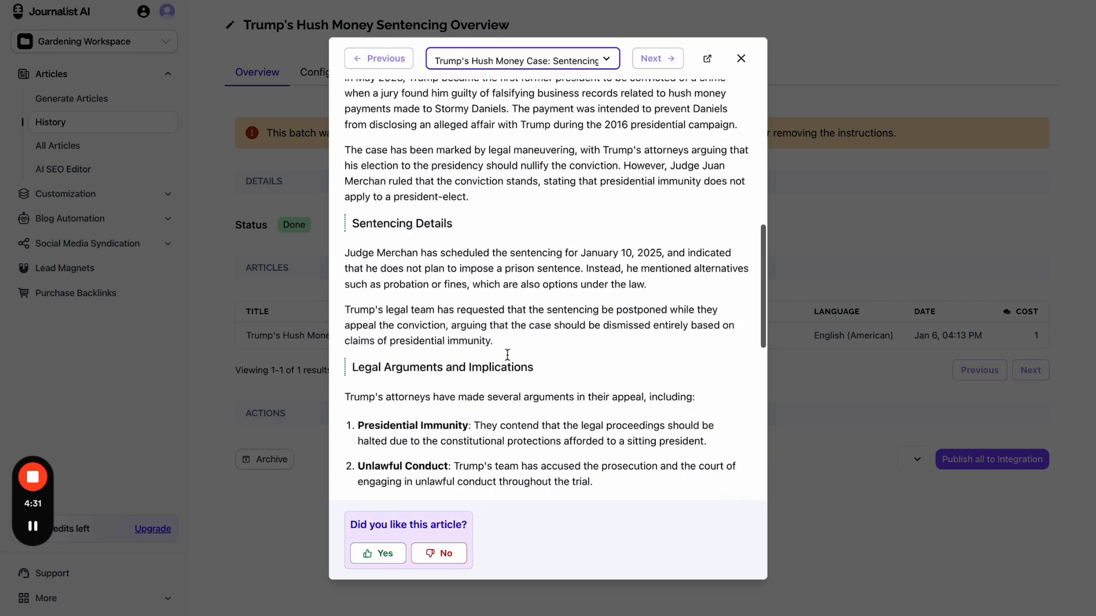
pyautogui.scroll(15, 538, 203)
pyautogui.click(707, 62)
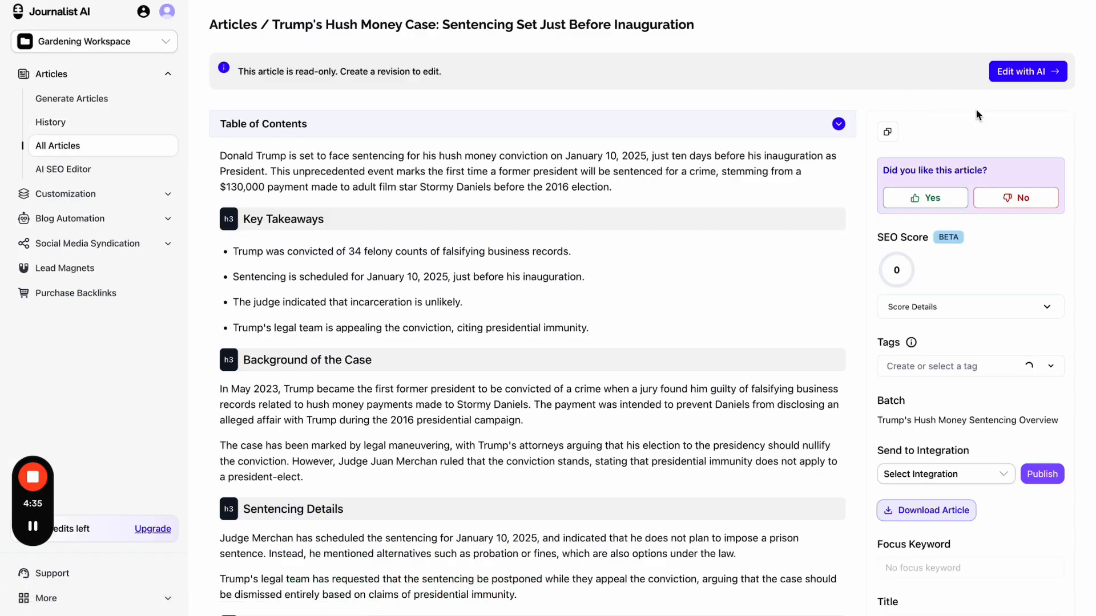
# - Check the Select Integration dropdown, which offers no integrations
pyautogui.scroll(-5, 967, 371)
pyautogui.click(966, 371)
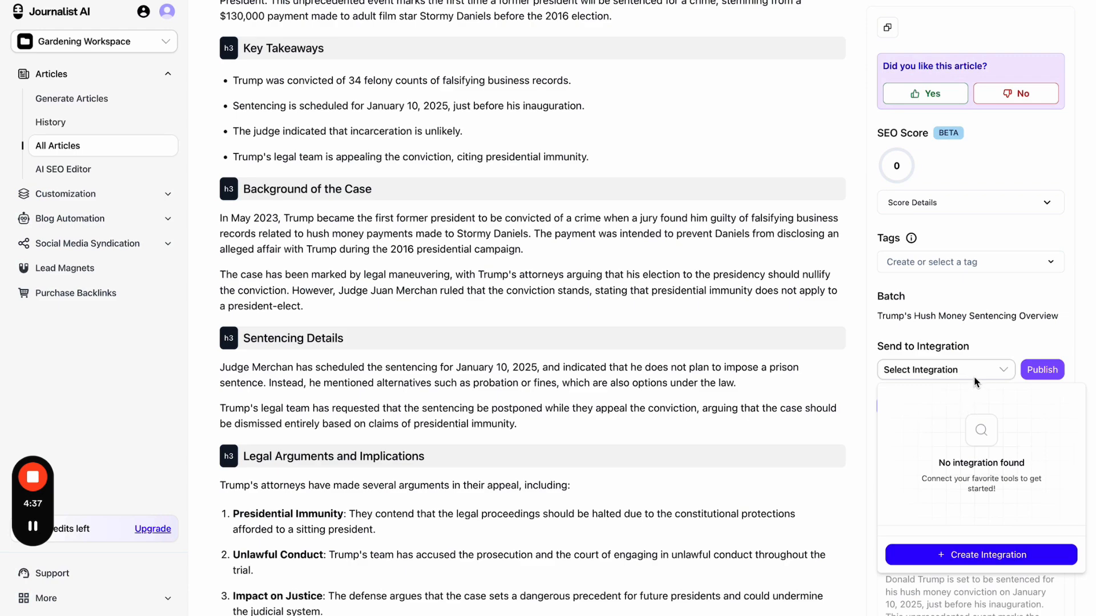
pyautogui.click(973, 355)
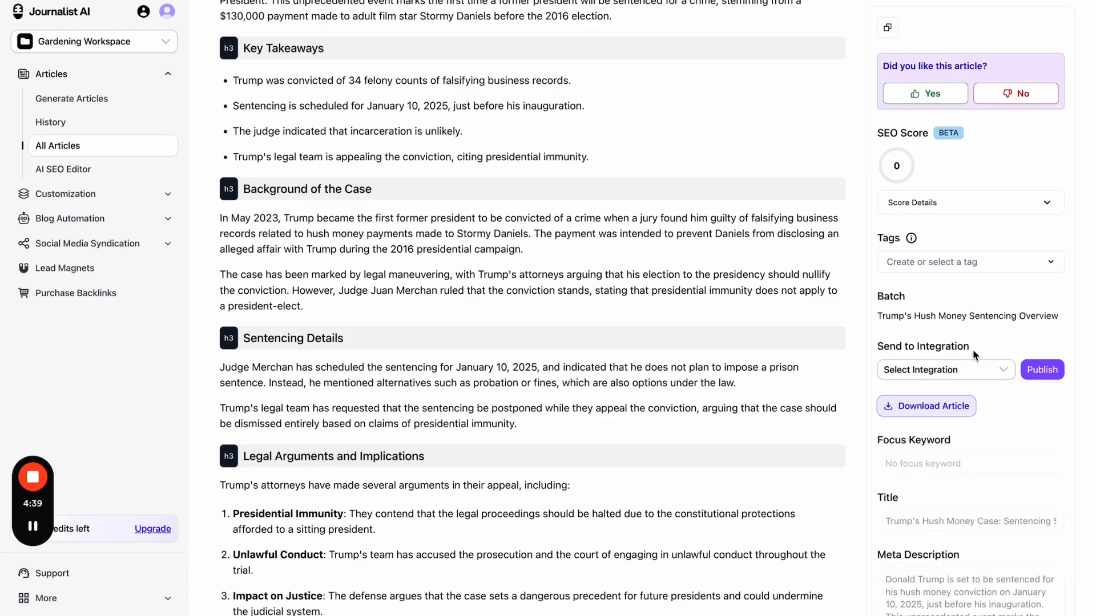
pyautogui.click(969, 373)
pyautogui.click(981, 372)
# - Rearrange items on screen, then go to the Integrations page
pyautogui.click(762, 1)
pyautogui.moveTo(643, 10)
pyautogui.mouseDown()
pyautogui.moveTo(153, 504)
pyautogui.moveTo(911, 55)
pyautogui.moveTo(588, 41)
pyautogui.mouseUp()
pyautogui.moveTo(606, 357)
pyautogui.mouseDown()
pyautogui.moveTo(979, 51)
pyautogui.moveTo(990, 30)
pyautogui.mouseUp()
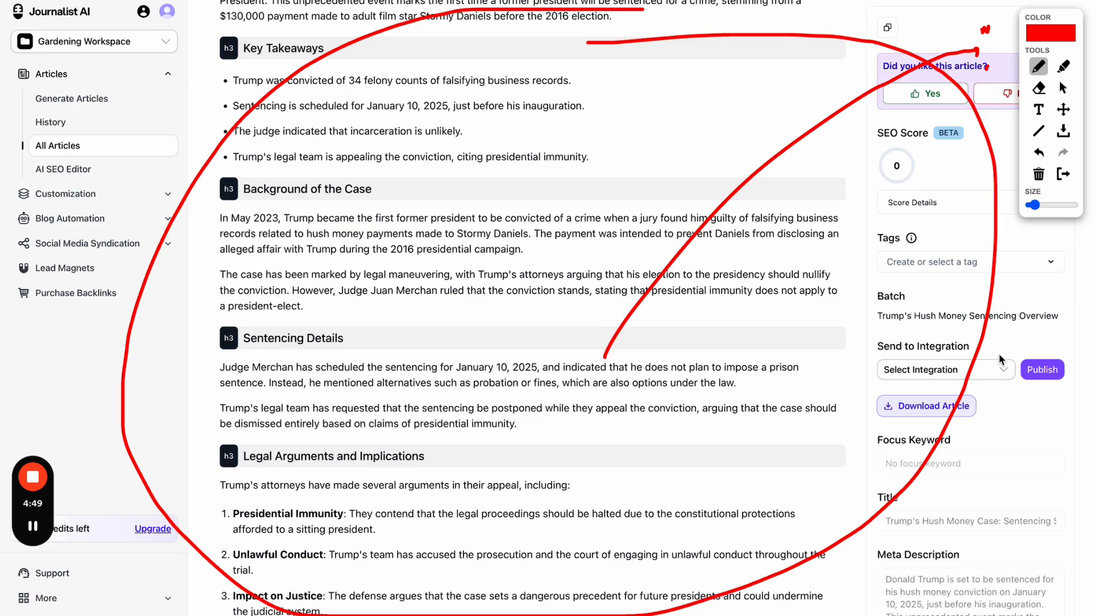
pyautogui.moveTo(587, 156)
pyautogui.mouseDown()
pyautogui.moveTo(590, 195)
pyautogui.moveTo(562, 200)
pyautogui.mouseUp()
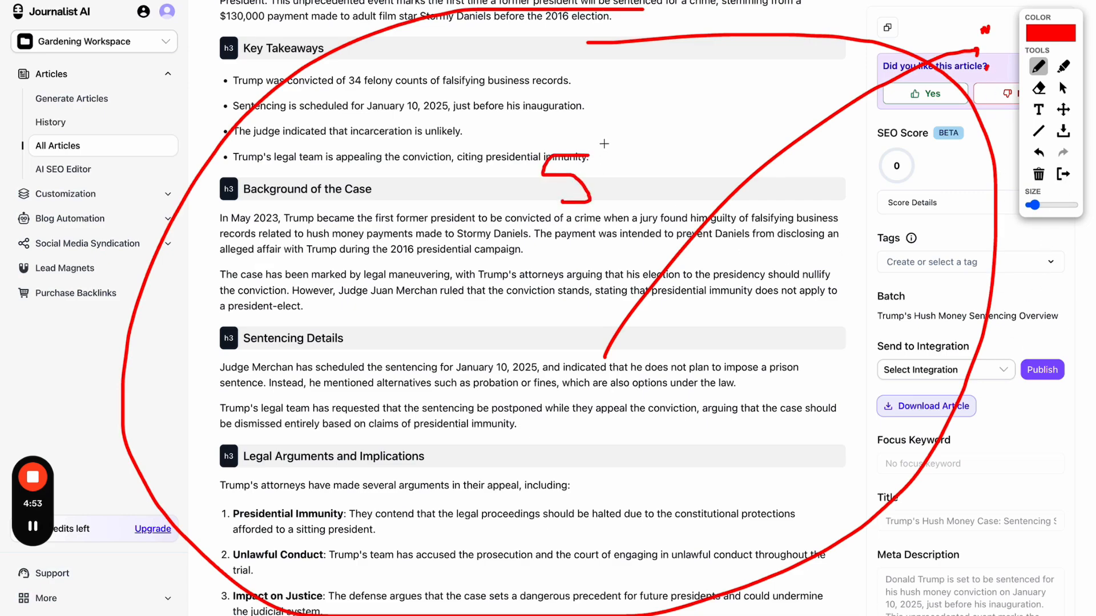
pyautogui.moveTo(604, 144)
pyautogui.mouseDown()
pyautogui.moveTo(506, 213)
pyautogui.moveTo(625, 175)
pyautogui.moveTo(601, 139)
pyautogui.mouseUp()
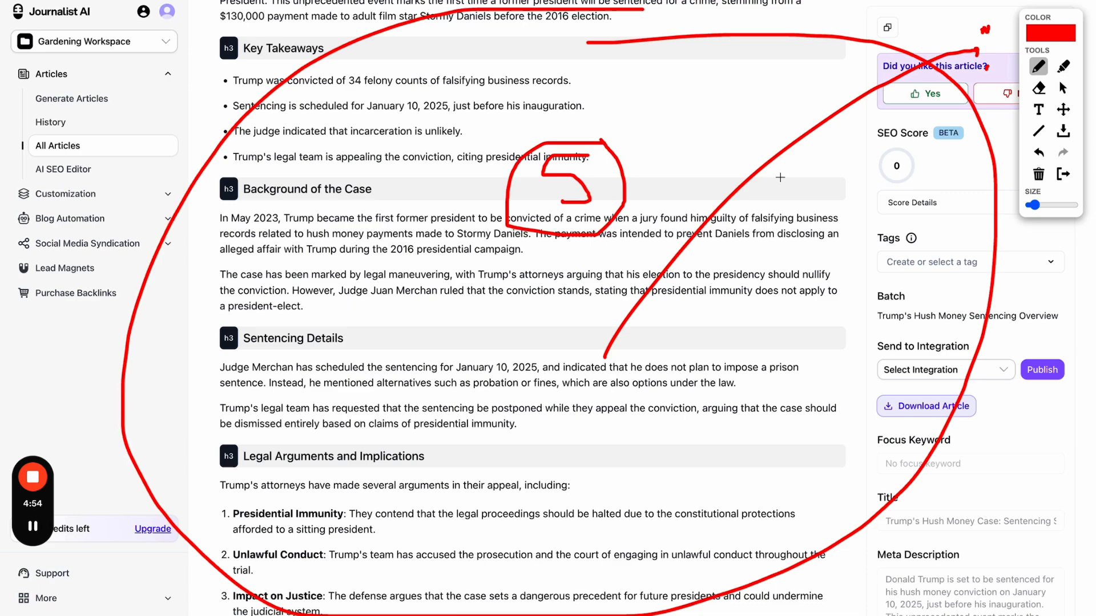
pyautogui.click(1063, 176)
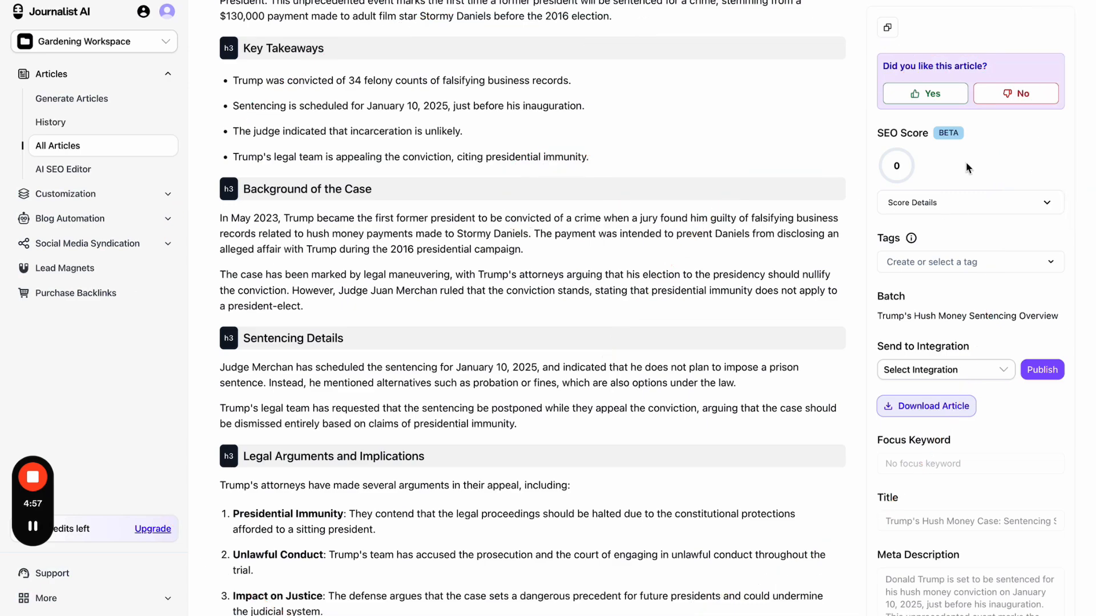
pyautogui.click(109, 224)
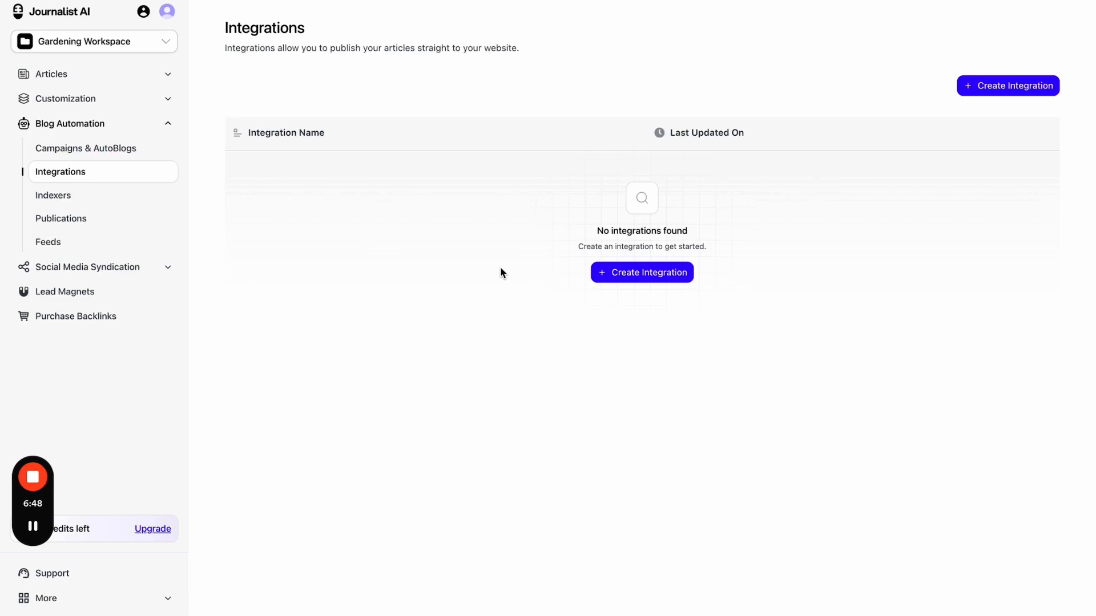
# - Create 'My Wordpress Integration' on the WordPress platform and return to the Integrations list
pyautogui.click(639, 279)
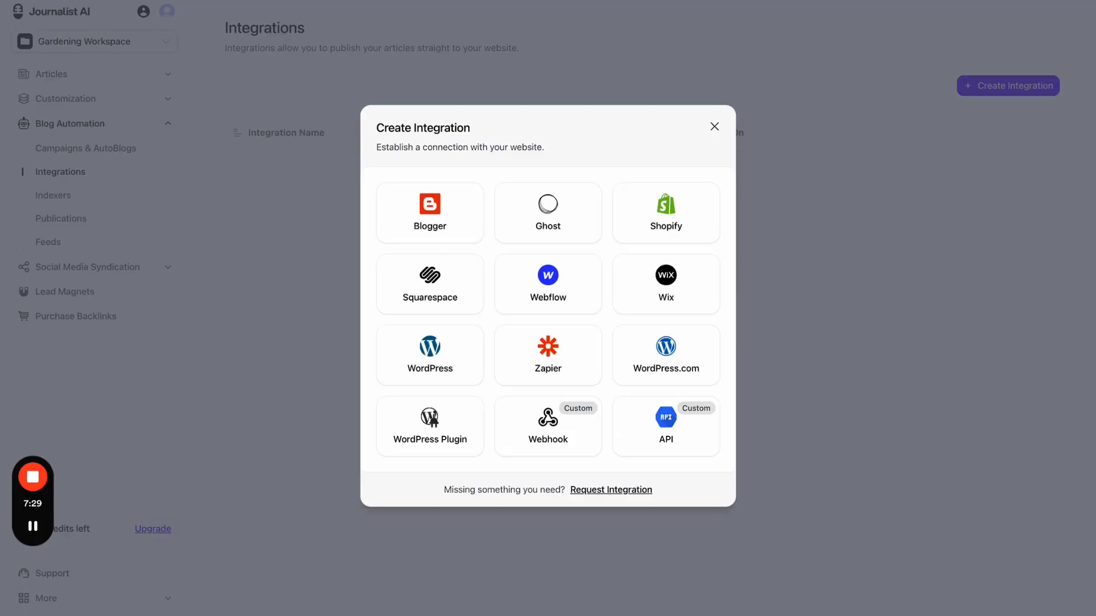
pyautogui.click(464, 360)
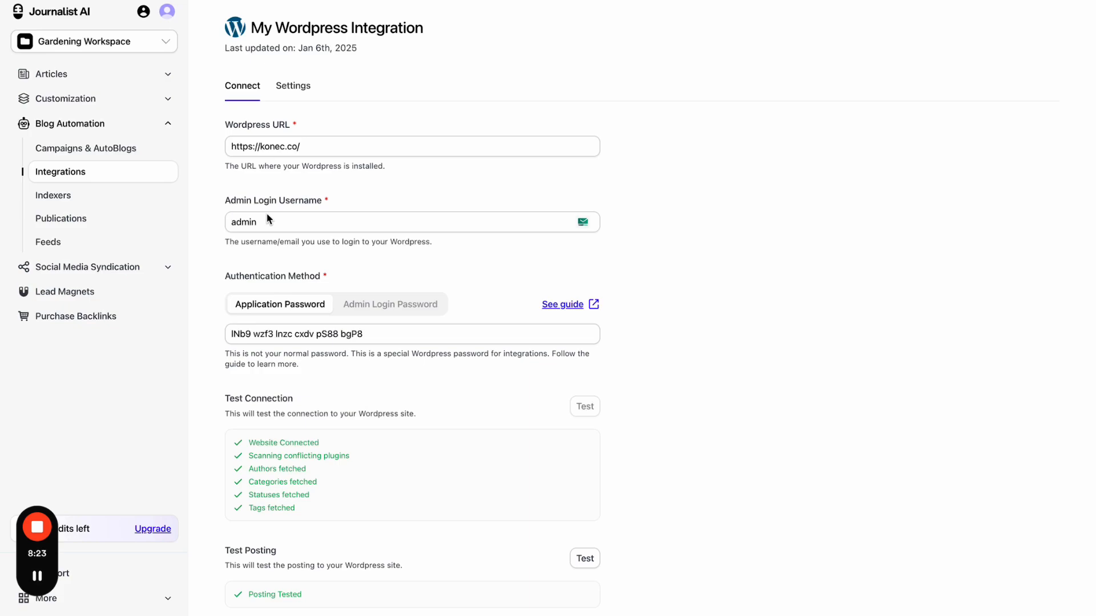
pyautogui.click(63, 178)
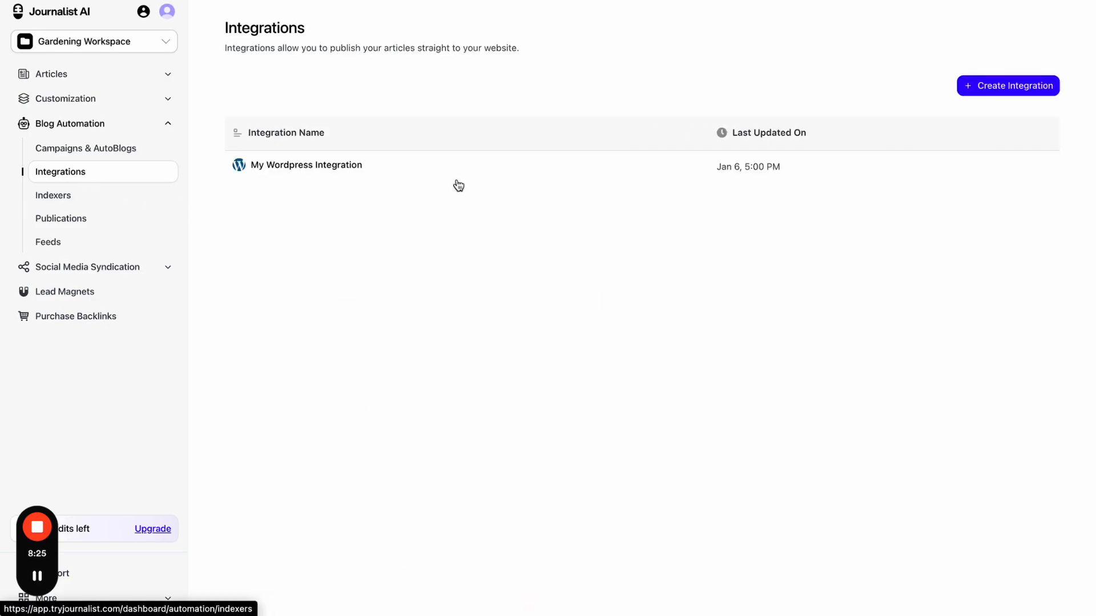
# - Open My Wordpress Integration, review the Author options, and keep post status Published
pyautogui.click(388, 174)
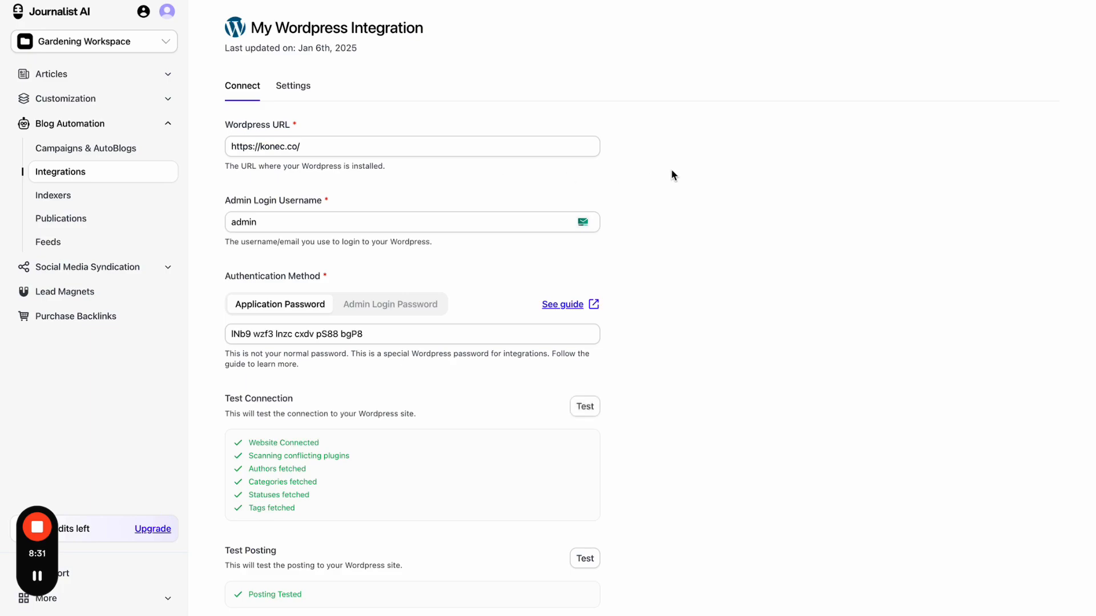
pyautogui.scroll(-6, 671, 173)
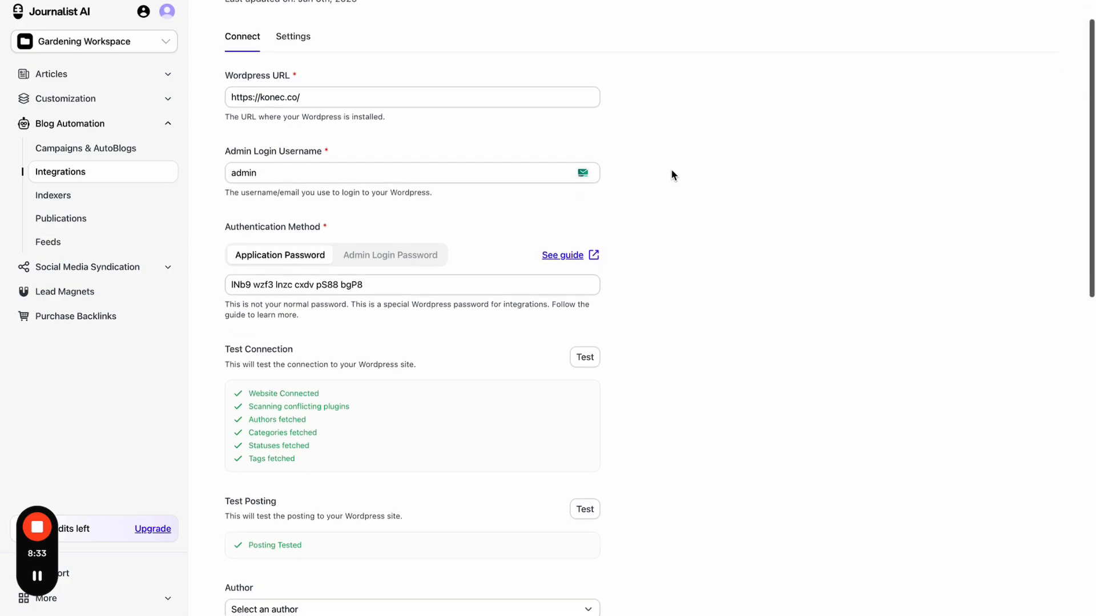
pyautogui.scroll(-3, 672, 173)
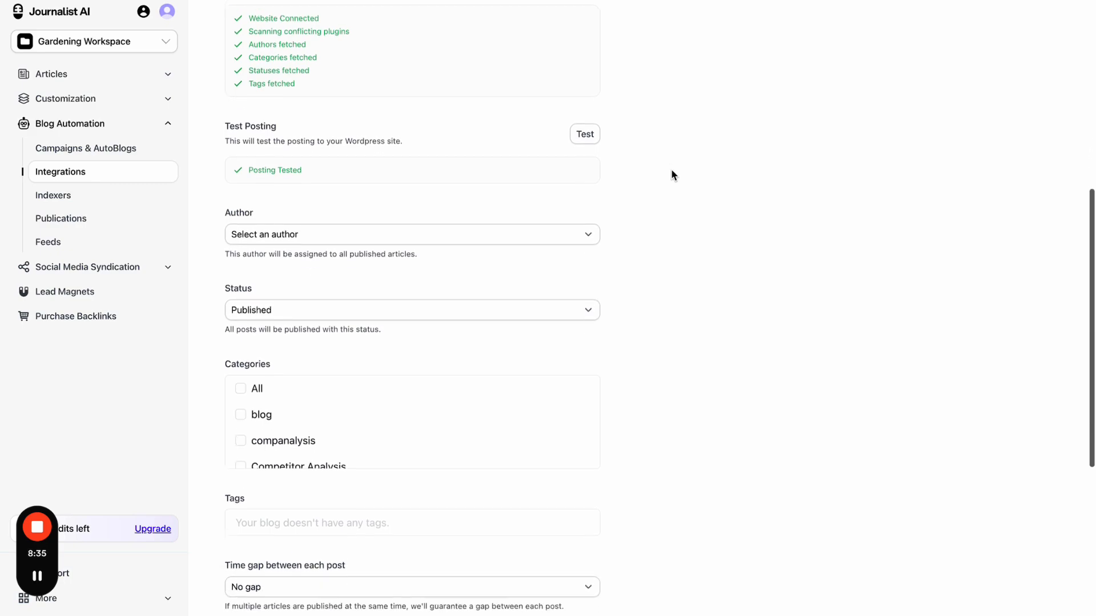
pyautogui.click(597, 172)
pyautogui.click(675, 196)
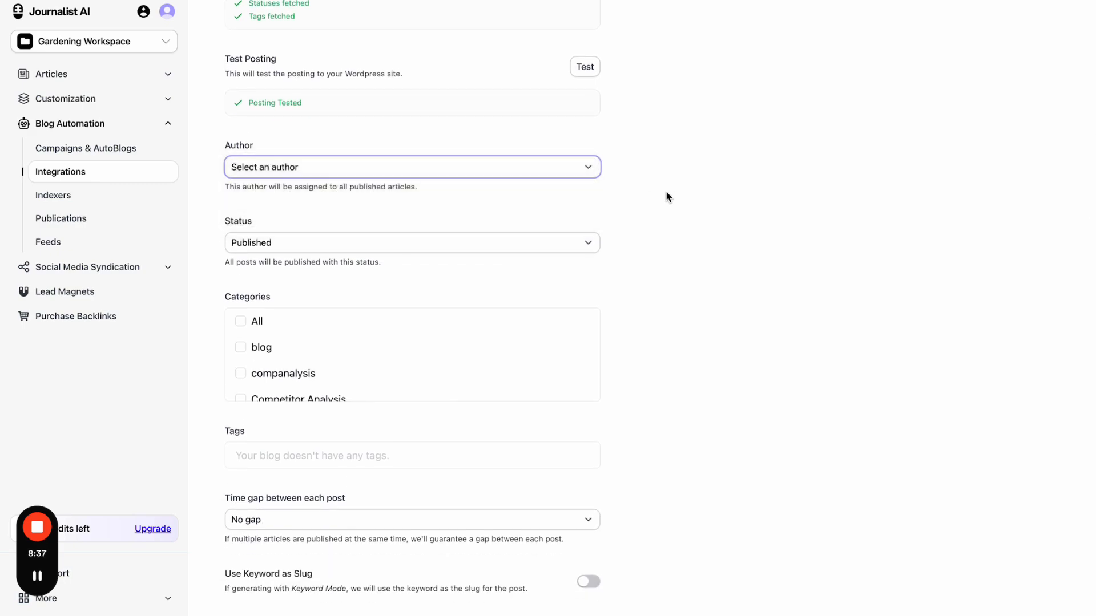
pyautogui.click(549, 242)
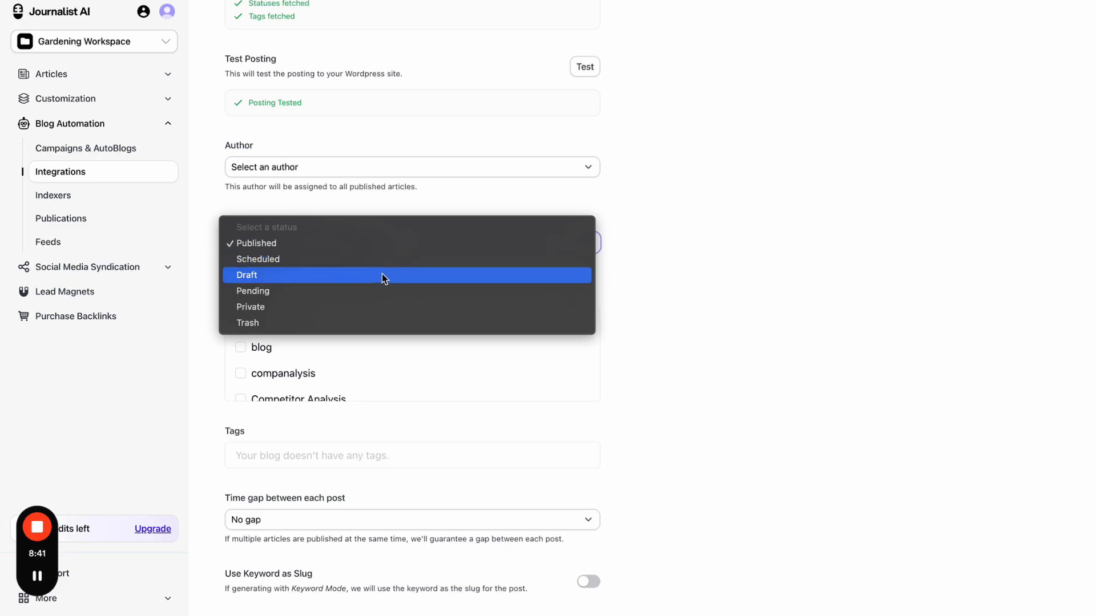
pyautogui.click(719, 278)
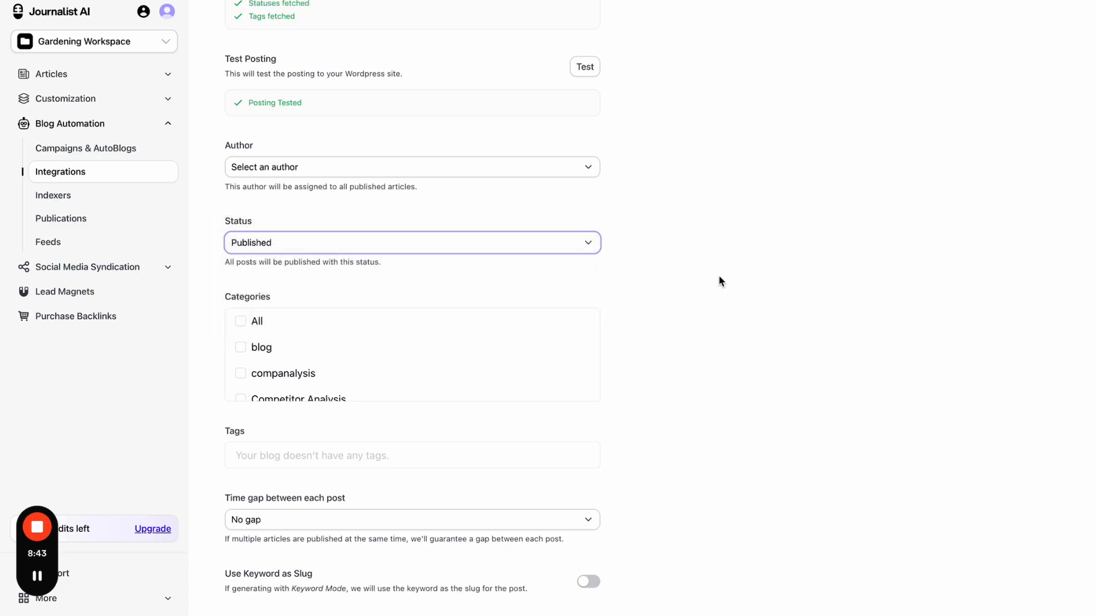
# - Set the time gap between posts to 4 hours
pyautogui.scroll(-4, 720, 280)
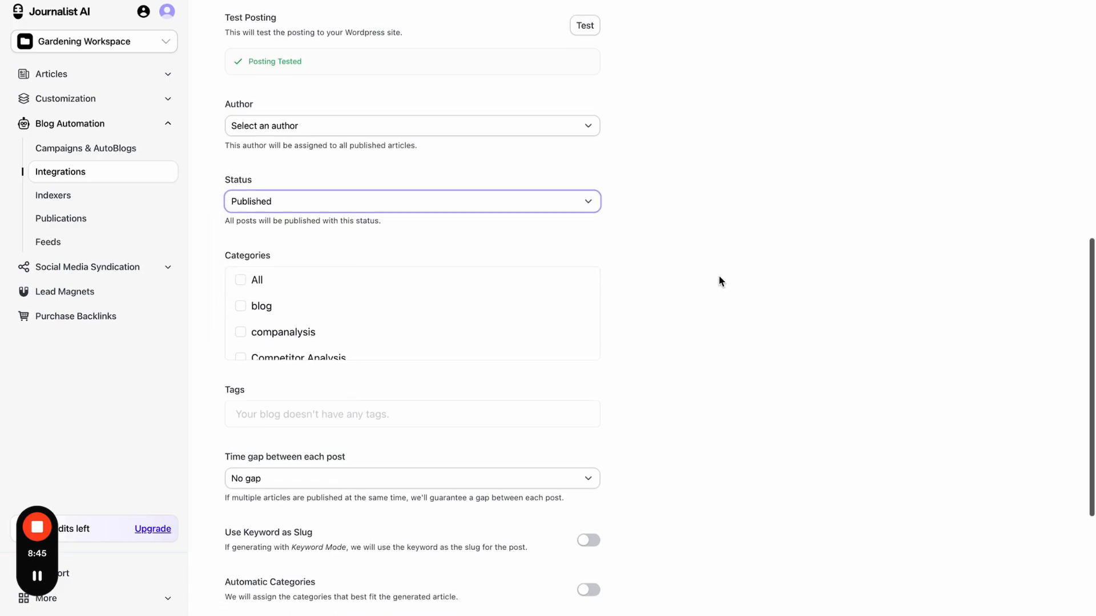
pyautogui.scroll(-1, 645, 344)
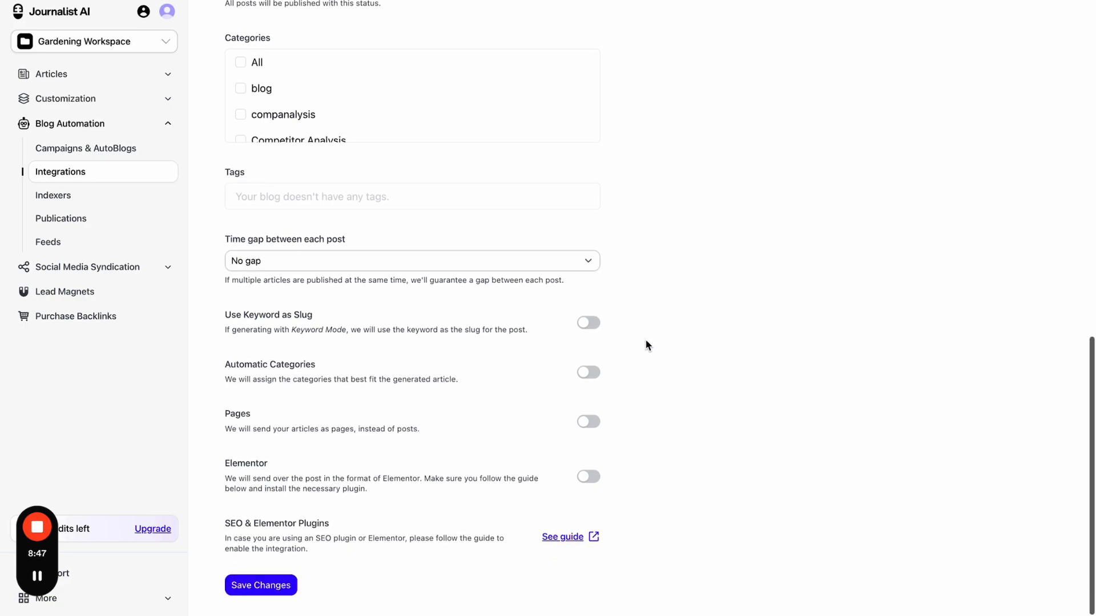
pyautogui.click(564, 267)
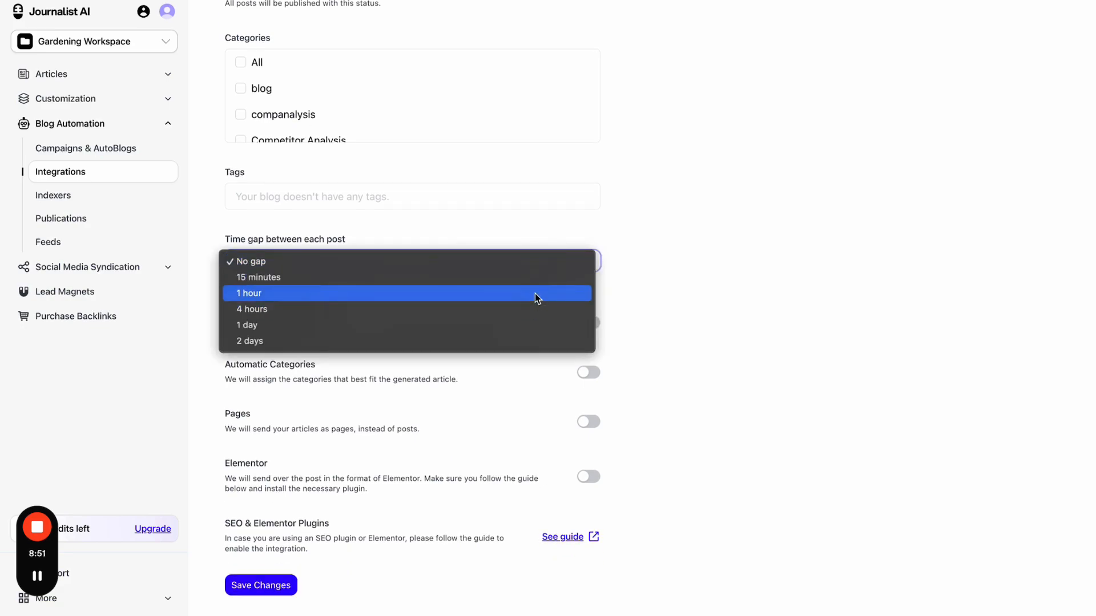
pyautogui.click(496, 312)
pyautogui.hotkey('alt', 'shift', 'd')
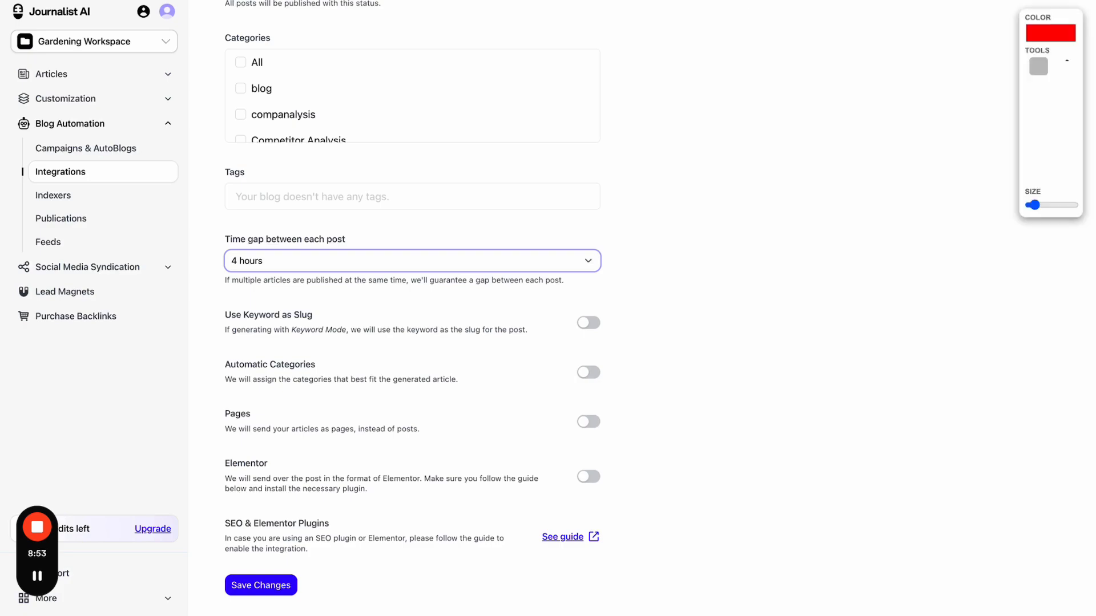
pyautogui.moveTo(29, 20); pyautogui.dragTo(524, 130)
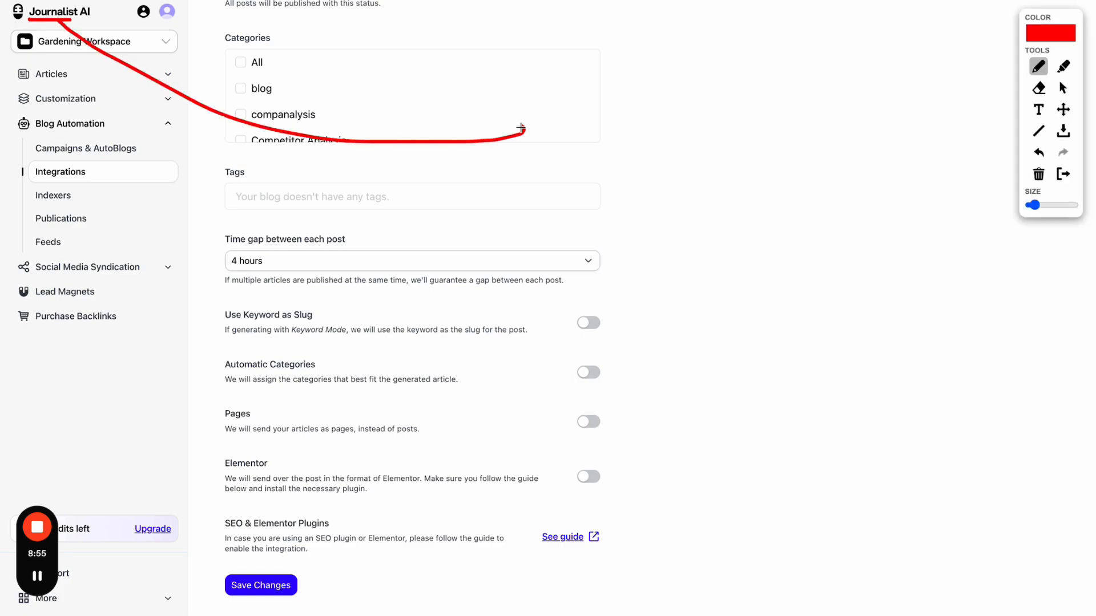
pyautogui.moveTo(568, 101)
pyautogui.mouseDown()
pyautogui.moveTo(571, 140)
pyautogui.moveTo(648, 79)
pyautogui.moveTo(648, 61)
pyautogui.mouseUp()
pyautogui.moveTo(255, 64)
pyautogui.mouseDown()
pyautogui.moveTo(251, 94)
pyautogui.moveTo(260, 93)
pyautogui.mouseUp()
pyautogui.moveTo(281, 85)
pyautogui.mouseDown()
pyautogui.moveTo(281, 100)
pyautogui.moveTo(315, 61)
pyautogui.moveTo(314, 82)
pyautogui.mouseUp()
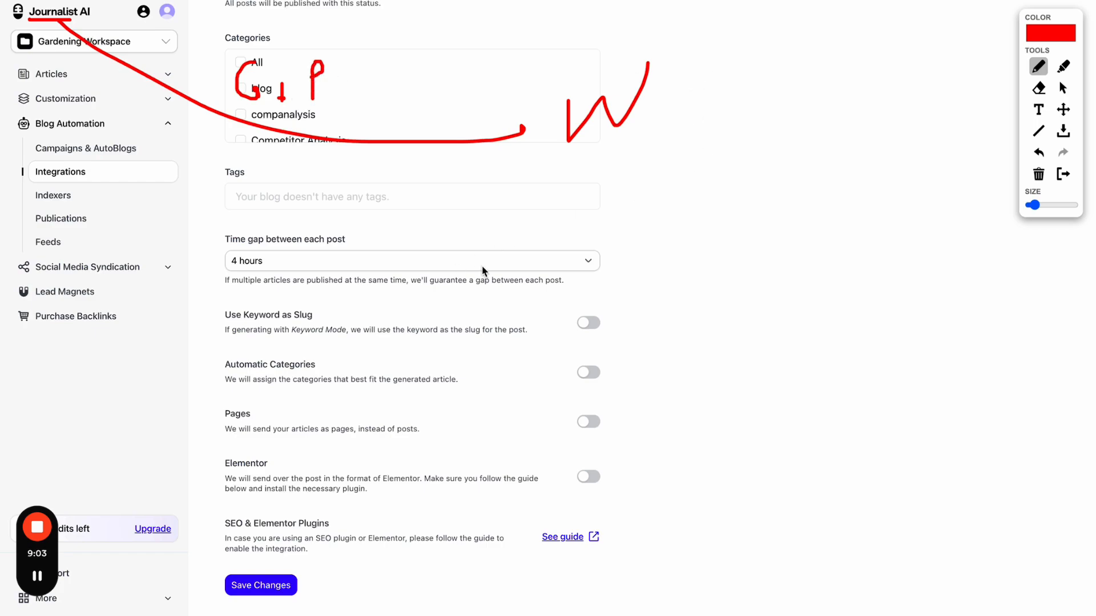
pyautogui.click(1062, 173)
# - Change the time gap to 15 minutes, then back to no gap
pyautogui.click(582, 266)
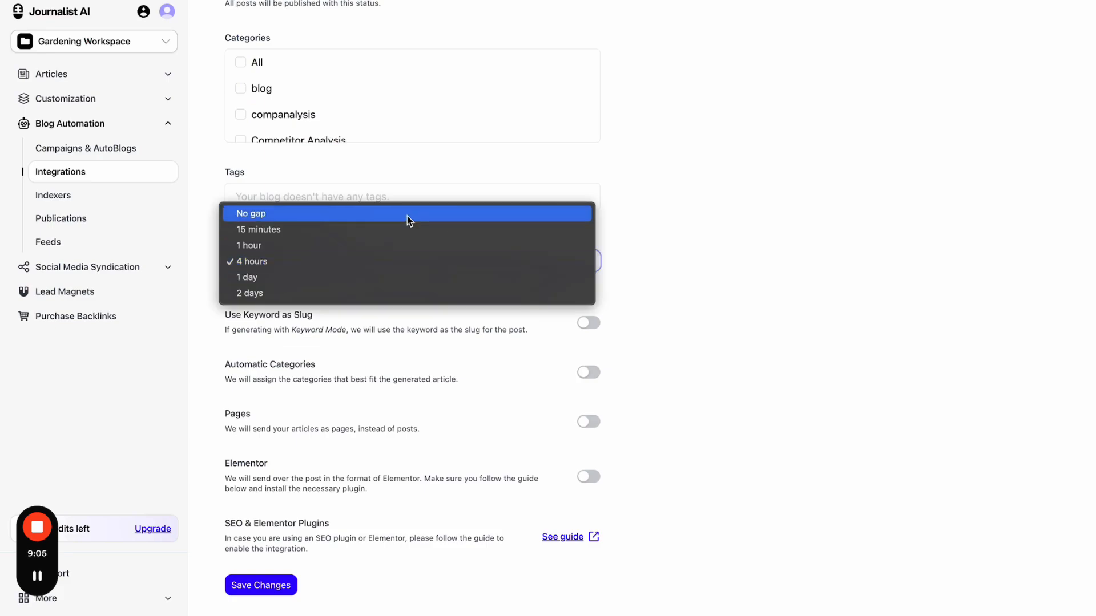
pyautogui.click(329, 226)
pyautogui.click(311, 257)
pyautogui.click(309, 246)
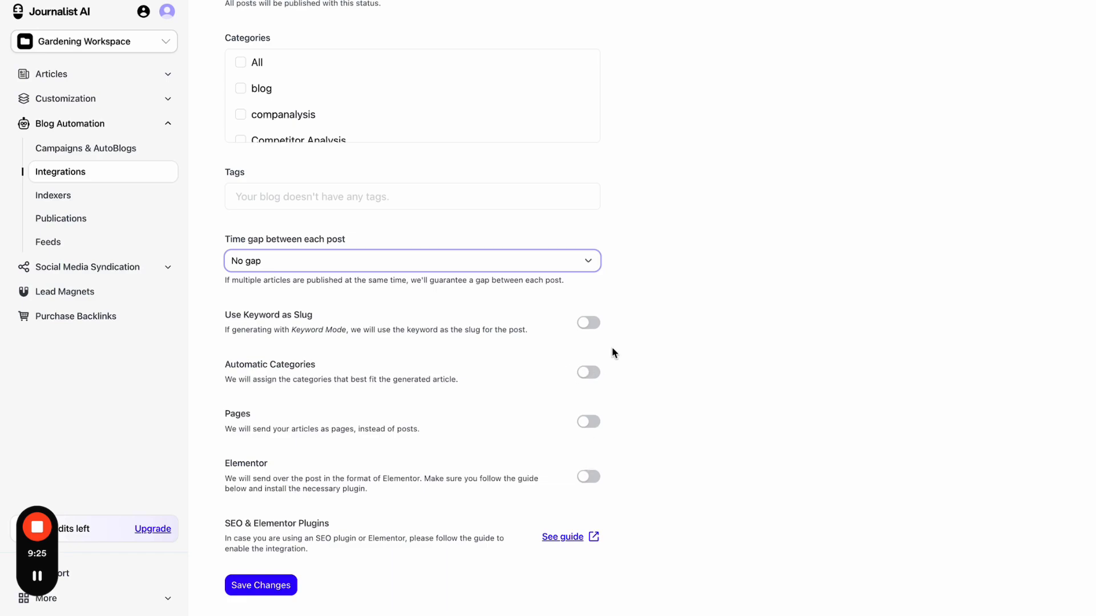
pyautogui.scroll(13, 613, 353)
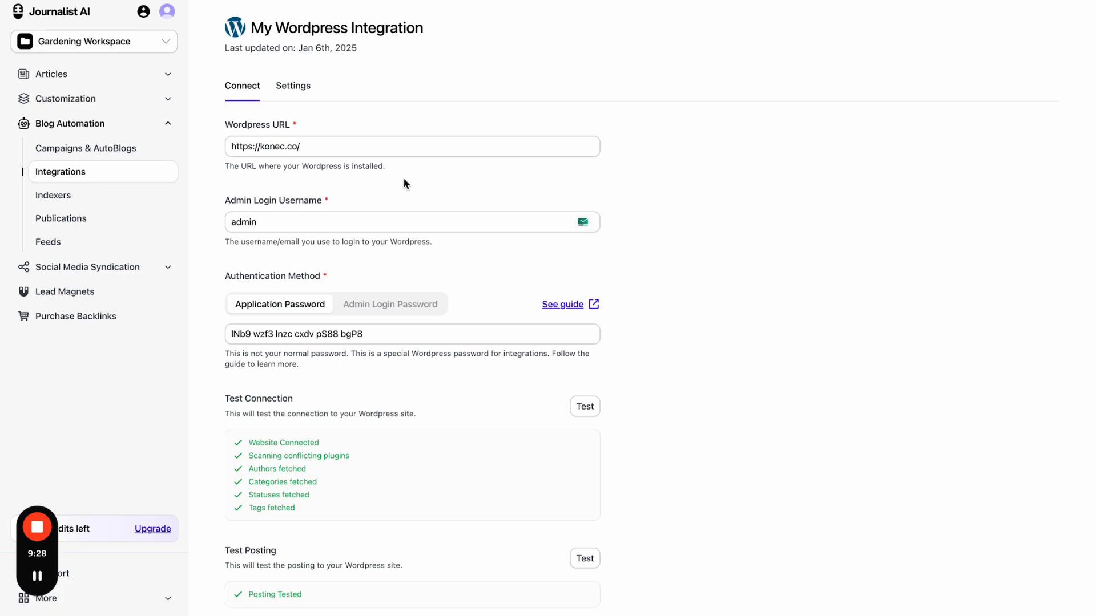
pyautogui.click(303, 102)
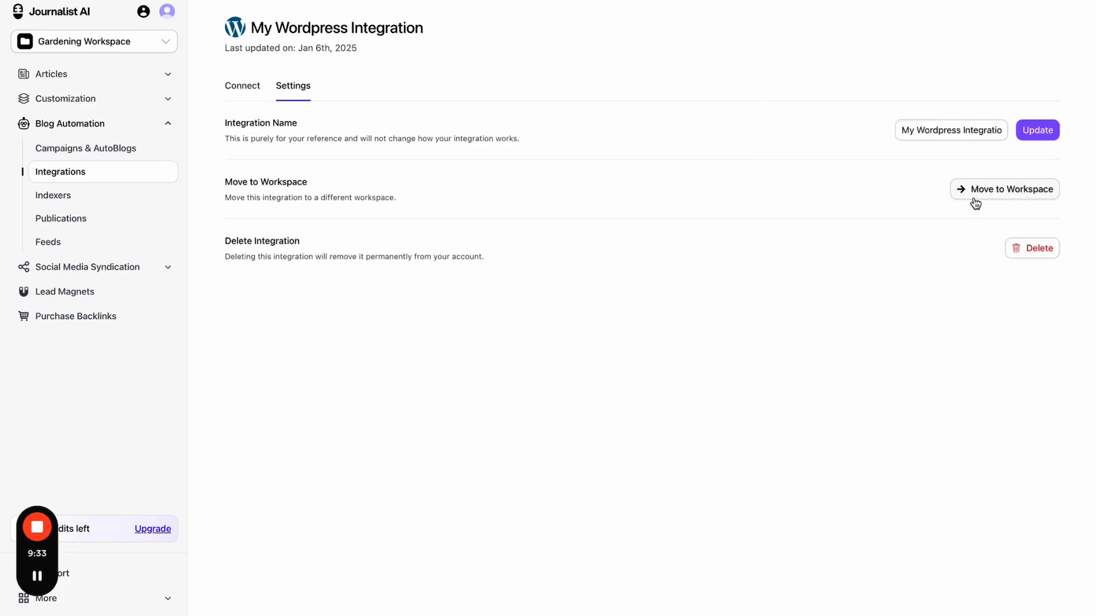
# - Look over the integration's workspace list without changing it, then go to Generate Articles
pyautogui.click(139, 46)
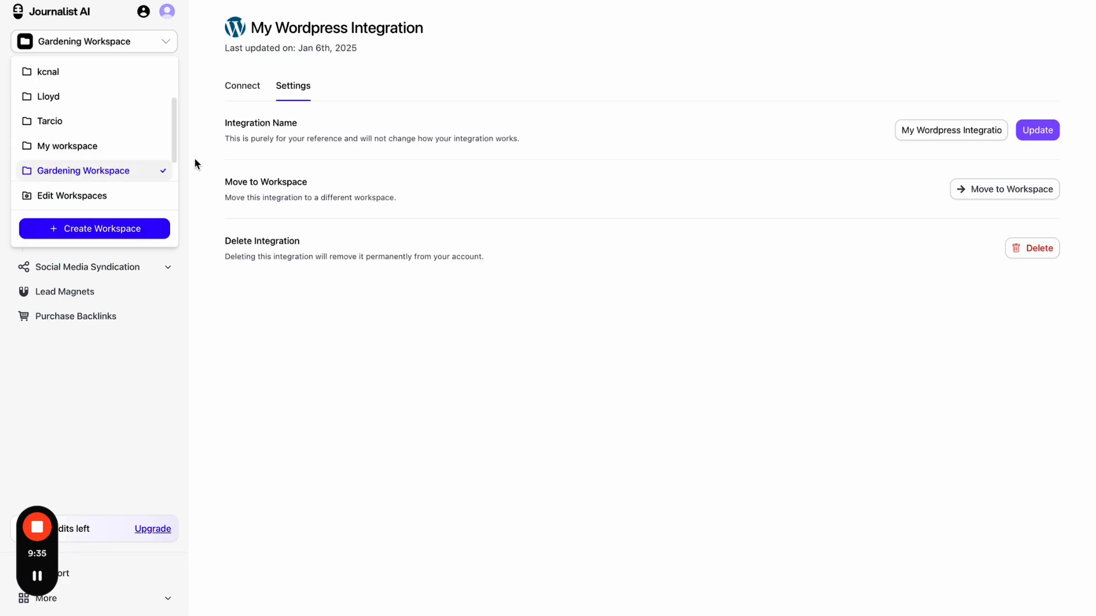
pyautogui.click(450, 299)
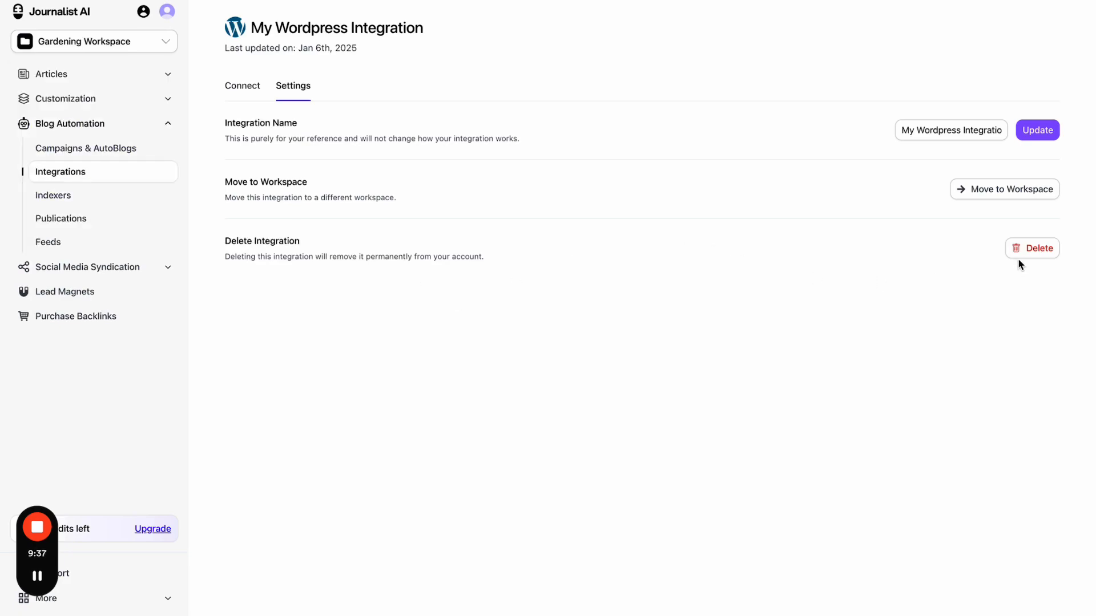
pyautogui.click(114, 83)
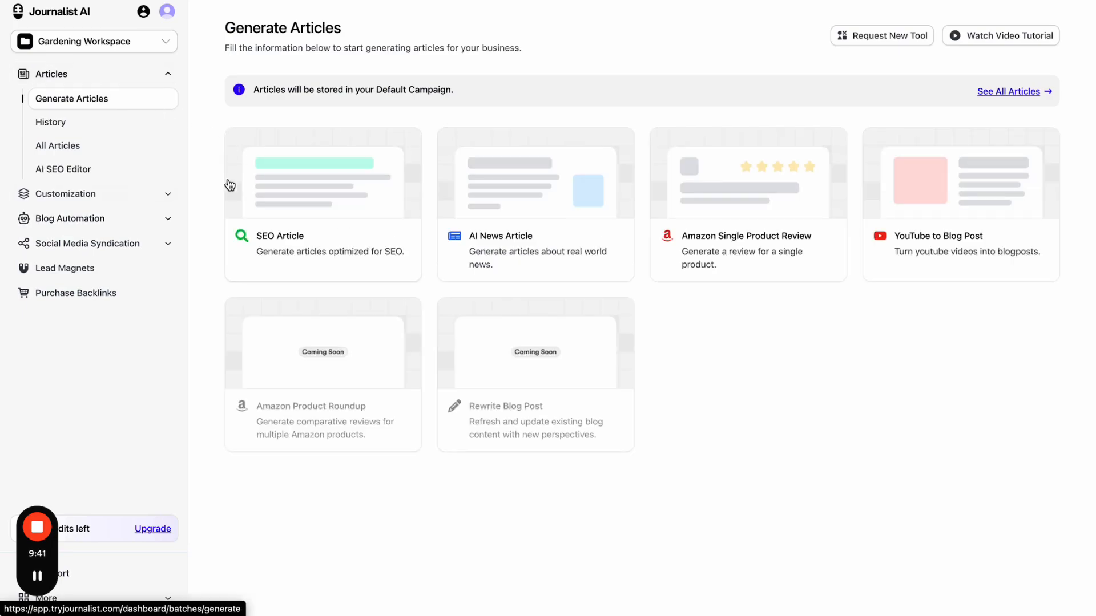
# - Open the Best Gardening Tools for Beginners 2025 batch from the article history and view its articles
pyautogui.click(106, 126)
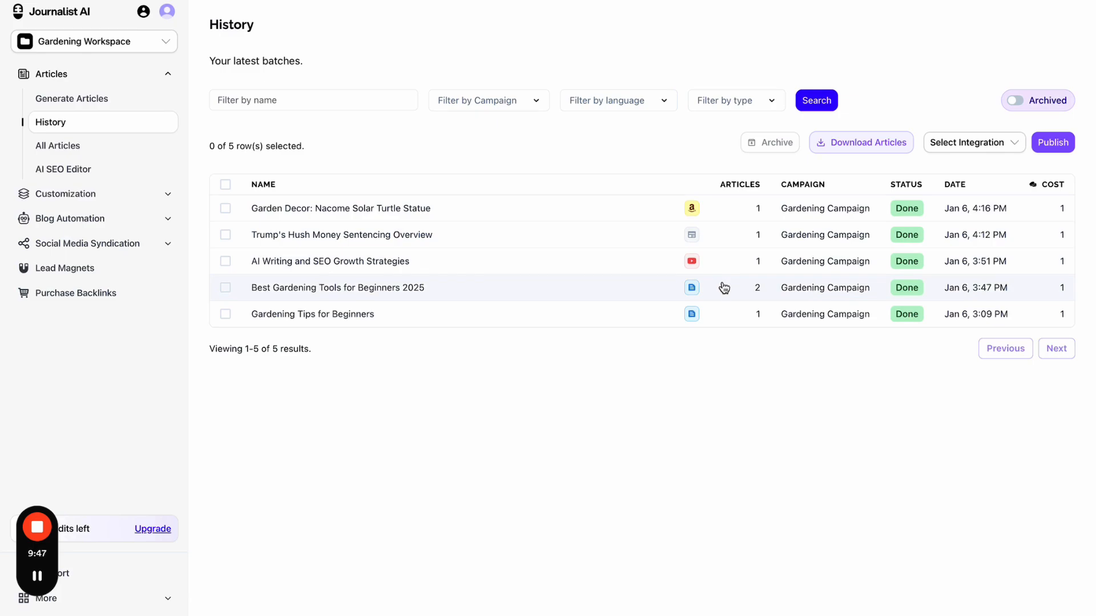
pyautogui.click(724, 287)
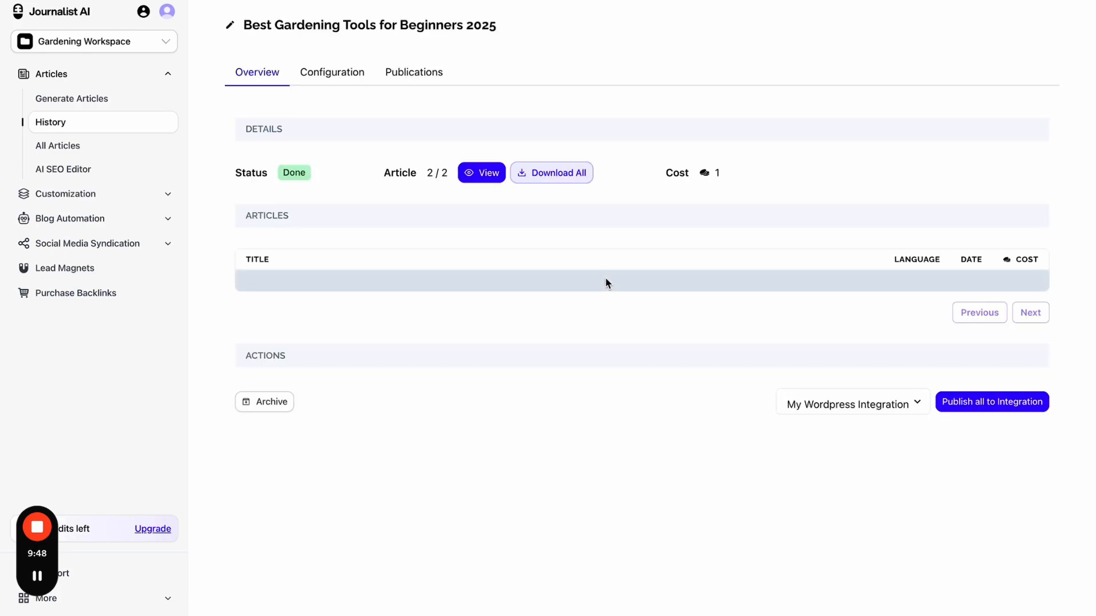
pyautogui.click(486, 178)
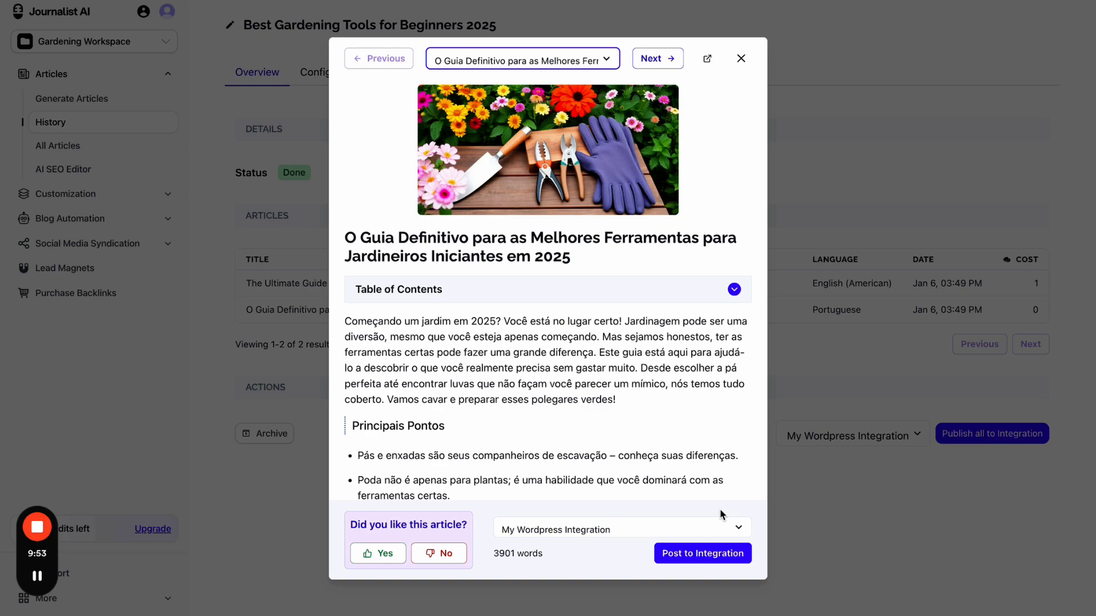
# - Post the Portuguese article to My Wordpress Integration and open the new publication's details
pyautogui.click(664, 529)
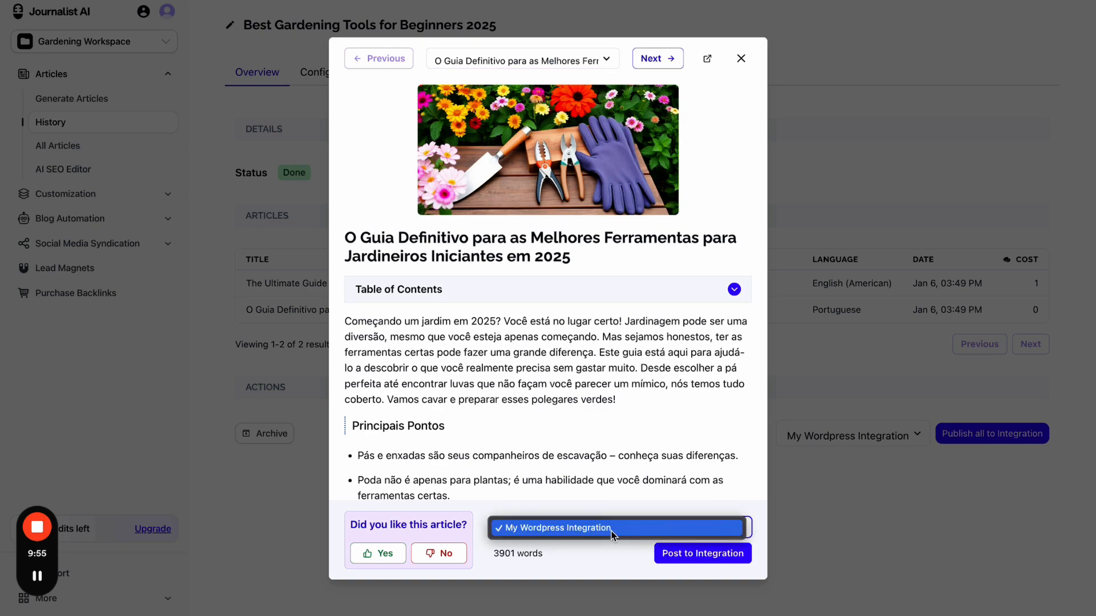
pyautogui.click(656, 526)
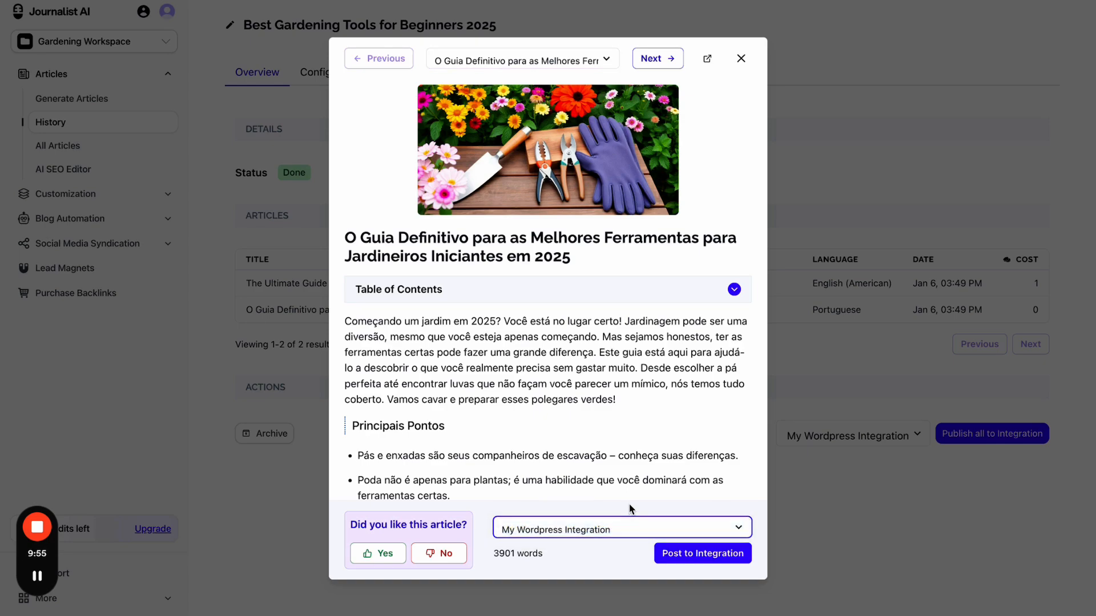
pyautogui.click(702, 555)
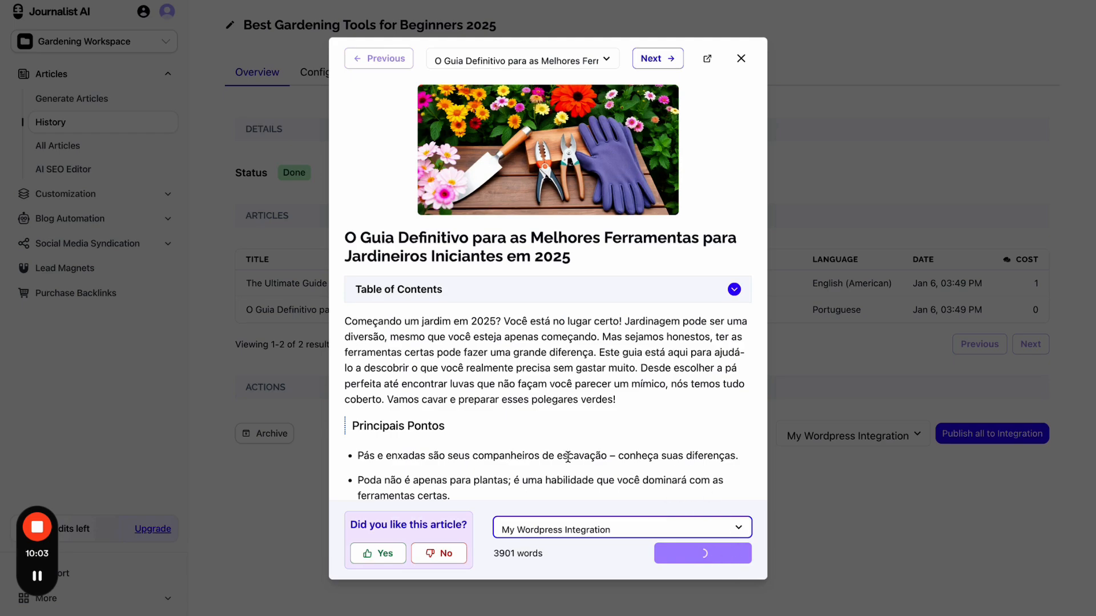
pyautogui.moveTo(457, 450); pyautogui.dragTo(798, 608)
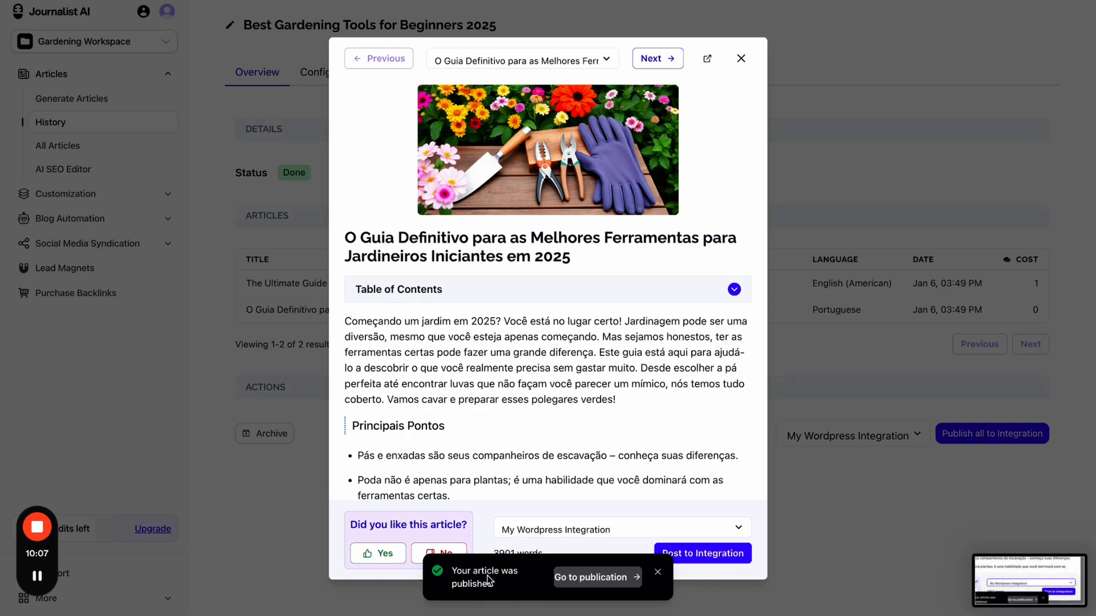
pyautogui.click(602, 579)
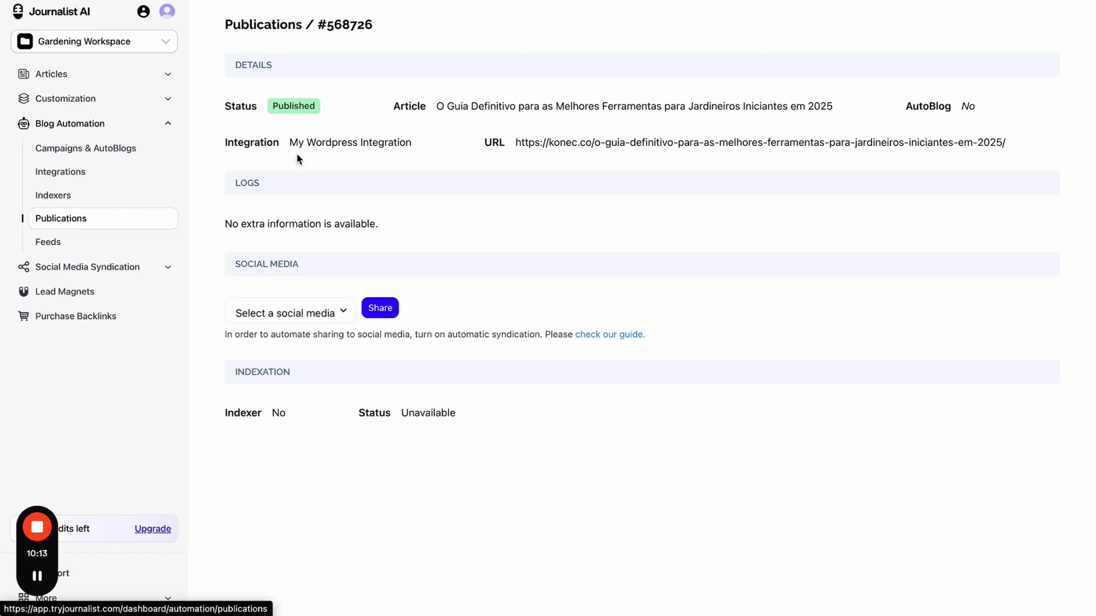
# - Review publication #568726's status, integration and article, then open its live konec.co URL
pyautogui.moveTo(273, 107); pyautogui.dragTo(298, 108)
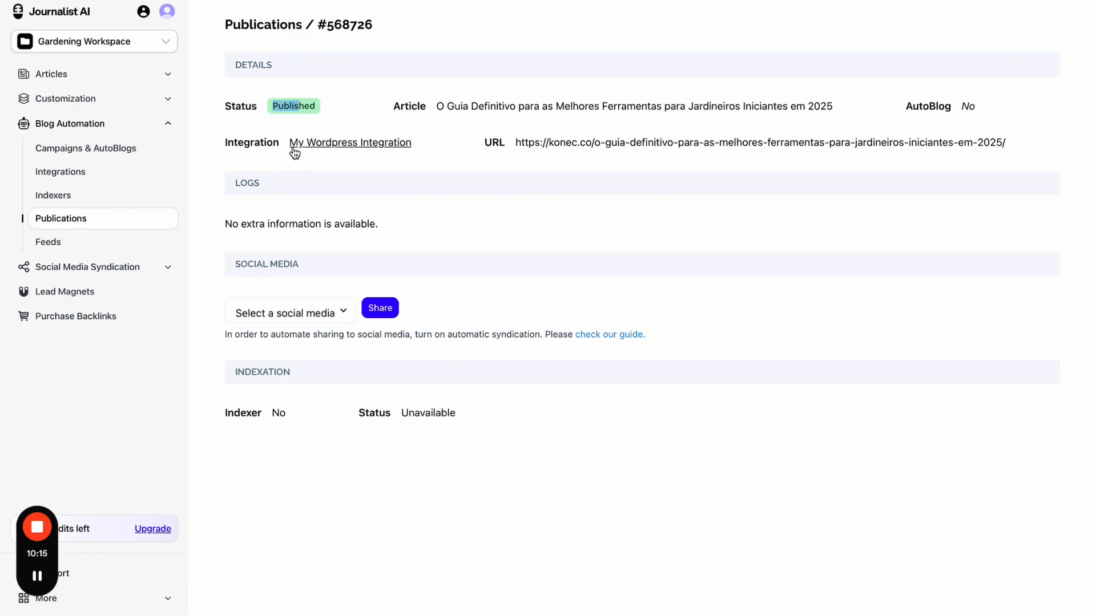
pyautogui.moveTo(287, 146); pyautogui.dragTo(406, 144)
pyautogui.click(450, 147)
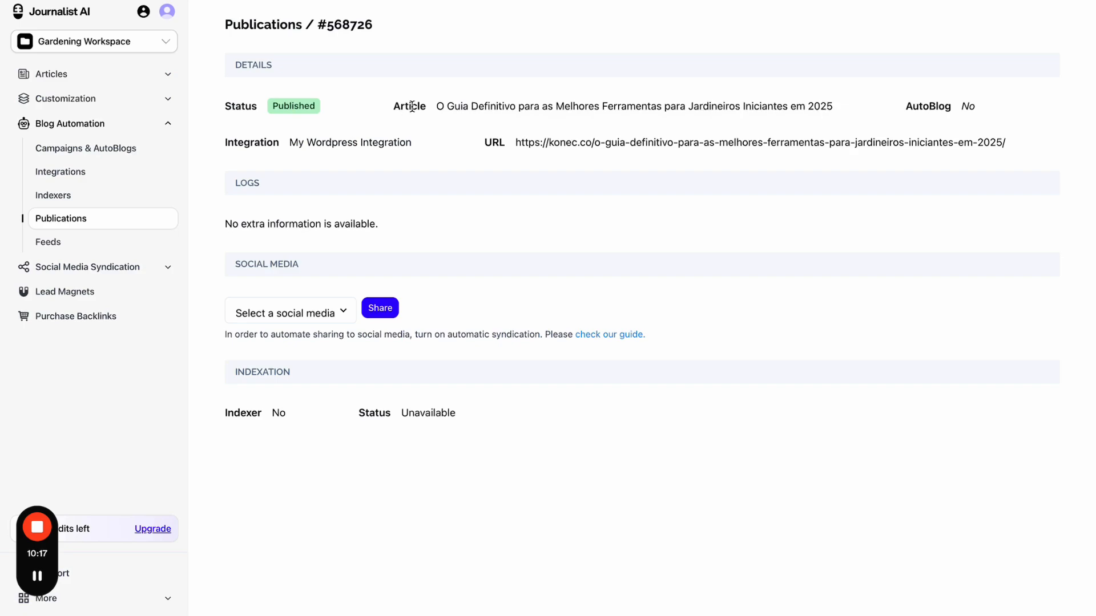
pyautogui.moveTo(411, 106); pyautogui.dragTo(489, 107)
pyautogui.click(841, 114)
pyautogui.click(943, 100)
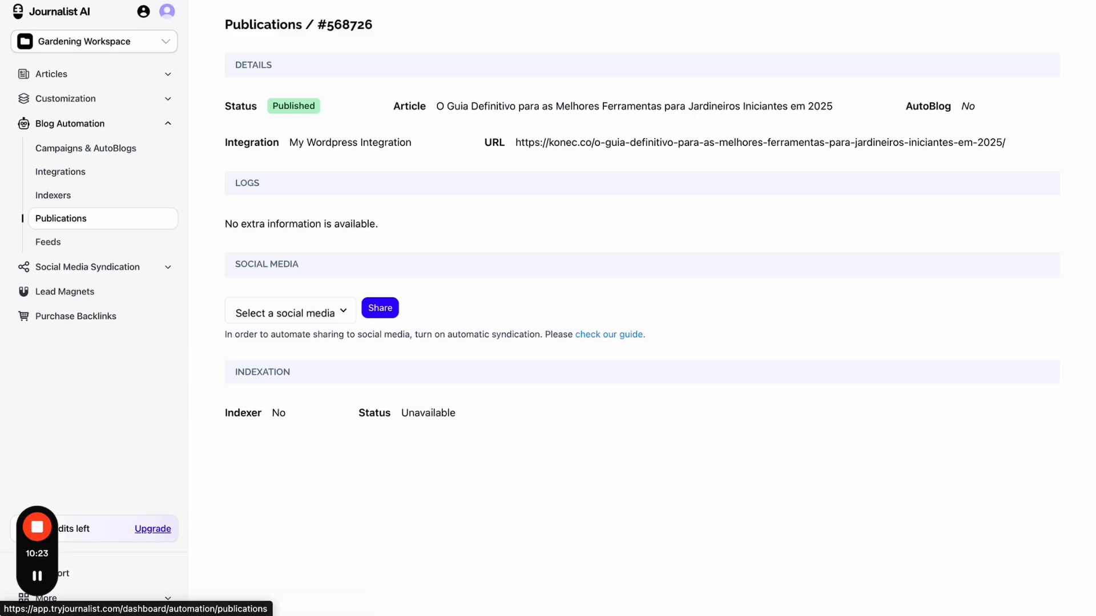
pyautogui.click(207, 0)
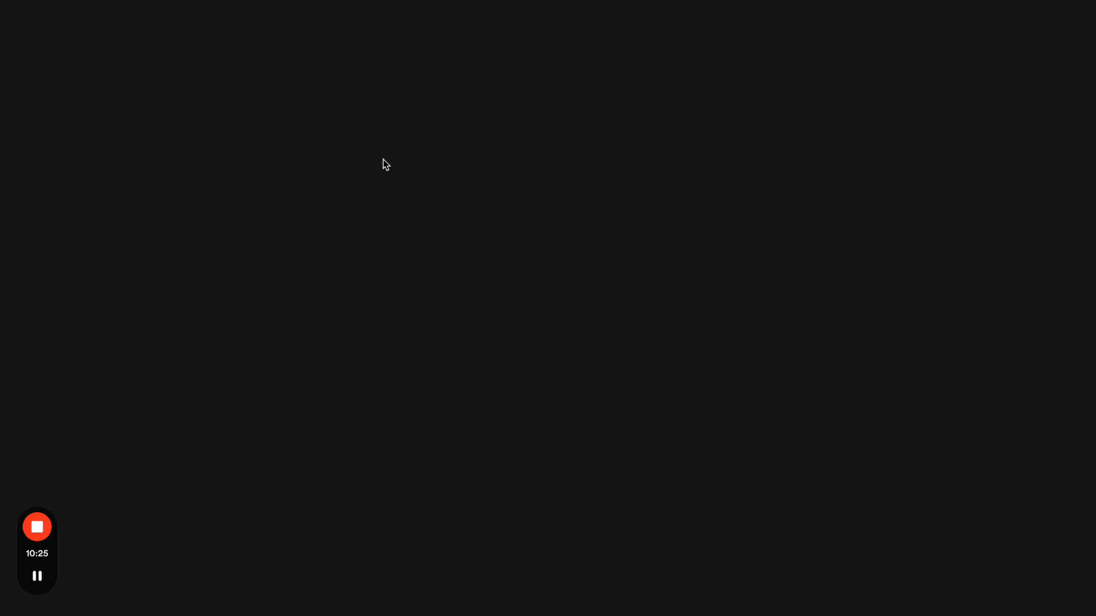
# - Scroll through the live konec.co gardening-tools post, then return to the Journalist AI publication details
pyautogui.scroll(-20, 489, 296)
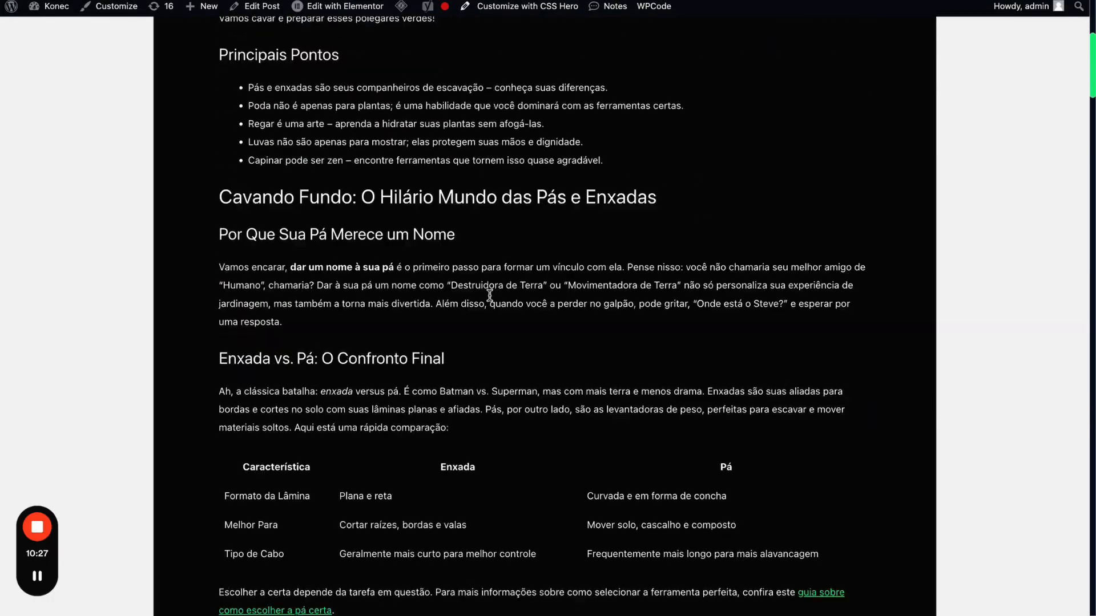
pyautogui.scroll(-20, 490, 295)
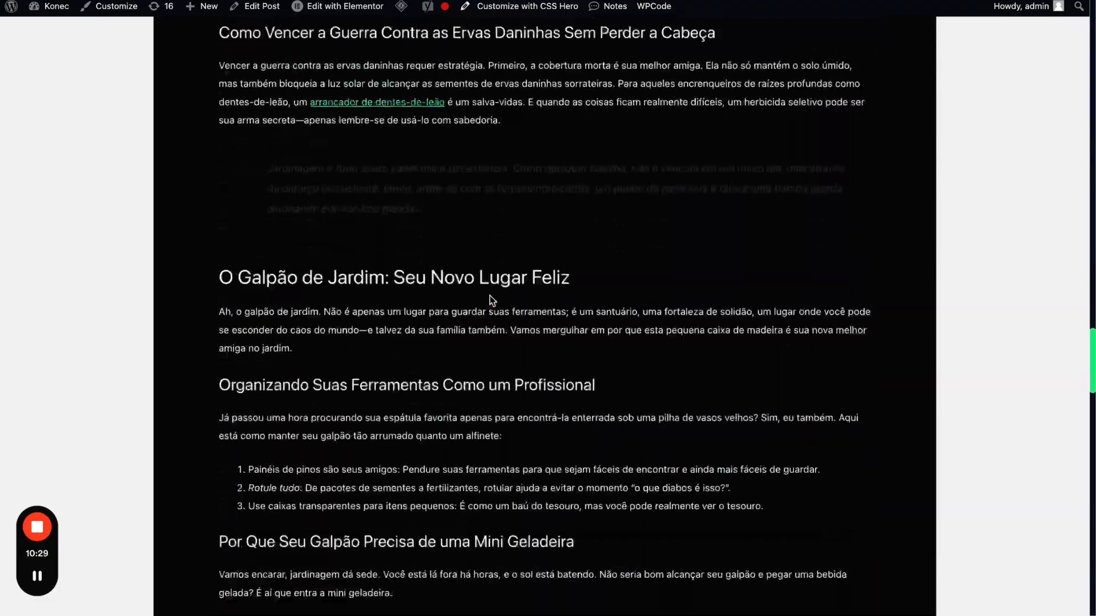
pyautogui.scroll(20, 490, 296)
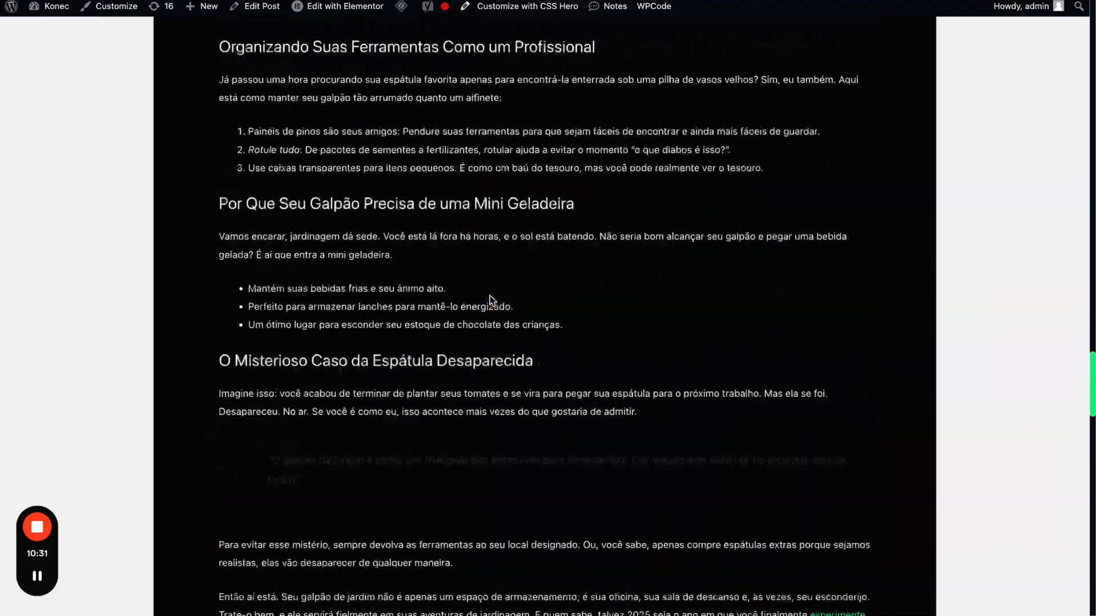
pyautogui.scroll(15, 489, 296)
pyautogui.hotkey('ctrl', 'shift', 'Tab')
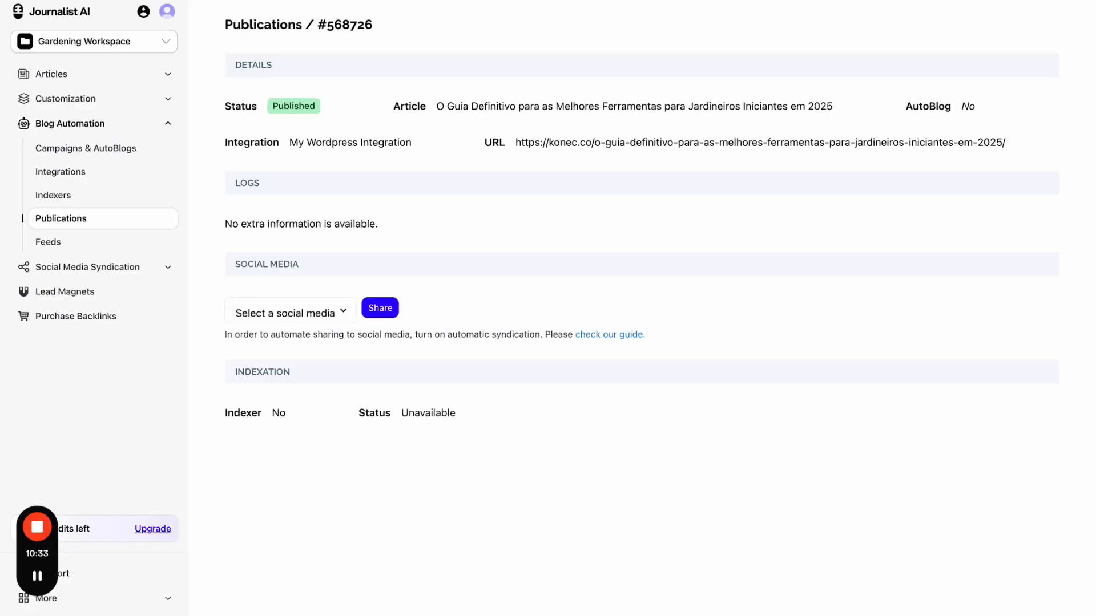
# - Check the social media sharing options without picking one, then go to the Feeds page via Campaigns & AutoBlogs
pyautogui.click(336, 309)
pyautogui.click(360, 281)
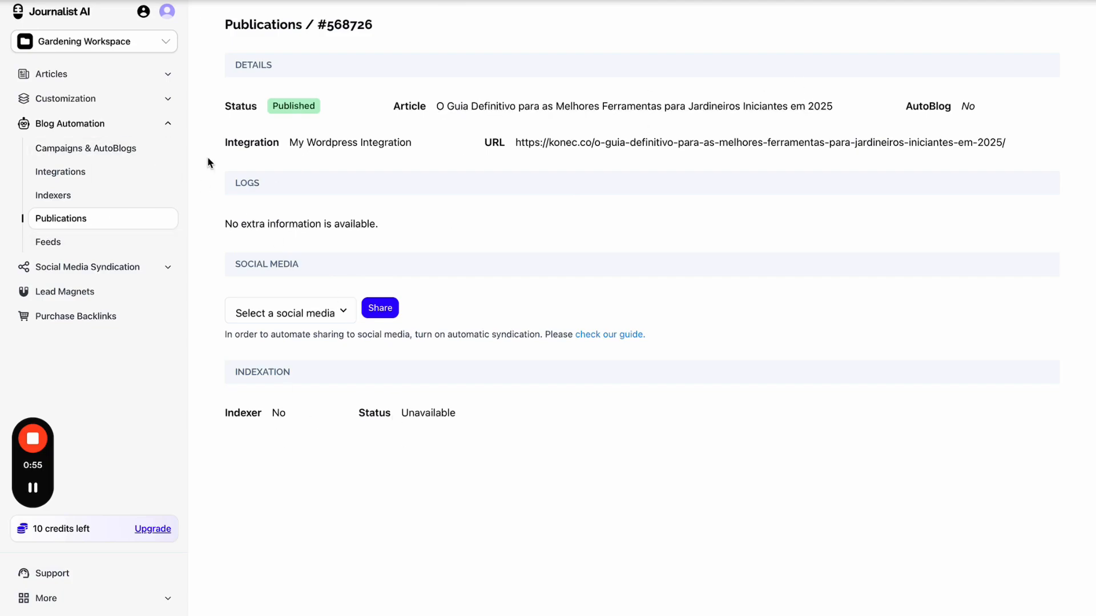
pyautogui.click(98, 150)
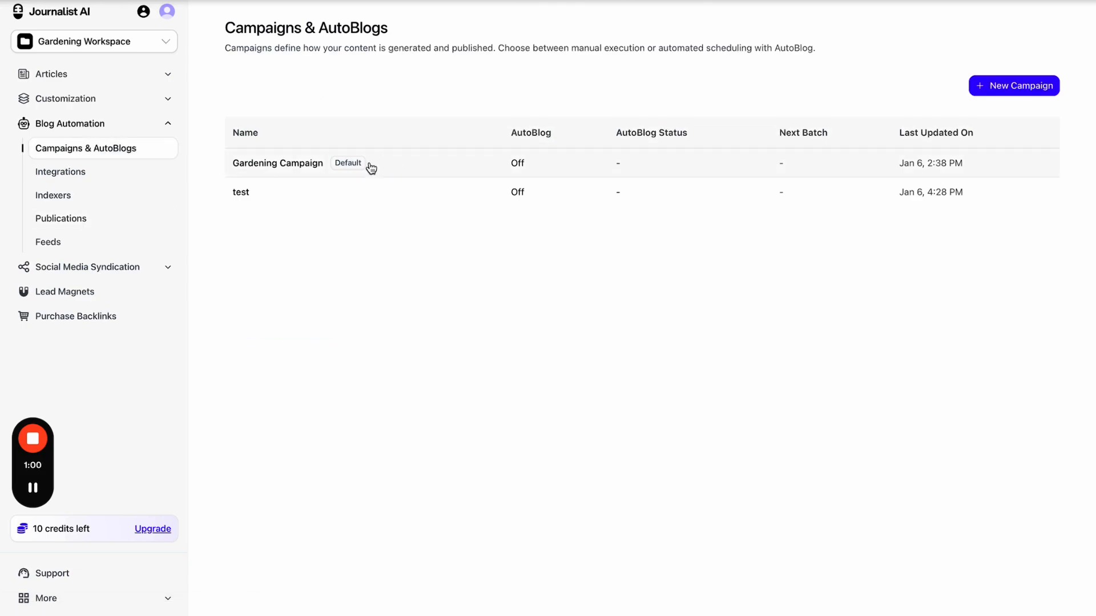
pyautogui.click(81, 243)
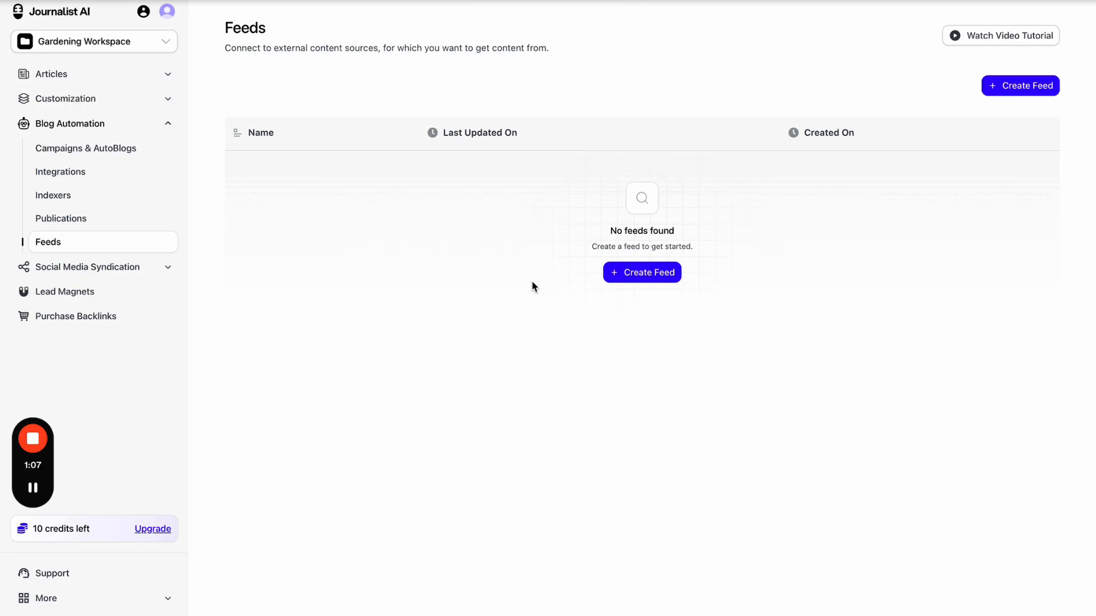
# - Open the Create Feed chooser, dismiss it and mark up the screen, then reopen the feed type chooser
pyautogui.click(631, 276)
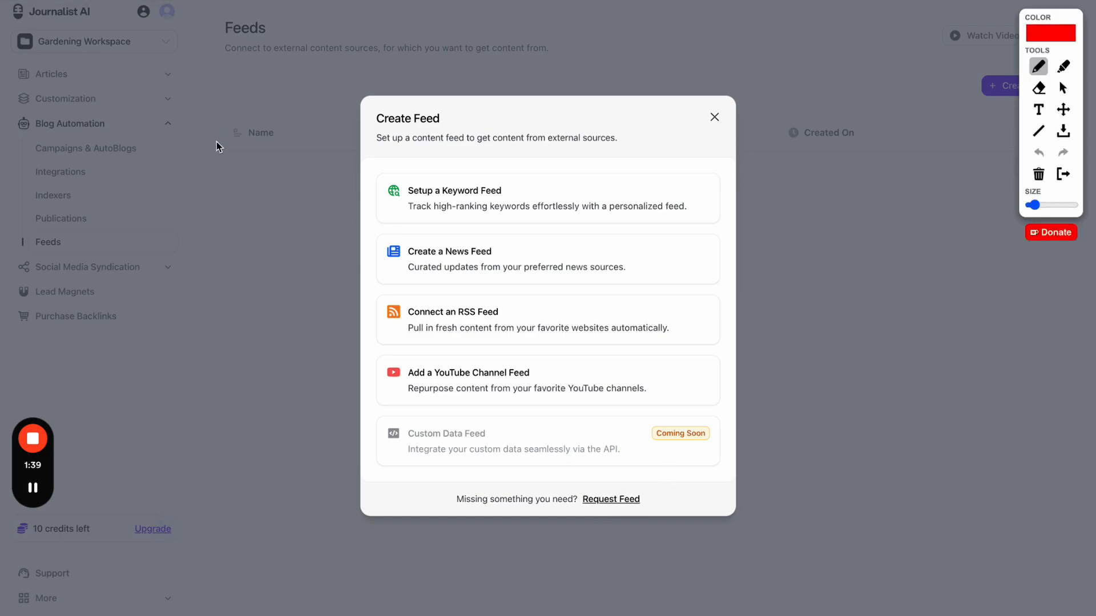
pyautogui.click(234, 160)
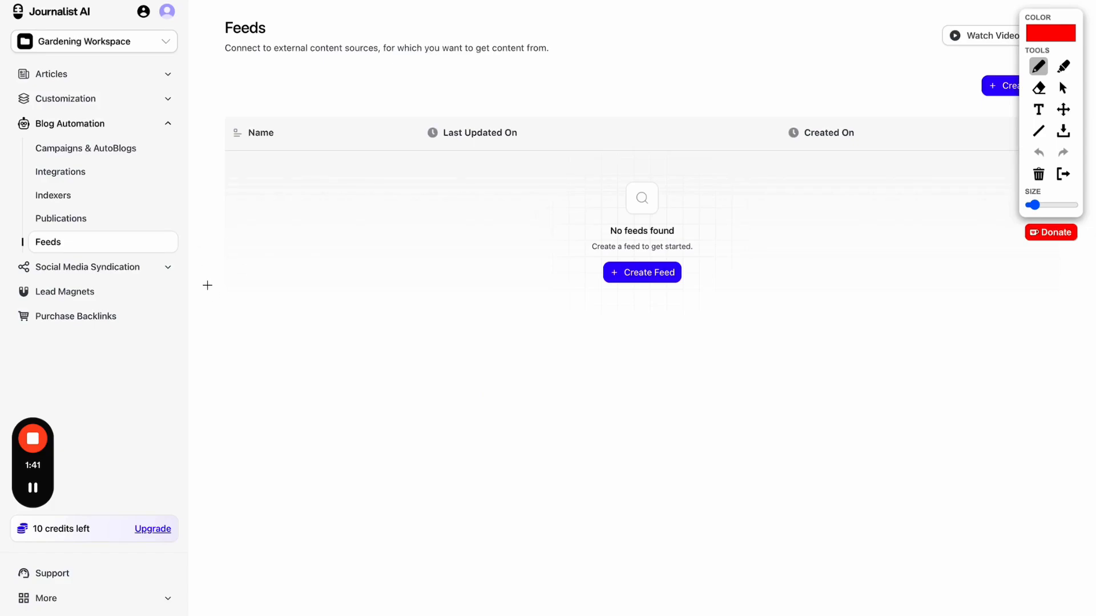
pyautogui.moveTo(206, 285)
pyautogui.mouseDown()
pyautogui.moveTo(169, 251)
pyautogui.moveTo(188, 297)
pyautogui.moveTo(165, 228)
pyautogui.moveTo(164, 245)
pyautogui.moveTo(95, 13)
pyautogui.moveTo(513, 92)
pyautogui.moveTo(556, 76)
pyautogui.moveTo(636, 86)
pyautogui.mouseUp()
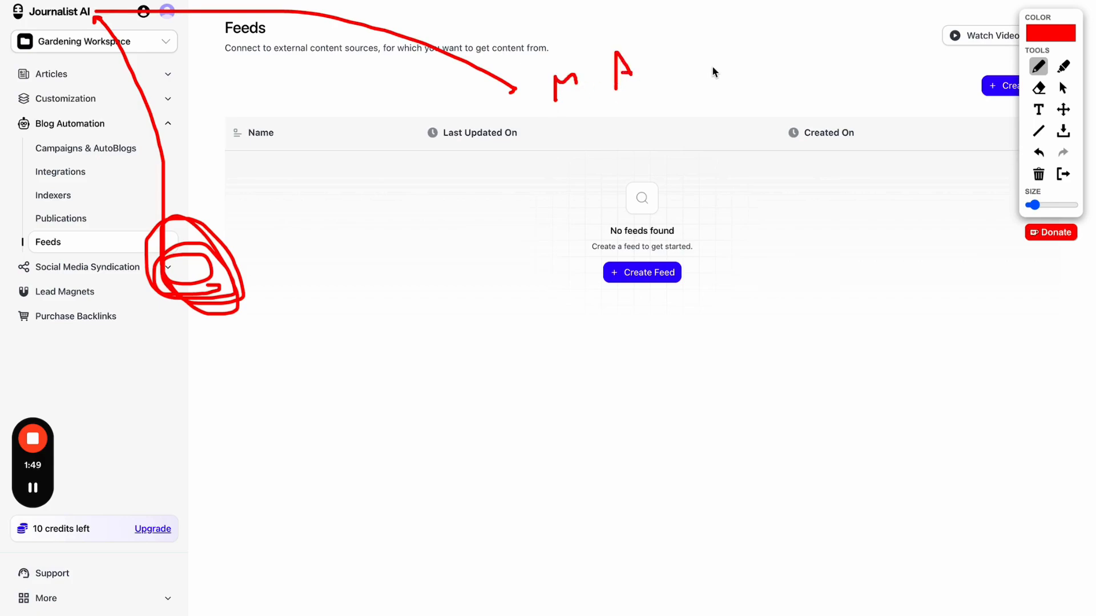
pyautogui.click(1063, 173)
pyautogui.click(623, 273)
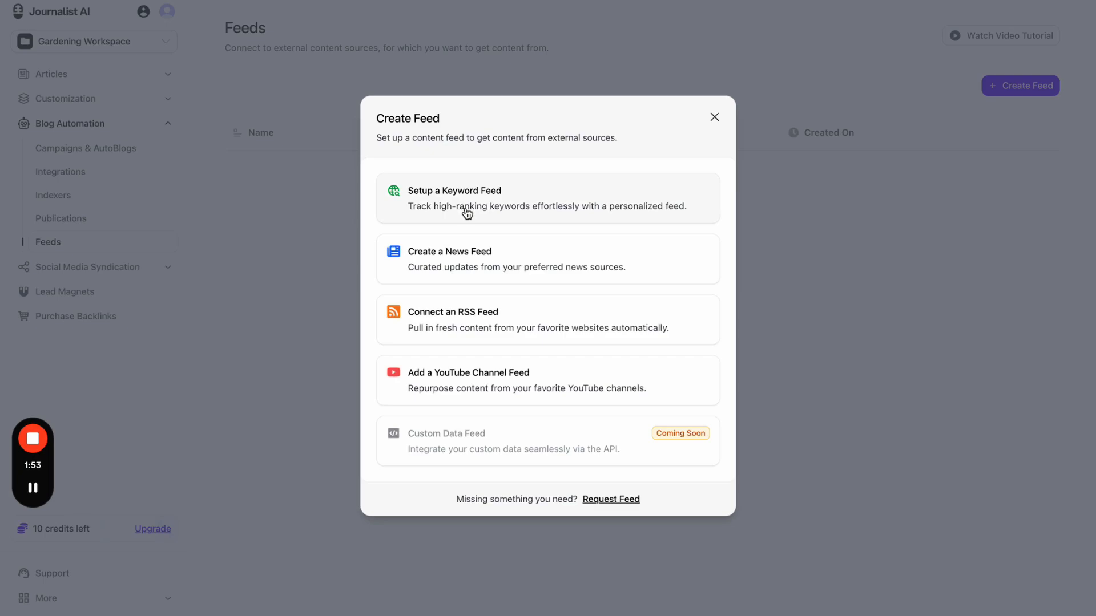
# - Start a keyword feed at 100% zoom and begin entering the website address
pyautogui.click(507, 210)
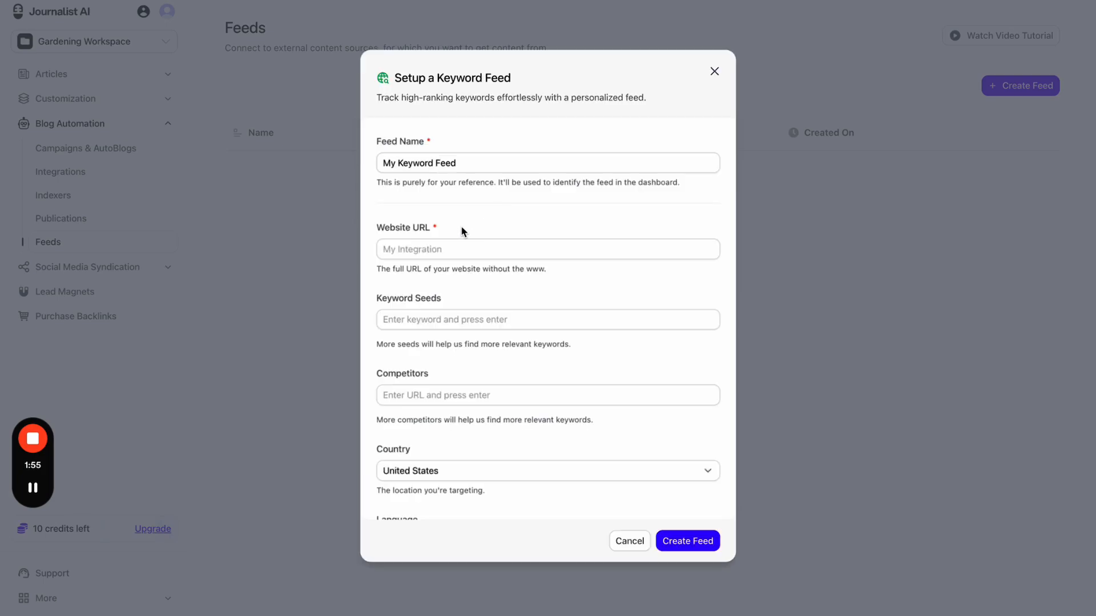
pyautogui.hotkey('ctrl', '+')
pyautogui.click(450, 263)
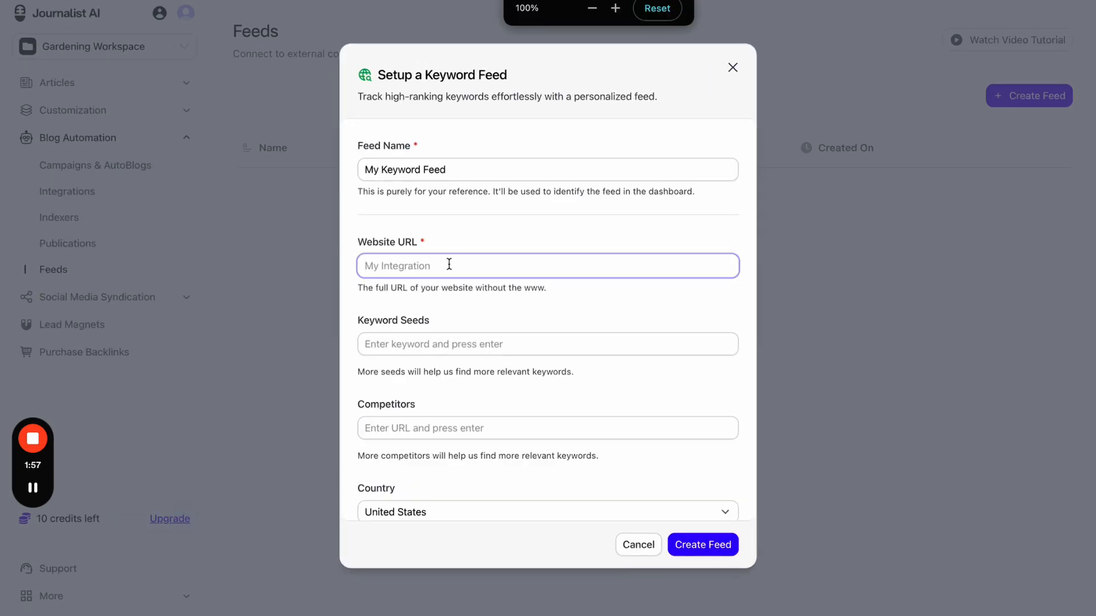
pyautogui.write('https://tryjournalist.com/')
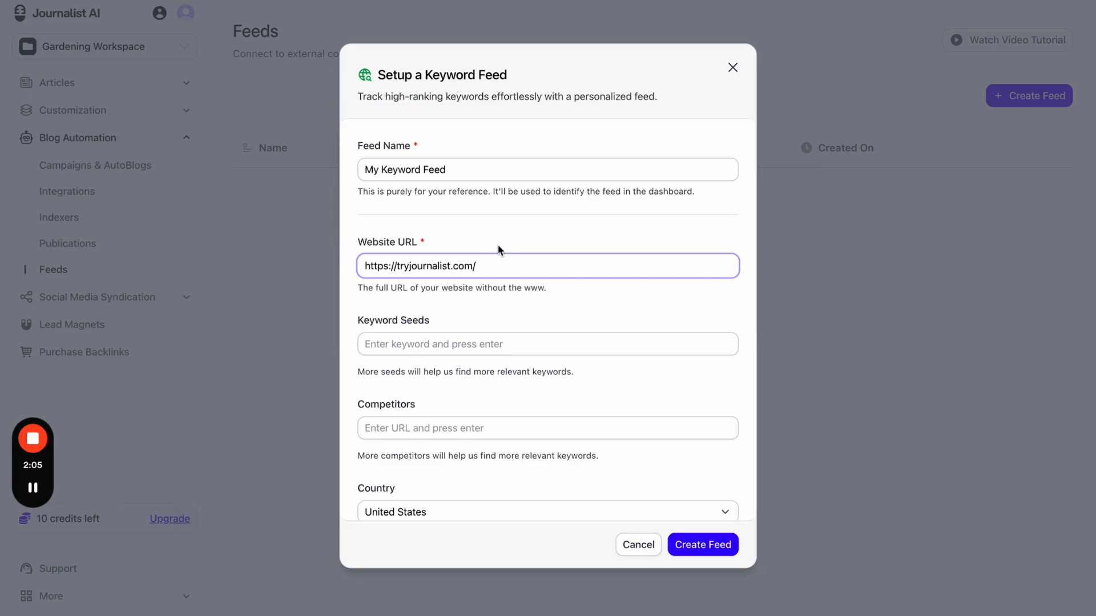
pyautogui.click(502, 243)
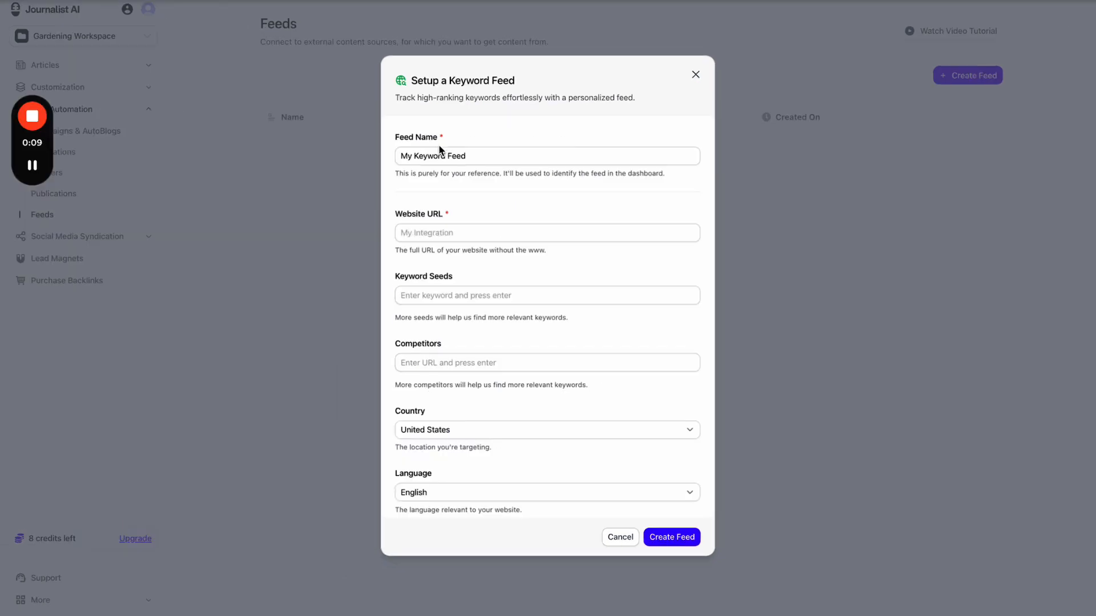
# - Name the feed 'My Gardening Site' and switch to the Epic Gardening website
pyautogui.tripleClick(506, 152)
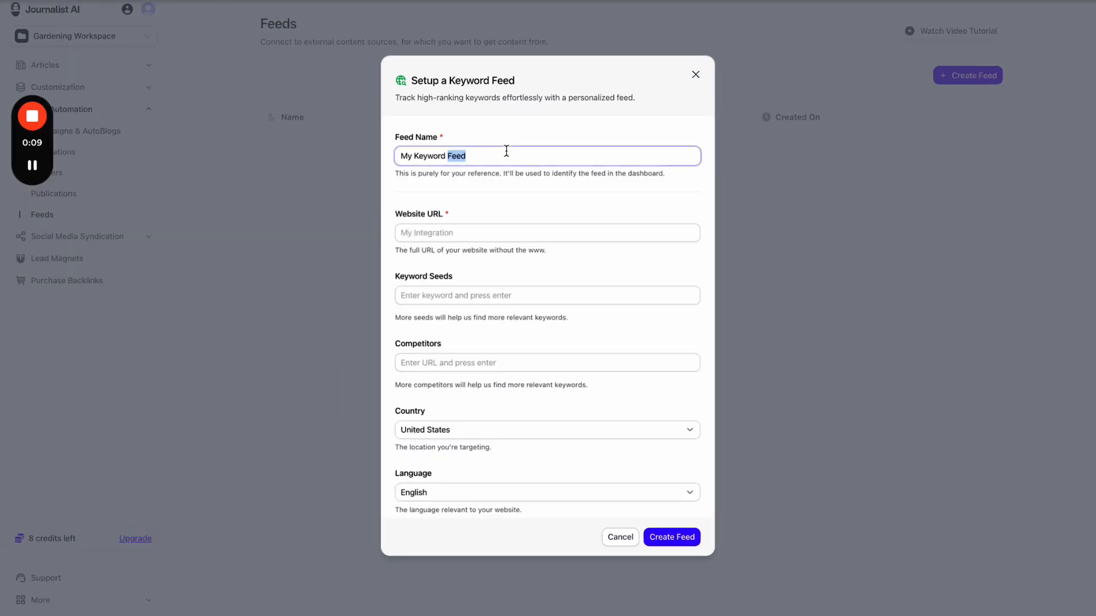
pyautogui.write('My Ga')
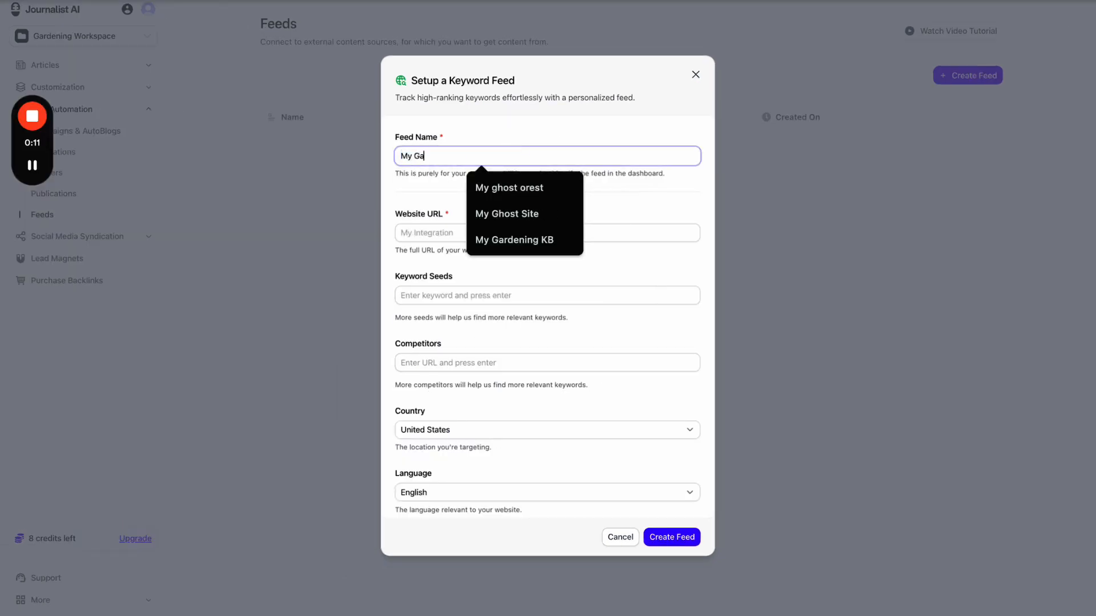
pyautogui.write('rdening Site')
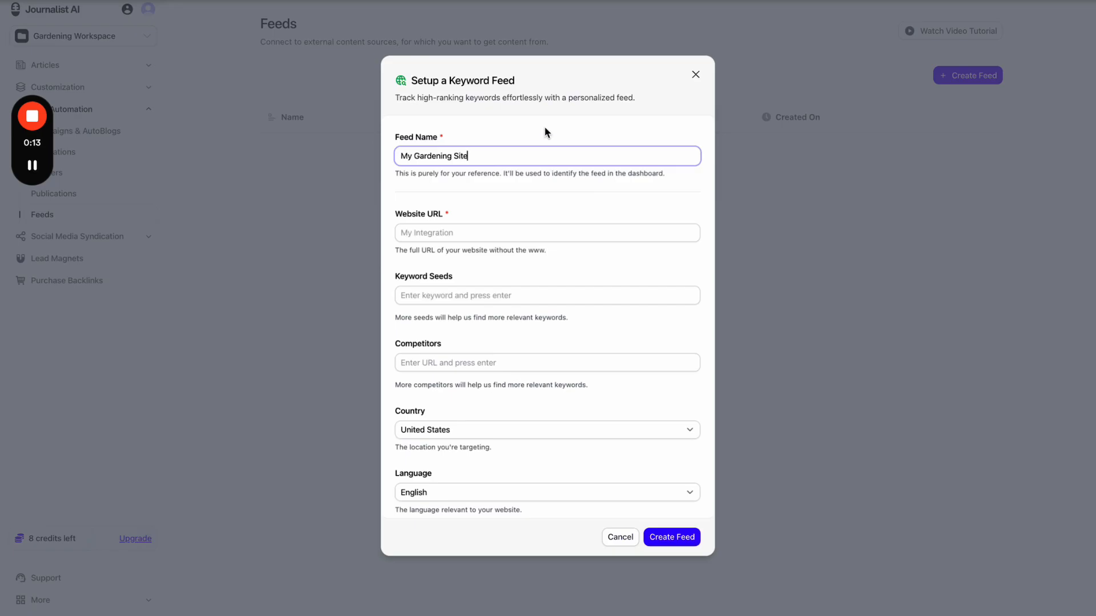
pyautogui.click(546, 131)
pyautogui.hotkey('ctrl', 'Tab')
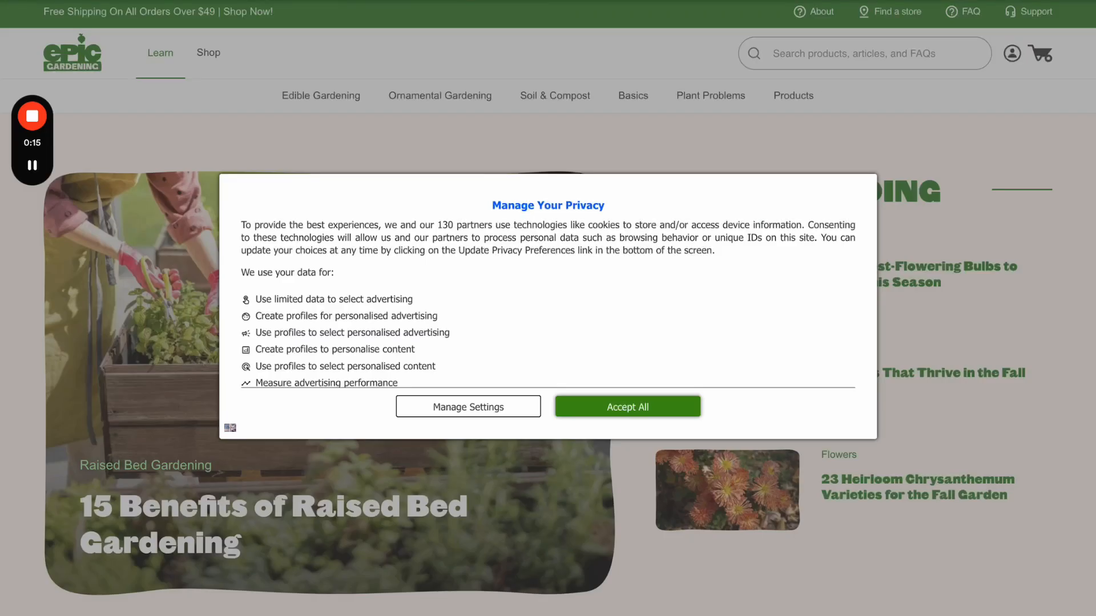
# - Accept the Epic Gardening privacy notice, close the free-shipping popup, browse the homepage, and return to Journalist AI
pyautogui.click(627, 407)
pyautogui.scroll(-10, 704, 223)
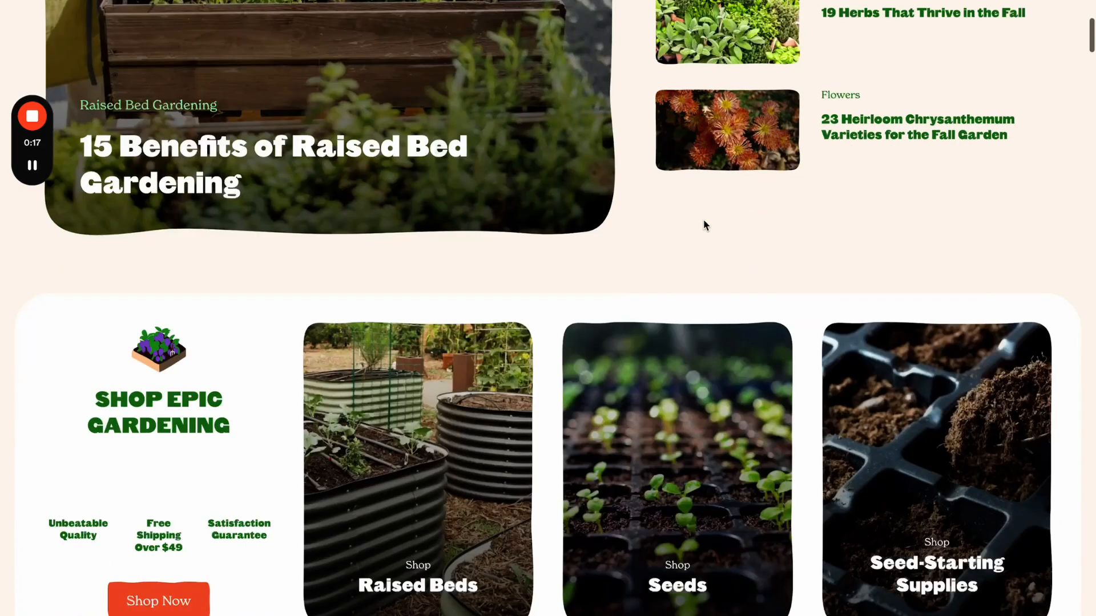
pyautogui.scroll(-1, 341, 345)
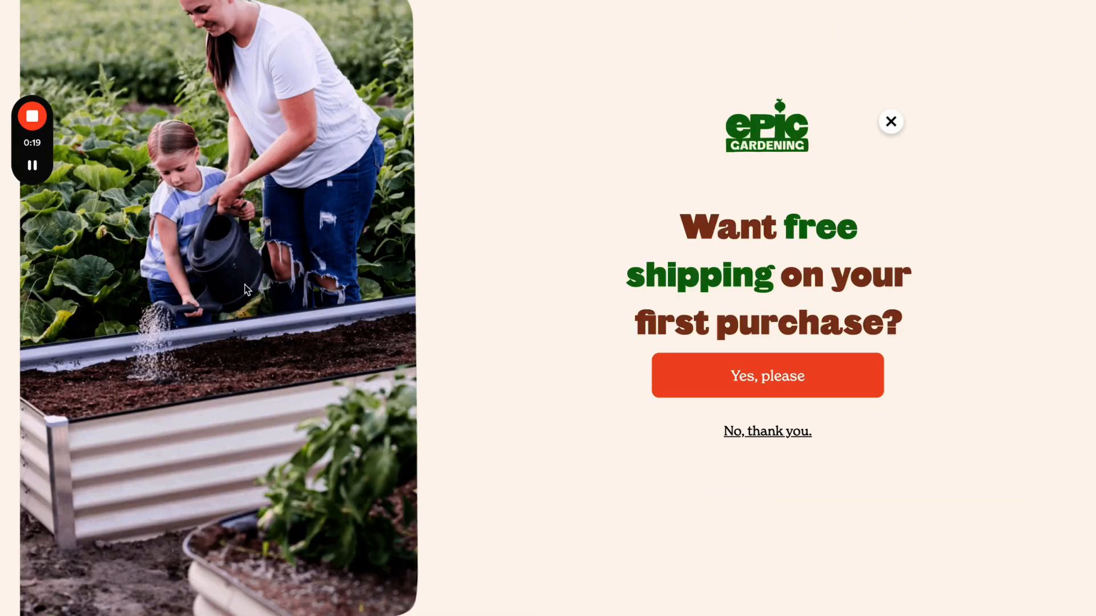
pyautogui.click(892, 121)
pyautogui.scroll(1, 599, 301)
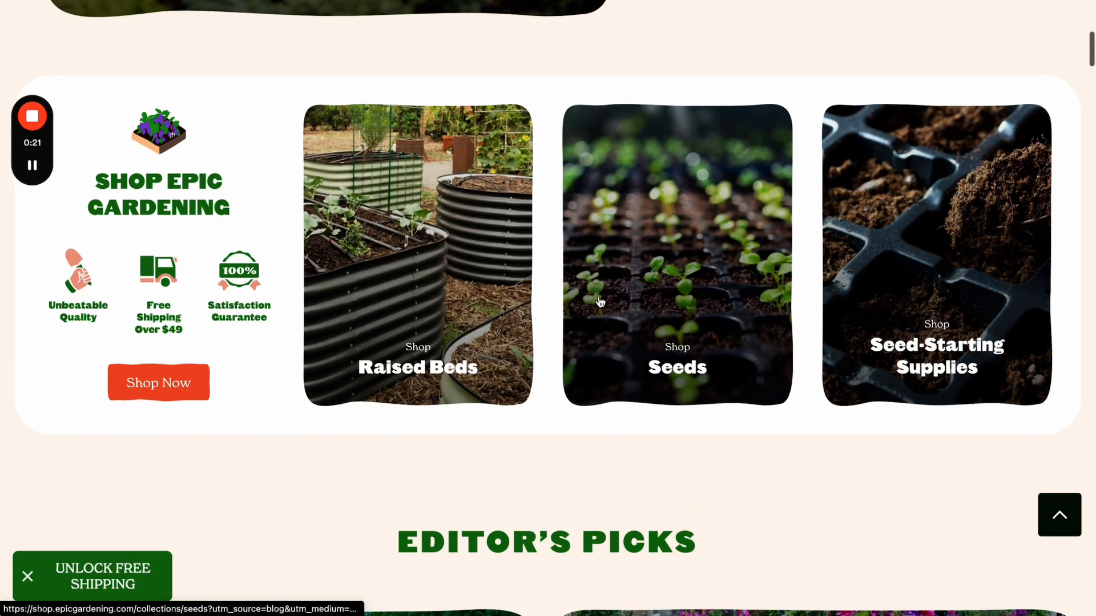
pyautogui.scroll(6, 750, 266)
pyautogui.scroll(5, 749, 266)
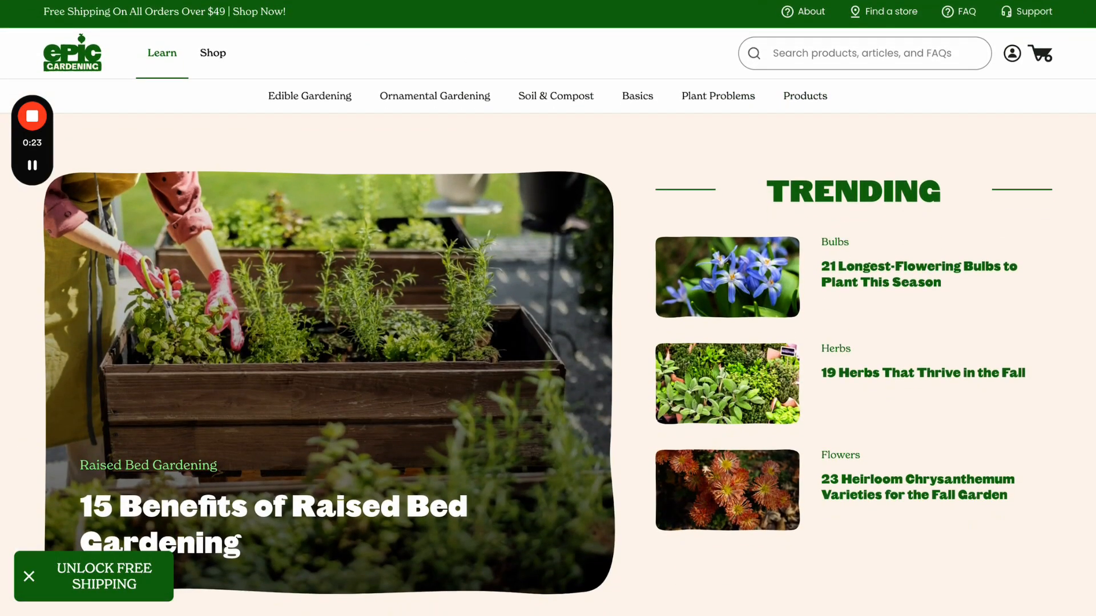
pyautogui.hotkey('ctrl', 'Tab')
pyautogui.click(454, 236)
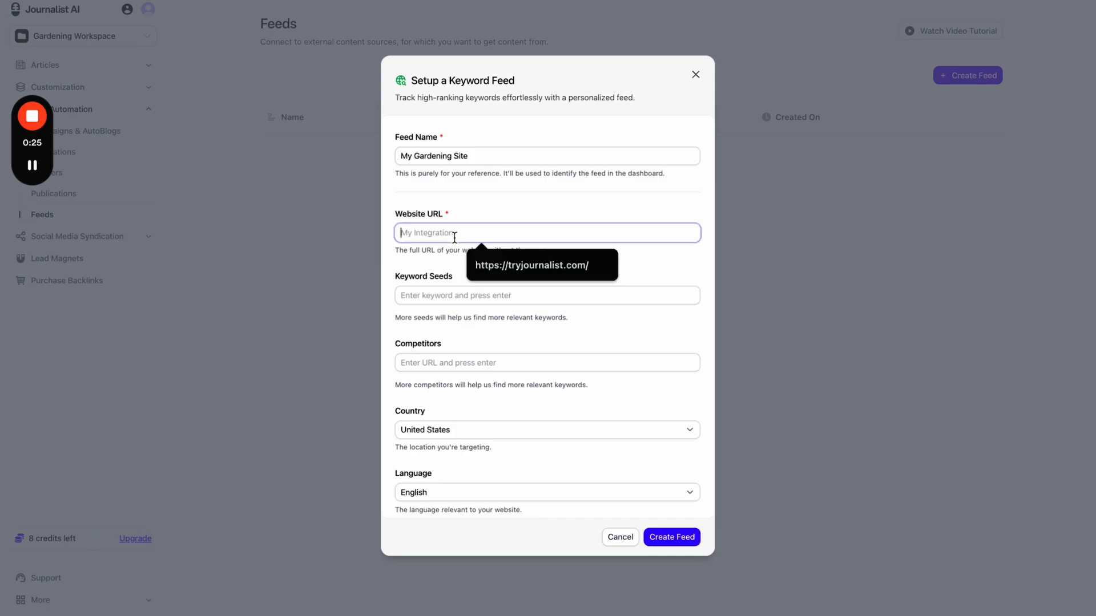
pyautogui.write('https://www.epicgardening.com/')
pyautogui.click(454, 285)
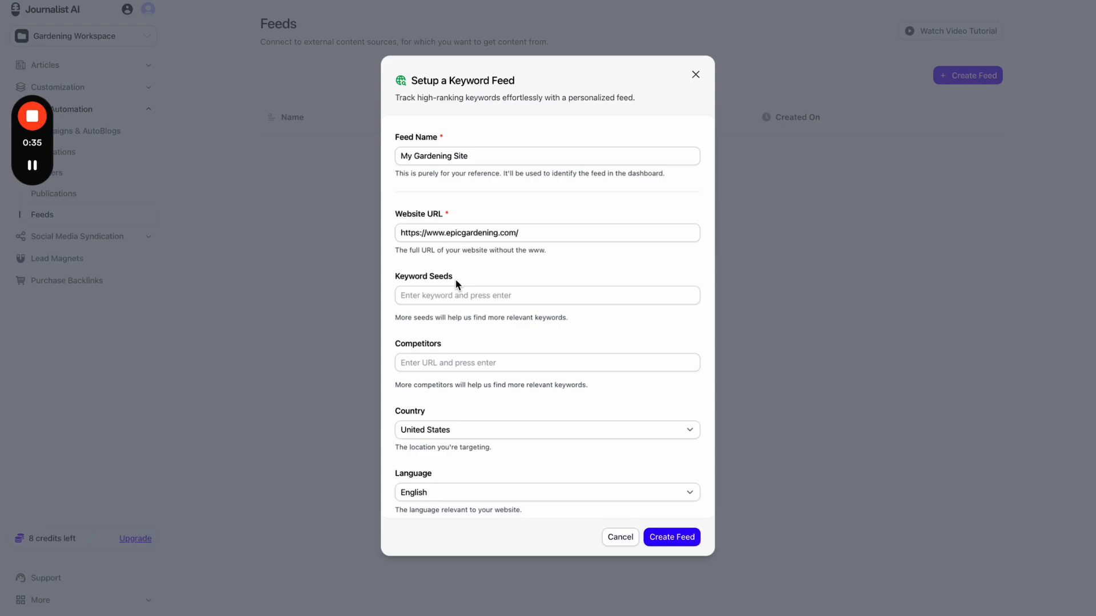
pyautogui.click(465, 298)
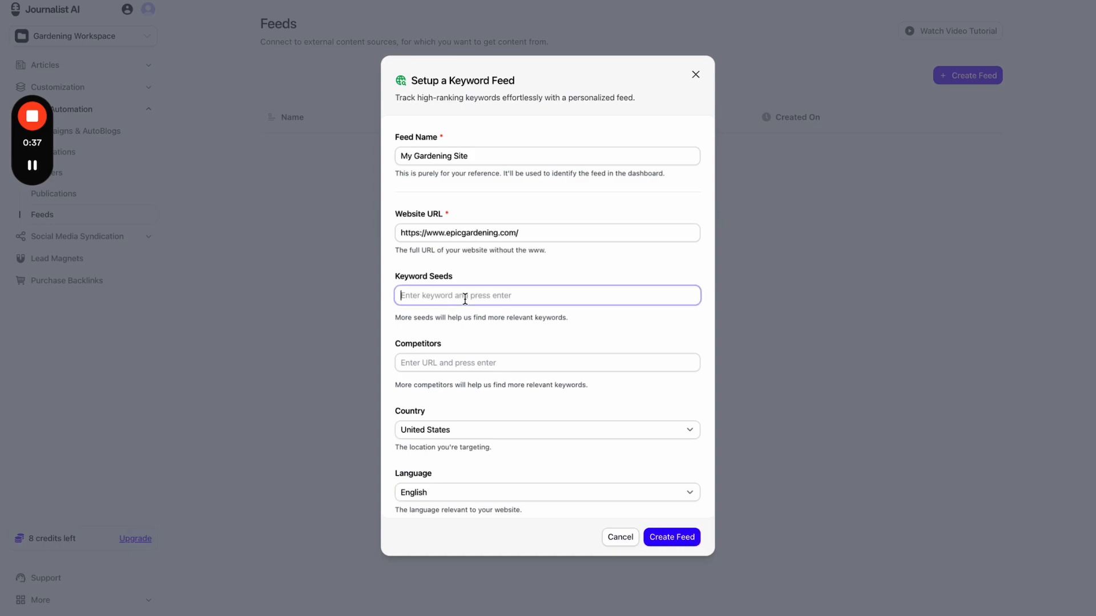
pyautogui.write('gardening supplies,')
pyautogui.press('Return')
pyautogui.write('garde')
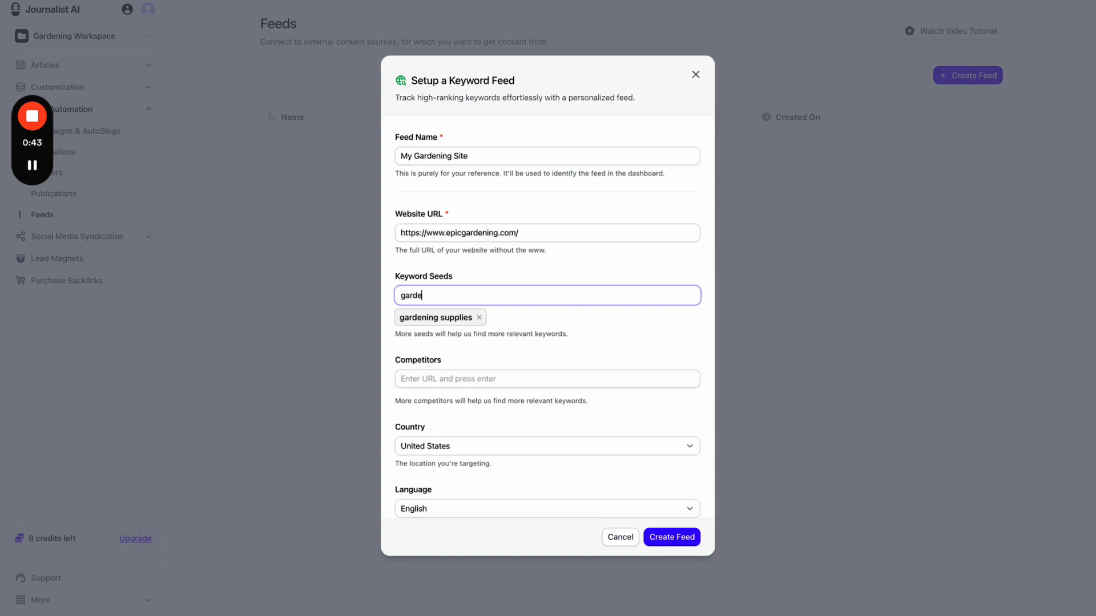
pyautogui.press('BackSpace')
pyautogui.press('BackSpace')
pyautogui.press('BackSpace')
pyautogui.press('BackSpace')
pyautogui.press('BackSpace')
pyautogui.write('gardening tips')
pyautogui.press('Return')
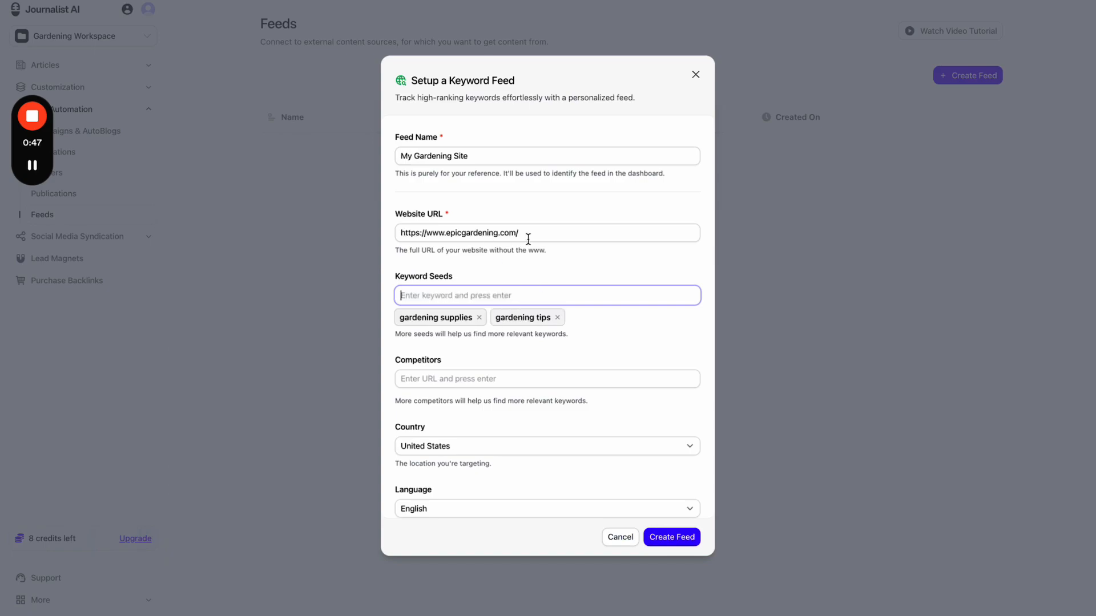
# - Try a third seed (planted, plumbing, plumber) and delete it, keeping only the two seeds
pyautogui.click(469, 236)
pyautogui.click(494, 302)
pyautogui.write('planted')
pyautogui.press('super+a')
pyautogui.write('plumbing')
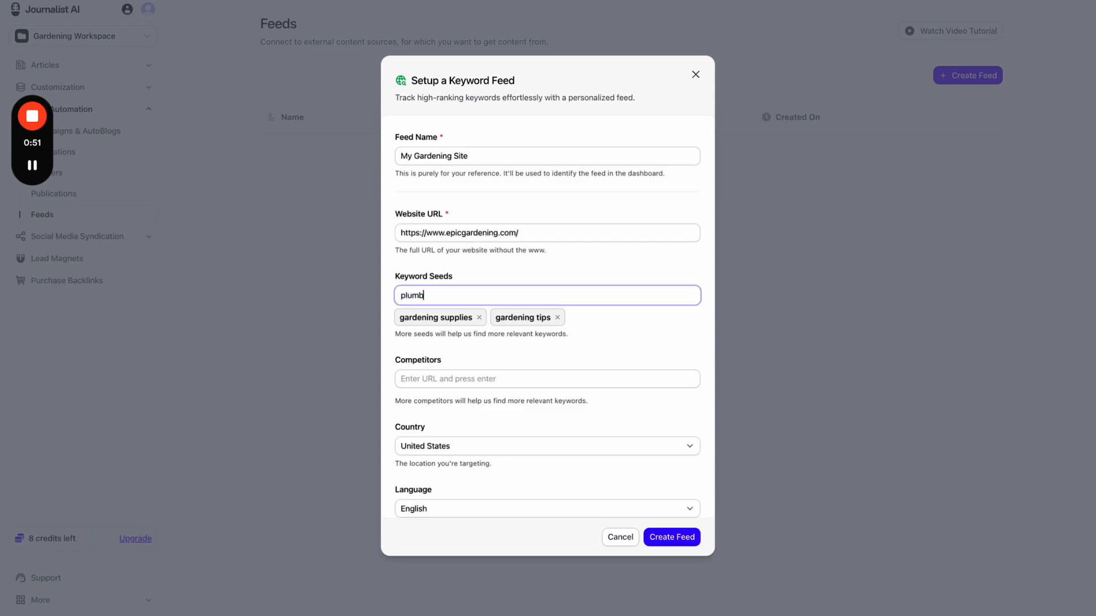
pyautogui.press('super+a')
pyautogui.write('plumber {cicyx')
pyautogui.press('BackSpace')
pyautogui.press('BackSpace')
pyautogui.press('BackSpace')
pyautogui.press('super+a')
pyautogui.press('BackSpace')
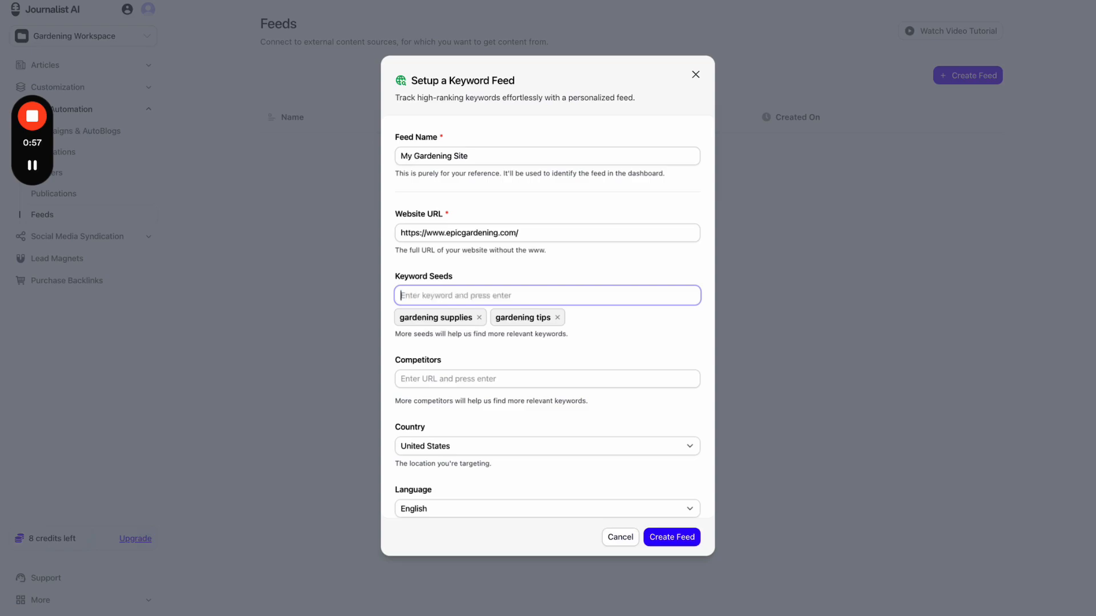
pyautogui.click(528, 271)
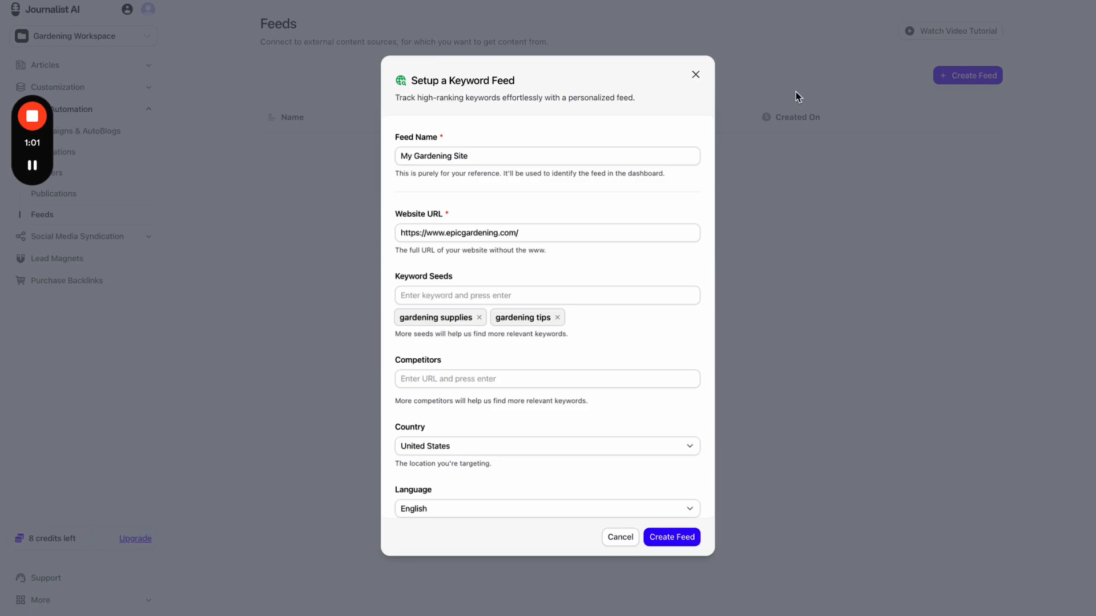
# - Close the keyword feed form and annotate the Created On column with red drawings
pyautogui.click(785, 0)
pyautogui.click(749, 91)
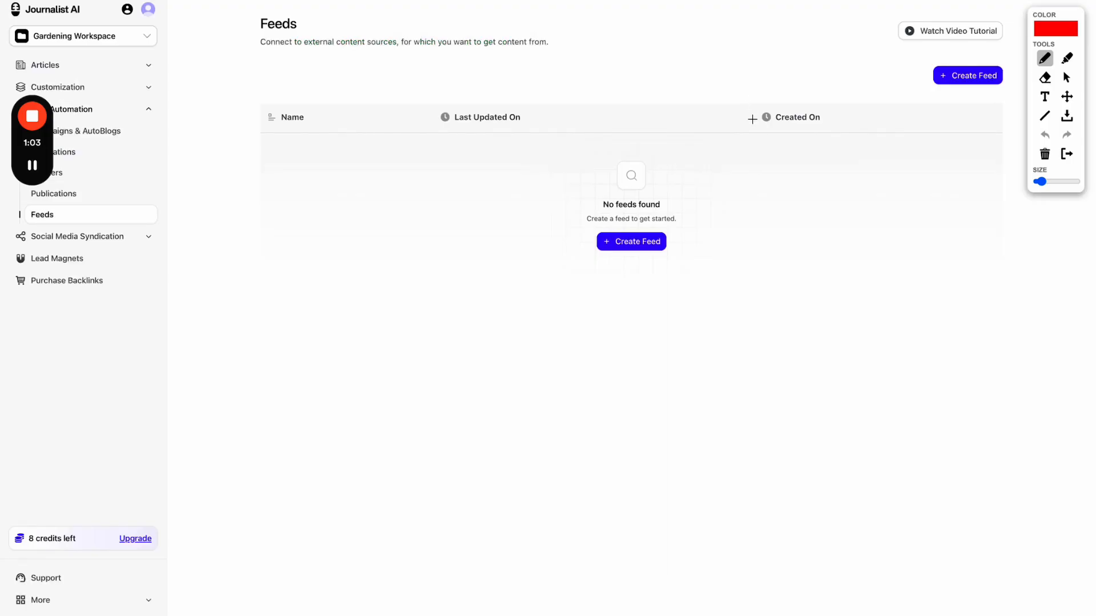
pyautogui.moveTo(751, 78)
pyautogui.mouseDown()
pyautogui.moveTo(750, 105)
pyautogui.moveTo(833, 103)
pyautogui.moveTo(769, 69)
pyautogui.mouseUp()
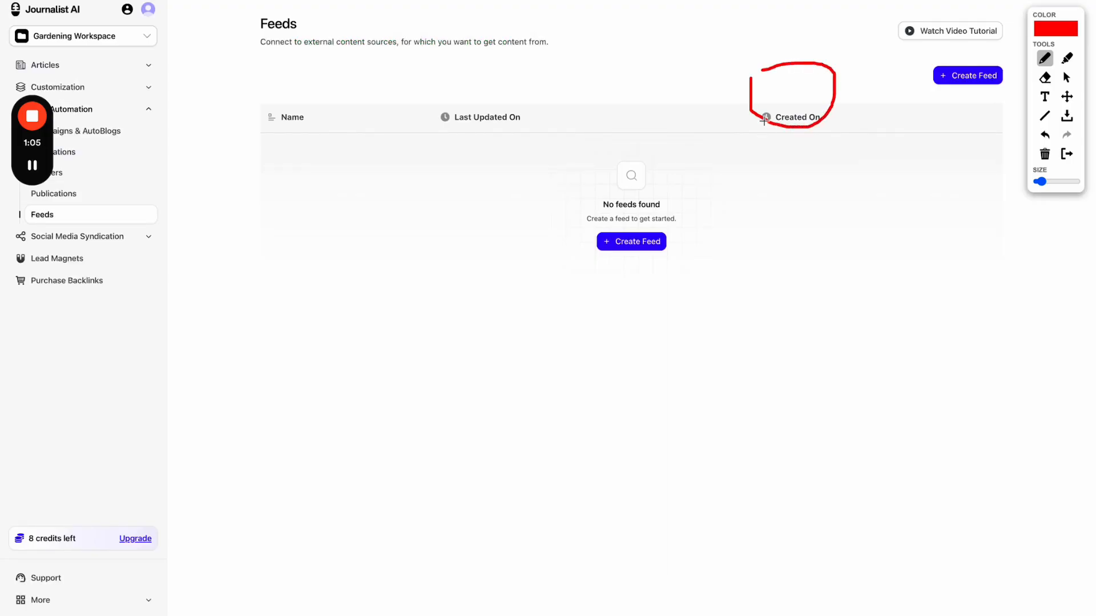
pyautogui.moveTo(765, 117)
pyautogui.mouseDown()
pyautogui.moveTo(668, 298)
pyautogui.moveTo(779, 363)
pyautogui.mouseUp()
pyautogui.moveTo(808, 127); pyautogui.dragTo(904, 399)
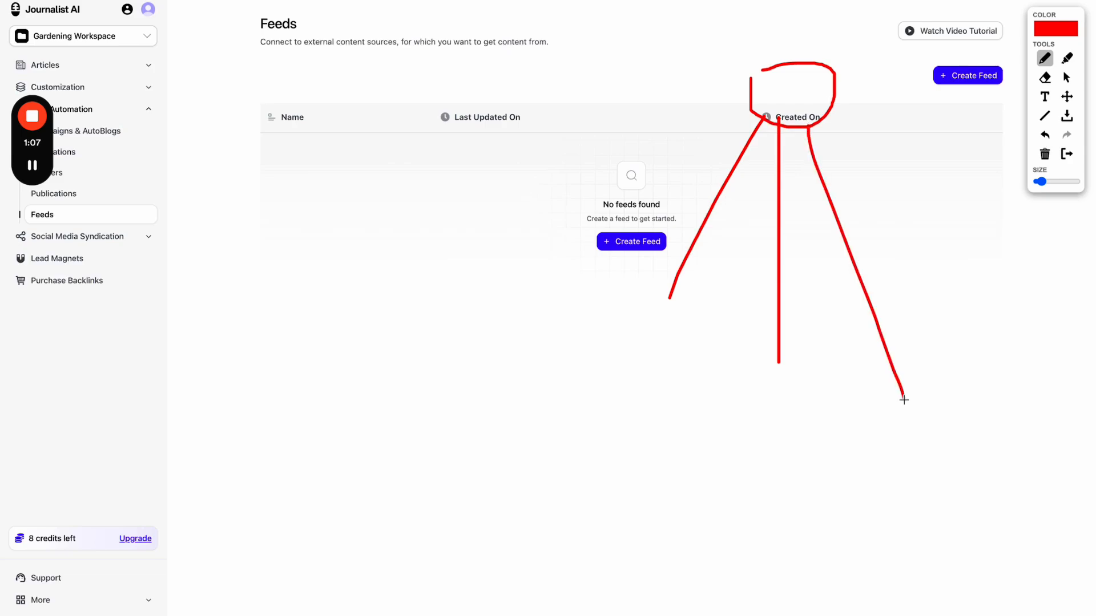
pyautogui.moveTo(829, 114); pyautogui.dragTo(963, 261)
pyautogui.click(665, 336)
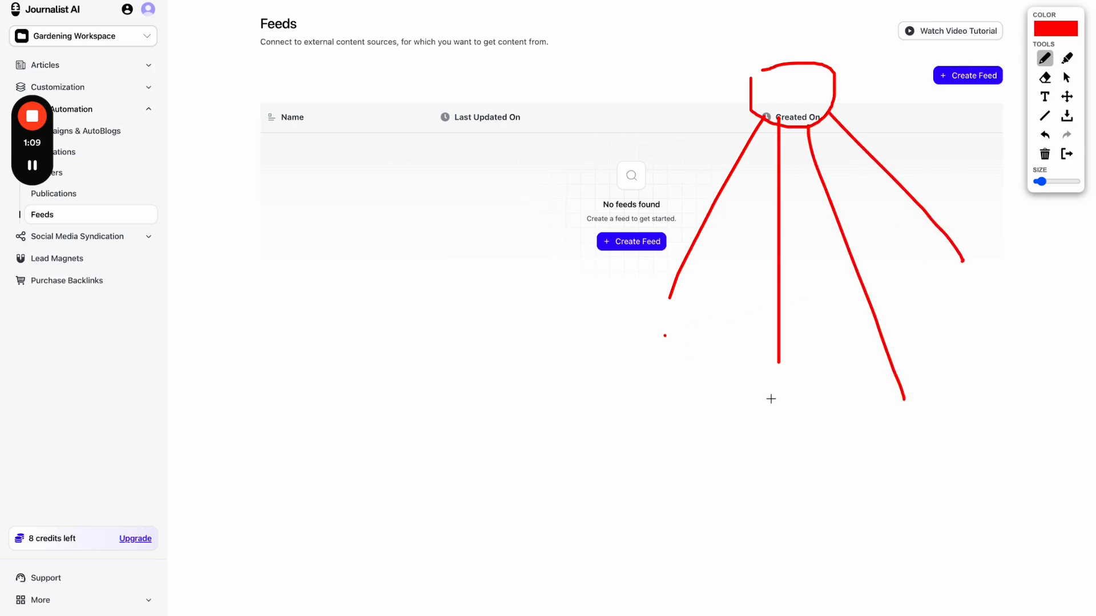
pyautogui.click(771, 398)
pyautogui.click(913, 418)
pyautogui.click(986, 314)
pyautogui.moveTo(783, 57)
pyautogui.mouseDown()
pyautogui.moveTo(785, 28)
pyautogui.moveTo(782, 44)
pyautogui.moveTo(820, 35)
pyautogui.moveTo(808, 46)
pyautogui.mouseUp()
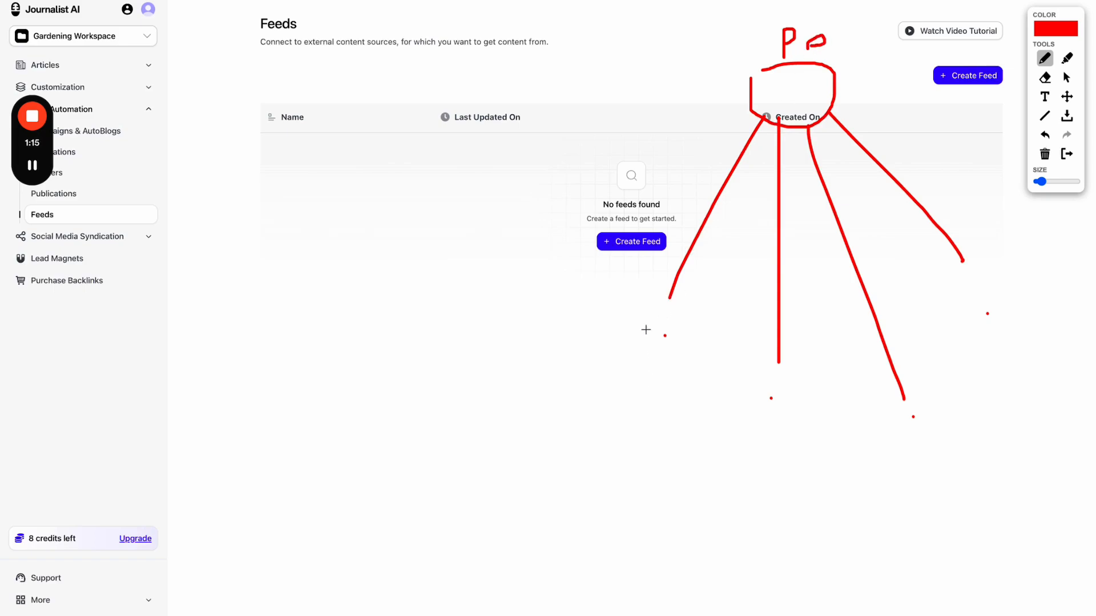
pyautogui.moveTo(619, 349); pyautogui.dragTo(706, 349)
pyautogui.moveTo(738, 421); pyautogui.dragTo(830, 421)
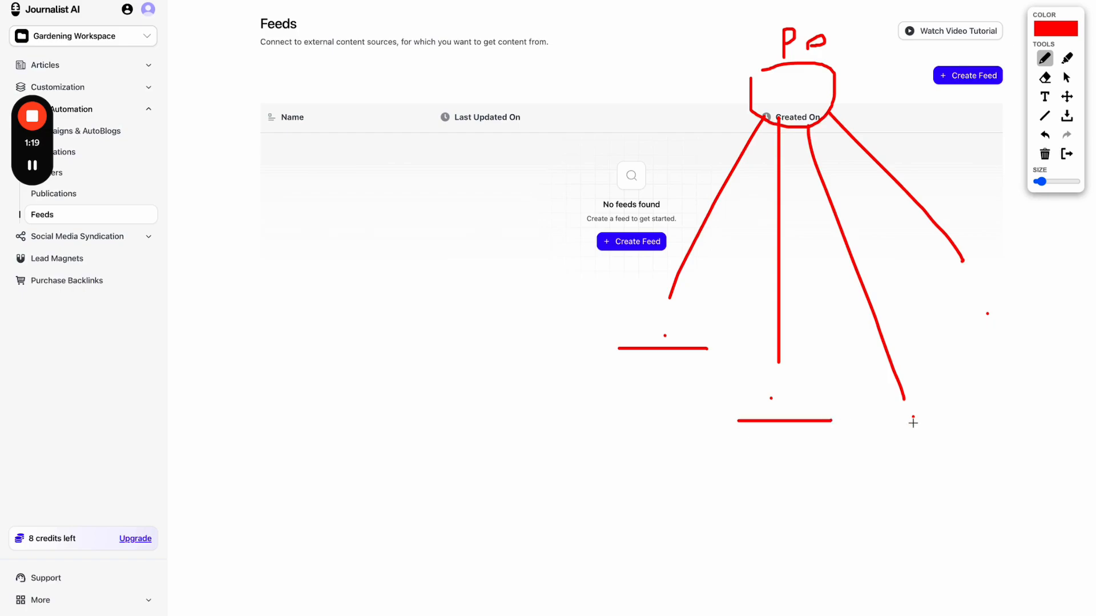
pyautogui.moveTo(913, 424); pyautogui.dragTo(959, 424)
pyautogui.moveTo(995, 285)
pyautogui.mouseDown()
pyautogui.moveTo(701, 516)
pyautogui.moveTo(1000, 338)
pyautogui.mouseUp()
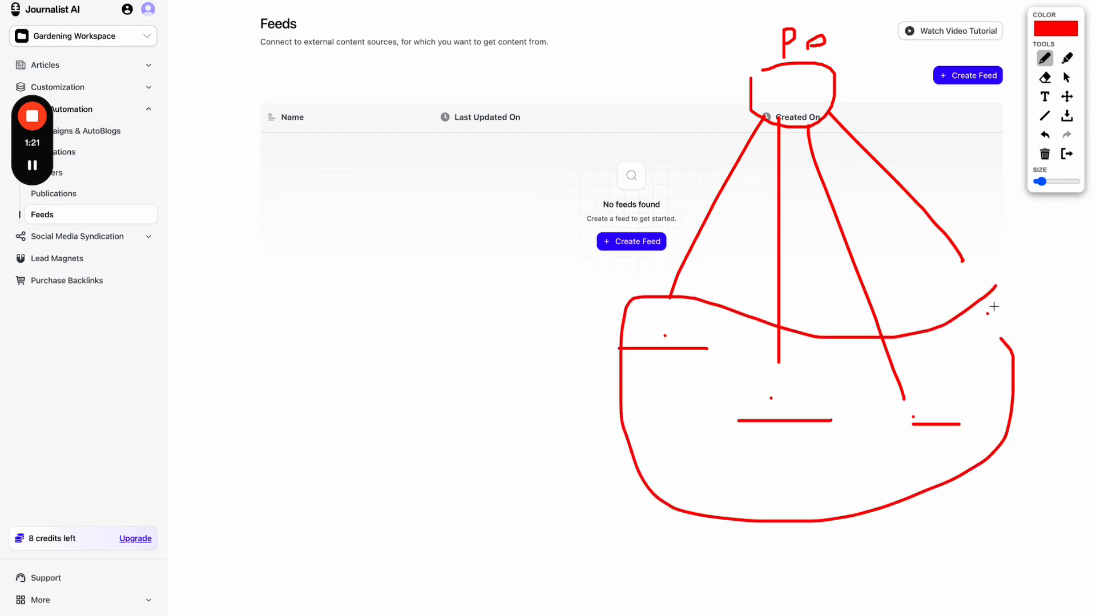
pyautogui.moveTo(836, 24)
pyautogui.mouseDown()
pyautogui.moveTo(822, 124)
pyautogui.moveTo(833, 117)
pyautogui.mouseUp()
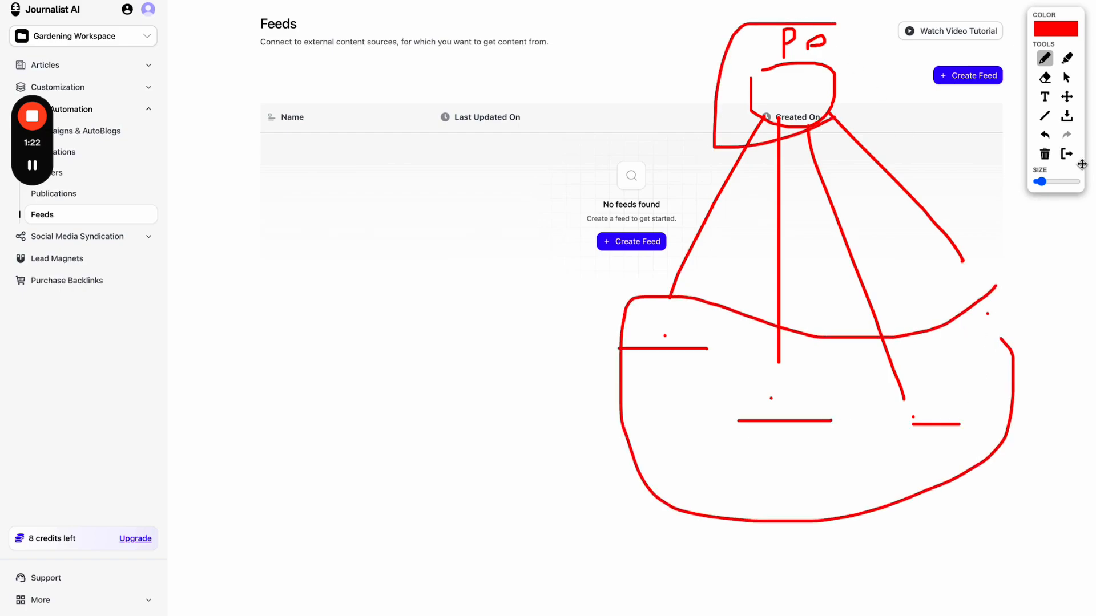
# - Erase the red annotations, put away the drawing tools, and start a new feed
pyautogui.click(1045, 137)
pyautogui.click(1066, 153)
pyautogui.click(640, 238)
# - Choose a keyword feed, name it 'My Gardening Site' and fill in the Epic Gardening website URL
pyautogui.click(538, 224)
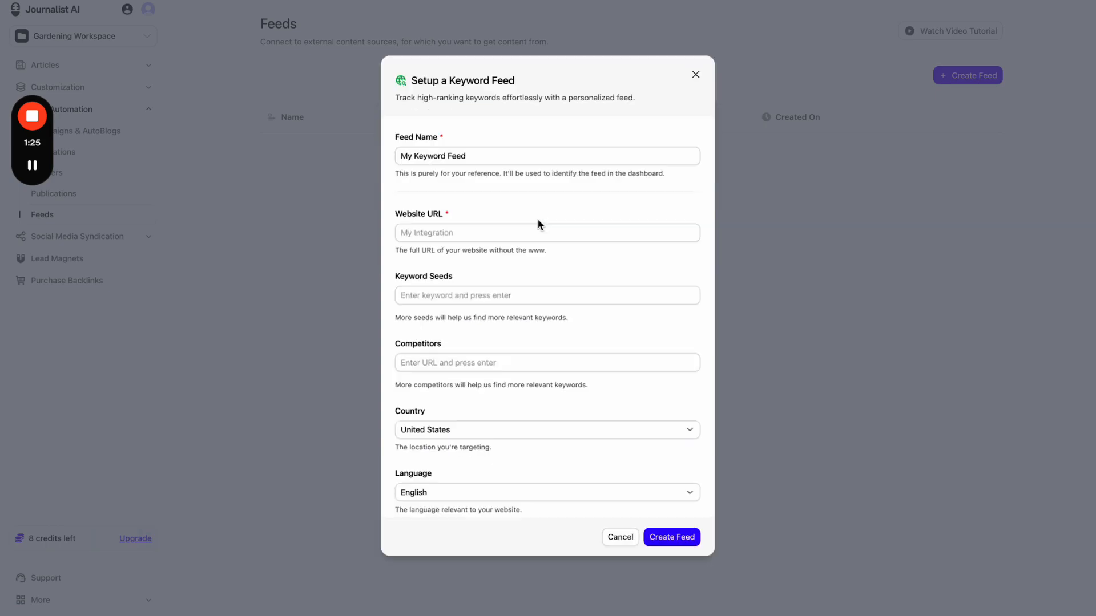
pyautogui.tripleClick(482, 157)
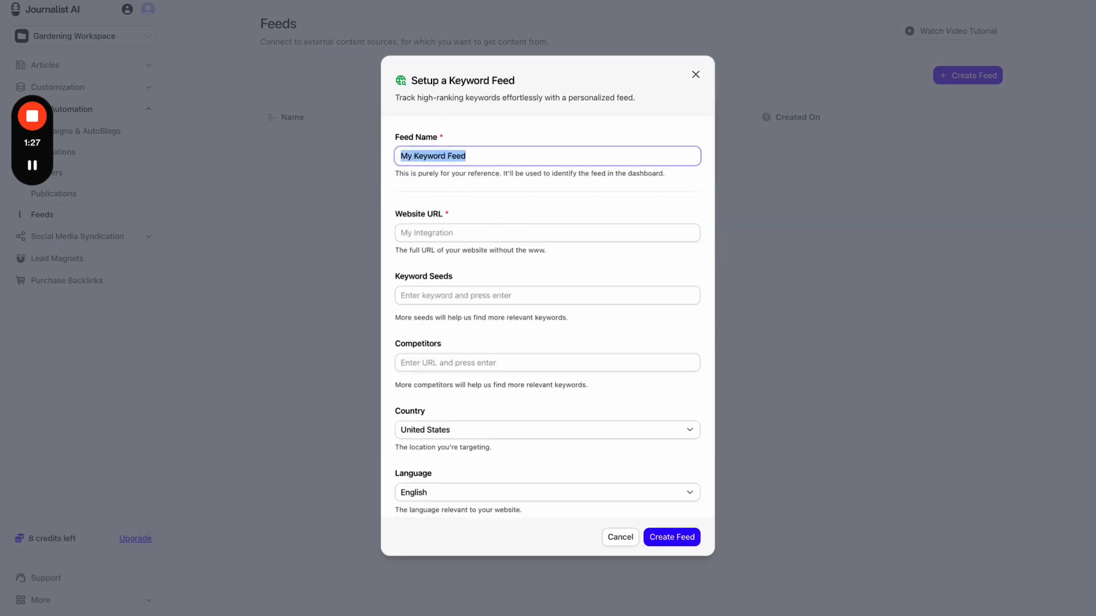
pyautogui.press('BackSpace')
pyautogui.write('My')
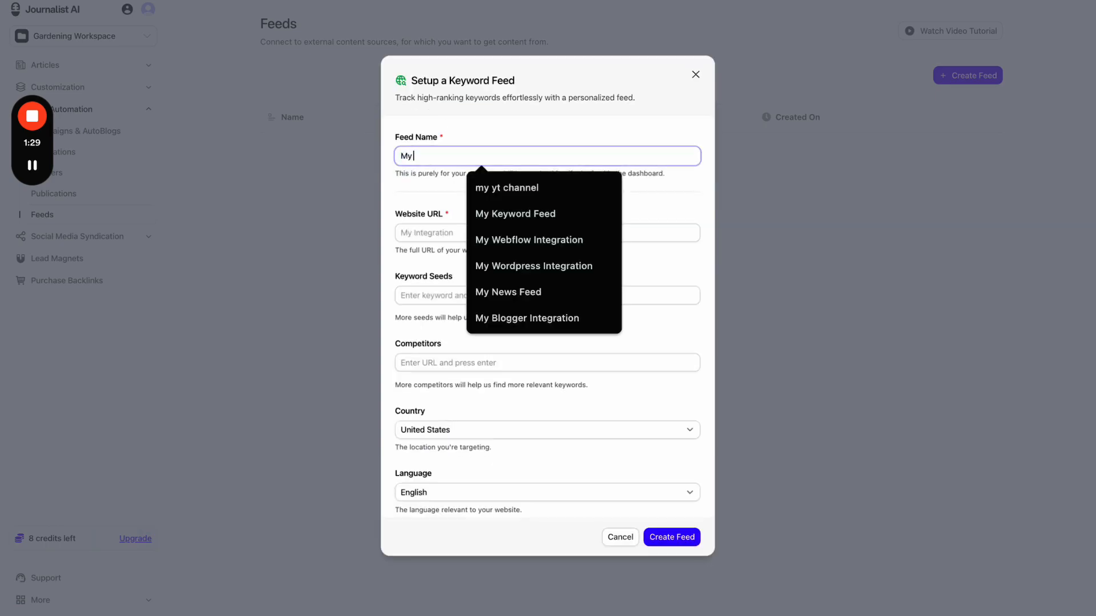
pyautogui.write(' Gard')
pyautogui.click(533, 213)
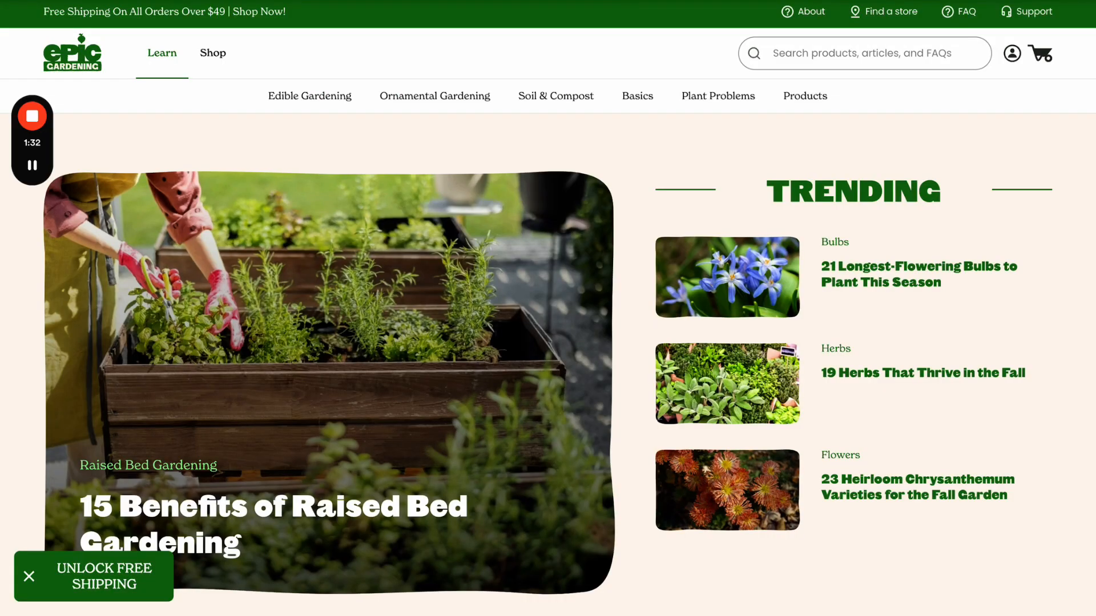
pyautogui.hotkey('ctrl', 'Tab')
pyautogui.click(488, 233)
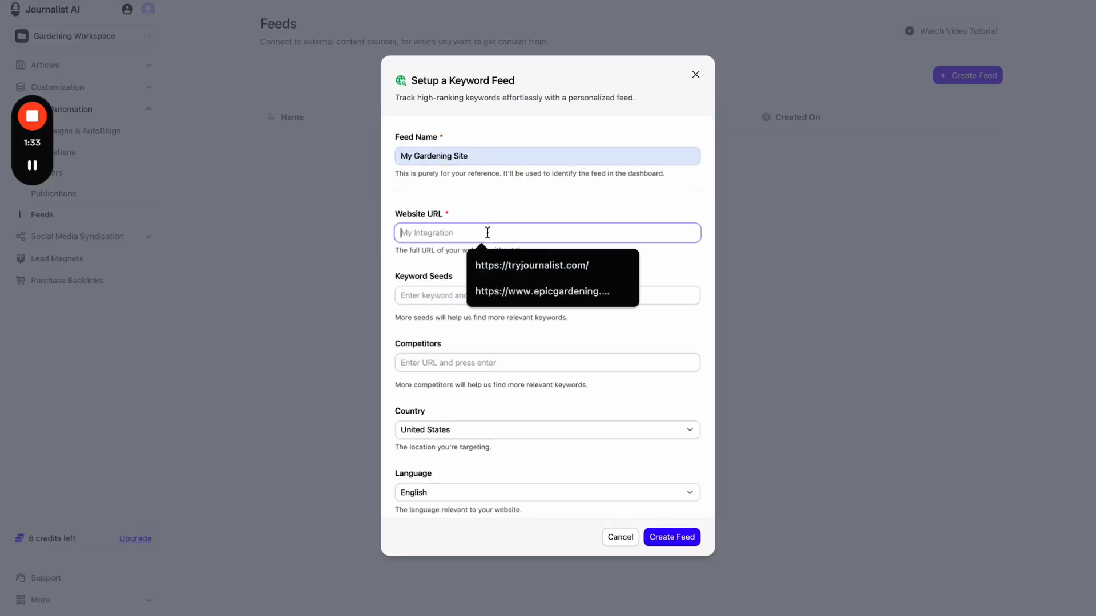
pyautogui.click(495, 291)
# - Add keyword seeds 'gardening tips', 'gardening supplies' and 'raised garden bed'
pyautogui.click(443, 296)
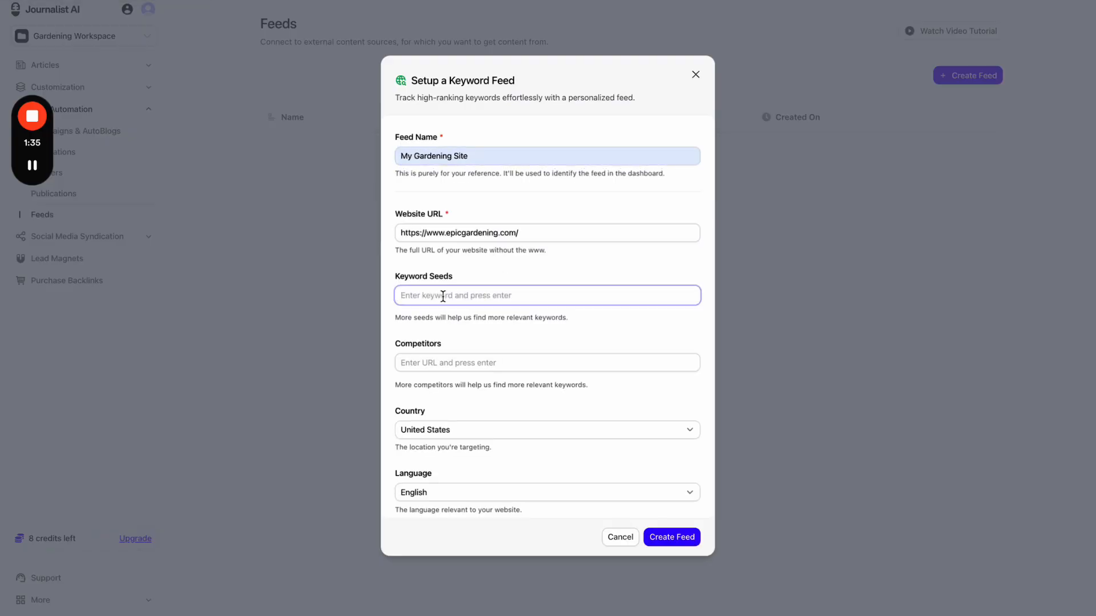
pyautogui.write('gardenging t')
pyautogui.hotkey('ctrl', 'a')
pyautogui.write('gardening tips')
pyautogui.press('Return')
pyautogui.write('gard')
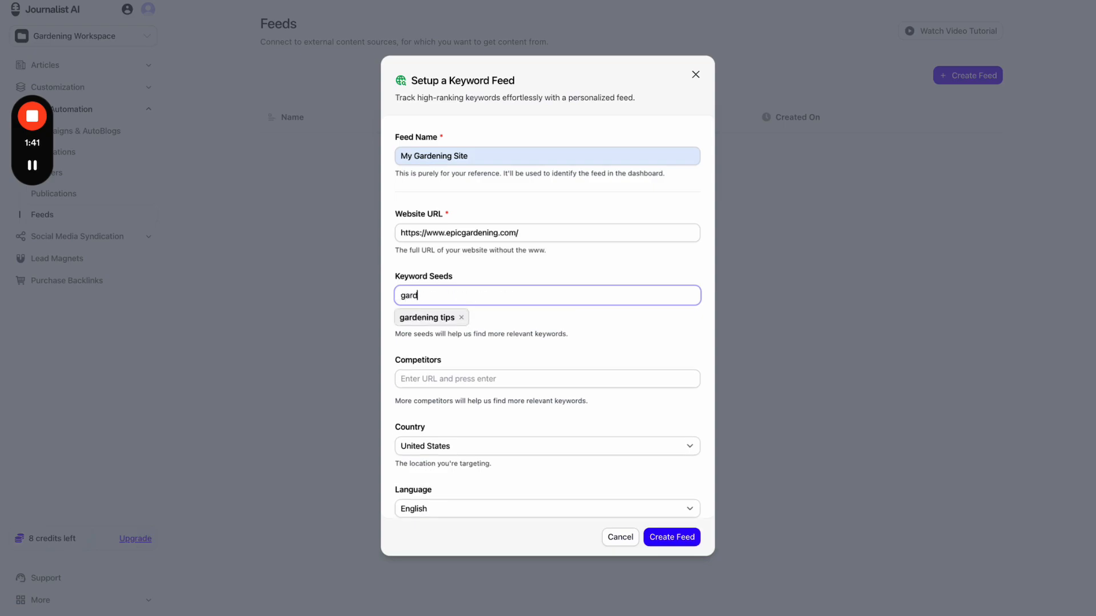
pyautogui.write('ening supplies')
pyautogui.press('Return')
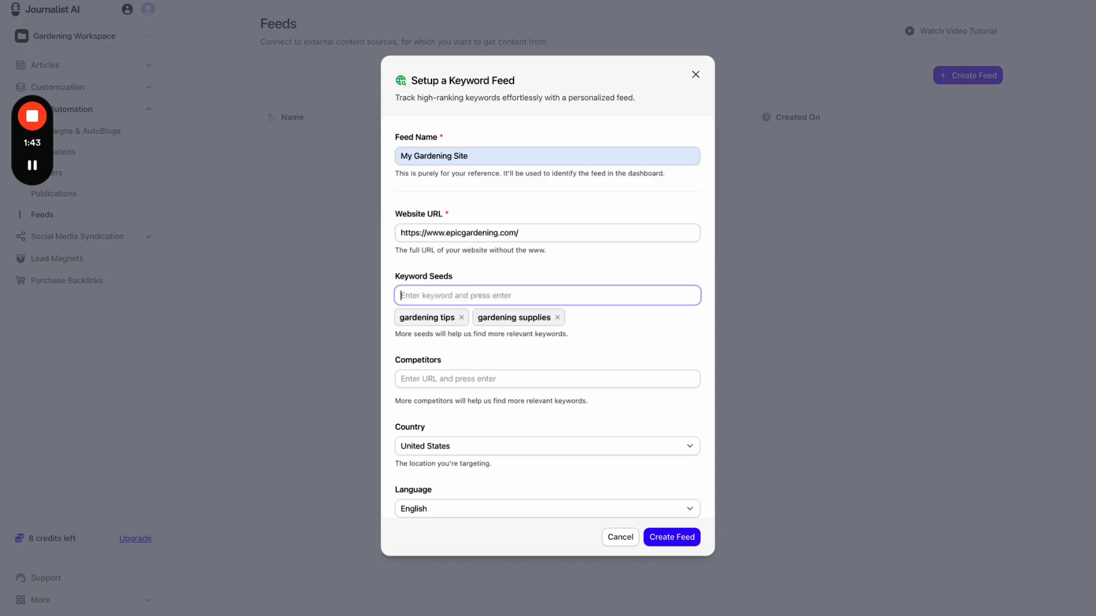
pyautogui.write('raised garden bed')
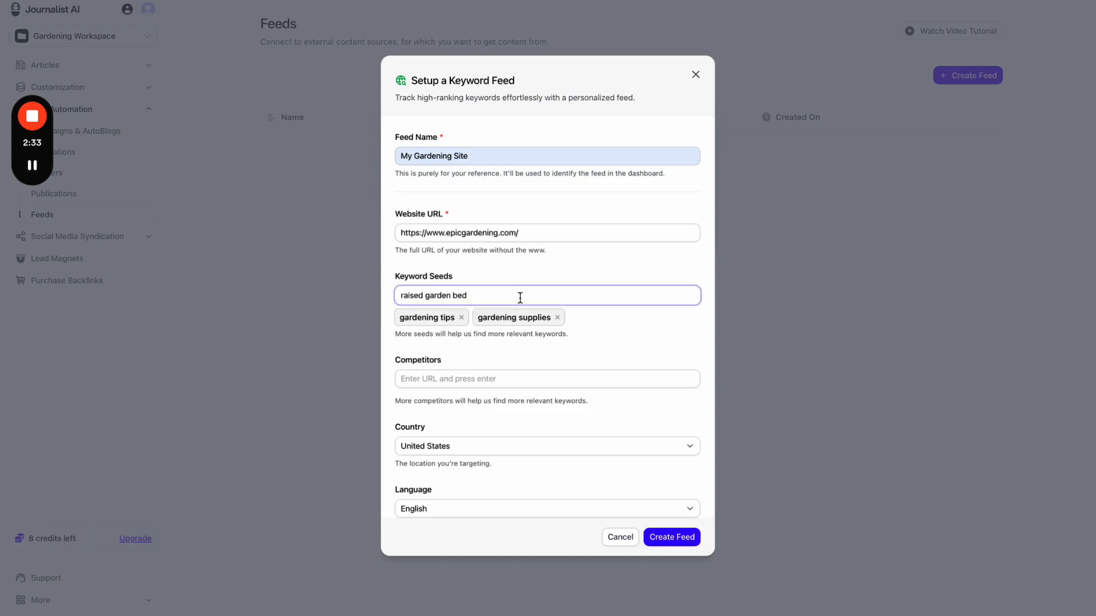
pyautogui.press('Return')
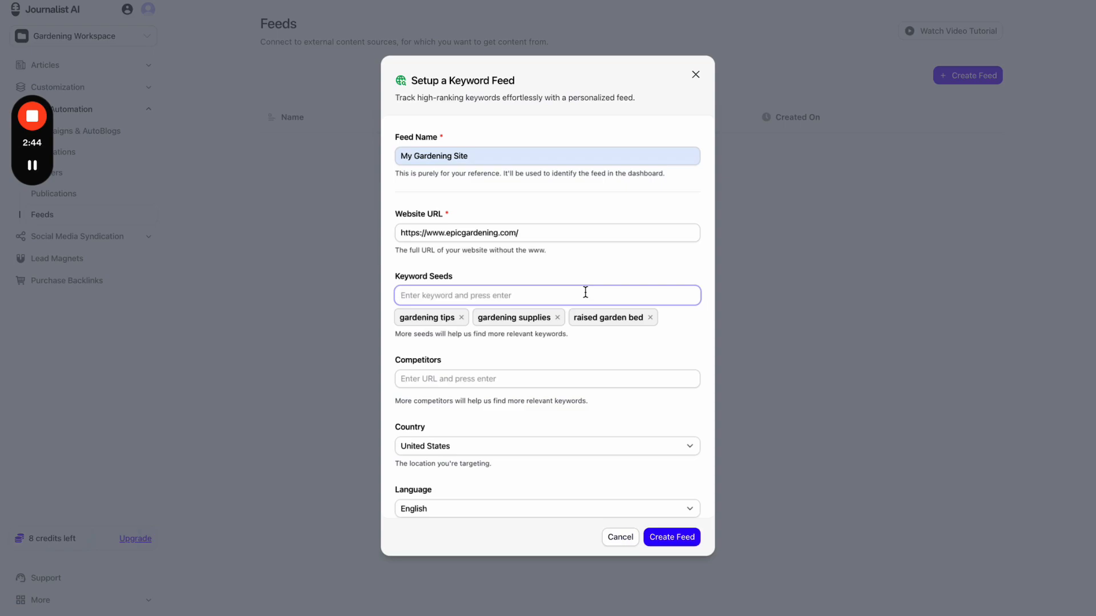
pyautogui.scroll(-1, 585, 292)
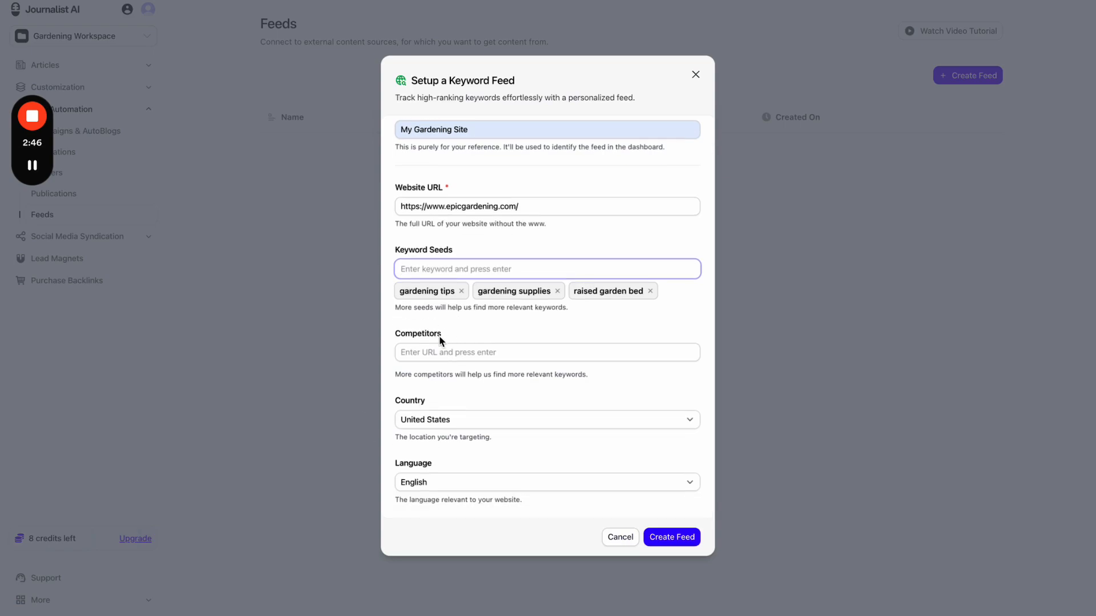
pyautogui.moveTo(416, 374); pyautogui.dragTo(553, 375)
pyautogui.doubleClick(565, 375)
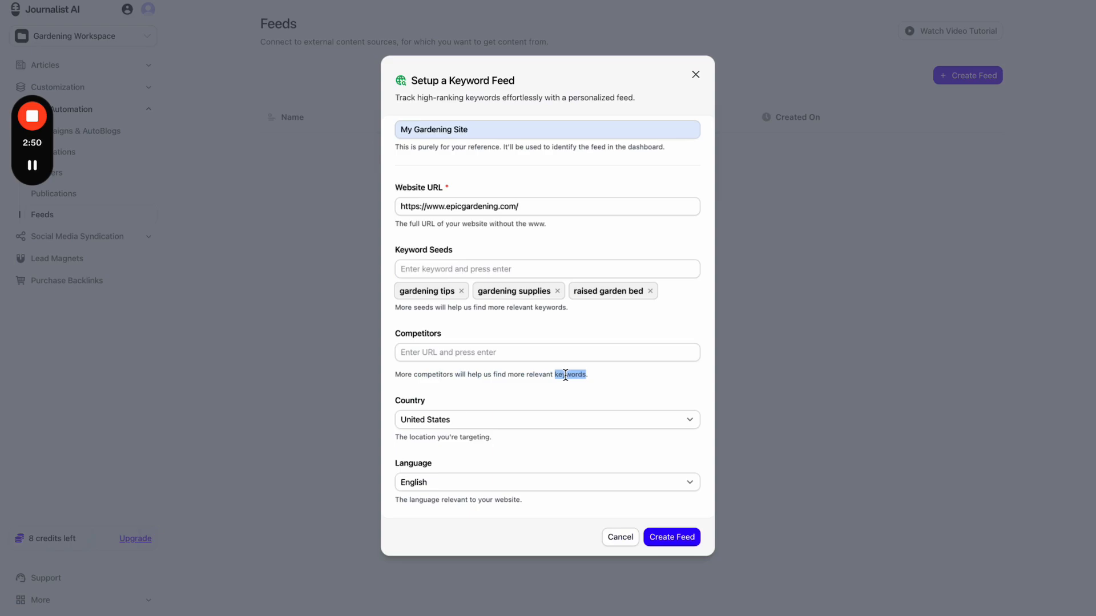
pyautogui.click(598, 376)
pyautogui.moveTo(550, 206); pyautogui.dragTo(394, 206)
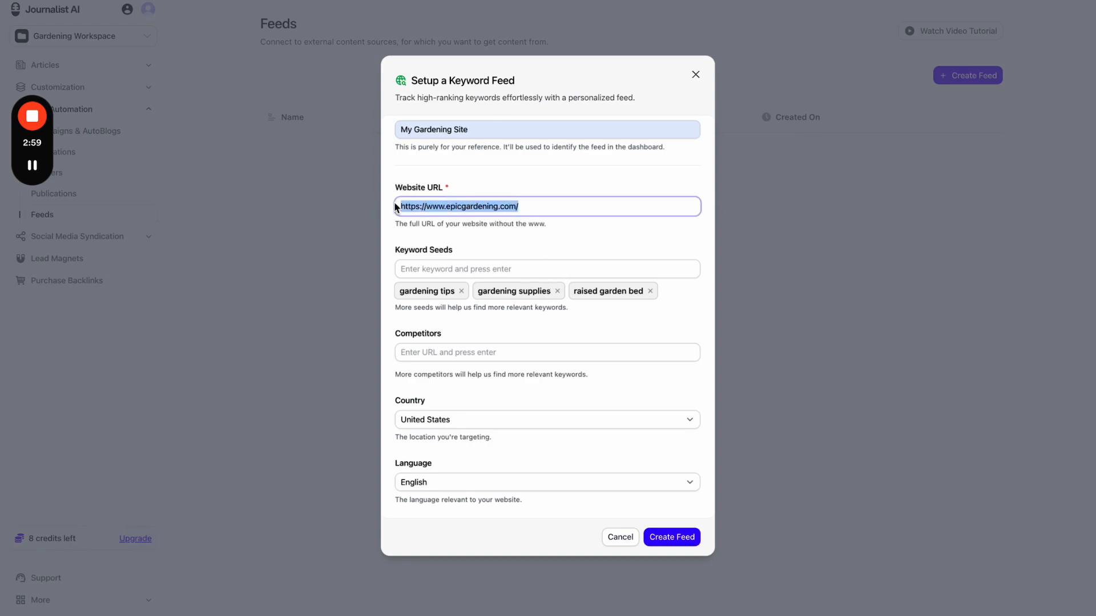
pyautogui.click(462, 192)
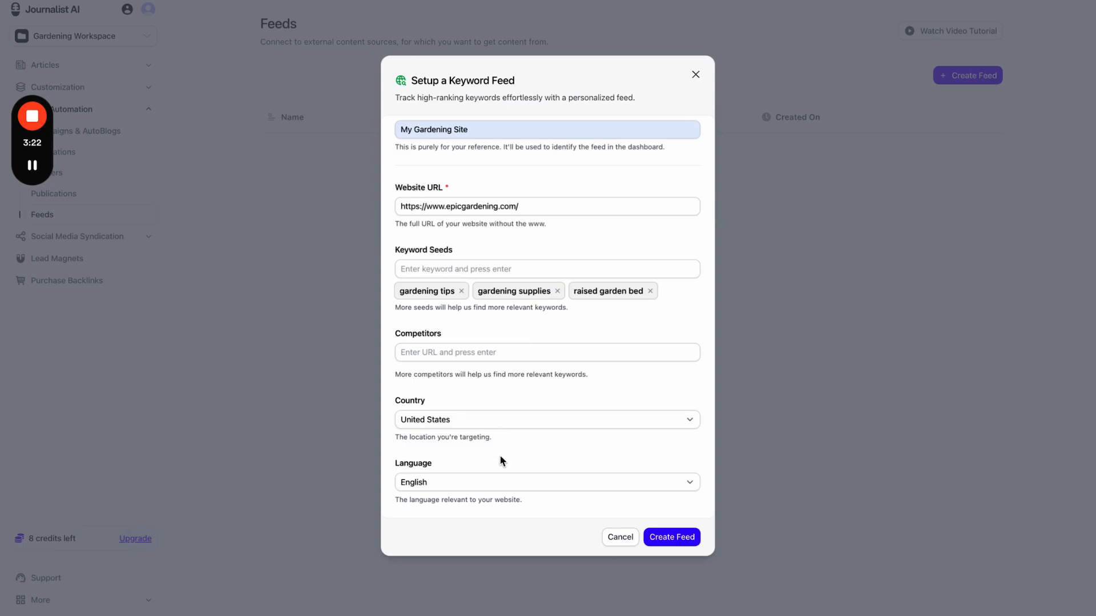
pyautogui.click(517, 349)
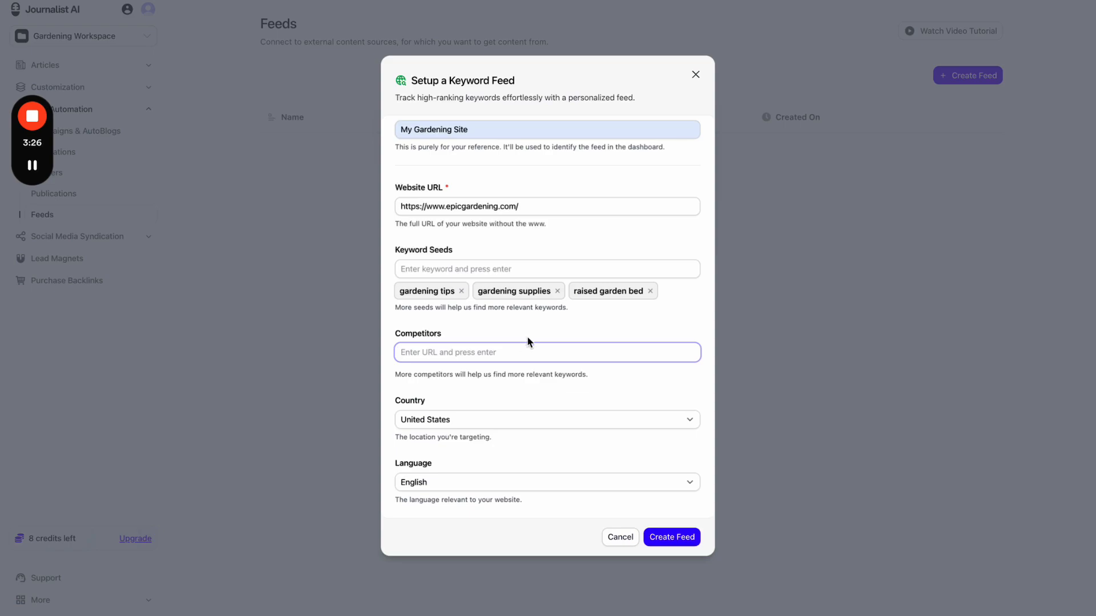
pyautogui.click(533, 336)
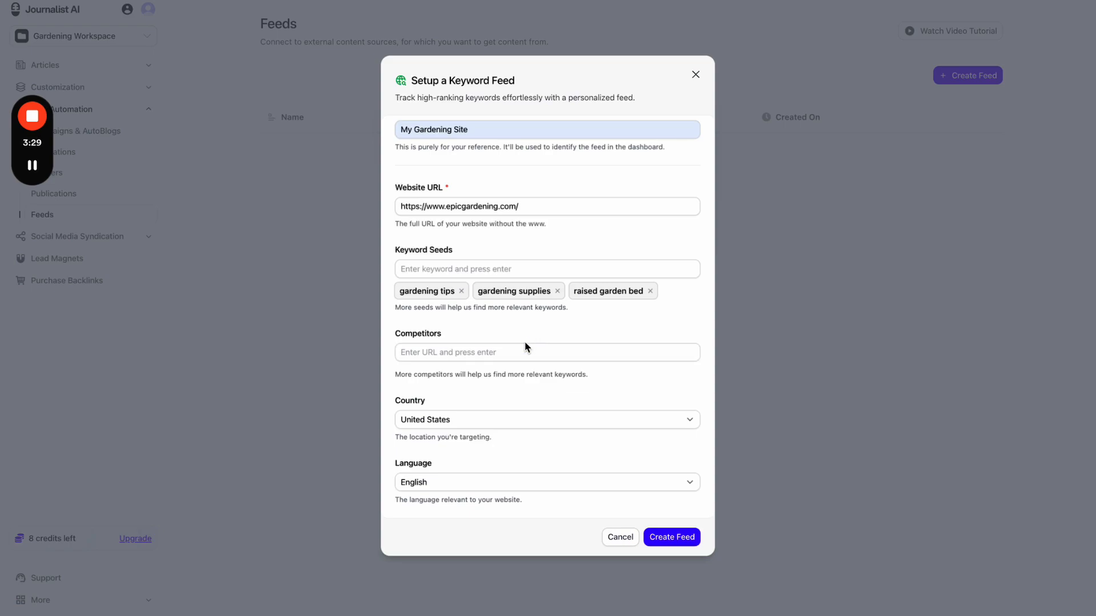
# - Create the My Gardening Site feed and wait for its 16 keywords with volume and difficulty
pyautogui.click(665, 539)
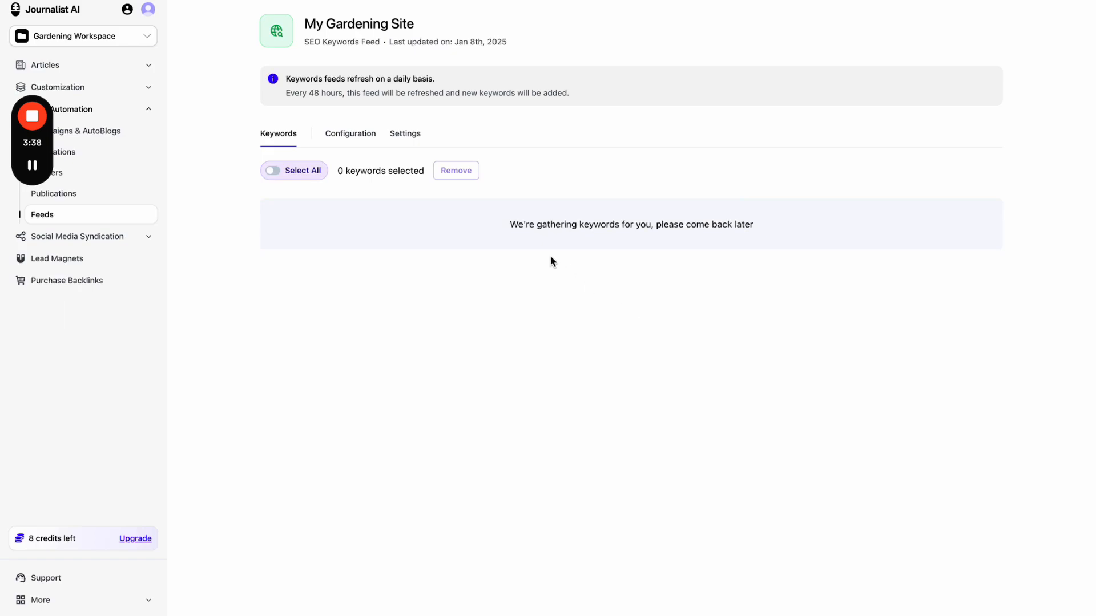
pyautogui.moveTo(509, 224); pyautogui.dragTo(642, 225)
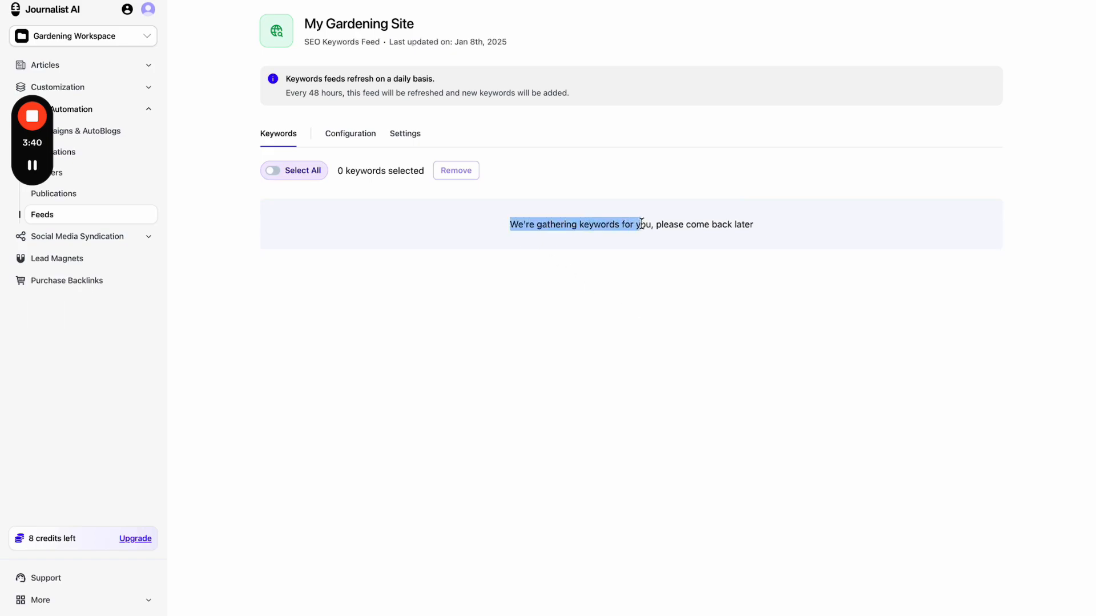
pyautogui.click(639, 263)
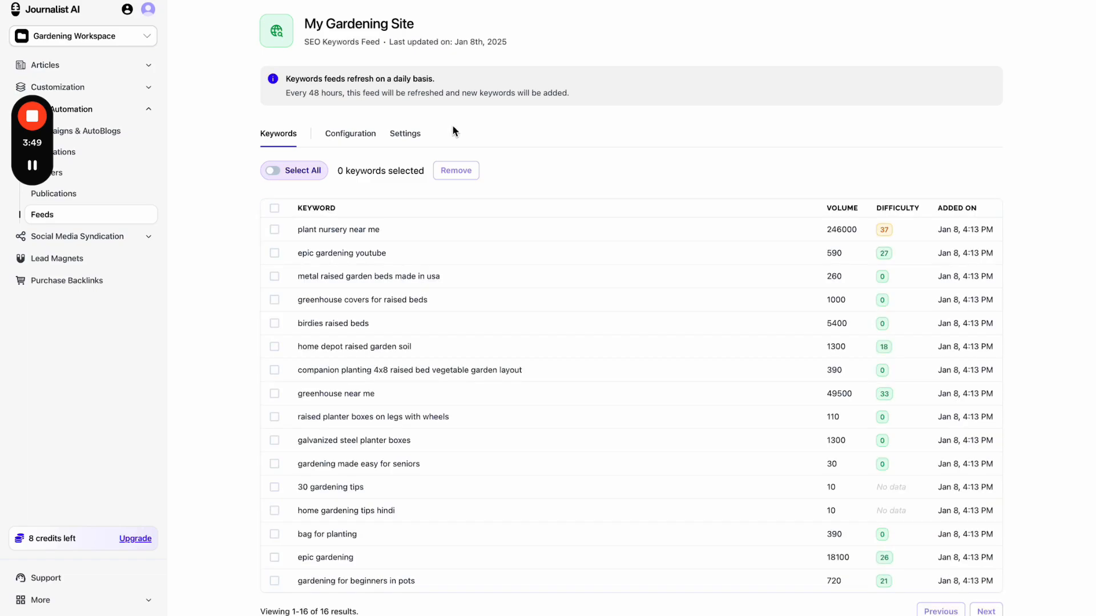
pyautogui.scroll(-1, 538, 153)
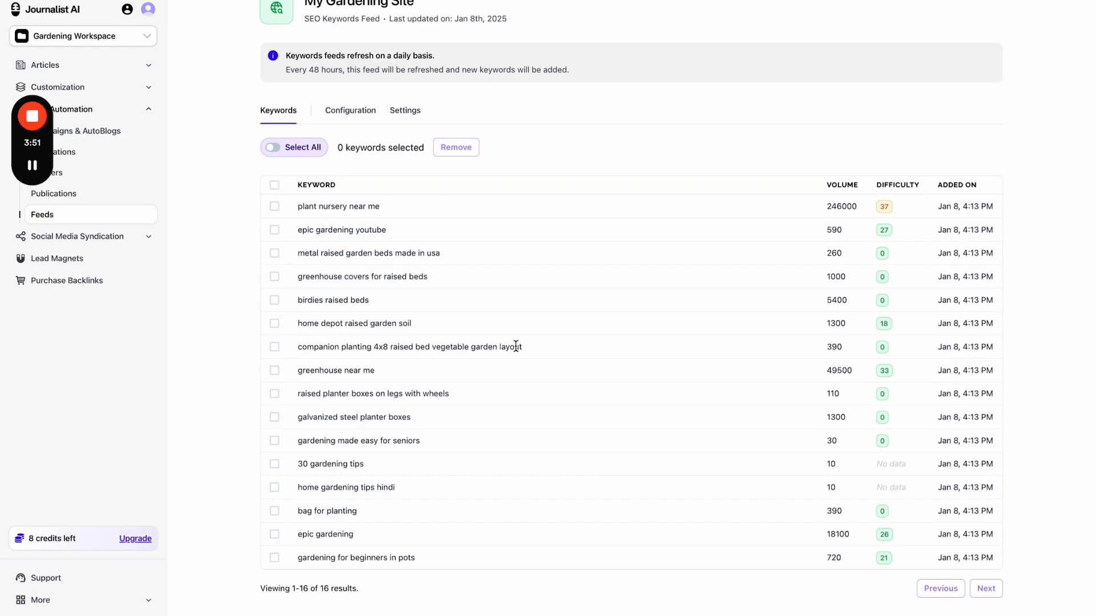
pyautogui.scroll(1, 516, 348)
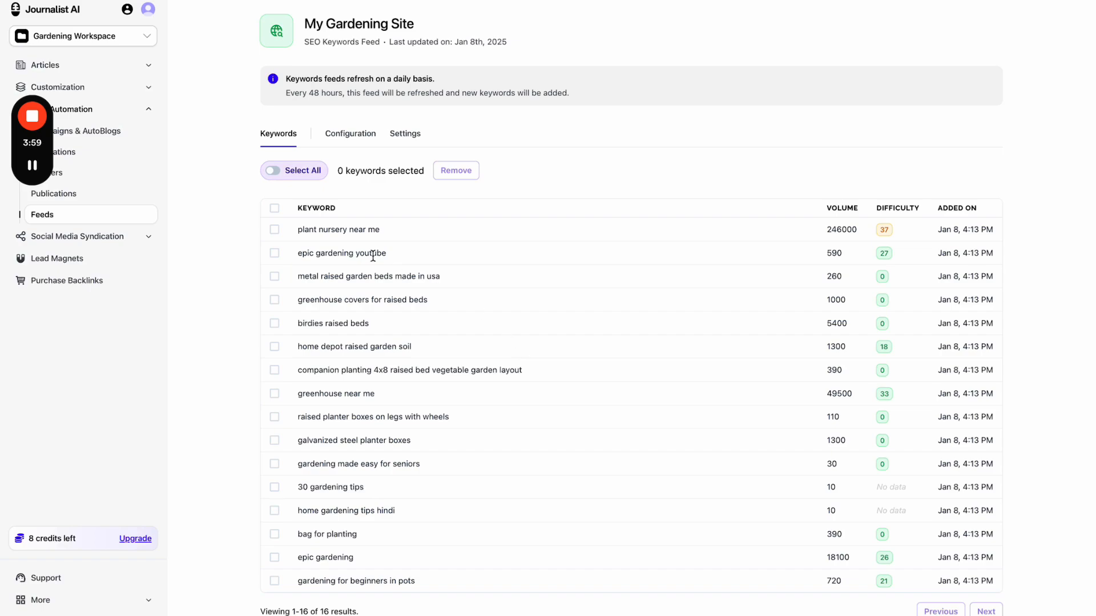
pyautogui.press('super+plus')
pyautogui.press('super+plus')
pyautogui.scroll(-2, 293, 240)
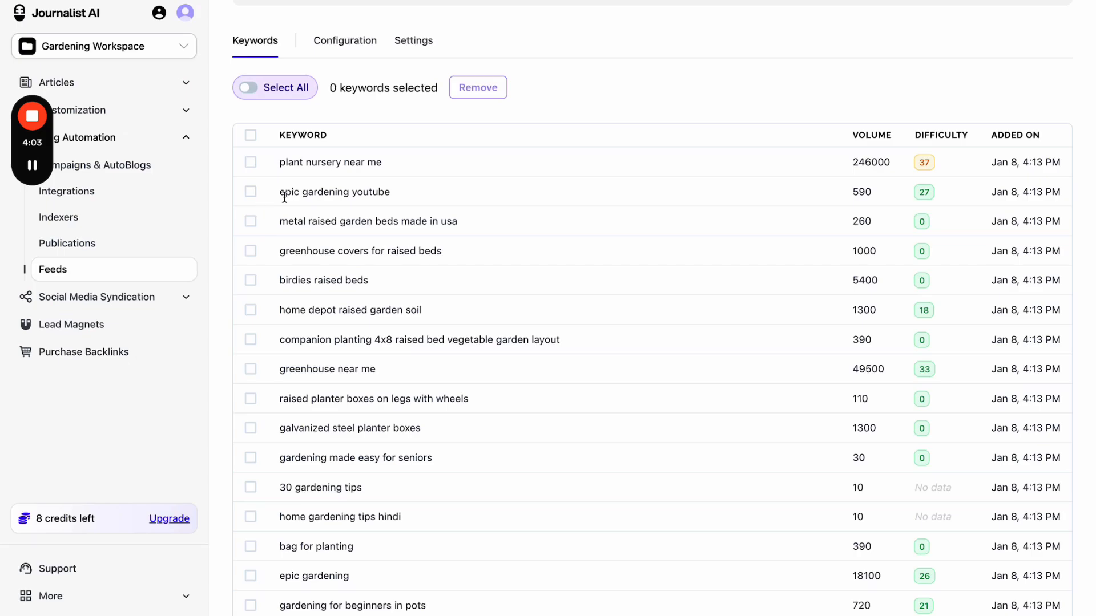
pyautogui.moveTo(280, 196); pyautogui.dragTo(392, 193)
pyautogui.click(359, 0)
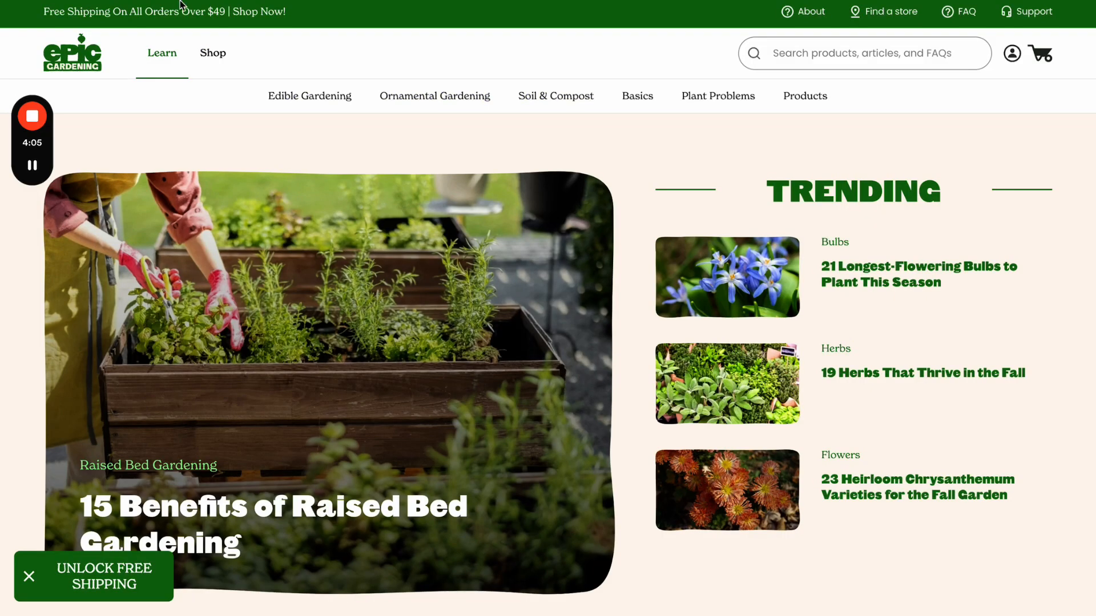
pyautogui.click(303, 1)
pyautogui.scroll(-1, 299, 211)
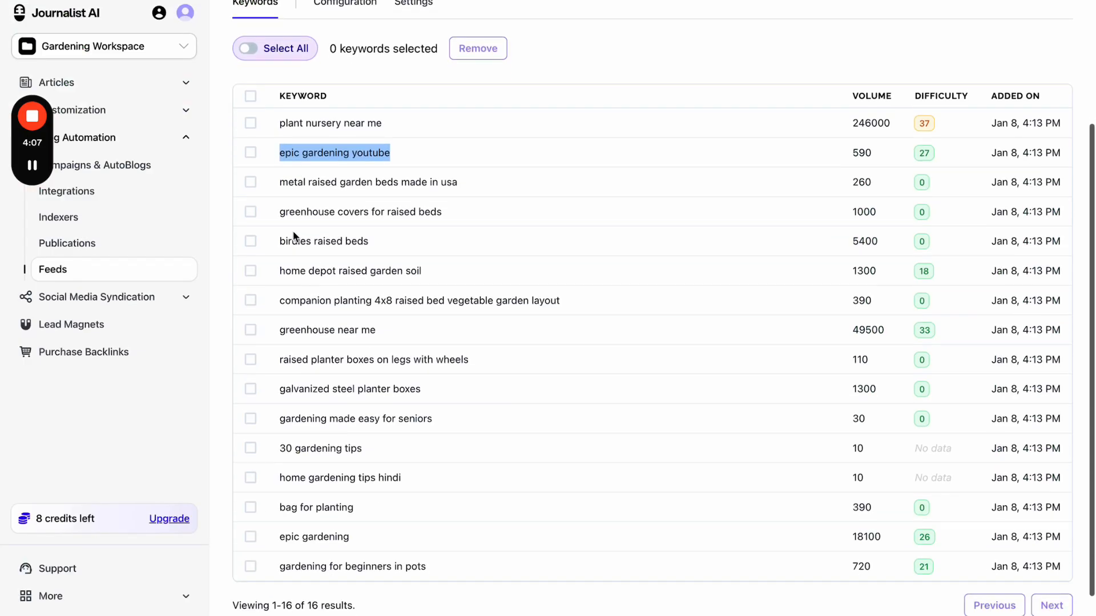
pyautogui.moveTo(279, 212); pyautogui.dragTo(428, 214)
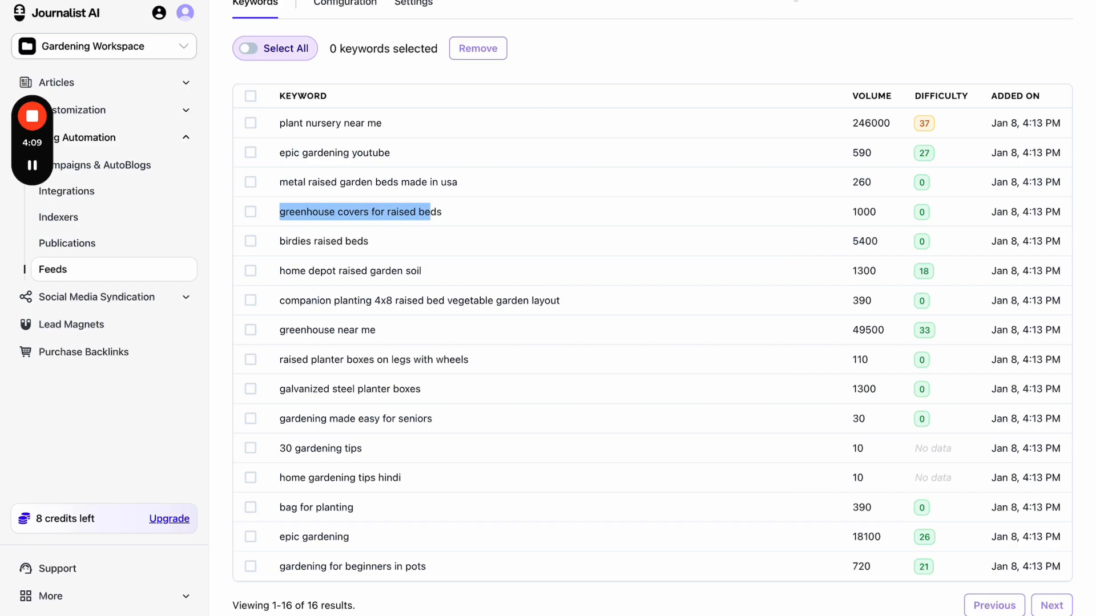
pyautogui.click(794, 0)
pyautogui.moveTo(504, 213); pyautogui.dragTo(485, 212)
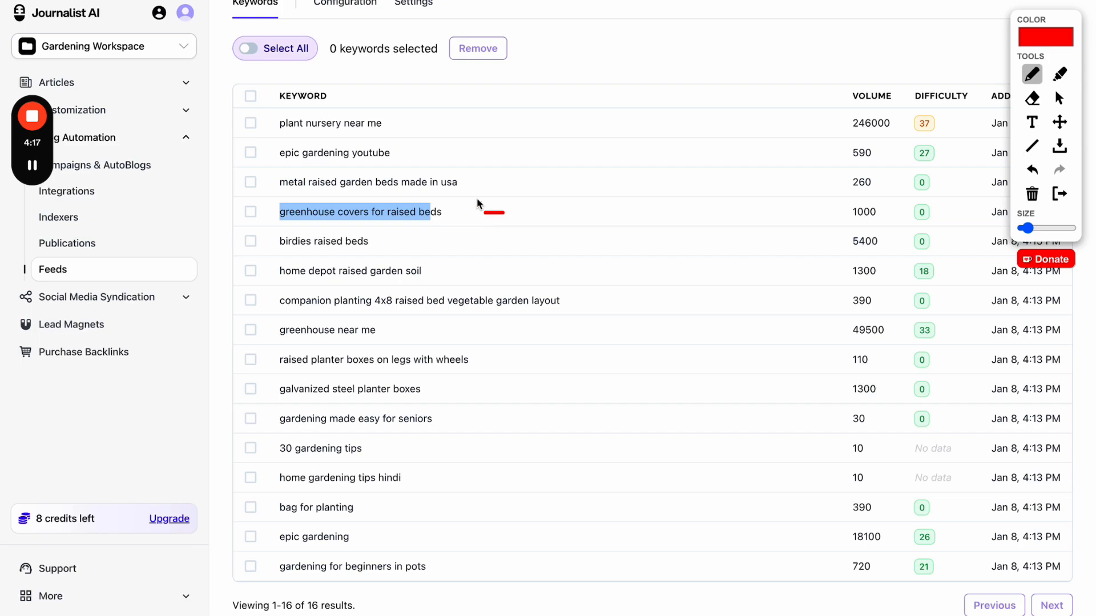
pyautogui.moveTo(427, 162)
pyautogui.mouseDown()
pyautogui.moveTo(429, 150)
pyautogui.moveTo(431, 166)
pyautogui.mouseUp()
pyautogui.moveTo(515, 219); pyautogui.dragTo(516, 211)
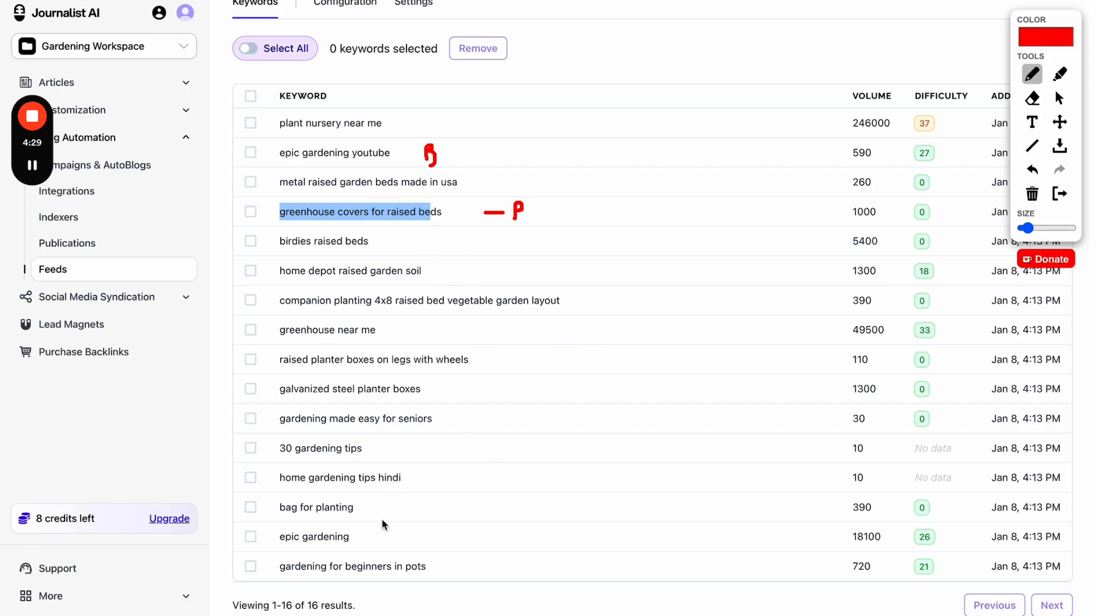
pyautogui.moveTo(366, 528); pyautogui.dragTo(370, 549)
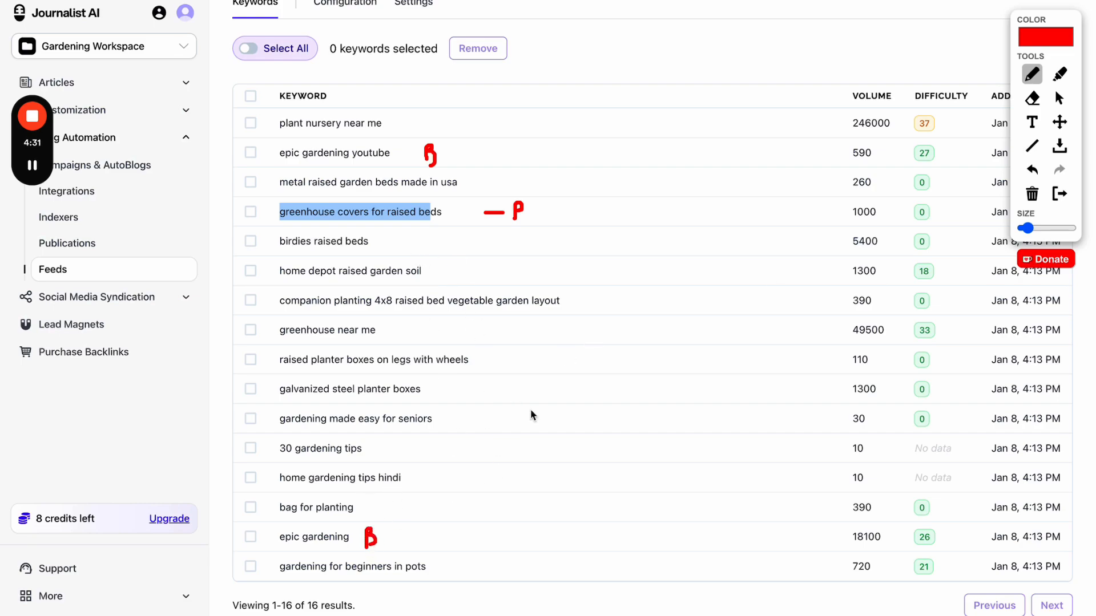
pyautogui.click(1060, 195)
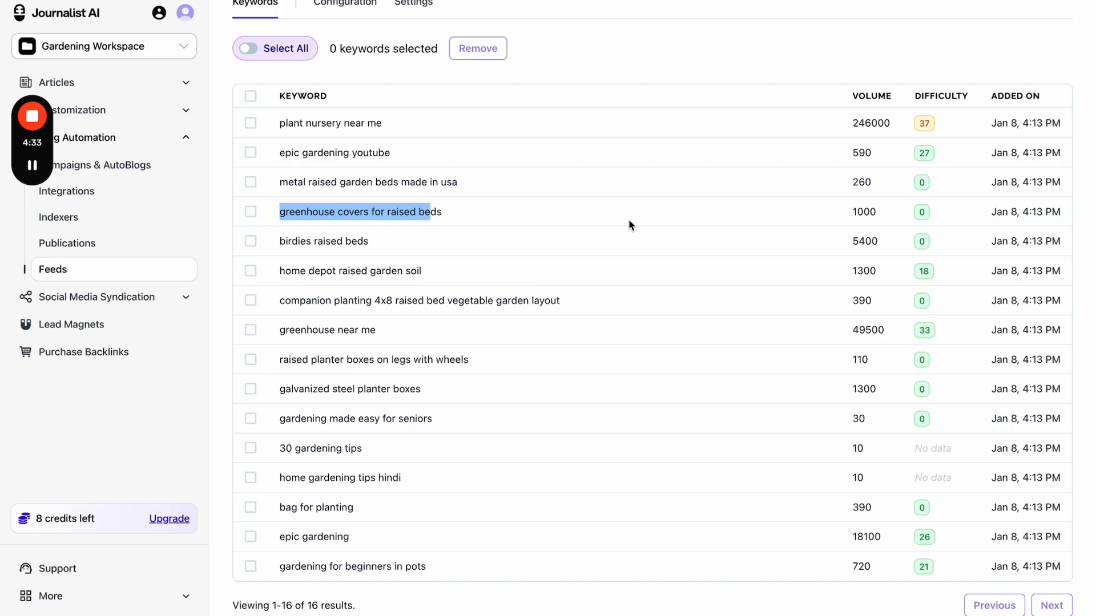
pyautogui.click(472, 245)
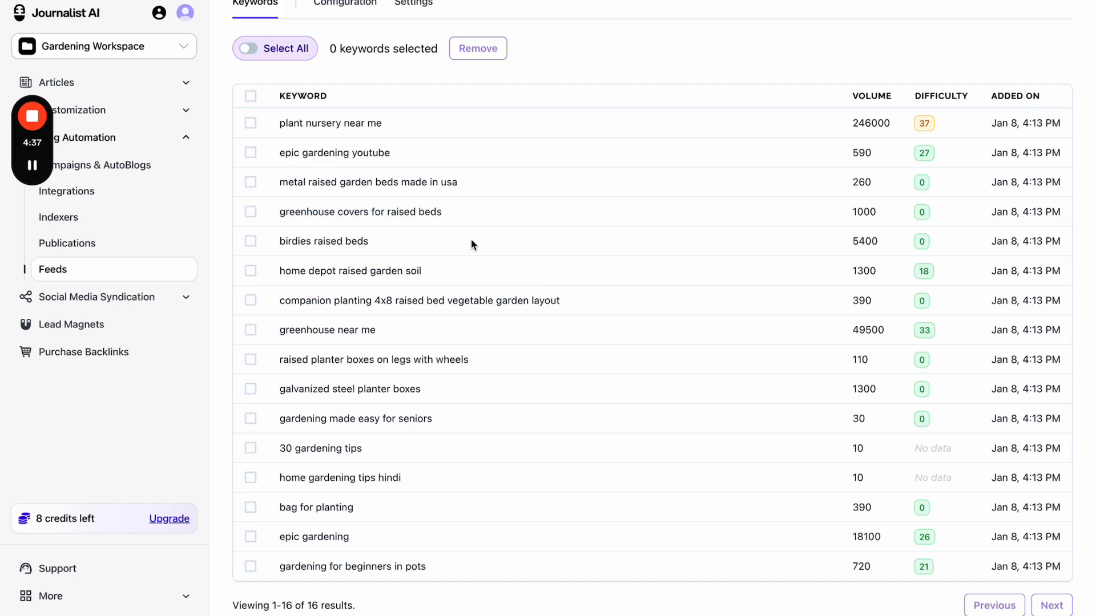
pyautogui.hotkey('ctrl', '-')
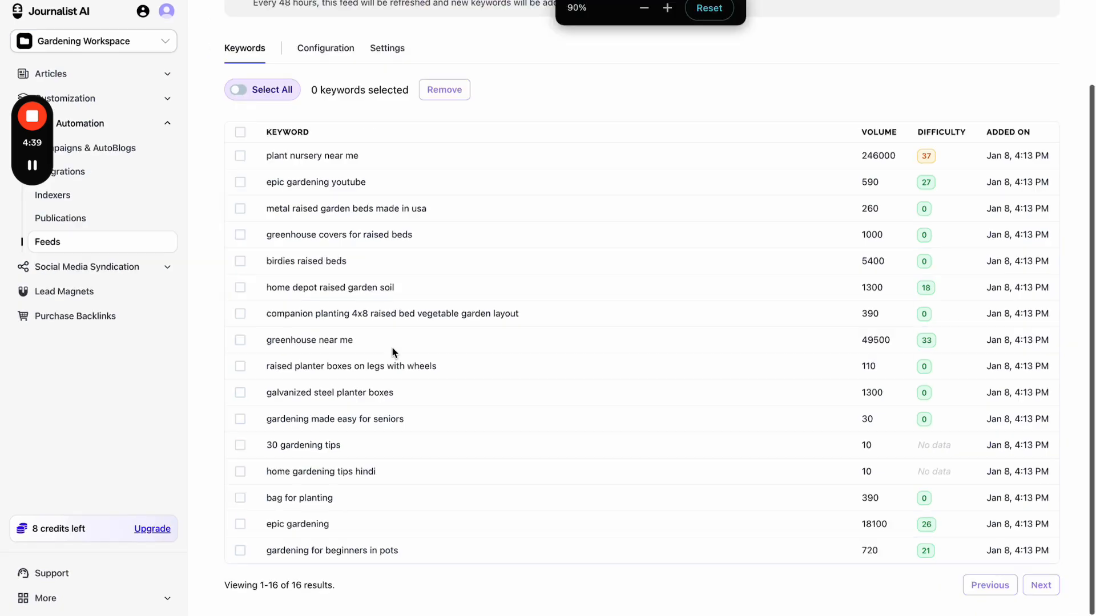
pyautogui.scroll(3, 391, 347)
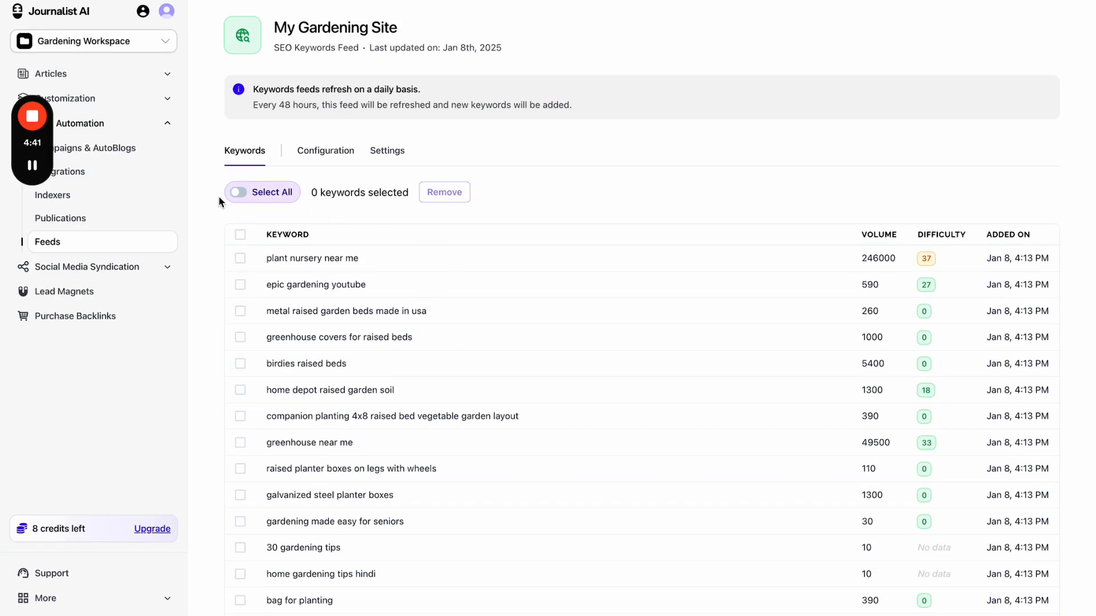
# - Return to the Feeds list and circle the feeds table in red
pyautogui.click(139, 247)
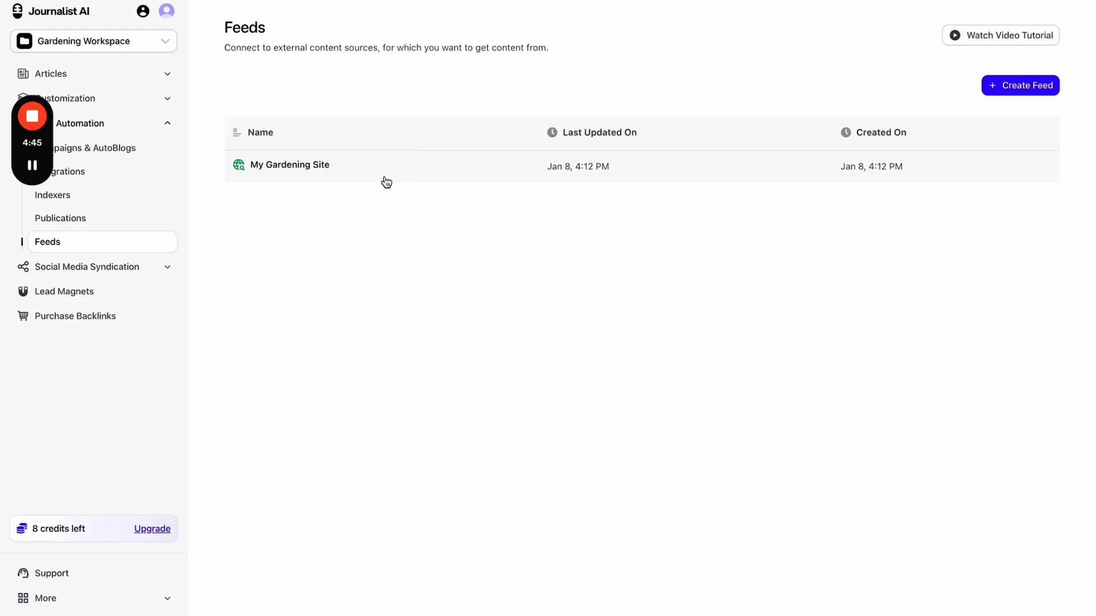
pyautogui.moveTo(40, 146); pyautogui.dragTo(1041, 507)
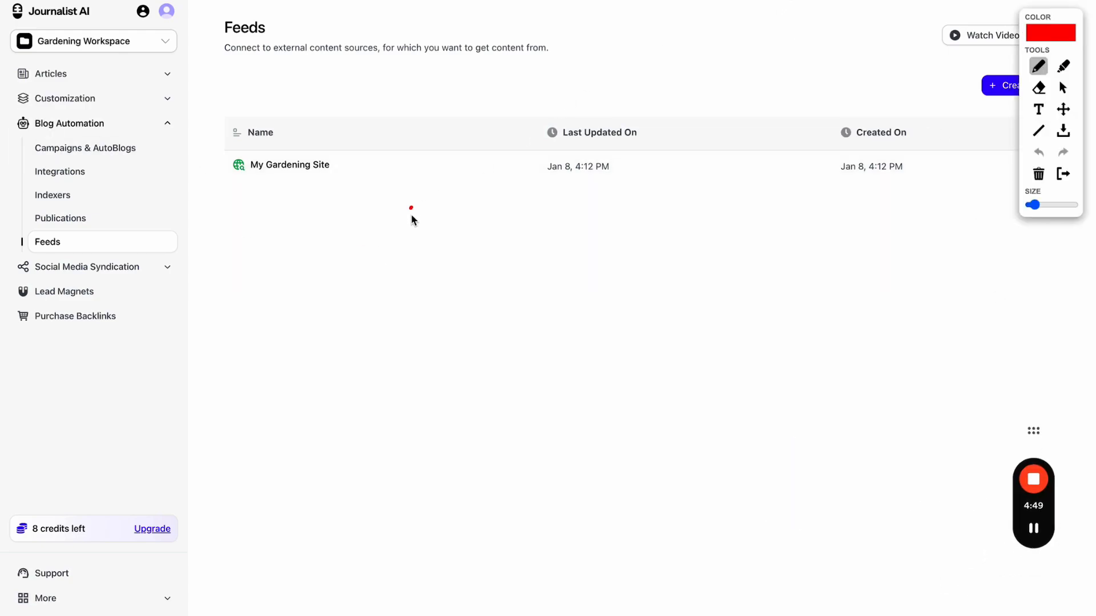
pyautogui.moveTo(410, 207)
pyautogui.mouseDown()
pyautogui.moveTo(521, 144)
pyautogui.moveTo(462, 174)
pyautogui.mouseUp()
# - Add red arrows, letters and an oval to the feeds list, then clear the annotations
pyautogui.moveTo(834, 55)
pyautogui.mouseDown()
pyautogui.moveTo(563, 258)
pyautogui.moveTo(573, 259)
pyautogui.mouseUp()
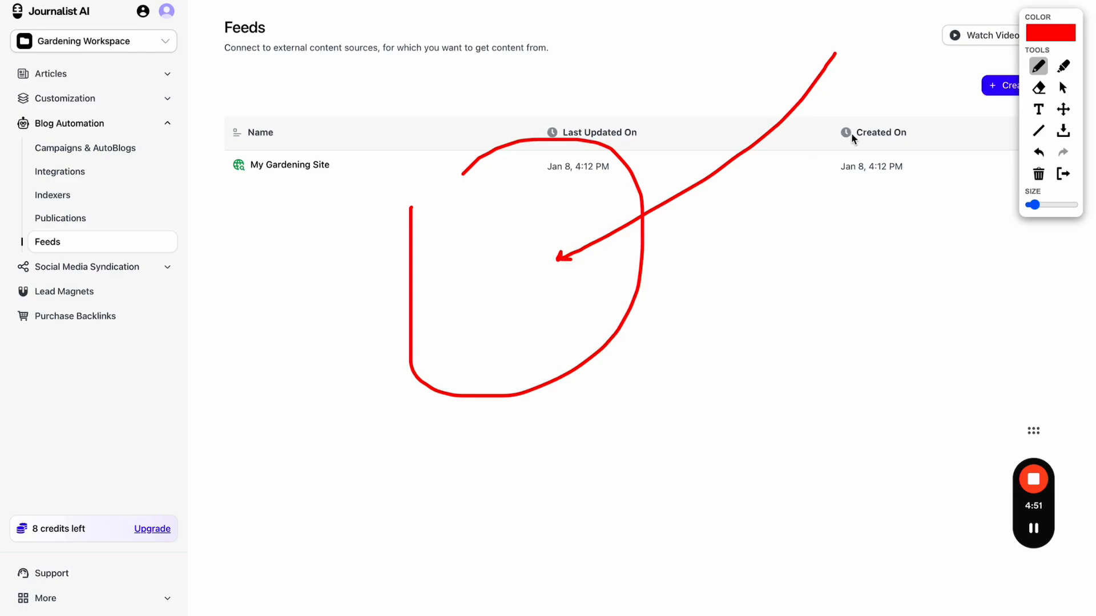
pyautogui.moveTo(837, 64); pyautogui.dragTo(844, 42)
pyautogui.moveTo(484, 257)
pyautogui.mouseDown()
pyautogui.moveTo(483, 276)
pyautogui.moveTo(501, 247)
pyautogui.moveTo(497, 260)
pyautogui.mouseUp()
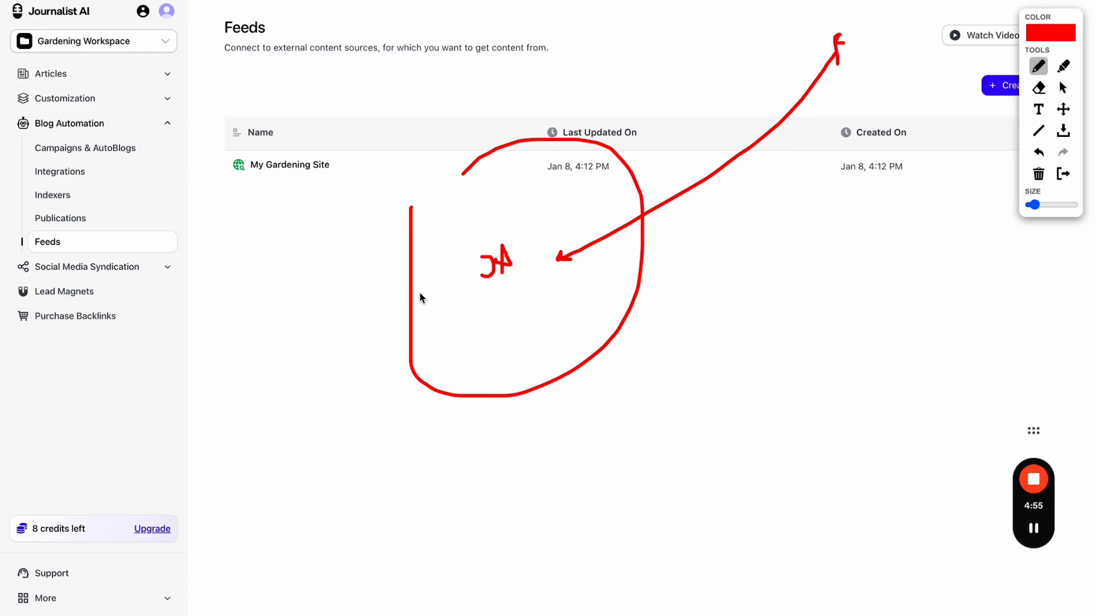
pyautogui.moveTo(420, 292)
pyautogui.mouseDown()
pyautogui.moveTo(274, 317)
pyautogui.moveTo(289, 327)
pyautogui.mouseUp()
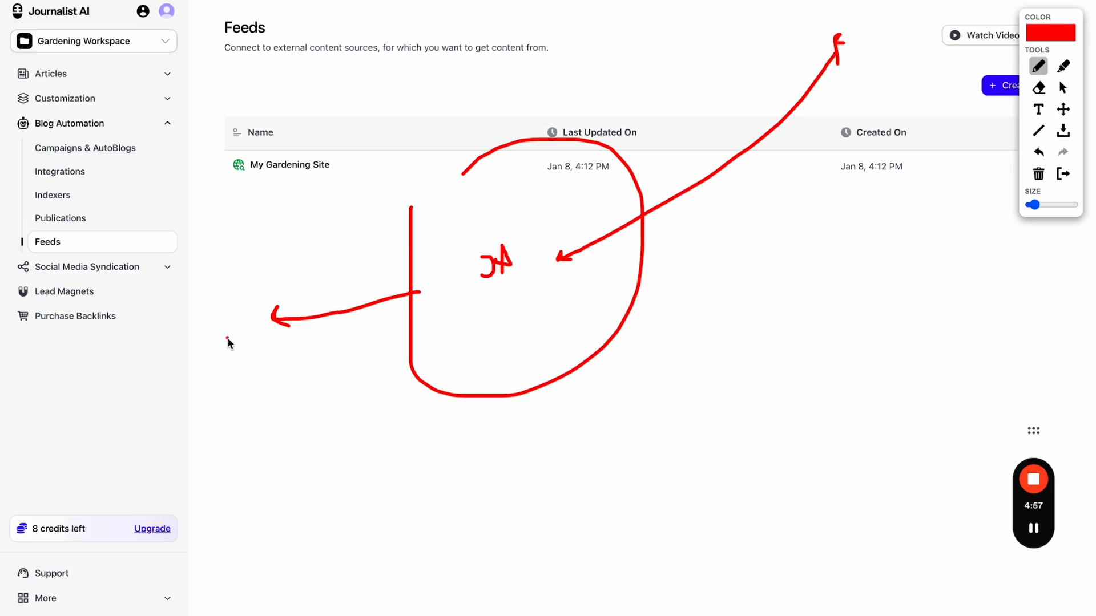
pyautogui.moveTo(228, 339)
pyautogui.mouseDown()
pyautogui.moveTo(224, 310)
pyautogui.moveTo(227, 341)
pyautogui.mouseUp()
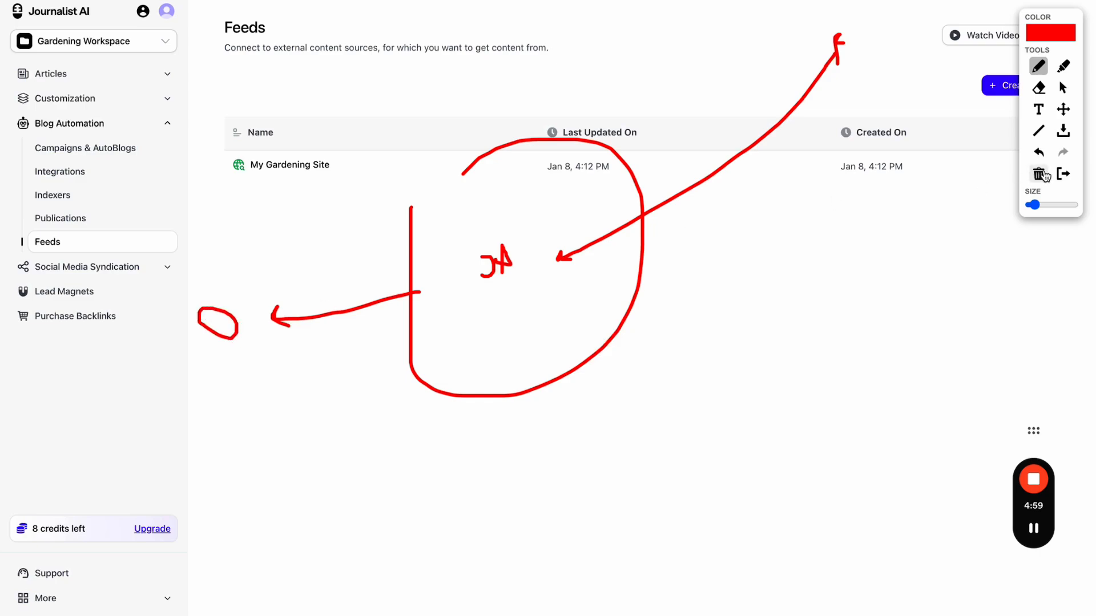
pyautogui.click(1063, 173)
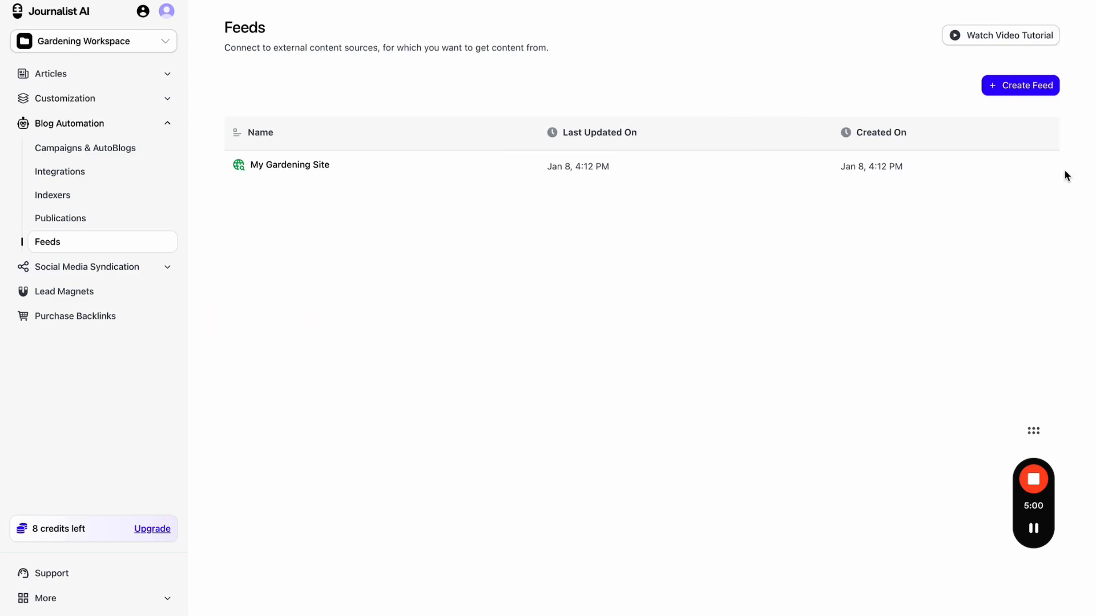
# - Delete the '30 gardening tips' keyword from My Gardening Site, leaving 15 keywords
pyautogui.click(353, 163)
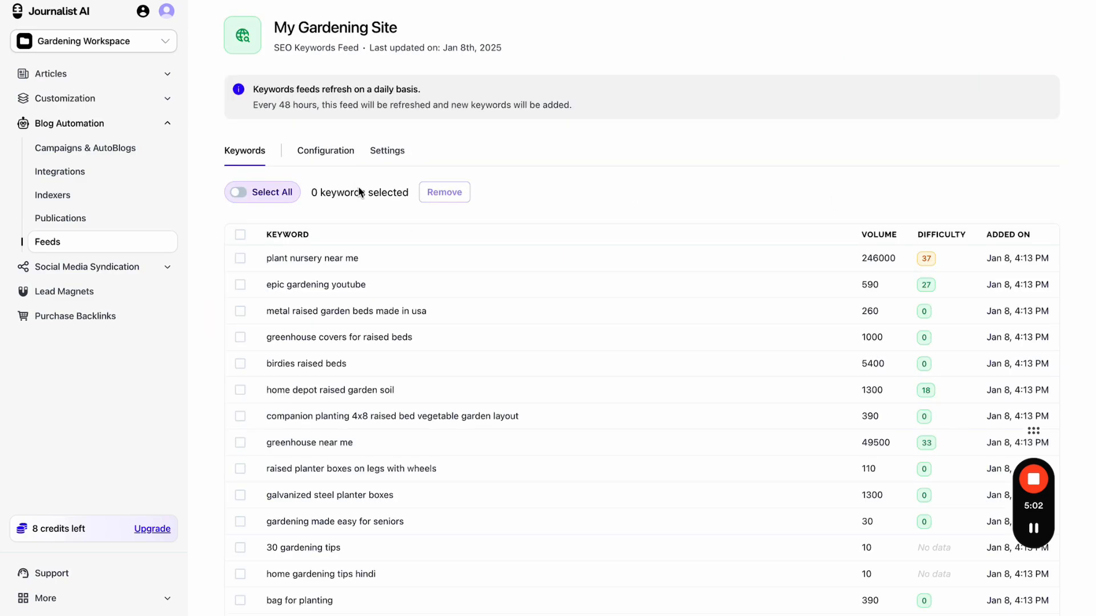
pyautogui.click(240, 235)
pyautogui.scroll(-2, 386, 229)
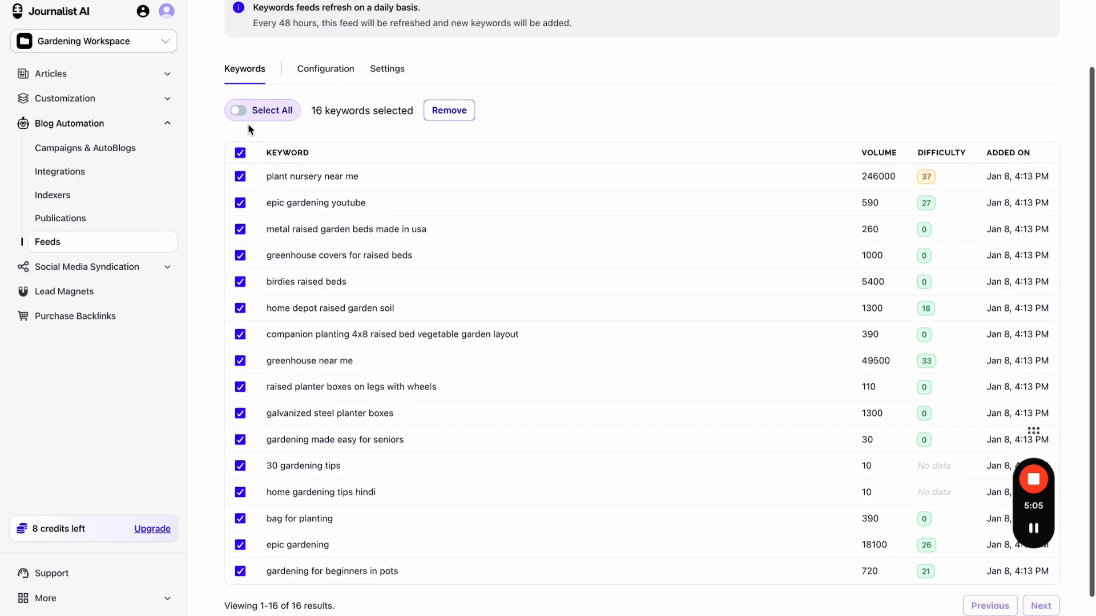
pyautogui.click(240, 153)
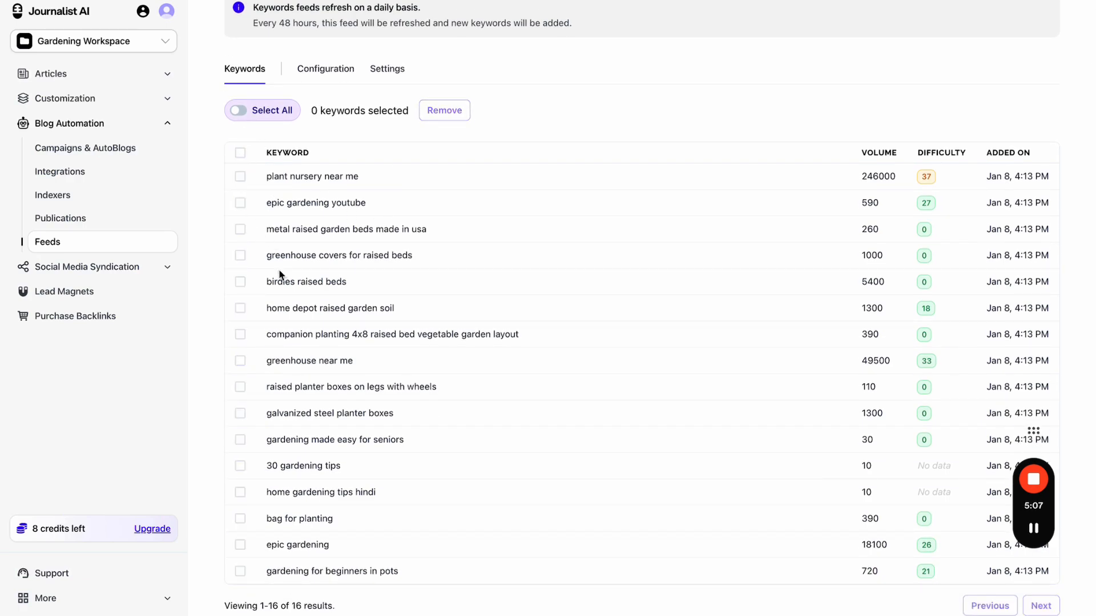
pyautogui.click(240, 466)
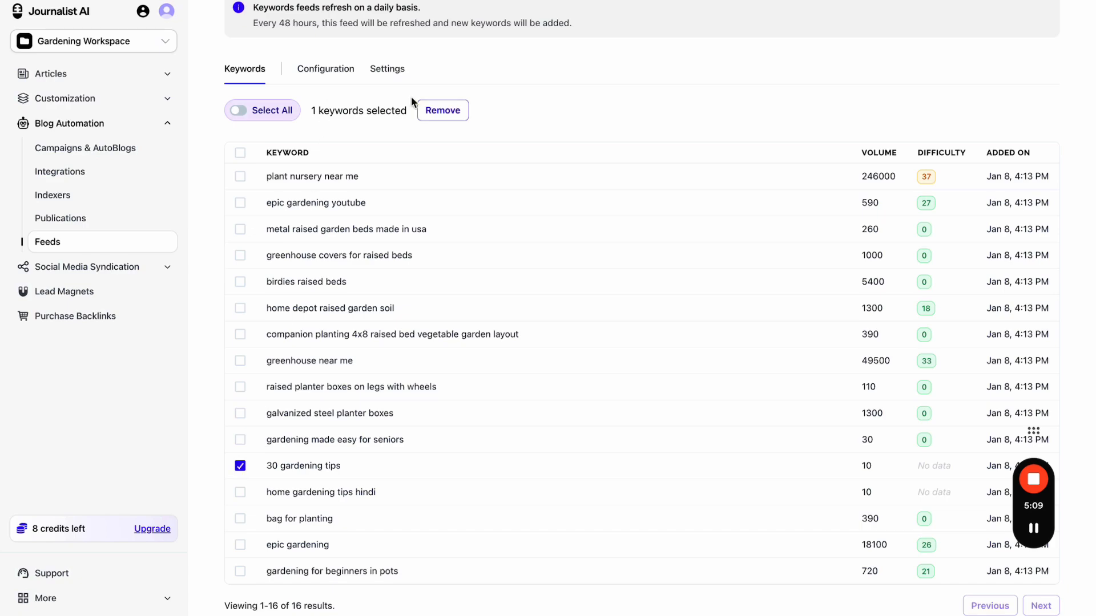
pyautogui.click(443, 111)
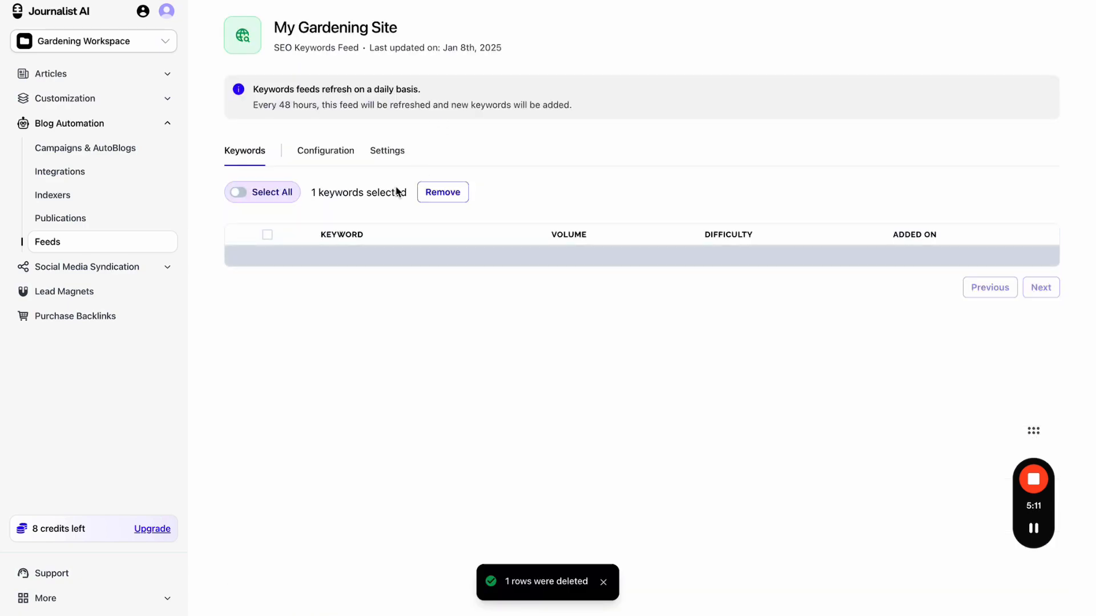
pyautogui.scroll(-2, 465, 217)
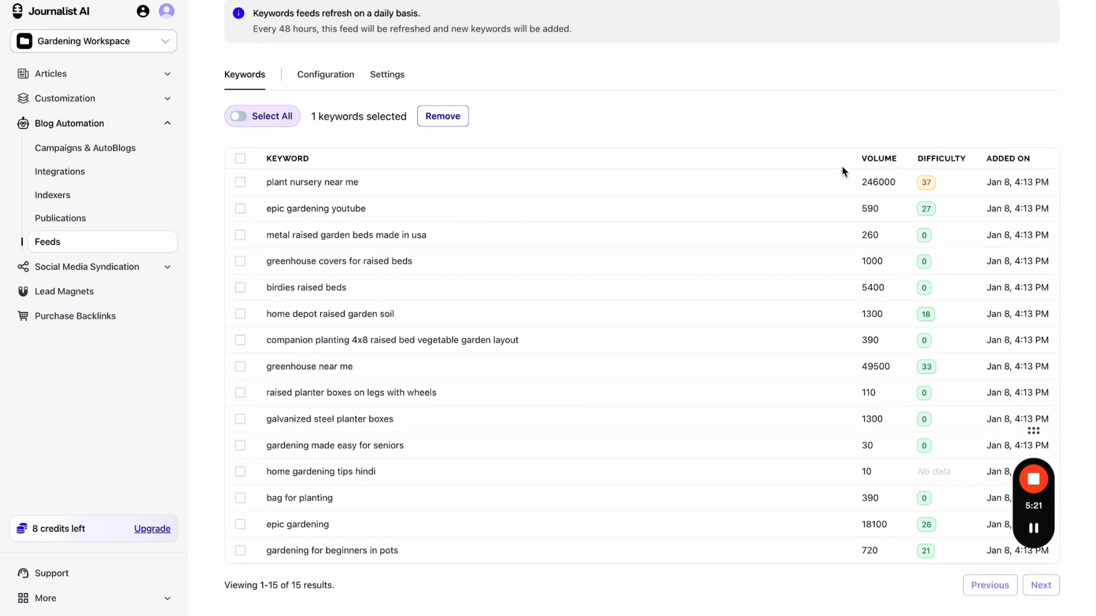
pyautogui.scroll(2, 842, 171)
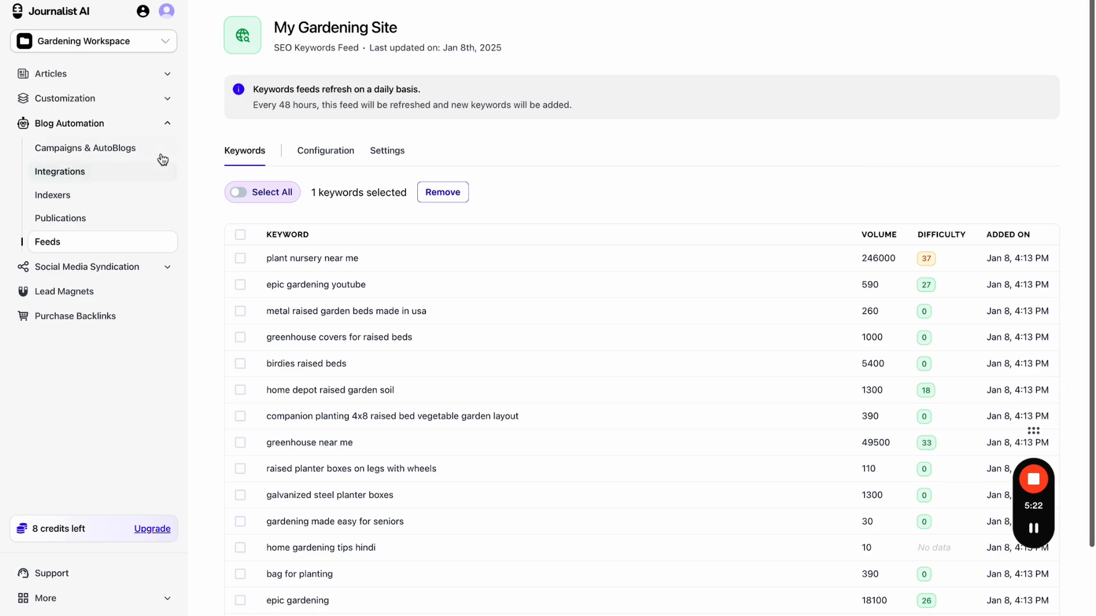
# - Start a new campaign named 'Epic Gardening Campaign'
pyautogui.click(123, 152)
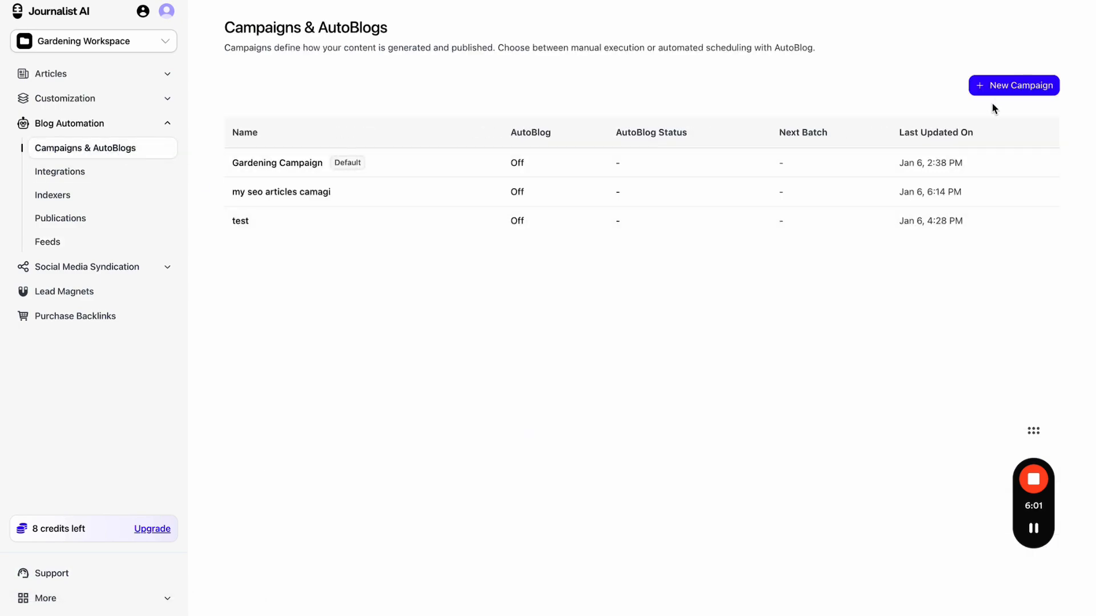
pyautogui.click(995, 91)
pyautogui.click(513, 272)
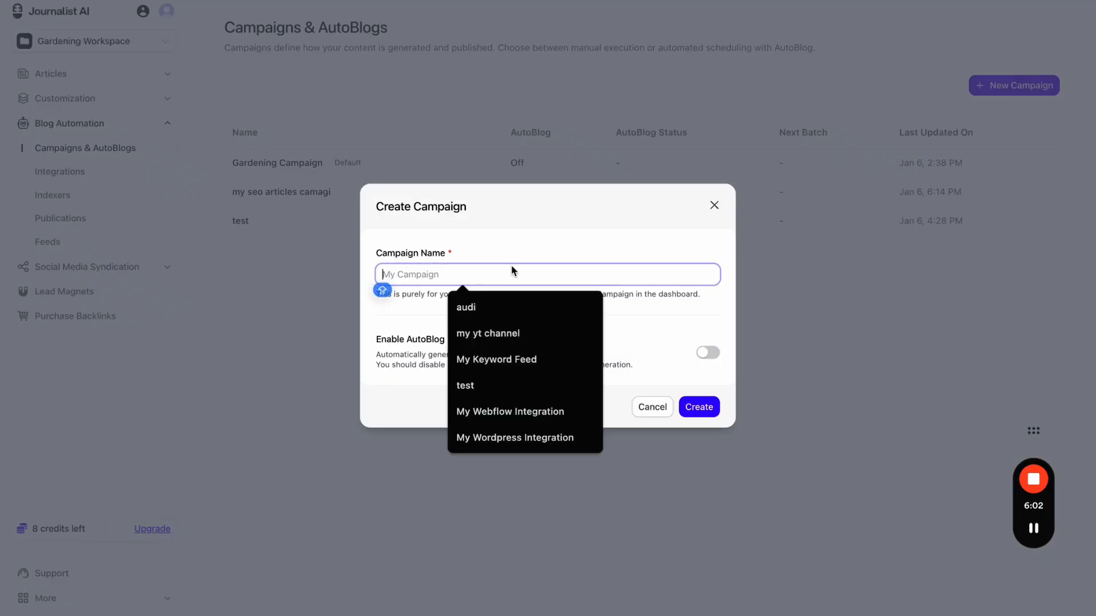
pyautogui.write('Epic')
pyautogui.click(517, 305)
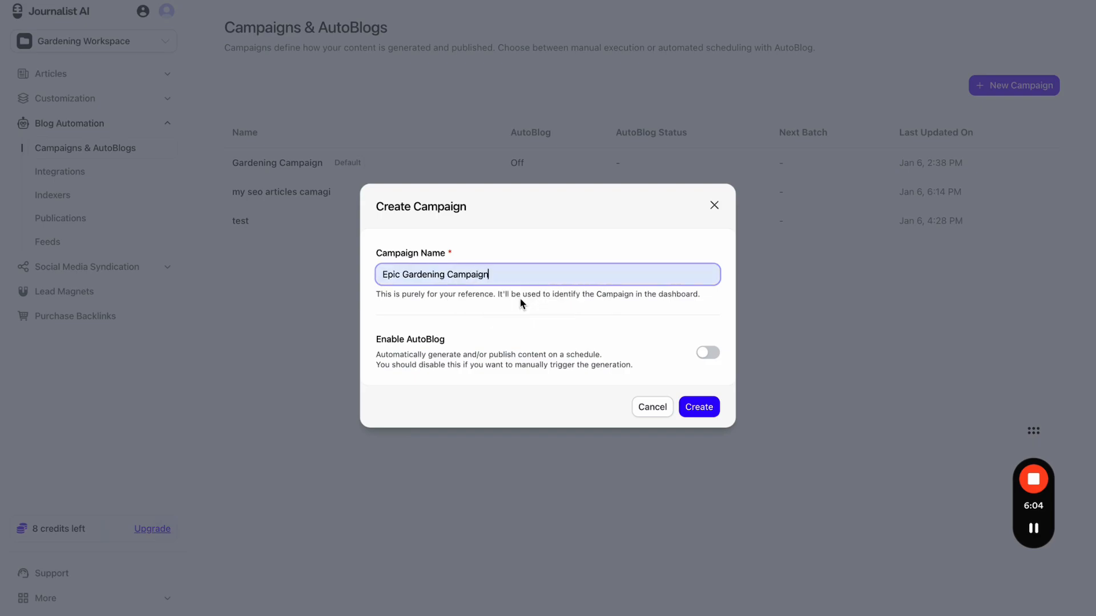
# - Turn on Enable AutoBlog for the campaign, with the page at 100% zoom
pyautogui.click(703, 353)
pyautogui.scroll(-1, 701, 351)
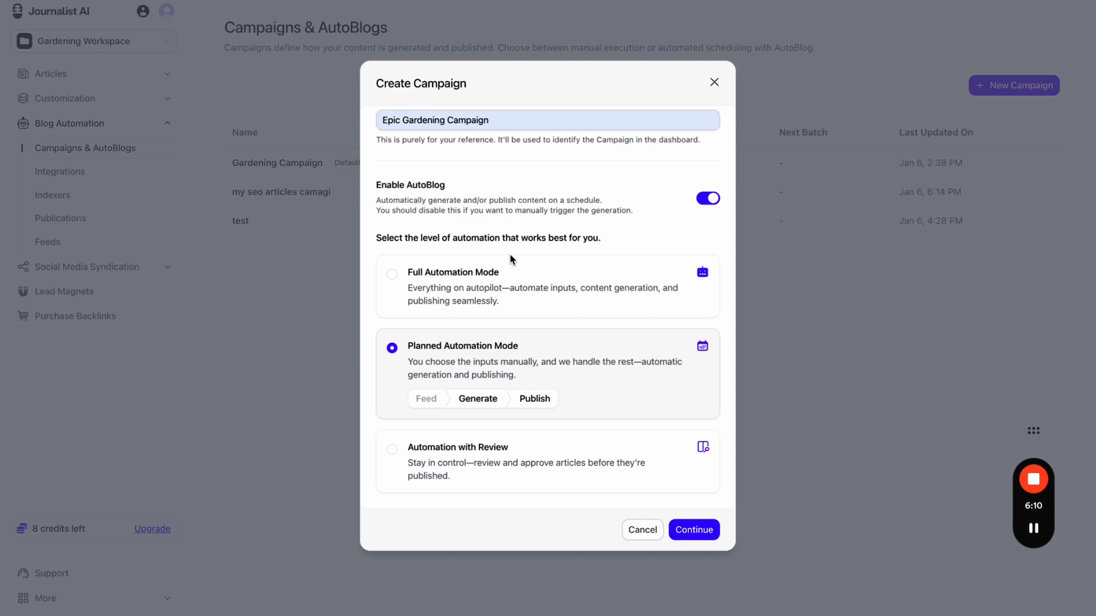
pyautogui.hotkey('ctrl', '+')
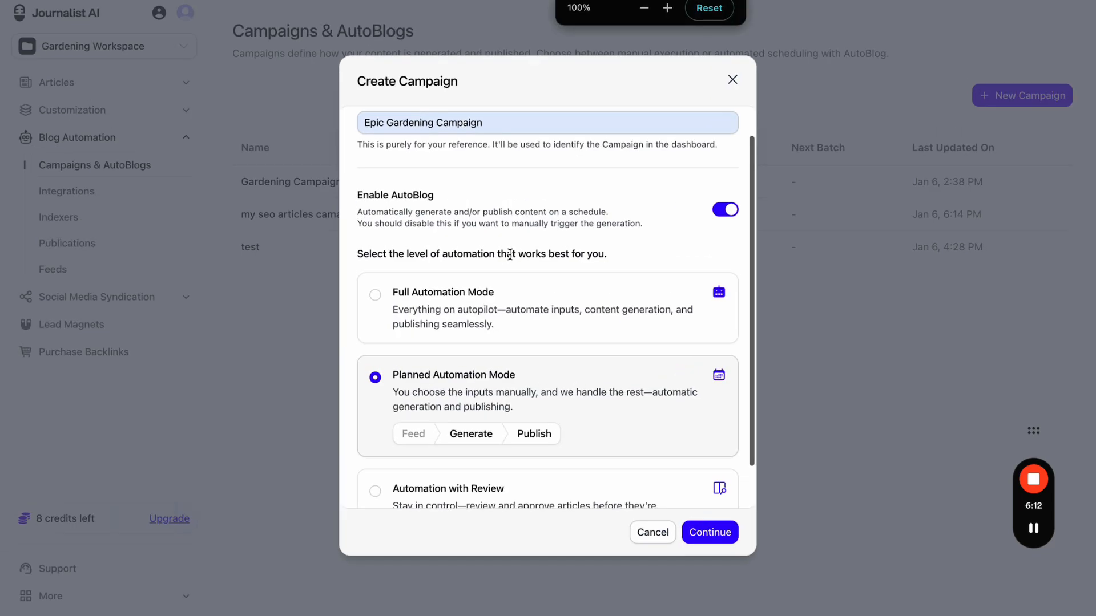
pyautogui.scroll(1, 557, 196)
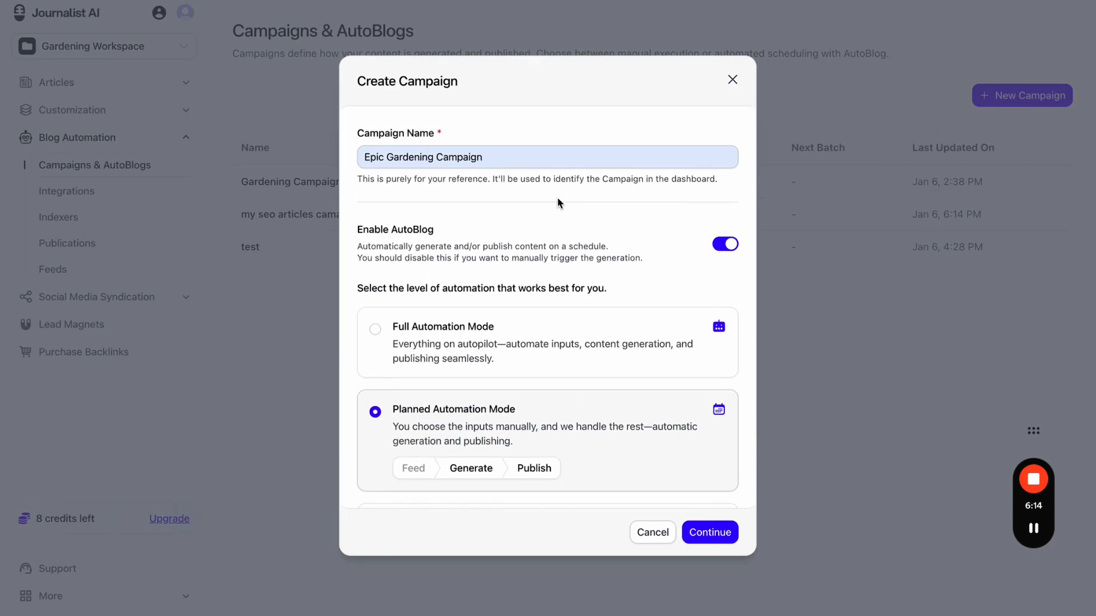
pyautogui.scroll(-1, 557, 204)
pyautogui.click(730, 204)
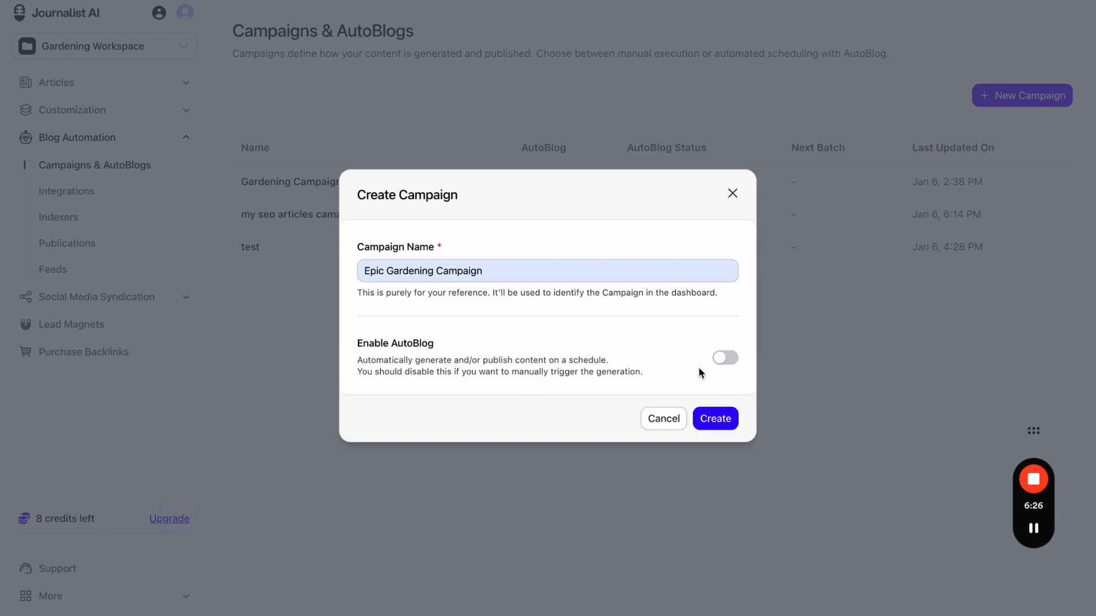
pyautogui.click(726, 359)
pyautogui.scroll(-3, 651, 316)
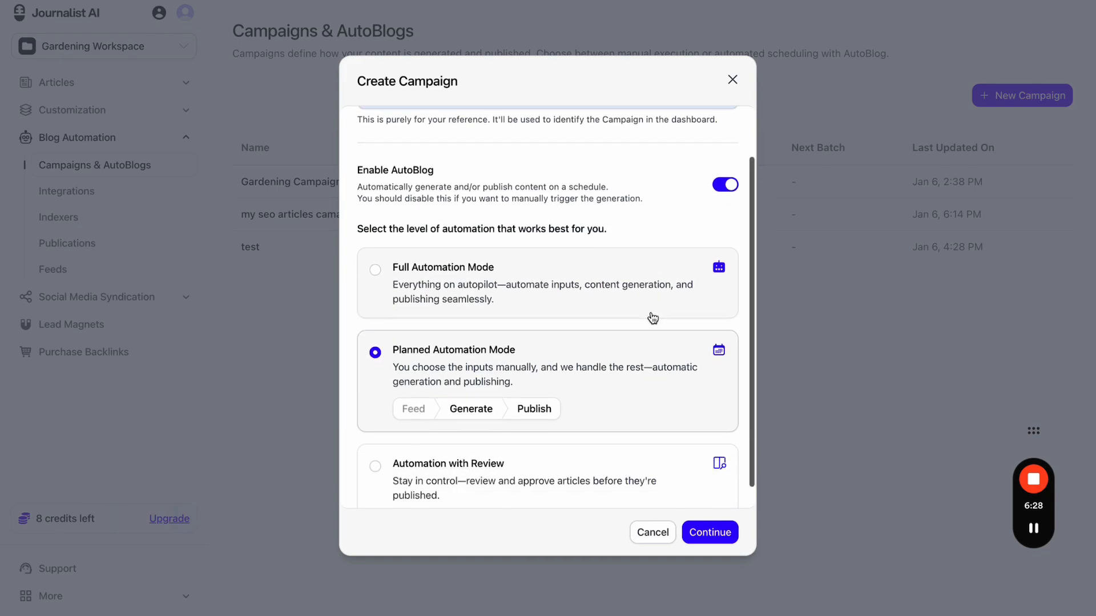
# - Compare the automation modes, settle on Full Automation Mode, and continue to its settings
pyautogui.click(507, 276)
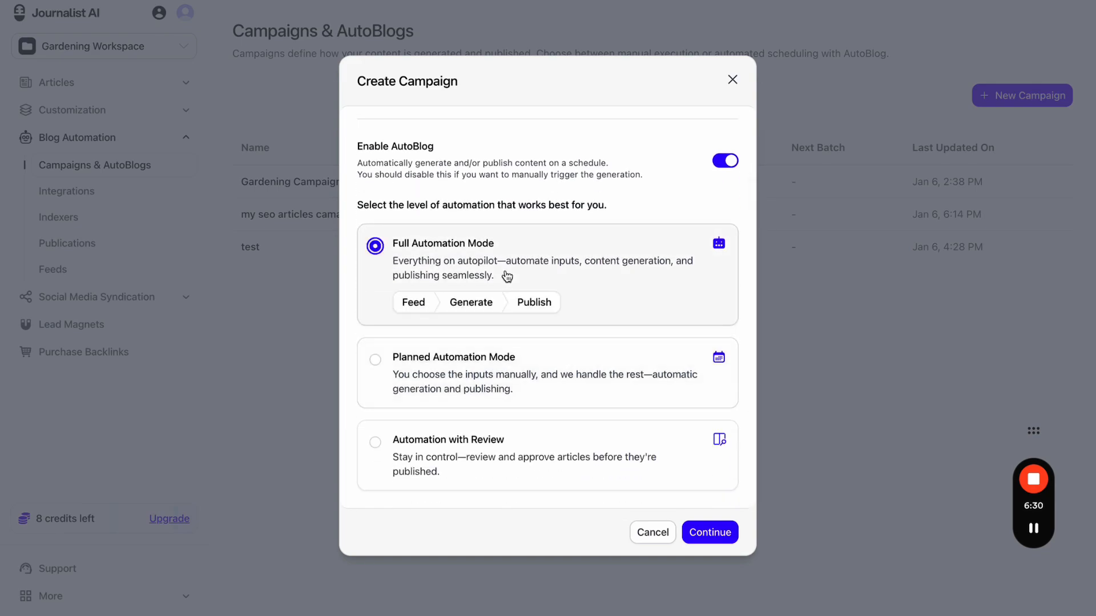
pyautogui.click(499, 360)
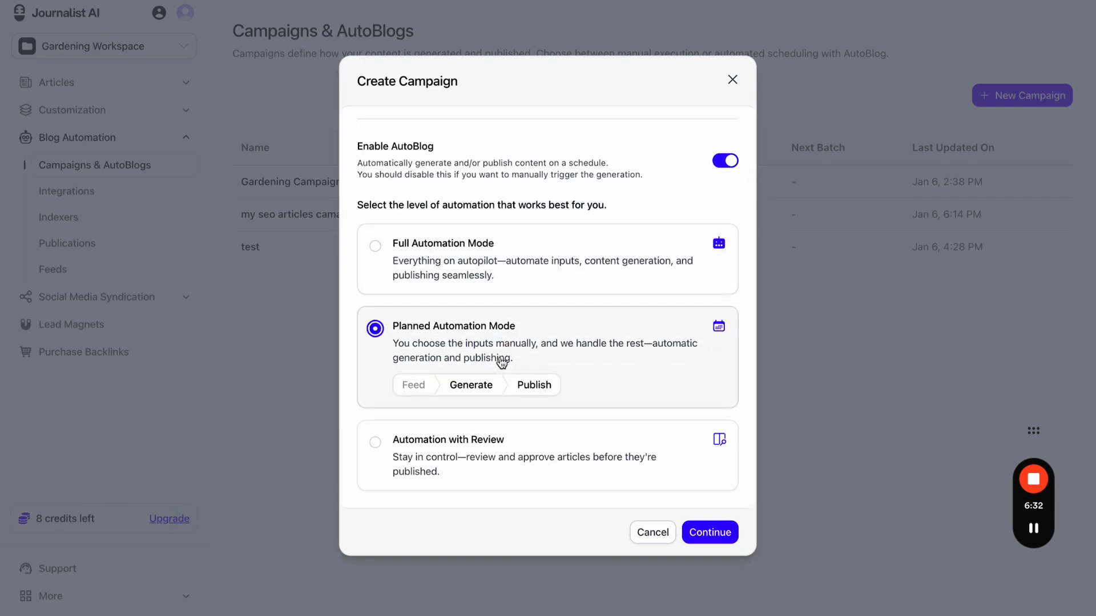
pyautogui.click(501, 451)
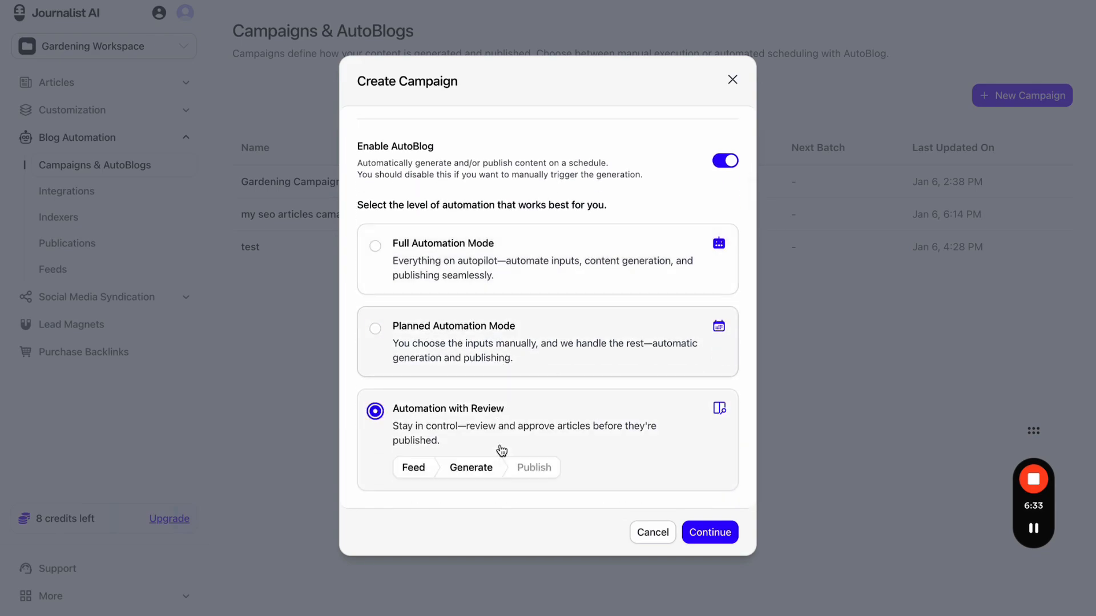
pyautogui.click(509, 274)
pyautogui.click(500, 374)
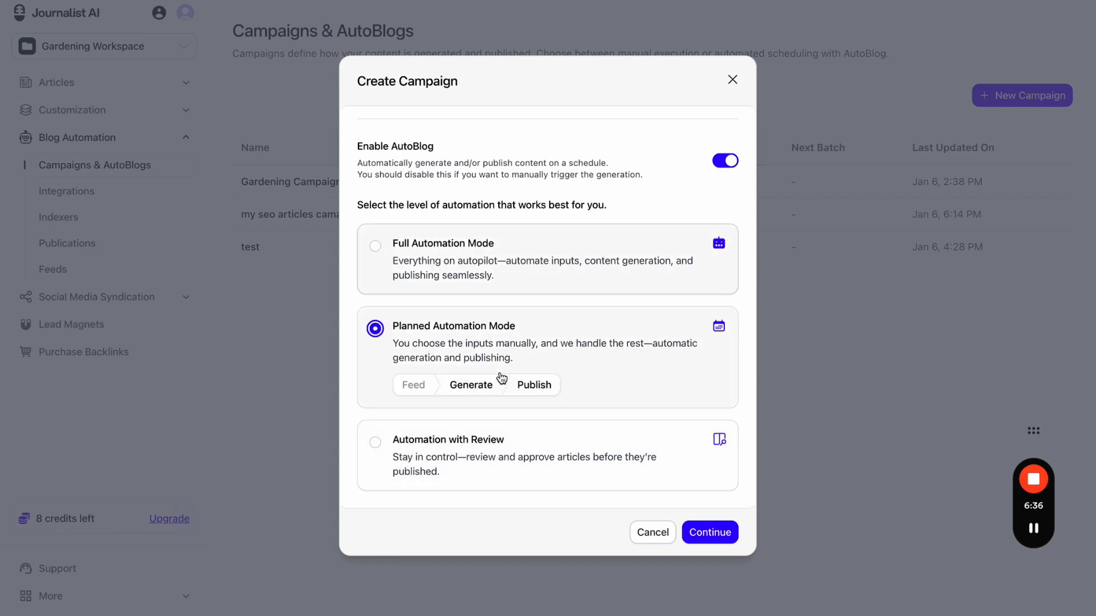
pyautogui.click(501, 457)
pyautogui.click(534, 262)
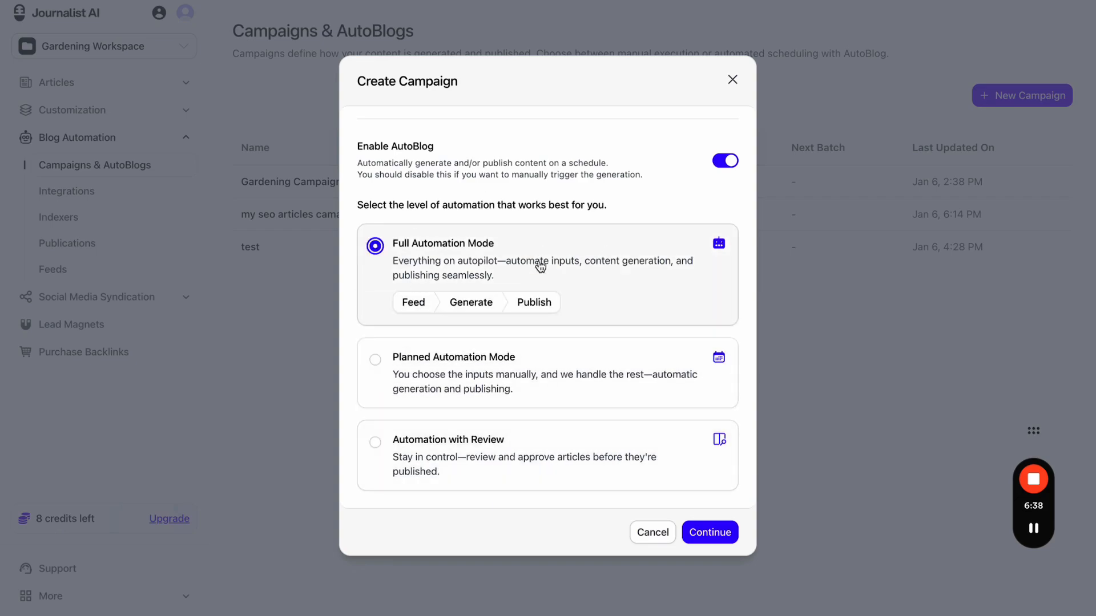
pyautogui.click(722, 535)
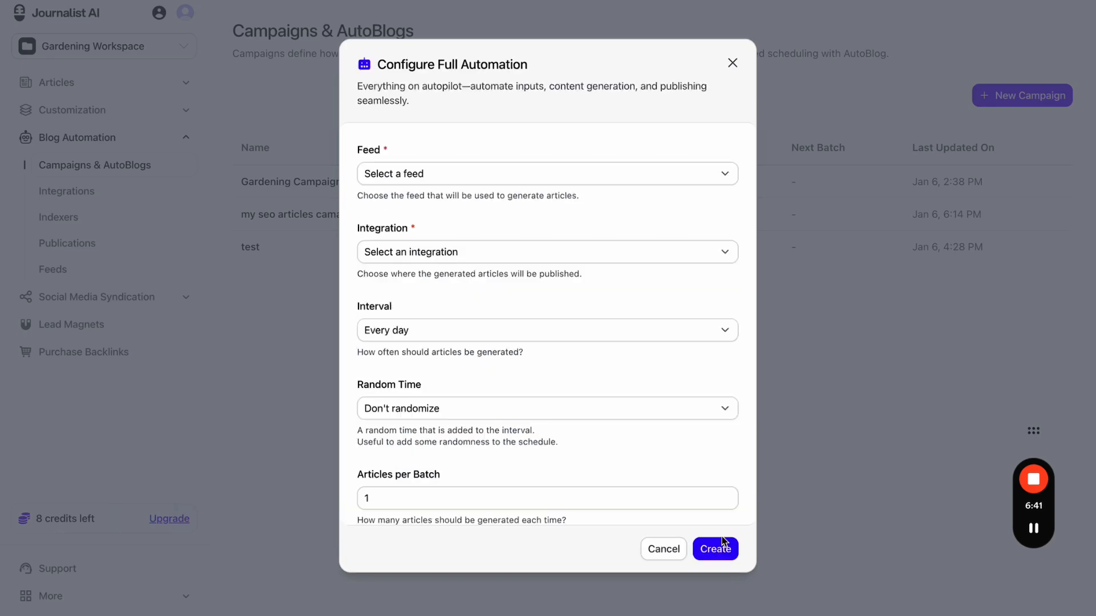
# - Set the feed to My Gardening Site and the integration to My Wordpress Integration
pyautogui.click(455, 173)
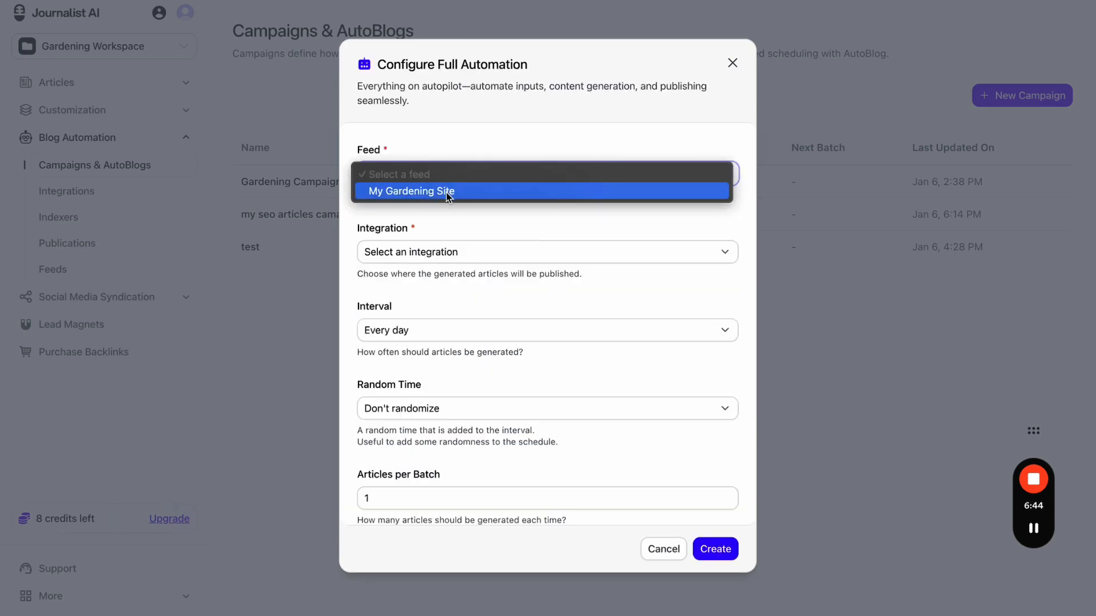
pyautogui.click(448, 192)
pyautogui.click(449, 255)
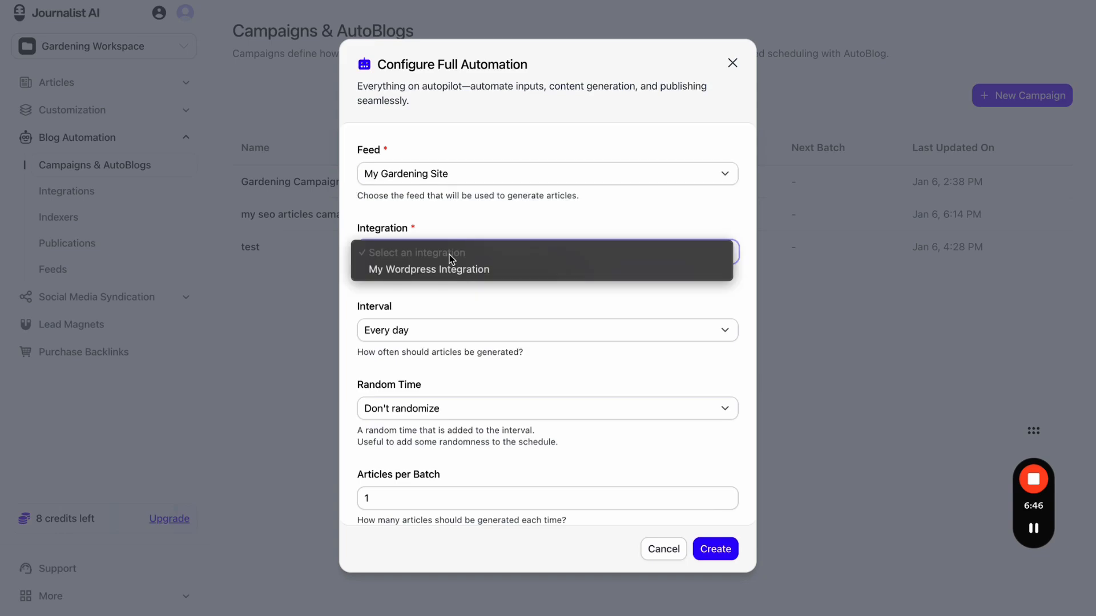
pyautogui.click(461, 269)
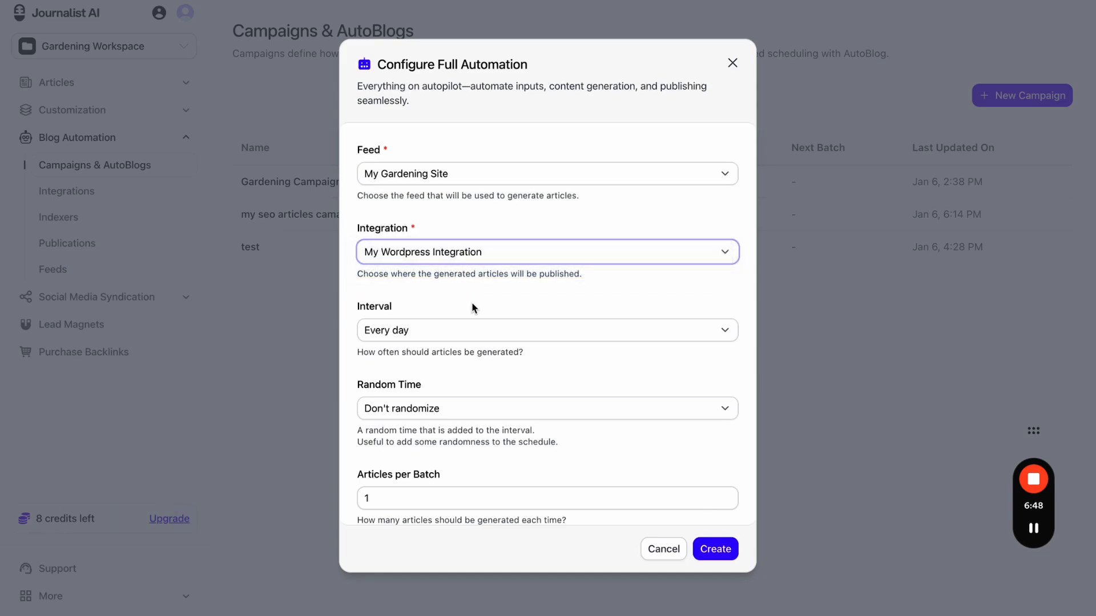
pyautogui.scroll(-1, 471, 302)
# - Set Articles per Batch to 5 with no random time
pyautogui.click(467, 320)
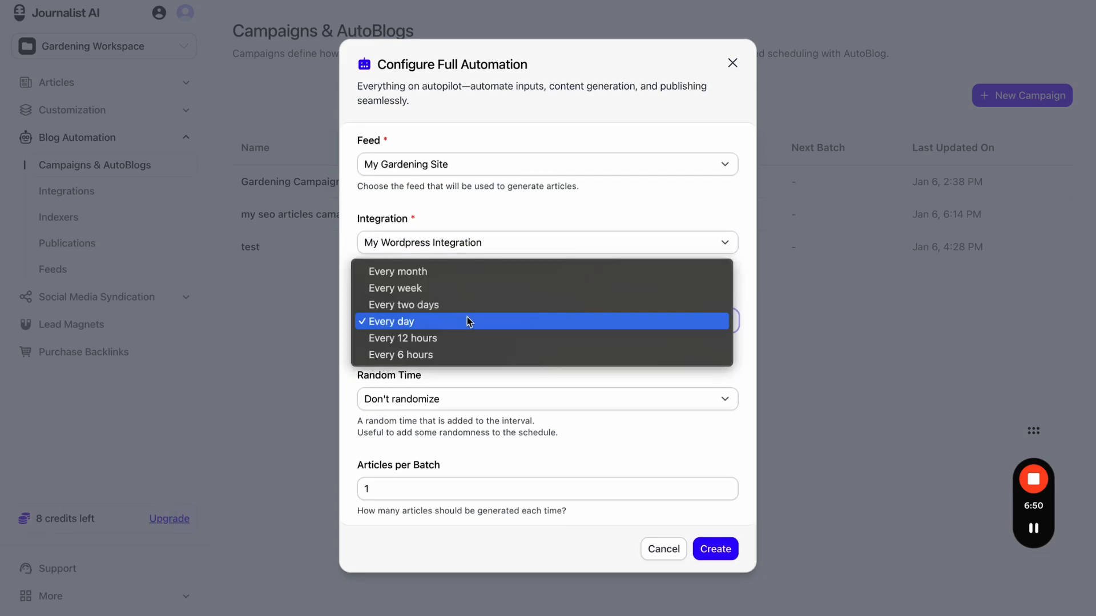
pyautogui.scroll(-1, 464, 336)
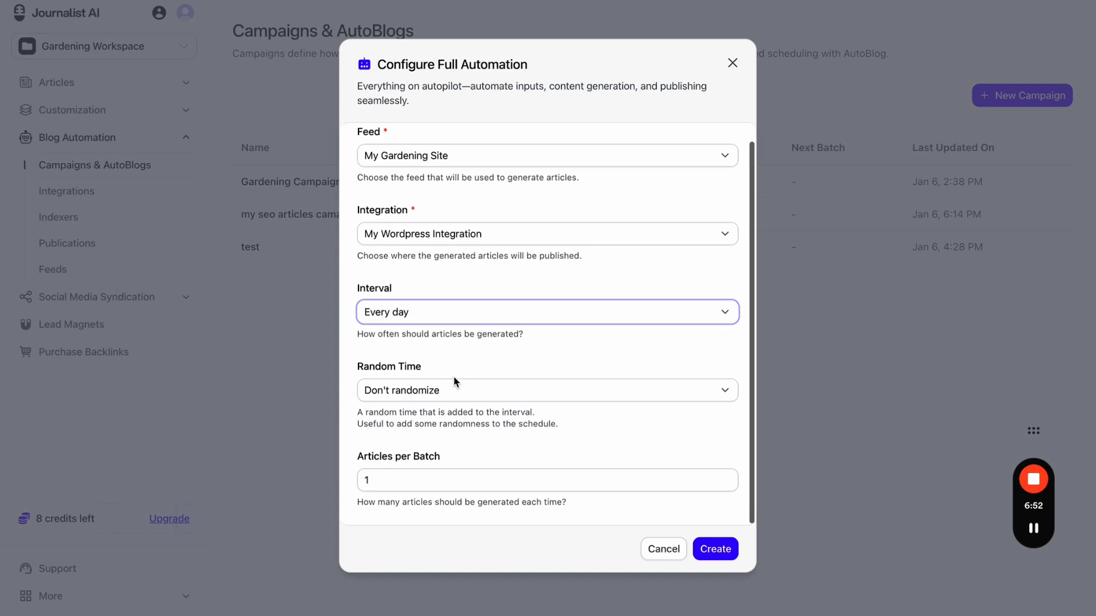
pyautogui.click(450, 389)
pyautogui.click(463, 374)
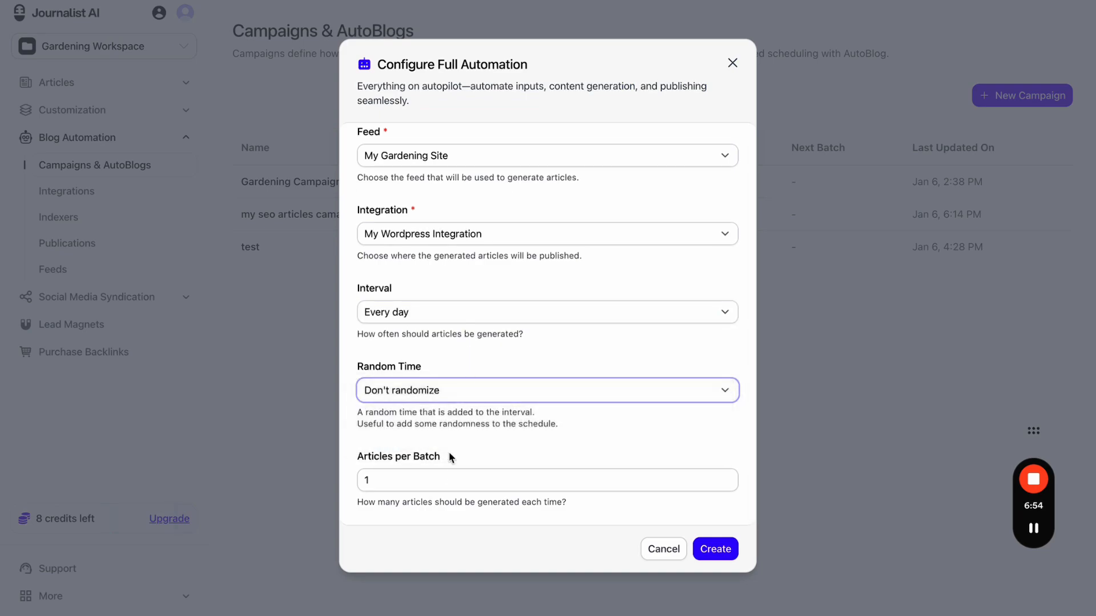
pyautogui.click(456, 484)
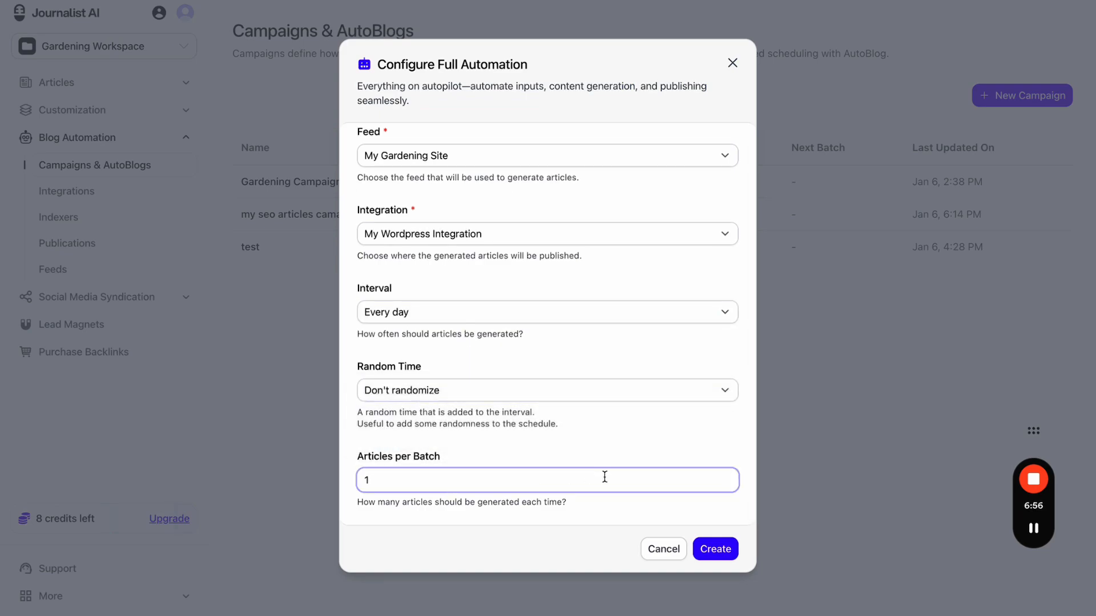
pyautogui.press('BackSpace')
pyautogui.write('5')
pyautogui.click(648, 438)
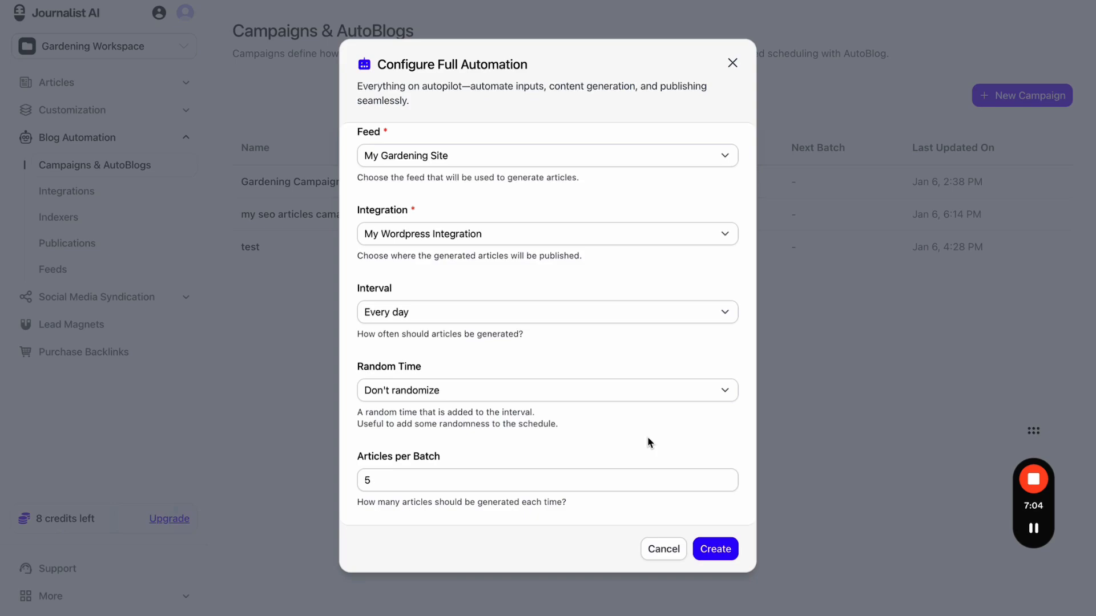
# - Set the interval to Every week without randomization and create the campaign
pyautogui.click(463, 315)
pyautogui.press('Escape')
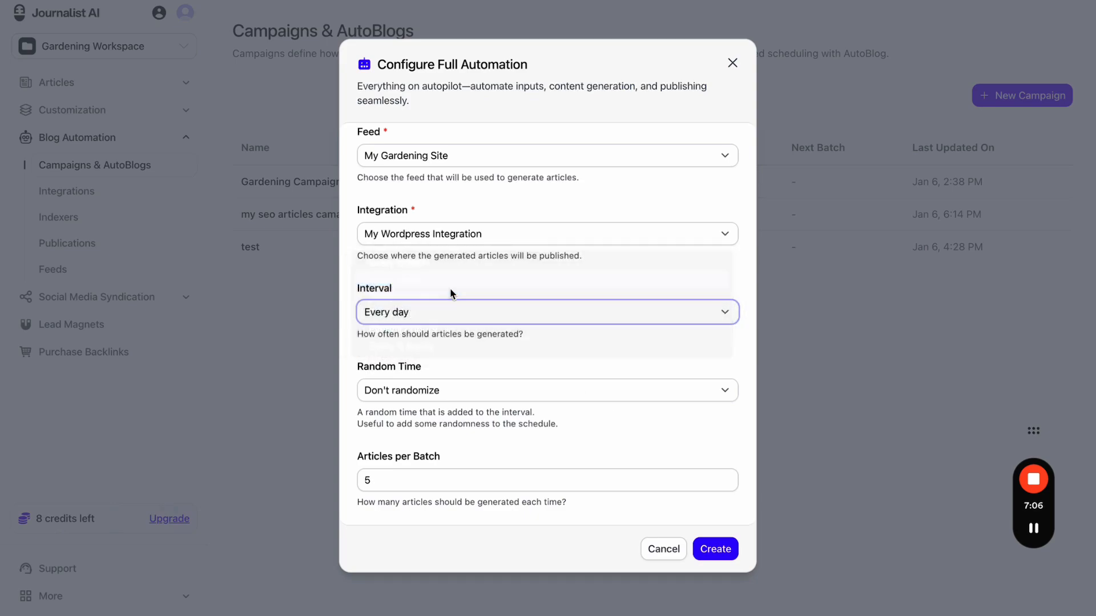
pyautogui.click(496, 384)
pyautogui.click(497, 386)
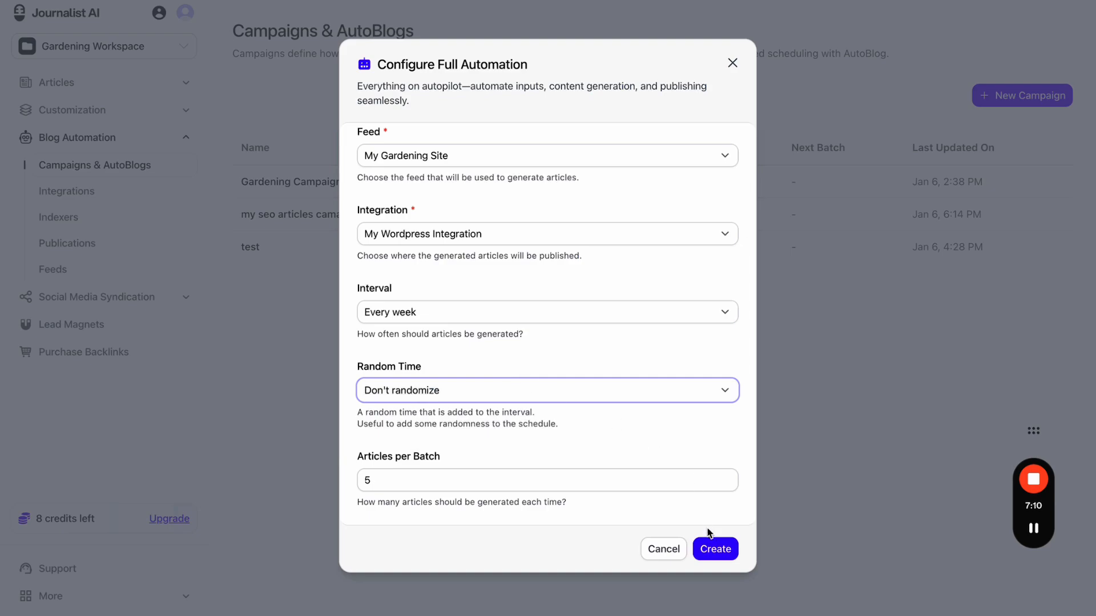
pyautogui.click(712, 549)
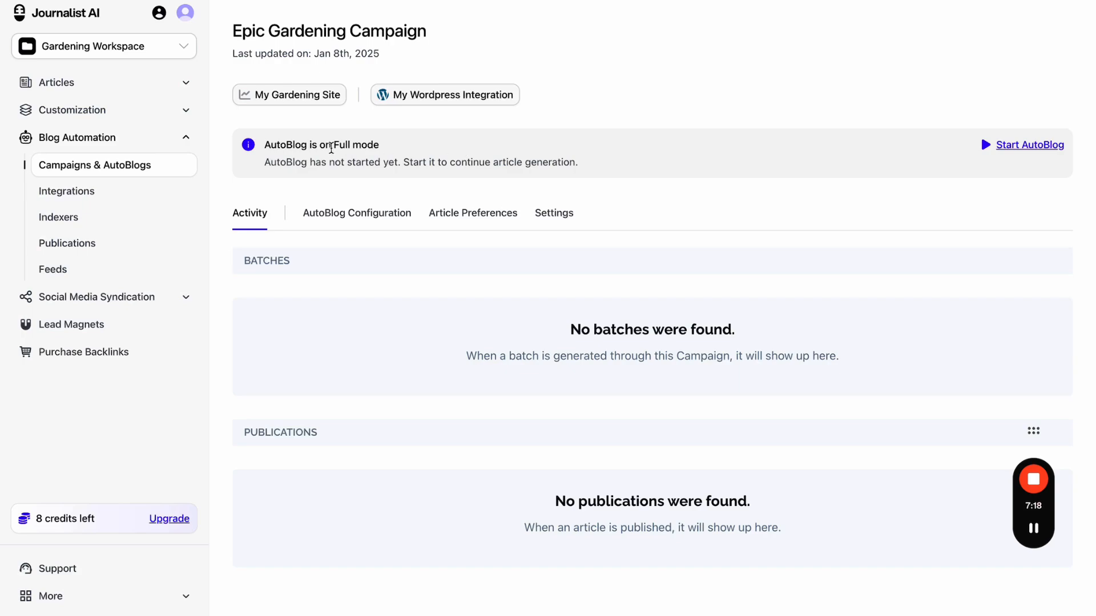
# - Highlight 'Full mode', zoom the page to 90%, and return to Campaigns & AutoBlogs
pyautogui.moveTo(331, 144); pyautogui.dragTo(401, 148)
pyautogui.hotkey('ctrl', '-')
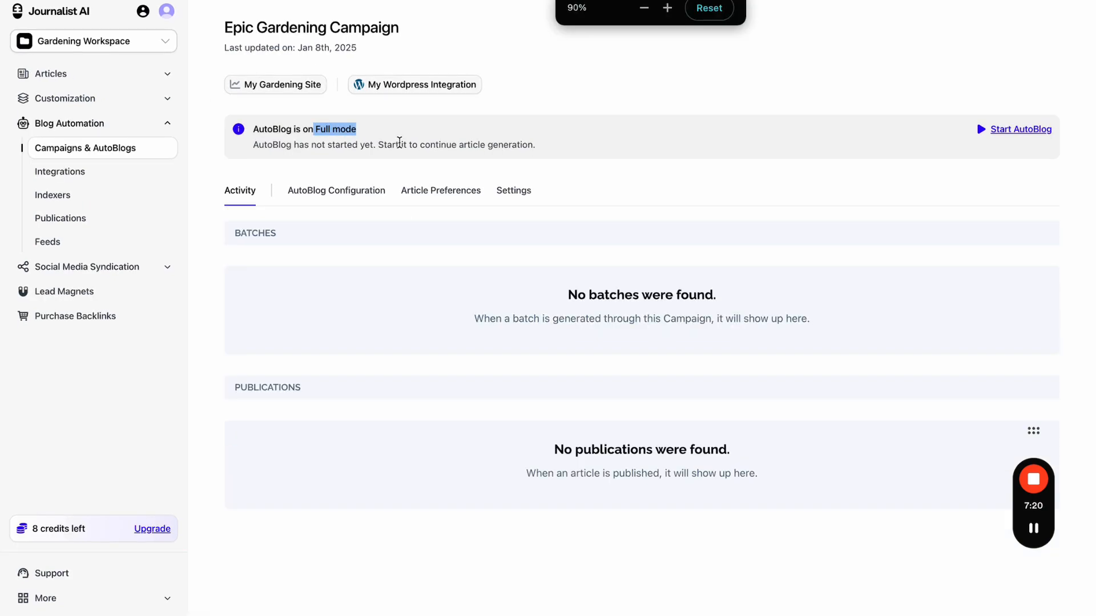
pyautogui.click(108, 150)
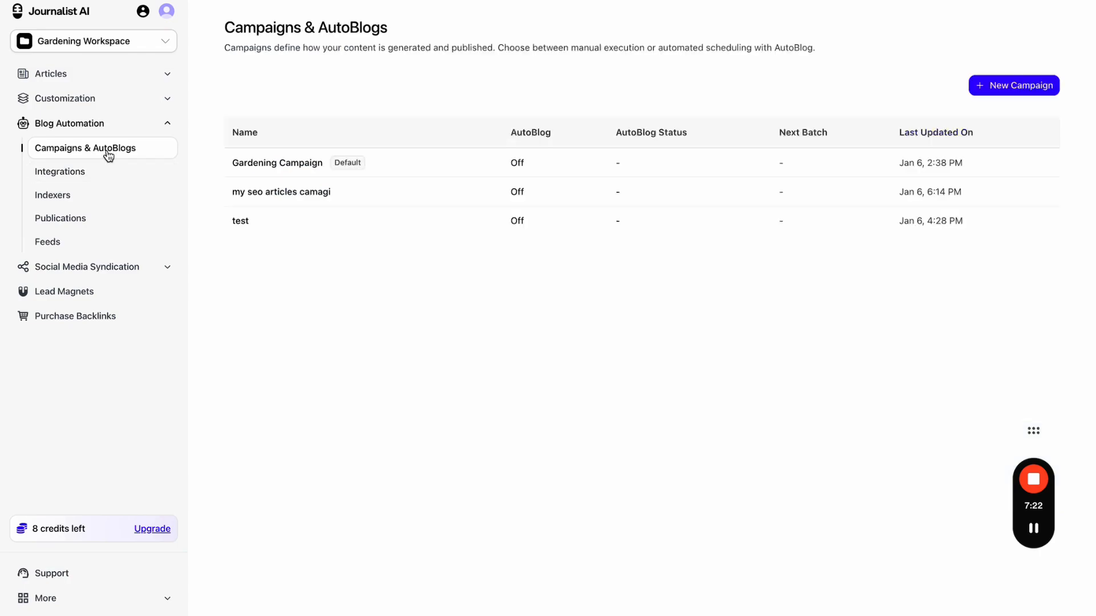
pyautogui.click(1034, 90)
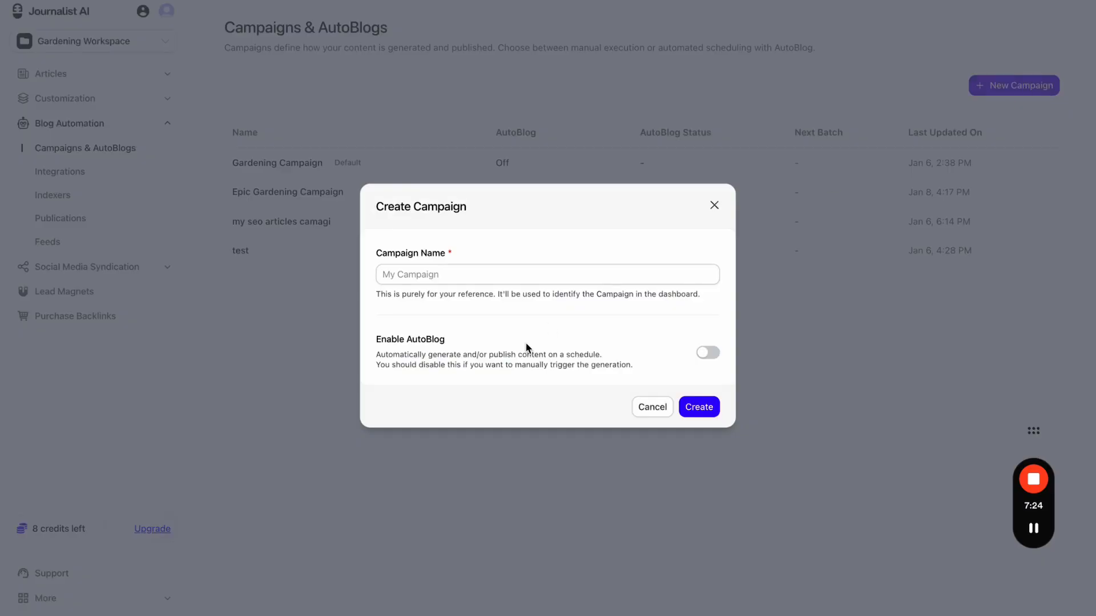
pyautogui.click(708, 354)
pyautogui.scroll(-1, 712, 355)
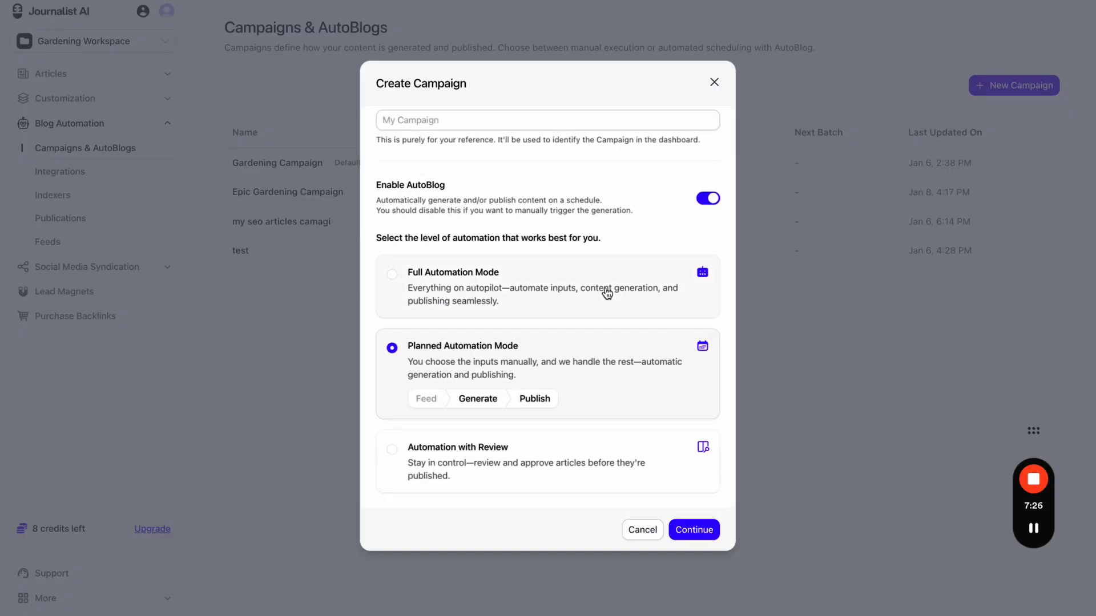
pyautogui.click(604, 308)
pyautogui.hotkey('ctrl', '+')
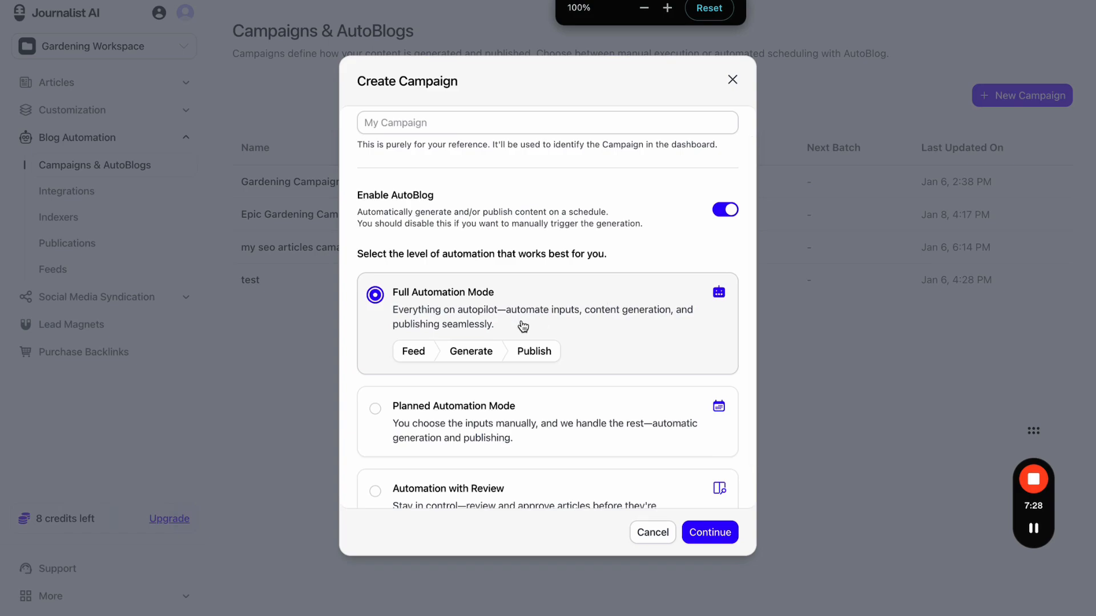
pyautogui.scroll(-1, 537, 336)
pyautogui.click(548, 368)
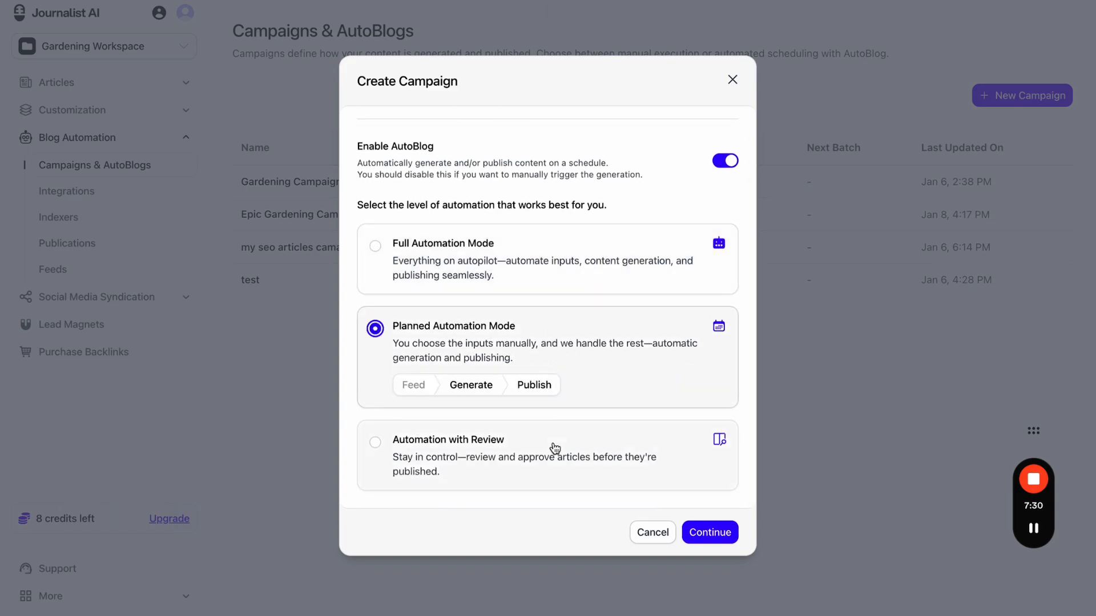
pyautogui.click(552, 453)
pyautogui.click(570, 349)
pyautogui.click(571, 280)
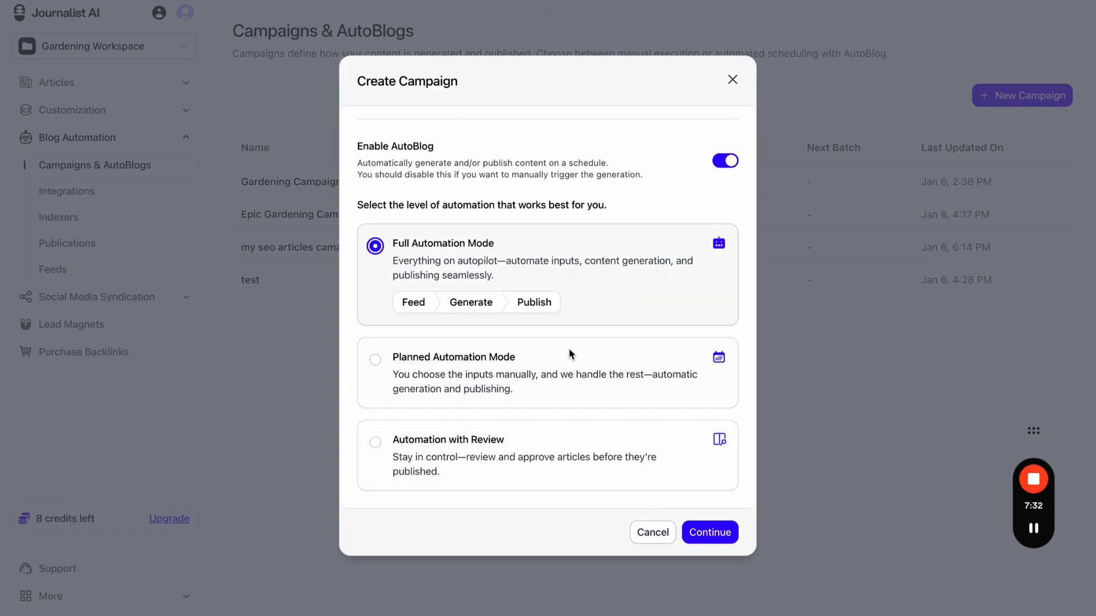
pyautogui.click(571, 361)
pyautogui.click(571, 274)
pyautogui.click(716, 162)
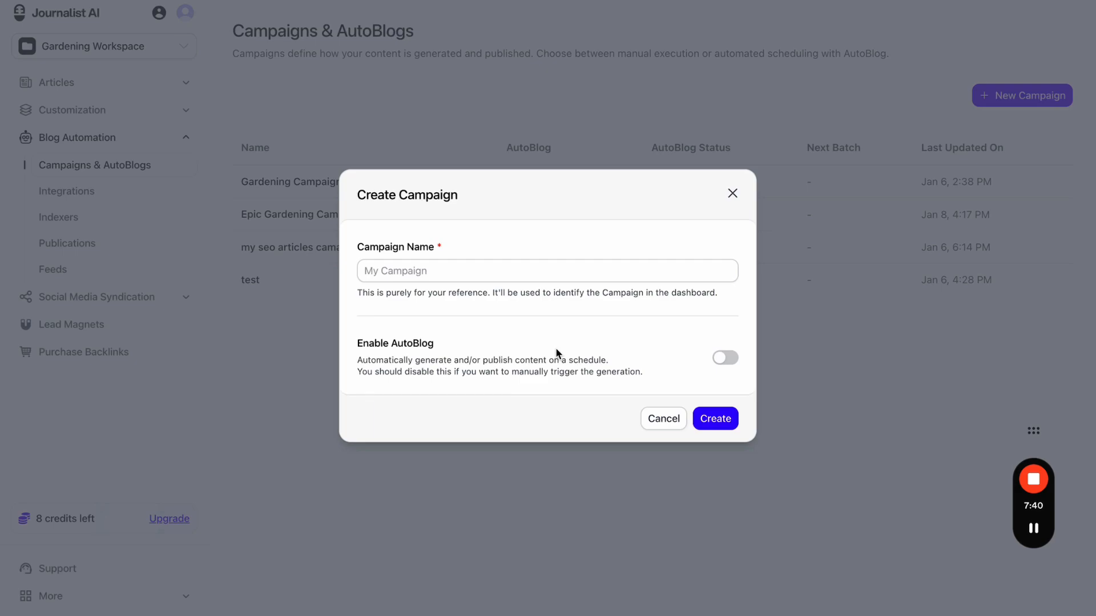
pyautogui.click(724, 359)
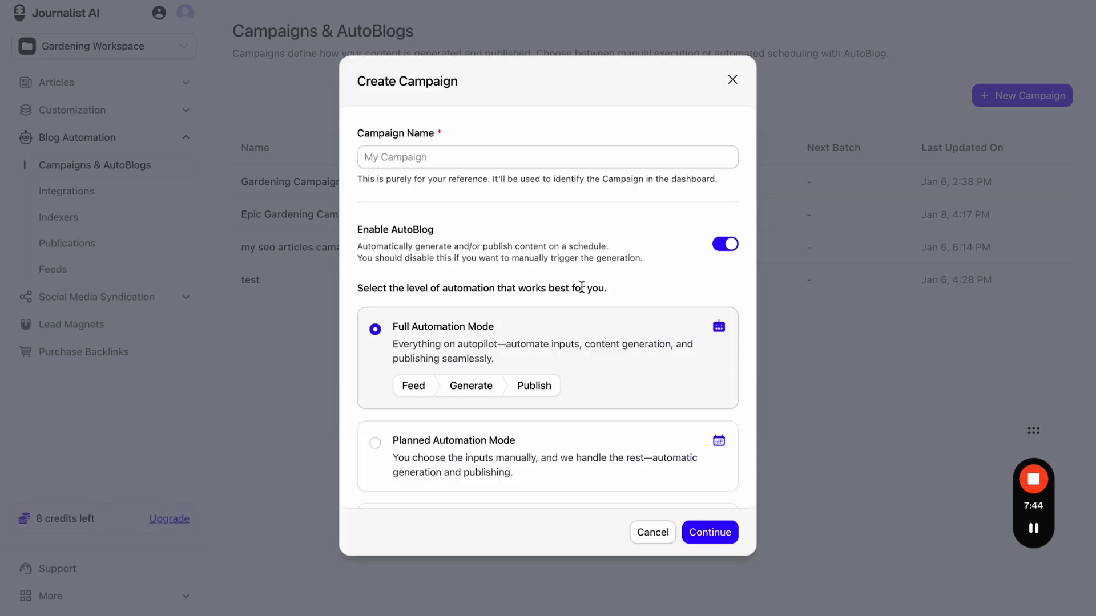
pyautogui.scroll(-2, 582, 287)
pyautogui.click(620, 369)
pyautogui.click(603, 443)
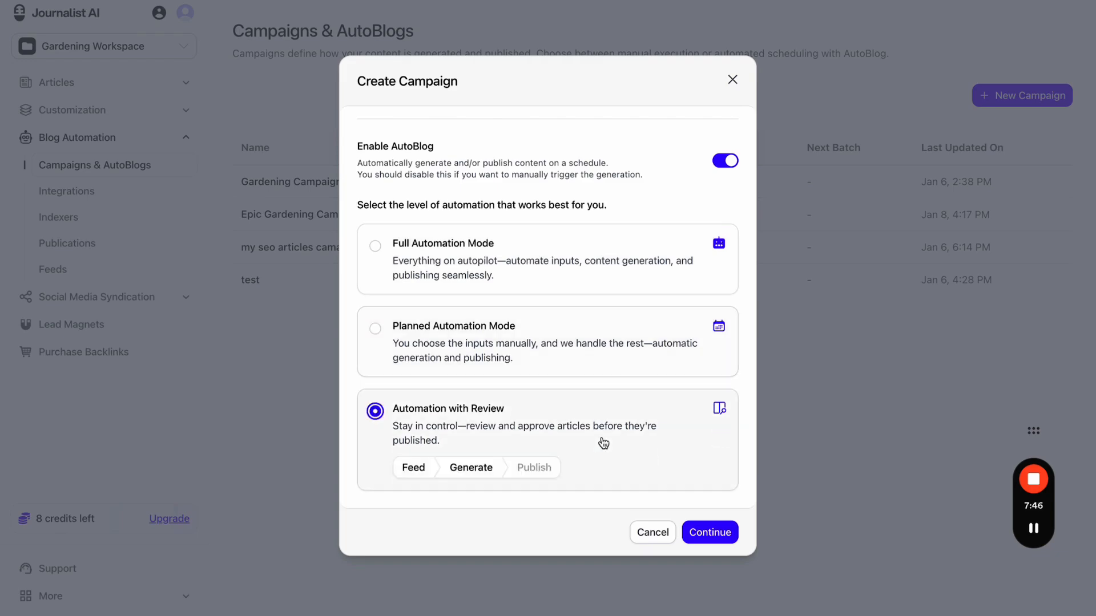
pyautogui.click(612, 366)
pyautogui.click(615, 268)
pyautogui.click(733, 80)
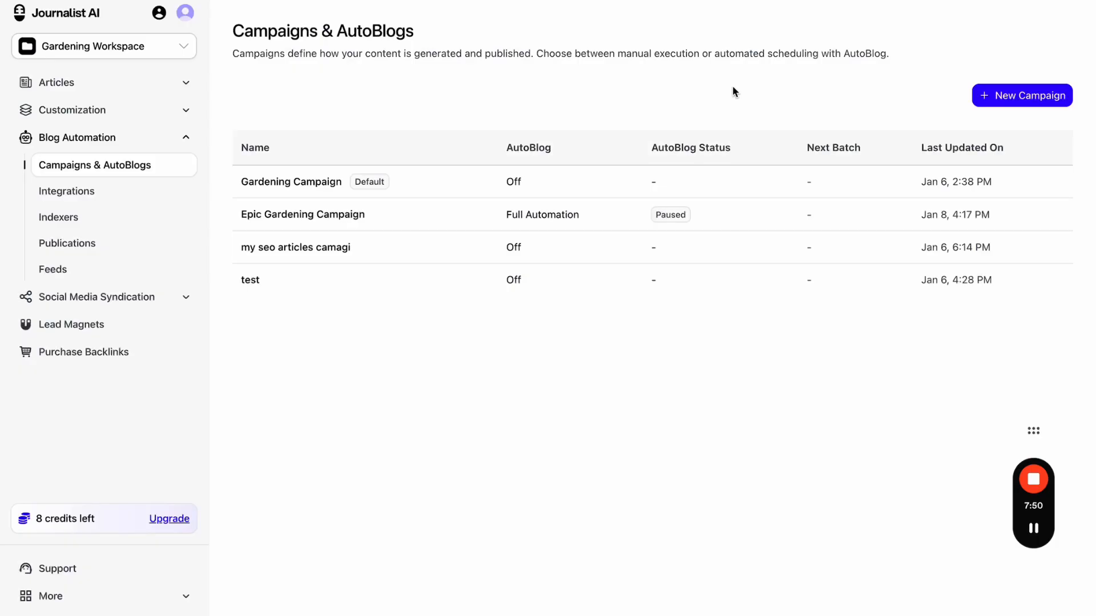
# - View the Feeds list, preview the Create Feed types, then go back to Campaigns
pyautogui.click(114, 274)
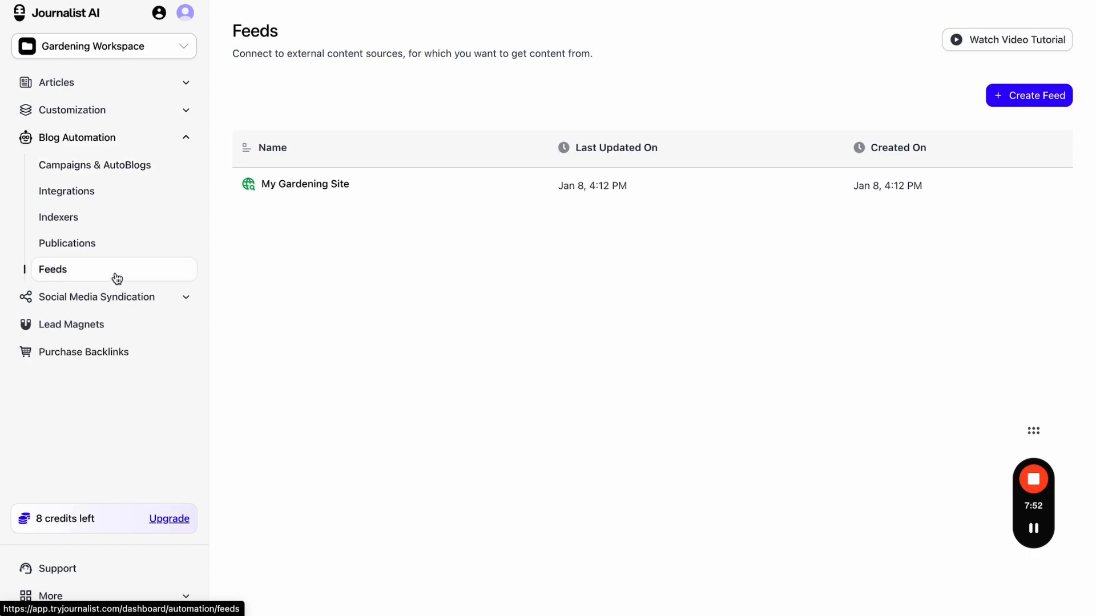
pyautogui.click(998, 97)
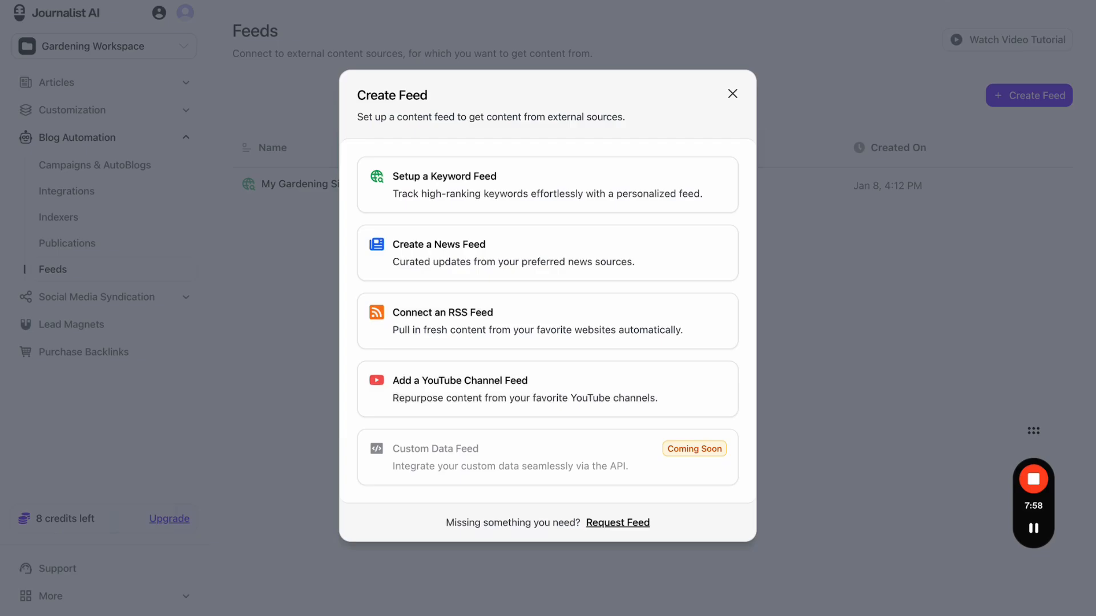
pyautogui.click(781, 386)
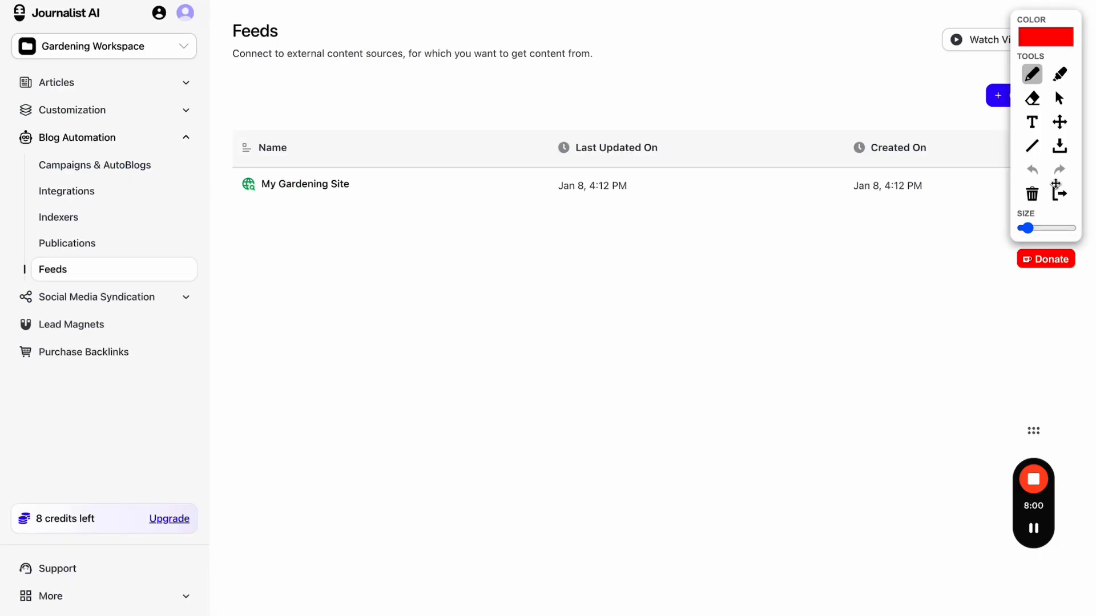
pyautogui.click(1060, 194)
pyautogui.click(1025, 94)
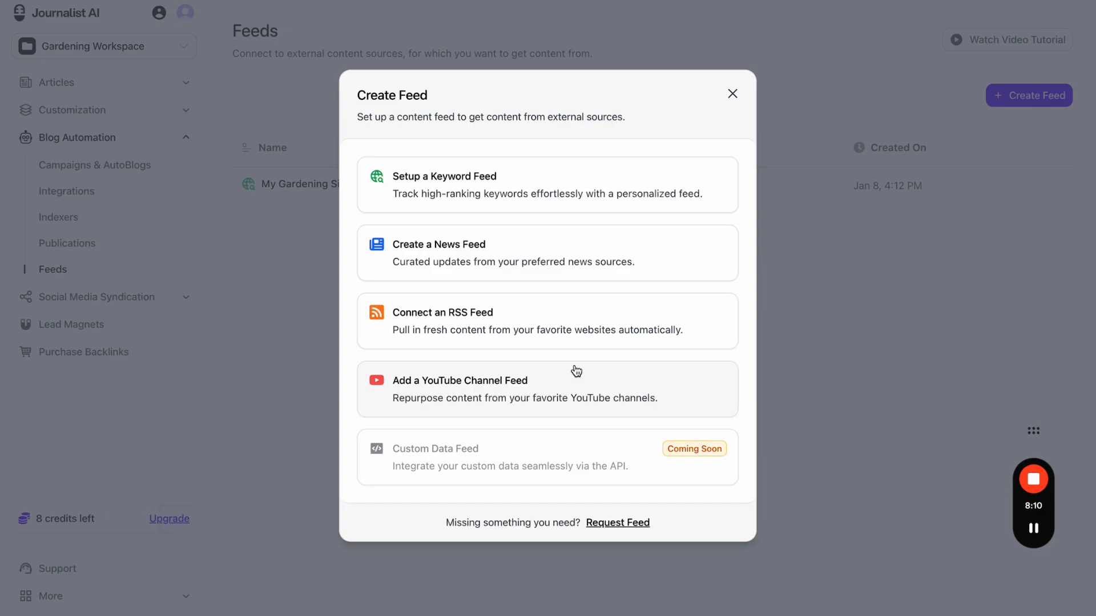
pyautogui.click(732, 98)
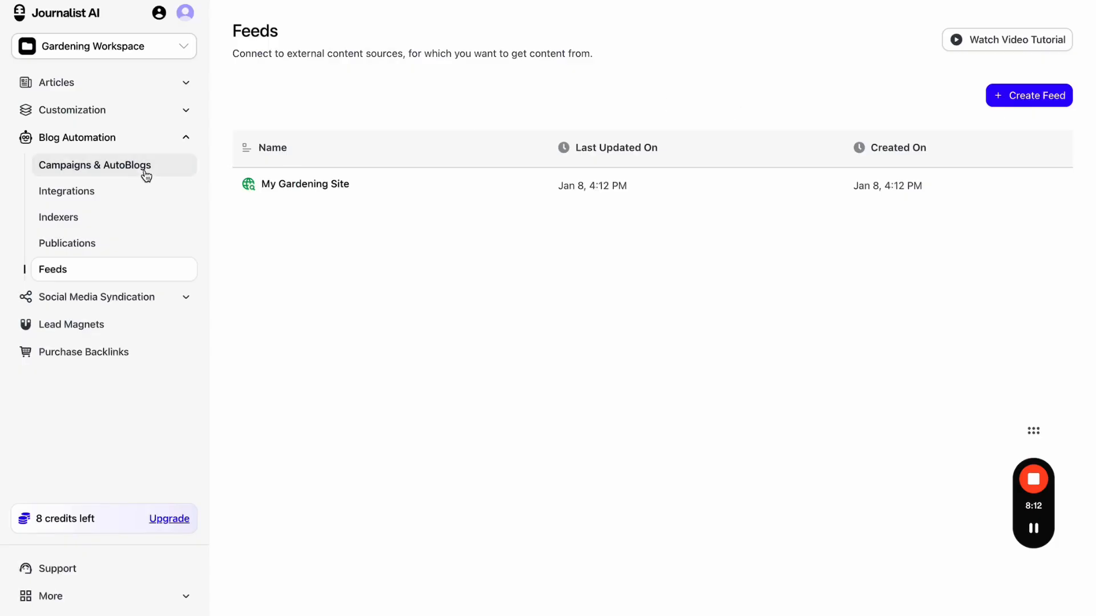
pyautogui.click(143, 168)
# - Start a new campaign with AutoBlog on, trying each mode and ending on Automation with Review
pyautogui.click(1002, 97)
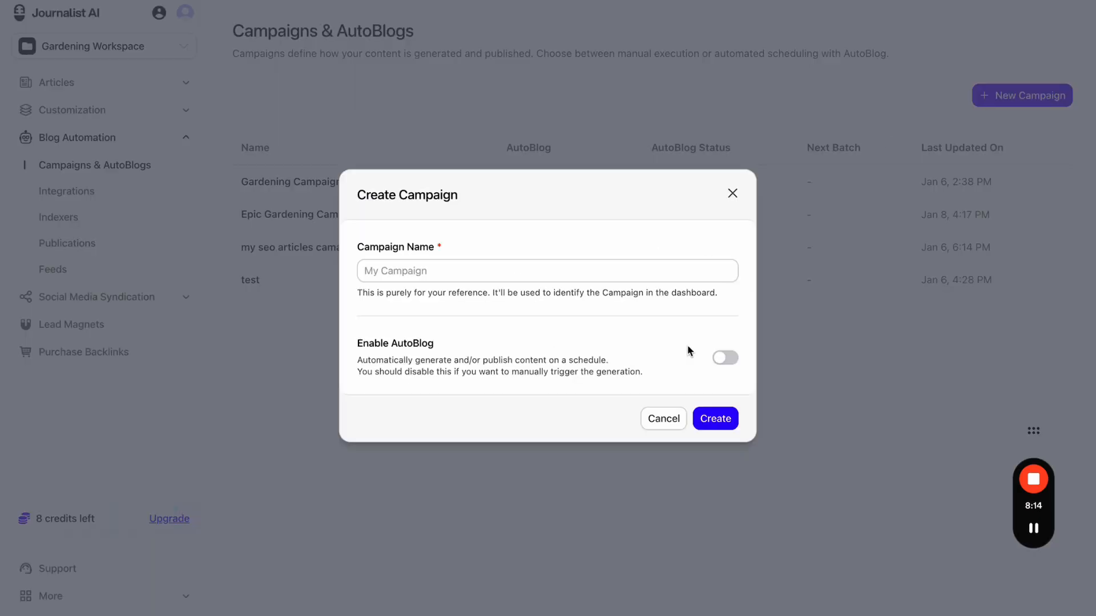
pyautogui.click(724, 357)
pyautogui.scroll(-2, 514, 351)
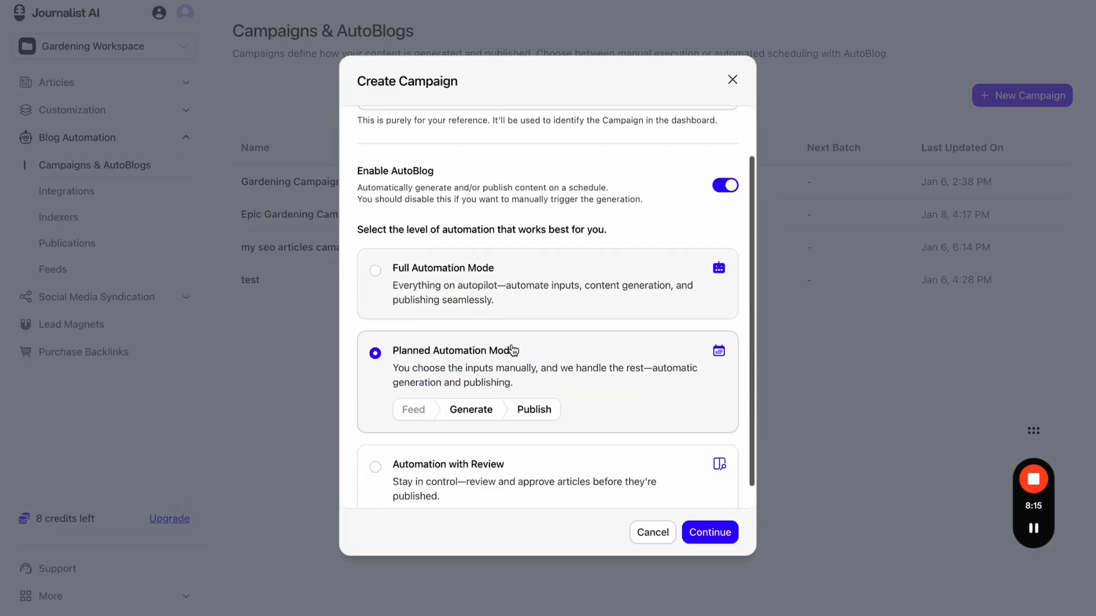
pyautogui.click(574, 290)
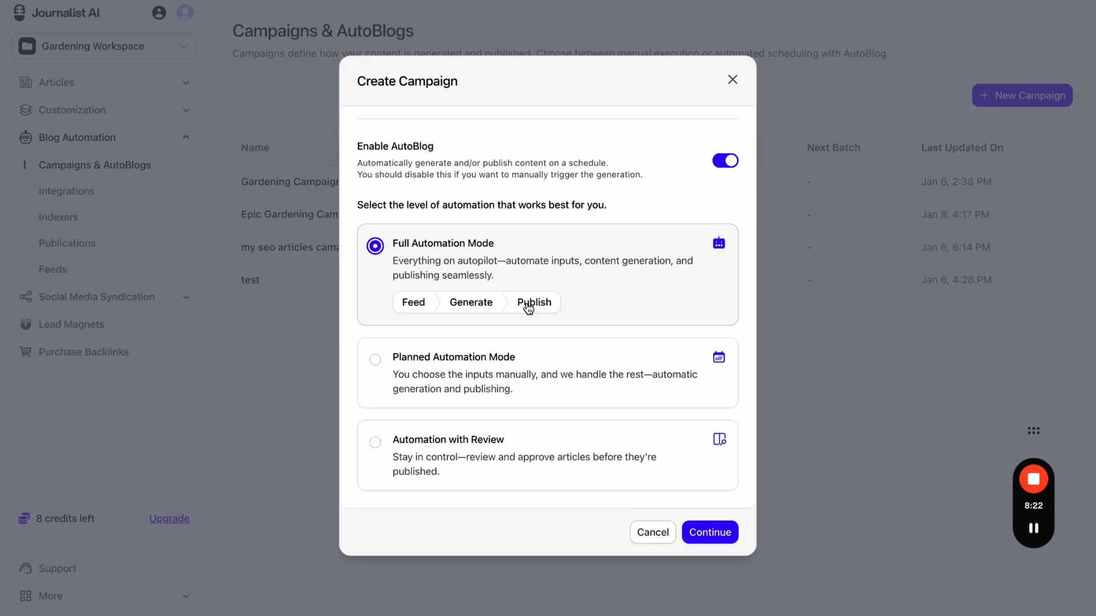
pyautogui.click(527, 358)
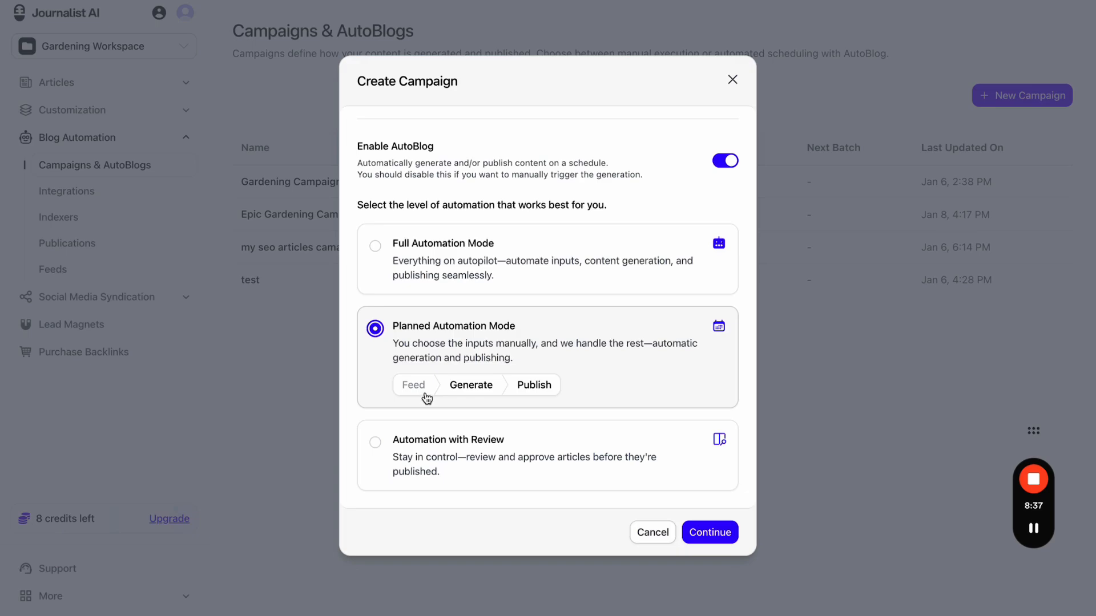
pyautogui.click(431, 441)
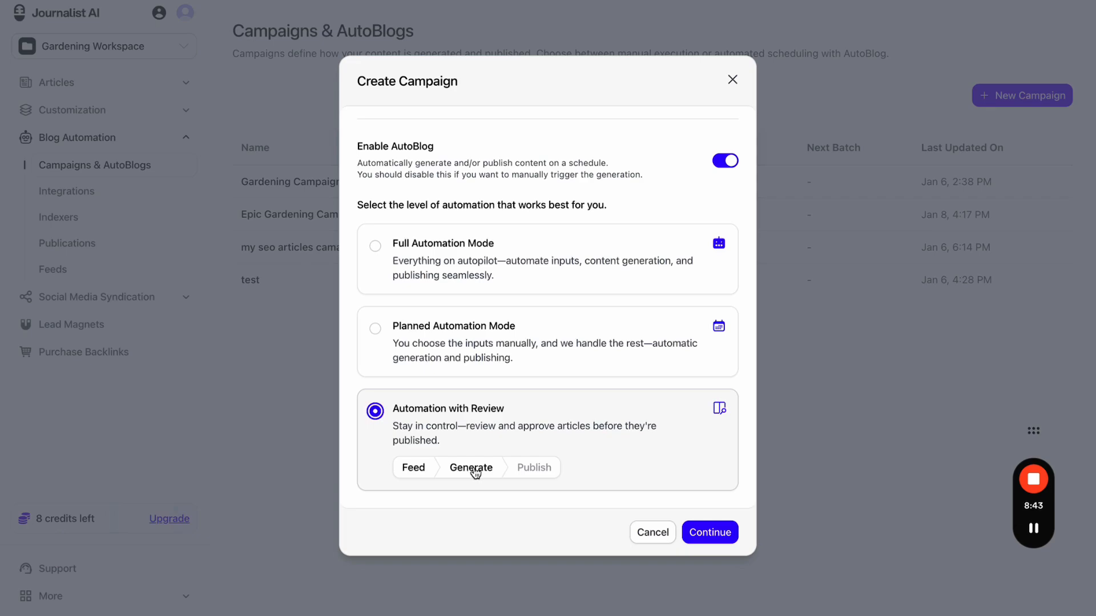
pyautogui.click(536, 251)
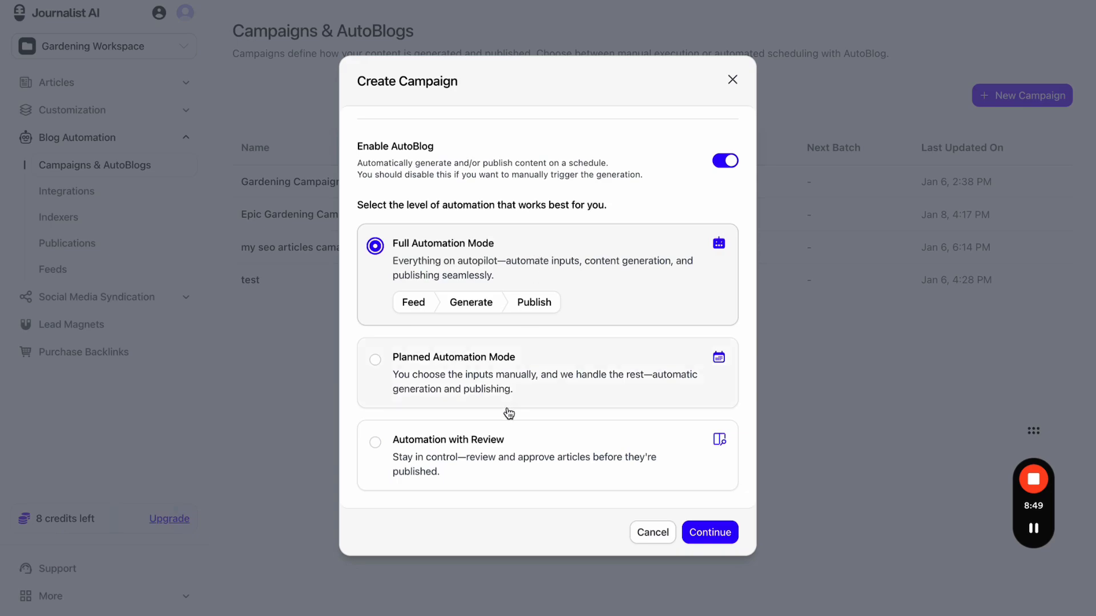
pyautogui.click(503, 438)
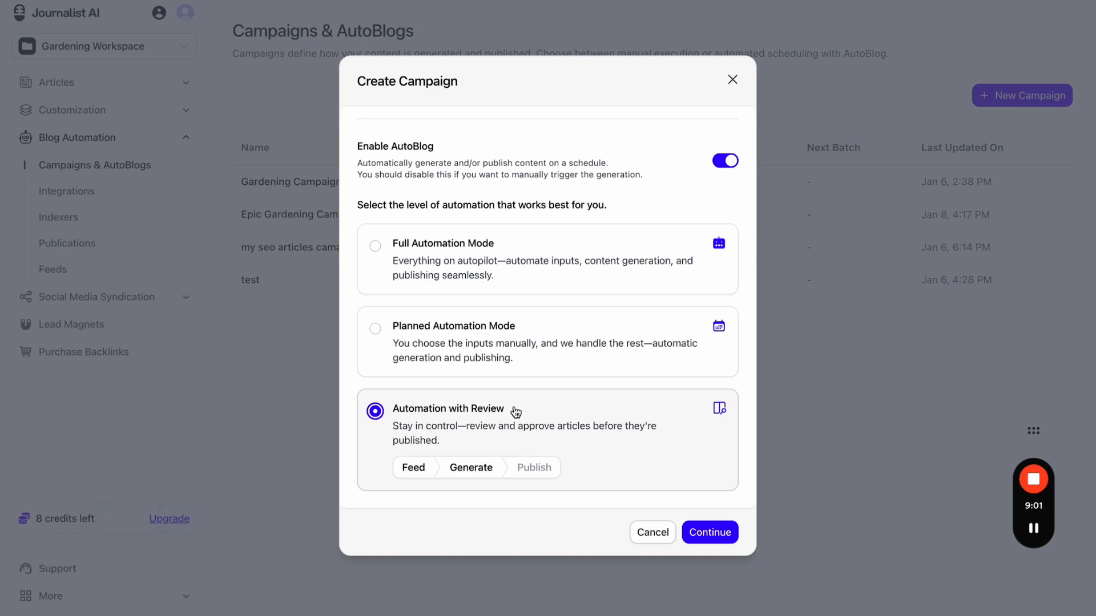
# - Pick Planned Automation mode, then abandon the new campaign and go to the Feeds list
pyautogui.click(509, 342)
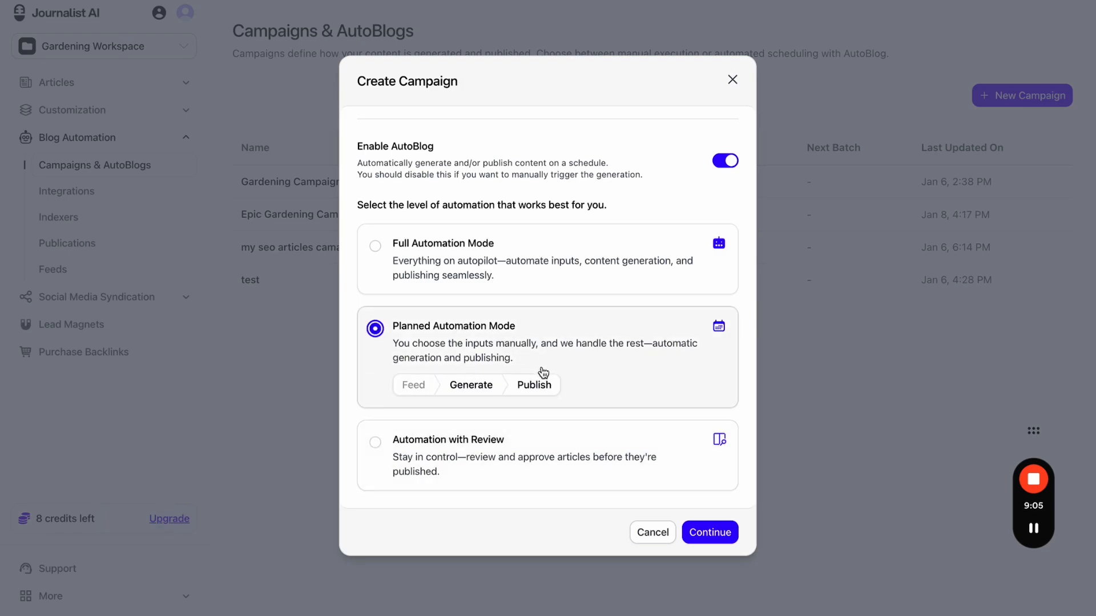
pyautogui.click(733, 82)
pyautogui.click(122, 269)
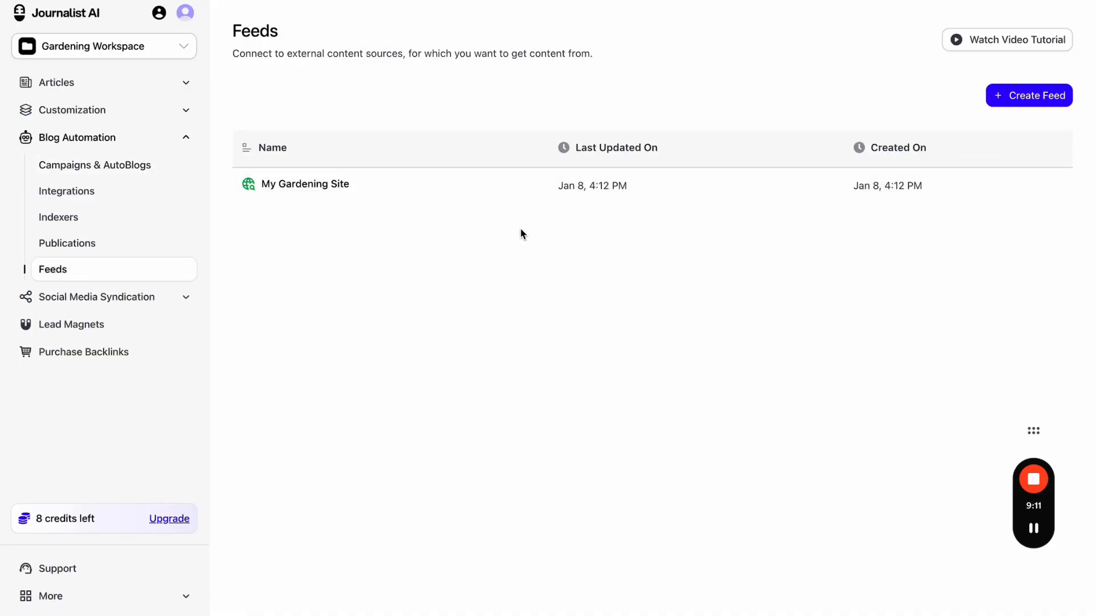
# - Start a new feed of the YouTube Channel Feed type
pyautogui.scroll(-3, 403, 307)
pyautogui.scroll(3, 402, 307)
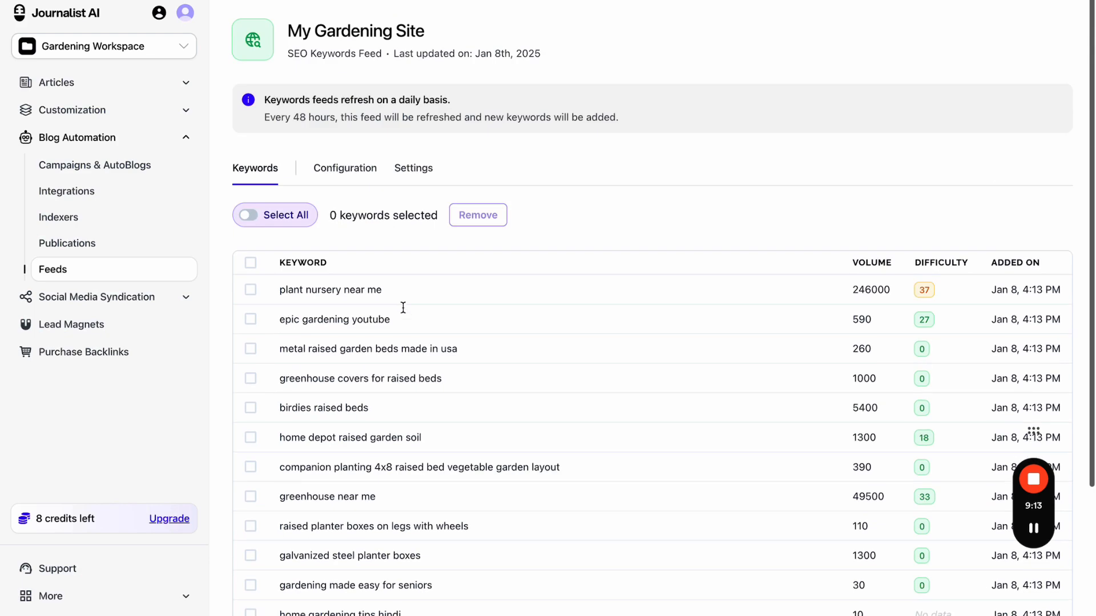
pyautogui.click(174, 281)
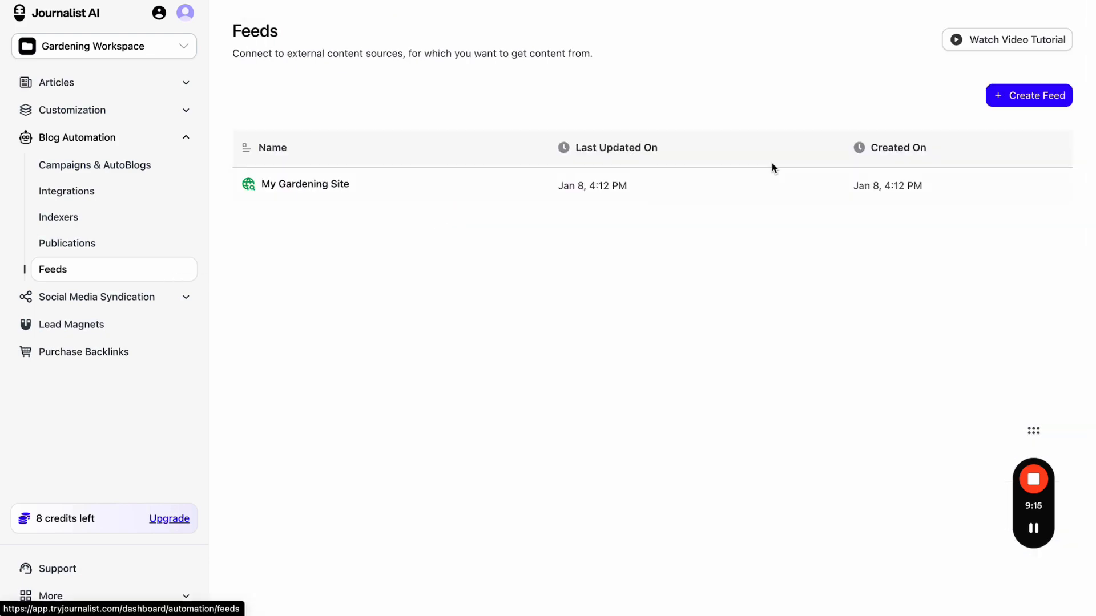
pyautogui.click(1036, 100)
pyautogui.click(502, 379)
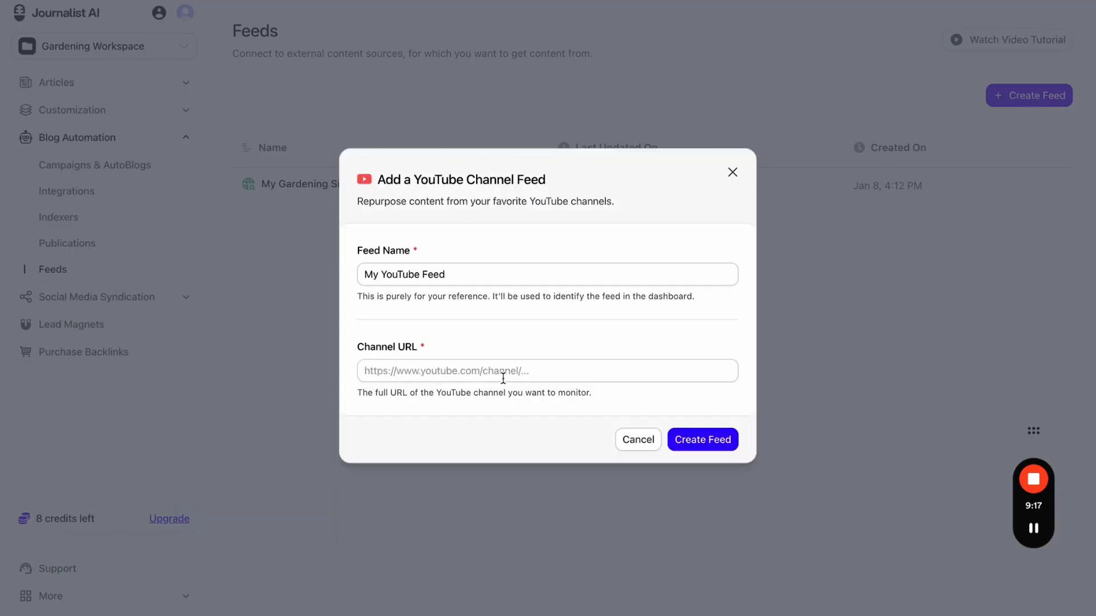
# - Rename the feed to 'Epic Gardening YouTube'
pyautogui.tripleClick(450, 275)
pyautogui.write('Rpic')
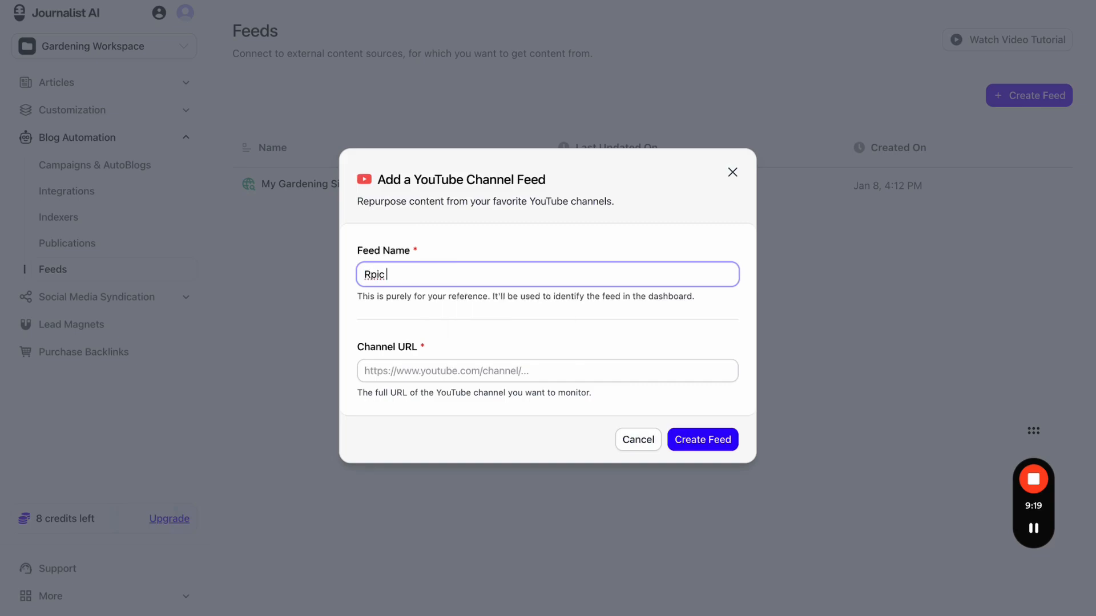
pyautogui.press('super+a')
pyautogui.write('ep')
pyautogui.click(457, 302)
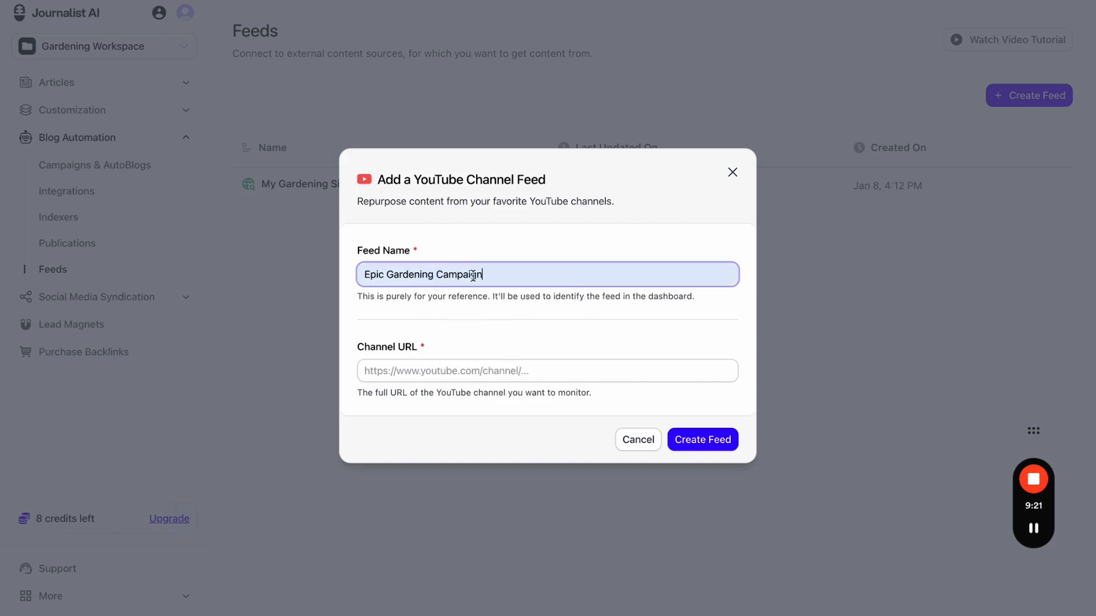
pyautogui.doubleClick(469, 276)
pyautogui.write('y')
pyautogui.press('BackSpace')
pyautogui.write('YouTube')
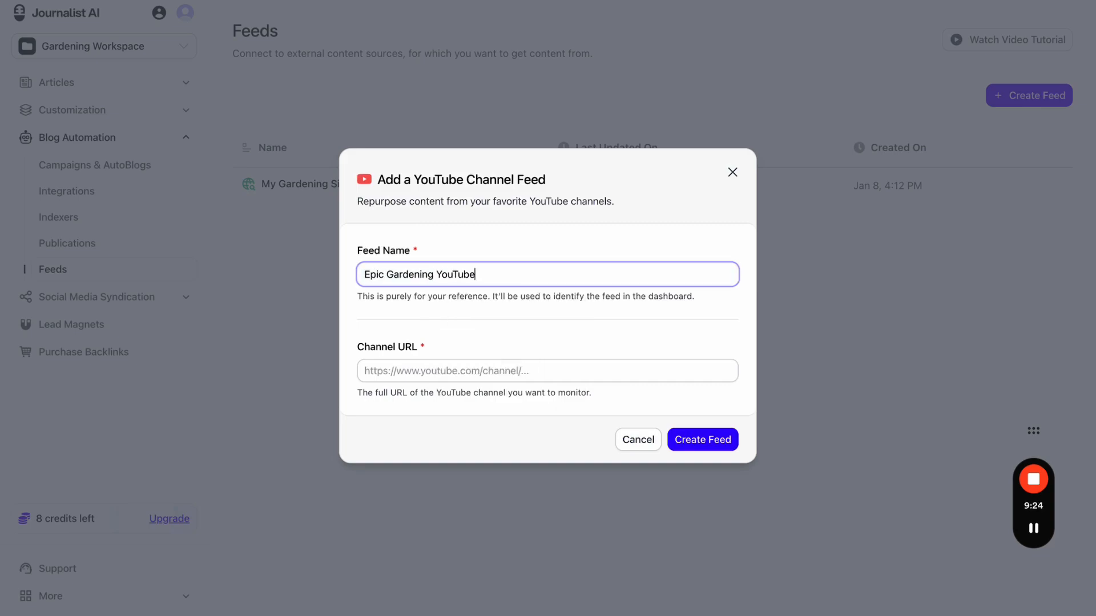
pyautogui.press('super+a')
pyautogui.press('super+c')
# - Search YouTube in a new tab for Epic Gardening and open the channel page
pyautogui.press('super+t')
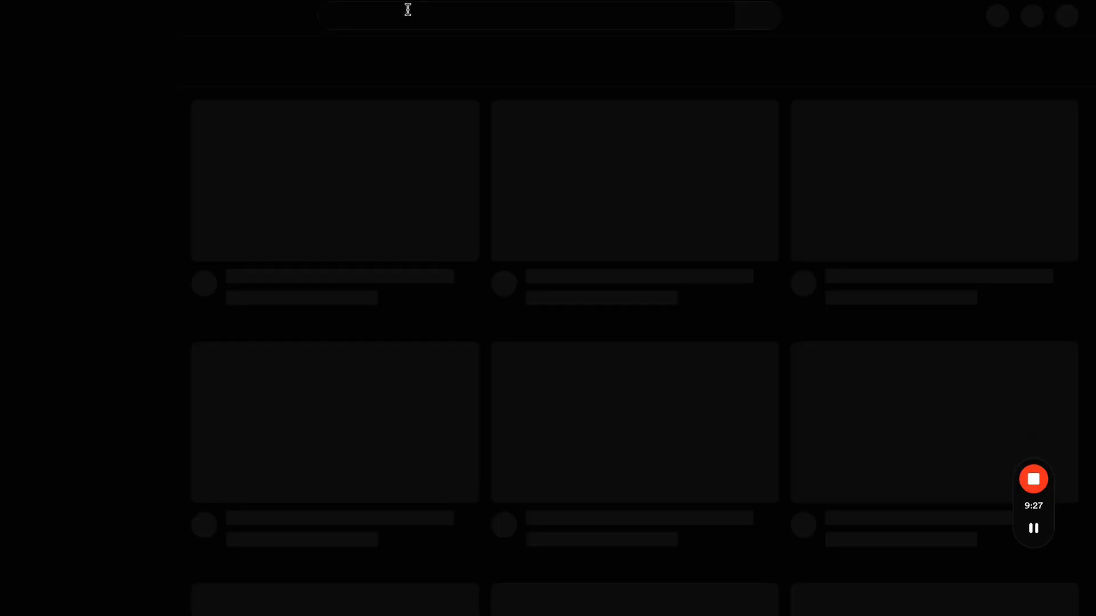
pyautogui.click(410, 16)
pyautogui.press('super+v')
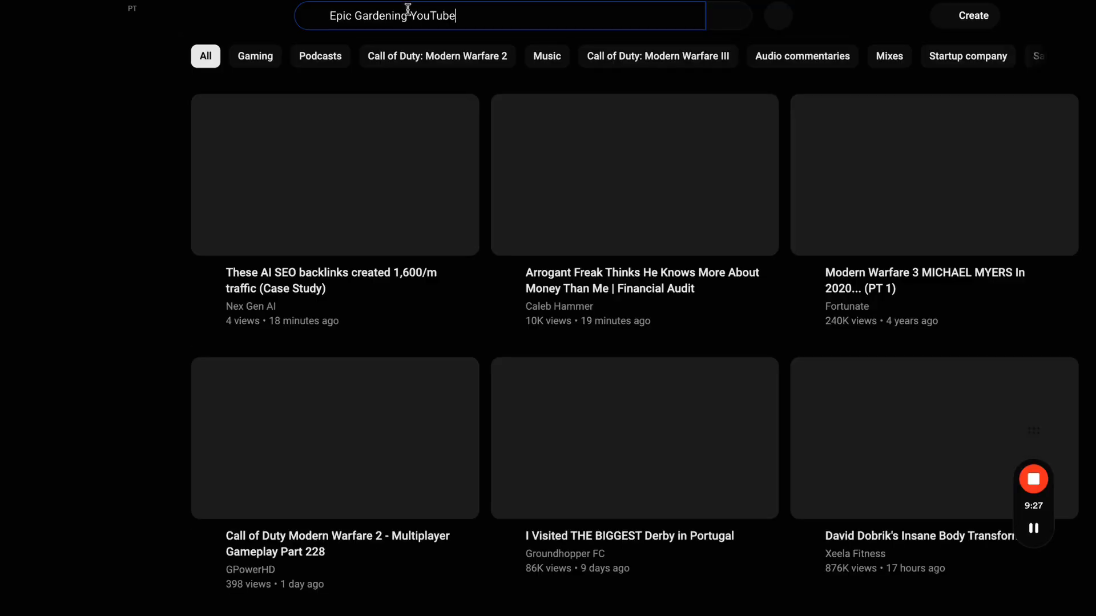
pyautogui.press('Return')
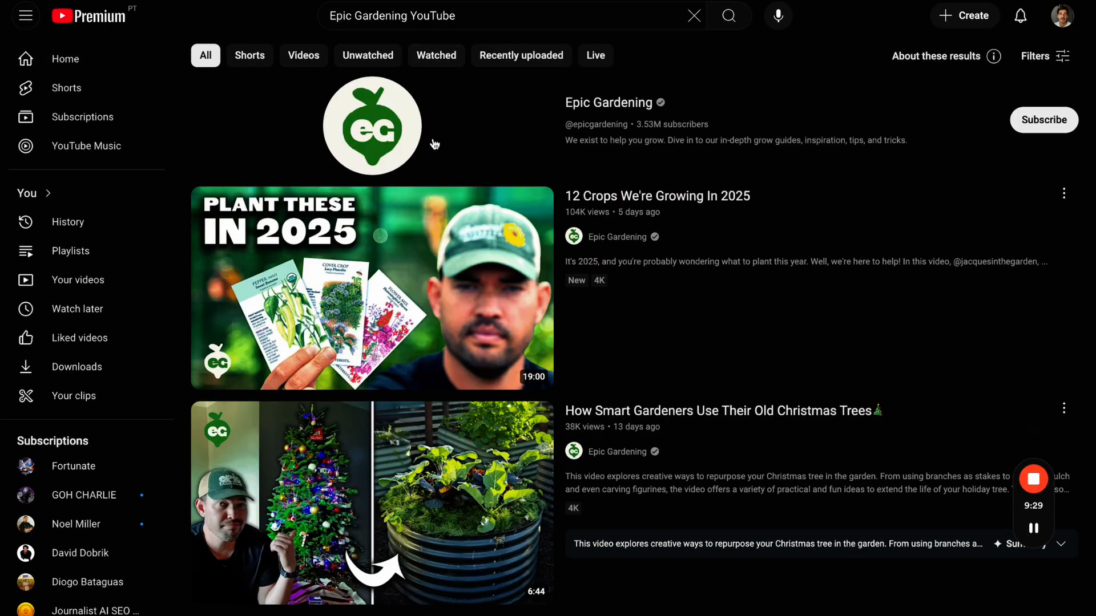
pyautogui.click(434, 141)
pyautogui.hotkey('ctrl', 'shift', 'Tab')
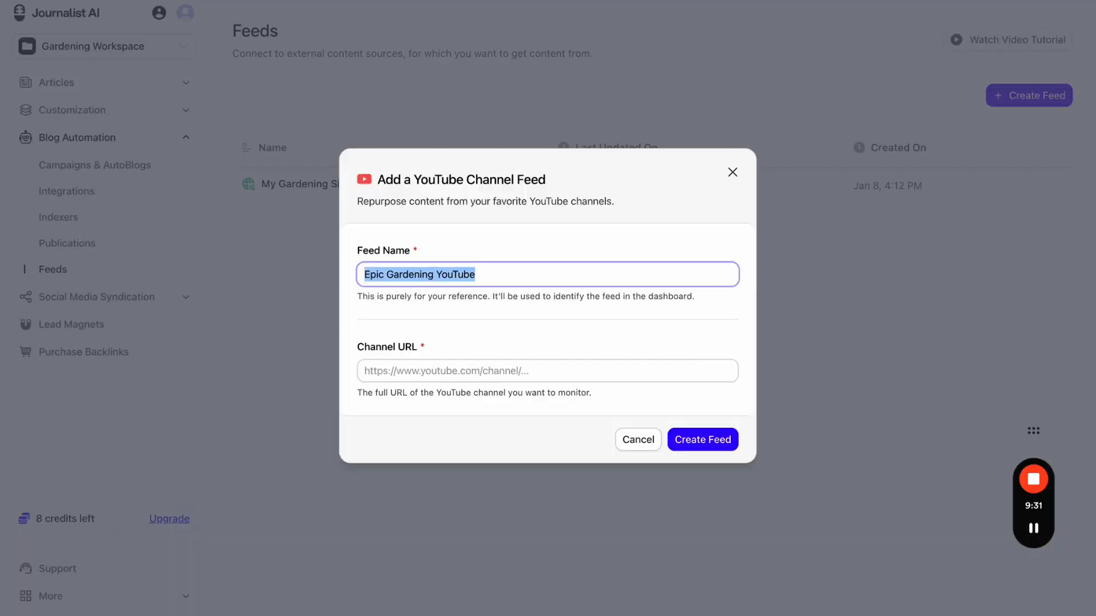
pyautogui.click(491, 374)
pyautogui.write('https://www.youtube.com/@epicgardening')
pyautogui.click(701, 440)
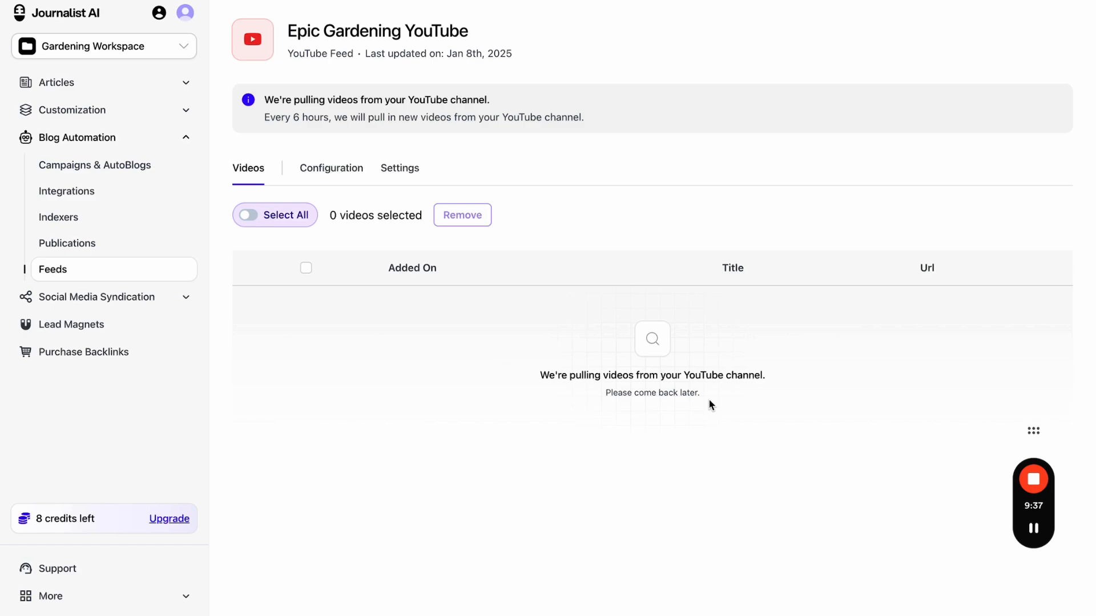
# - Review the new feed's Configuration and Videos tabs, then return to Campaigns & AutoBlogs
pyautogui.click(338, 172)
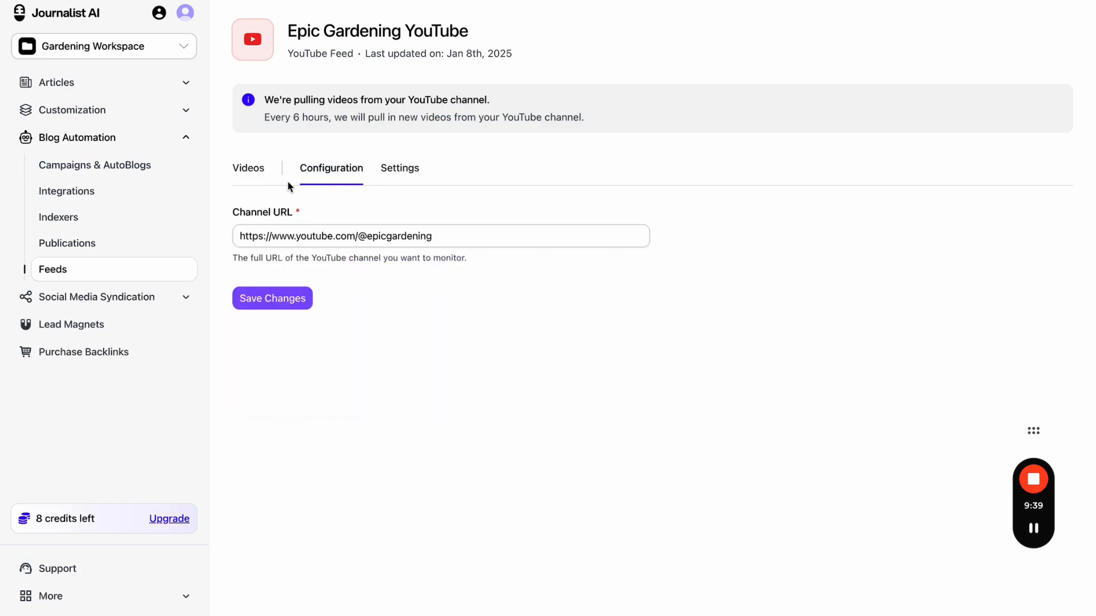
pyautogui.click(263, 173)
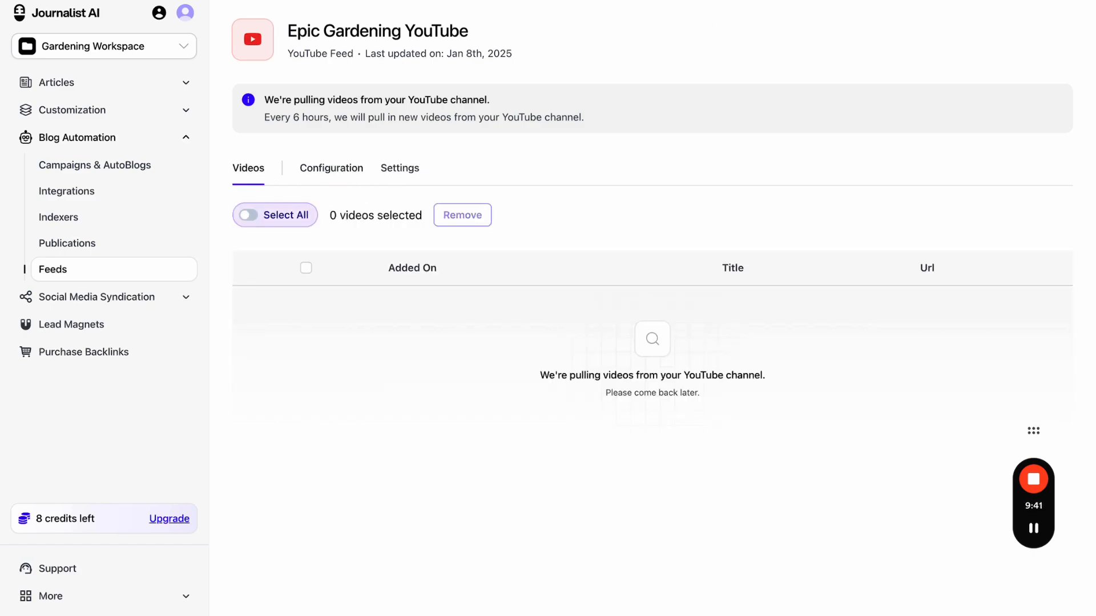
pyautogui.moveTo(251, 152)
pyautogui.mouseDown()
pyautogui.moveTo(224, 188)
pyautogui.moveTo(259, 151)
pyautogui.mouseUp()
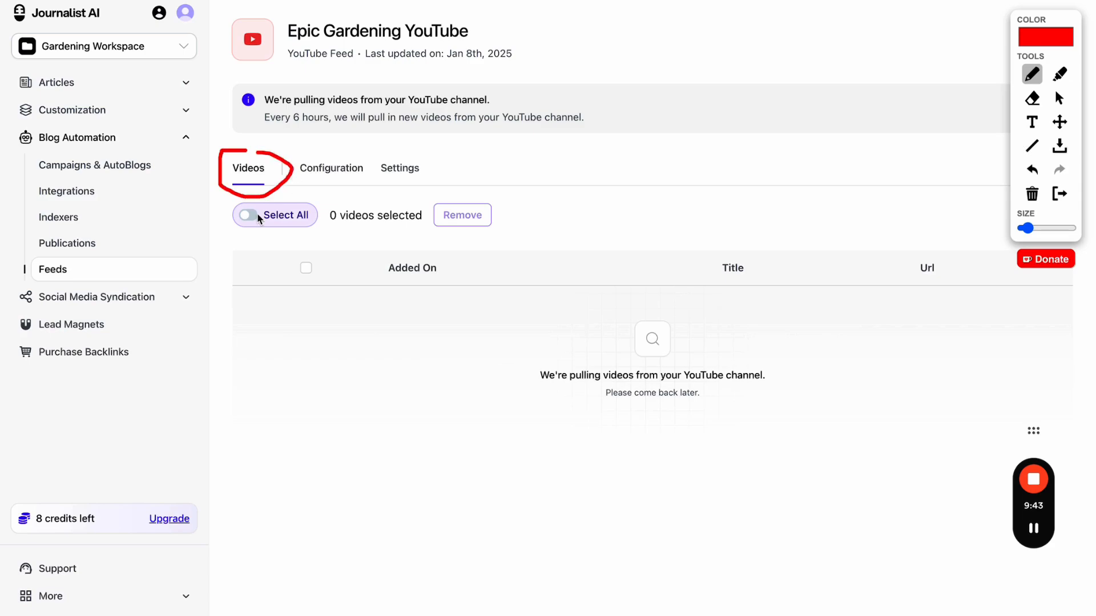
pyautogui.click(1059, 194)
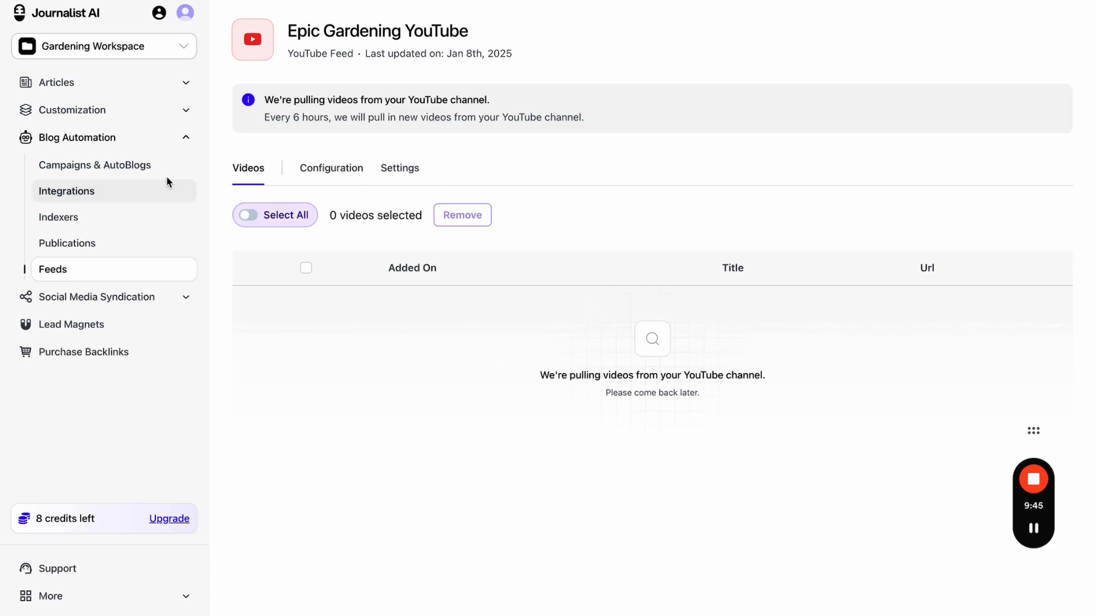
pyautogui.click(149, 173)
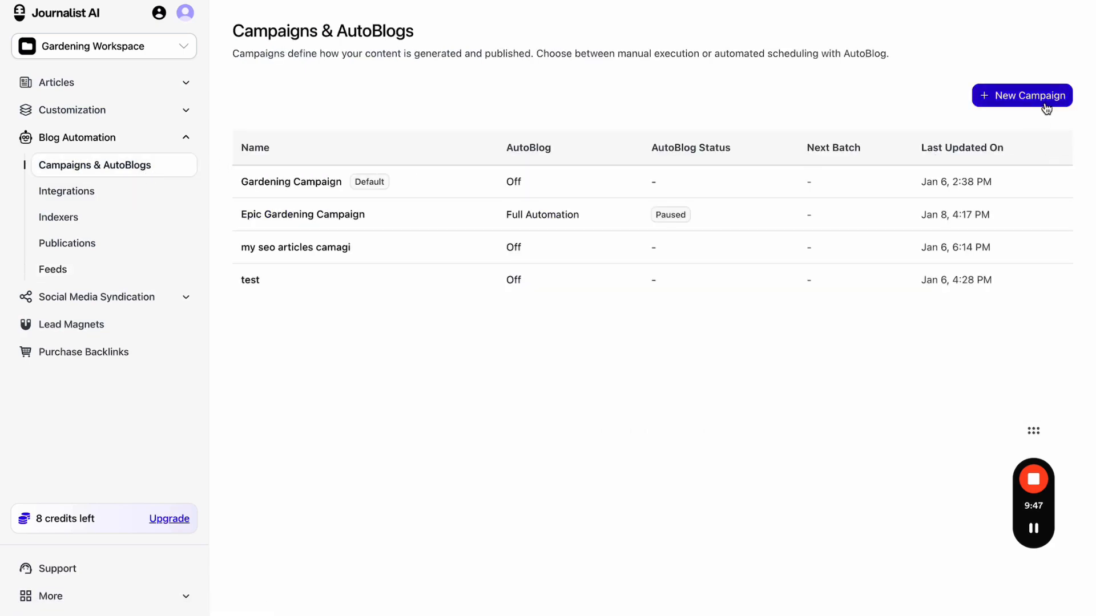
# - Start a test campaign 'werwer' with AutoBlog on in Full Automation Mode
pyautogui.click(1008, 103)
pyautogui.click(491, 272)
pyautogui.write('werwer')
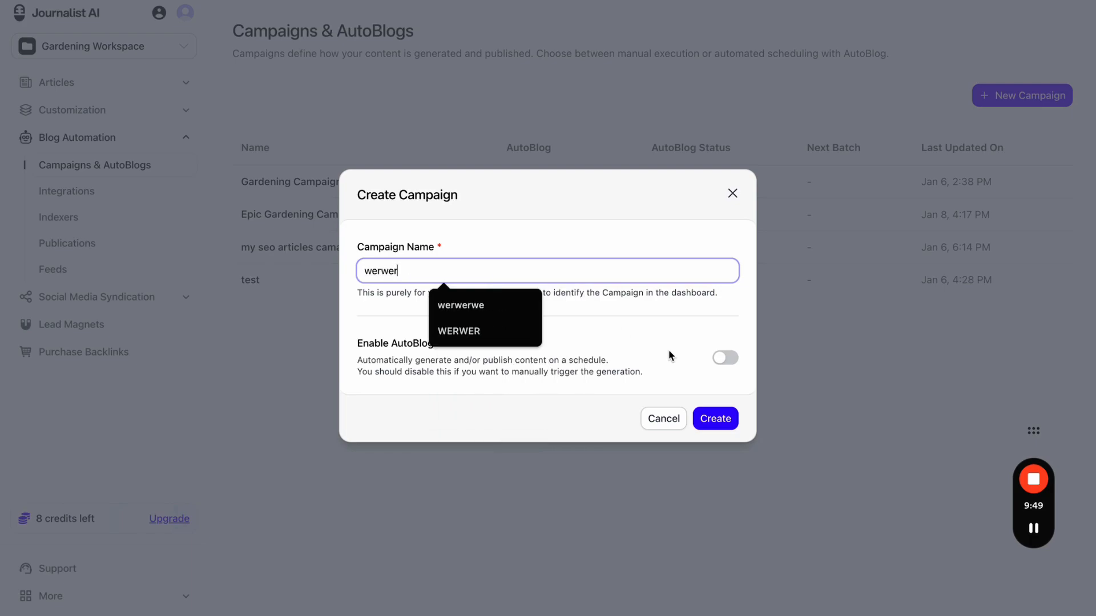
pyautogui.click(724, 360)
pyautogui.scroll(-3, 521, 357)
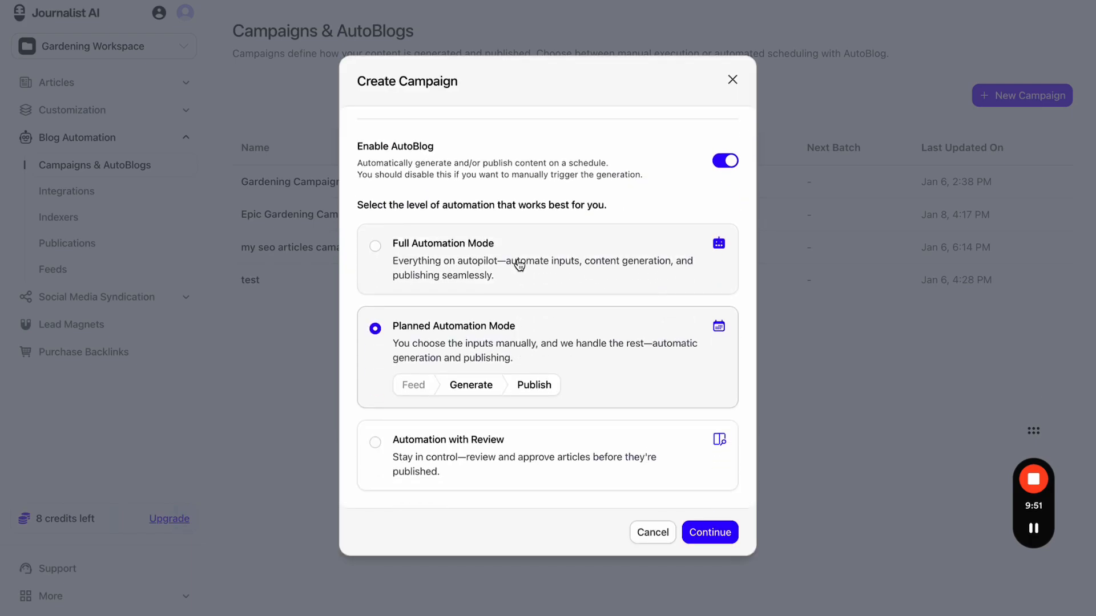
pyautogui.click(519, 263)
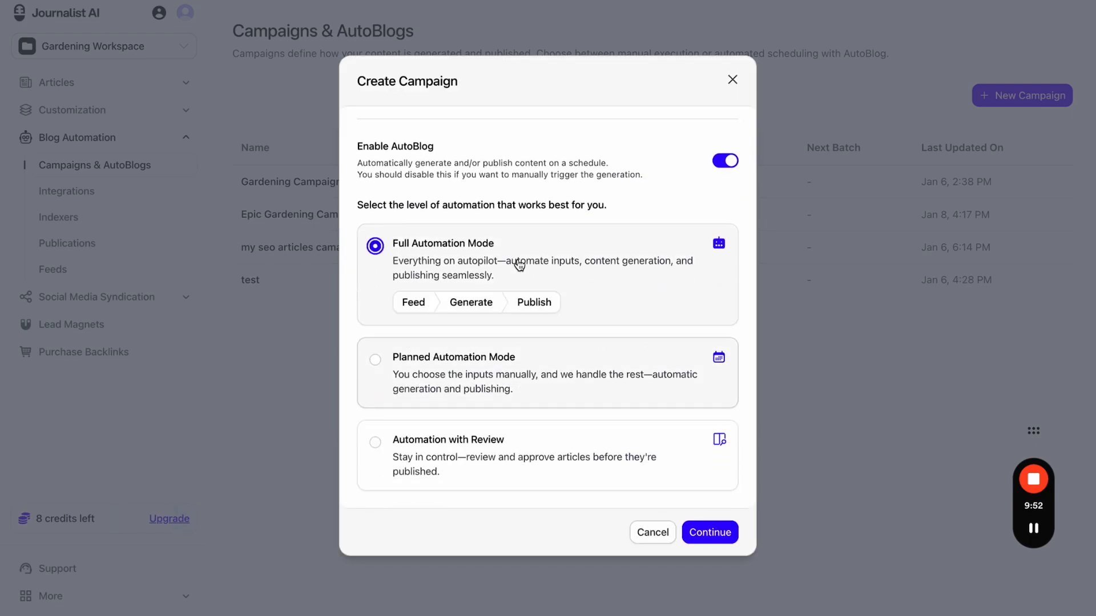
pyautogui.click(532, 462)
pyautogui.click(552, 273)
pyautogui.click(711, 532)
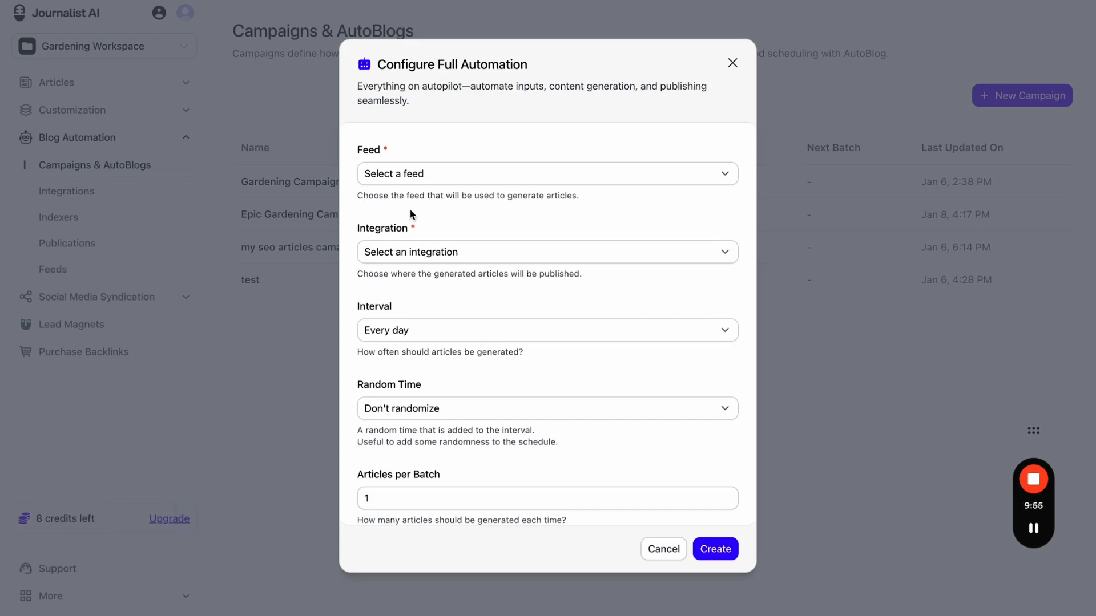
# - Preview Epic Gardening YouTube feed, My Wordpress Integration and Every day, then close unsaved
pyautogui.click(417, 173)
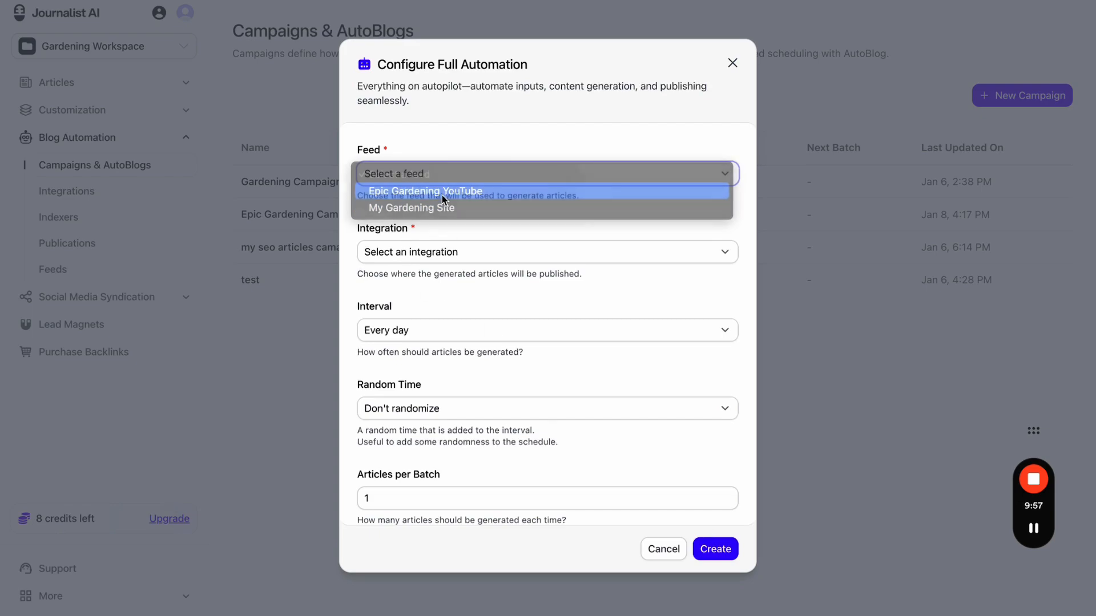
pyautogui.click(442, 192)
pyautogui.click(463, 253)
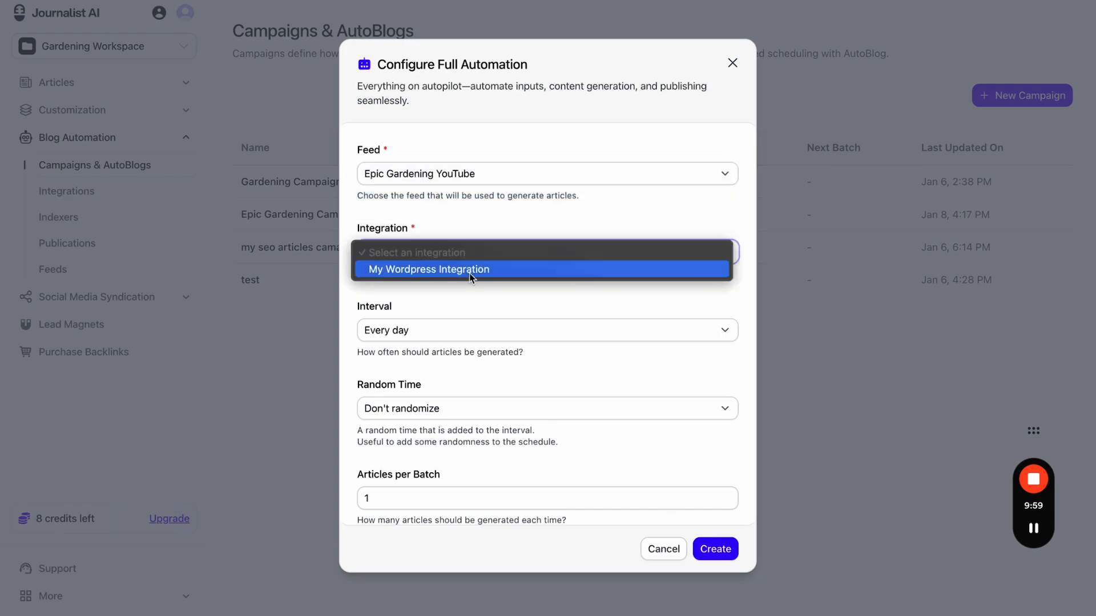
pyautogui.click(481, 272)
pyautogui.click(480, 326)
pyautogui.click(508, 392)
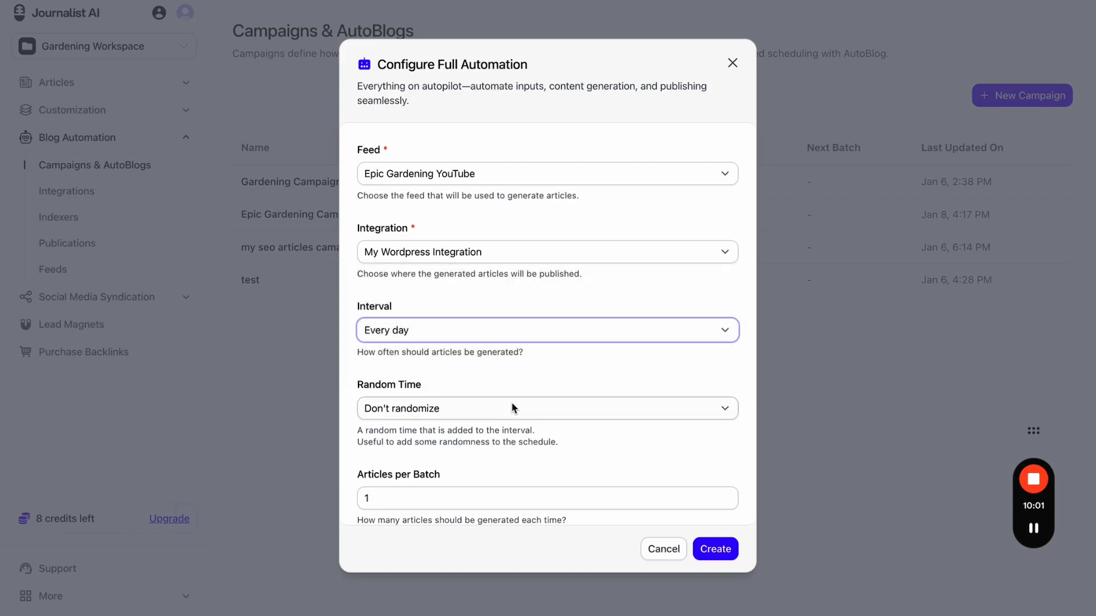
pyautogui.scroll(-1, 504, 479)
pyautogui.click(732, 64)
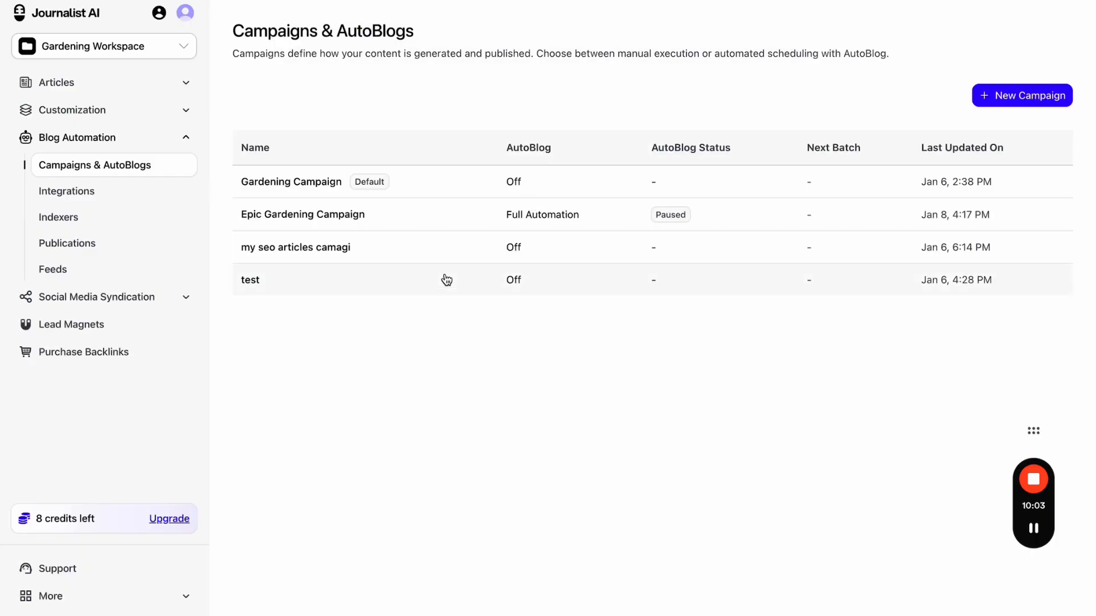
# - Underline Campaigns & AutoBlogs, then preview Planned Automation settings and cancel
pyautogui.click(879, 1)
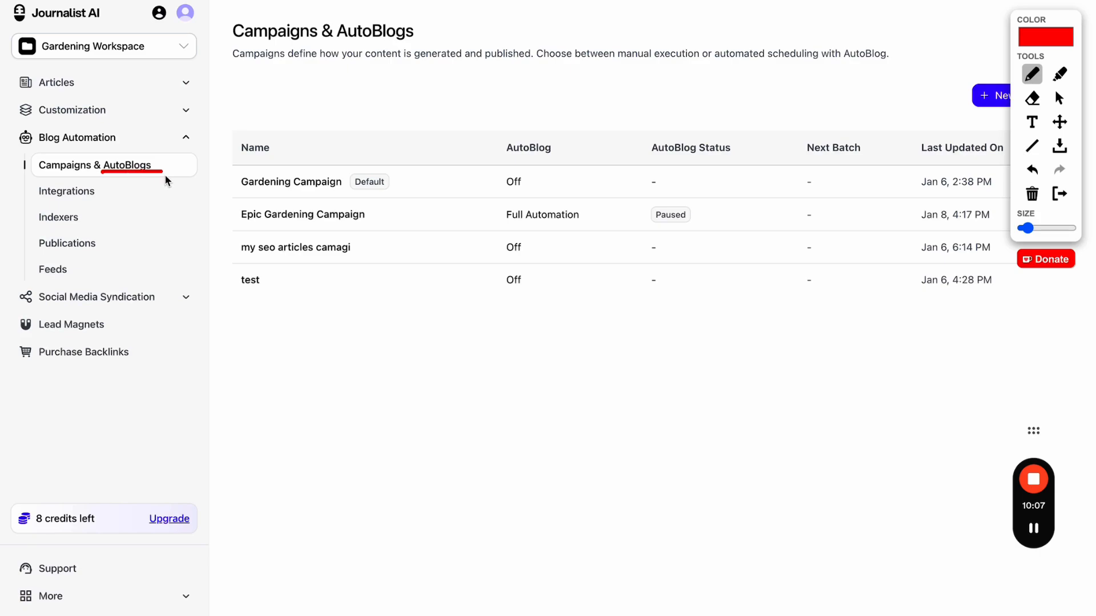
pyautogui.moveTo(24, 278); pyautogui.dragTo(75, 279)
pyautogui.click(1057, 195)
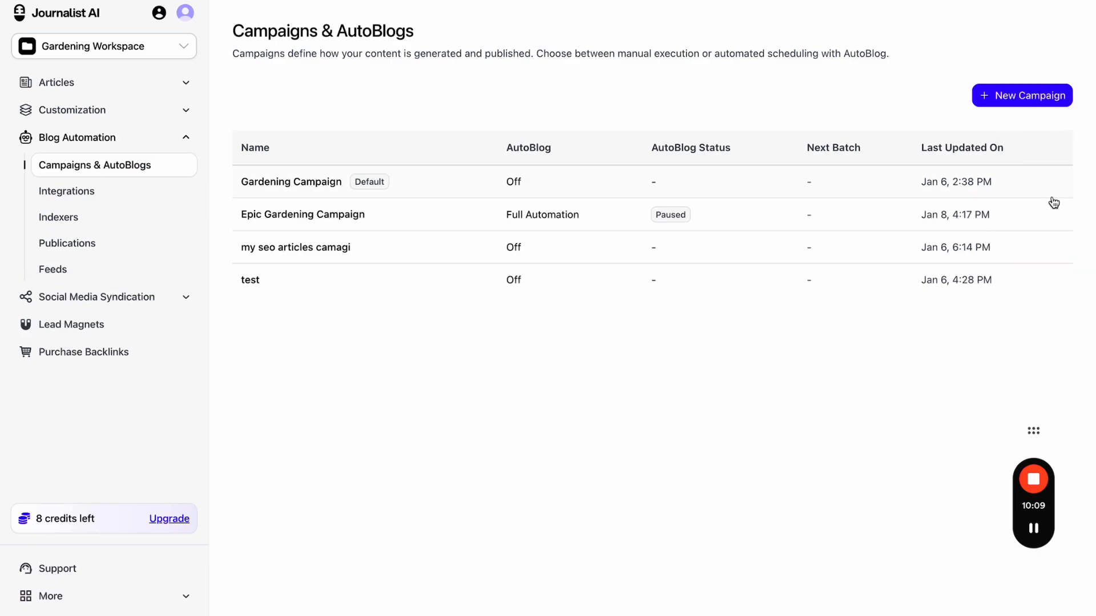
pyautogui.click(1006, 97)
pyautogui.scroll(-2, 592, 325)
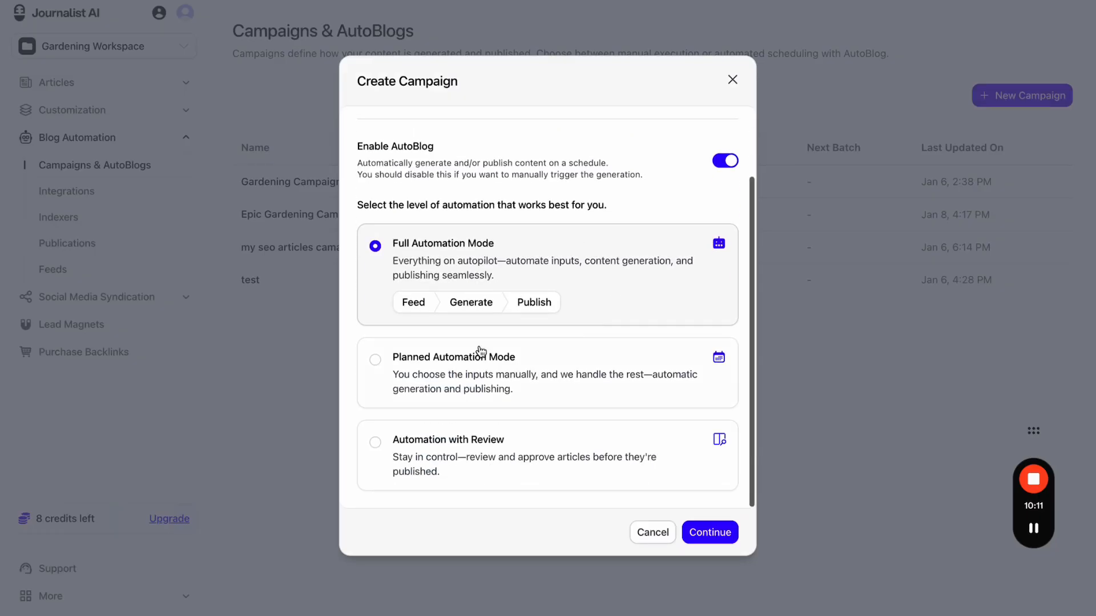
pyautogui.click(498, 321)
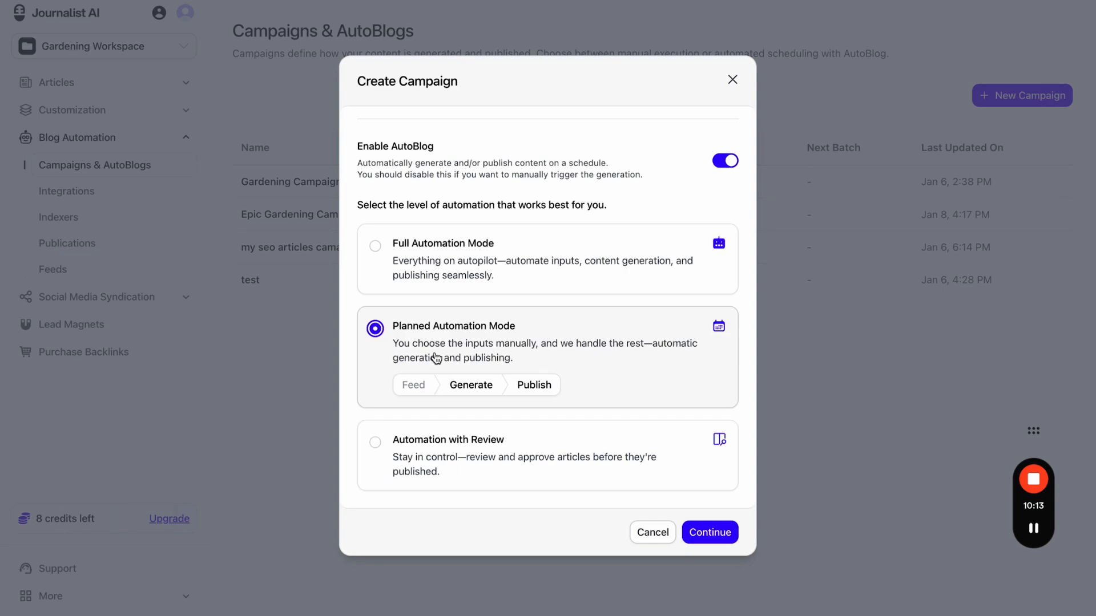
pyautogui.click(723, 535)
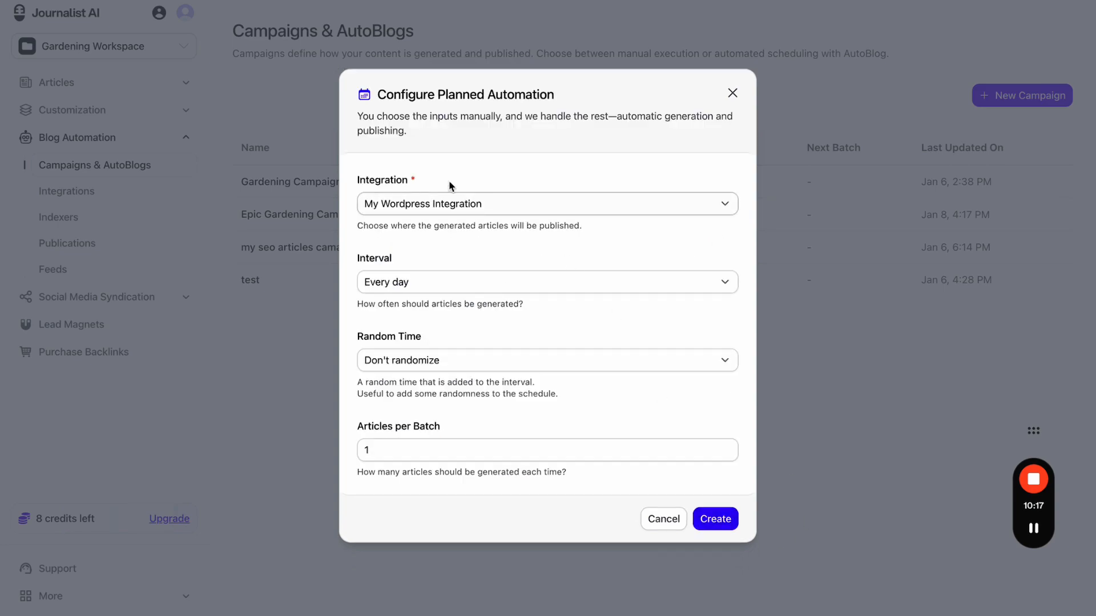
pyautogui.click(658, 519)
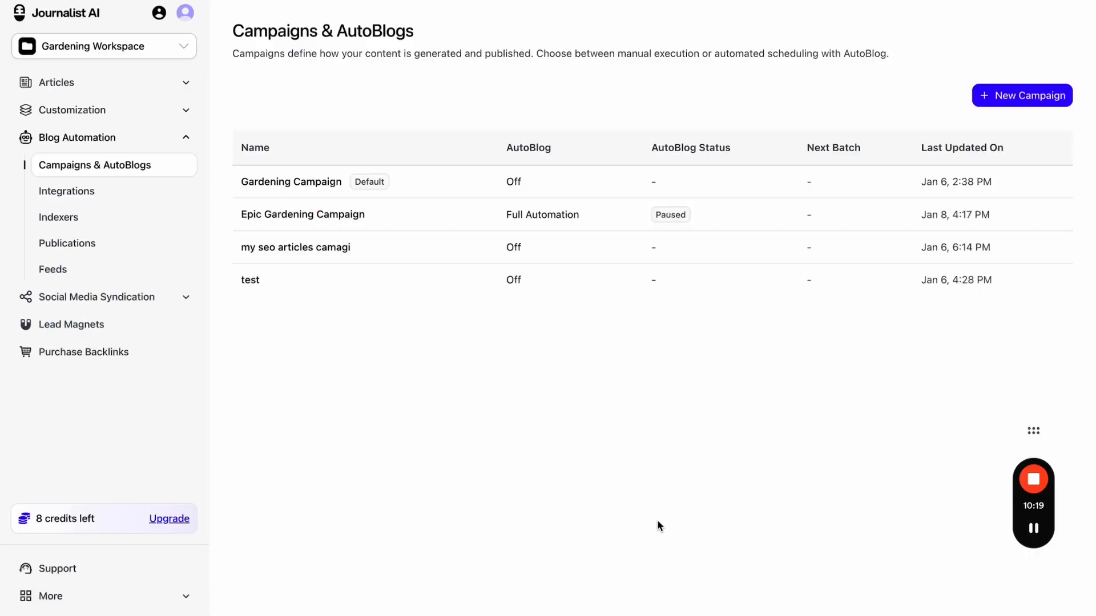
# - Preview Automation with Review settings and its feed list, cancel, and go to Feeds
pyautogui.click(997, 91)
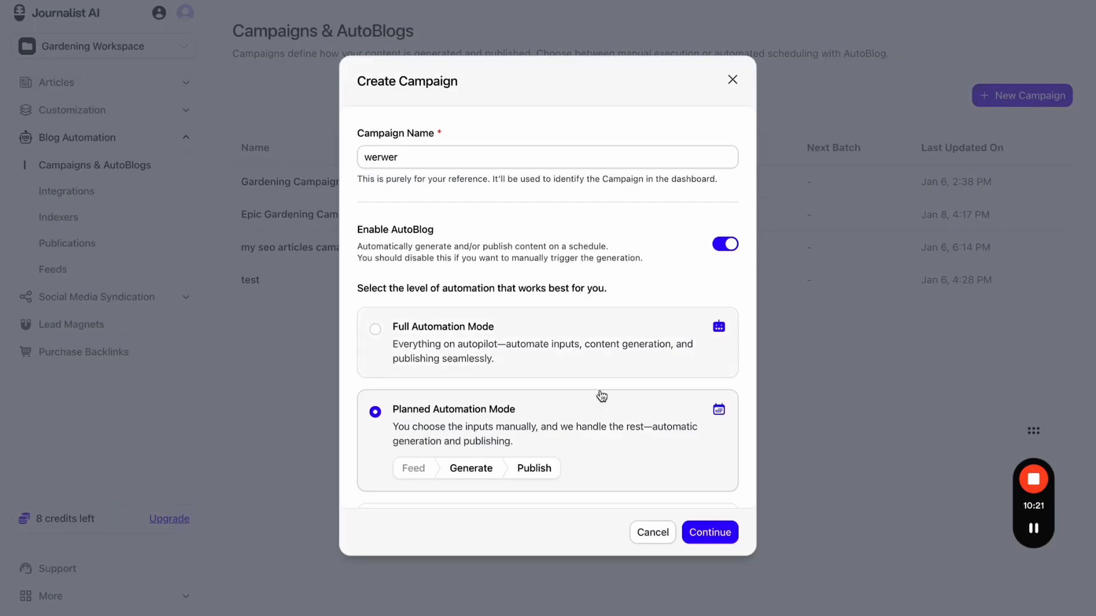
pyautogui.click(543, 350)
pyautogui.scroll(-2, 543, 350)
pyautogui.click(592, 453)
pyautogui.click(710, 532)
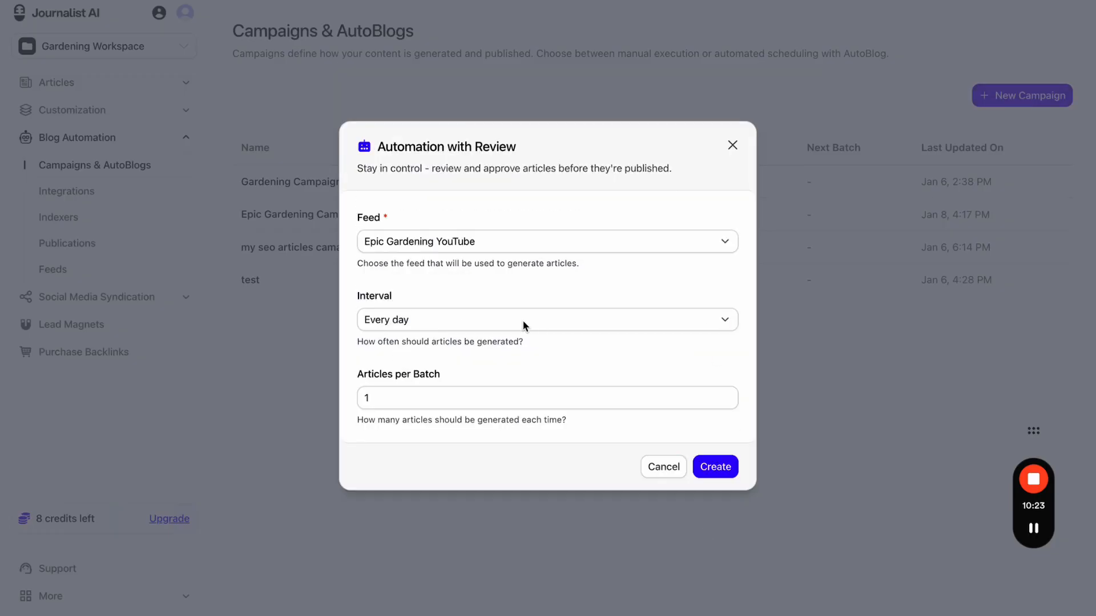
pyautogui.click(453, 247)
pyautogui.click(733, 145)
pyautogui.click(733, 145)
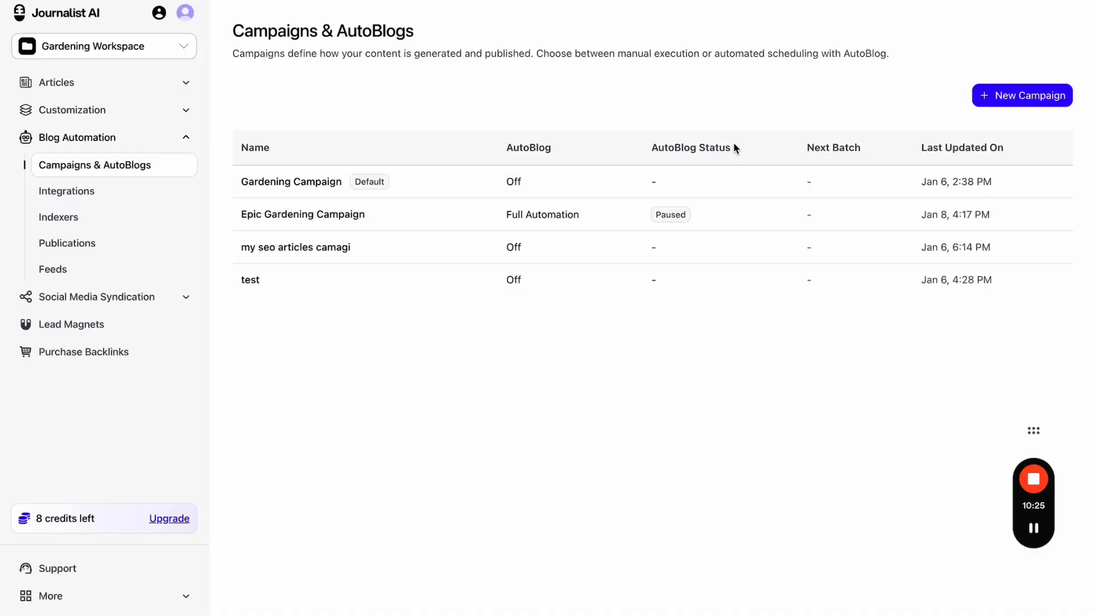
pyautogui.click(58, 278)
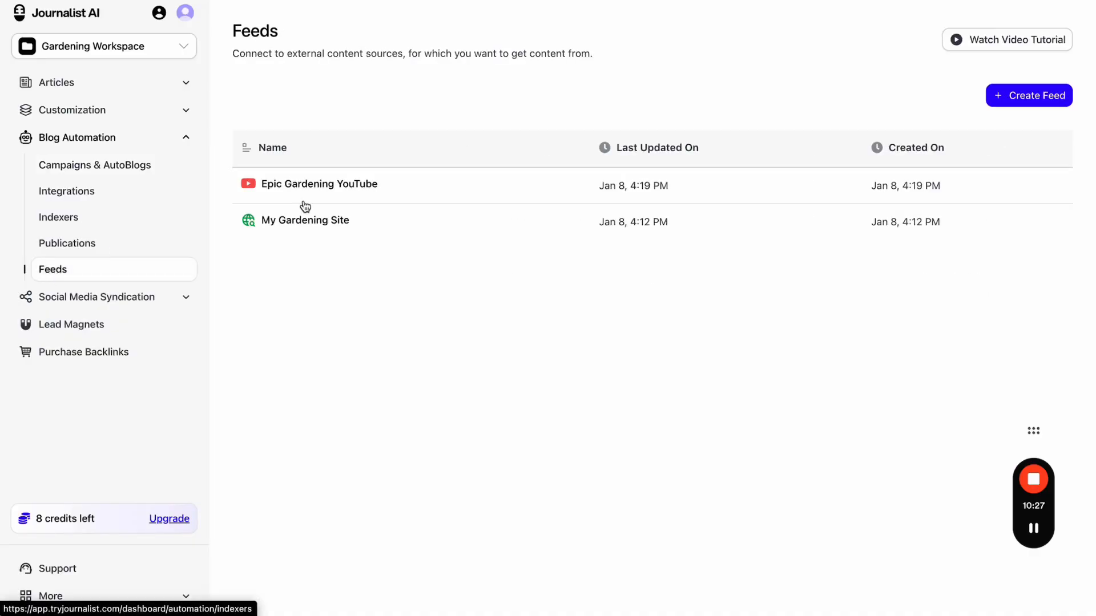
# - Open the Epic Gardening YouTube feed and page through its videos
pyautogui.click(403, 193)
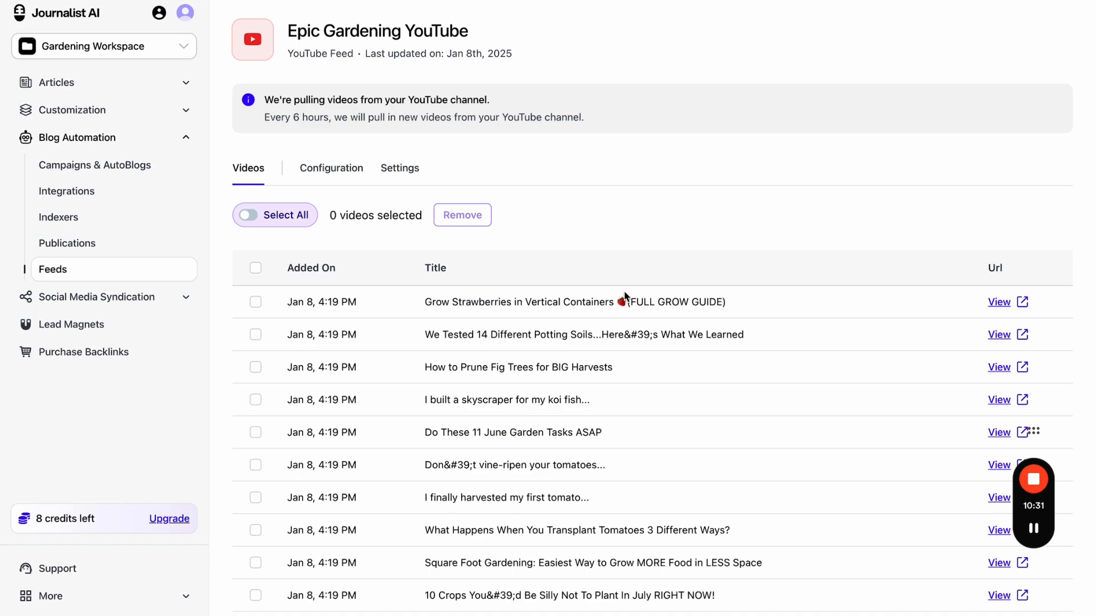
pyautogui.scroll(-5, 624, 292)
pyautogui.scroll(-1, 626, 295)
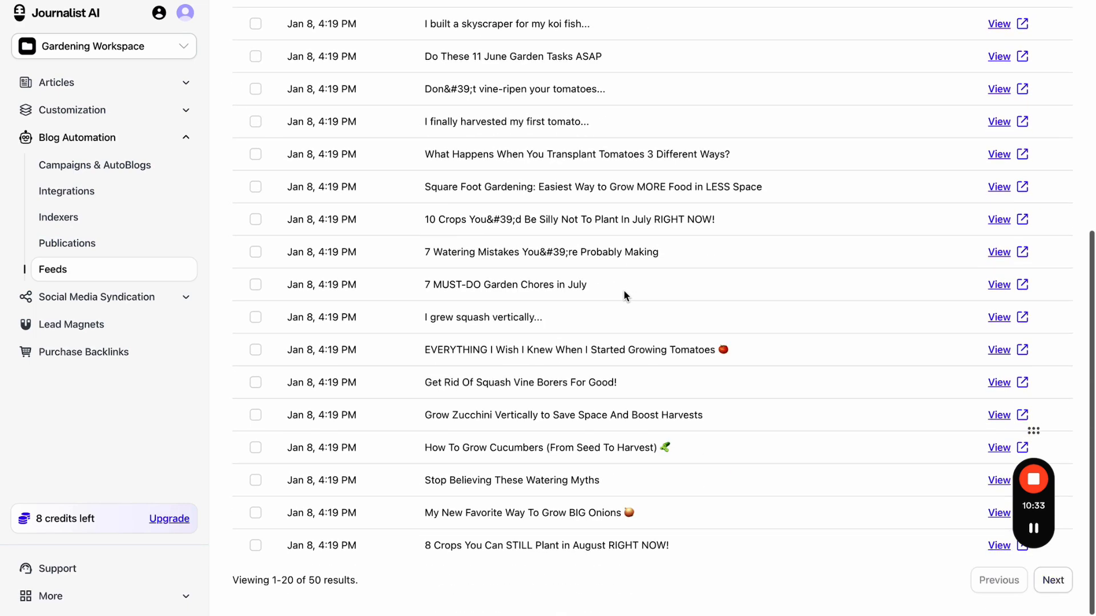
pyautogui.click(1051, 583)
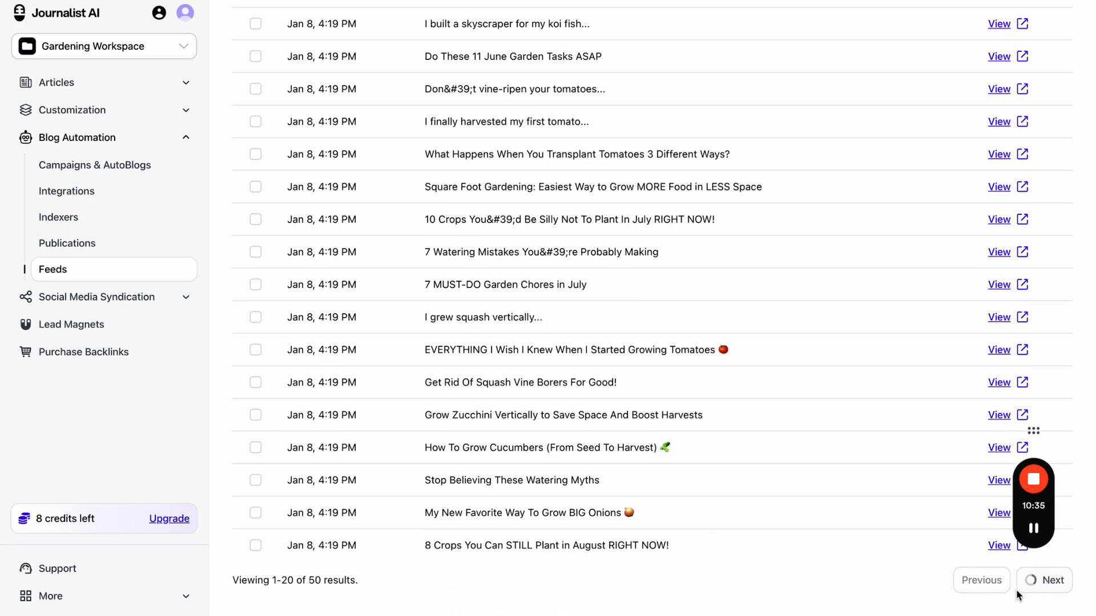
pyautogui.click(998, 580)
pyautogui.scroll(6, 824, 204)
# - Watch the strawberries and potting soils videos on YouTube, returning to the feed each time
pyautogui.click(999, 303)
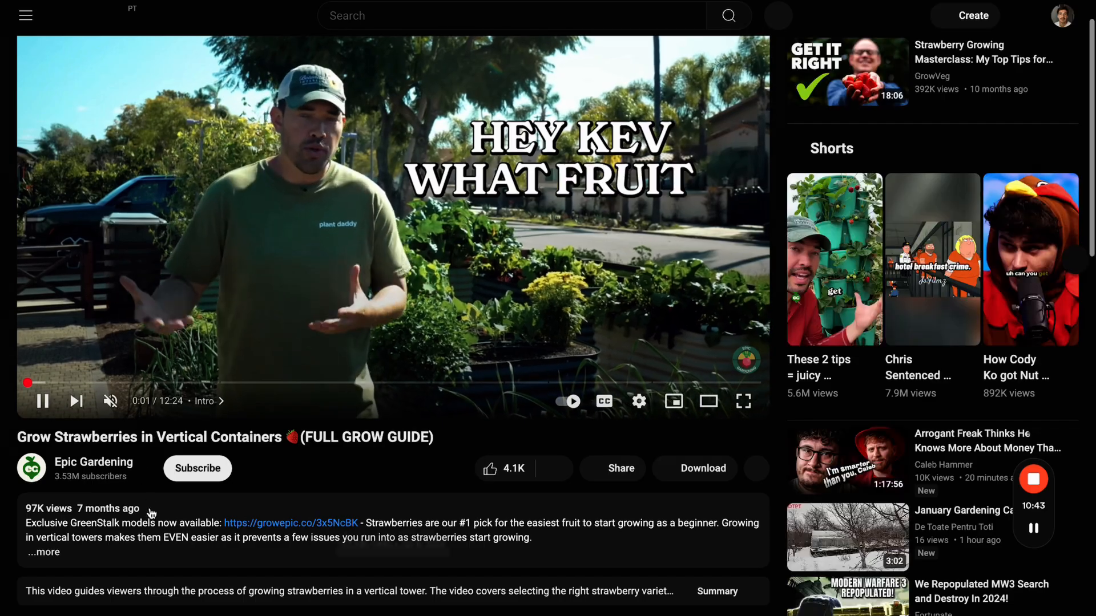
pyautogui.press('super+w')
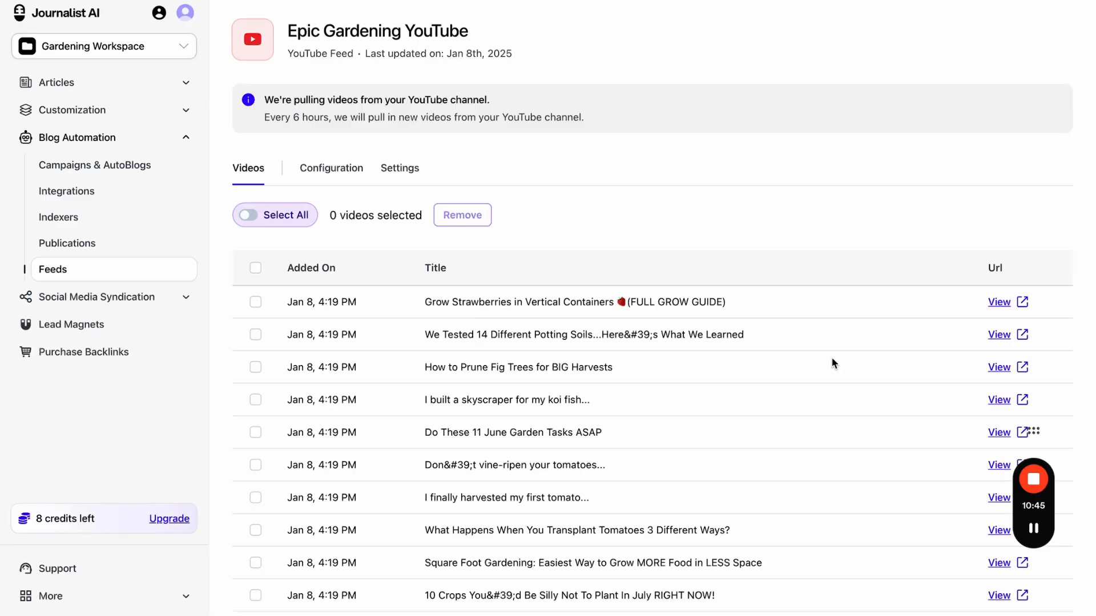
pyautogui.scroll(-2, 831, 362)
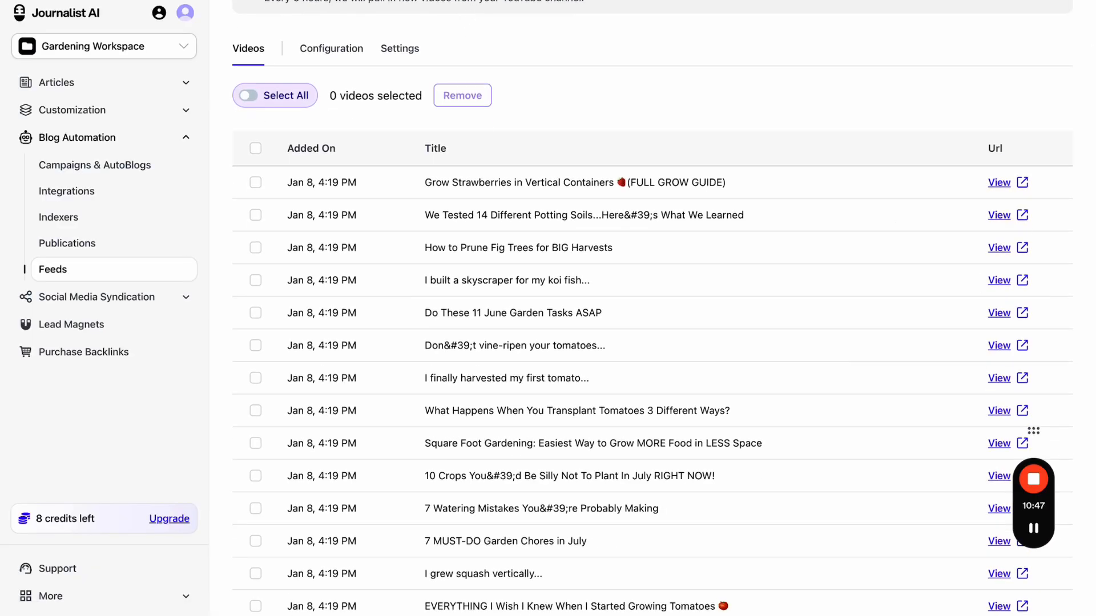
pyautogui.click(999, 215)
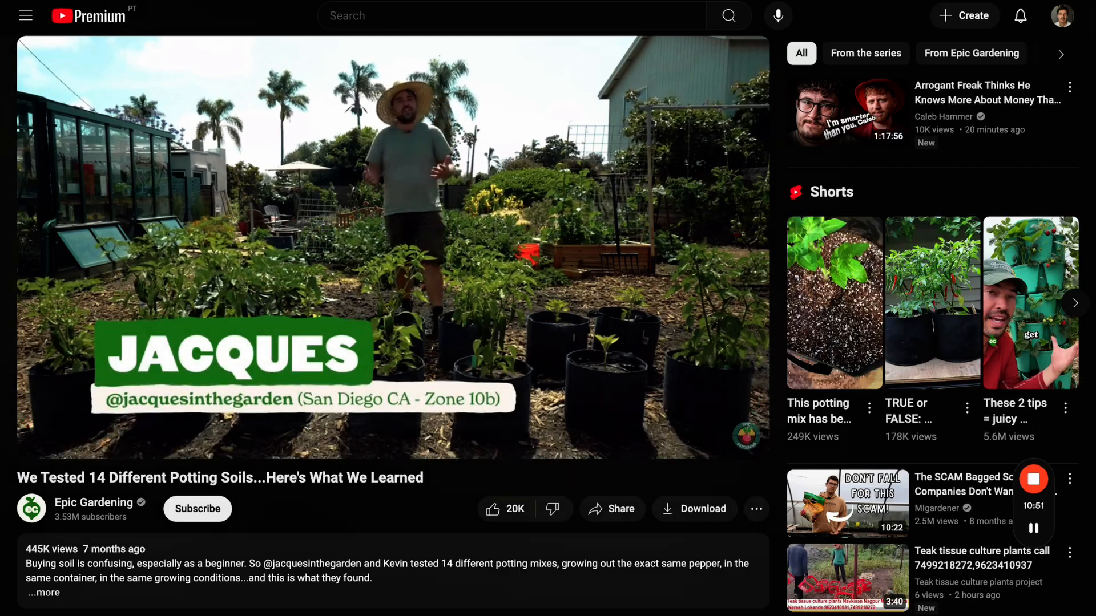
pyautogui.press('super+w')
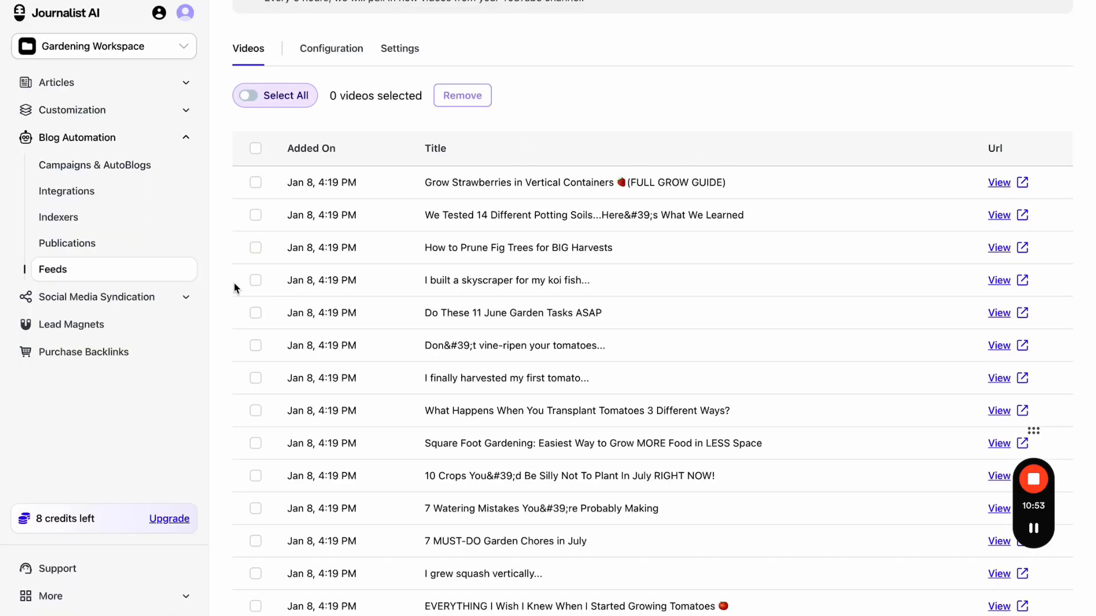
# - Select the koi fish skyscraper and potting soils videos and check the Configuration tab
pyautogui.click(254, 279)
pyautogui.click(256, 215)
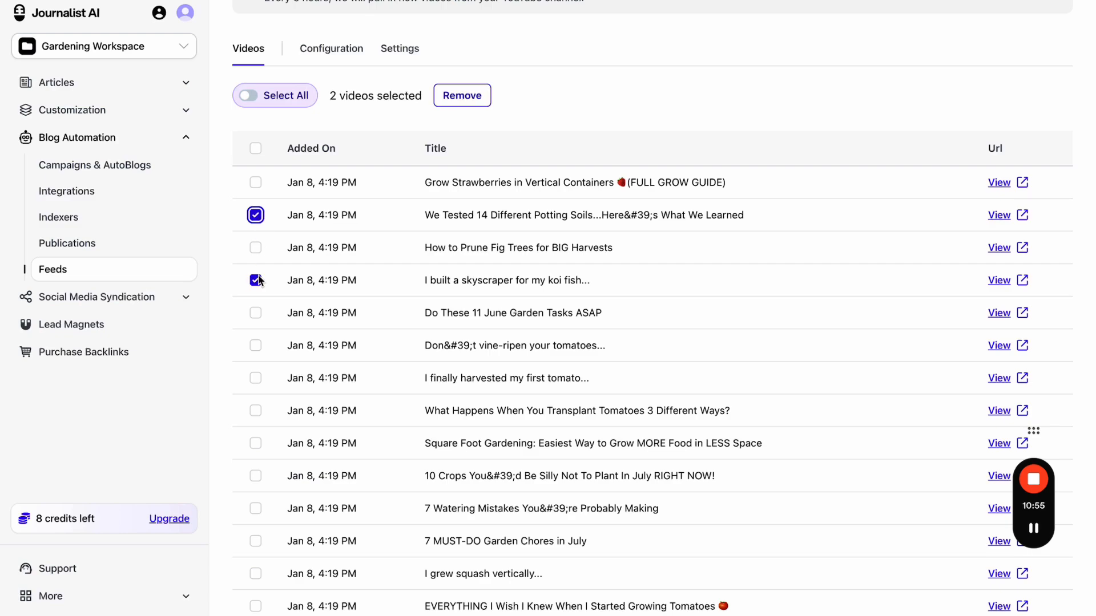
pyautogui.click(331, 48)
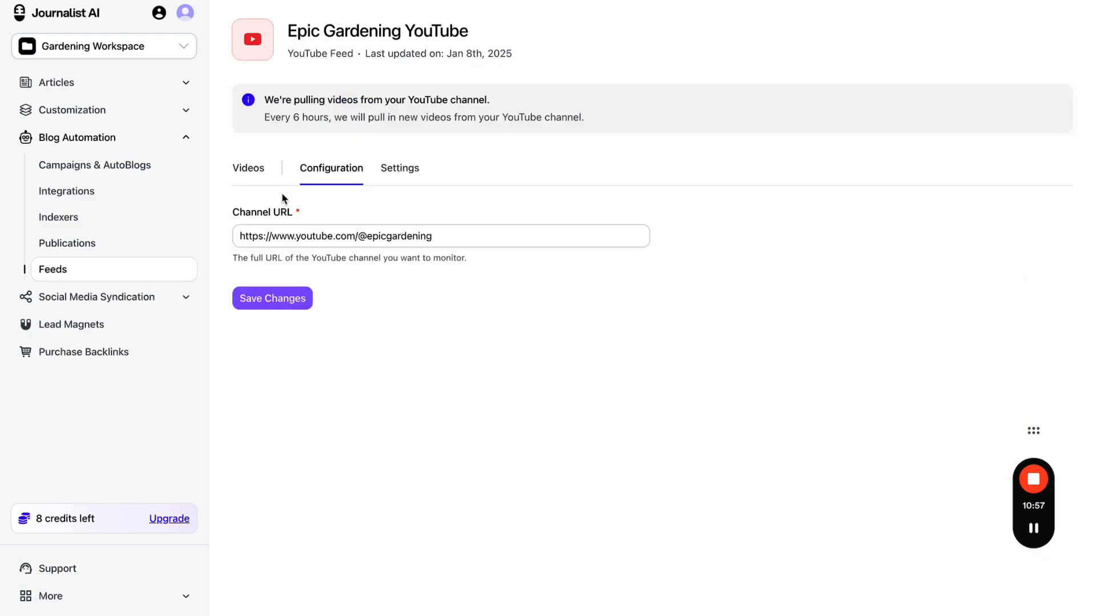
pyautogui.click(251, 171)
# - Start a campaign named 'Youtueb channel to blog post (gardengin)' with AutoBlog enabled
pyautogui.click(136, 168)
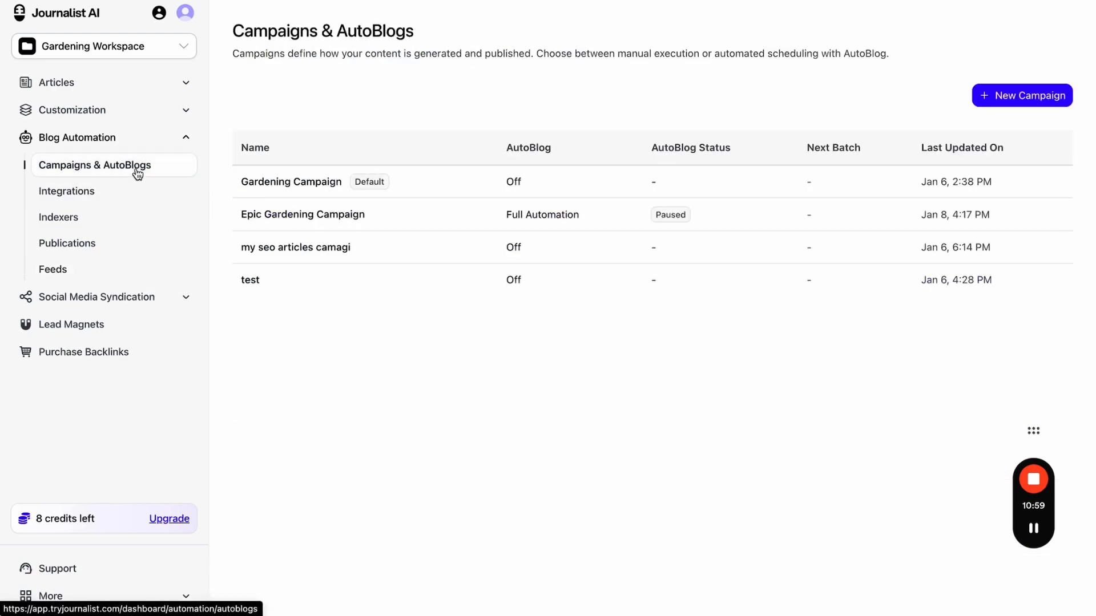
pyautogui.click(993, 101)
pyautogui.click(595, 265)
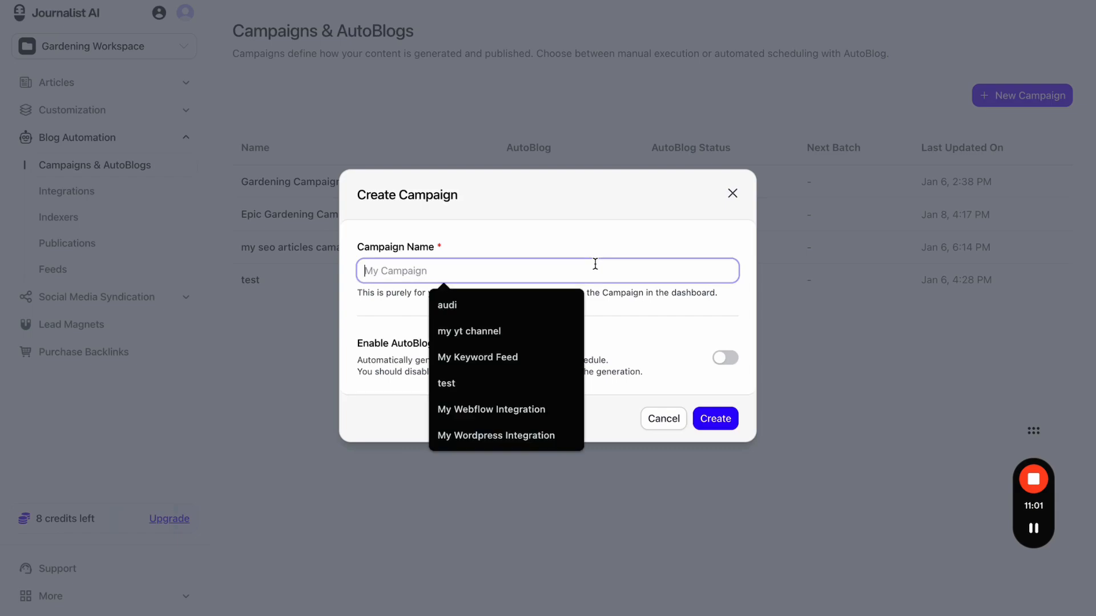
pyautogui.press('capslock')
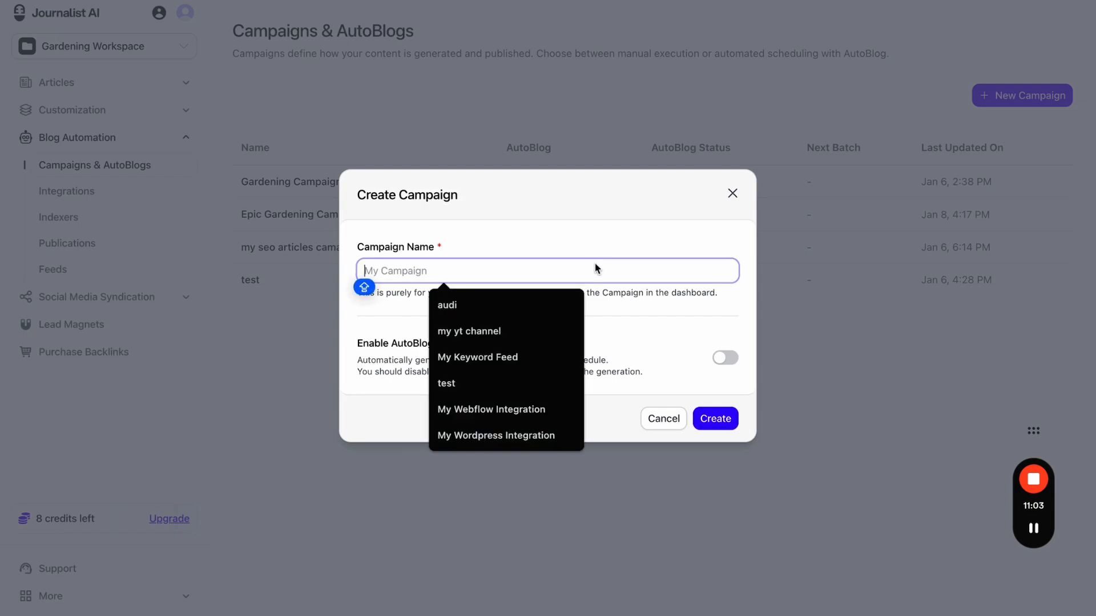
pyautogui.write('Youtueb chan')
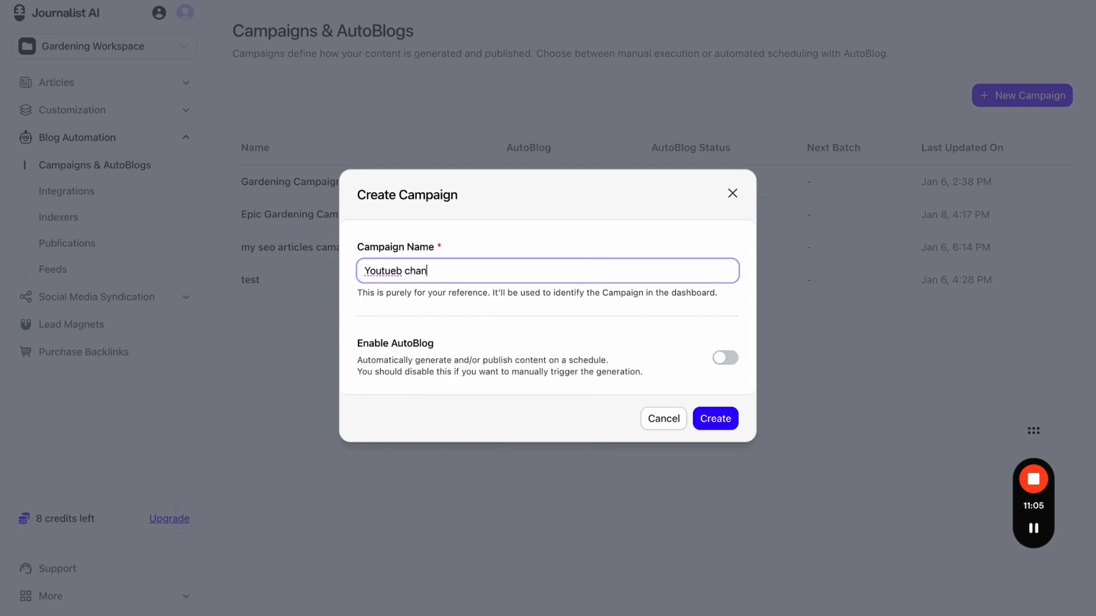
pyautogui.write('nel to blog post /')
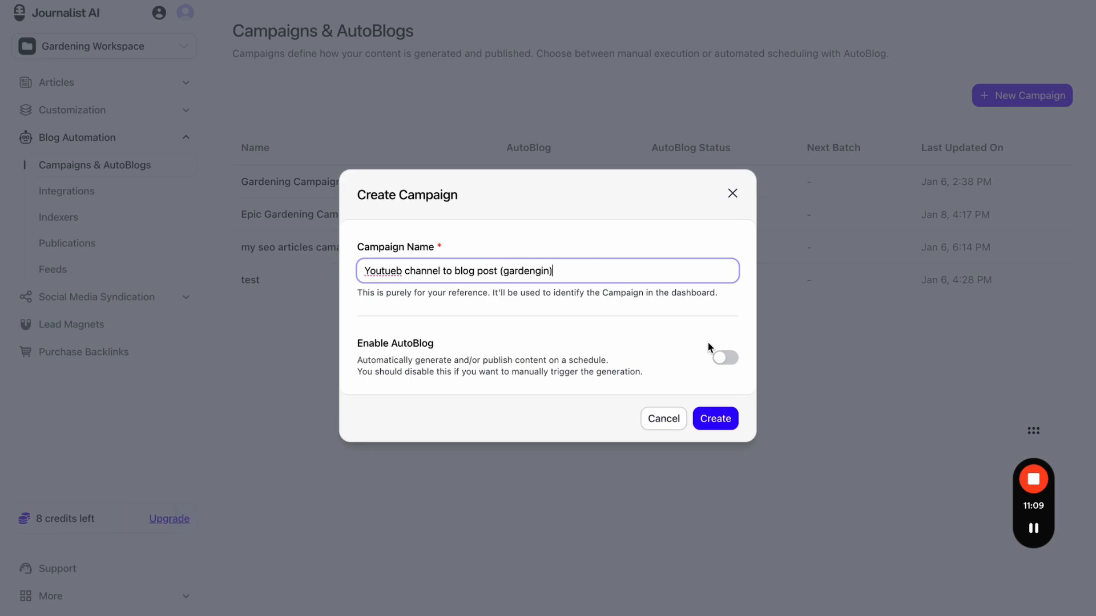
pyautogui.click(726, 364)
# - Use Automation with Review on Epic Gardening YouTube, every 6 hours, 10 per batch, and create it
pyautogui.scroll(-2, 601, 366)
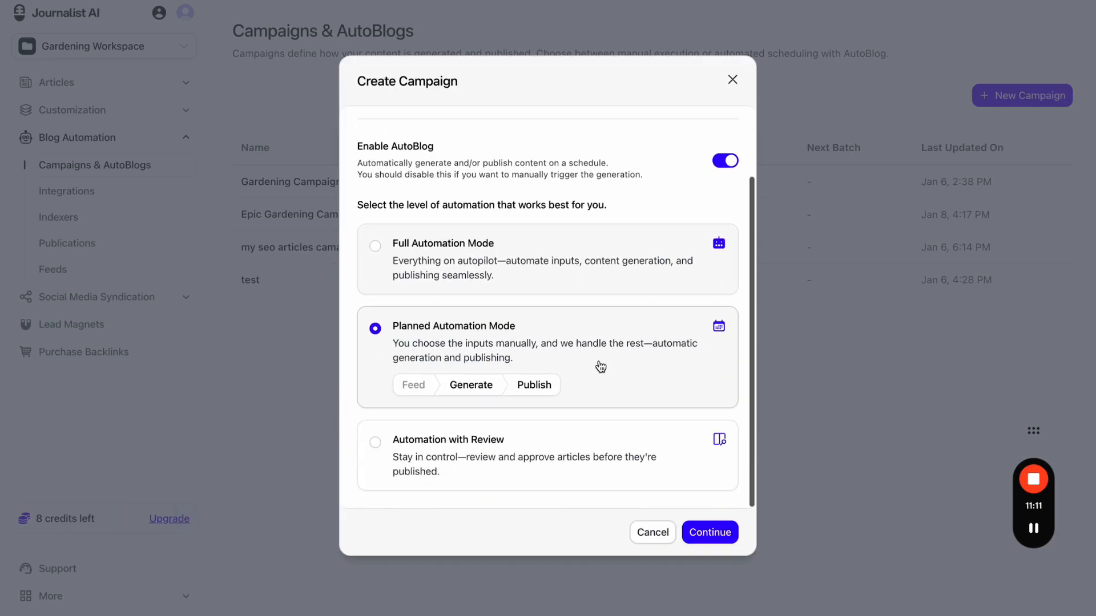
pyautogui.click(558, 462)
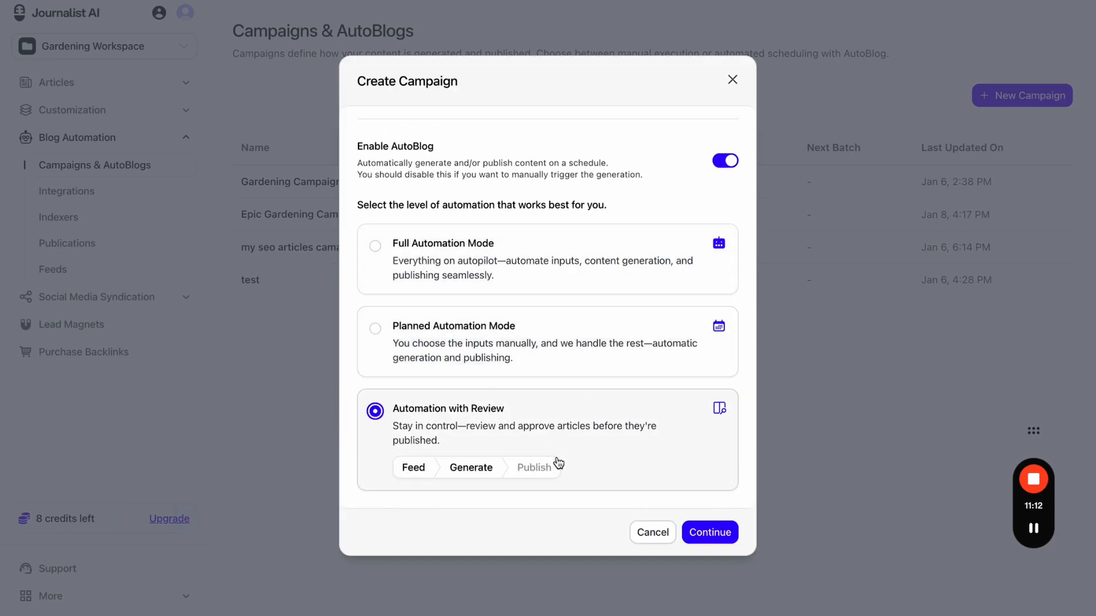
pyautogui.click(700, 532)
pyautogui.click(460, 241)
pyautogui.click(451, 259)
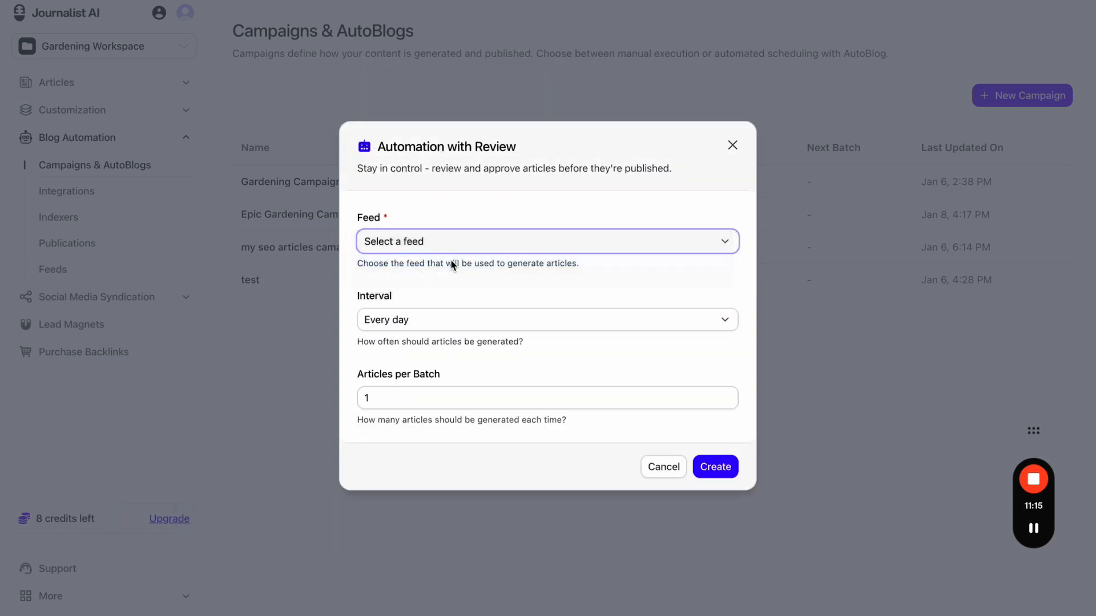
pyautogui.click(446, 320)
pyautogui.click(437, 360)
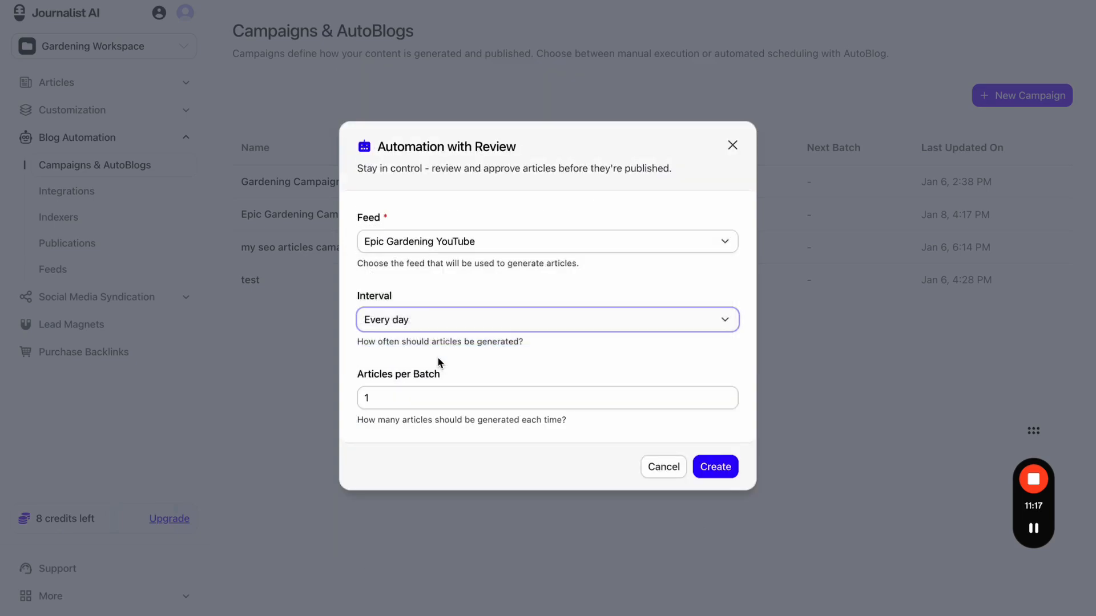
pyautogui.click(421, 402)
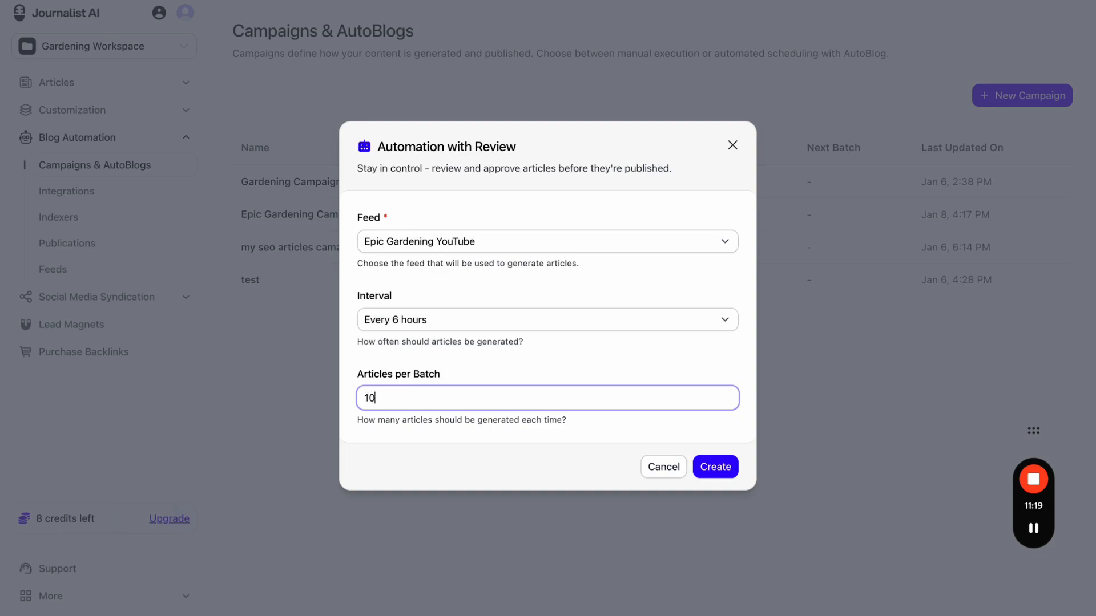
pyautogui.click(727, 467)
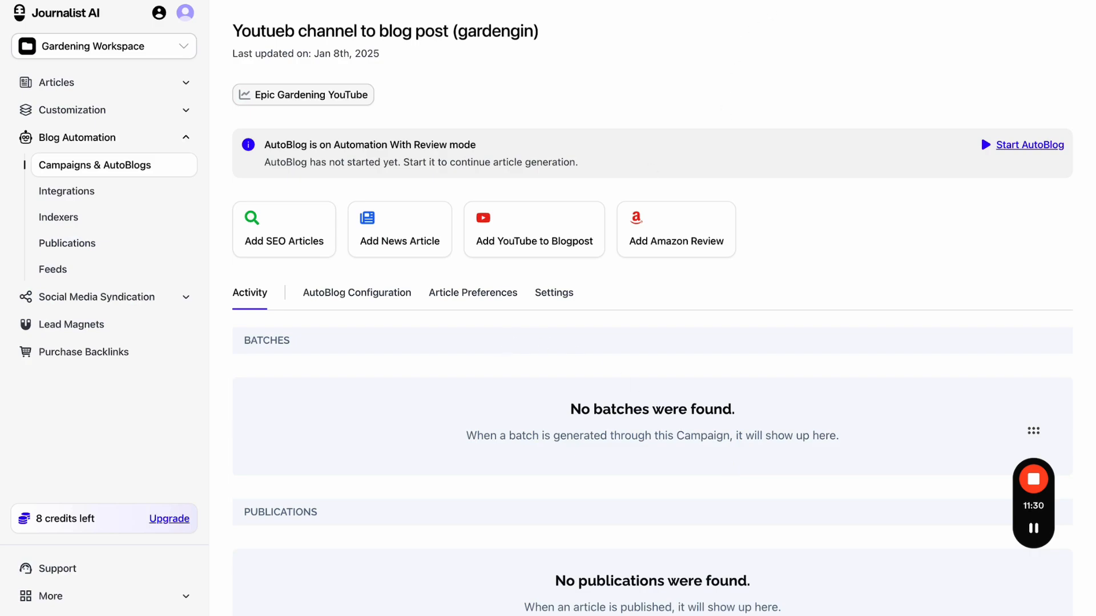
pyautogui.moveTo(594, 209)
pyautogui.mouseDown()
pyautogui.moveTo(594, 162)
pyautogui.moveTo(631, 175)
pyautogui.mouseUp()
pyautogui.click(677, 165)
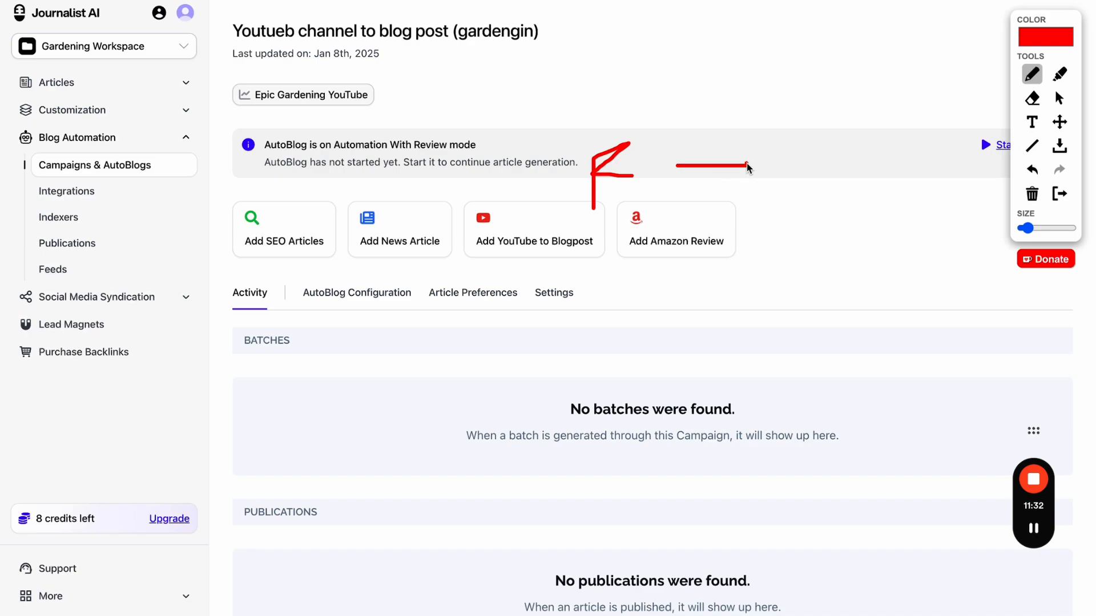
pyautogui.moveTo(747, 164)
pyautogui.mouseDown()
pyautogui.moveTo(748, 178)
pyautogui.moveTo(786, 174)
pyautogui.mouseUp()
pyautogui.moveTo(856, 165); pyautogui.dragTo(865, 164)
pyautogui.moveTo(918, 179); pyautogui.dragTo(920, 164)
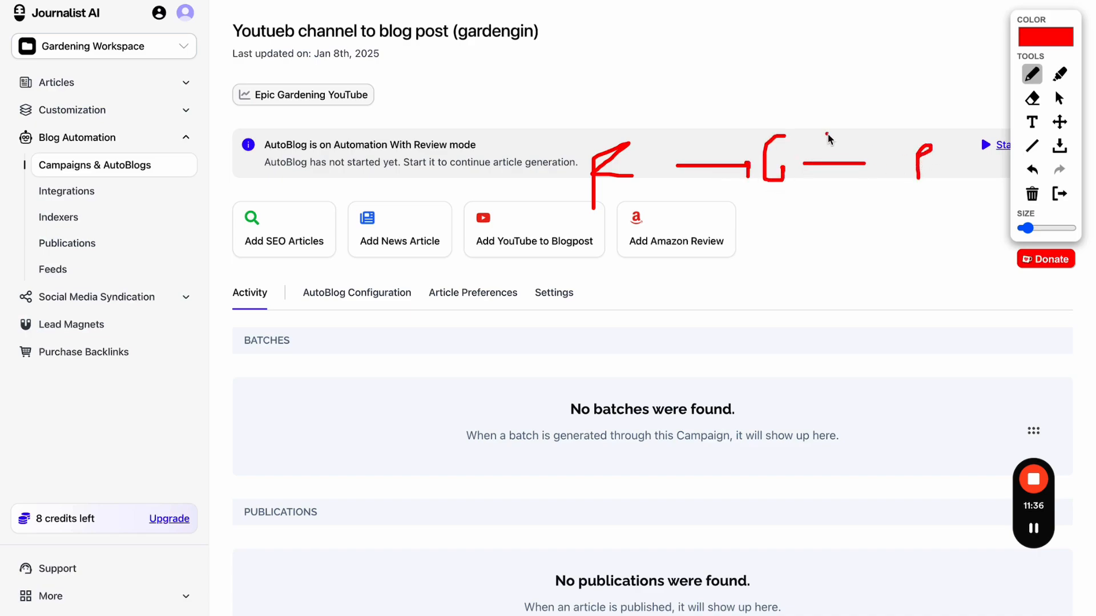
pyautogui.moveTo(827, 135); pyautogui.dragTo(852, 181)
pyautogui.moveTo(850, 138); pyautogui.dragTo(831, 183)
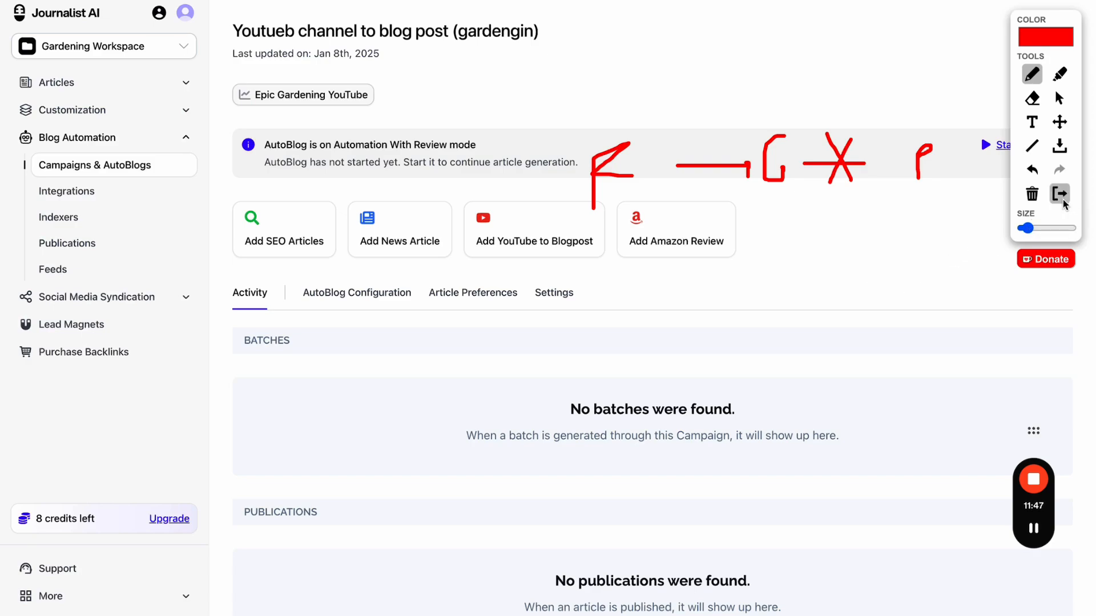
pyautogui.click(1059, 193)
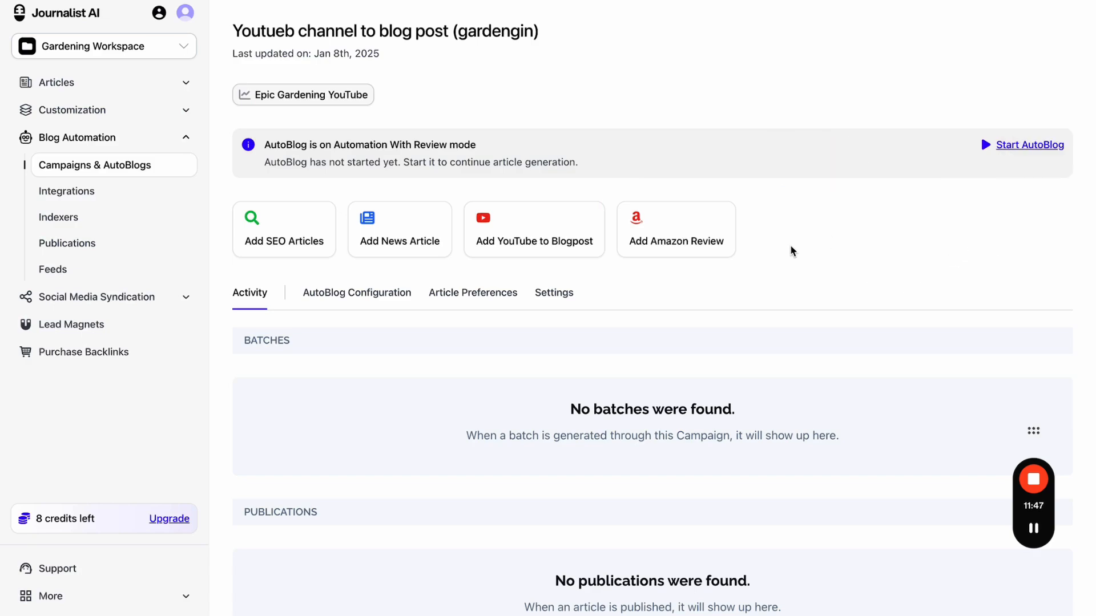
# - Start a news feed named My News Feed with the suggested 'elon musk' search query
pyautogui.click(110, 267)
pyautogui.click(1036, 95)
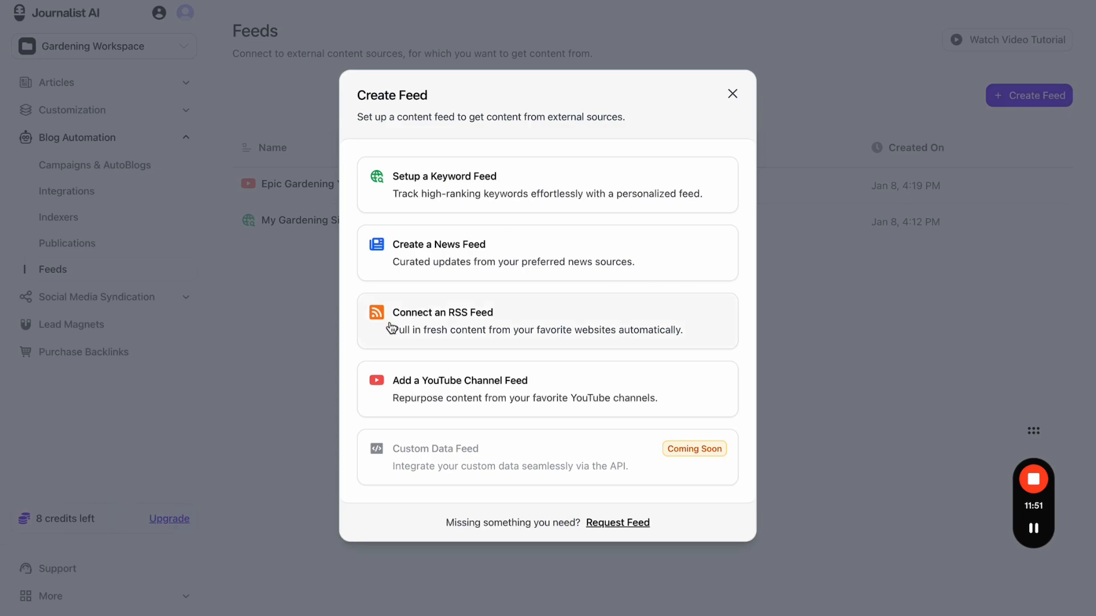
pyautogui.click(492, 260)
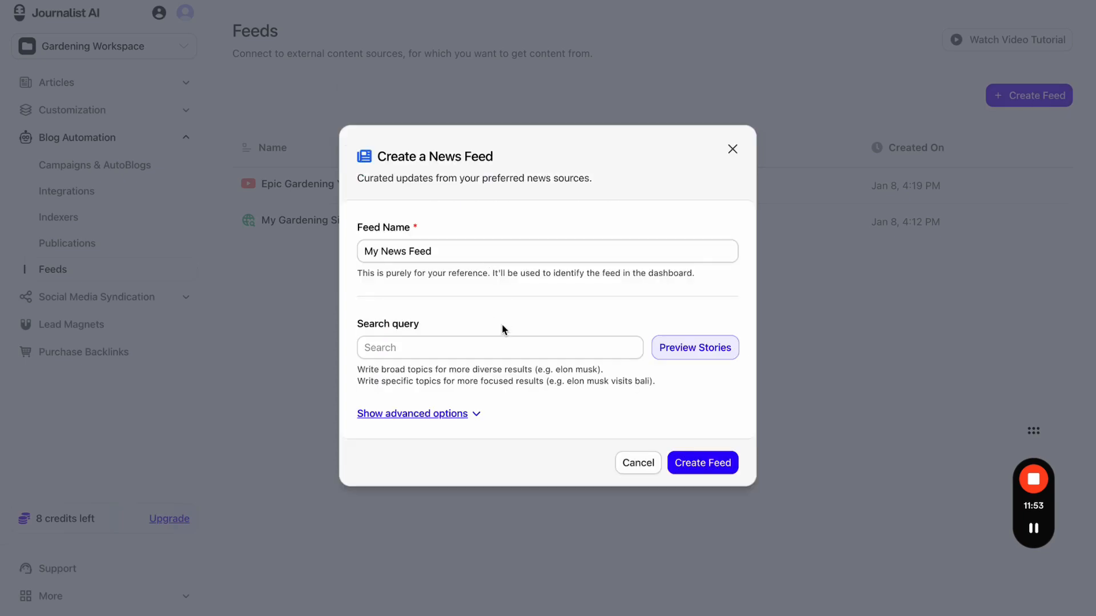
pyautogui.click(513, 348)
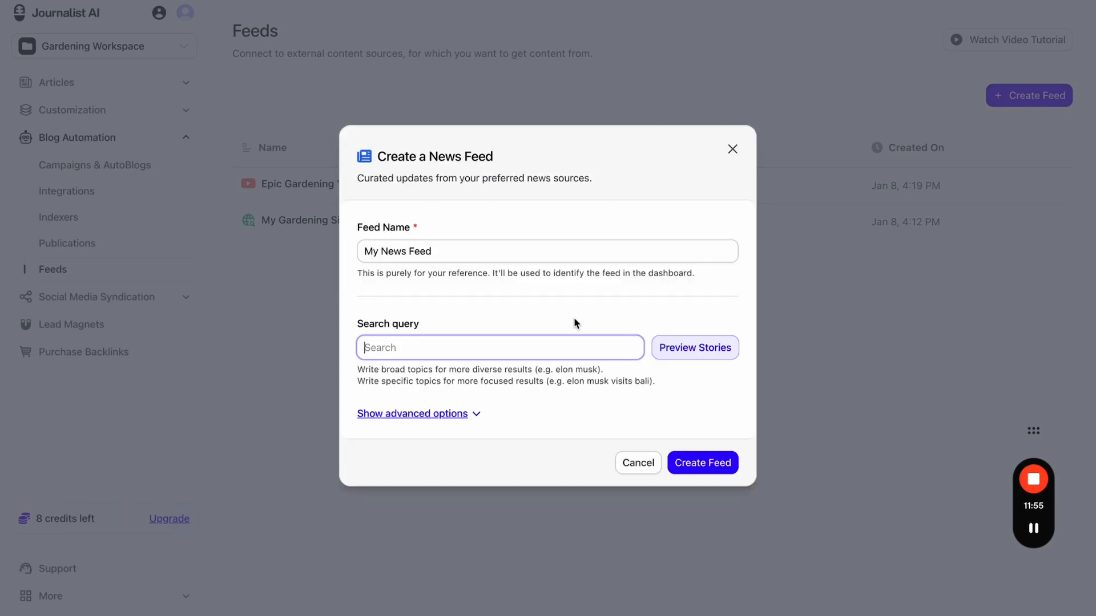
pyautogui.click(464, 383)
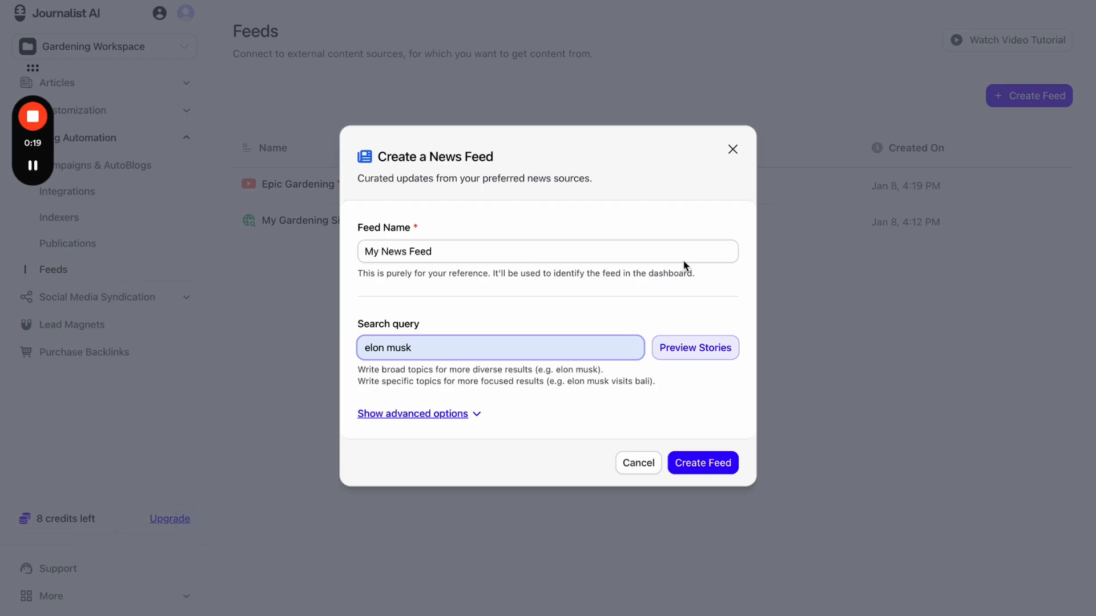
# - Discard the news feed and browse the Knowledge Base, AI news article form and Campaigns pages
pyautogui.click(733, 150)
pyautogui.click(147, 111)
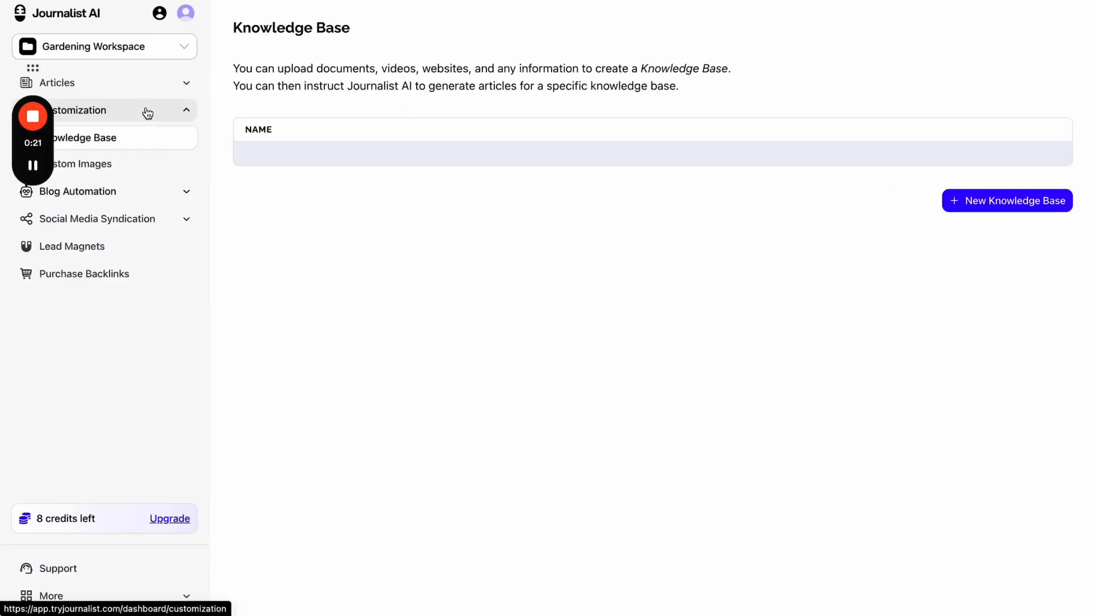
pyautogui.click(166, 85)
pyautogui.click(506, 231)
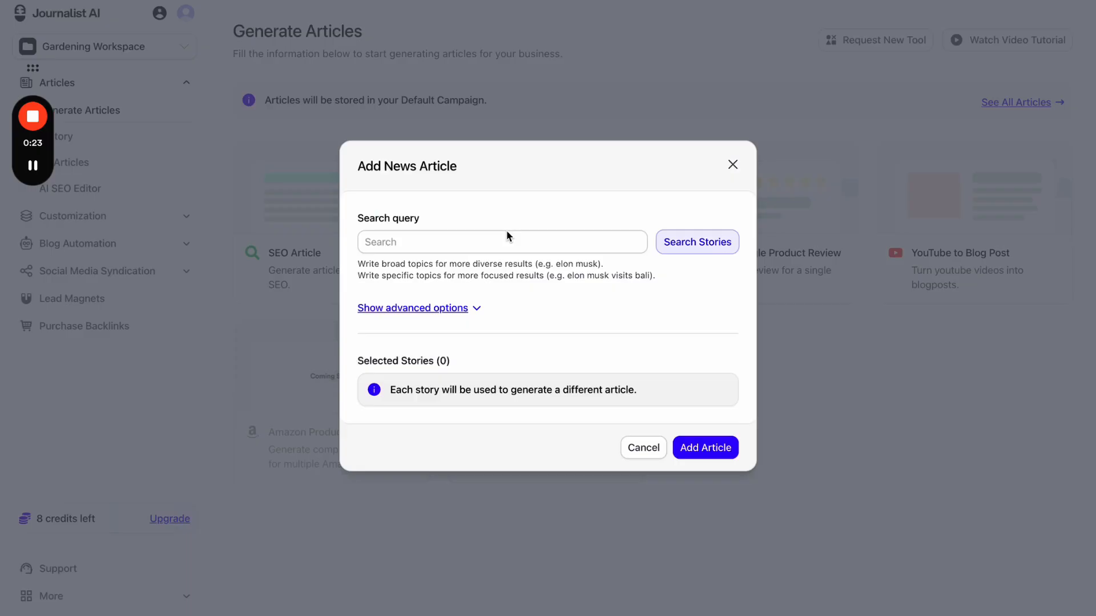
pyautogui.click(731, 164)
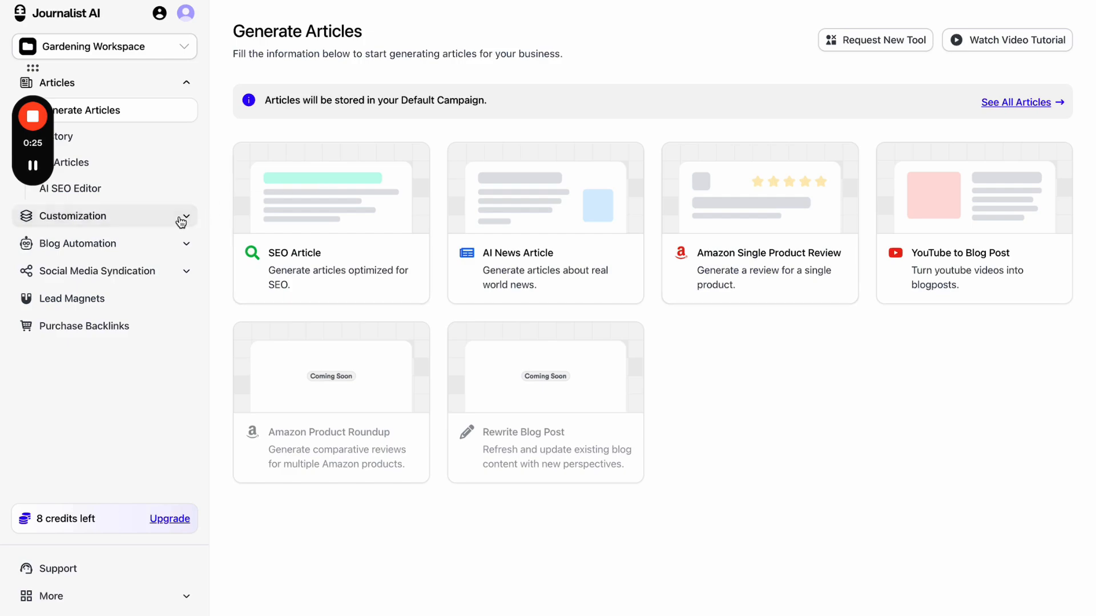
pyautogui.click(170, 240)
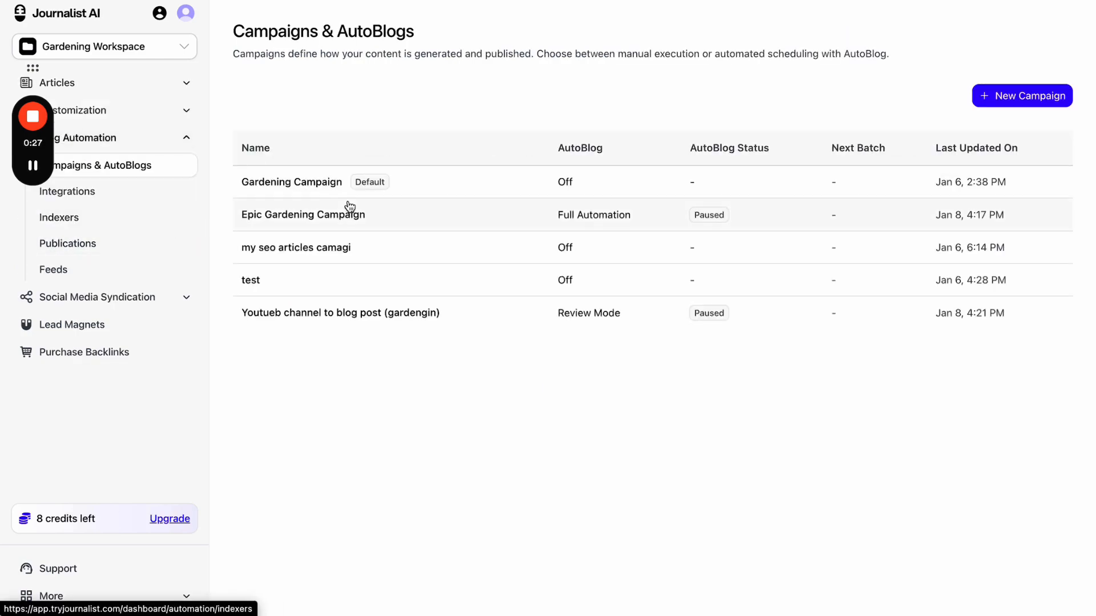
# - Back on Feeds, begin creating a feed by connecting an RSS feed
pyautogui.click(120, 267)
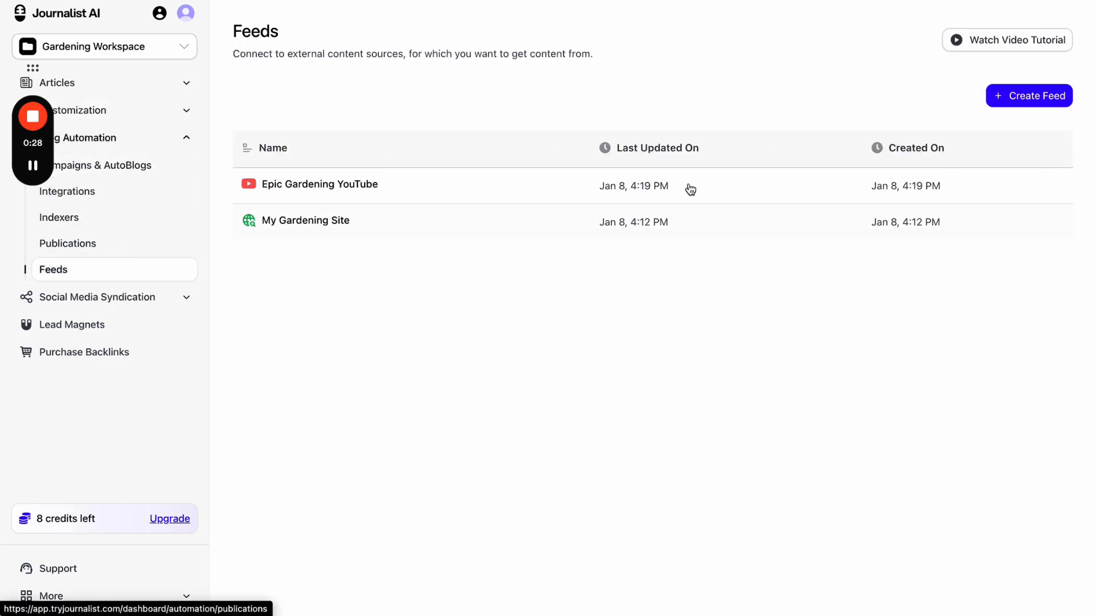
pyautogui.click(1013, 97)
pyautogui.click(552, 335)
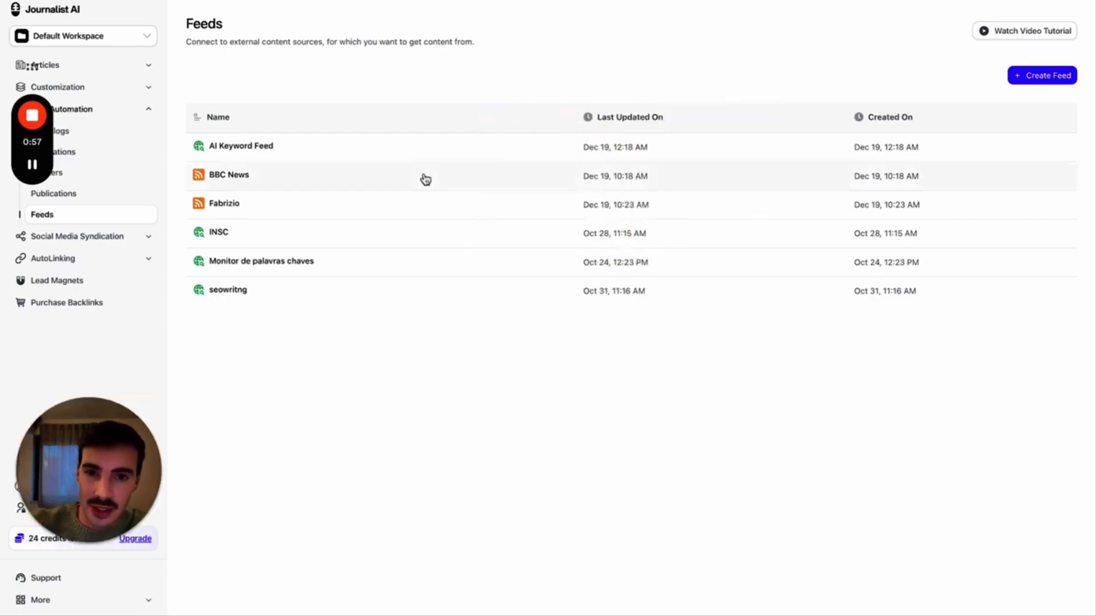
# - Browse the source X post, the BBC tuition fees article, and the reporter's X timeline
pyautogui.click(485, 1)
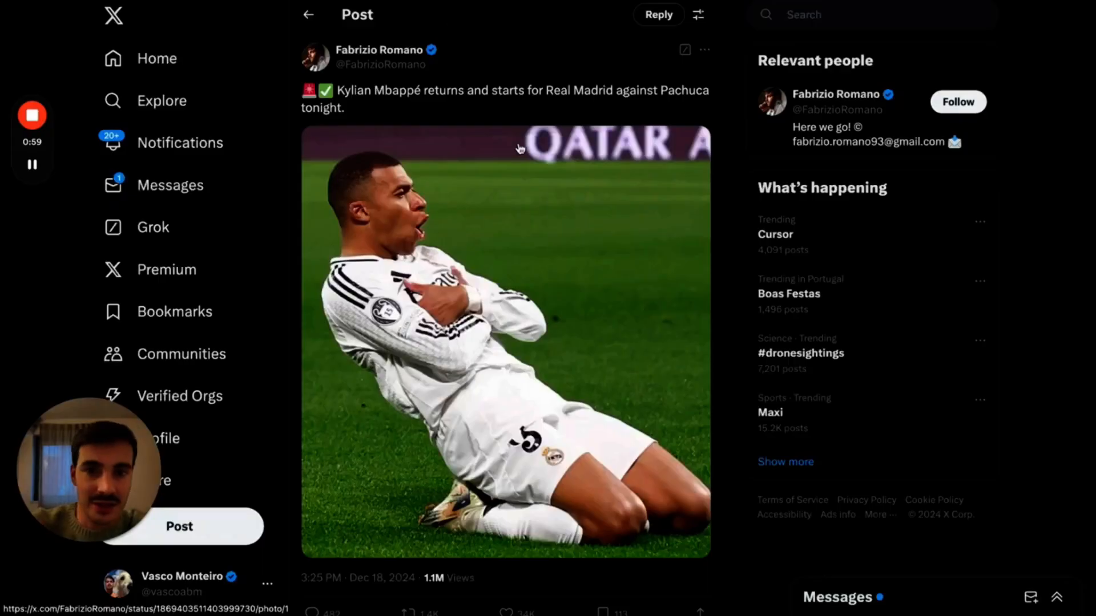
pyautogui.click(799, 1)
pyautogui.scroll(-14, 825, 225)
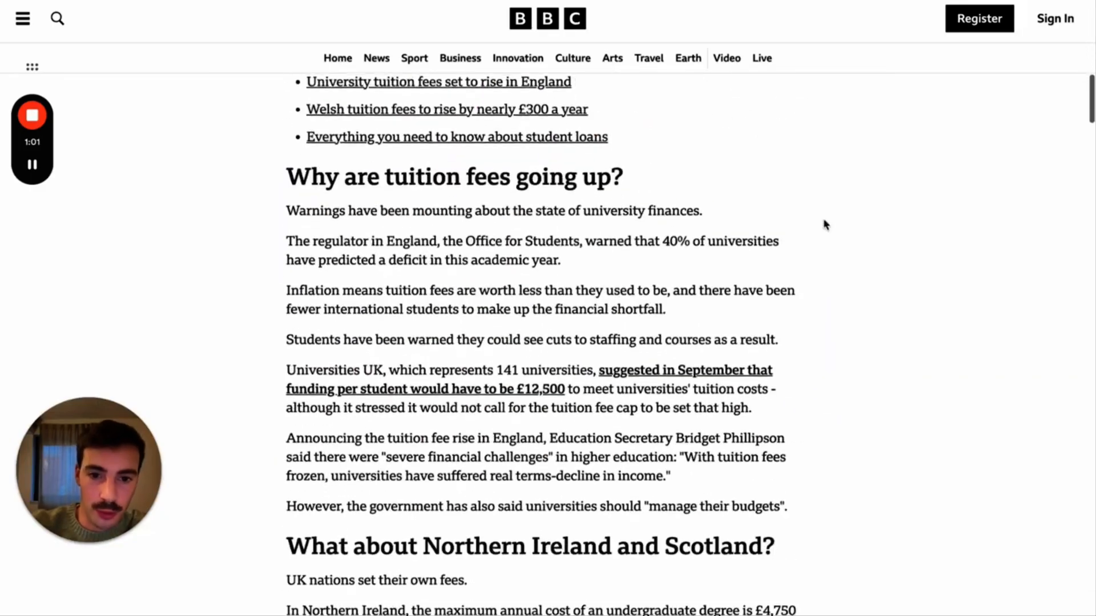
pyautogui.scroll(14, 824, 224)
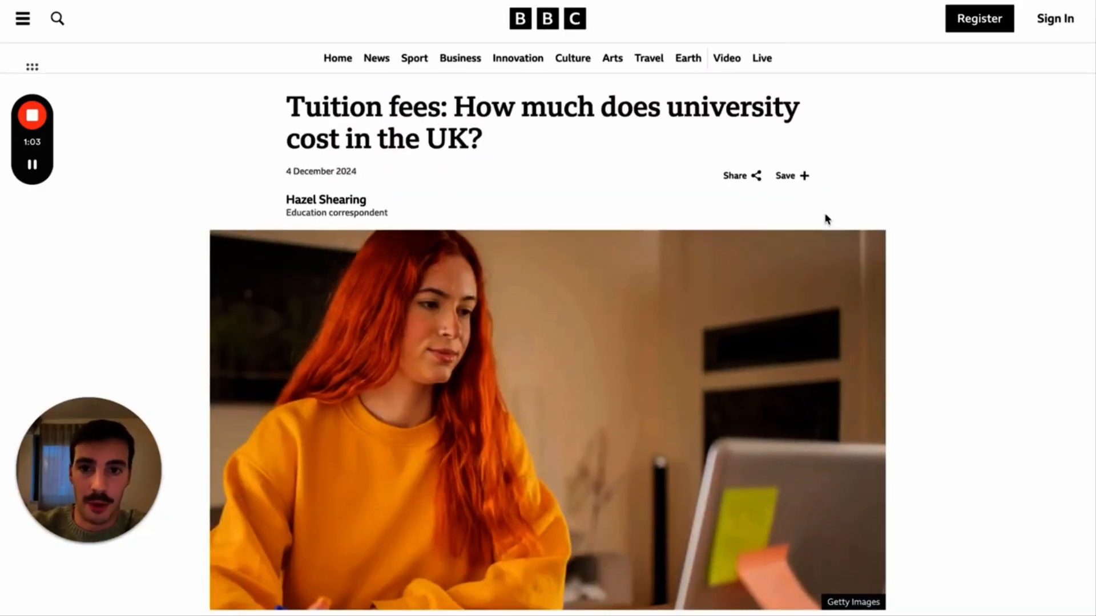
pyautogui.click(565, 1)
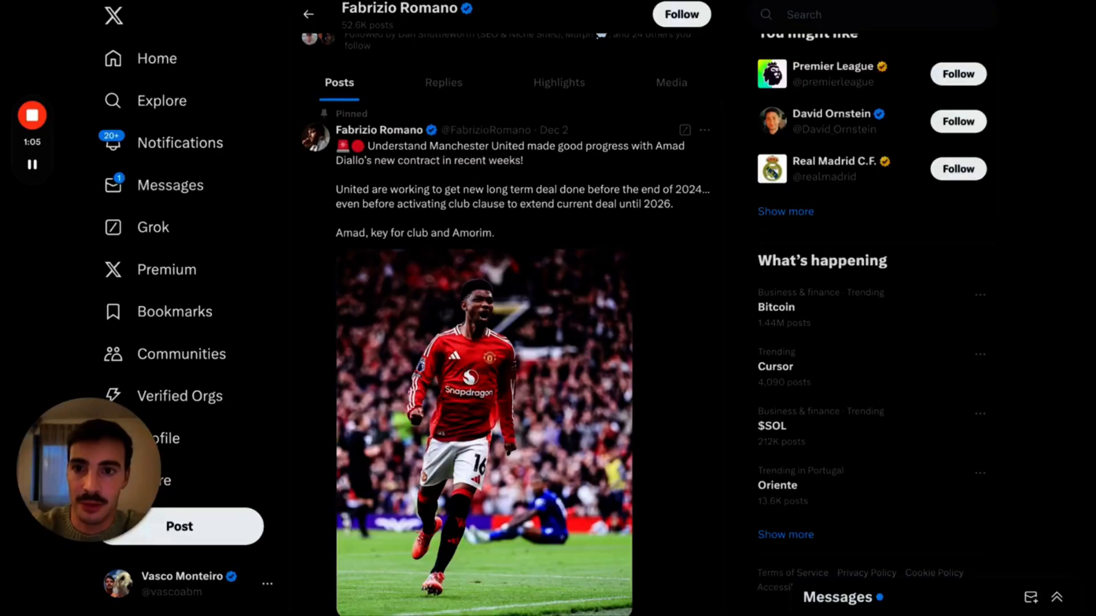
pyautogui.scroll(5, 511, 153)
pyautogui.scroll(-3, 512, 153)
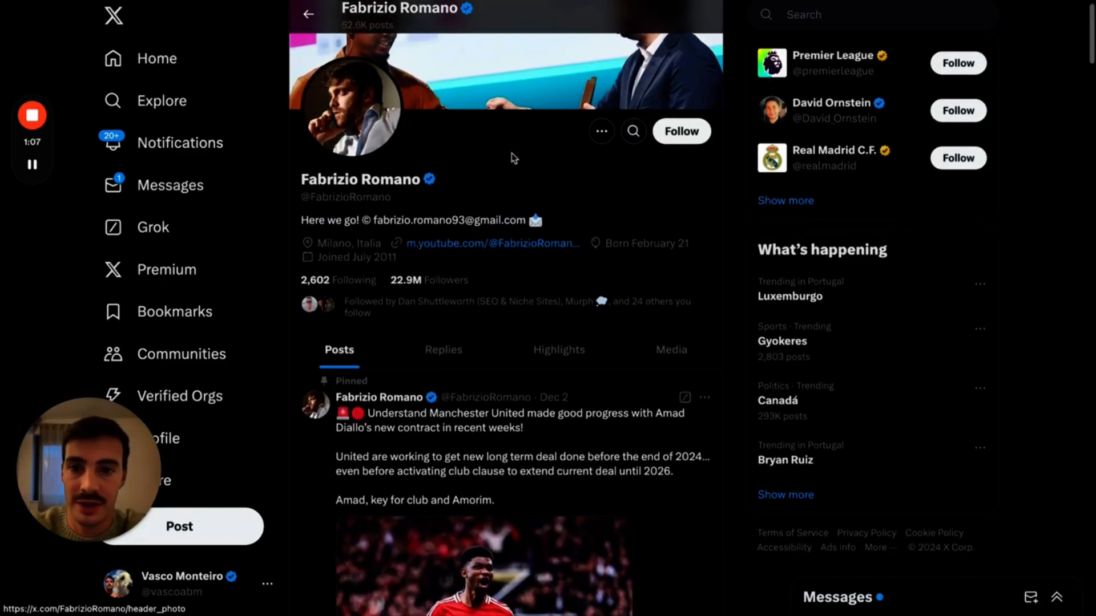
pyautogui.scroll(-20, 513, 158)
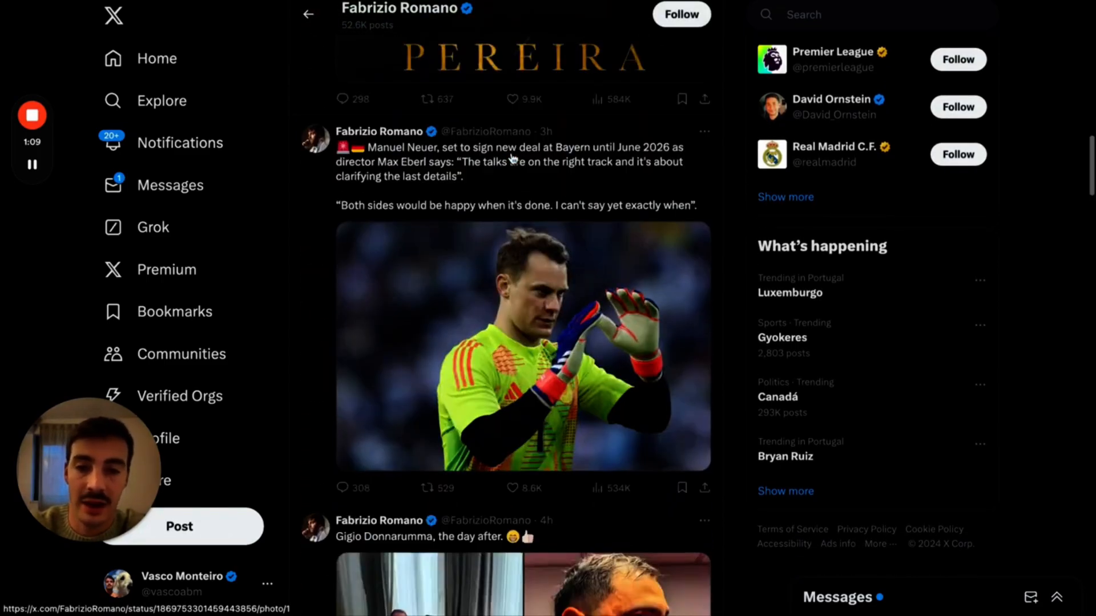
pyautogui.scroll(-6, 512, 159)
pyautogui.scroll(1, 543, 126)
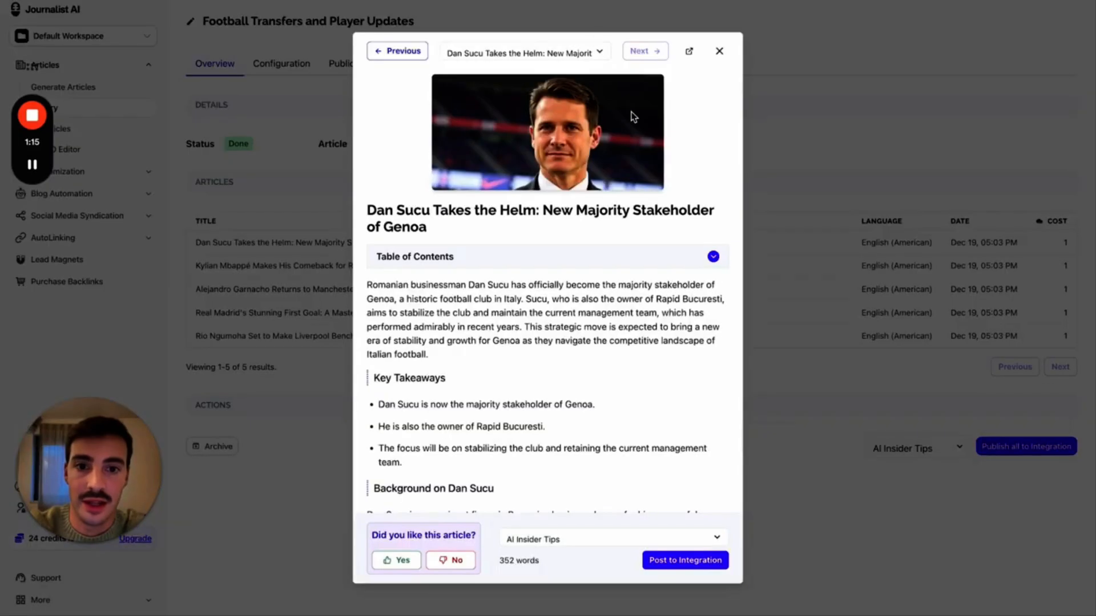
# - Step through the generated football articles, then view the source X post about Mbappé's return
pyautogui.click(409, 49)
pyautogui.click(409, 49)
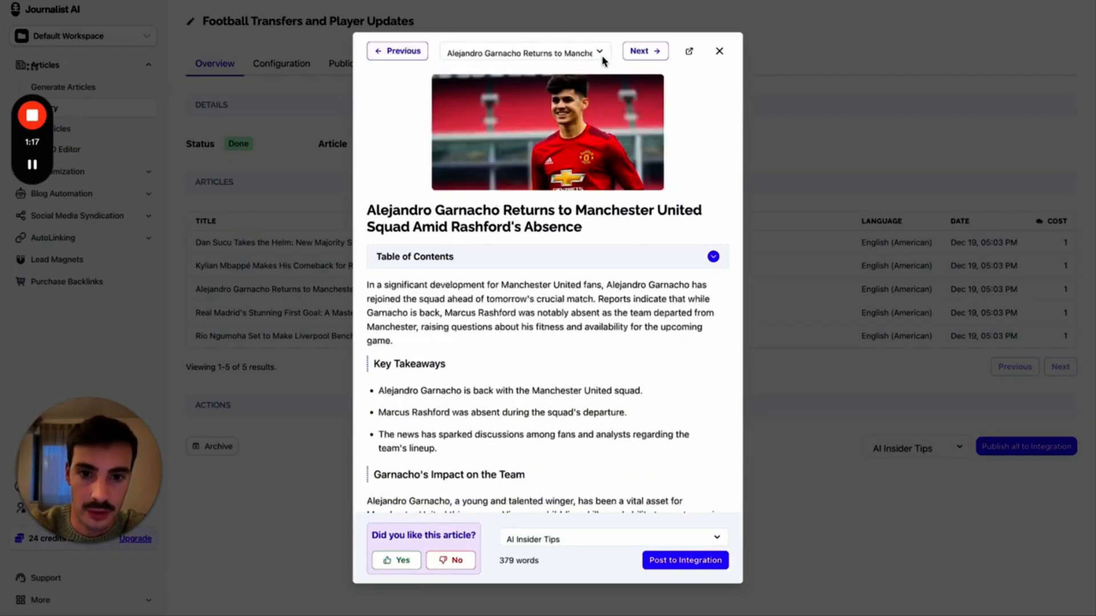
pyautogui.click(656, 53)
pyautogui.scroll(-10, 558, 158)
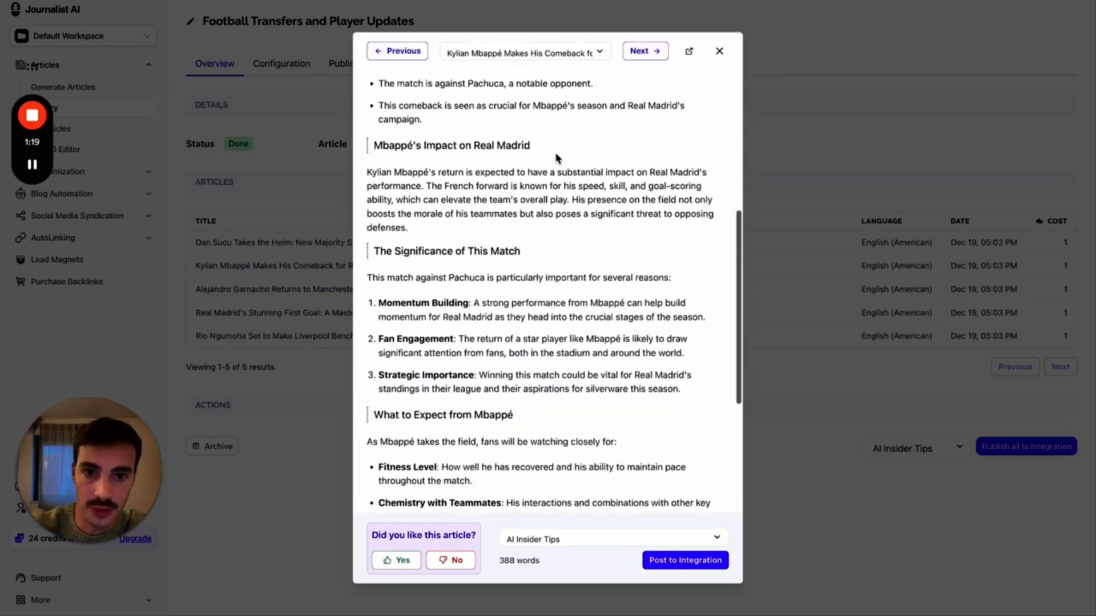
pyautogui.scroll(10, 547, 228)
pyautogui.hotkey('ctrl', 'Tab')
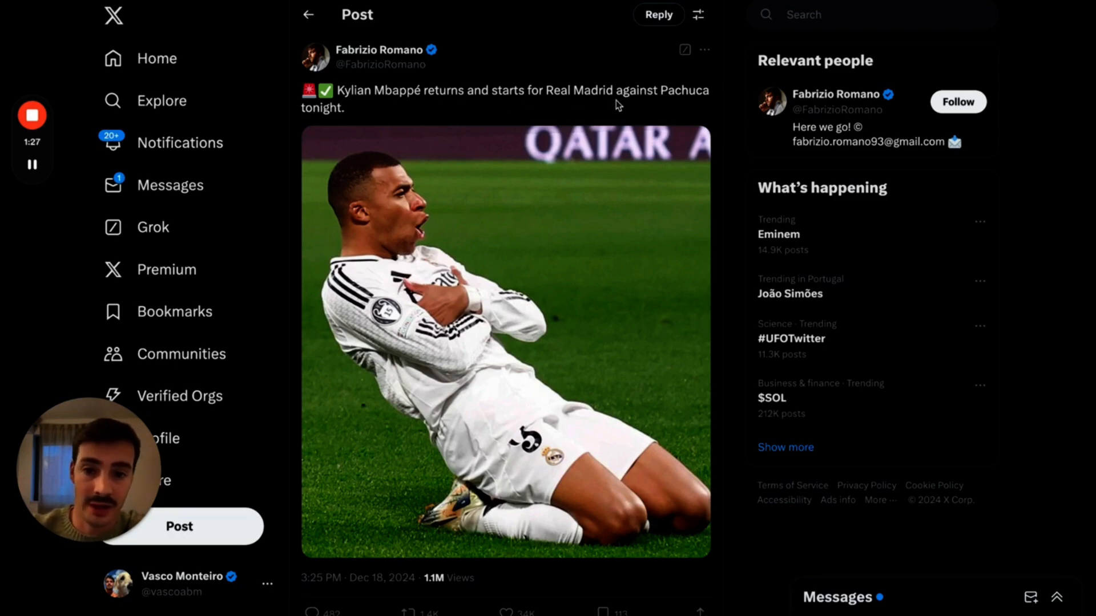
# - Read the BBC student rent and tuition fees articles, then return to the 'Rising University Tuition Fees' preview
pyautogui.scroll(-1, 618, 105)
pyautogui.hotkey('ctrl', 'Tab')
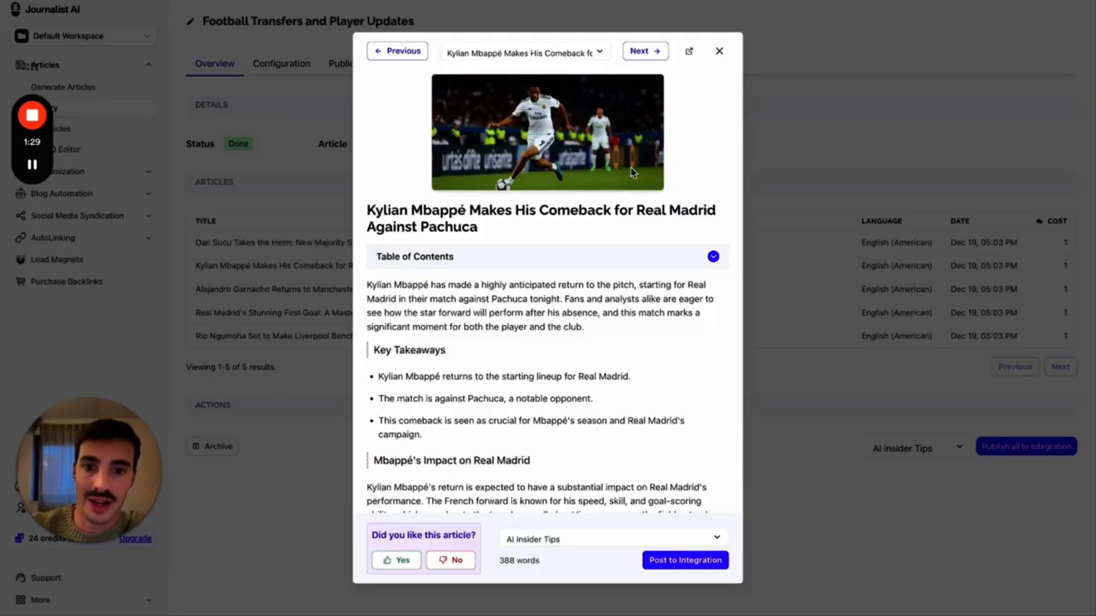
pyautogui.scroll(-10, 631, 173)
pyautogui.scroll(10, 631, 173)
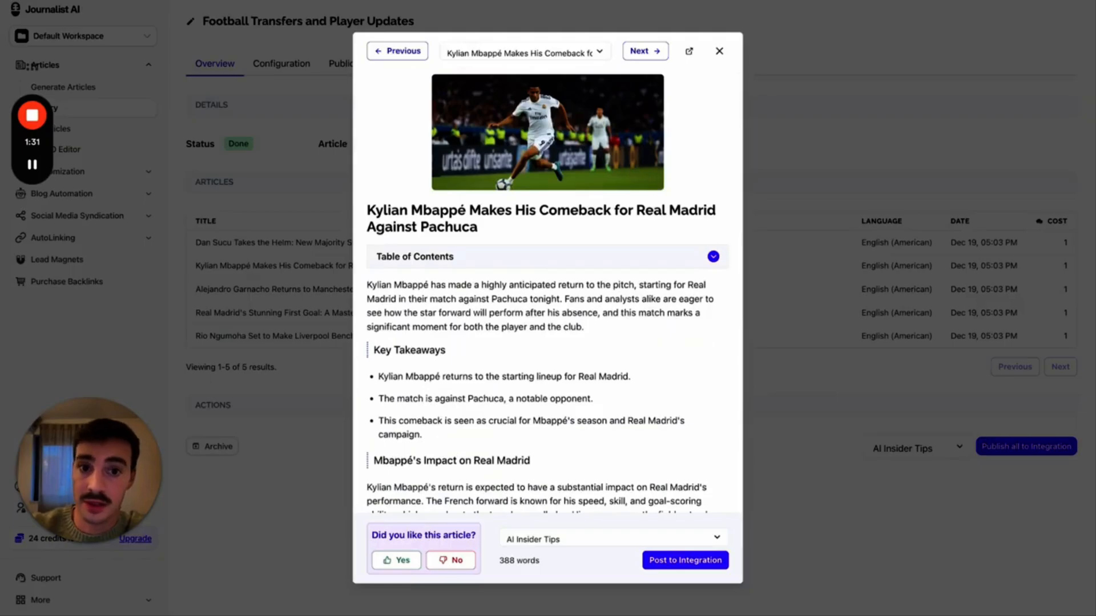
pyautogui.hotkey('ctrl', 'Tab')
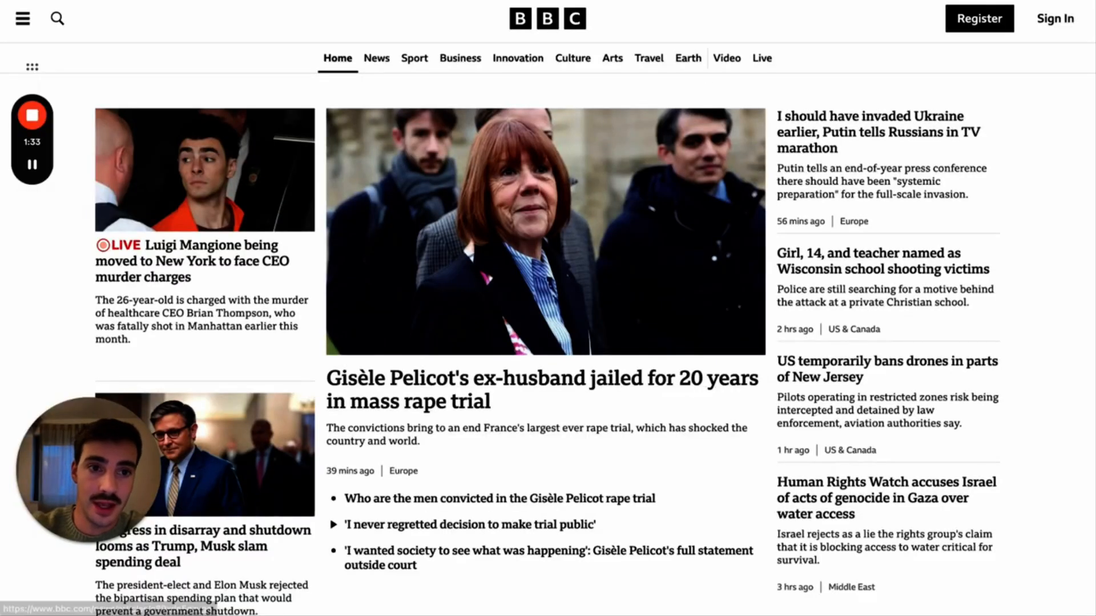
pyautogui.hotkey('ctrl', 'Tab')
pyautogui.scroll(-10, 536, 189)
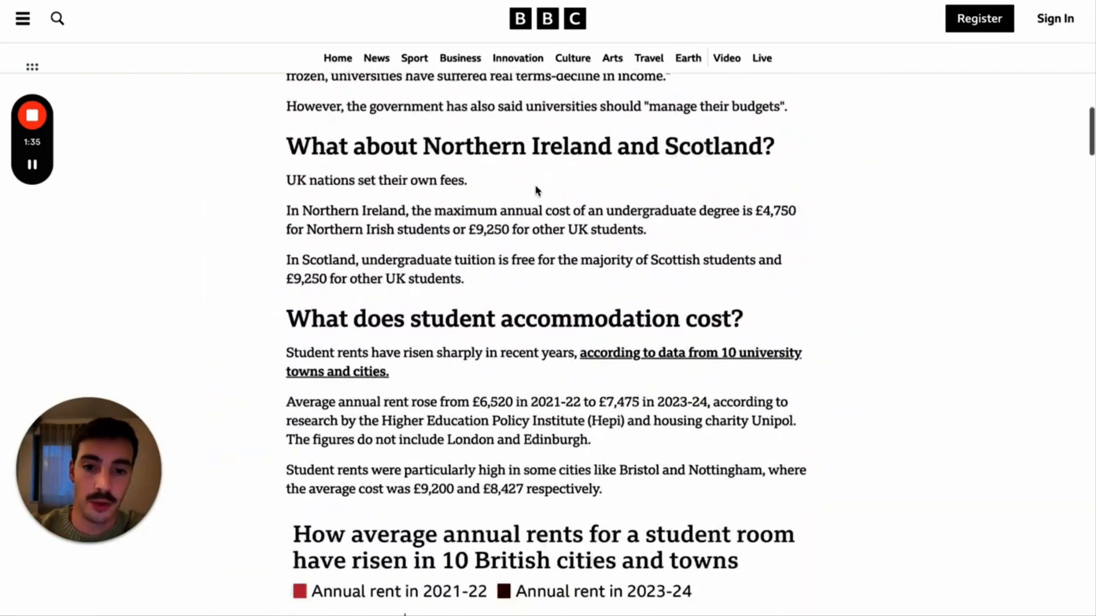
pyautogui.scroll(10, 536, 188)
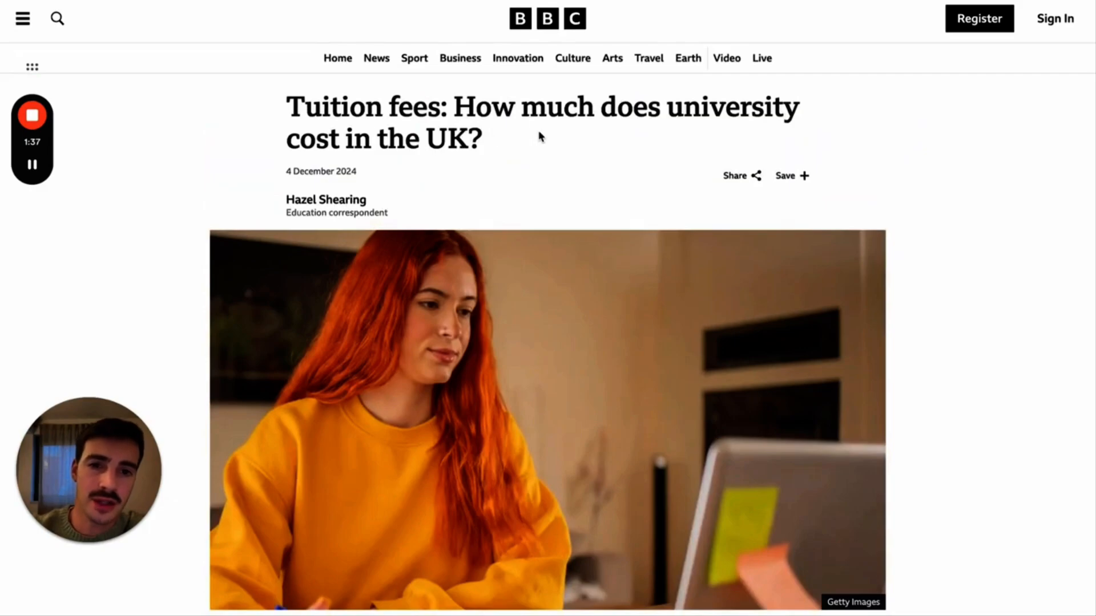
pyautogui.scroll(-15, 541, 137)
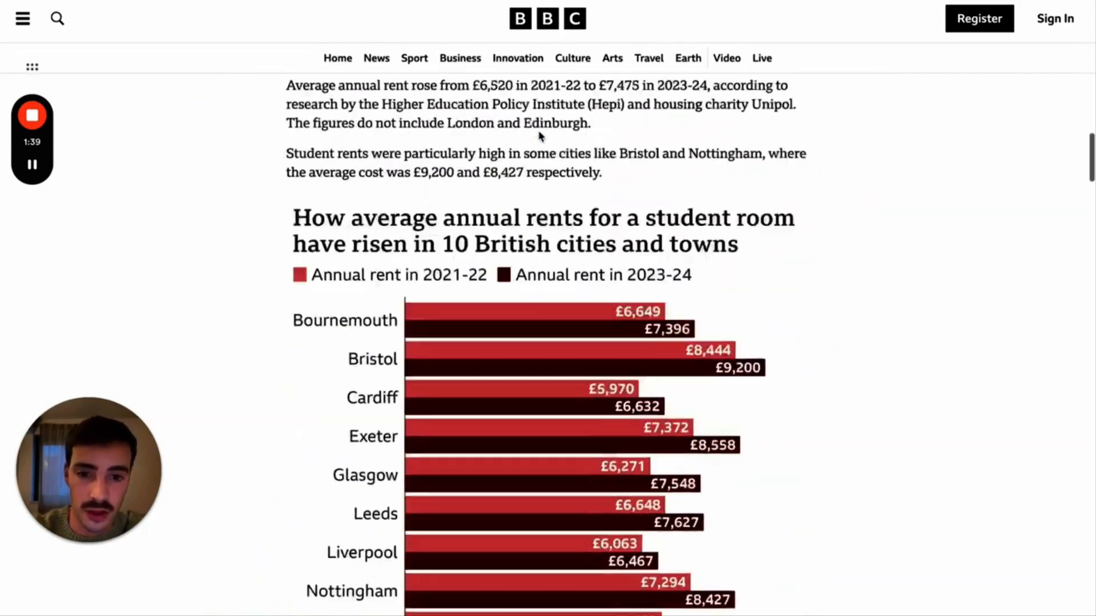
pyautogui.scroll(5, 541, 137)
pyautogui.hotkey('ctrl', 'shift', 'Tab')
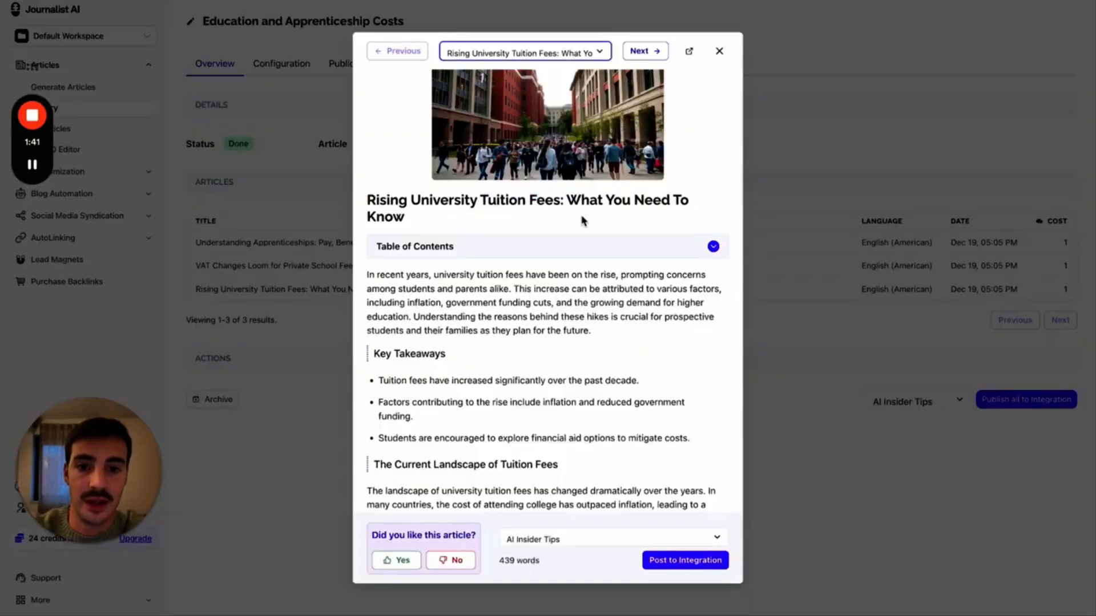
# - Start a new feed from the Feeds list to see the keyword, news and RSS feed types
pyautogui.scroll(-5, 558, 284)
pyautogui.scroll(5, 556, 285)
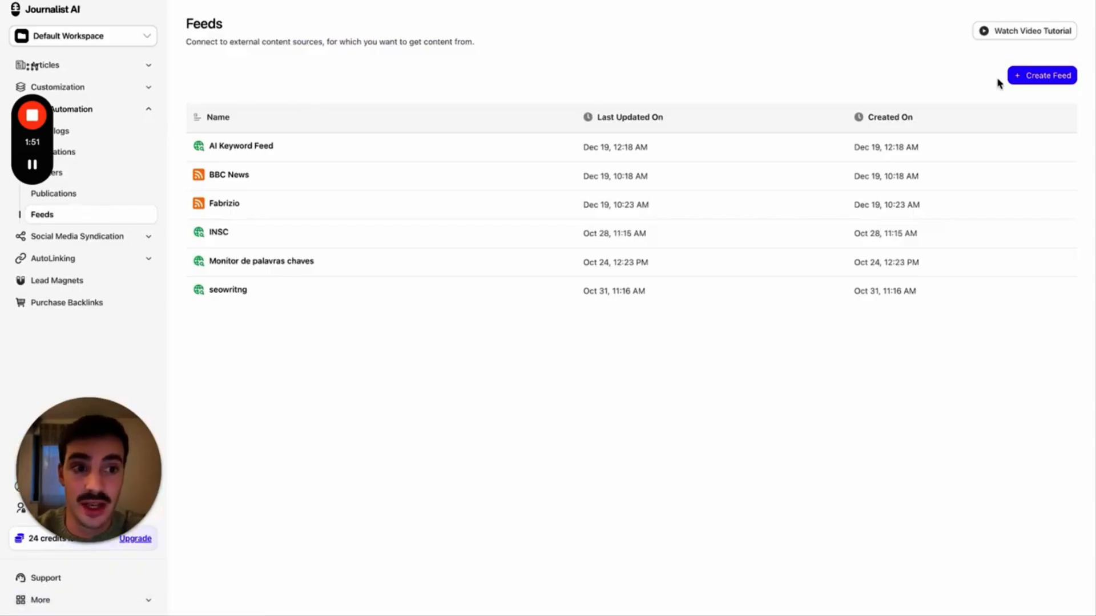
pyautogui.click(1016, 76)
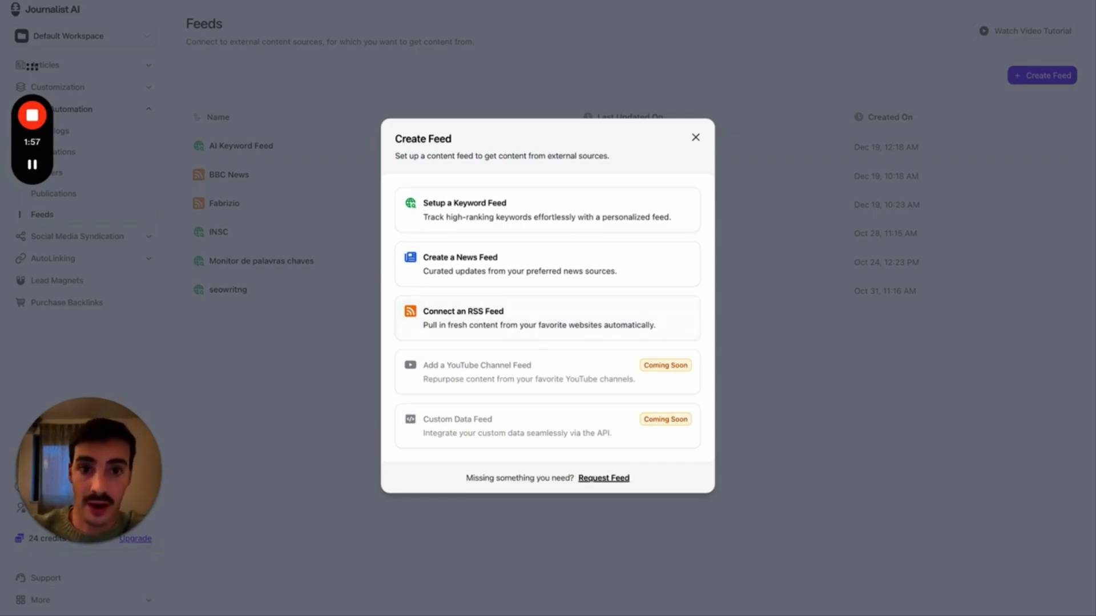
# - Check the BBC and X tabs, then open the RSS feed form and close it without creating a feed
pyautogui.hotkey('ctrl', 'Tab')
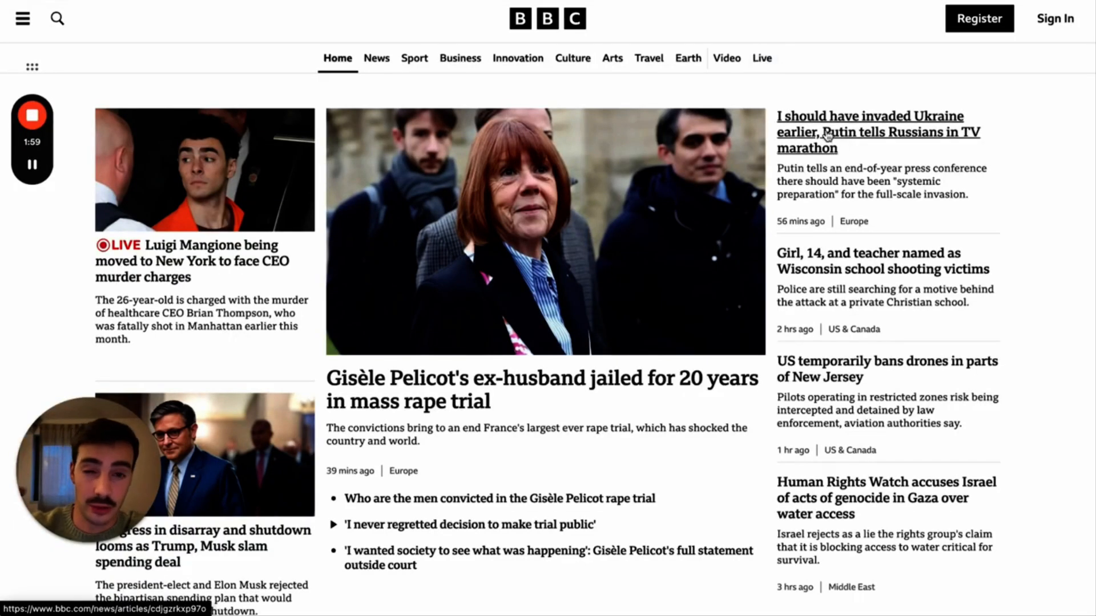
pyautogui.hotkey('ctrl', 'Tab')
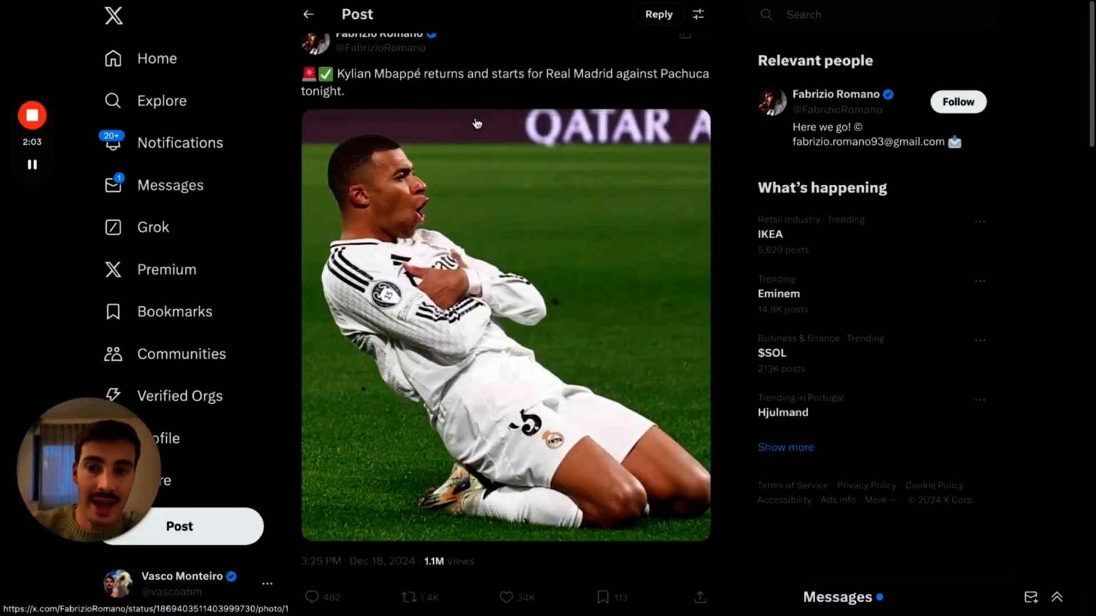
pyautogui.hotkey('ctrl', 'Tab')
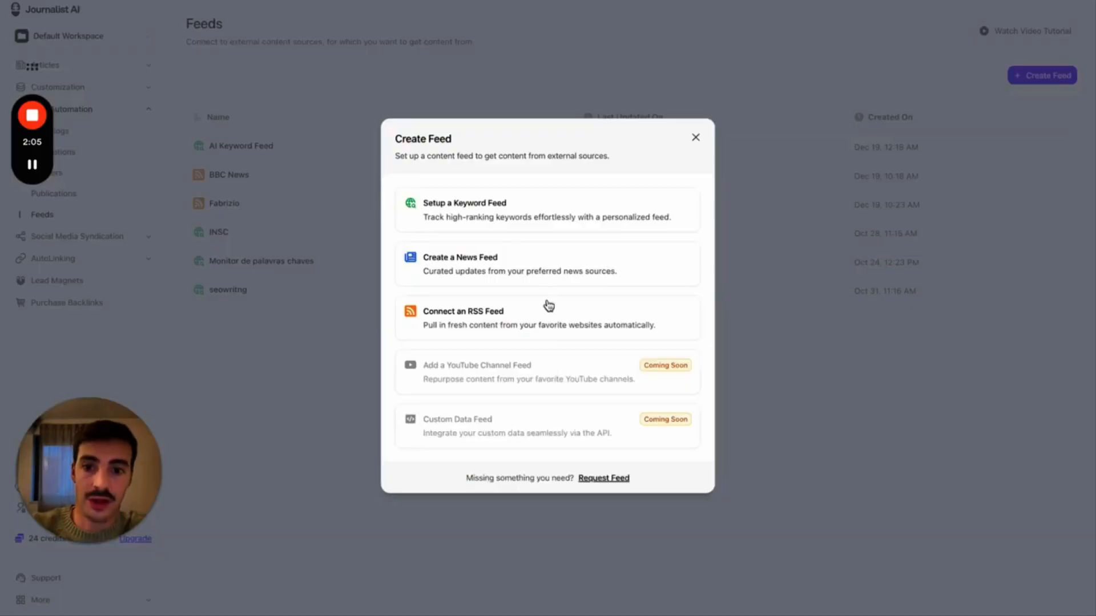
pyautogui.click(546, 333)
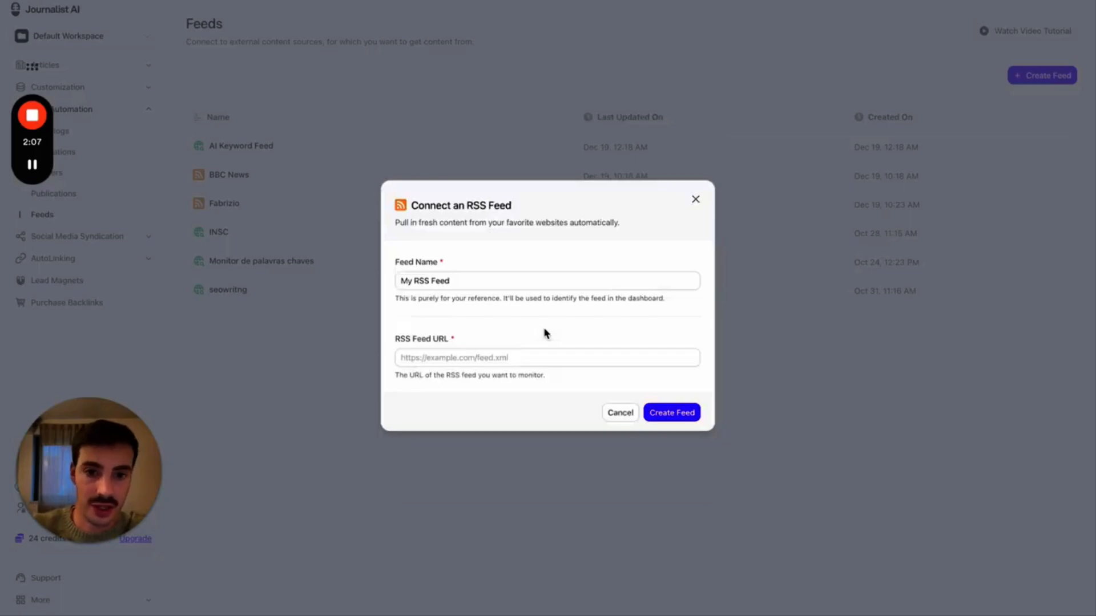
pyautogui.click(696, 200)
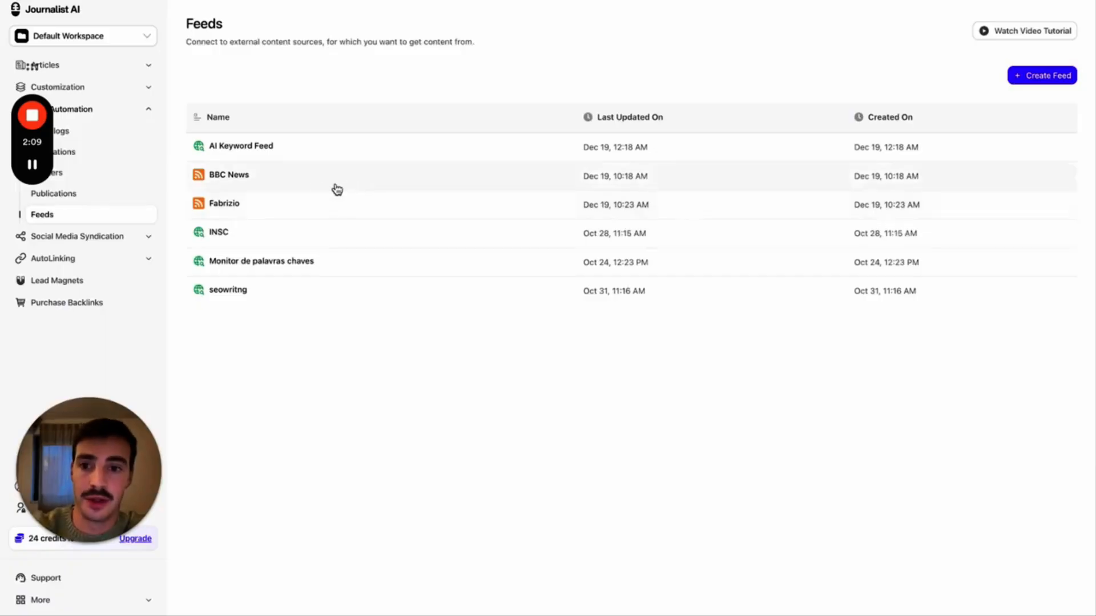
# - Open the BBC News feed's Configuration and select its RSS URL
pyautogui.click(303, 187)
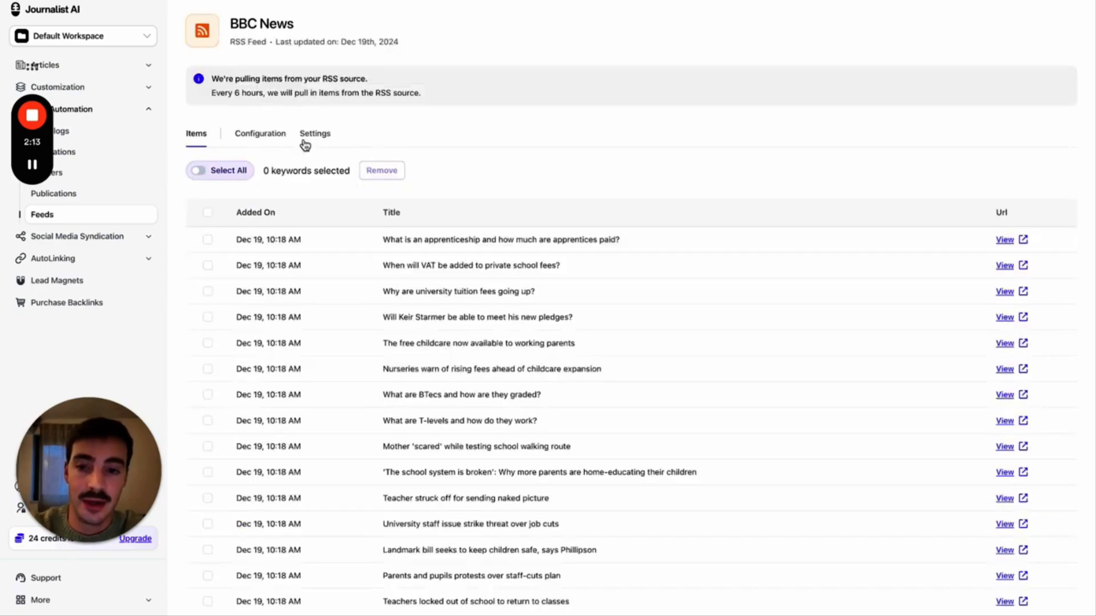
pyautogui.click(312, 136)
pyautogui.click(262, 136)
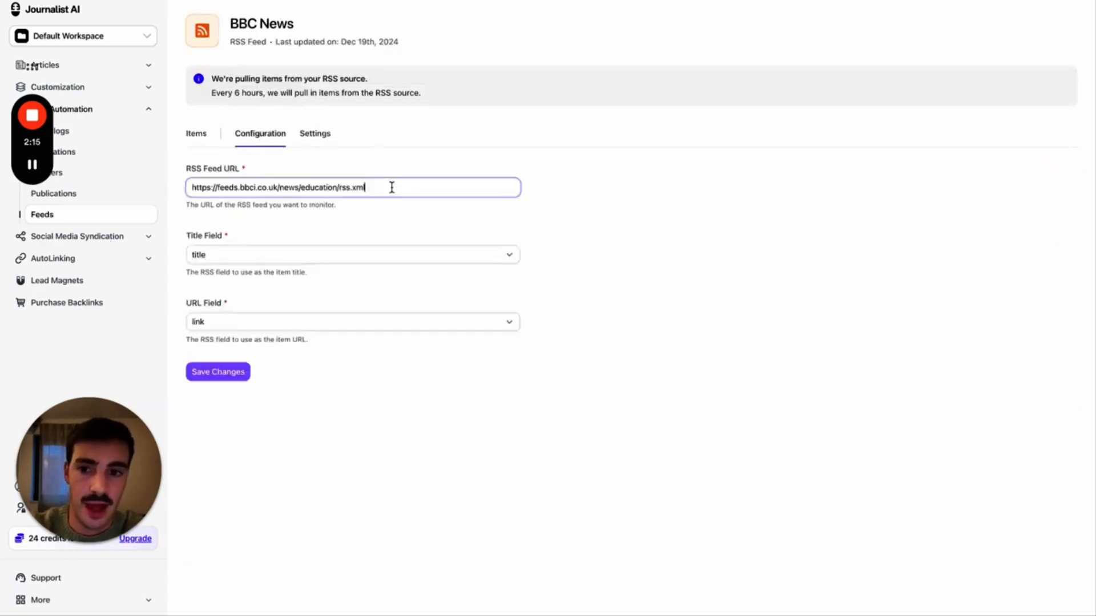
pyautogui.moveTo(392, 188); pyautogui.dragTo(215, 187)
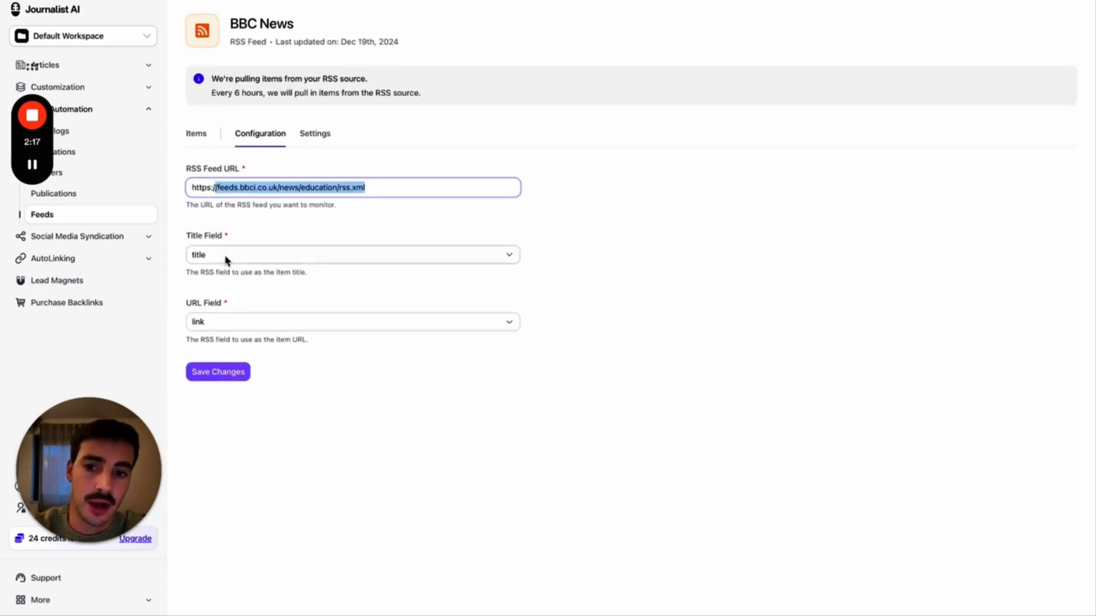
# - Review the BBC News feed's 15 pulled education items and their source articles, like private school VAT
pyautogui.click(197, 137)
pyautogui.scroll(-2, 403, 388)
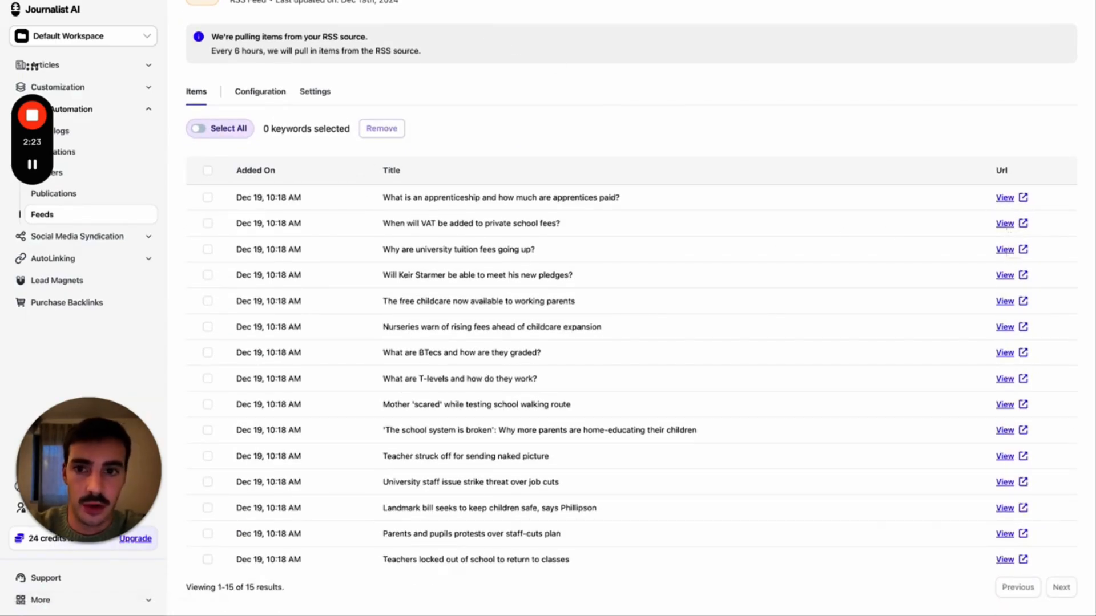
pyautogui.click(260, 1)
pyautogui.scroll(-20, 296, 110)
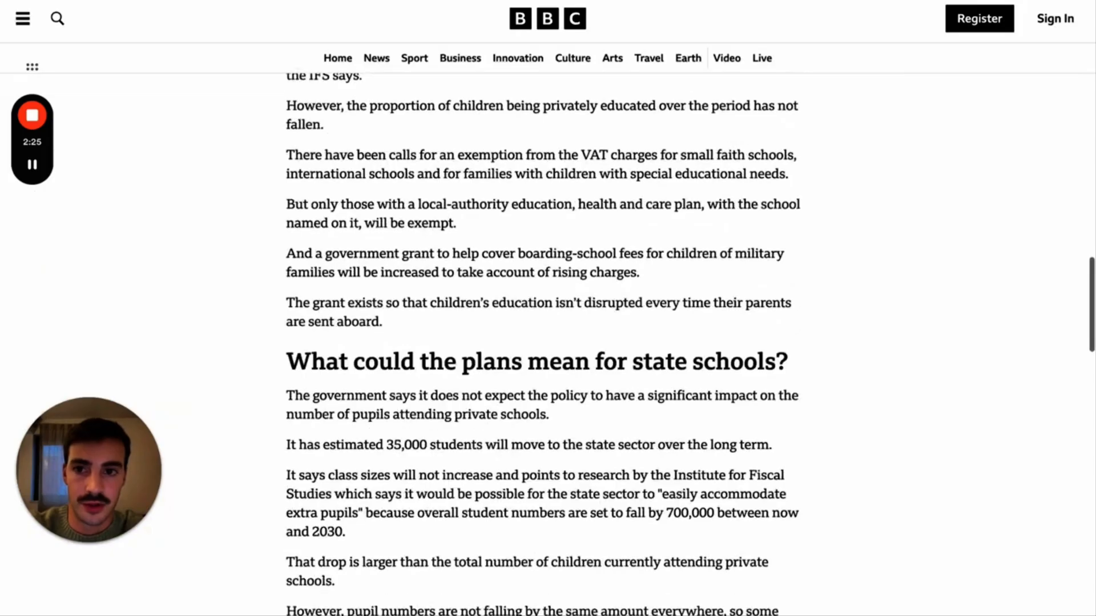
pyautogui.hotkey('ctrl', 'Tab')
pyautogui.hotkey('ctrl', 'shift', 'Tab')
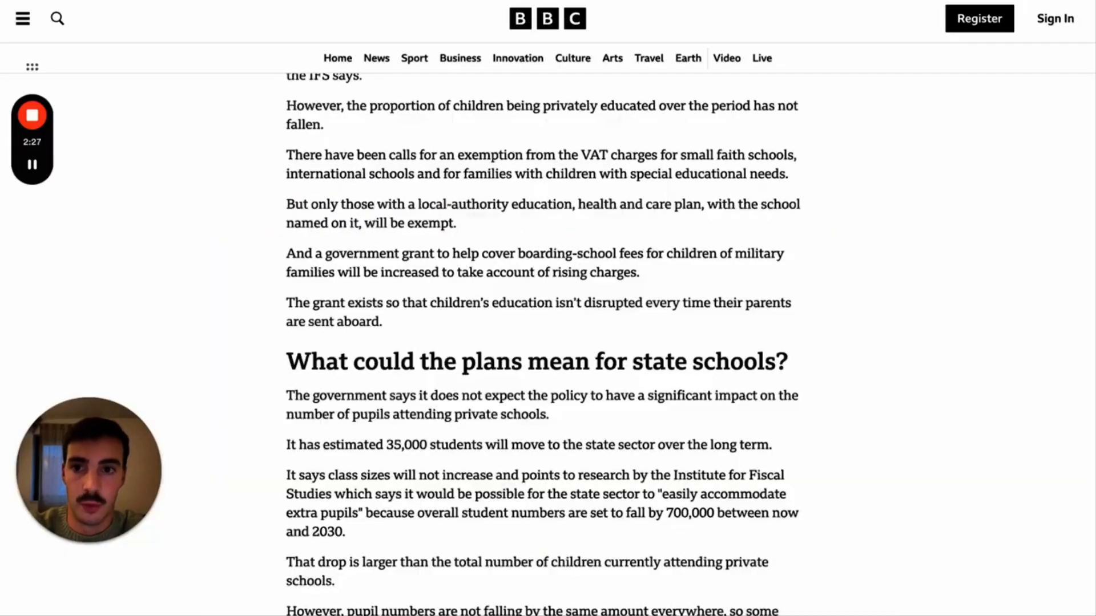
pyautogui.hotkey('ctrl', 'shift', 'Tab')
pyautogui.hotkey('ctrl', 'shift', 'Tab')
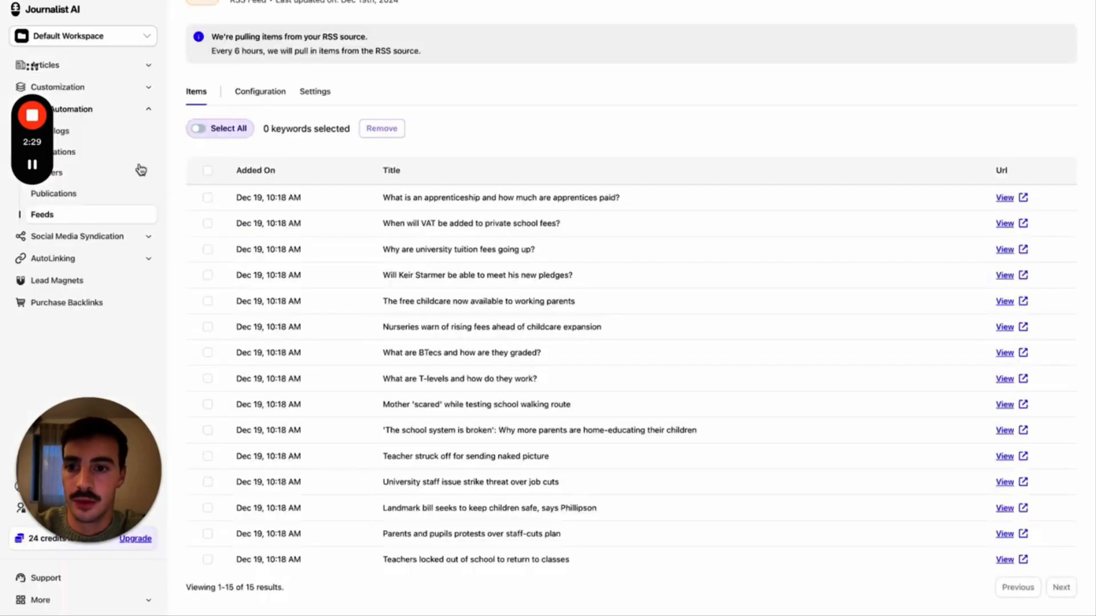
# - Set AI News to Feed mode with the BBC News feed and Top 20 quantity
pyautogui.click(72, 67)
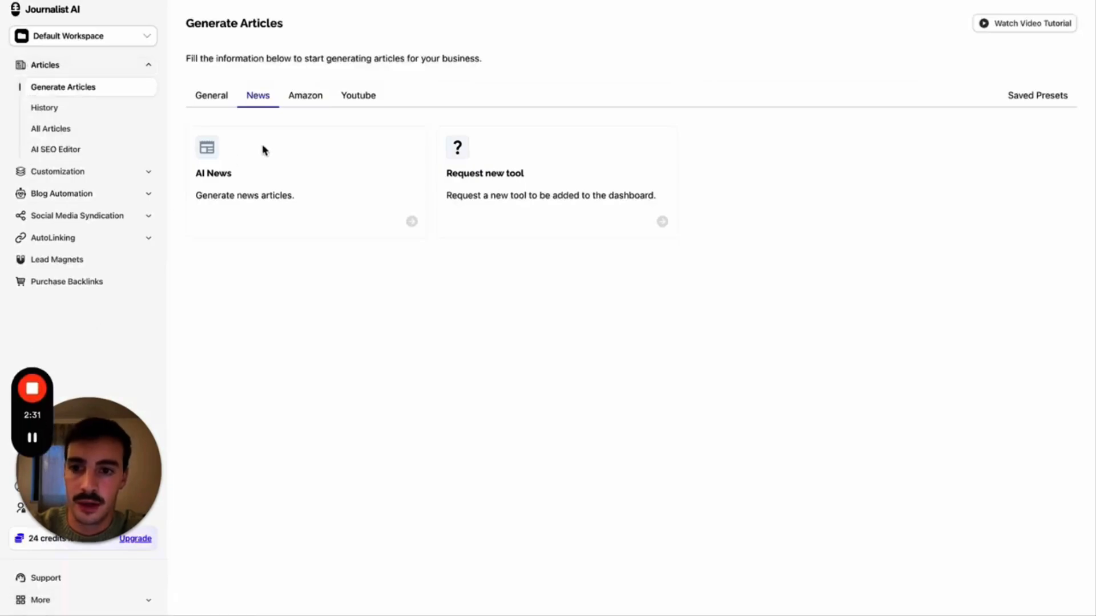
pyautogui.click(257, 162)
pyautogui.click(283, 207)
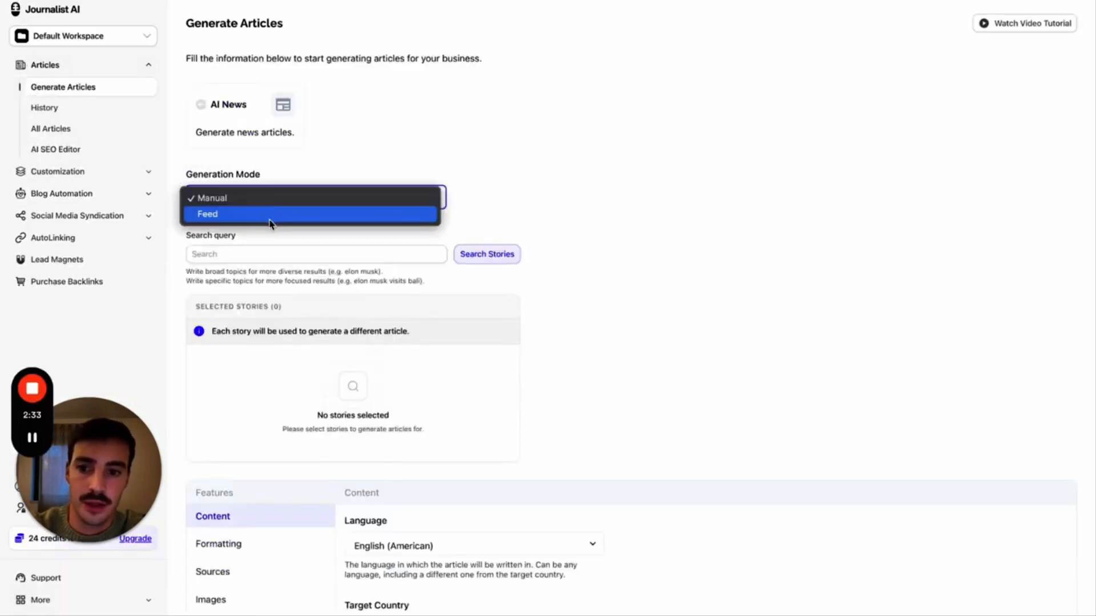
pyautogui.click(271, 217)
pyautogui.click(286, 257)
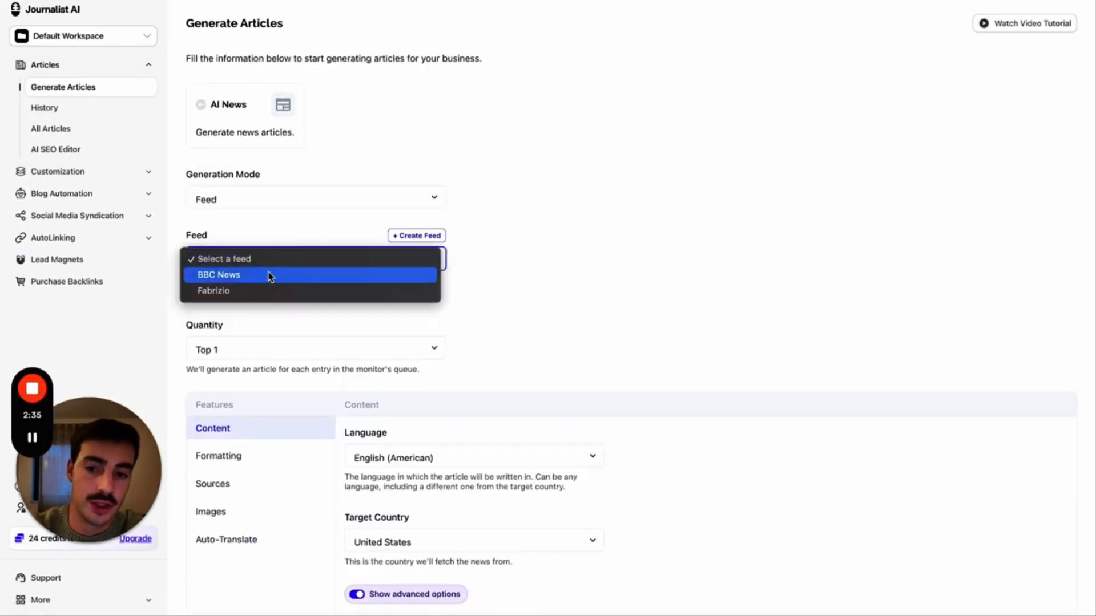
pyautogui.click(242, 277)
pyautogui.scroll(-2, 485, 255)
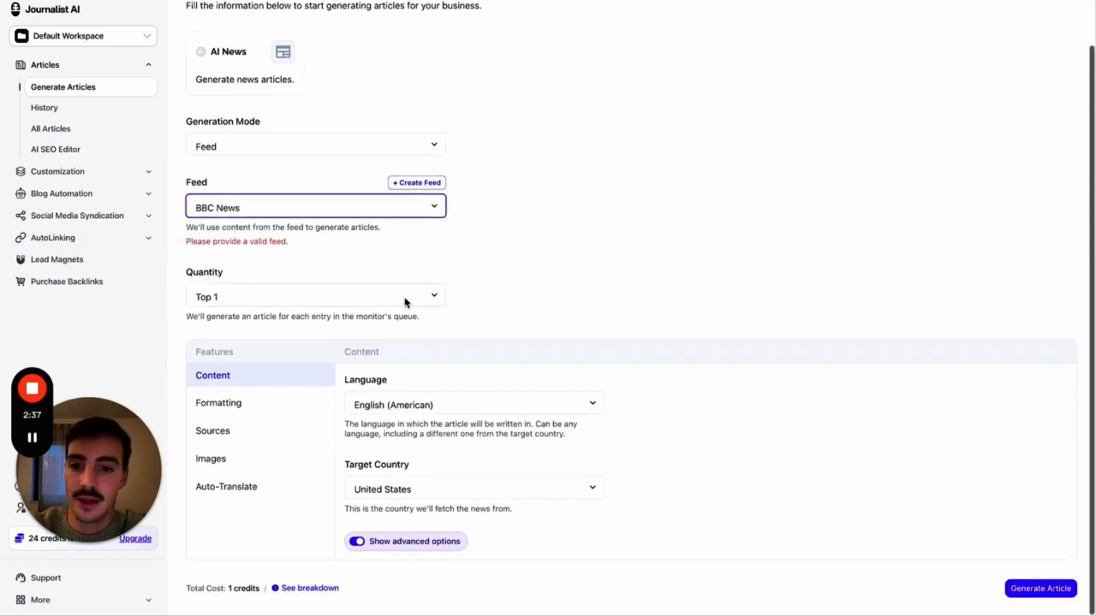
pyautogui.click(406, 300)
pyautogui.click(372, 359)
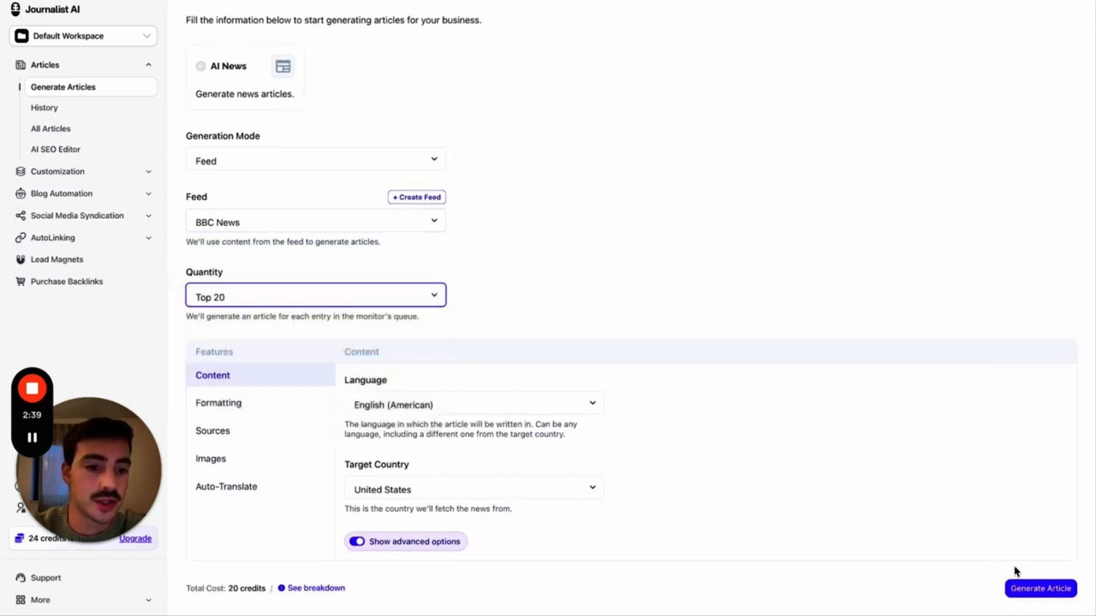
# - Glance at the BBC student rent article, then bring up the customization presets
pyautogui.click(816, 2)
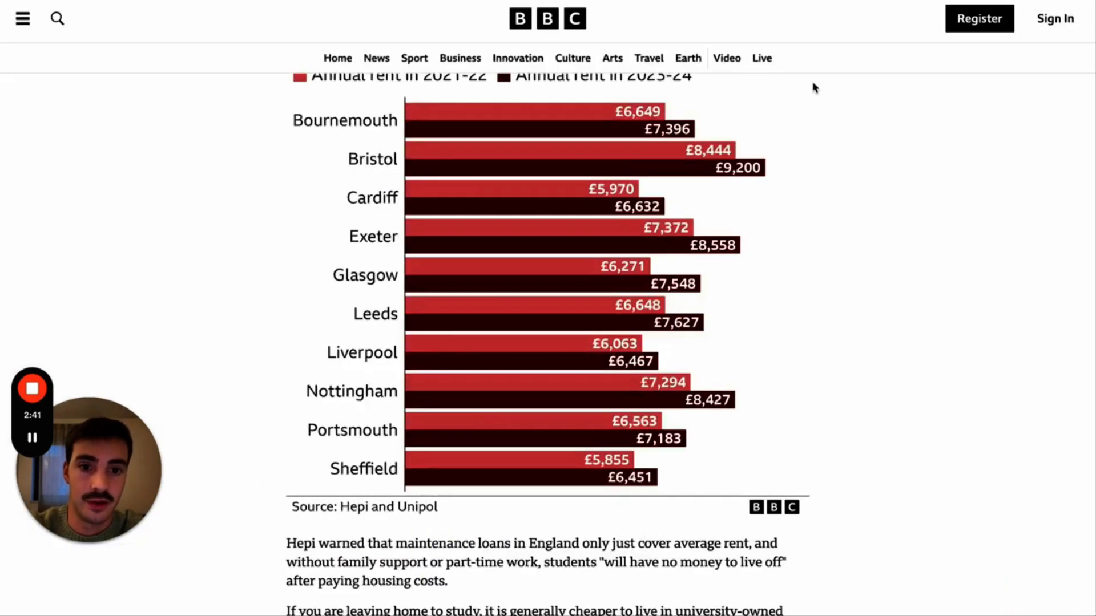
pyautogui.scroll(-8, 814, 87)
pyautogui.scroll(20, 814, 87)
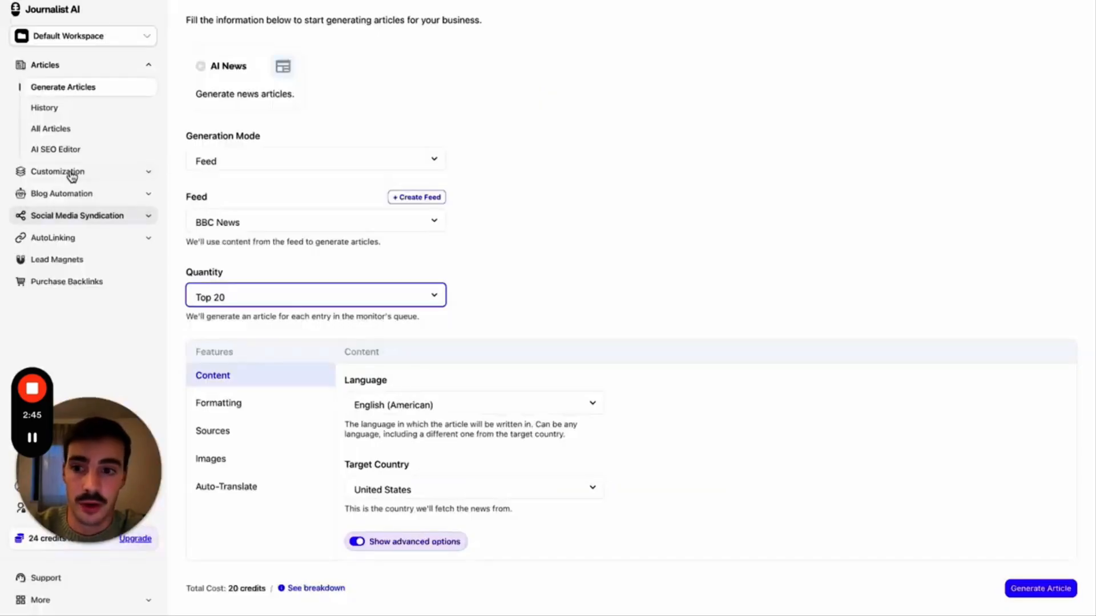
pyautogui.click(68, 172)
pyautogui.click(86, 179)
pyautogui.click(57, 215)
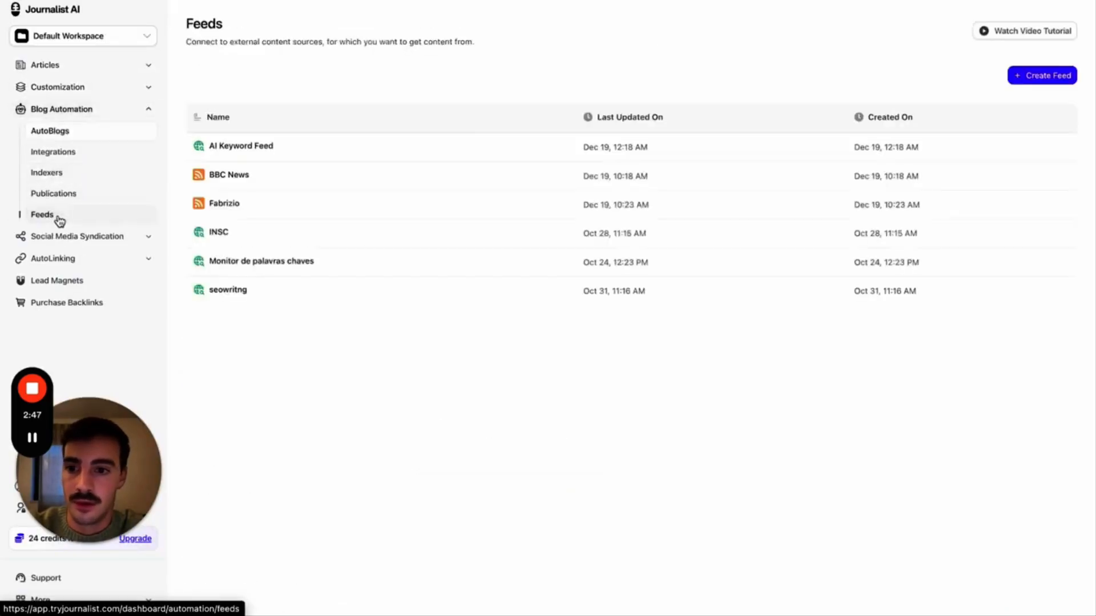
pyautogui.click(267, 205)
pyautogui.click(315, 134)
pyautogui.click(261, 144)
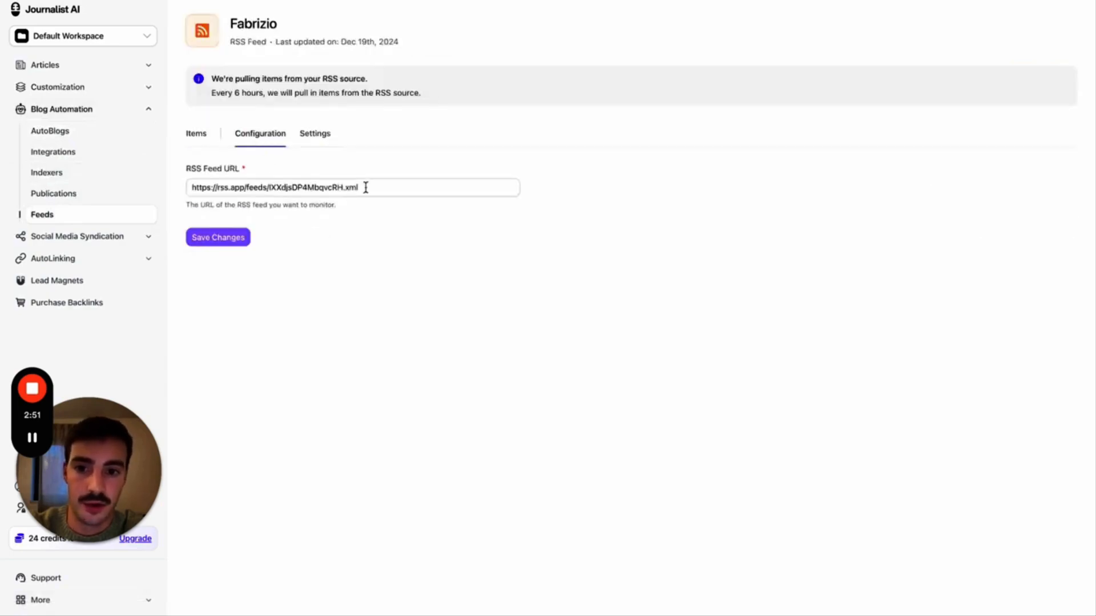
pyautogui.moveTo(365, 187); pyautogui.dragTo(178, 189)
pyautogui.click(213, 140)
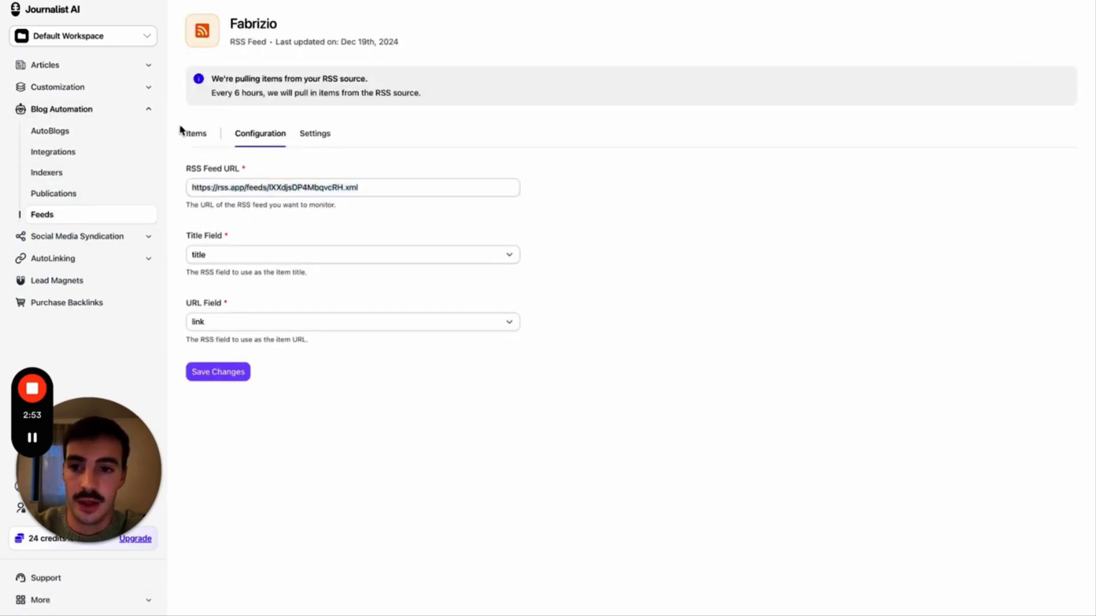
pyautogui.click(193, 137)
pyautogui.scroll(-3, 453, 238)
pyautogui.hscroll(-5, 454, 239)
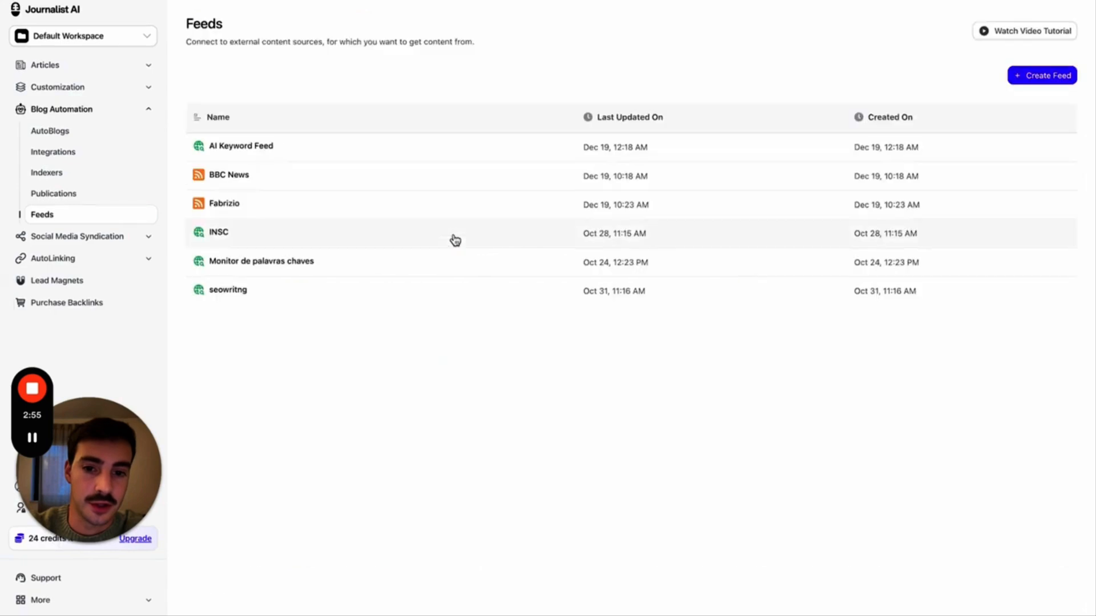
pyautogui.hscroll(3, 455, 240)
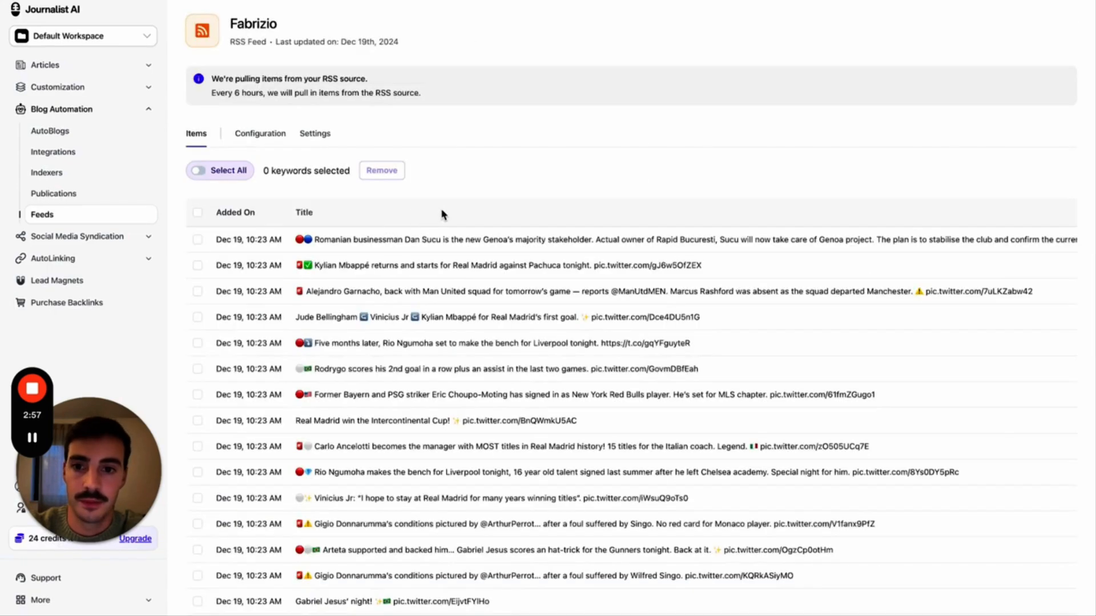
pyautogui.scroll(-2, 548, 198)
pyautogui.hscroll(10, 973, 216)
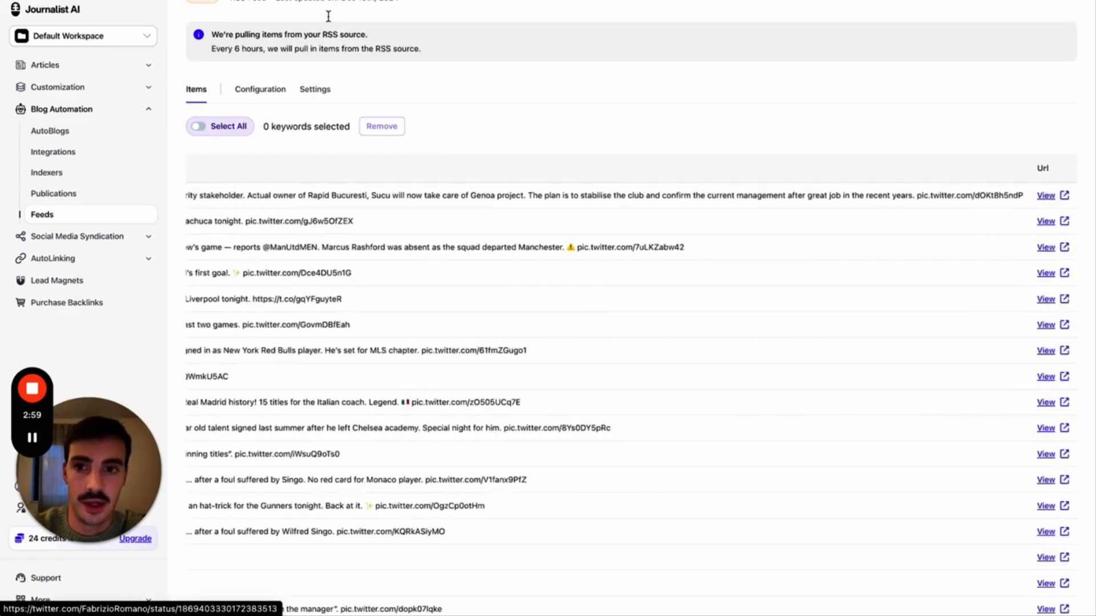
pyautogui.click(393, 1)
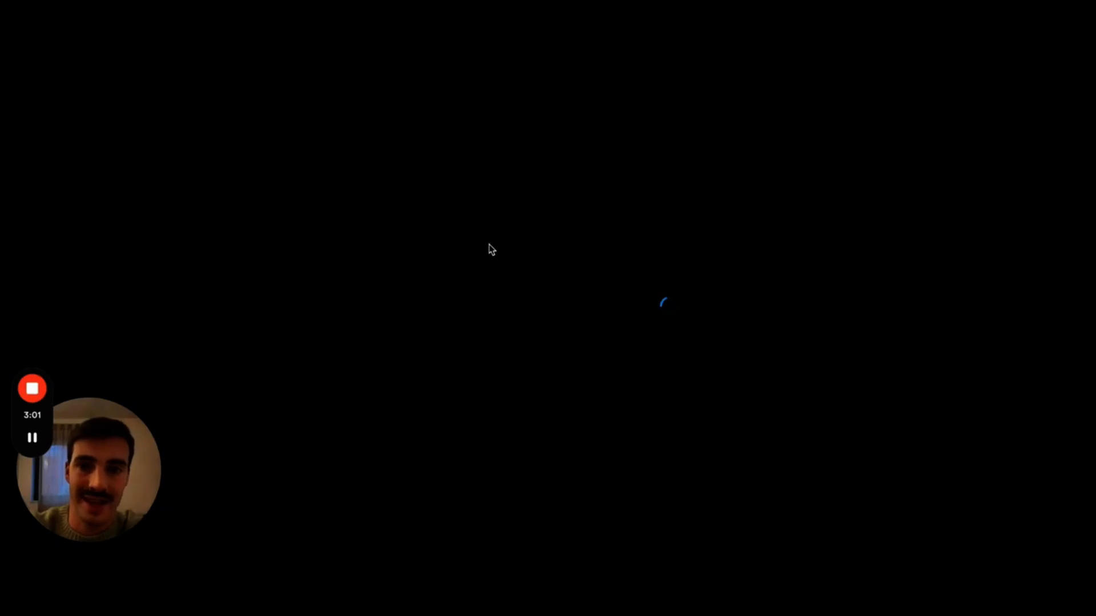
pyautogui.scroll(-1, 489, 247)
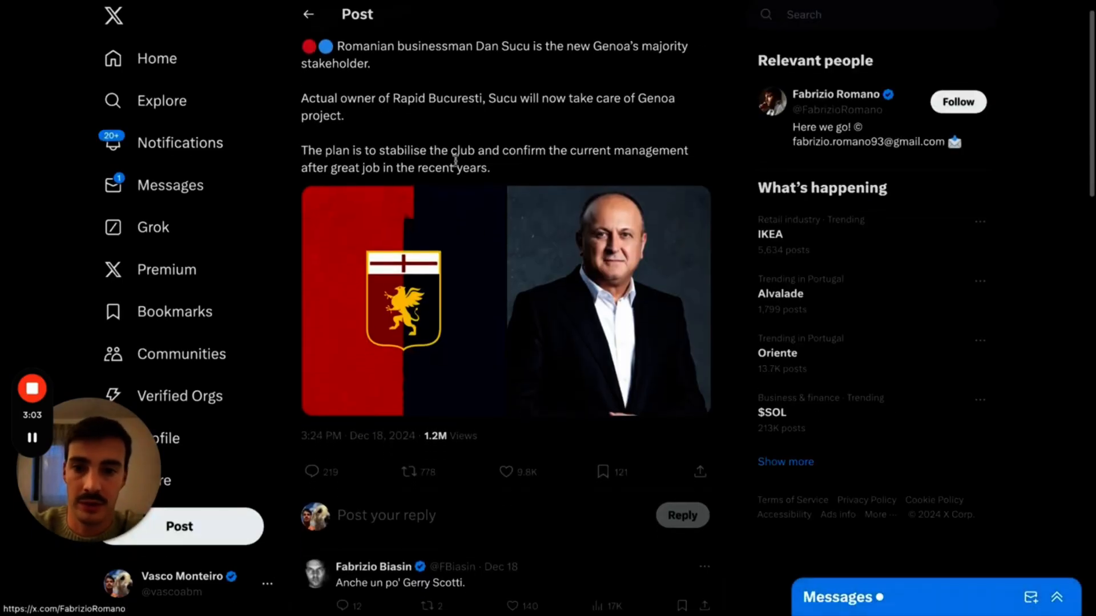
pyautogui.scroll(1, 455, 161)
pyautogui.click(391, 1)
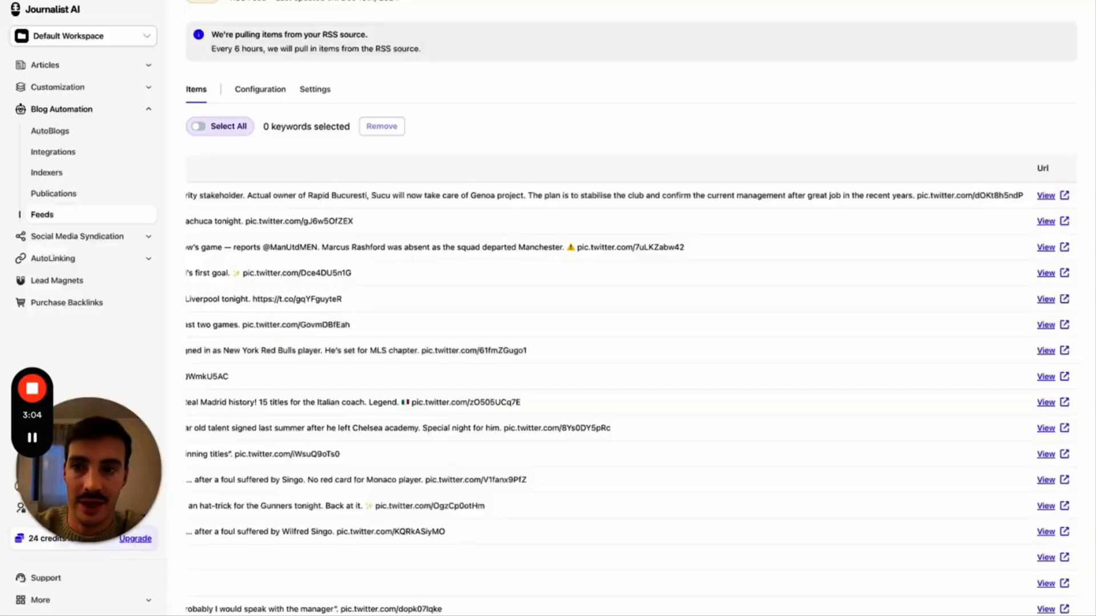
pyautogui.click(68, 68)
# - Set AI News to Feed mode with the Fabrizio feed and Top 20 quantity
pyautogui.click(255, 153)
pyautogui.click(251, 207)
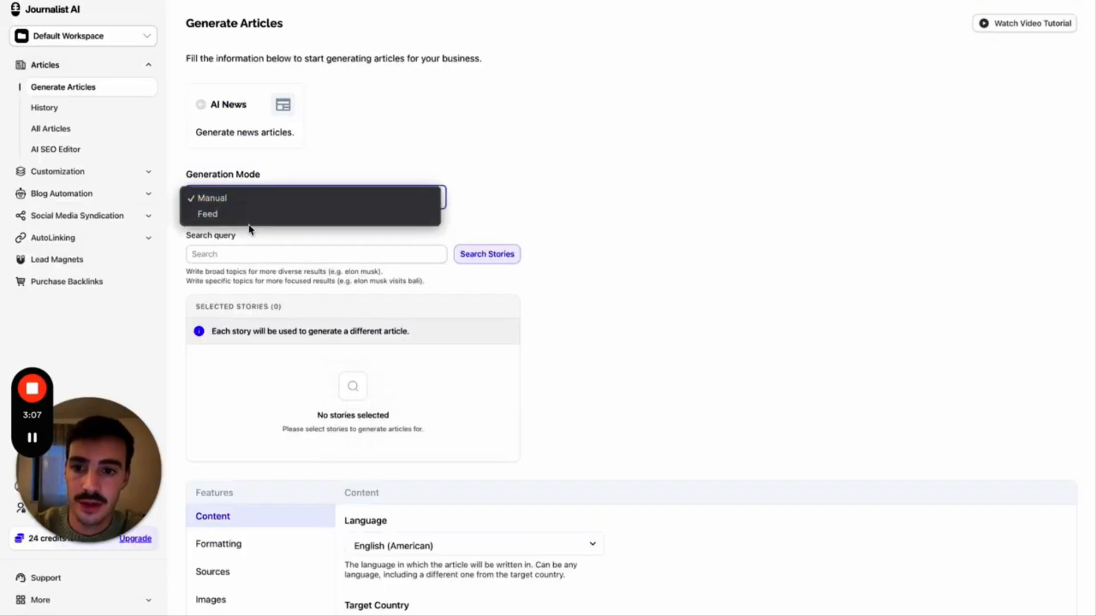
pyautogui.click(251, 215)
pyautogui.click(248, 258)
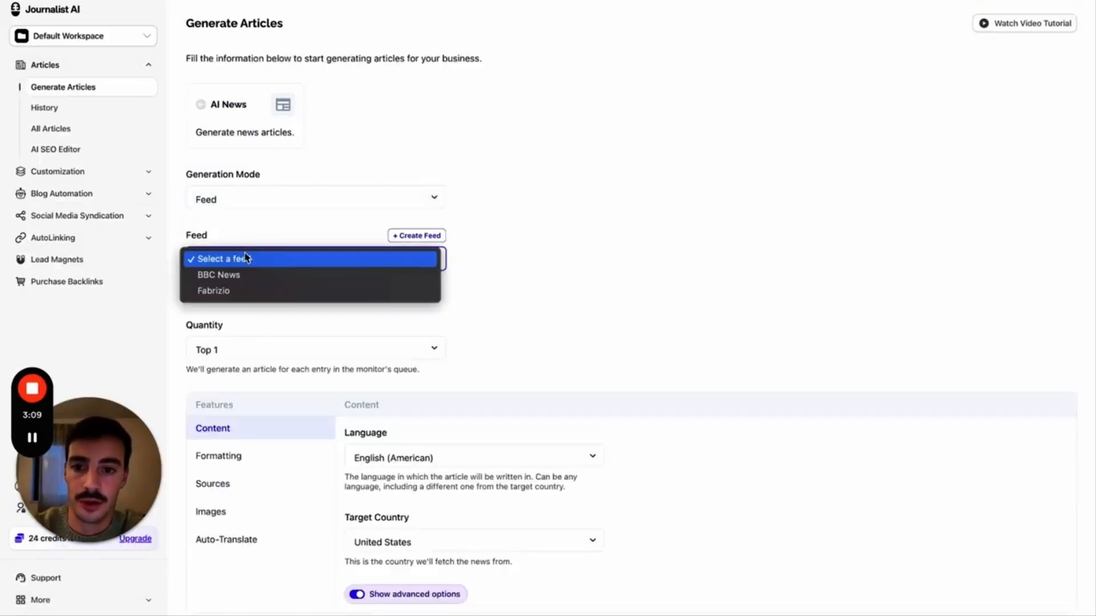
pyautogui.click(240, 293)
pyautogui.hotkey('ctrl', 'Tab')
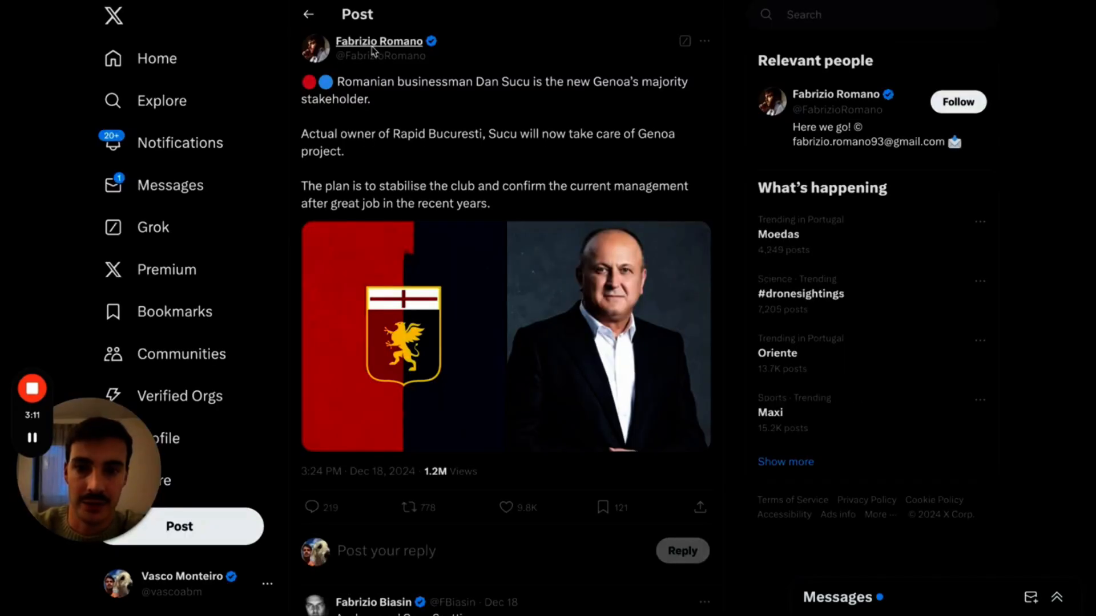
pyautogui.hotkey('ctrl', 'shift', 'Tab')
pyautogui.scroll(-1, 457, 284)
pyautogui.click(362, 294)
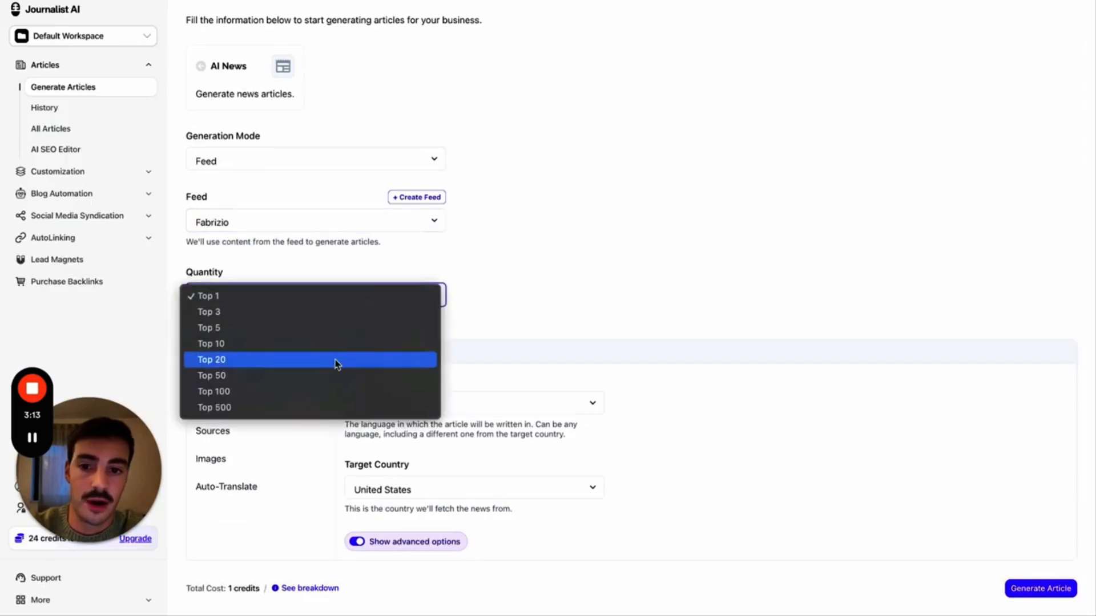
pyautogui.click(337, 361)
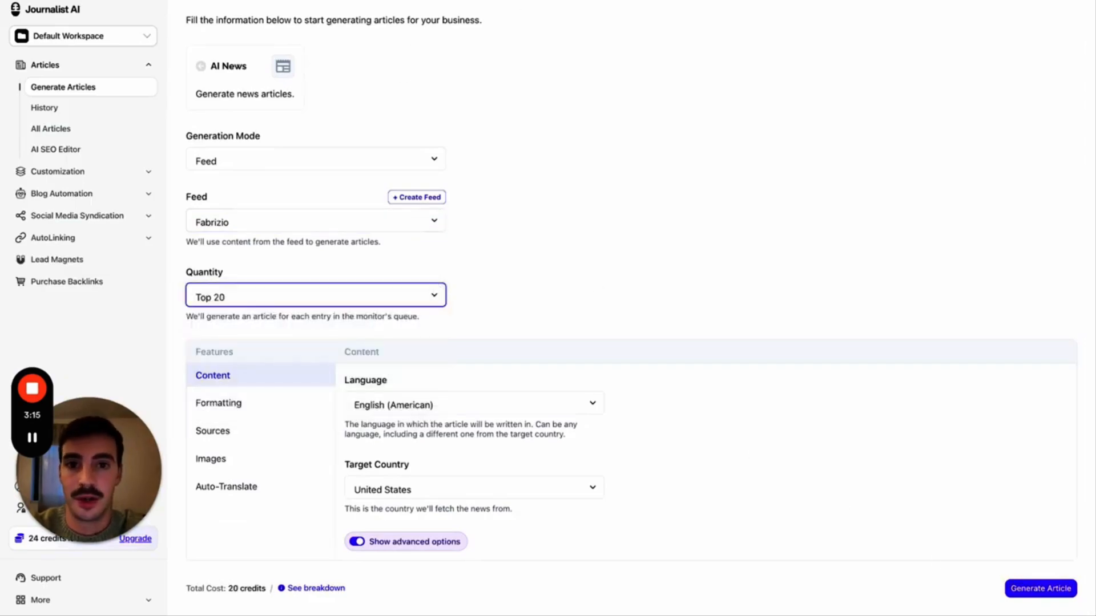
# - Compare the Fabrizio Romano X feed with the generated Dan Sucu and Alejandro Garnacho articles
pyautogui.hotkey('ctrl', 'Tab')
pyautogui.scroll(-4, 453, 100)
pyautogui.scroll(4, 453, 100)
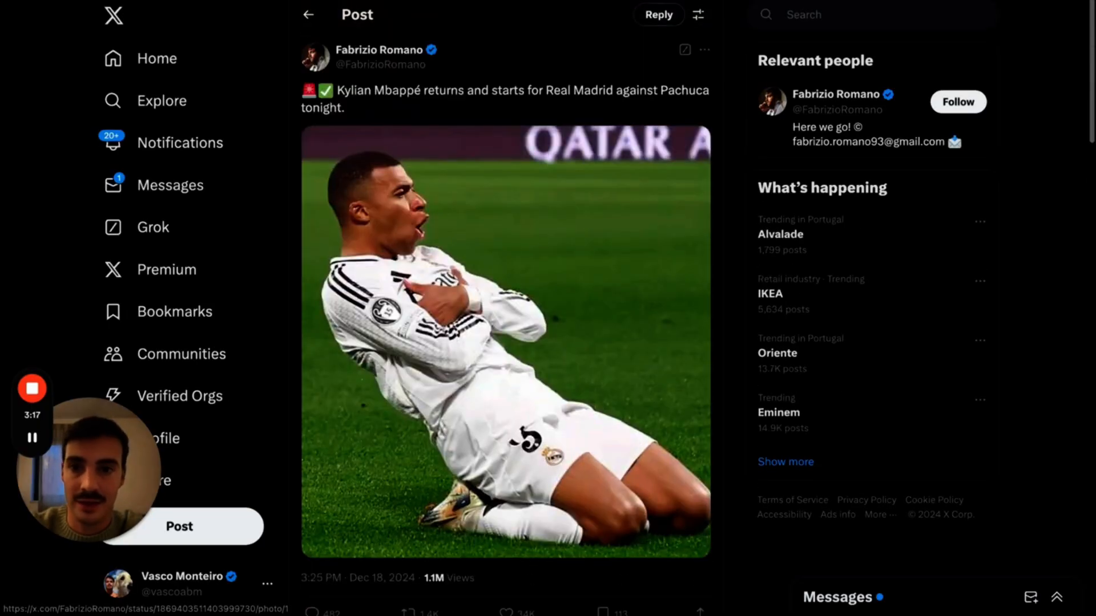
pyautogui.hotkey('ctrl', 'Tab')
pyautogui.scroll(-12, 444, 280)
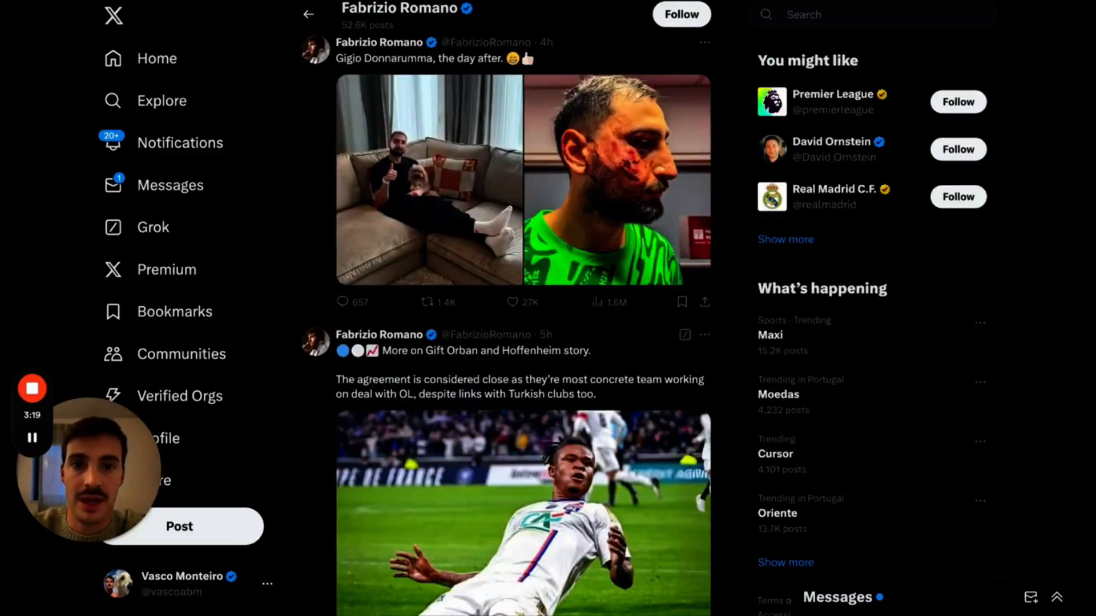
pyautogui.click(570, 2)
pyautogui.click(645, 51)
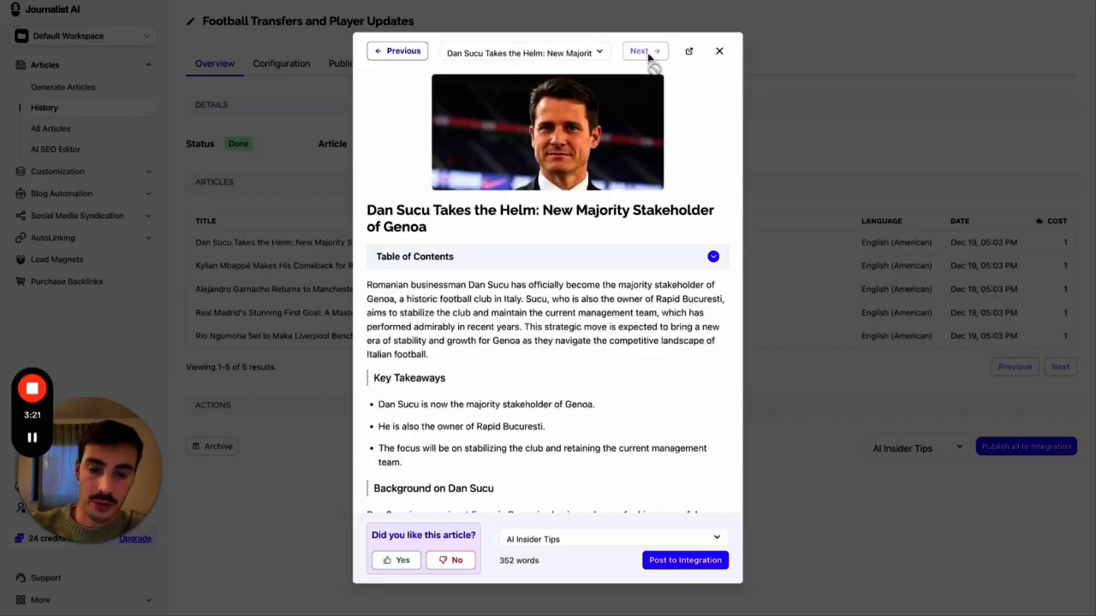
pyautogui.click(403, 52)
pyautogui.click(402, 52)
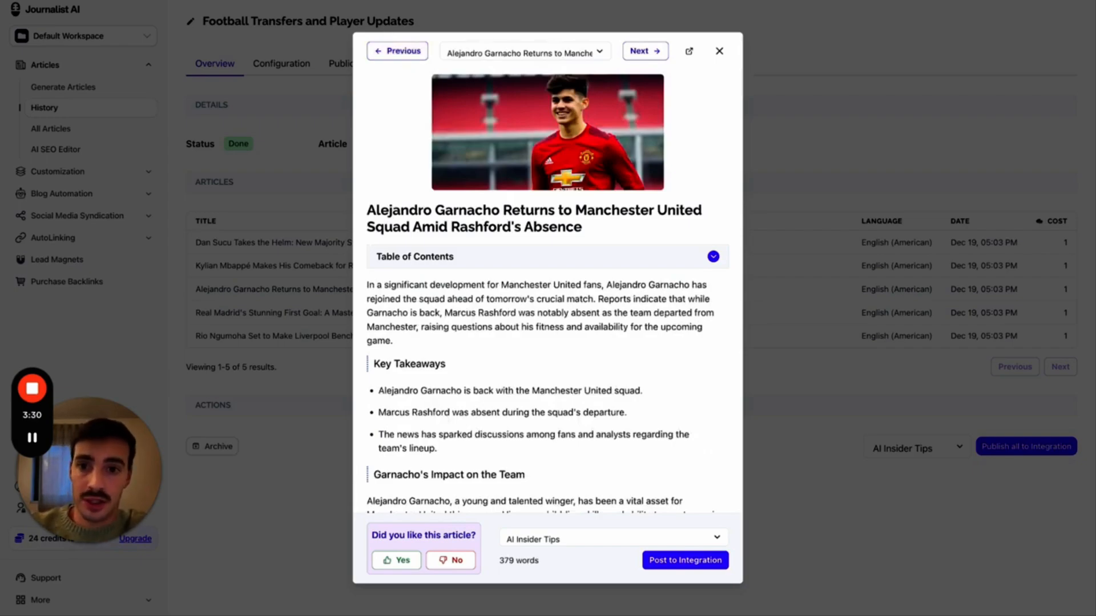
# - Annotate the X timeline in red, circling the Neuer post and boxing the You might like suggestions
pyautogui.click(373, 1)
pyautogui.scroll(8, 509, 160)
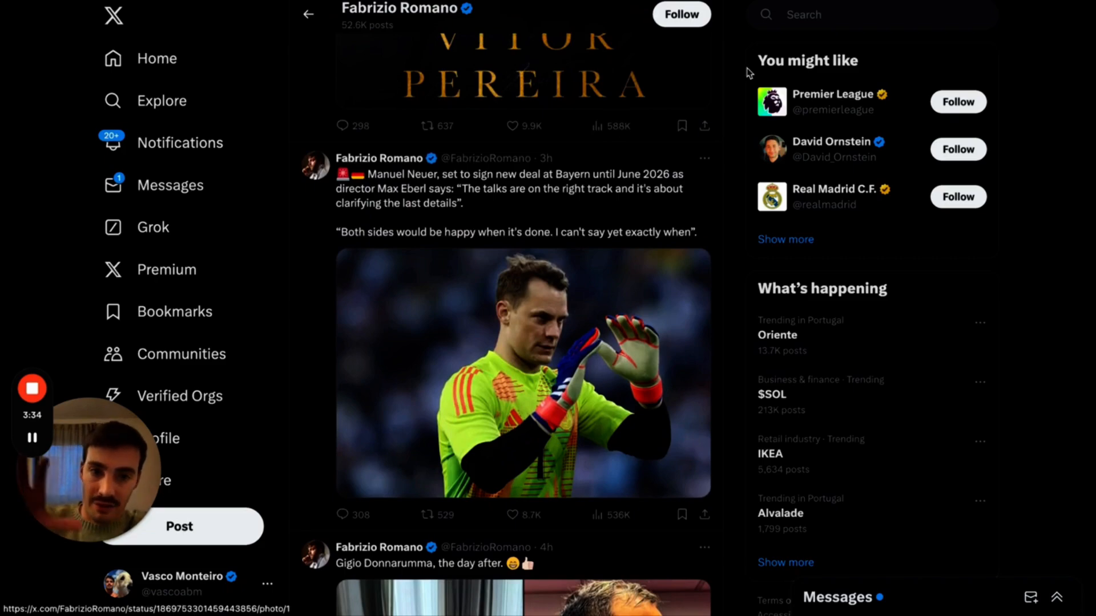
pyautogui.hotkey('ctrl', 'shift', 'd')
pyautogui.moveTo(511, 126)
pyautogui.mouseDown()
pyautogui.moveTo(558, 521)
pyautogui.moveTo(519, 115)
pyautogui.moveTo(502, 122)
pyautogui.mouseUp()
pyautogui.moveTo(683, 125); pyautogui.dragTo(824, 75)
pyautogui.moveTo(856, 41)
pyautogui.mouseDown()
pyautogui.moveTo(856, 264)
pyautogui.moveTo(979, 57)
pyautogui.moveTo(856, 27)
pyautogui.mouseUp()
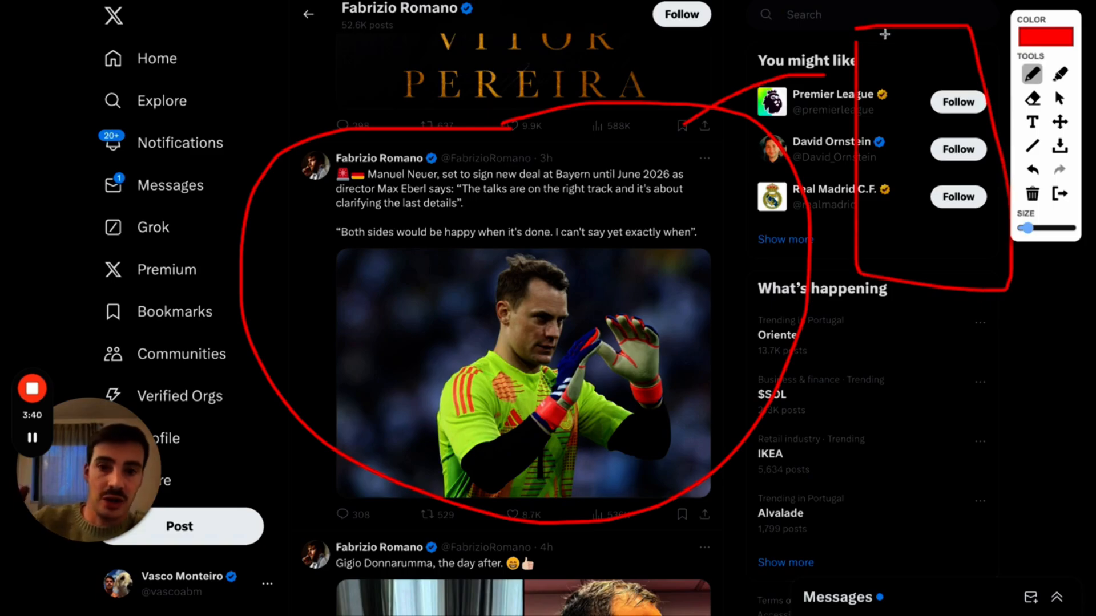
# - Close the RSS feed connection form and the feed type chooser
pyautogui.hotkey('ctrl', 'Tab')
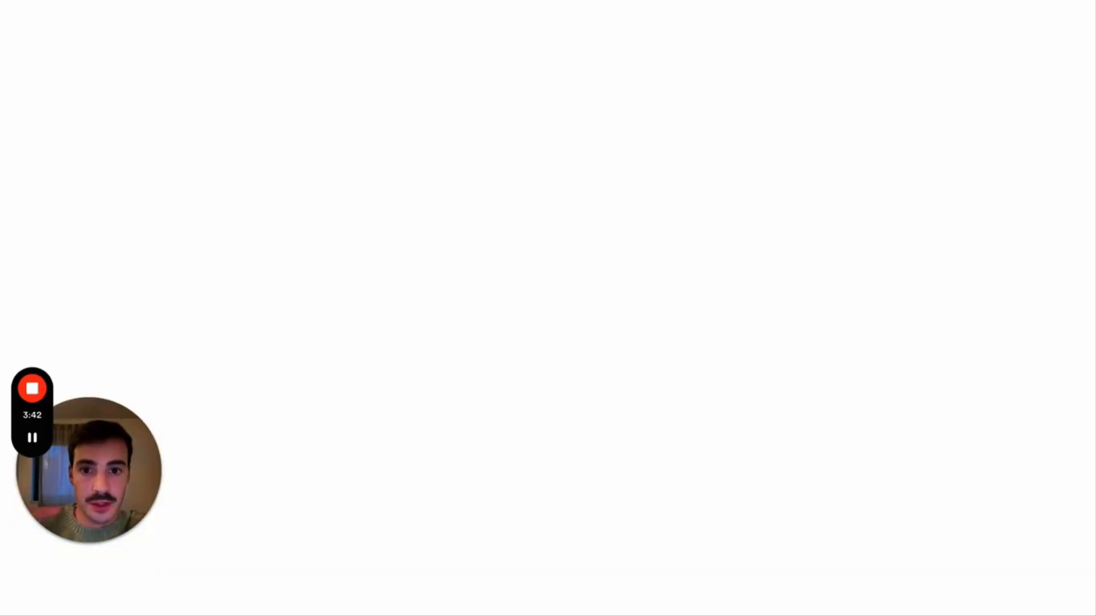
pyautogui.hotkey('ctrl', 'shift', 'Tab')
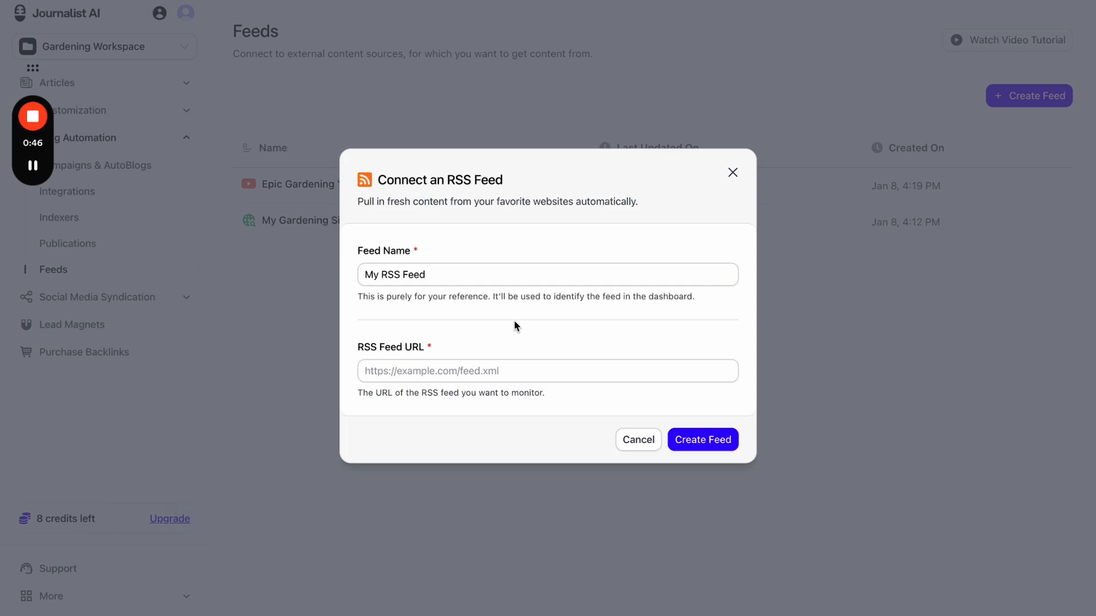
pyautogui.click(732, 172)
pyautogui.click(1033, 95)
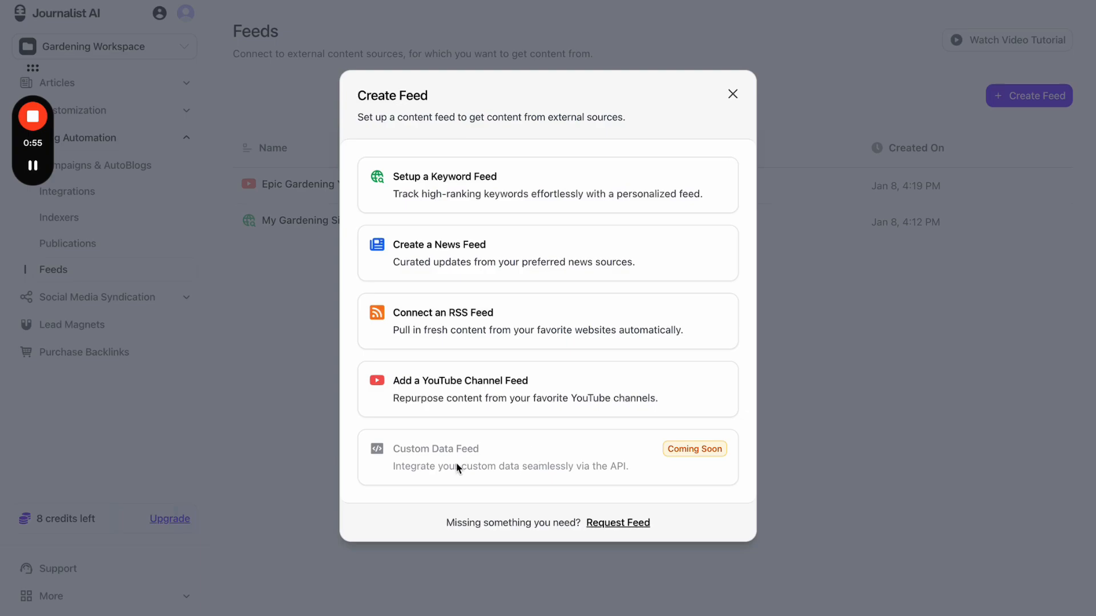
pyautogui.click(737, 99)
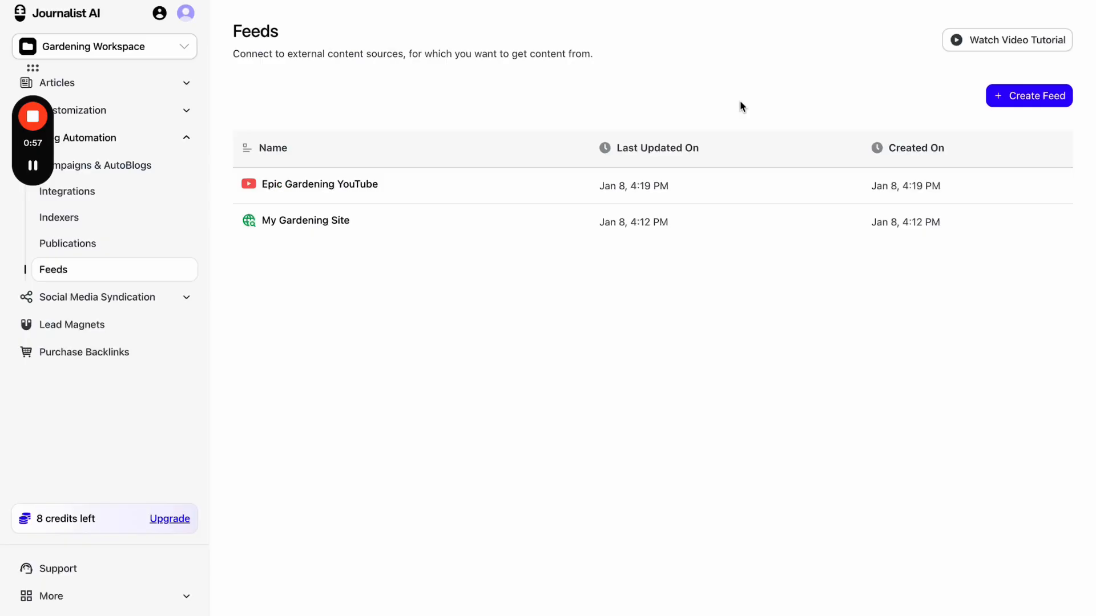
# - Go to Campaigns & AutoBlogs and start a new campaign
pyautogui.moveTo(51, 151); pyautogui.dragTo(1085, 555)
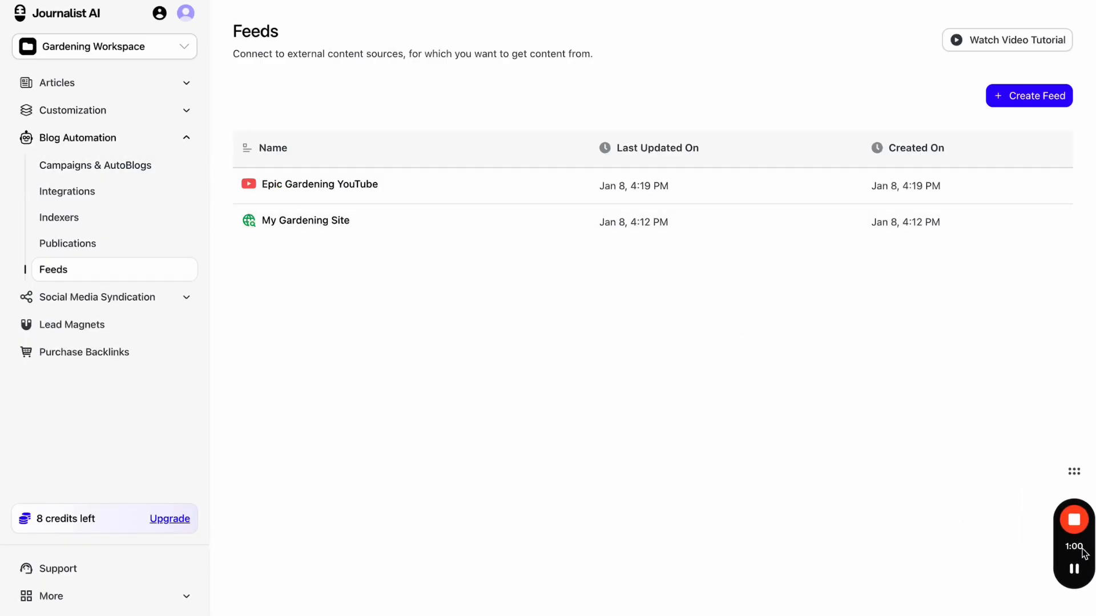
pyautogui.click(166, 166)
pyautogui.click(985, 102)
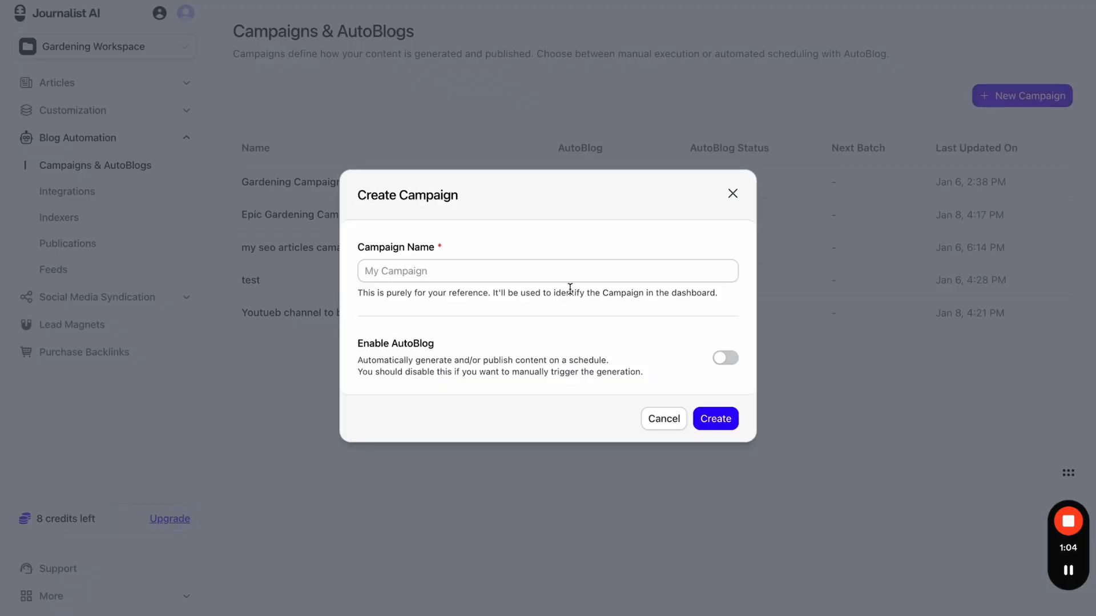
# - Name the new campaign 'wewer' and enable scheduled AutoBlog
pyautogui.click(580, 274)
pyautogui.write('wewer')
pyautogui.click(723, 359)
pyautogui.scroll(-3, 592, 348)
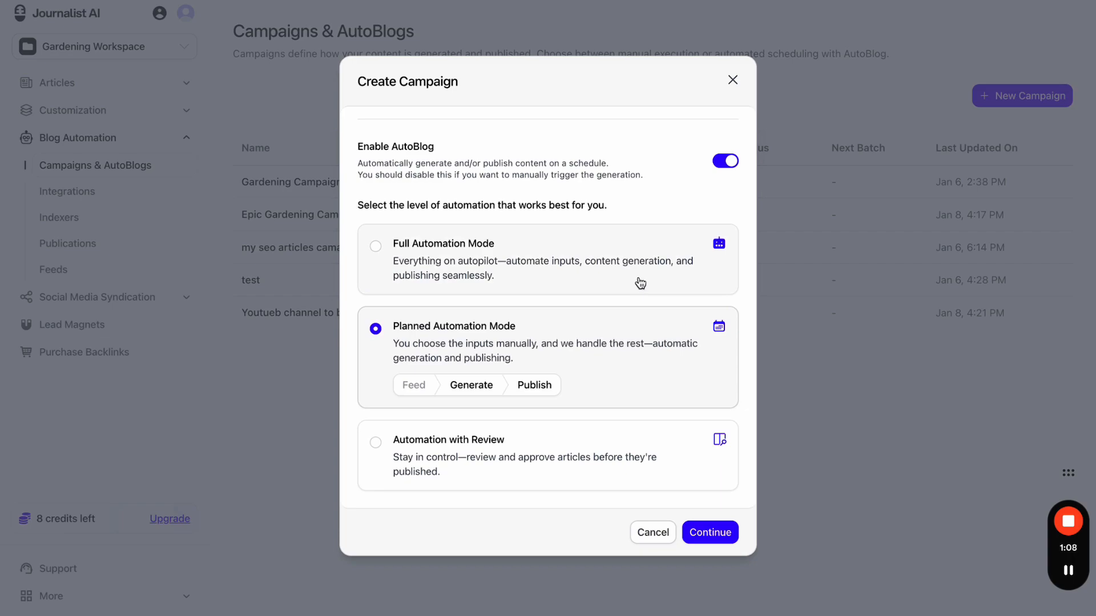
# - Compare Full, Review and Planned automation modes, then turn AutoBlog back off
pyautogui.click(640, 283)
pyautogui.click(581, 461)
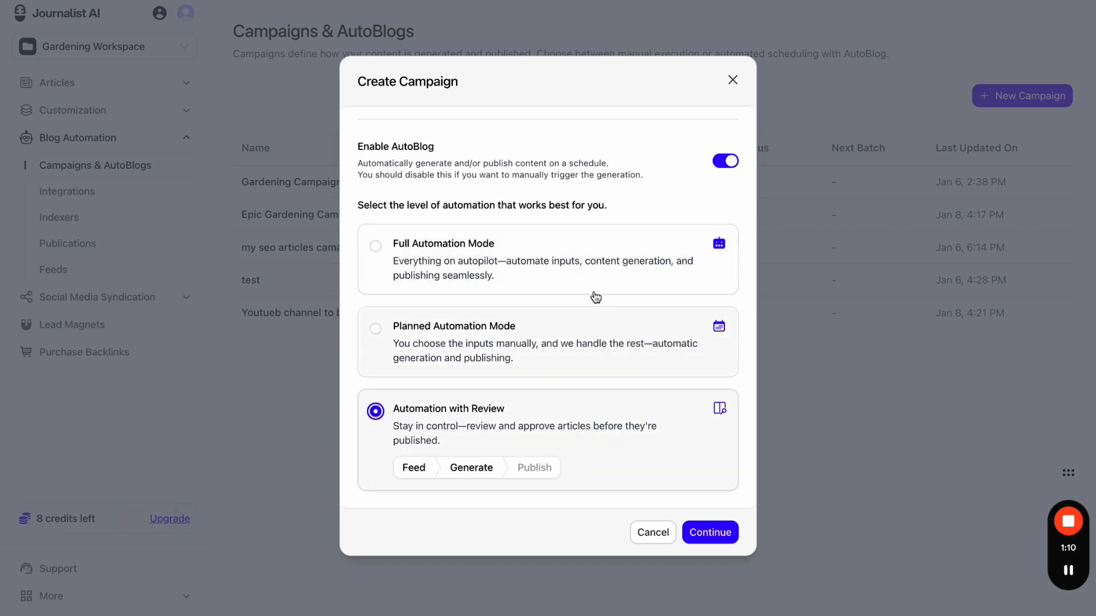
pyautogui.click(601, 277)
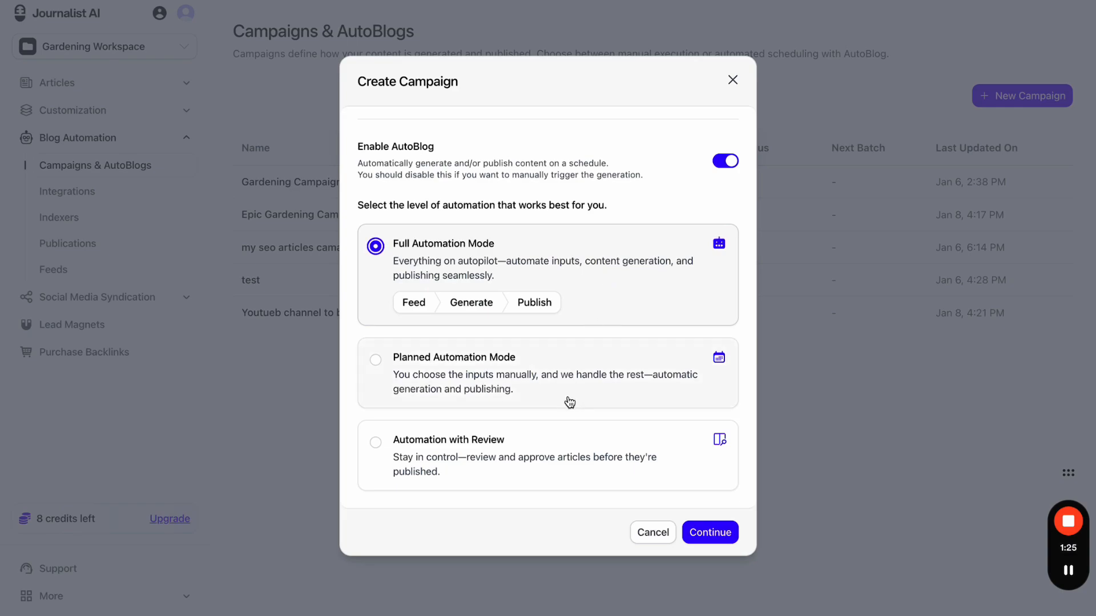
pyautogui.click(555, 454)
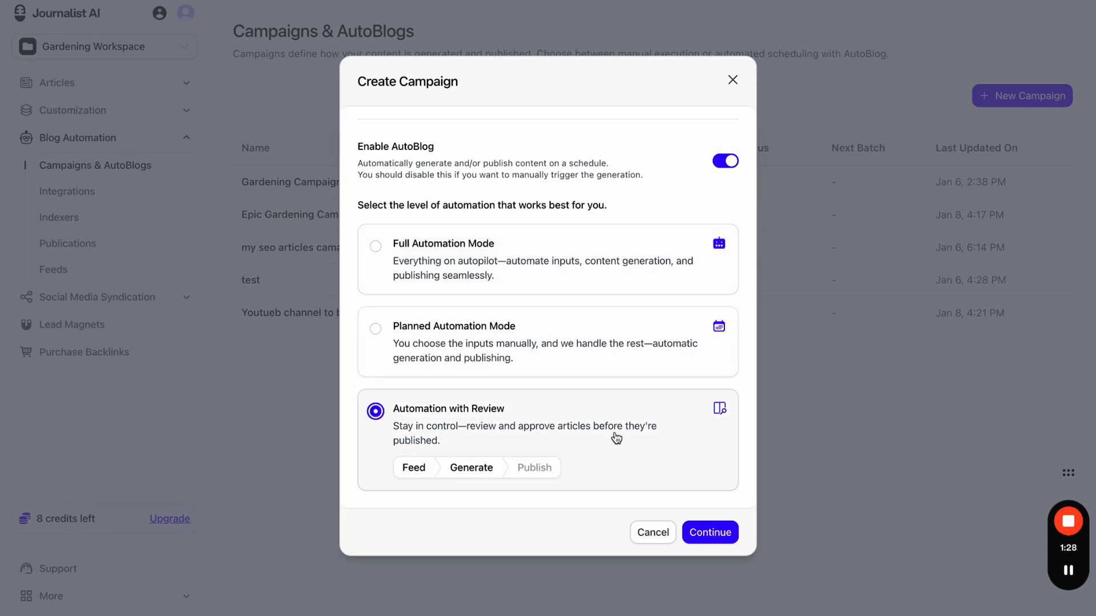
pyautogui.click(606, 265)
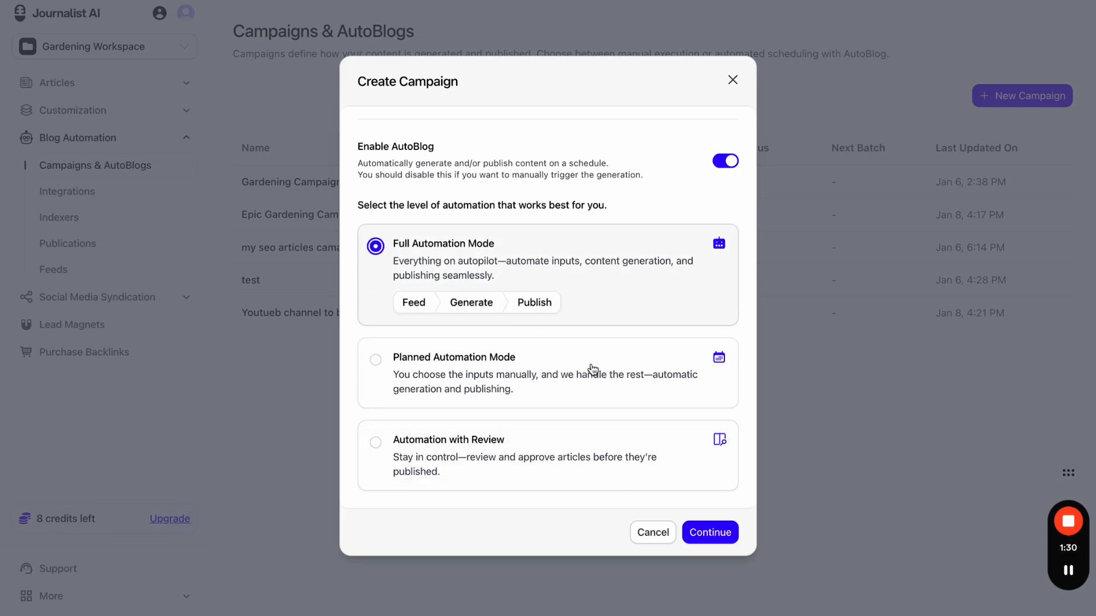
pyautogui.click(542, 459)
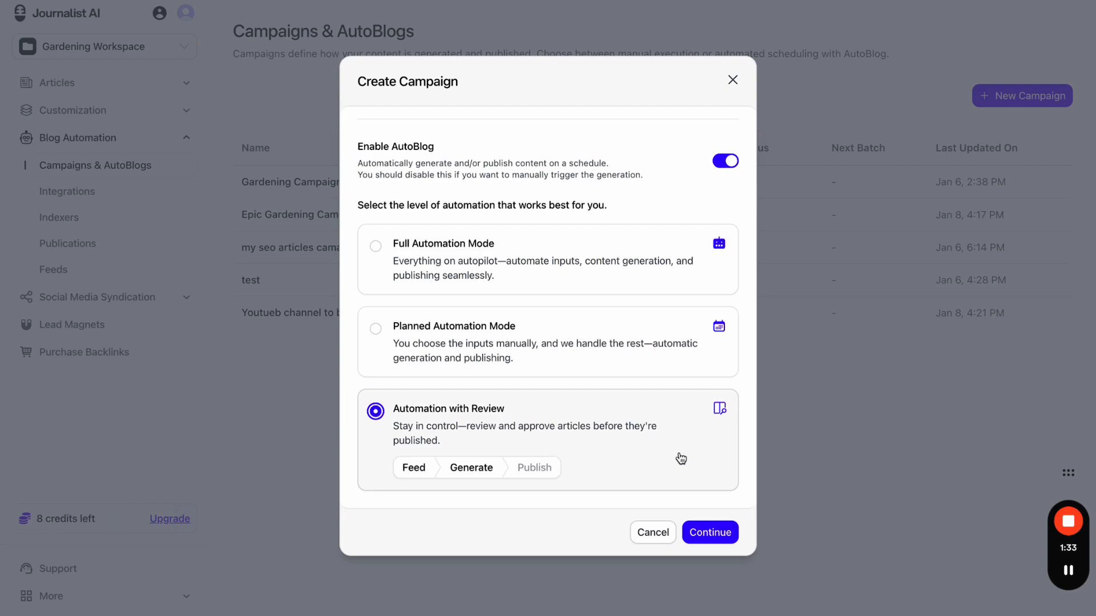
pyautogui.click(641, 323)
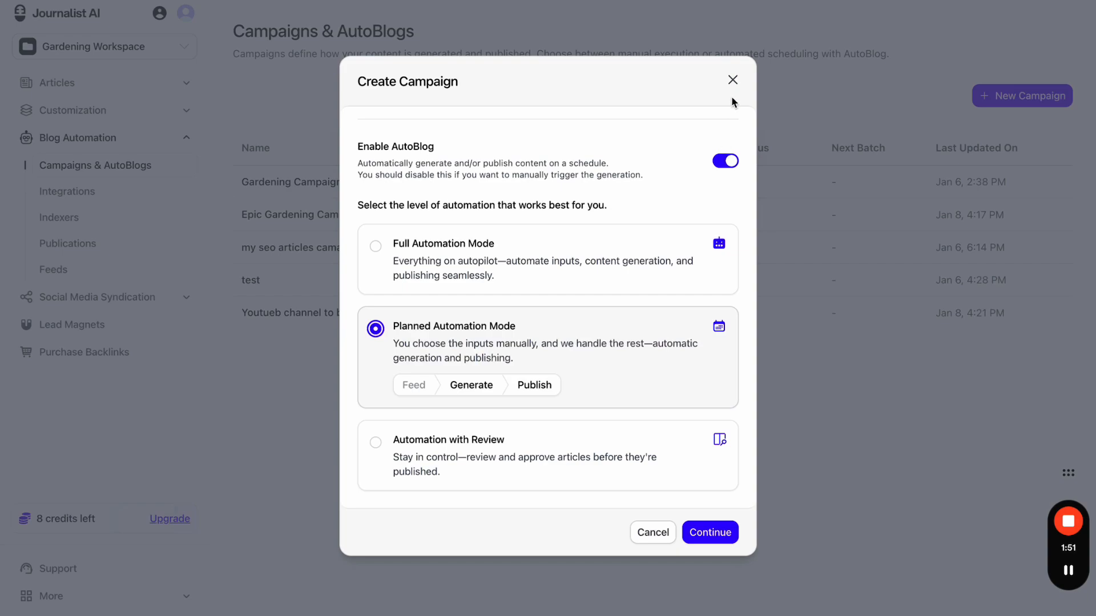
pyautogui.click(722, 161)
# - Cancel the campaign, view Gardening Campaign details, then start a new campaign from Campaigns & AutoBlogs
pyautogui.click(727, 197)
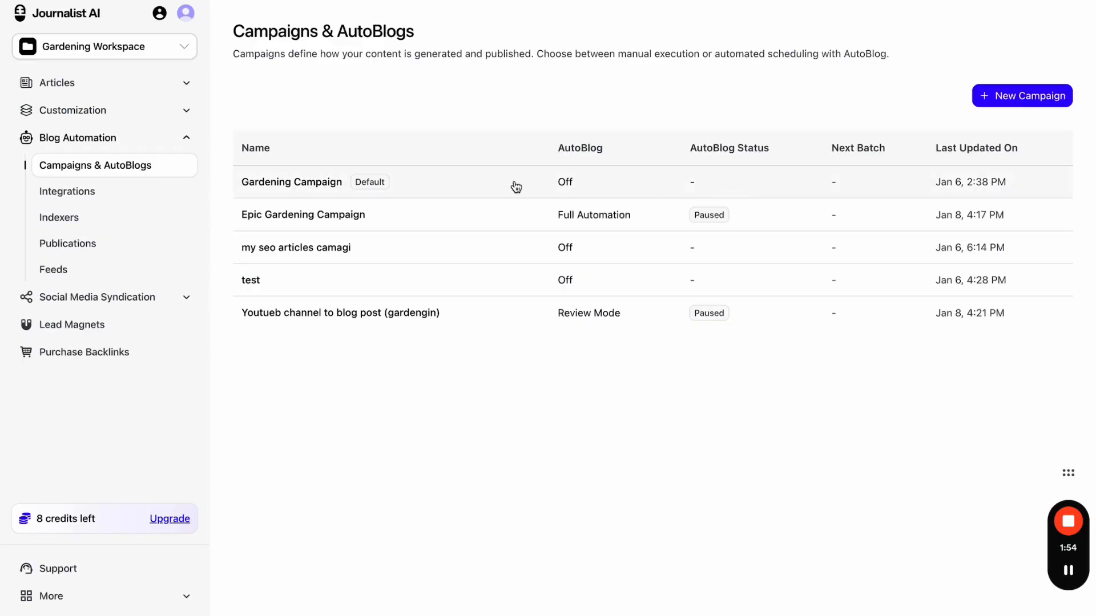
pyautogui.click(516, 187)
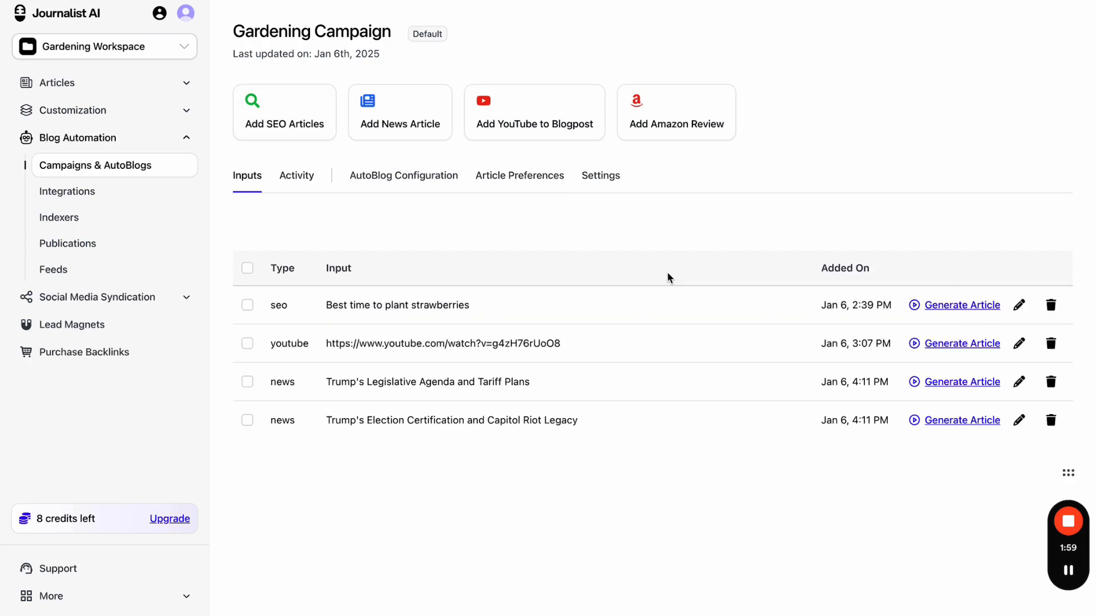
pyautogui.click(150, 167)
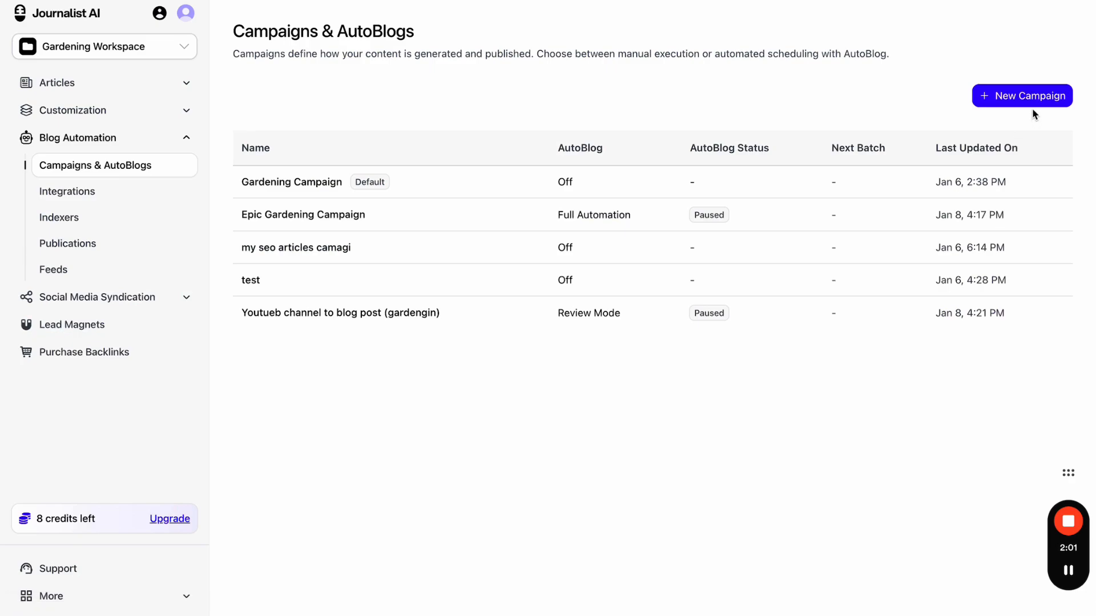
pyautogui.click(1018, 106)
# - Enable AutoBlog and cycle through the automation modes, settling on Full Automation Mode
pyautogui.click(721, 359)
pyautogui.scroll(-3, 597, 400)
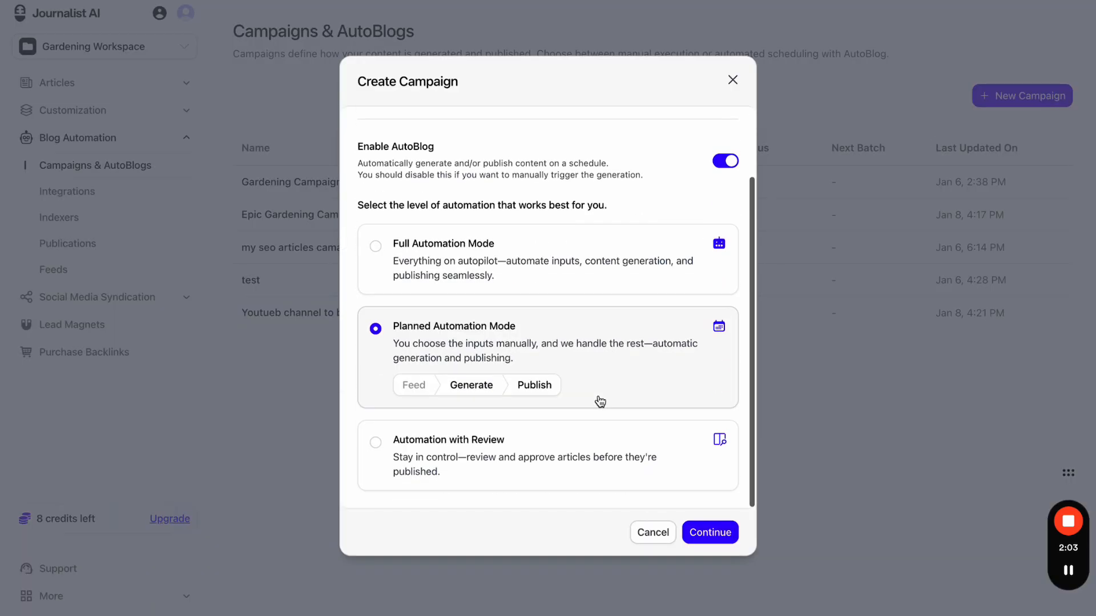
pyautogui.click(621, 283)
pyautogui.click(612, 358)
pyautogui.click(586, 457)
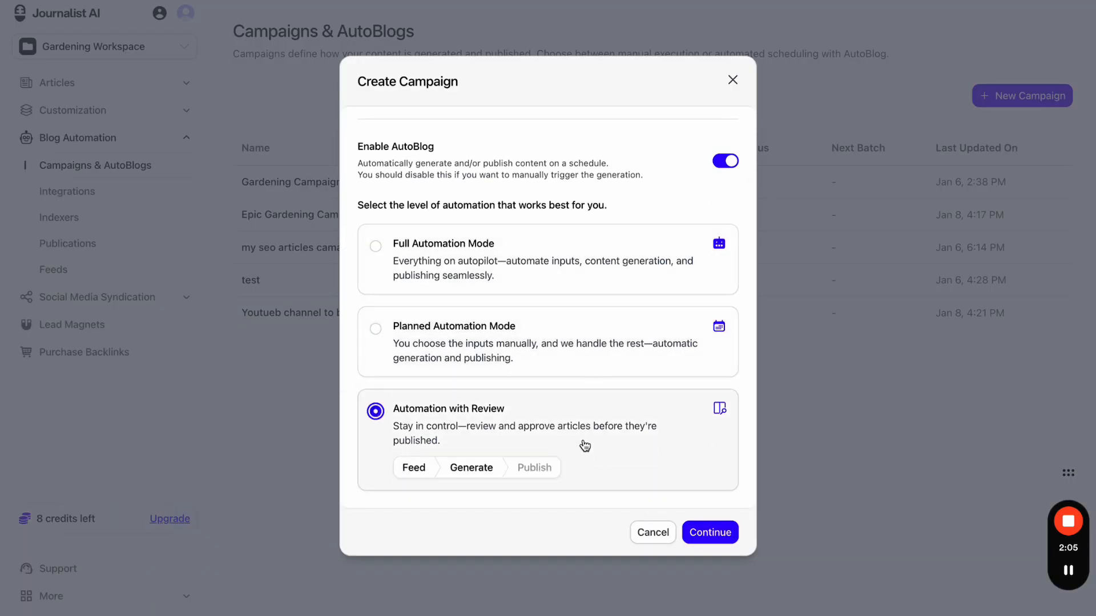
pyautogui.click(590, 343)
pyautogui.click(591, 292)
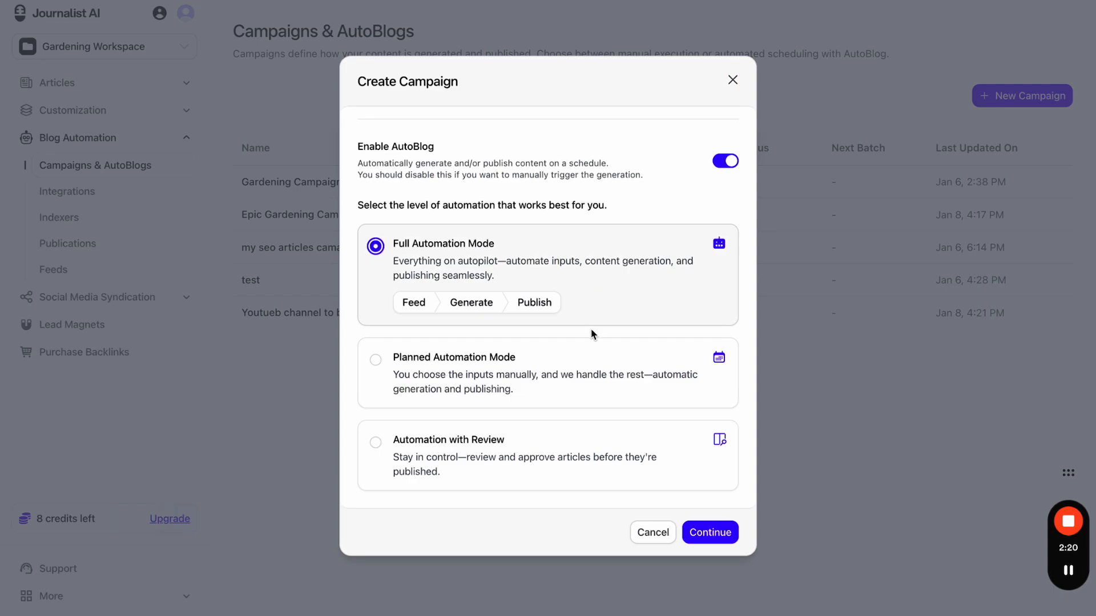
pyautogui.click(589, 345)
pyautogui.click(579, 431)
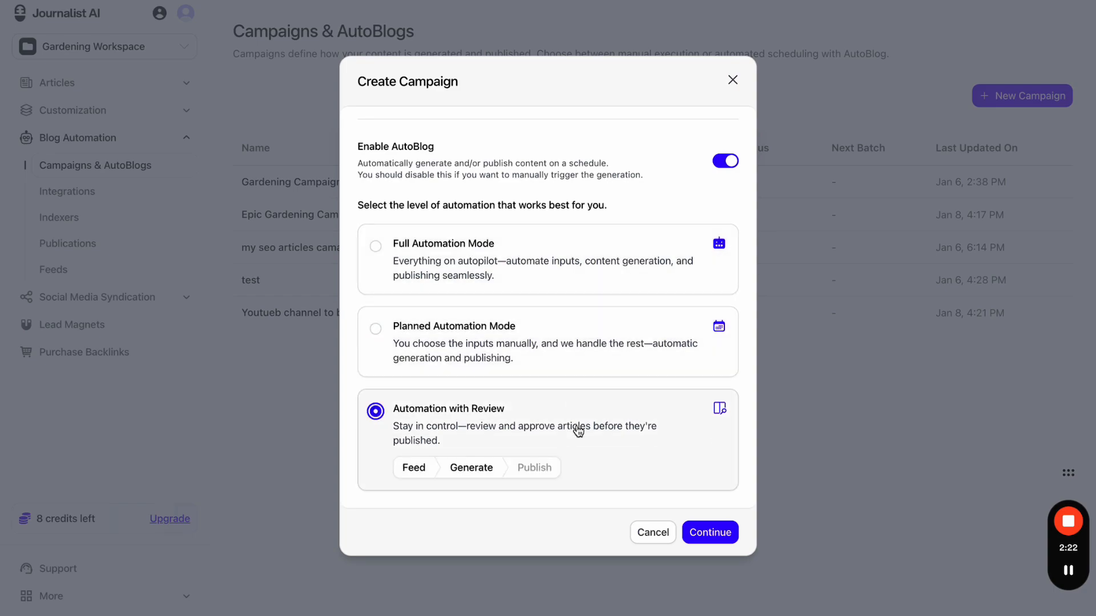
pyautogui.click(595, 354)
pyautogui.click(598, 278)
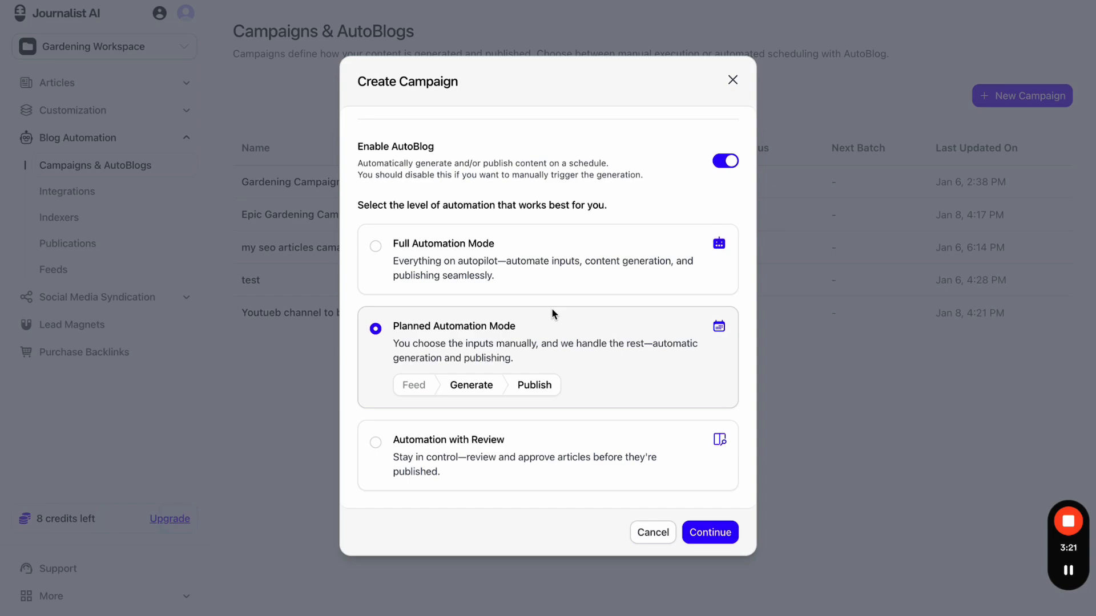
pyautogui.click(569, 275)
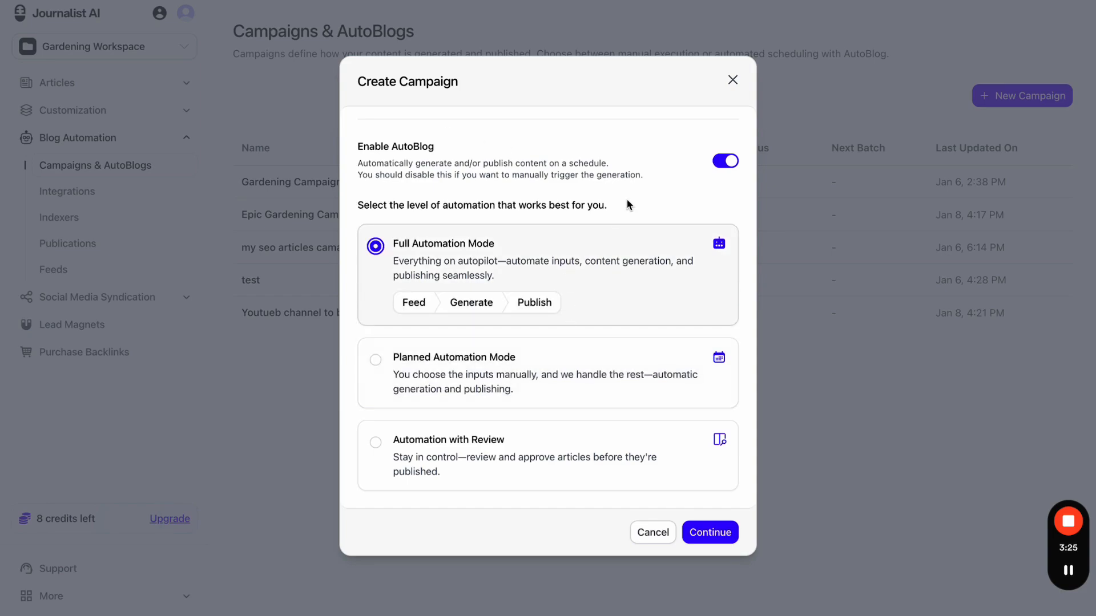
# - Dismiss the Create Campaign dialog and open a fresh one
pyautogui.click(762, 1)
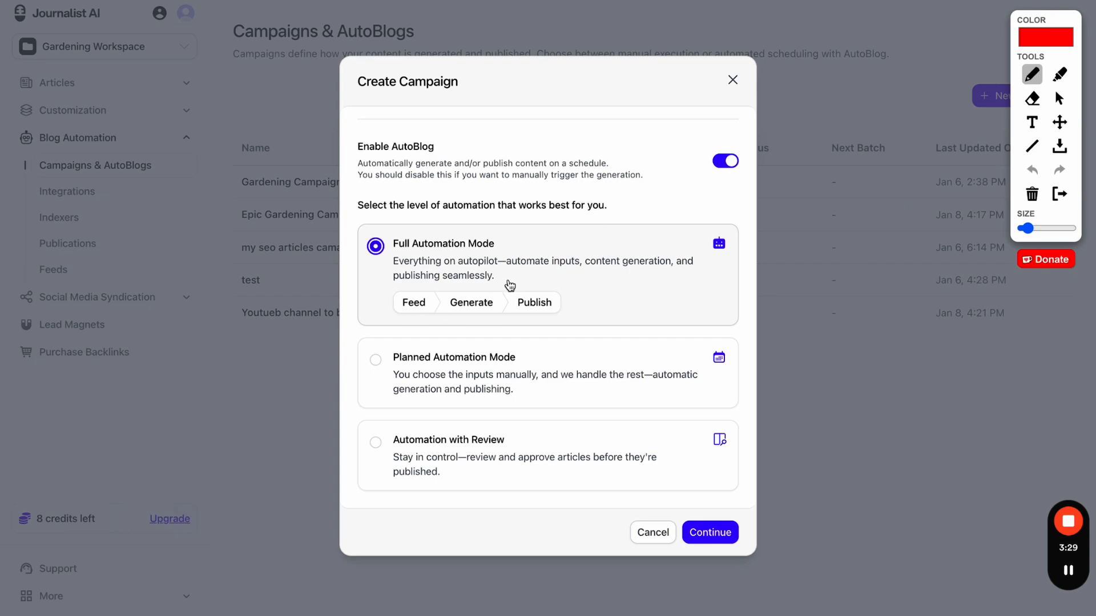
pyautogui.press('Escape')
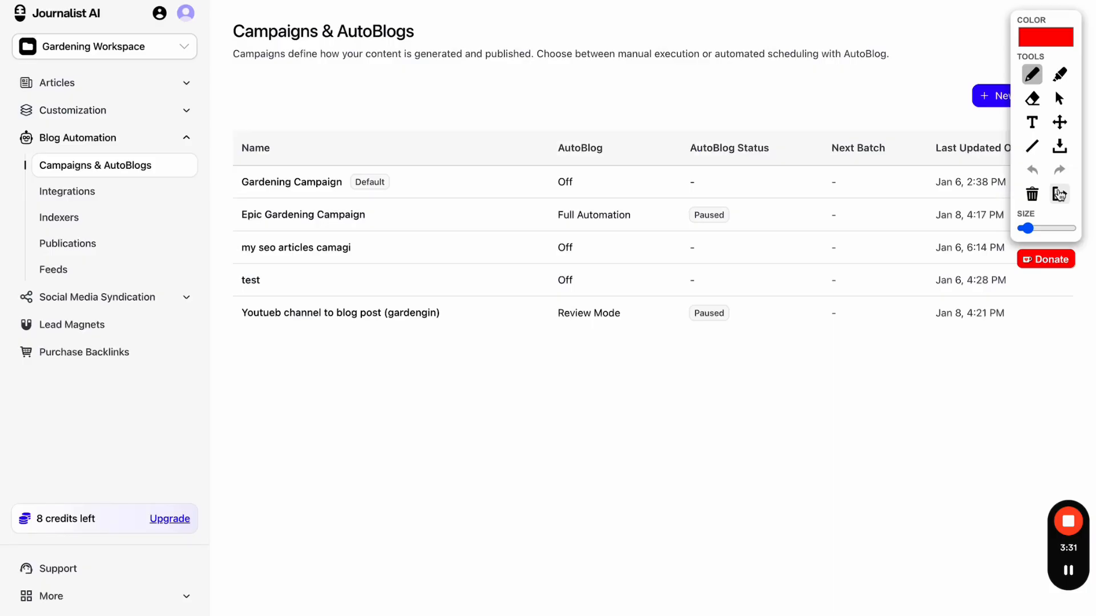
pyautogui.click(1059, 194)
pyautogui.click(1022, 107)
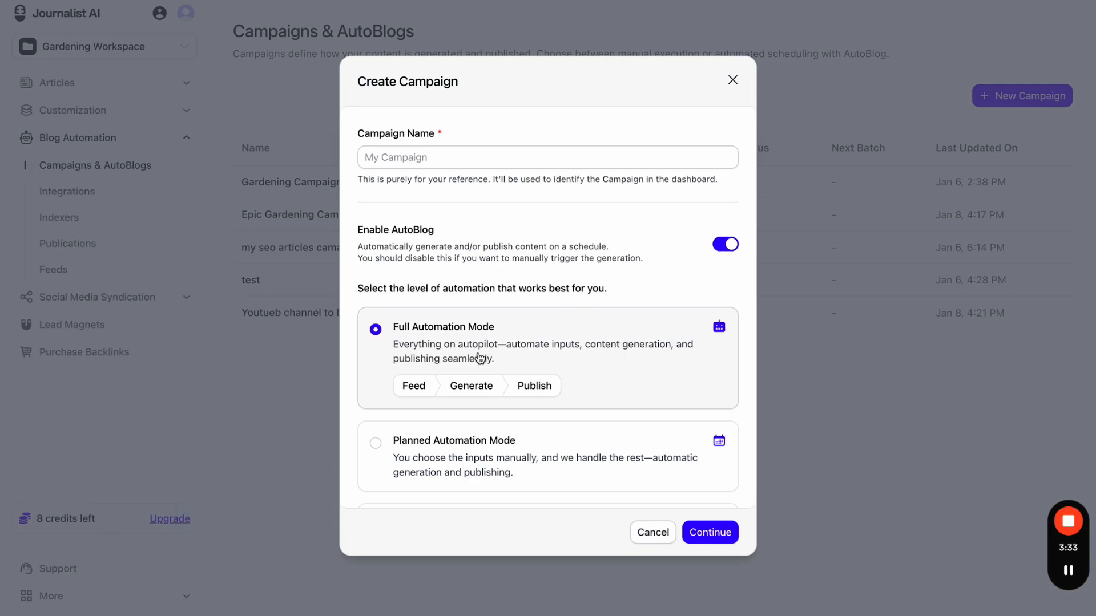
# - Switch between Review and Full automation modes, ending on Planned Automation Mode
pyautogui.scroll(-2, 457, 320)
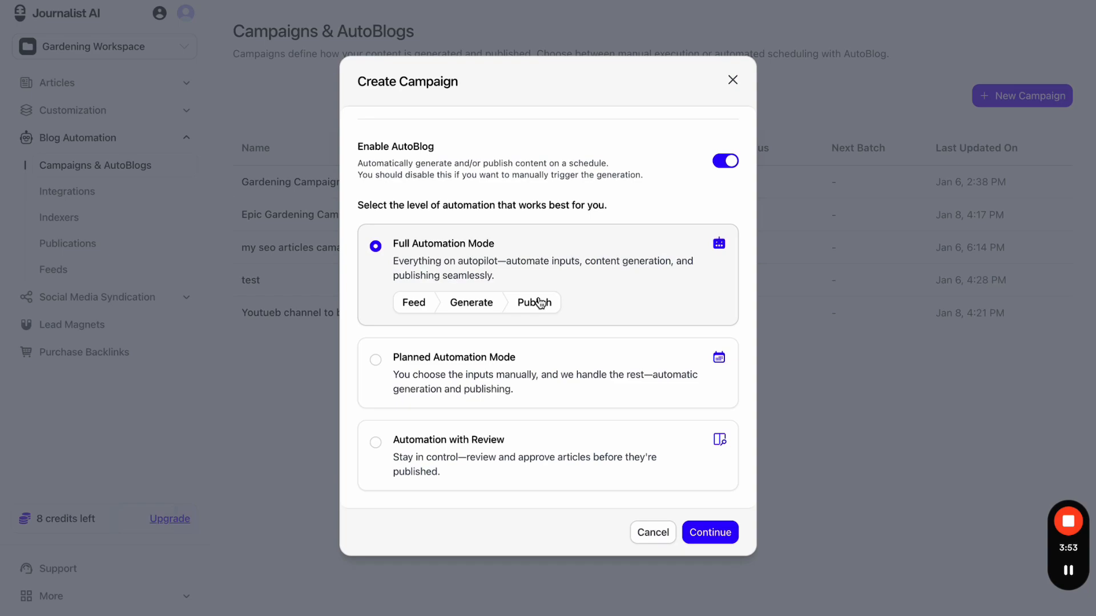
pyautogui.click(510, 460)
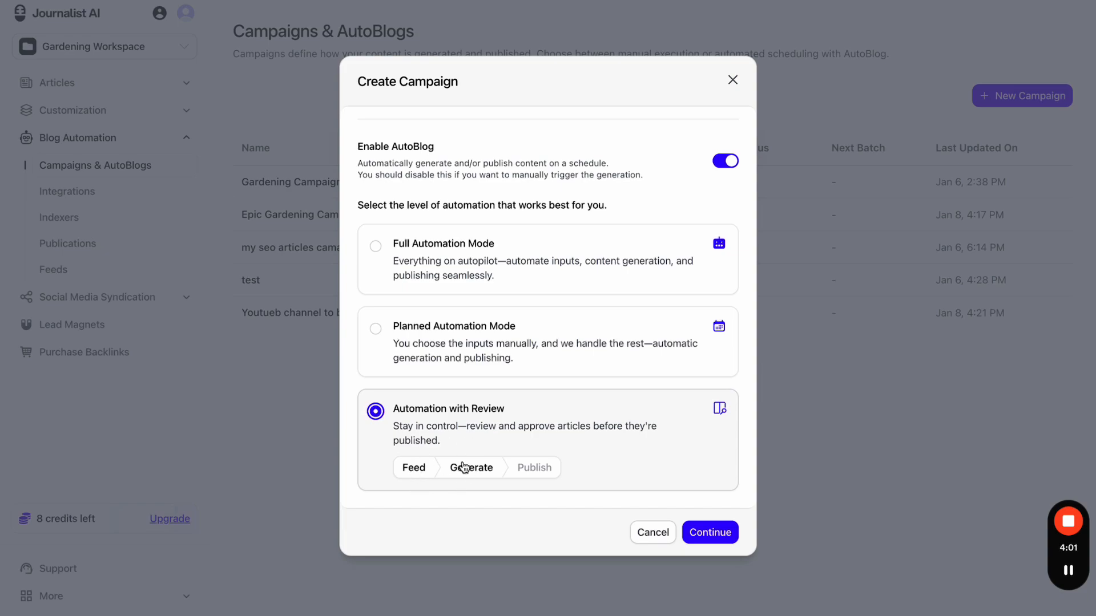
pyautogui.click(446, 244)
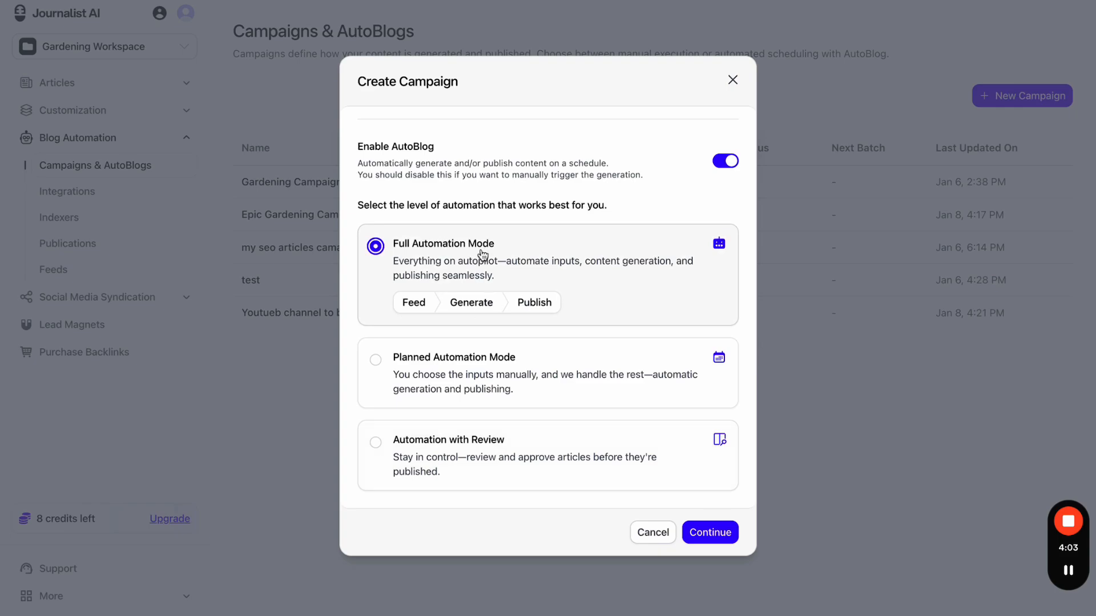
pyautogui.click(455, 473)
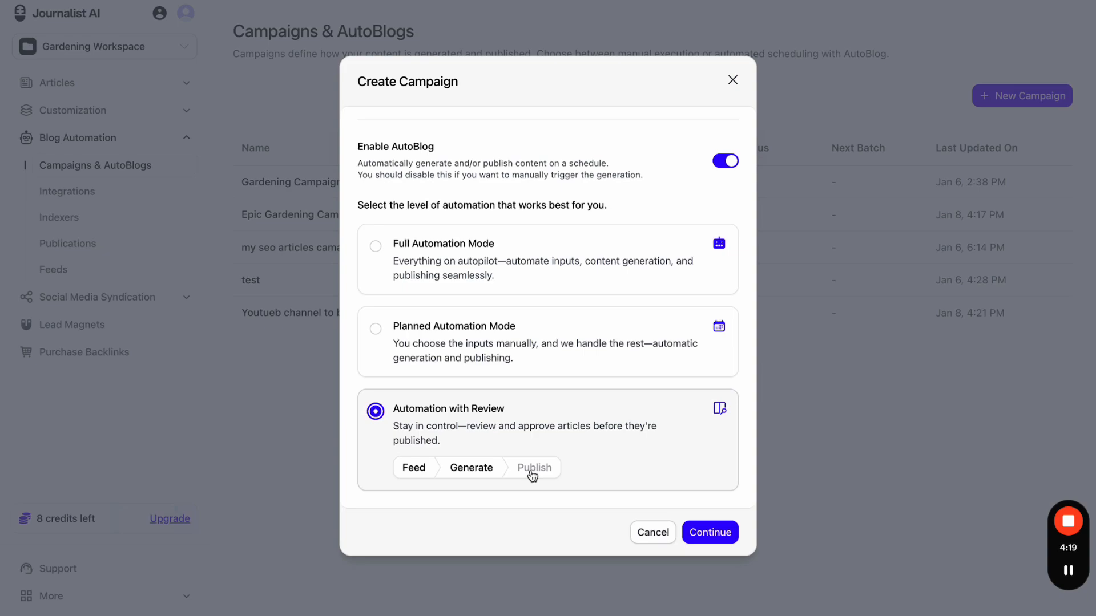
pyautogui.click(550, 347)
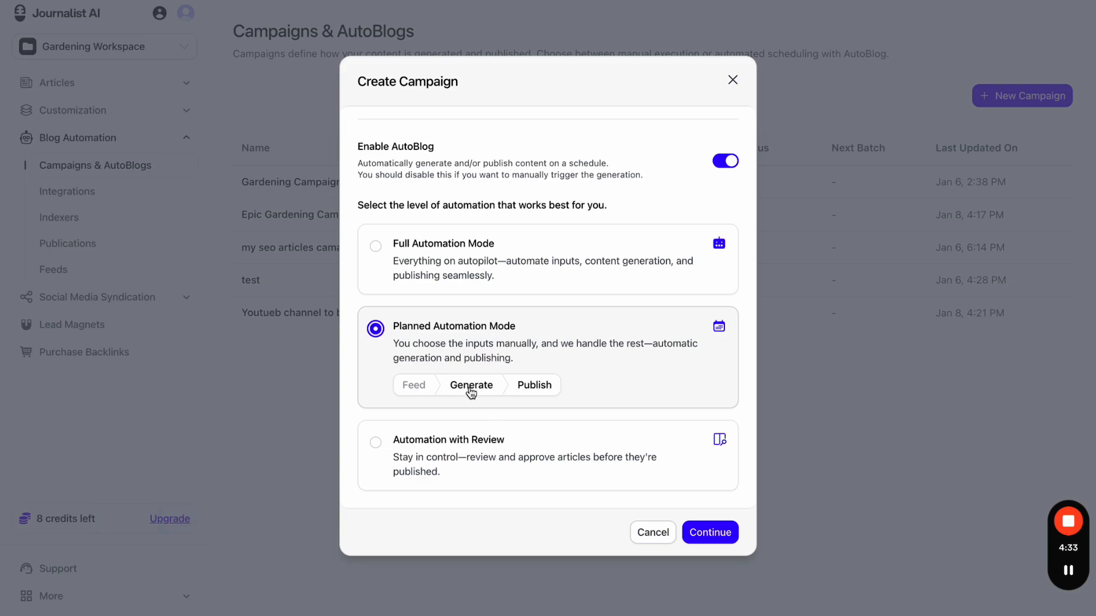
# - Open Gardening Campaign and try the SEO keywords, YouTube video and Amazon review input forms
pyautogui.click(733, 80)
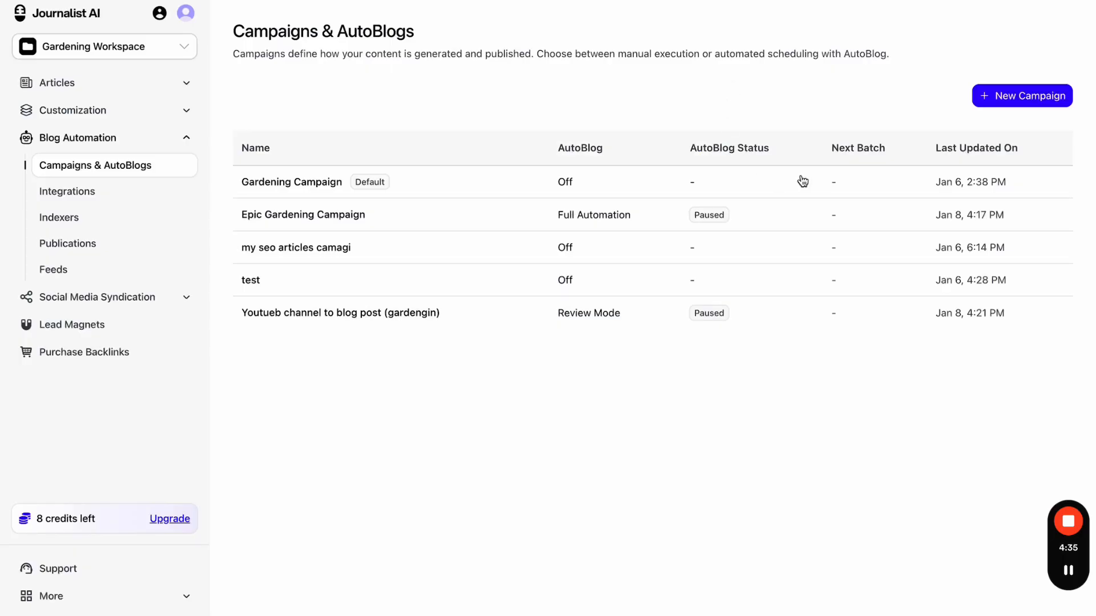
pyautogui.click(879, 206)
pyautogui.hotkey('alt', 'Left')
pyautogui.click(313, 127)
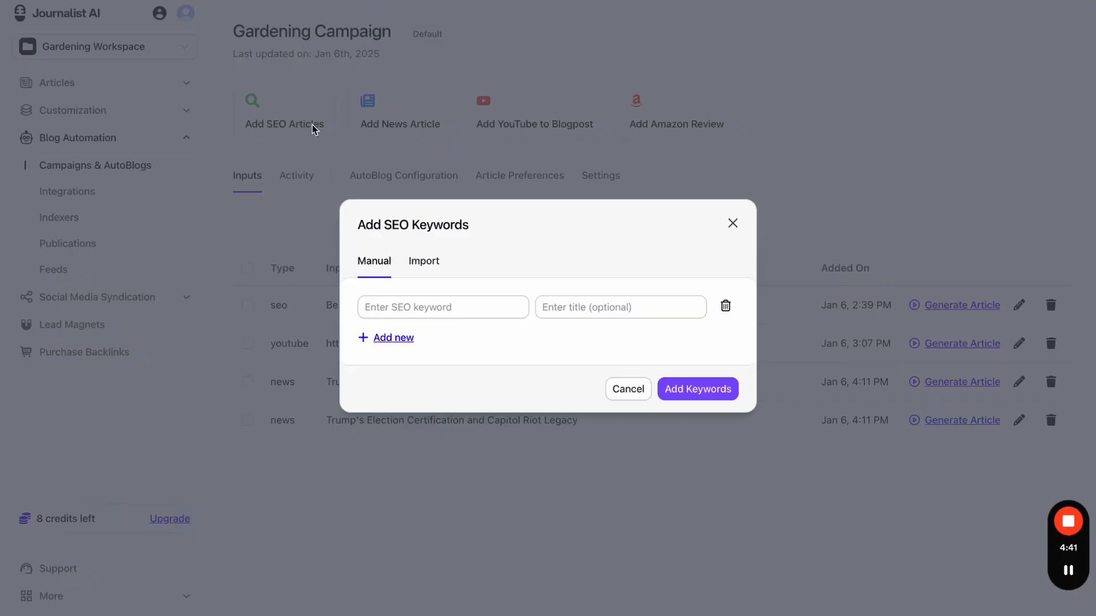
pyautogui.click(428, 128)
pyautogui.click(522, 120)
pyautogui.click(609, 52)
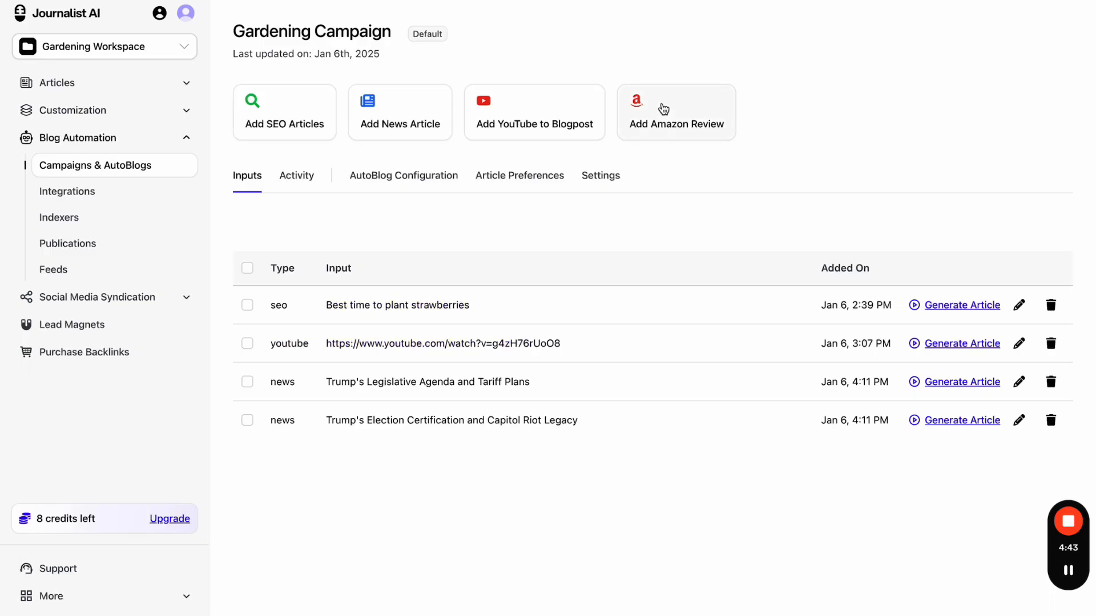
pyautogui.click(661, 106)
pyautogui.click(641, 57)
pyautogui.moveTo(563, 467); pyautogui.dragTo(483, 440)
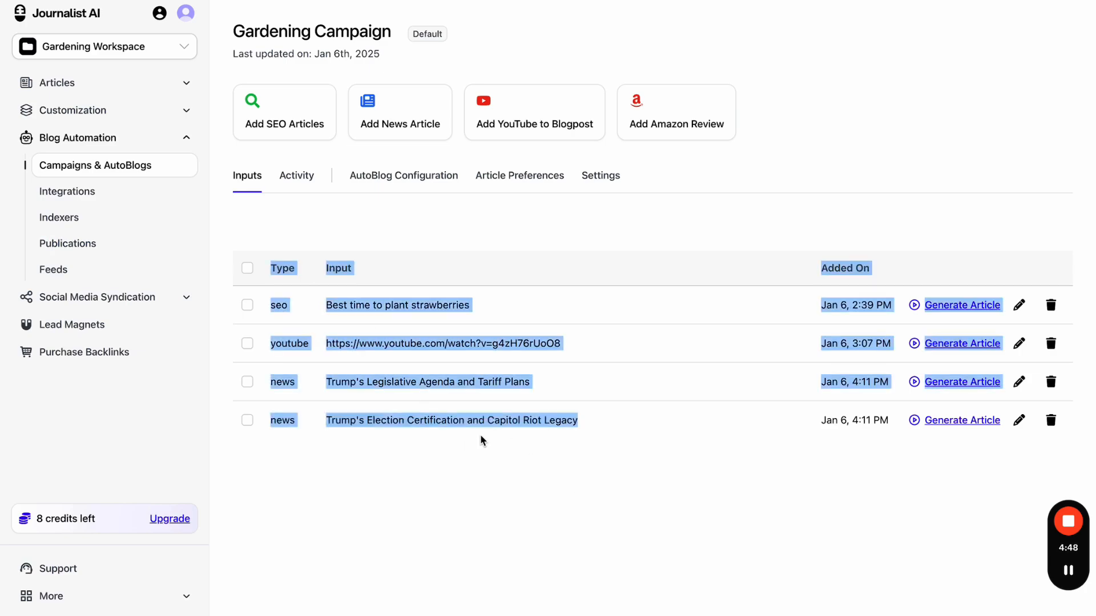
pyautogui.click(775, 498)
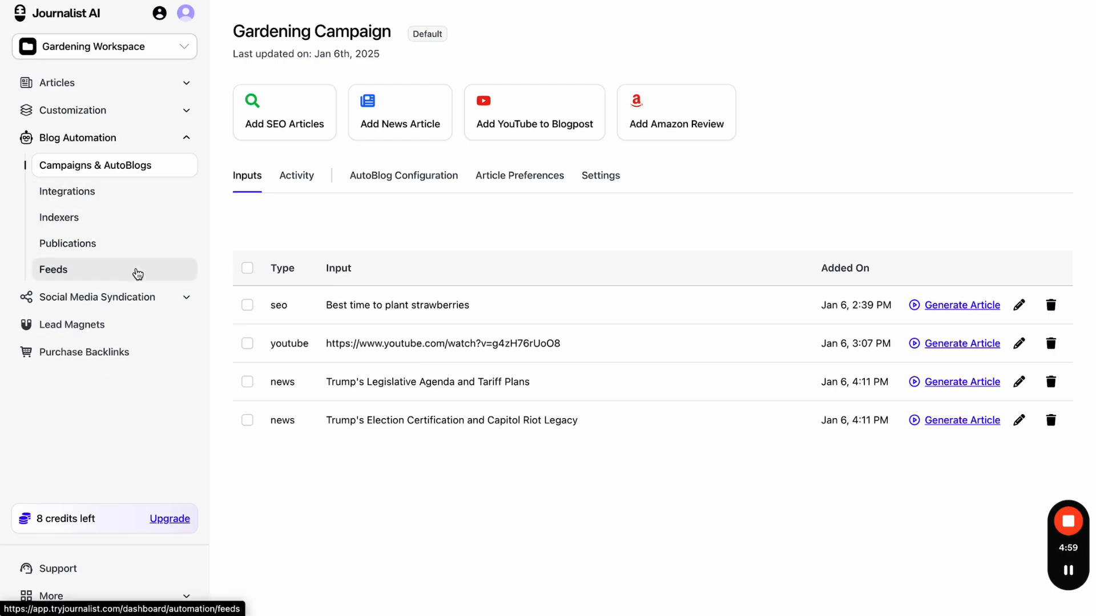
# - Visit the Feeds page and open then close the Create Feed choices
pyautogui.click(137, 273)
pyautogui.click(1005, 97)
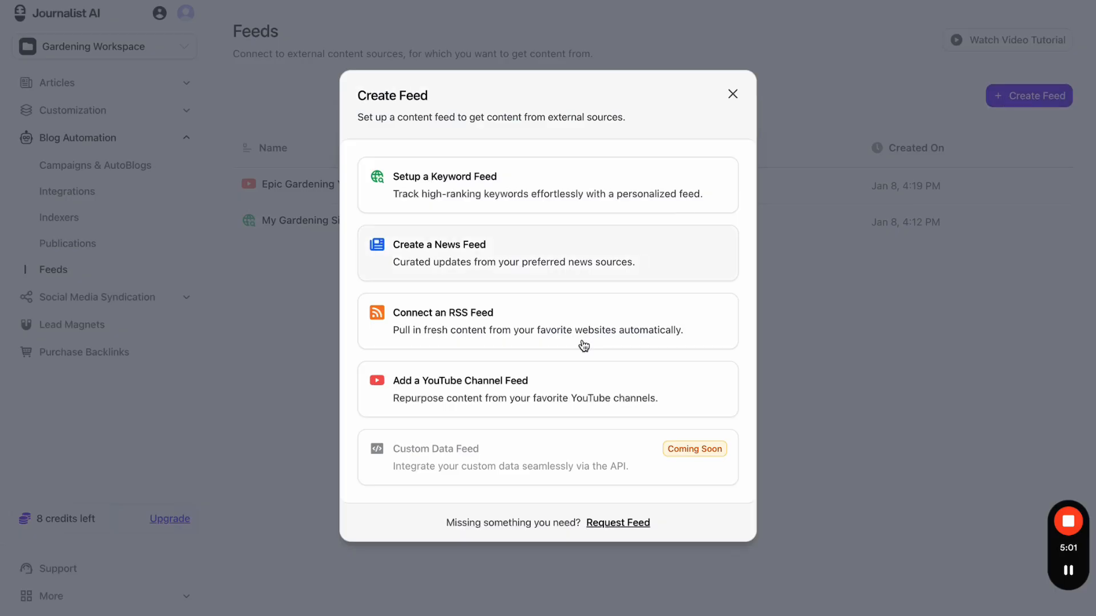
pyautogui.click(892, 88)
# - Start a new campaign with AutoBlog on, close it, expand More help links, then start another
pyautogui.click(114, 165)
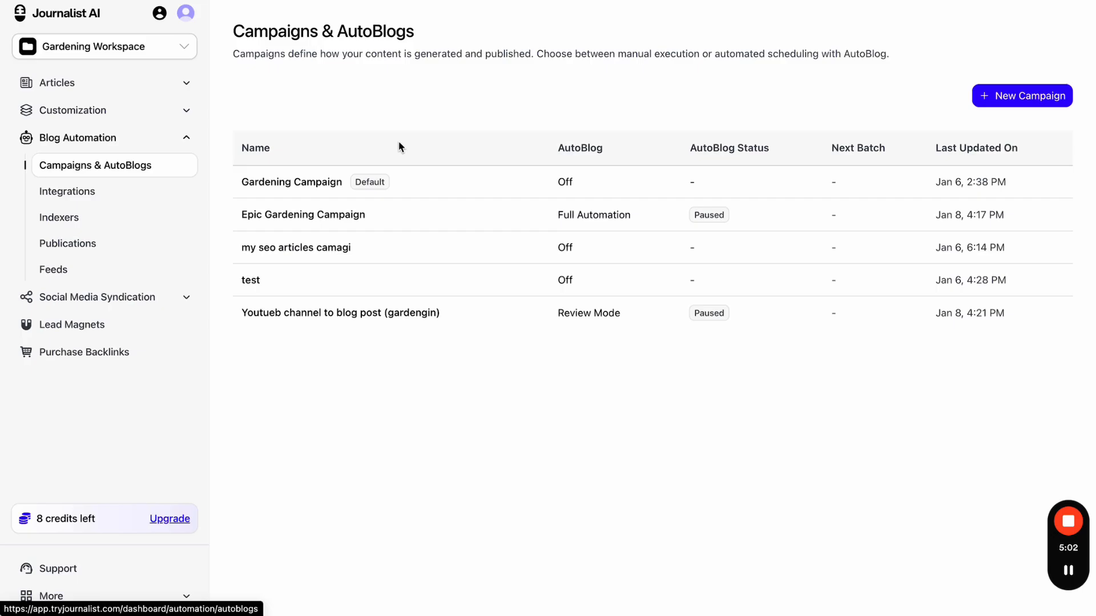
pyautogui.click(1022, 97)
pyautogui.click(723, 358)
pyautogui.scroll(-3, 577, 411)
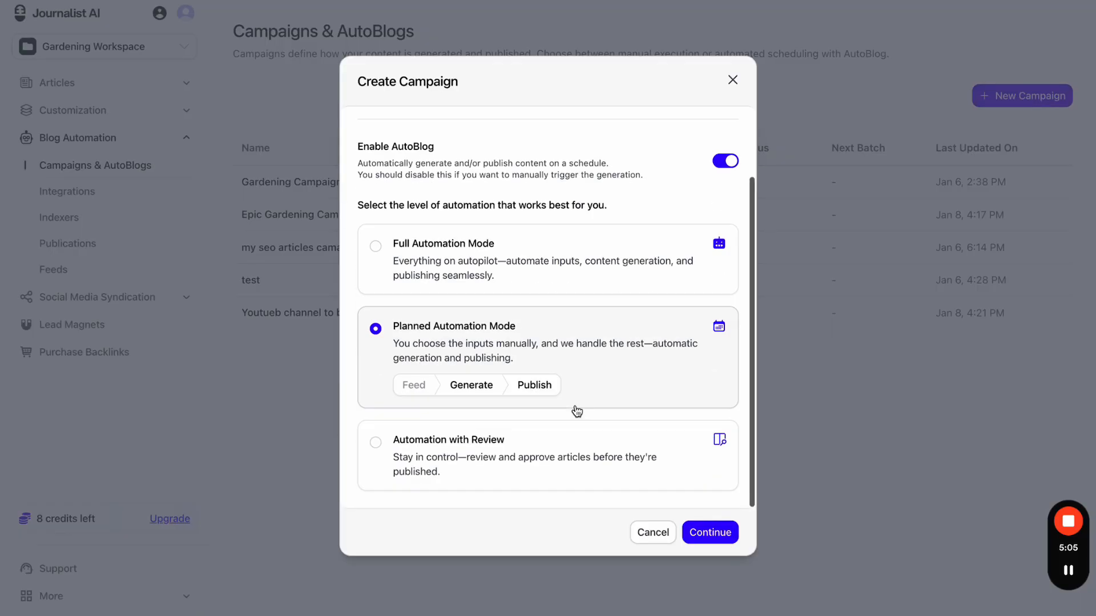
pyautogui.click(180, 599)
pyautogui.click(180, 599)
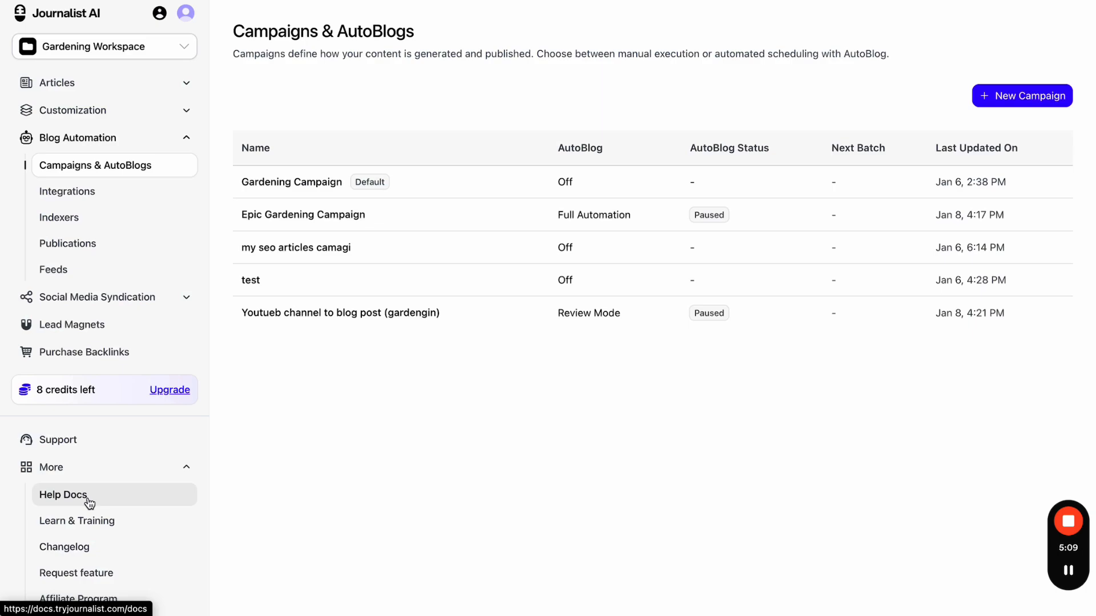
pyautogui.click(1038, 103)
pyautogui.scroll(-3, 702, 327)
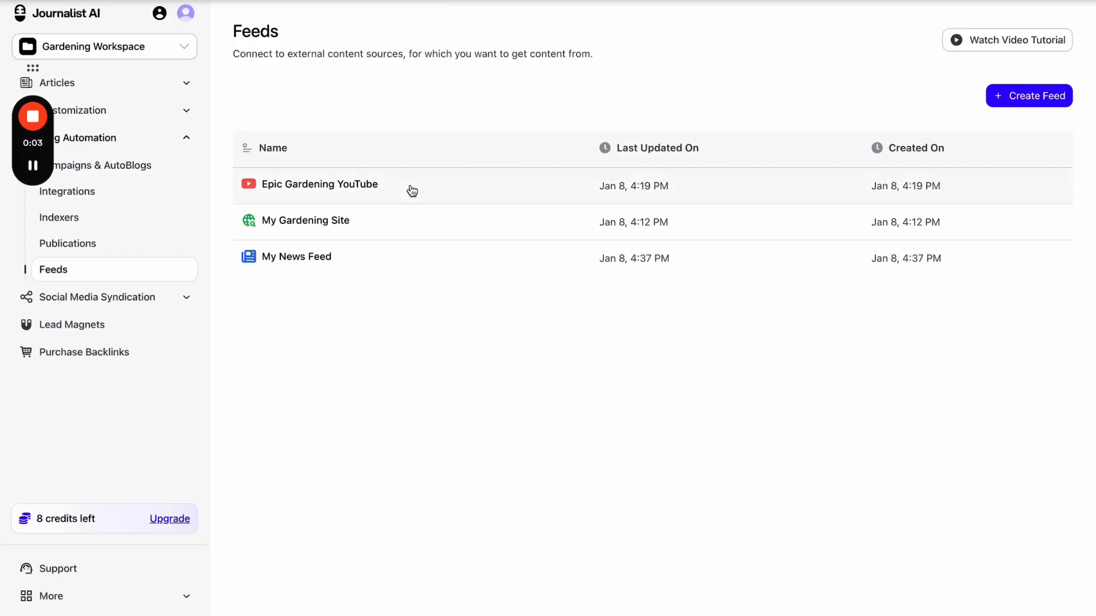
# - Review the Epic Gardening YouTube feed, highlighting its every-6-hours video pull interval
pyautogui.click(377, 168)
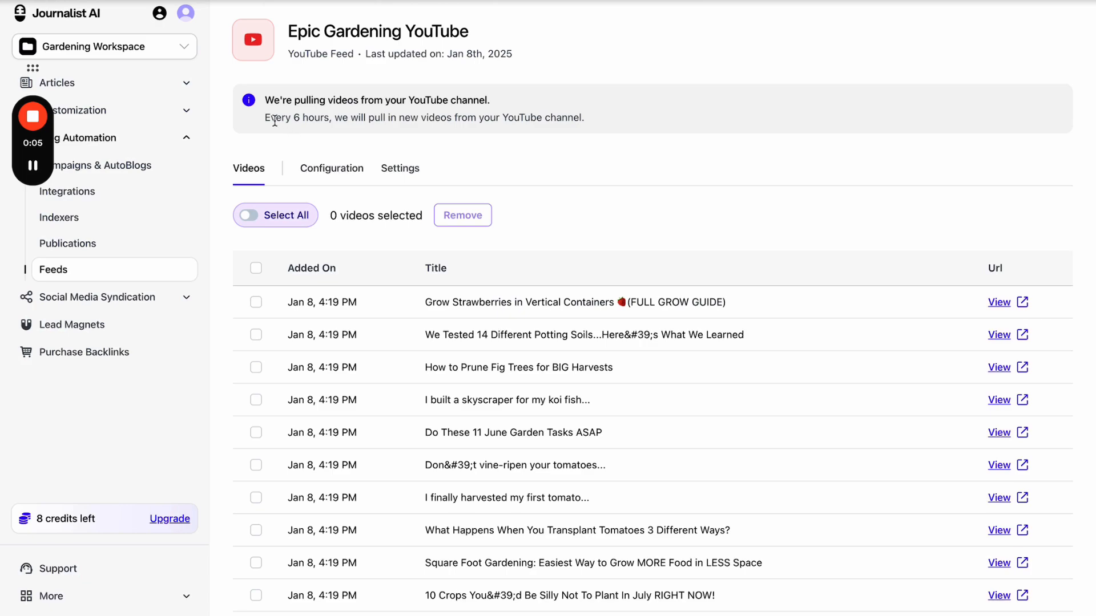
pyautogui.moveTo(294, 102); pyautogui.dragTo(488, 113)
pyautogui.moveTo(297, 122); pyautogui.dragTo(446, 122)
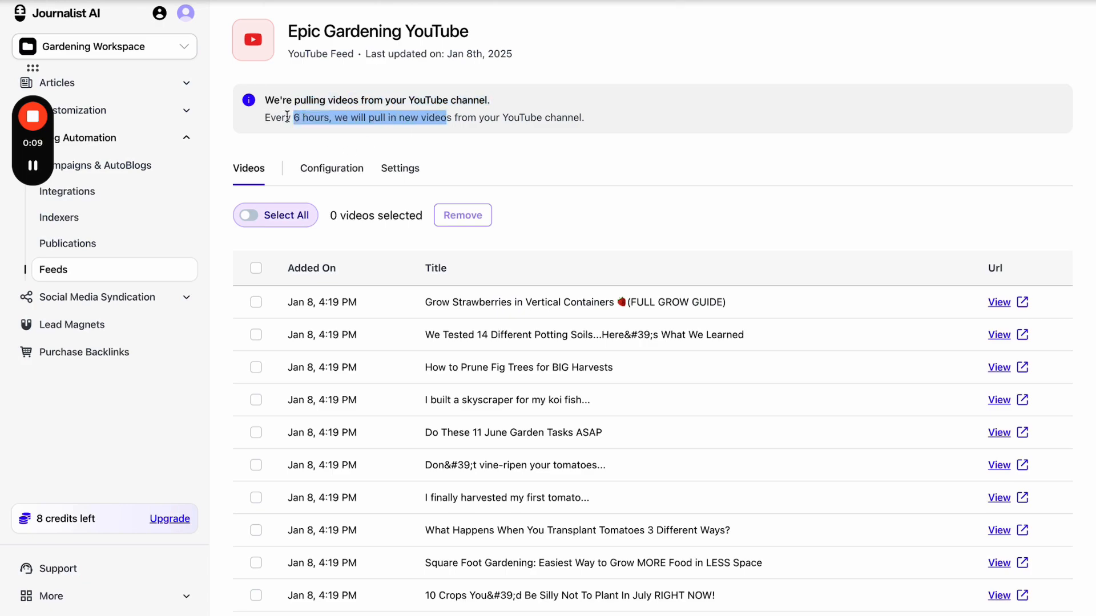
pyautogui.scroll(-7, 332, 210)
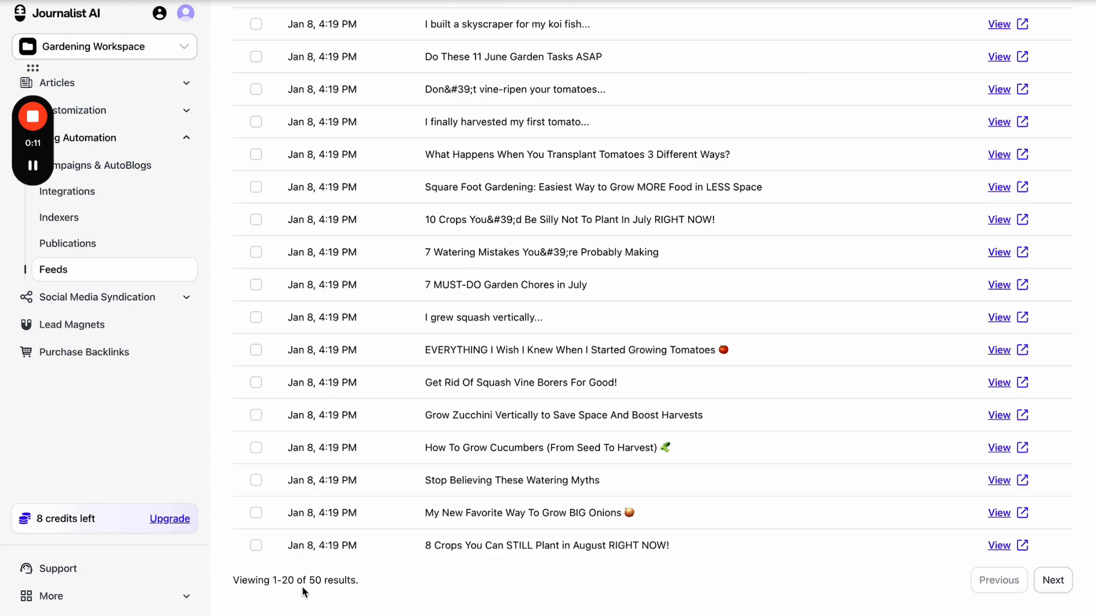
pyautogui.hscroll(-5, 302, 587)
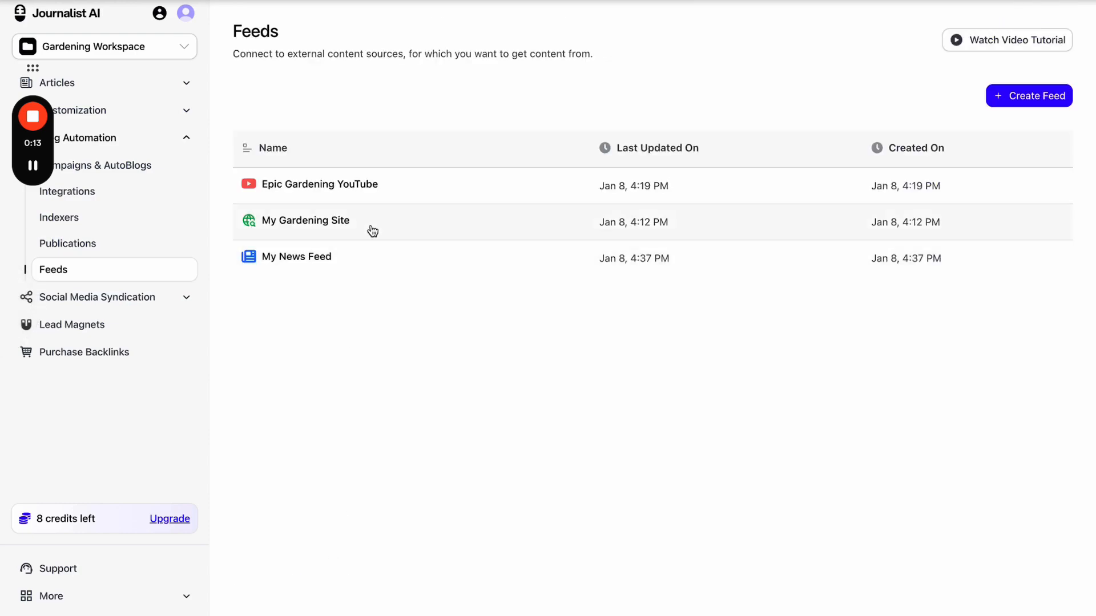
# - Review the My Gardening Site feed, highlighting its 48-hour refresh note
pyautogui.click(372, 231)
pyautogui.scroll(3, 346, 48)
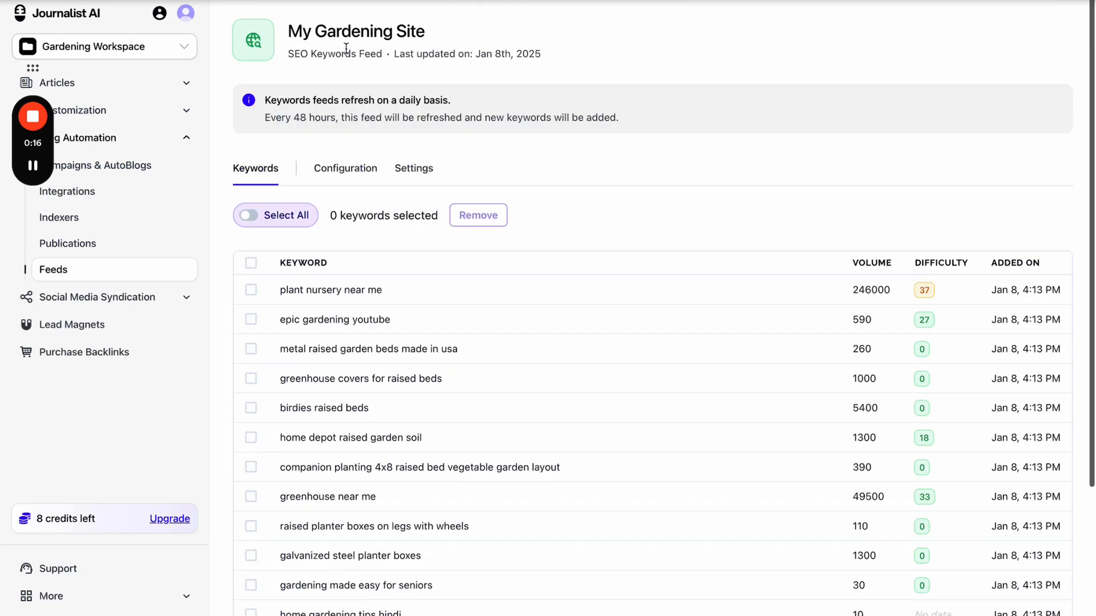
pyautogui.moveTo(263, 124); pyautogui.dragTo(372, 120)
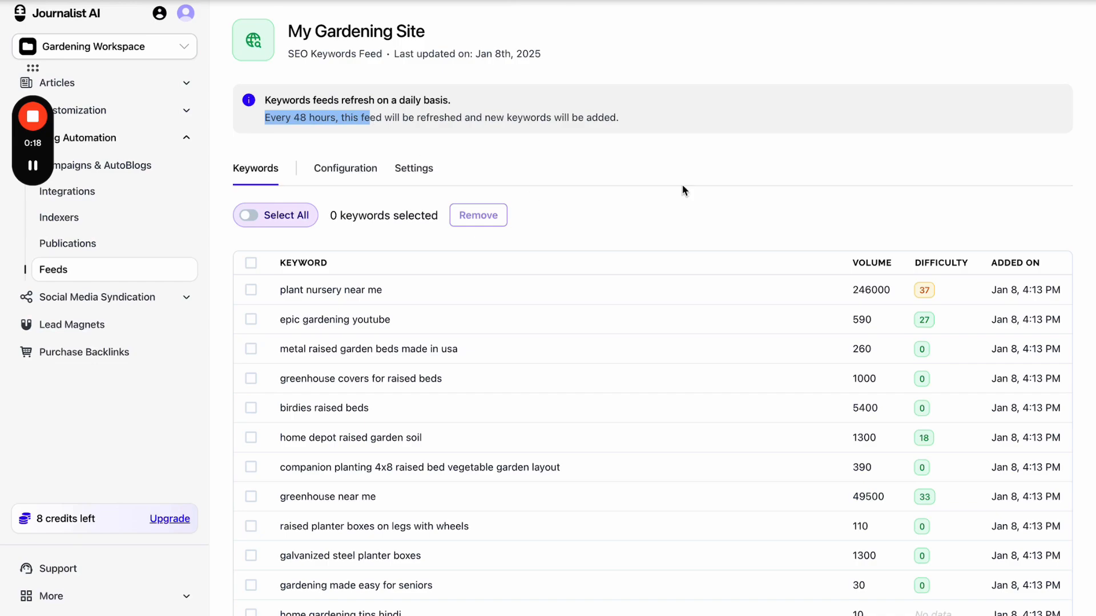
pyautogui.hscroll(-5, 664, 182)
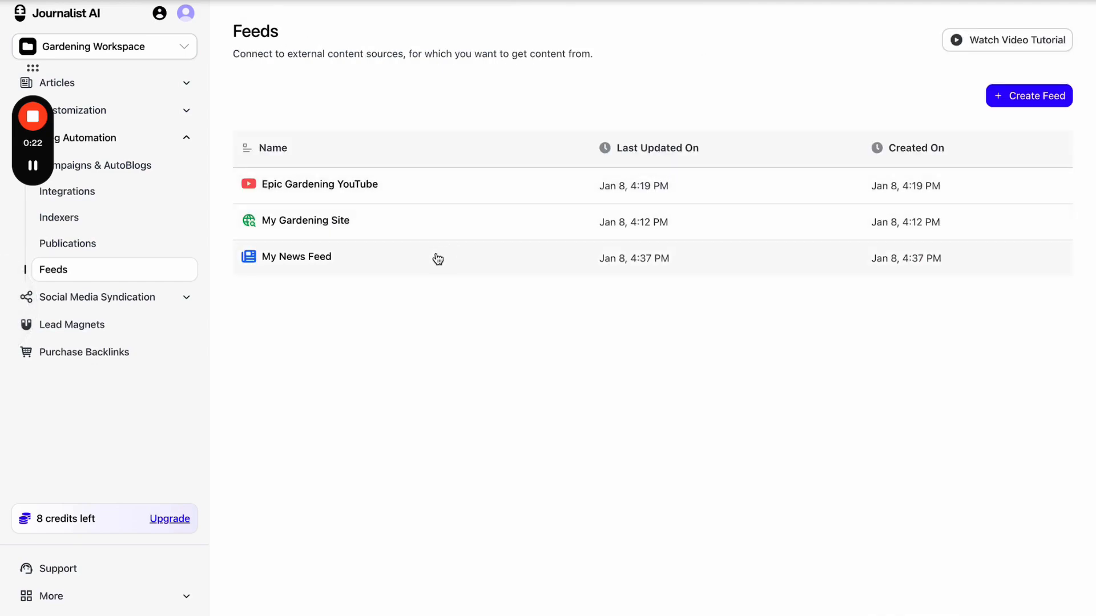
# - Check My News Feed's 24-hour refresh interval, then start a new campaign in Campaigns & AutoBlogs
pyautogui.click(362, 259)
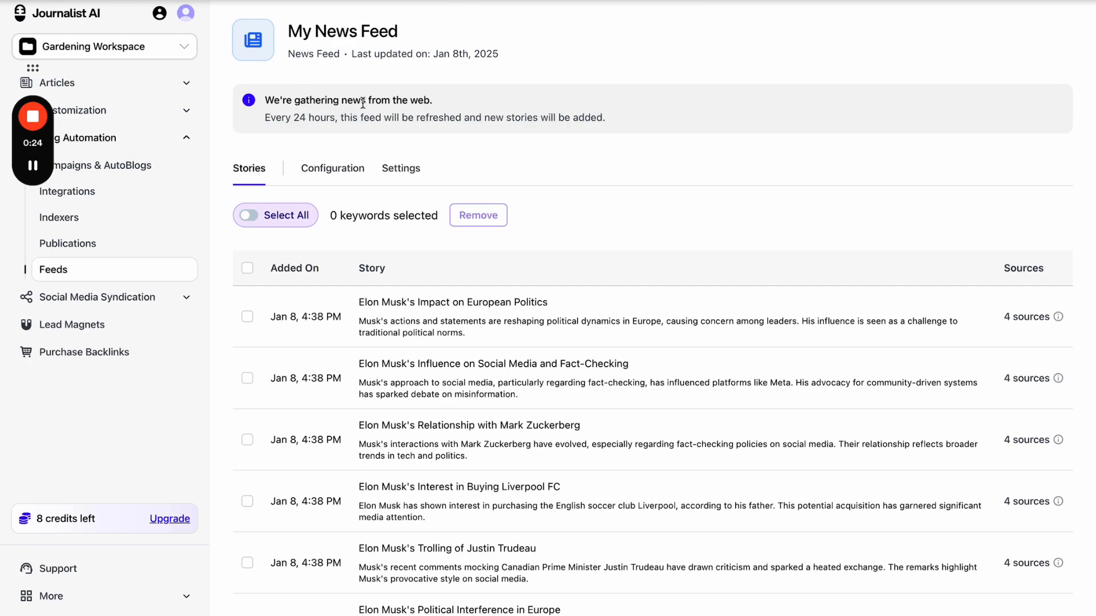
pyautogui.scroll(-3, 333, 214)
pyautogui.scroll(3, 323, 171)
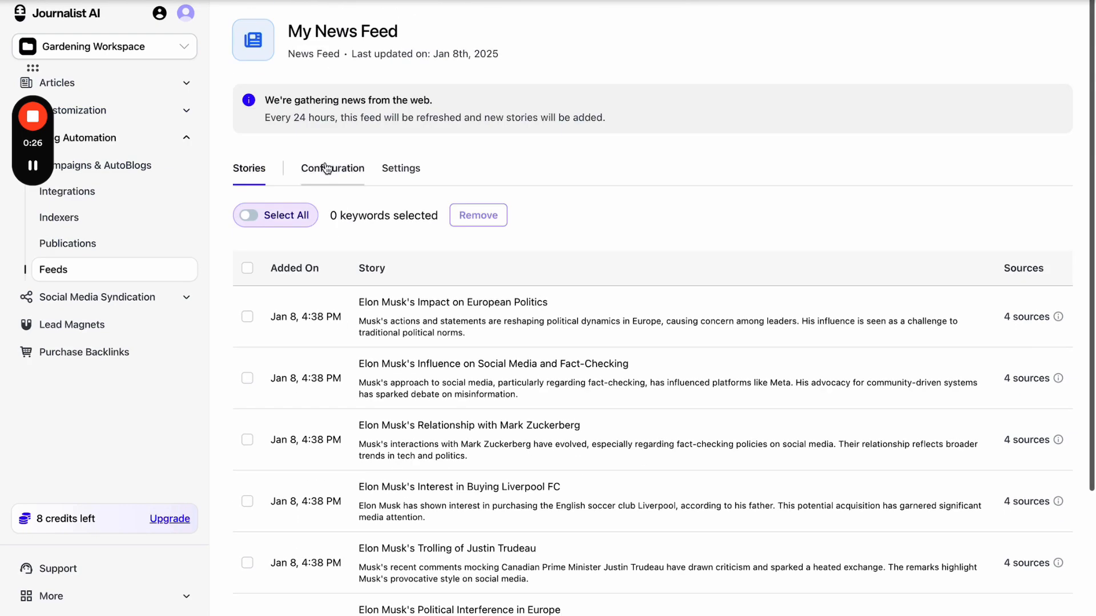
pyautogui.moveTo(278, 116); pyautogui.dragTo(677, 117)
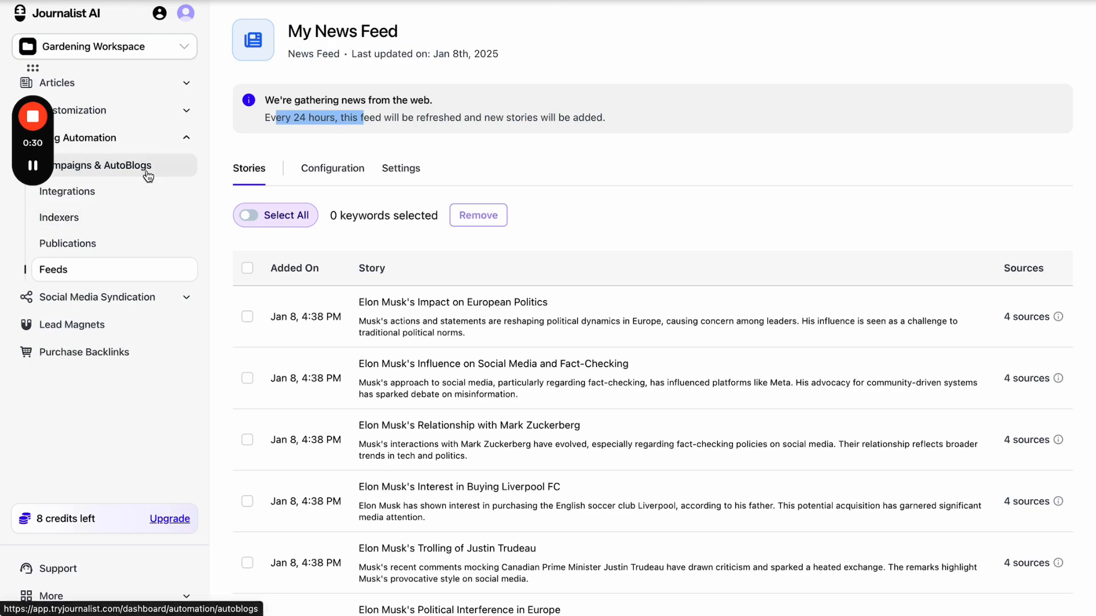
pyautogui.click(178, 174)
pyautogui.click(1025, 100)
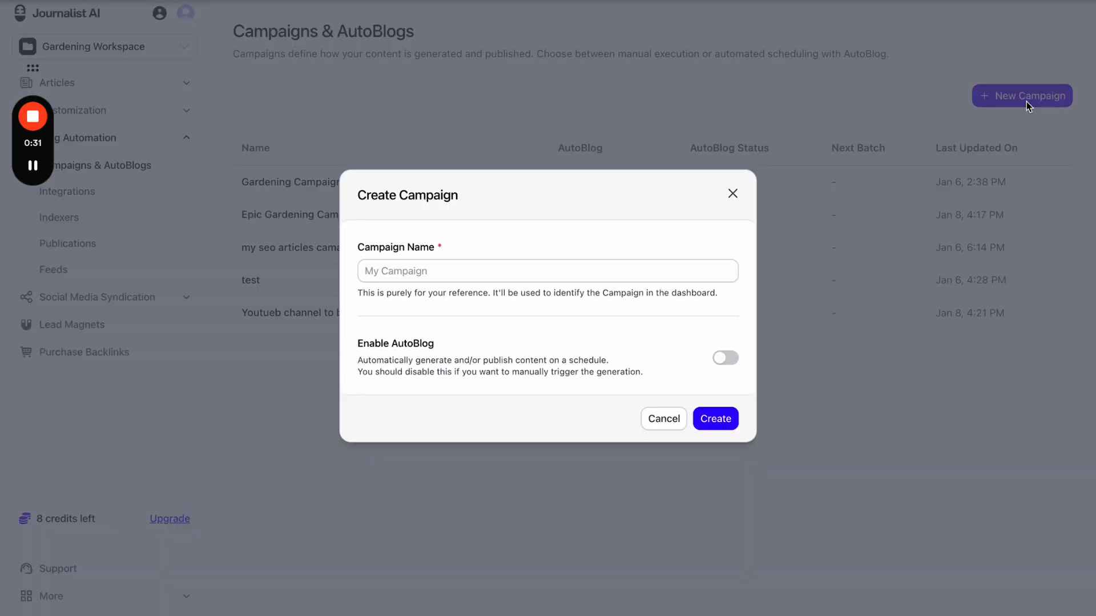
# - Try Enable AutoBlog with Full Automation Mode, then discard the campaign form and return to Feeds
pyautogui.click(729, 359)
pyautogui.scroll(-2, 478, 350)
pyautogui.click(483, 241)
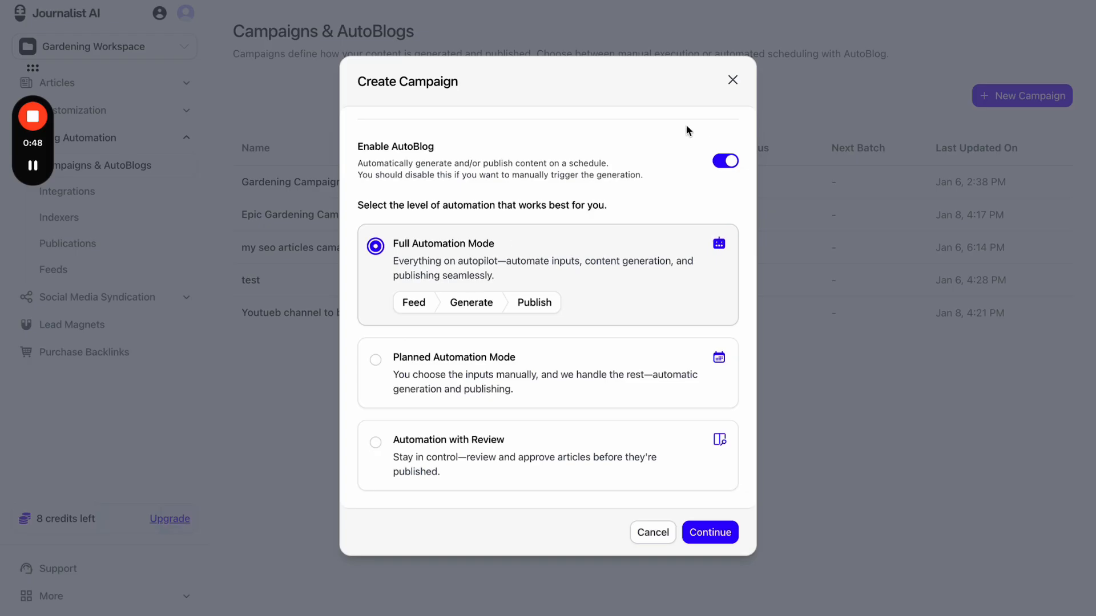
pyautogui.click(730, 80)
pyautogui.click(169, 267)
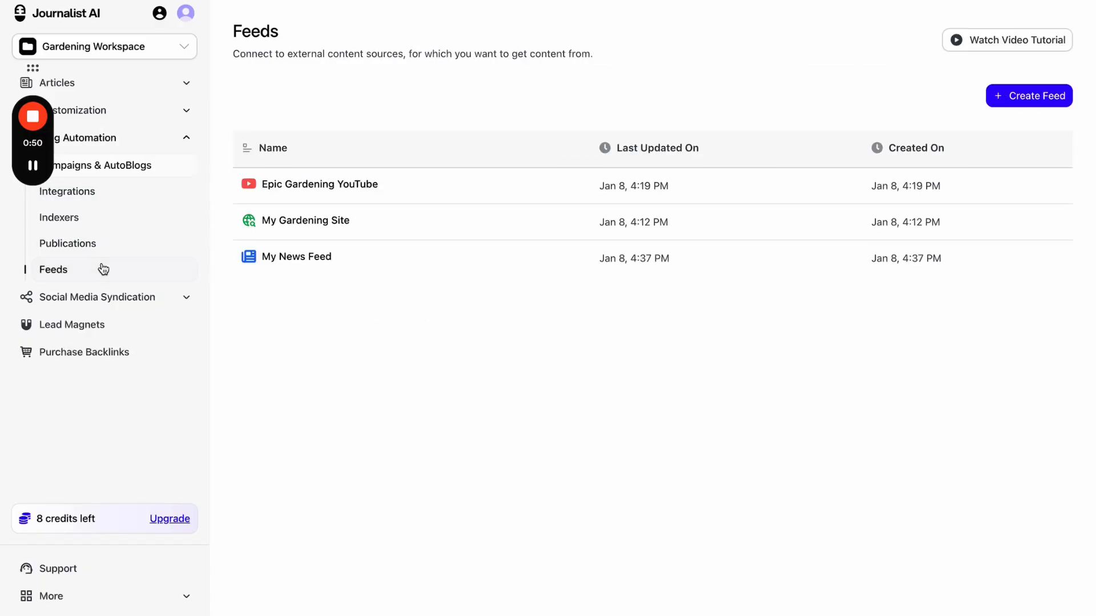
# - Inspect the My Gardening Site keyword feed's results count and 48-hour refresh interval
pyautogui.click(388, 216)
pyautogui.scroll(-3, 389, 217)
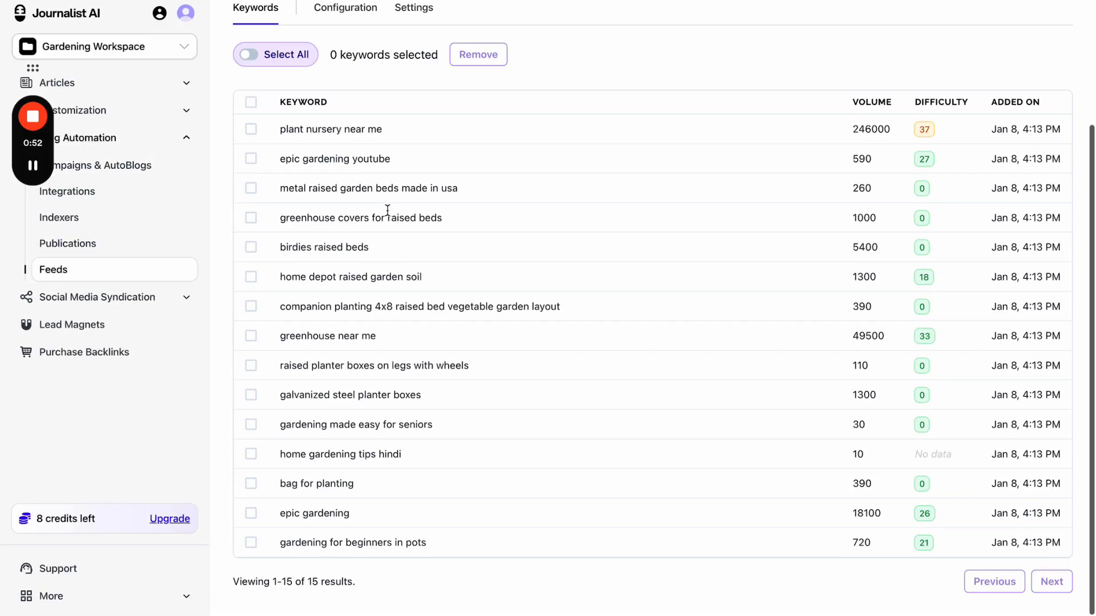
pyautogui.moveTo(318, 582); pyautogui.dragTo(360, 584)
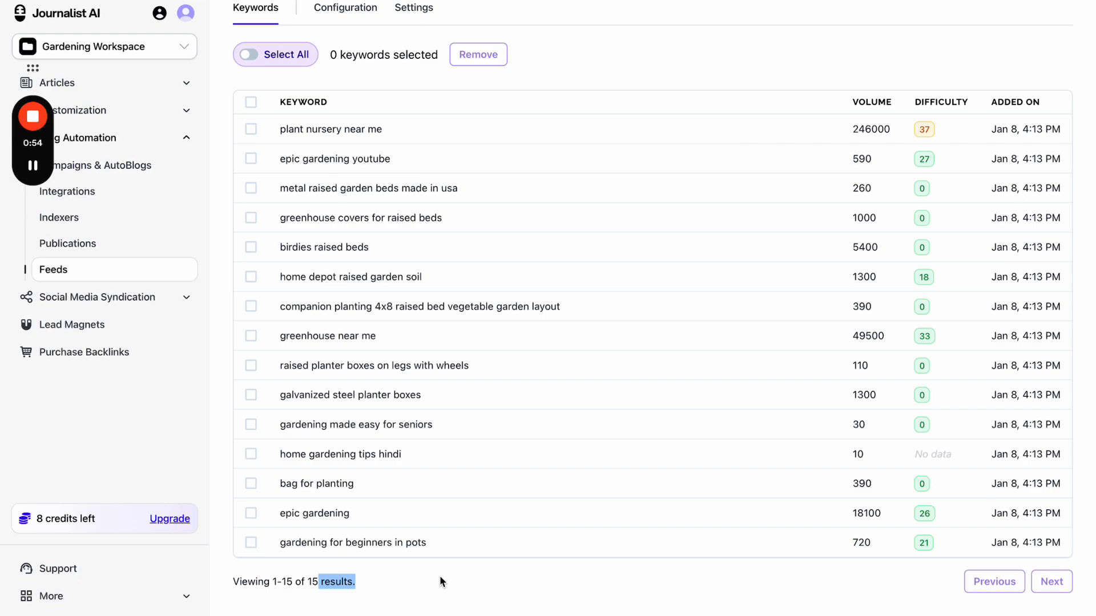
pyautogui.moveTo(439, 580); pyautogui.dragTo(197, 130)
pyautogui.click(599, 74)
pyautogui.scroll(3, 598, 70)
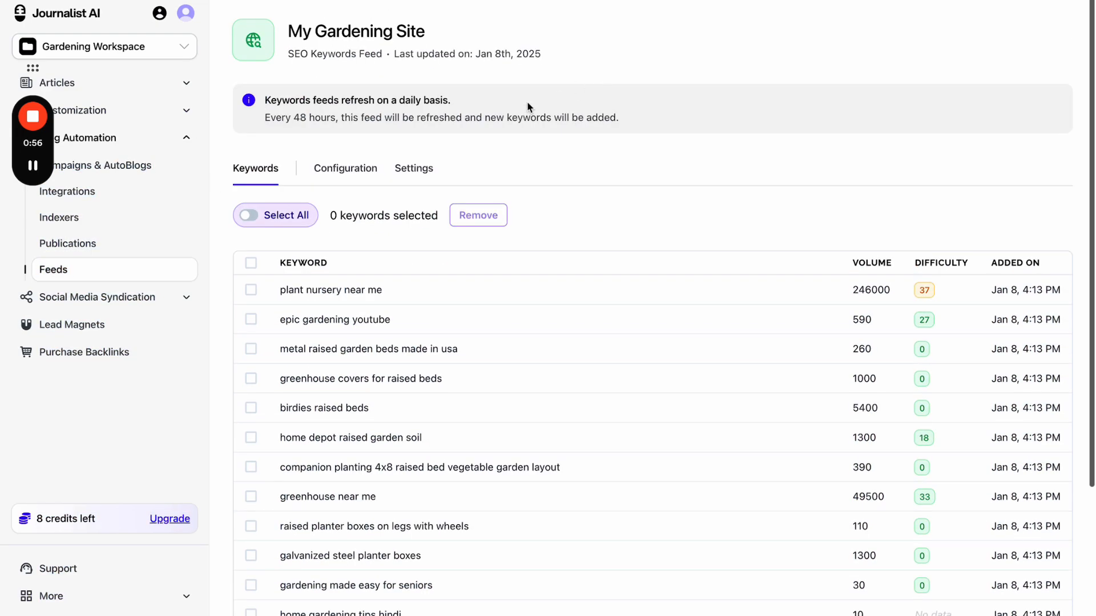
pyautogui.moveTo(294, 118); pyautogui.dragTo(337, 118)
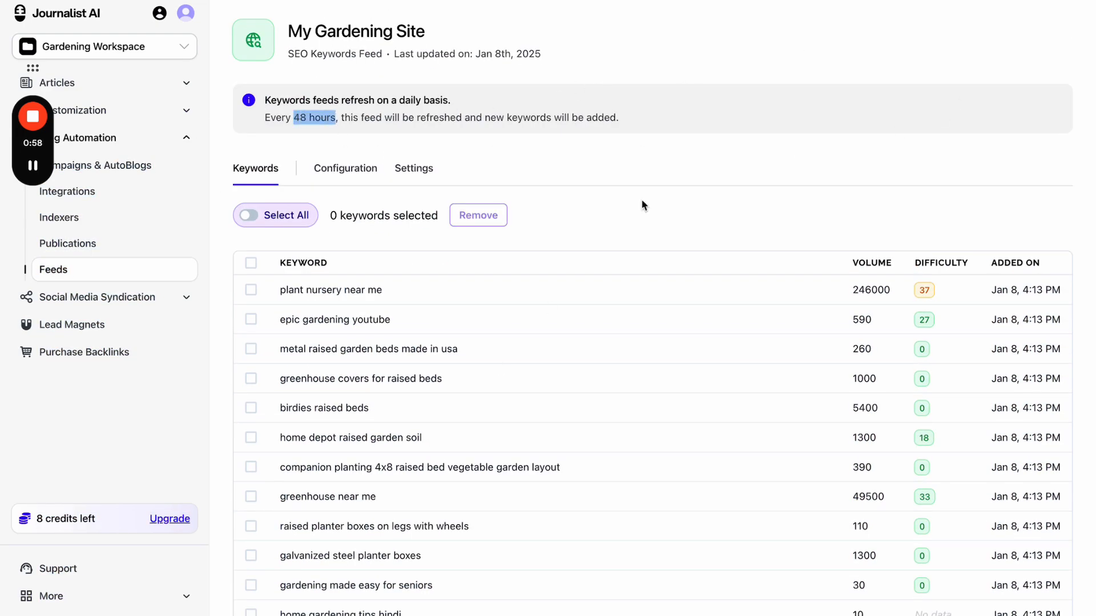
pyautogui.hscroll(-5, 477, 298)
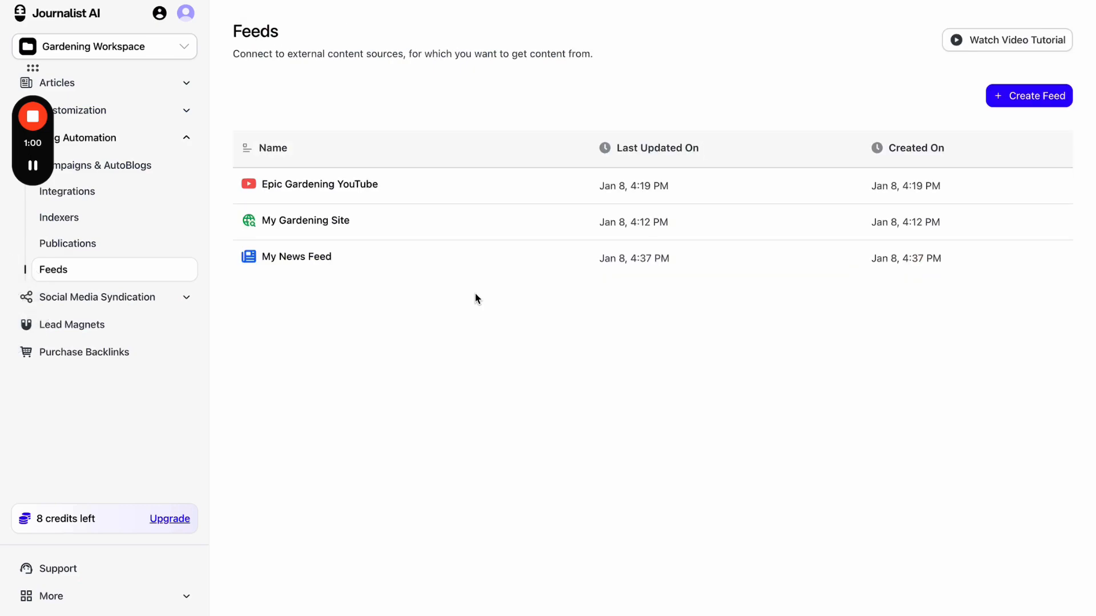
# - Check the Epic Gardening YouTube feed's 6-hour pull interval, then return to Campaigns & AutoBlogs
pyautogui.click(411, 185)
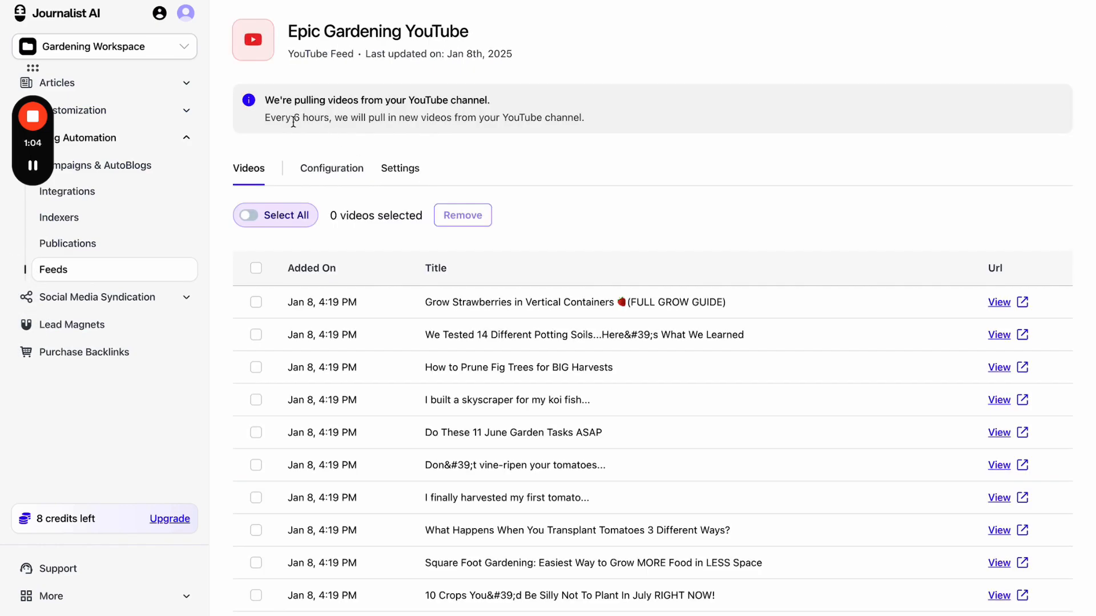
pyautogui.moveTo(291, 117); pyautogui.dragTo(461, 119)
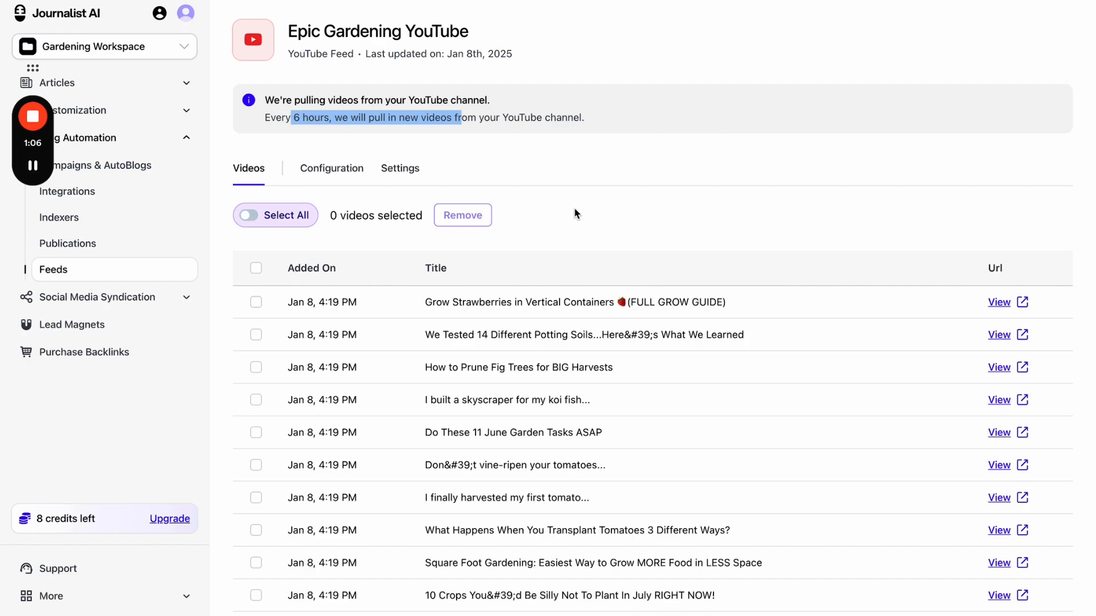
pyautogui.click(109, 171)
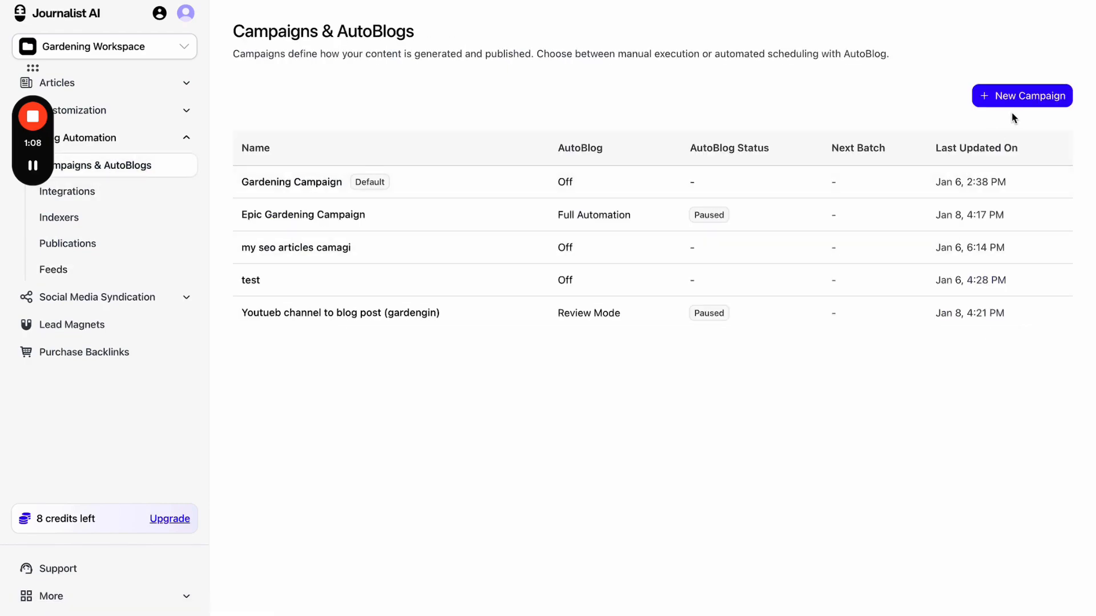
pyautogui.click(984, 103)
pyautogui.click(723, 358)
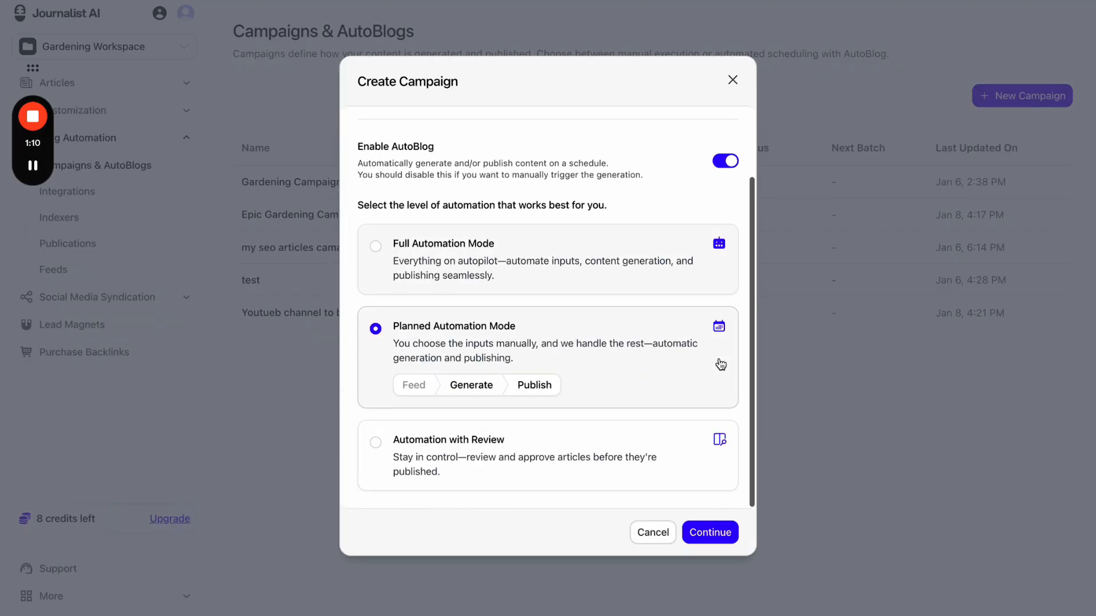
pyautogui.click(580, 287)
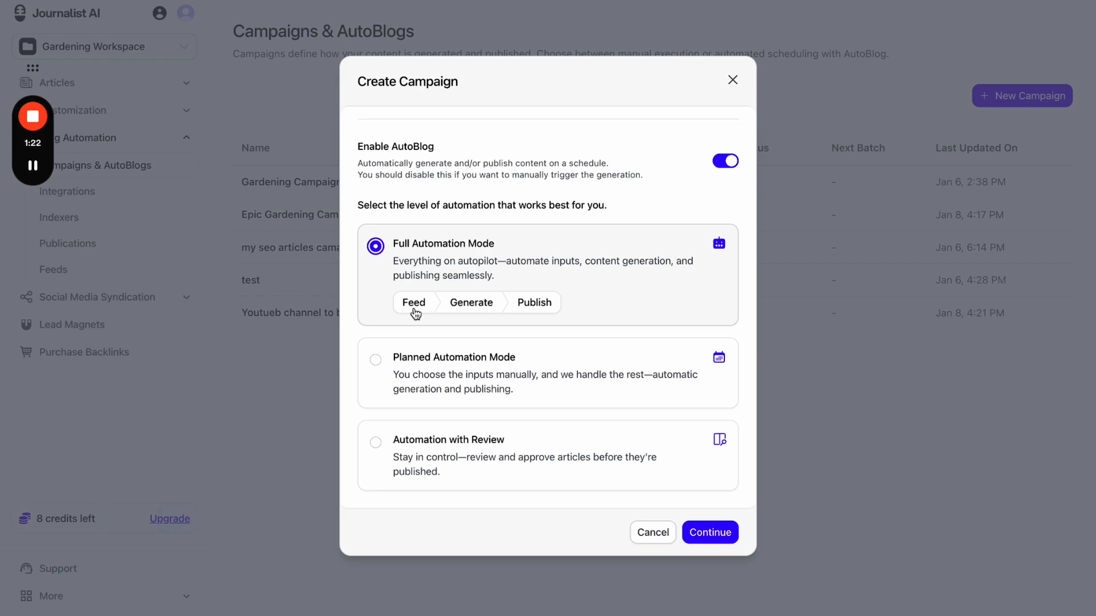
pyautogui.click(733, 80)
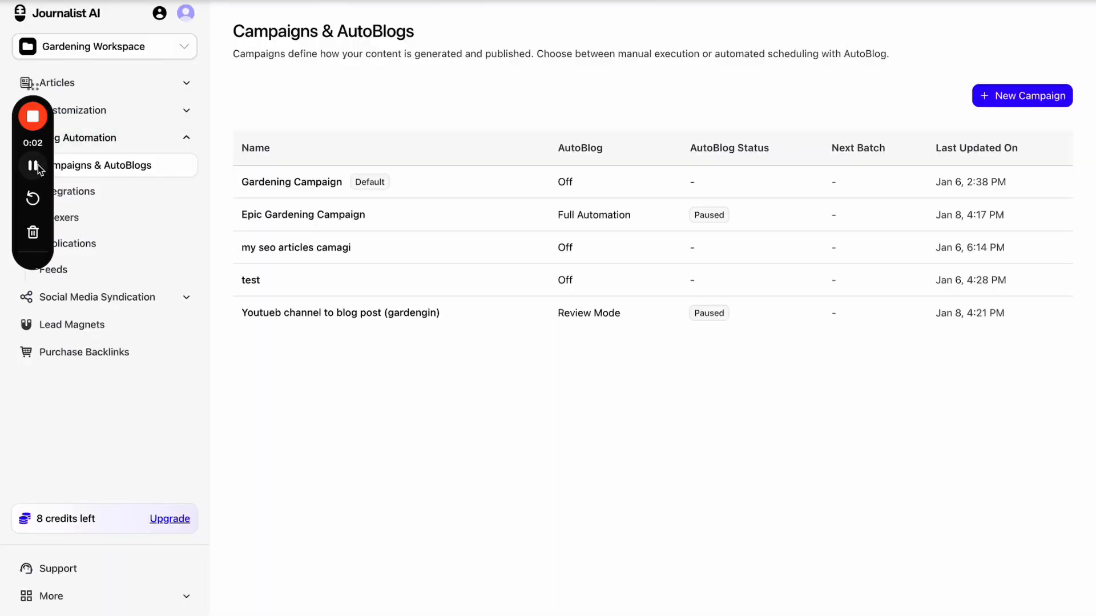
pyautogui.moveTo(39, 169); pyautogui.dragTo(1043, 549)
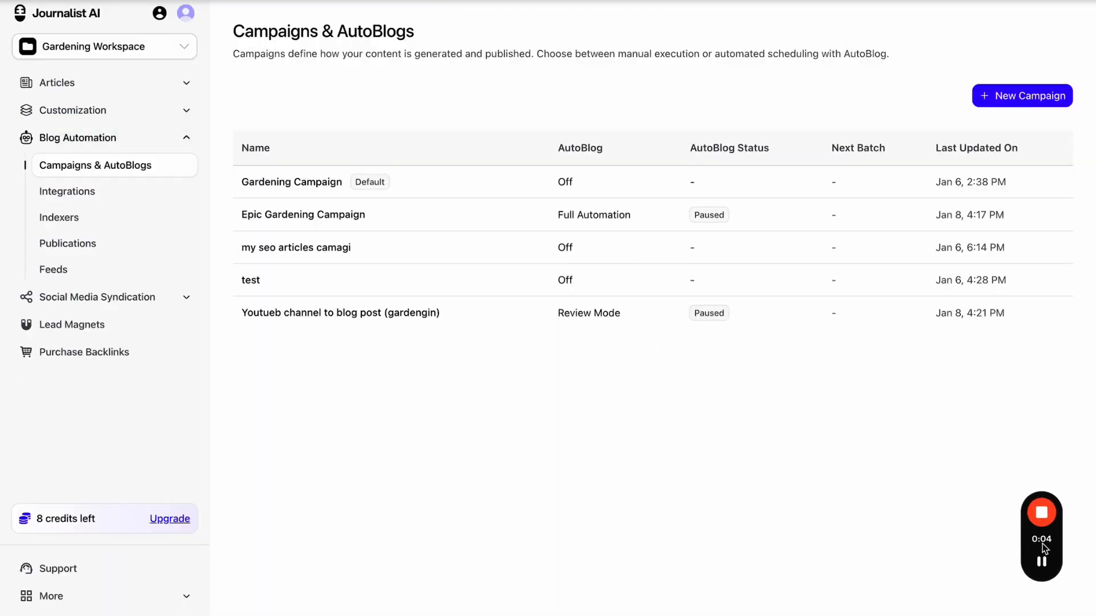
pyautogui.click(169, 296)
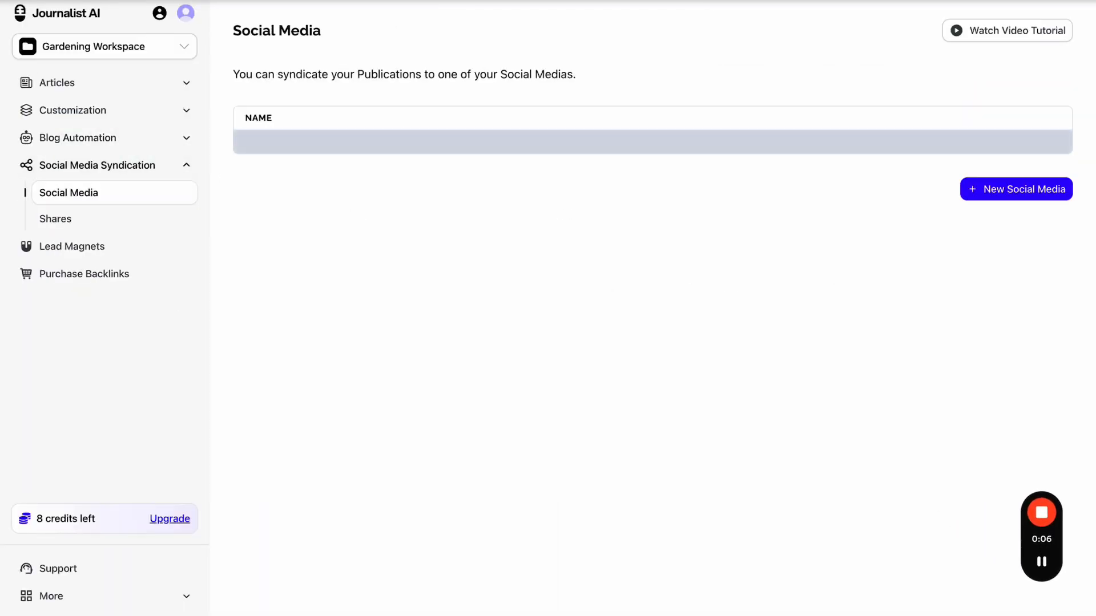
pyautogui.hotkey('alt', 'm')
pyautogui.moveTo(34, 24)
pyautogui.mouseDown()
pyautogui.moveTo(92, 24)
pyautogui.moveTo(440, 238)
pyautogui.mouseUp()
pyautogui.moveTo(466, 197)
pyautogui.mouseDown()
pyautogui.moveTo(466, 212)
pyautogui.moveTo(552, 194)
pyautogui.mouseUp()
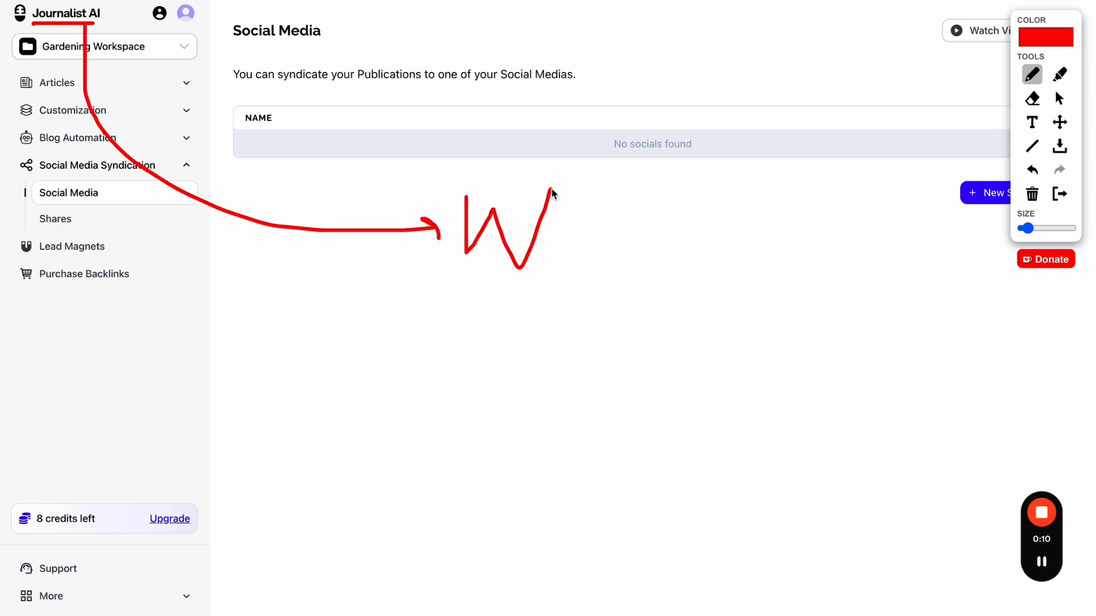
pyautogui.click(1032, 169)
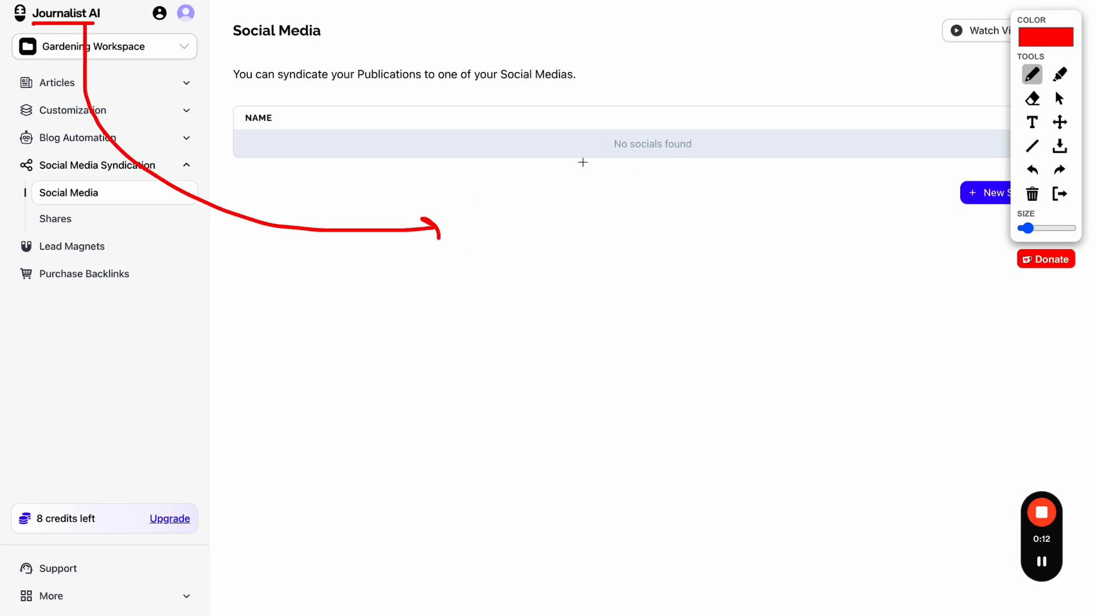
pyautogui.moveTo(490, 121)
pyautogui.mouseDown()
pyautogui.moveTo(569, 359)
pyautogui.moveTo(535, 138)
pyautogui.mouseUp()
pyautogui.moveTo(606, 76)
pyautogui.mouseDown()
pyautogui.moveTo(607, 101)
pyautogui.moveTo(637, 82)
pyautogui.mouseUp()
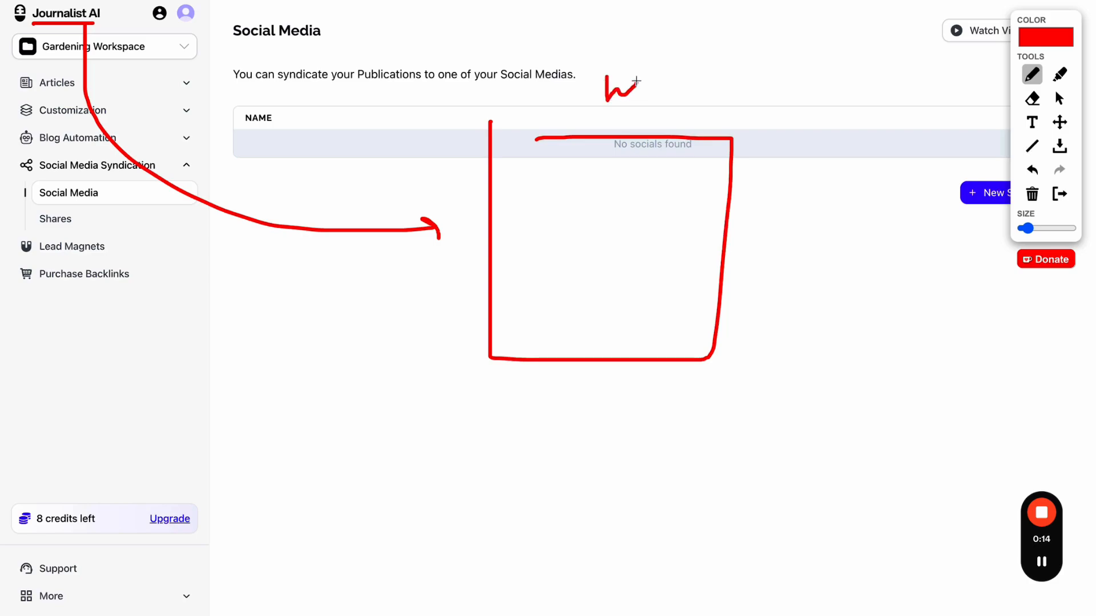
pyautogui.moveTo(240, 130)
pyautogui.mouseDown()
pyautogui.moveTo(209, 131)
pyautogui.moveTo(205, 171)
pyautogui.moveTo(265, 166)
pyautogui.moveTo(252, 164)
pyautogui.moveTo(297, 140)
pyautogui.moveTo(283, 150)
pyautogui.moveTo(387, 142)
pyautogui.moveTo(360, 189)
pyautogui.moveTo(375, 189)
pyautogui.mouseUp()
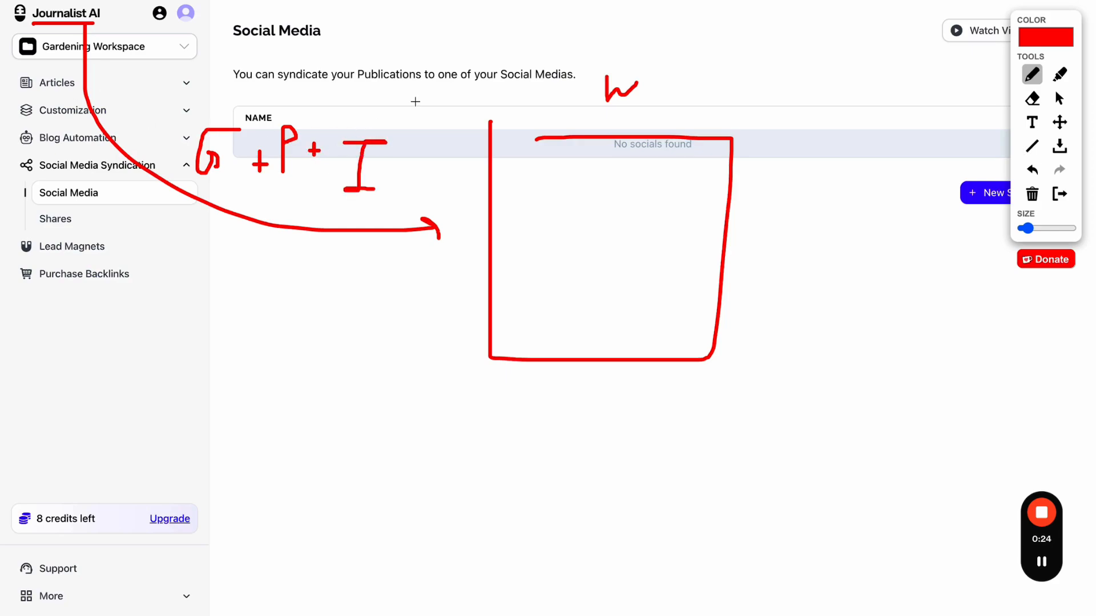
pyautogui.moveTo(498, 137); pyautogui.dragTo(583, 137)
pyautogui.moveTo(519, 165)
pyautogui.mouseDown()
pyautogui.moveTo(543, 203)
pyautogui.moveTo(545, 169)
pyautogui.moveTo(520, 166)
pyautogui.mouseUp()
pyautogui.moveTo(609, 169)
pyautogui.mouseDown()
pyautogui.moveTo(634, 196)
pyautogui.moveTo(611, 167)
pyautogui.moveTo(709, 191)
pyautogui.moveTo(669, 171)
pyautogui.mouseUp()
pyautogui.moveTo(43, 178); pyautogui.dragTo(116, 178)
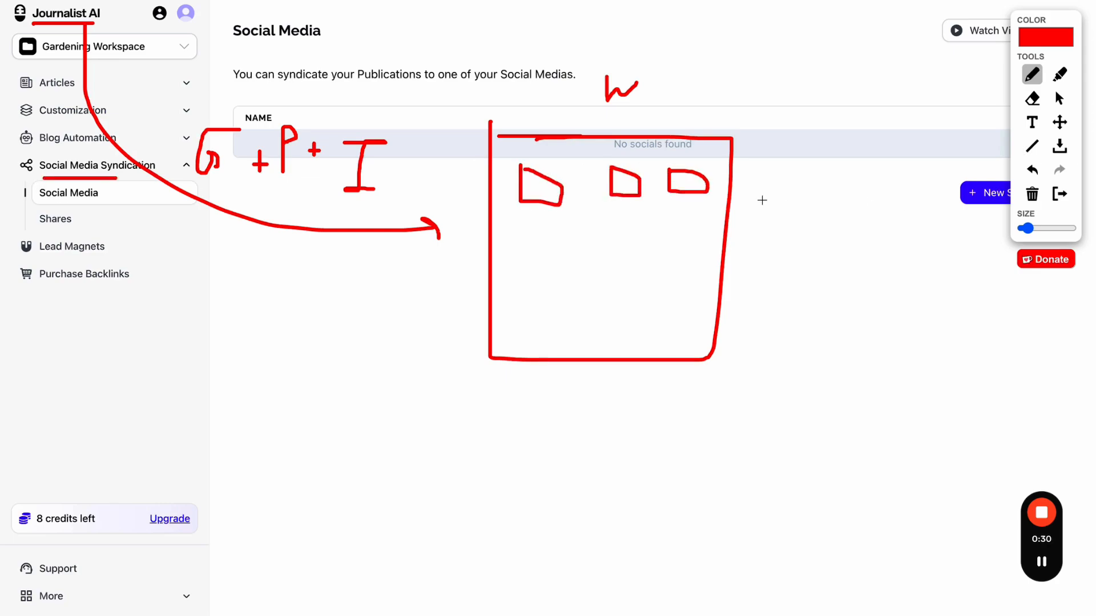
pyautogui.moveTo(688, 182); pyautogui.dragTo(902, 131)
pyautogui.moveTo(628, 179); pyautogui.dragTo(855, 310)
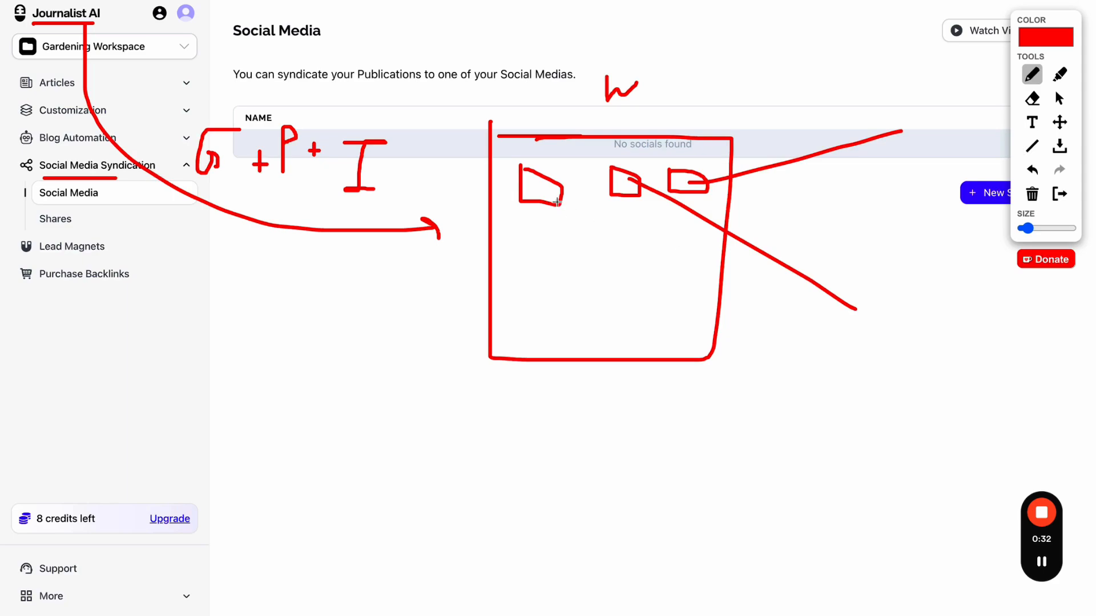
pyautogui.moveTo(557, 202)
pyautogui.mouseDown()
pyautogui.moveTo(854, 423)
pyautogui.moveTo(863, 454)
pyautogui.mouseUp()
pyautogui.moveTo(859, 403); pyautogui.dragTo(970, 439)
pyautogui.moveTo(969, 411)
pyautogui.mouseDown()
pyautogui.moveTo(952, 429)
pyautogui.moveTo(1000, 436)
pyautogui.mouseUp()
pyautogui.moveTo(1012, 425)
pyautogui.mouseDown()
pyautogui.moveTo(994, 425)
pyautogui.moveTo(1063, 447)
pyautogui.mouseUp()
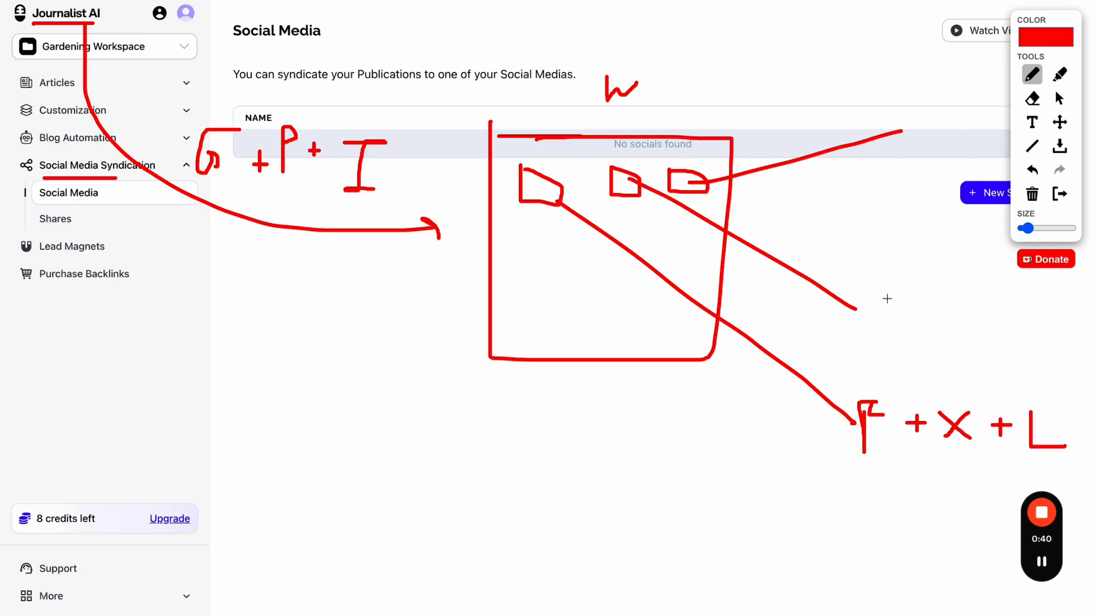
pyautogui.moveTo(298, 368)
pyautogui.mouseDown()
pyautogui.moveTo(343, 613)
pyautogui.moveTo(445, 359)
pyautogui.moveTo(316, 364)
pyautogui.moveTo(416, 378)
pyautogui.moveTo(325, 383)
pyautogui.moveTo(317, 409)
pyautogui.moveTo(447, 453)
pyautogui.moveTo(322, 411)
pyautogui.mouseUp()
pyautogui.moveTo(414, 497)
pyautogui.mouseDown()
pyautogui.moveTo(435, 496)
pyautogui.moveTo(568, 236)
pyautogui.moveTo(561, 224)
pyautogui.mouseUp()
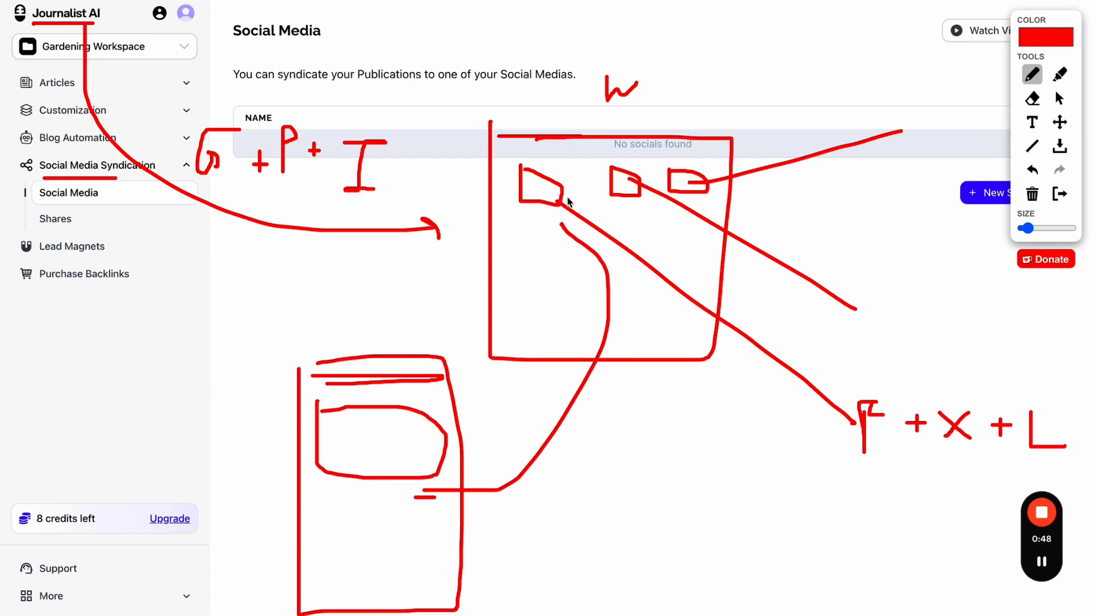
pyautogui.click(574, 152)
pyautogui.moveTo(575, 152)
pyautogui.mouseDown()
pyautogui.moveTo(557, 251)
pyautogui.moveTo(716, 183)
pyautogui.moveTo(676, 179)
pyautogui.mouseUp()
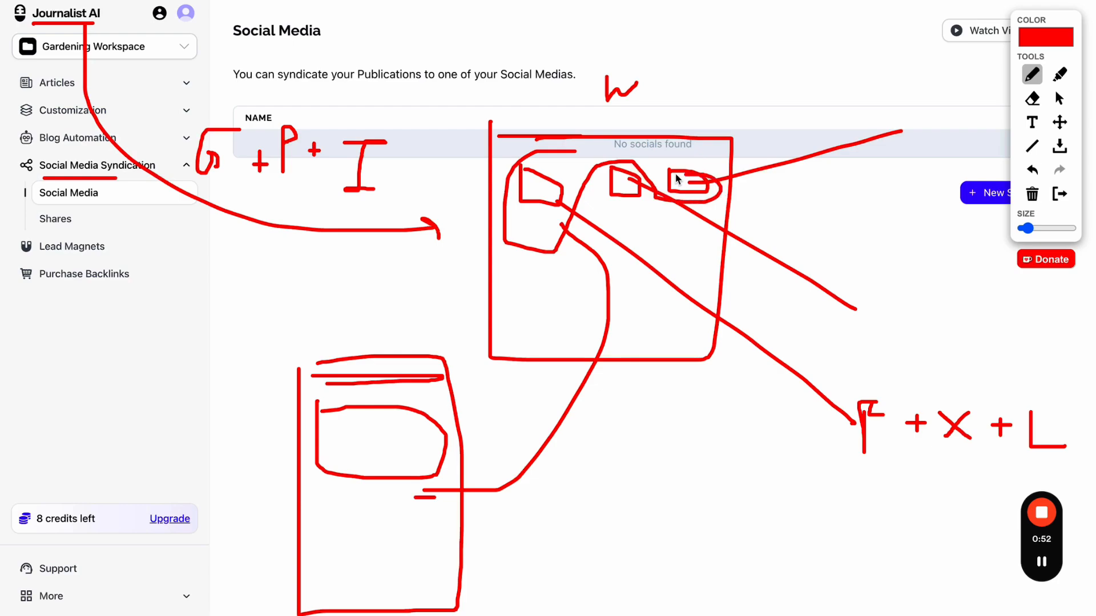
pyautogui.moveTo(719, 59)
pyautogui.mouseDown()
pyautogui.moveTo(449, 12)
pyautogui.moveTo(1028, 576)
pyautogui.moveTo(565, 69)
pyautogui.mouseUp()
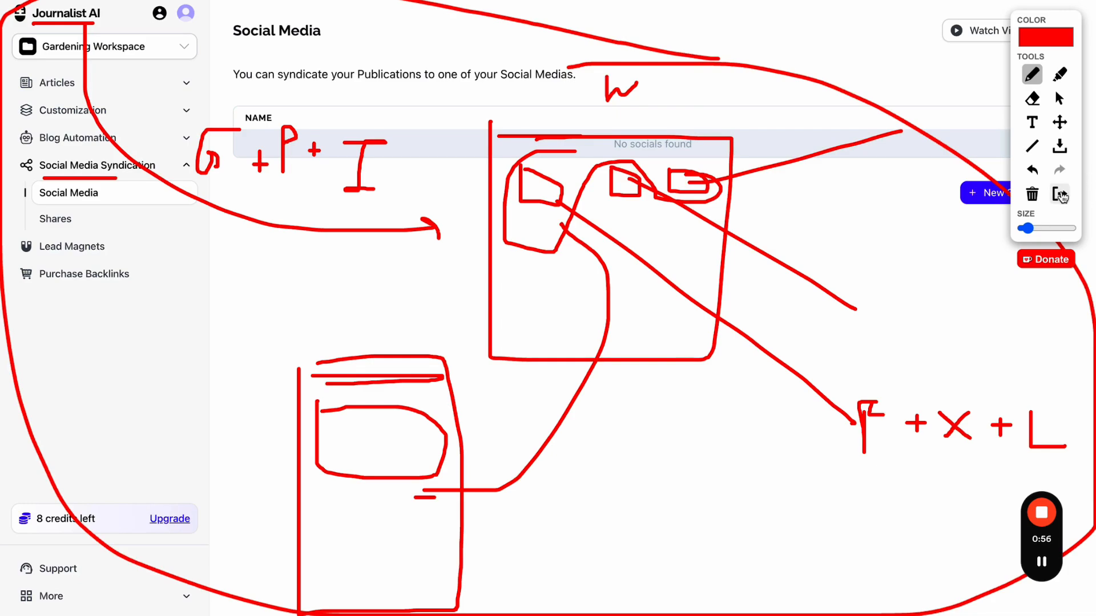
pyautogui.click(1059, 193)
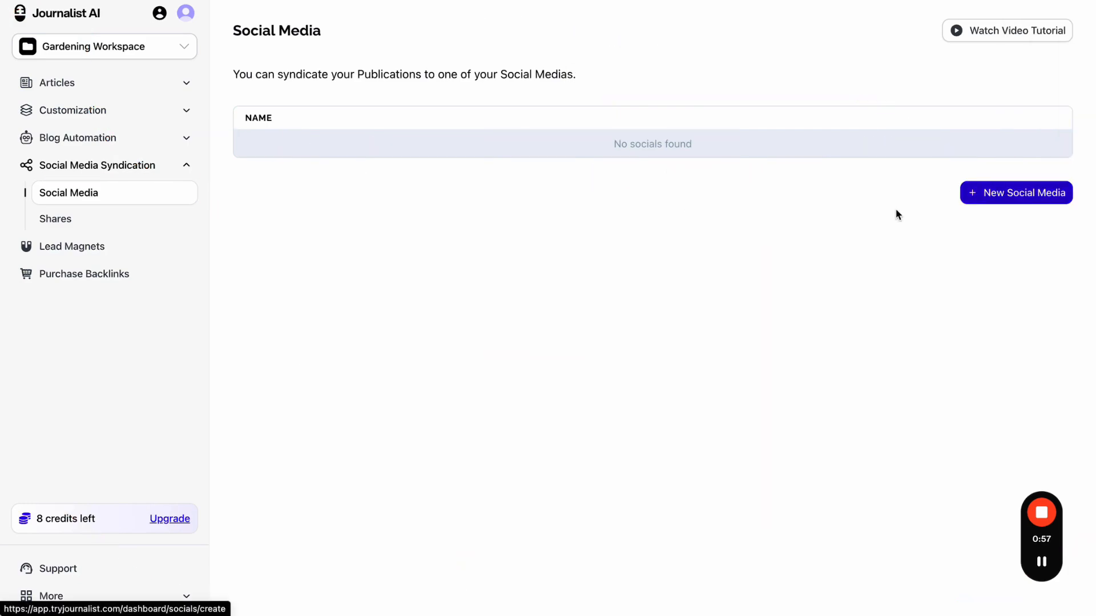
# - Start a new X social media connection syndicating from My Wordpress Integration
pyautogui.click(1018, 197)
pyautogui.click(396, 198)
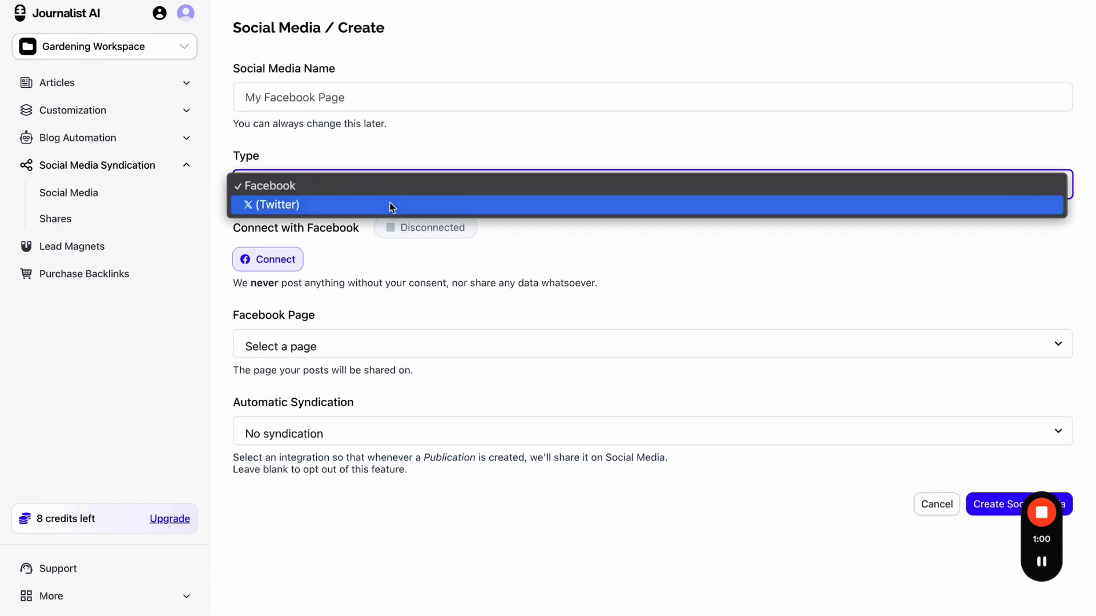
pyautogui.click(393, 204)
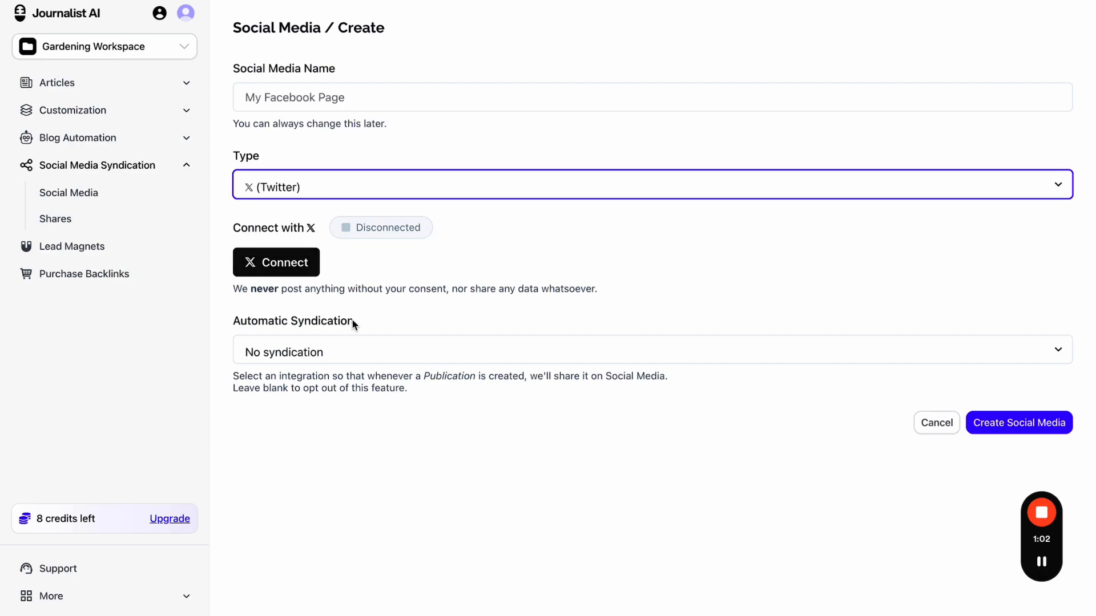
pyautogui.click(346, 350)
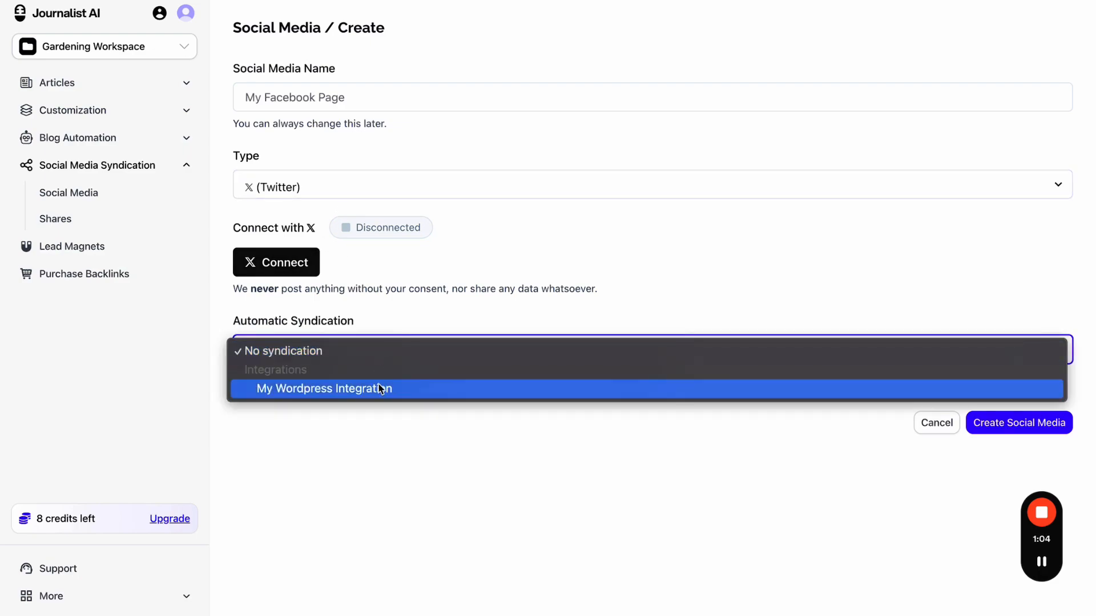
pyautogui.click(377, 413)
pyautogui.click(391, 357)
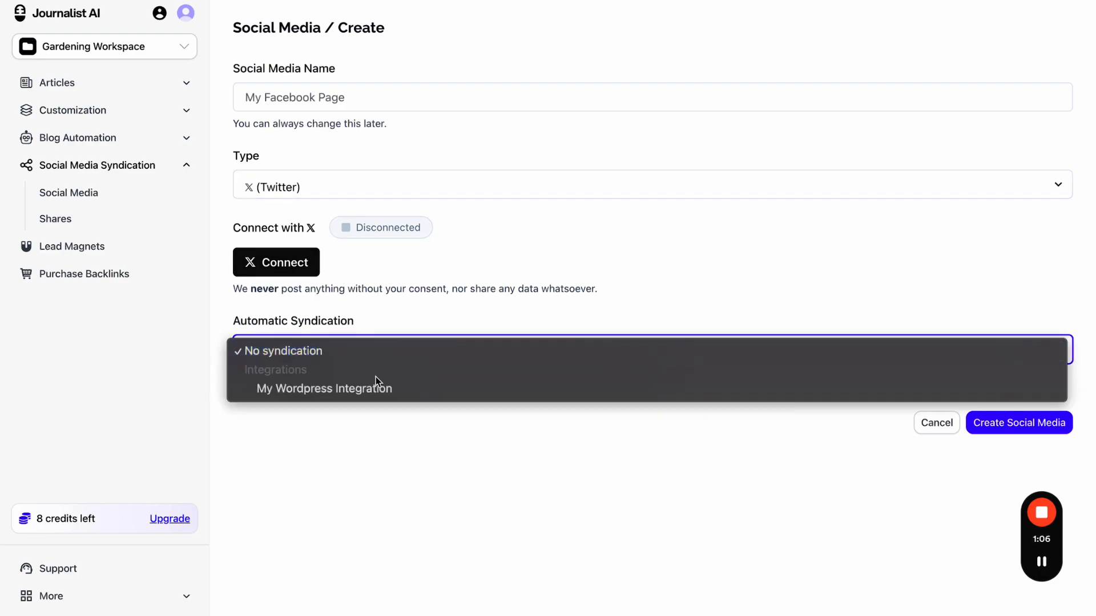
pyautogui.click(372, 393)
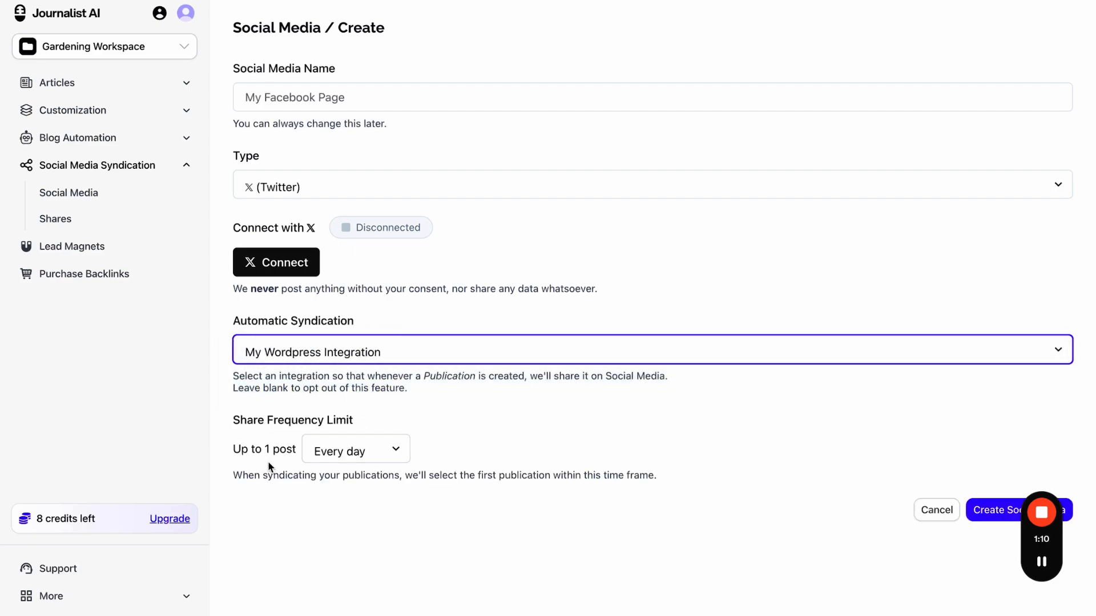
# - Keep share frequency at Every day, switch the type back to Facebook, and go to Shares
pyautogui.click(339, 451)
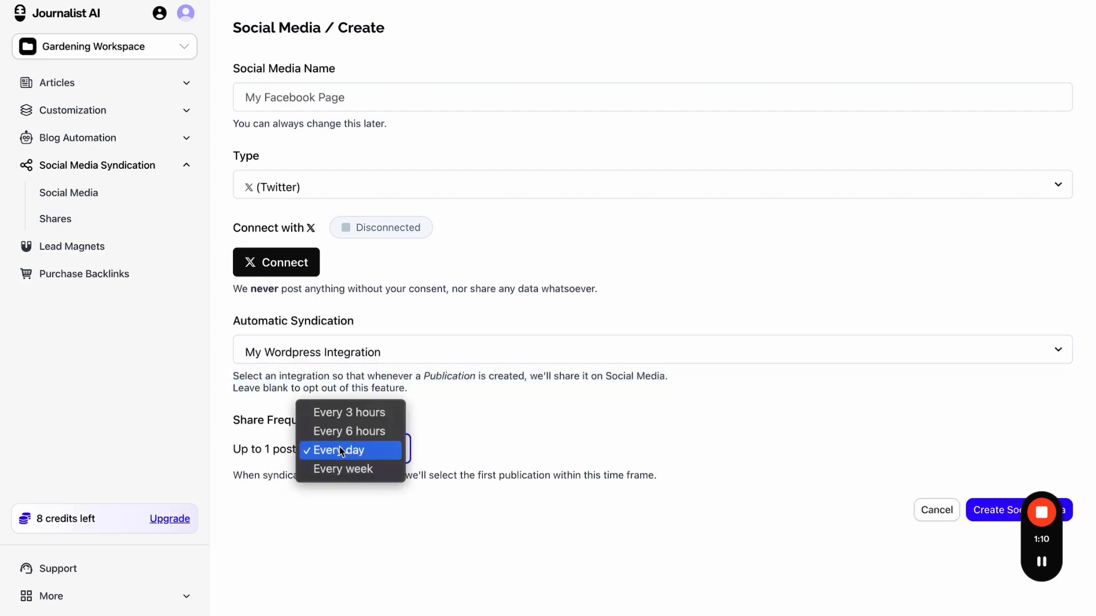
pyautogui.click(441, 426)
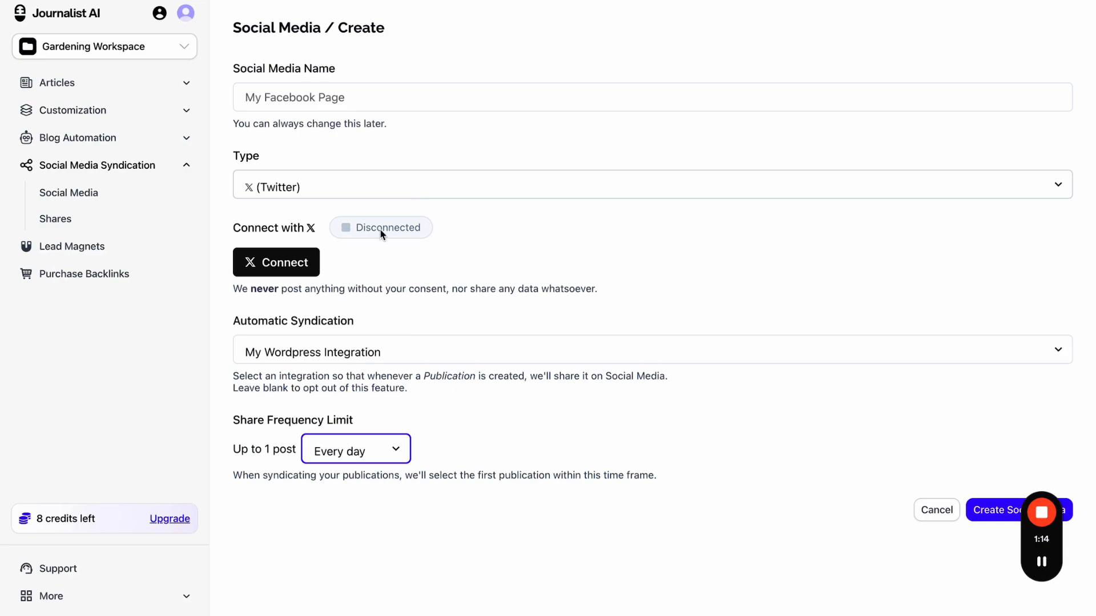
pyautogui.click(384, 184)
pyautogui.click(358, 171)
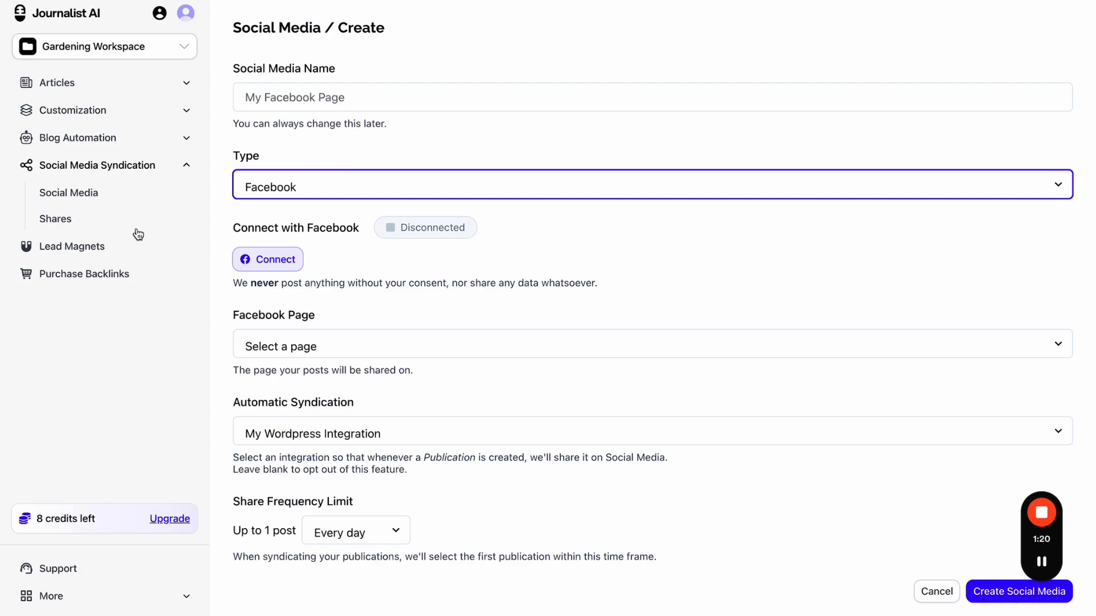
pyautogui.click(83, 221)
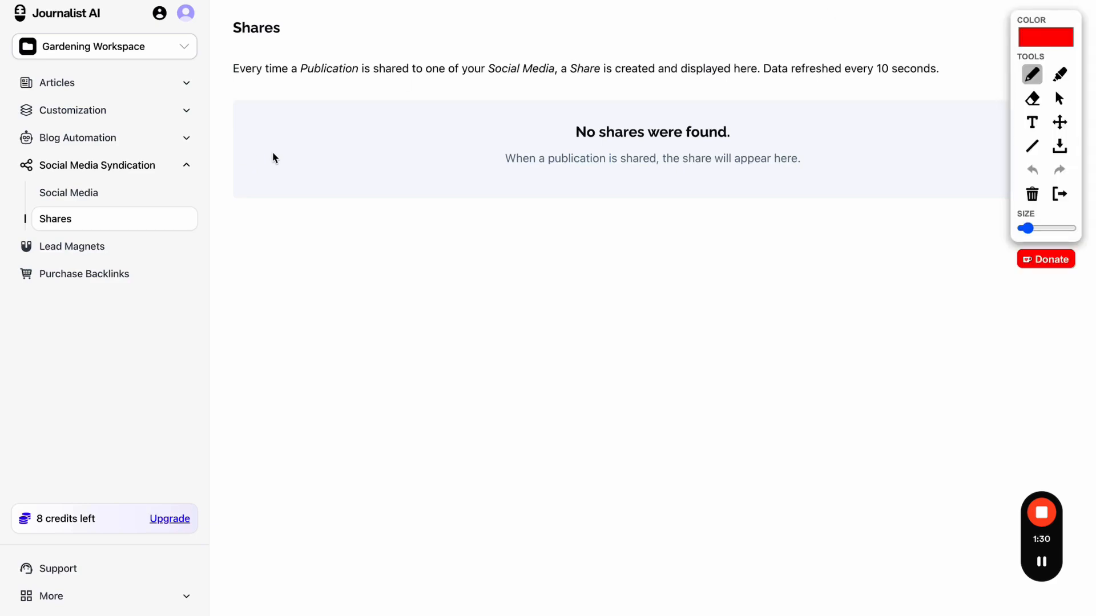
# - Mark up the empty Shares table and 'No shares were found' message in red, then clear the marks
pyautogui.moveTo(270, 148)
pyautogui.mouseDown()
pyautogui.moveTo(276, 132)
pyautogui.moveTo(274, 140)
pyautogui.mouseUp()
pyautogui.moveTo(548, 163); pyautogui.dragTo(657, 162)
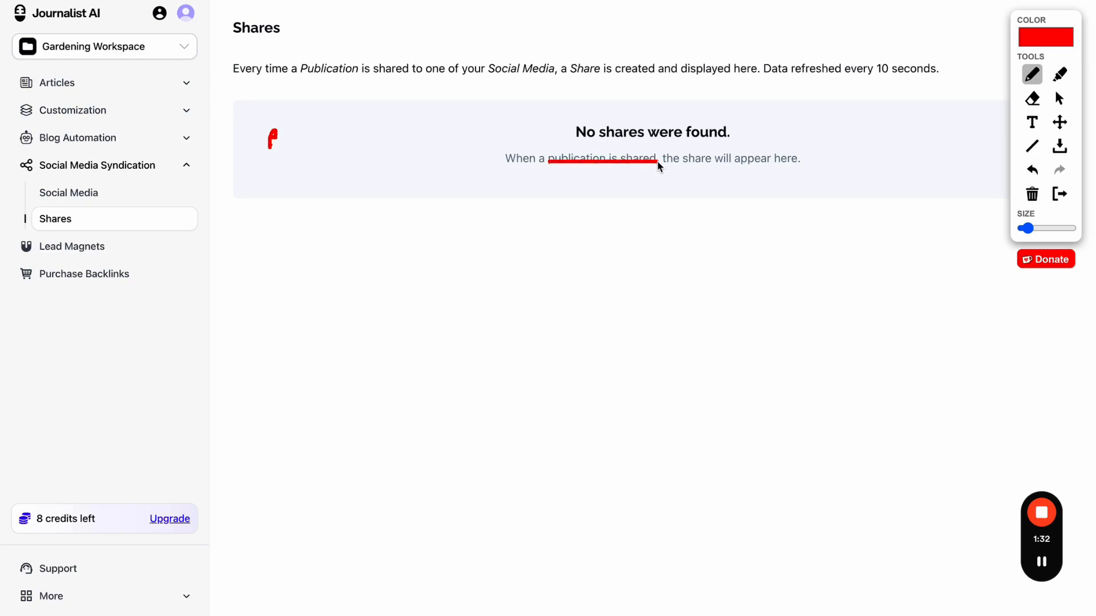
pyautogui.moveTo(723, 162)
pyautogui.mouseDown()
pyautogui.moveTo(724, 140)
pyautogui.moveTo(738, 144)
pyautogui.mouseUp()
pyautogui.moveTo(806, 153); pyautogui.dragTo(912, 150)
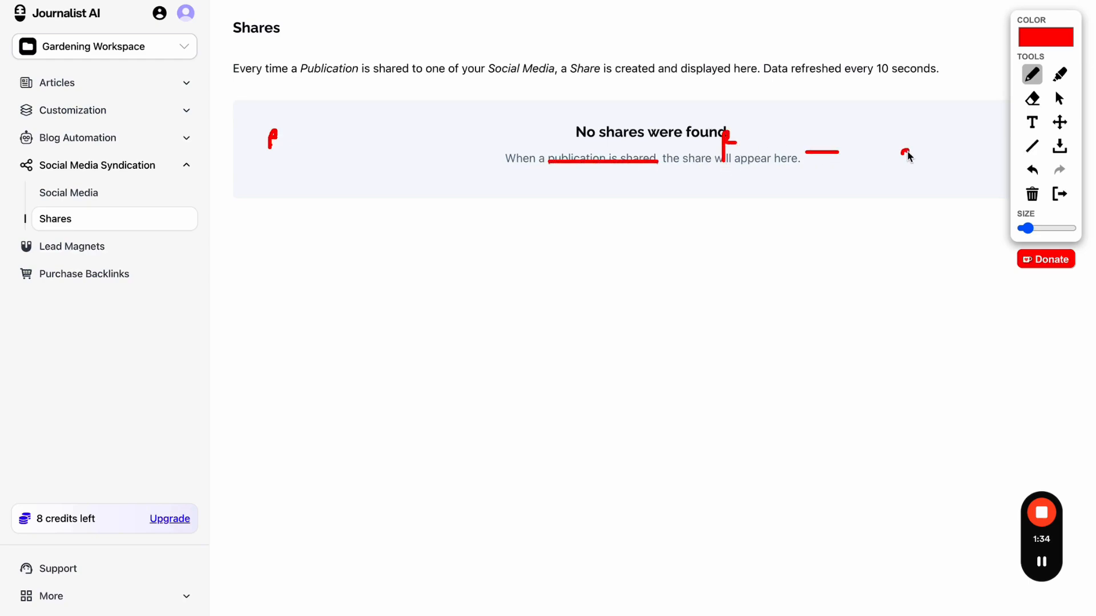
pyautogui.click(1059, 194)
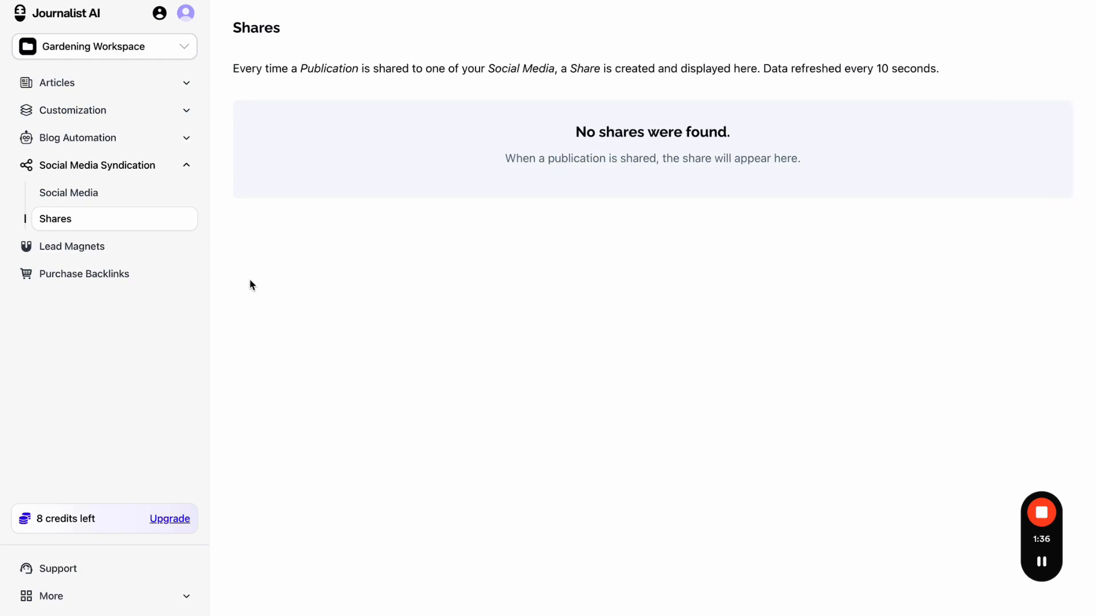
# - Open a new indexer form from the Indexers page
pyautogui.click(140, 147)
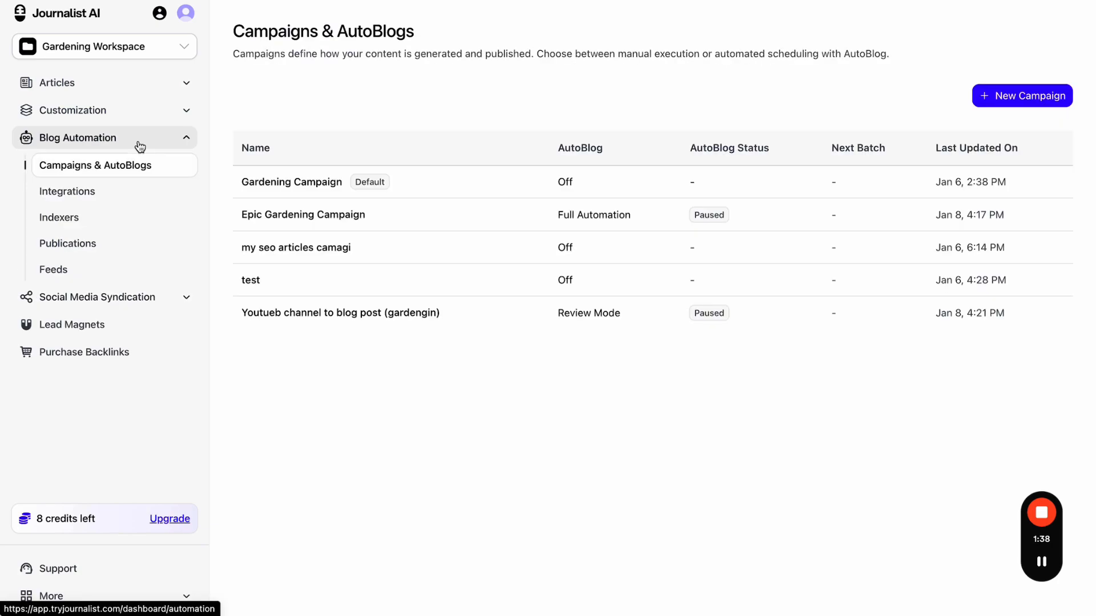
pyautogui.click(108, 220)
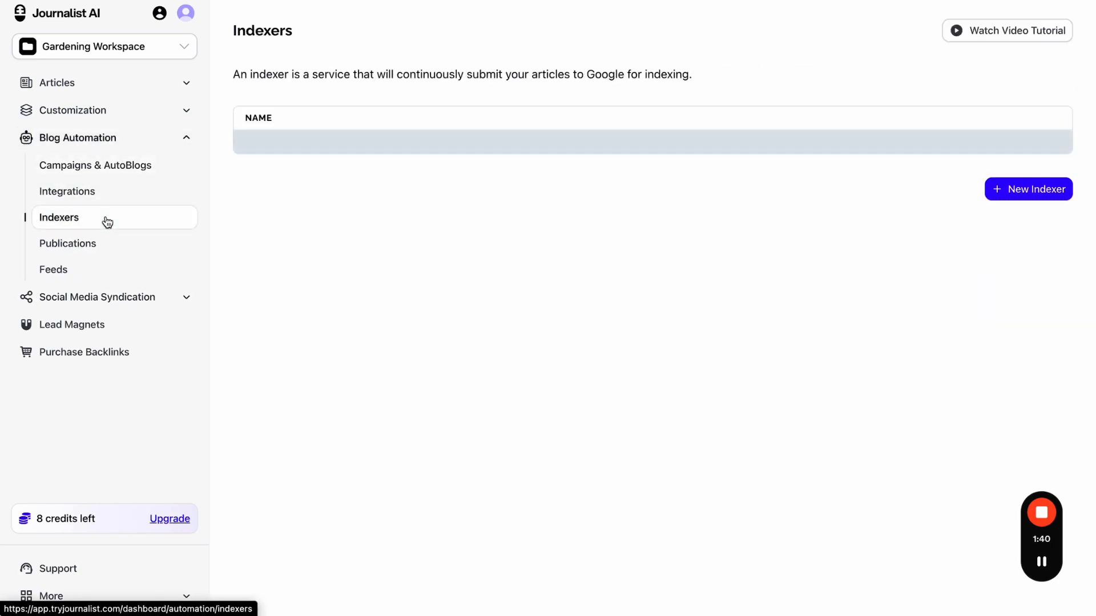
pyautogui.click(994, 189)
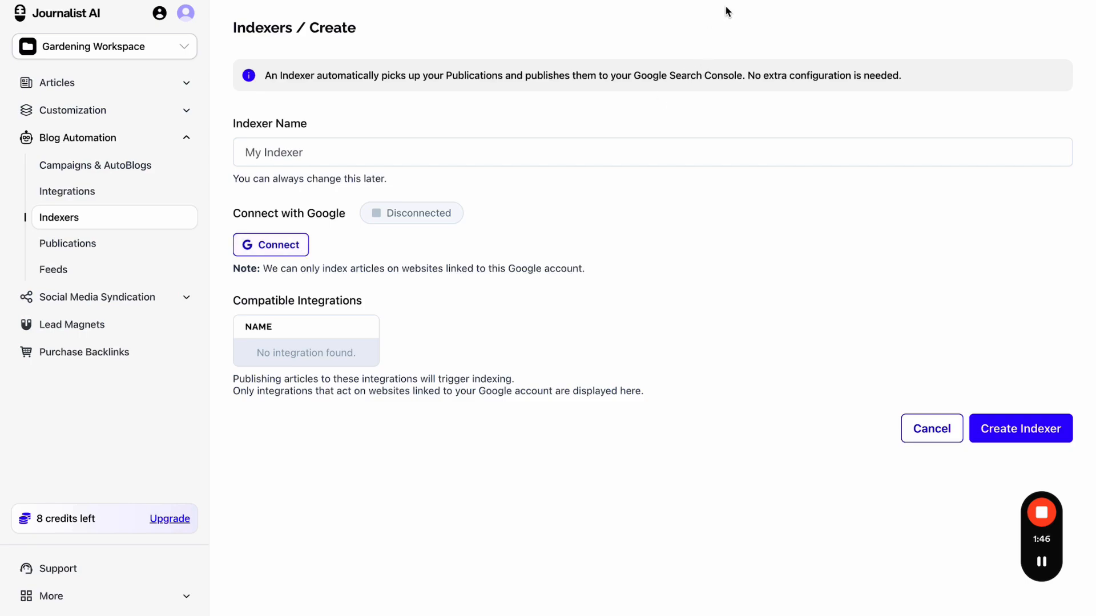
# - Draw red arrows pointing to the Connect with Google step, then clear the annotations
pyautogui.click(759, 0)
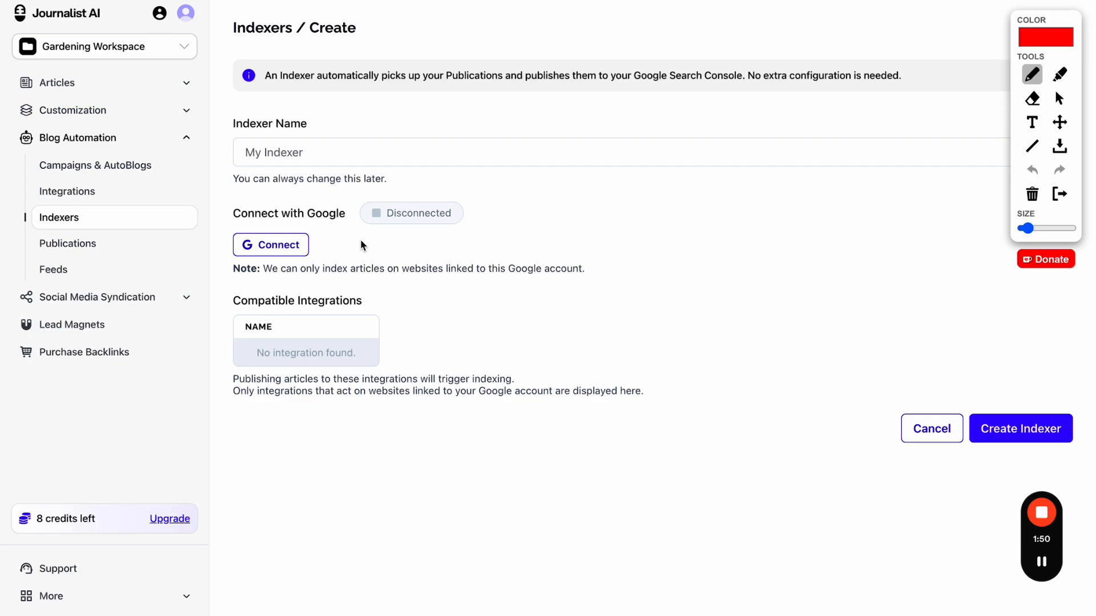
pyautogui.moveTo(358, 239)
pyautogui.mouseDown()
pyautogui.moveTo(732, 217)
pyautogui.moveTo(721, 226)
pyautogui.mouseUp()
pyautogui.moveTo(798, 184)
pyautogui.mouseDown()
pyautogui.moveTo(765, 219)
pyautogui.moveTo(802, 222)
pyautogui.mouseUp()
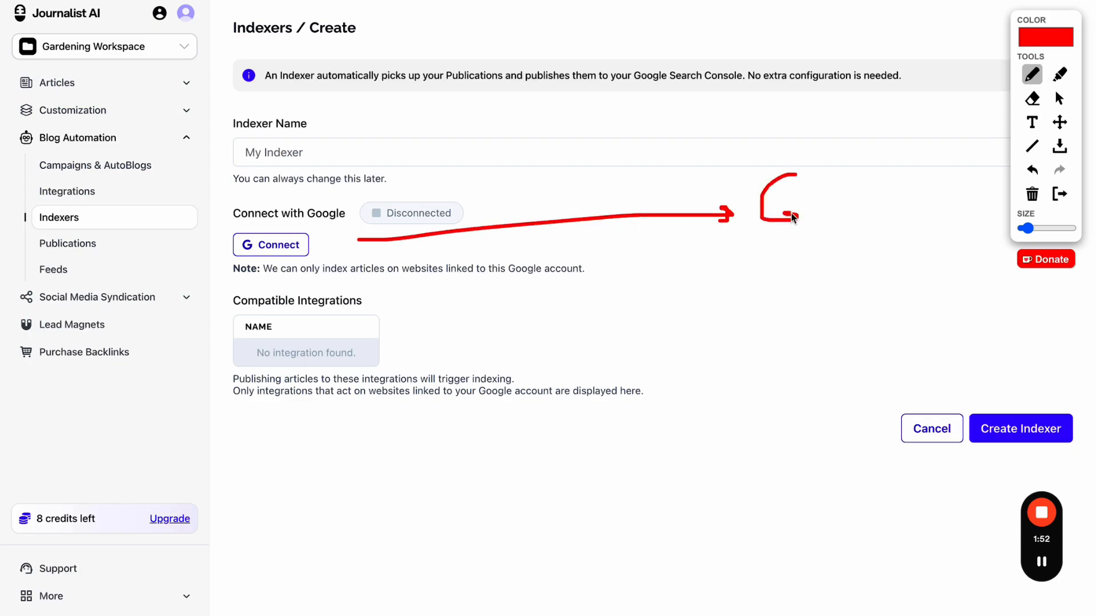
pyautogui.click(1059, 193)
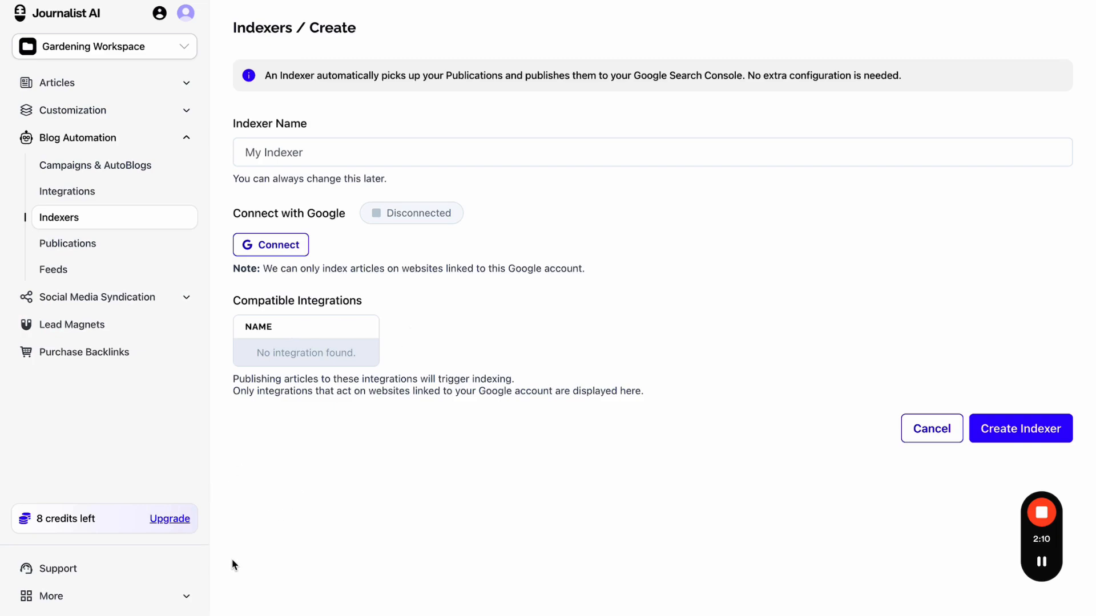
# - Go through More and Campaigns & AutoBlogs to reach the empty Lead Magnets page
pyautogui.click(180, 596)
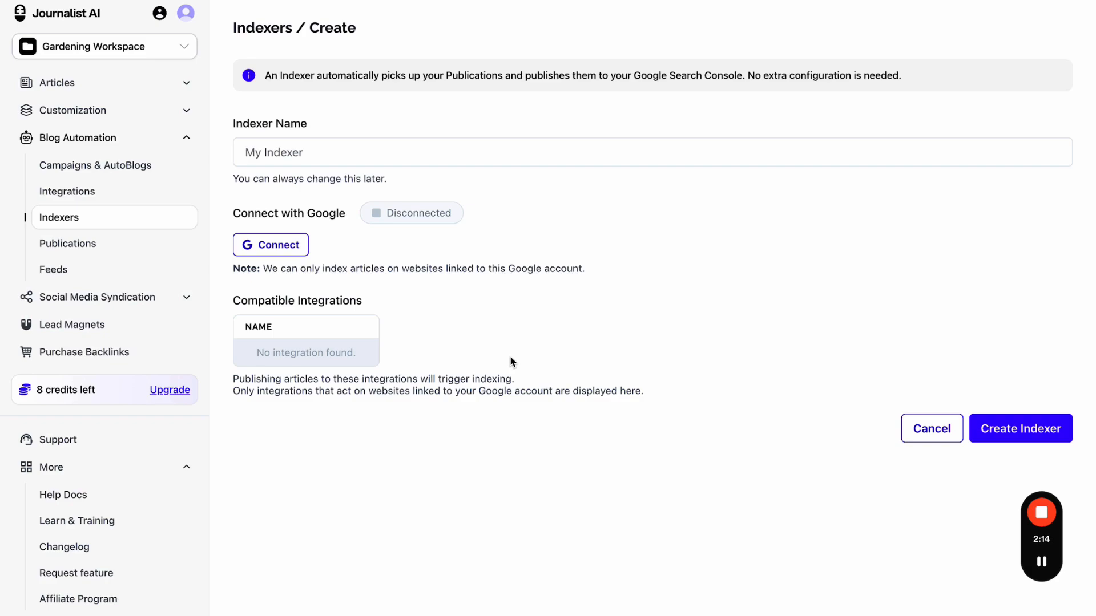
pyautogui.click(188, 163)
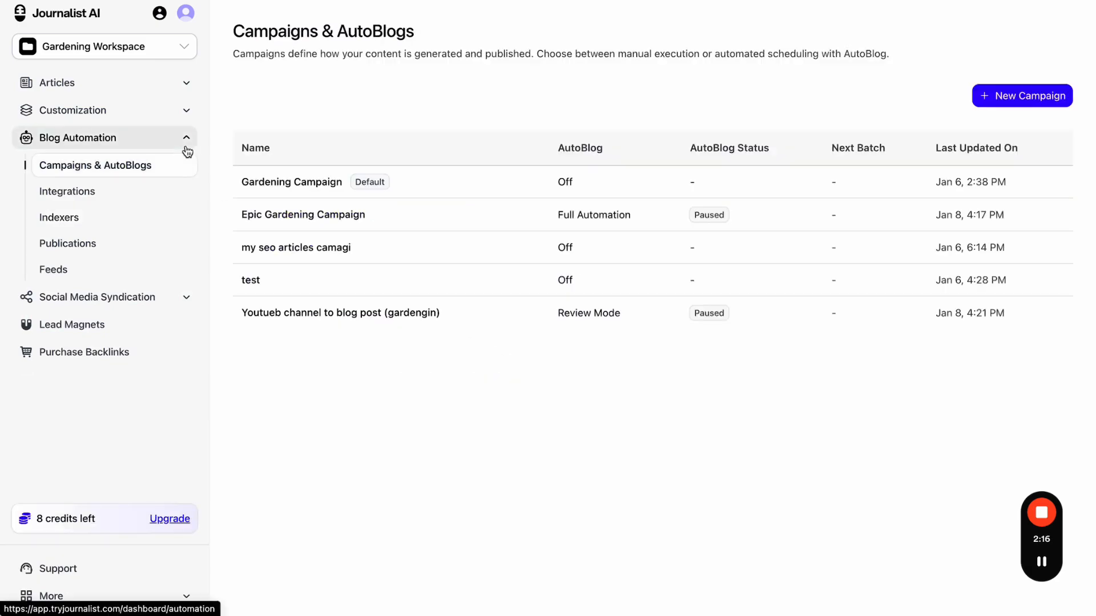
pyautogui.click(129, 324)
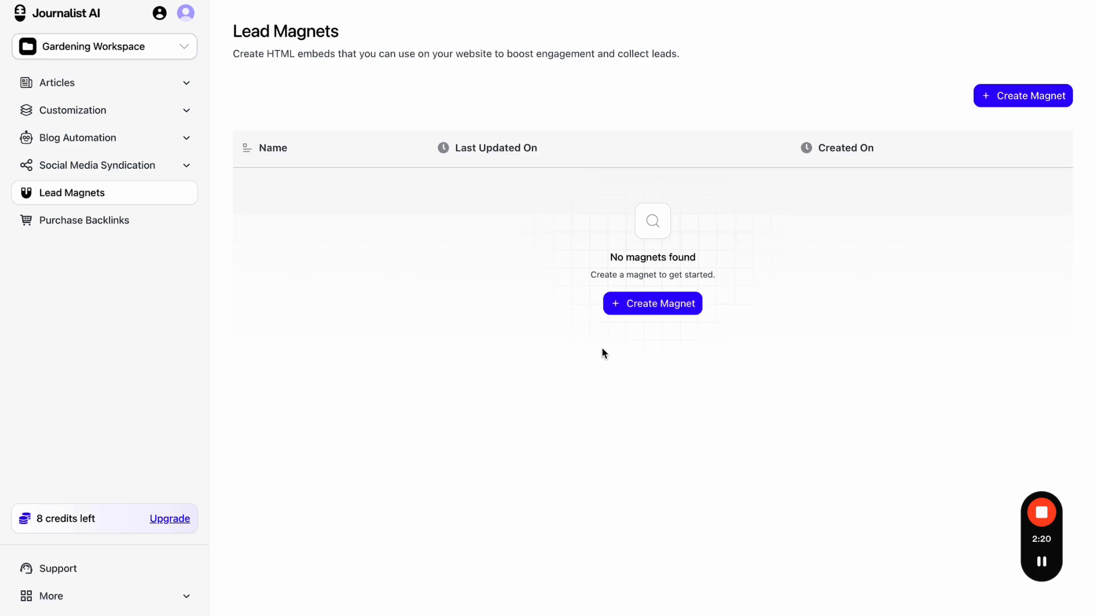
# - Start a new lead magnet and scroll through the Car Financing configuration form
pyautogui.click(629, 311)
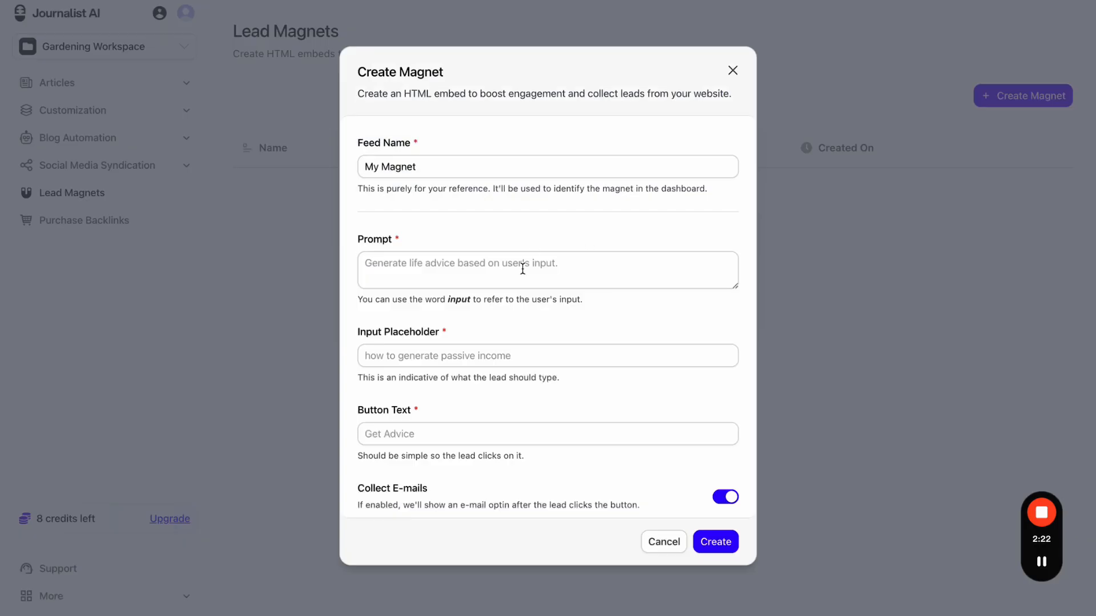
pyautogui.scroll(-5, 522, 267)
pyautogui.scroll(4, 522, 268)
pyautogui.scroll(-4, 521, 268)
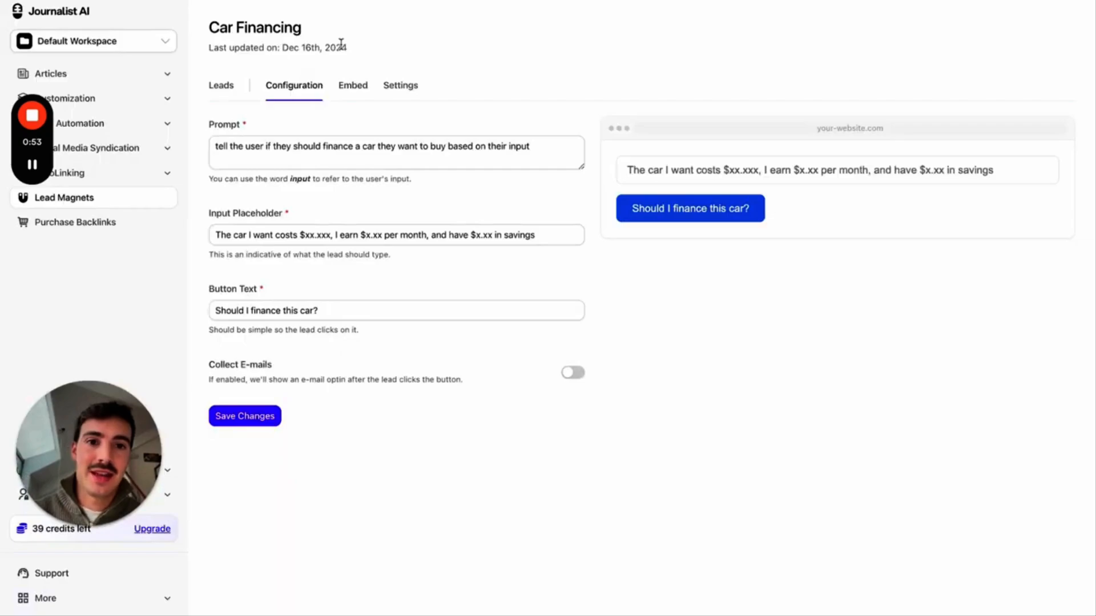
# - Scroll the enlarged WordPress Tesla post down to the embedded car-financing form
pyautogui.click(768, 1)
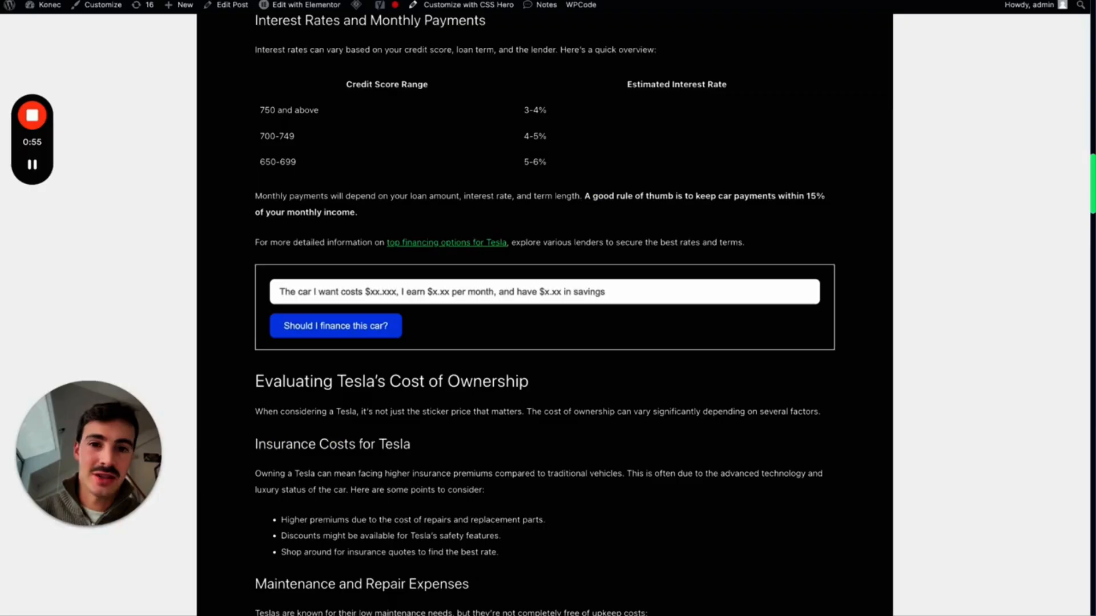
pyautogui.scroll(15, 751, 44)
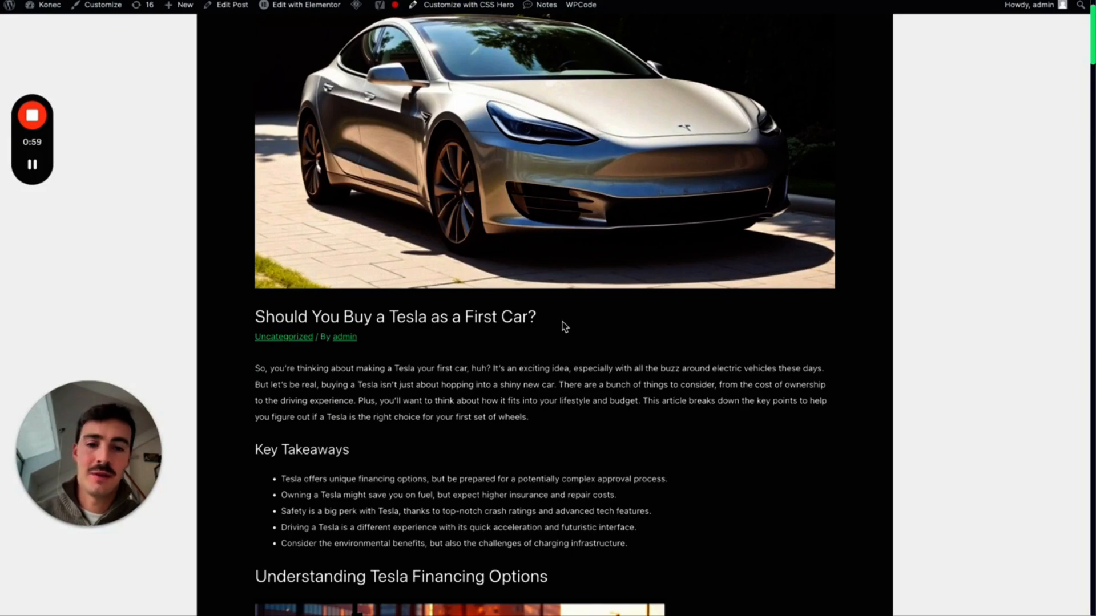
pyautogui.scroll(-7, 658, 225)
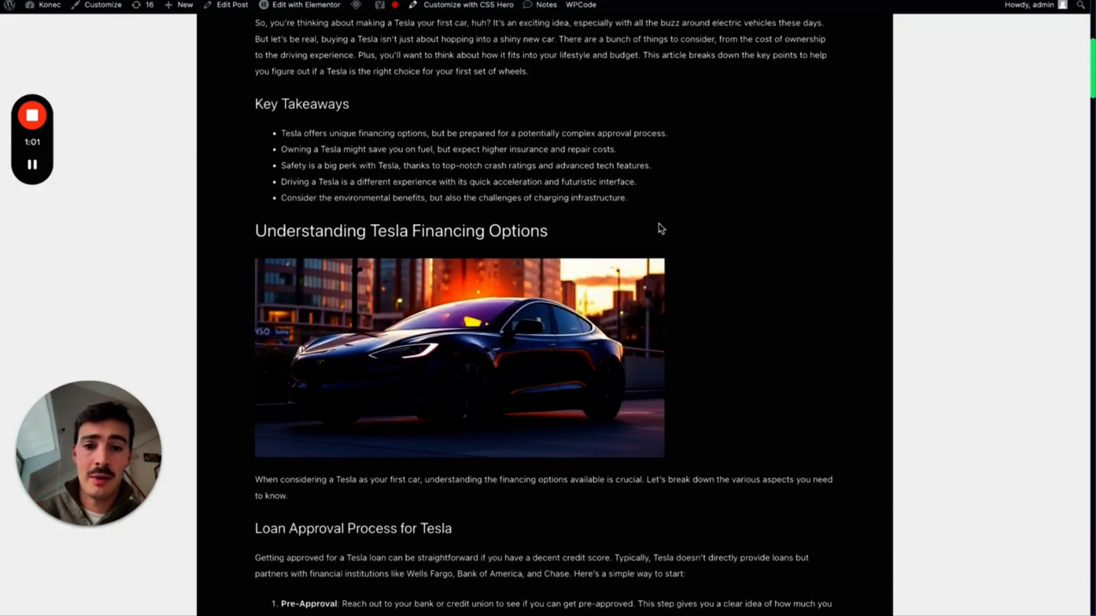
pyautogui.scroll(-7, 661, 228)
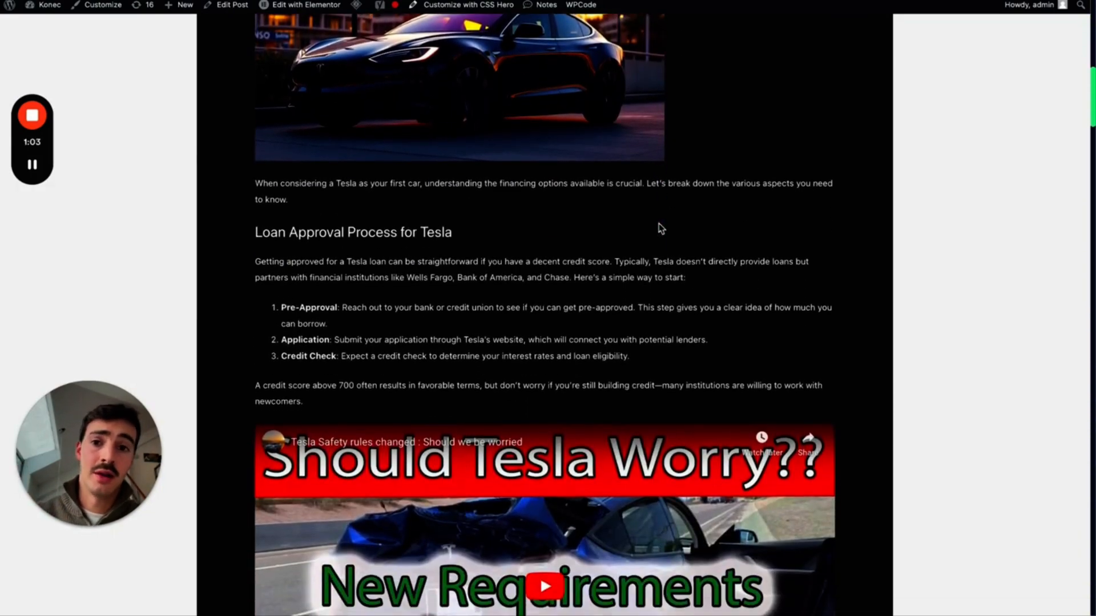
pyautogui.scroll(-3, 658, 226)
pyautogui.scroll(-6, 651, 299)
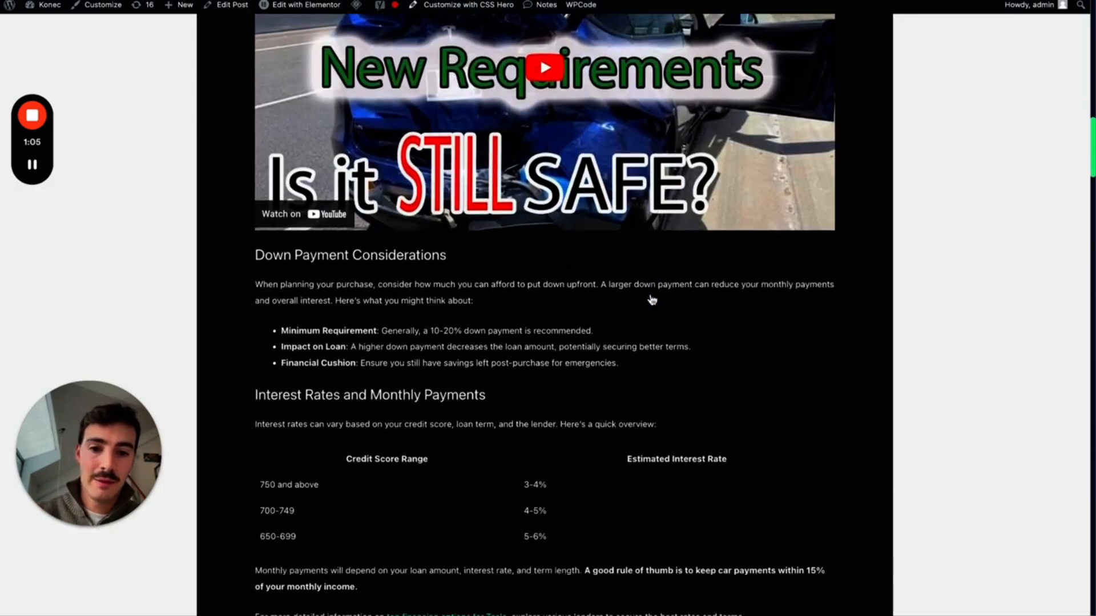
pyautogui.scroll(-5, 650, 298)
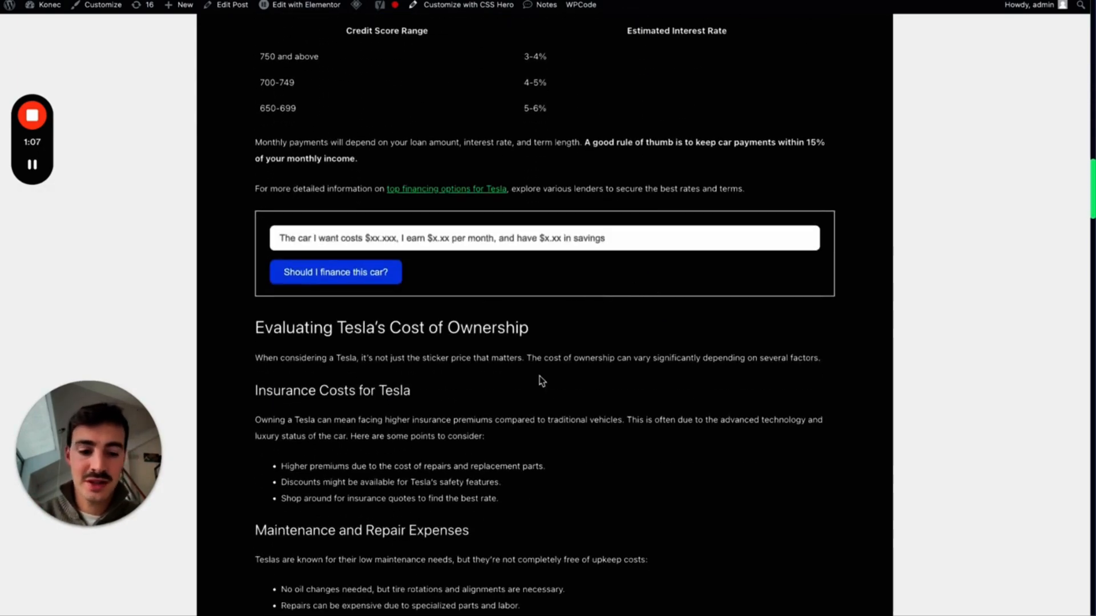
pyautogui.hotkey('ctrl', '+')
pyautogui.scroll(-1, 513, 366)
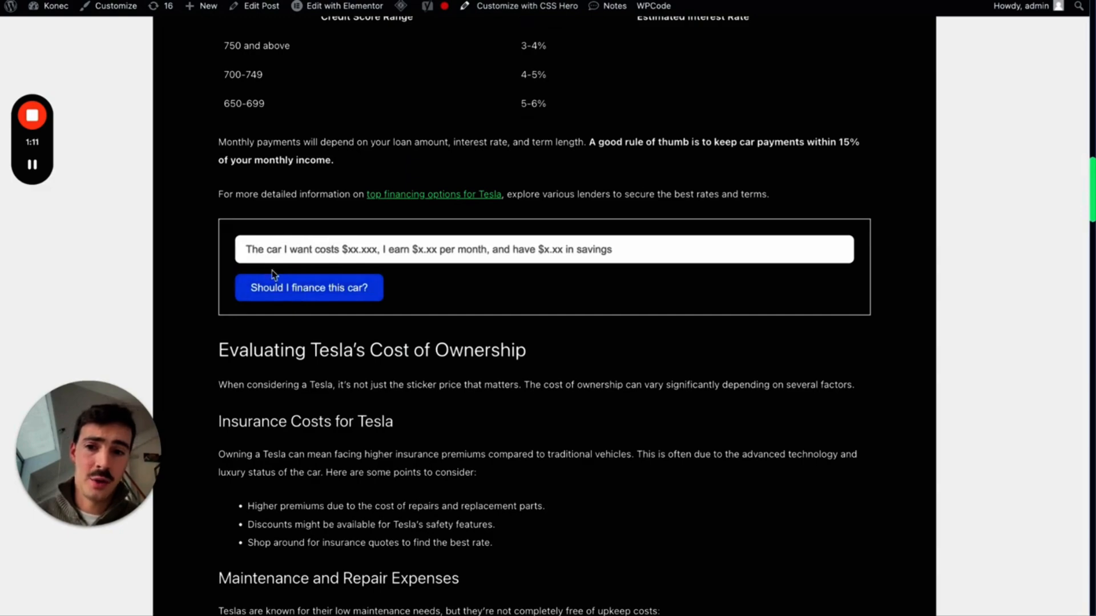
# - Ask the form whether to finance the $160k car and highlight the returned advice
pyautogui.click(392, 249)
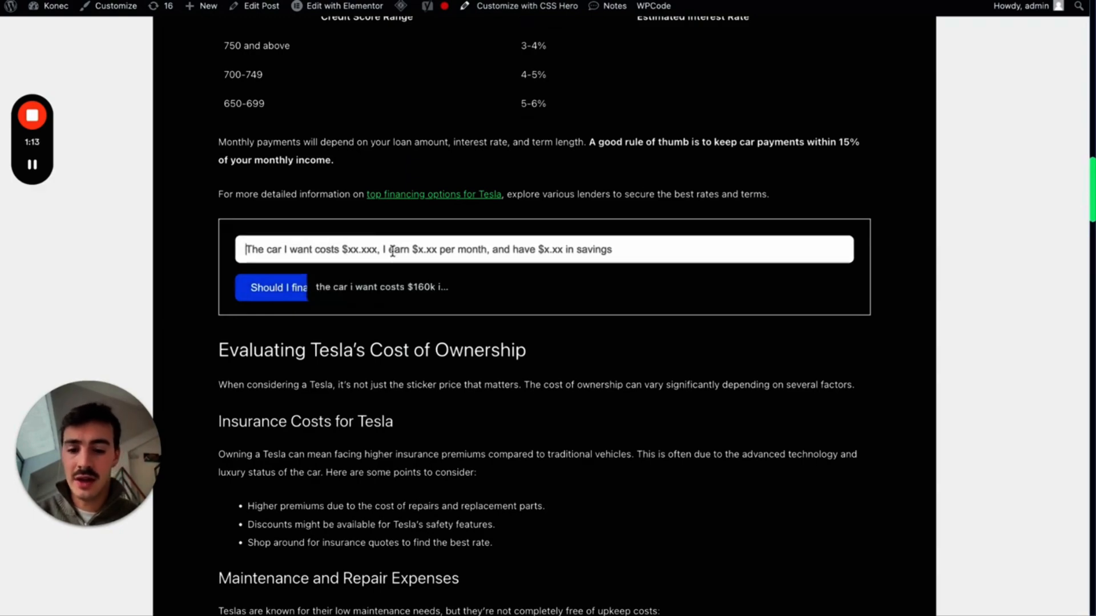
pyautogui.write('t')
pyautogui.click(426, 298)
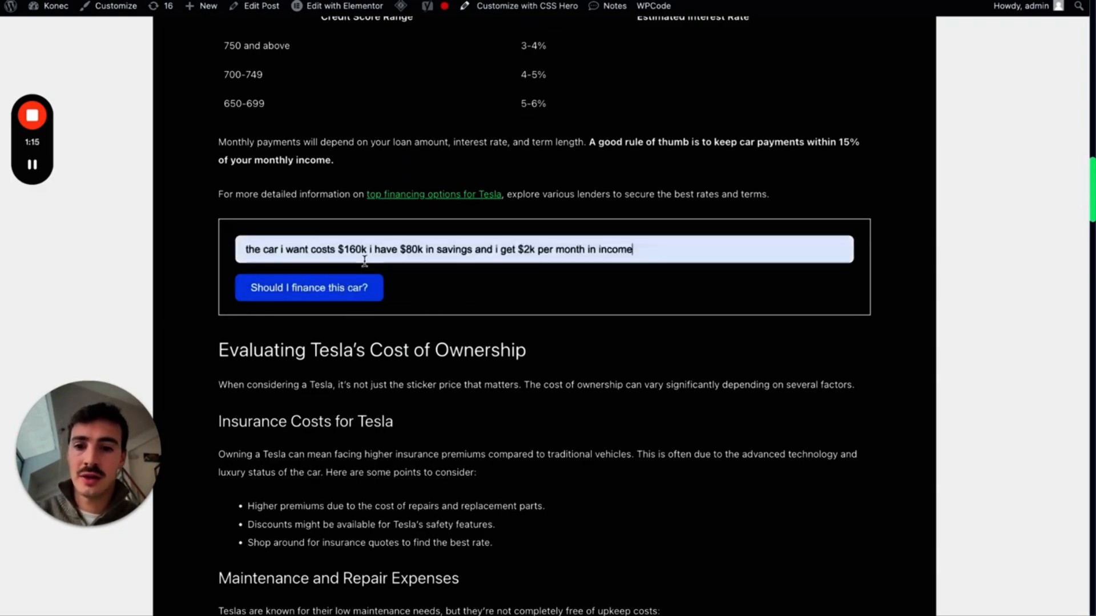
pyautogui.click(320, 287)
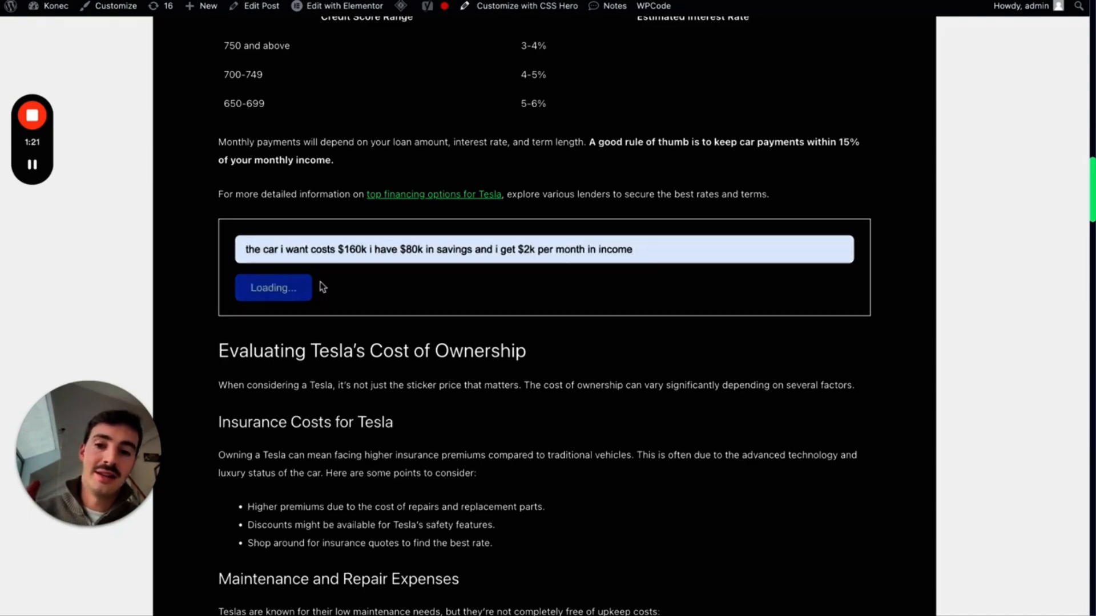
pyautogui.scroll(-1, 321, 287)
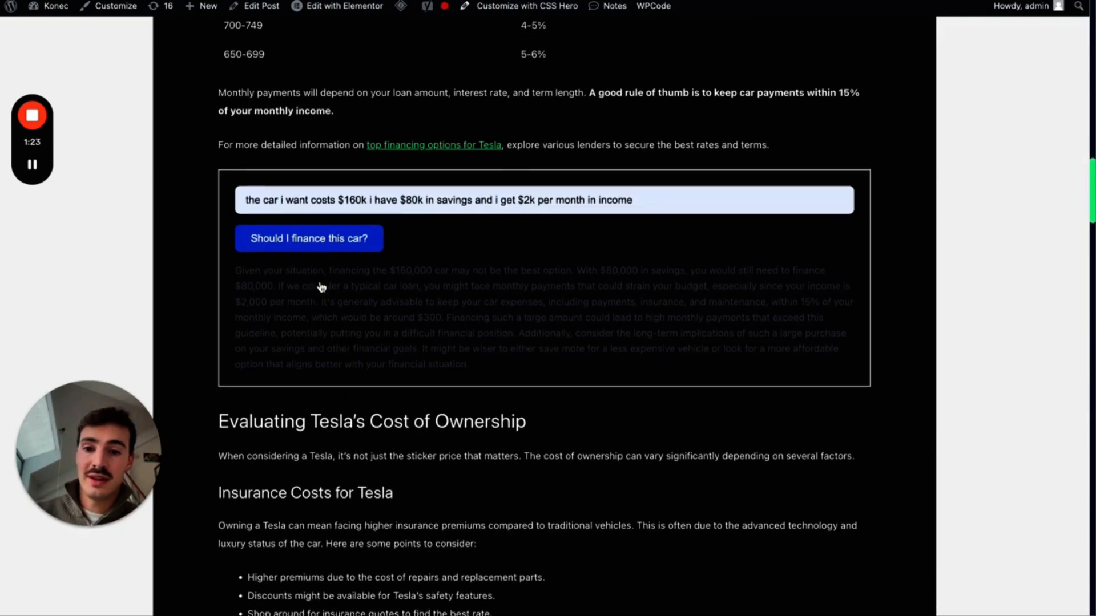
pyautogui.moveTo(236, 262); pyautogui.dragTo(482, 359)
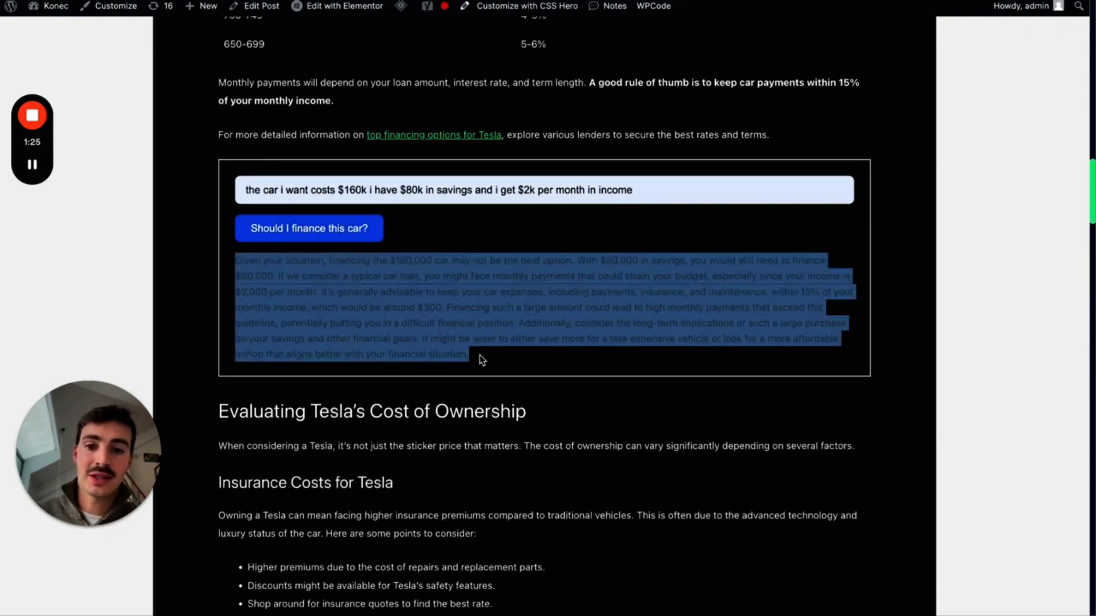
pyautogui.click(520, 378)
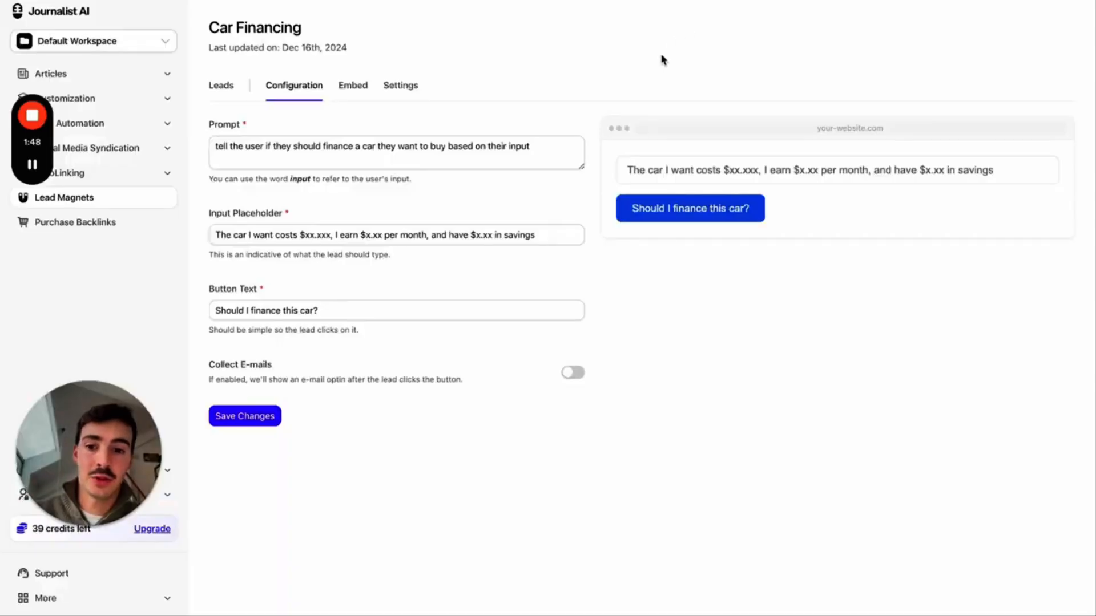
# - Enable e-mail collection with signup text 'Get more tips on financing here' and save
pyautogui.click(570, 376)
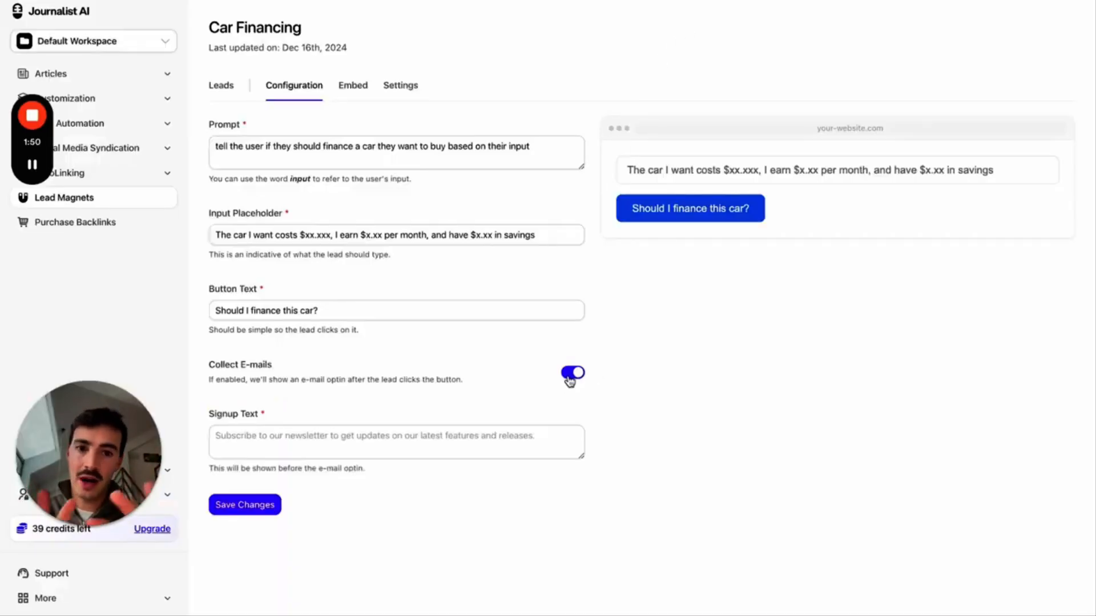
pyautogui.click(428, 440)
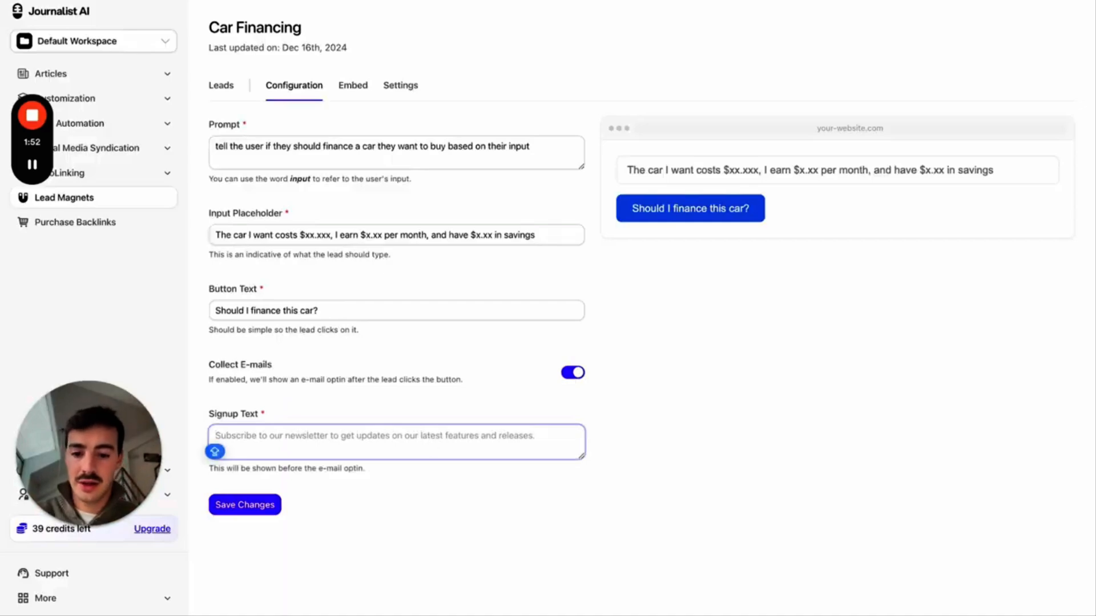
pyautogui.write('Get more tips on ')
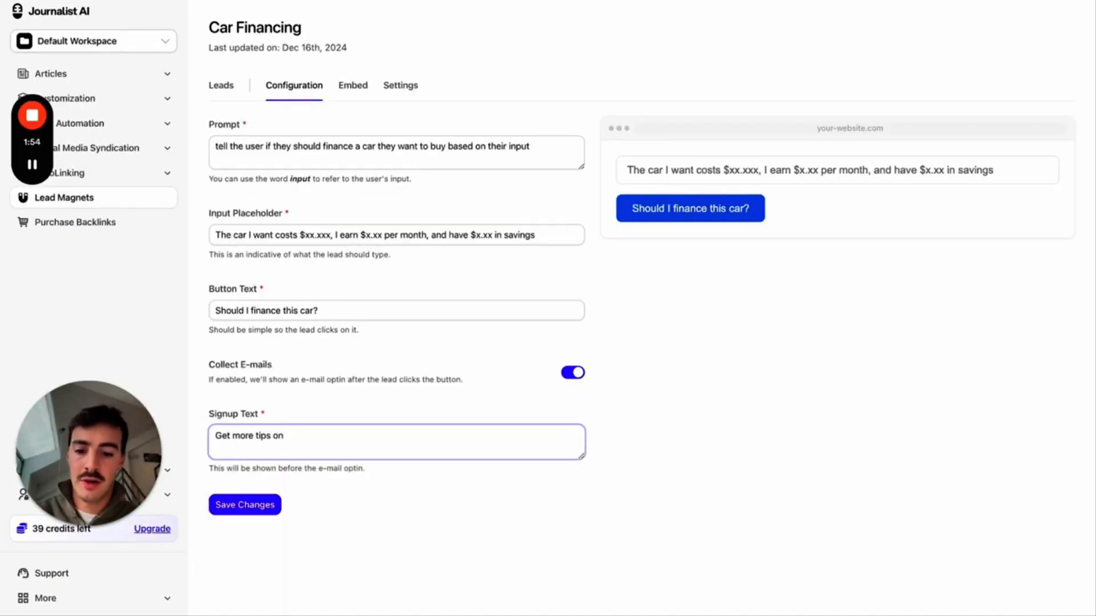
pyautogui.write('financing by su')
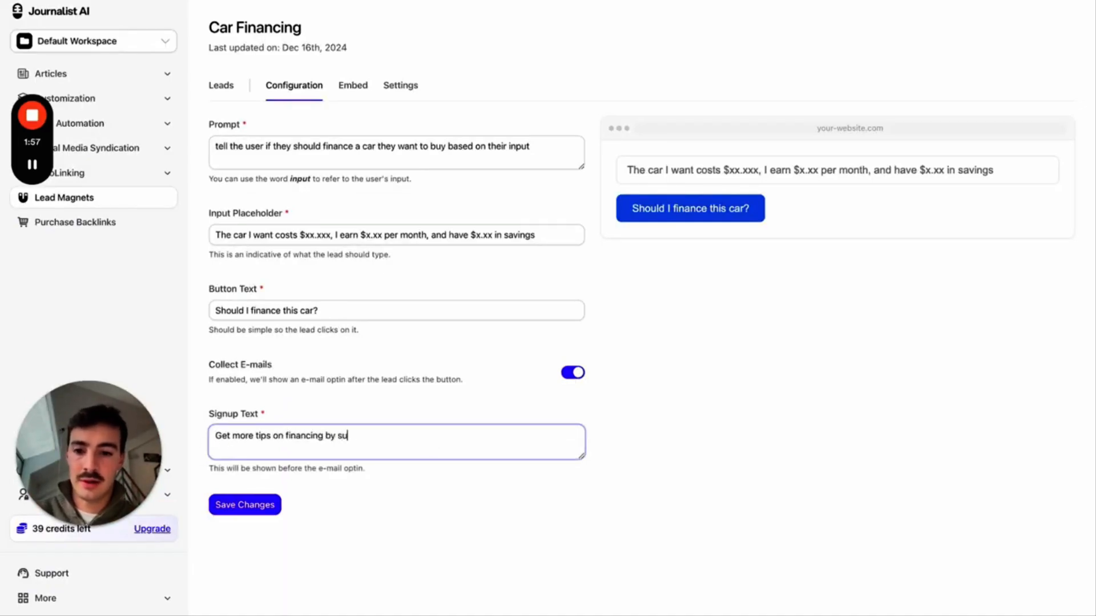
pyautogui.press('BackSpace')
pyautogui.press('BackSpace')
pyautogui.press('BackSpace')
pyautogui.press('BackSpace')
pyautogui.press('BackSpace')
pyautogui.write('here')
pyautogui.click(275, 508)
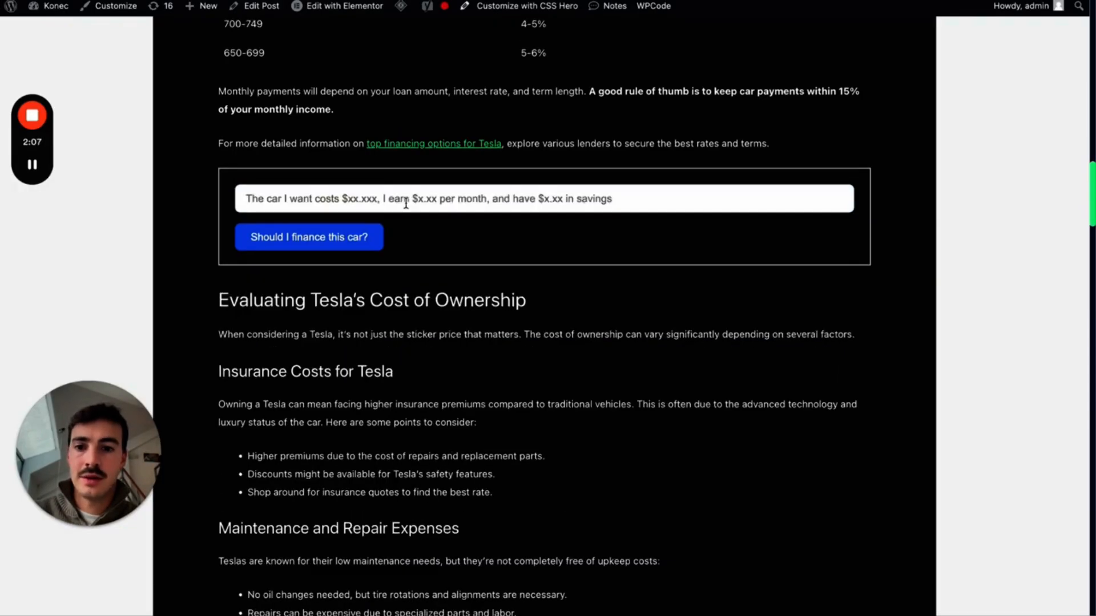
# - Resubmit the $160k car question and highlight the new e-mail sign-up prompt
pyautogui.click(314, 198)
pyautogui.click(381, 237)
pyautogui.click(323, 239)
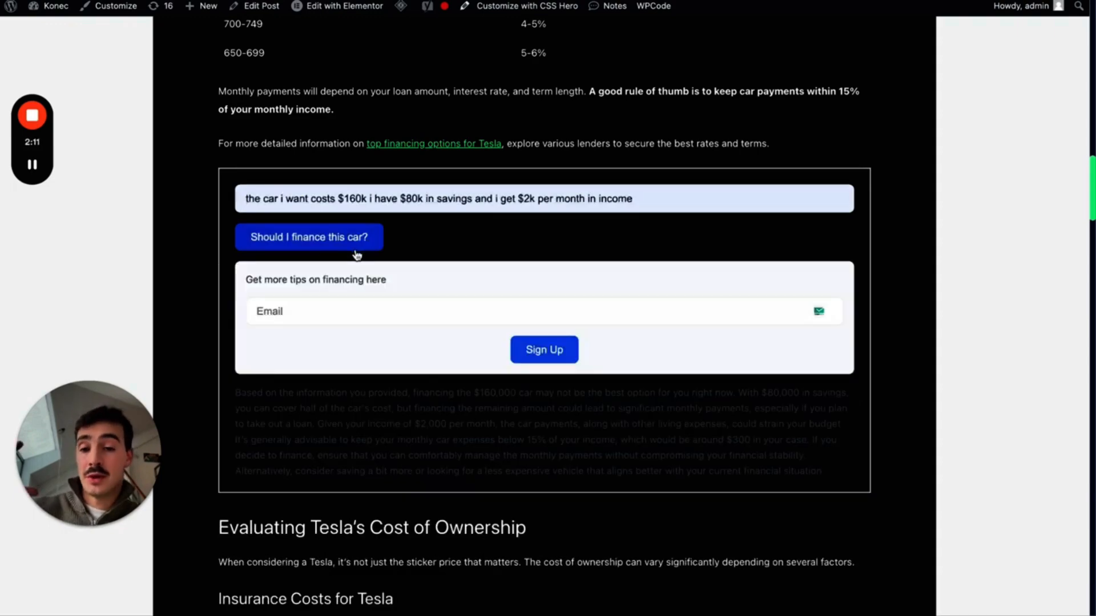
pyautogui.scroll(-1, 381, 342)
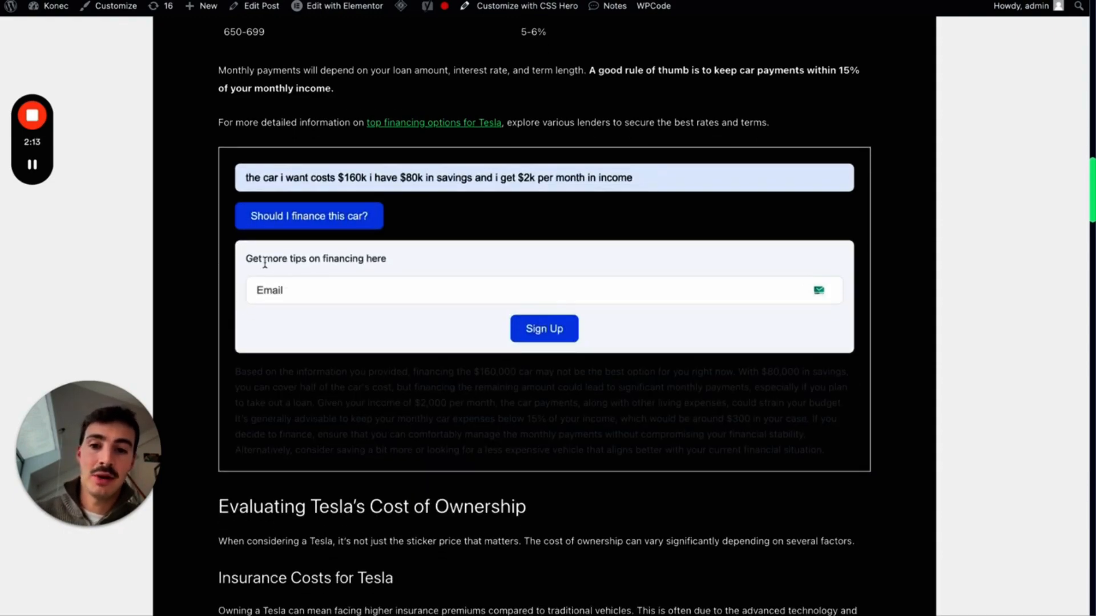
pyautogui.moveTo(266, 259); pyautogui.dragTo(550, 289)
# - Enter a test e-mail address in the sign-up field and submit it, getting 'Thank you!'
pyautogui.click(552, 290)
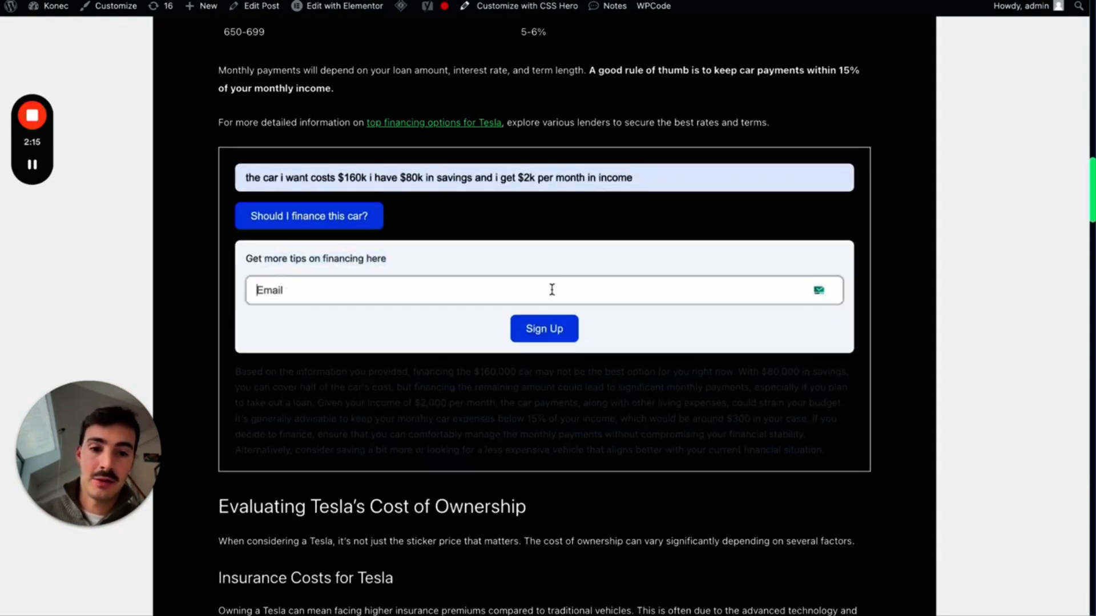
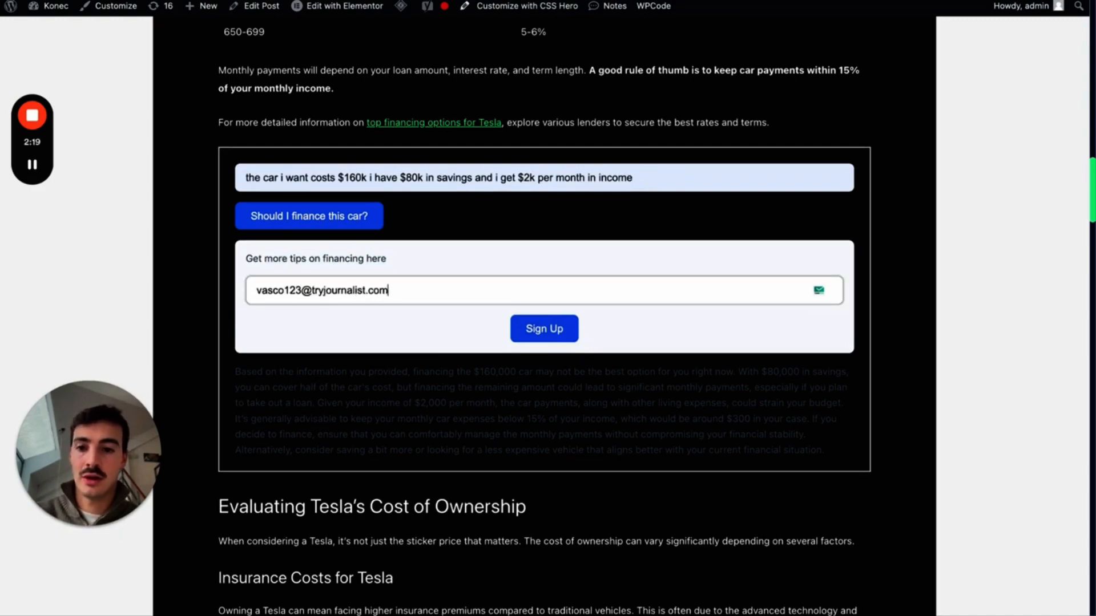
pyautogui.click(562, 327)
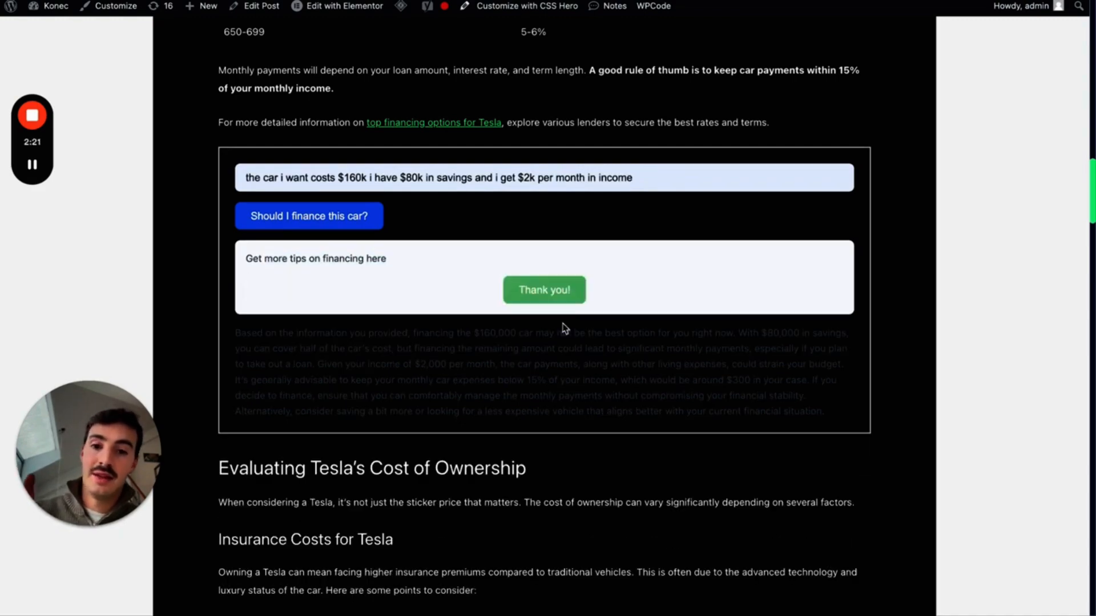
pyautogui.click(672, 1)
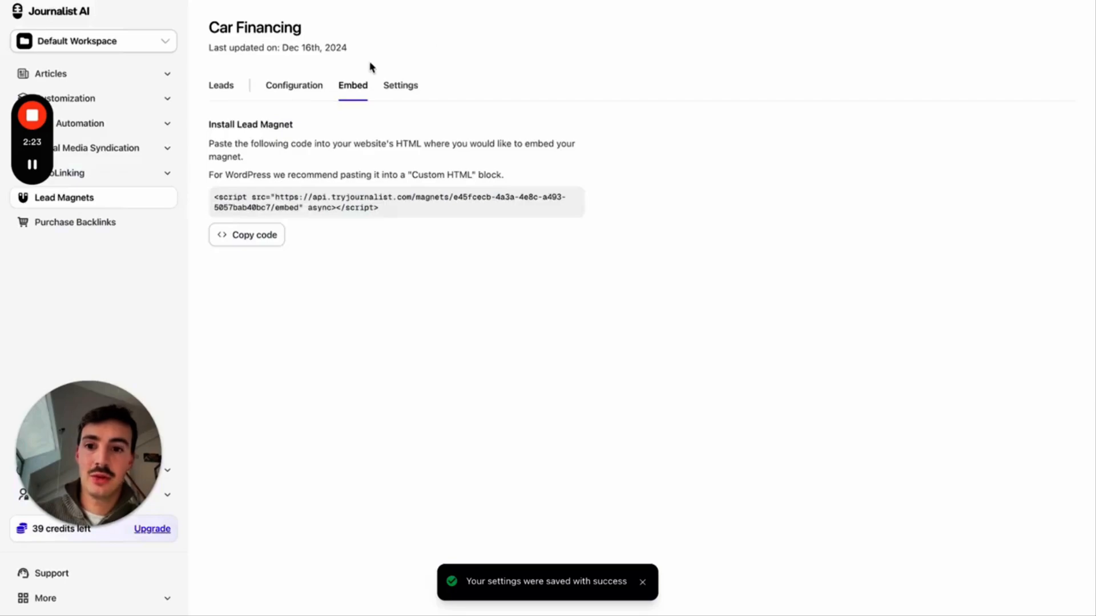
# - Confirm the test e-mail appears in Car Financing's leads, then return to the Tesla post
pyautogui.click(227, 92)
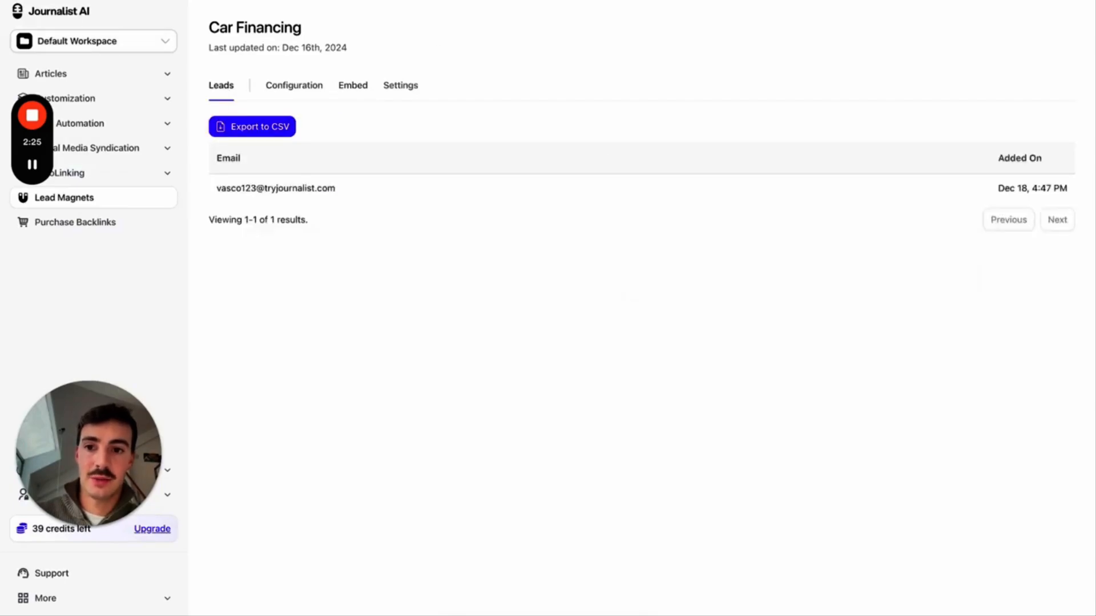
pyautogui.click(74, 1)
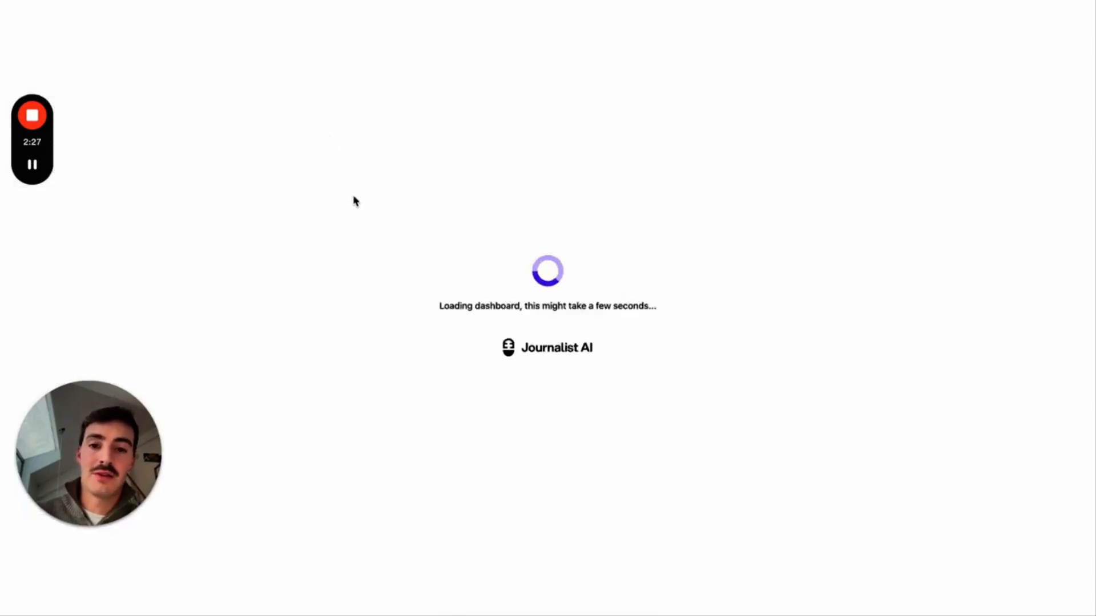
pyautogui.click(235, 88)
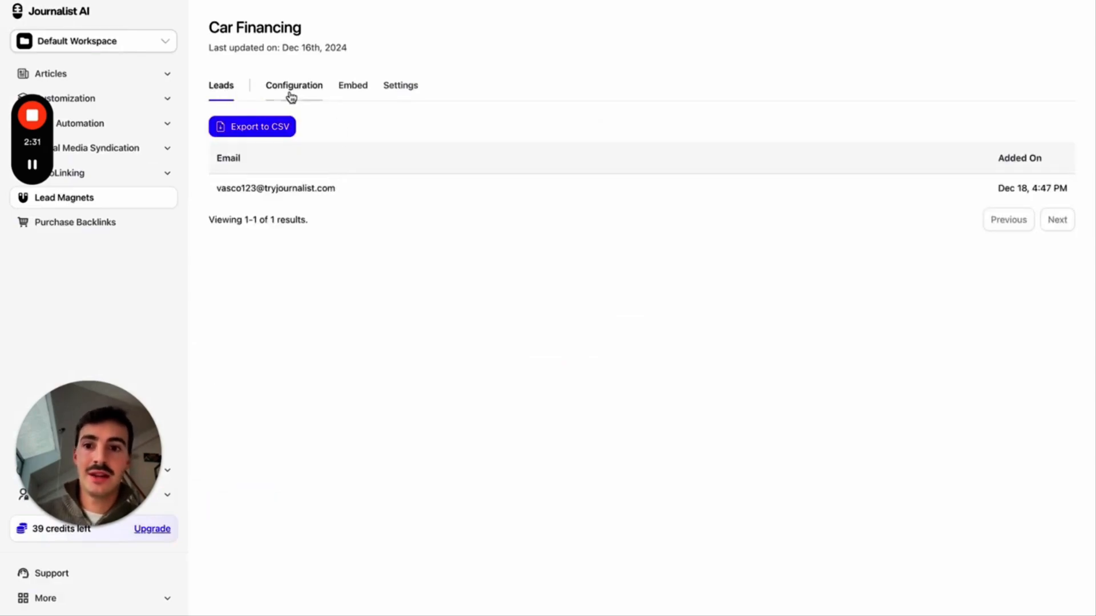
pyautogui.click(149, 198)
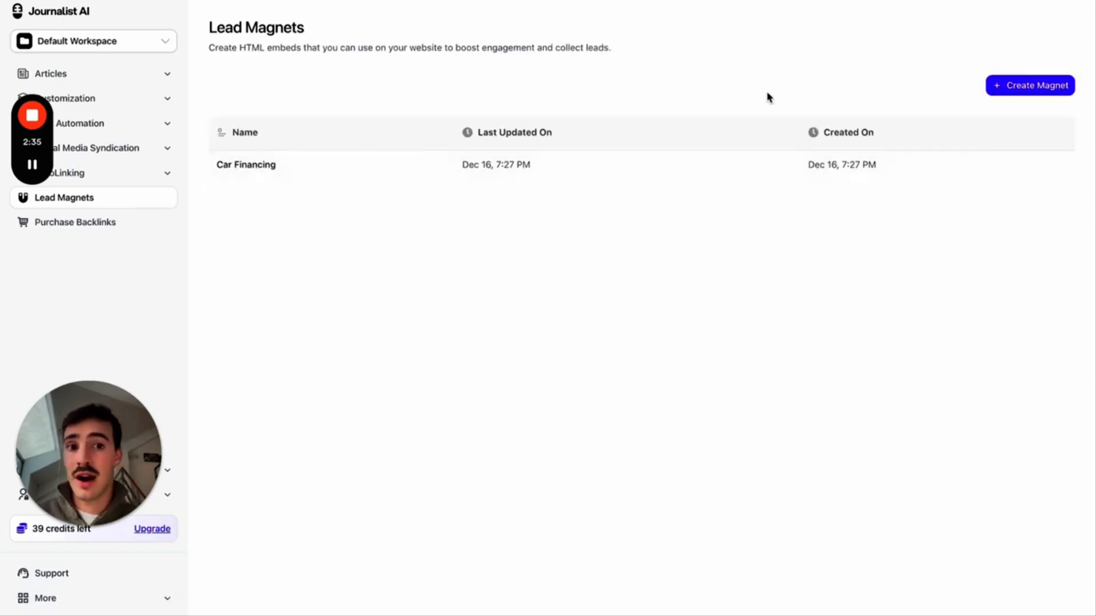
pyautogui.hotkey('ctrl', 'Tab')
pyautogui.scroll(1, 585, 223)
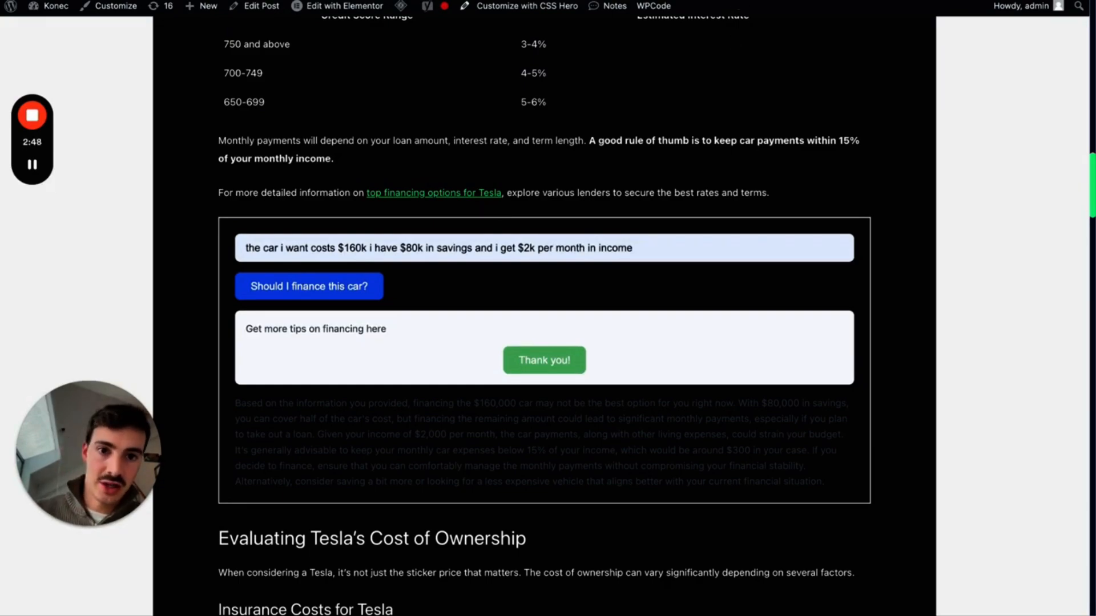
# - Open the new lead magnet form in Journalist AI after checking the WordPress article
pyautogui.click(725, 0)
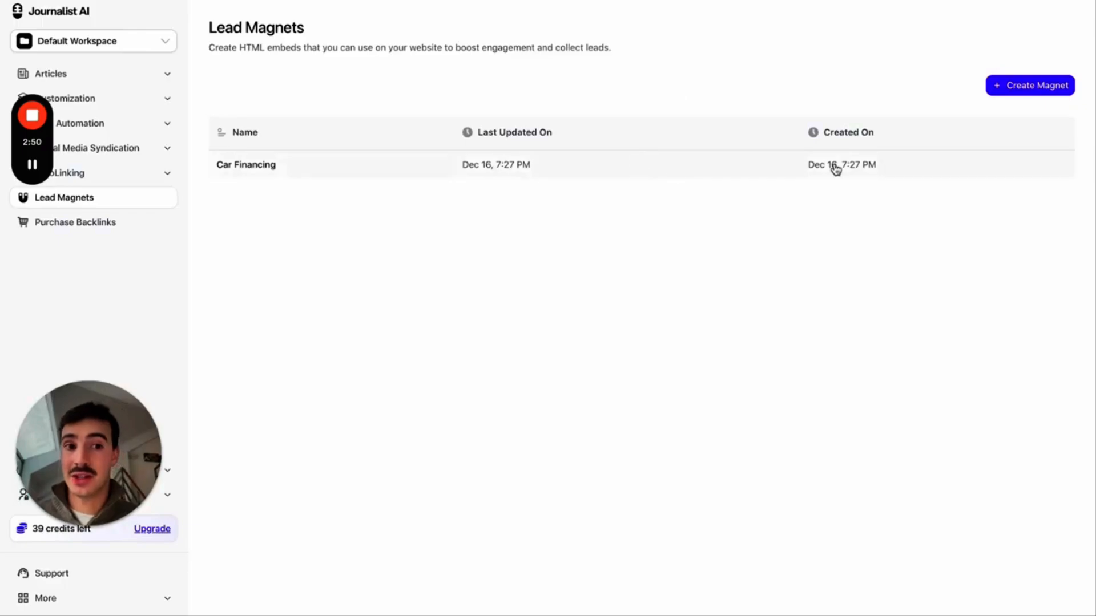
pyautogui.click(999, 88)
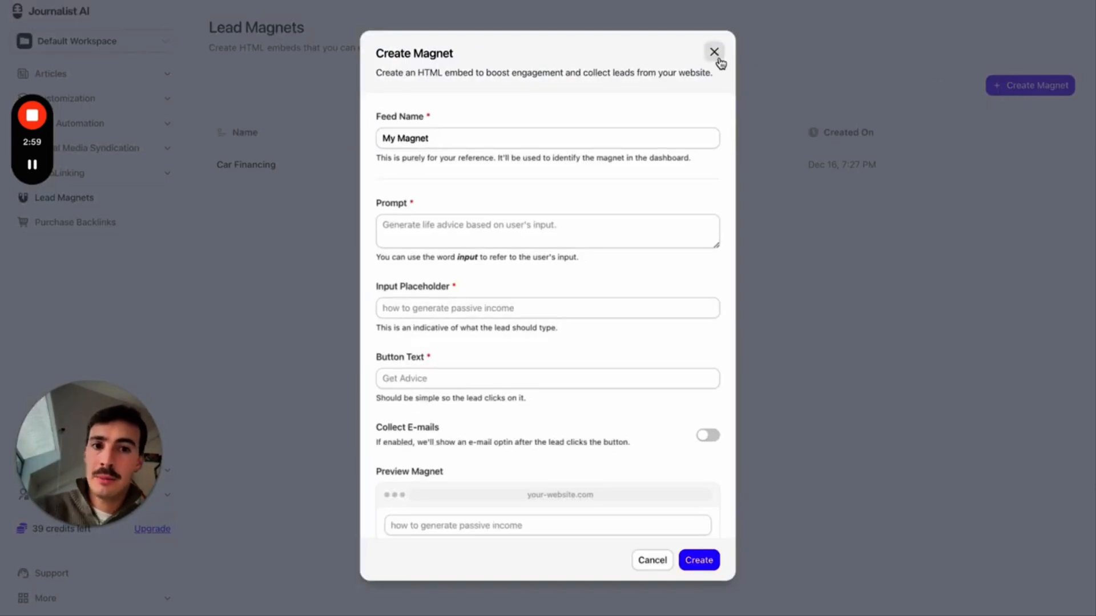
pyautogui.hotkey('ctrl', 'Tab')
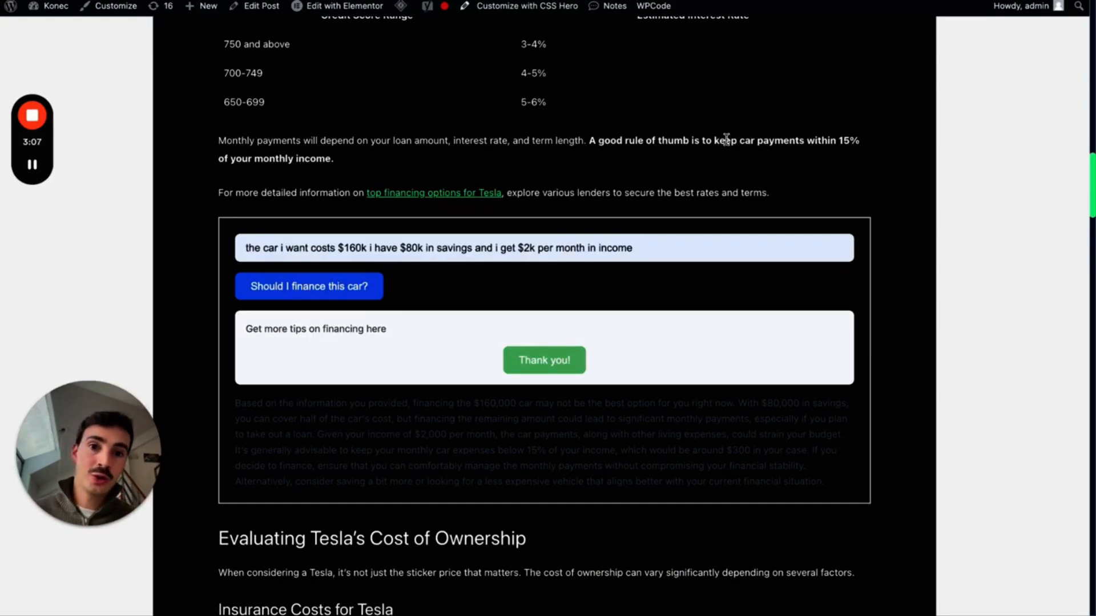
pyautogui.scroll(1, 726, 139)
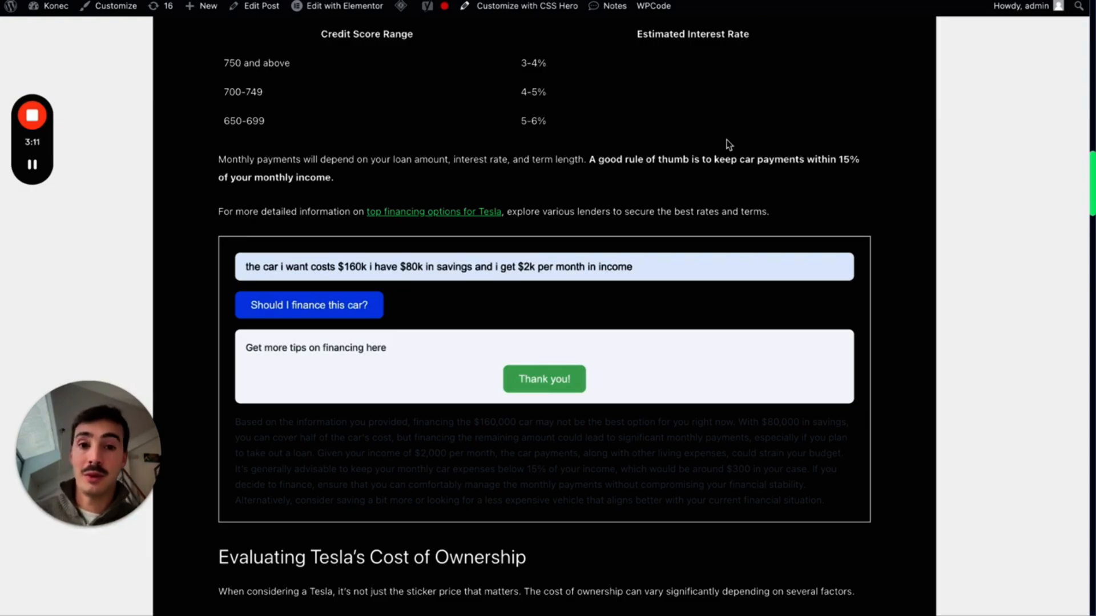
pyautogui.click(748, 1)
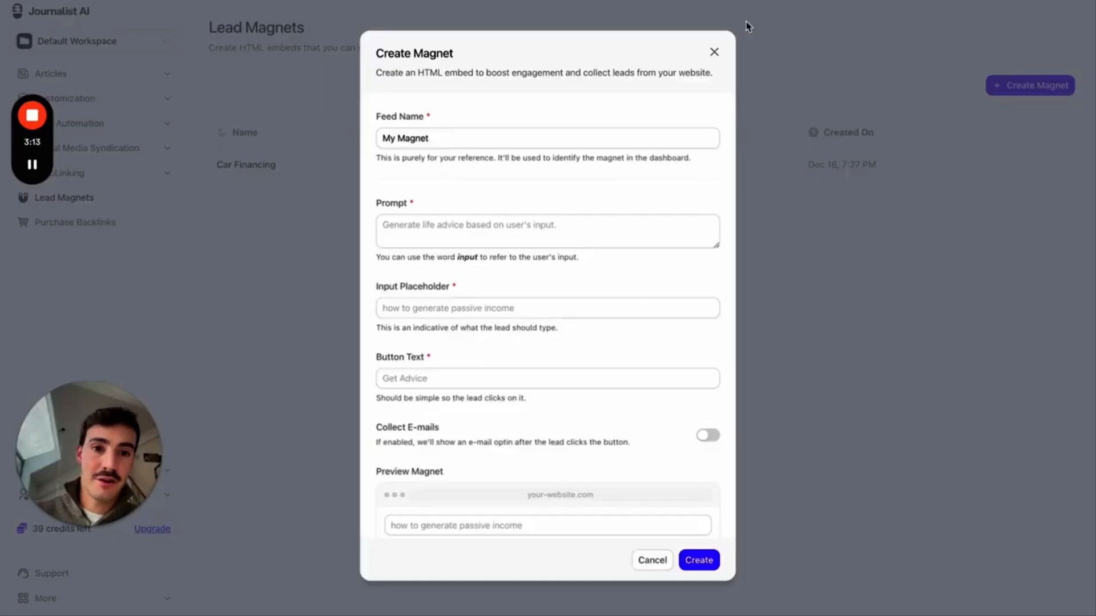
pyautogui.click(715, 52)
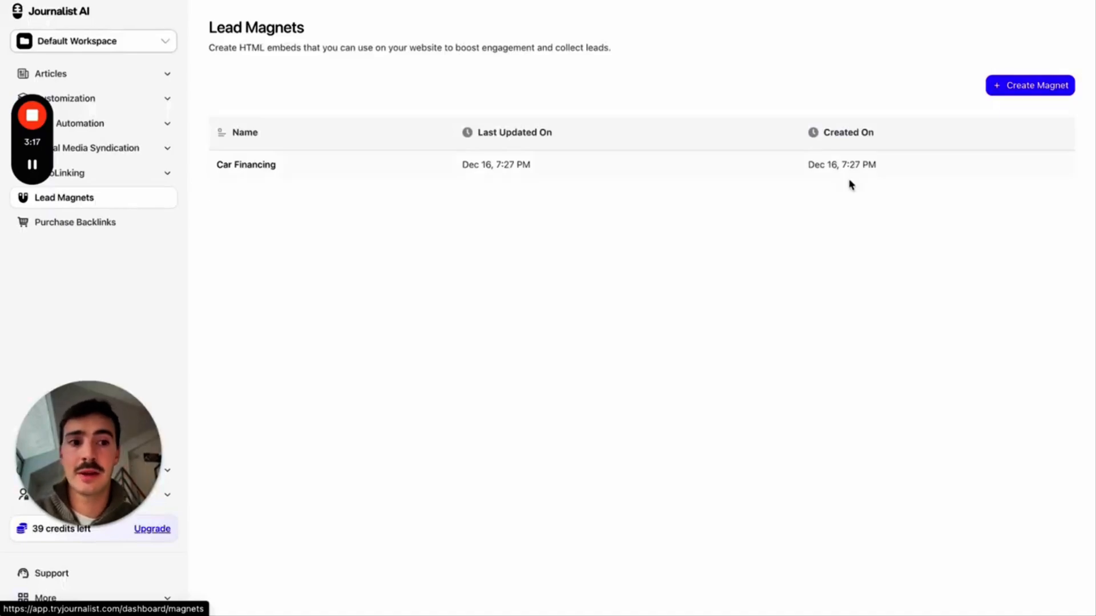
pyautogui.click(1000, 91)
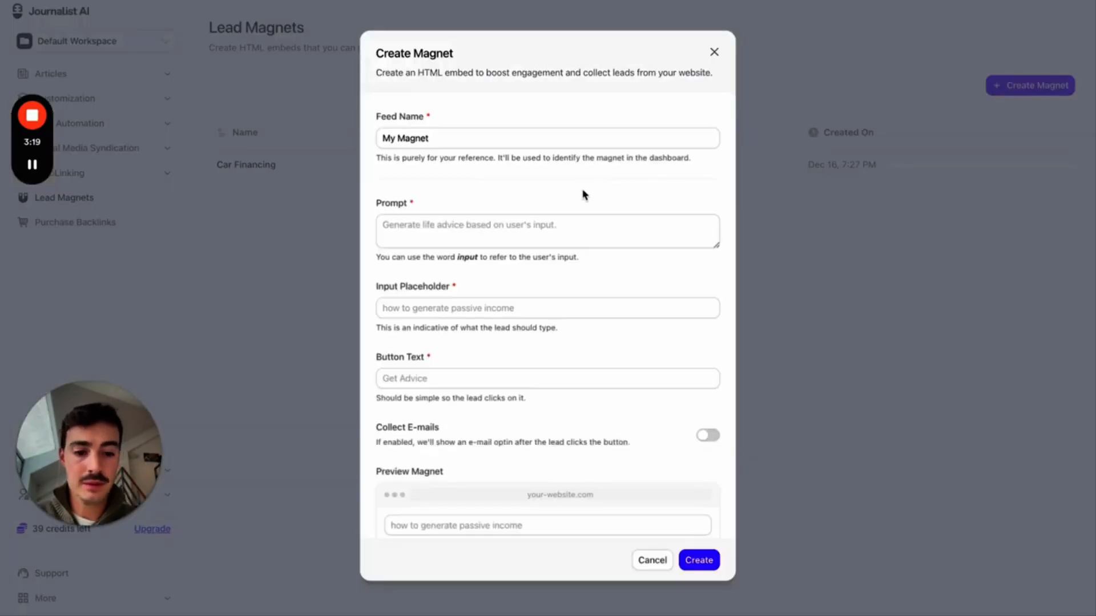
# - Rename the new magnet from My Magnet to 'Stocks'
pyautogui.press('super+equal')
pyautogui.click(486, 150)
pyautogui.hotkey('alt', 'shift', 'Left')
pyautogui.hotkey('alt', 'shift', 'Left')
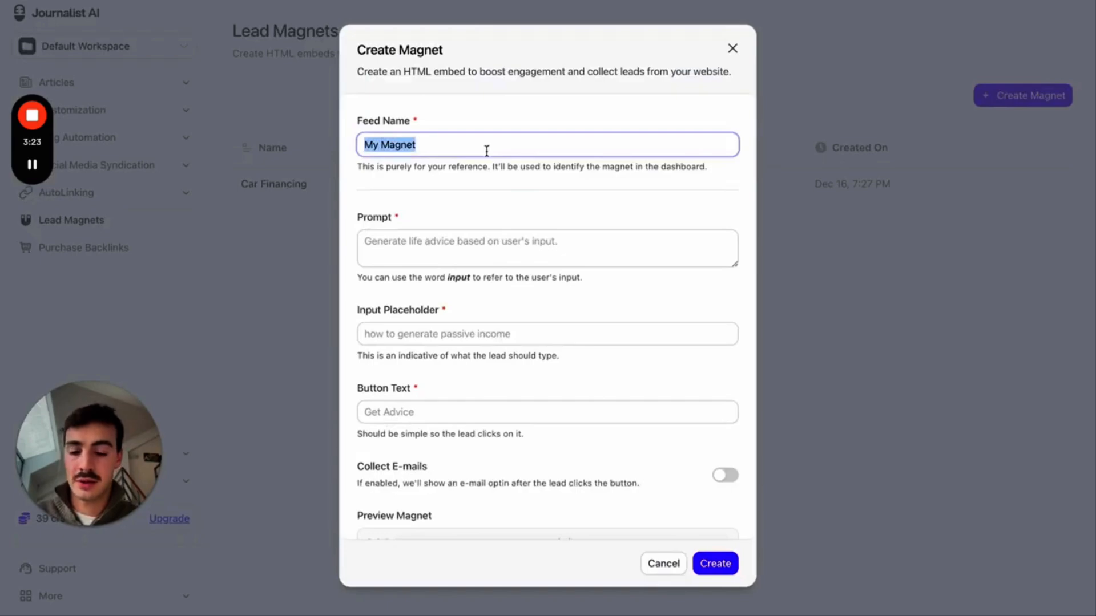
pyautogui.write('Stocks')
pyautogui.scroll(-1, 536, 184)
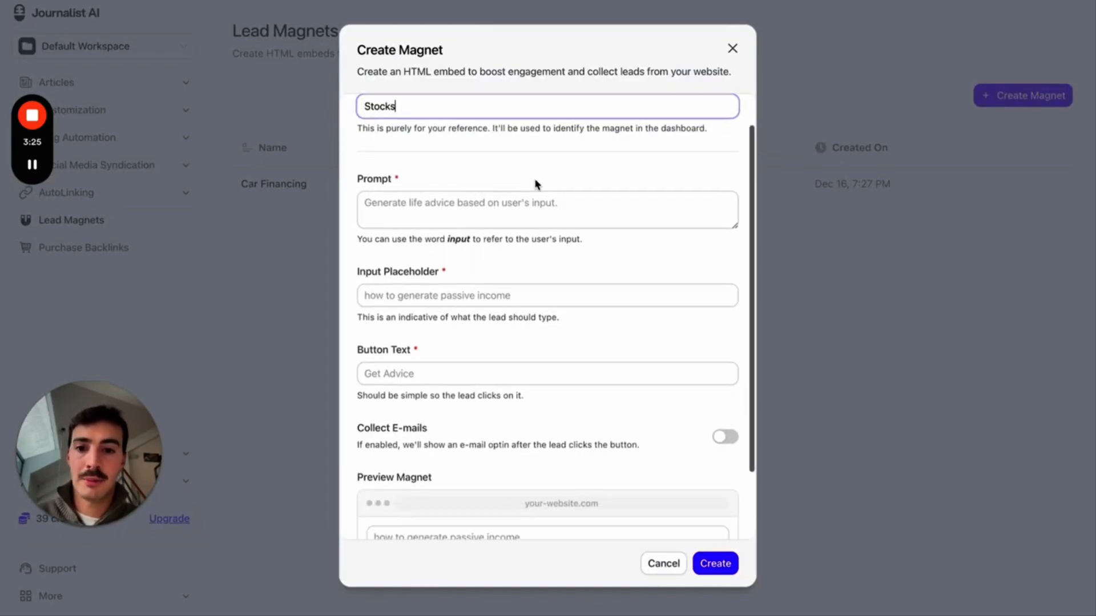
pyautogui.scroll(-1, 536, 184)
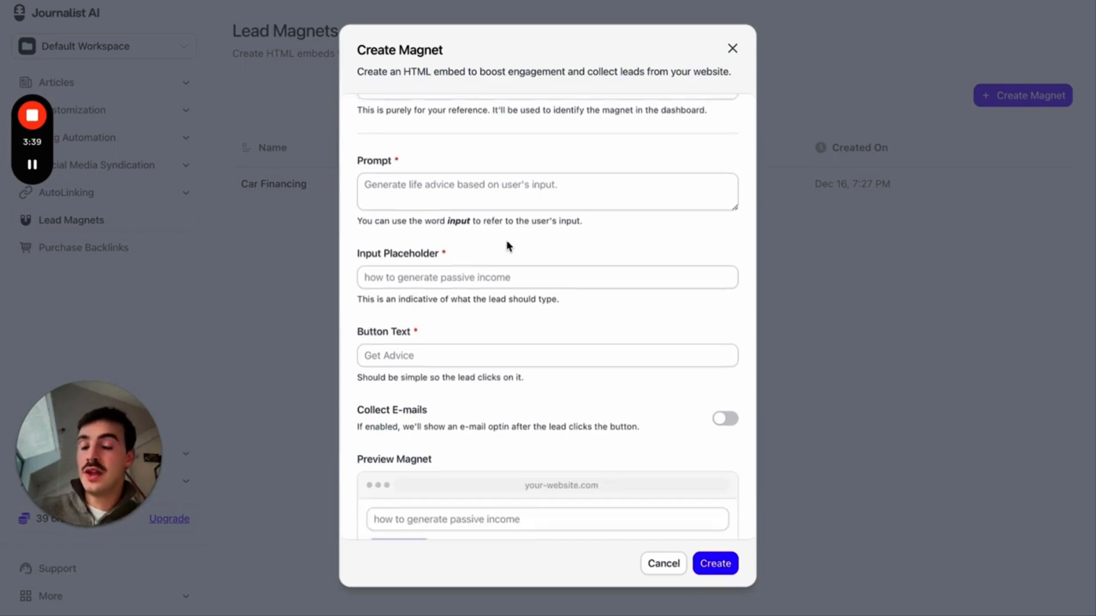
# - Write the prompt advising whether the user's stock is a good, bad, or other investment opportunity
pyautogui.click(489, 205)
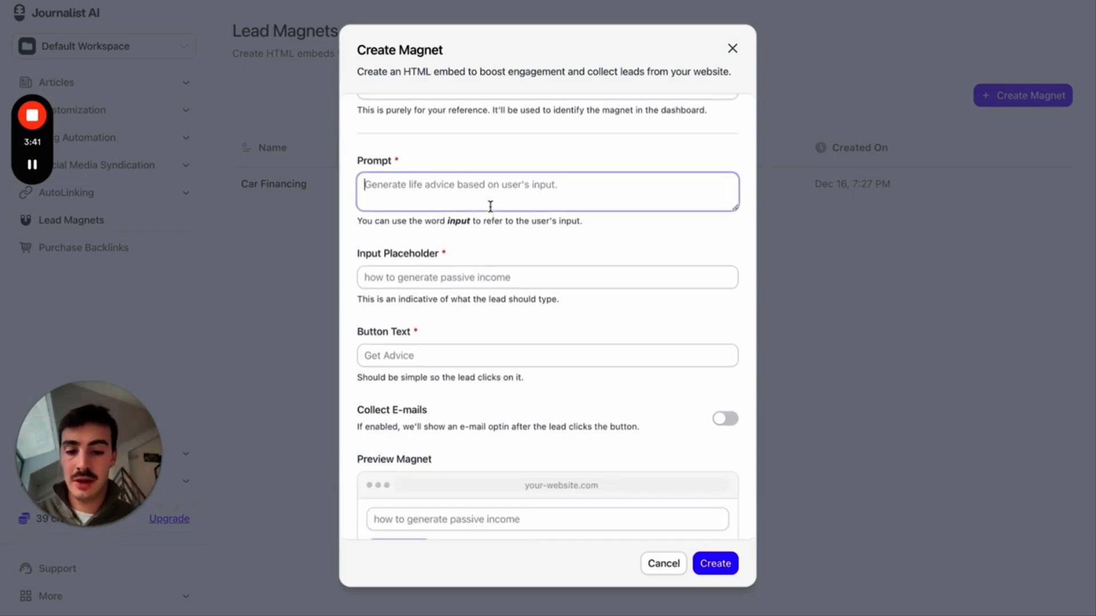
pyautogui.write('Take the in')
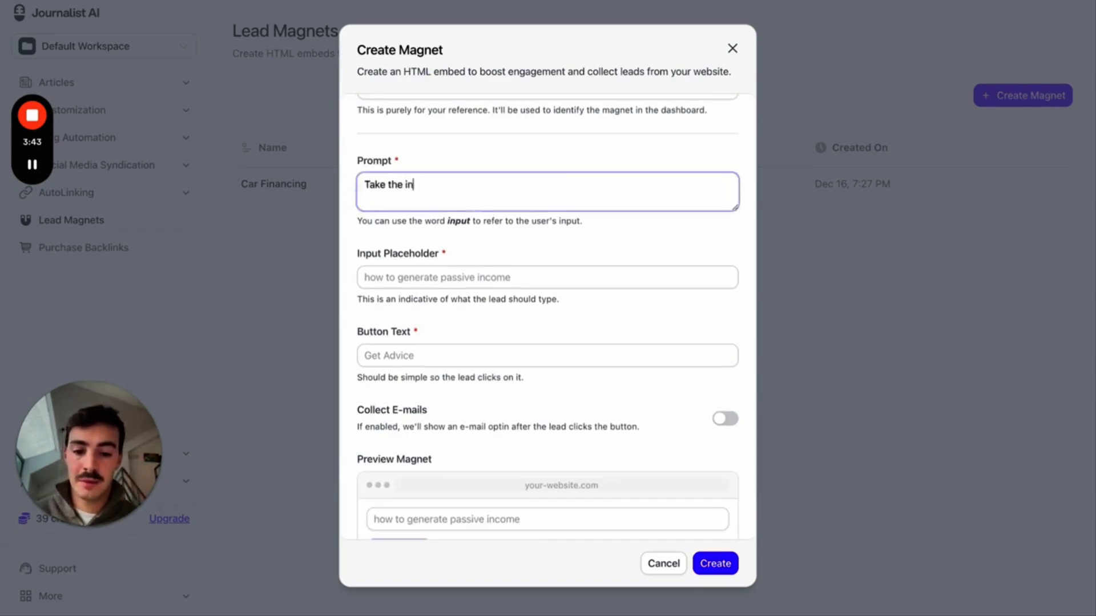
pyautogui.write('put of the user and ')
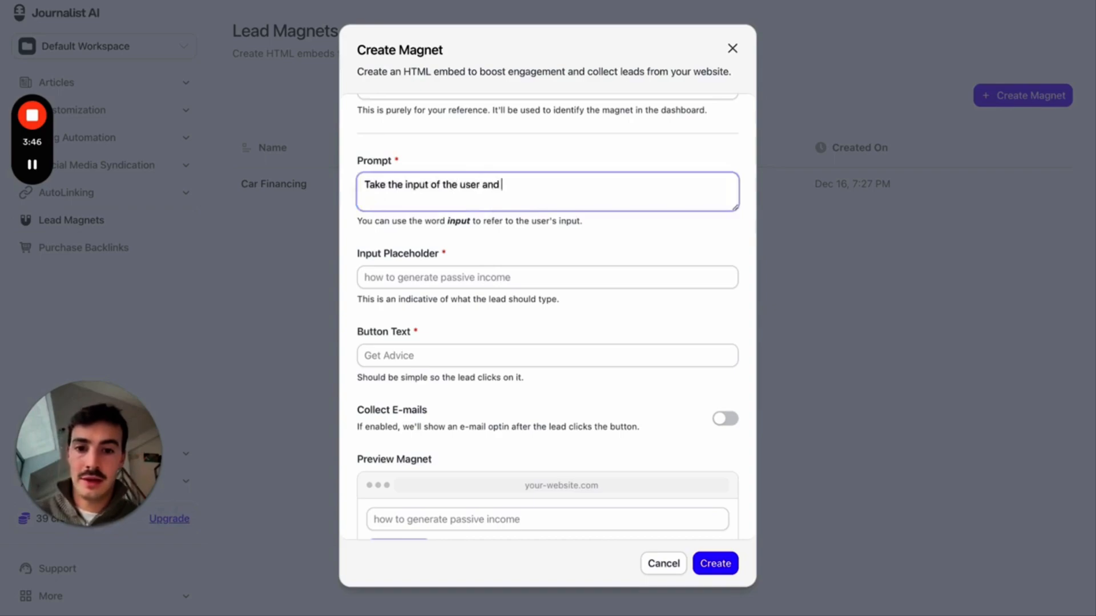
pyautogui.write('adivise them as to if this st')
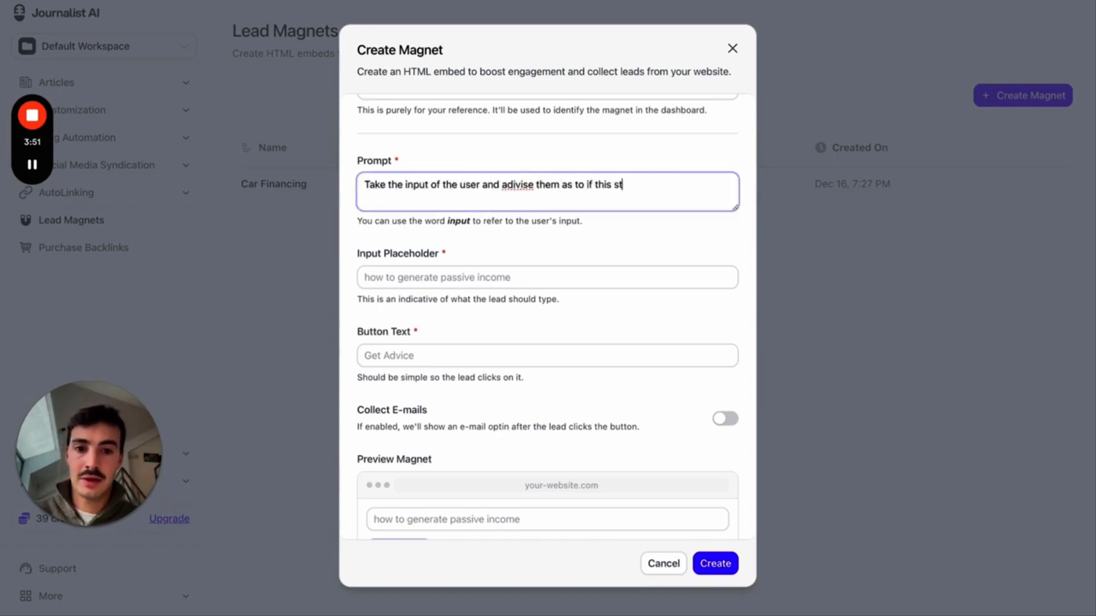
pyautogui.write('ock is a good, ')
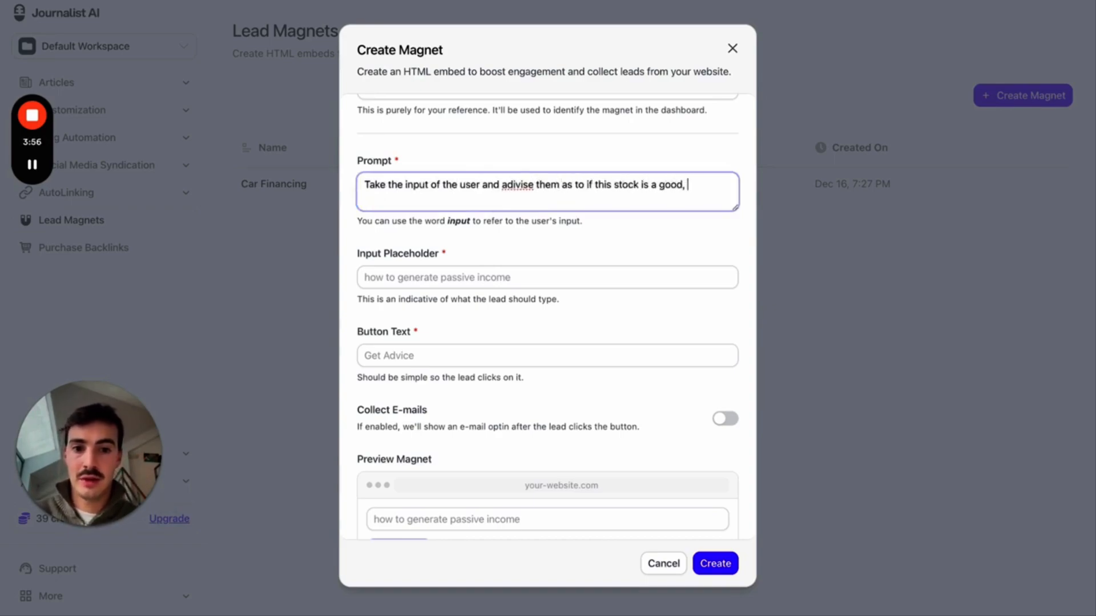
pyautogui.write('bad, or decent investmn')
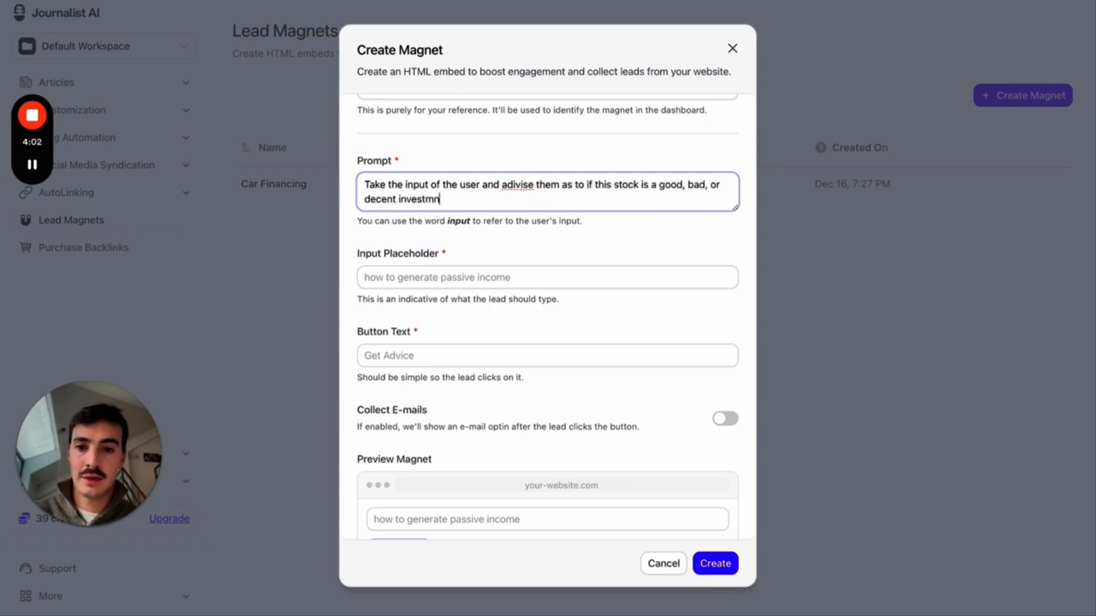
pyautogui.press('BackSpace')
pyautogui.press('BackSpace')
pyautogui.write('ent opportunity')
pyautogui.doubleClick(518, 185)
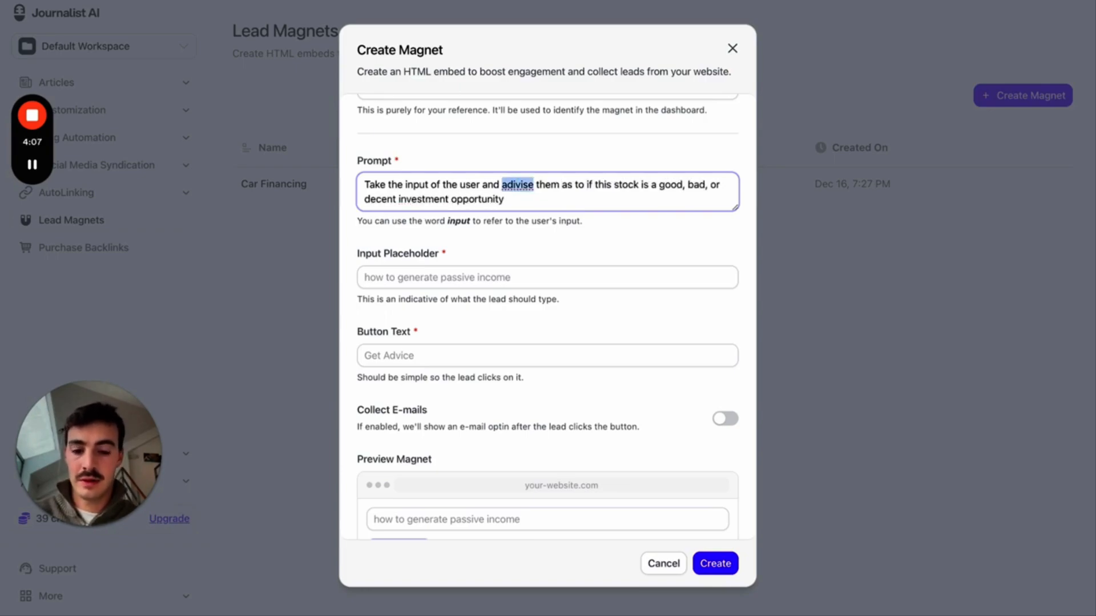
pyautogui.write('ad')
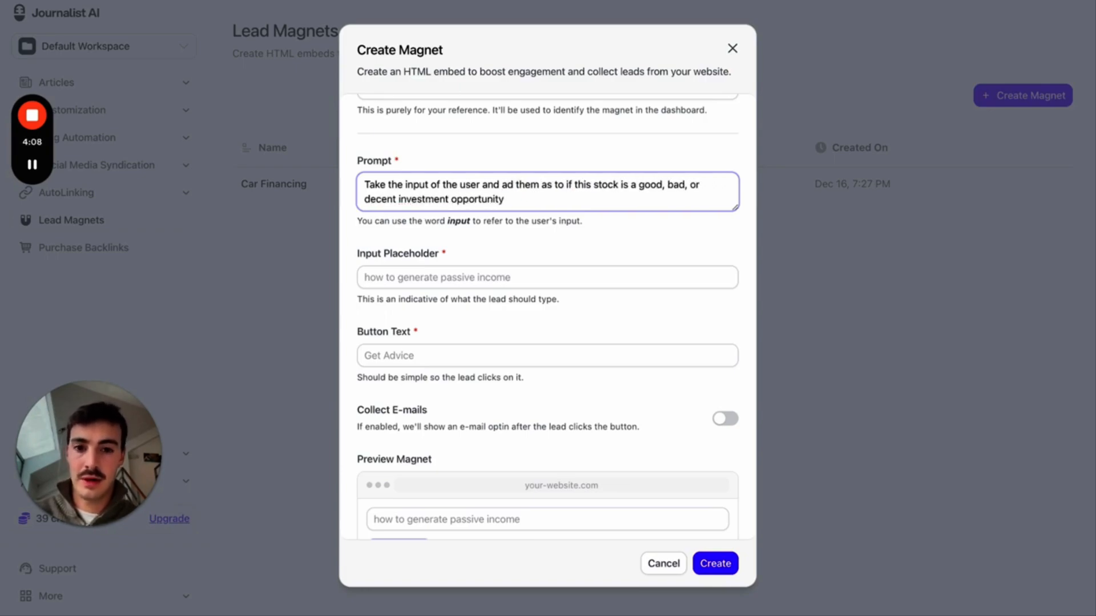
pyautogui.write('vise')
# - Set the placeholder examples 'Tesla, Apple, Google, NVIDIA' and button text 'See if it's a good investment'
pyautogui.scroll(-2, 540, 199)
pyautogui.click(516, 227)
pyautogui.write('put')
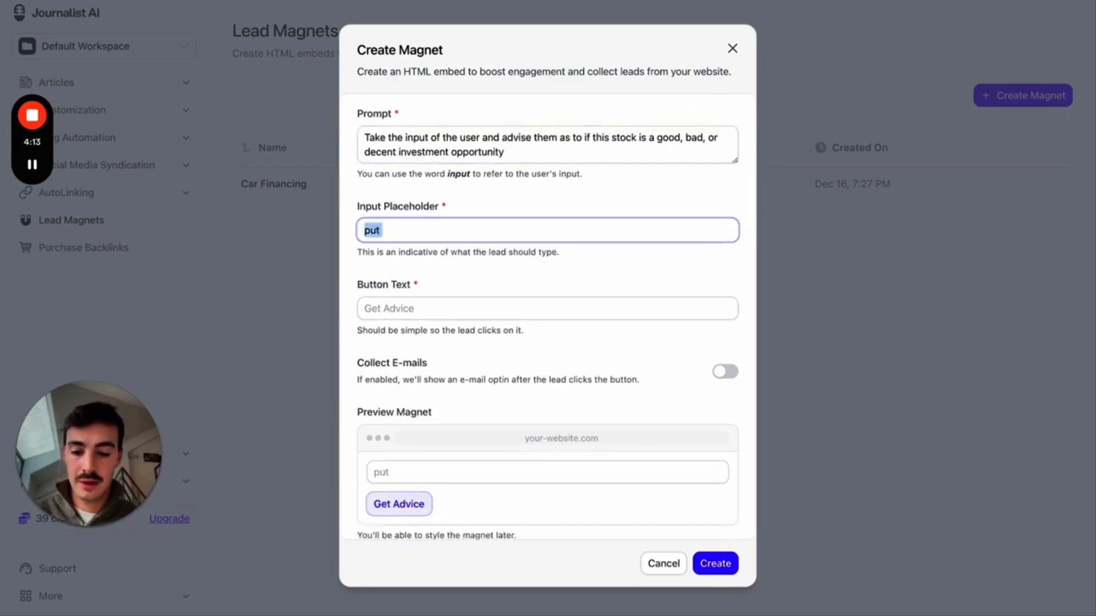
pyautogui.write('e.x. Tesla, Apple, Go')
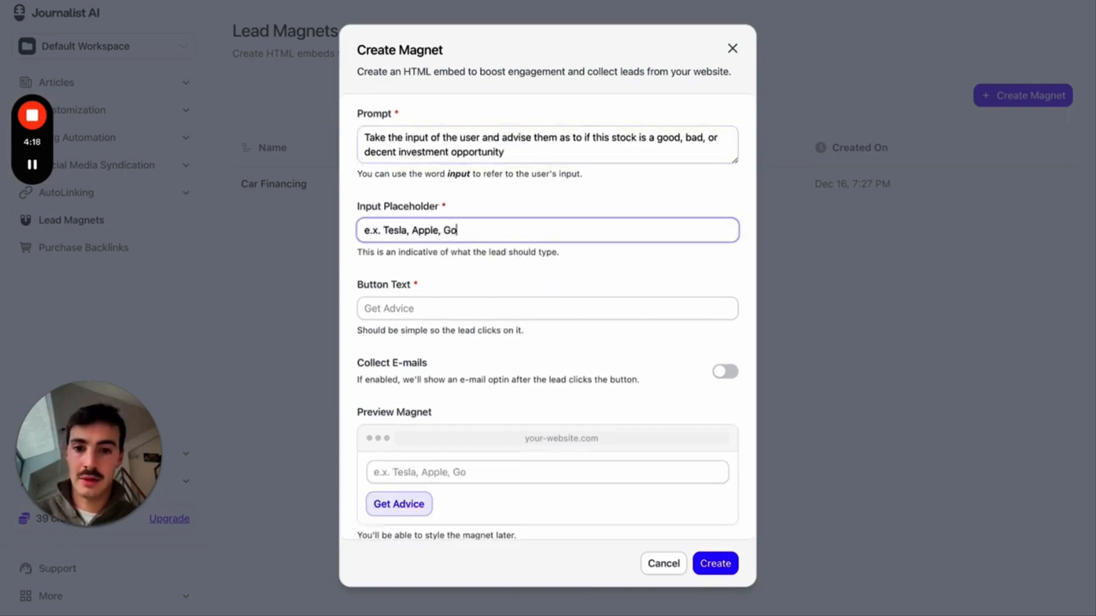
pyautogui.write('ogle, NVIDIA')
pyautogui.click(494, 308)
pyautogui.write("See if it's a goo")
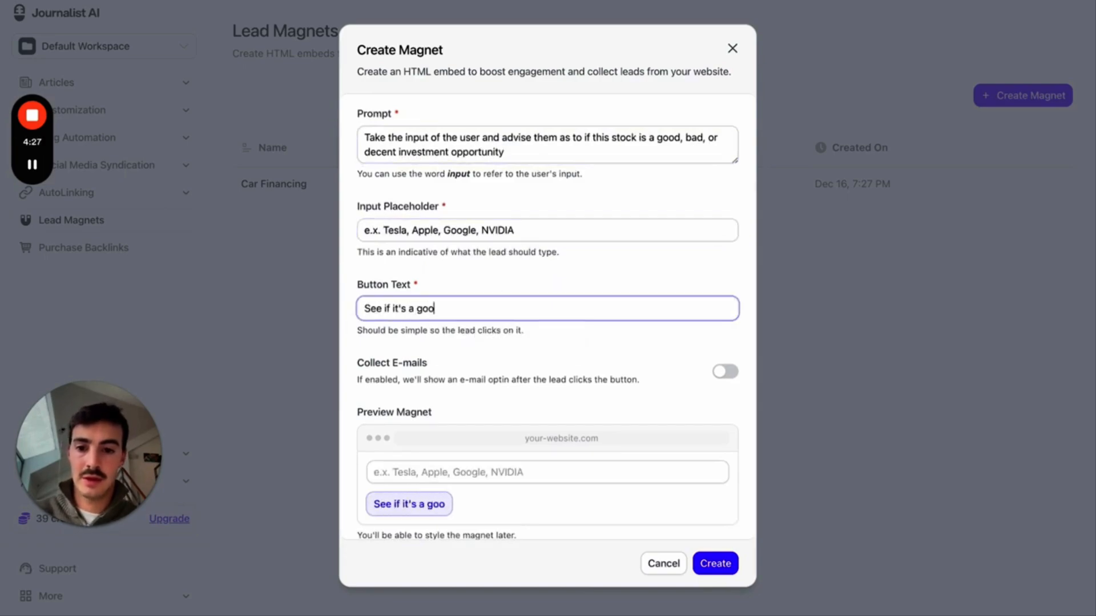
pyautogui.write('d investment')
# - Turn on e-mail collection, create the Stocks magnet and copy its embed code
pyautogui.scroll(-1, 585, 362)
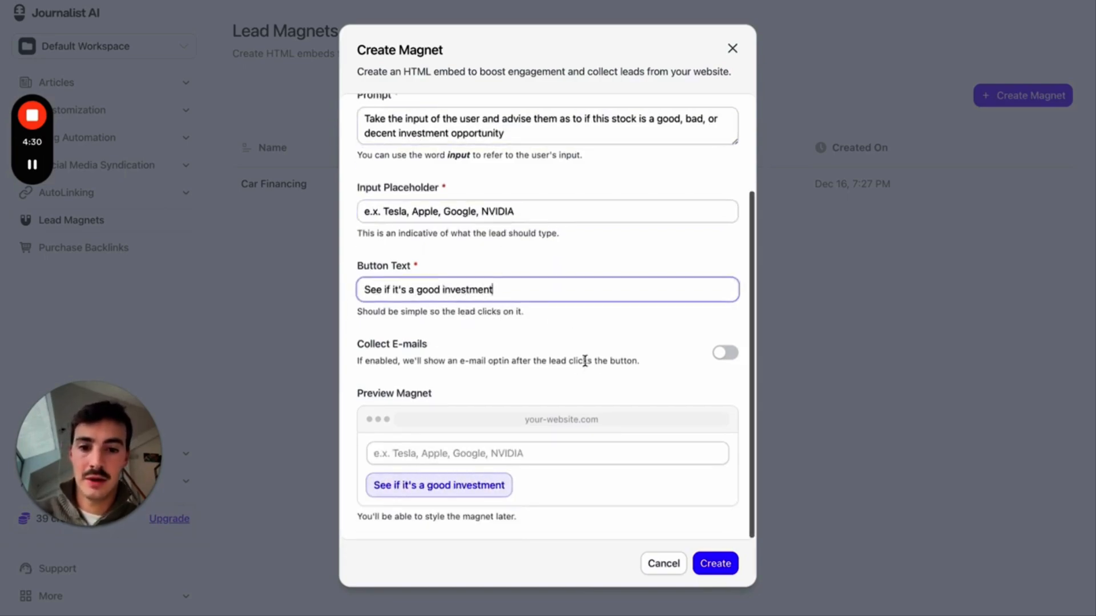
pyautogui.click(725, 352)
pyautogui.scroll(-2, 633, 337)
pyautogui.scroll(2, 685, 297)
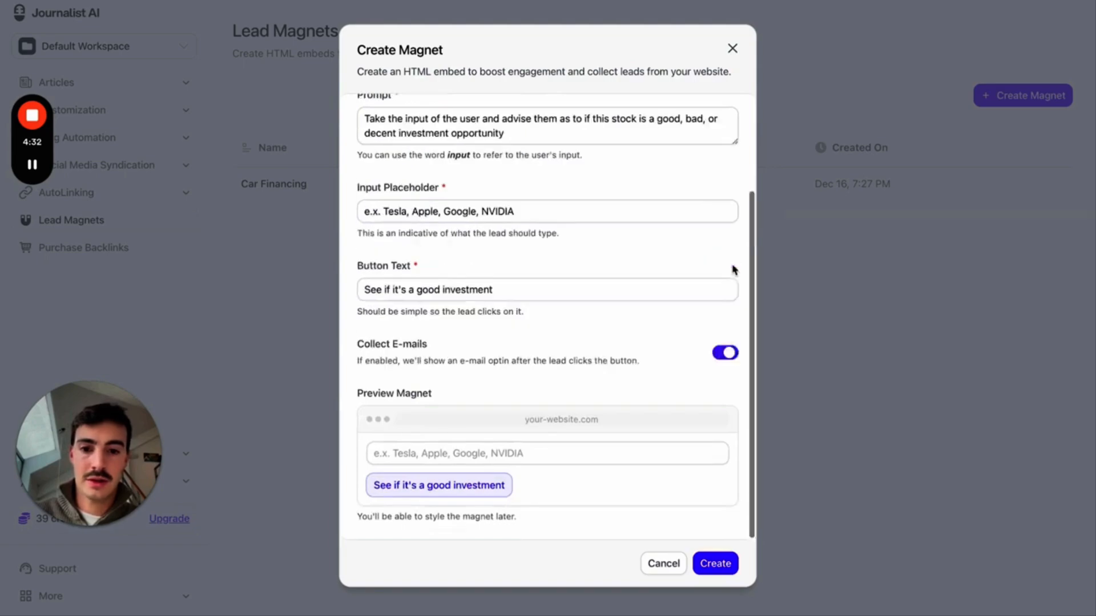
pyautogui.click(729, 567)
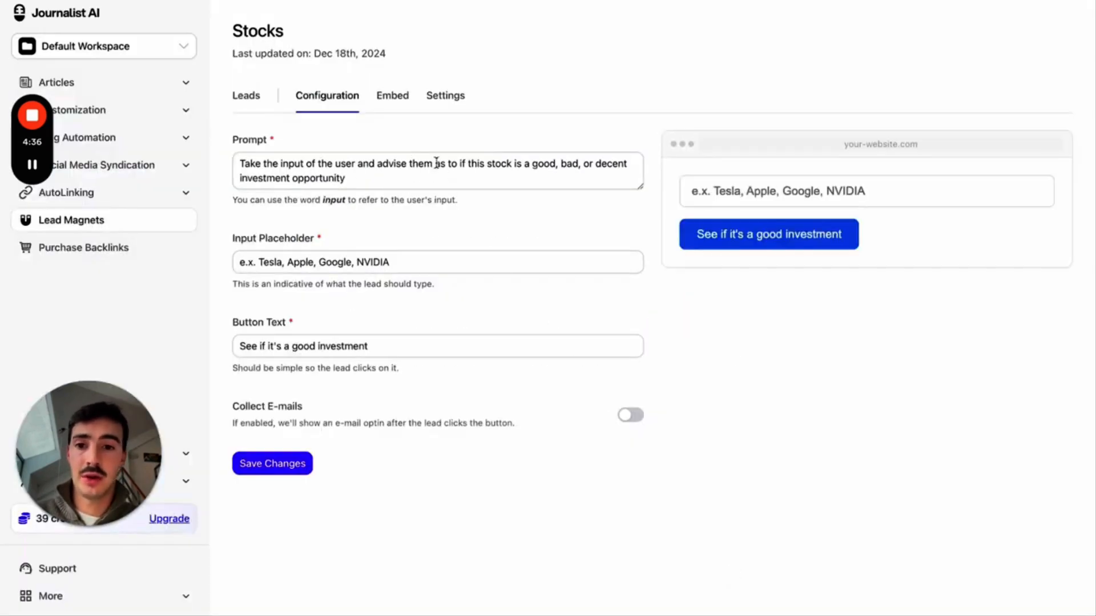
pyautogui.click(394, 105)
pyautogui.click(299, 266)
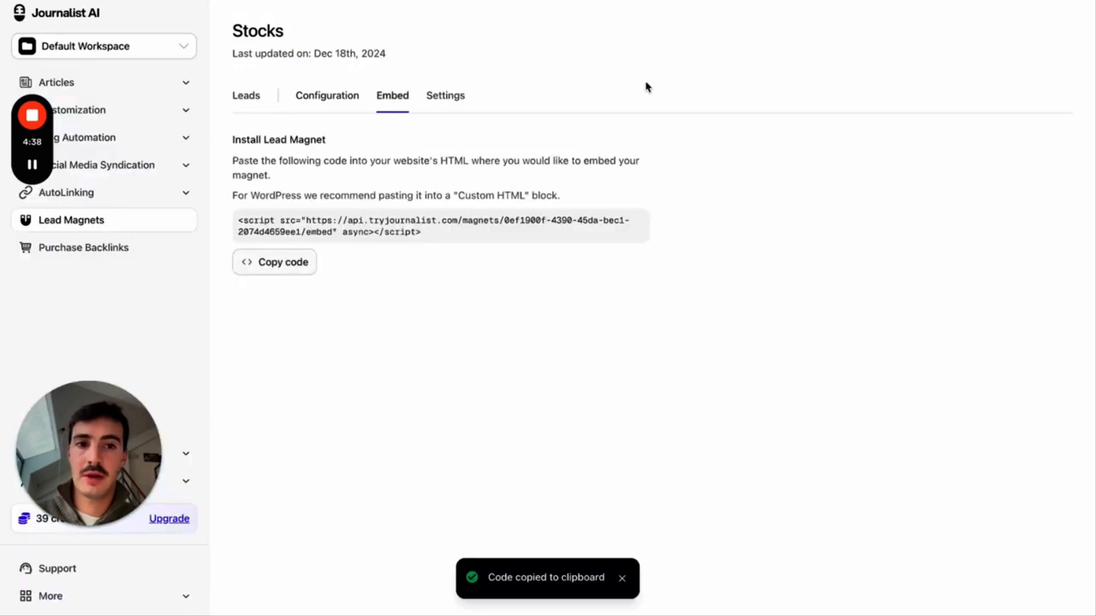
pyautogui.click(814, 1)
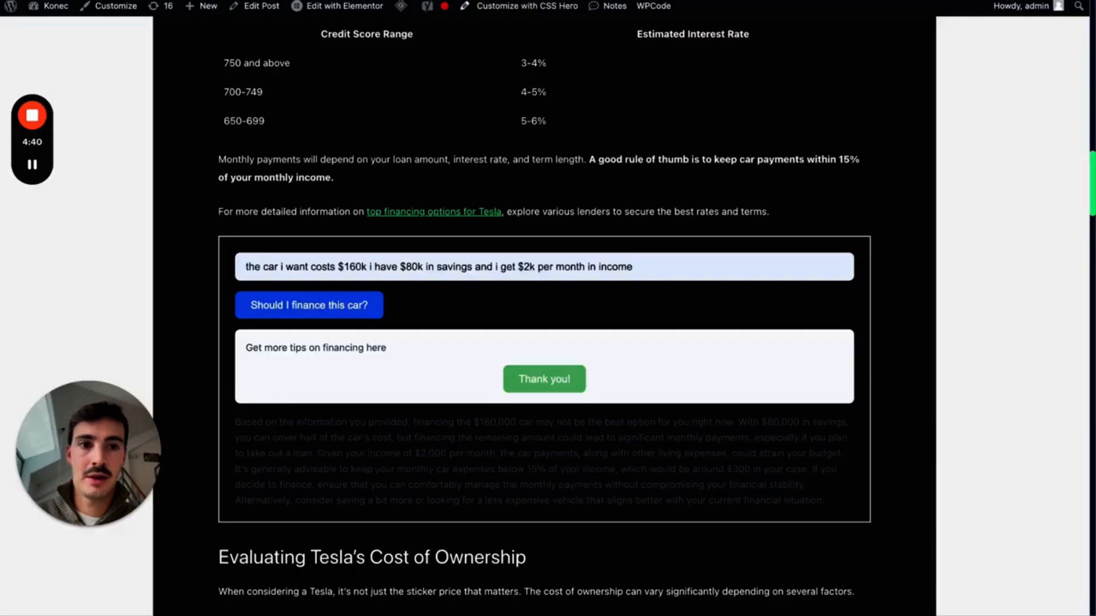
# - Replace the old embed script below 'for more' in the post's HTML with the Stocks code and update
pyautogui.hotkey('ctrl', 'Tab')
pyautogui.scroll(-5, 502, 342)
pyautogui.scroll(2, 503, 342)
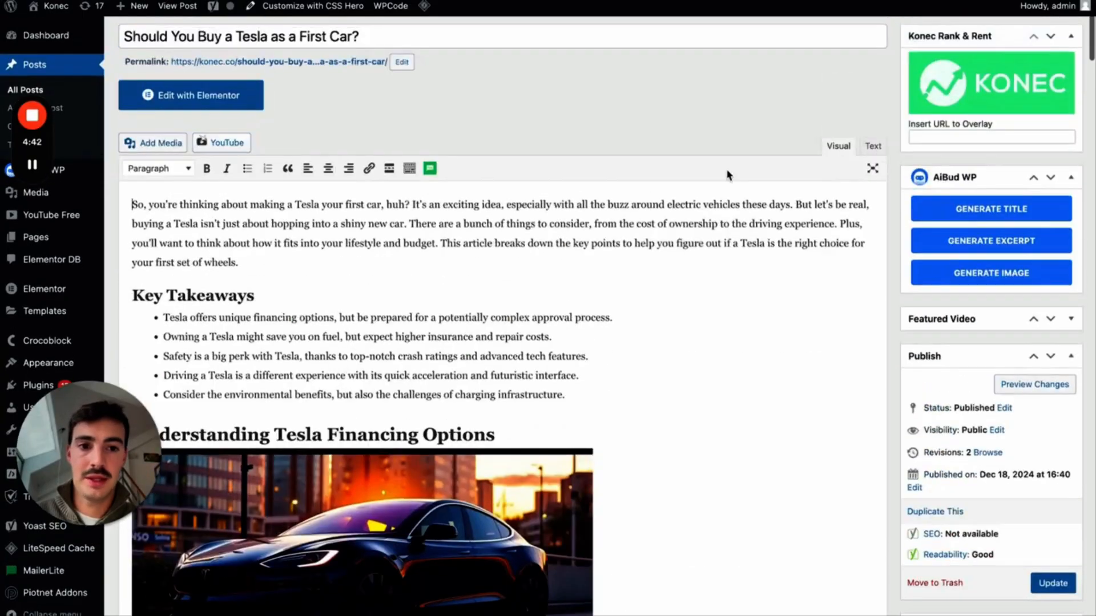
pyautogui.click(872, 145)
pyautogui.scroll(-5, 234, 266)
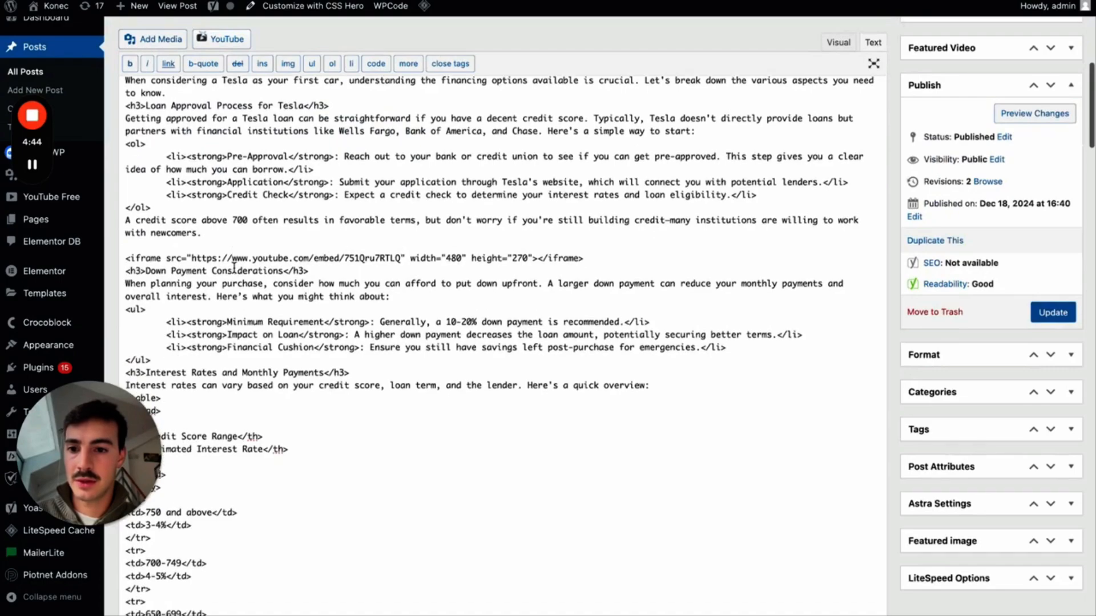
pyautogui.press('super+f')
pyautogui.write('for more')
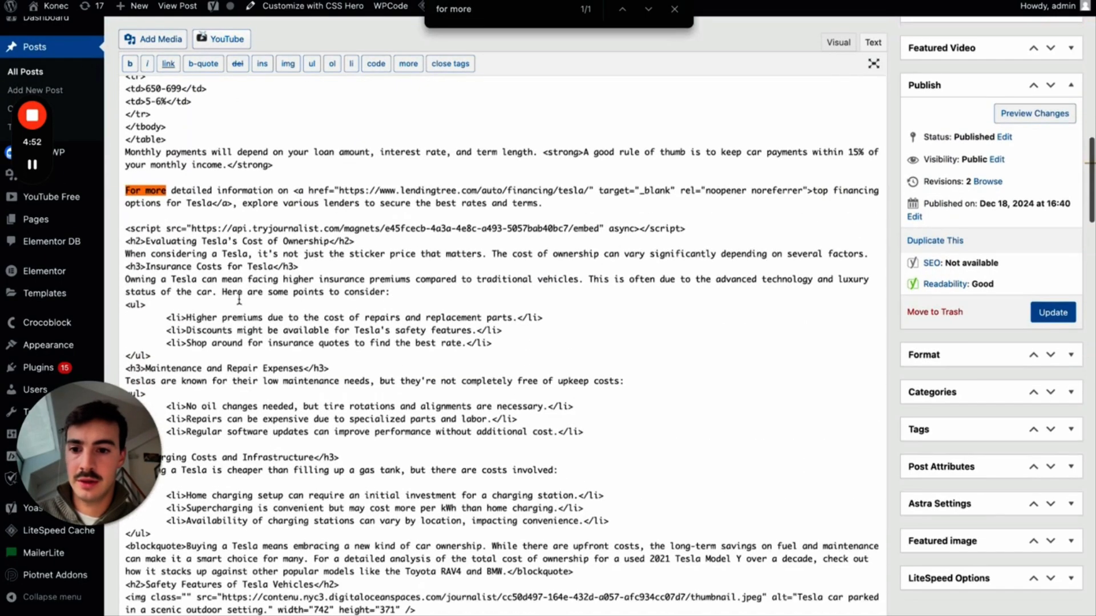
pyautogui.click(359, 242)
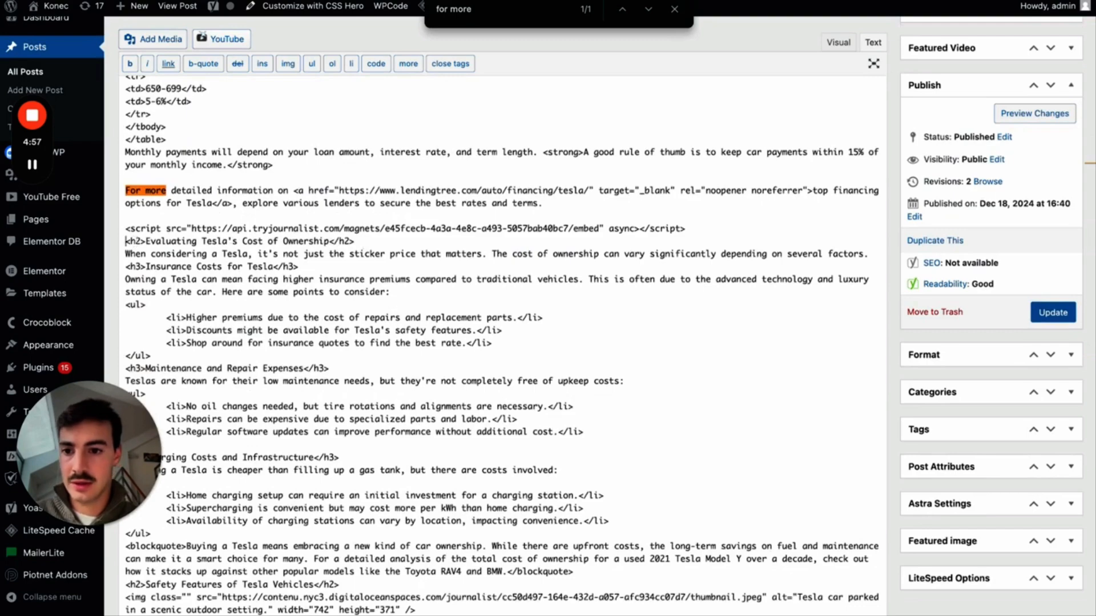
pyautogui.press('Return')
pyautogui.hotkey('shift', 'Up')
pyautogui.hotkey('shift', 'Up')
pyautogui.press('super+v')
pyautogui.click(1053, 312)
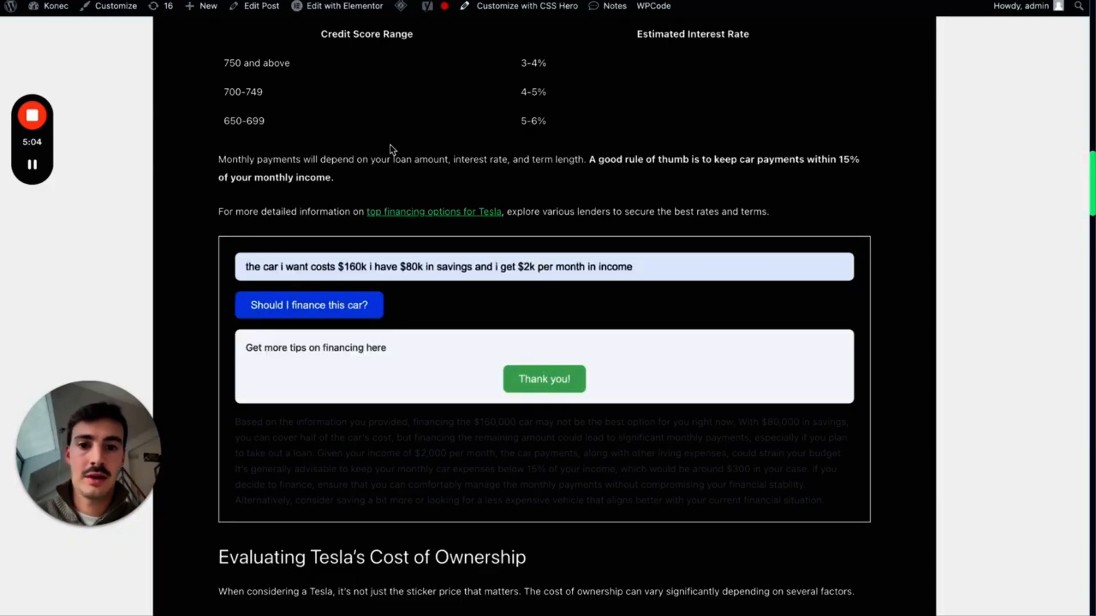
# - Reload the Tesla post and ask the new widget about 'tesla', reviewing the investment advice
pyautogui.press('super+r')
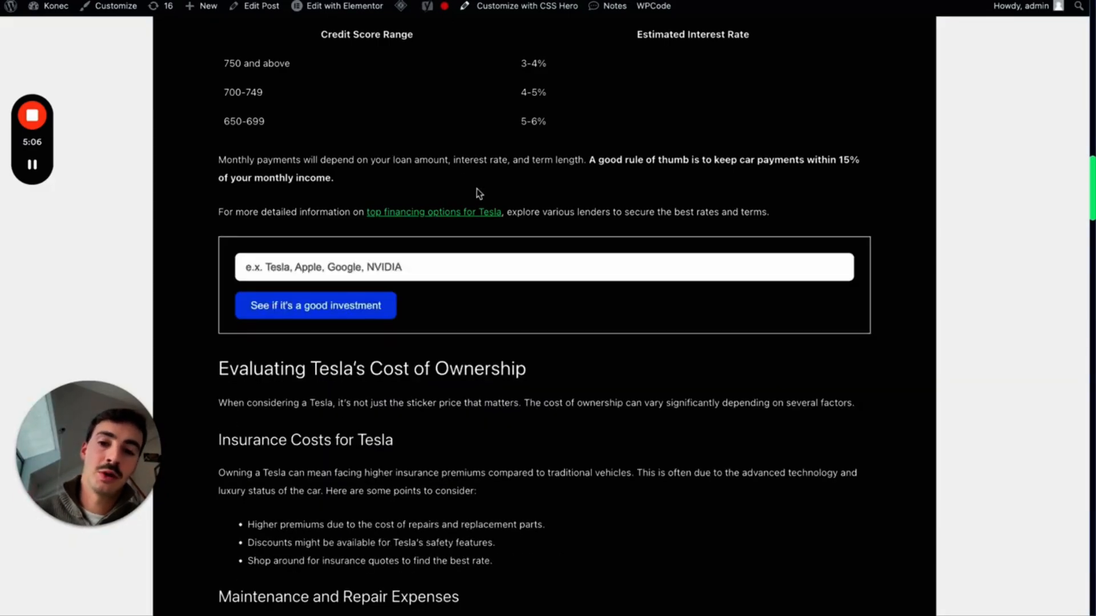
pyautogui.scroll(10, 478, 194)
pyautogui.scroll(-15, 478, 194)
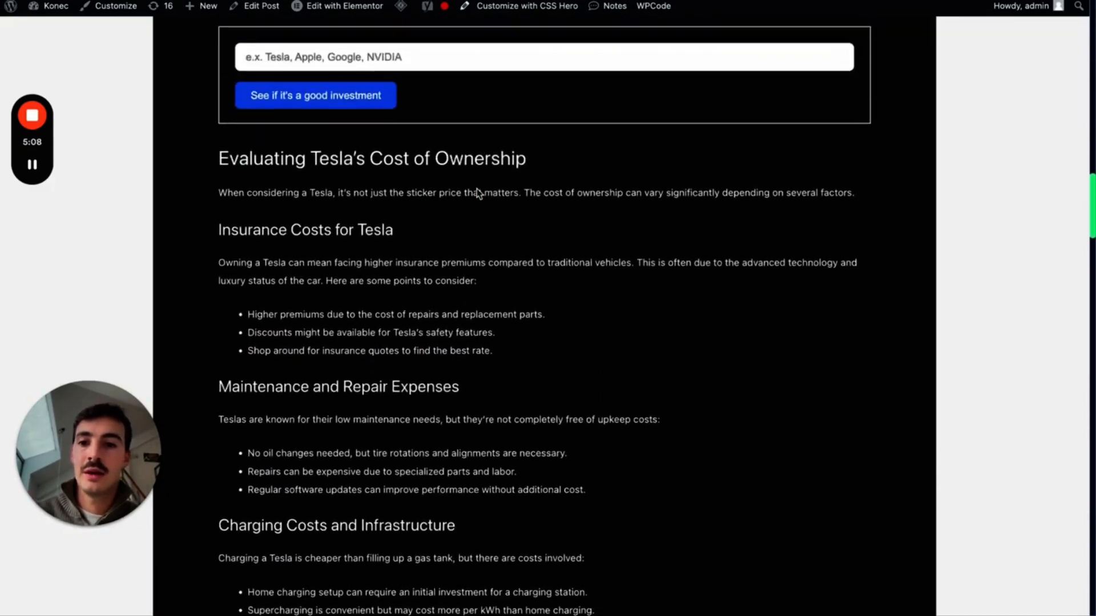
pyautogui.scroll(3, 478, 194)
pyautogui.click(345, 210)
pyautogui.write('tesla')
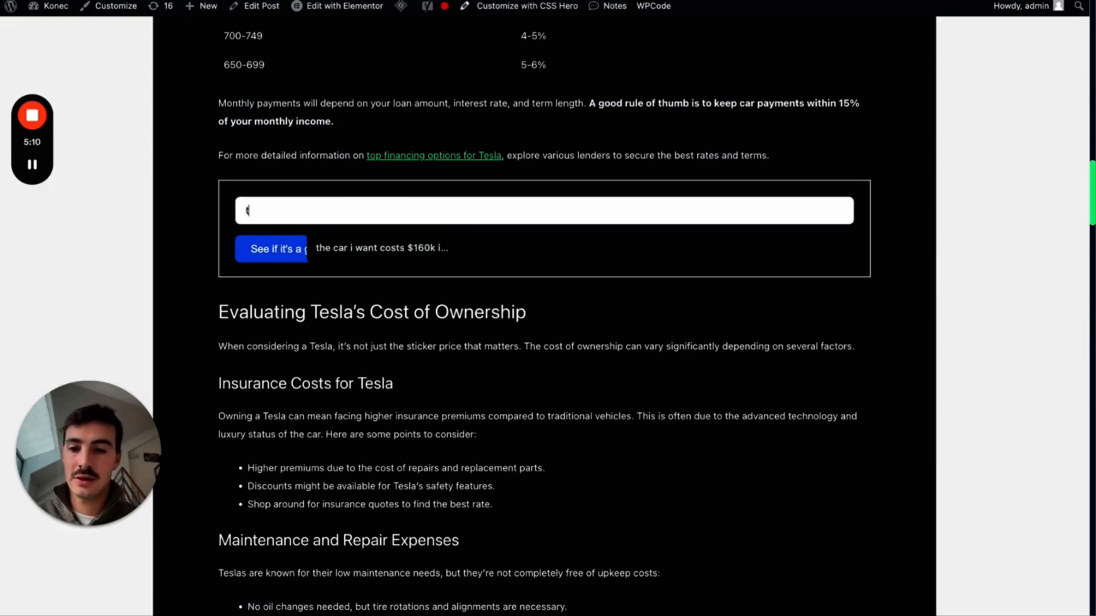
pyautogui.click(290, 251)
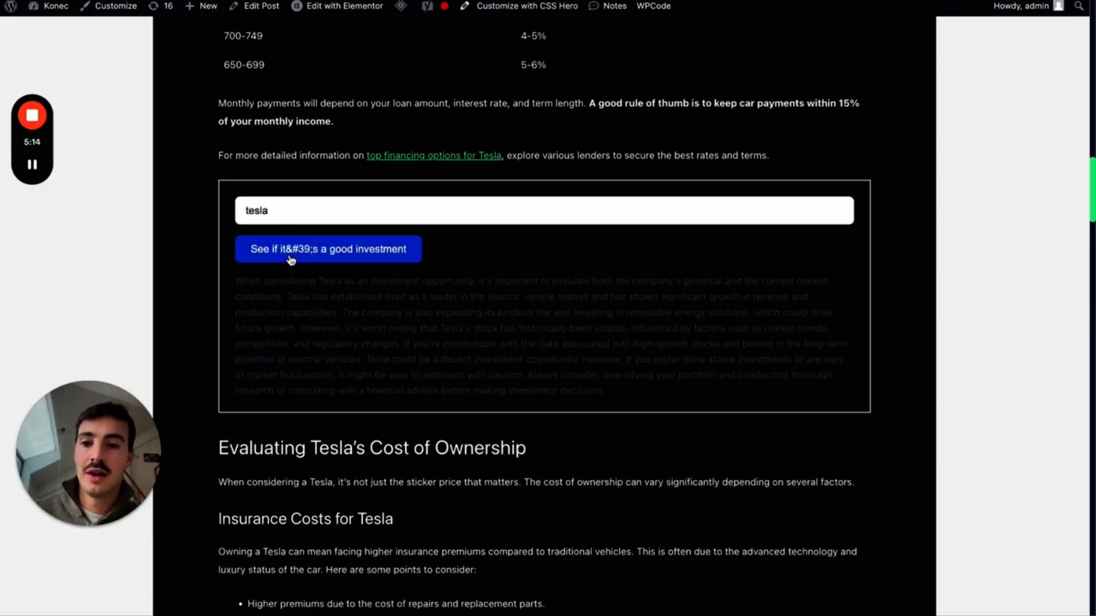
pyautogui.scroll(-2, 392, 340)
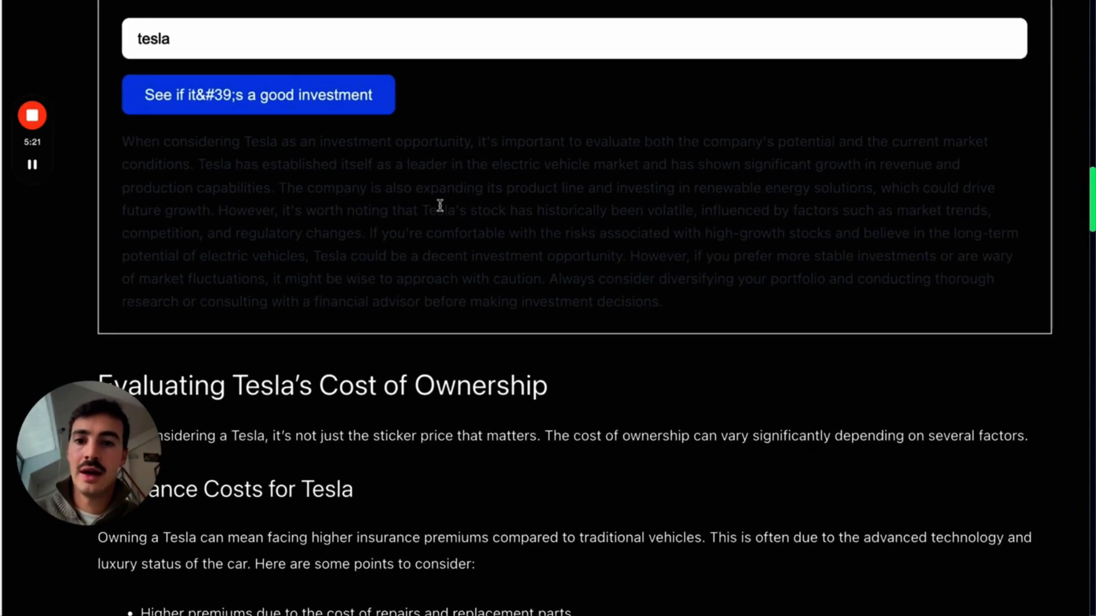
pyautogui.moveTo(121, 137); pyautogui.dragTo(689, 297)
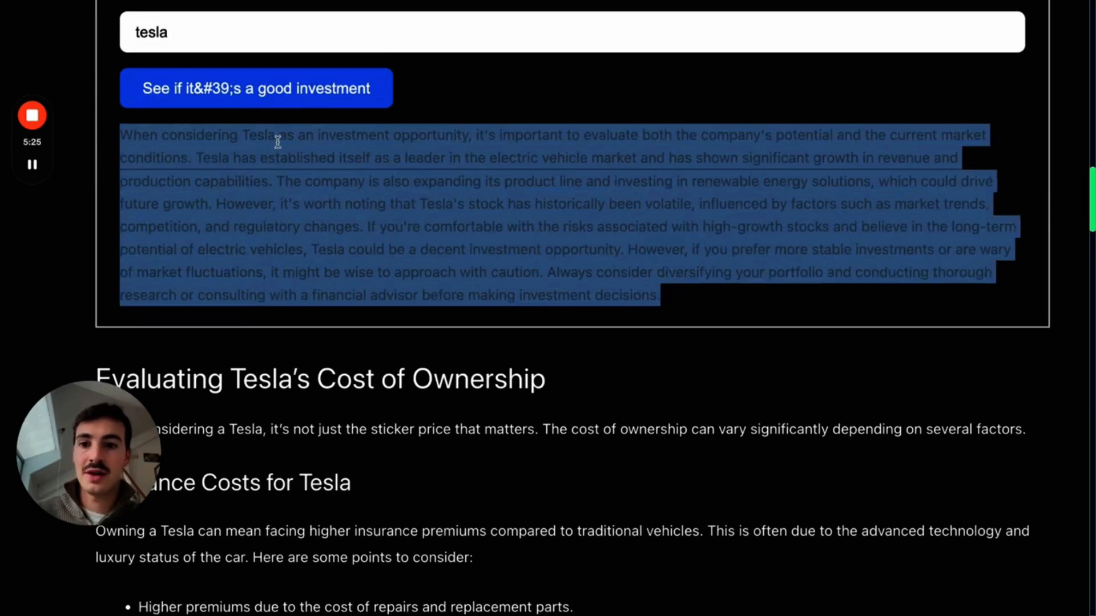
pyautogui.click(320, 152)
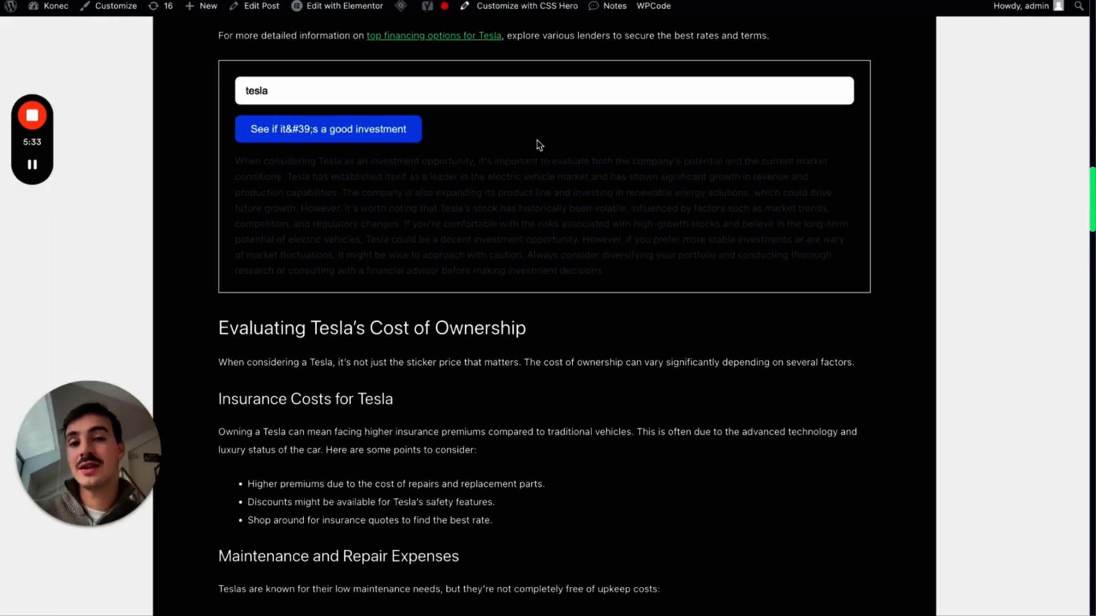
pyautogui.click(633, 1)
# - Check the Stocks magnet's configuration and empty leads list, then display its embed script
pyautogui.click(441, 105)
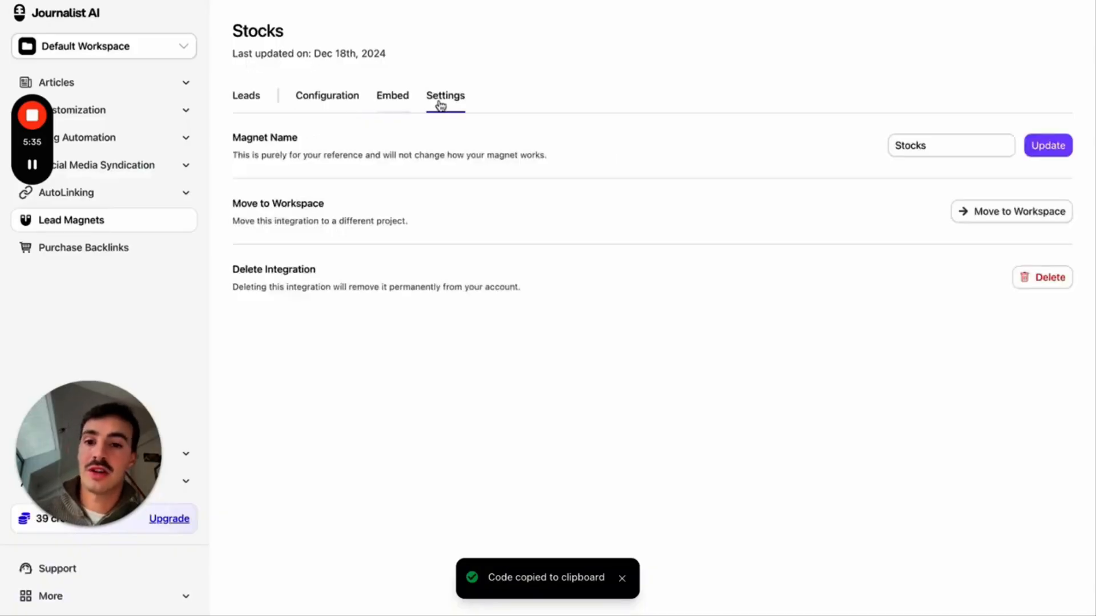
pyautogui.click(309, 108)
pyautogui.click(250, 107)
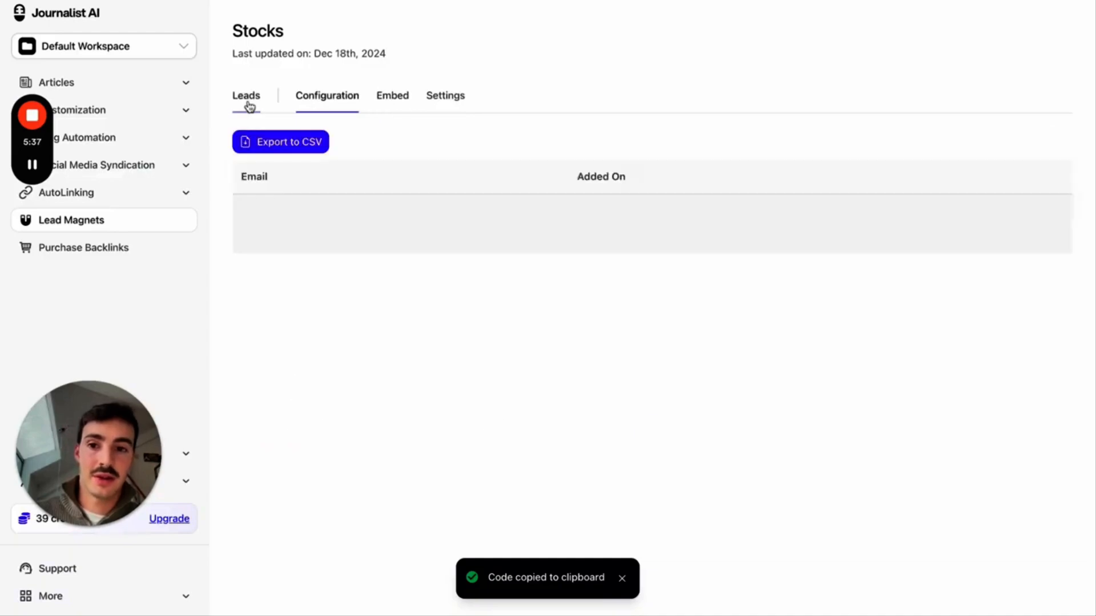
pyautogui.click(406, 111)
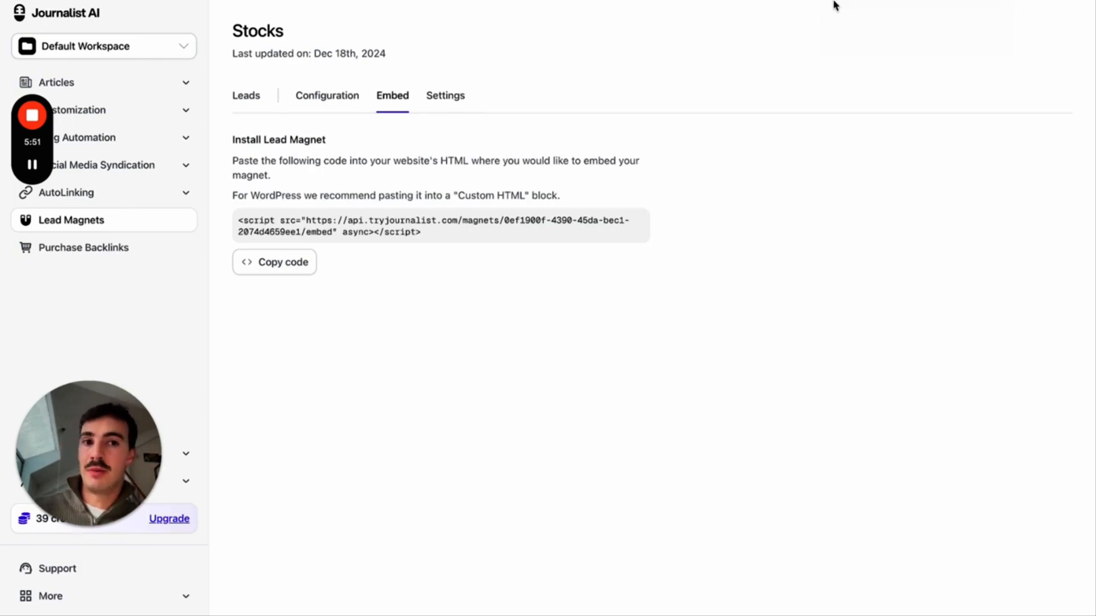
# - Open the live Tesla post and scroll down to the empty stock-investment widget below the financing paragraph
pyautogui.hotkey('ctrl', 'Tab')
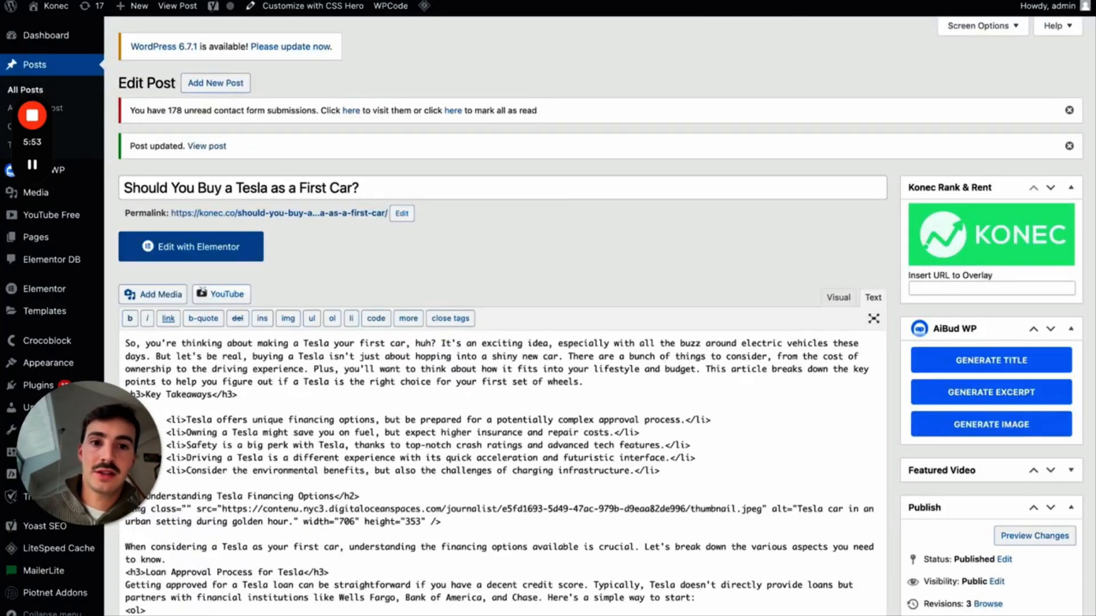
pyautogui.hotkey('ctrl', 'Tab')
pyautogui.scroll(15, 702, 137)
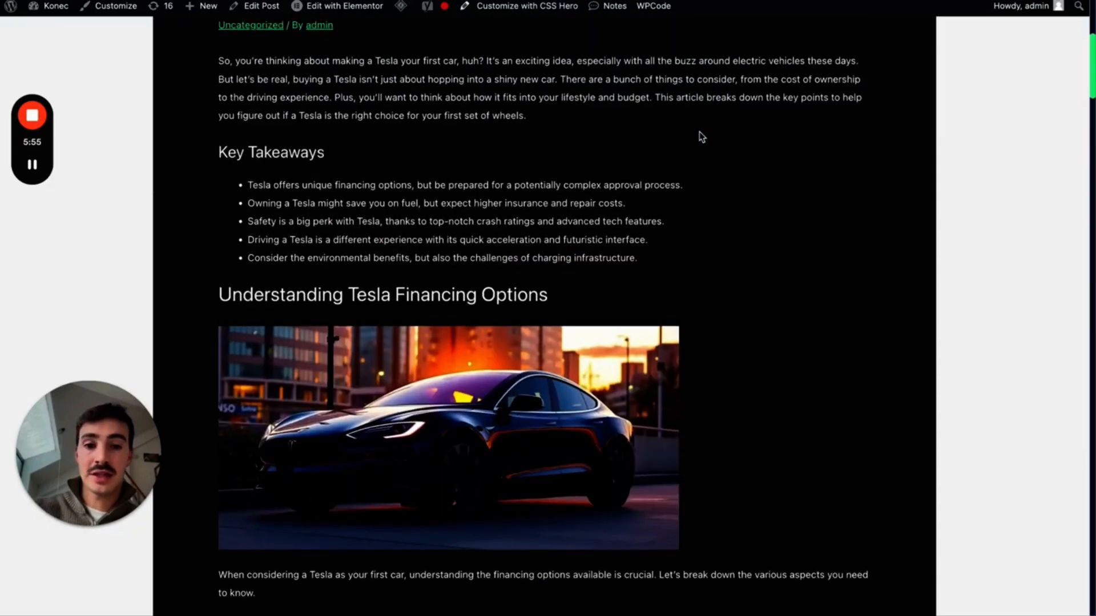
pyautogui.scroll(8, 796, 168)
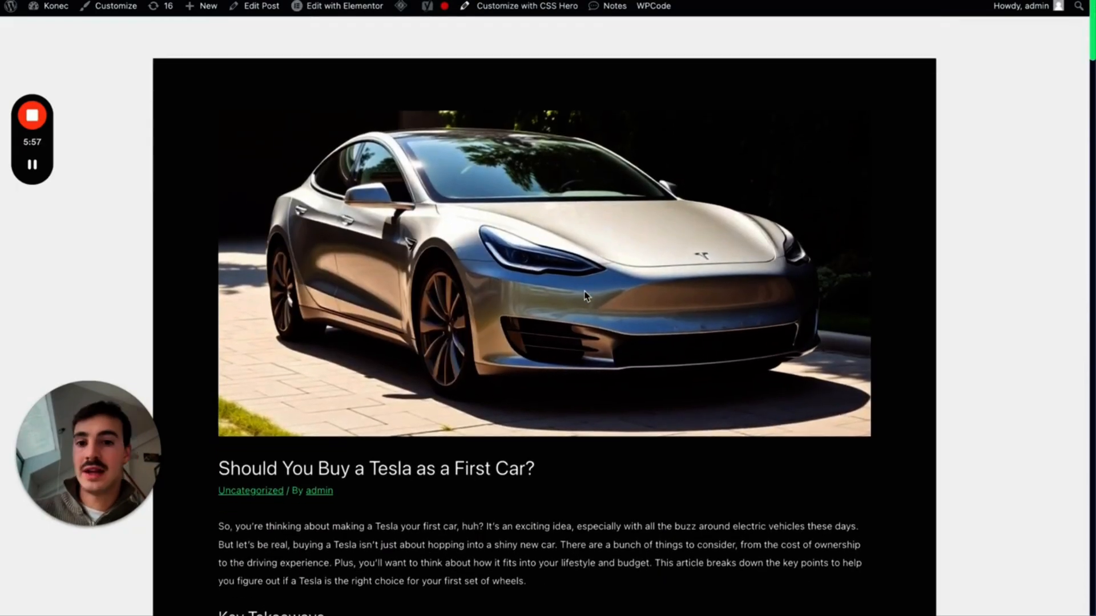
pyautogui.scroll(-4, 584, 292)
pyautogui.scroll(-8, 587, 295)
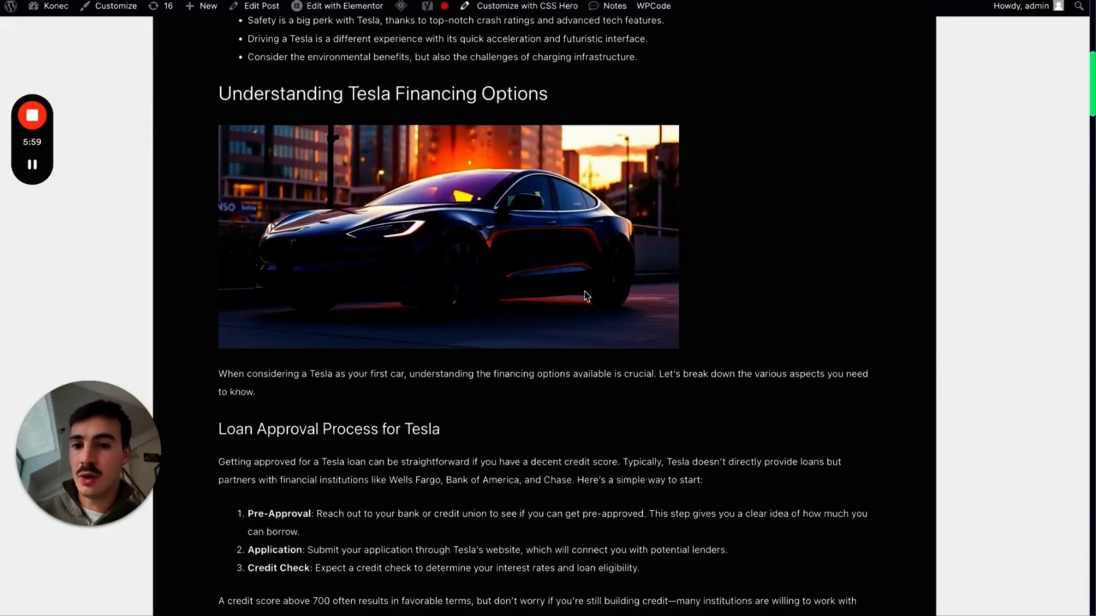
pyautogui.scroll(-15, 635, 265)
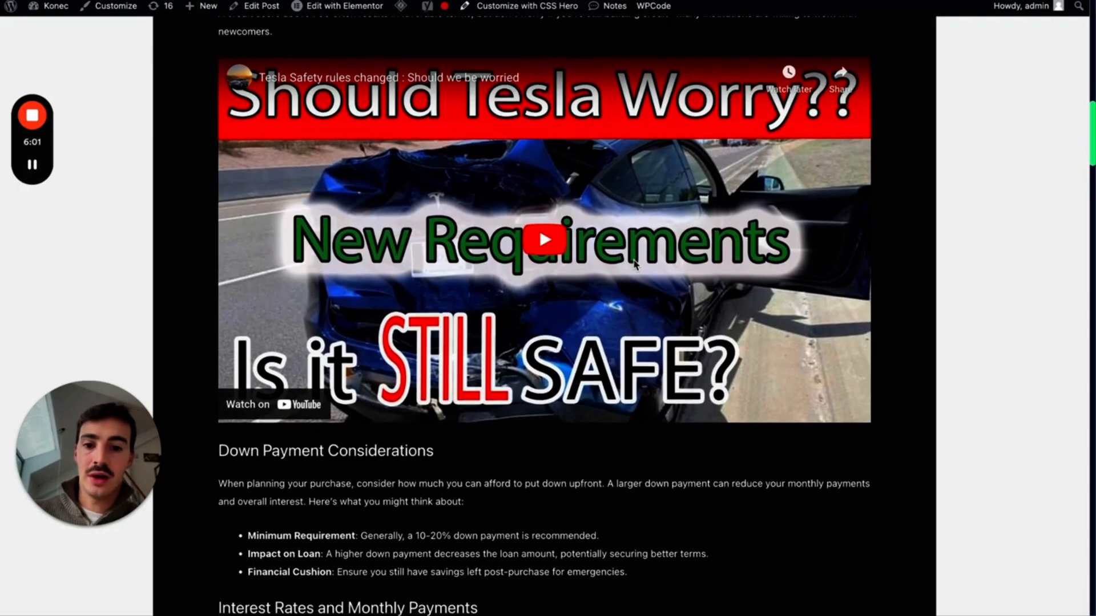
pyautogui.scroll(-7, 635, 264)
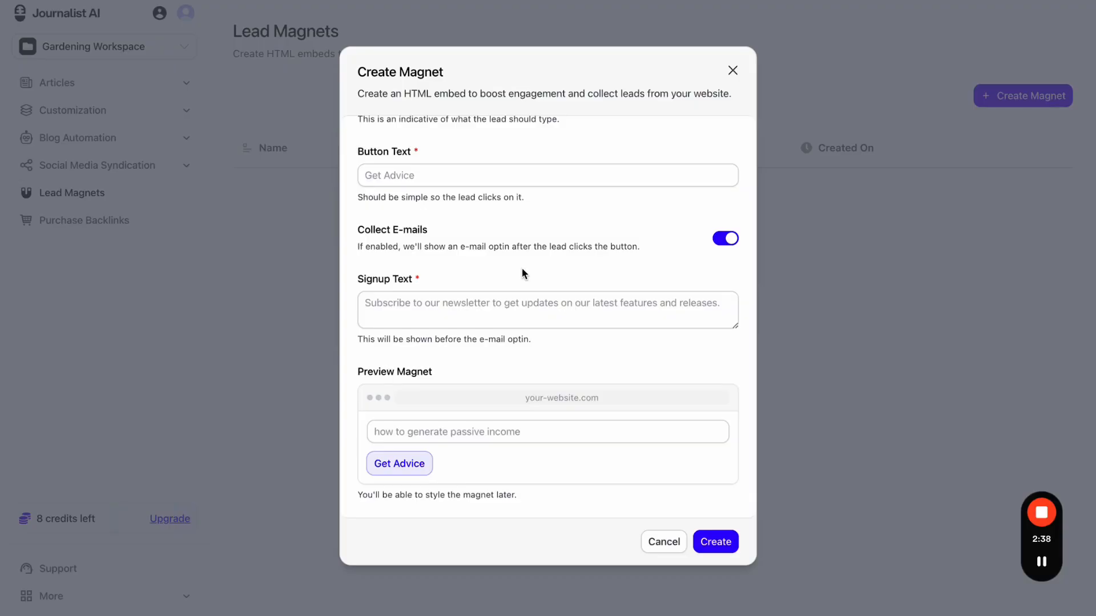
# - Close the Create Magnet dialog and expand the More help links in the sidebar
pyautogui.click(733, 71)
pyautogui.click(63, 597)
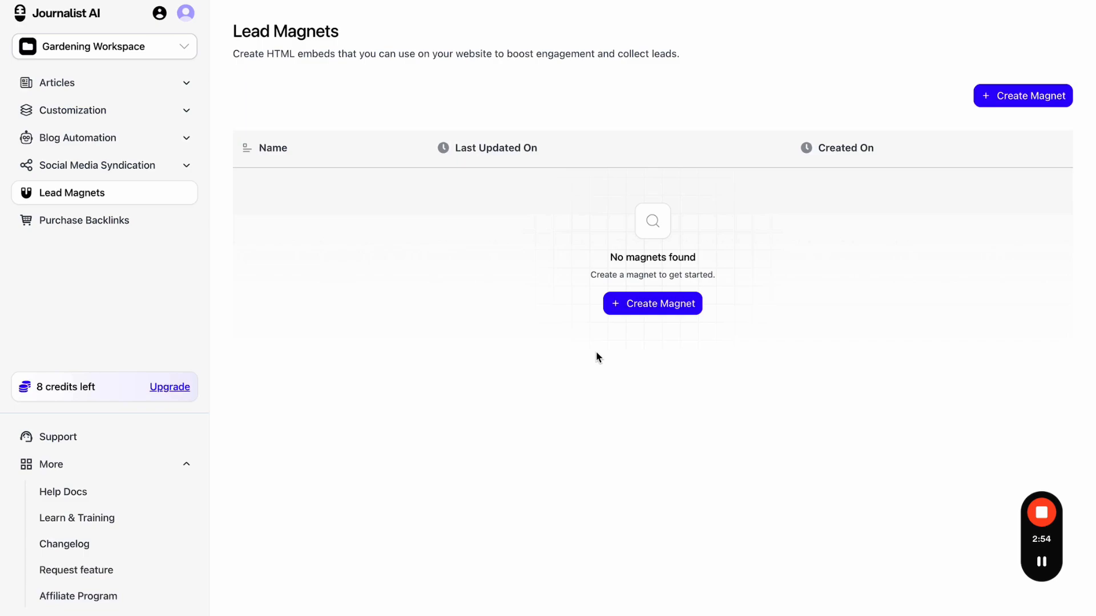
# - Open Purchase Backlinks at 90% zoom, skip the how-it-works video to 1:28 and pause it
pyautogui.click(95, 221)
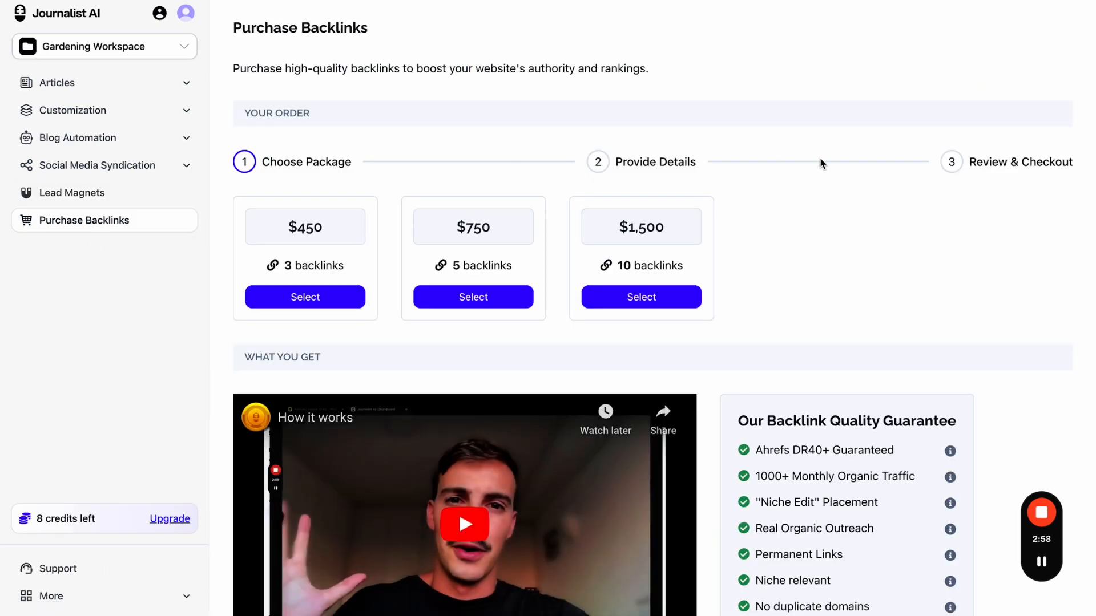
pyautogui.hotkey('ctrl', '-')
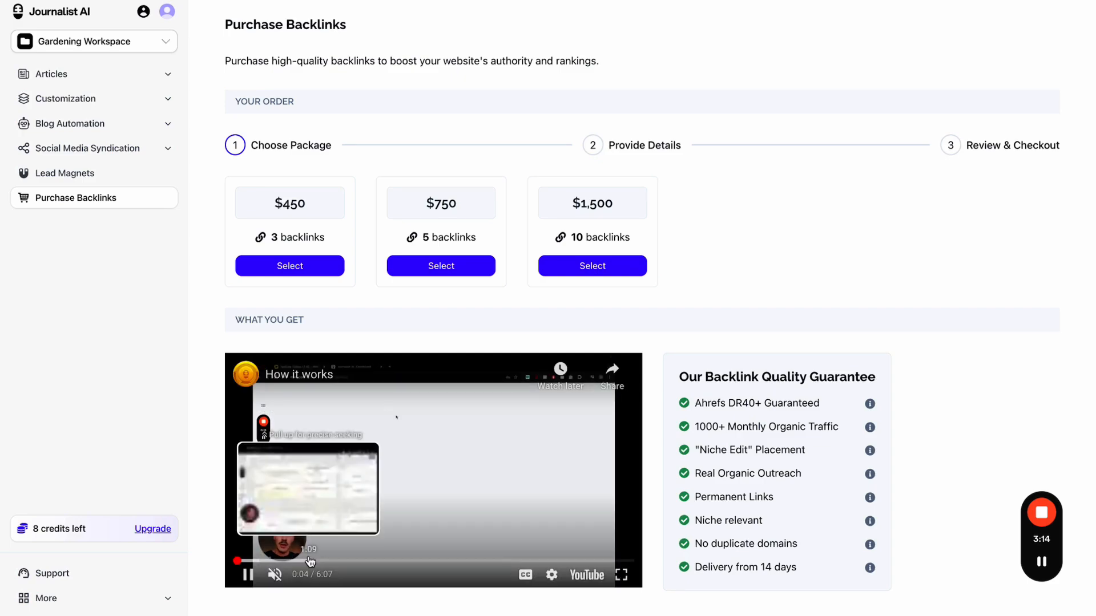
pyautogui.click(329, 561)
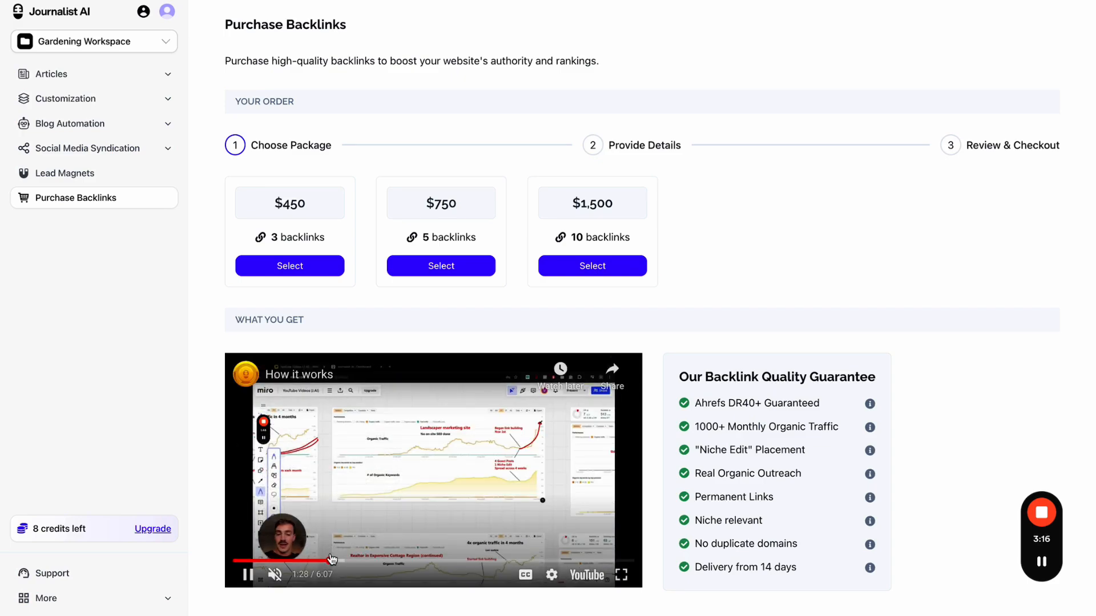
pyautogui.click(530, 474)
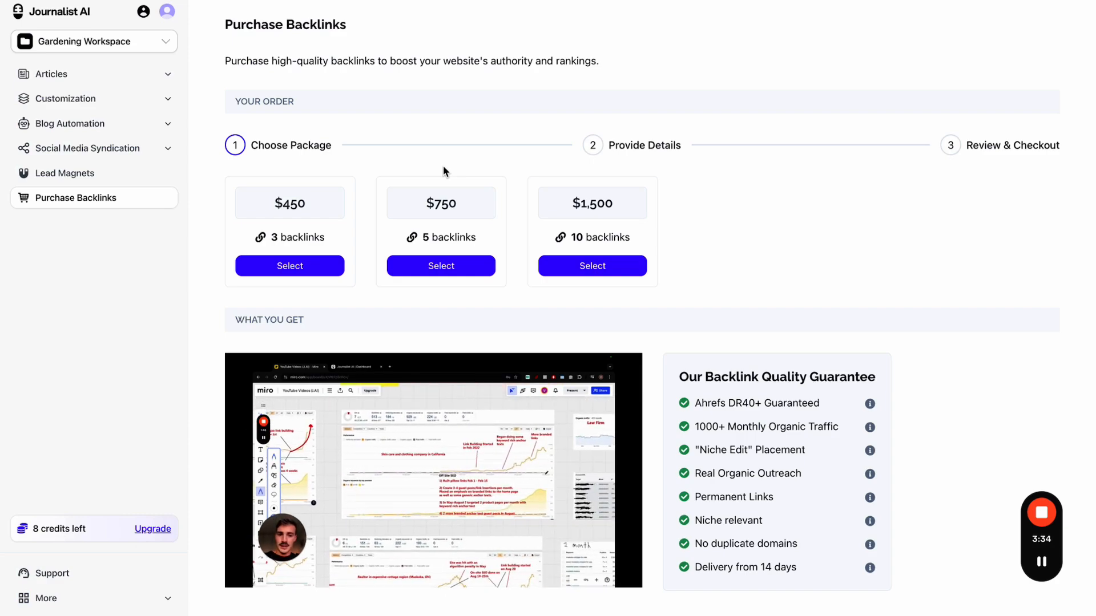
# - Expand More in the sidebar, then open and close the support chat
pyautogui.click(120, 598)
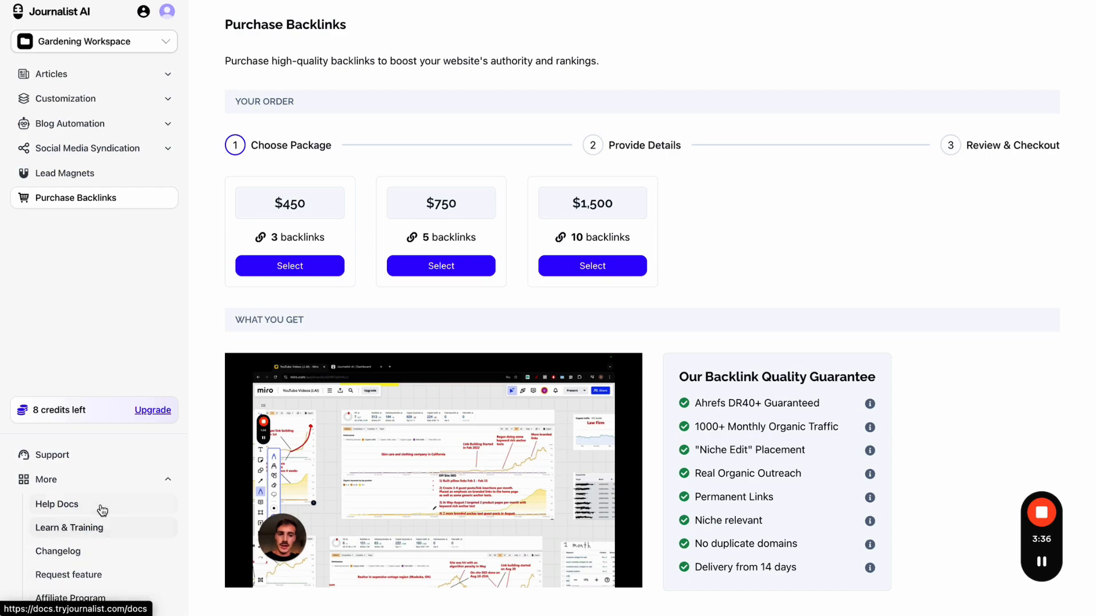
pyautogui.click(127, 467)
pyautogui.click(1046, 145)
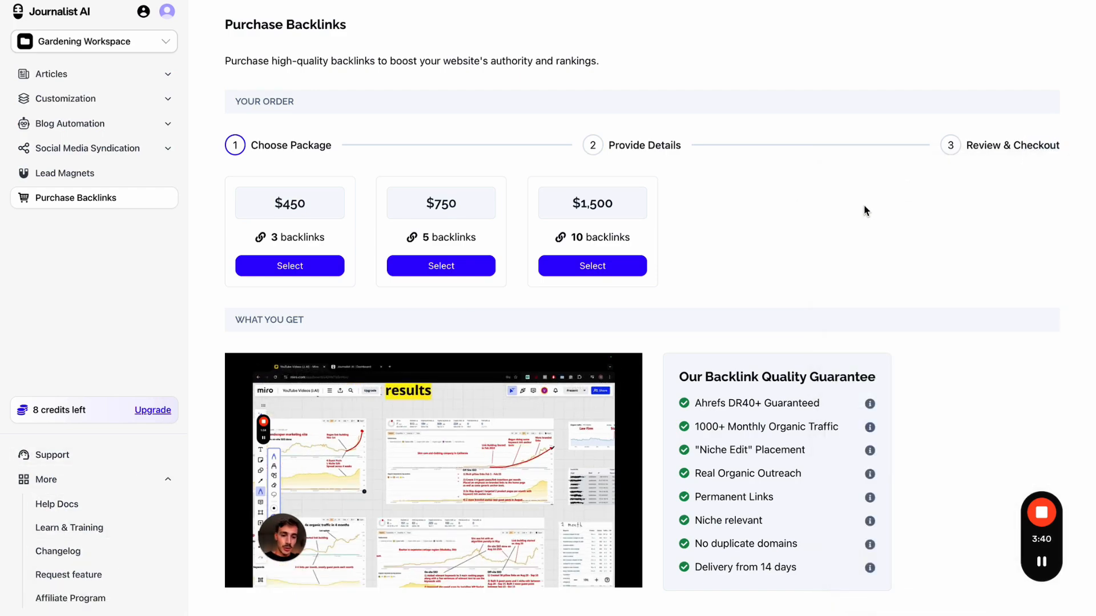